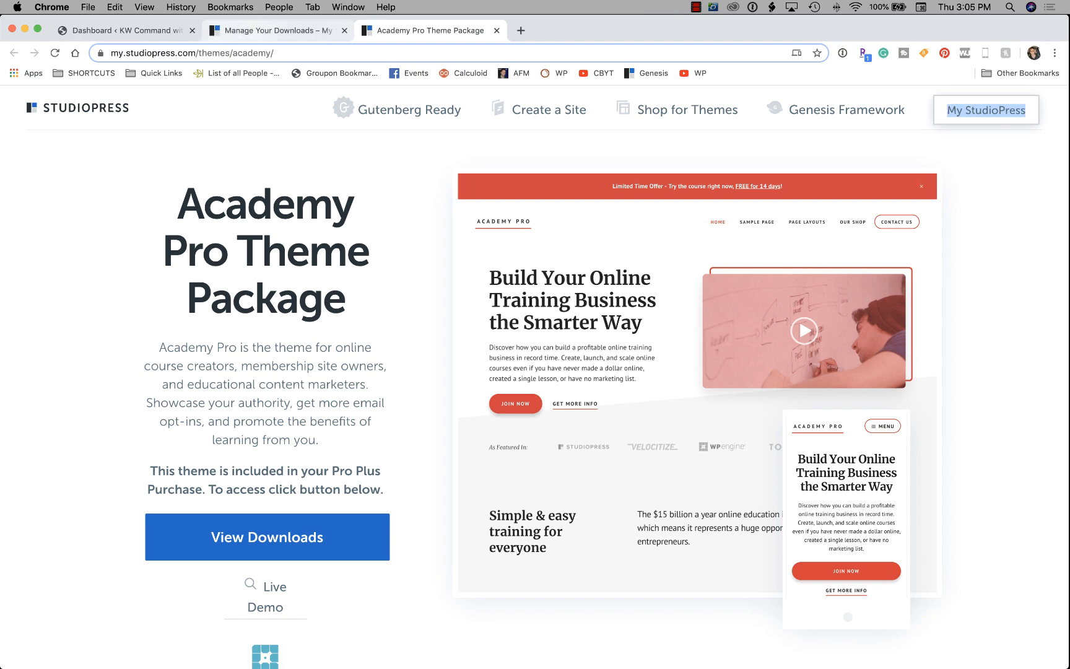
# Switch to the 'Dashboard ‹ KW Command' tab to reach the WordPress admin dashboard.
pyautogui.click(118, 30)
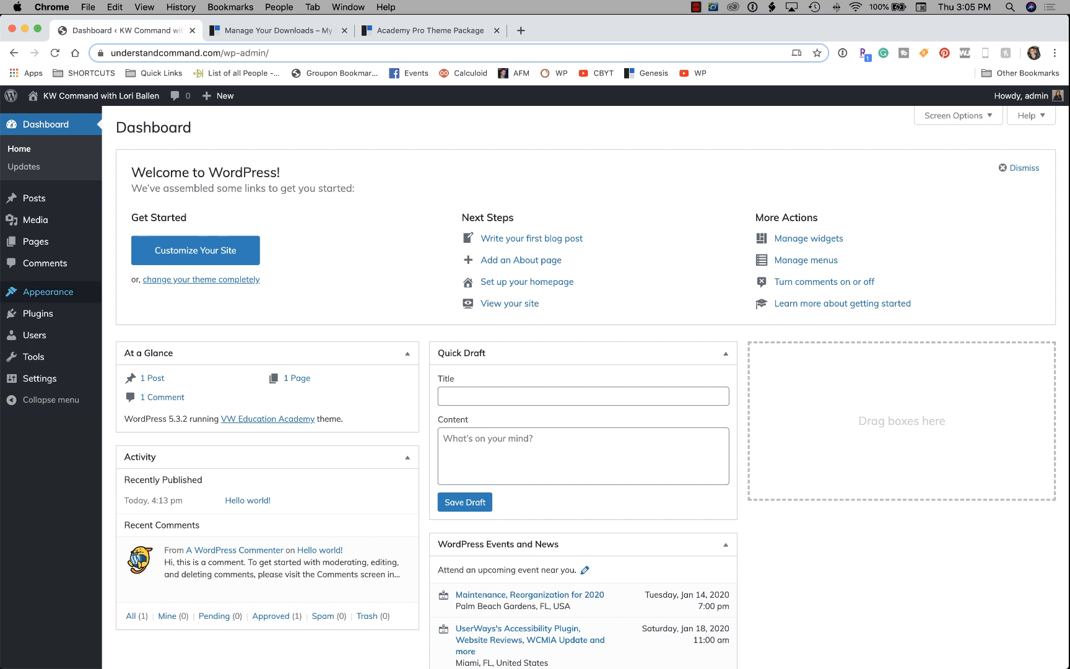
# Search the installed themes under Appearance > Themes for 'academy pro'.
pyautogui.moveTo(48, 291)
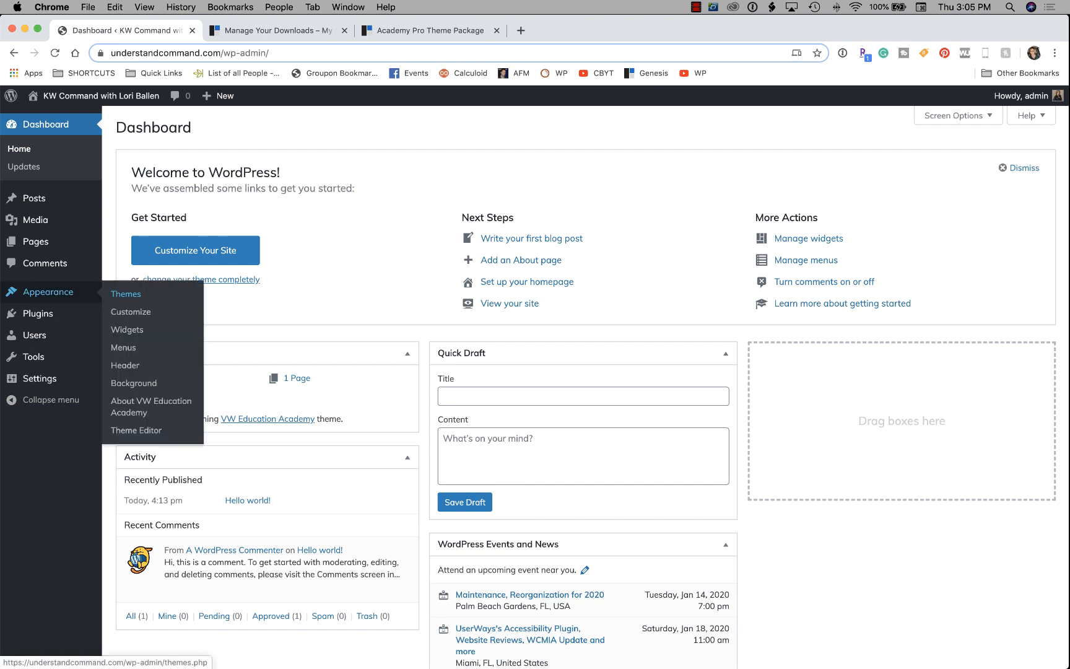
pyautogui.click(126, 294)
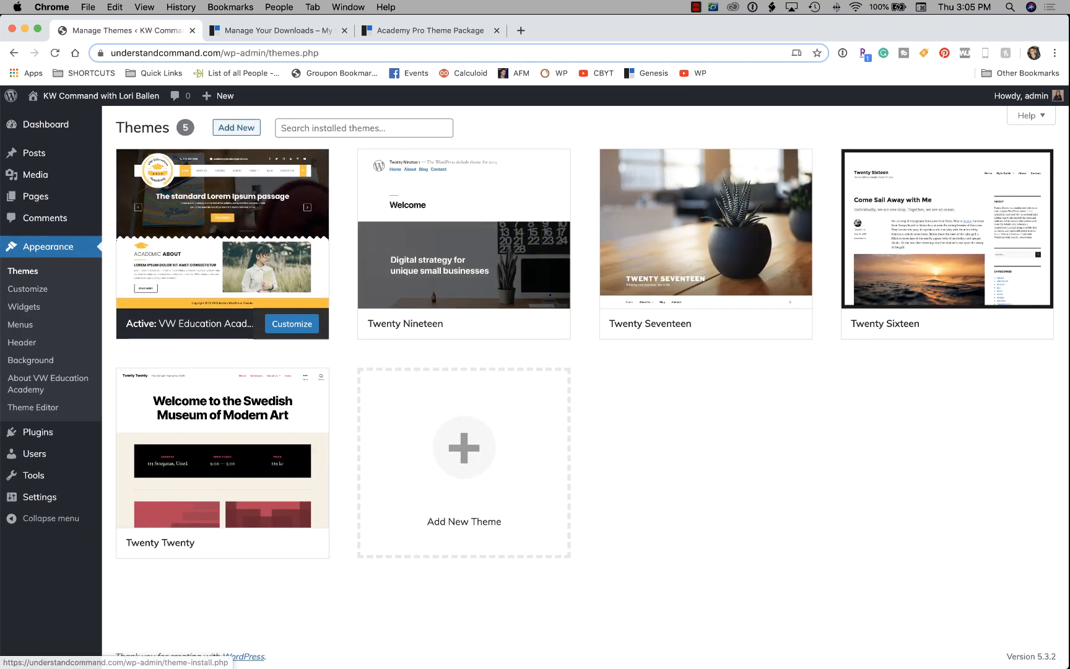
pyautogui.click(347, 129)
pyautogui.write('a')
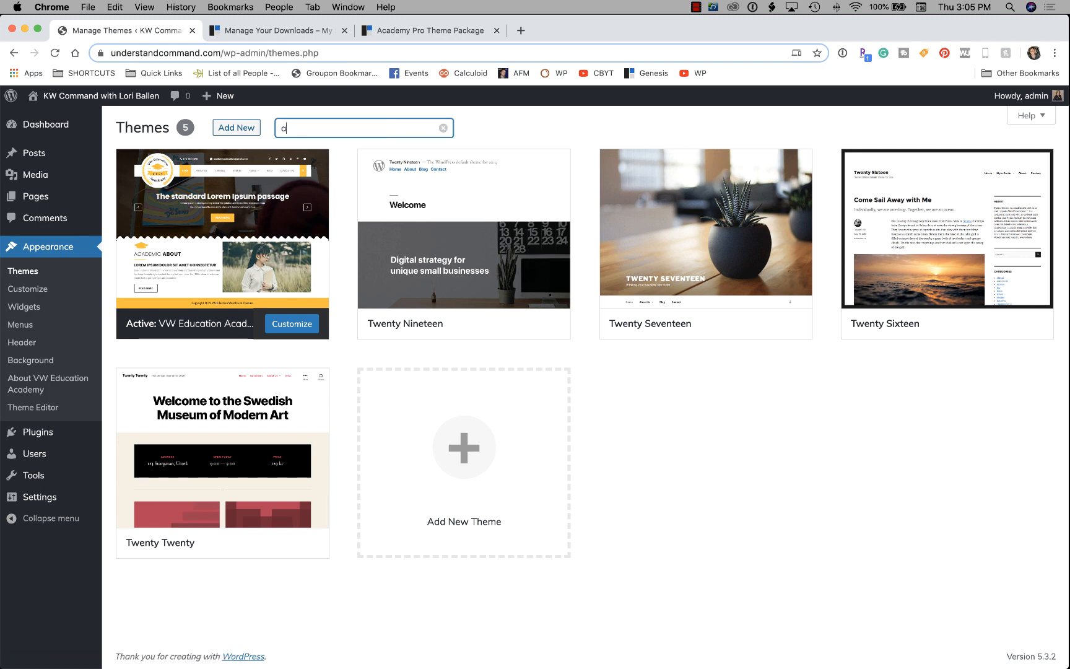
pyautogui.write('cademy pro')
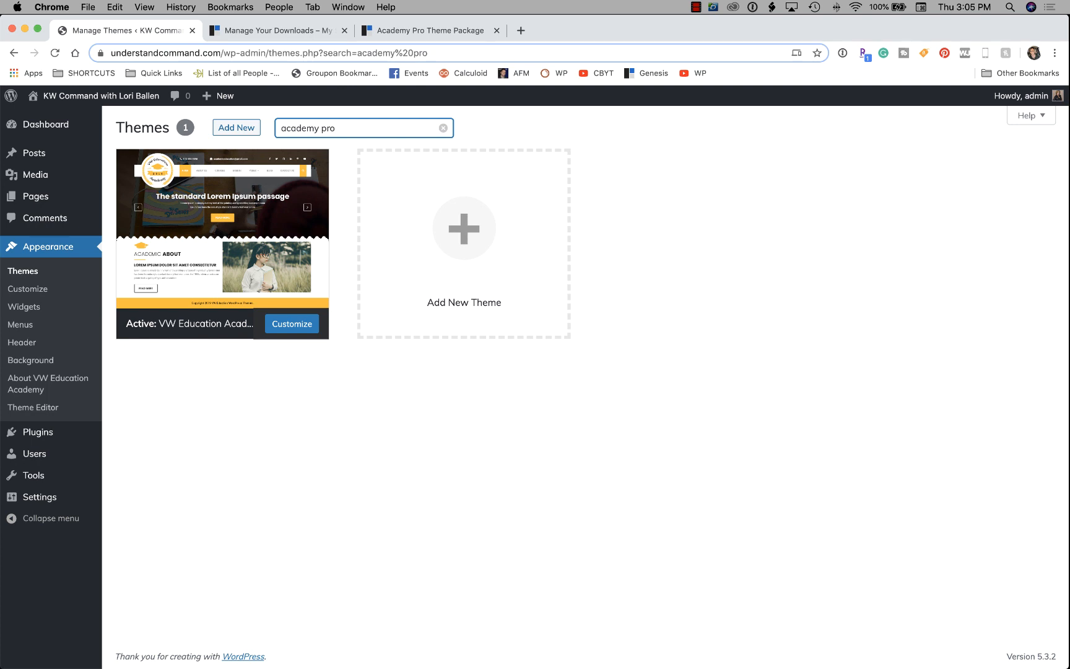
# Search the Add New theme directory for 'academy pro', then return to the StudioPress package page.
pyautogui.click(236, 128)
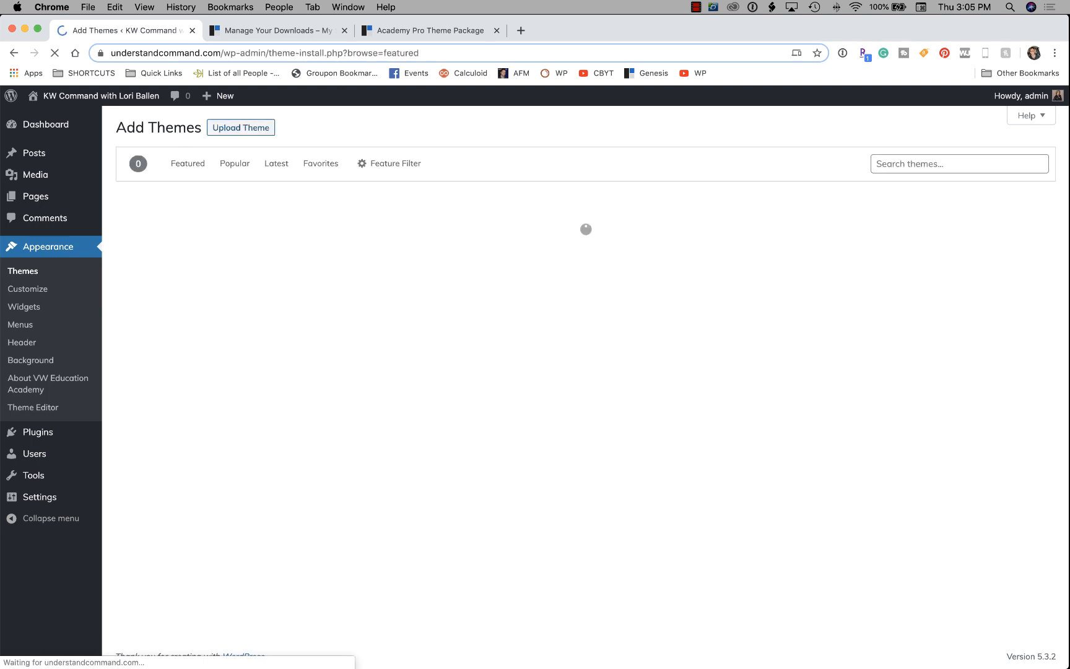
pyautogui.click(959, 164)
pyautogui.write('a')
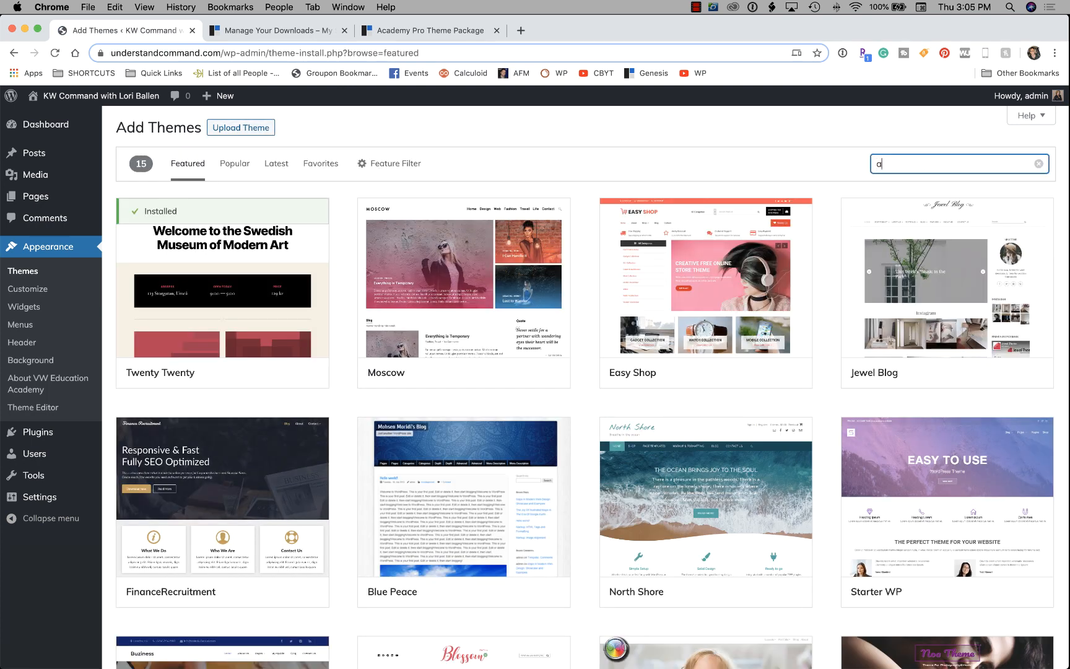
pyautogui.write('cademy pro')
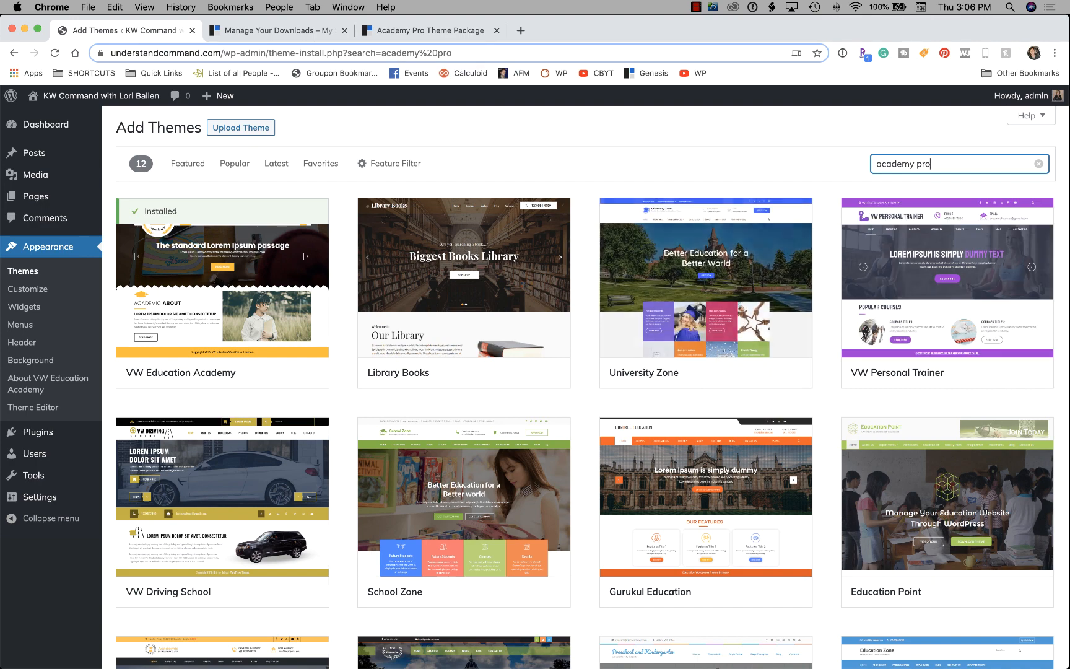
pyautogui.click(428, 30)
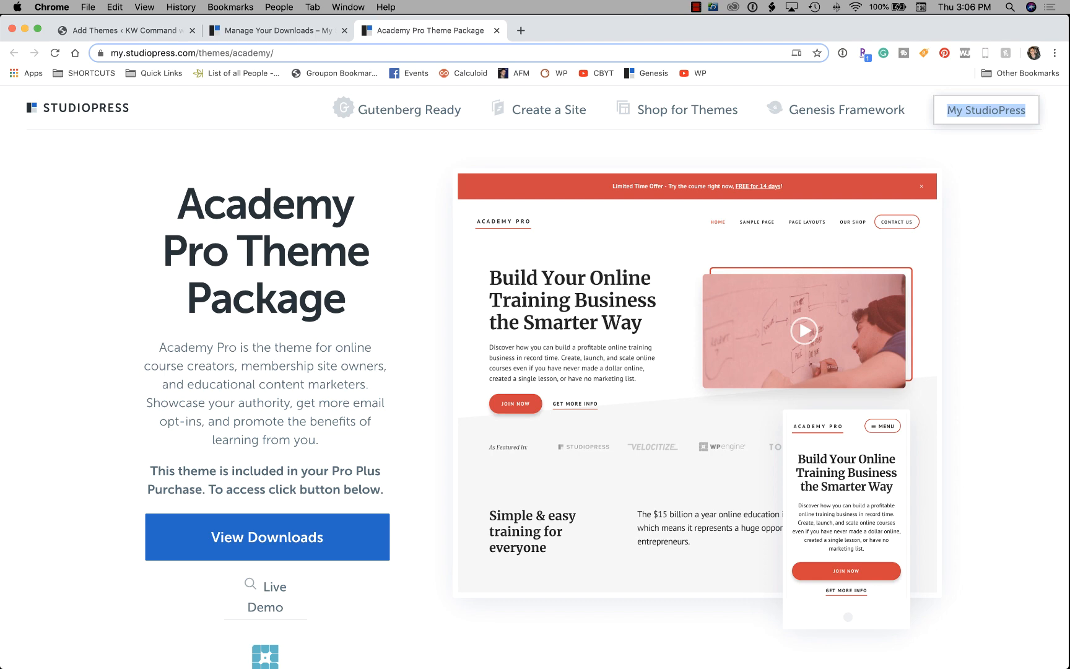
# From View Downloads, save the Academy Pro theme as academy-pro.zip to the Desktop.
pyautogui.scroll(-5, 535, 372)
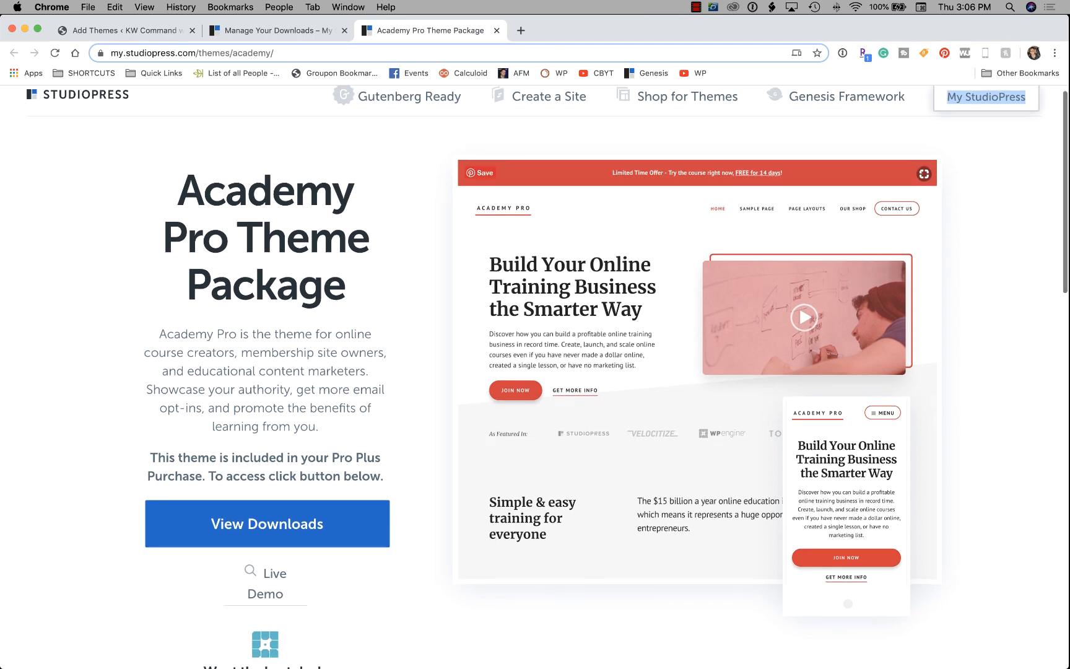
pyautogui.scroll(-6, 535, 372)
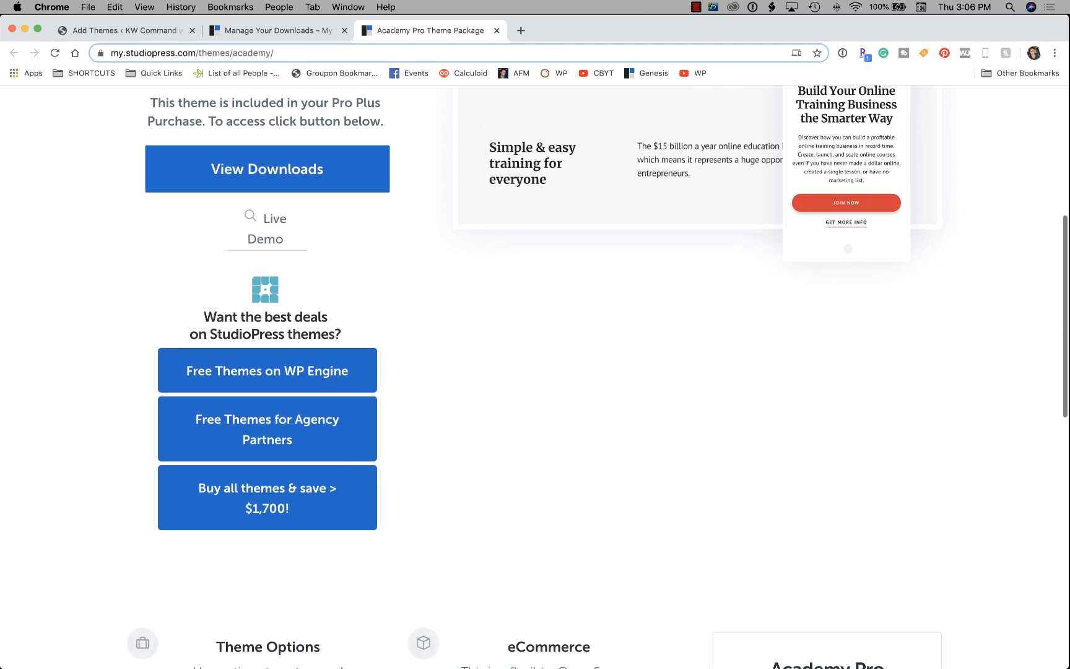
pyautogui.scroll(-3, 267, 234)
pyautogui.scroll(5, 267, 234)
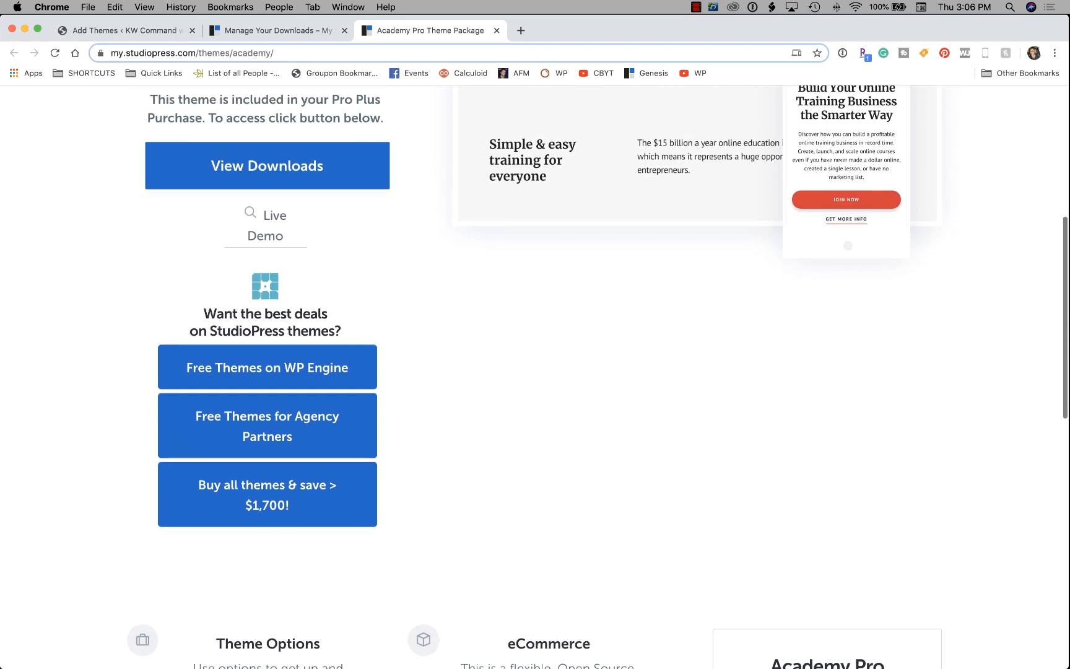
pyautogui.scroll(6, 267, 234)
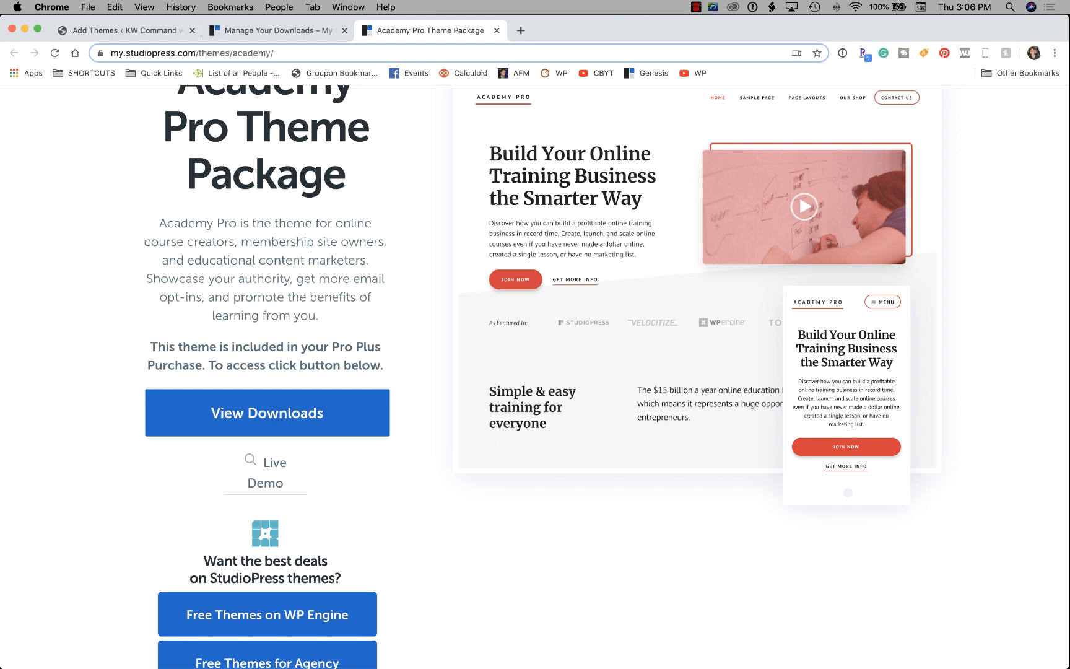
pyautogui.scroll(-8, 606, 377)
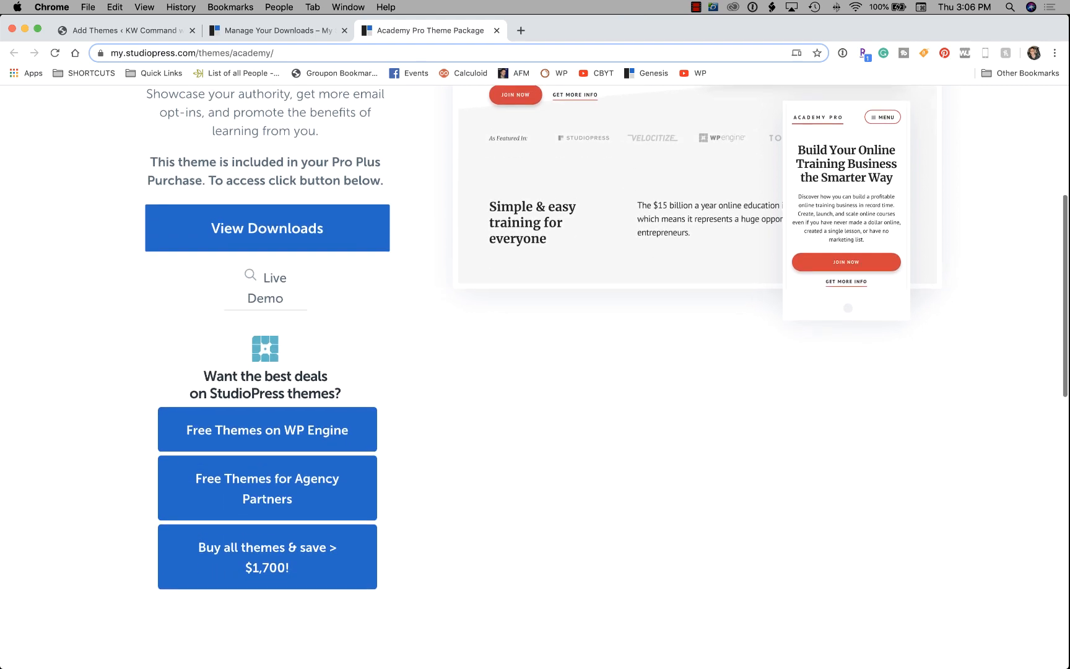
pyautogui.scroll(8, 606, 377)
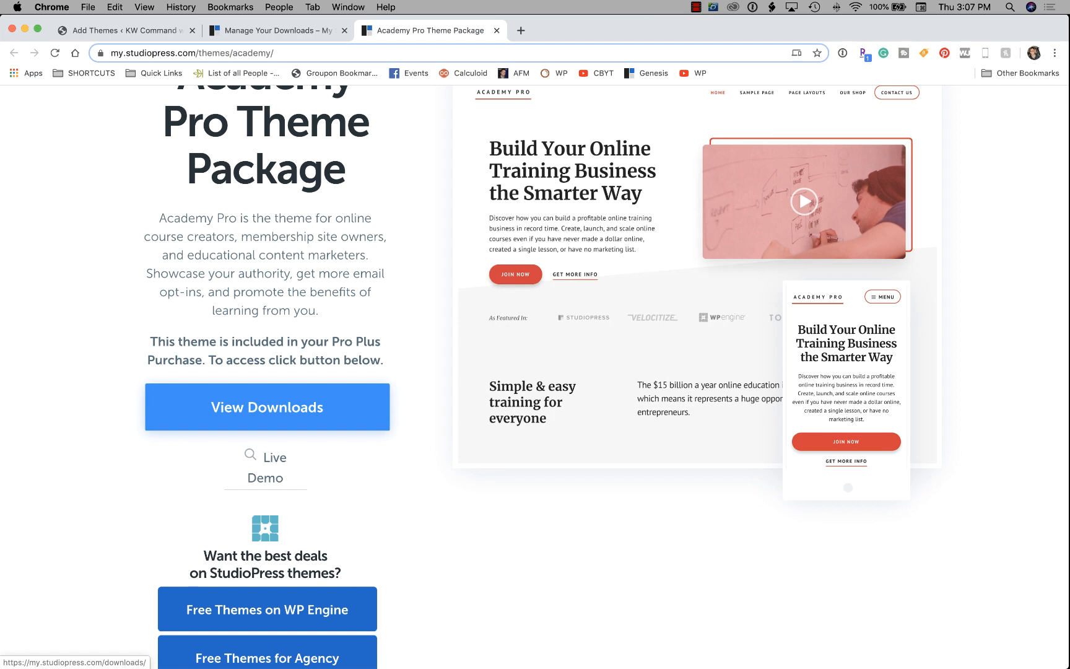
pyautogui.click(267, 407)
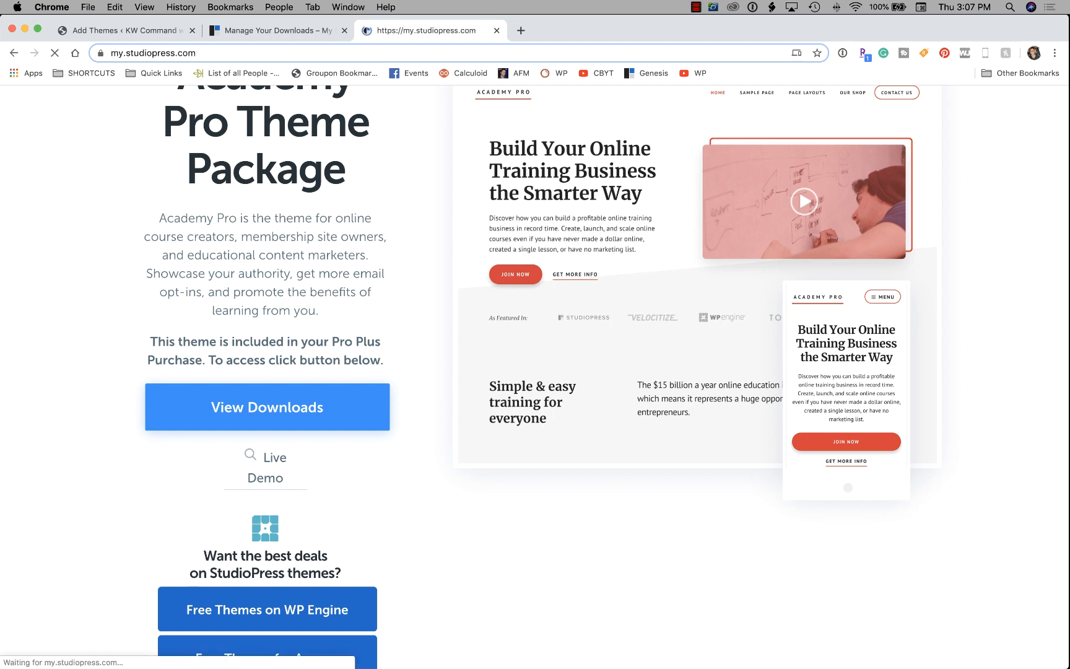
pyautogui.scroll(-5, 396, 334)
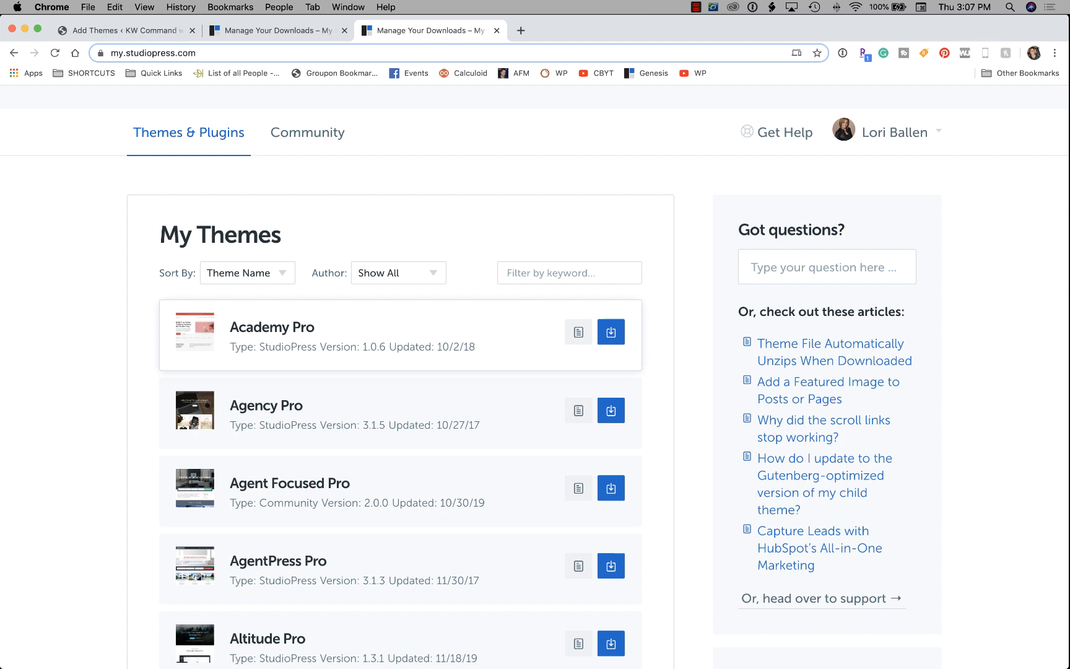
pyautogui.click(611, 331)
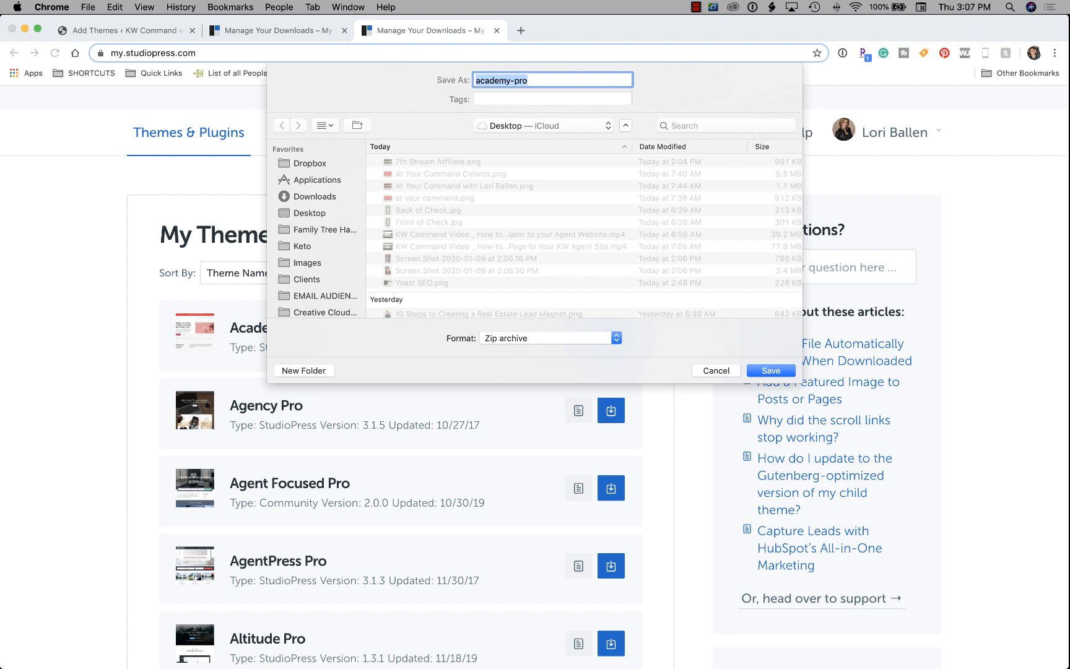
pyautogui.click(770, 370)
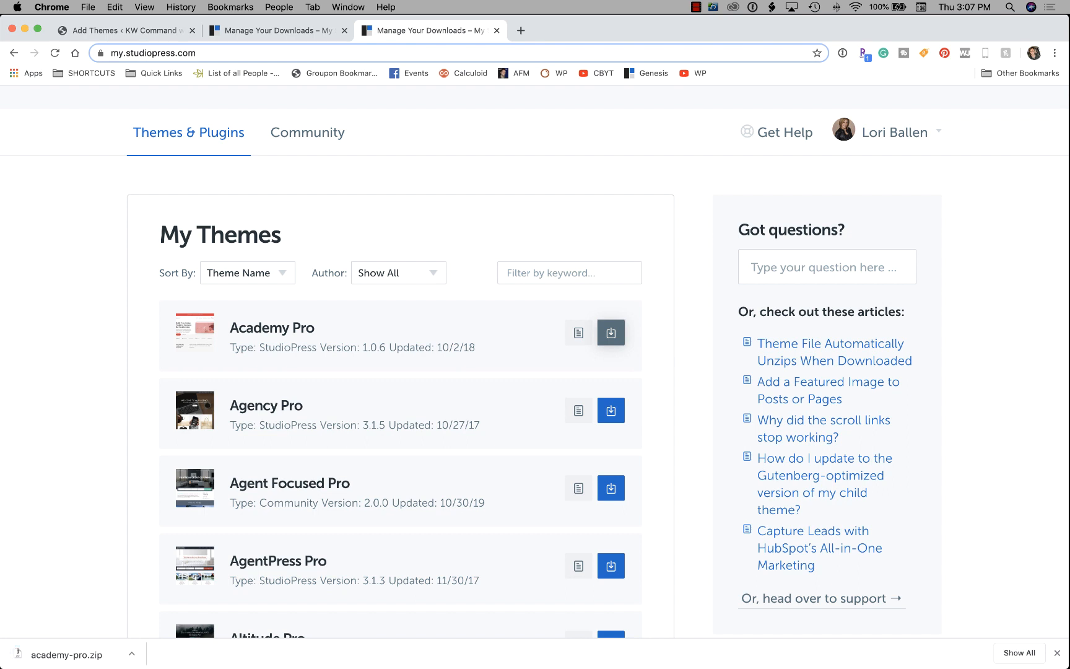
pyautogui.click(134, 34)
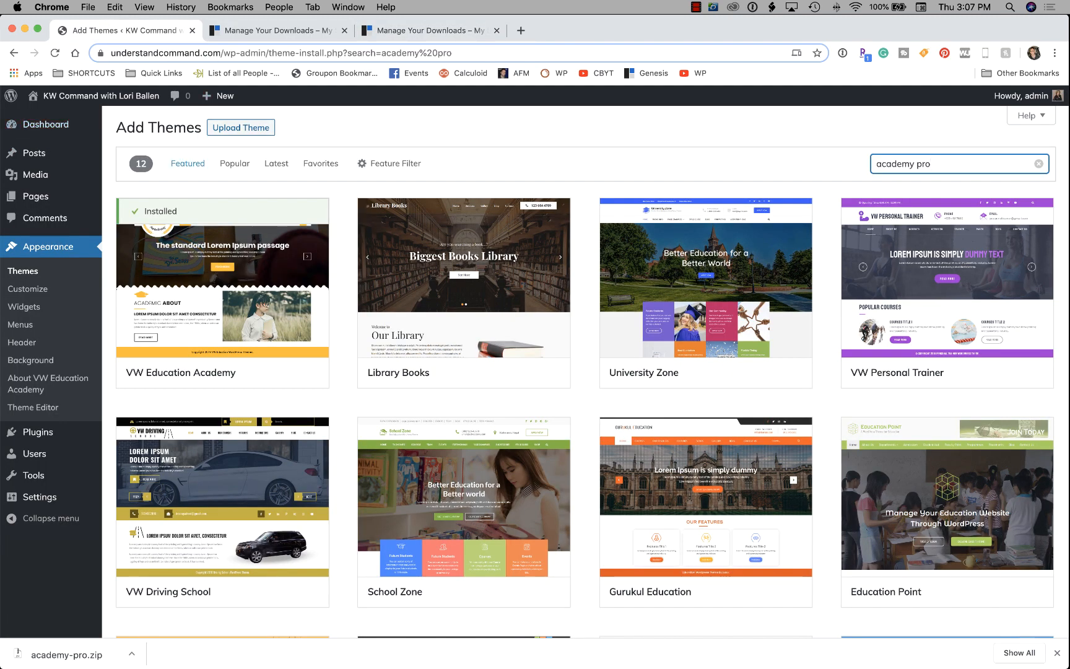
# Upload academy-pro.zip through Upload Theme and install it.
pyautogui.click(241, 128)
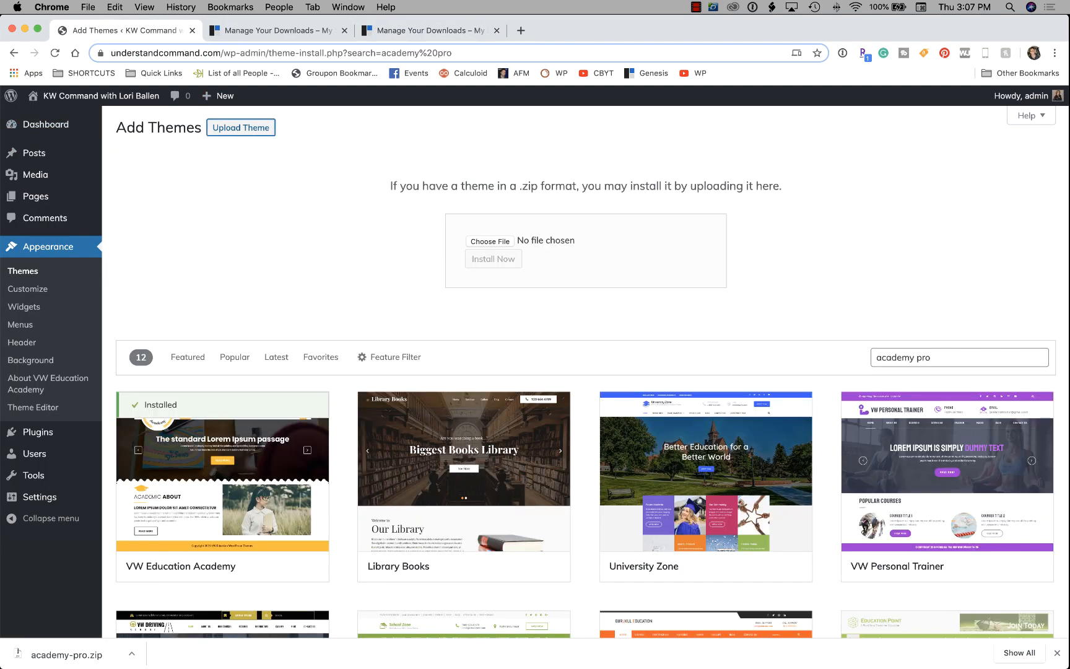
pyautogui.click(490, 241)
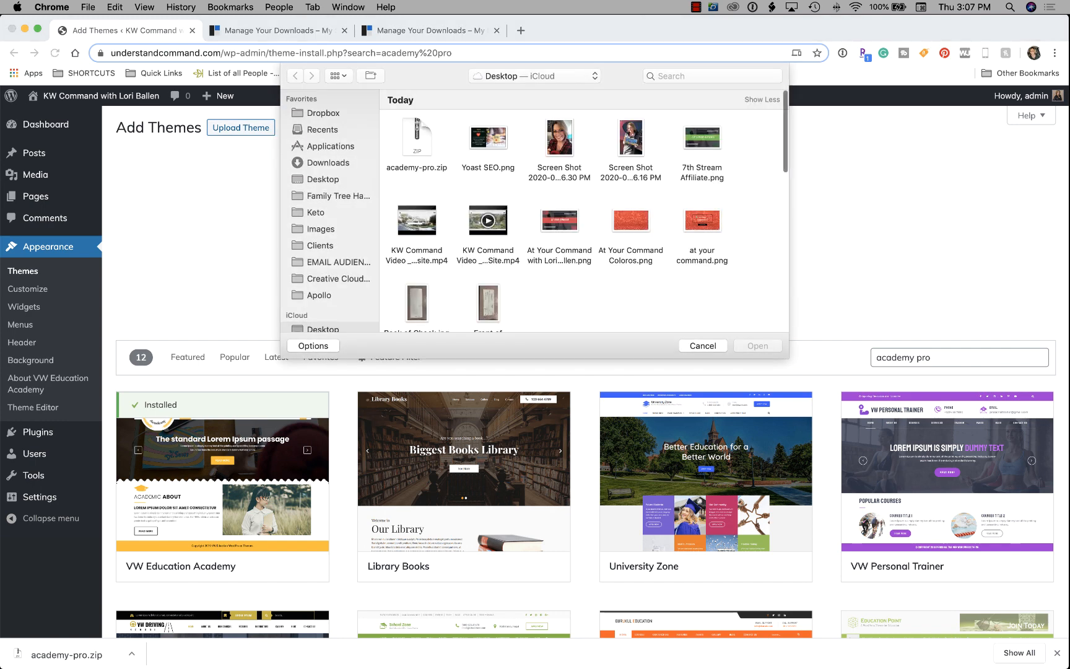
pyautogui.click(417, 137)
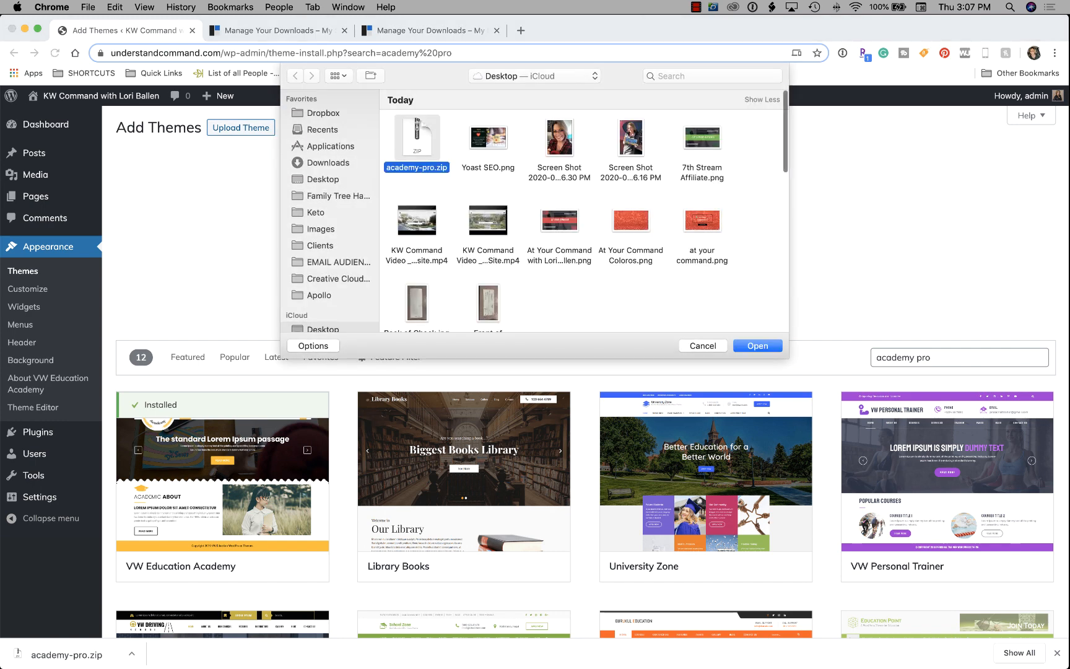
pyautogui.press('Return')
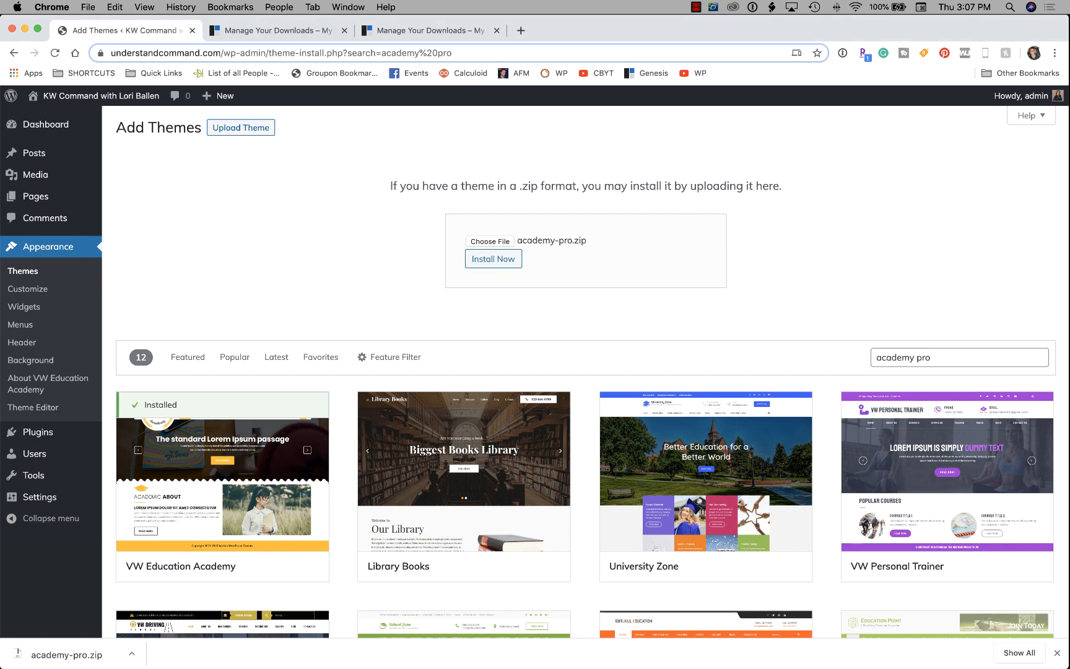
pyautogui.click(493, 259)
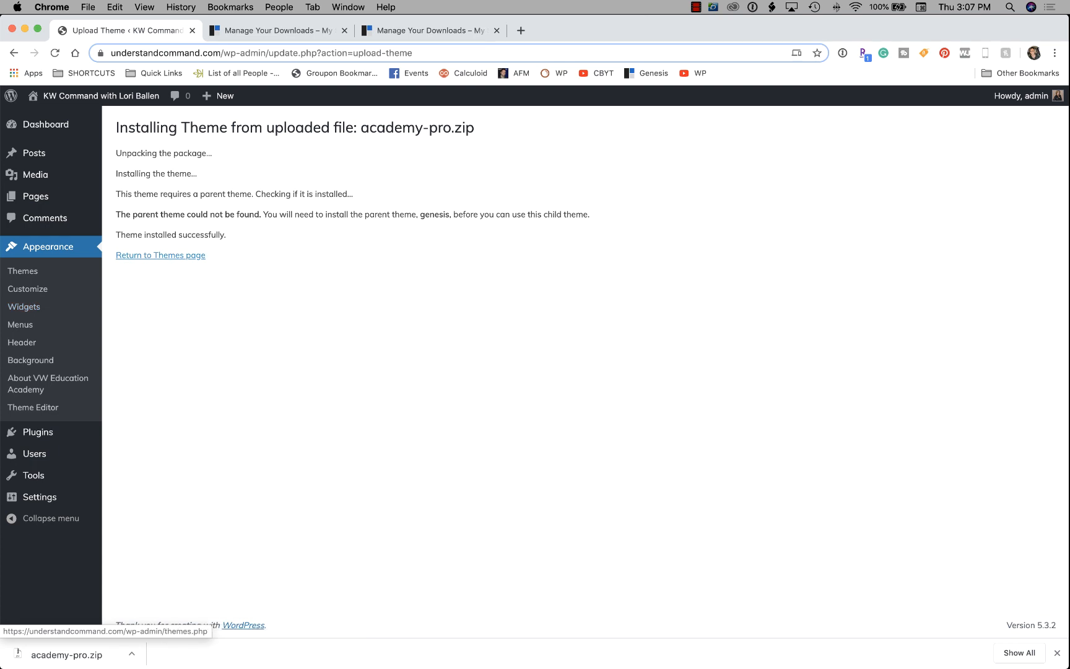
# Return to the themes list and Add New page, then back to StudioPress My Themes.
pyautogui.click(160, 255)
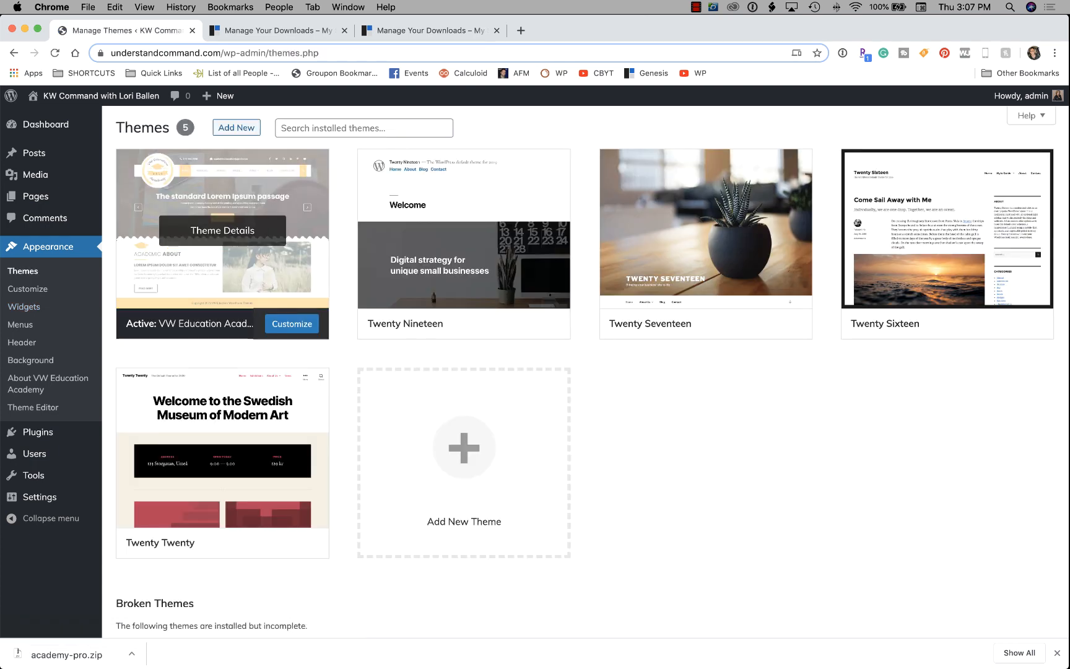
pyautogui.click(237, 127)
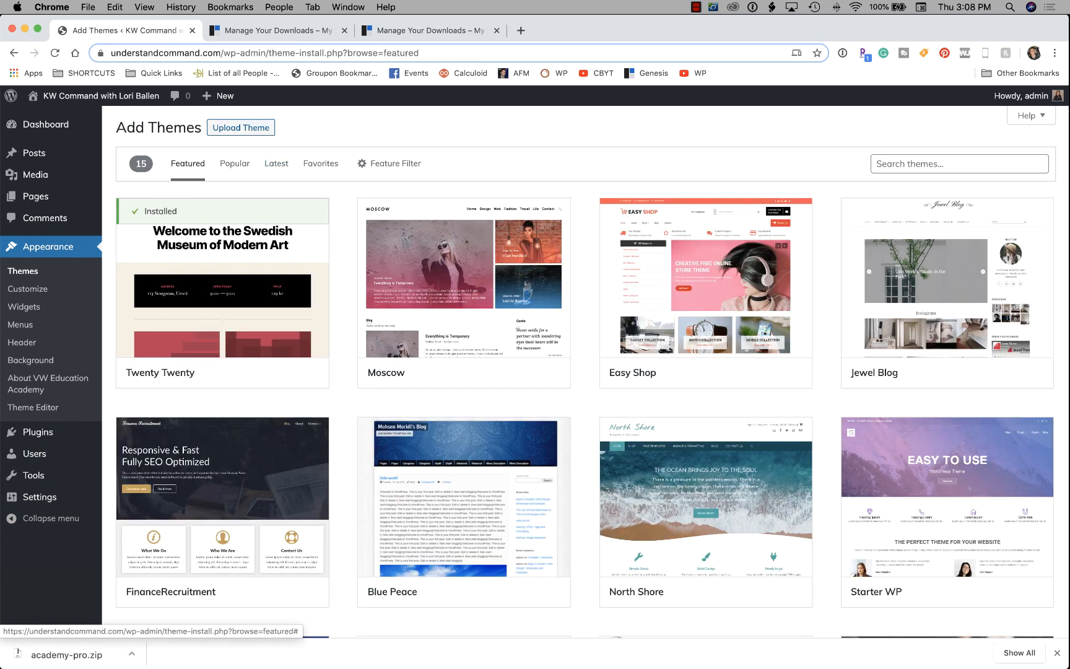
pyautogui.click(429, 31)
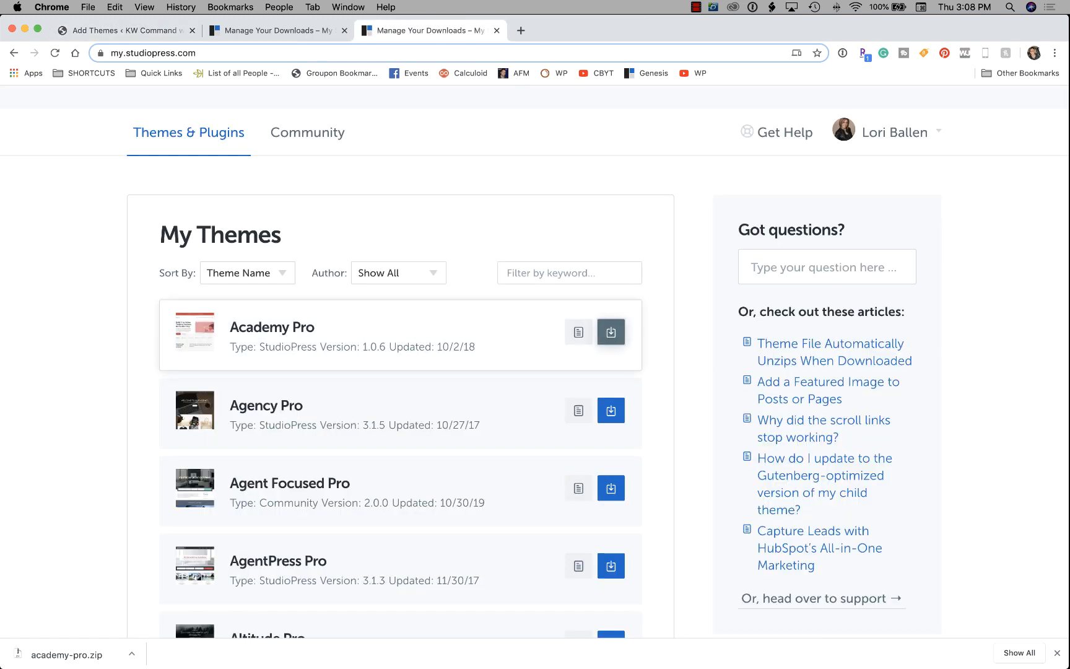
# Filter My Themes for 'genes' and download Genesis Framework 3.2.1 as genesis.3.2.1.zip.
pyautogui.click(569, 273)
pyautogui.write('gensis')
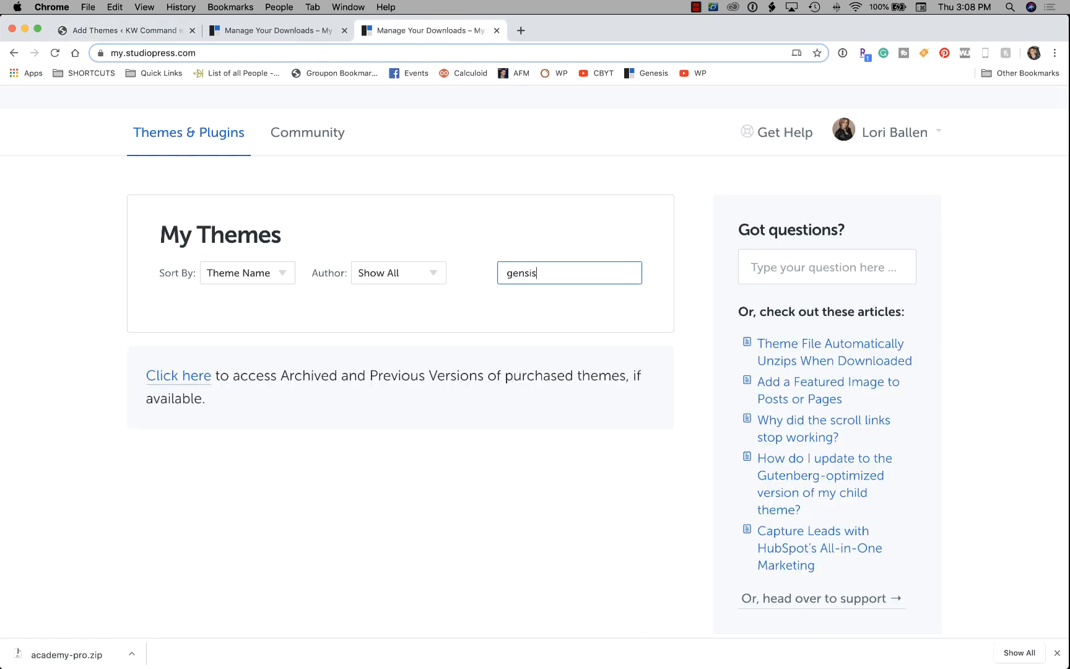
pyautogui.press('BackSpace')
pyautogui.press('BackSpace')
pyautogui.press('BackSpace')
pyautogui.write('es')
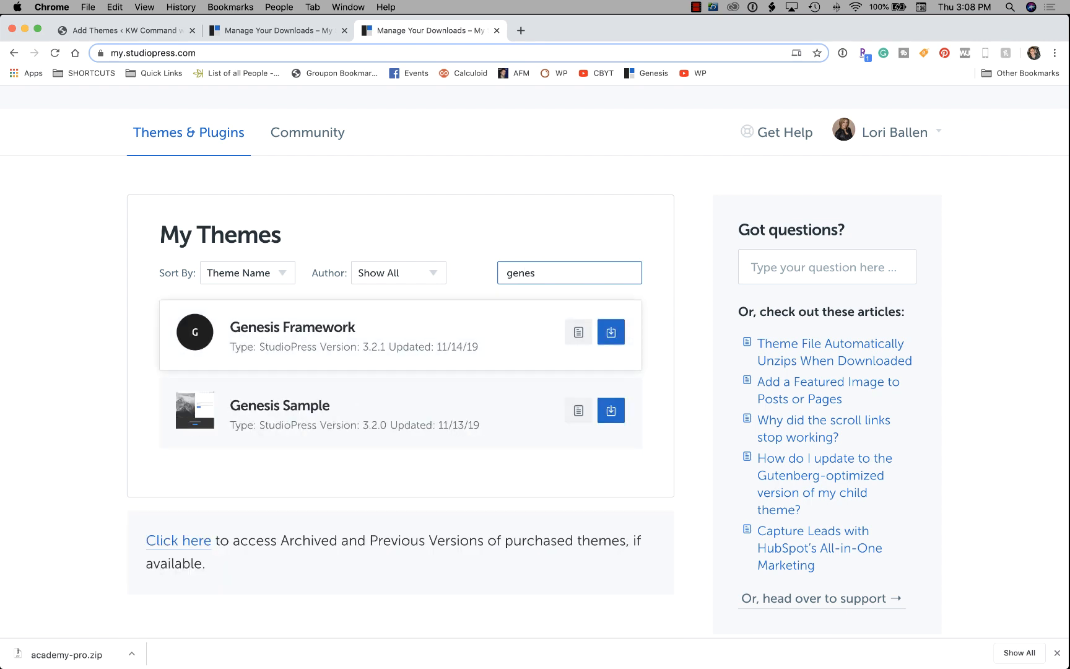
pyautogui.click(610, 332)
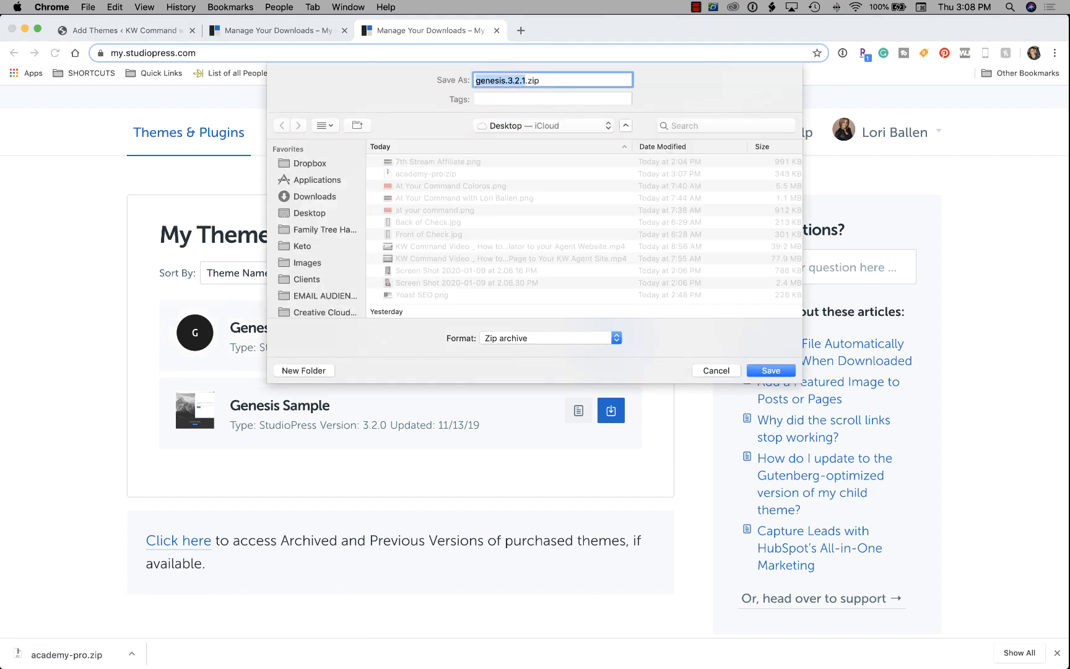
pyautogui.press('Return')
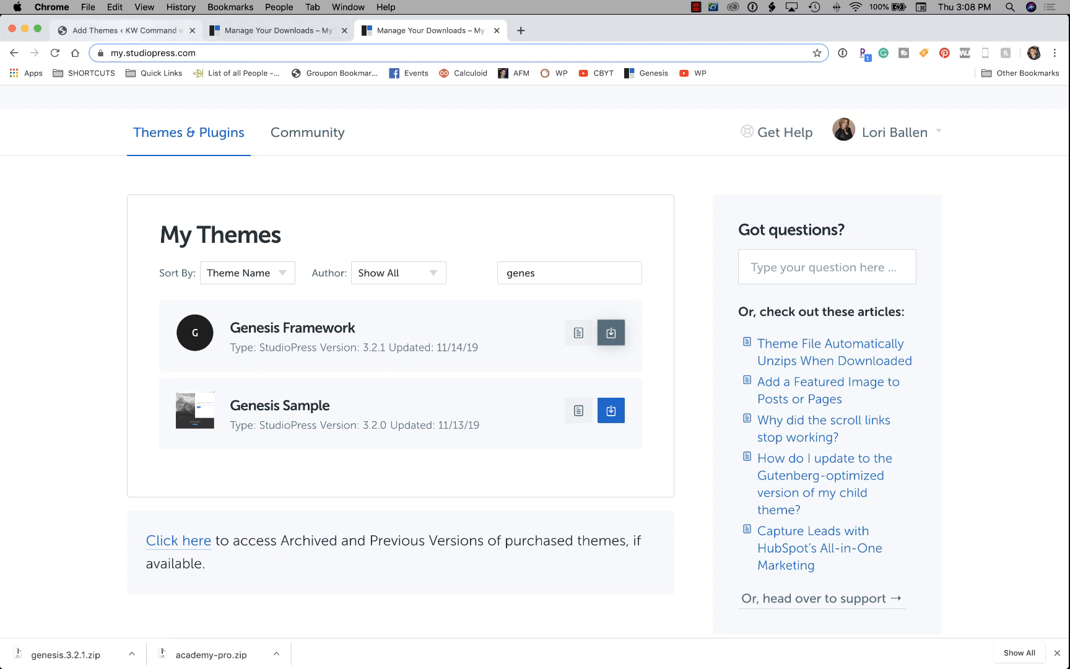
pyautogui.click(127, 30)
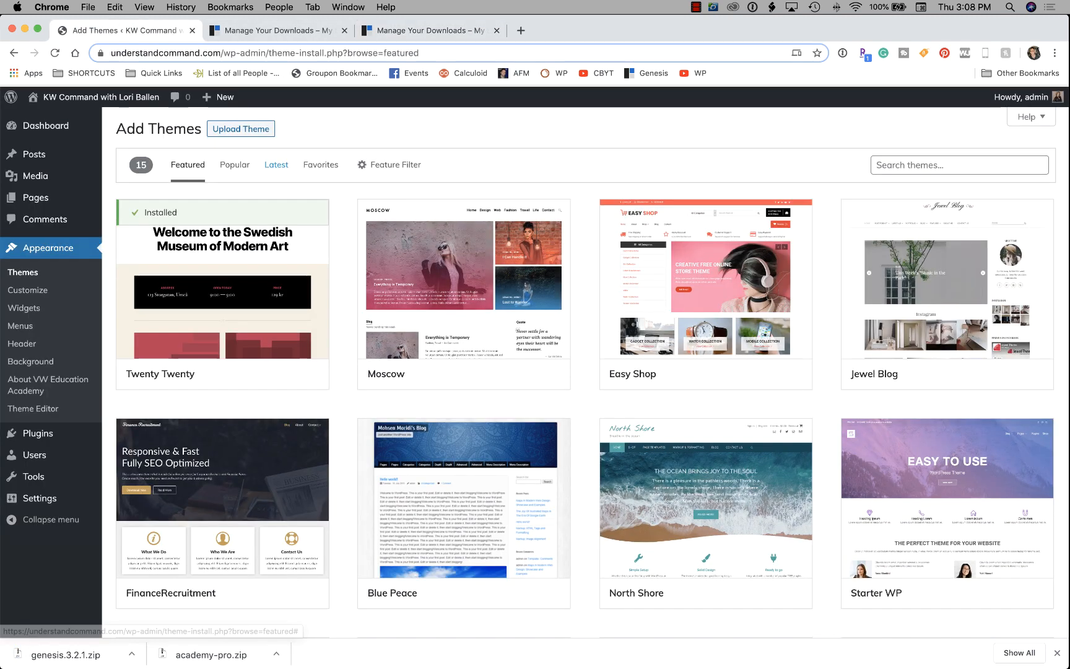
# Upload and install genesis.3.2.1.zip, then open the Genesis theme's Live Preview.
pyautogui.scroll(-1, 241, 142)
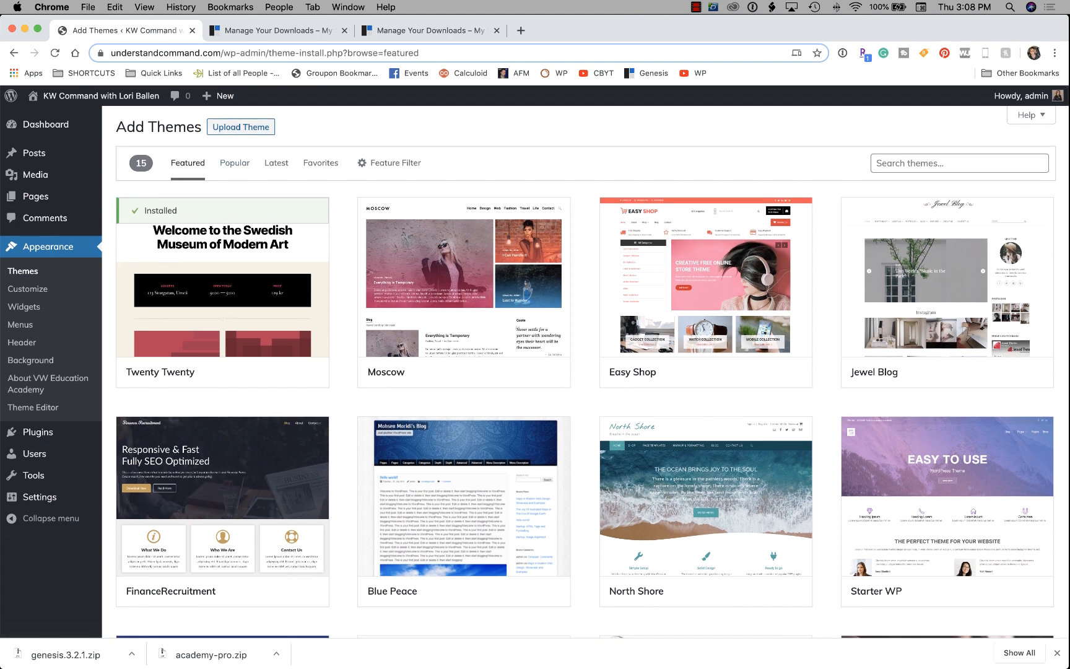
pyautogui.click(241, 127)
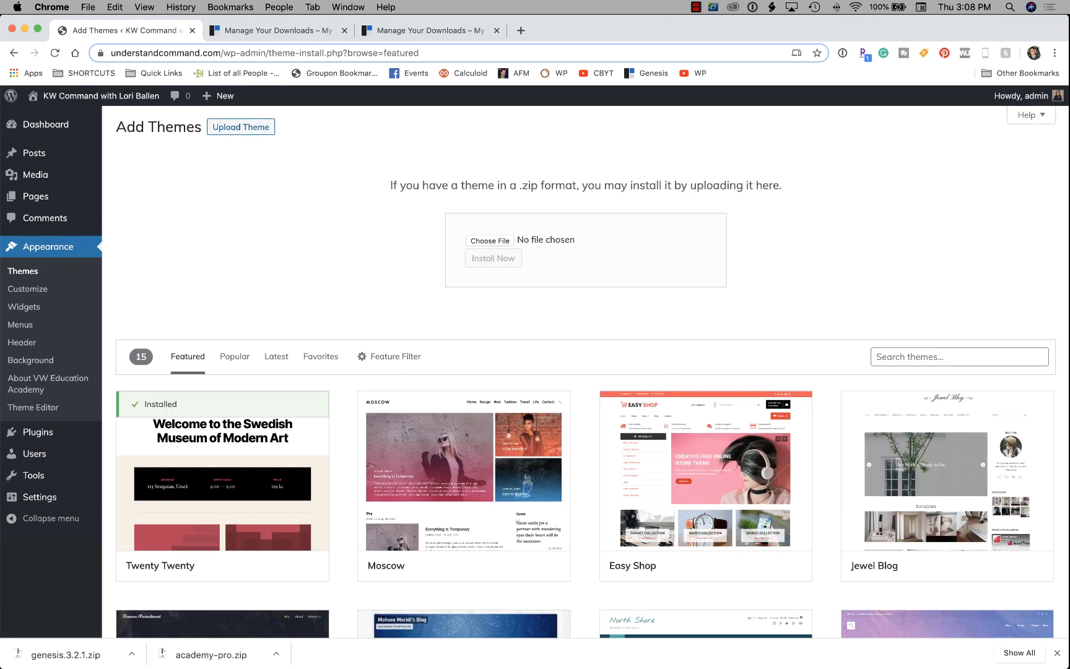
pyautogui.click(490, 240)
pyautogui.click(416, 139)
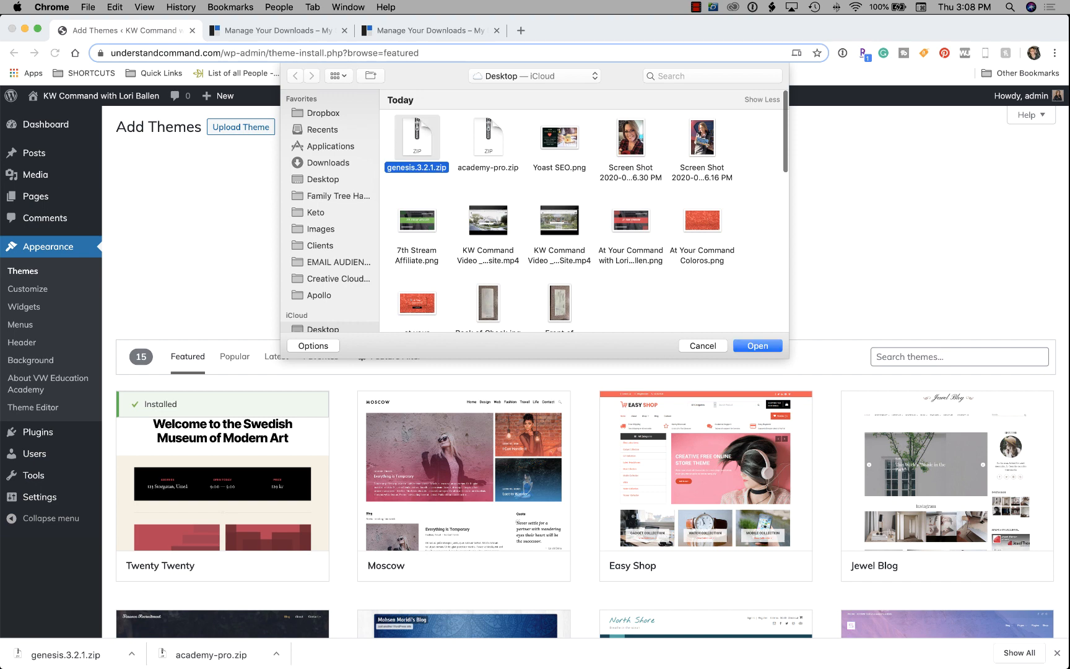
pyautogui.click(757, 346)
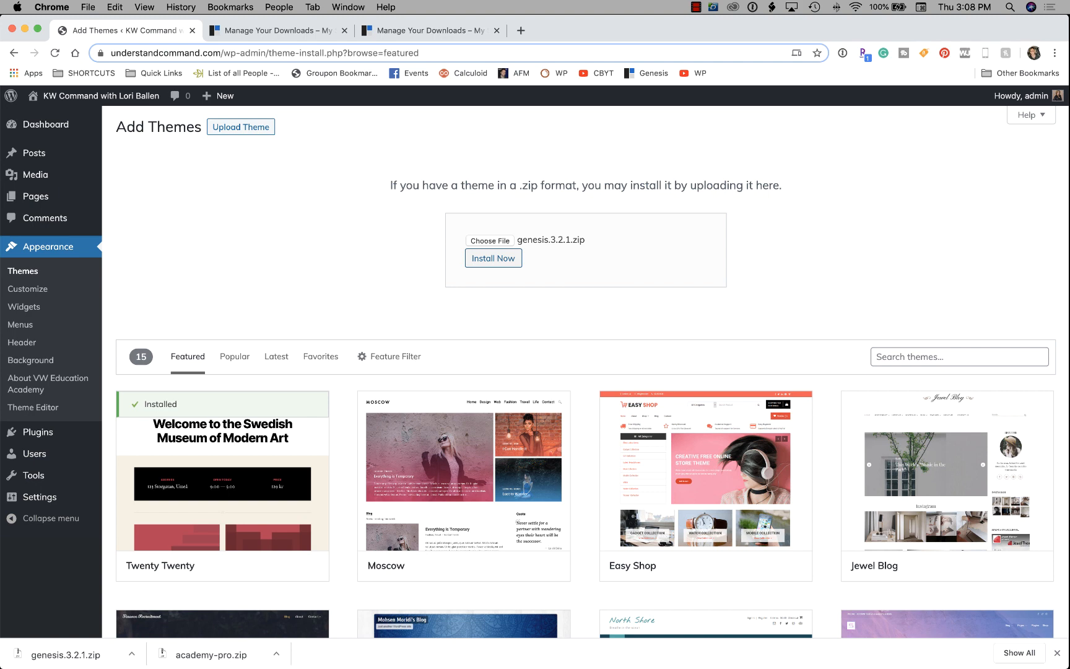
pyautogui.click(494, 258)
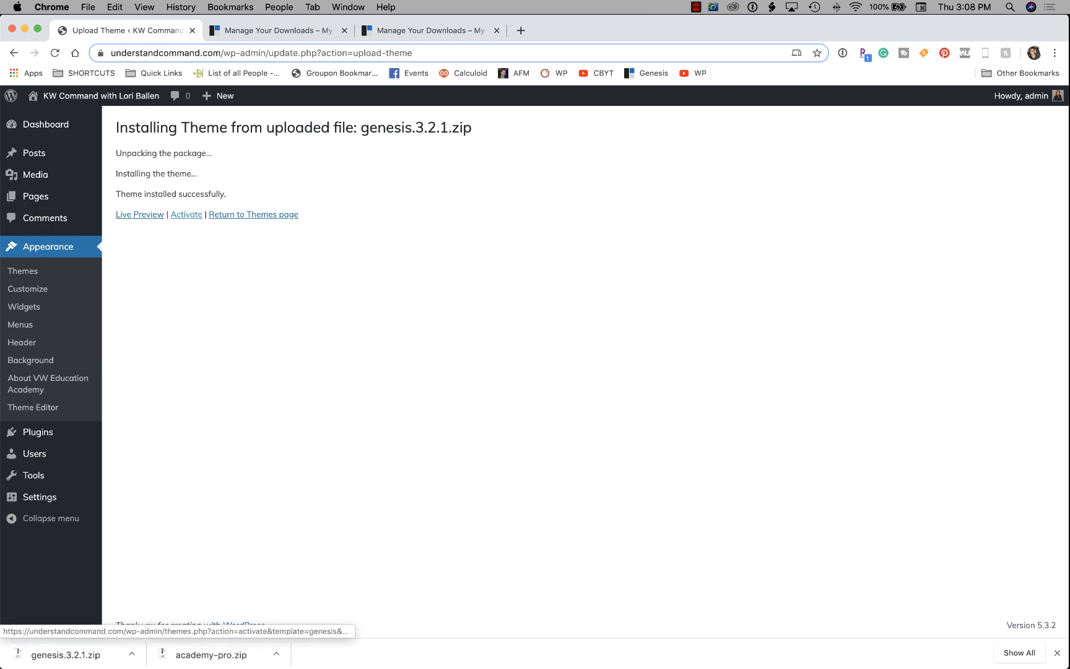
pyautogui.click(140, 214)
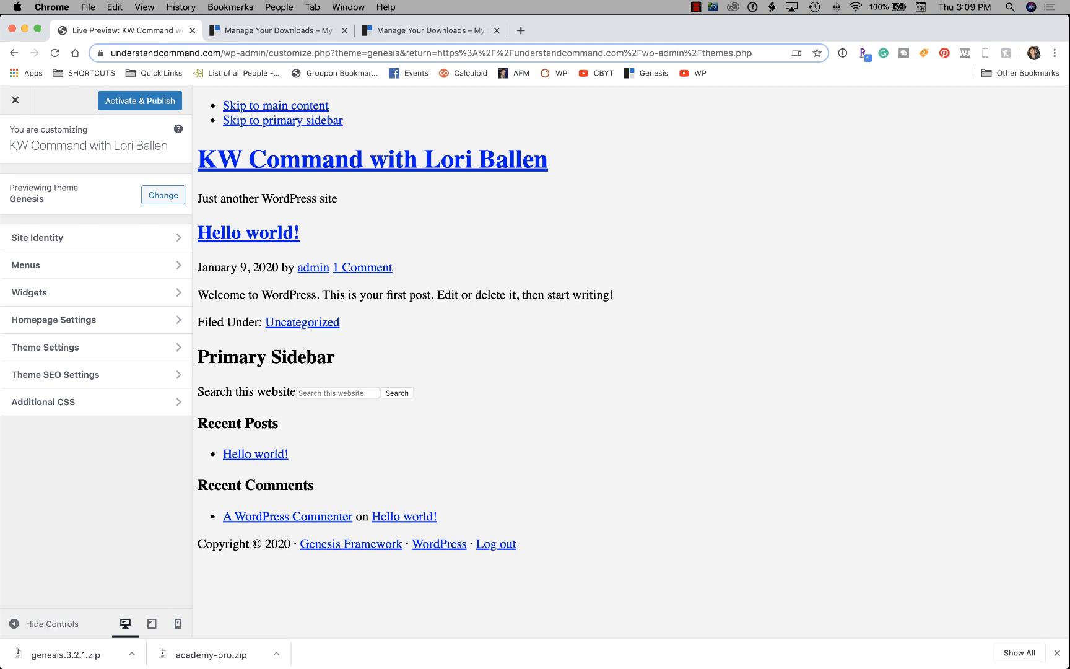
# Cancel the extra Save As, open Academy Pro's Setup Instructions and scroll to its section links.
pyautogui.click(430, 30)
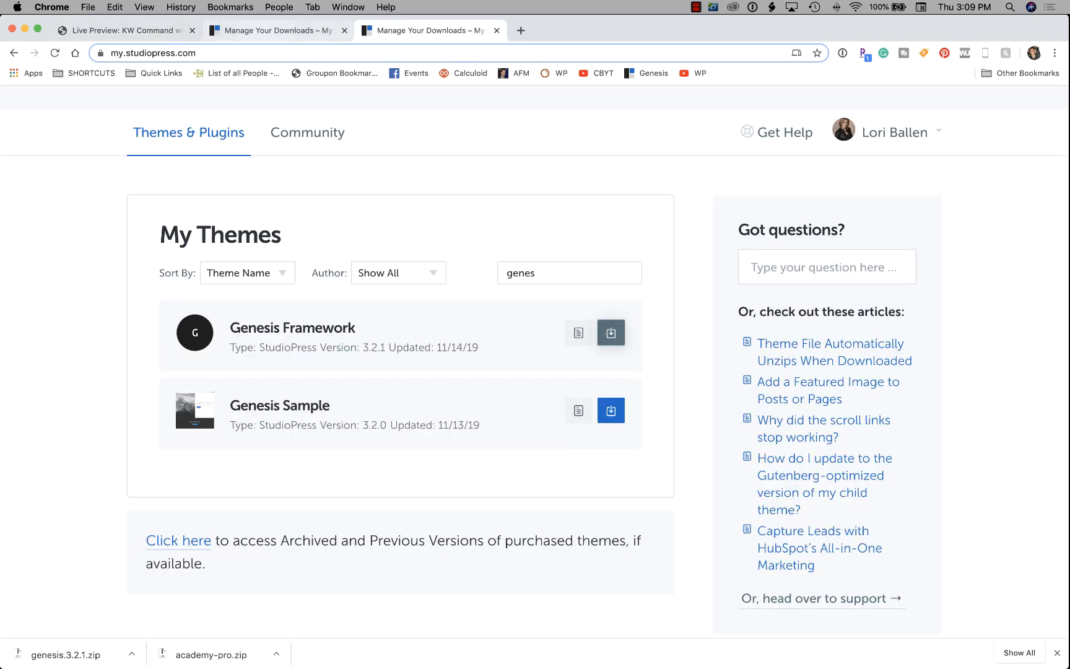
pyautogui.click(278, 30)
pyautogui.scroll(-5, 535, 362)
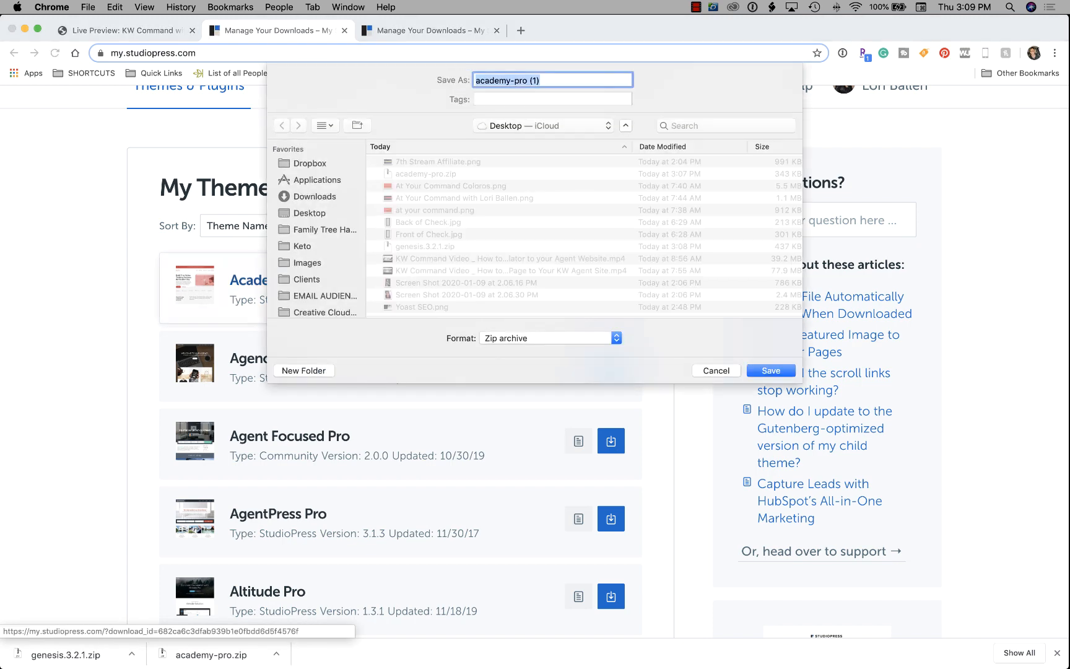
pyautogui.press('Escape')
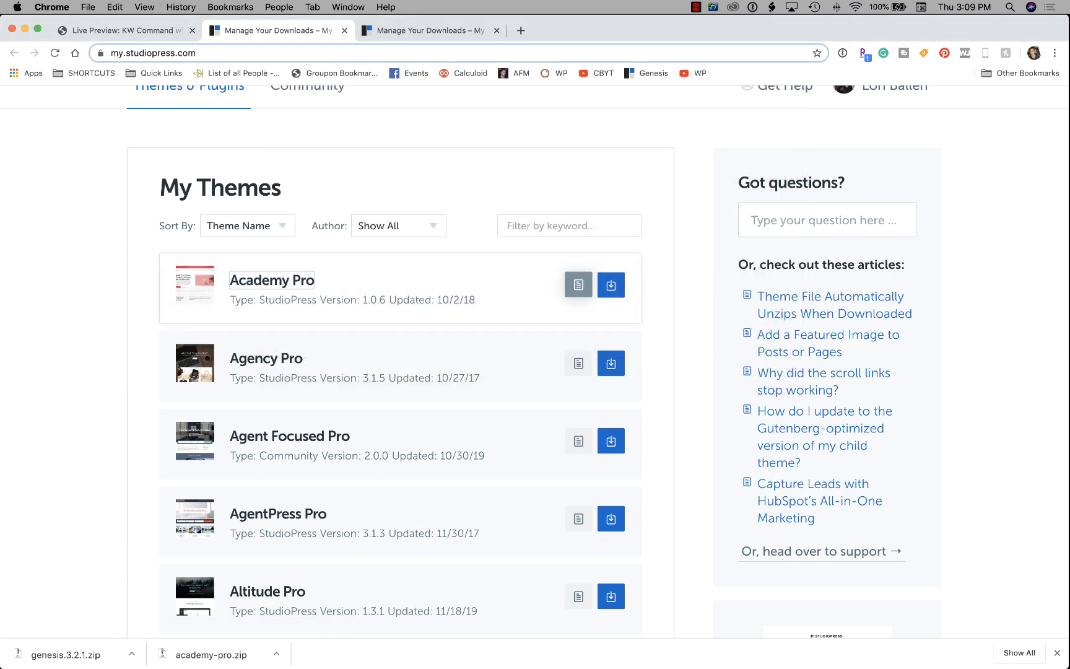
pyautogui.click(578, 284)
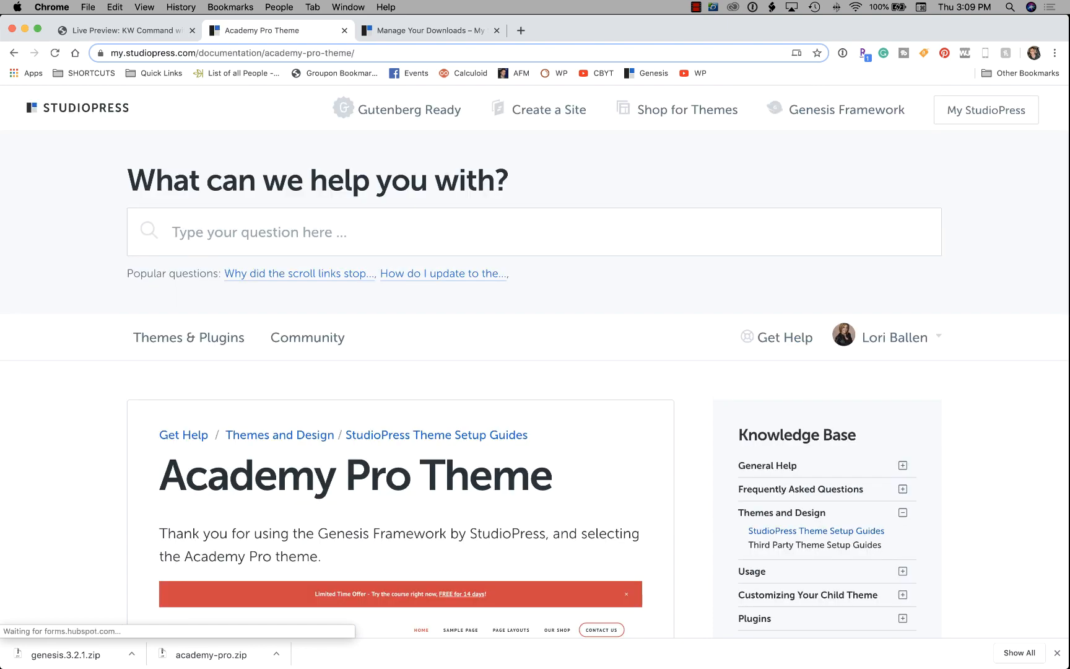
pyautogui.scroll(-3, 534, 362)
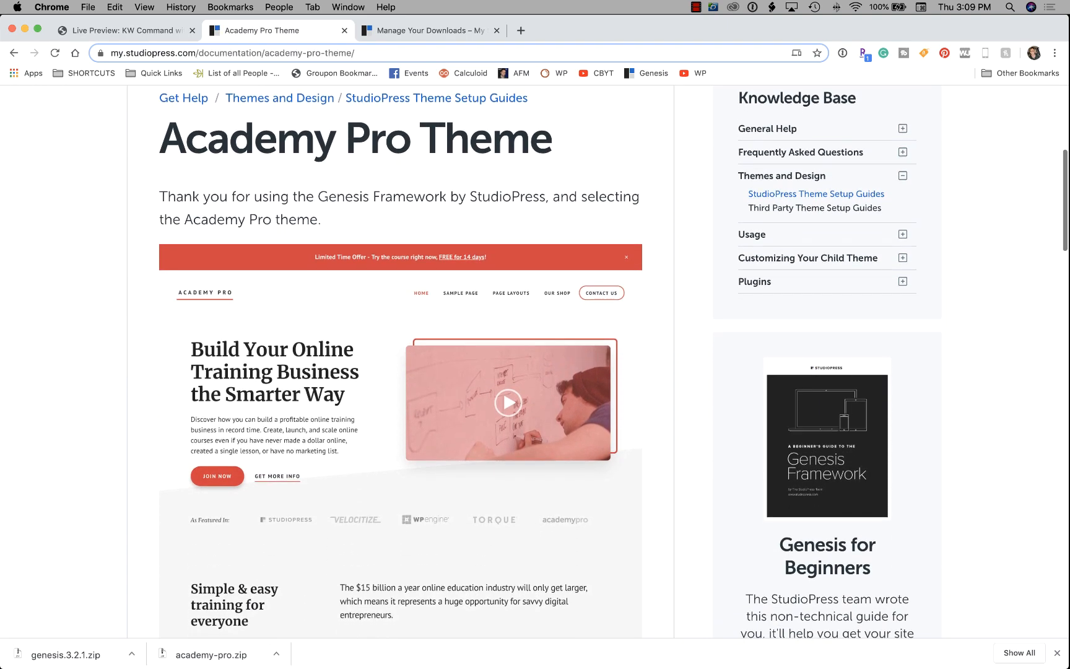
pyautogui.scroll(-1, 534, 362)
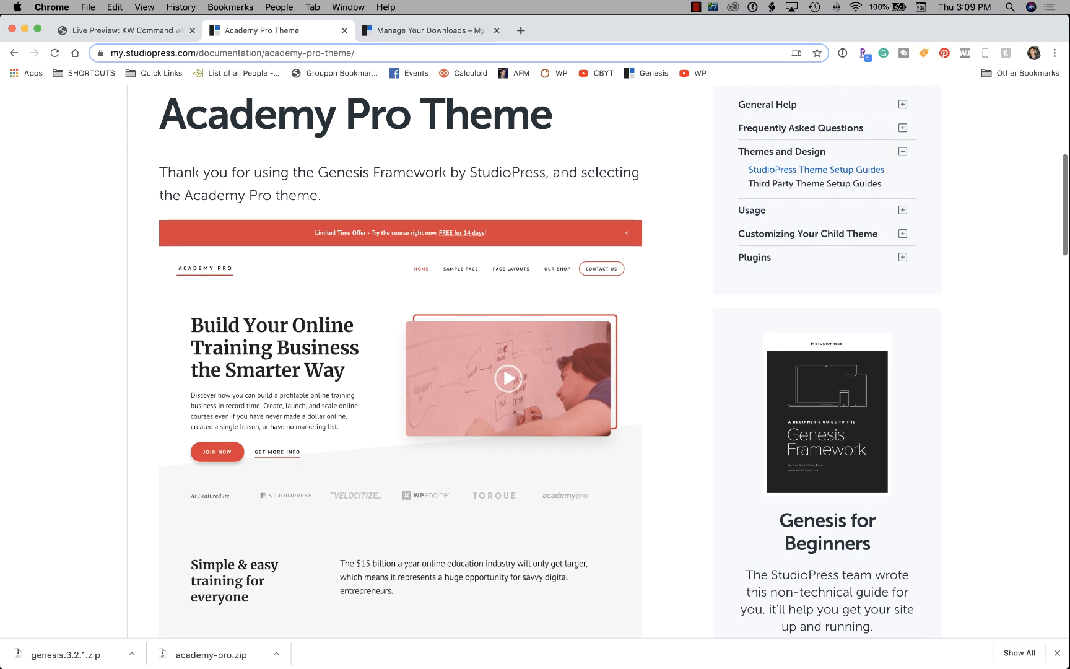
pyautogui.scroll(-7, 534, 361)
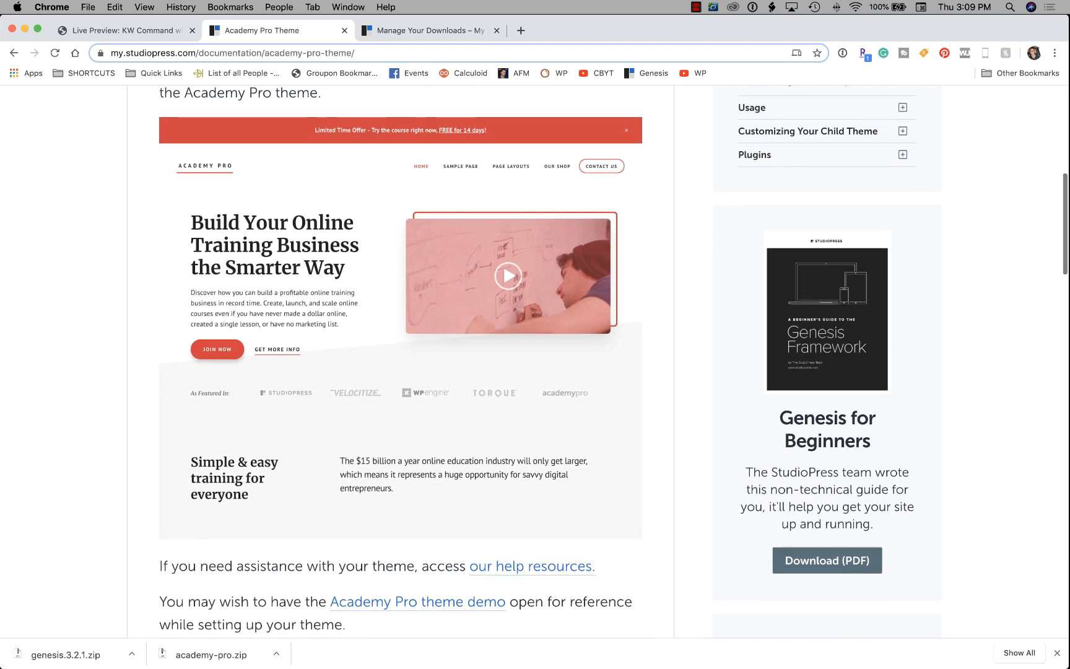
pyautogui.scroll(-9, 534, 361)
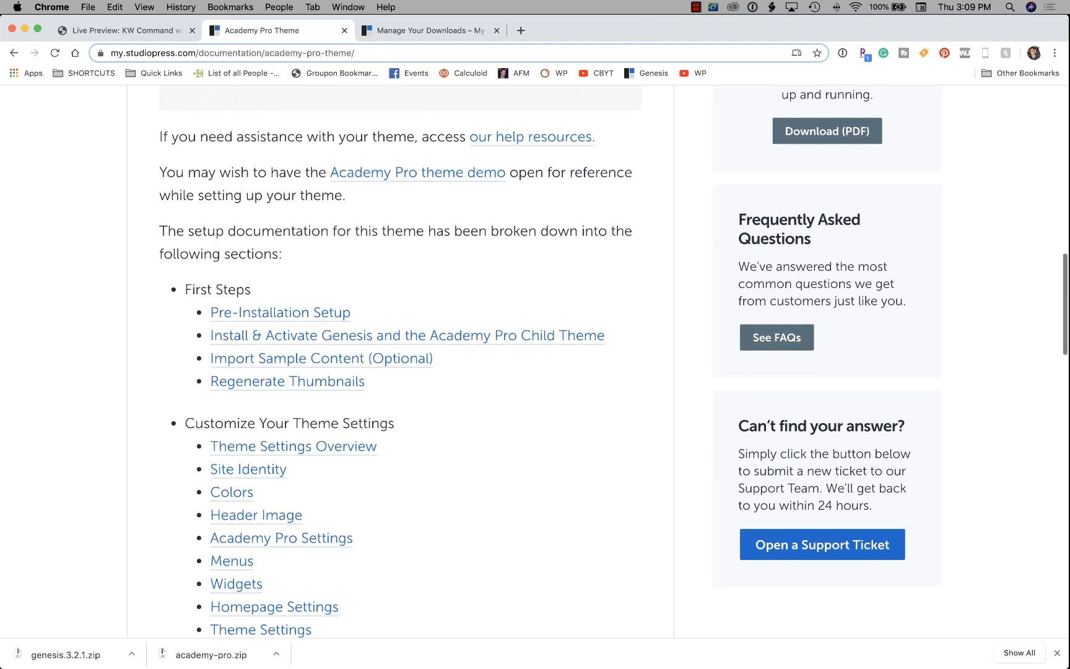
pyautogui.scroll(-1, 278, 127)
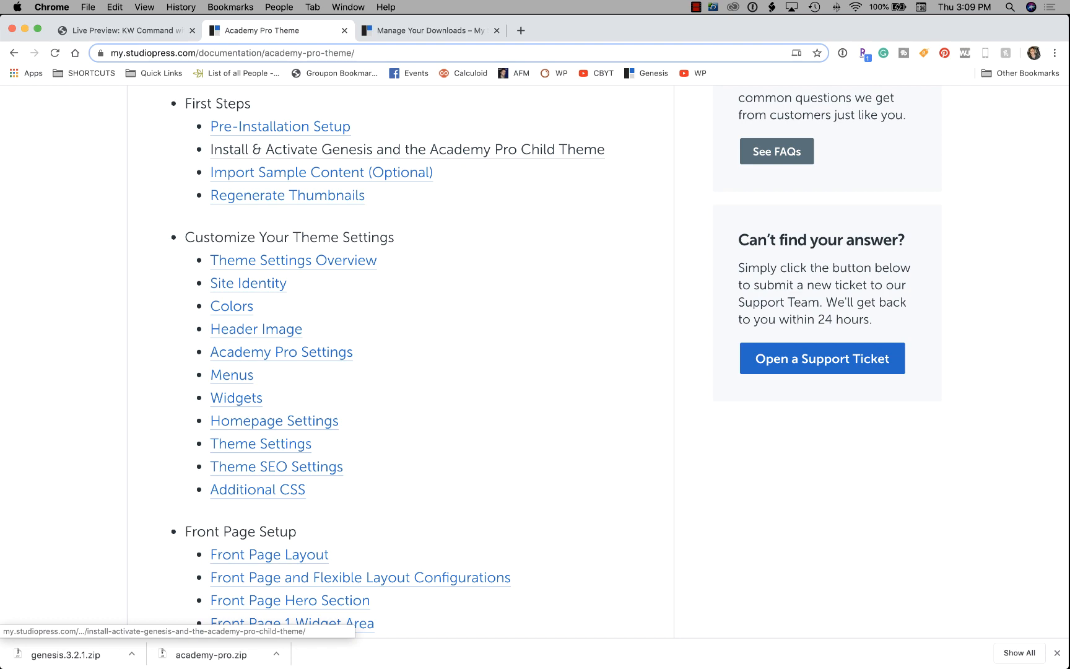
# Close the Genesis Customizer preview and activate the Genesis parent theme.
pyautogui.click(127, 30)
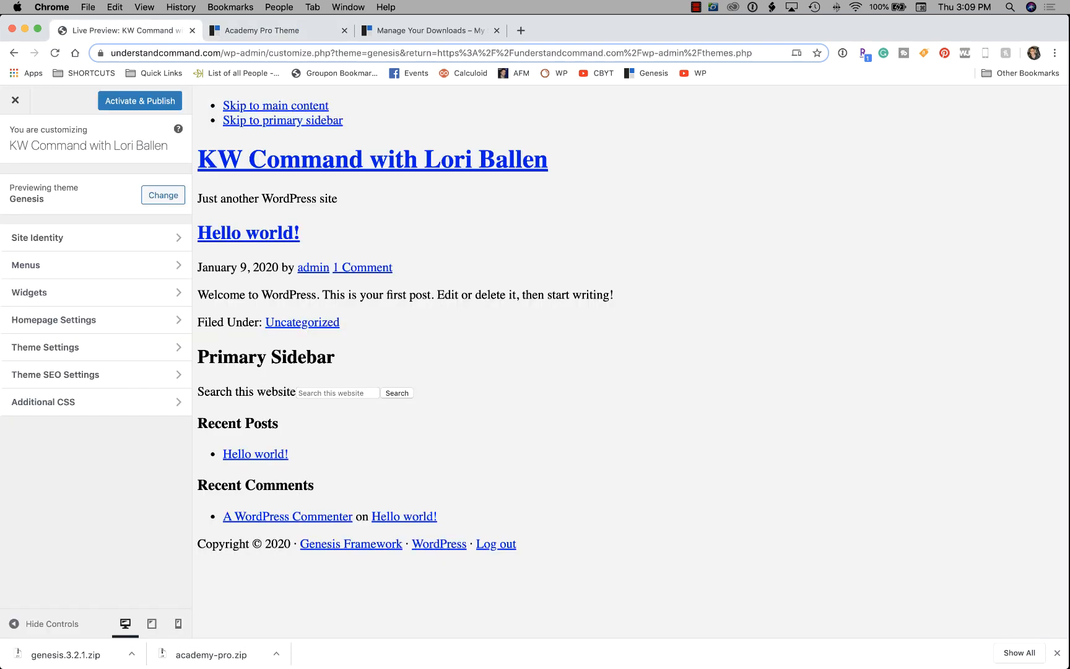
pyautogui.click(15, 100)
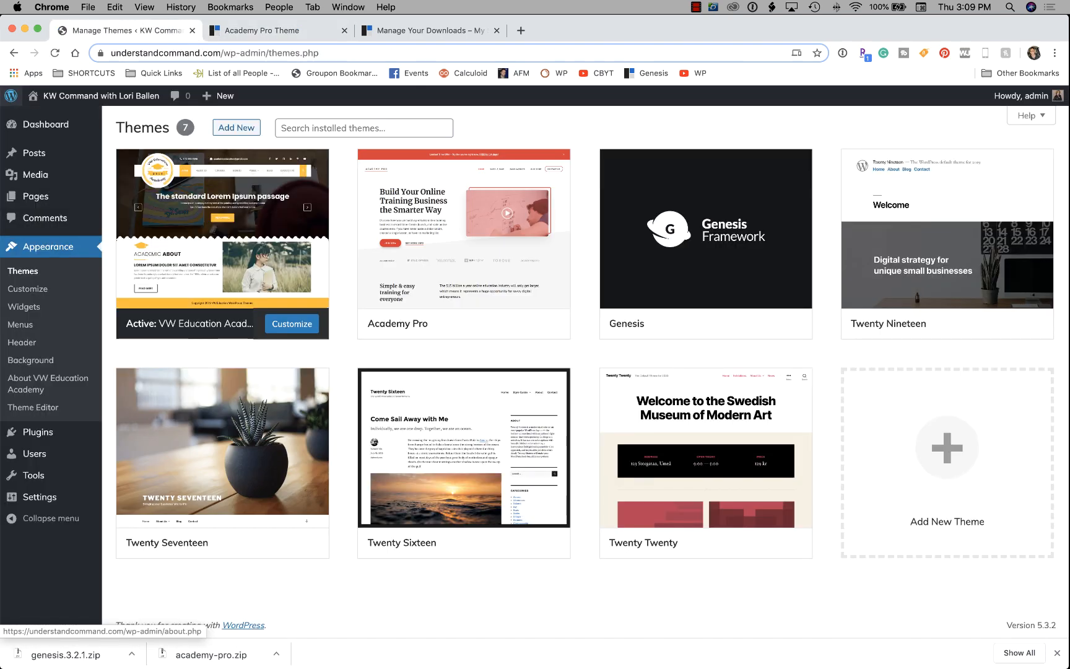
pyautogui.click(23, 271)
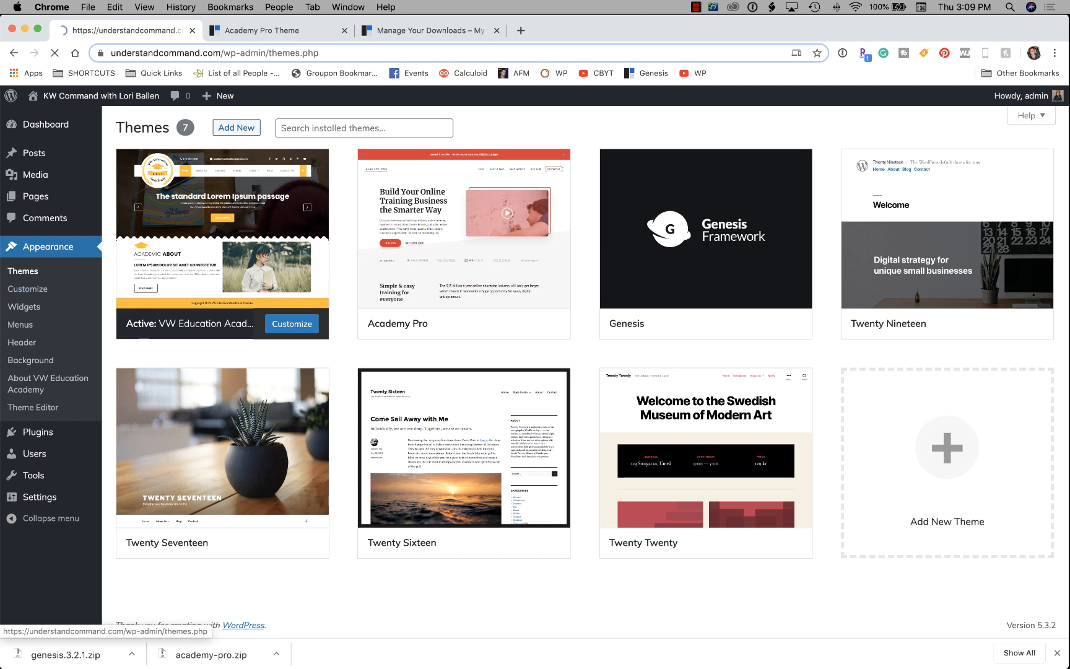
pyautogui.click(711, 323)
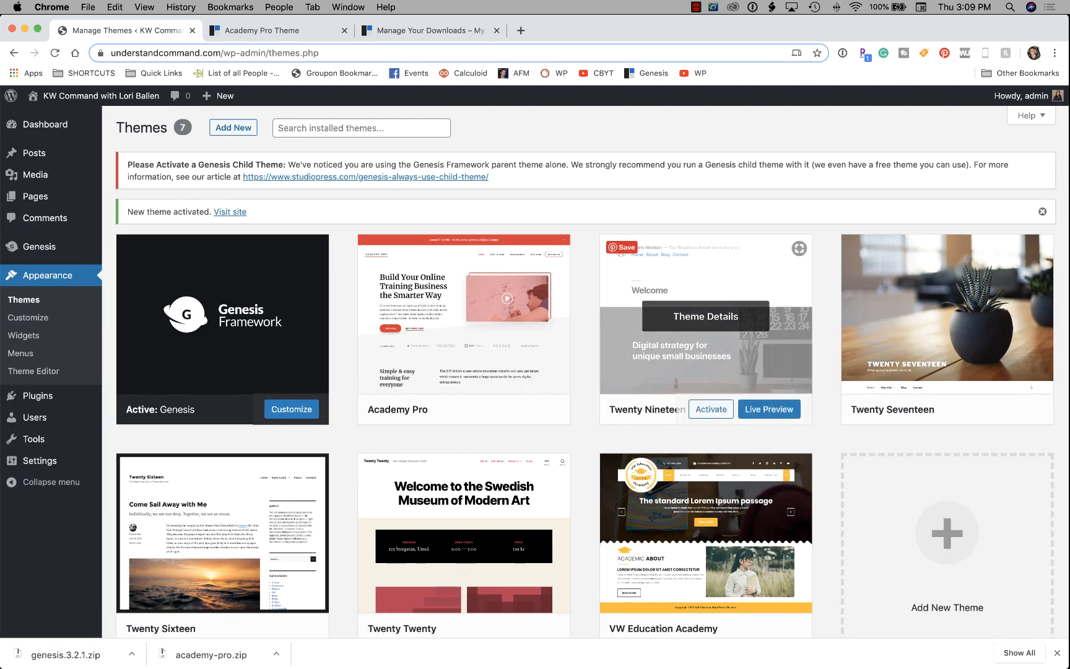
# Activate the Academy Pro child theme and reload the live site to confirm its hero.
pyautogui.scroll(-1, 706, 298)
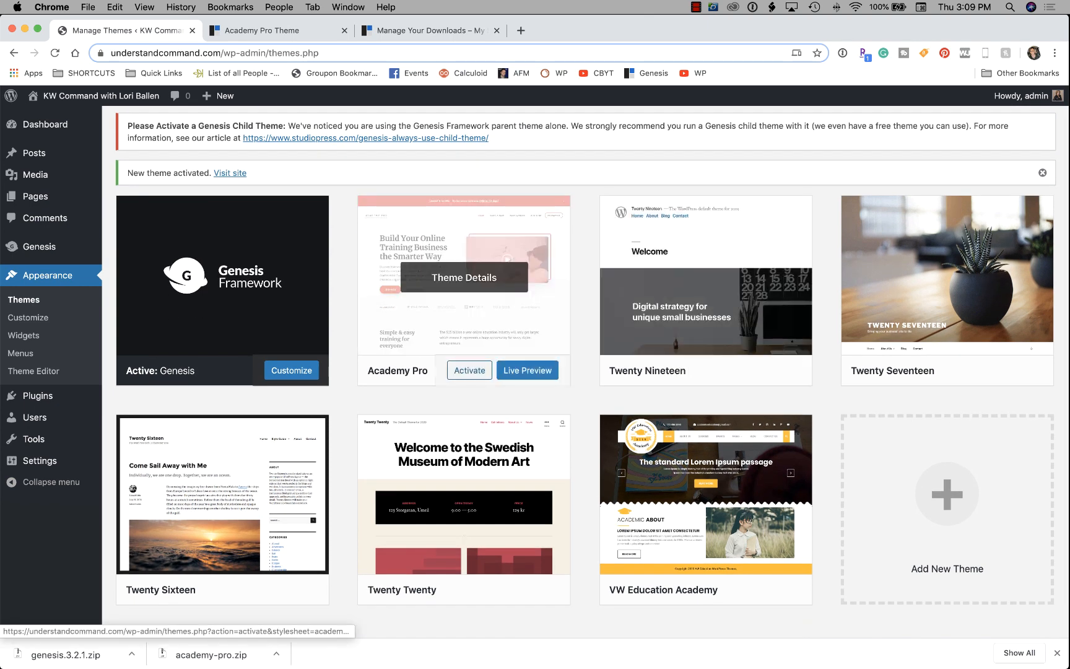
pyautogui.click(469, 370)
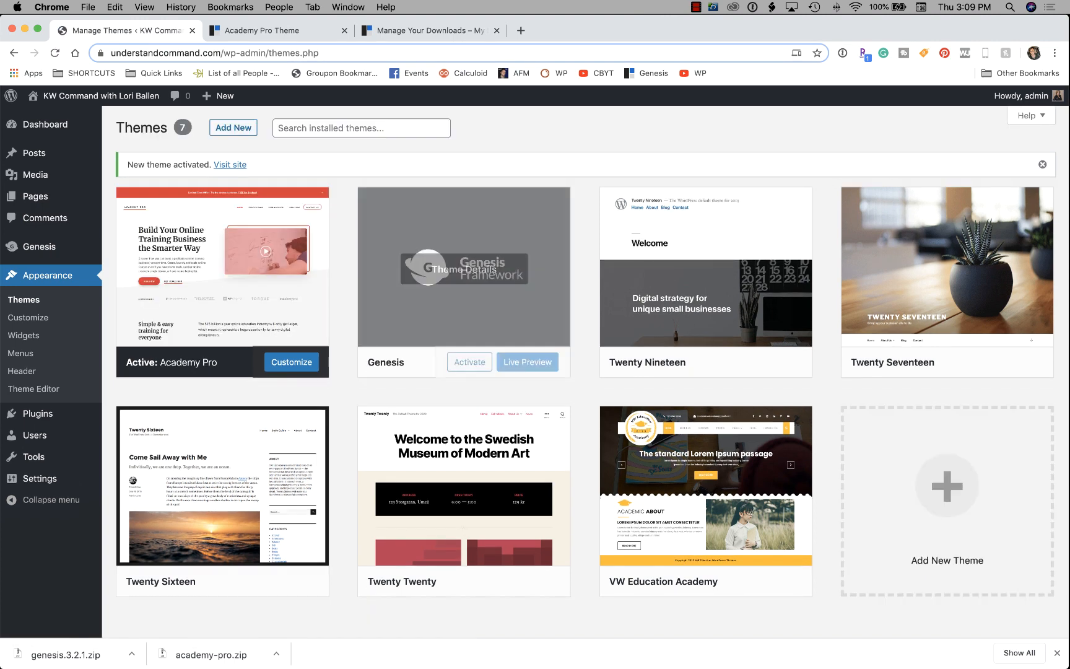
pyautogui.click(230, 164)
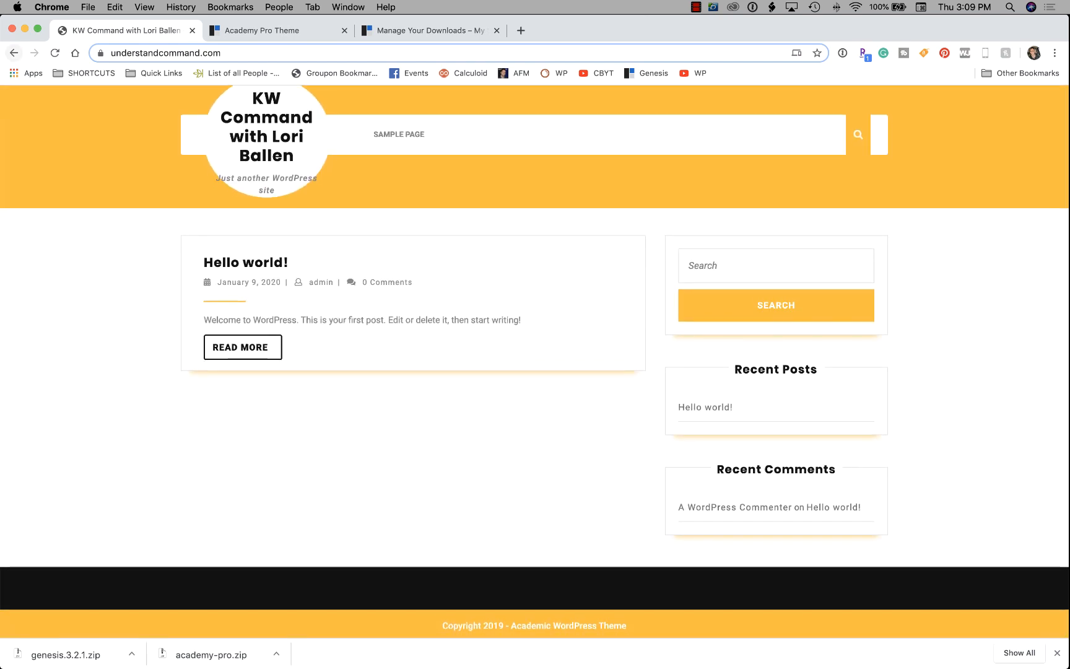
pyautogui.click(14, 53)
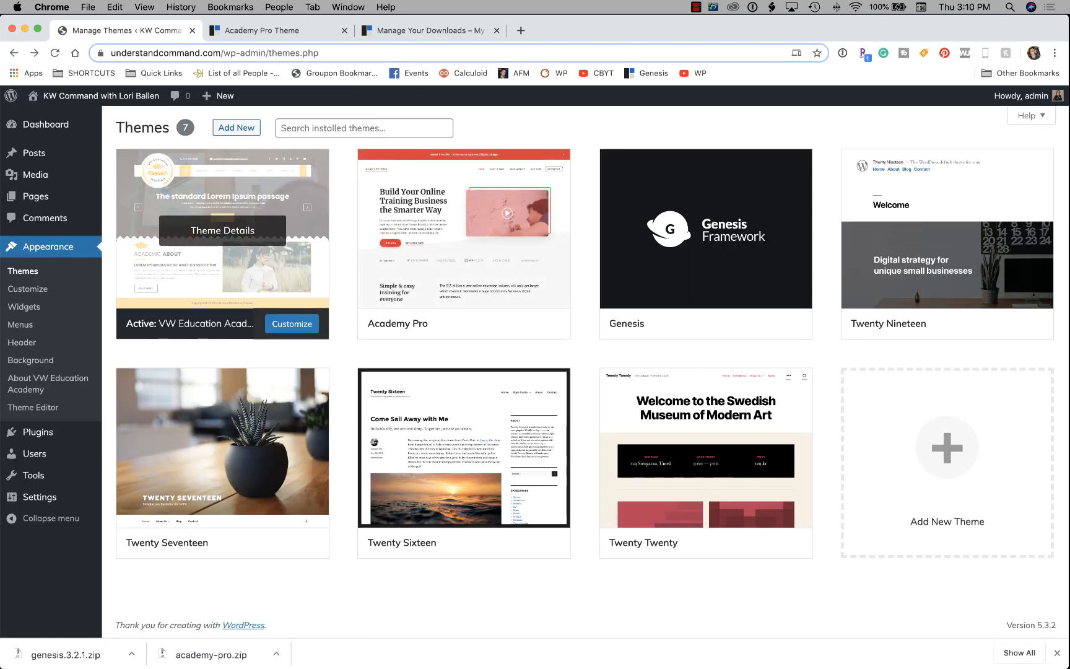
pyautogui.click(469, 323)
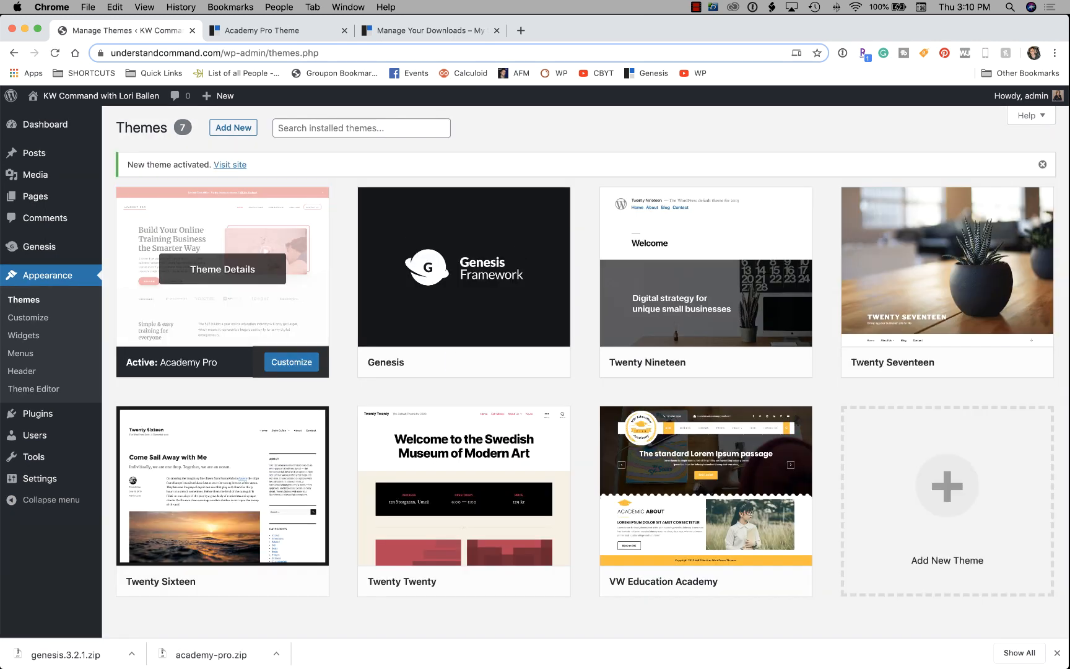
pyautogui.click(230, 164)
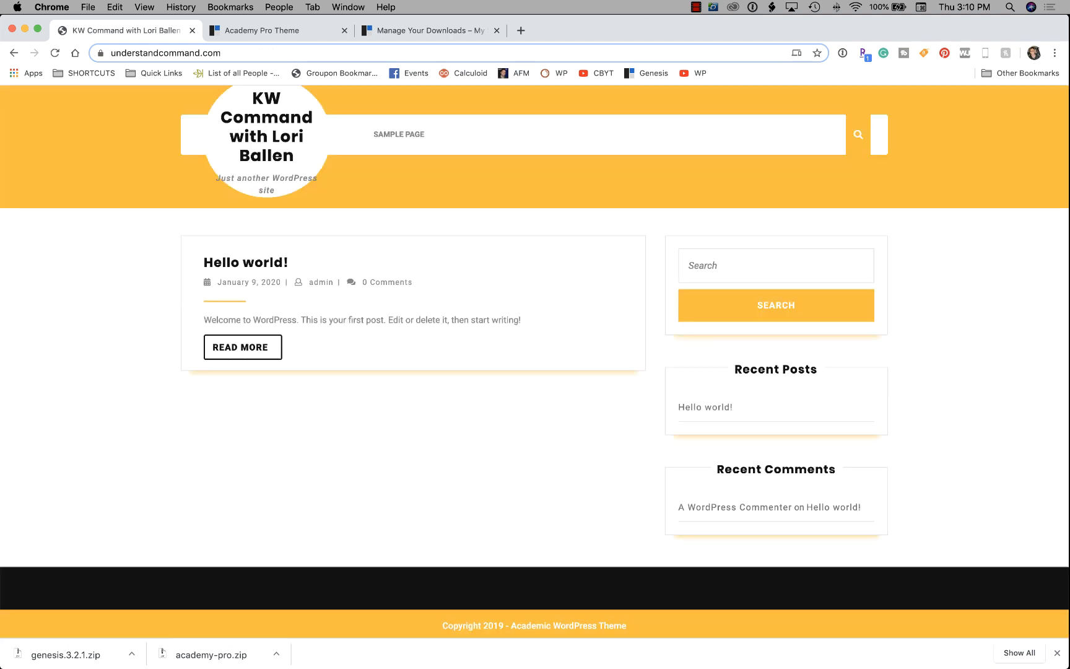
pyautogui.rightClick(122, 203)
pyautogui.click(148, 234)
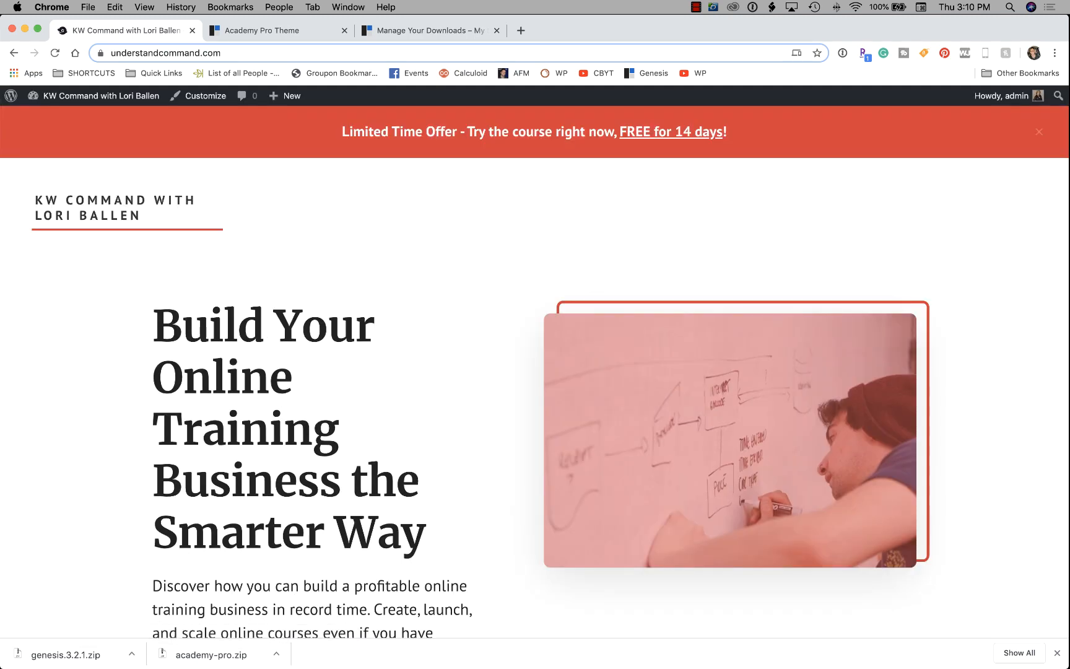
# Check the setup guide, then reach the Dashboard via the live site's admin bar dropdown.
pyautogui.scroll(-9, 535, 362)
pyautogui.scroll(9, 535, 361)
pyautogui.scroll(-8, 535, 372)
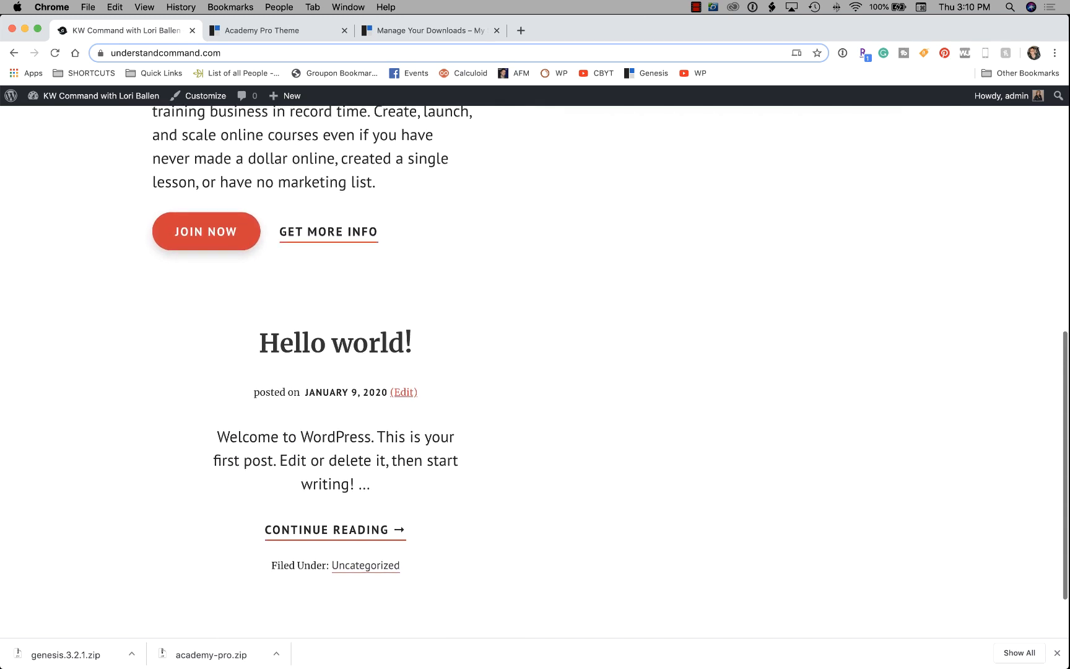
pyautogui.scroll(9, 535, 372)
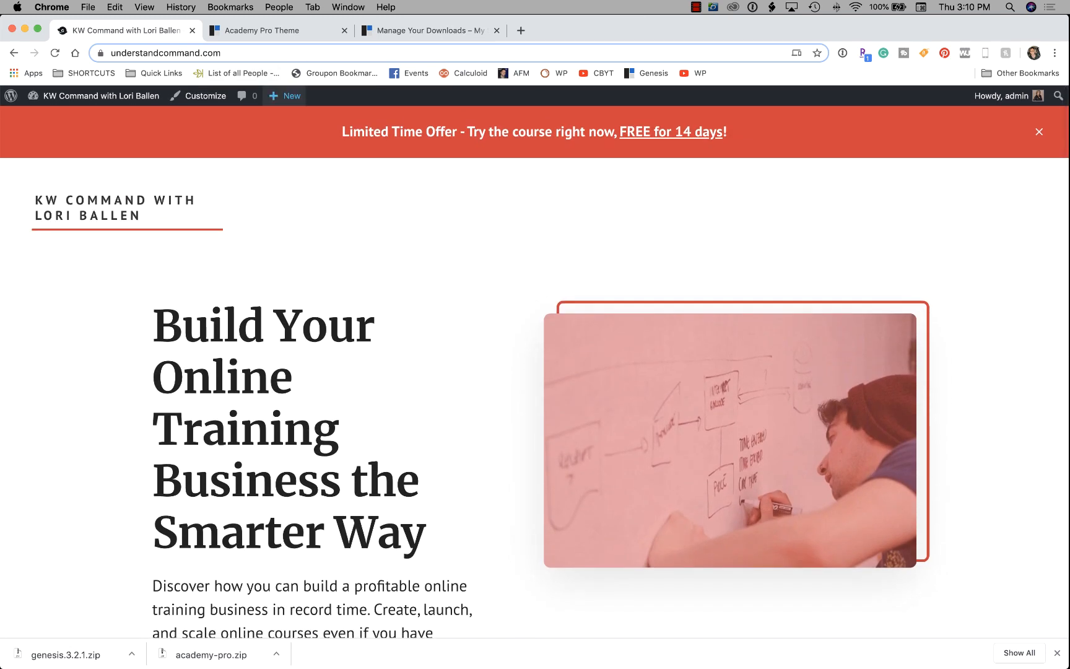
pyautogui.click(278, 30)
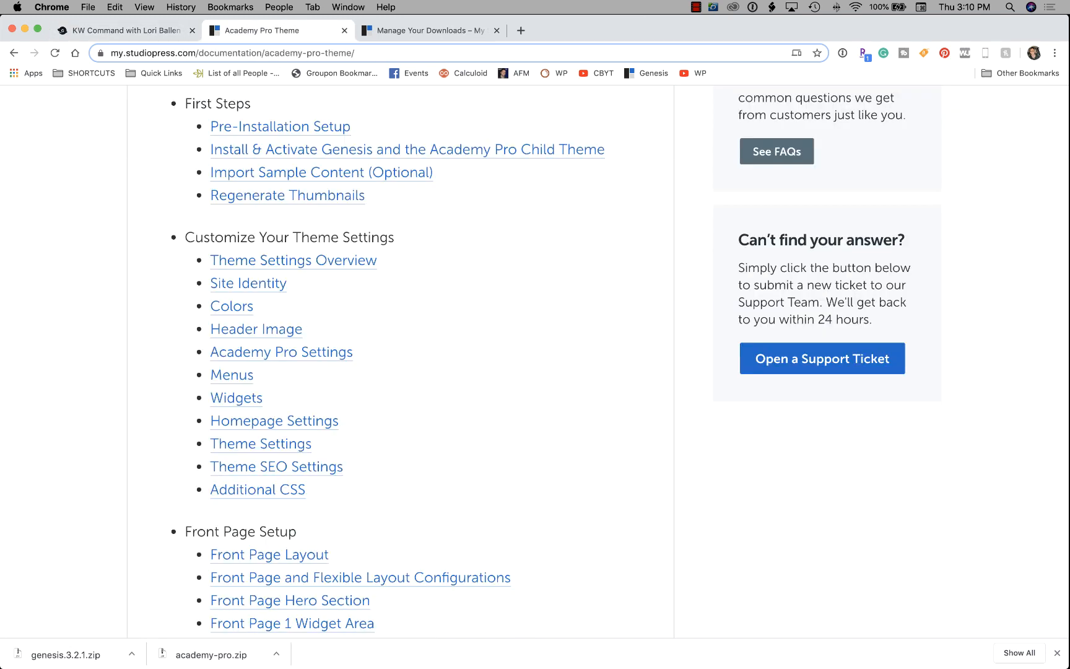
pyautogui.scroll(-3, 535, 361)
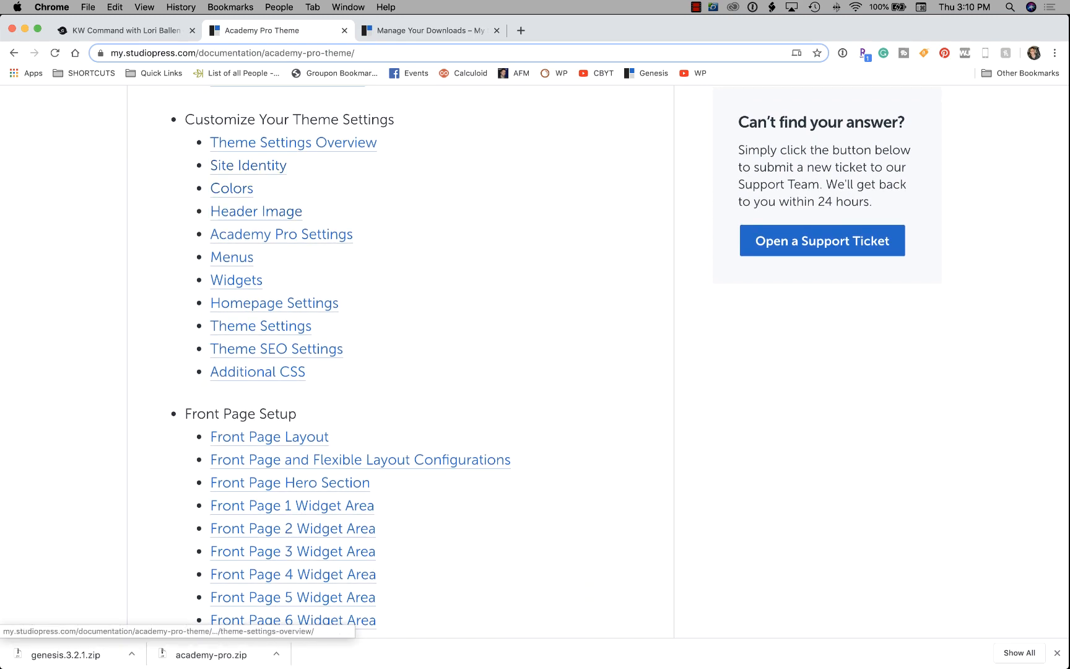
pyautogui.click(118, 30)
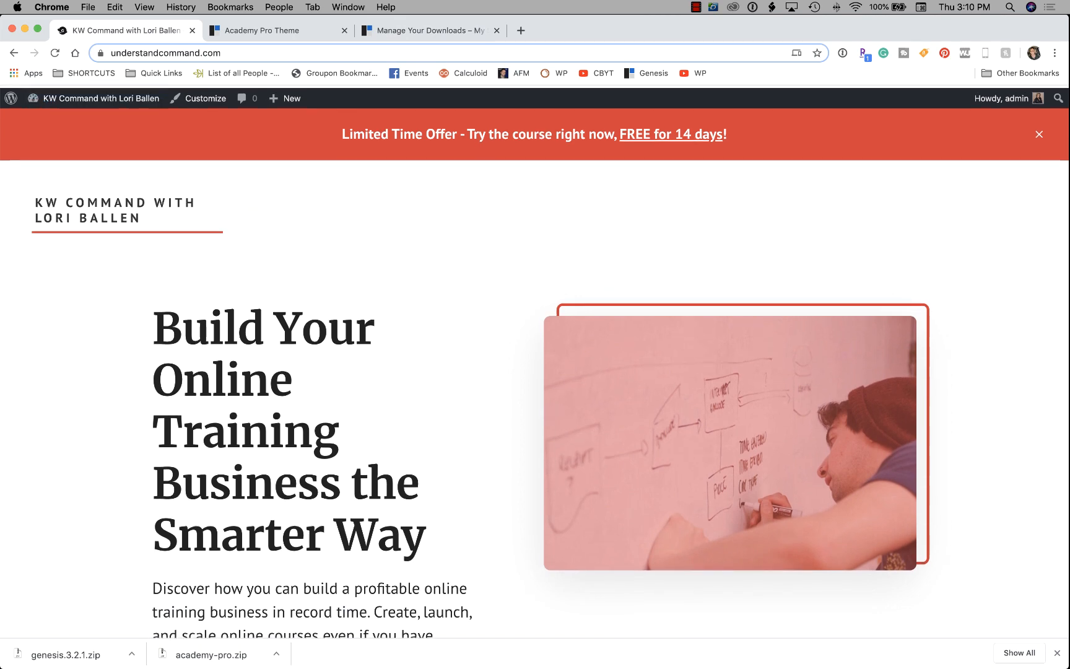
pyautogui.click(50, 118)
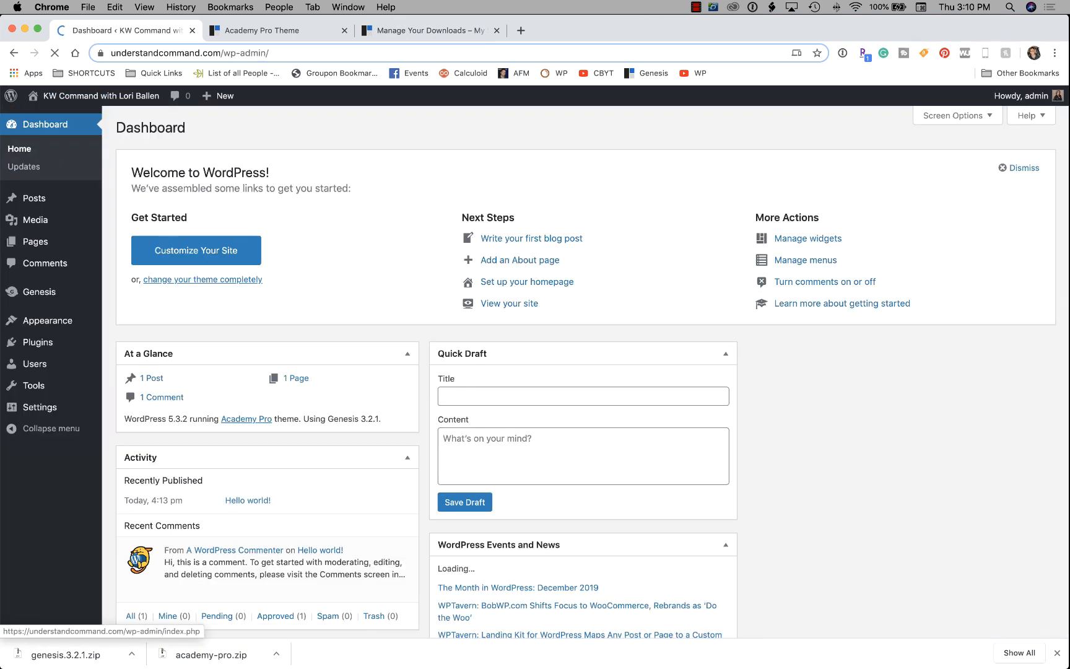
# In Customize > Site Identity, overwrite the Tagline field with 'How to Use KW Command'.
pyautogui.moveTo(38, 292)
pyautogui.moveTo(34, 363)
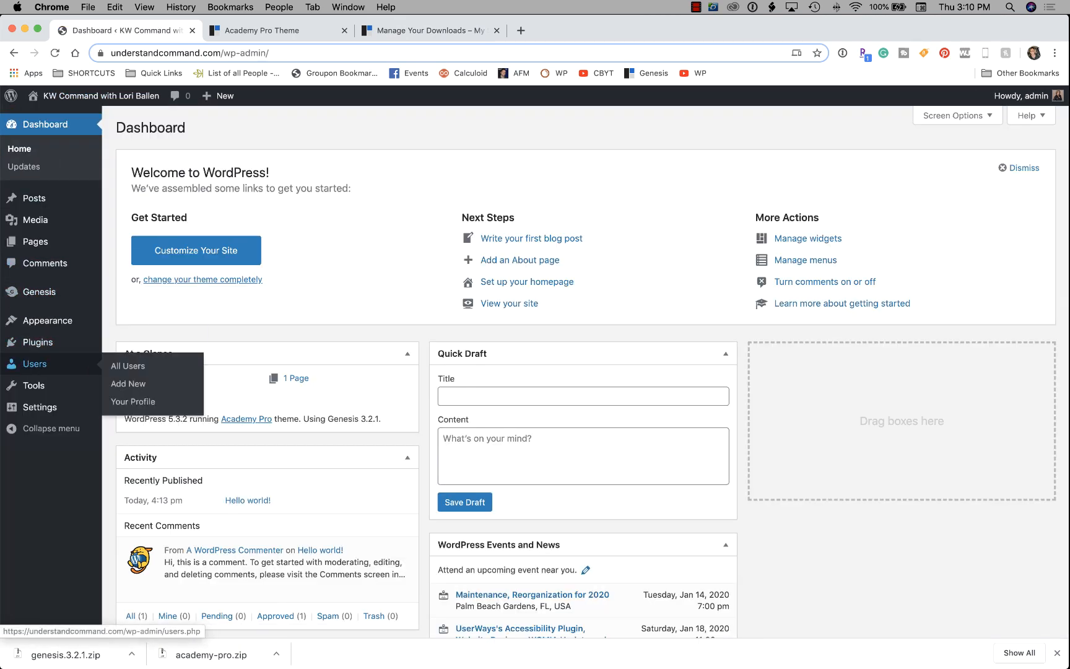
pyautogui.moveTo(37, 342)
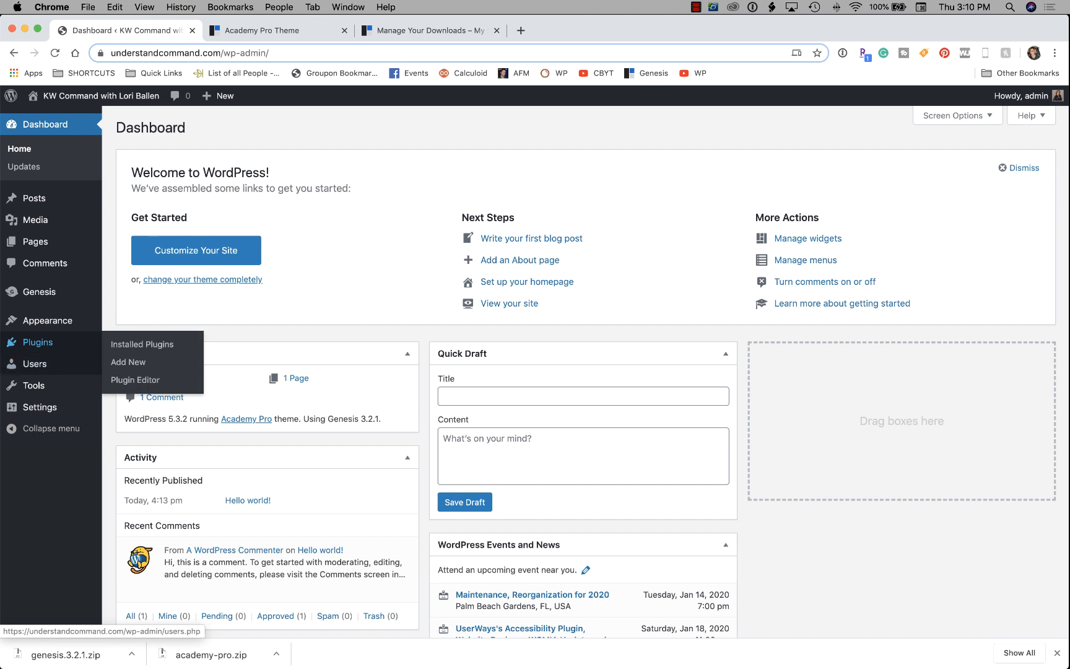
pyautogui.moveTo(37, 320)
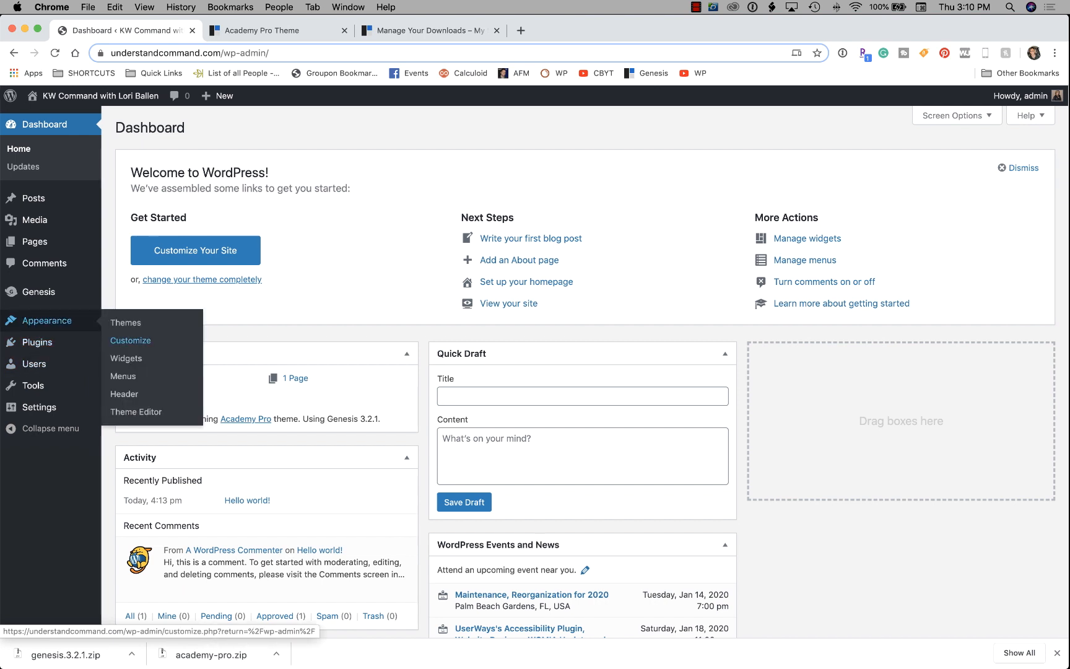
pyautogui.click(131, 339)
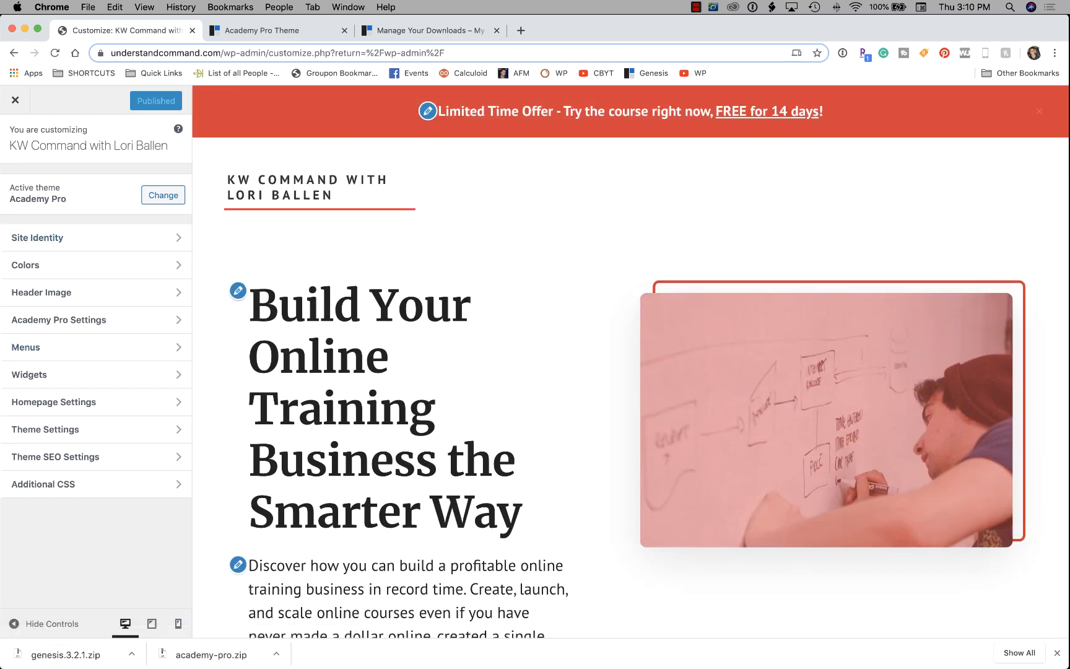
pyautogui.click(178, 237)
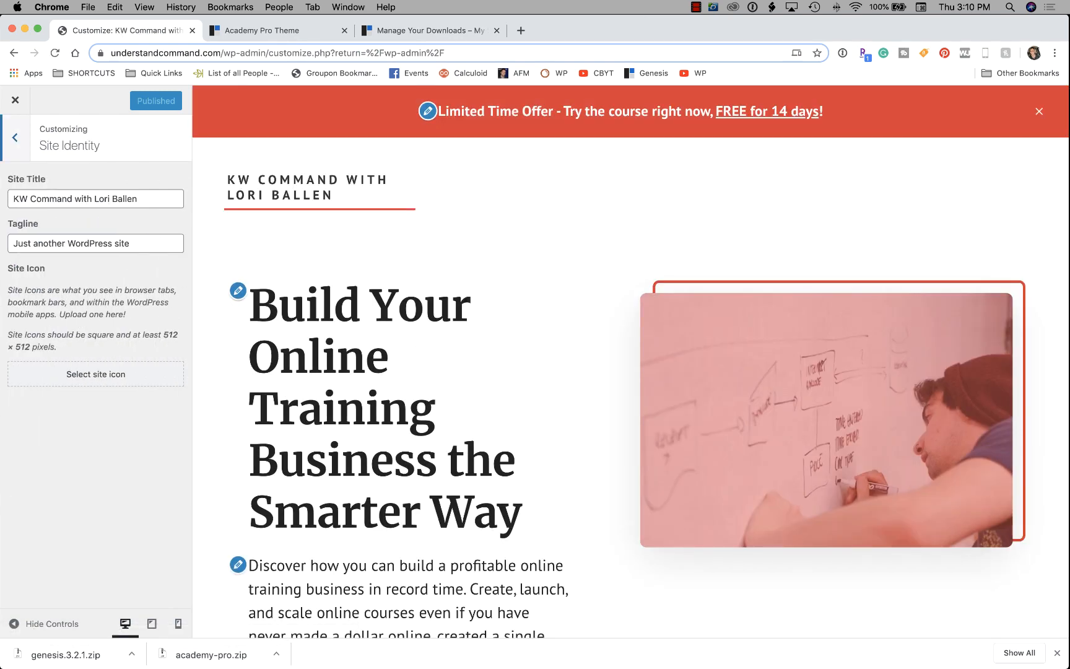
pyautogui.moveTo(13, 198); pyautogui.dragTo(138, 198)
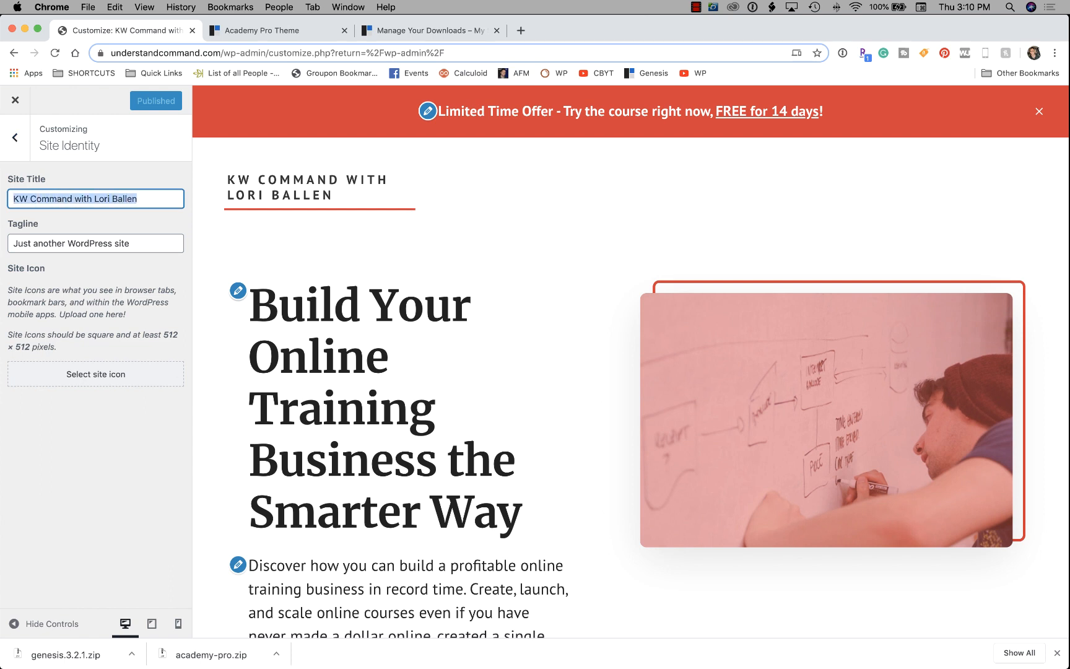
pyautogui.click(132, 243)
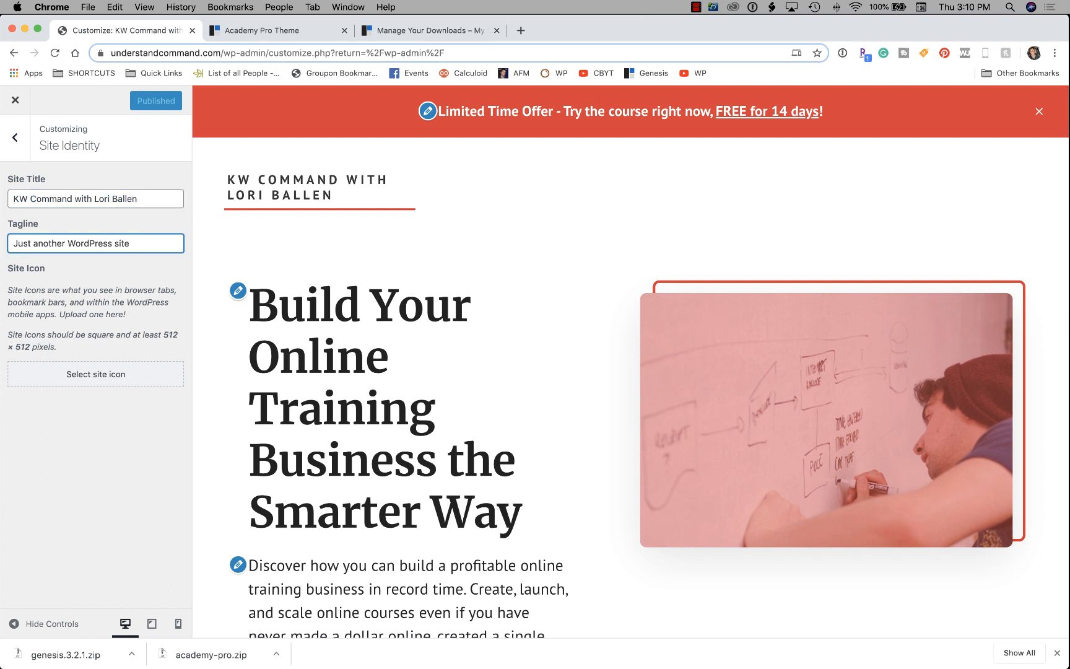
pyautogui.moveTo(131, 244); pyautogui.dragTo(13, 243)
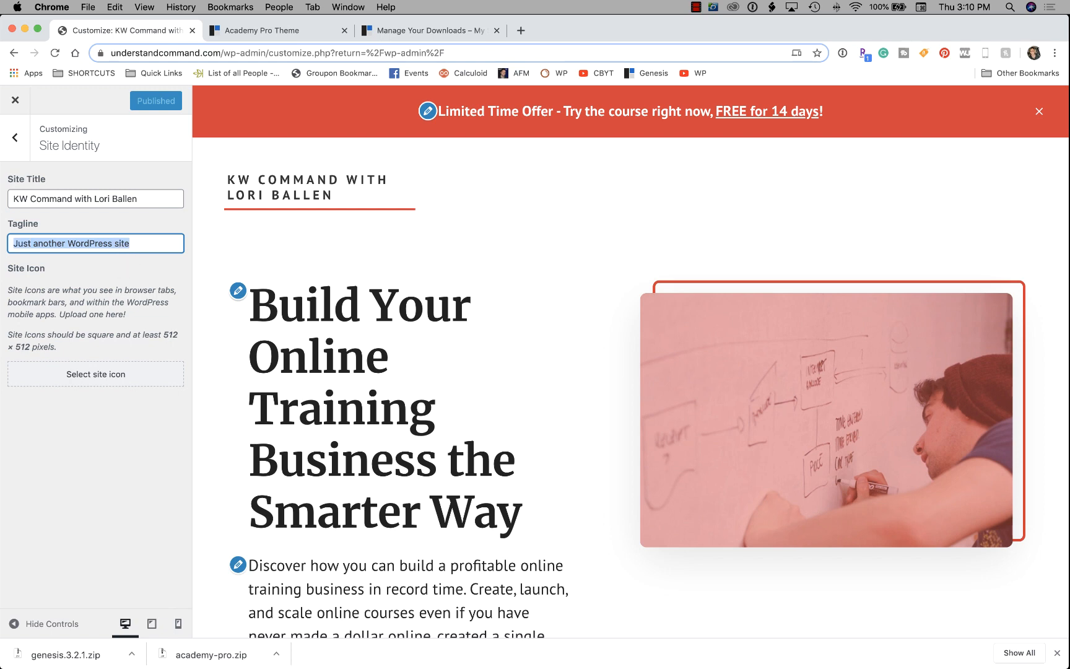
pyautogui.write('How to')
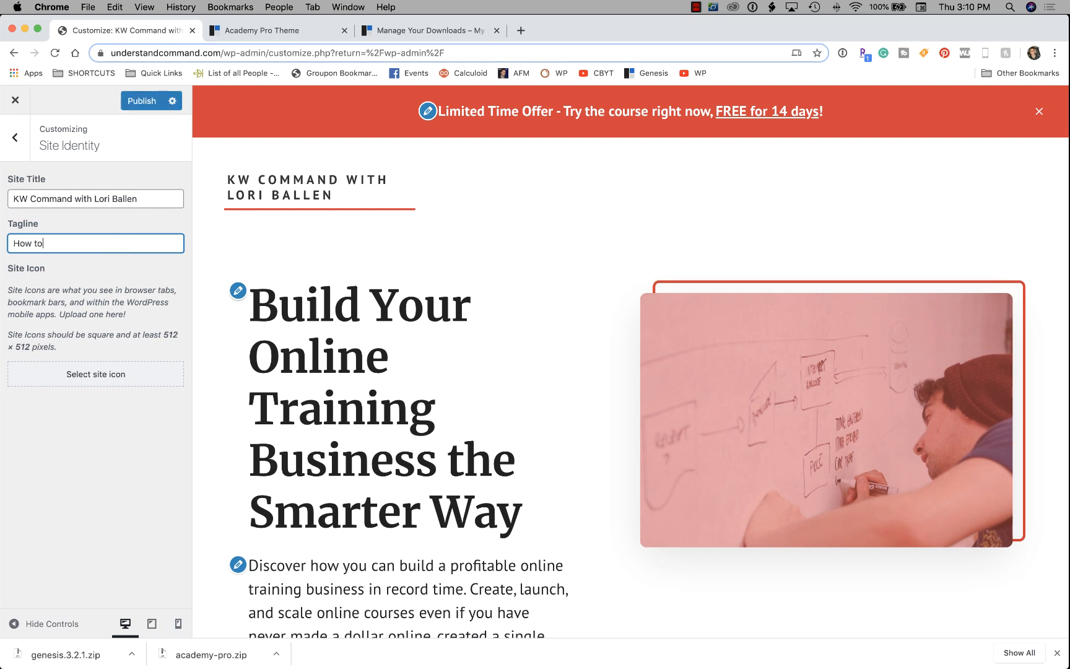
pyautogui.write(' Use KW Command')
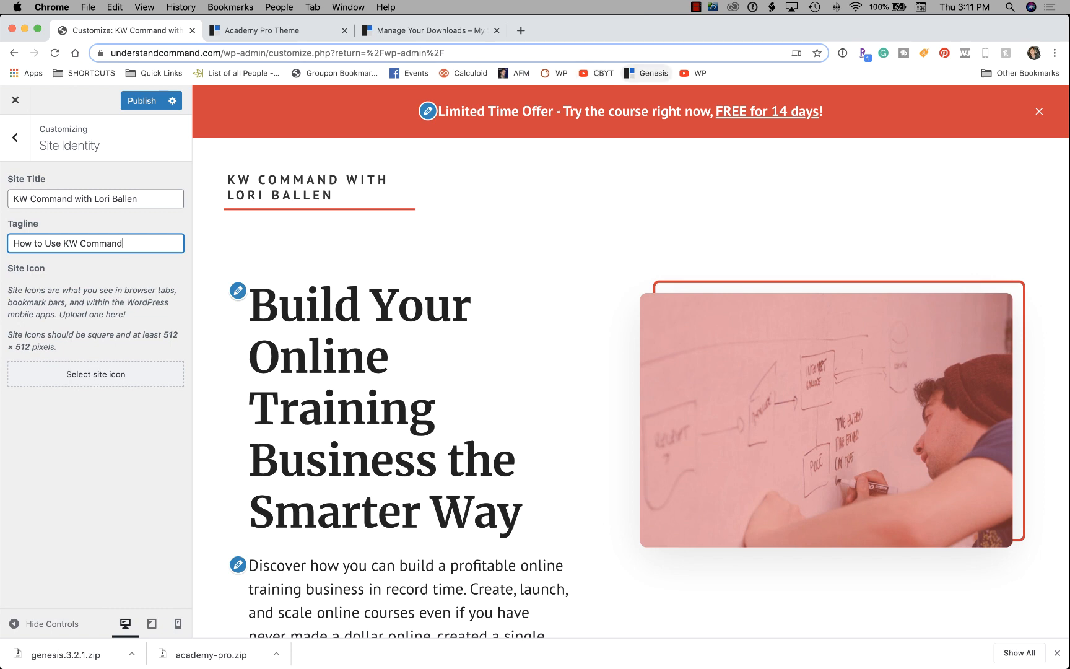
# On canva.com, create a custom-size design of 512 × 512 px.
pyautogui.click(521, 30)
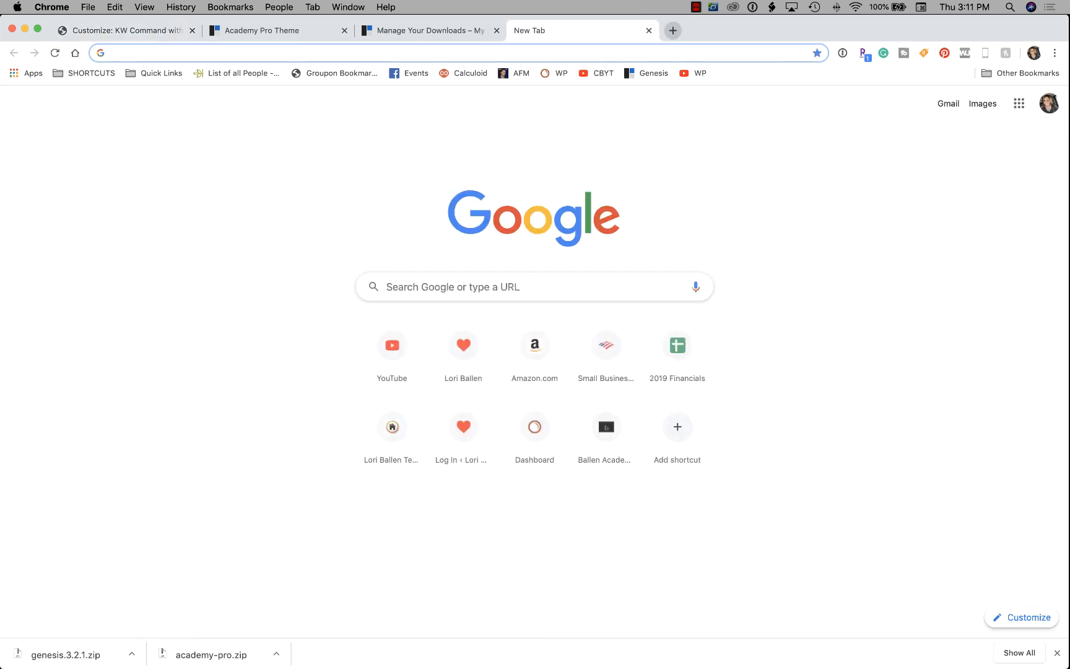
pyautogui.write('canva')
pyautogui.press('Return')
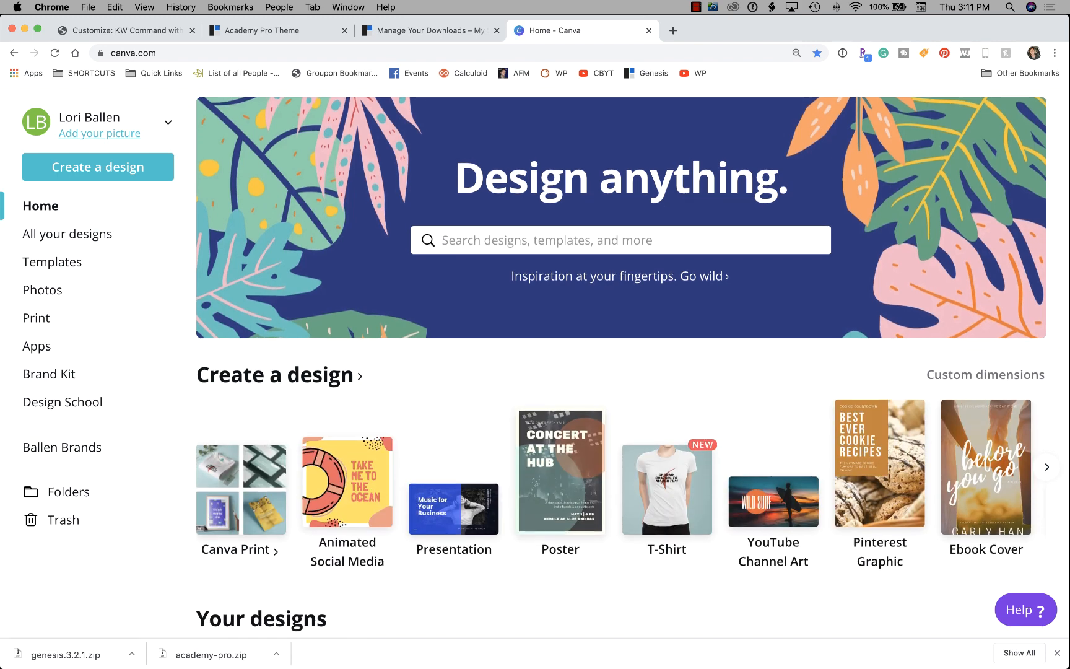
pyautogui.click(98, 167)
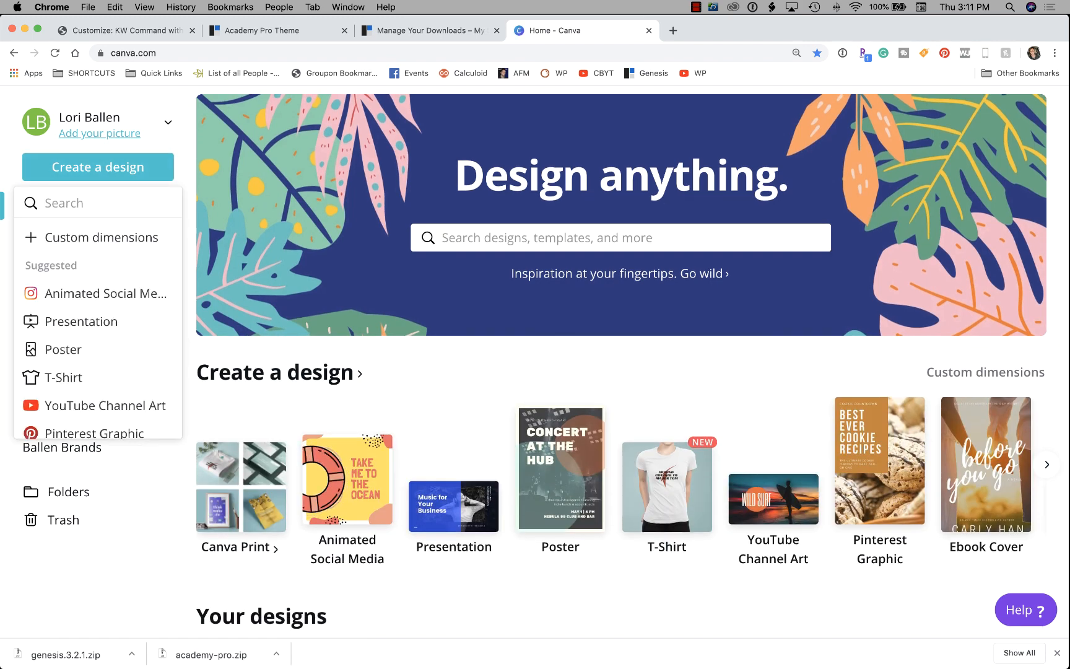
pyautogui.click(69, 236)
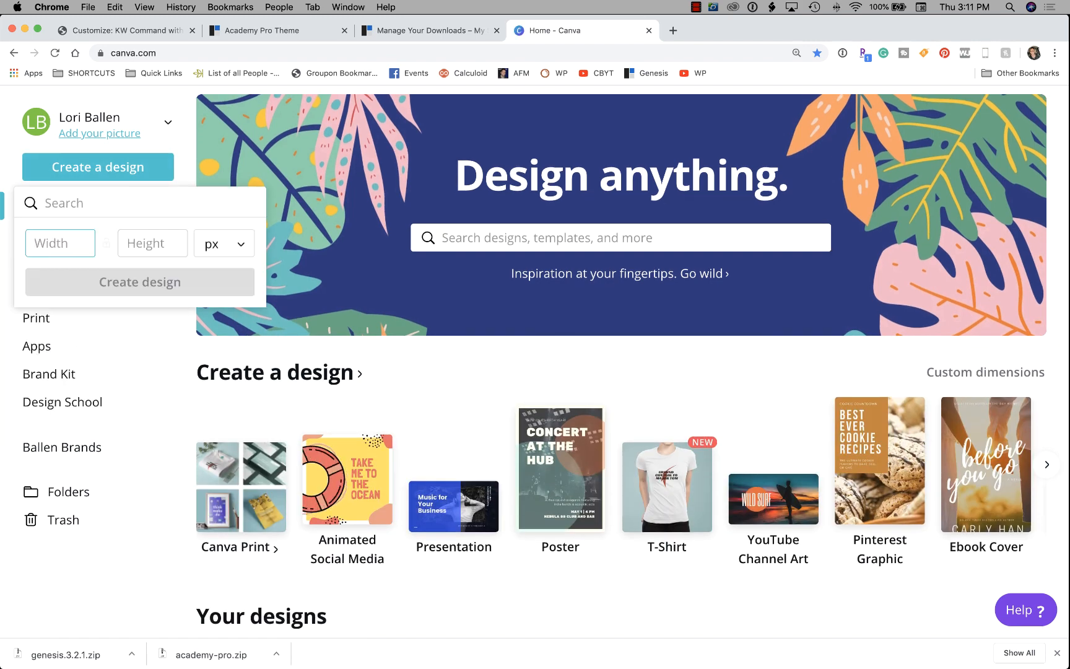
pyautogui.write('512')
pyautogui.press('Tab')
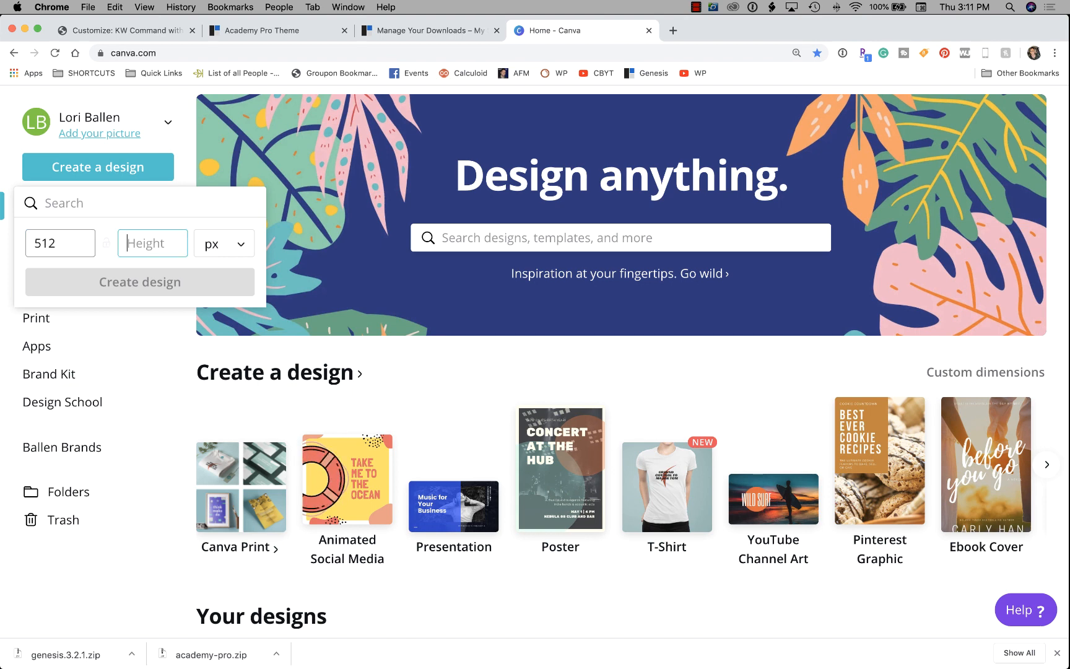
pyautogui.write('512')
pyautogui.press('Return')
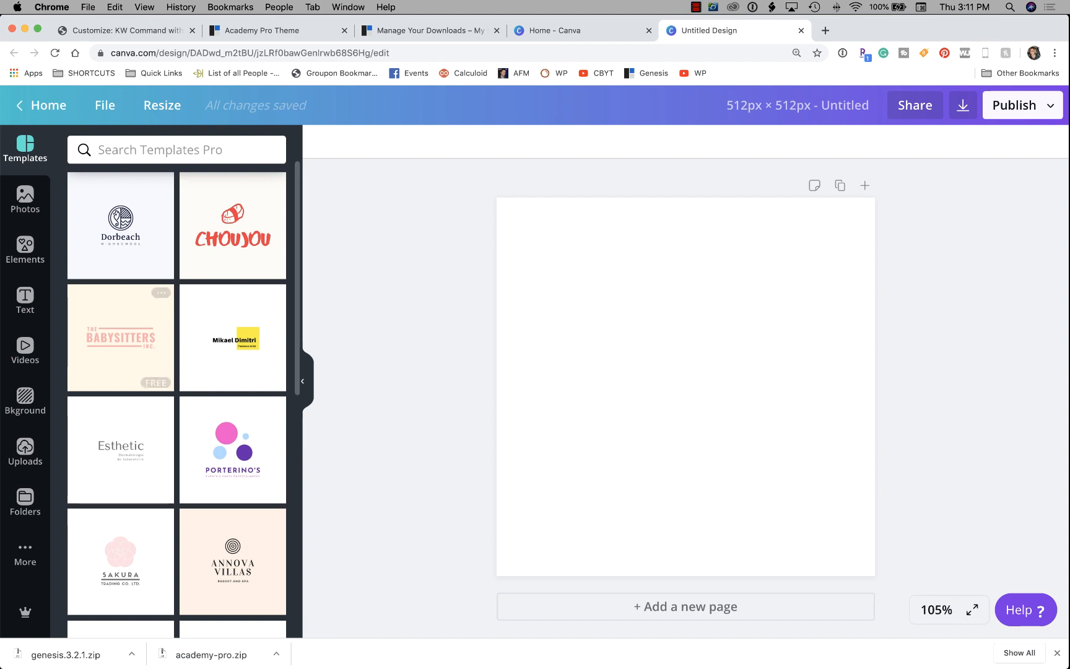
# Browse Canva's Elements library, filtered to free items only.
pyautogui.click(24, 248)
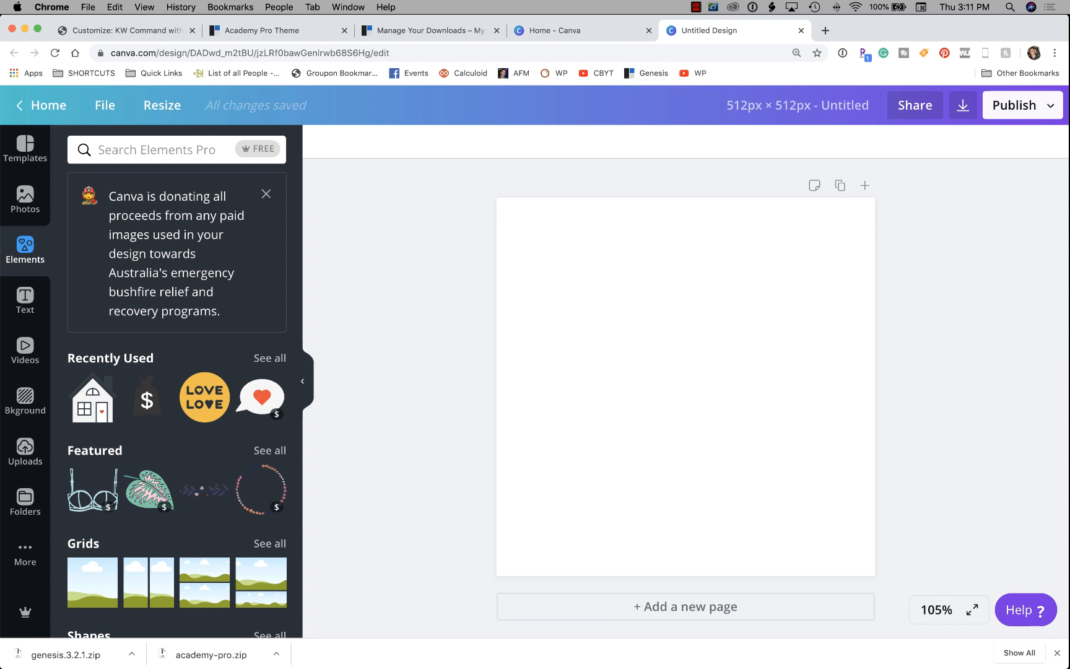
pyautogui.scroll(-5, 176, 396)
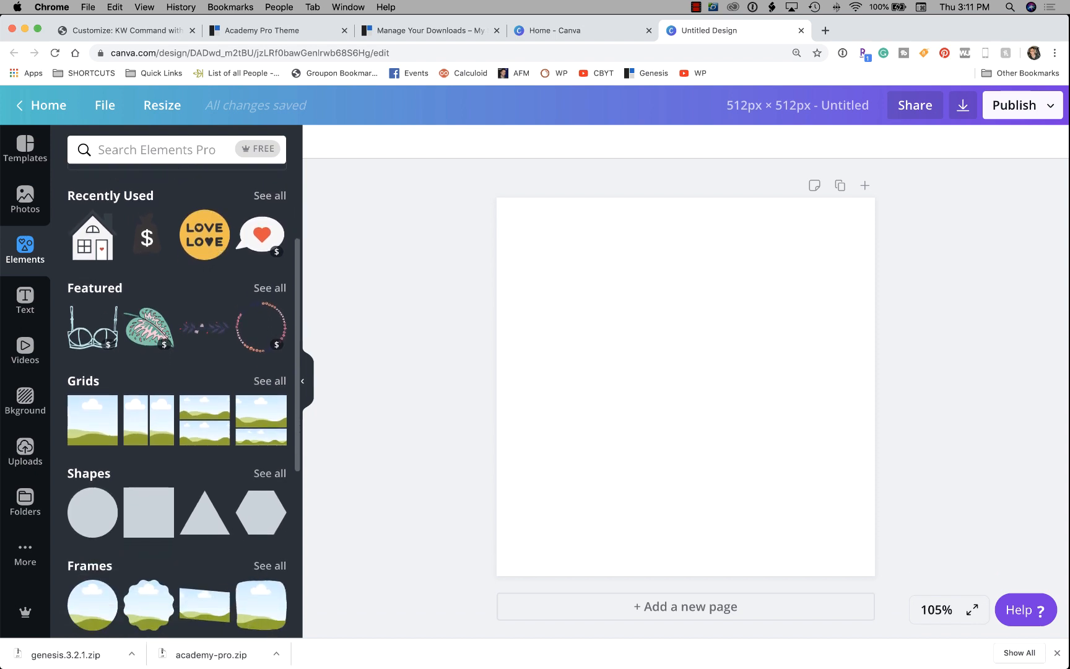
pyautogui.click(257, 149)
pyautogui.scroll(-5, 176, 396)
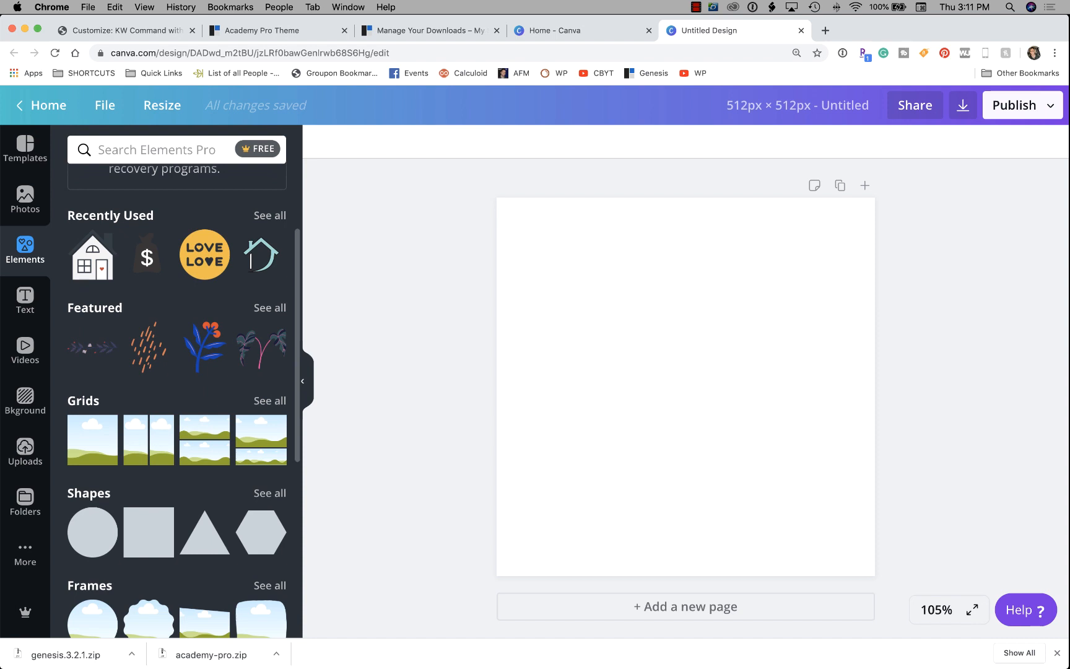
pyautogui.moveTo(251, 260)
pyautogui.scroll(-7, 260, 332)
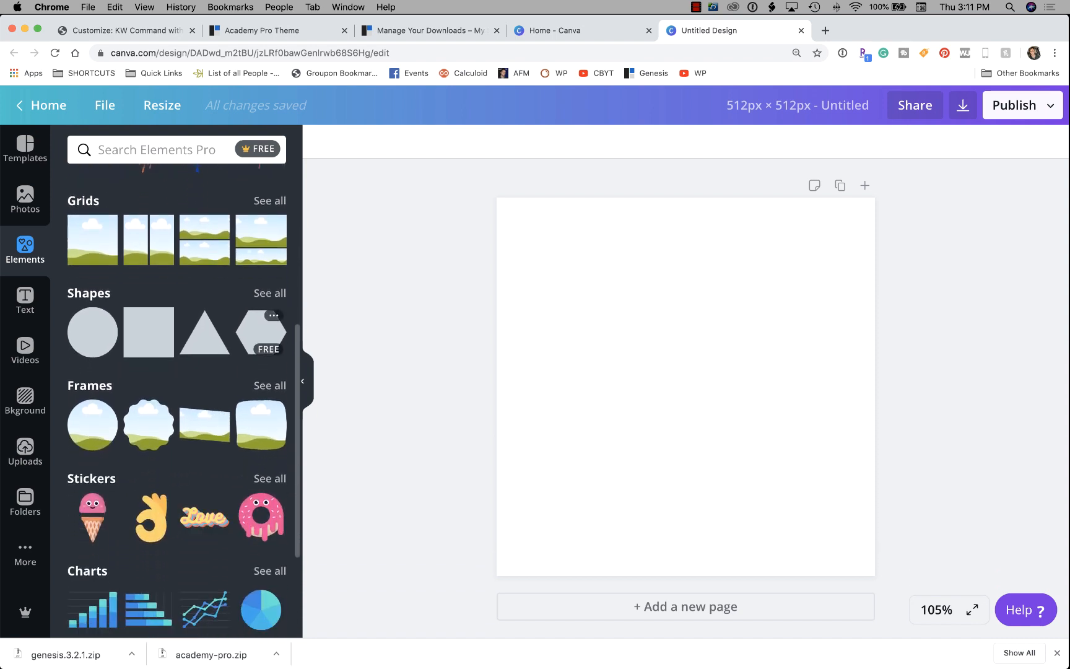
pyautogui.scroll(-7, 261, 333)
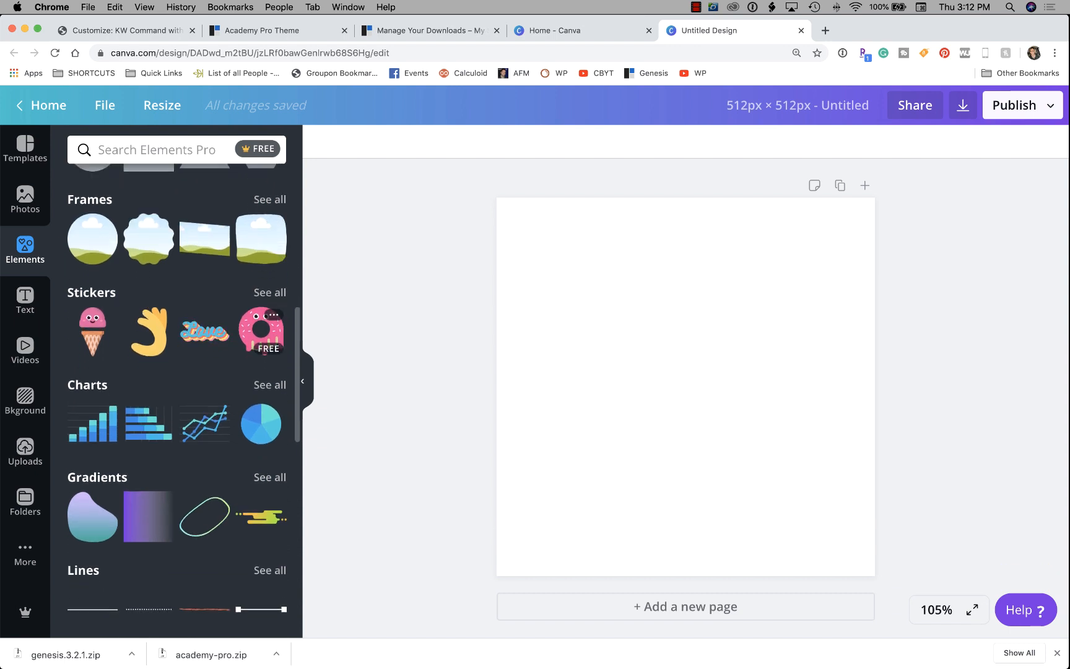
pyautogui.scroll(-20, 261, 333)
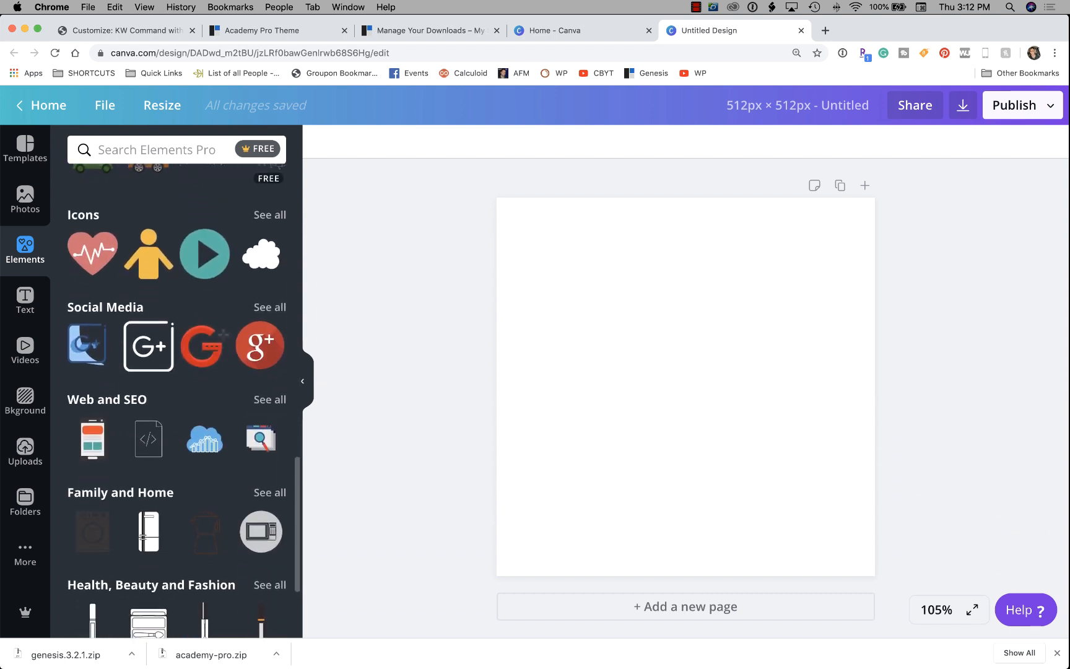
# Search the elements for 'lightbulb' and scroll through the results.
pyautogui.click(155, 150)
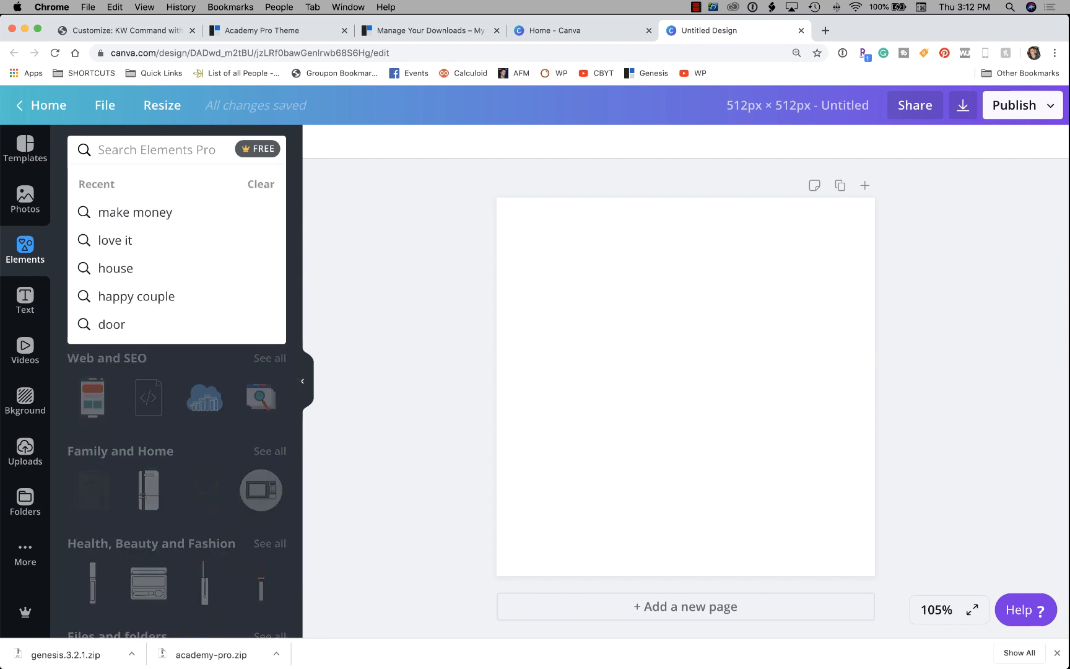
pyautogui.write('l')
pyautogui.press('BackSpace')
pyautogui.write('kw')
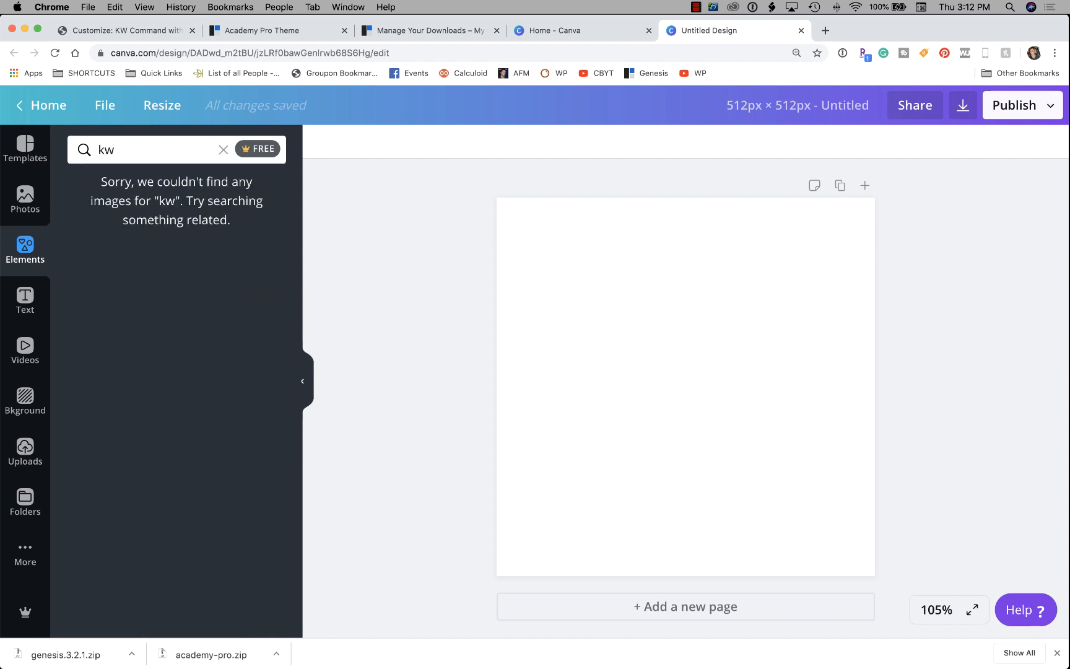
pyautogui.click(224, 150)
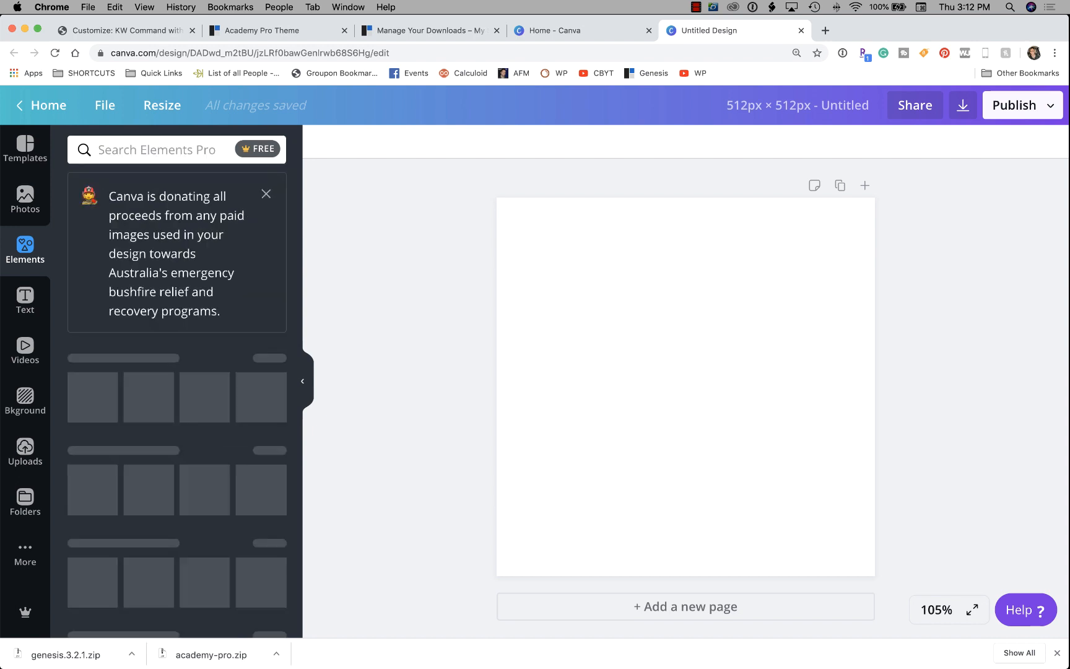
pyautogui.click(155, 150)
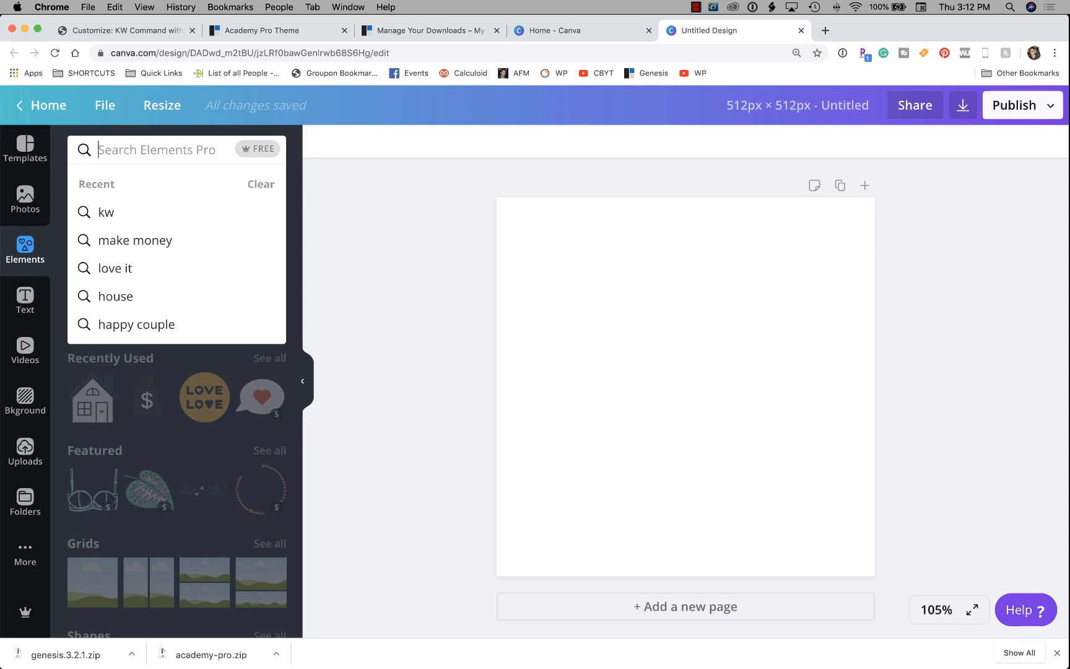
pyautogui.write('lightbulb')
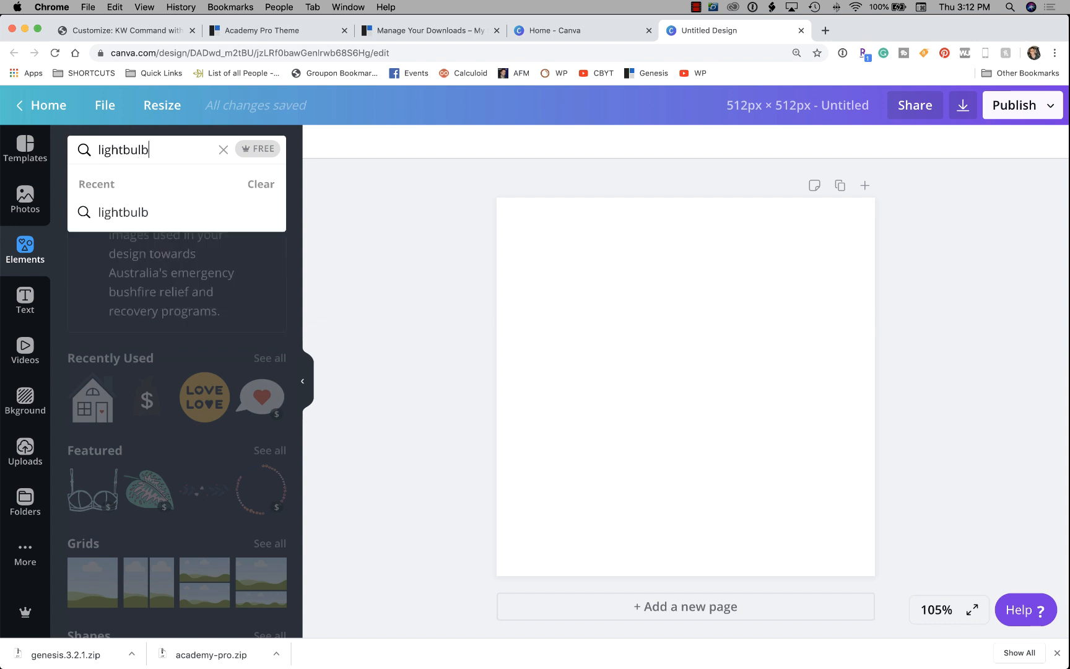
pyautogui.press('Return')
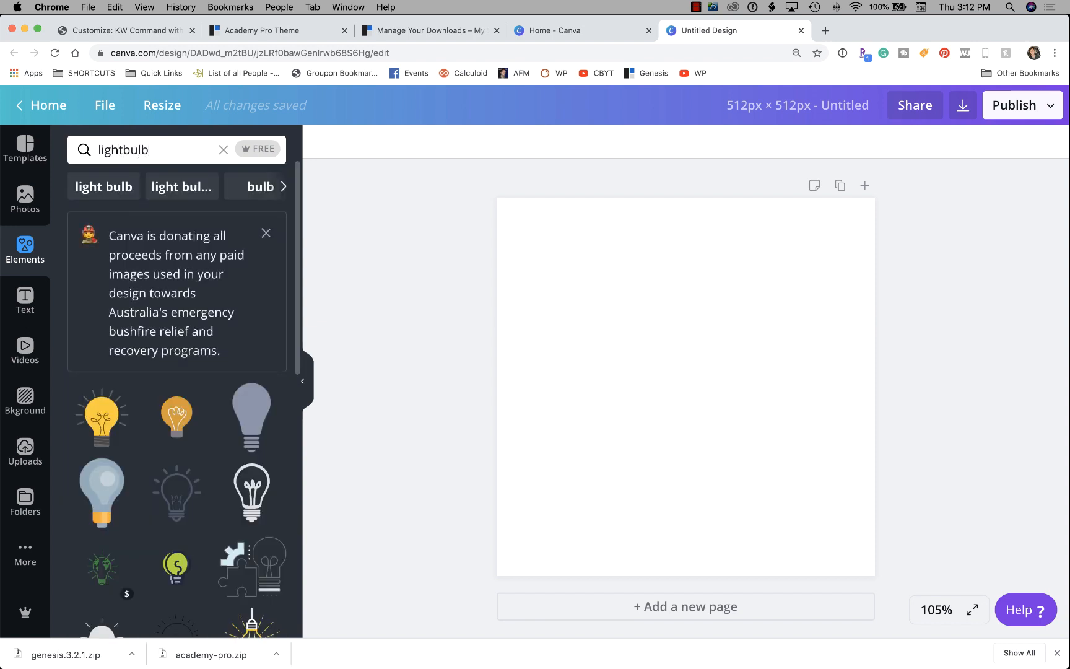
pyautogui.scroll(-5, 176, 335)
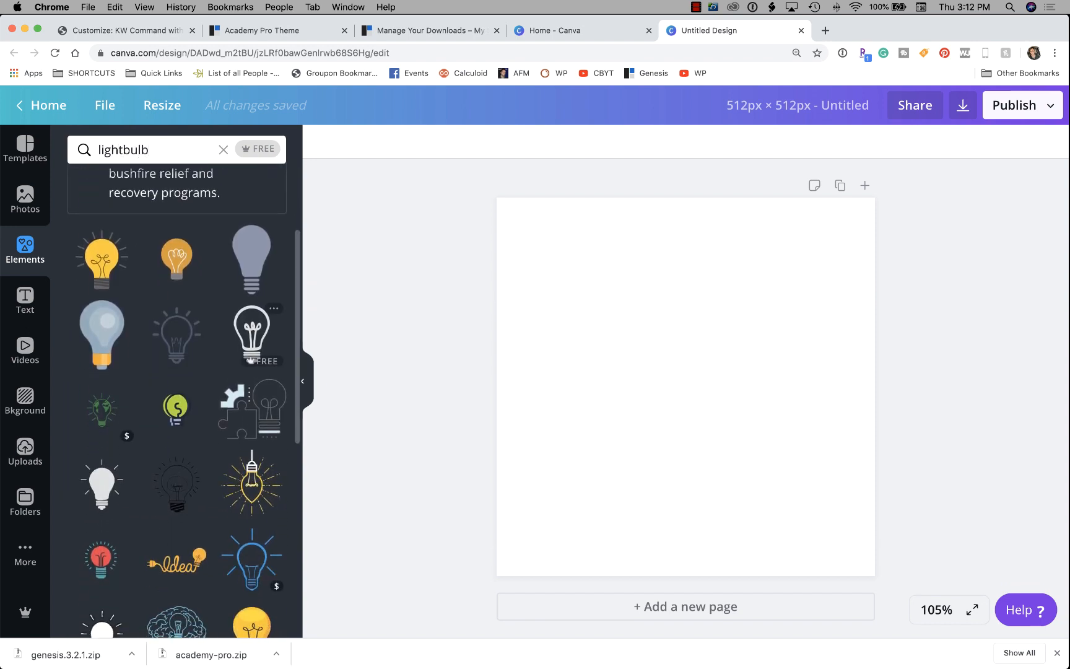
pyautogui.scroll(-5, 176, 334)
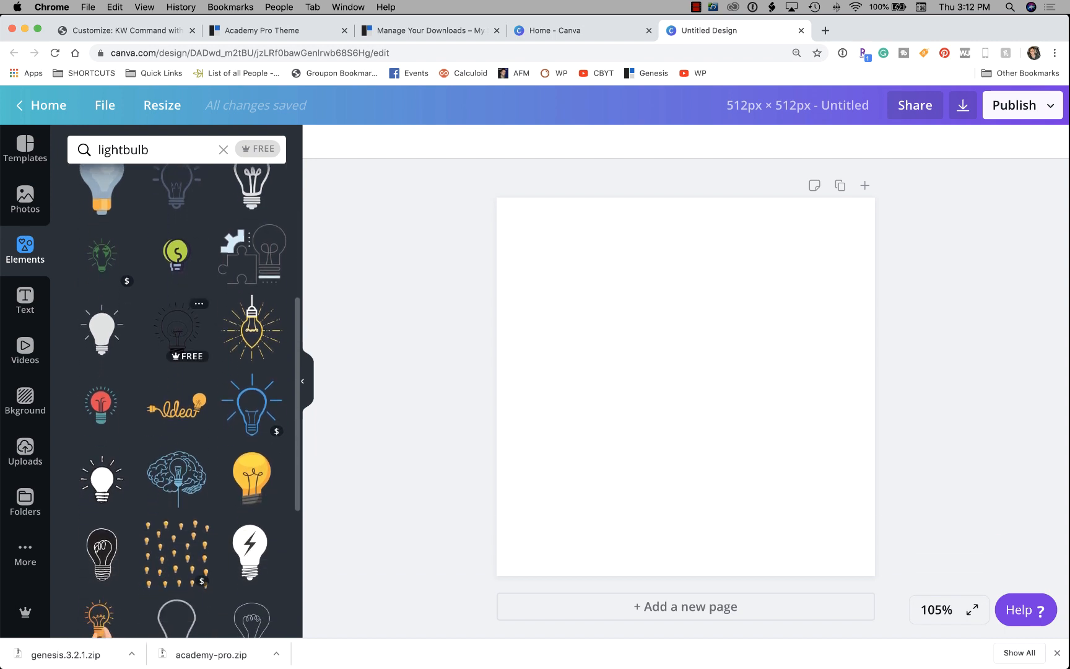
pyautogui.scroll(-3, 177, 316)
pyautogui.scroll(-2, 176, 316)
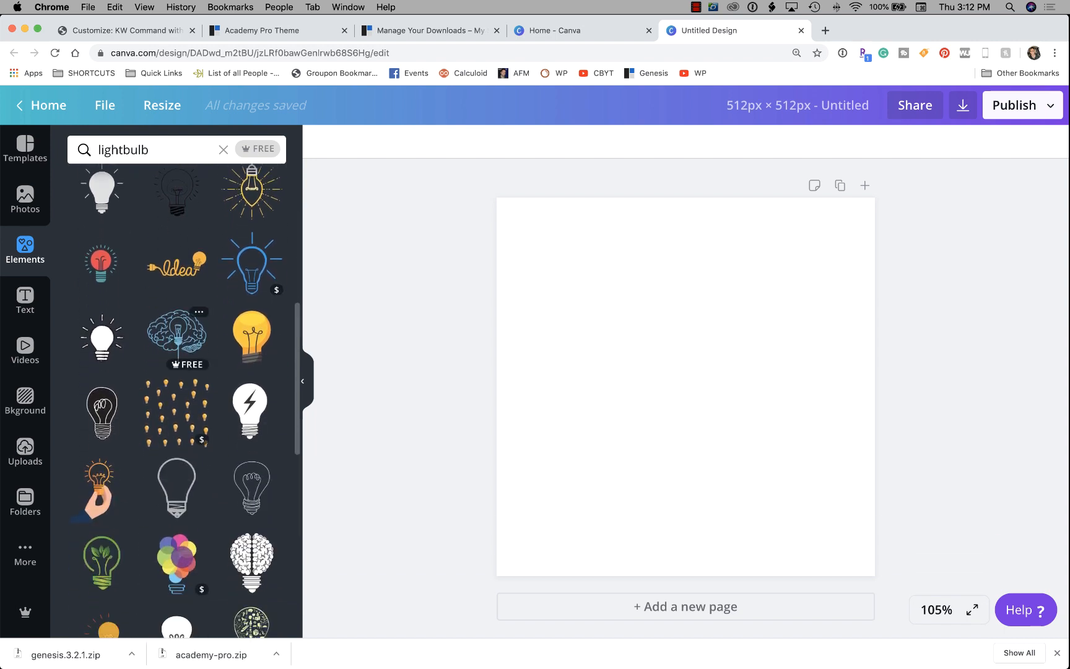
pyautogui.scroll(-11, 176, 310)
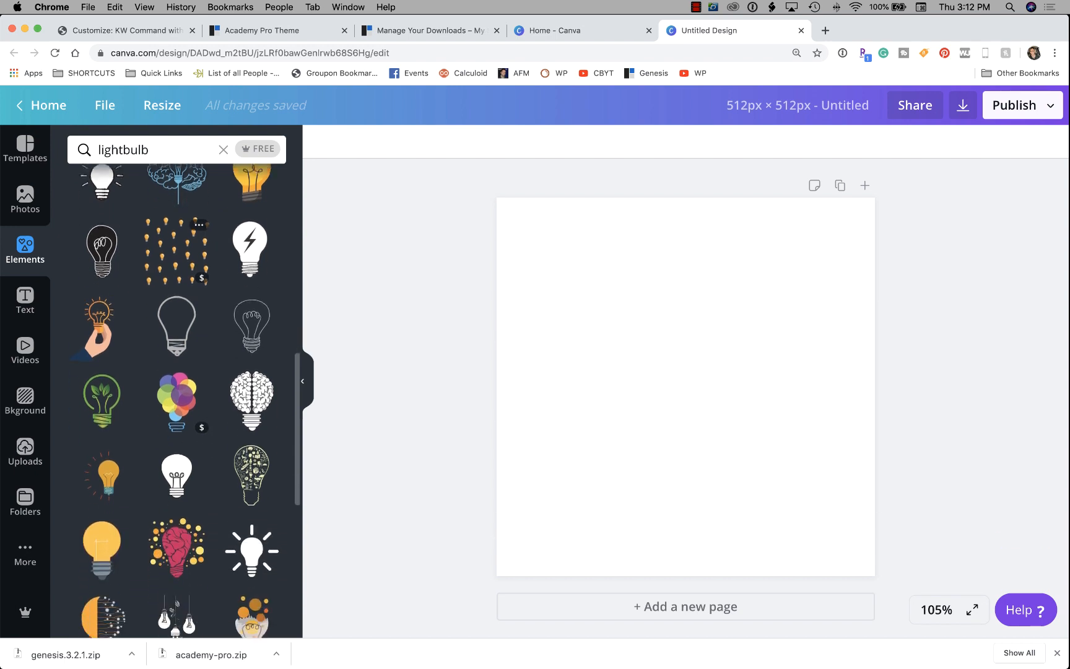
pyautogui.scroll(-11, 177, 297)
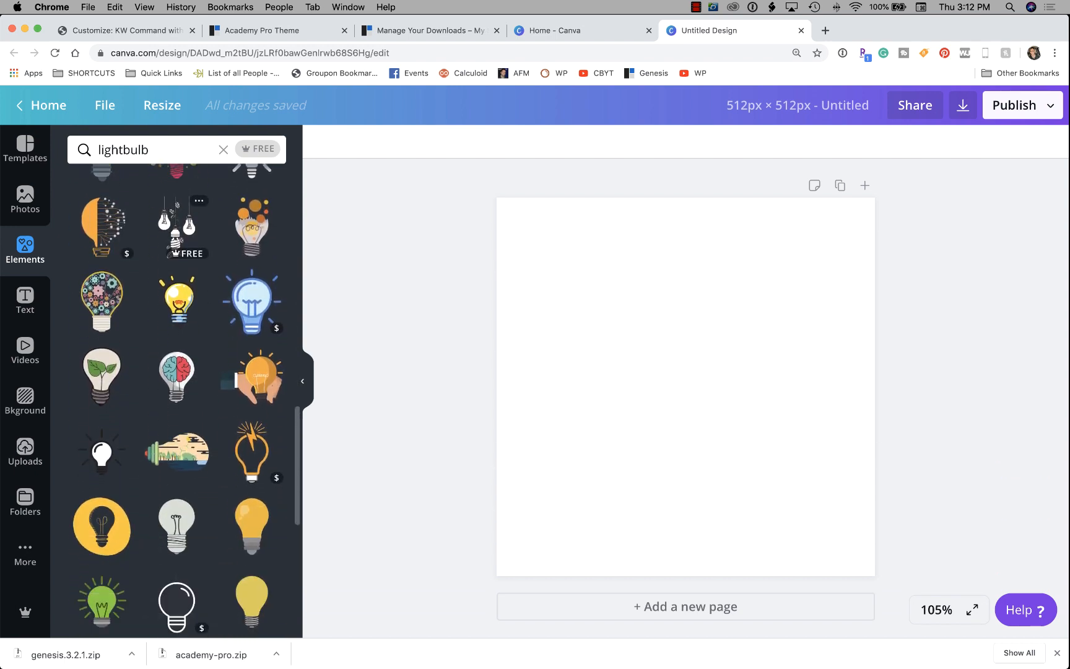
pyautogui.scroll(-13, 176, 260)
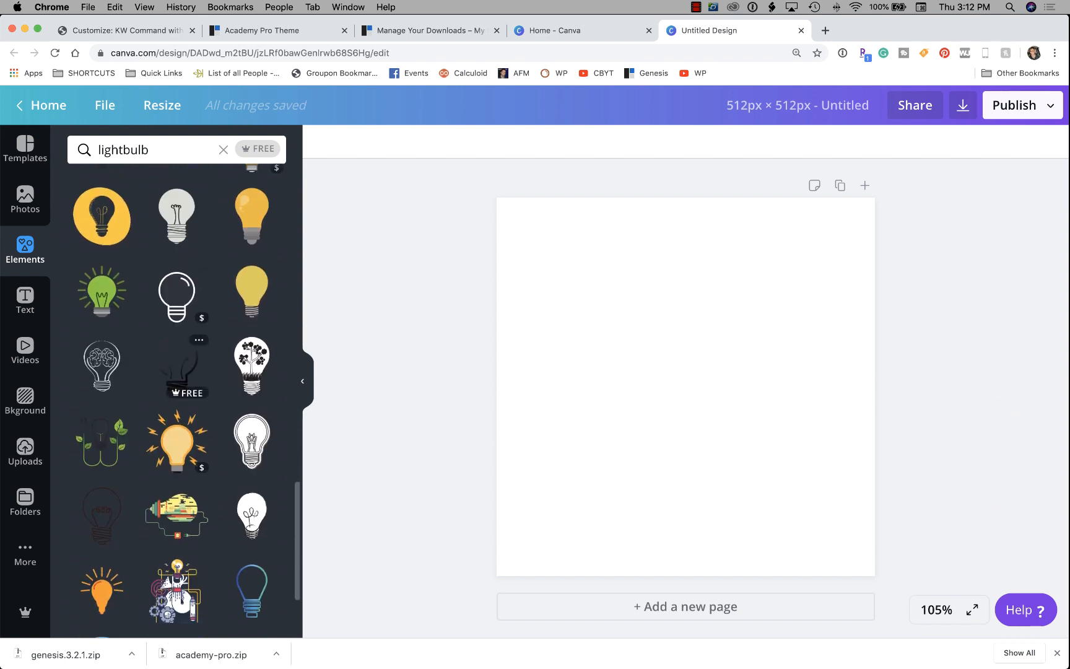
pyautogui.scroll(-13, 176, 309)
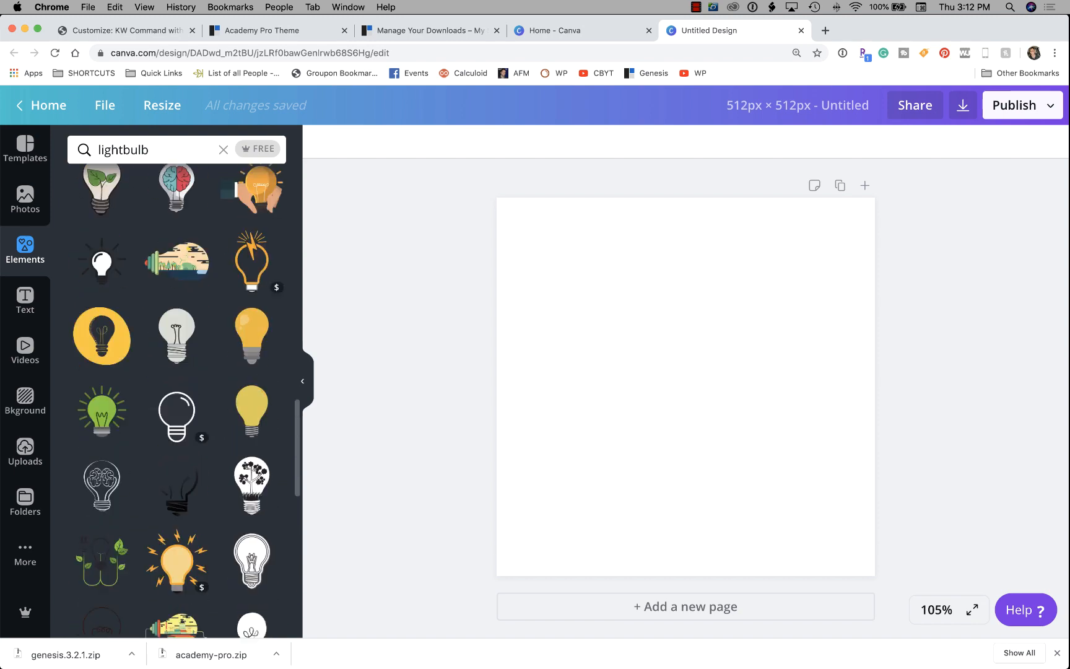
pyautogui.scroll(-3, 177, 322)
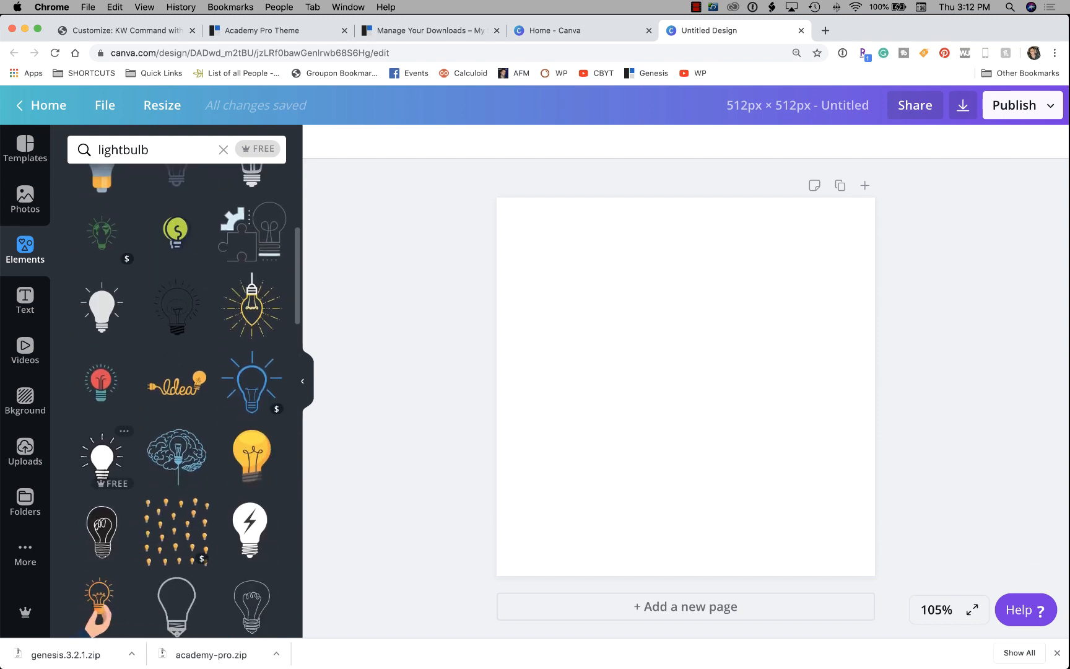
# Add the red-and-teal lightbulb graphic, enlarge it to about 664 × 664 px, and centre it.
pyautogui.click(101, 375)
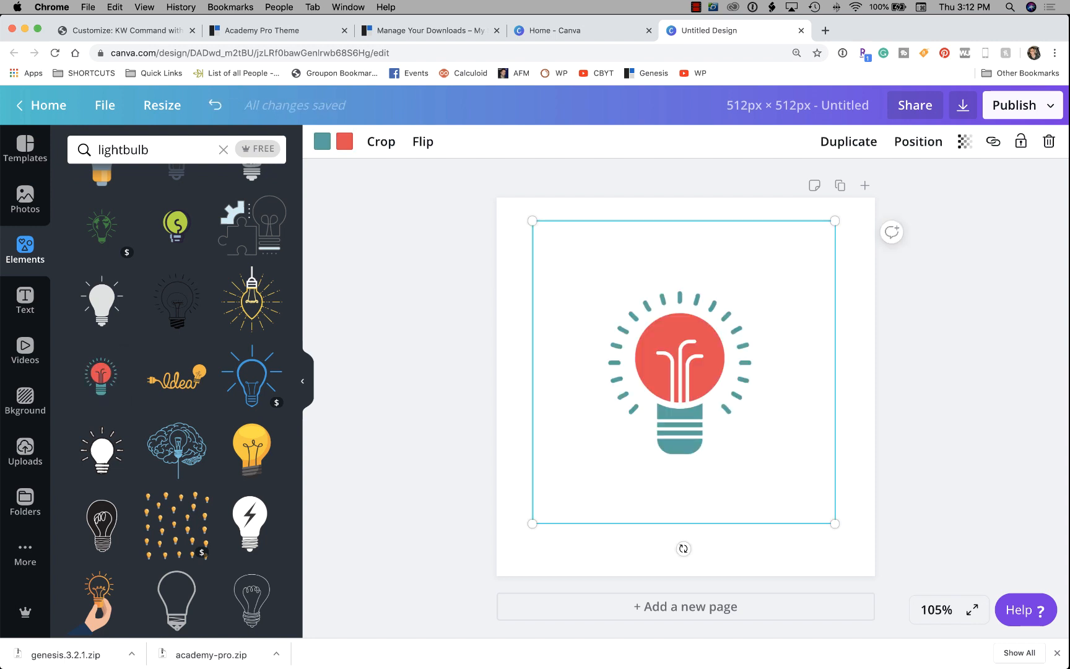
pyautogui.moveTo(835, 523); pyautogui.dragTo(871, 559)
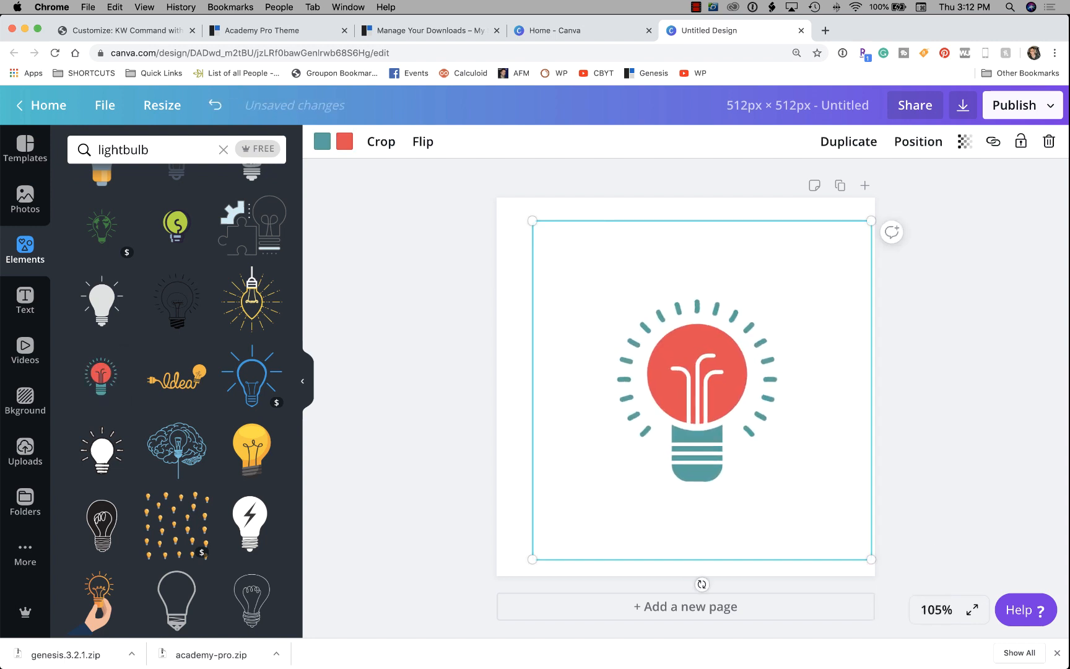
pyautogui.moveTo(532, 220); pyautogui.dragTo(504, 194)
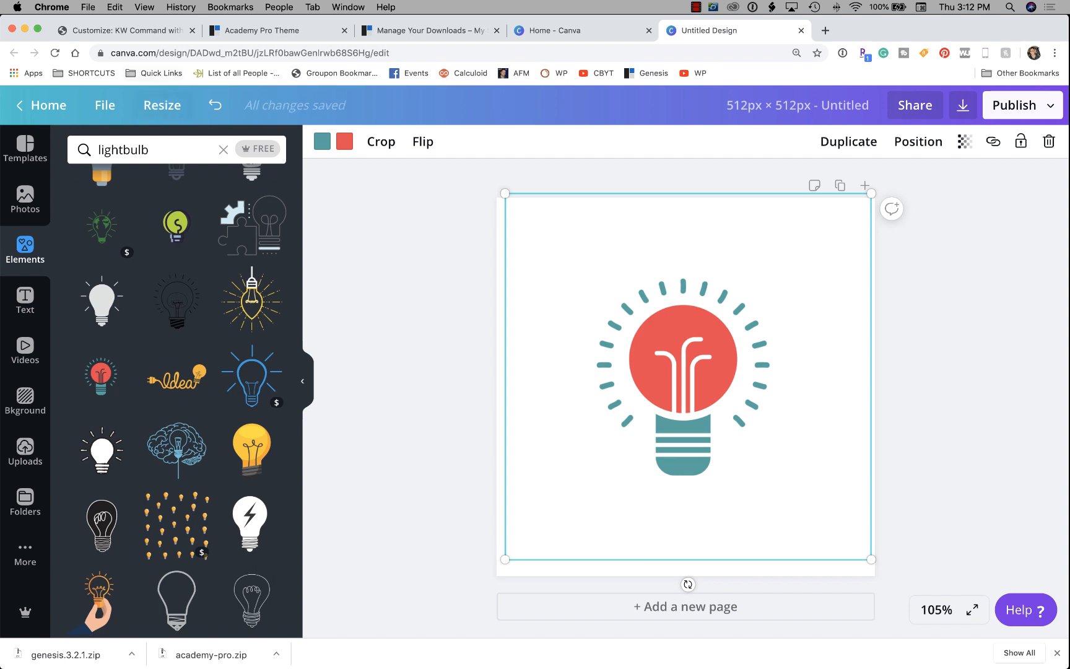
pyautogui.press('Escape')
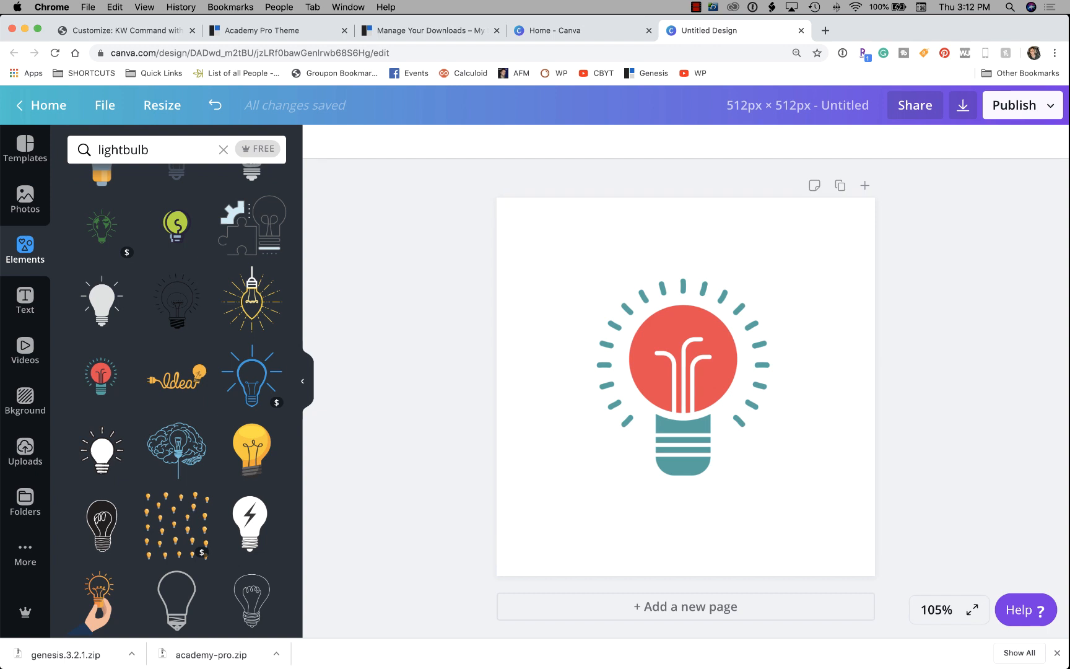
pyautogui.click(684, 374)
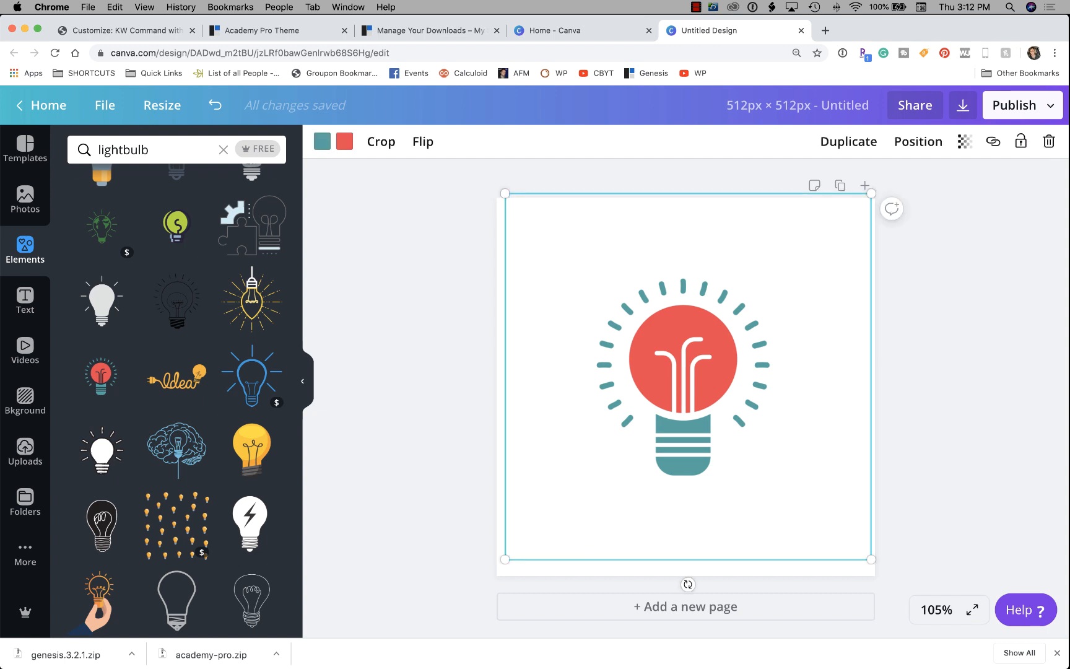
pyautogui.moveTo(871, 559); pyautogui.dragTo(939, 628)
pyautogui.moveTo(505, 193); pyautogui.dragTo(438, 126)
pyautogui.moveTo(682, 365); pyautogui.dragTo(698, 363)
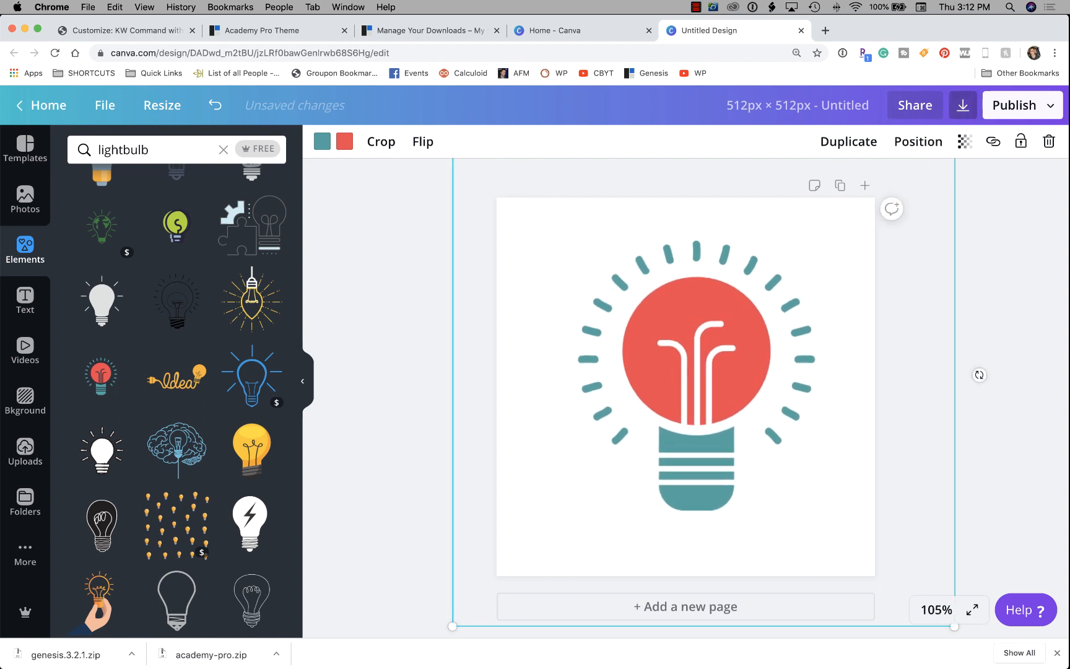
# Download the design as a transparent-background PNG named 'KW command site icon'.
pyautogui.click(963, 105)
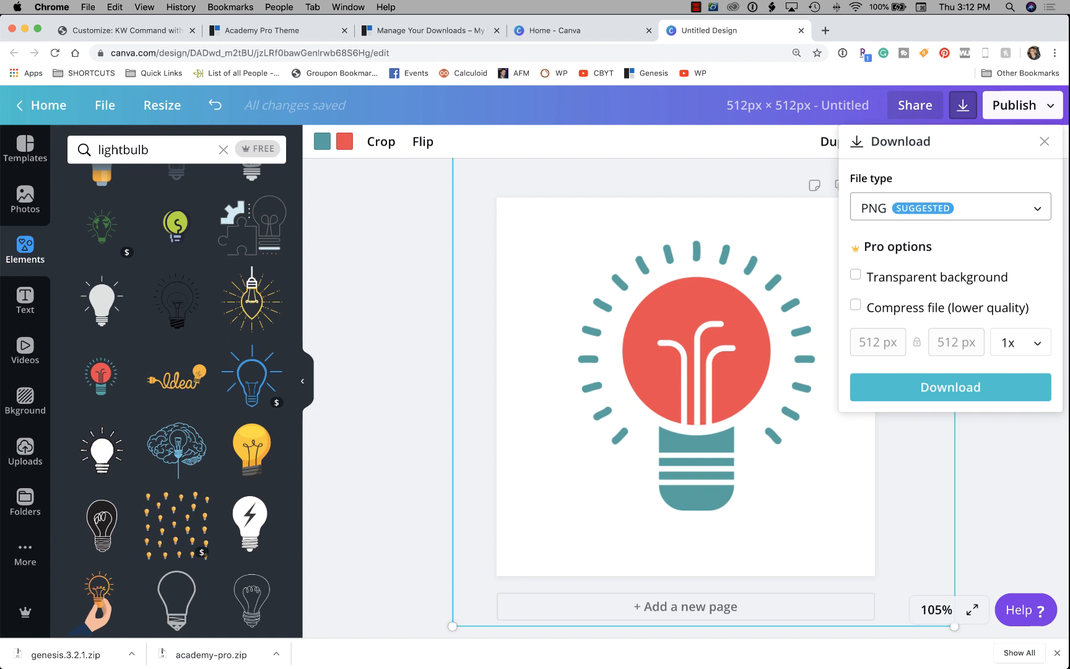
pyautogui.click(855, 274)
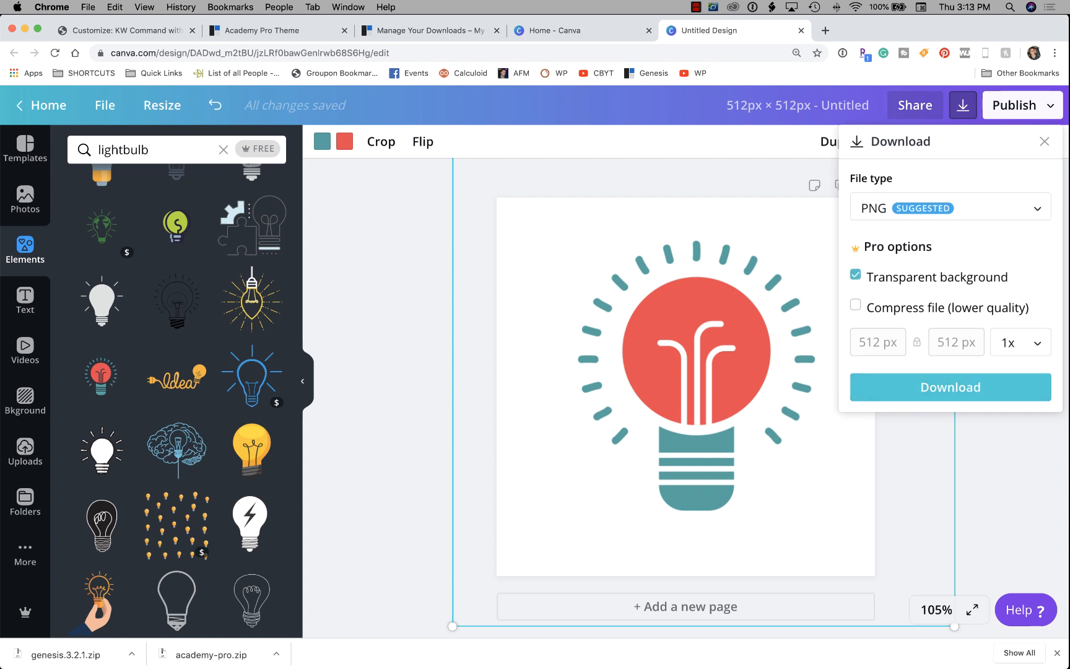
pyautogui.click(951, 387)
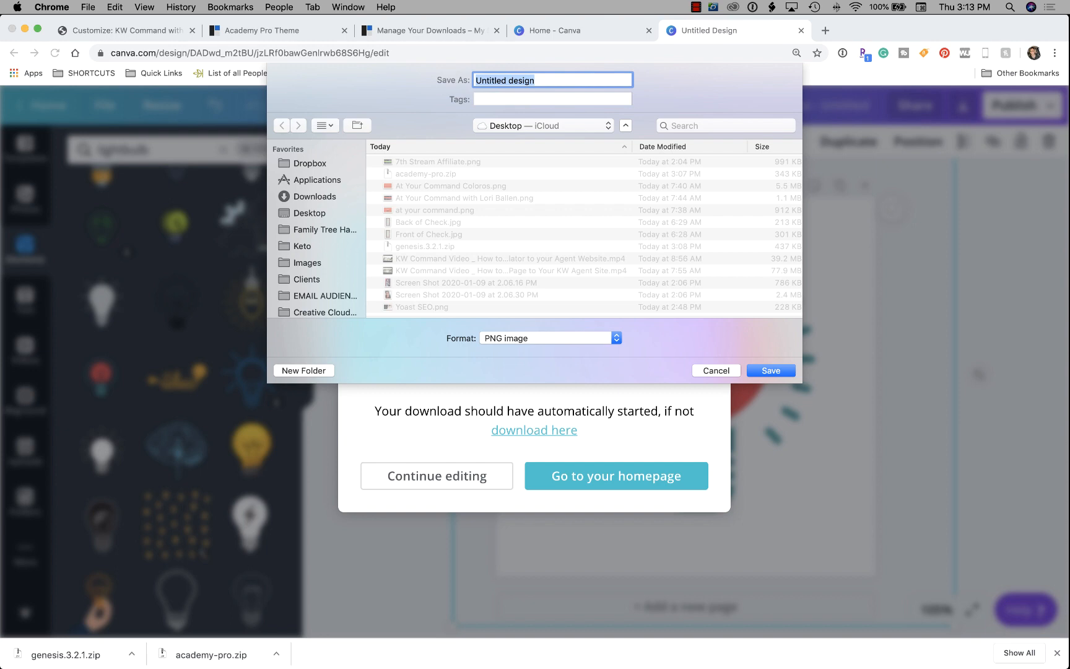
pyautogui.write('KW command fa')
pyautogui.press('BackSpace')
pyautogui.press('BackSpace')
pyautogui.write('site icon')
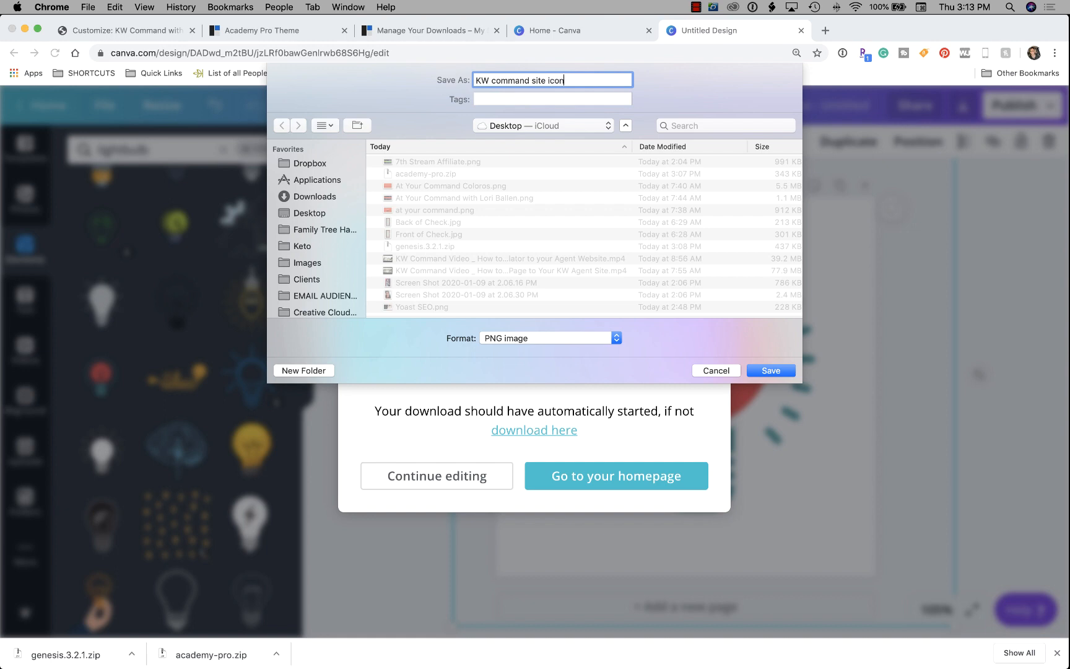
pyautogui.press('Return')
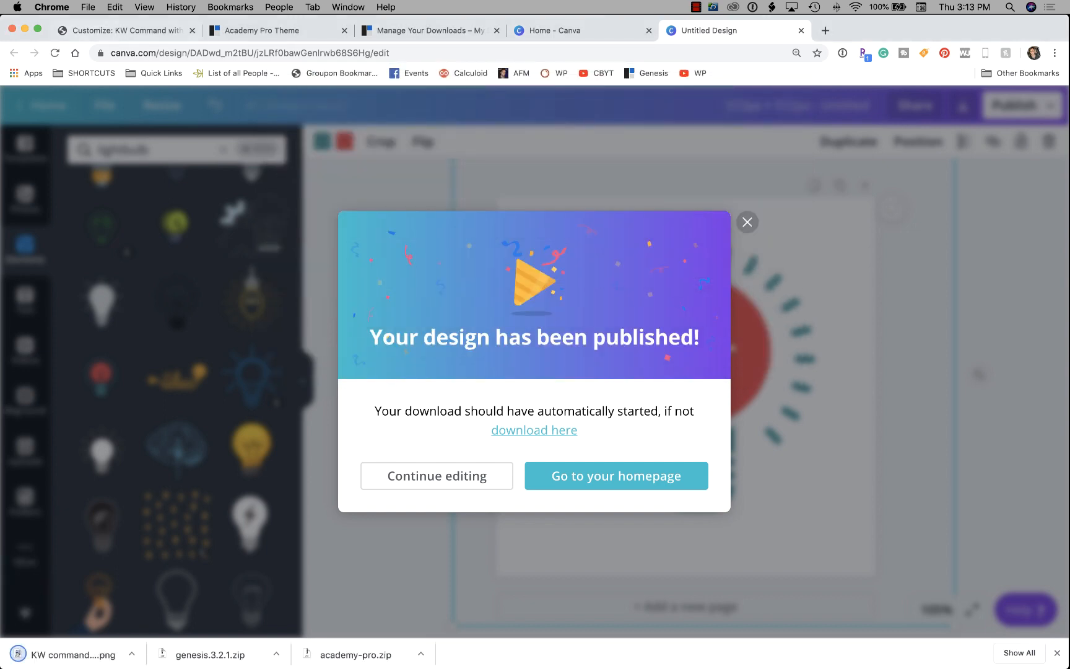
pyautogui.click(118, 30)
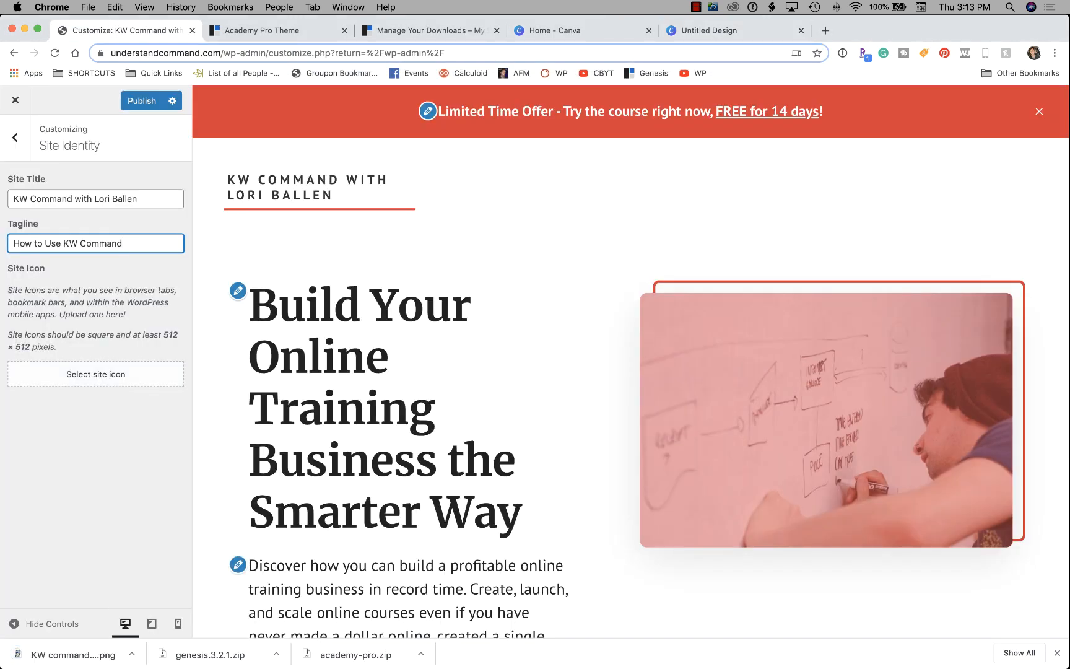
# Upload the 'KW command site icon' PNG through the site icon picker.
pyautogui.click(95, 374)
pyautogui.click(533, 352)
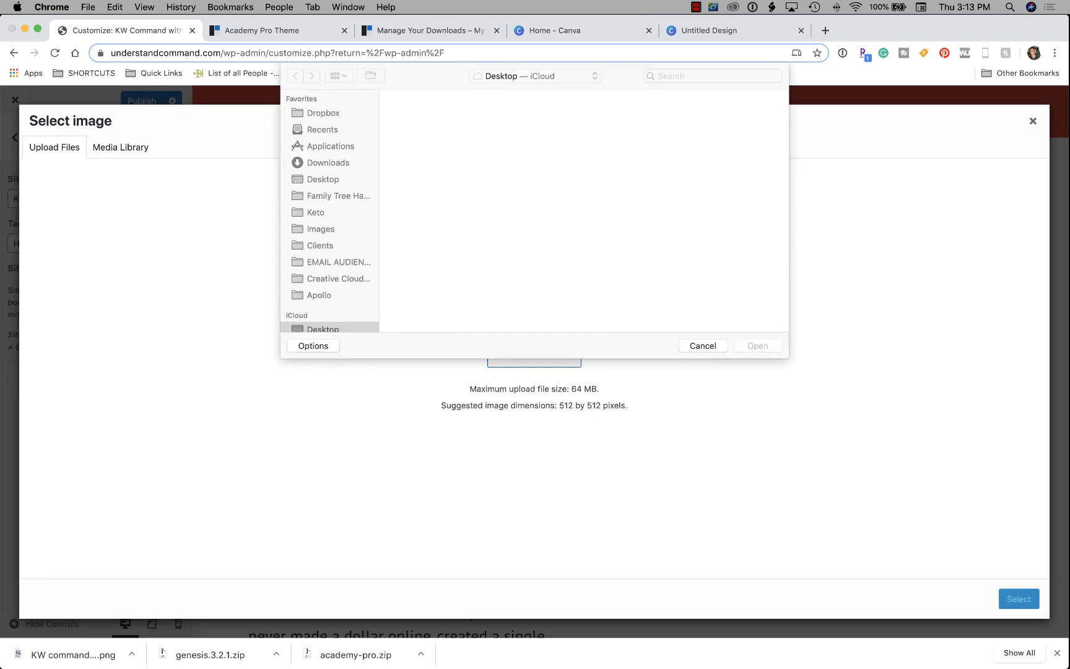
pyautogui.click(416, 137)
pyautogui.click(757, 346)
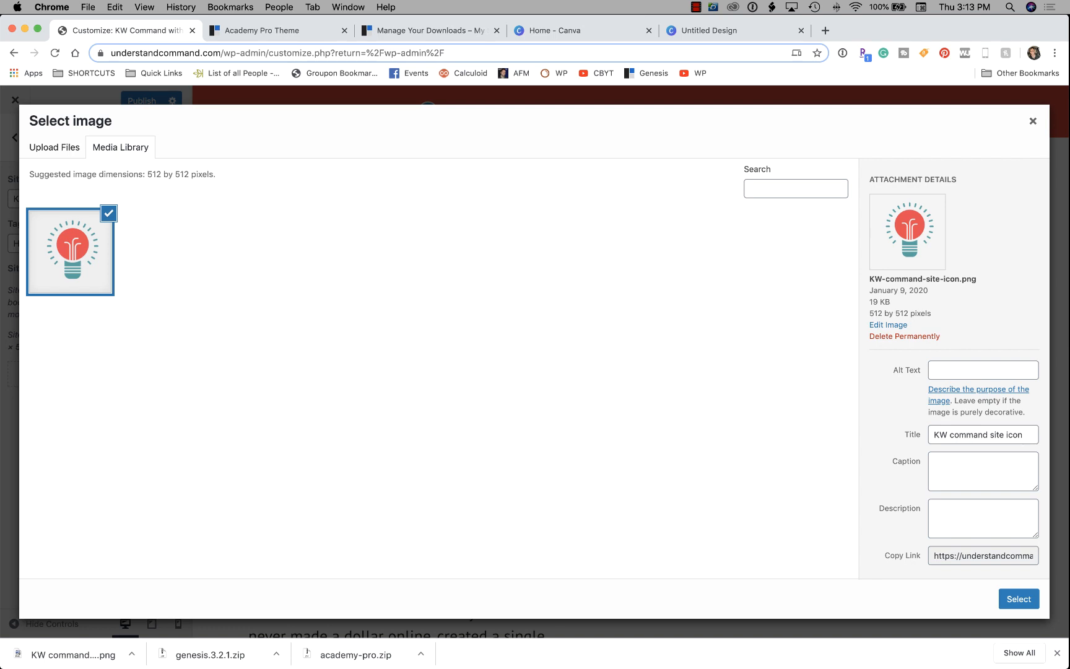
# Give the icon alt text and description 'How to Use KW Command Lightbulb' and select it.
pyautogui.click(983, 370)
pyautogui.write('H')
pyautogui.press('BackSpace')
pyautogui.write('How to ')
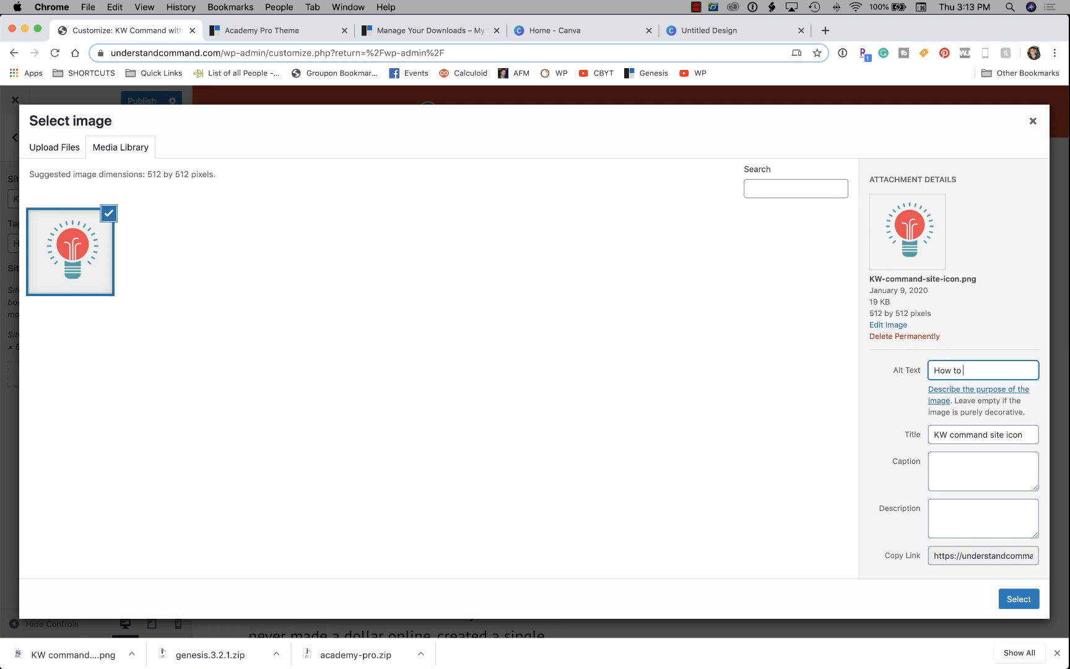
pyautogui.write('Usse K')
pyautogui.press('BackSpace')
pyautogui.press('BackSpace')
pyautogui.press('BackSpace')
pyautogui.press('BackSpace')
pyautogui.write('e KW Command Lightbulb')
pyautogui.press('super+a')
pyautogui.press('super+c')
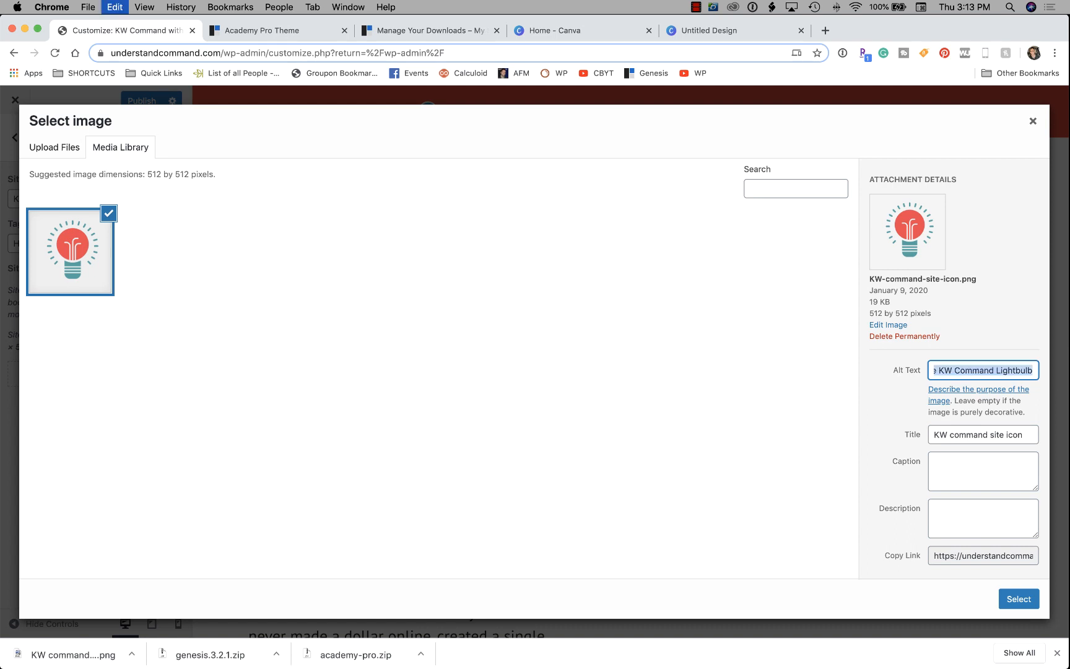
pyautogui.click(982, 519)
pyautogui.press('super+v')
pyautogui.click(1018, 598)
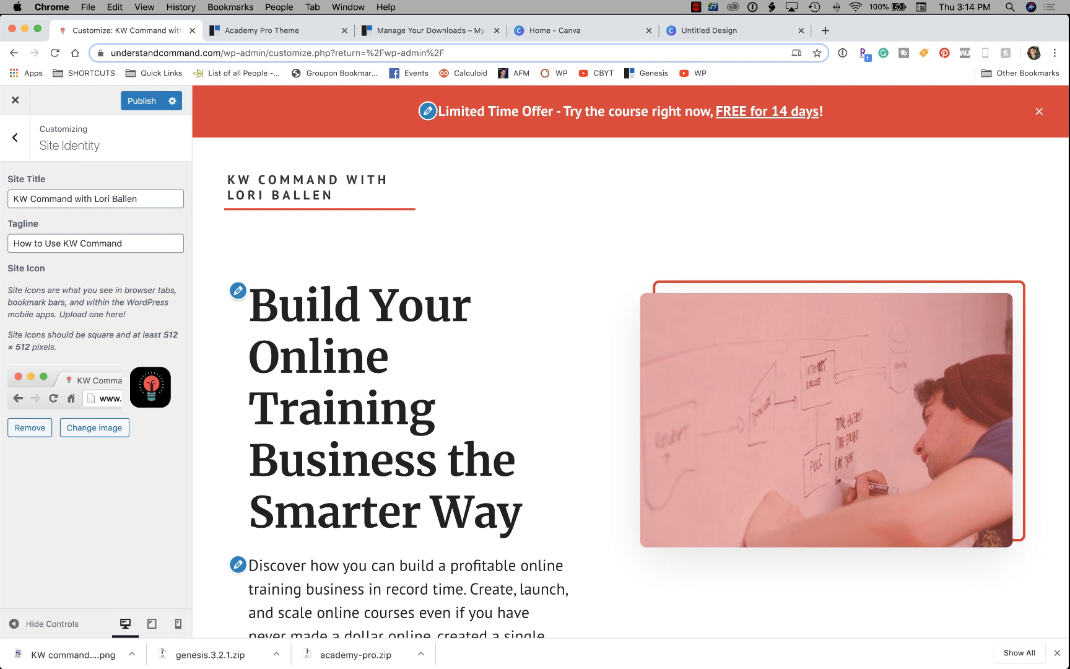
# Load the live site understandcommand.com in a new browser tab.
pyautogui.click(825, 30)
pyautogui.write('understandcommand.com')
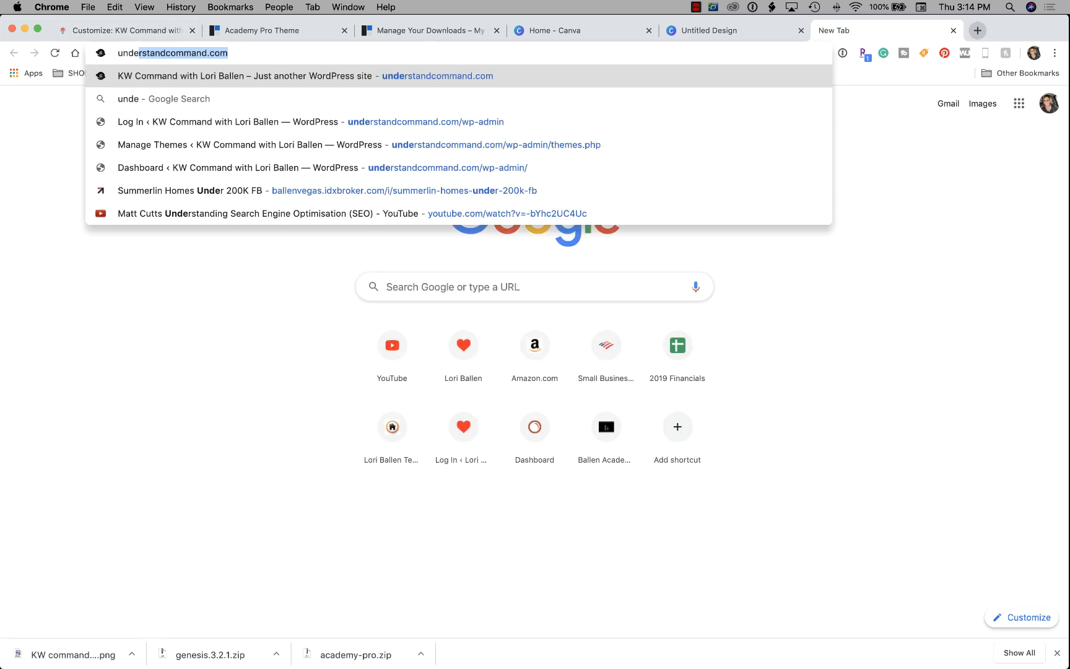
pyautogui.press('Return')
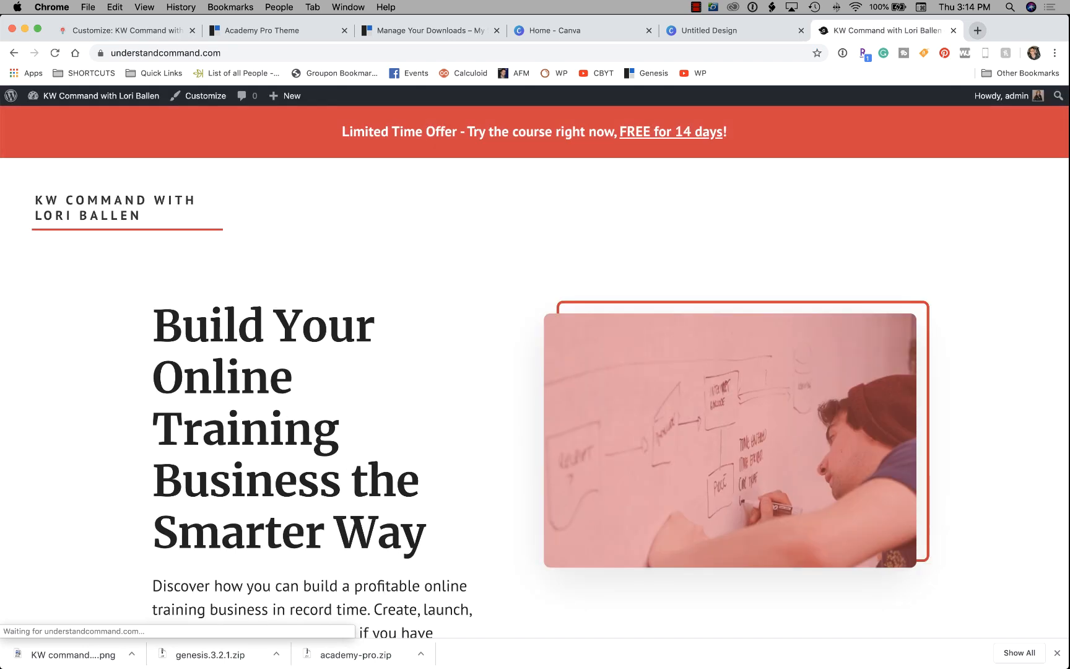
pyautogui.press('super+l')
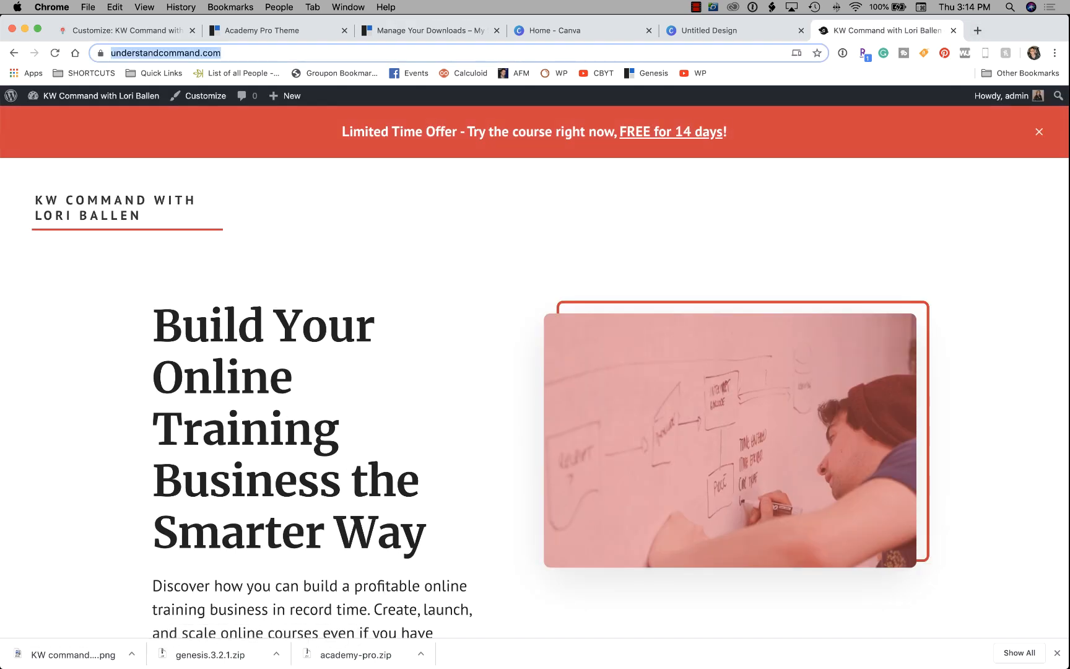
pyautogui.press('super+1')
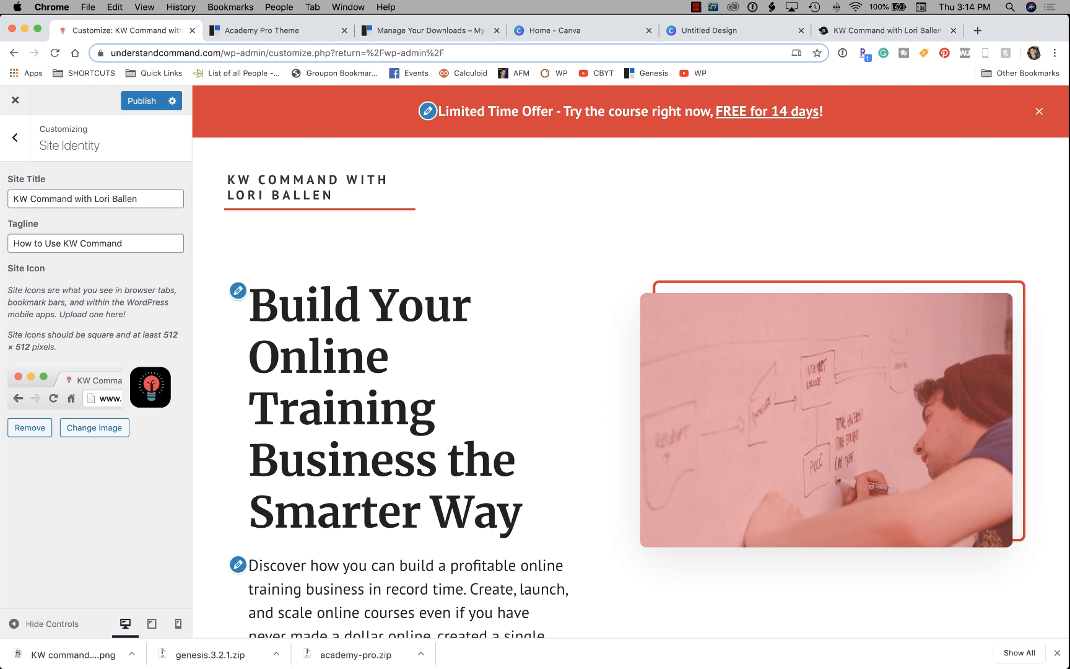
# Publish the site icon change and reload the live site to see the lightbulb tab icon.
pyautogui.click(142, 101)
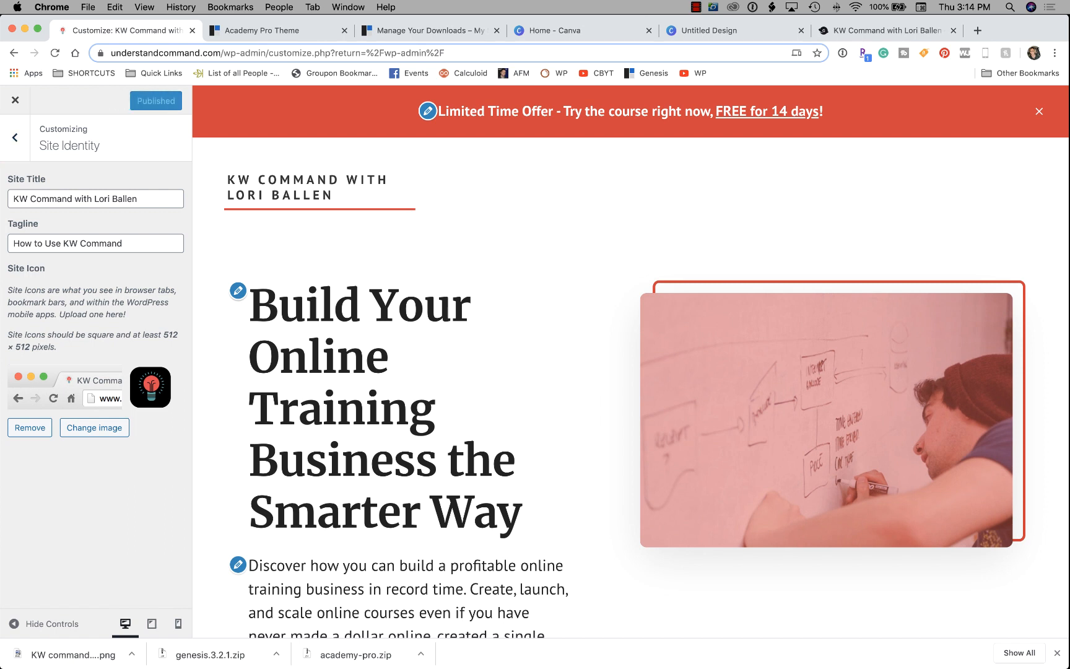
pyautogui.click(879, 30)
pyautogui.rightClick(614, 226)
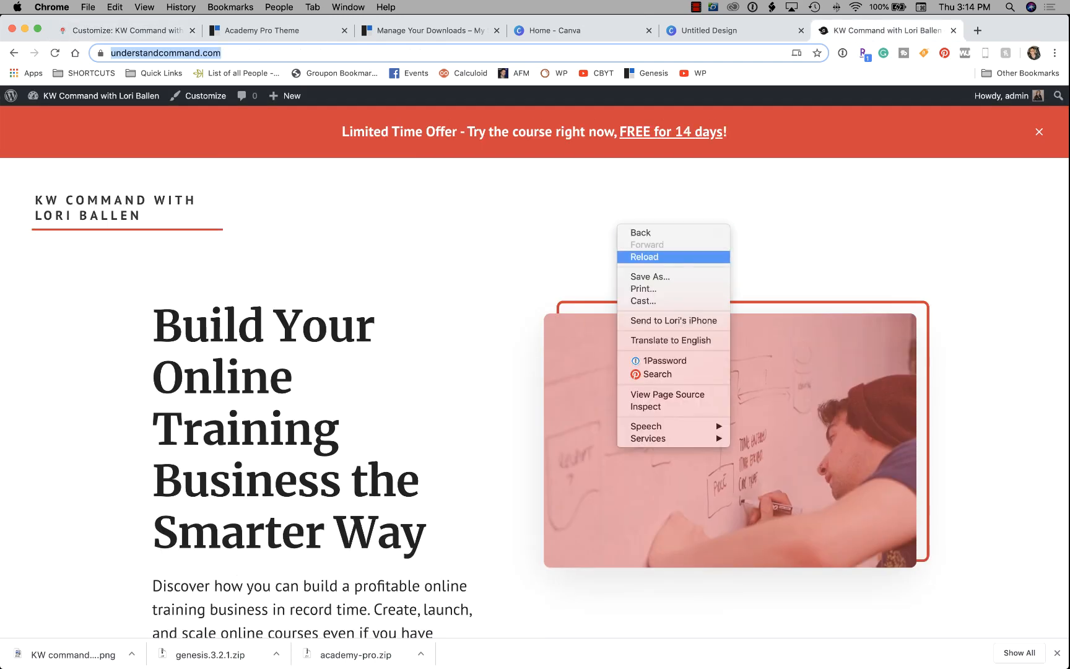
pyautogui.click(625, 256)
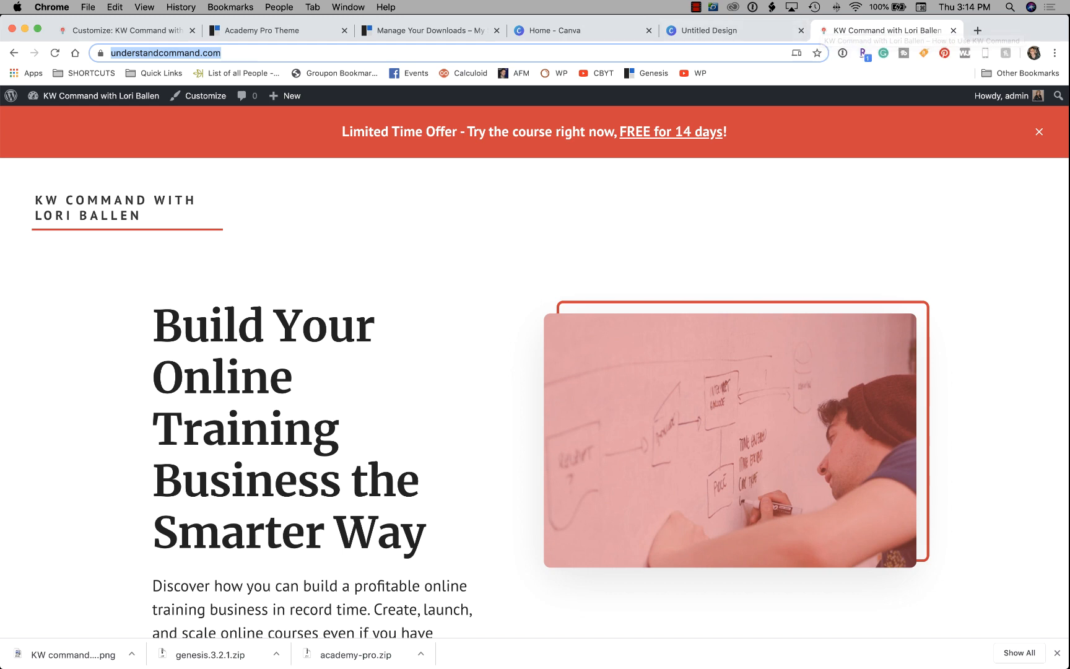
pyautogui.click(124, 30)
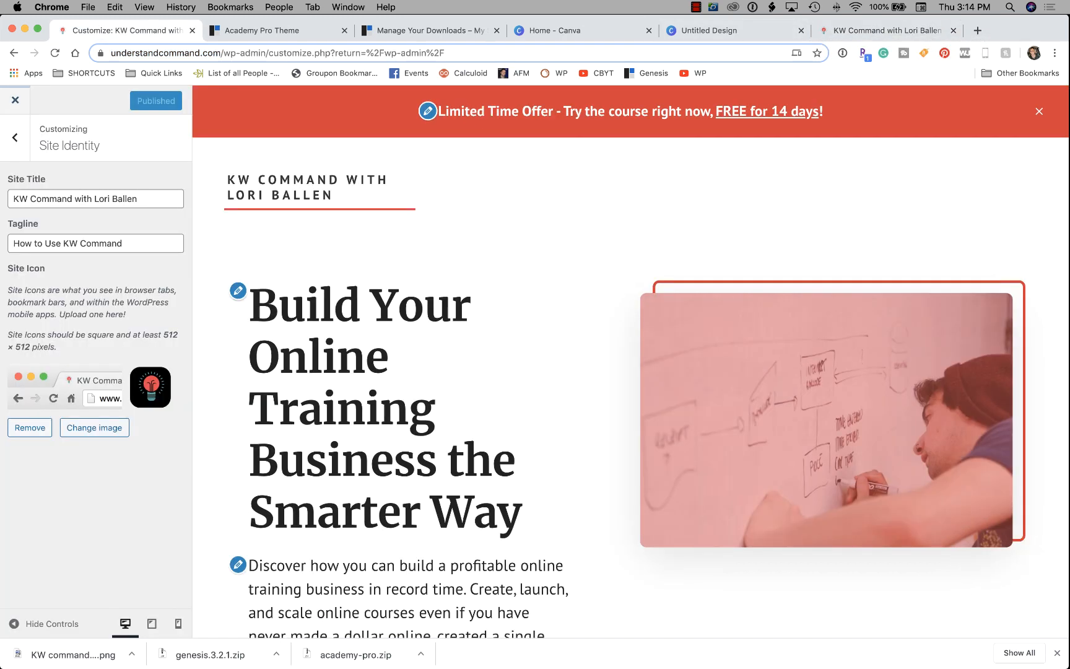
# Look at the Colors section, then open the empty Header Image section.
pyautogui.click(15, 137)
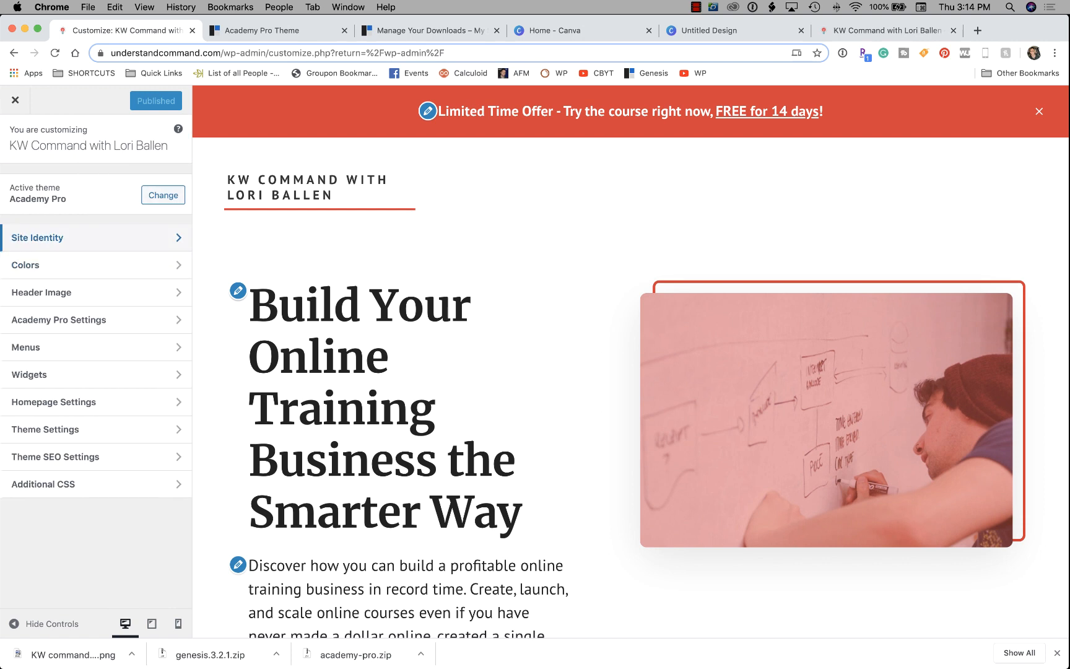
pyautogui.click(37, 264)
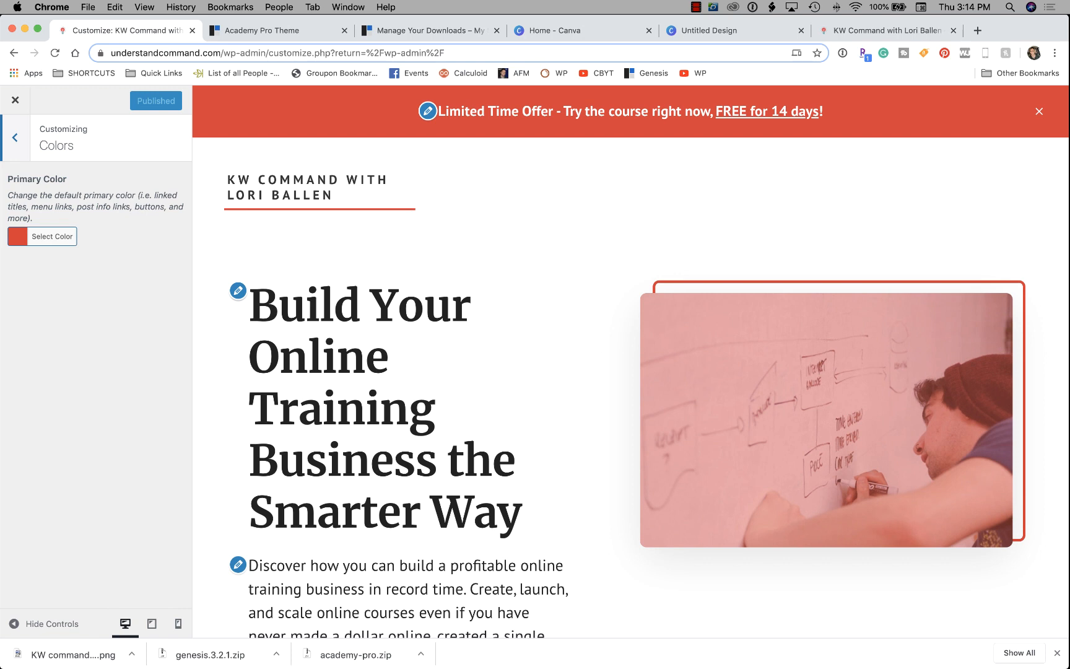
pyautogui.click(15, 137)
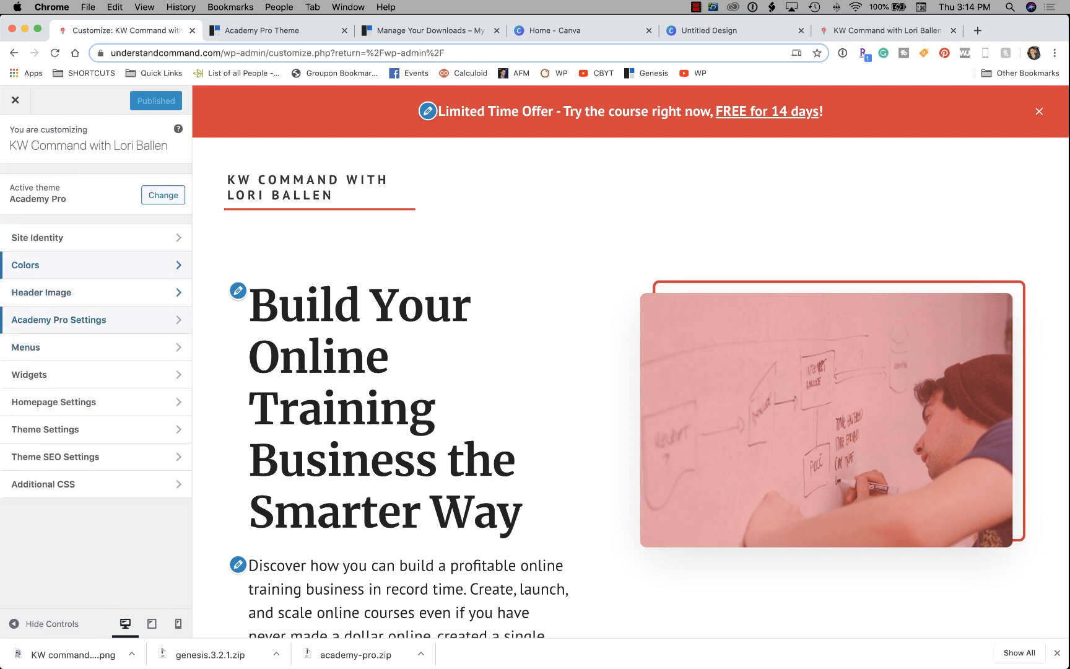
pyautogui.click(62, 292)
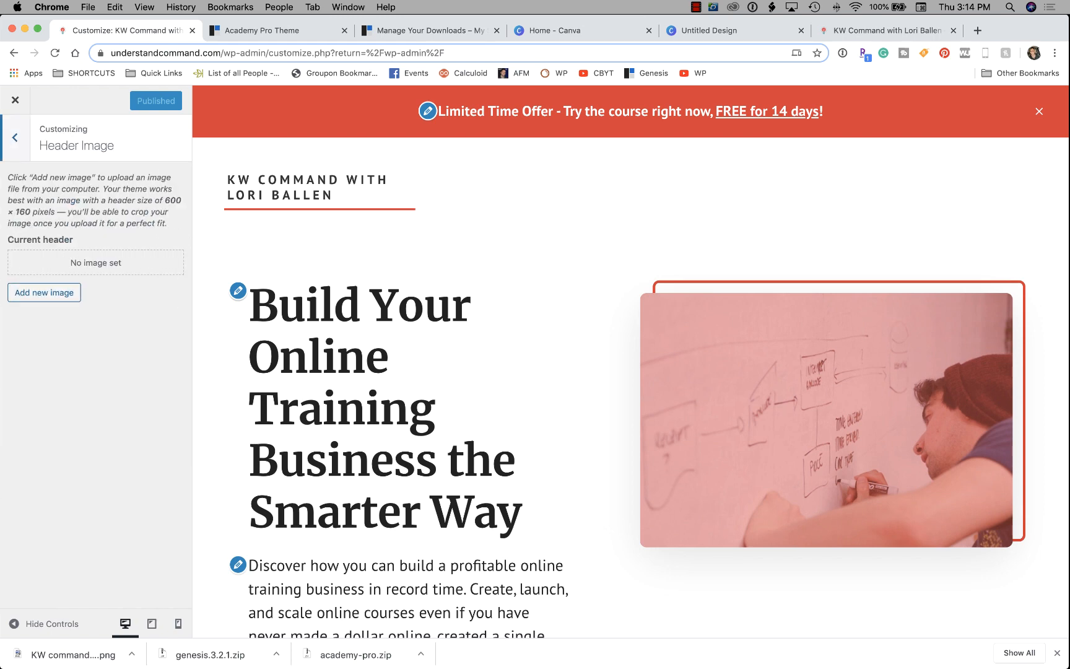
# Read the Academy Pro Header Image guide recommending 600×160 pixel header images.
pyautogui.click(290, 30)
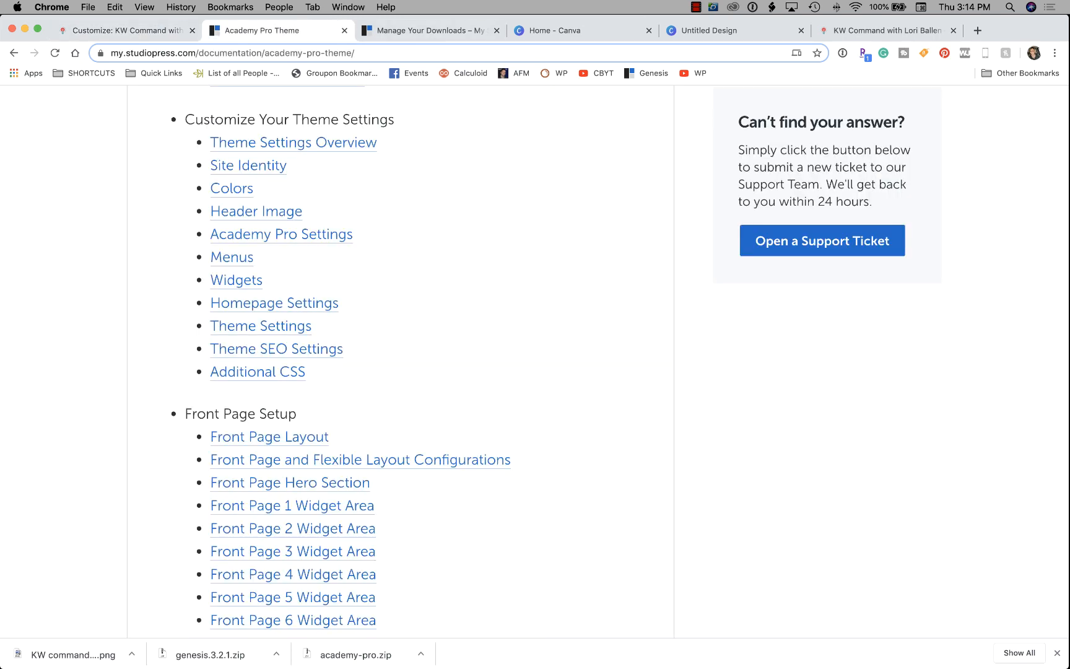
pyautogui.click(256, 211)
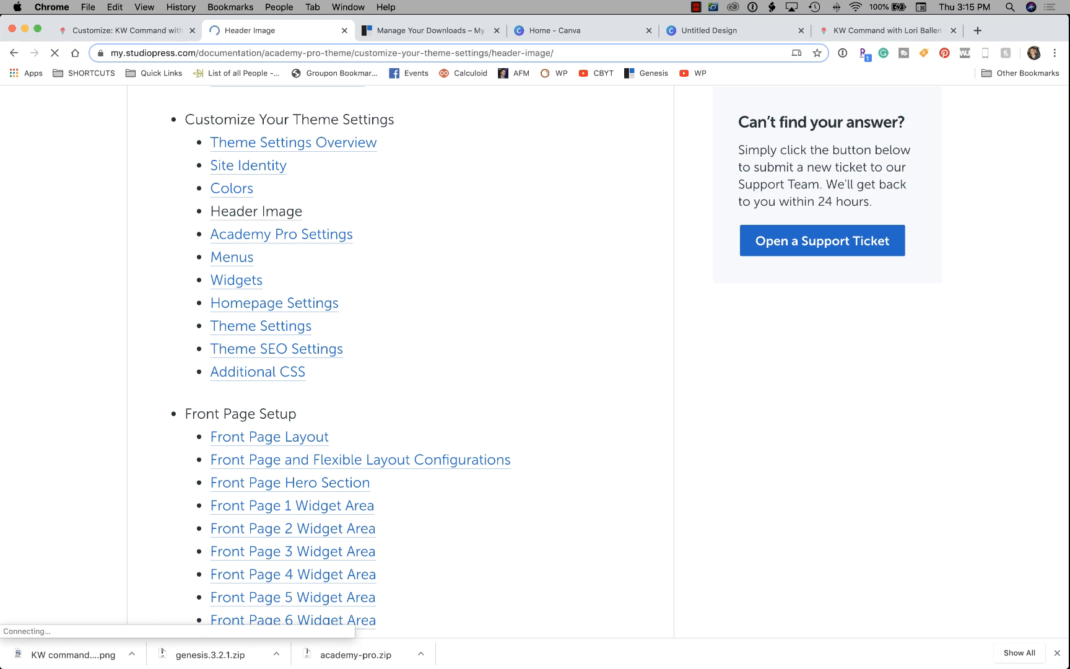
pyautogui.scroll(-4, 535, 359)
pyautogui.scroll(-8, 535, 360)
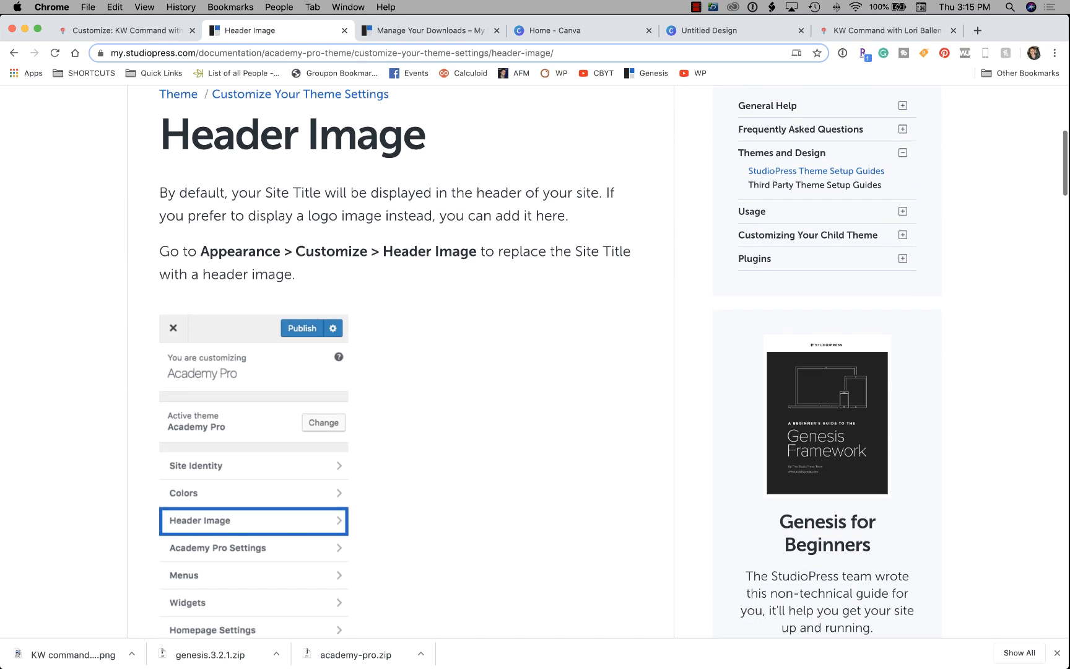
pyautogui.scroll(-10, 535, 359)
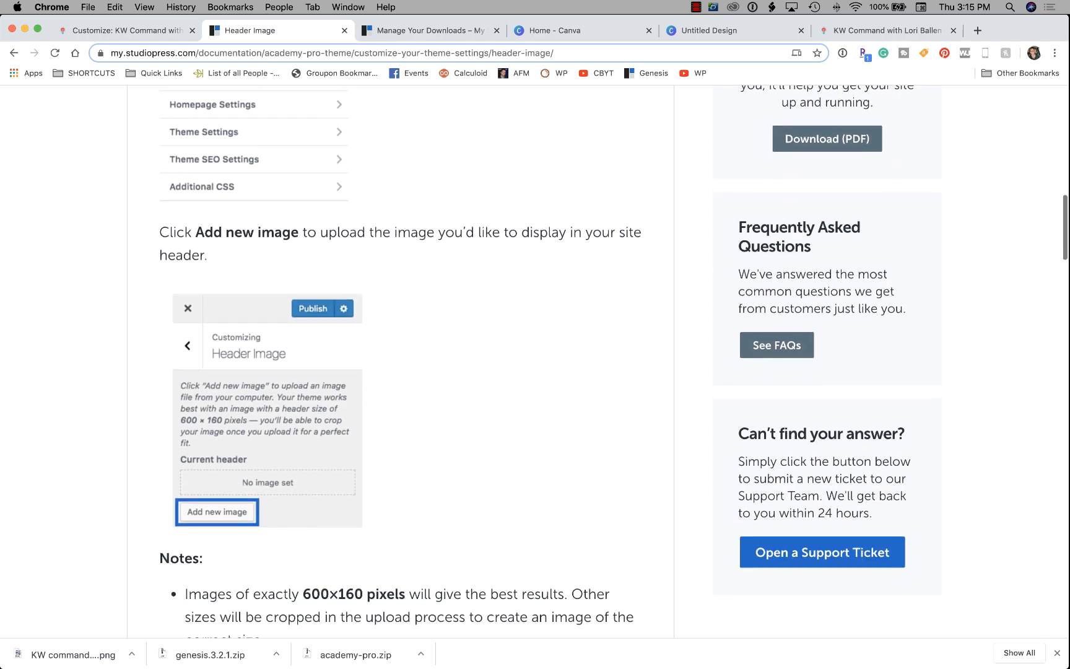
pyautogui.scroll(-1, 535, 359)
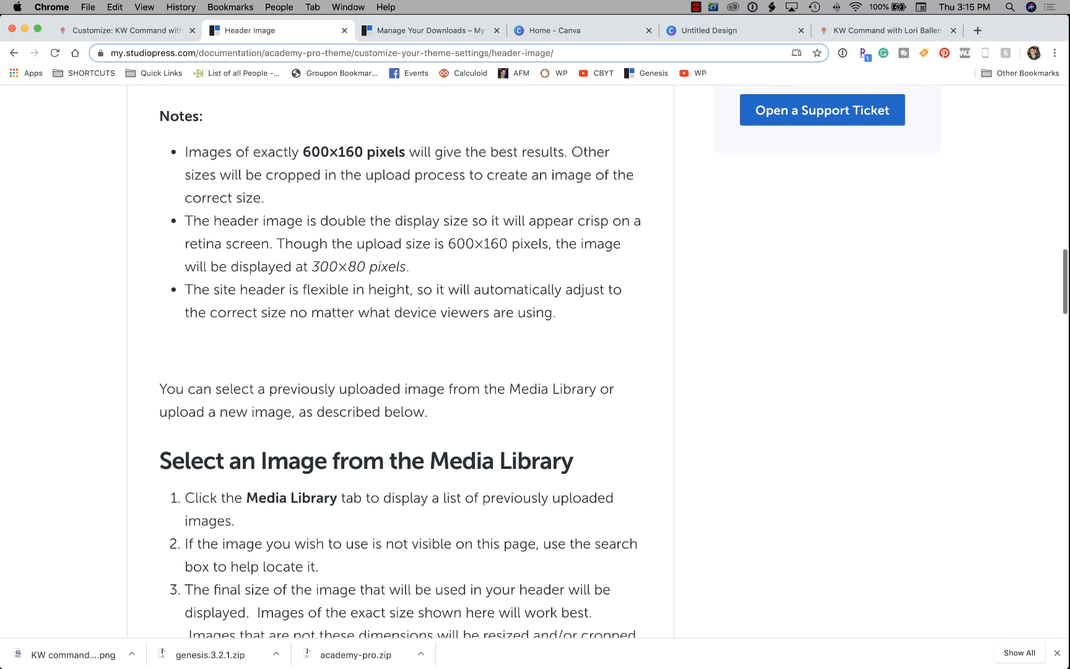
pyautogui.scroll(20, 535, 359)
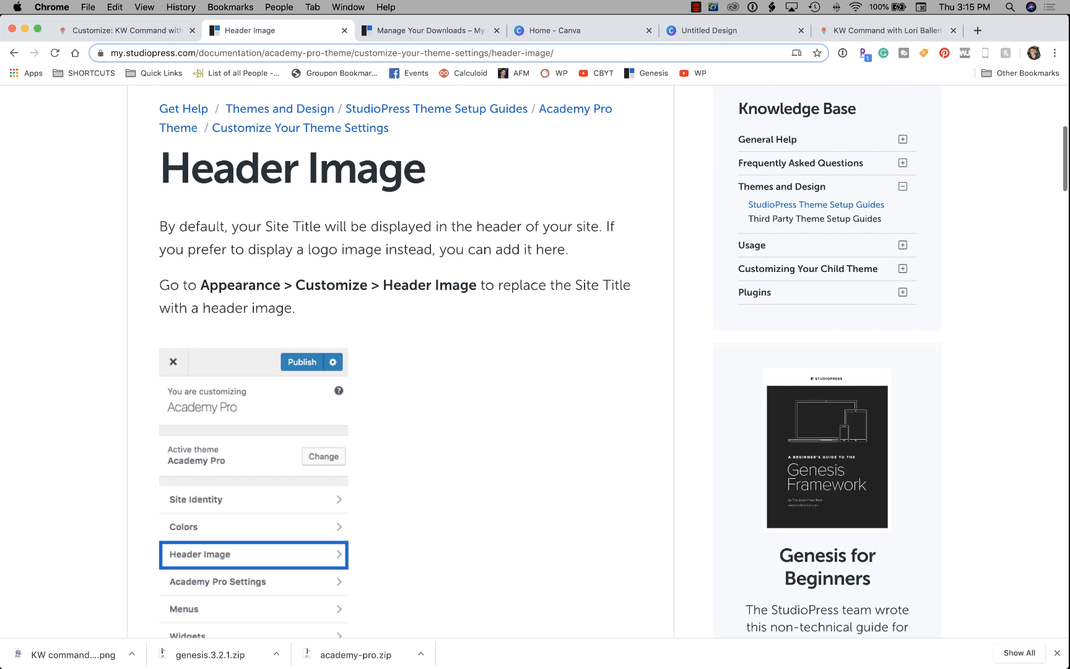
pyautogui.scroll(-4, 534, 359)
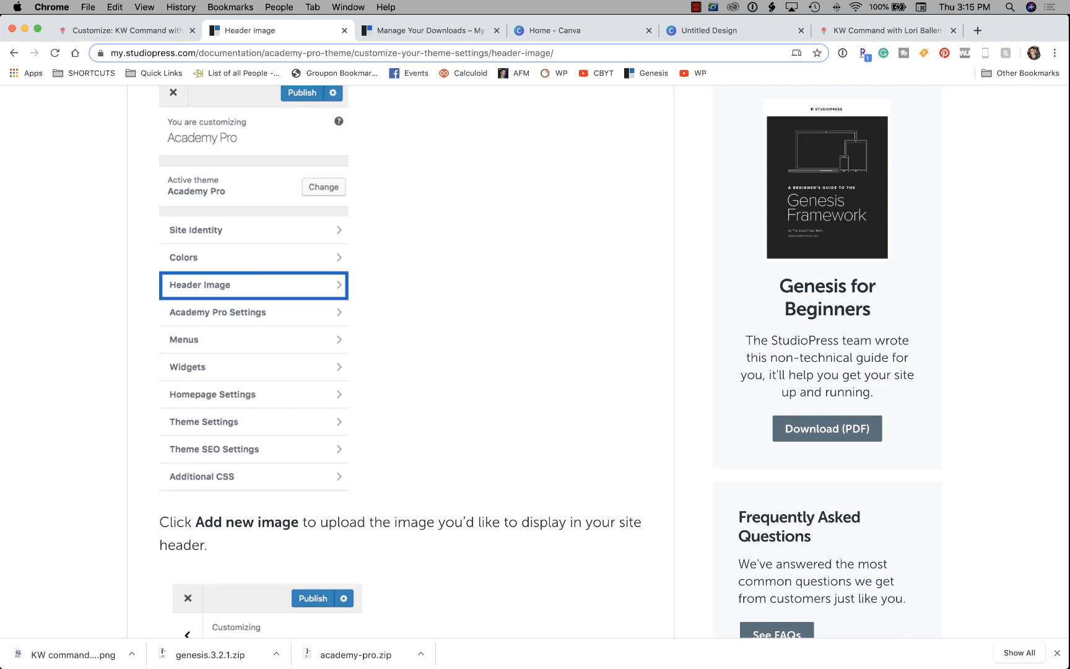
pyautogui.scroll(4, 535, 359)
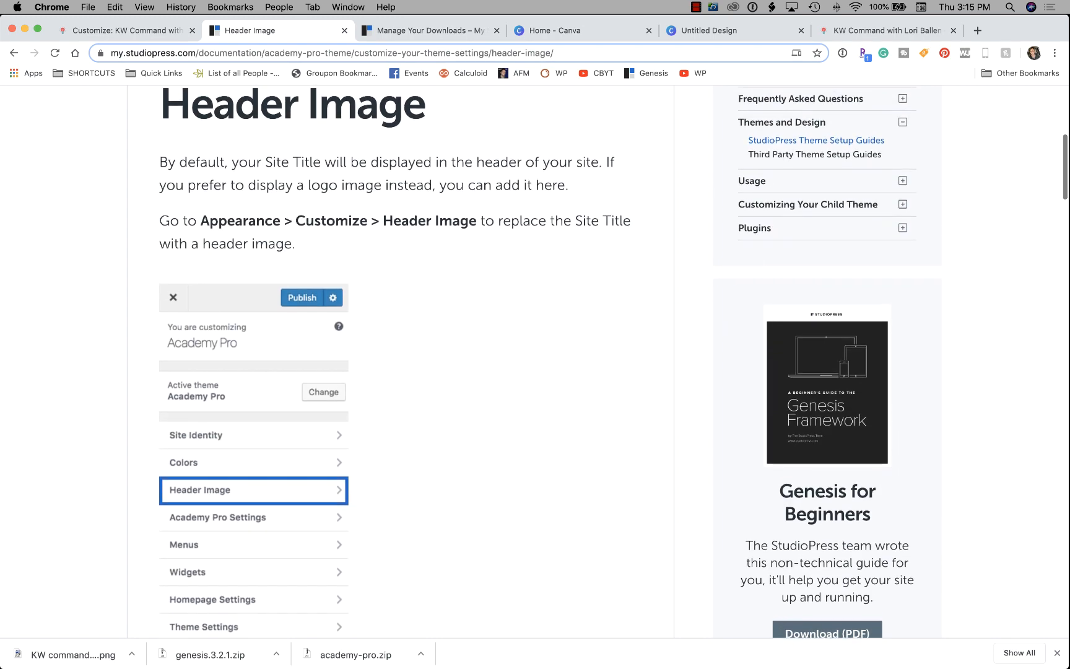
pyautogui.scroll(-1, 535, 360)
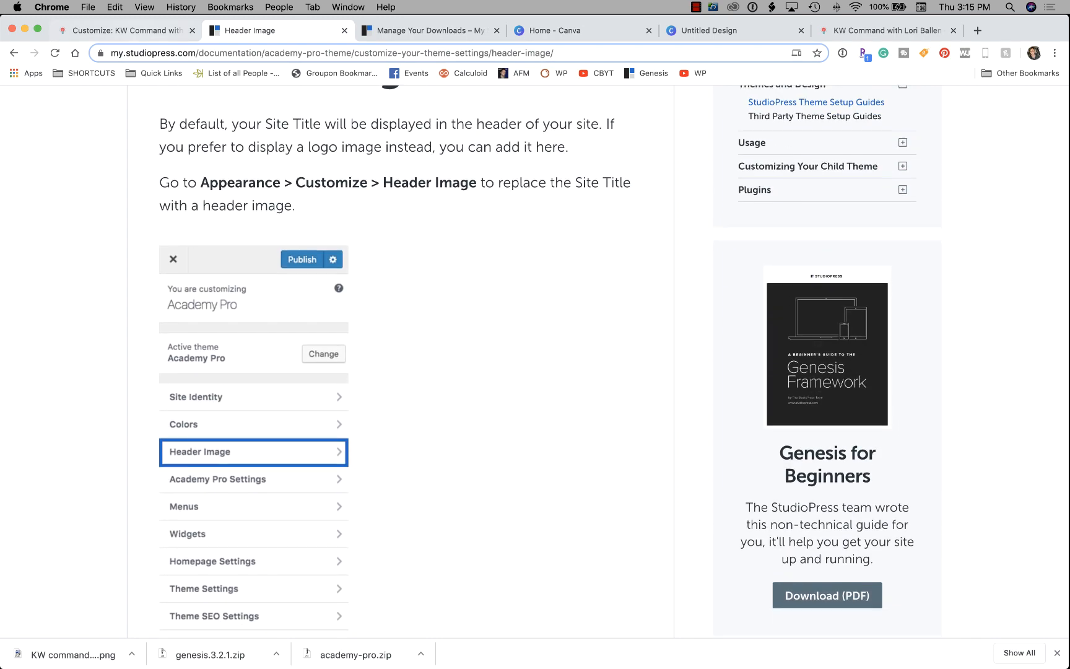
pyautogui.click(124, 30)
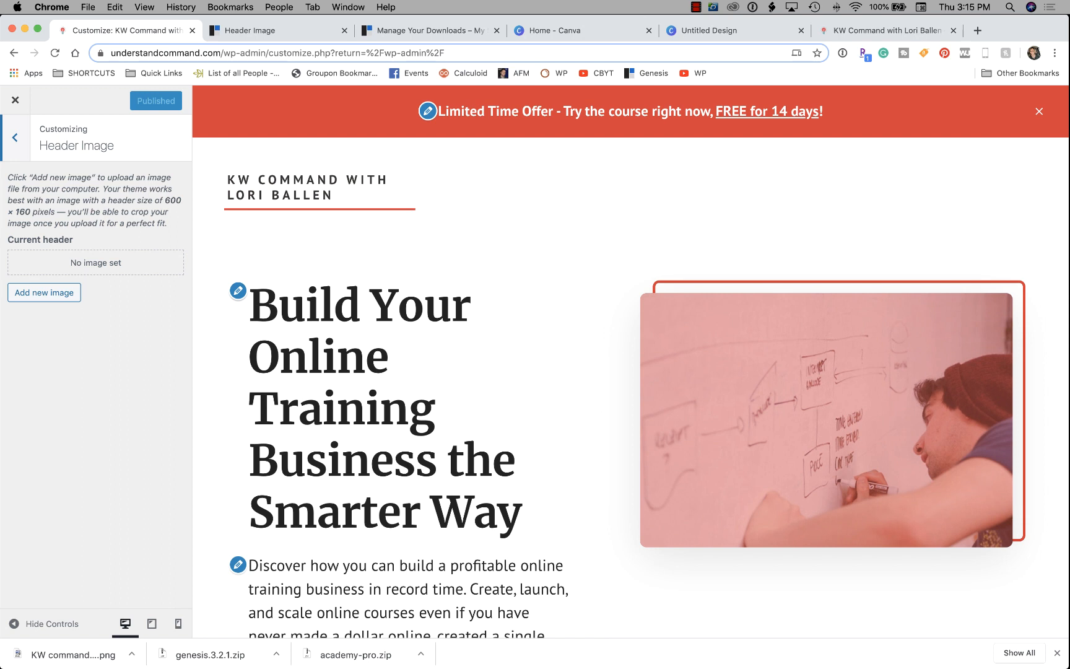
# Review Academy Pro's Basic Settings, then open Top Banner Settings showing the 'Limited Time Offer' text.
pyautogui.click(14, 137)
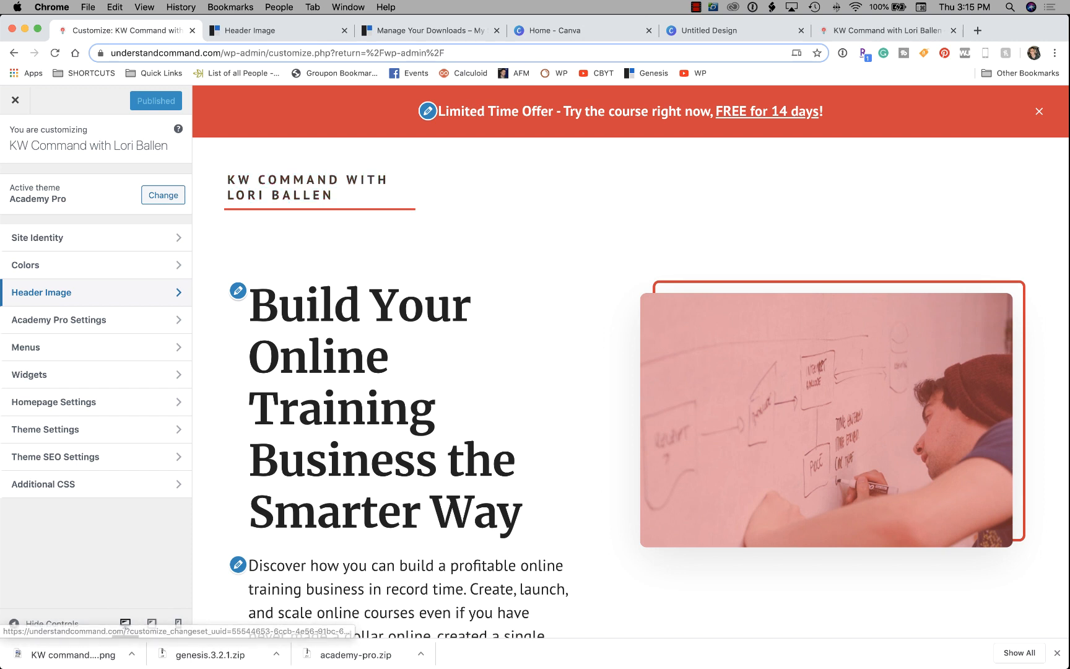
pyautogui.click(92, 319)
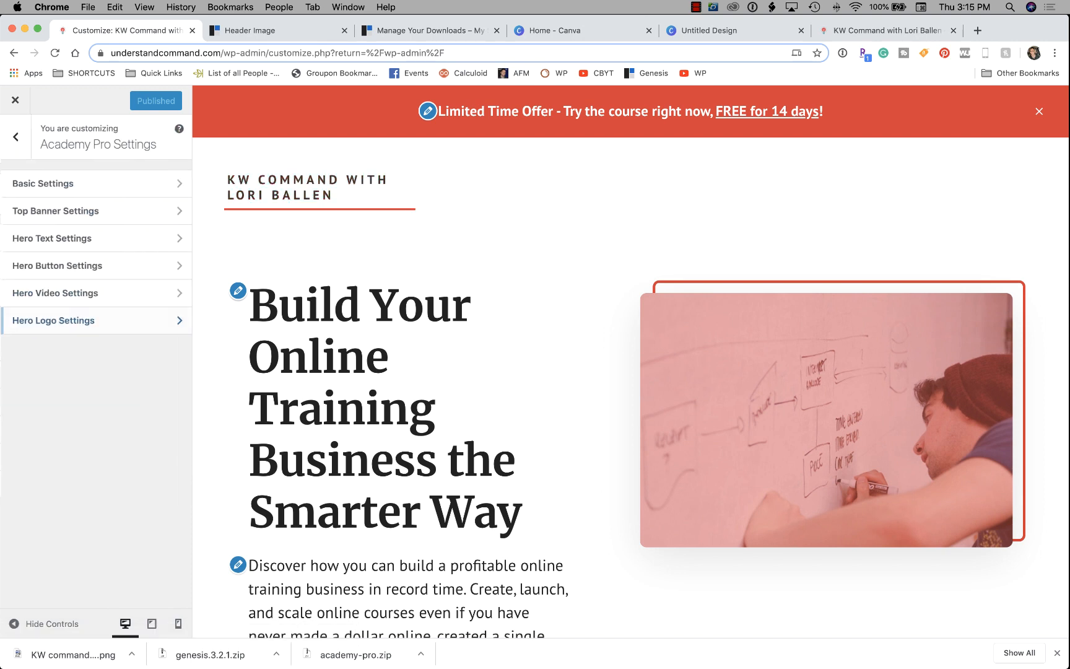
pyautogui.click(93, 184)
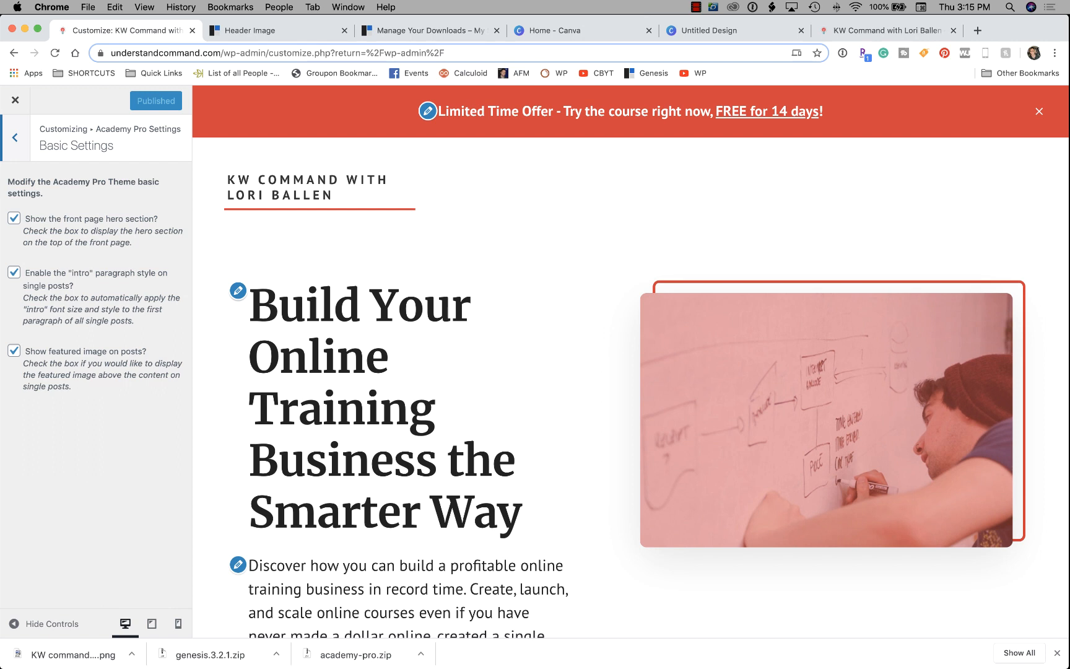
pyautogui.scroll(-2, 631, 361)
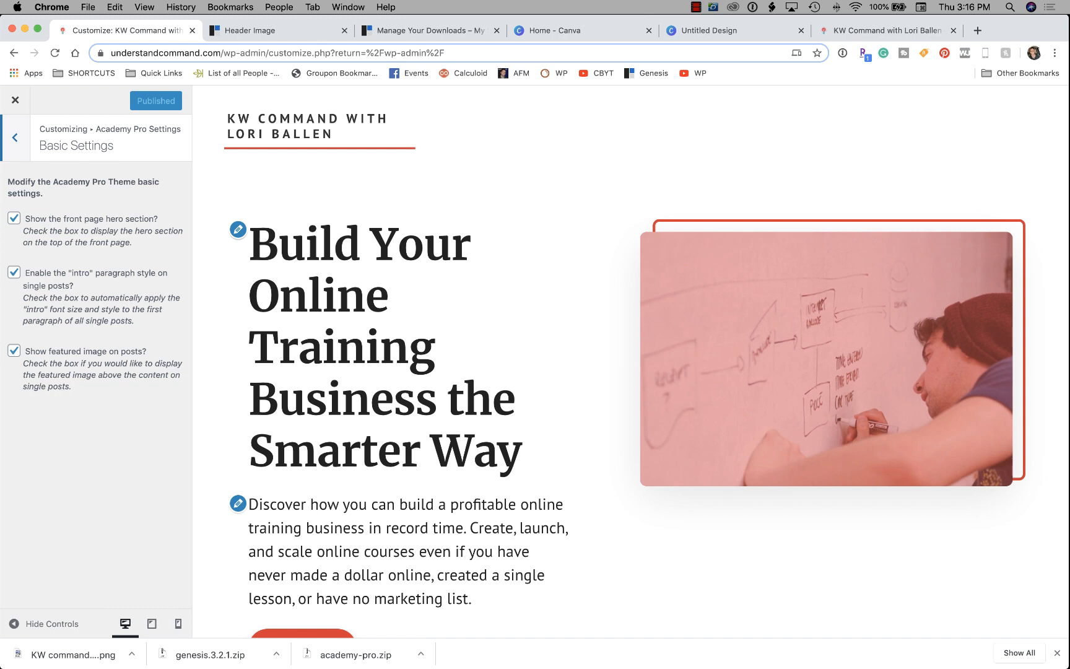
pyautogui.scroll(-5, 609, 362)
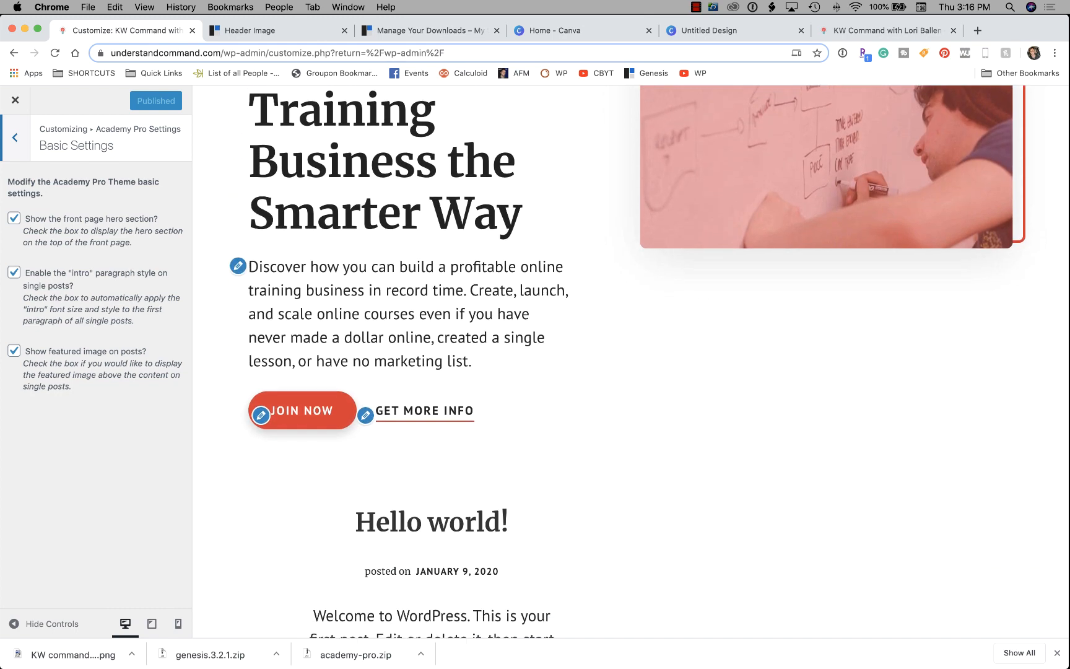
pyautogui.scroll(3, 610, 362)
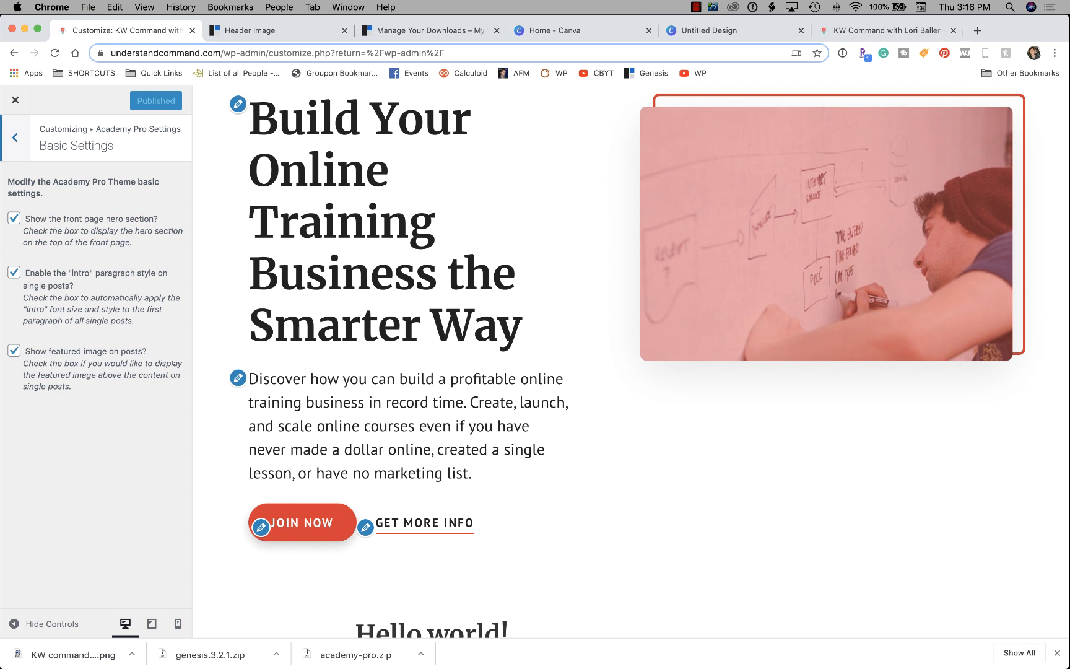
pyautogui.click(15, 137)
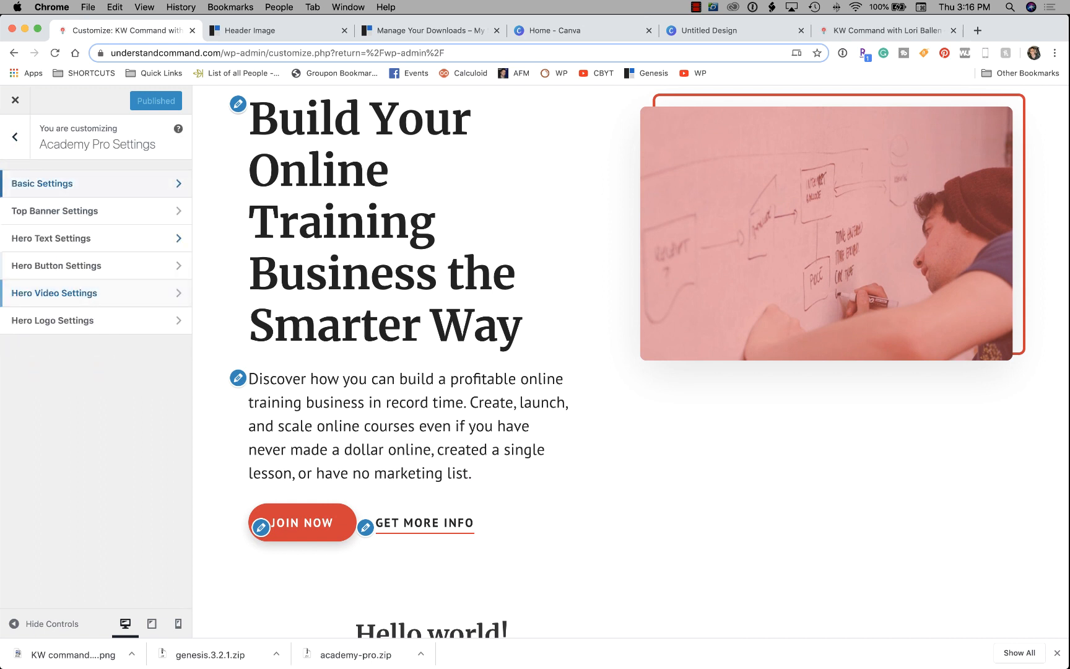
pyautogui.click(55, 211)
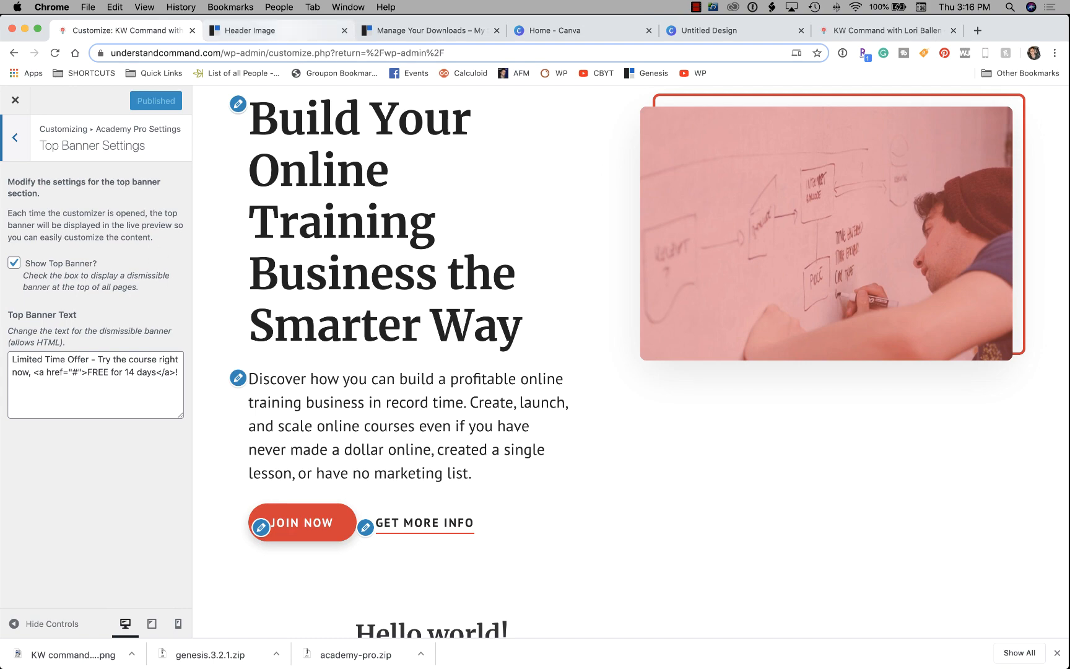
# Look back through the Header Image help article, downloads page and Canva design.
pyautogui.click(272, 31)
pyautogui.scroll(7, 535, 361)
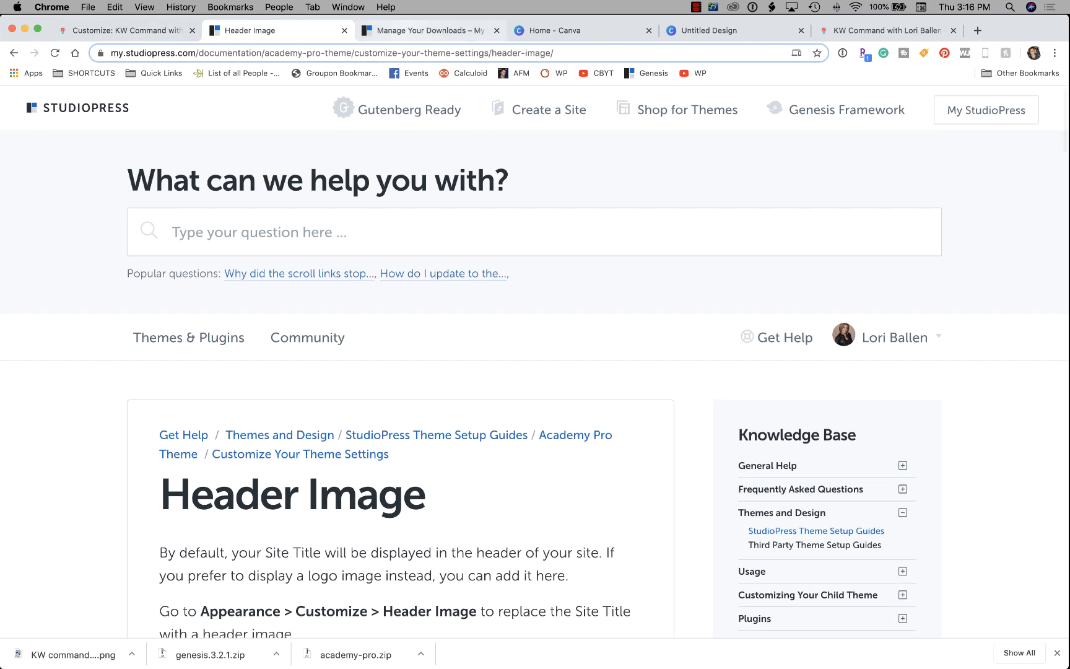
pyautogui.click(431, 30)
pyautogui.click(576, 30)
pyautogui.click(273, 30)
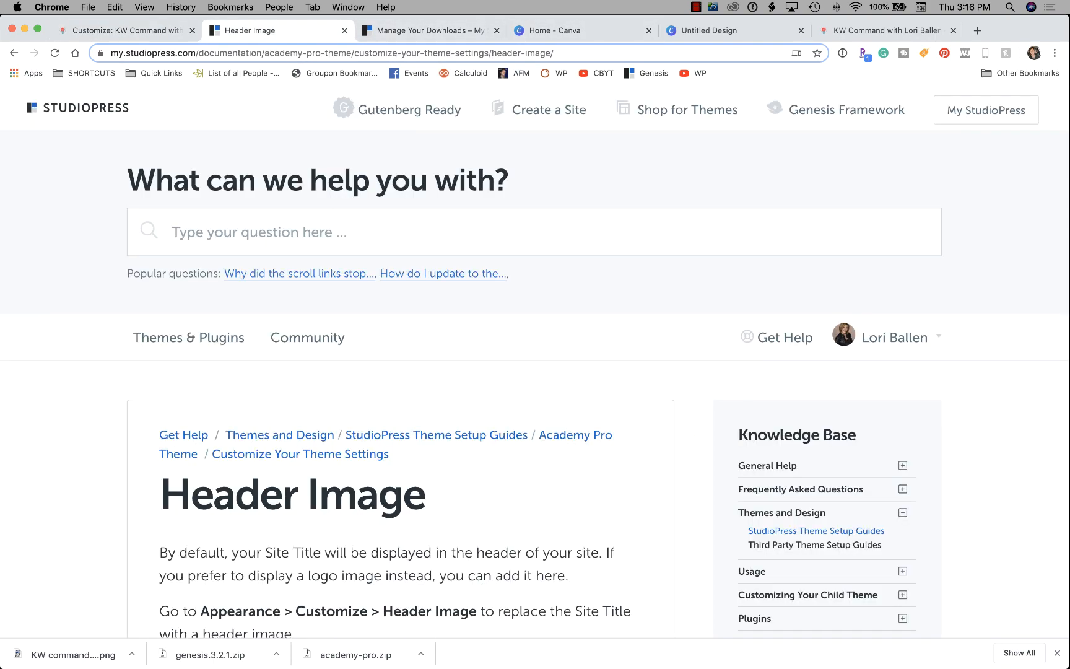
pyautogui.scroll(1, 534, 362)
pyautogui.scroll(-1, 535, 362)
pyautogui.scroll(-7, 535, 361)
pyautogui.scroll(7, 535, 362)
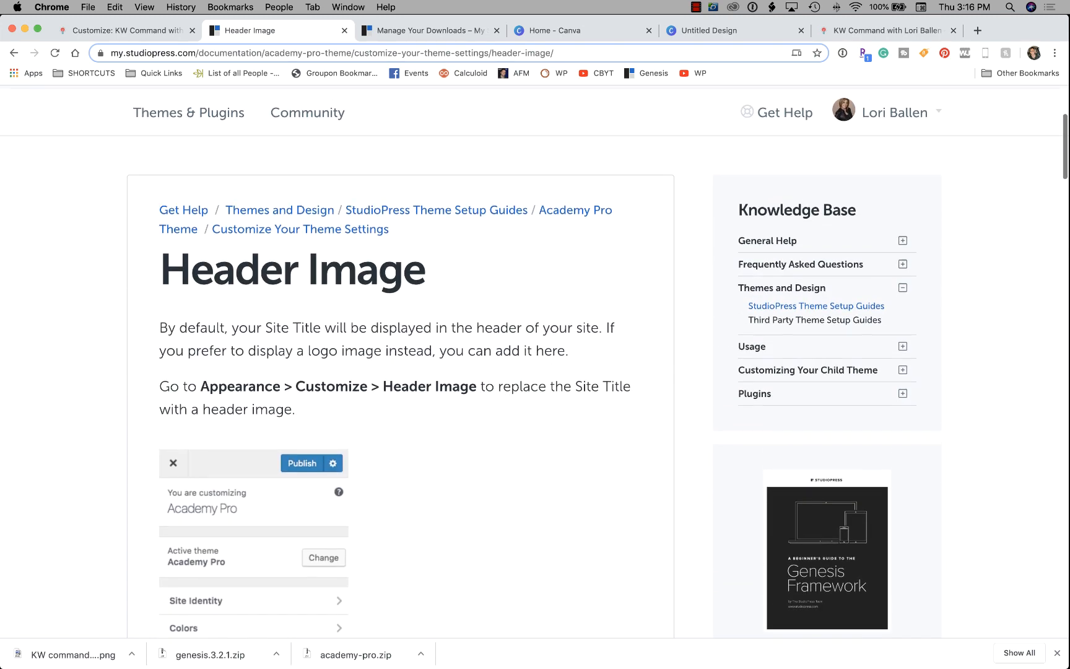
# Open the full-screen Academy Pro live demo from the Theme Package page.
pyautogui.click(431, 30)
pyautogui.scroll(4, 535, 362)
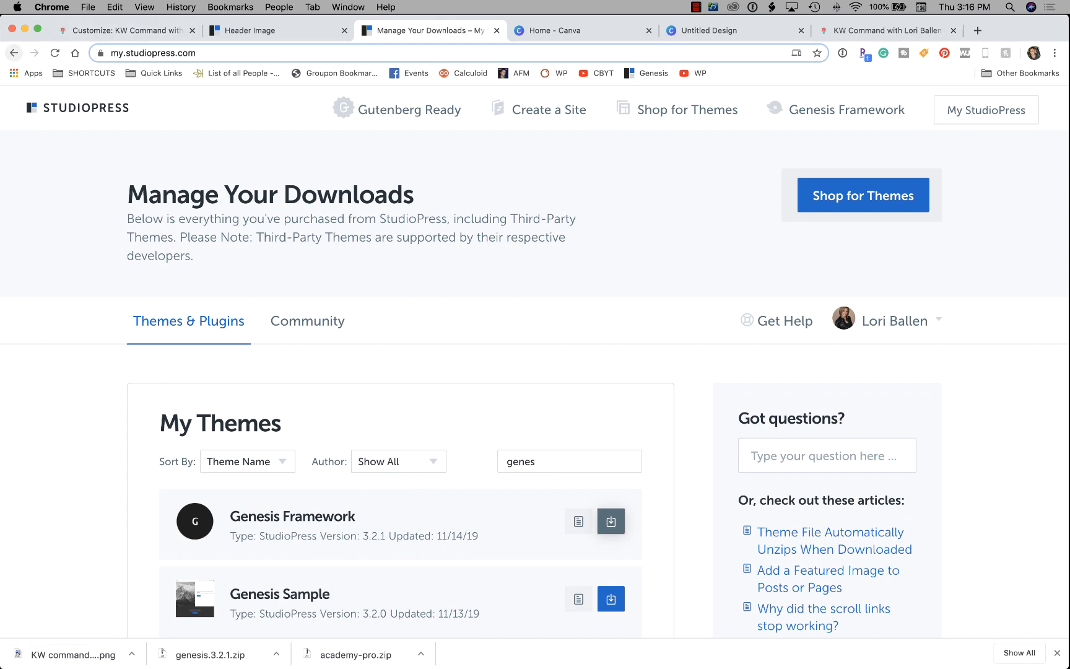
pyautogui.click(13, 54)
pyautogui.scroll(3, 697, 362)
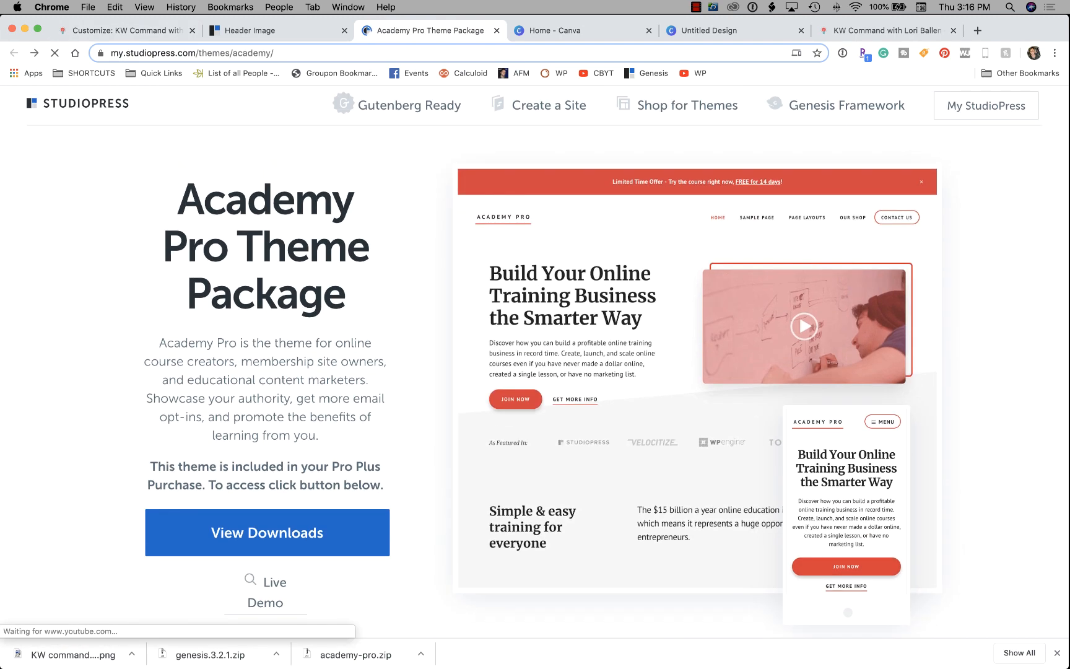
pyautogui.scroll(-5, 272, 371)
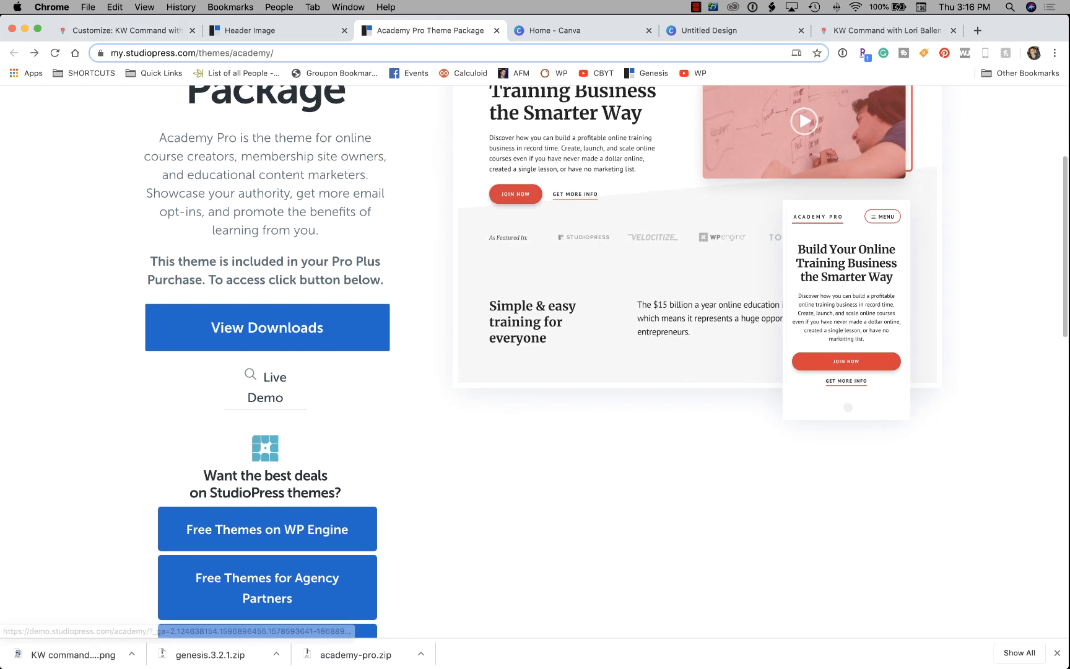
pyautogui.click(273, 375)
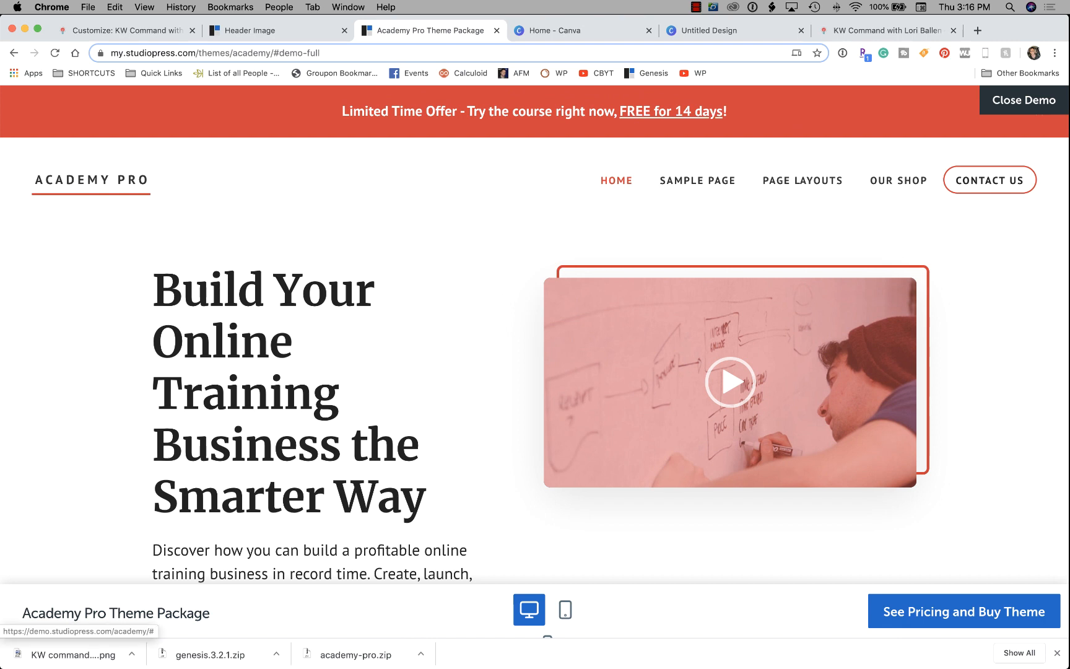
pyautogui.click(127, 30)
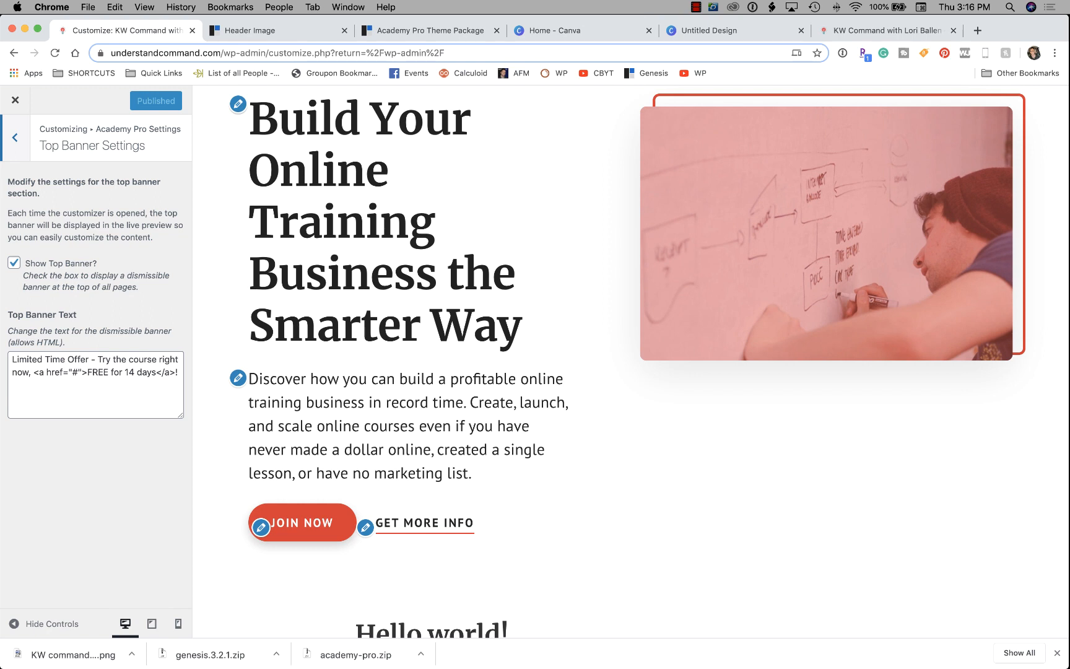
# Replace the top banner text with 'Join At Your Command Coaching Today'.
pyautogui.click(96, 385)
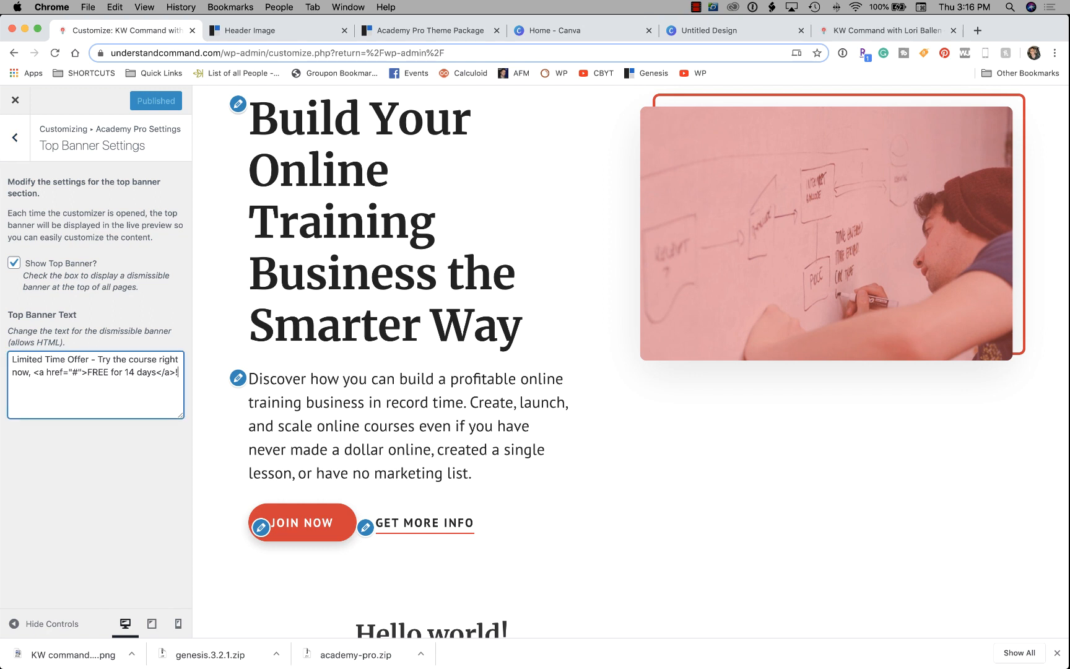
pyautogui.click(141, 372)
pyautogui.press('super+a')
pyautogui.write('J')
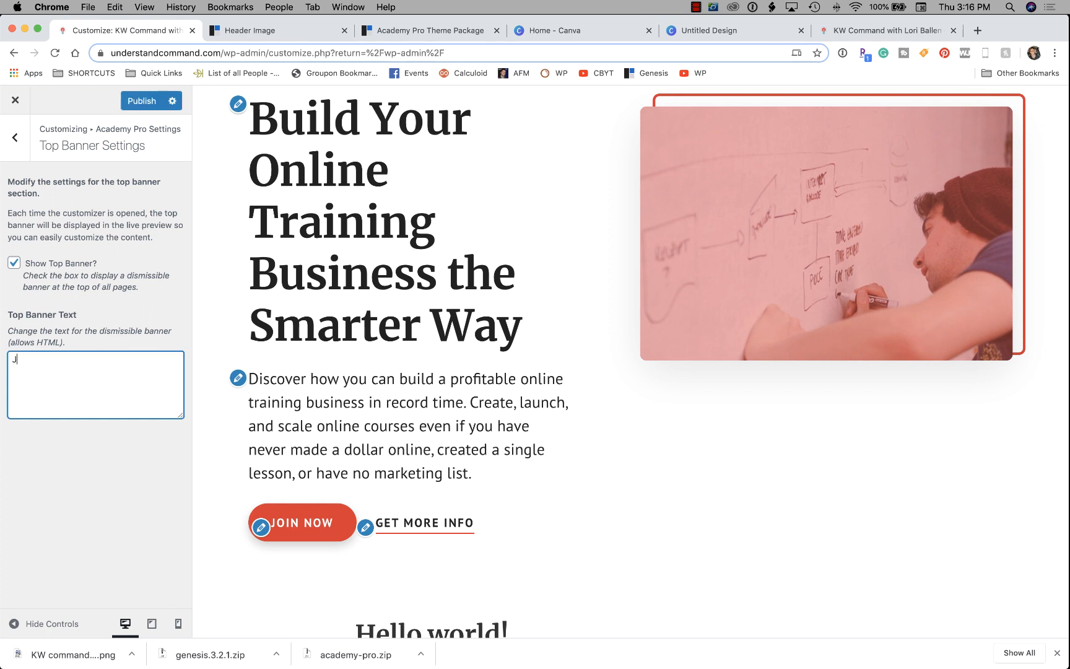
pyautogui.write('oin A')
pyautogui.write('t Yours S')
pyautogui.press('BackSpace')
pyautogui.press('BackSpace')
pyautogui.press('BackSpace')
pyautogui.press('BackSpace')
pyautogui.write('ur C')
pyautogui.press('BackSpace')
pyautogui.press('BackSpace')
pyautogui.press('BackSpace')
pyautogui.write('Command Coaching Today')
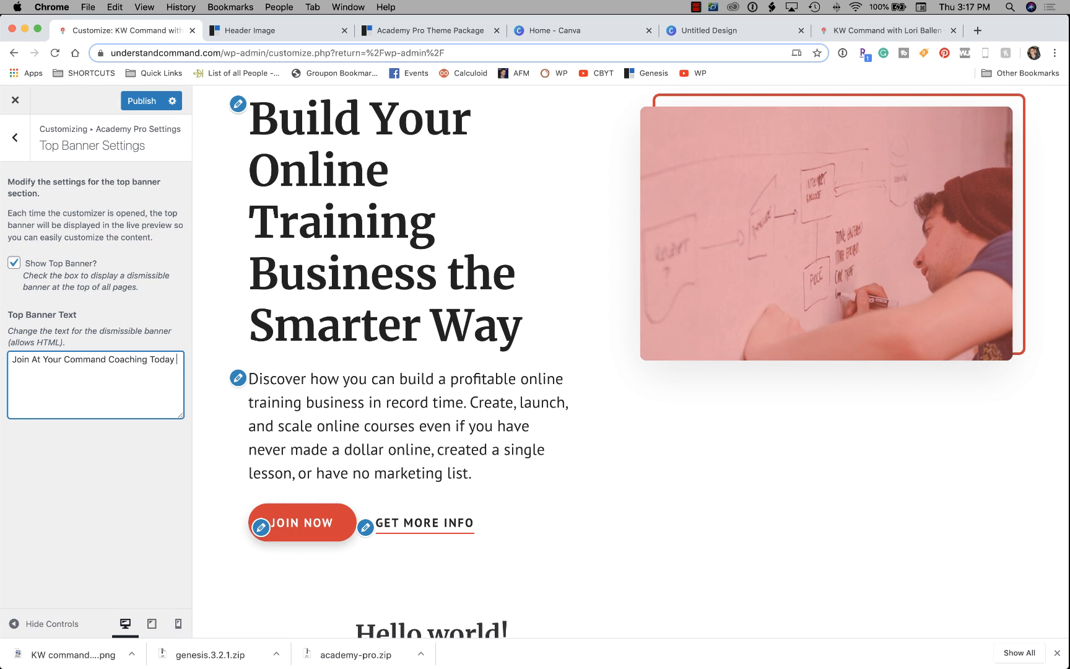
# Publish the banner change and bring up the live site's reload option.
pyautogui.click(142, 100)
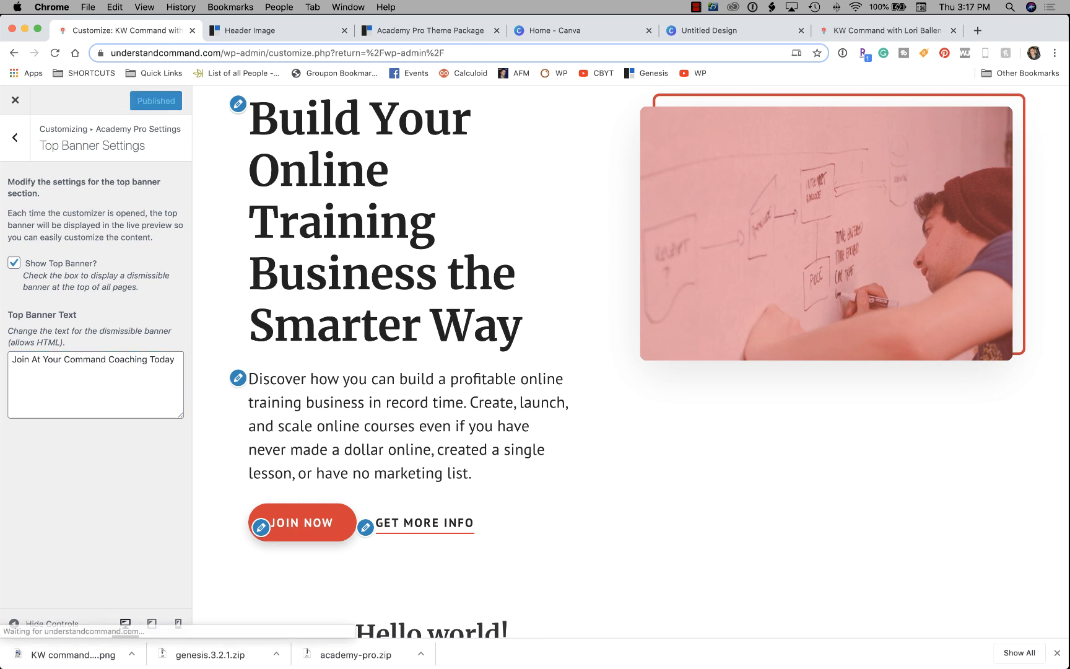
pyautogui.click(885, 31)
pyautogui.rightClick(419, 191)
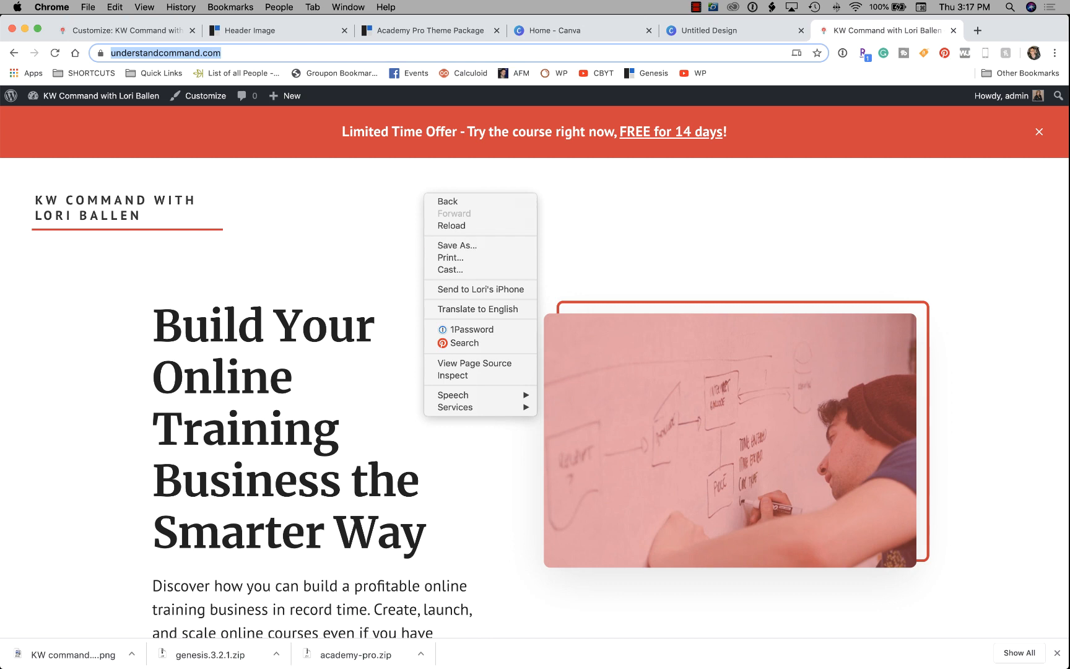
# Reload the live site to confirm the new banner and compare it with the Academy Pro demo.
pyautogui.click(452, 226)
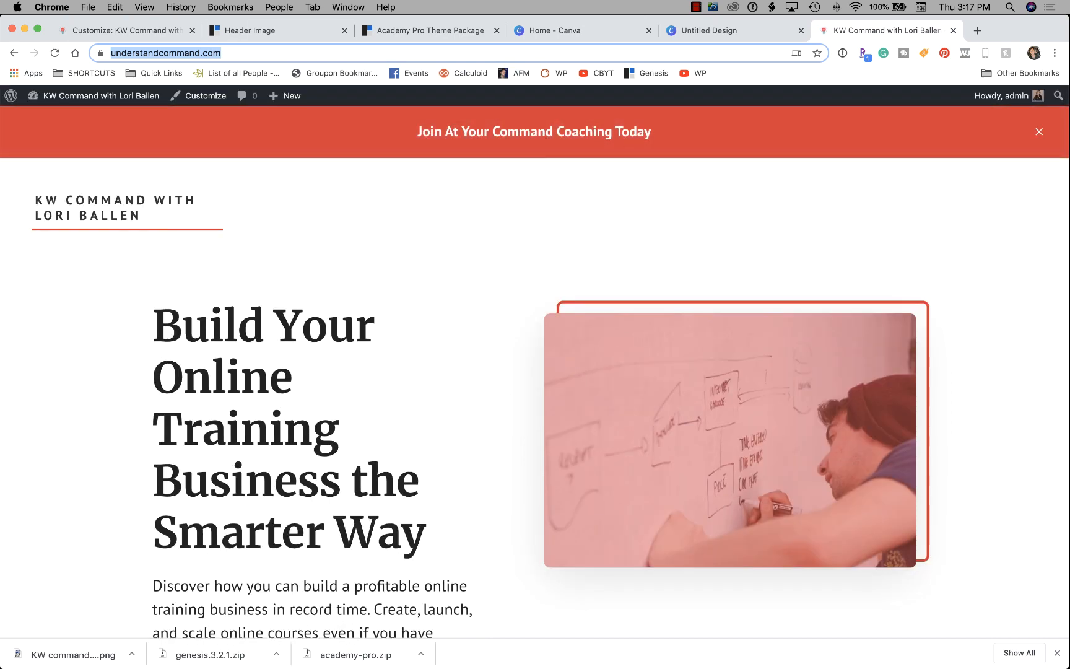
pyautogui.press('super+2')
pyautogui.press('super+3')
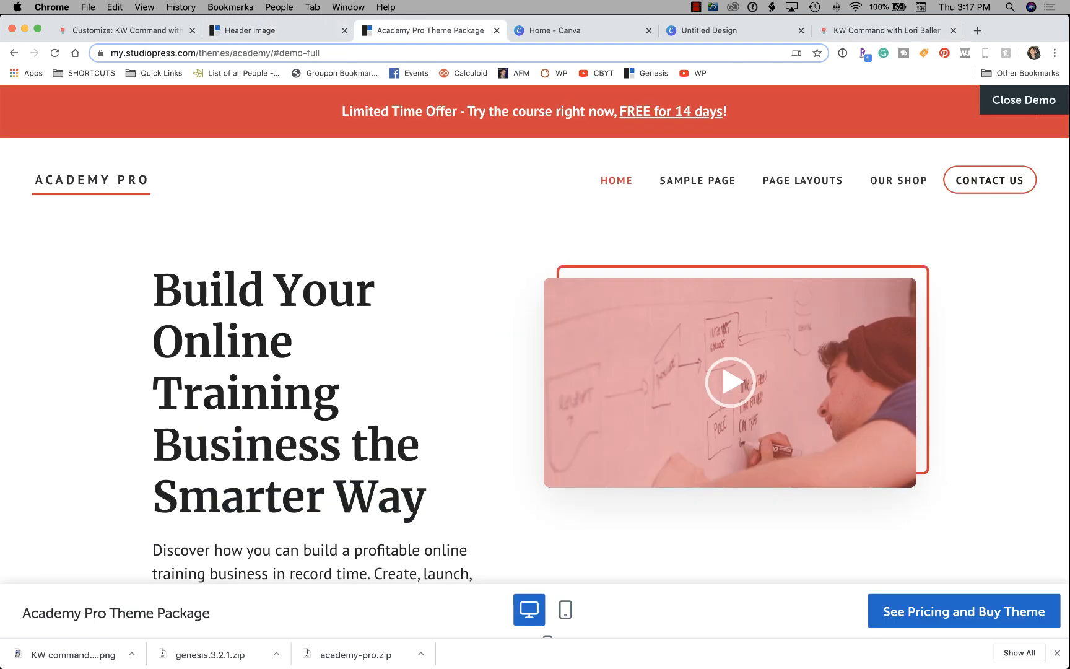
# Back in the Customizer, undo the Top Banner Text edits twice.
pyautogui.press('super+1')
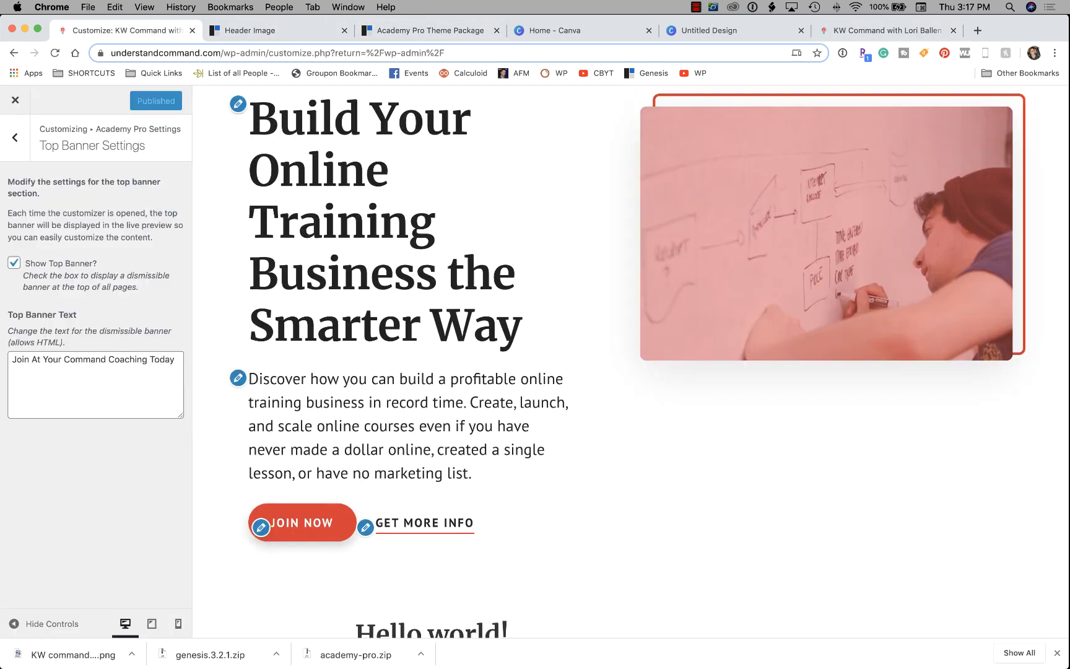
pyautogui.press('super+z')
pyautogui.press('super+z')
pyautogui.press('super+z')
pyautogui.press('super+z')
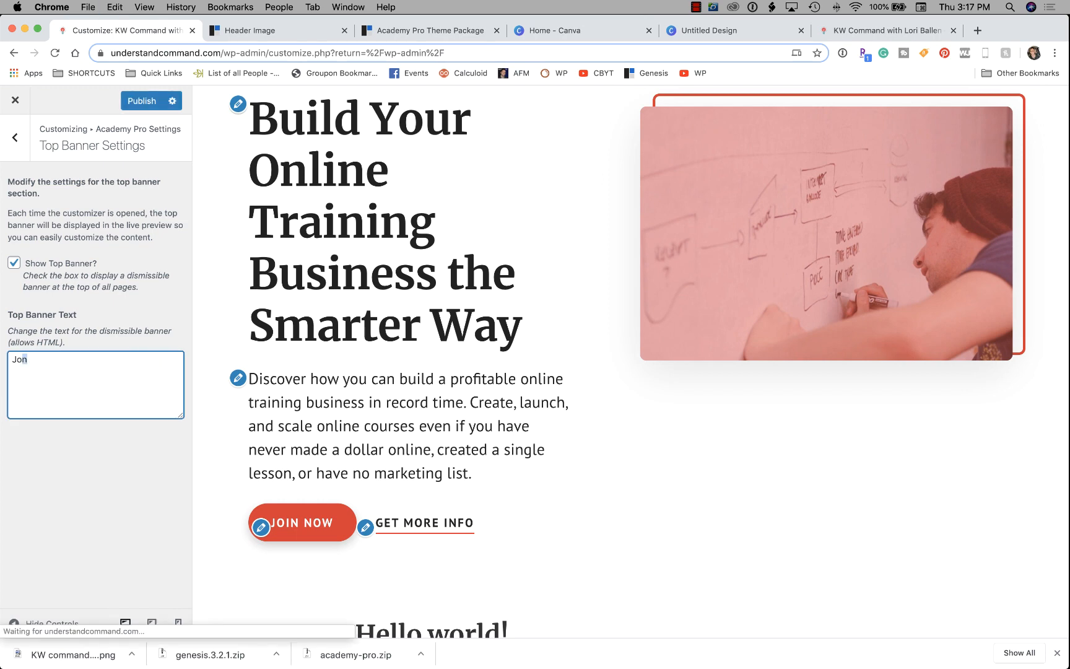
pyautogui.press('super+z')
pyautogui.press('super+z')
pyautogui.press('super+z')
# Locate the link markup and its # placeholder in the Top Banner Text.
pyautogui.click(178, 373)
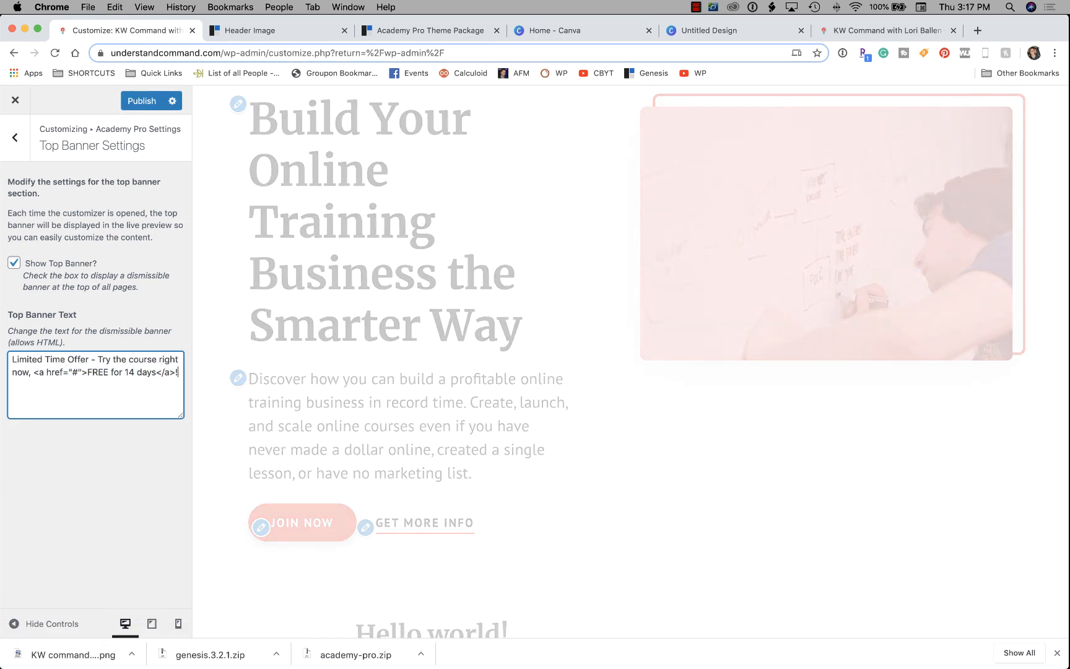
pyautogui.moveTo(33, 373); pyautogui.dragTo(68, 372)
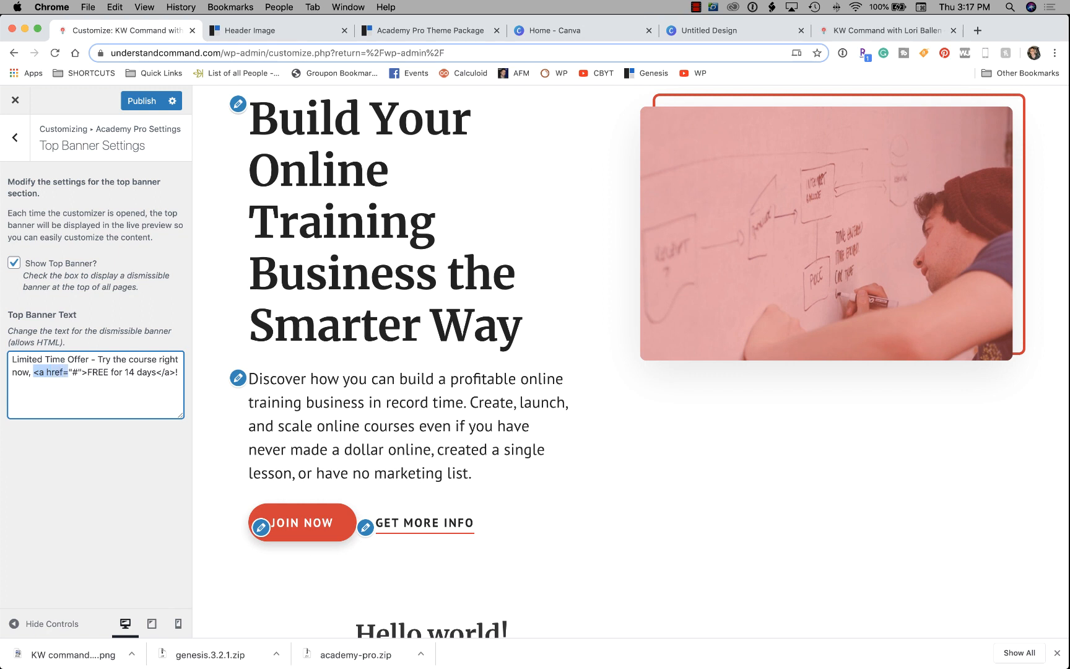
pyautogui.moveTo(71, 372); pyautogui.dragTo(78, 372)
pyautogui.scroll(-6, 631, 362)
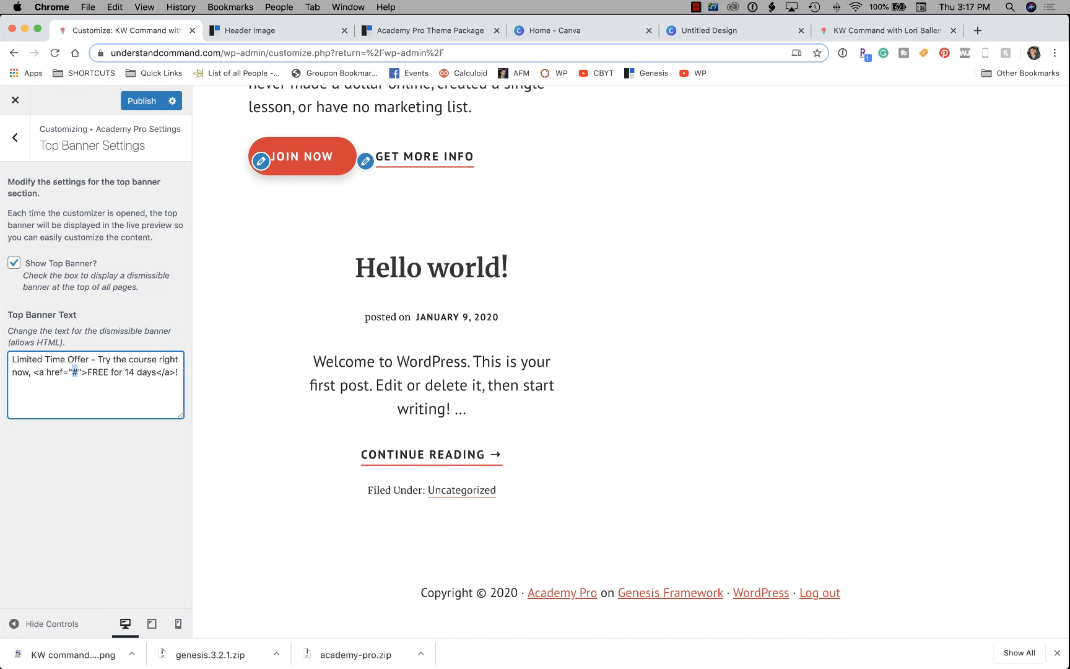
pyautogui.scroll(5, 630, 361)
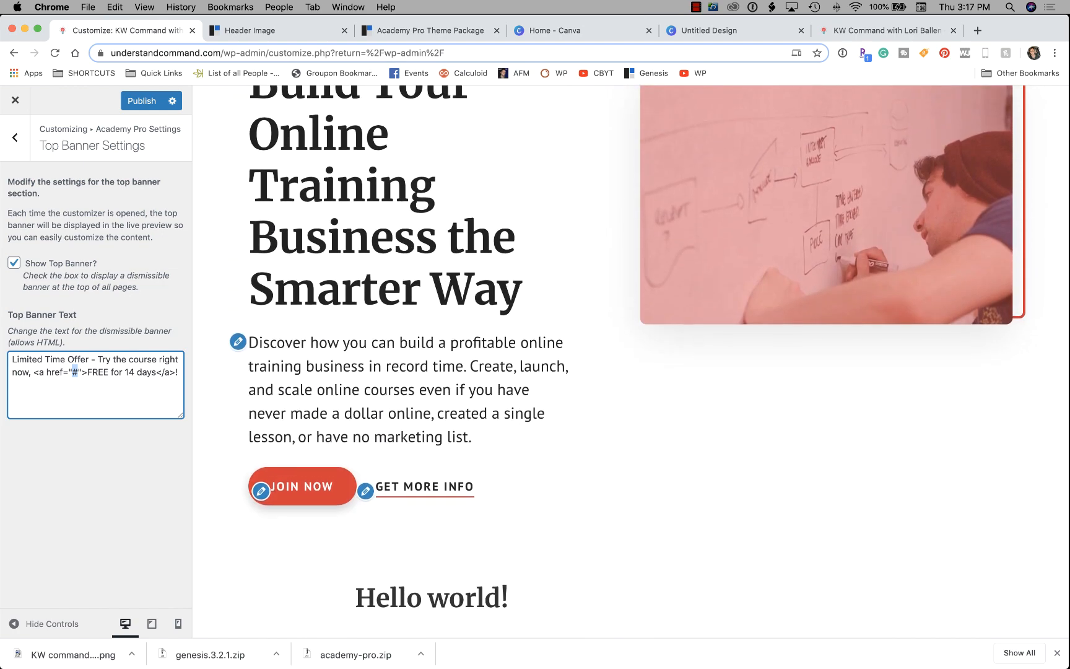
pyautogui.scroll(-3, 630, 361)
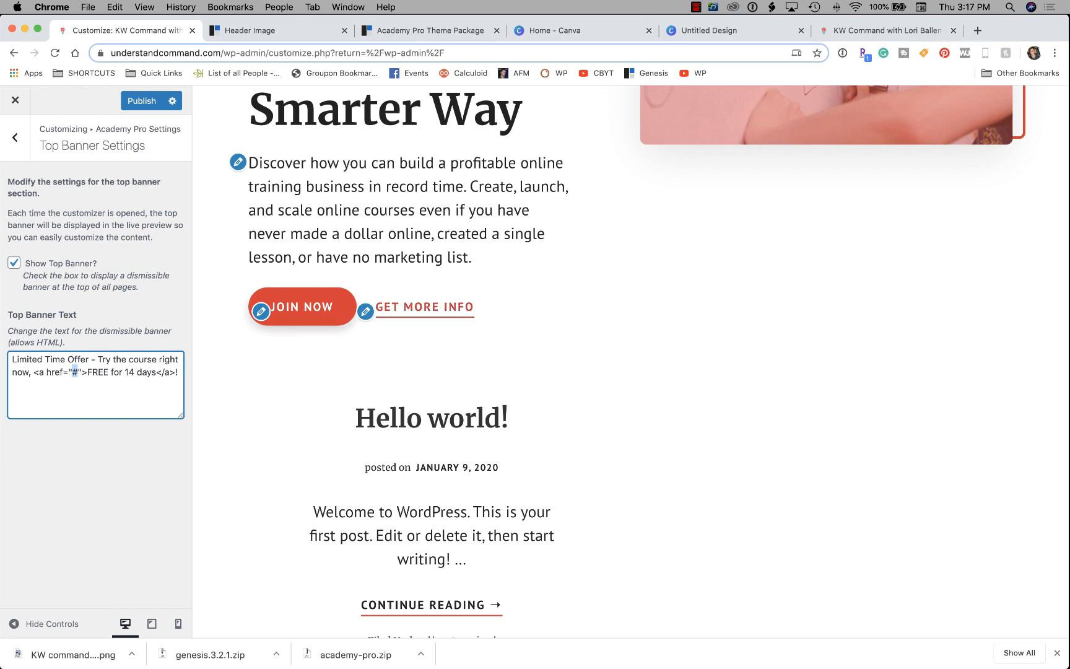
pyautogui.scroll(8, 631, 362)
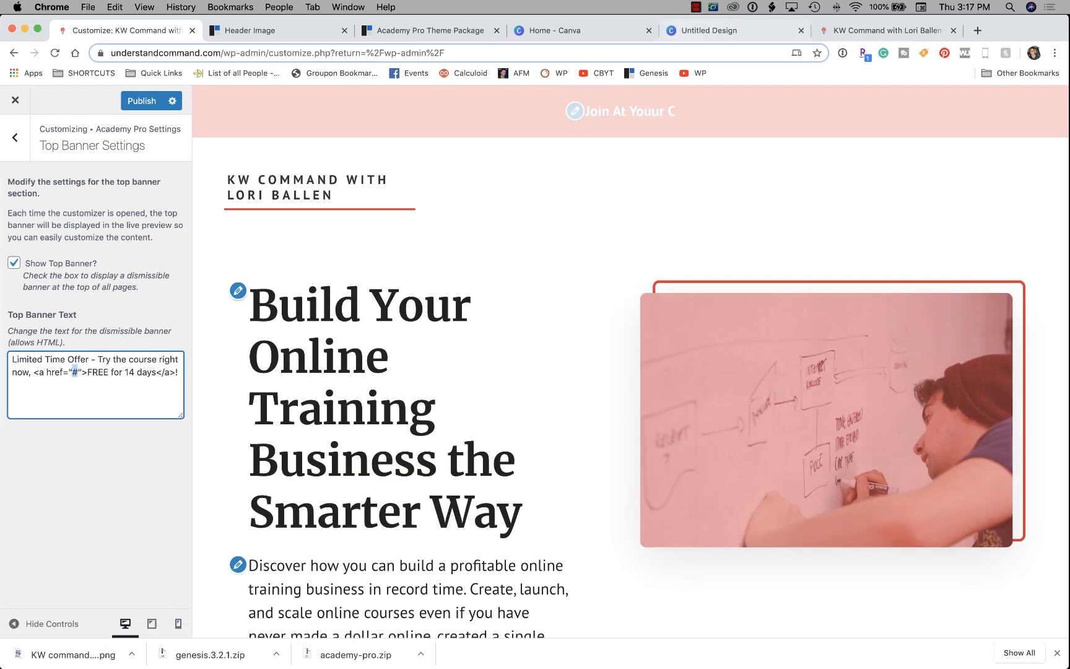
# Inspect the demo banner's 'FREE for 14 days' link on the Academy Pro page.
pyautogui.hotkey('ctrl', 'Tab')
pyautogui.hotkey('ctrl', 'Tab')
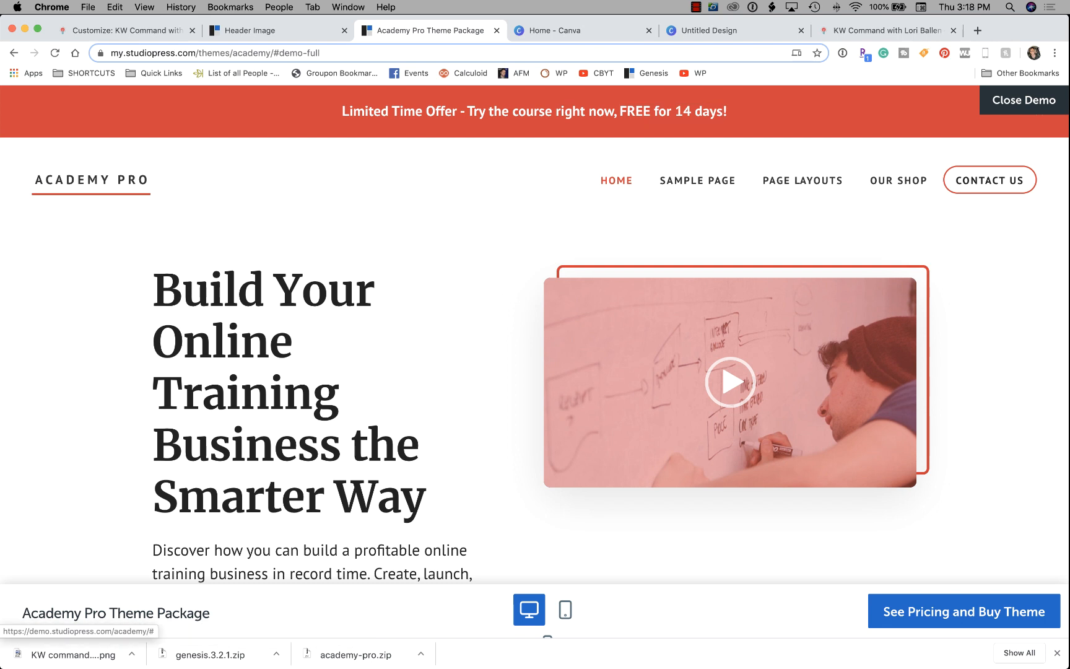
pyautogui.click(671, 111)
pyautogui.scroll(-4, 535, 334)
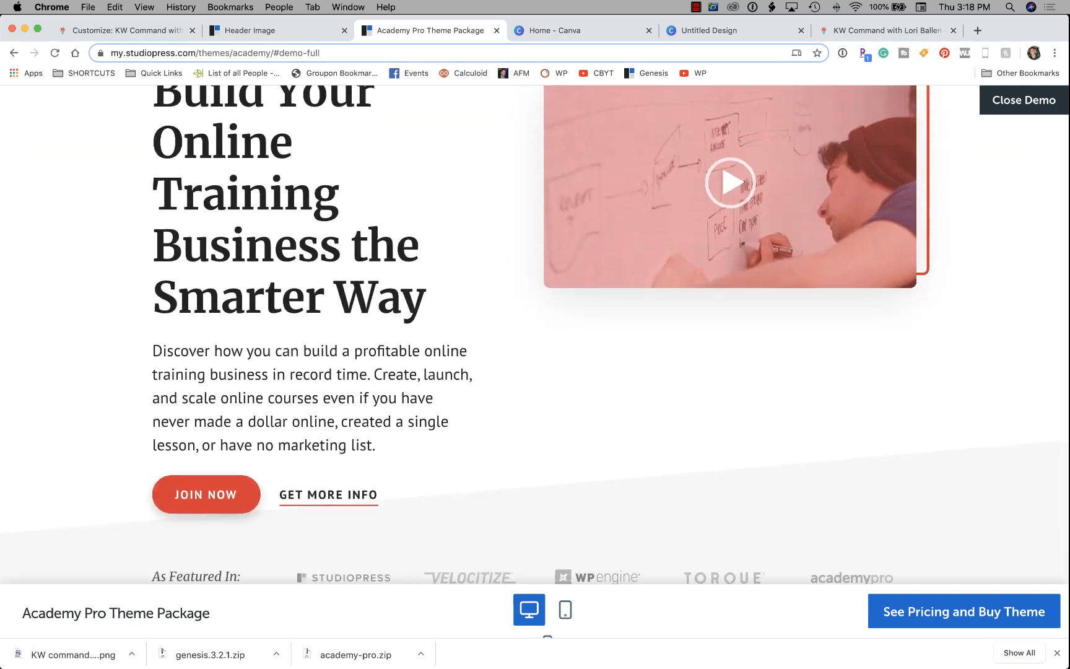
pyautogui.scroll(4, 535, 334)
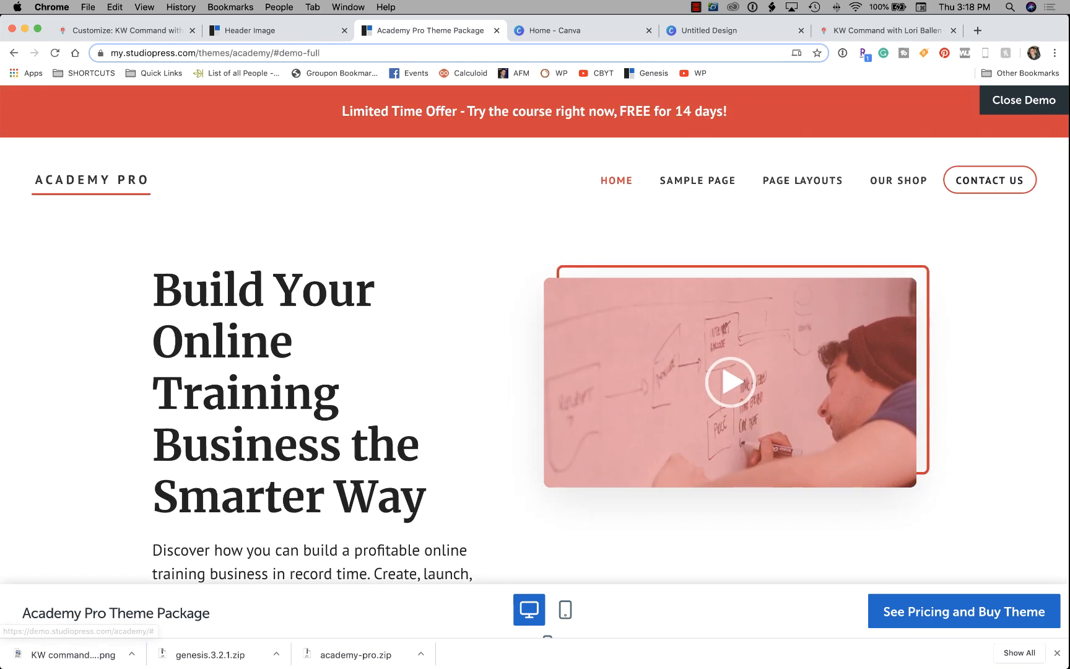
pyautogui.scroll(-14, 316, 334)
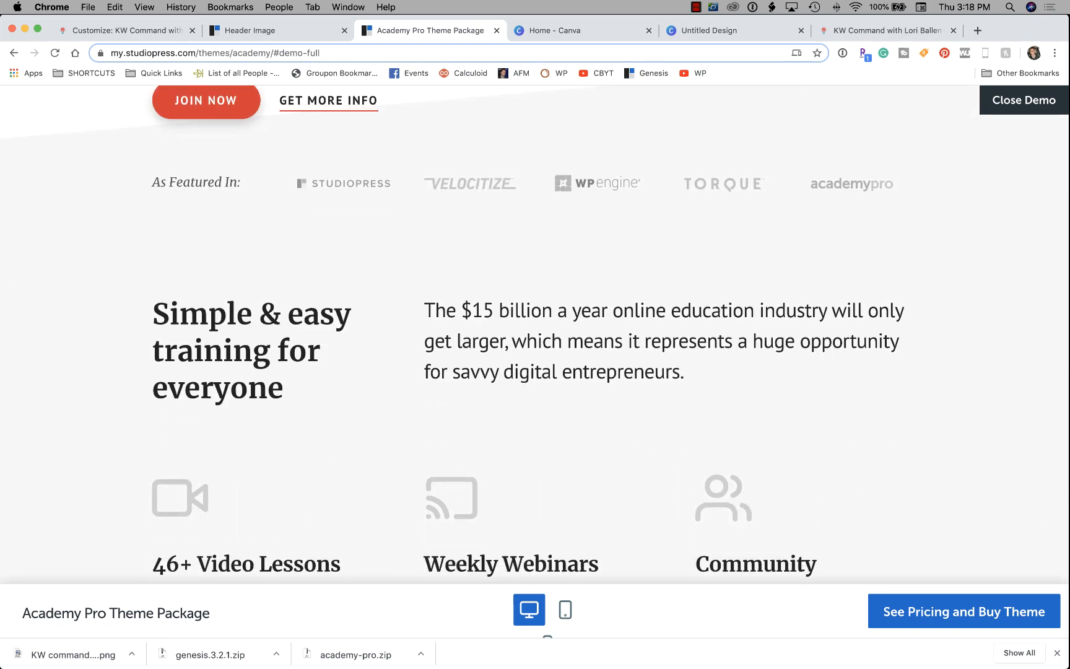
pyautogui.scroll(14, 316, 334)
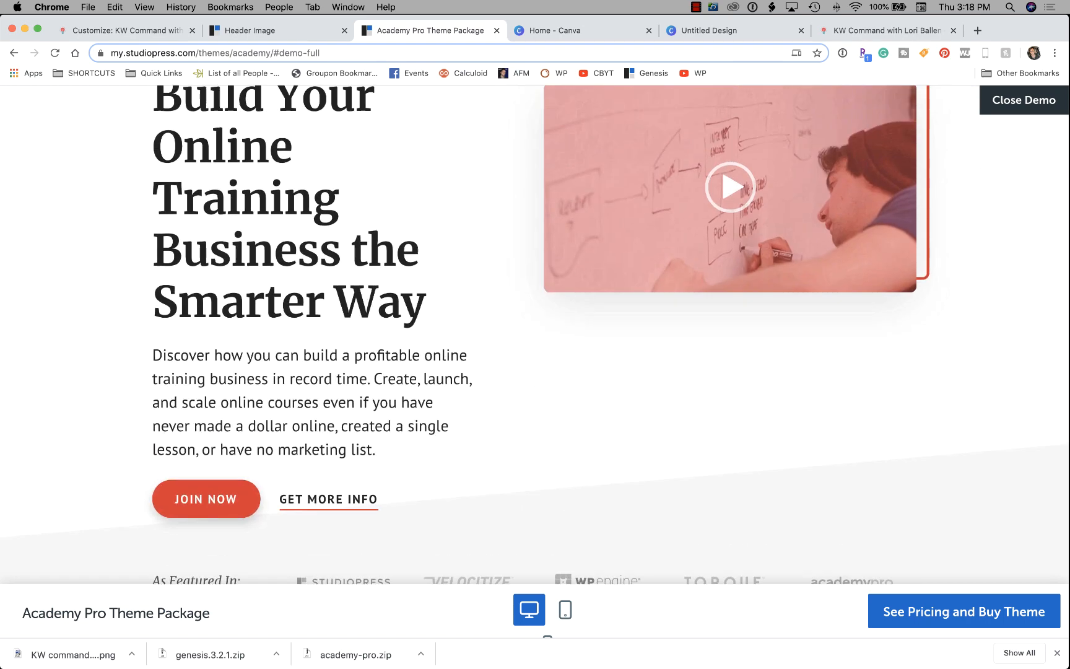
pyautogui.press('super+1')
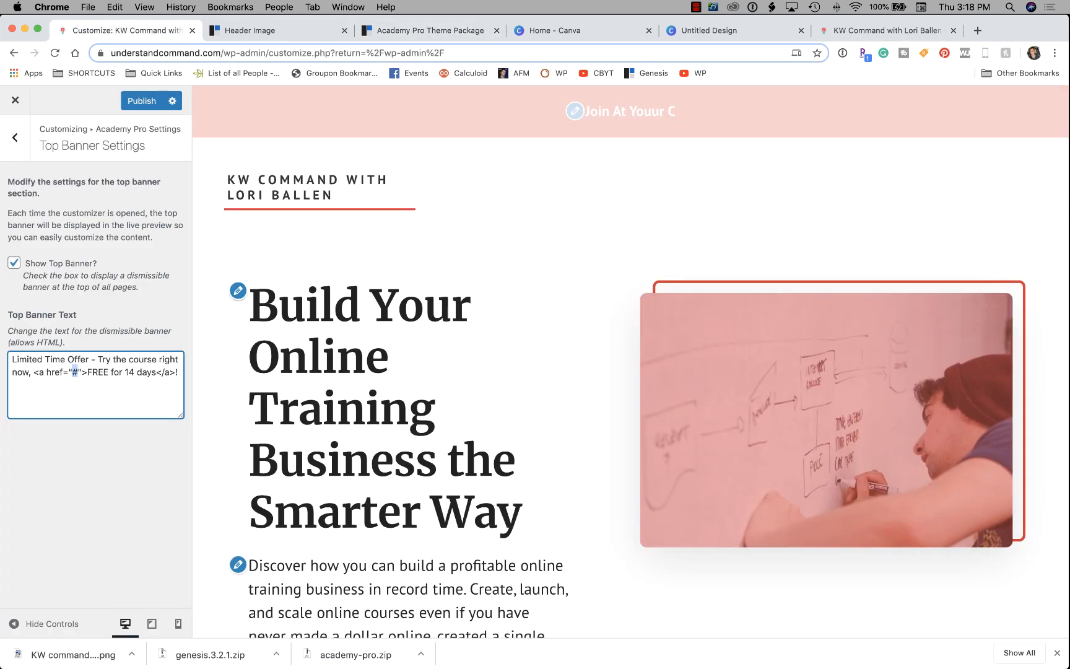
pyautogui.click(78, 372)
pyautogui.press('BackSpace')
pyautogui.write('https://balle')
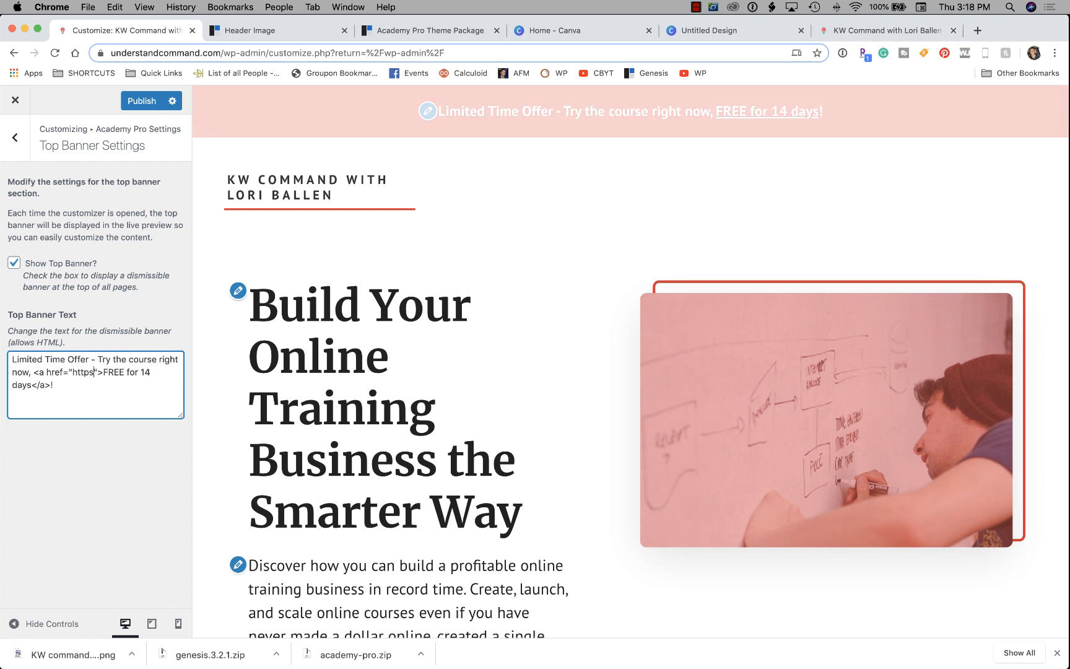
pyautogui.write('na')
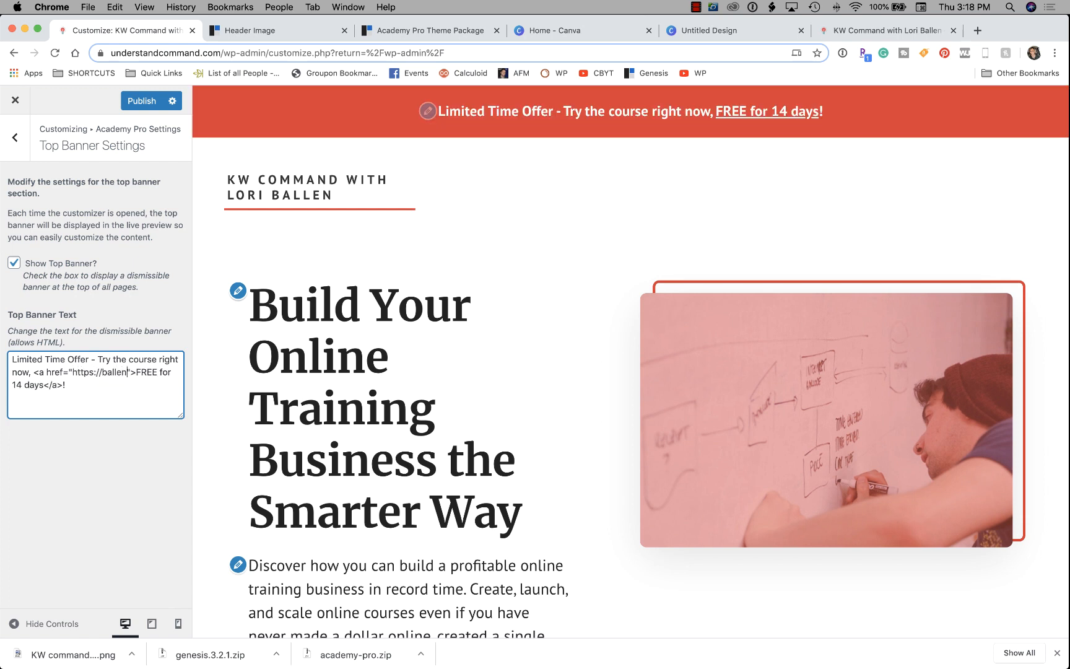
pyautogui.write('emy.com')
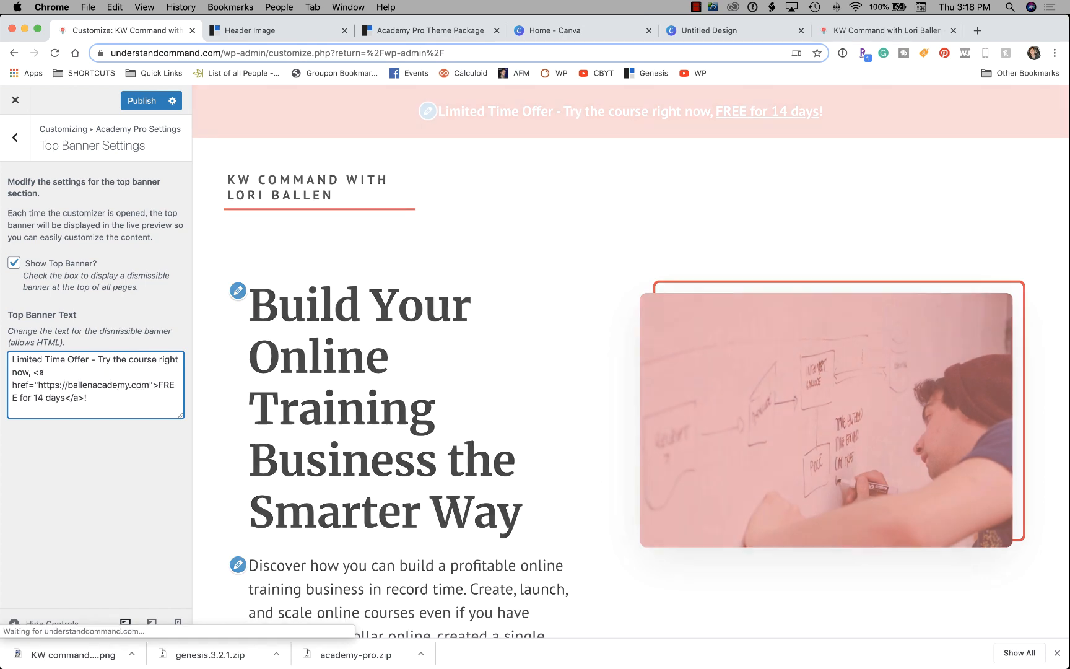
# Change the lead sentence to 'Join At Your Command Coaching' and the link text to the coach's name.
pyautogui.moveTo(29, 371); pyautogui.dragTo(12, 359)
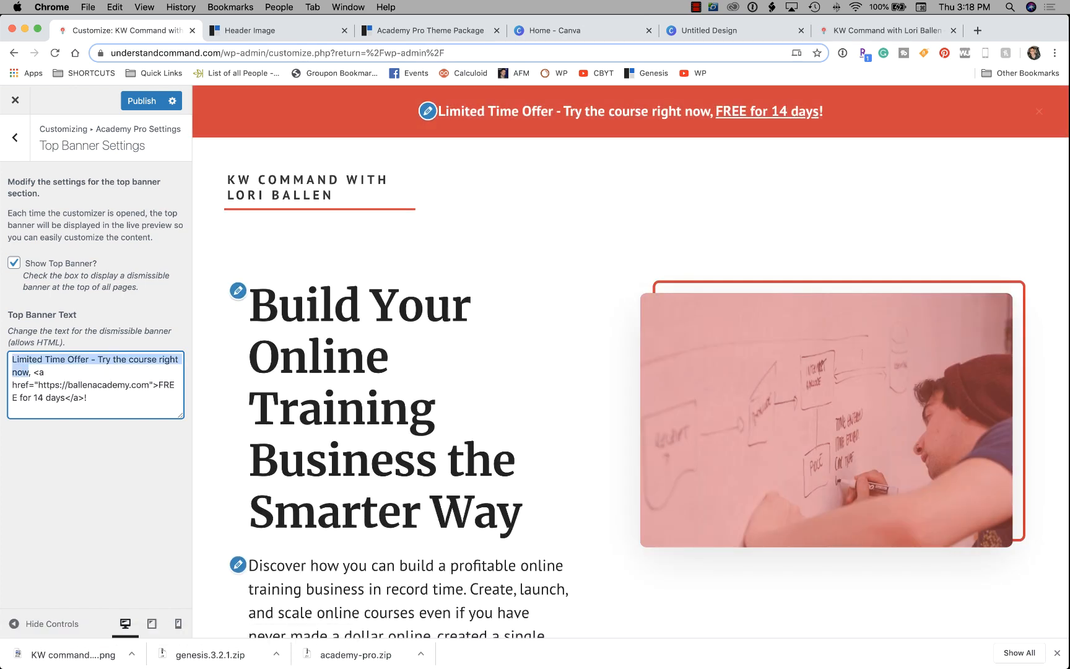
pyautogui.write('Join At Your')
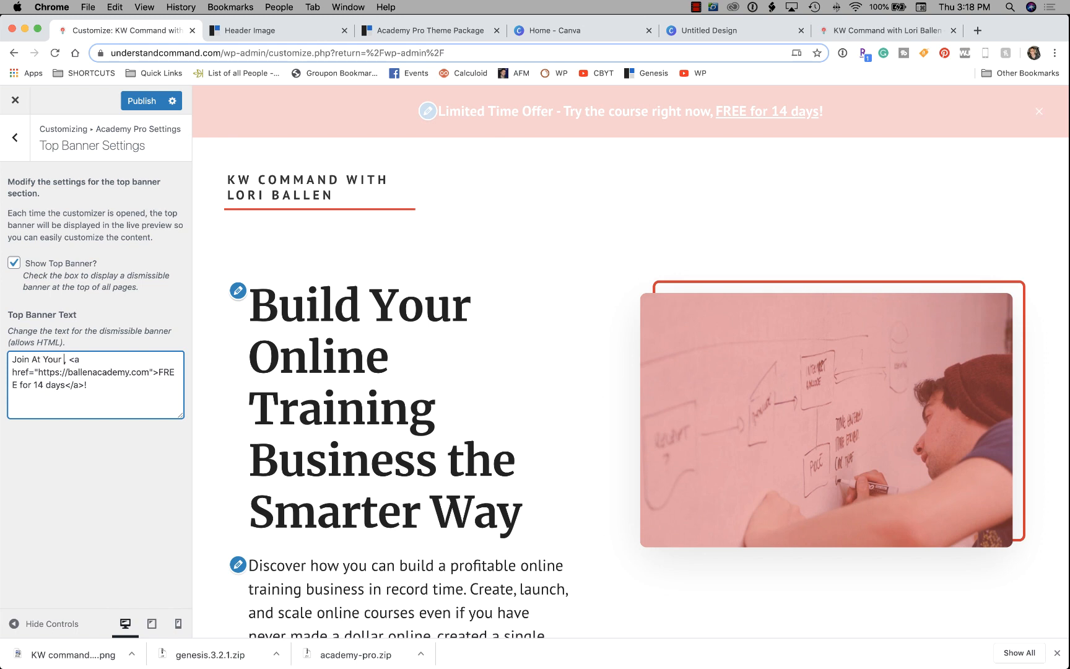
pyautogui.write(' Command Coaching')
pyautogui.press('Delete')
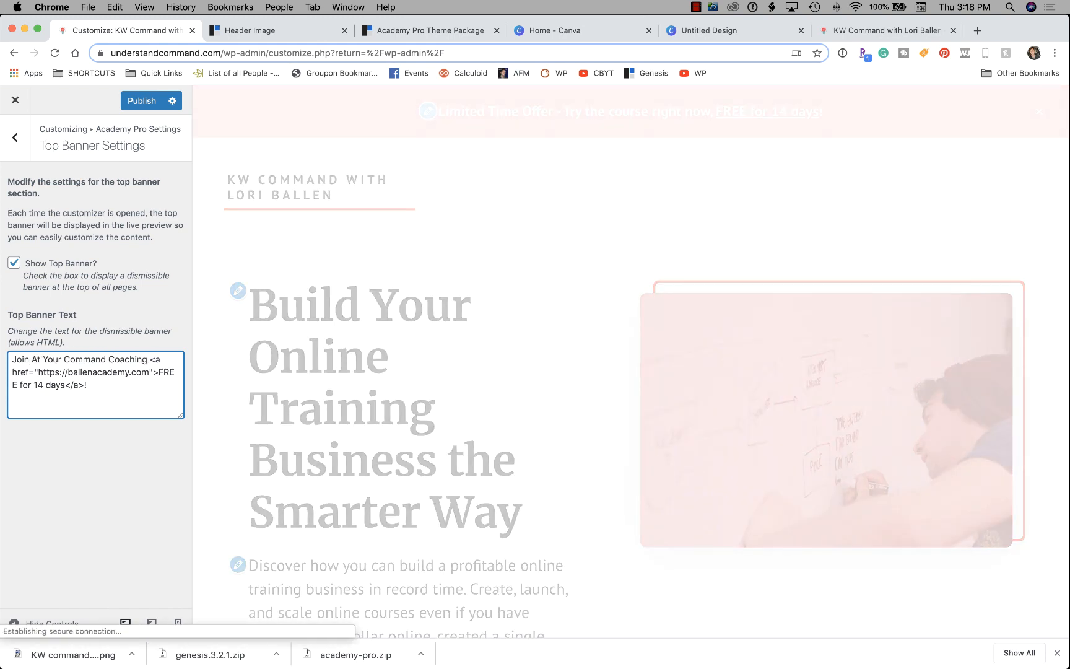
pyautogui.moveTo(159, 372); pyautogui.dragTo(65, 385)
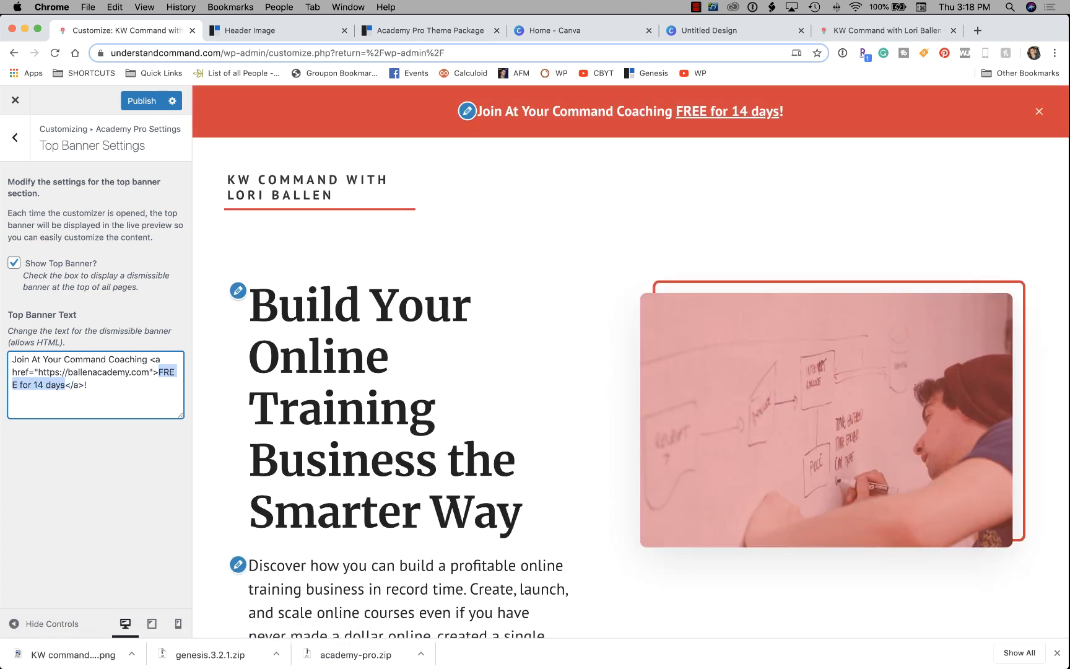
pyautogui.write('With Lori Ball')
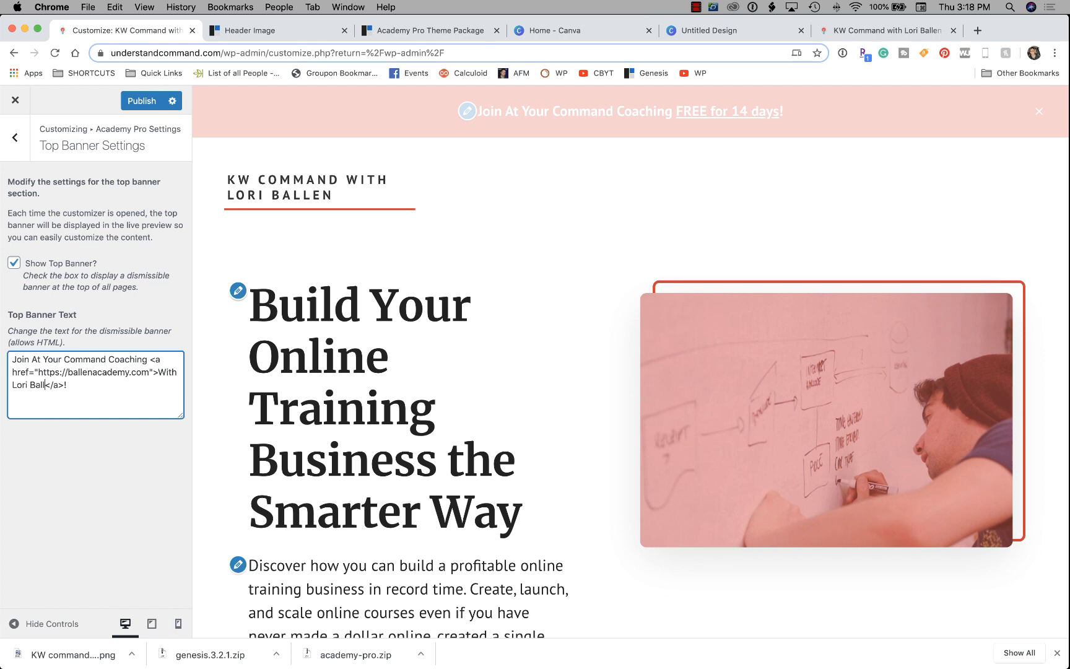
pyautogui.write('en')
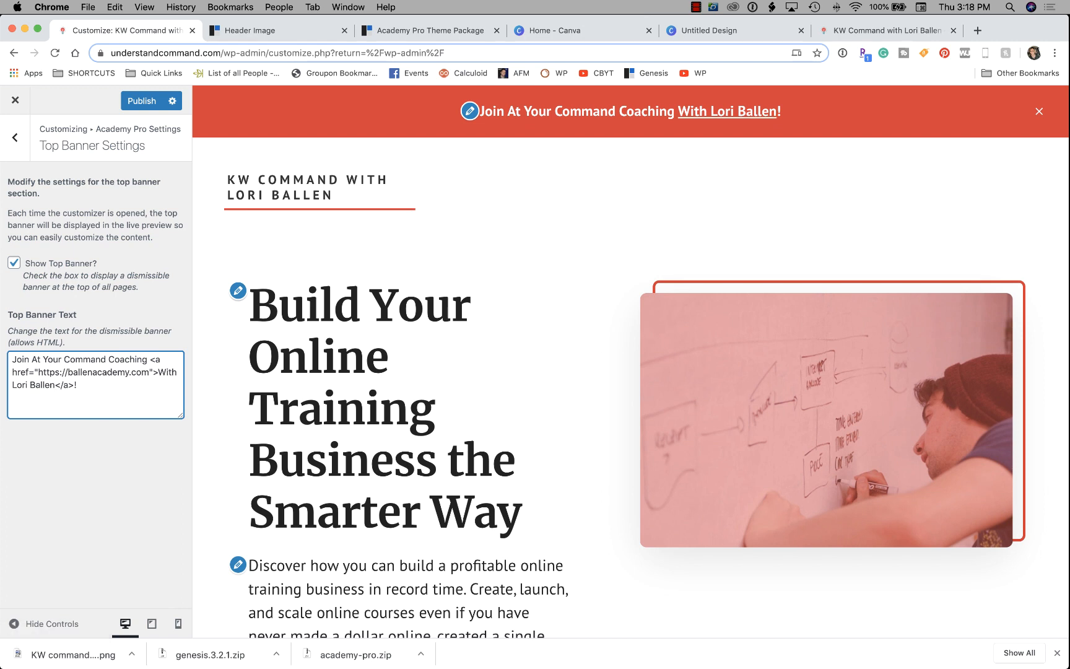
pyautogui.rightClick(715, 112)
# Open the banner link in a new tab and go to the ballenacademy.com site.
pyautogui.click(773, 119)
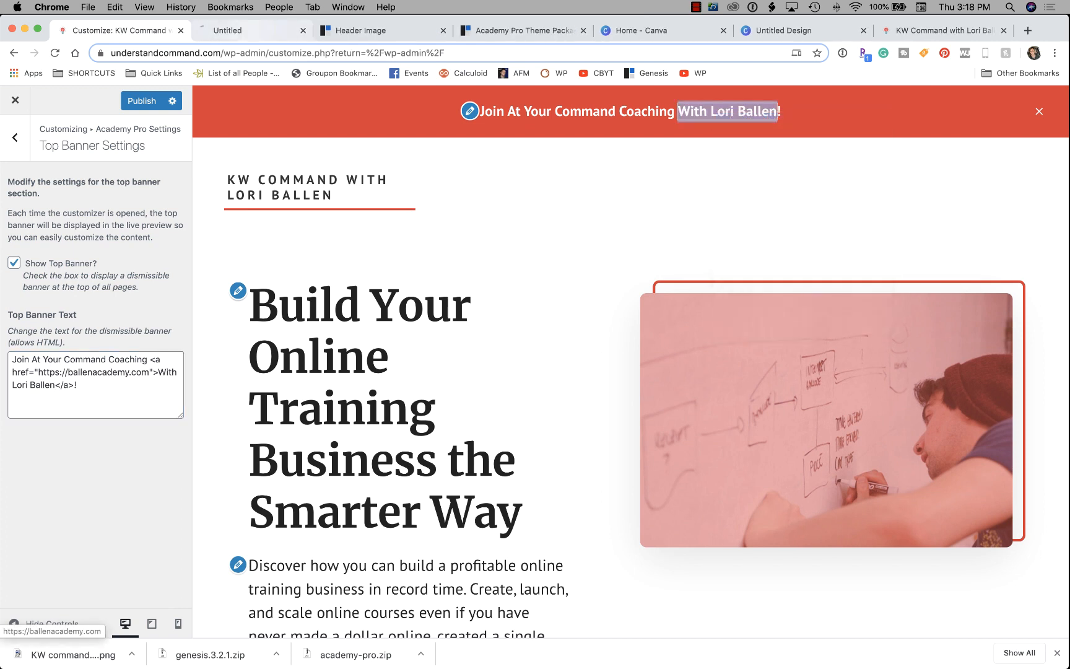
pyautogui.hotkey('ctrl', 'Tab')
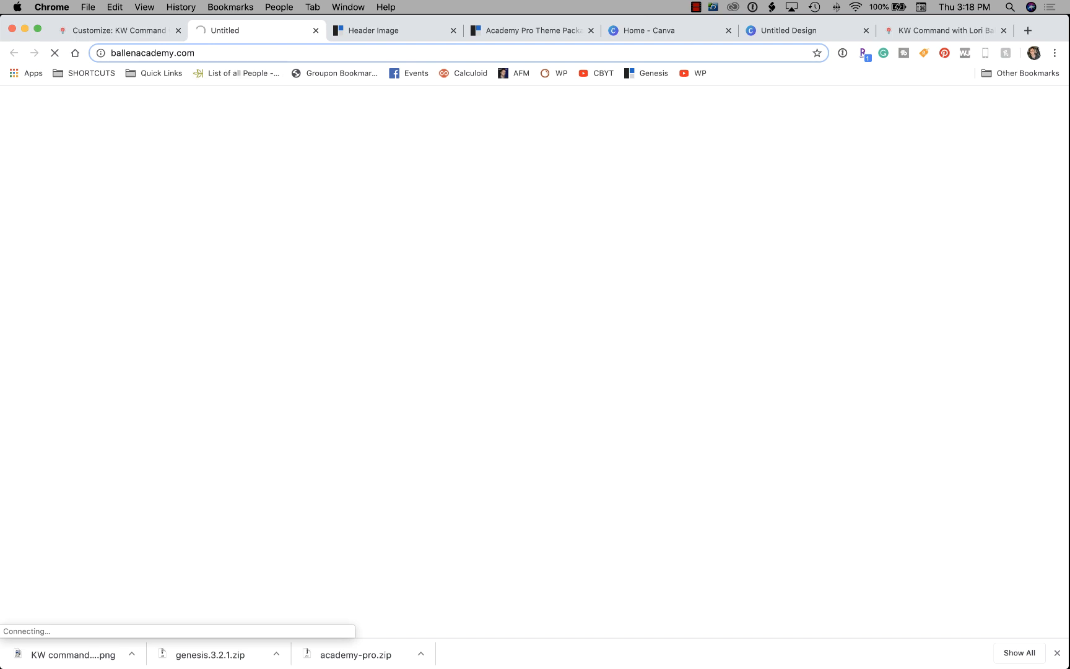
pyautogui.press('super+l')
pyautogui.write('ballenac')
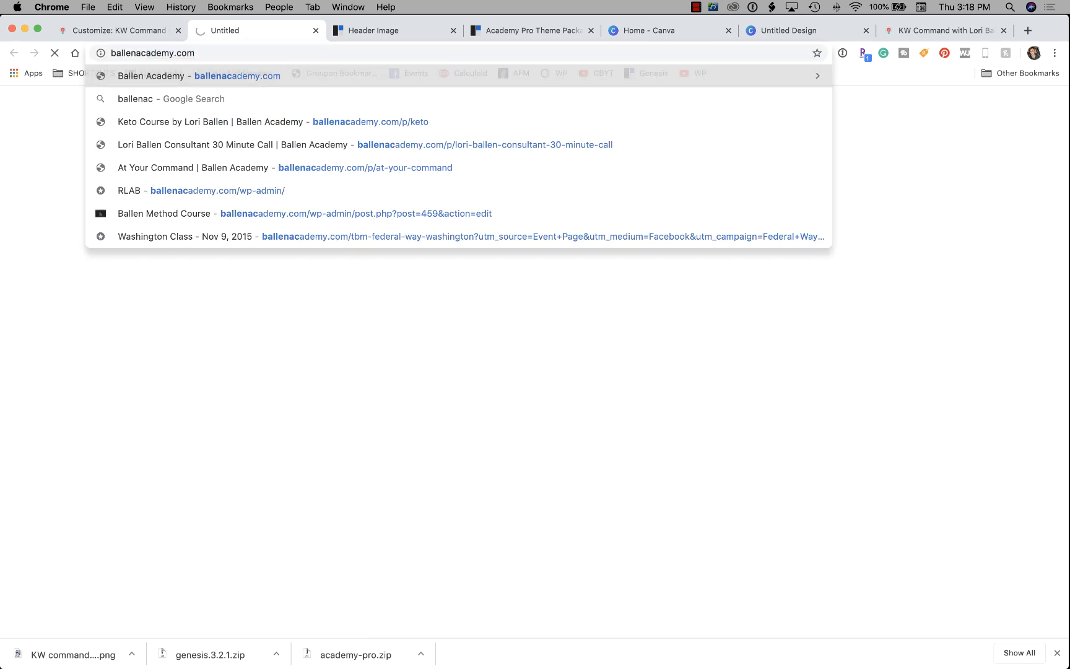
pyautogui.press('Return')
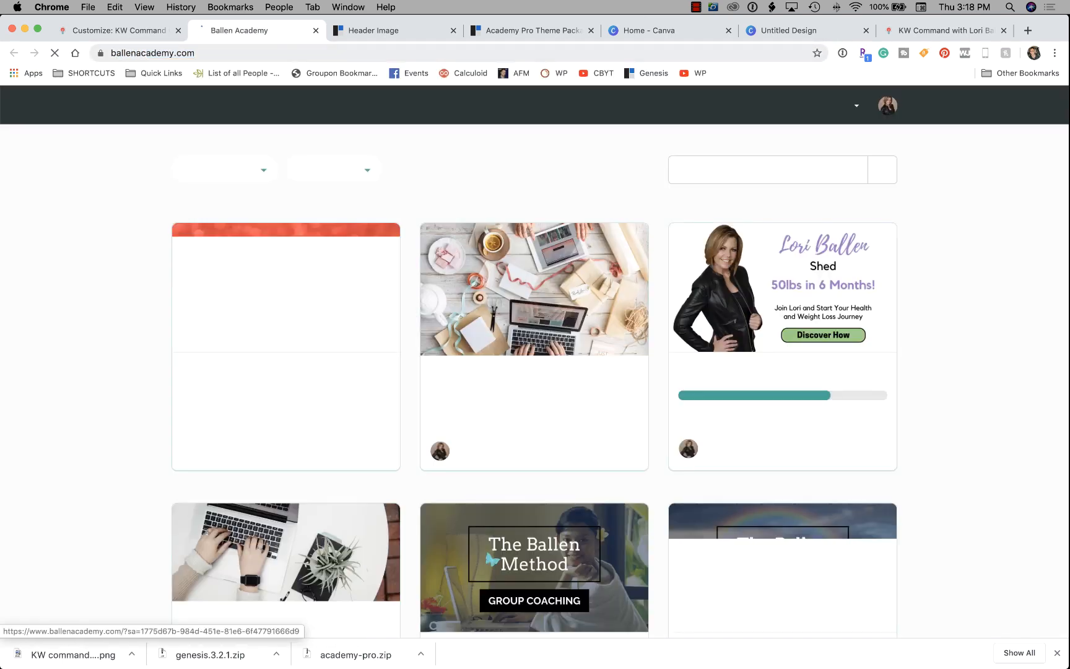
# Open the At Your Command Group Coaching page and take its web address back to the Customizer.
pyautogui.scroll(-1, 286, 297)
pyautogui.click(286, 279)
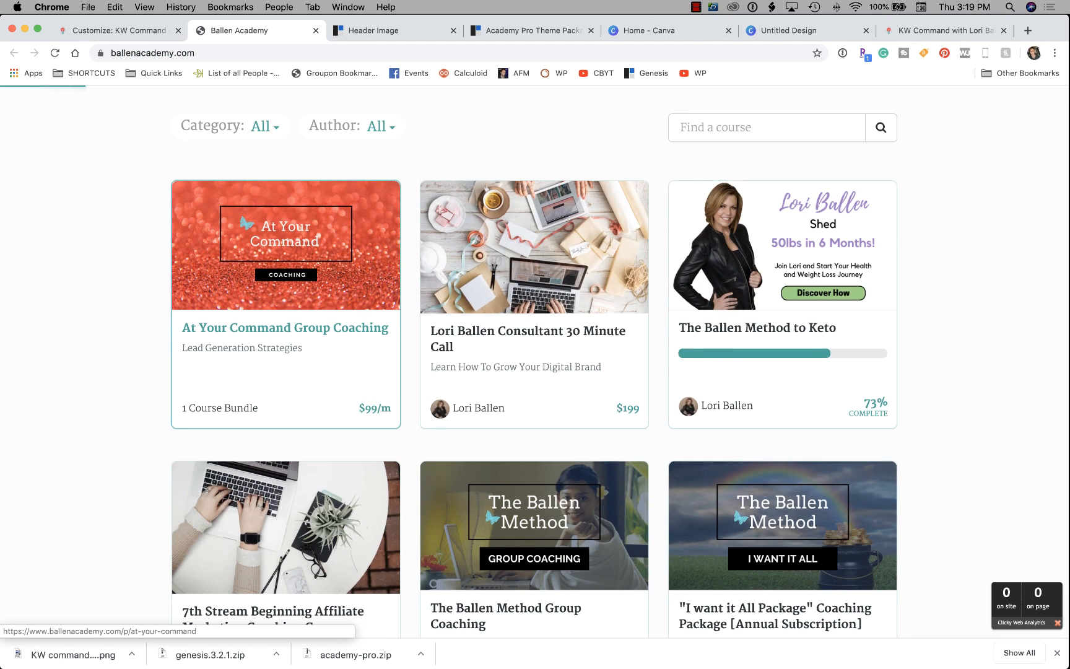
pyautogui.press('super+l')
pyautogui.press('super+c')
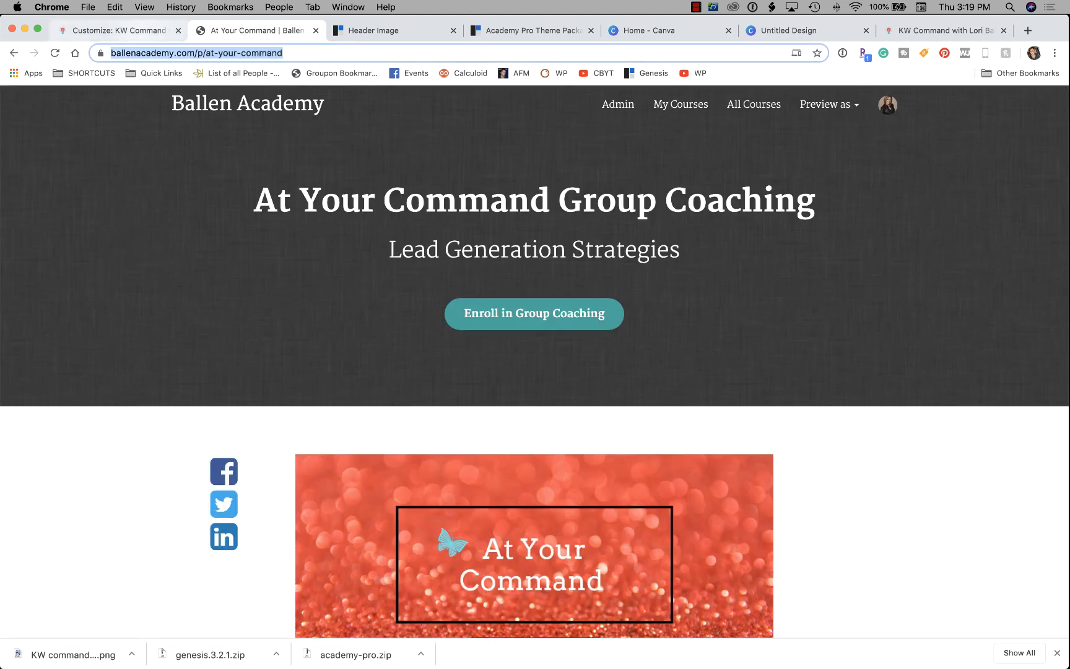
pyautogui.click(127, 30)
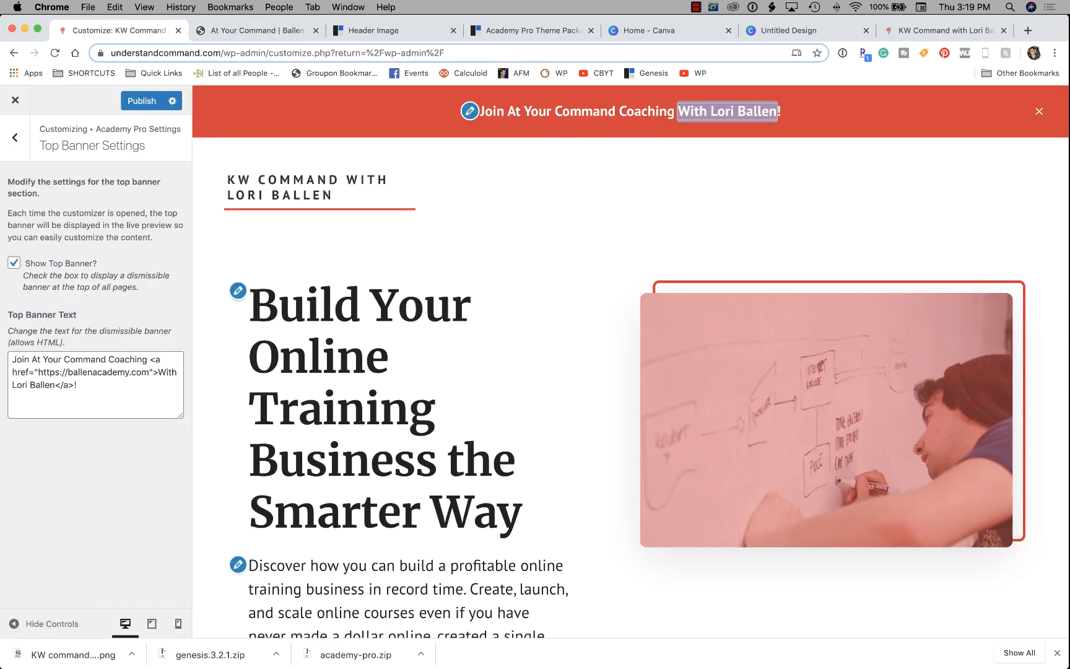
pyautogui.moveTo(150, 371); pyautogui.dragTo(38, 372)
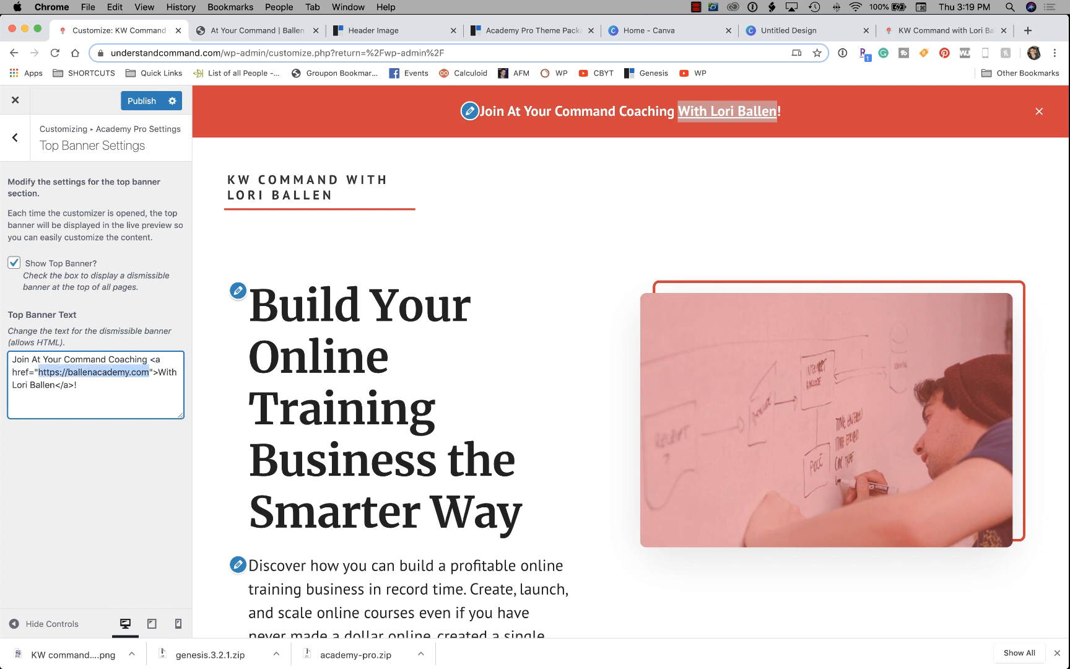
pyautogui.press('super+v')
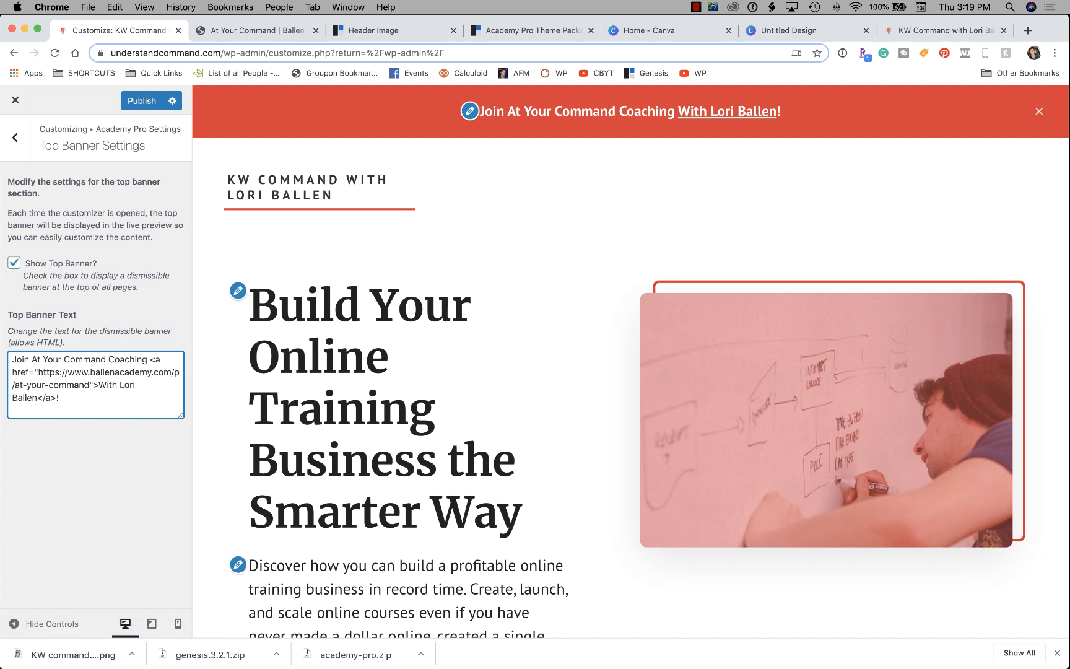
pyautogui.click(15, 138)
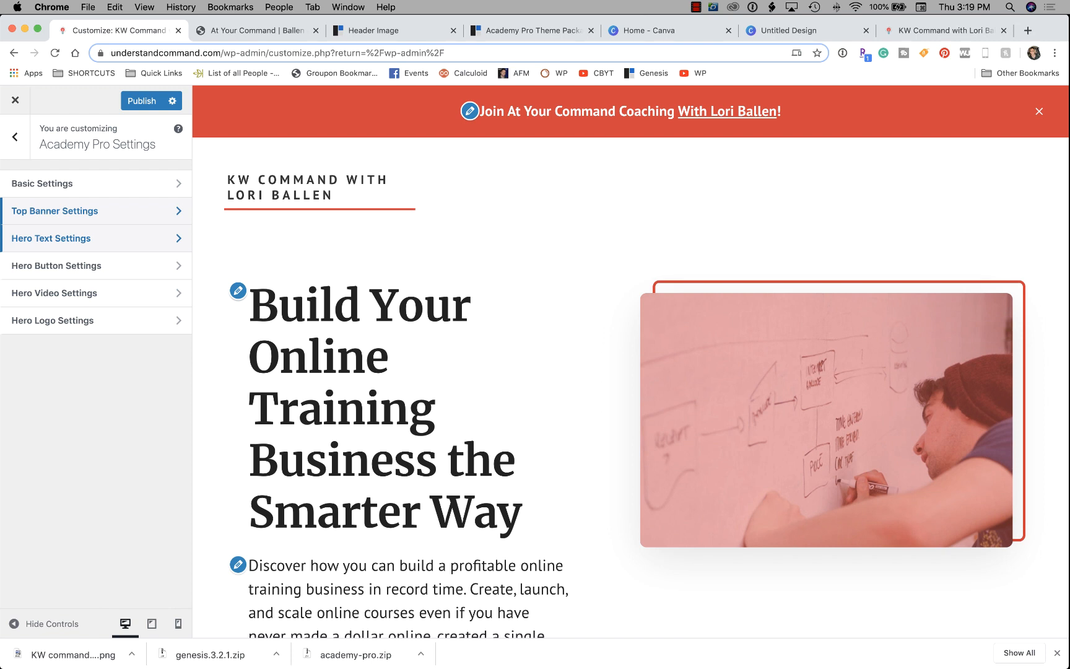
# In Hero Text Settings, replace the title ending after 'Build Your' with 'KW Command Center The Smart Way'.
pyautogui.click(93, 238)
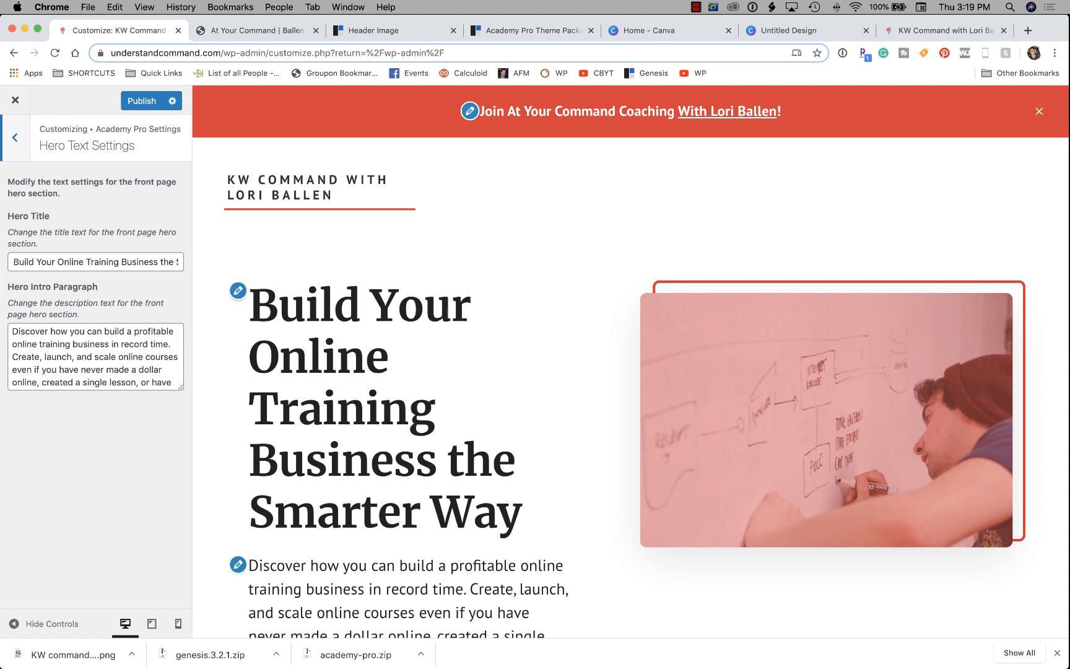
pyautogui.click(60, 262)
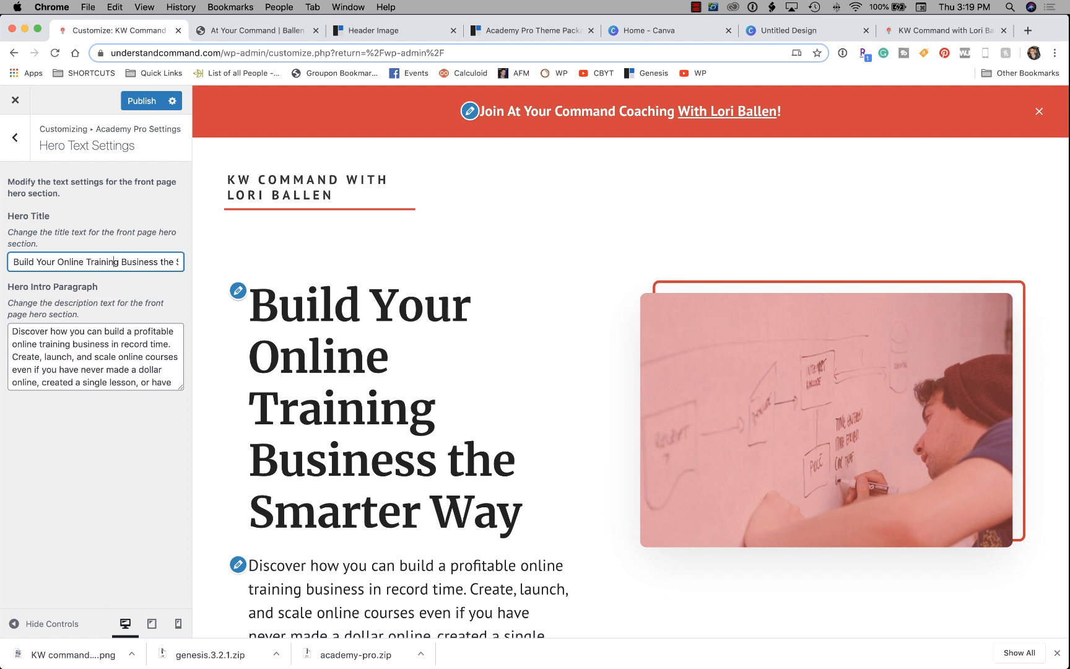
pyautogui.moveTo(83, 262); pyautogui.dragTo(188, 265)
pyautogui.press('BackSpace')
pyautogui.press('BackSpace')
pyautogui.press('BackSpace')
pyautogui.press('BackSpace')
pyautogui.press('BackSpace')
pyautogui.press('BackSpace')
pyautogui.press('BackSpace')
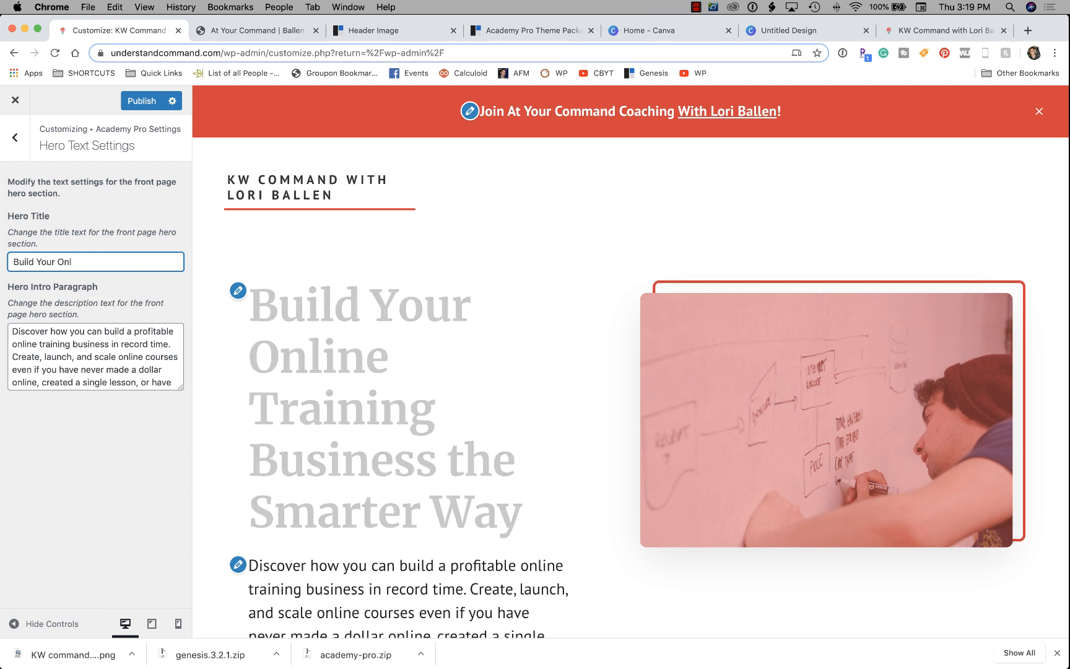
pyautogui.write('KW C')
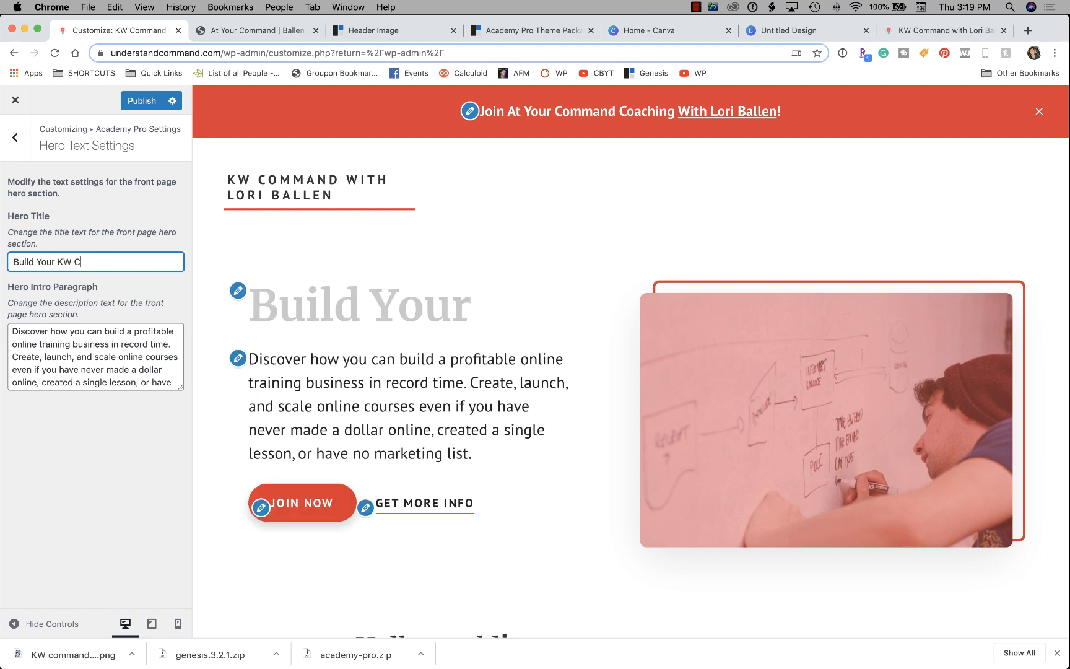
pyautogui.write('ommand C')
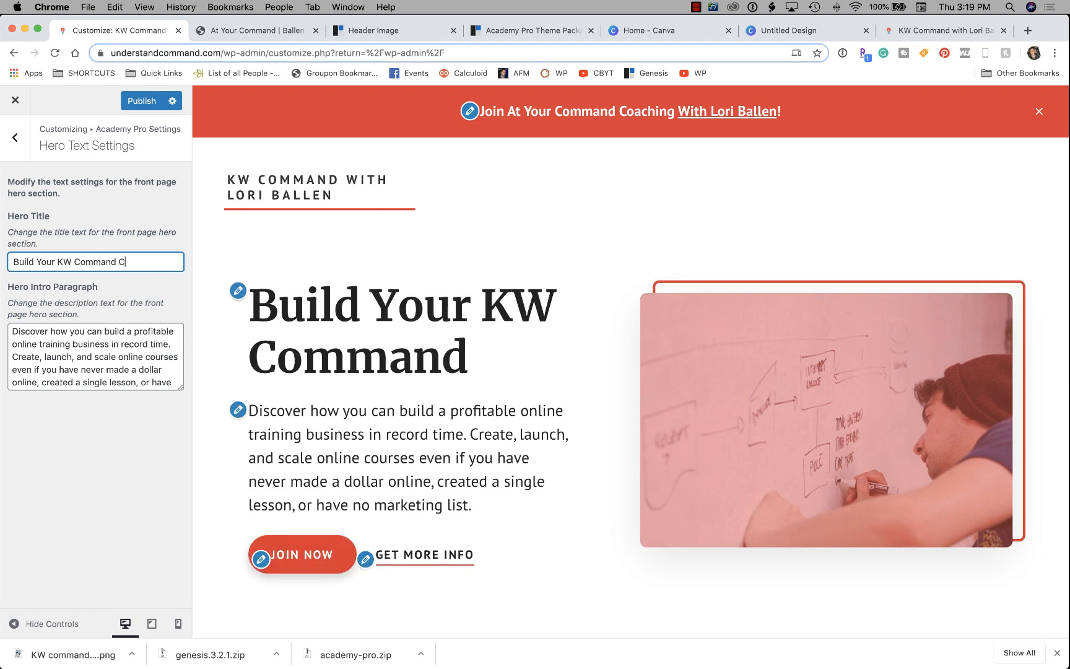
pyautogui.write('enter The ')
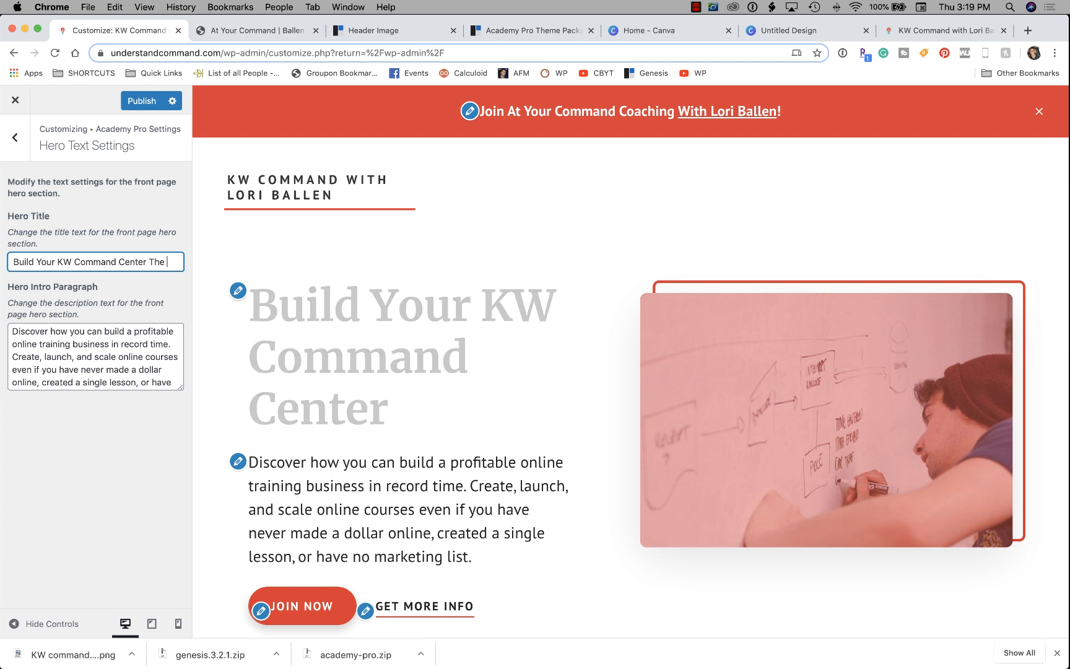
pyautogui.write('Smart Way')
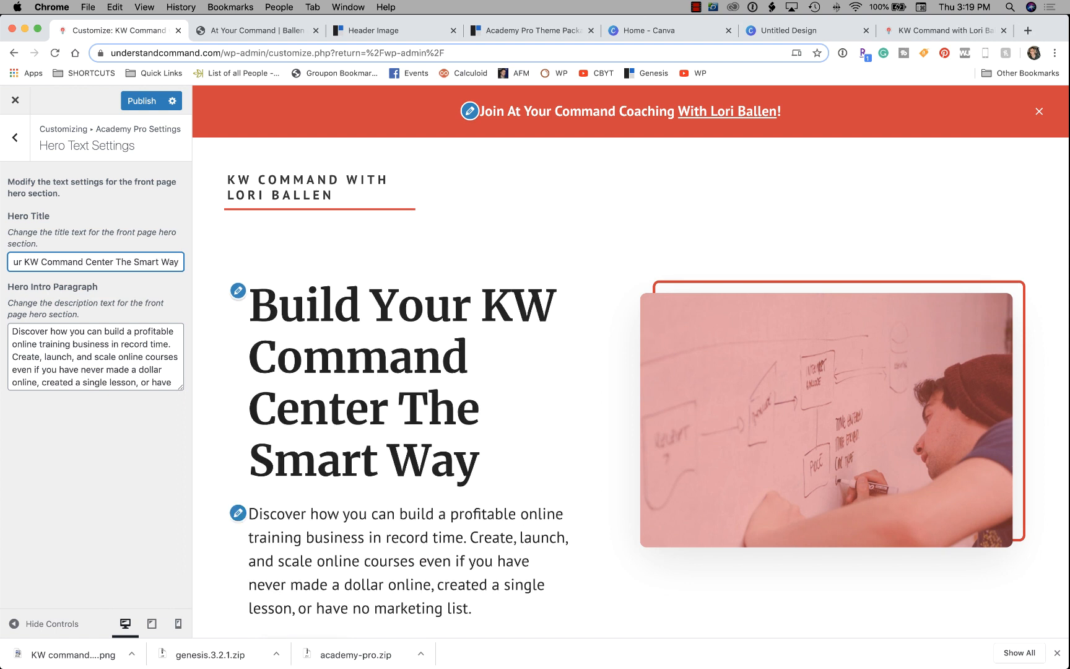
pyautogui.click(69, 344)
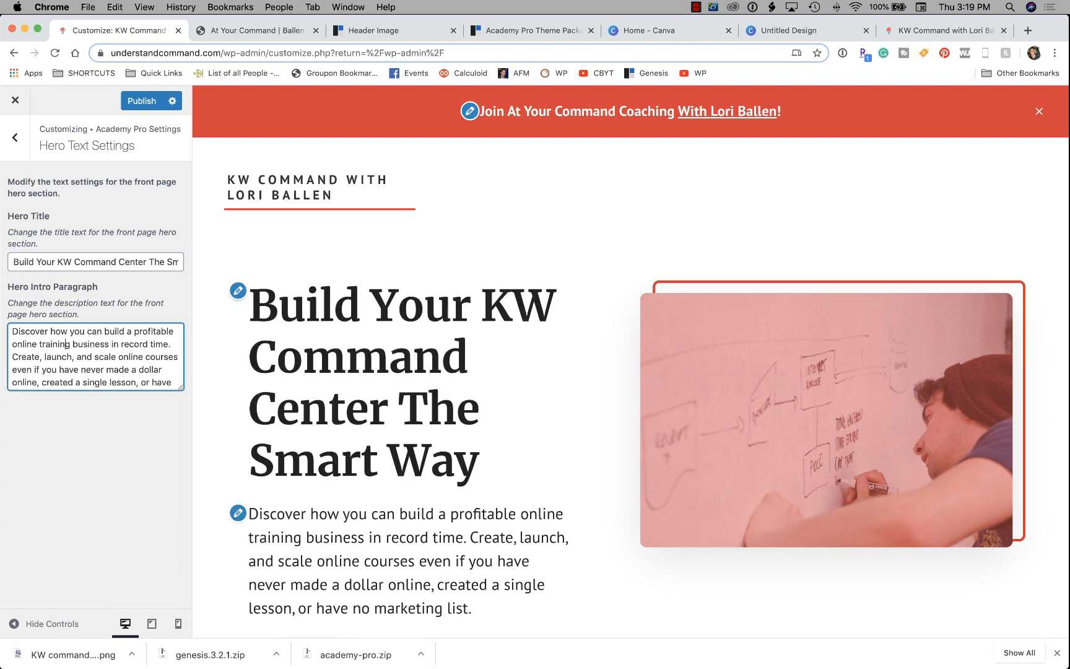
# Replace the intro with 'Learn how to use KW command, use your agent website, database, Facebook ads, campaigns and more at a high level.'.
pyautogui.press('super+a')
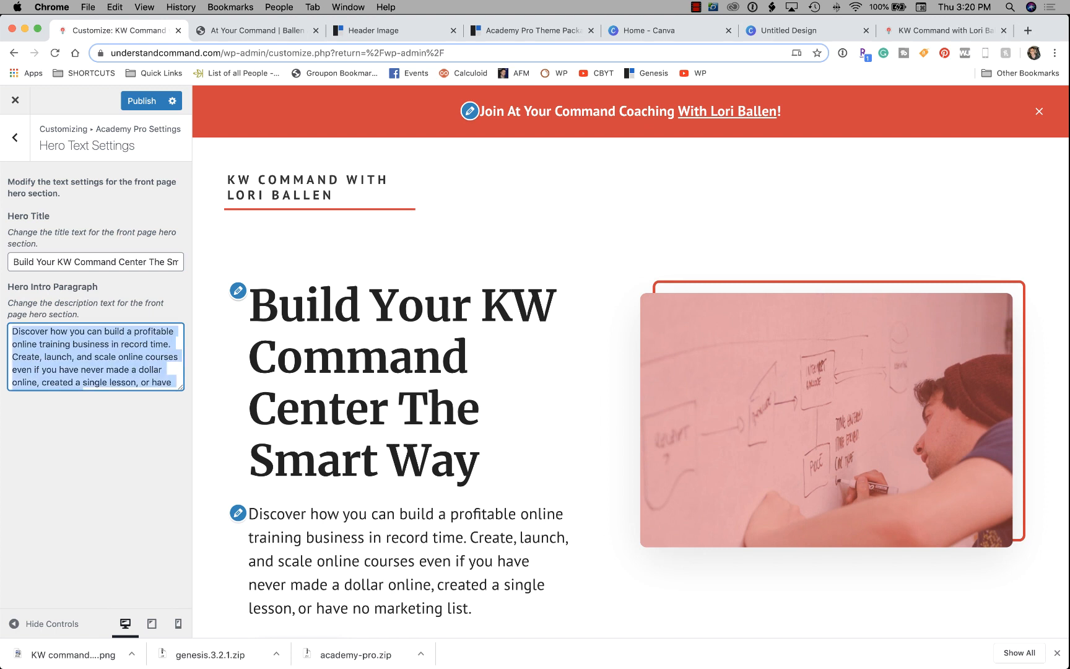
pyautogui.write('Learn how to ')
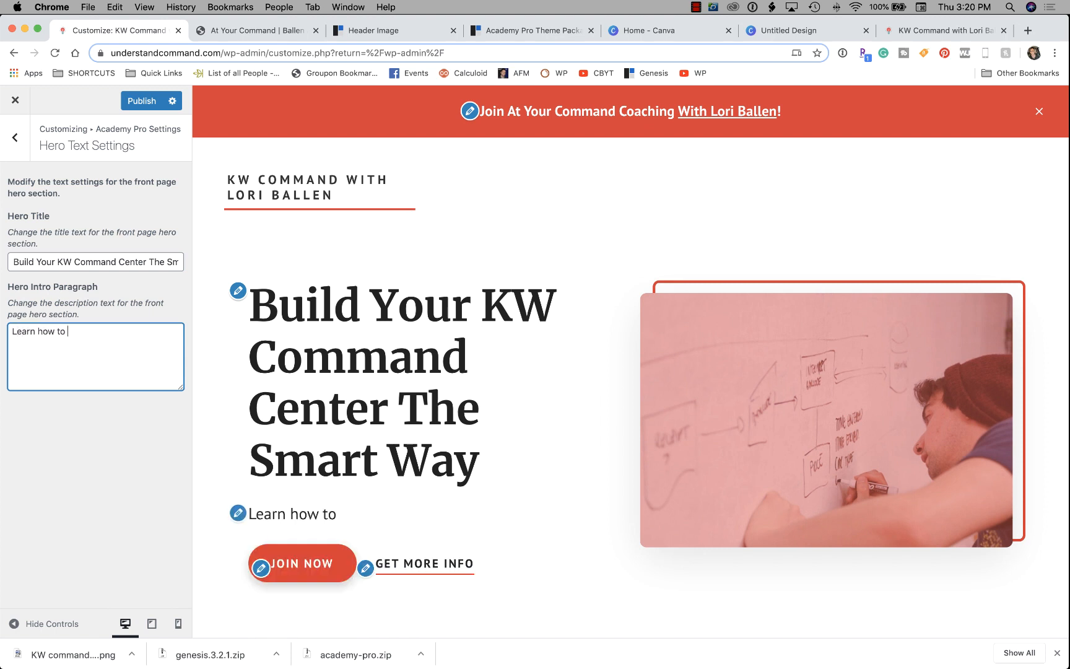
pyautogui.write('use KW')
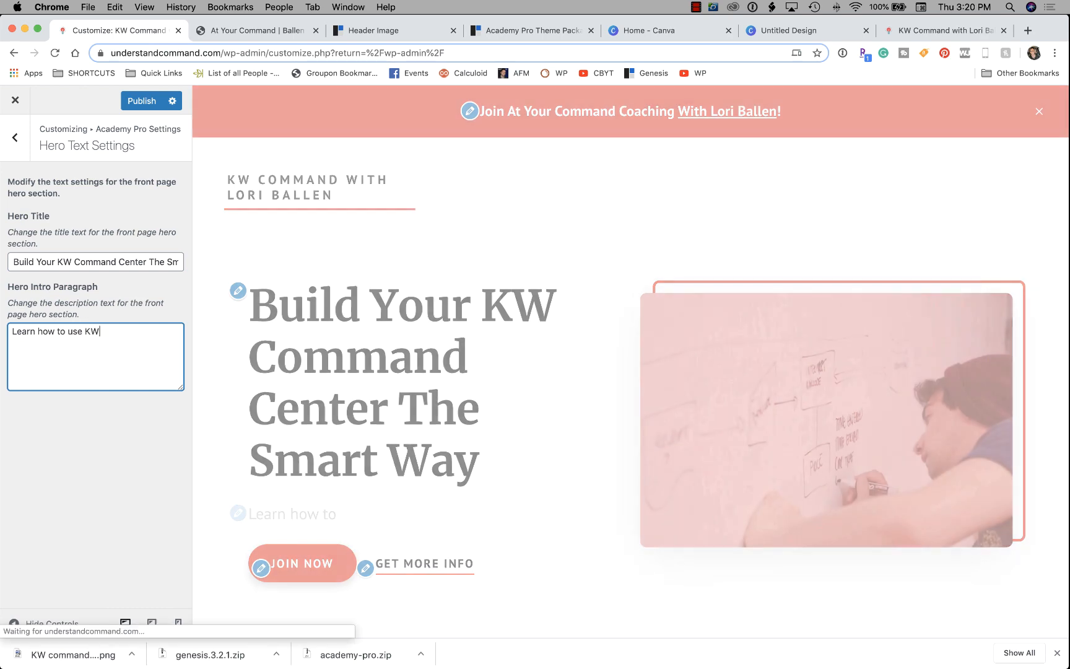
pyautogui.write(' command')
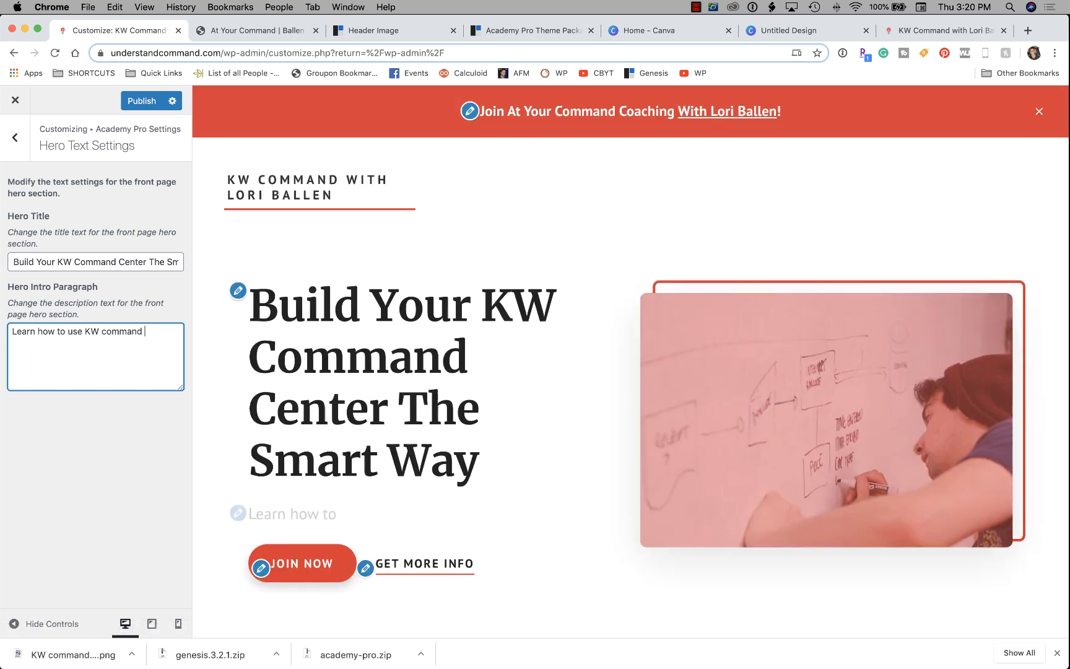
pyautogui.press('BackSpace')
pyautogui.write(', gen')
pyautogui.press('BackSpace')
pyautogui.press('BackSpace')
pyautogui.press('BackSpace')
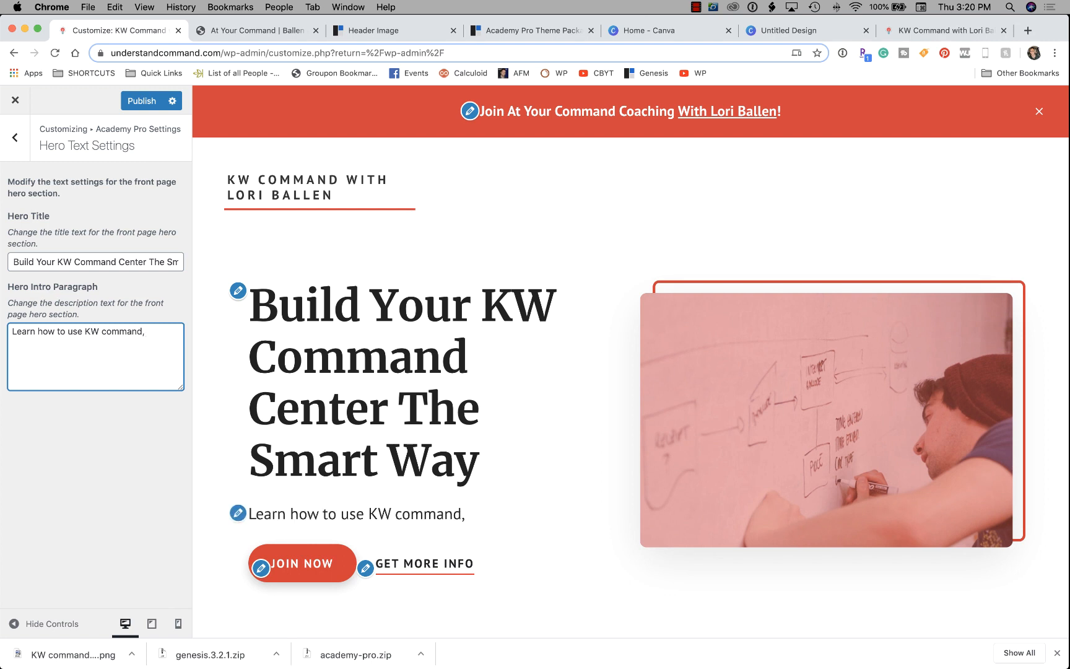
pyautogui.write('use your agent')
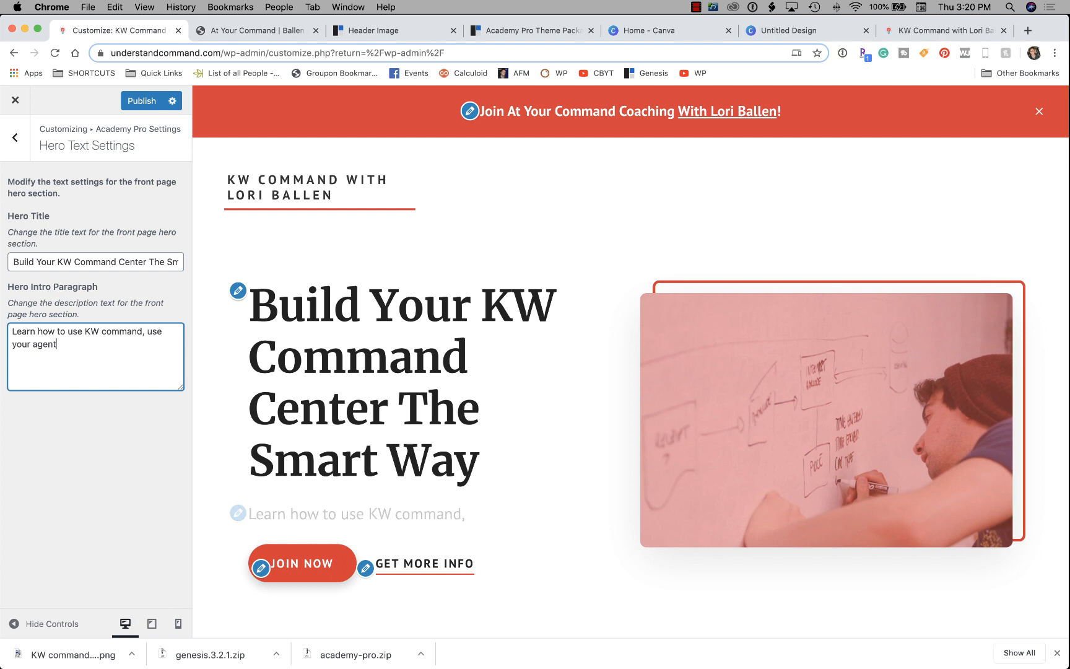
pyautogui.write(' website, d')
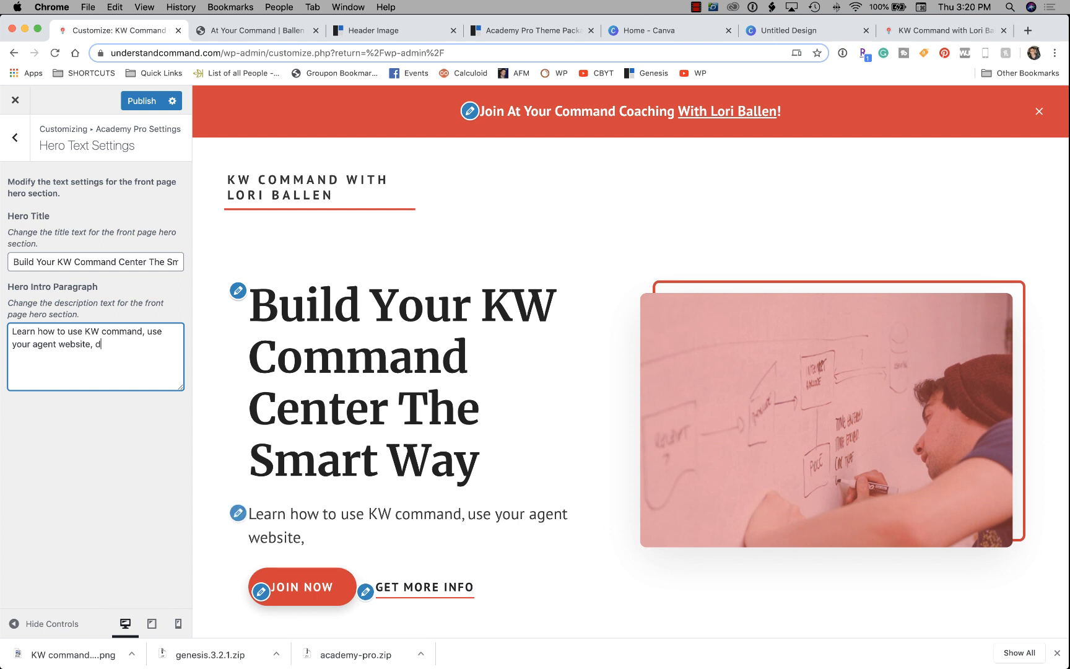
pyautogui.write('atabase,')
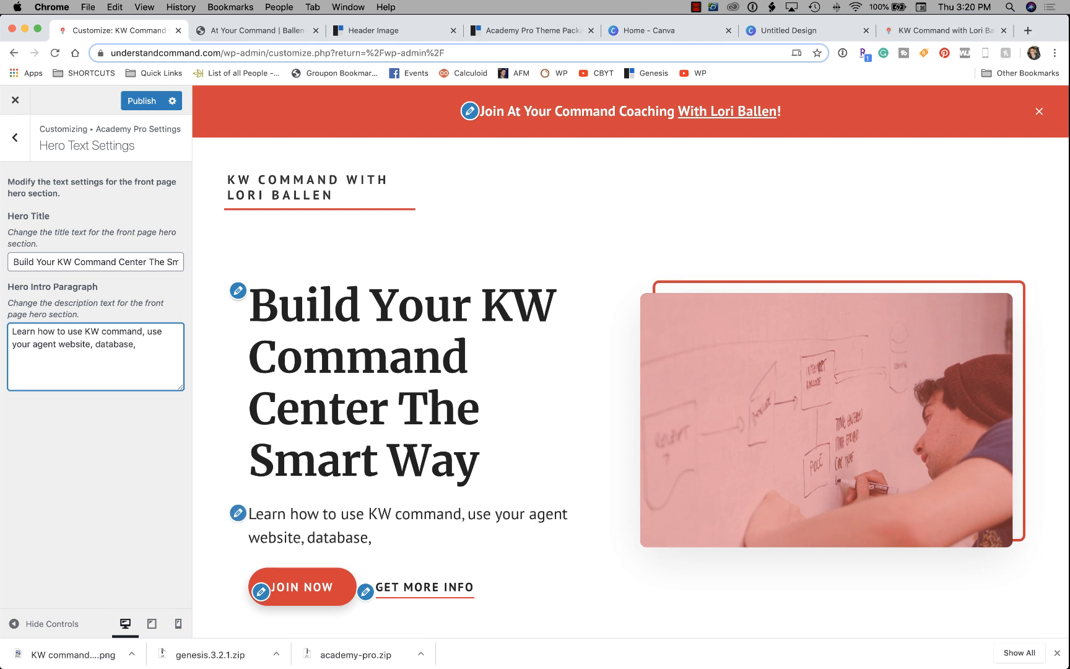
pyautogui.write(' Facebook ads')
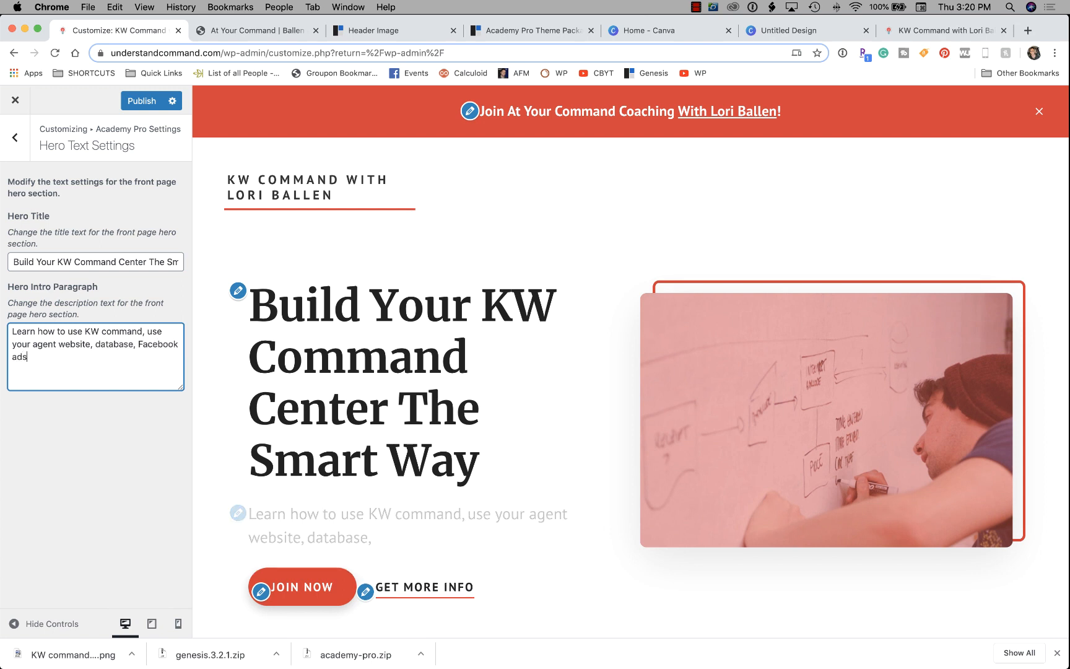
pyautogui.write(', campaigns and more at a high le')
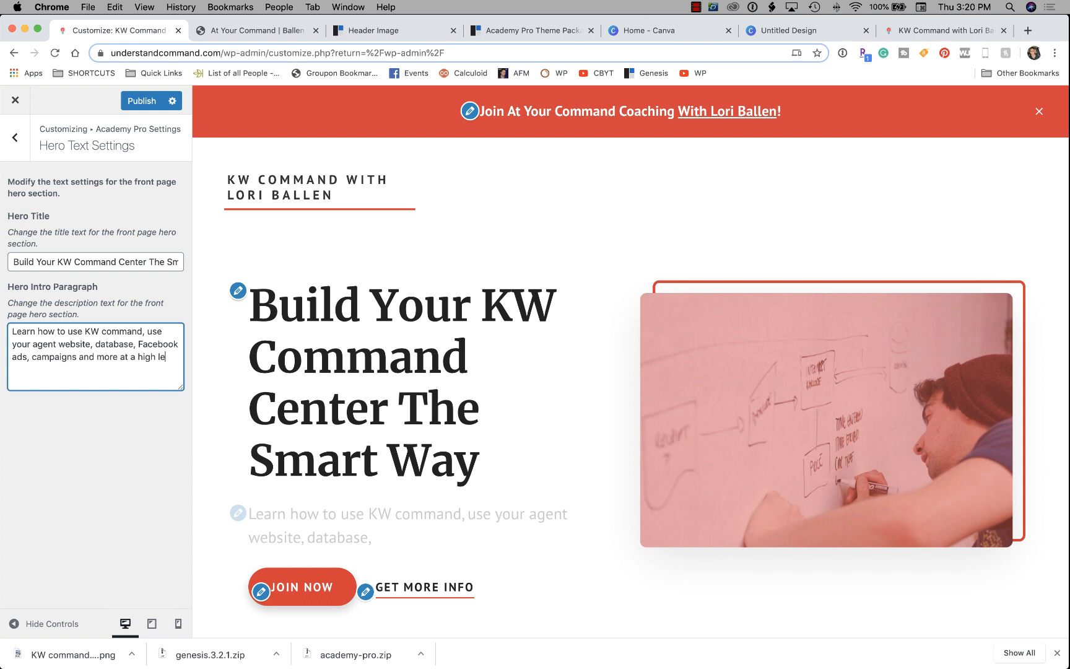
pyautogui.write('vel.')
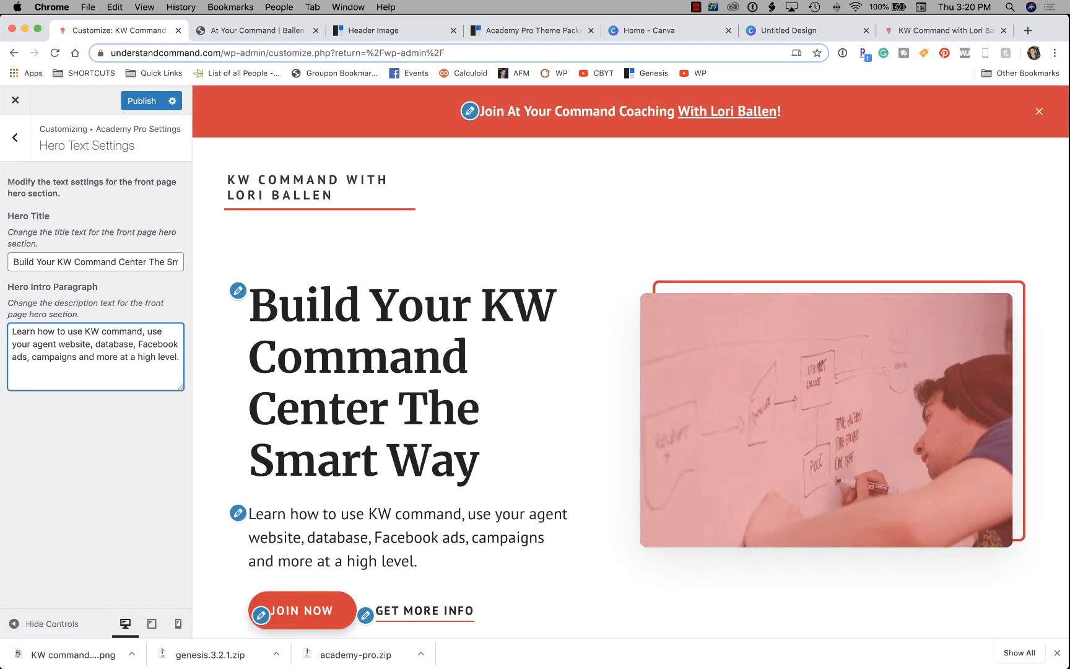
# Add 'with' plus the coach's name after 'KW command', end that sentence with a period, and capitalize 'Use'.
pyautogui.write('with Lori')
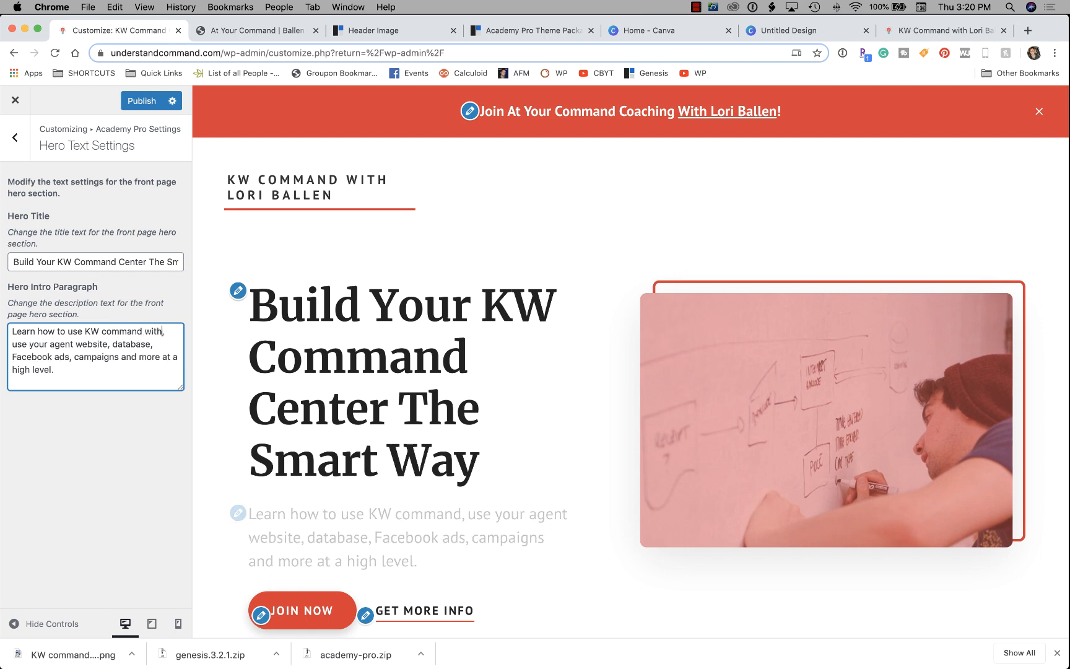
pyautogui.write(' Ballen')
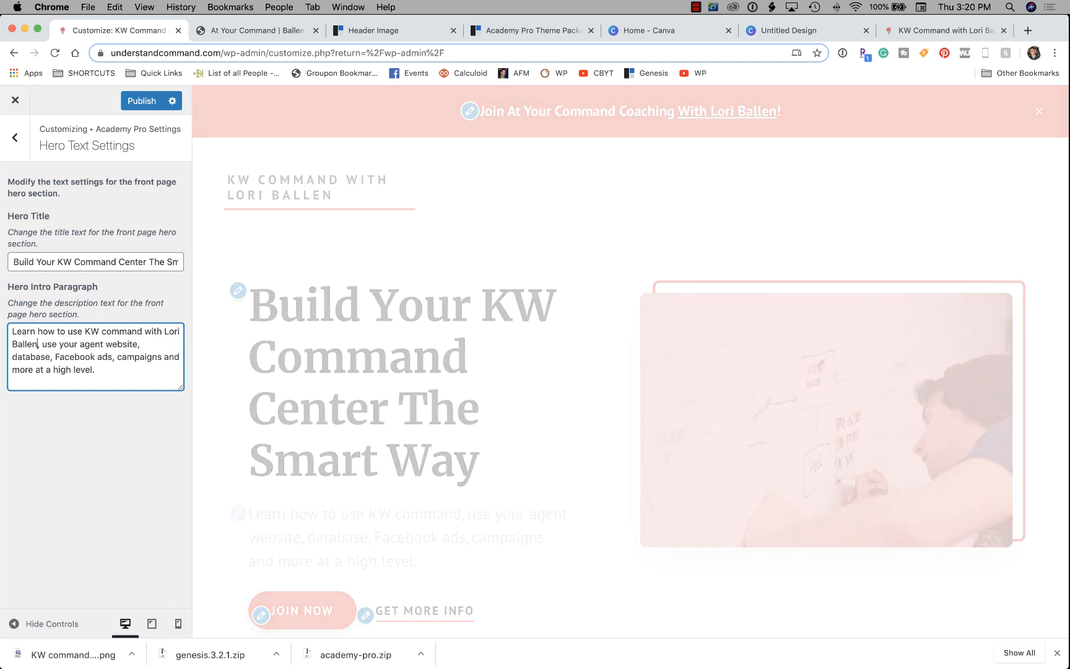
pyautogui.press('Delete')
pyautogui.write('.')
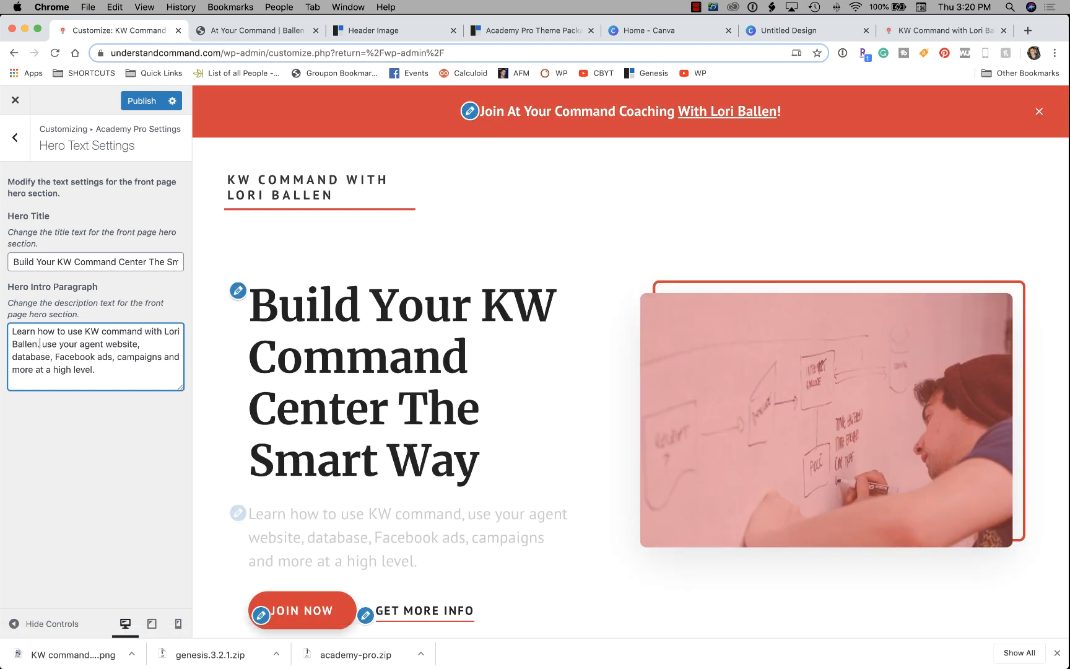
pyautogui.press('Right')
pyautogui.press('Delete')
pyautogui.write('U')
pyautogui.scroll(-2, 631, 371)
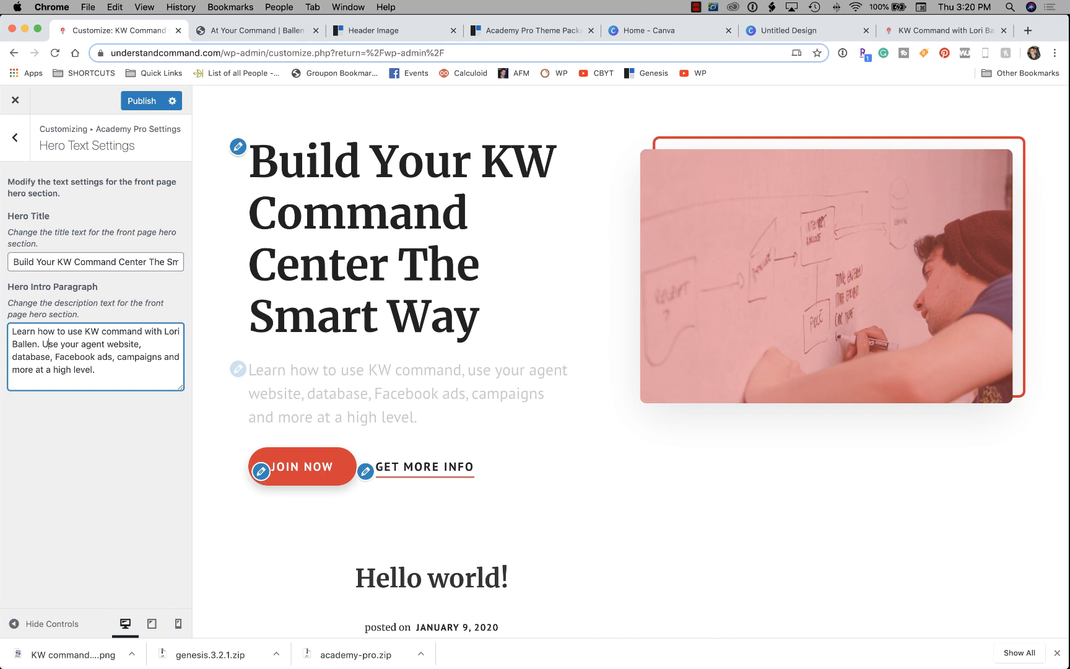
pyautogui.scroll(-1, 630, 359)
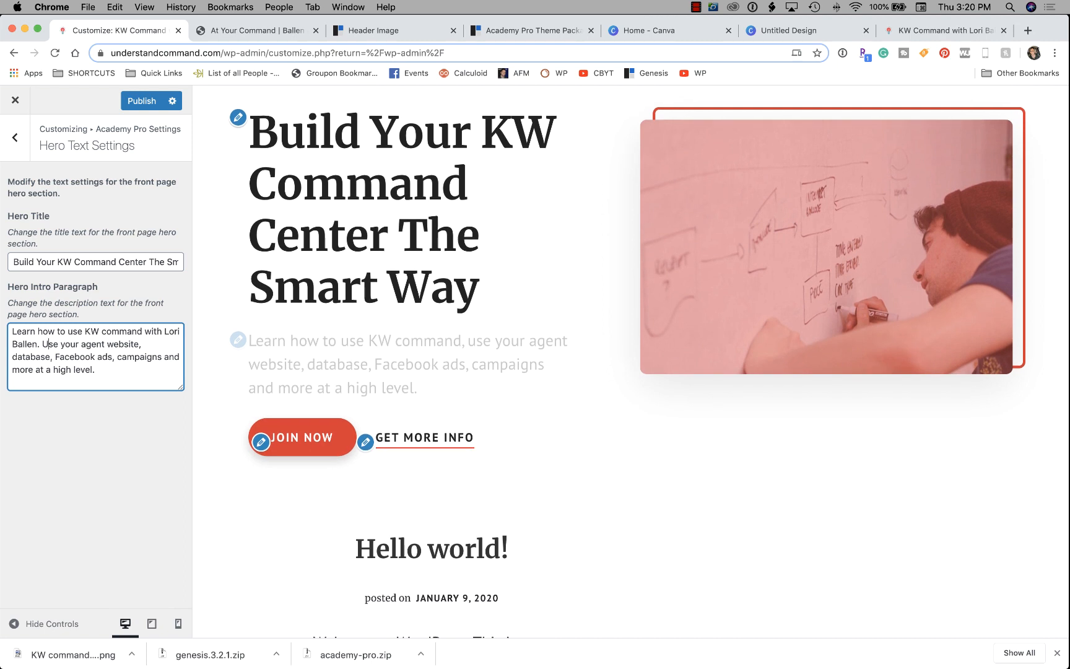
pyautogui.scroll(3, 630, 359)
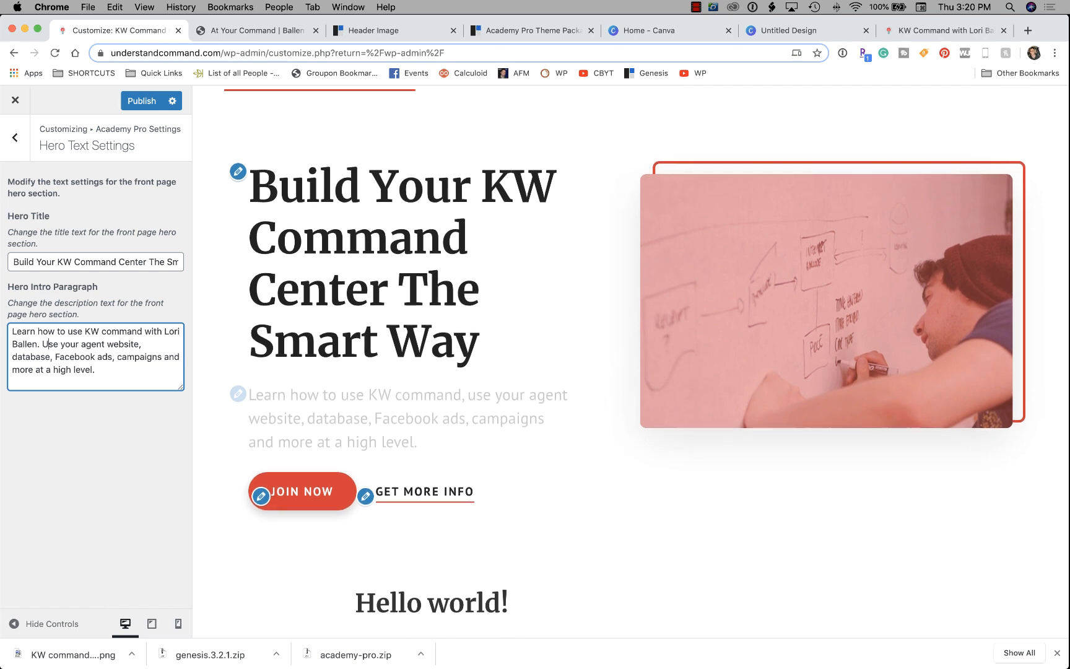
pyautogui.scroll(-4, 630, 359)
pyautogui.scroll(3, 631, 359)
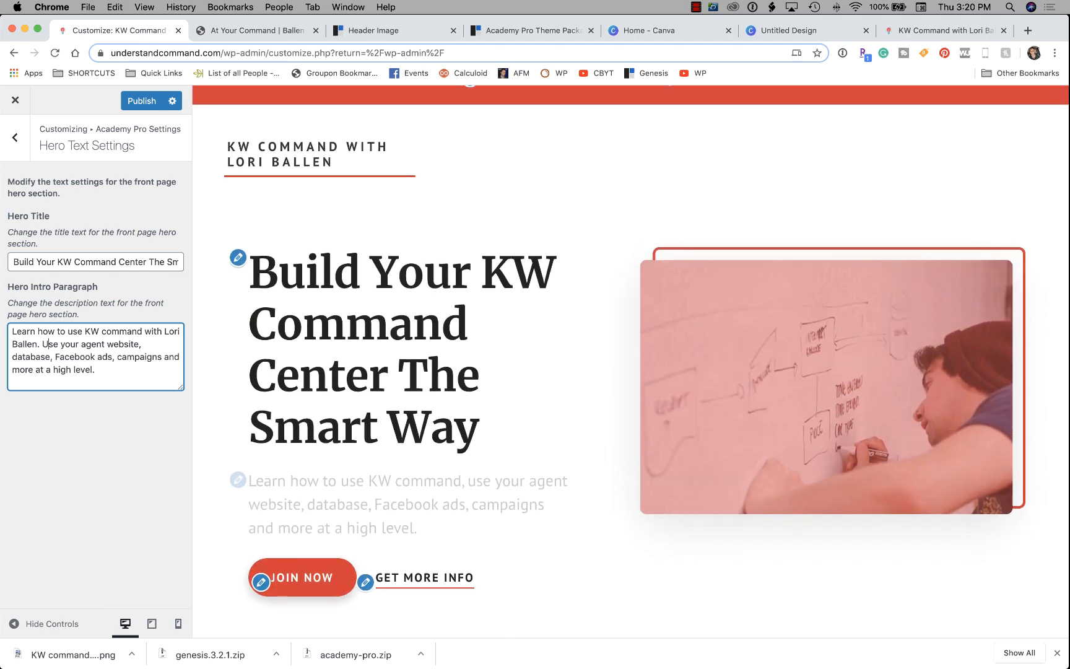
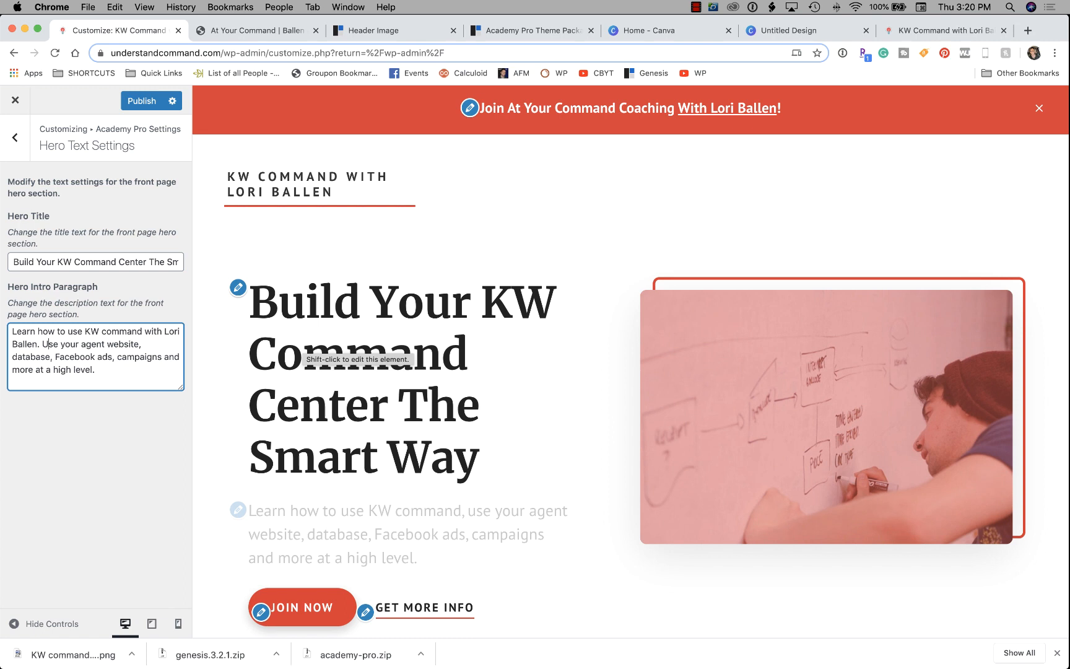
# Replace the hero title with 'Learn Faster and Better with At Your Command Coaching', then return to Academy Pro Settings.
pyautogui.scroll(-2, 359, 353)
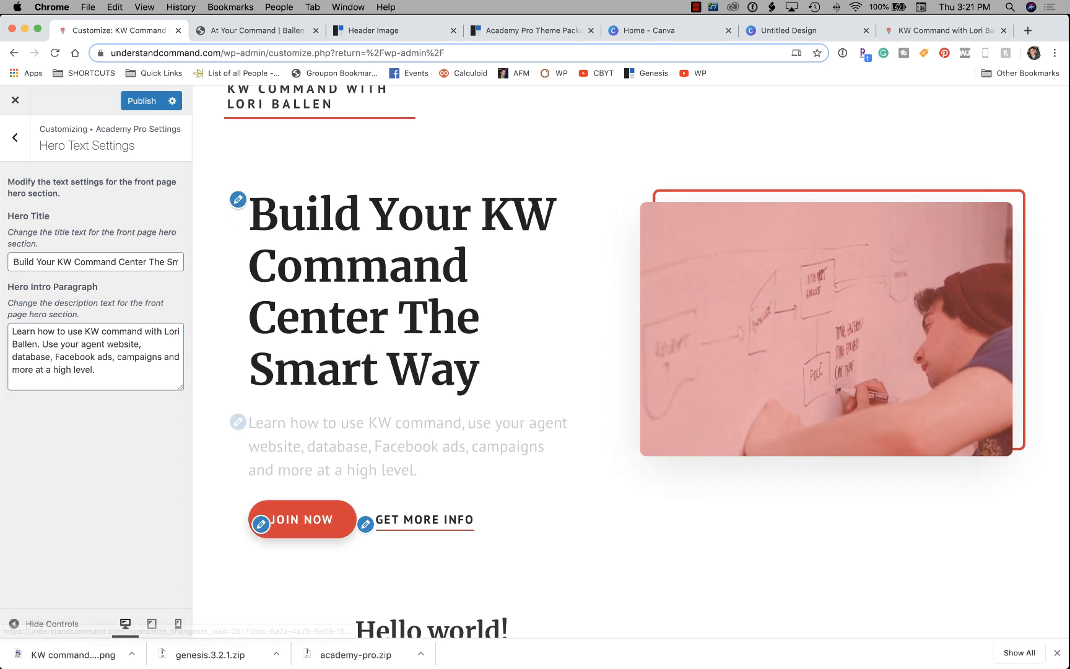
pyautogui.click(101, 262)
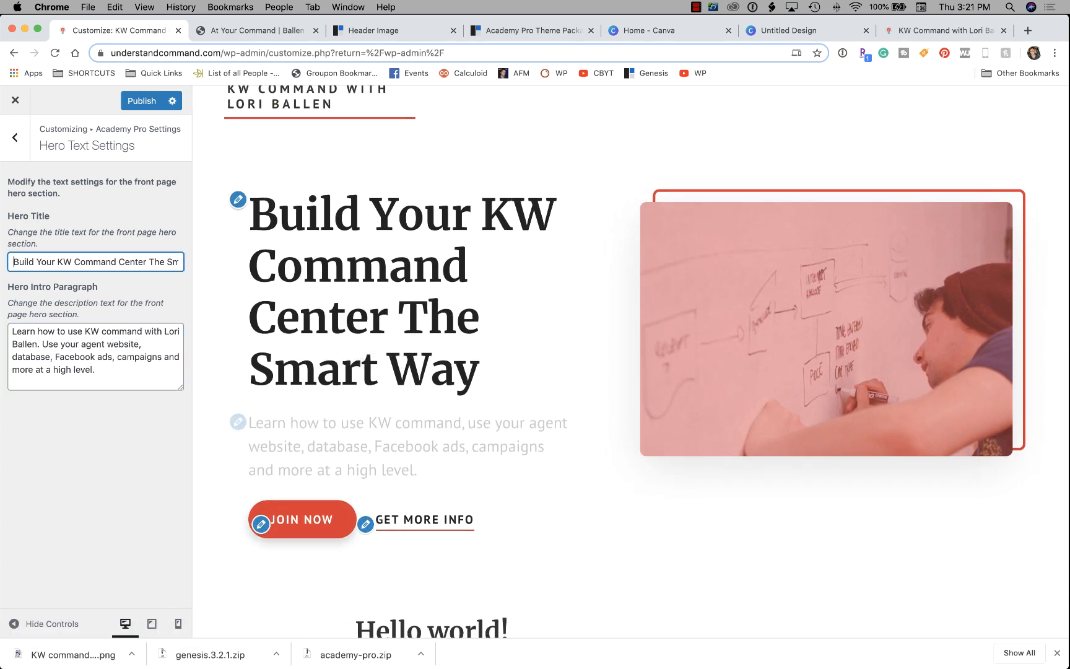
pyautogui.press('super+a')
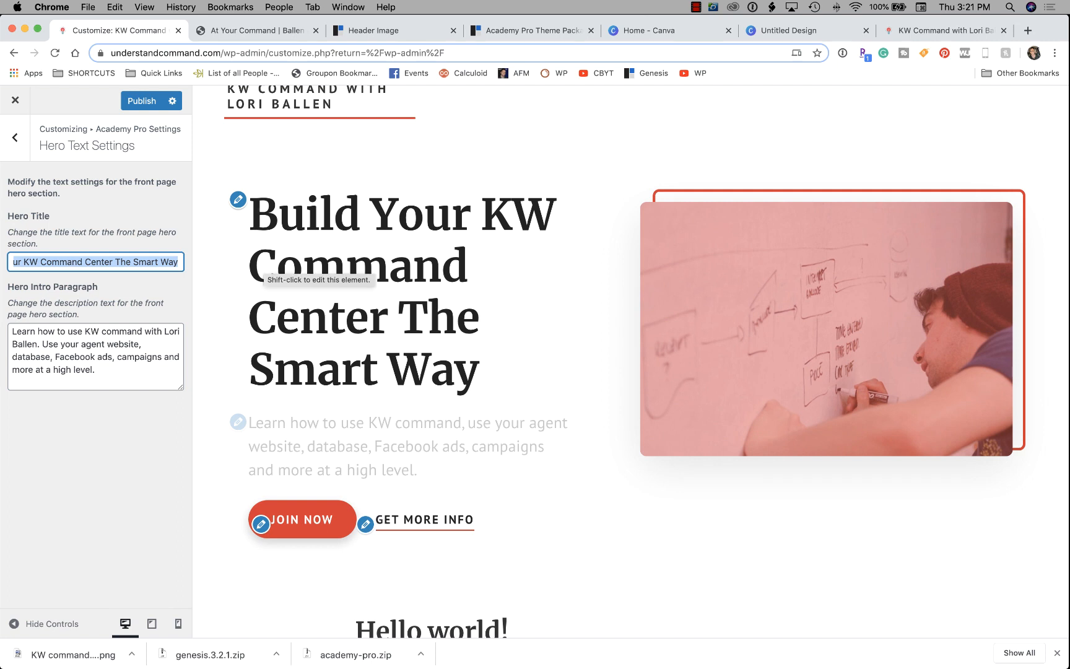
pyautogui.write('Learn Fa')
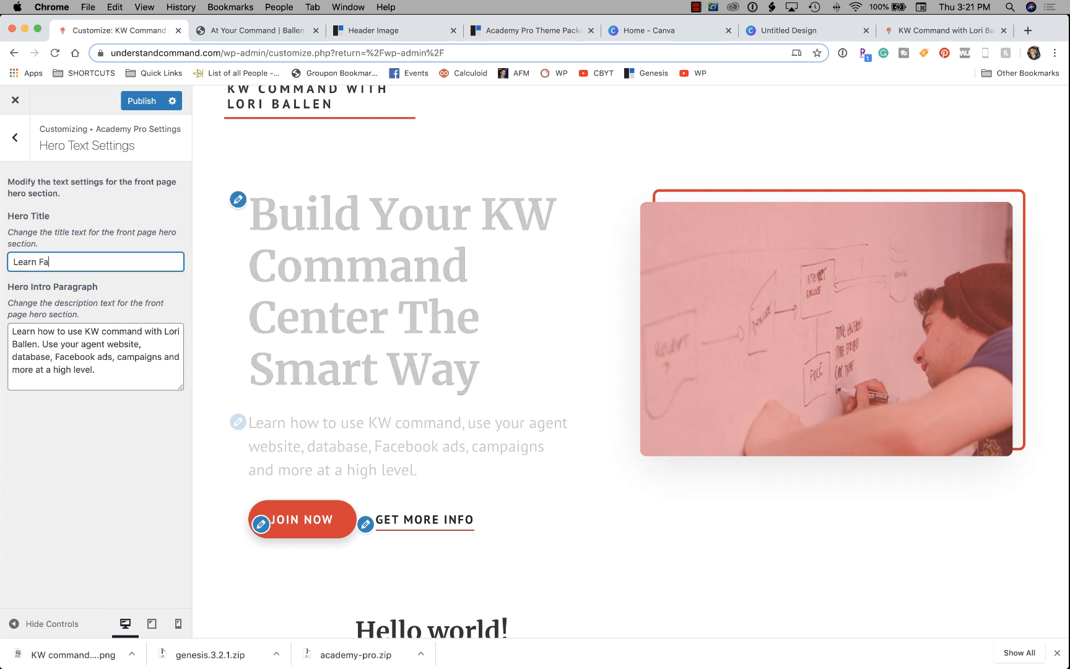
pyautogui.write('ster and Bet')
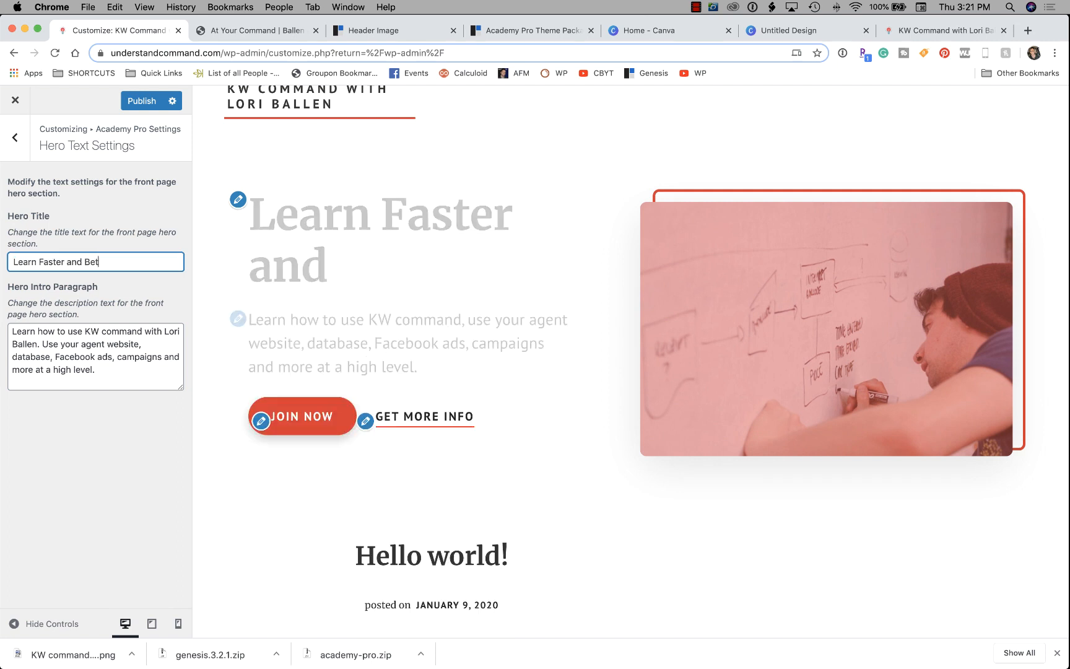
pyautogui.write('ter with At Your Command Coaching')
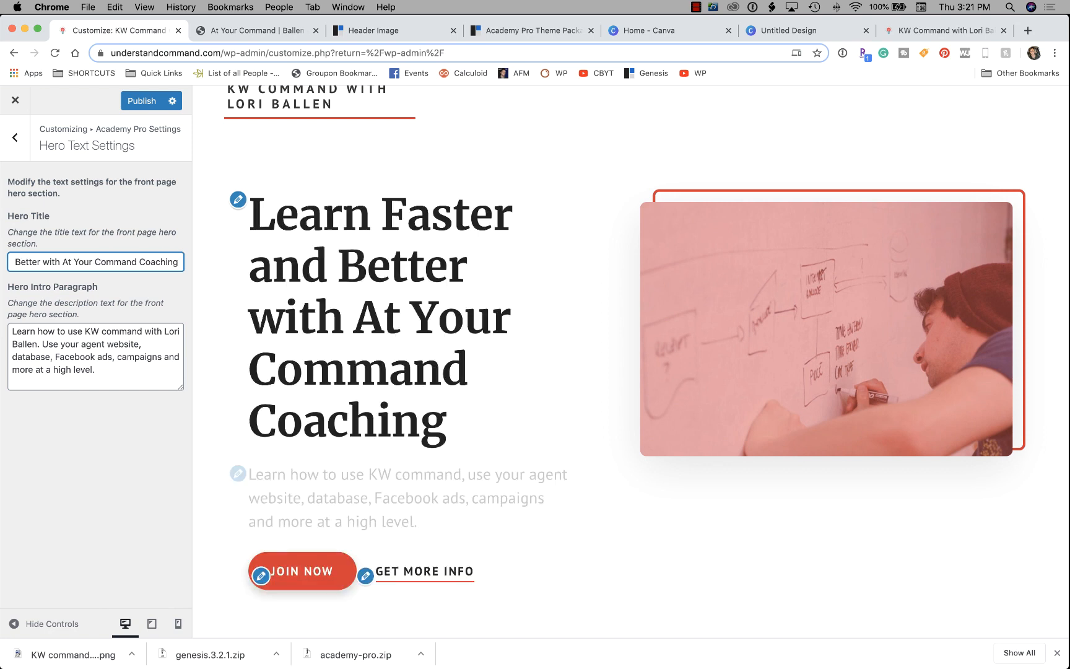
pyautogui.click(103, 344)
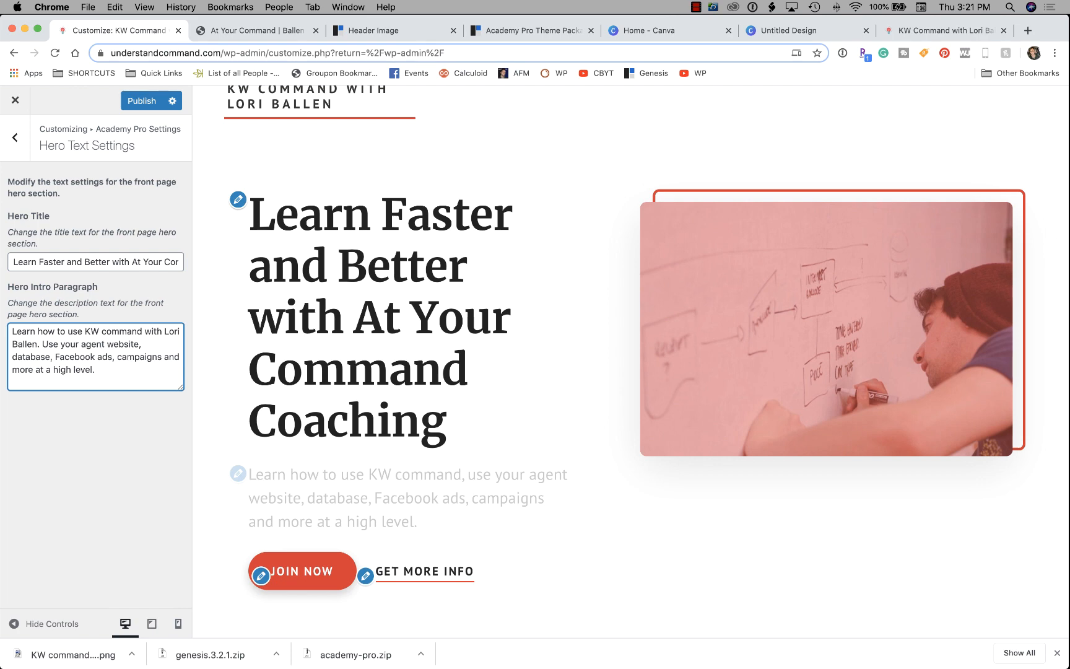
pyautogui.scroll(-2, 301, 435)
pyautogui.click(301, 435)
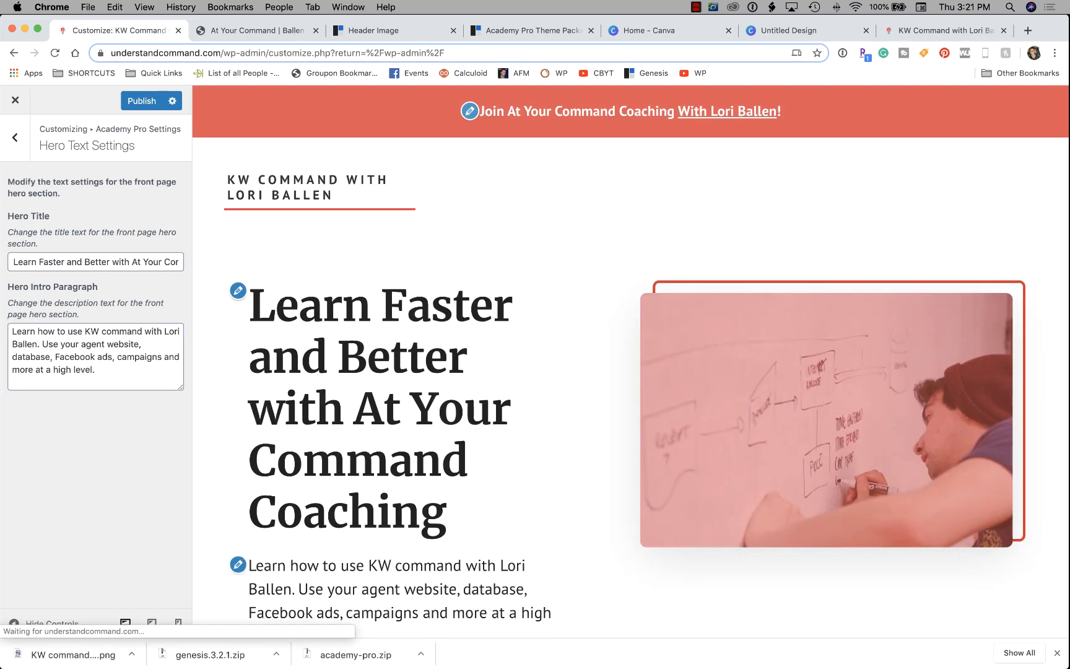
pyautogui.scroll(-5, 631, 362)
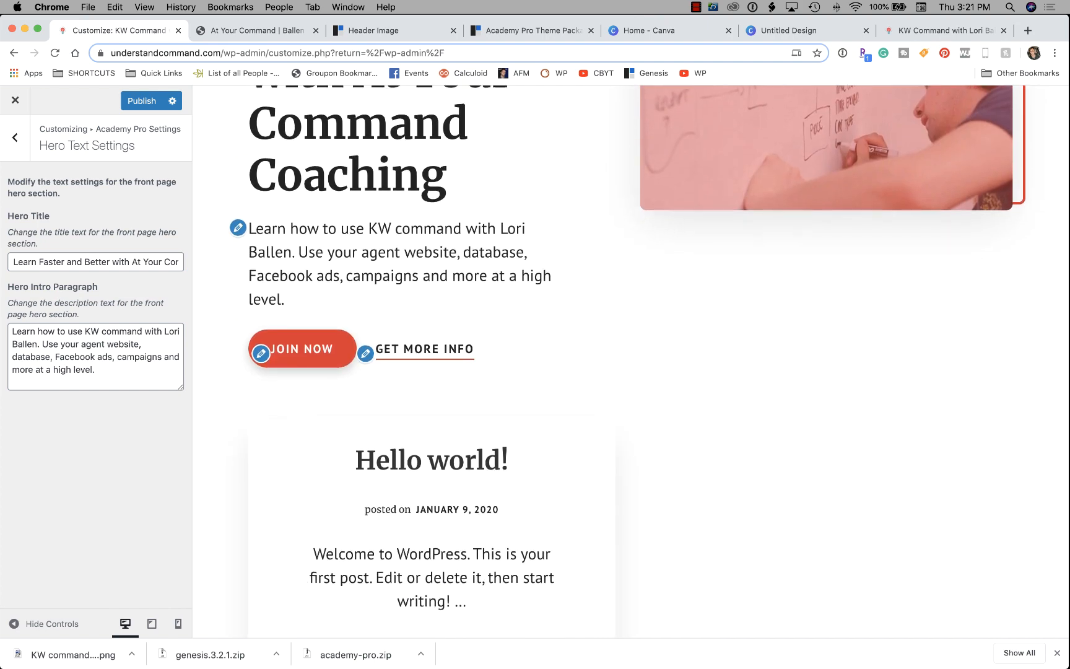
pyautogui.click(15, 137)
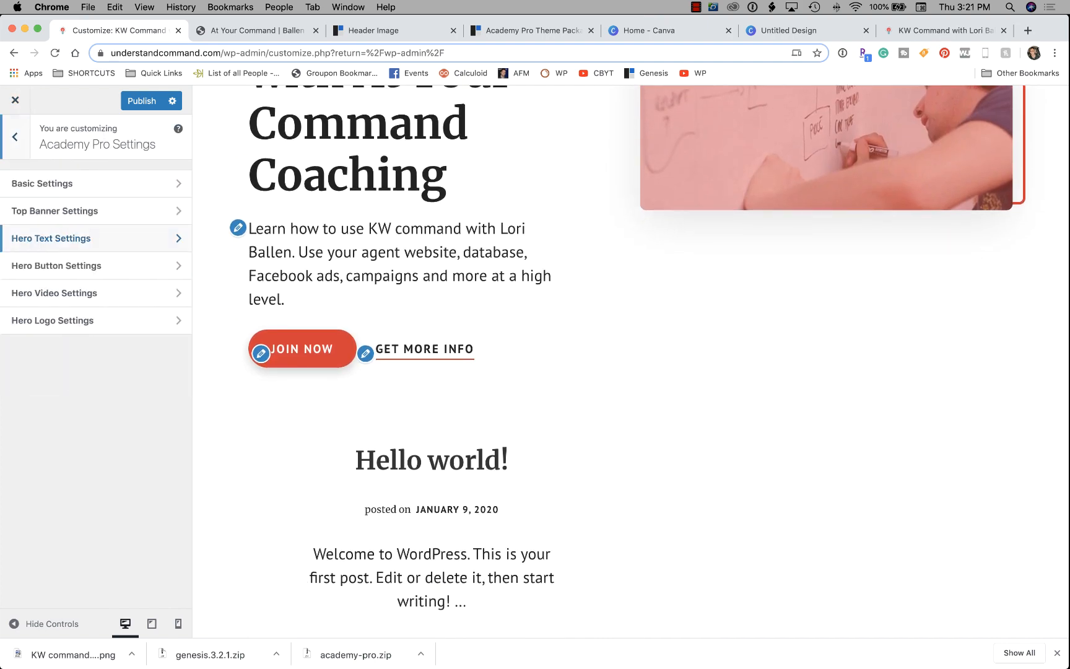
# In Hero Button Settings, paste the academy at-your-command address as the Join Now button URL.
pyautogui.click(56, 265)
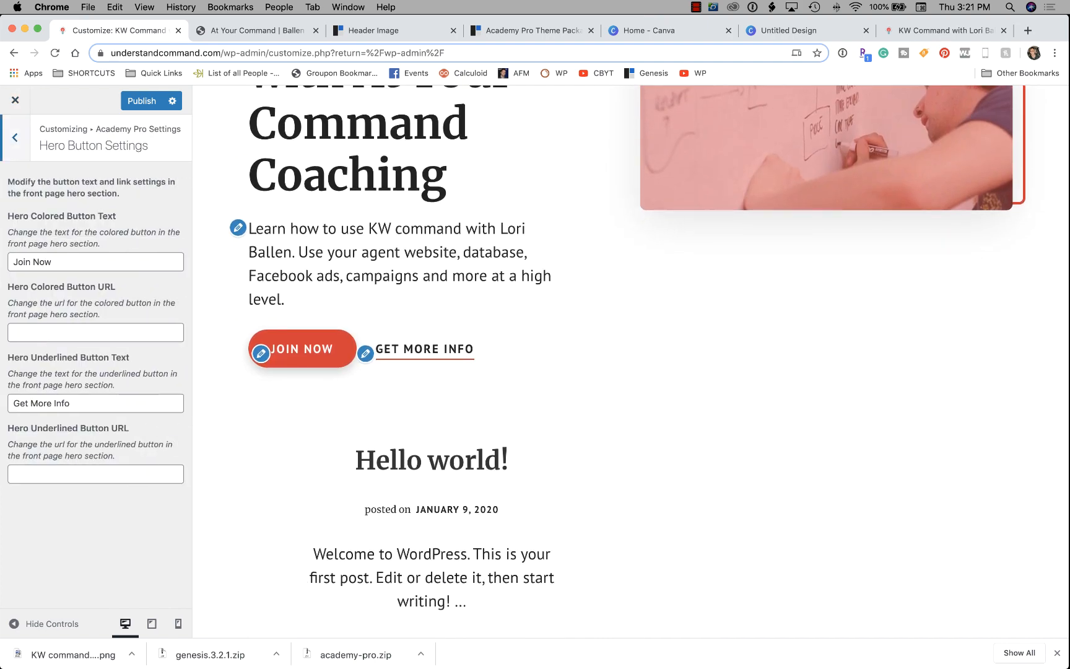
pyautogui.click(96, 333)
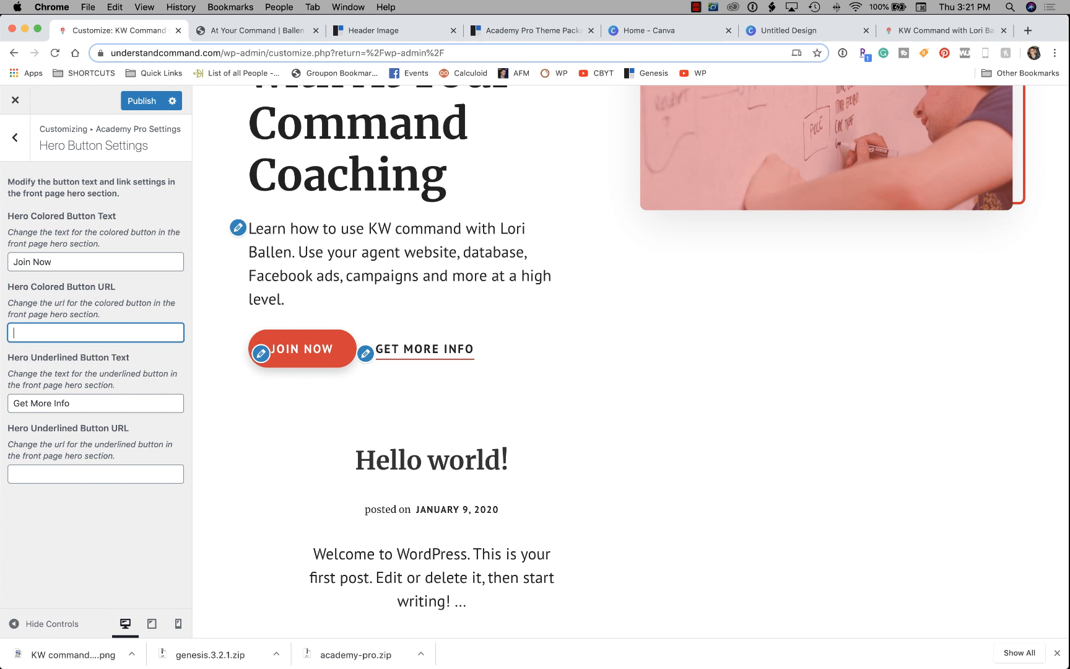
pyautogui.press('super+v')
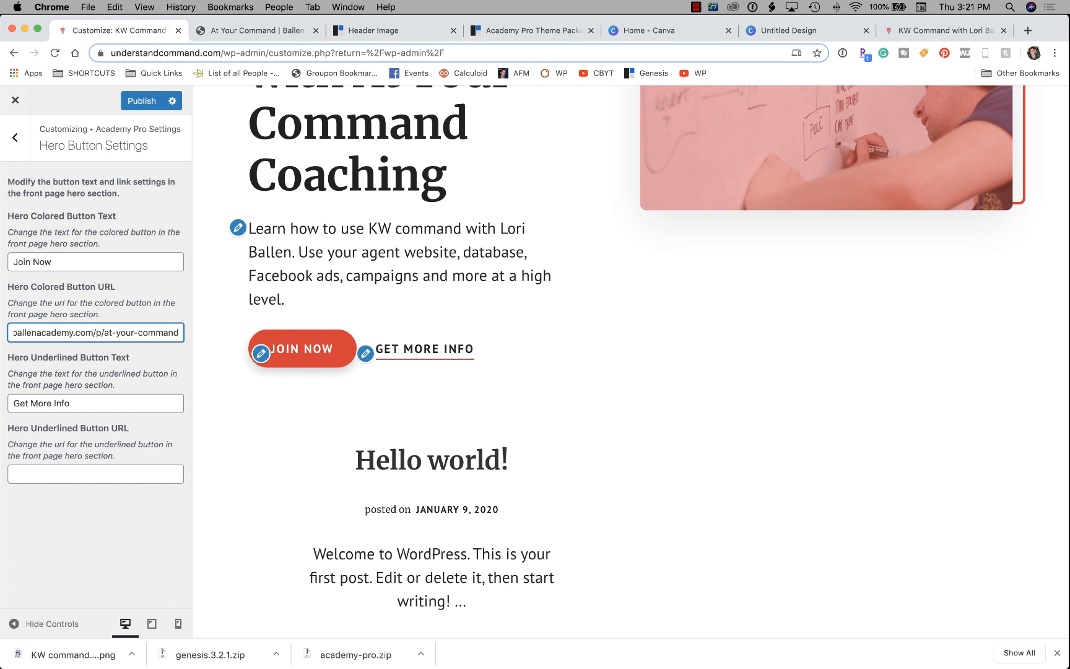
# Change the underlined button text from 'Get More Info' to 'Hire Help'.
pyautogui.click(84, 403)
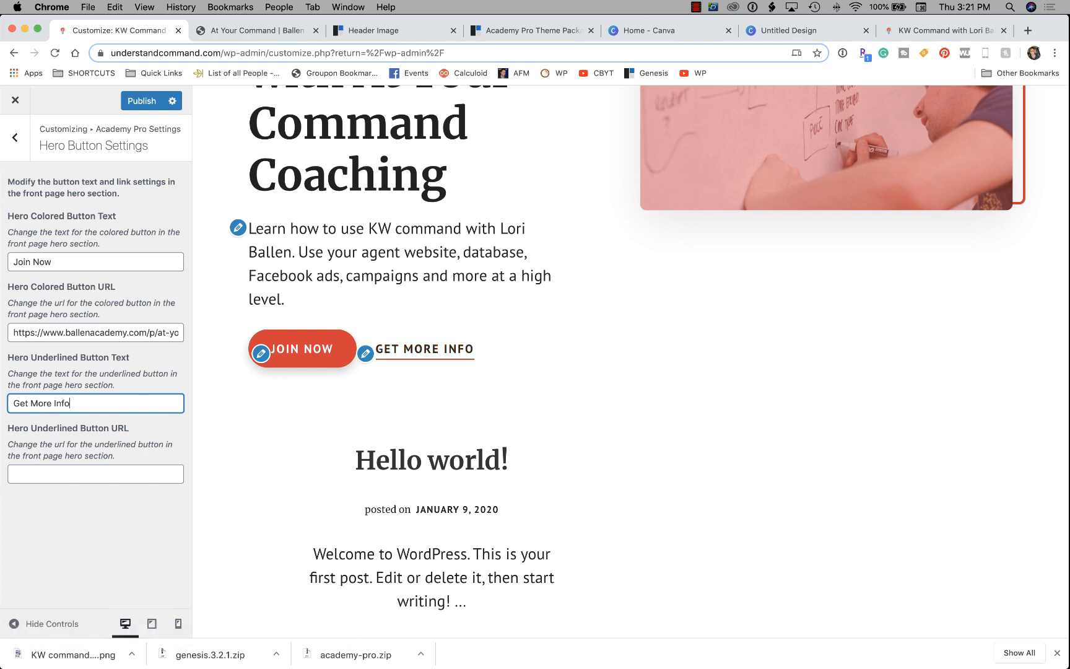
pyautogui.click(96, 474)
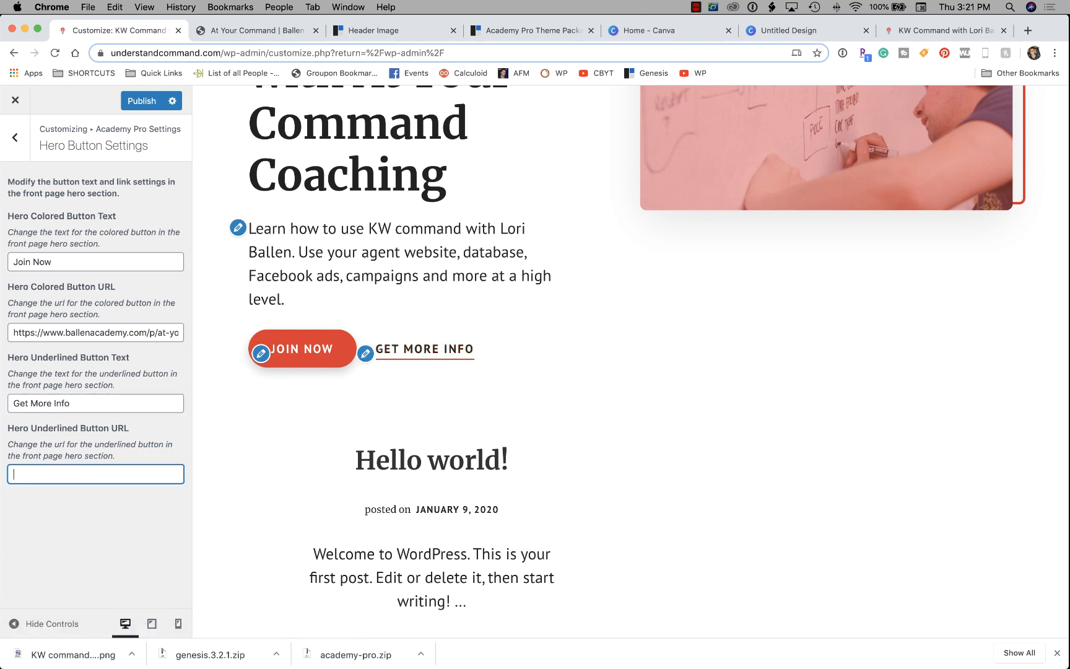
pyautogui.hotkey('shift', 'Tab')
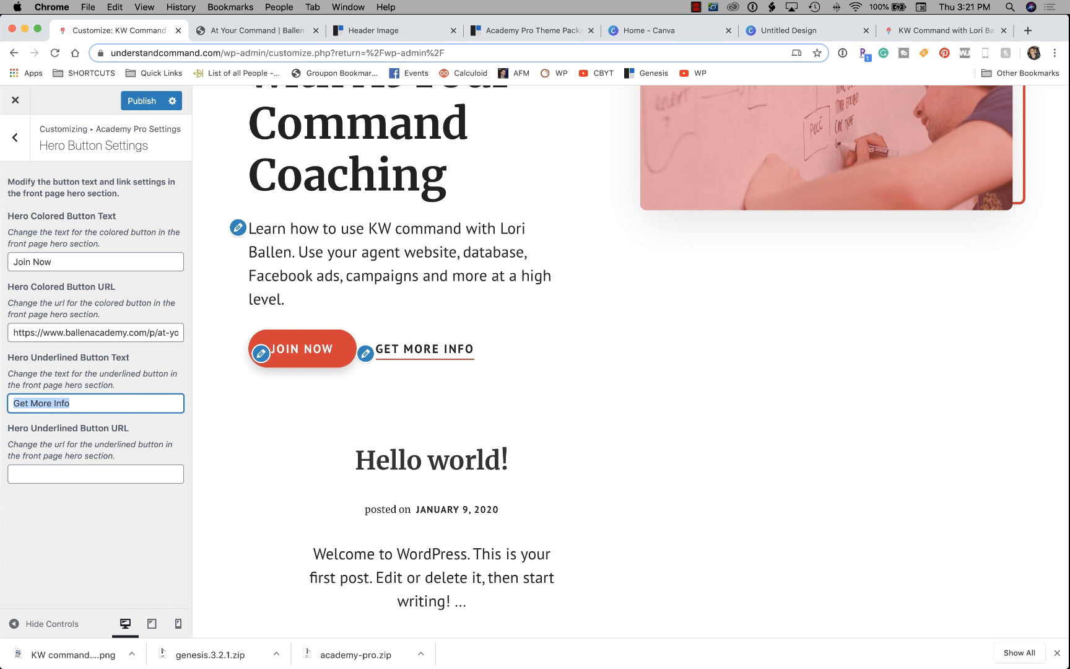
pyautogui.write('Hire Help')
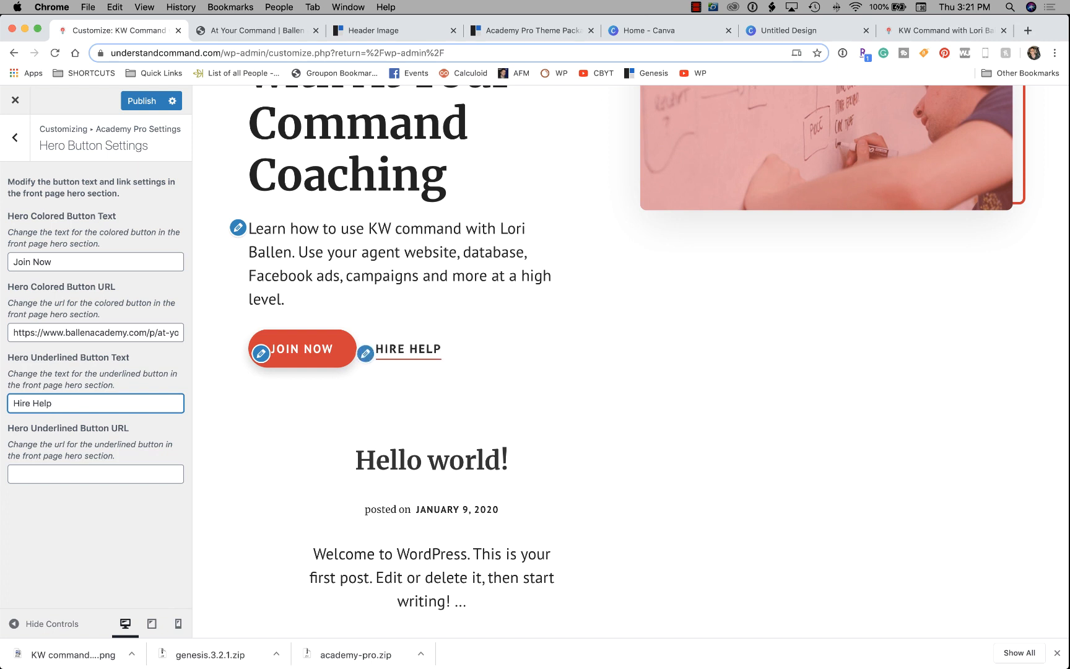
pyautogui.press('Tab')
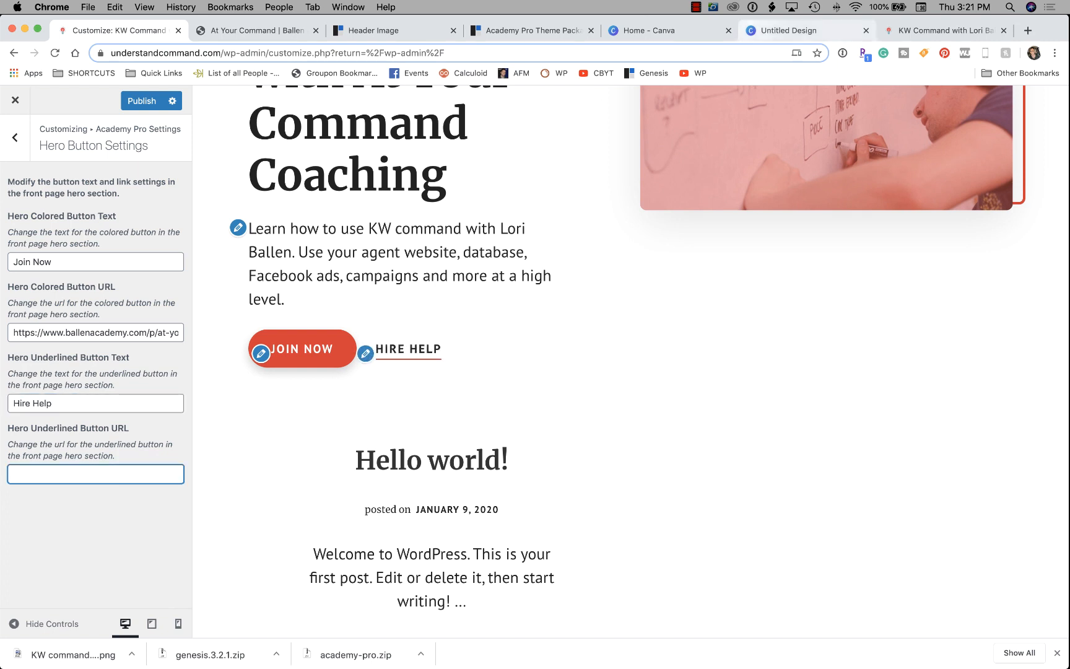
# Open ballenbrands.com's Keller Williams Command page in a new tab and copy its address.
pyautogui.click(1028, 31)
pyautogui.write('ballen')
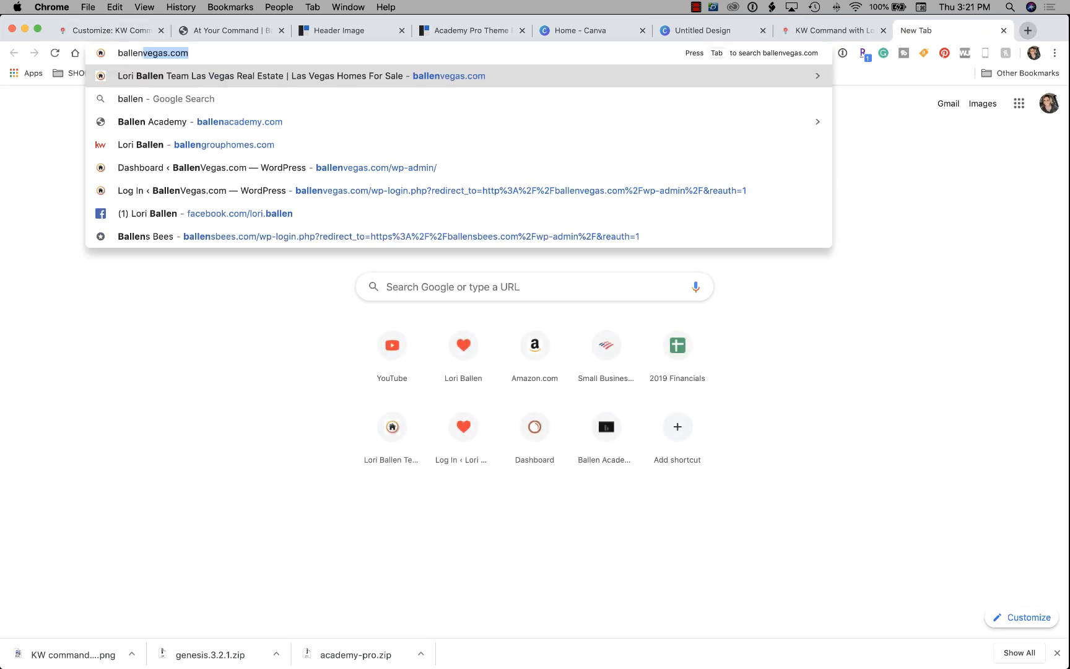
pyautogui.write('brands.com')
pyautogui.press('Return')
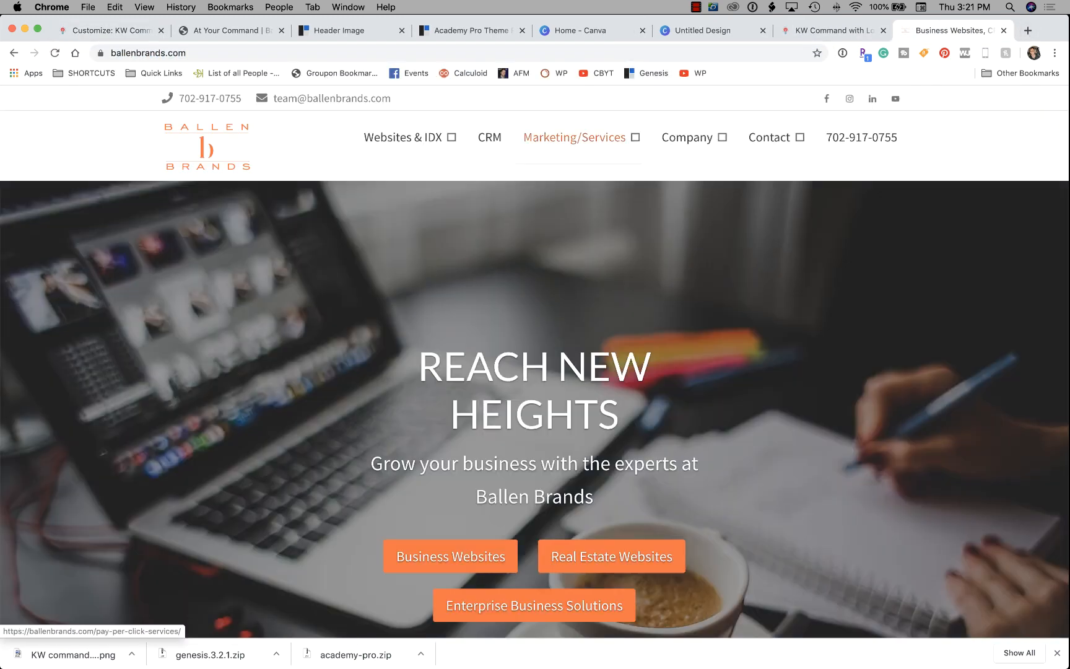
pyautogui.moveTo(575, 136)
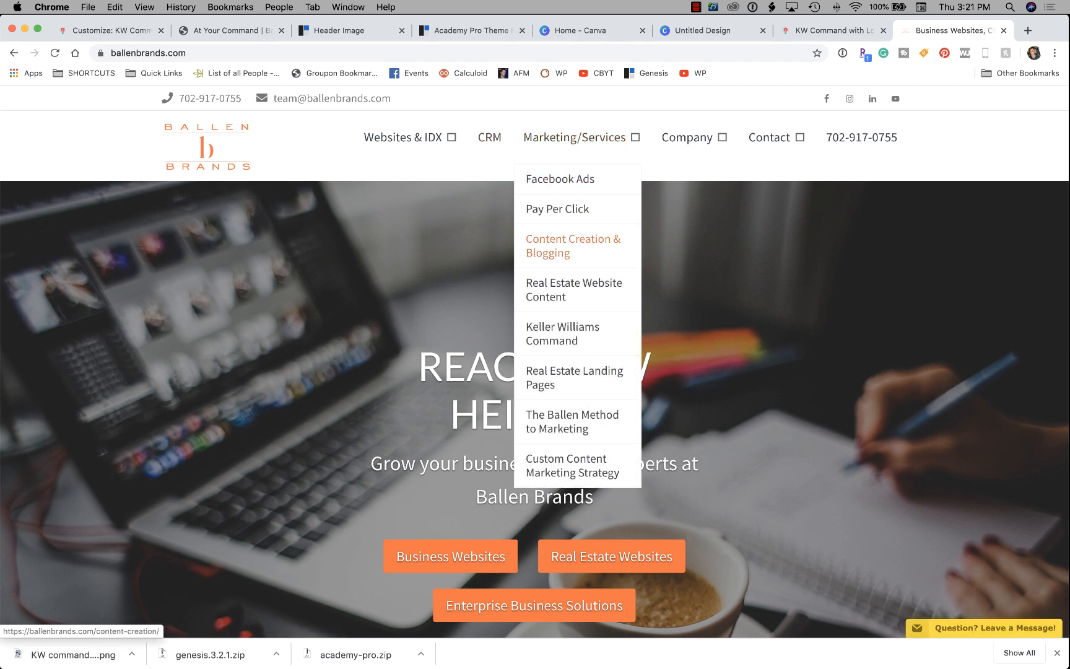
pyautogui.click(562, 333)
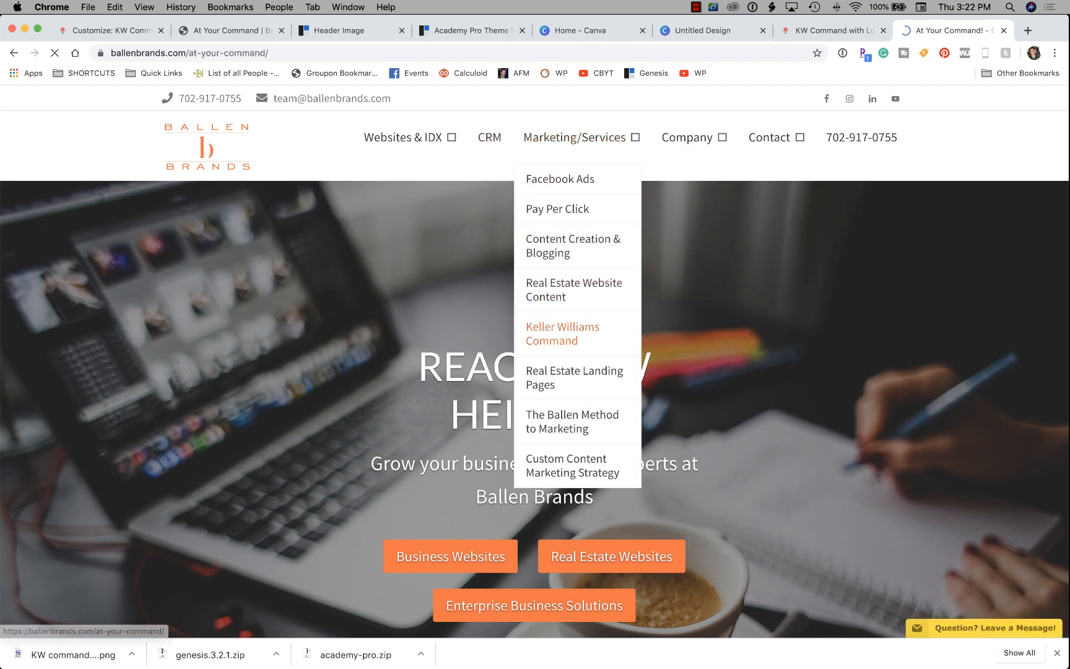
pyautogui.click(198, 54)
pyautogui.press('super+c')
pyautogui.click(112, 30)
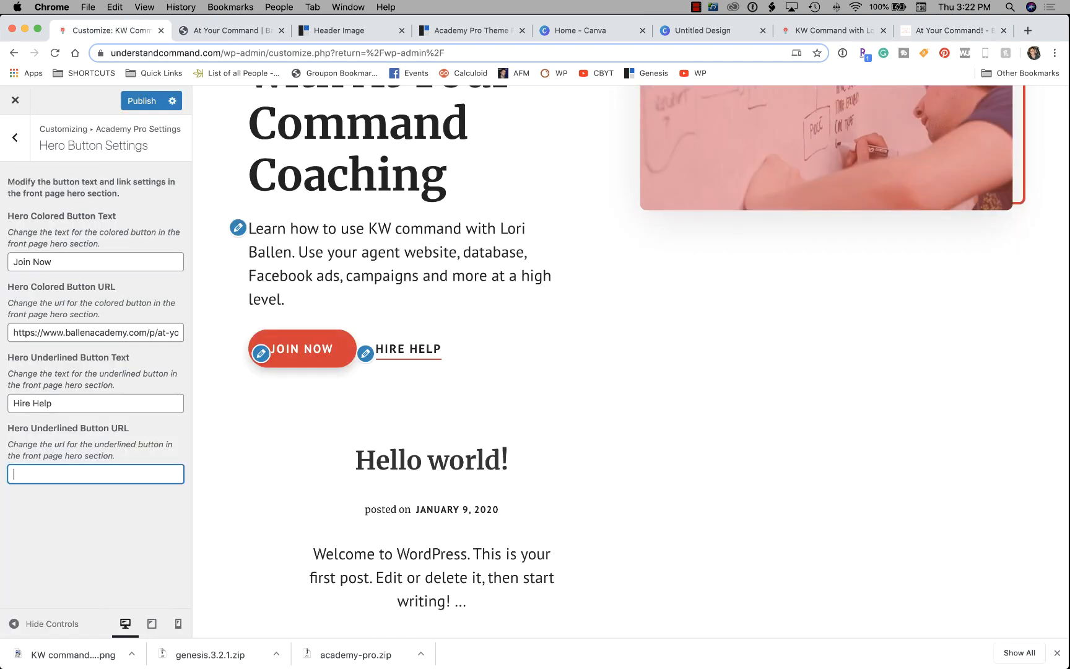
# Paste the copied at-your-command address as the Hire Help button URL and go back to Academy Pro Settings.
pyautogui.press('super+v')
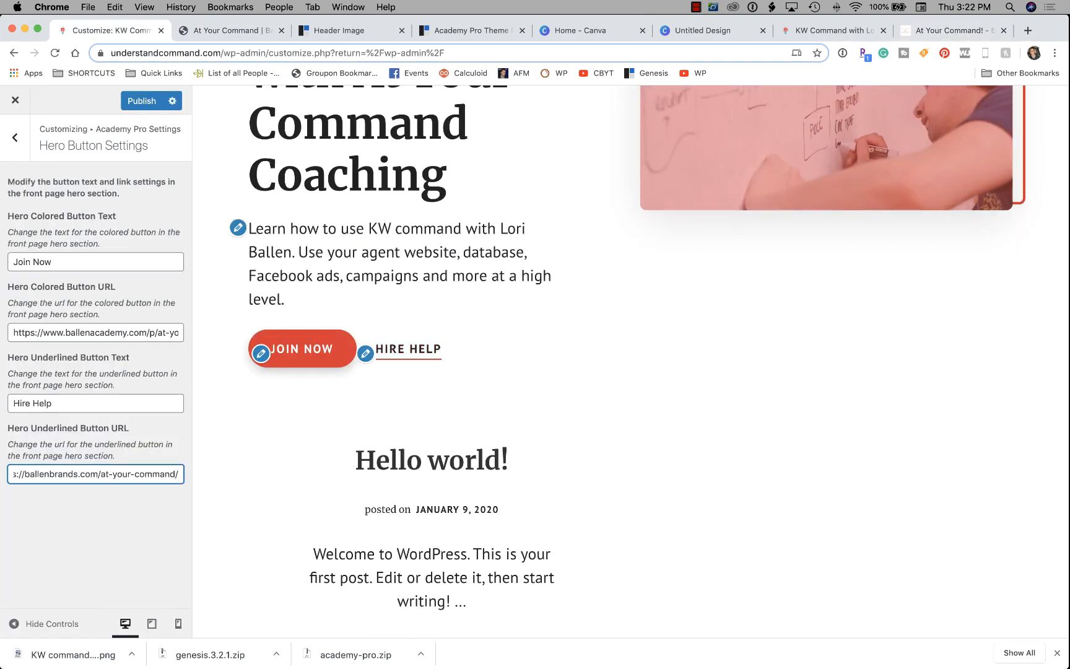
pyautogui.scroll(-3, 630, 359)
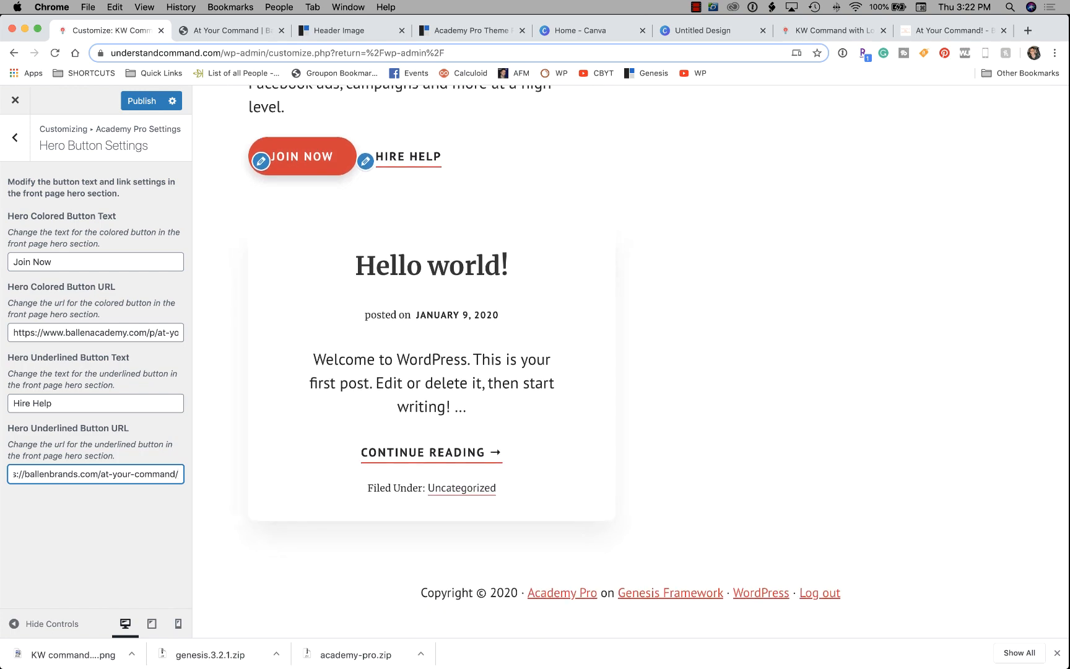
pyautogui.click(15, 138)
pyautogui.scroll(8, 630, 360)
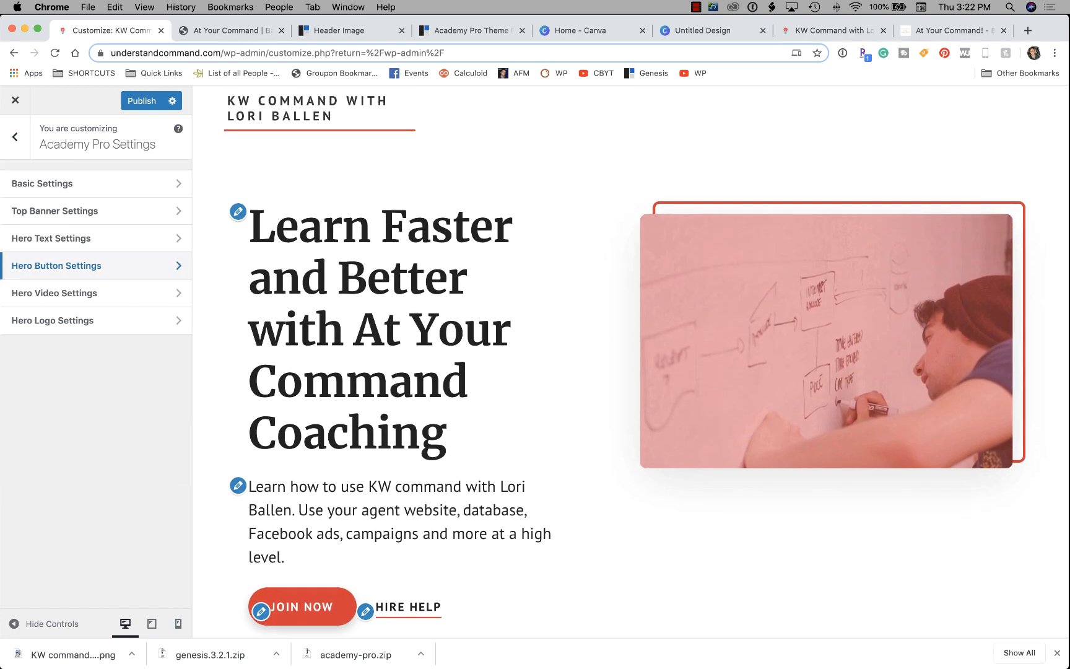
pyautogui.scroll(1, 630, 359)
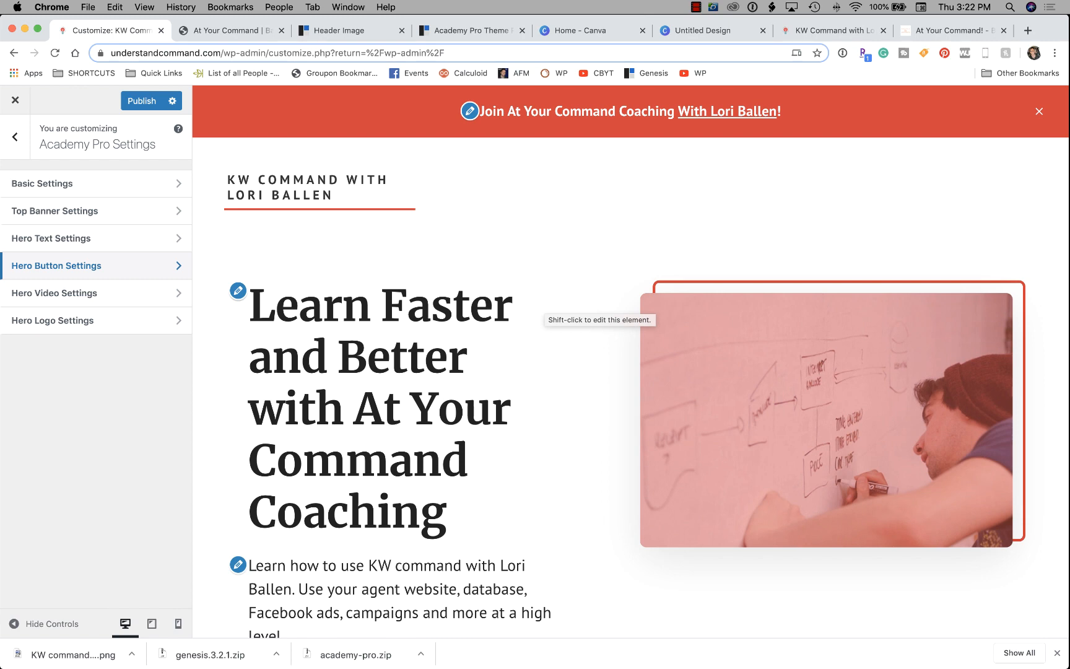
pyautogui.scroll(-5, 526, 371)
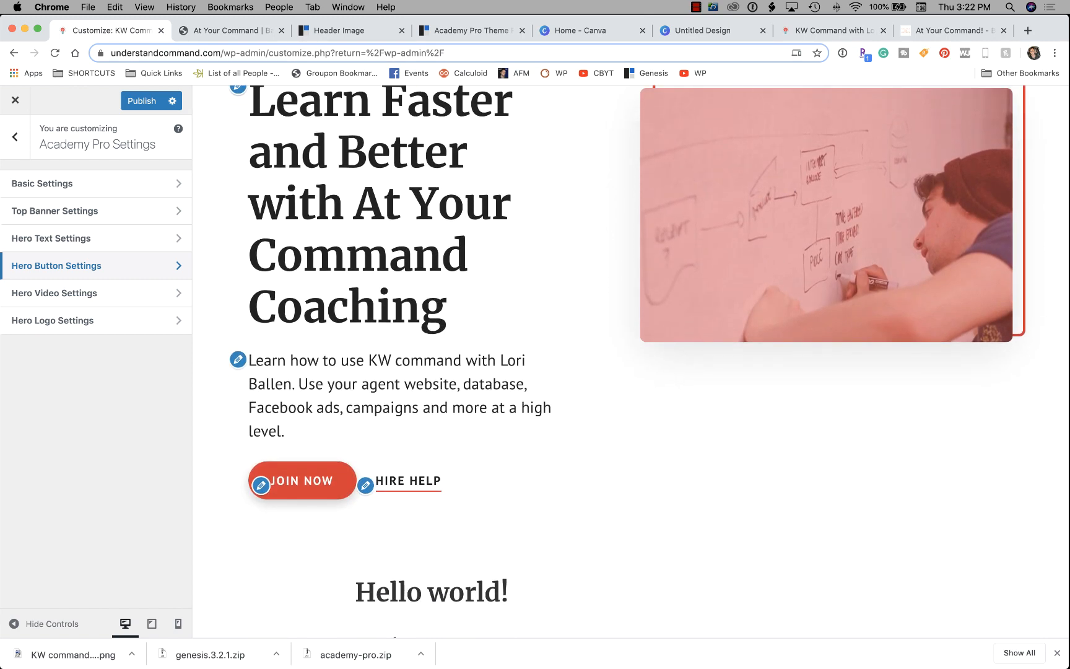
pyautogui.scroll(-1, 626, 354)
pyautogui.scroll(-4, 626, 354)
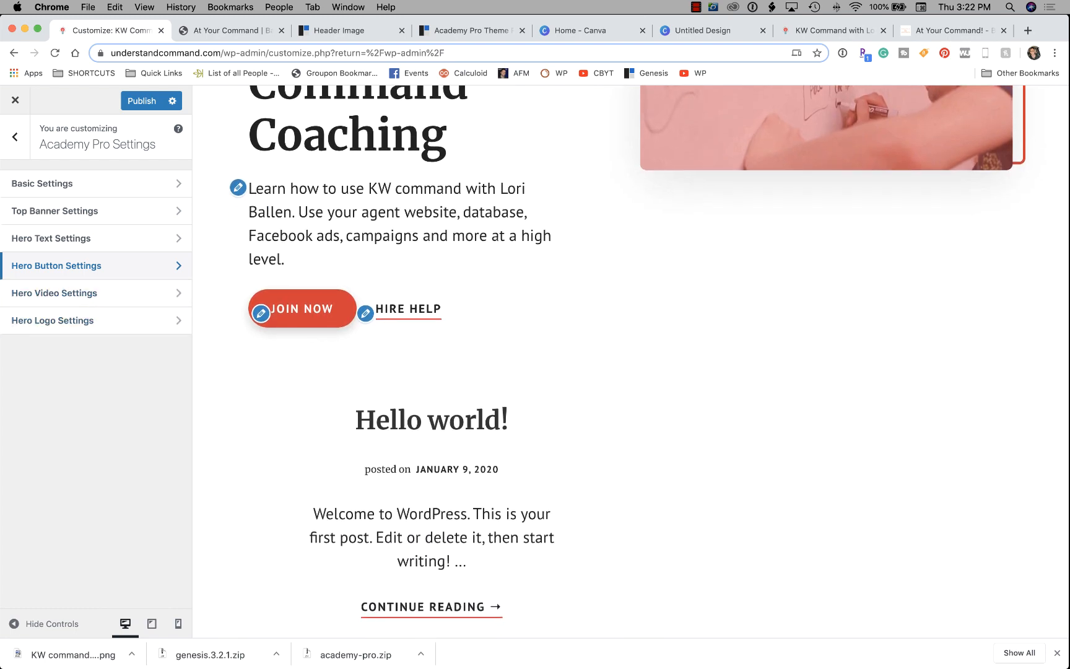
# Open the hero video settings and select the Hosted Video URL field.
pyautogui.click(54, 293)
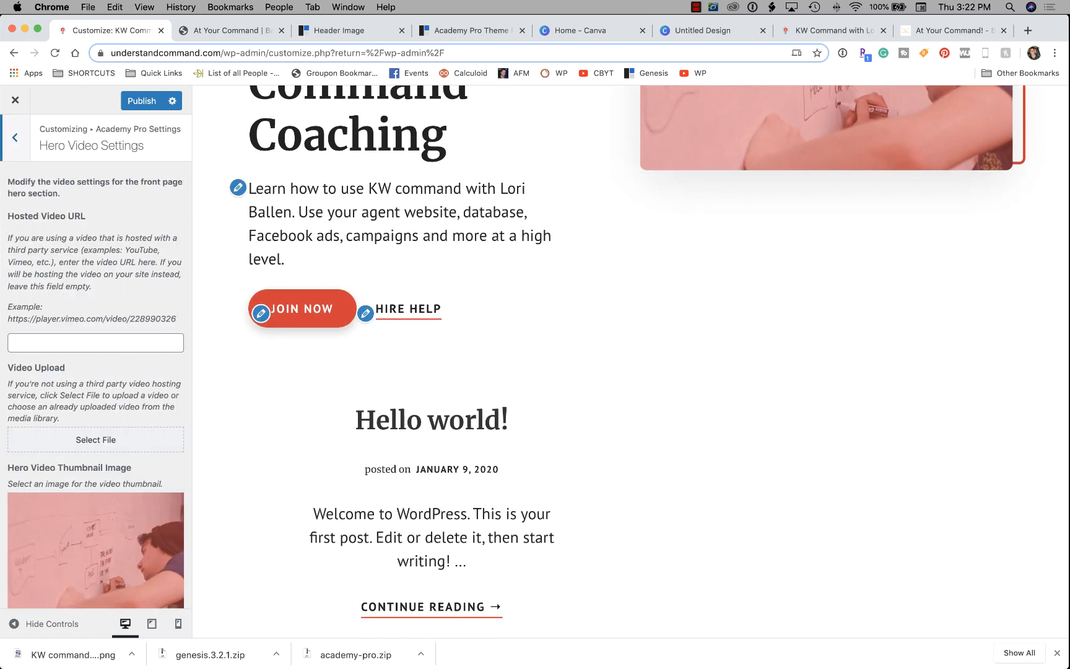
pyautogui.scroll(-2, 96, 361)
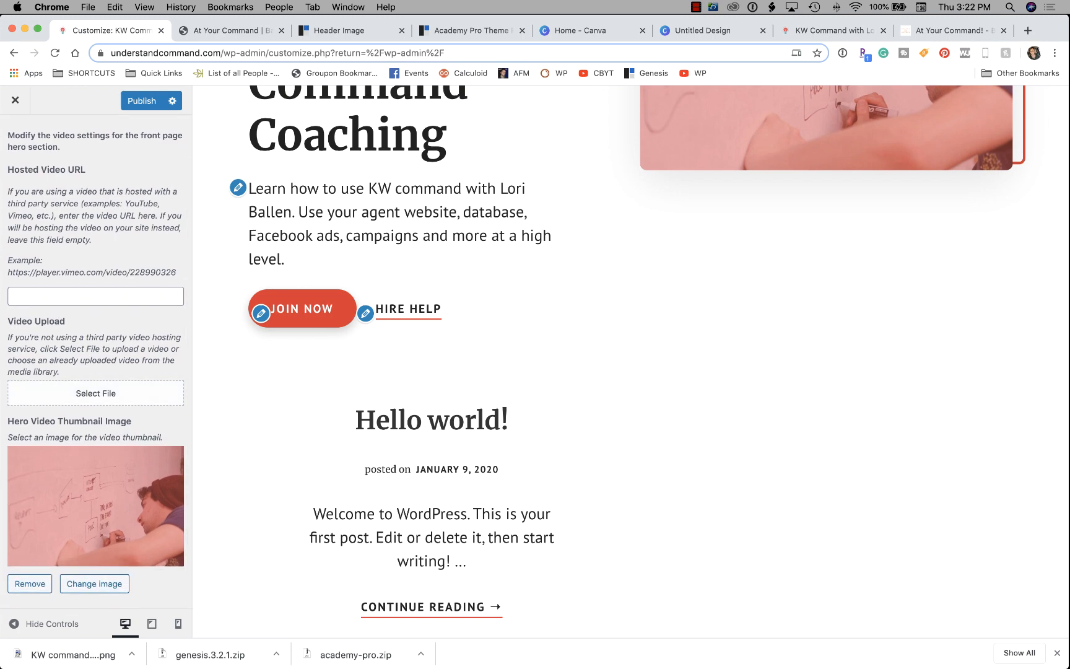
pyautogui.scroll(6, 630, 361)
pyautogui.click(95, 296)
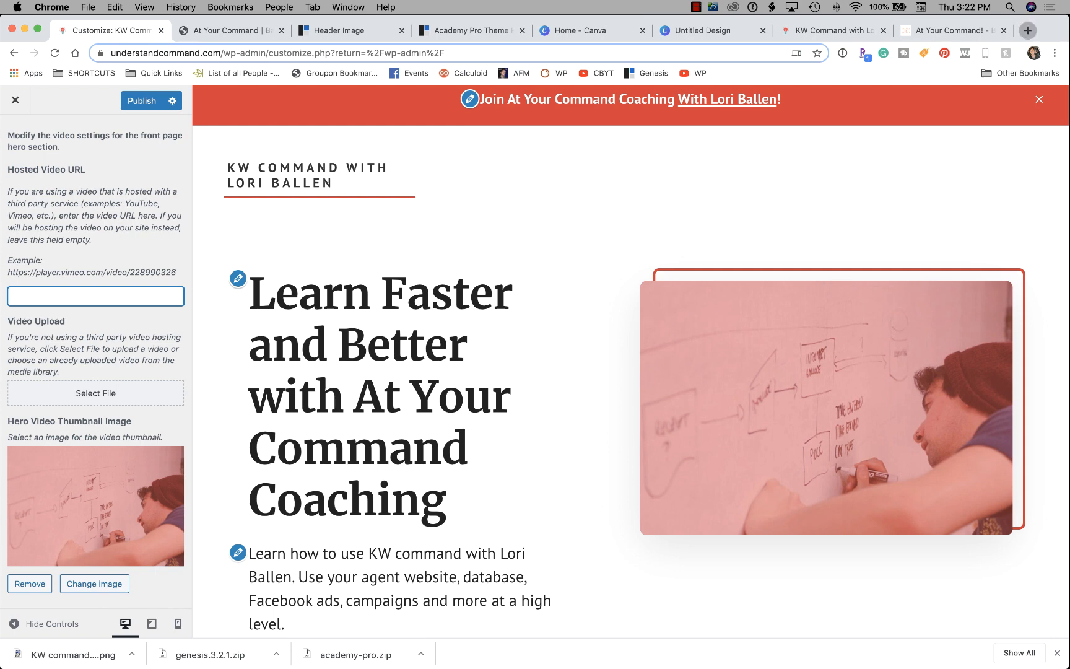
# Load youtube.com in a new browser tab.
pyautogui.click(1027, 30)
pyautogui.write('you')
pyautogui.press('Return')
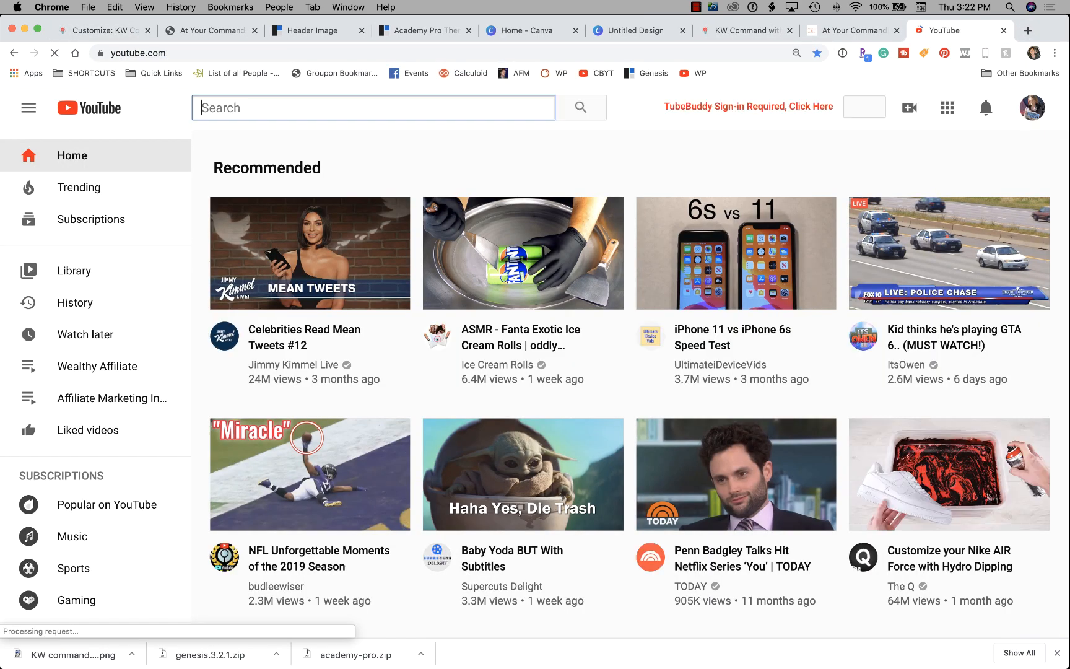
# Search YouTube for 'lori ballen kw command' and open the 18 Steps To Learning KW Command video.
pyautogui.write('lori balle')
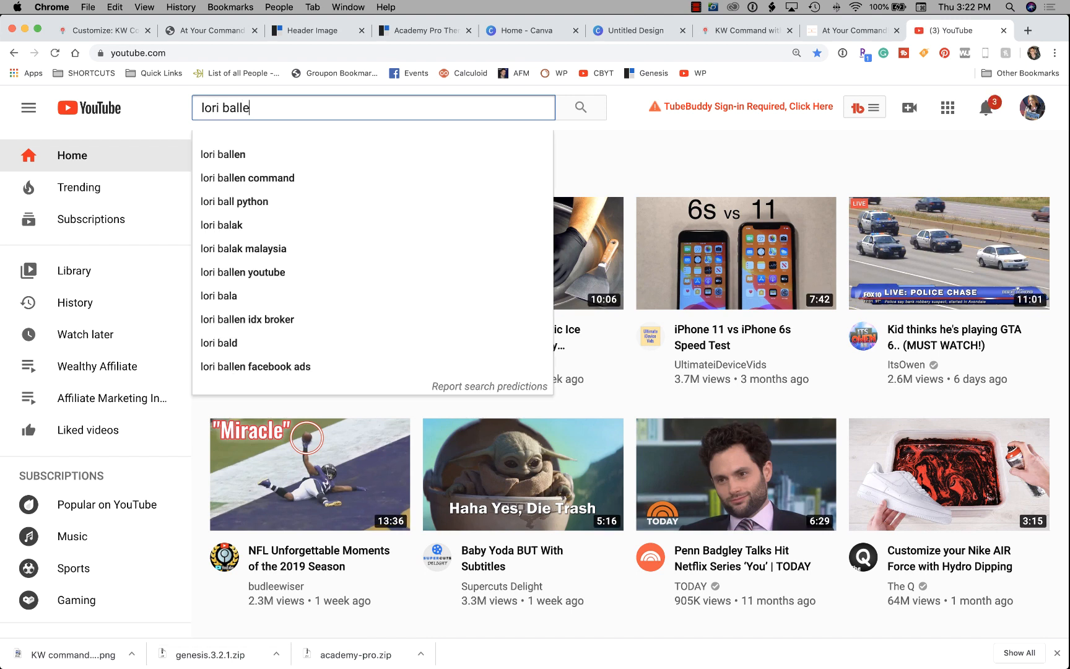
pyautogui.write('n kw command')
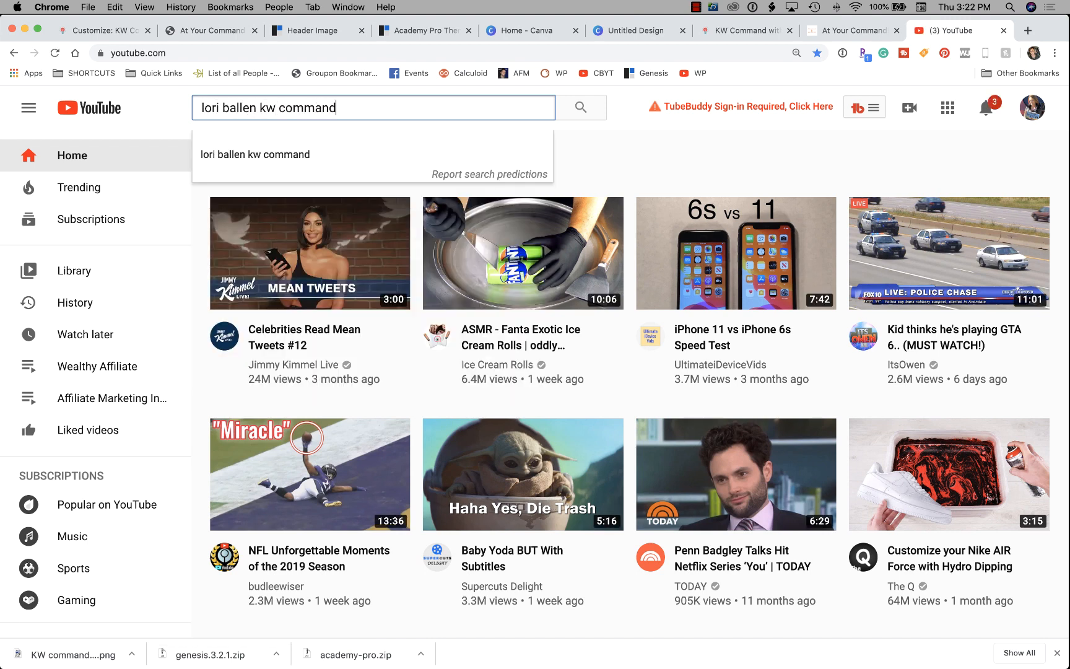
pyautogui.press('Return')
pyautogui.scroll(-2, 308, 303)
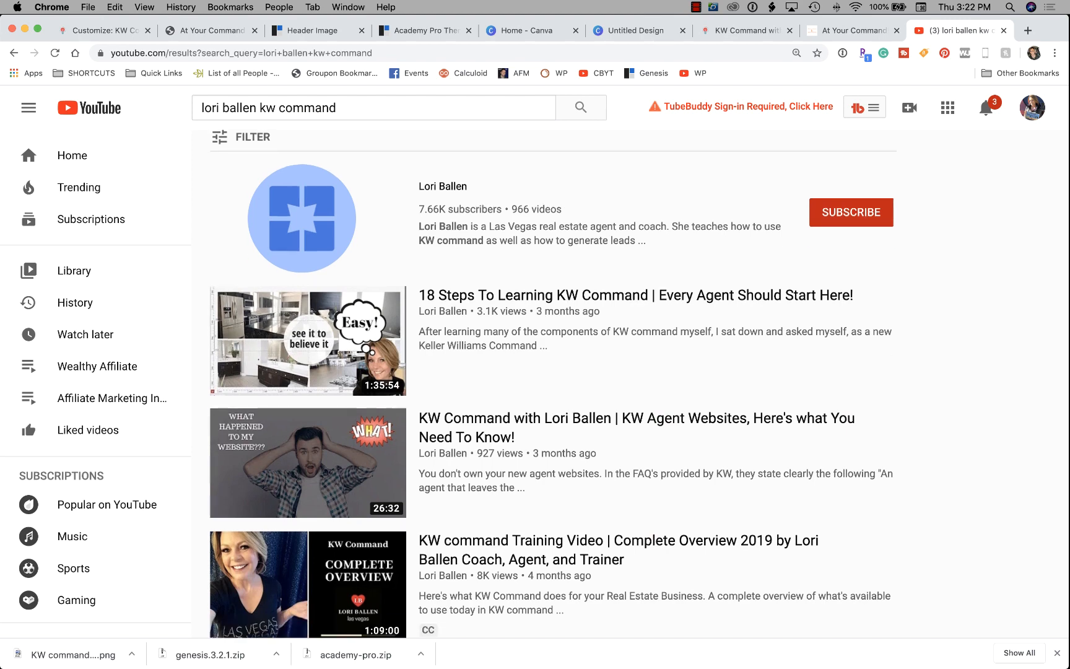
pyautogui.click(308, 303)
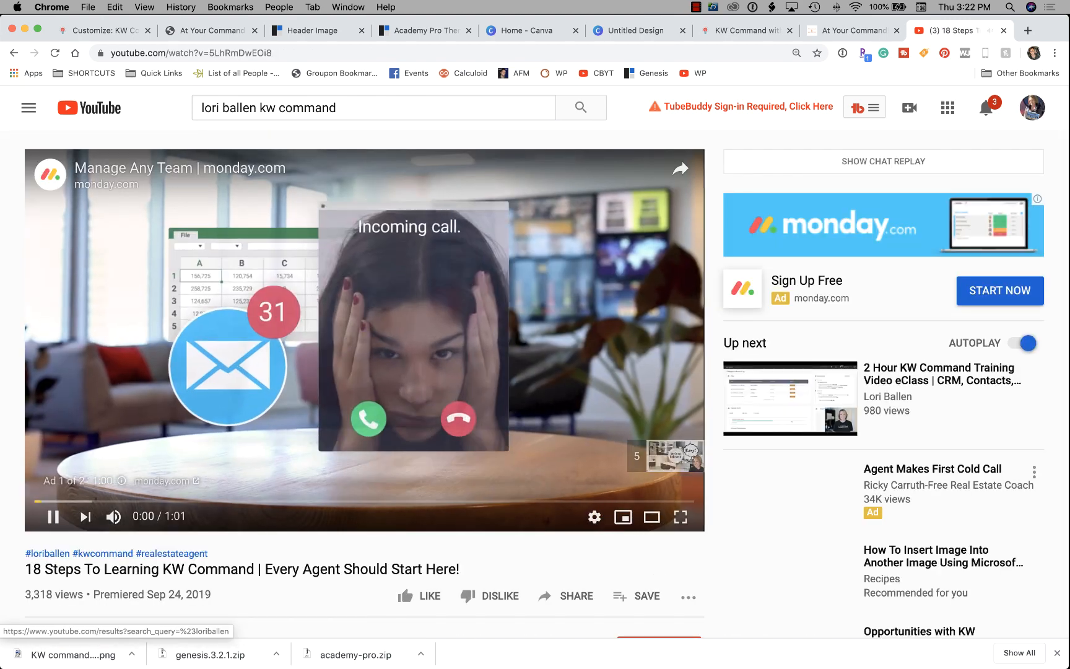
pyautogui.click(53, 516)
# Copy the video's short share link.
pyautogui.scroll(-3, 52, 516)
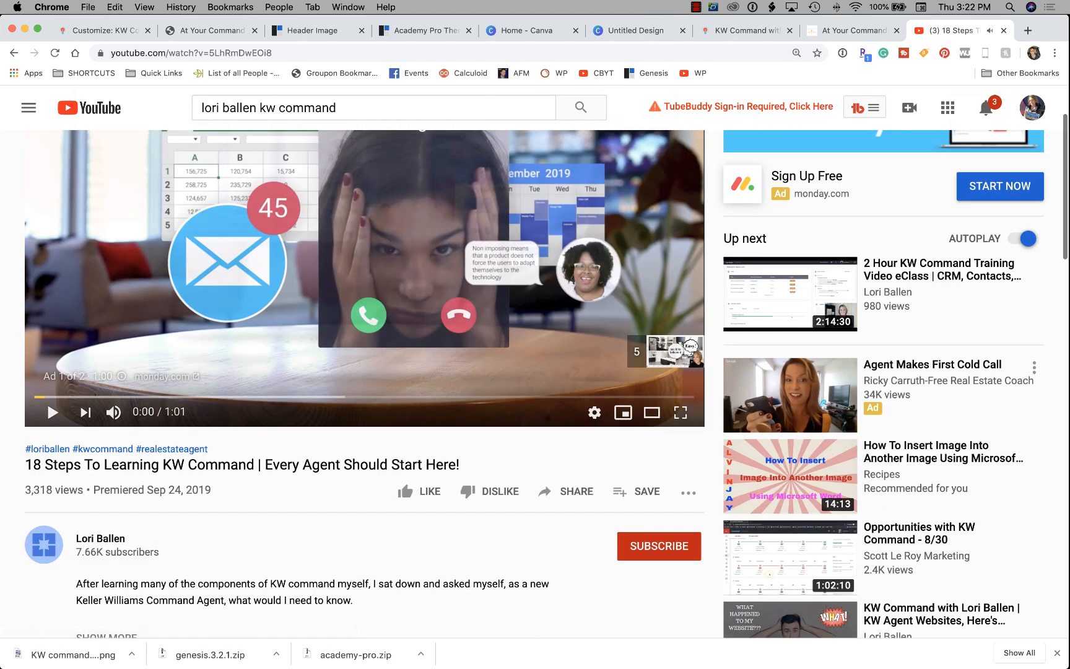
pyautogui.click(561, 491)
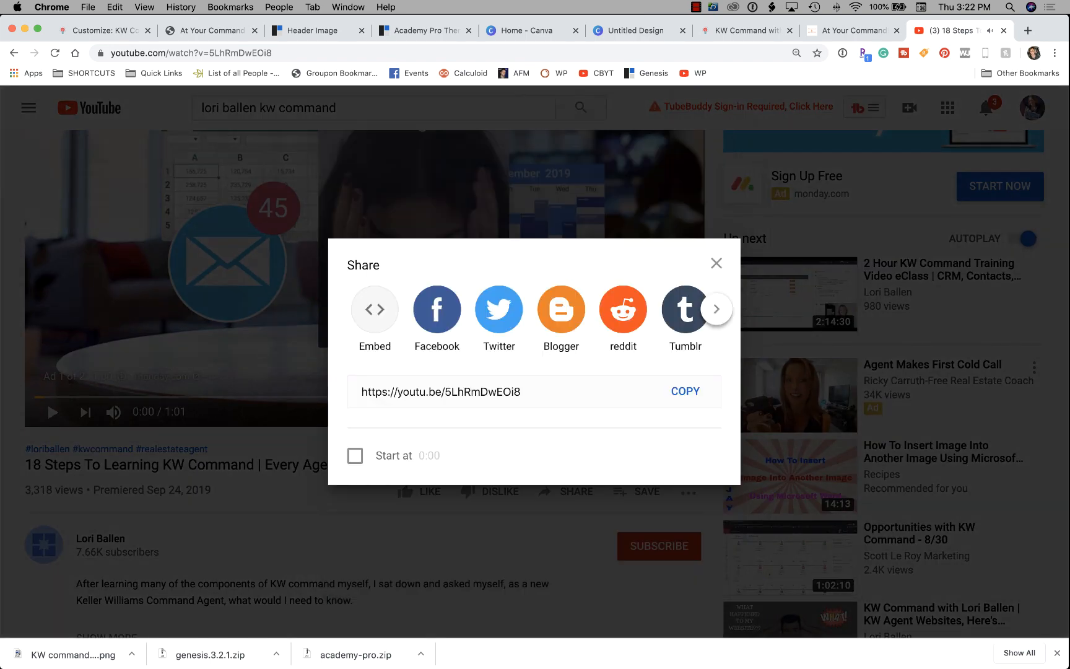
pyautogui.click(684, 390)
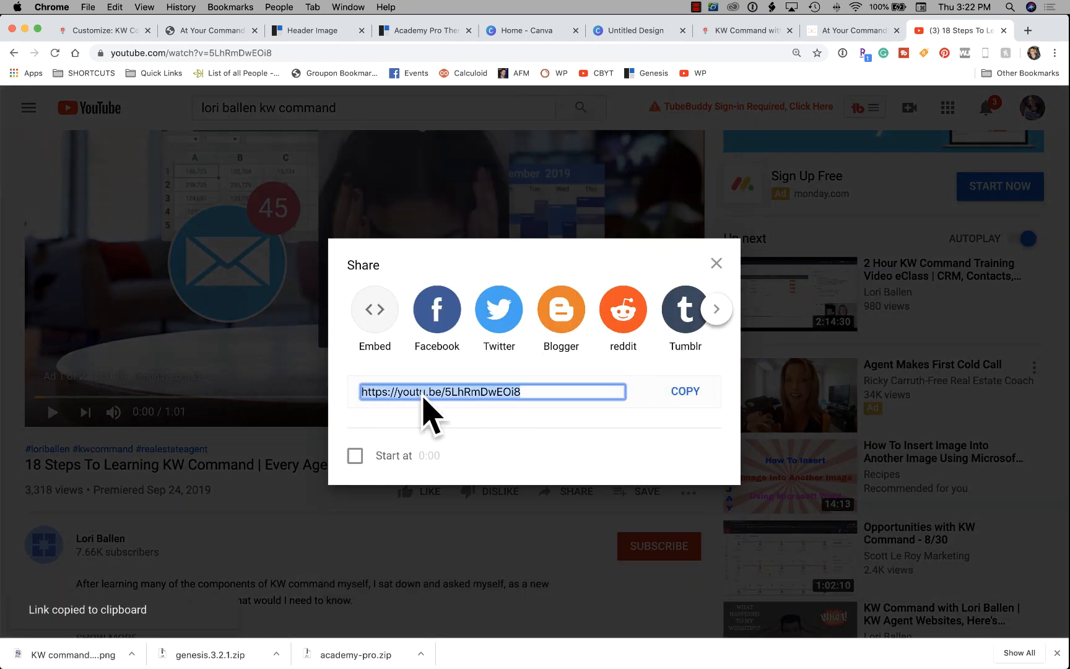
pyautogui.click(716, 262)
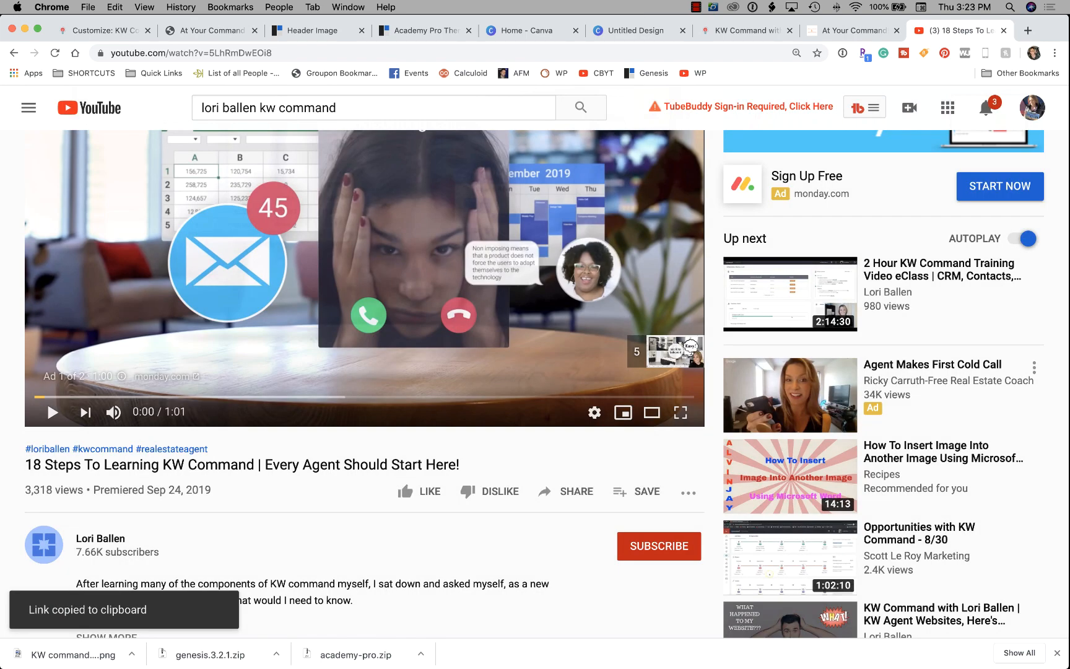
pyautogui.click(561, 491)
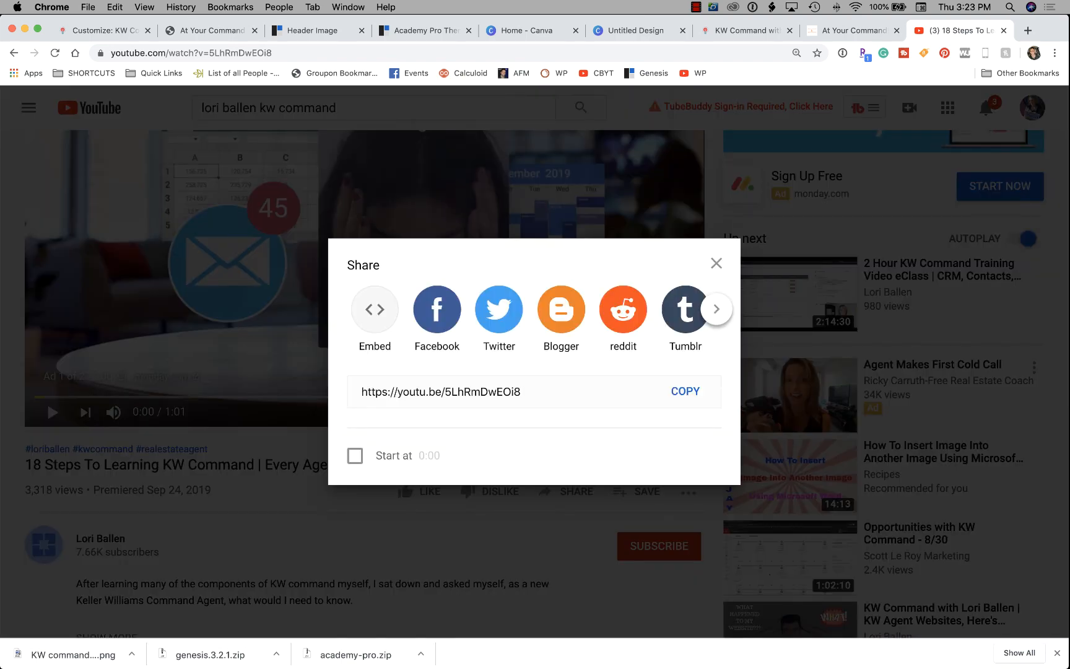
pyautogui.click(685, 391)
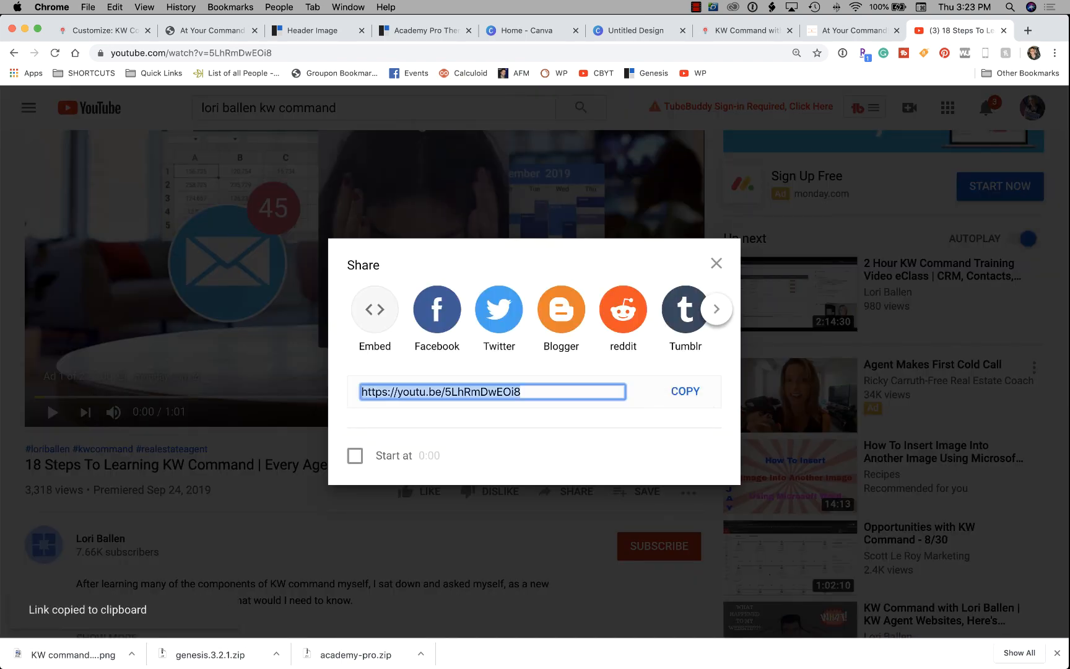
# Paste the YouTube share link as the hero's Hosted Video URL and play it in the preview.
pyautogui.click(212, 30)
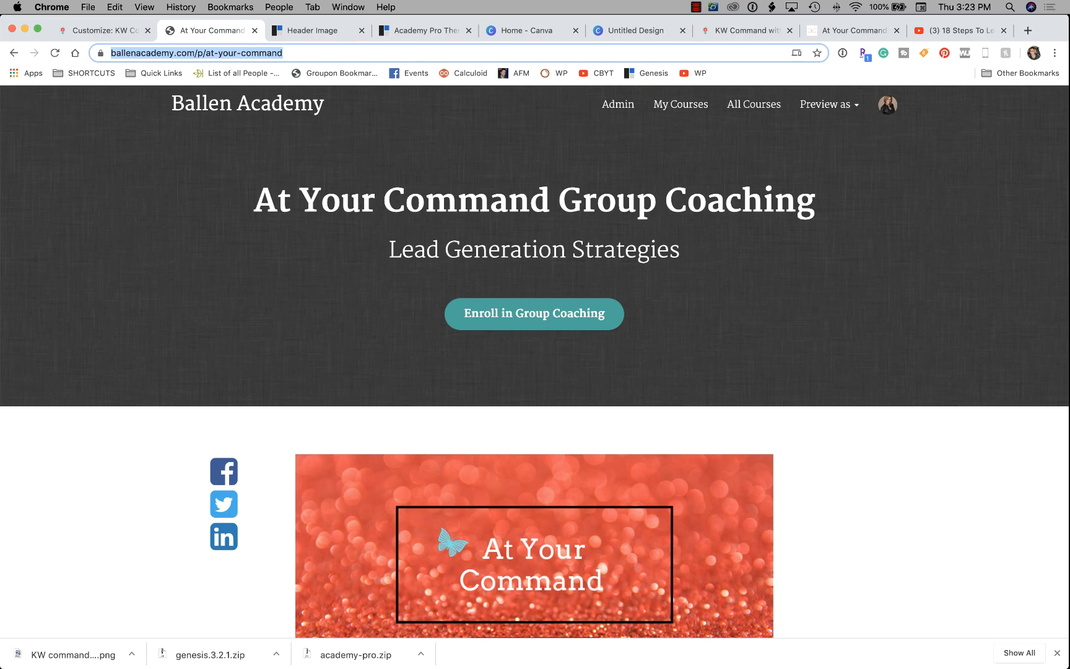
pyautogui.click(313, 30)
pyautogui.click(99, 30)
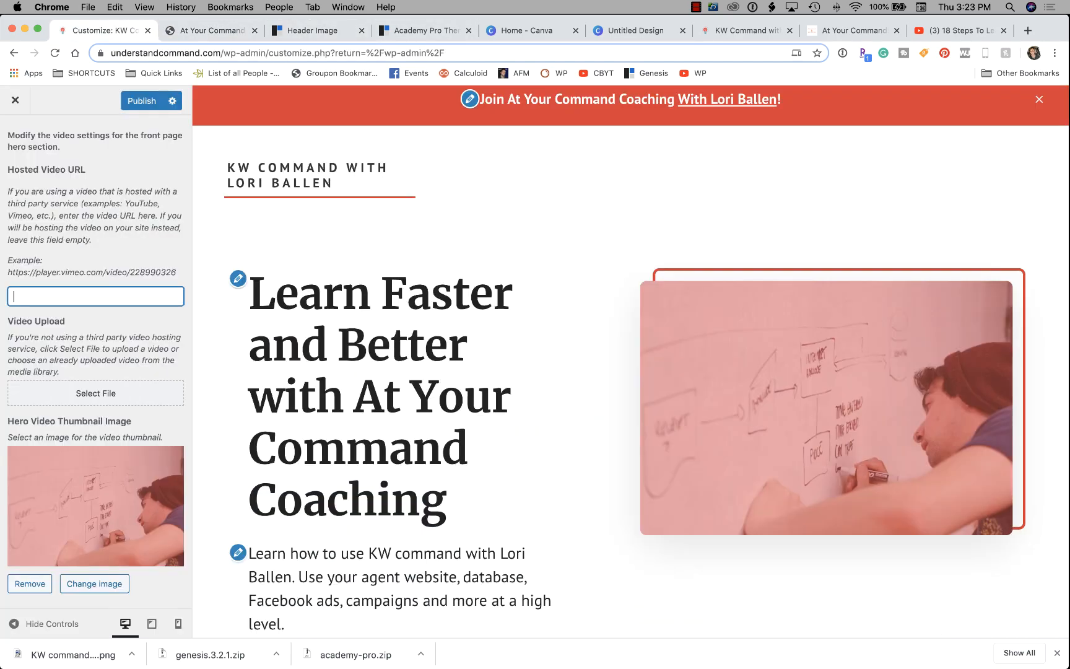
pyautogui.press('super+v')
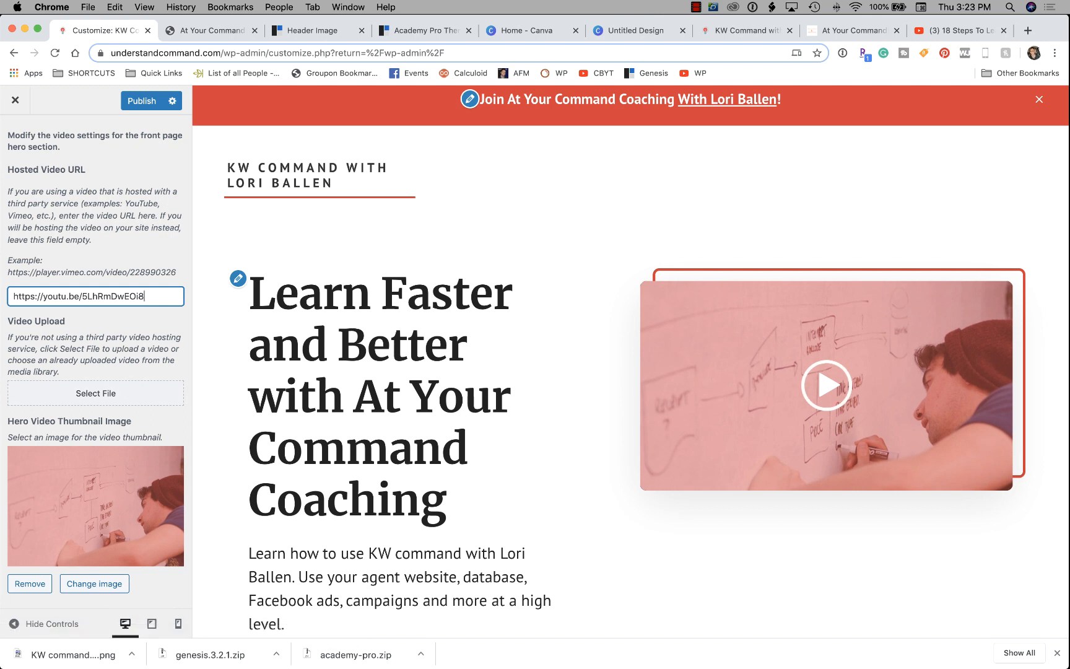
pyautogui.click(826, 385)
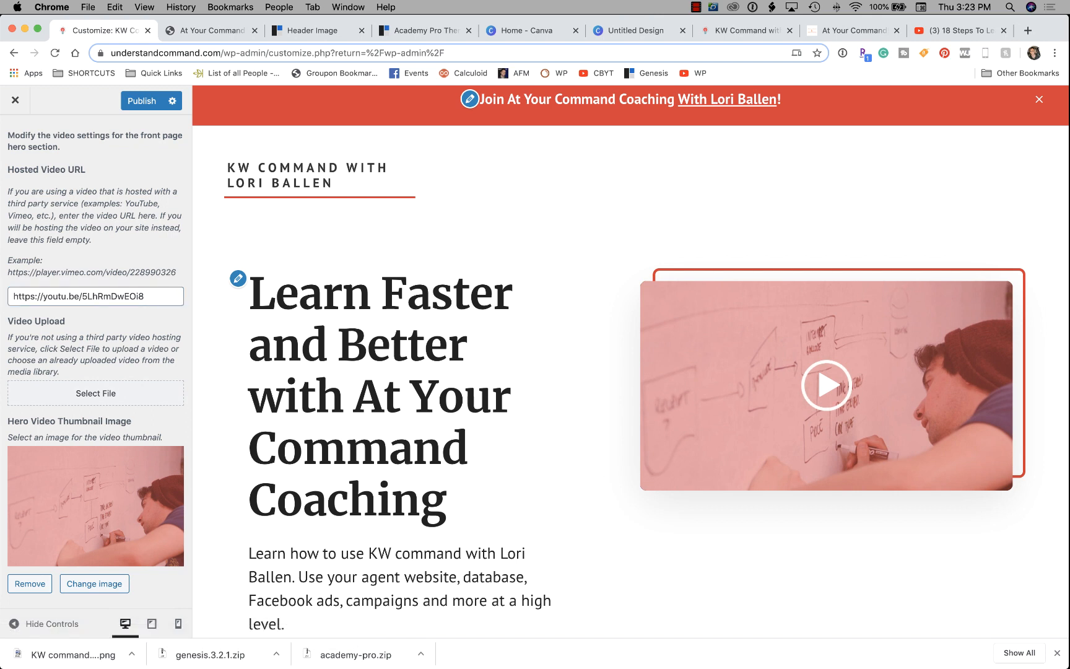
pyautogui.click(826, 385)
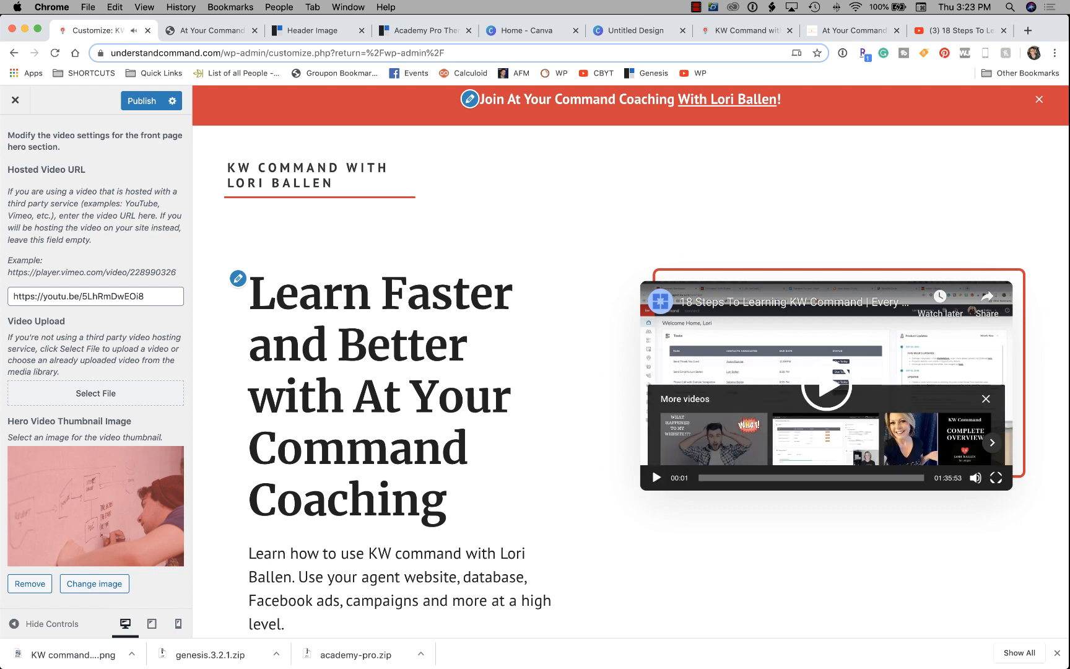
pyautogui.scroll(-2, 826, 385)
pyautogui.scroll(-9, 826, 385)
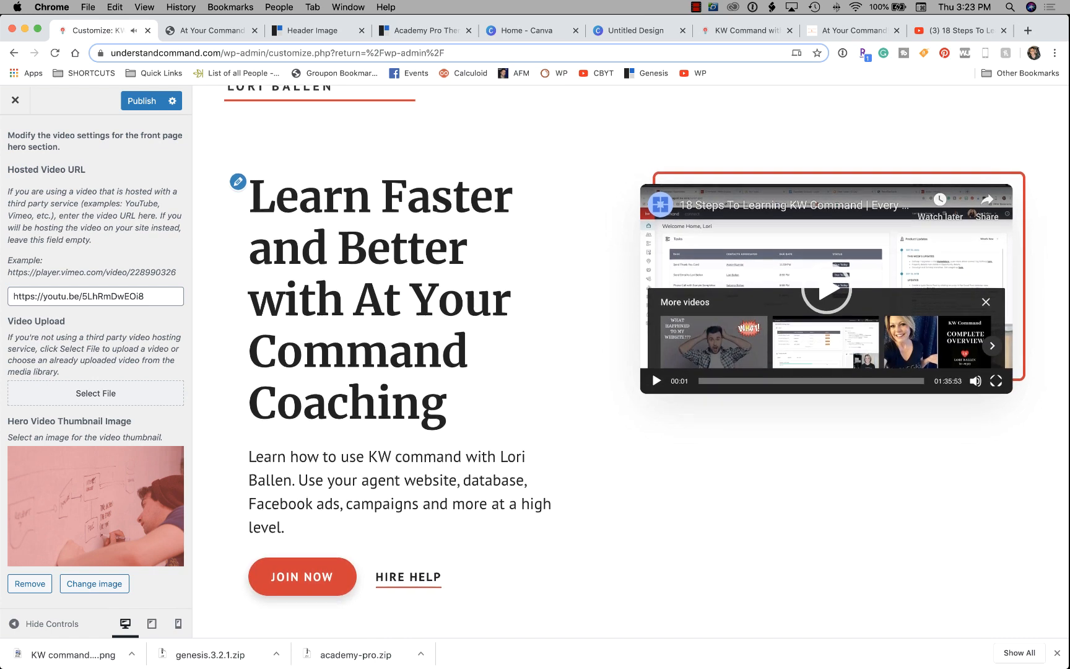
pyautogui.scroll(-1, 432, 442)
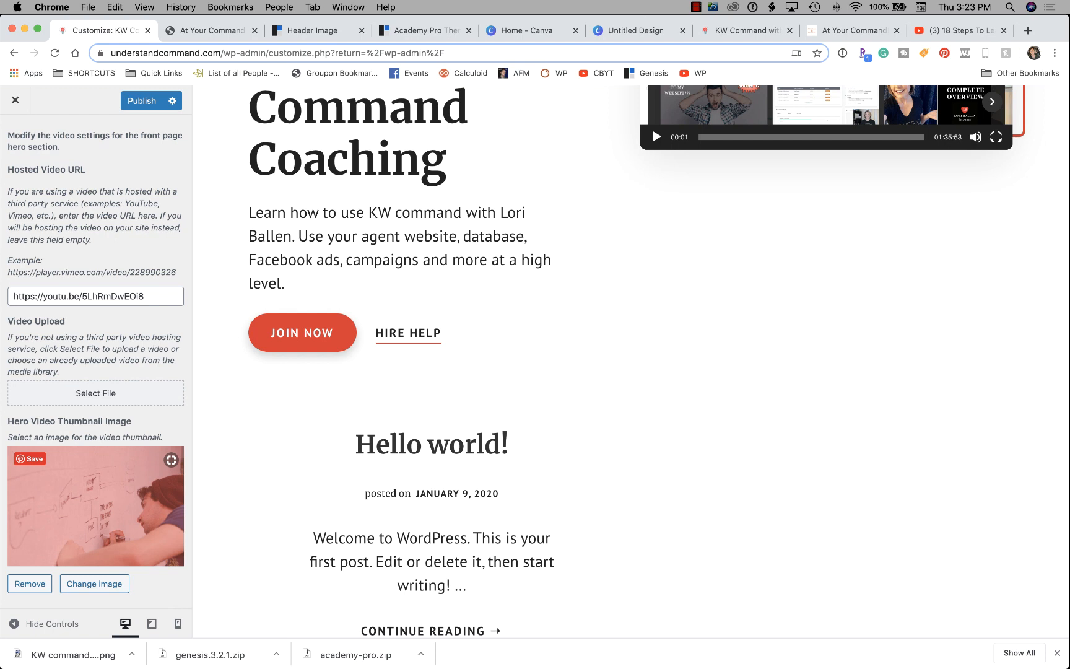
pyautogui.scroll(2, 117, 532)
pyautogui.scroll(-2, 118, 532)
# Upload '18 Steps to Learning KW command Blog.png' through the thumbnail image picker, then close the picker.
pyautogui.click(94, 583)
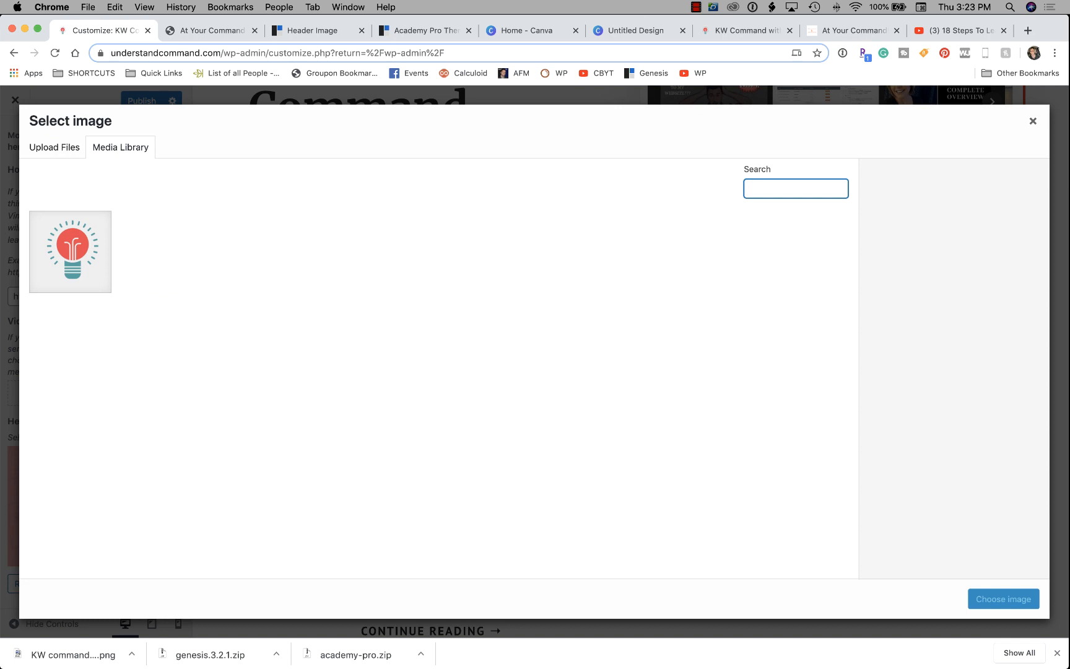
pyautogui.click(55, 148)
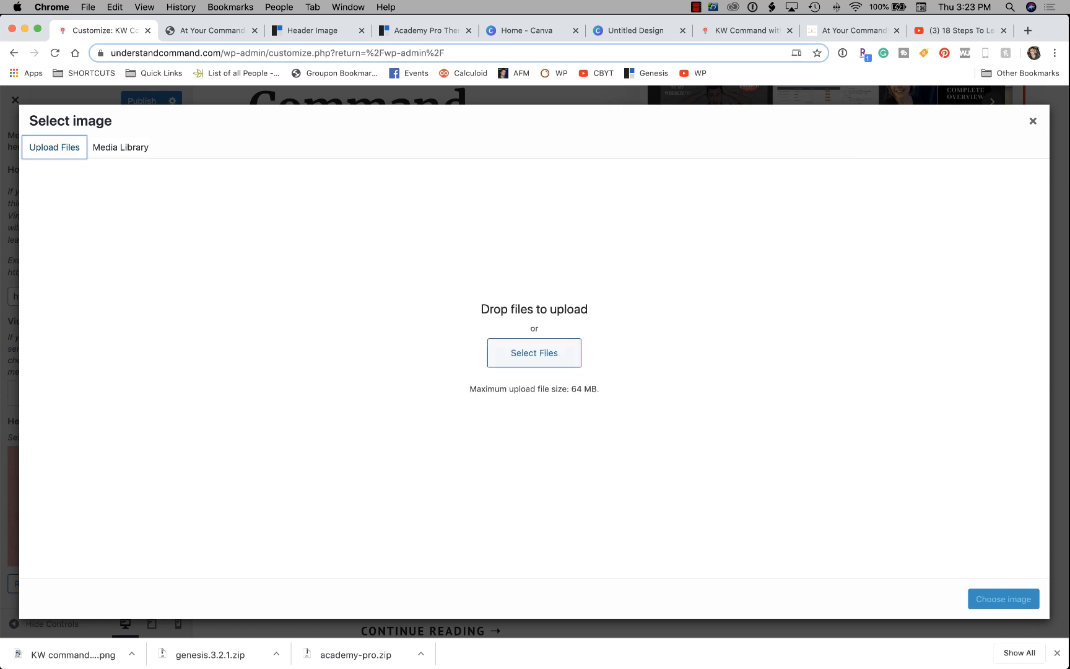
pyautogui.click(534, 353)
pyautogui.click(712, 76)
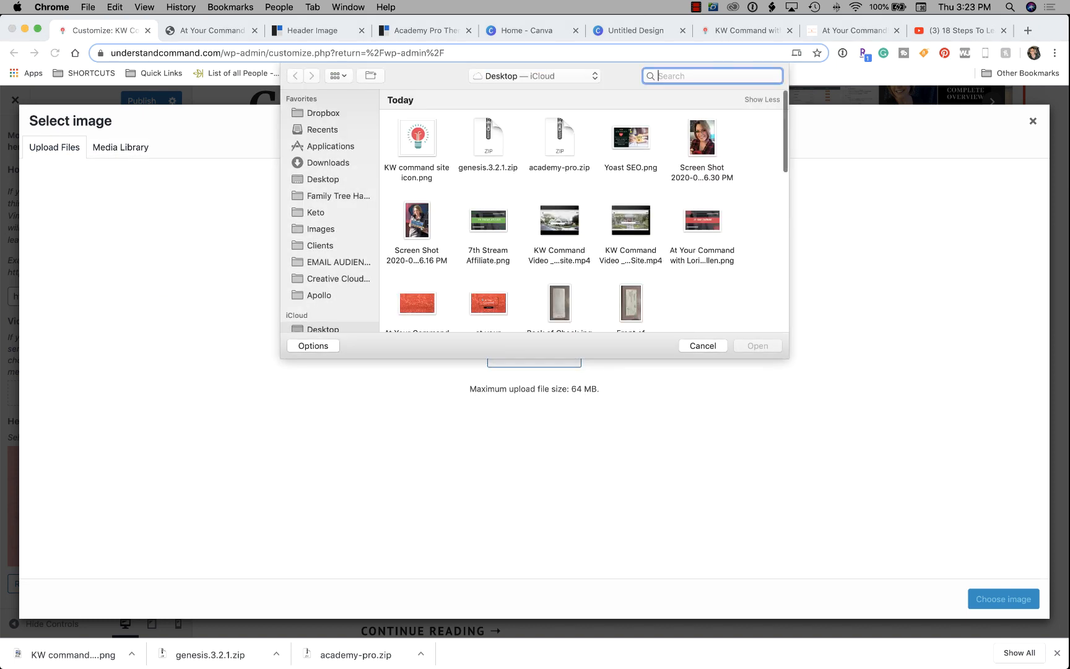
pyautogui.write('18 steps')
pyautogui.press('Return')
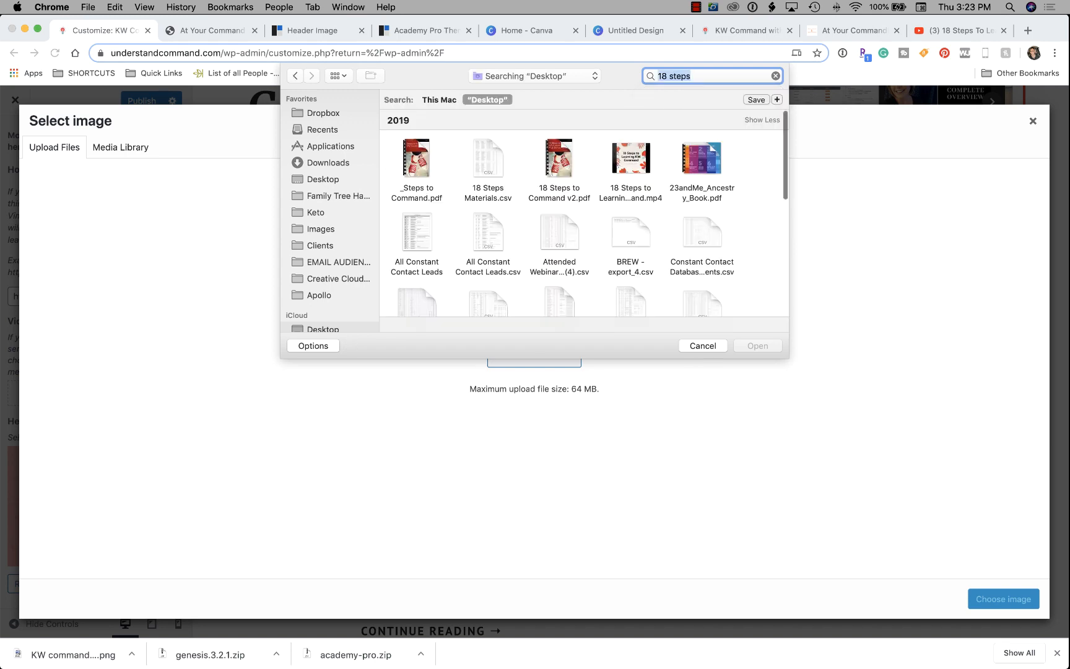
pyautogui.scroll(-10, 584, 223)
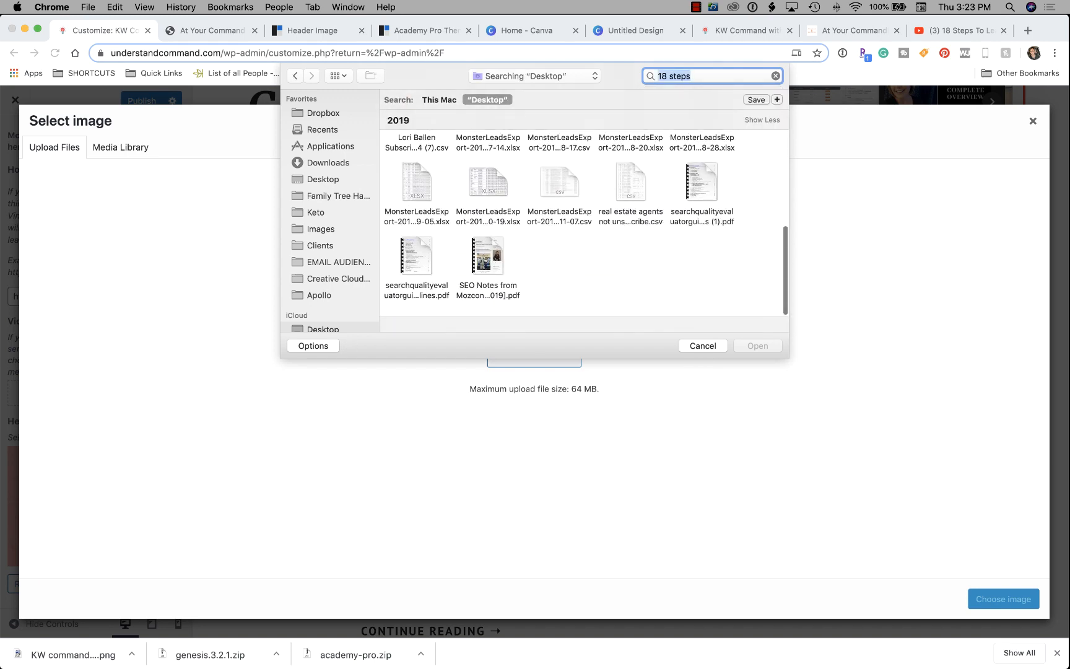
pyautogui.click(321, 229)
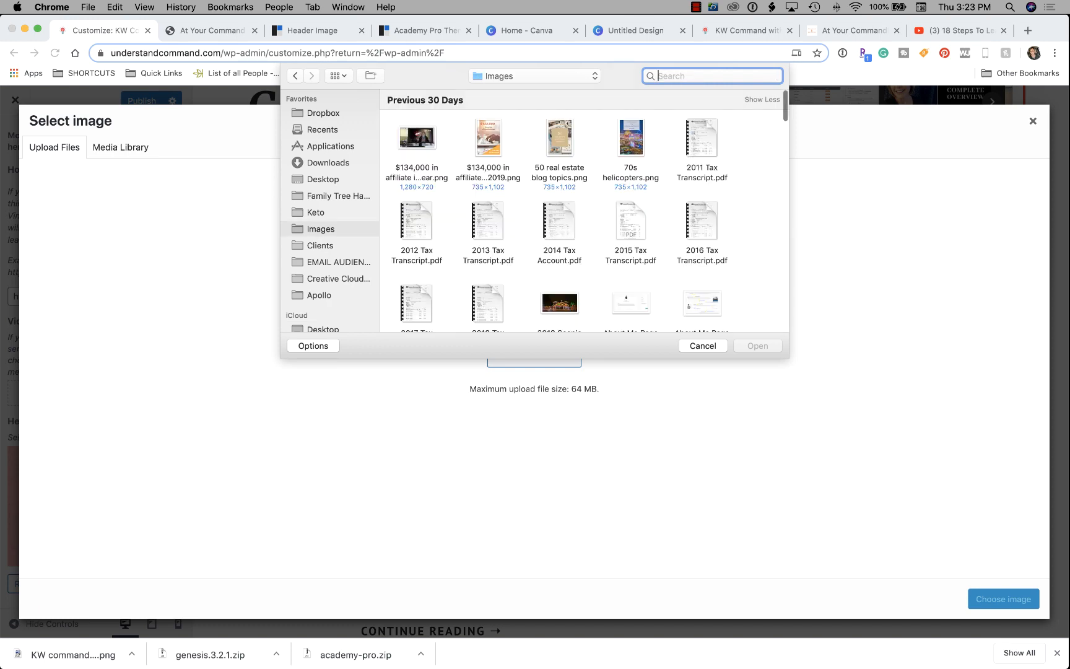
pyautogui.write('18 ste')
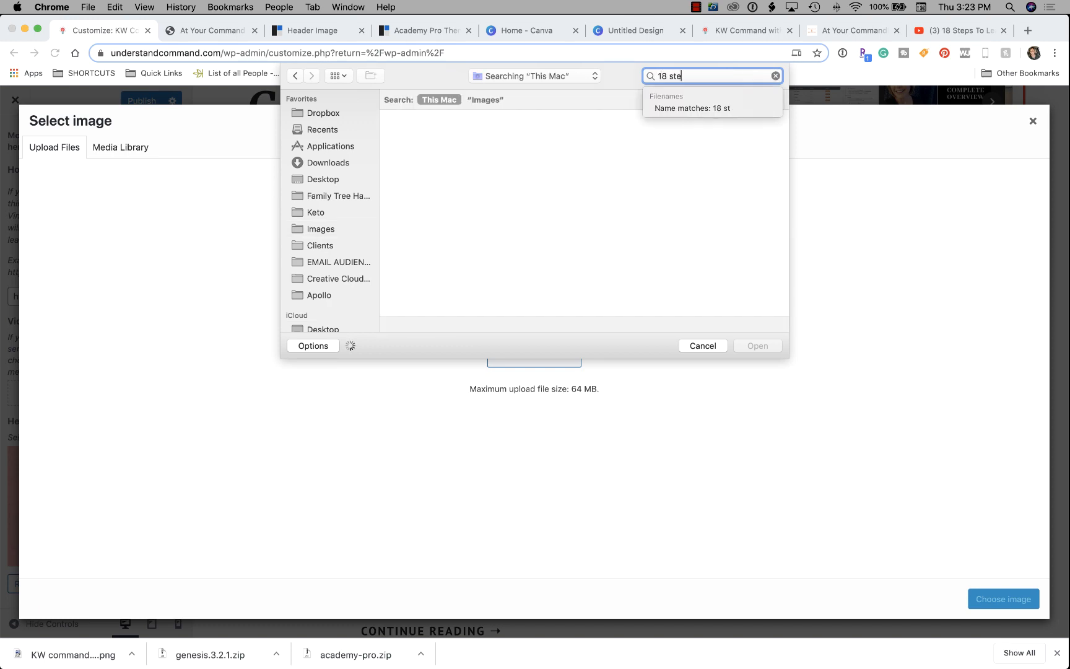
pyautogui.write('ps')
pyautogui.press('Return')
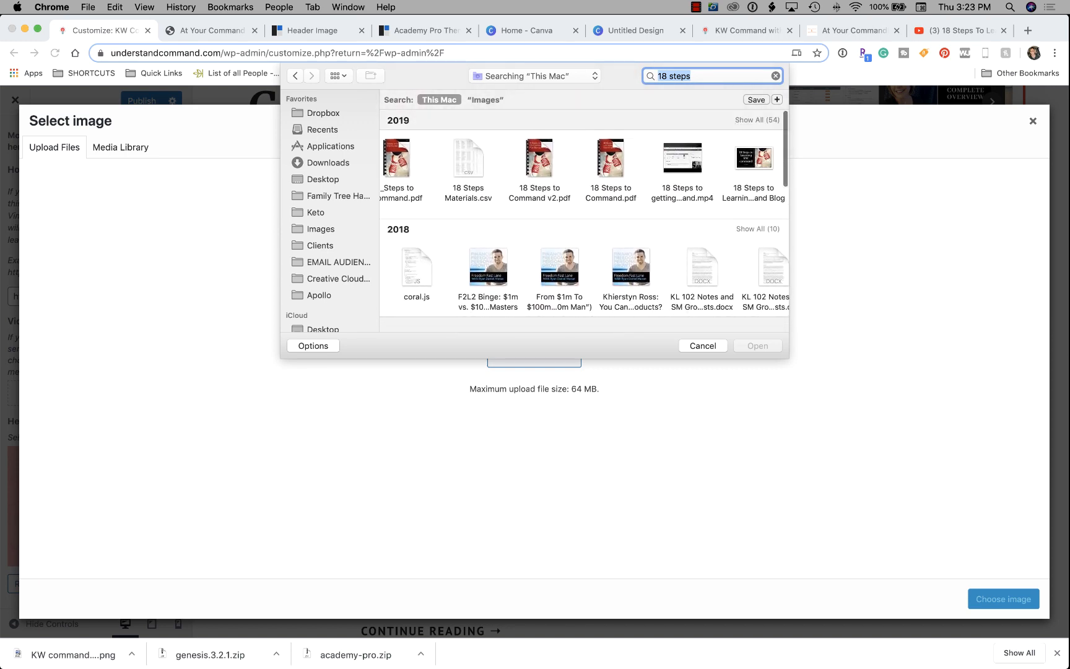
pyautogui.click(753, 159)
pyautogui.press('Return')
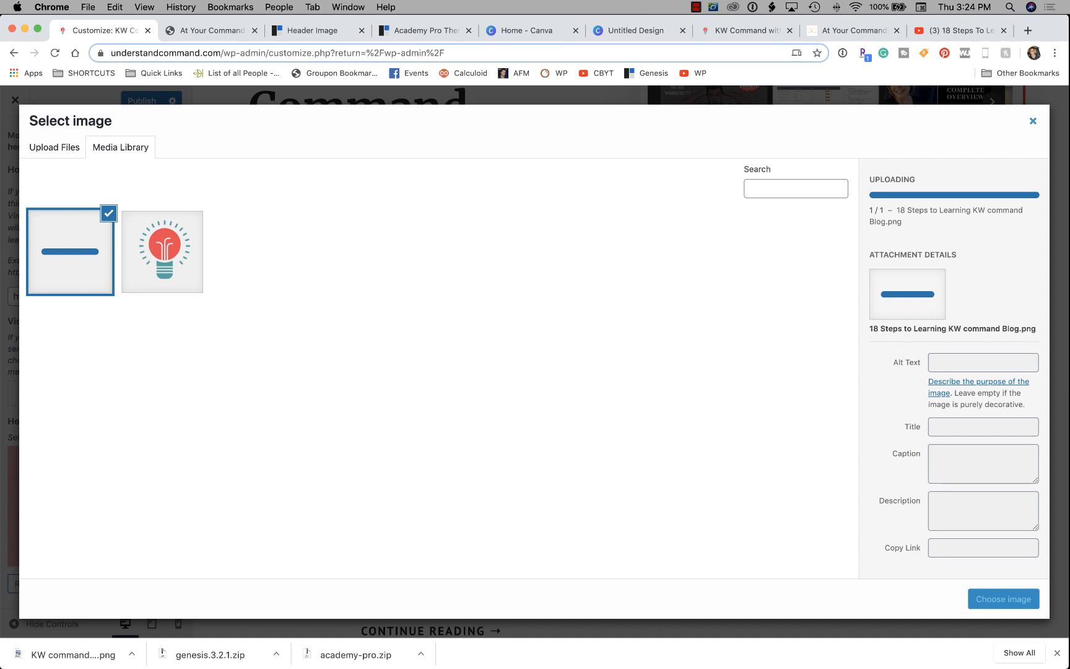
pyautogui.click(1033, 122)
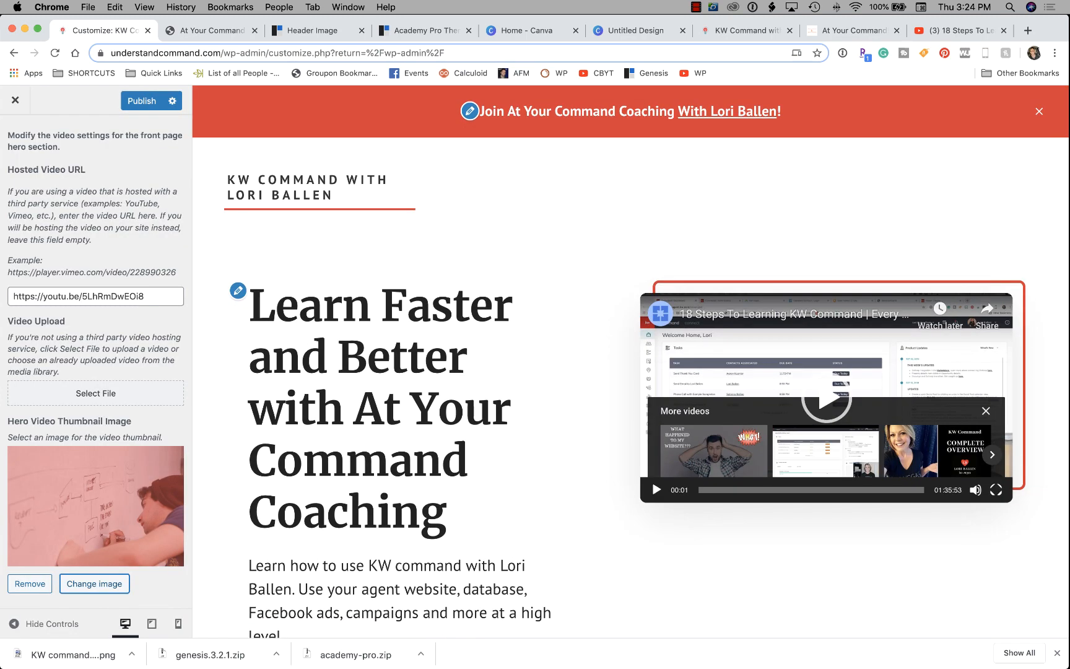
# Play and pause the 18 Steps To Learning KW Command hero video in the preview to test it.
pyautogui.scroll(-7, 631, 359)
pyautogui.scroll(-2, 631, 359)
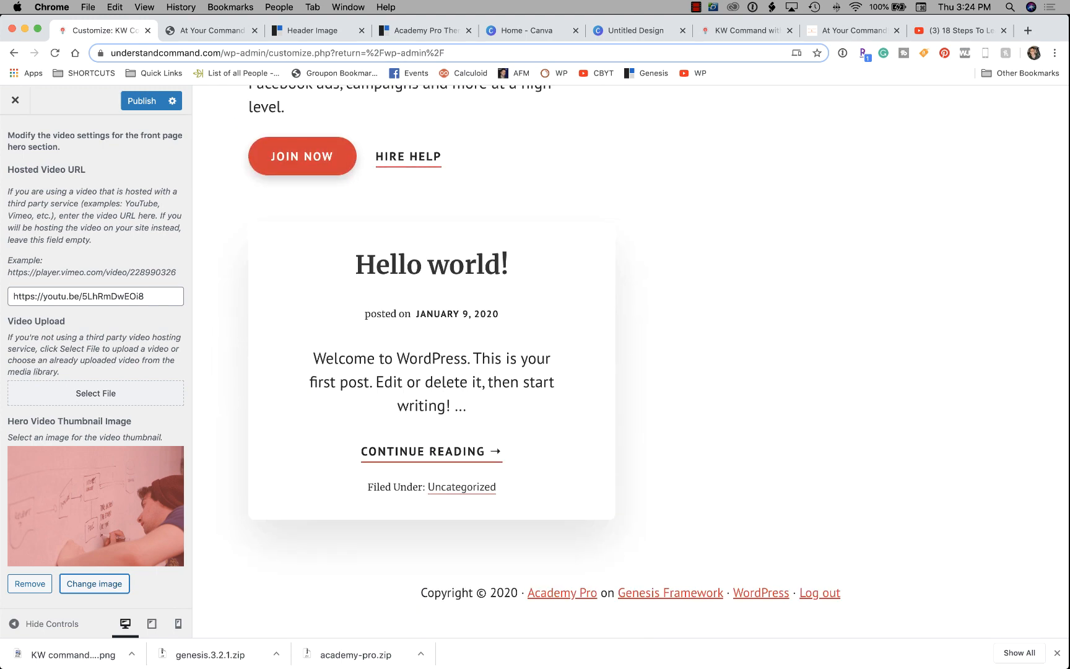
pyautogui.scroll(9, 631, 359)
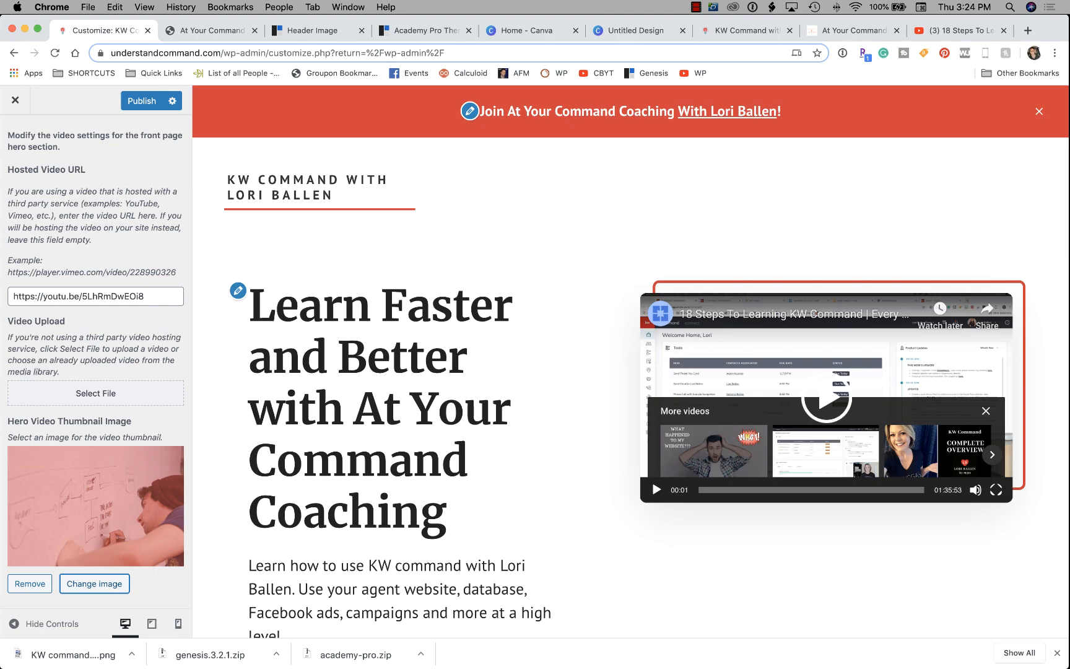
pyautogui.scroll(-1, 631, 359)
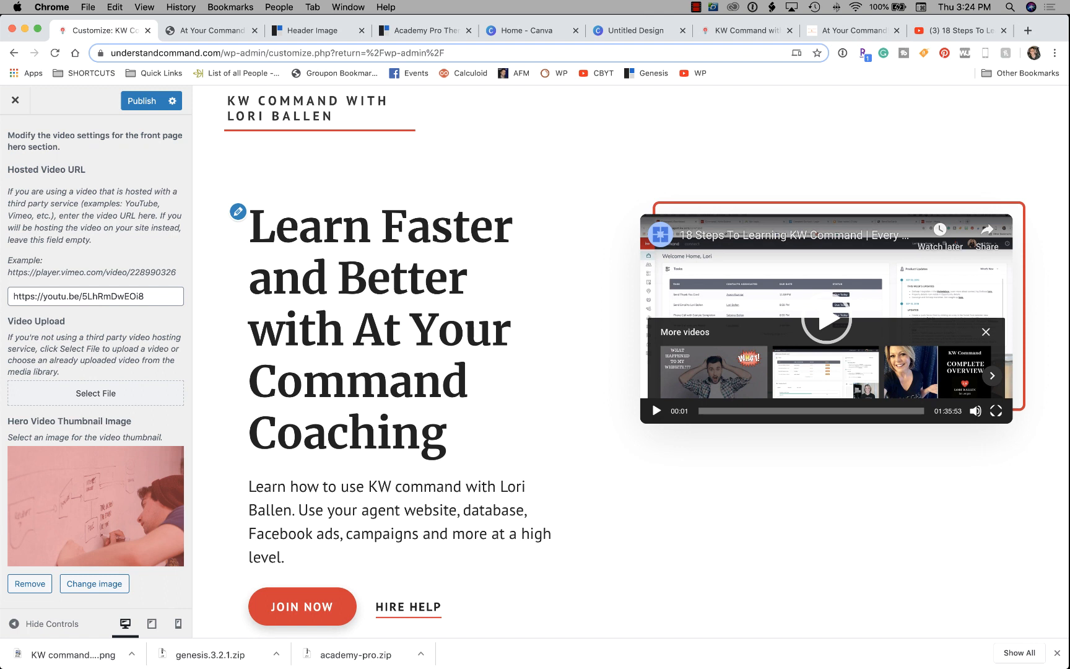
pyautogui.scroll(1, 96, 358)
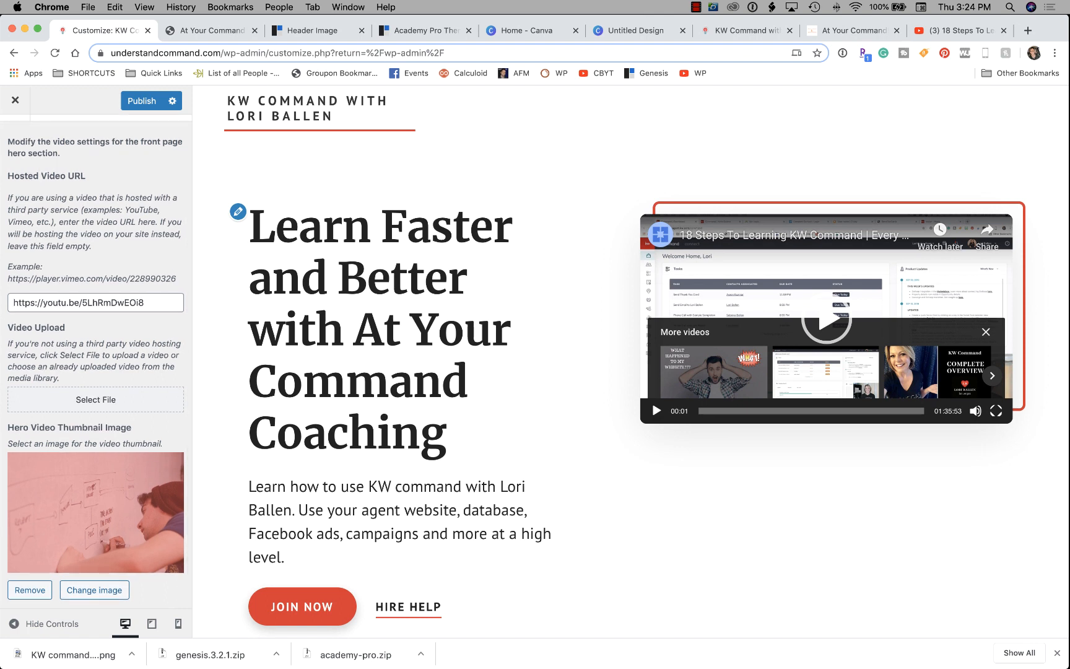
pyautogui.click(238, 212)
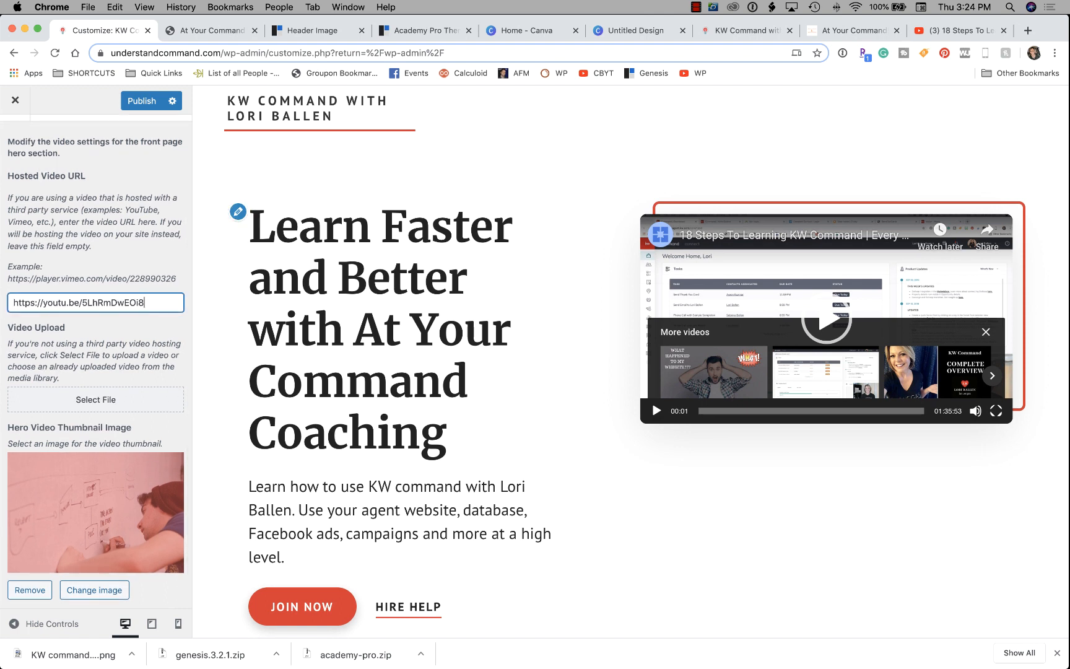
pyautogui.scroll(-1, 465, 382)
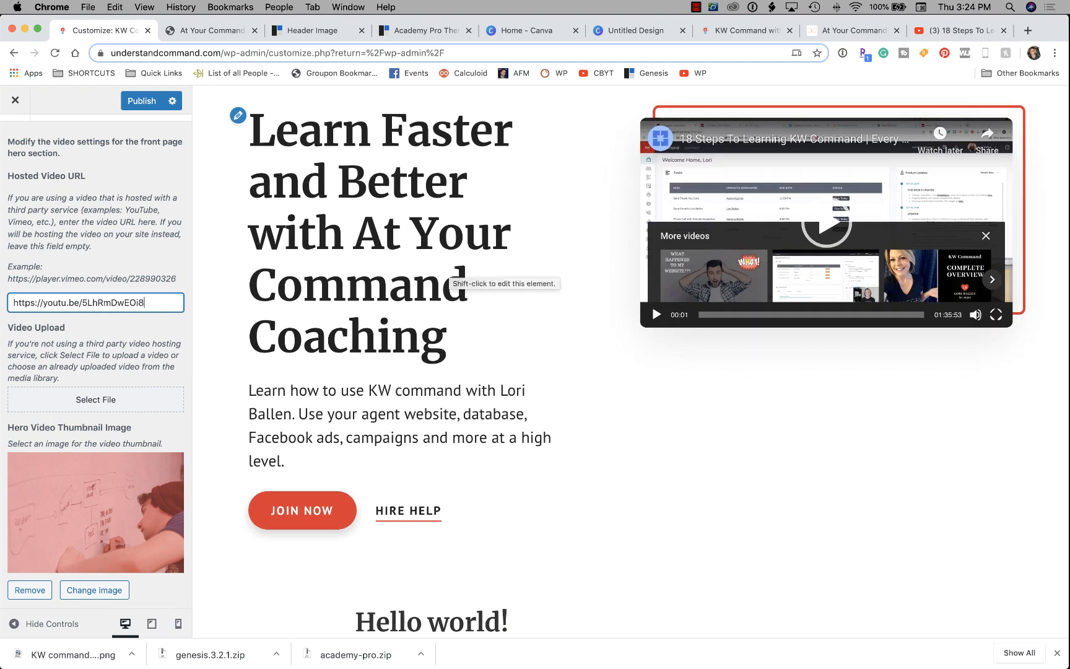
pyautogui.scroll(-2, 452, 275)
pyautogui.scroll(1, 452, 275)
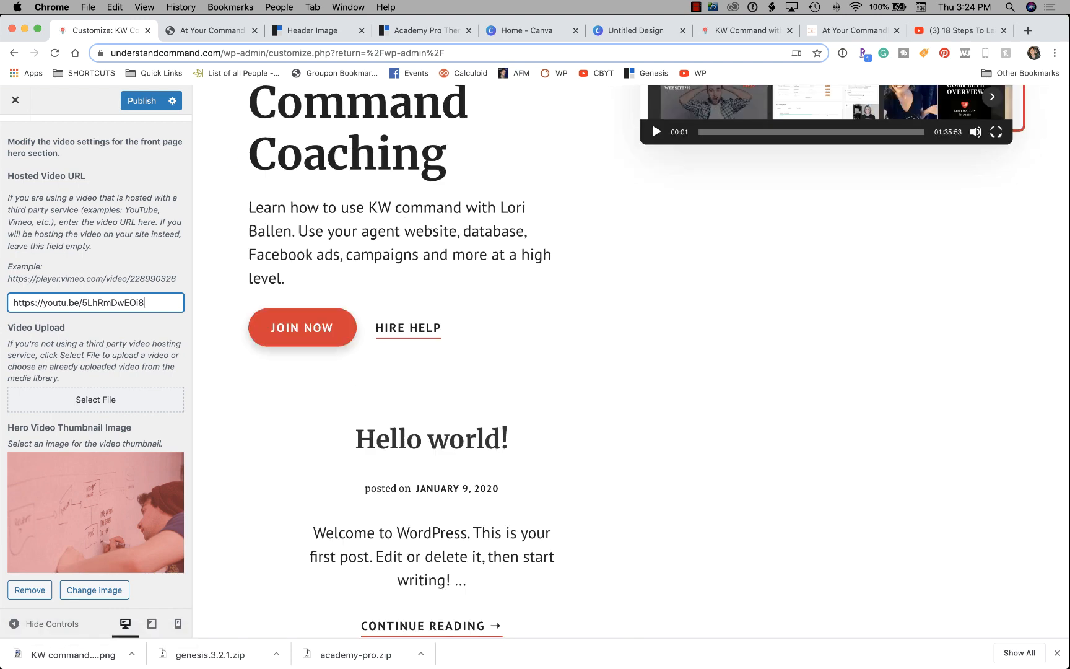
pyautogui.scroll(5, 452, 276)
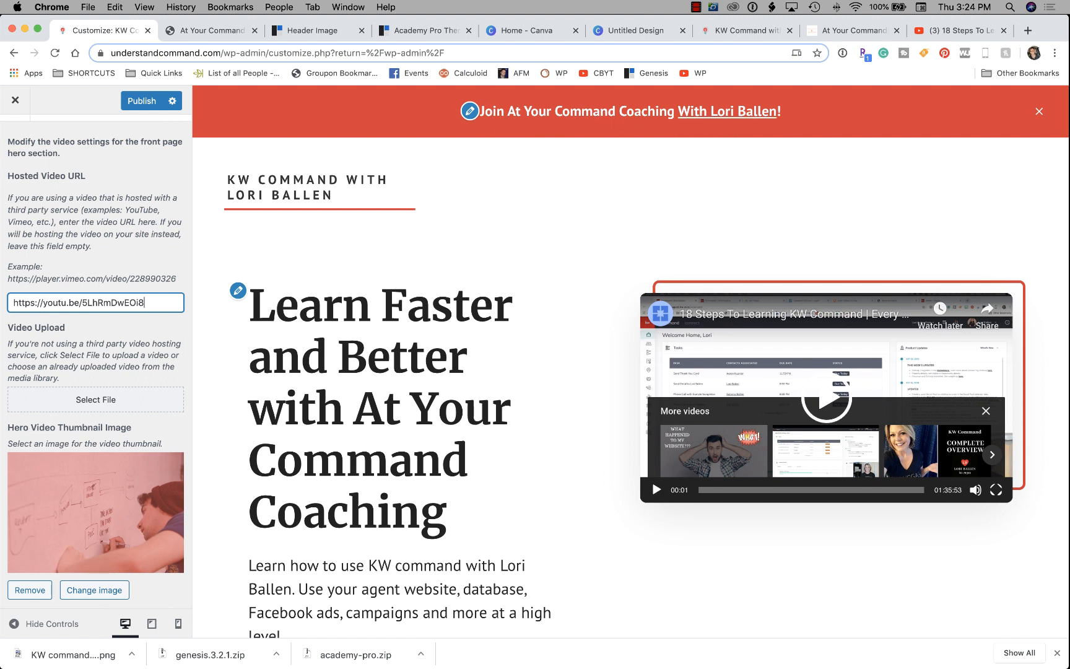
pyautogui.click(827, 399)
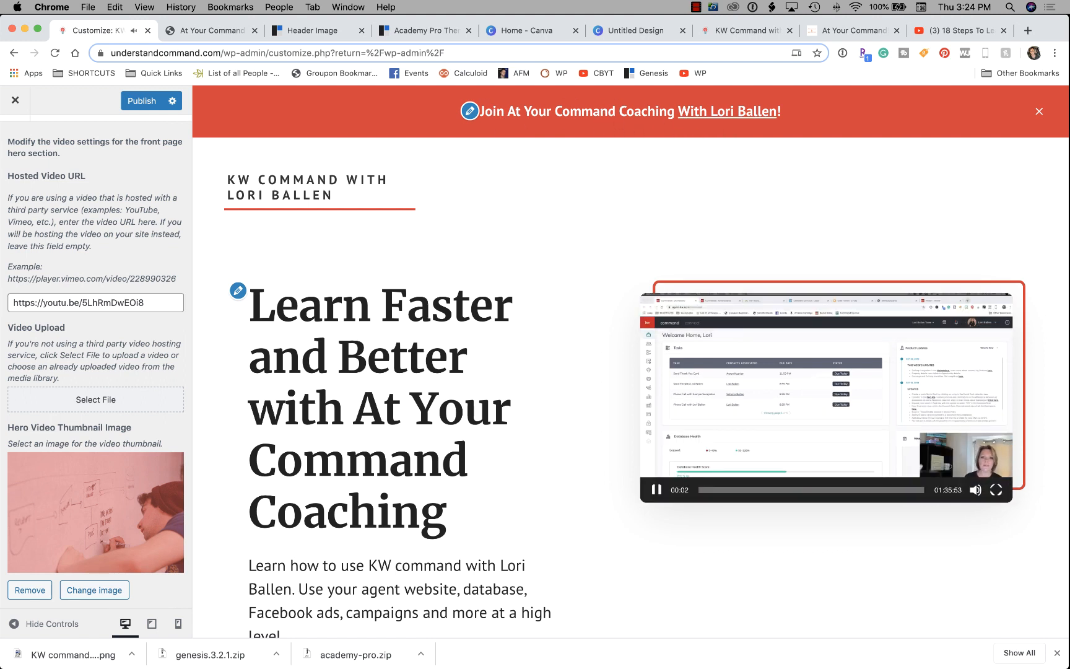
pyautogui.click(826, 400)
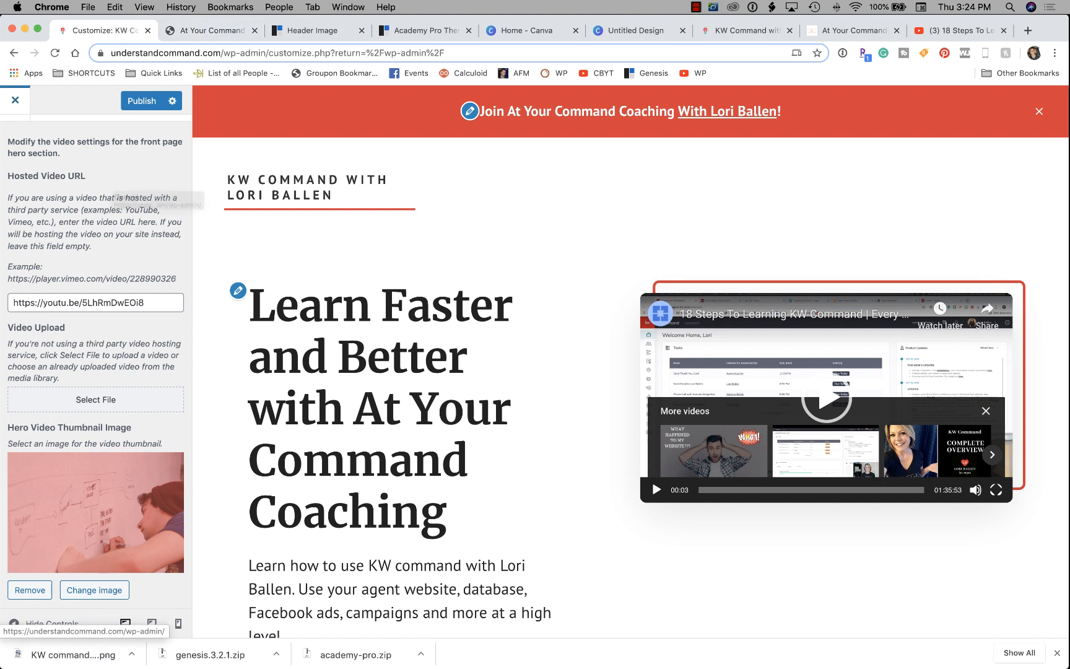
# Publish the Customizer changes and review the live hero section.
pyautogui.click(142, 101)
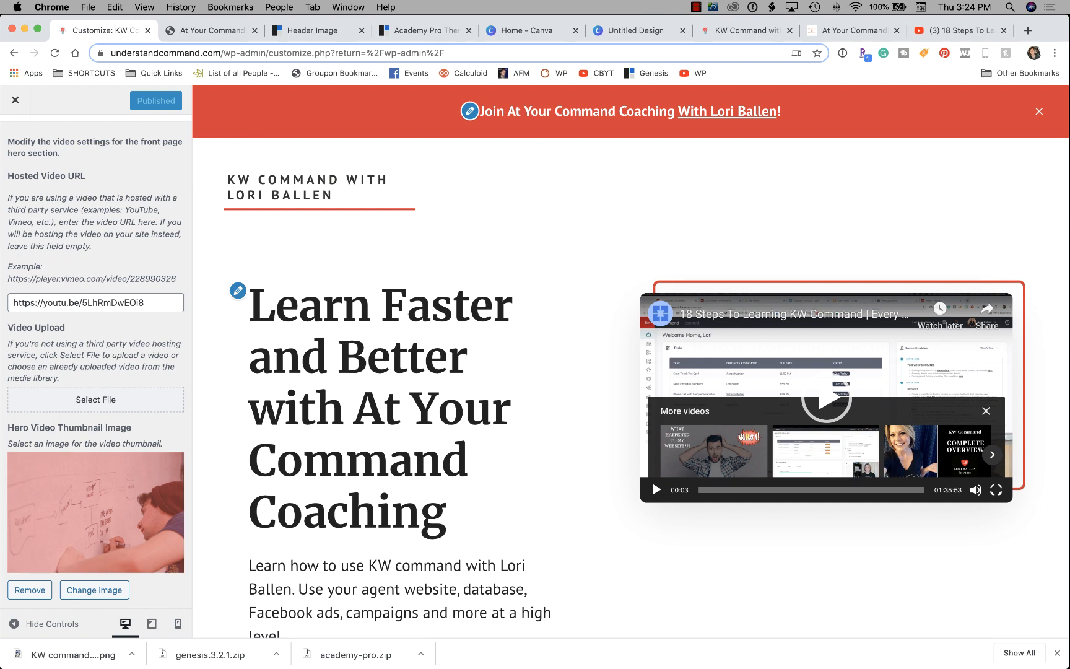
pyautogui.scroll(-1, 96, 359)
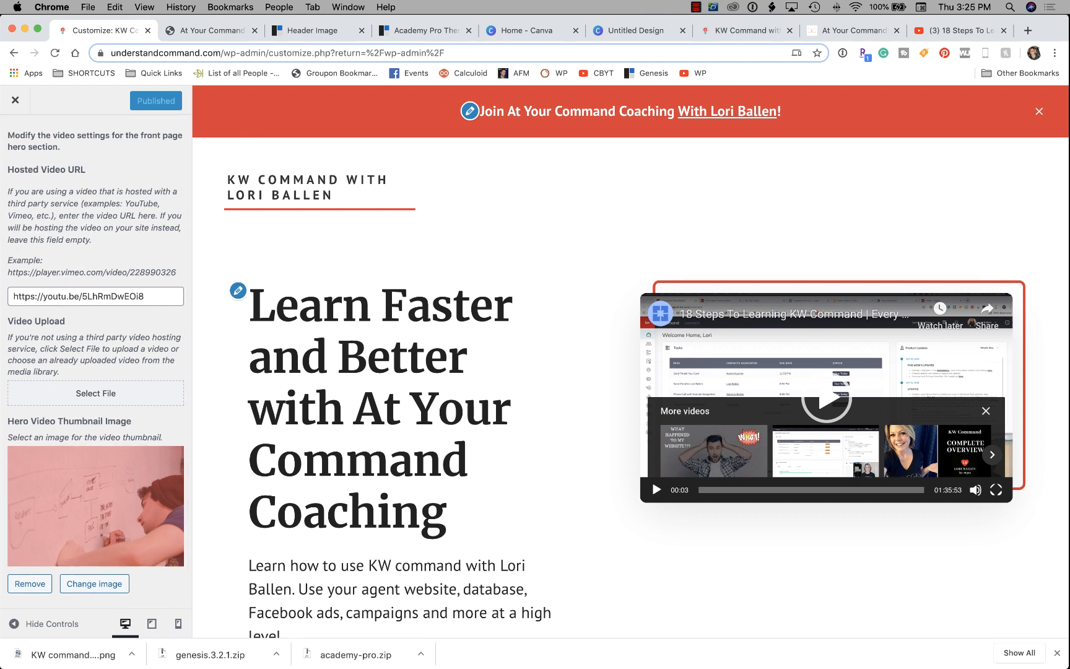
pyautogui.scroll(-4, 630, 361)
pyautogui.scroll(1, 630, 362)
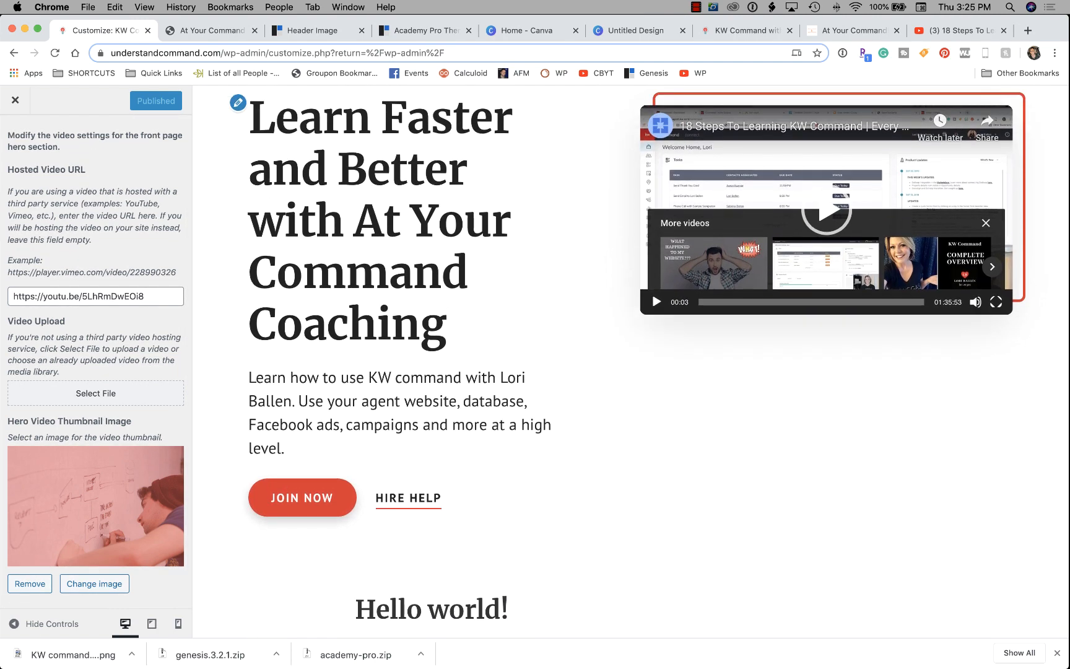
pyautogui.scroll(-1, 630, 362)
# Exit to the Dashboard, reopen Appearance > Customize, and show the Menus panel.
pyautogui.click(15, 100)
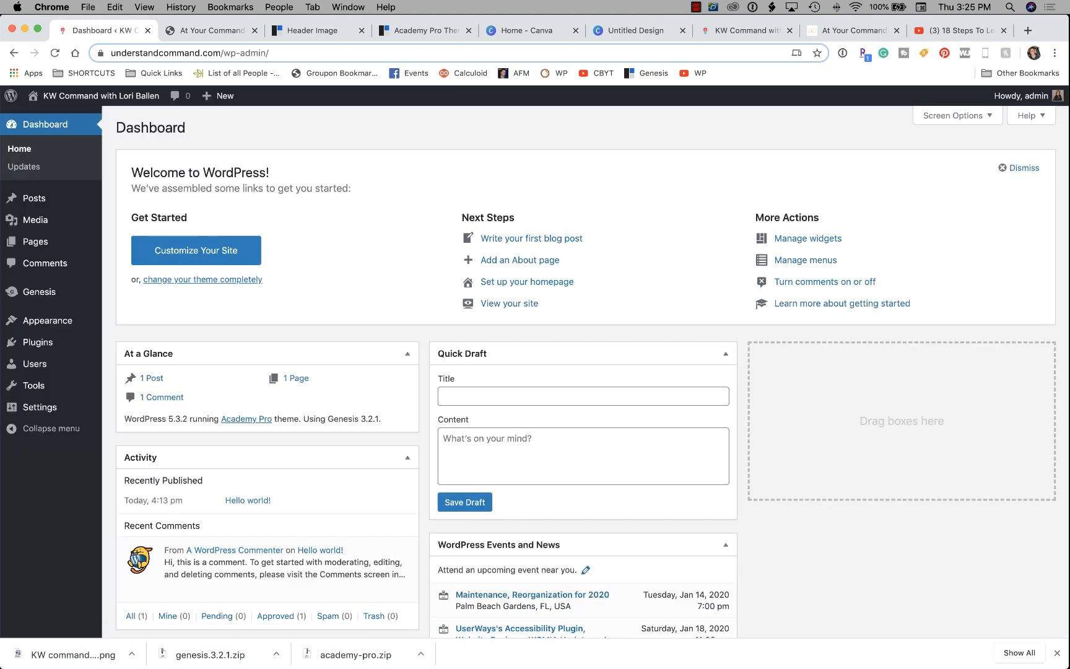
pyautogui.moveTo(47, 320)
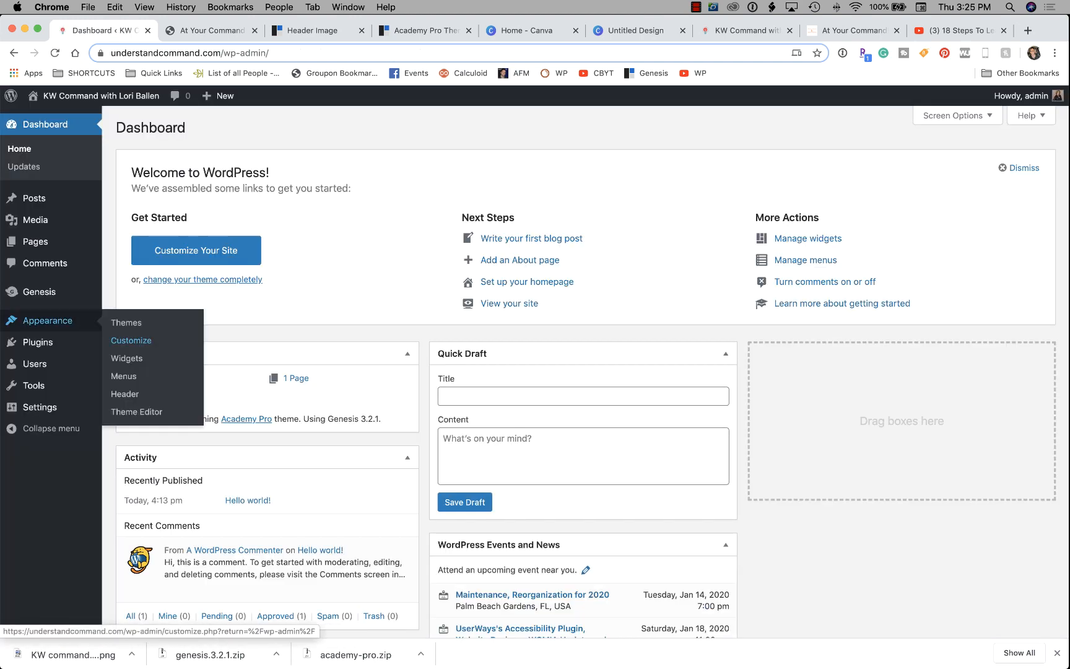
pyautogui.click(130, 340)
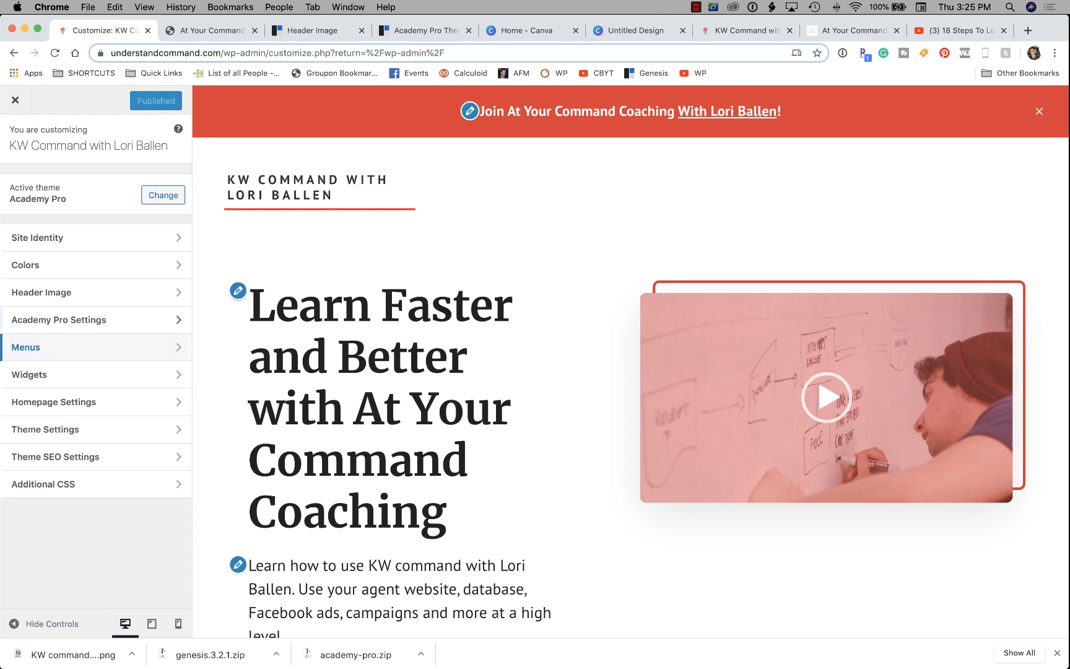
pyautogui.click(62, 347)
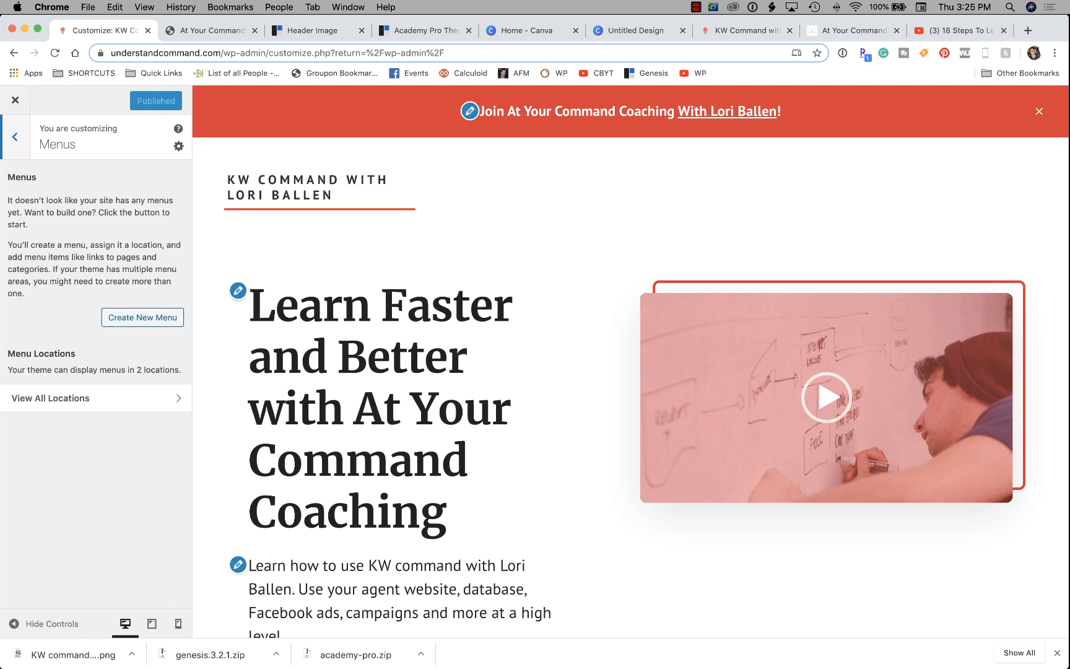
# Create a new menu named Main, assigned to the Header Menu and Footer Menu locations.
pyautogui.click(142, 318)
pyautogui.click(96, 199)
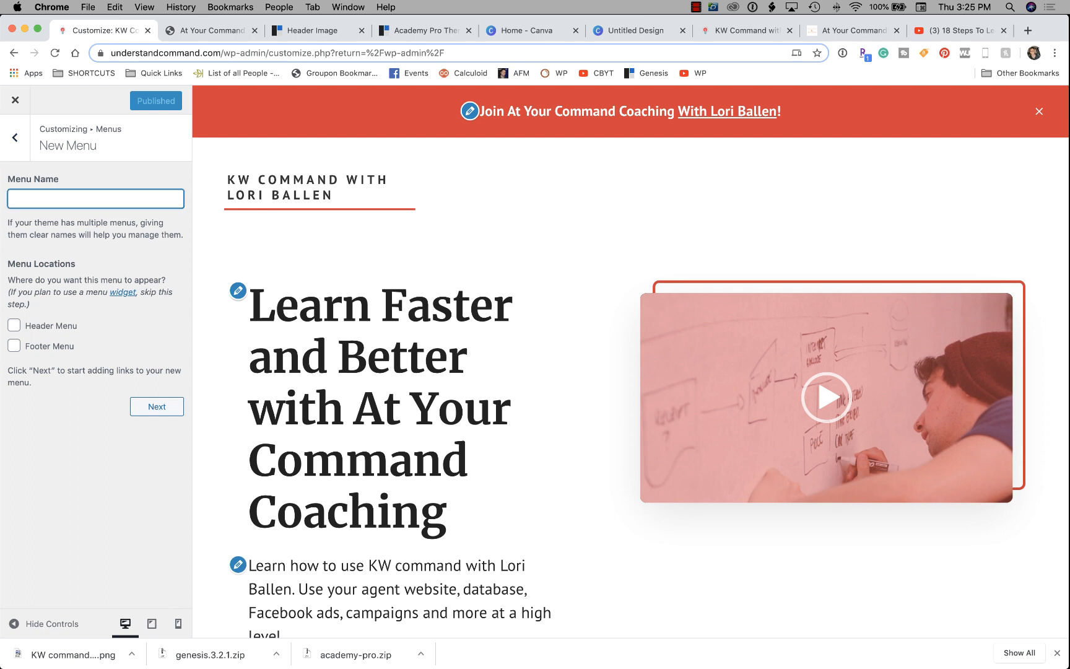
pyautogui.write('Main')
pyautogui.press('Tab')
pyautogui.press('space')
pyautogui.press('Tab')
pyautogui.press('space')
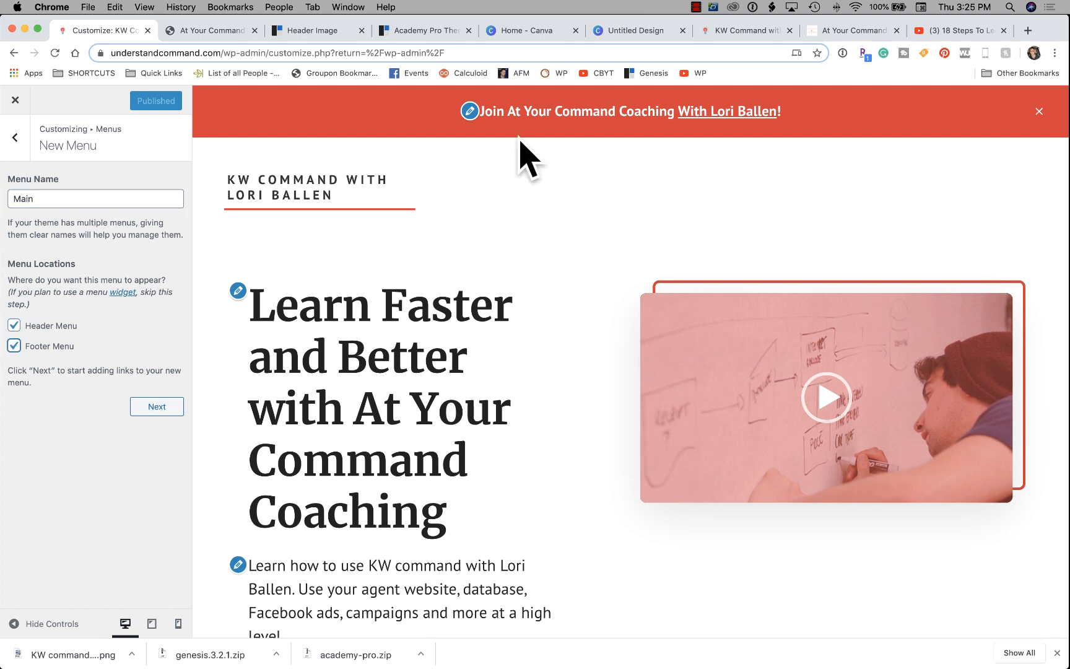
# Continue past the location options and bring up the list of items to add.
pyautogui.press('Tab')
pyautogui.press('Return')
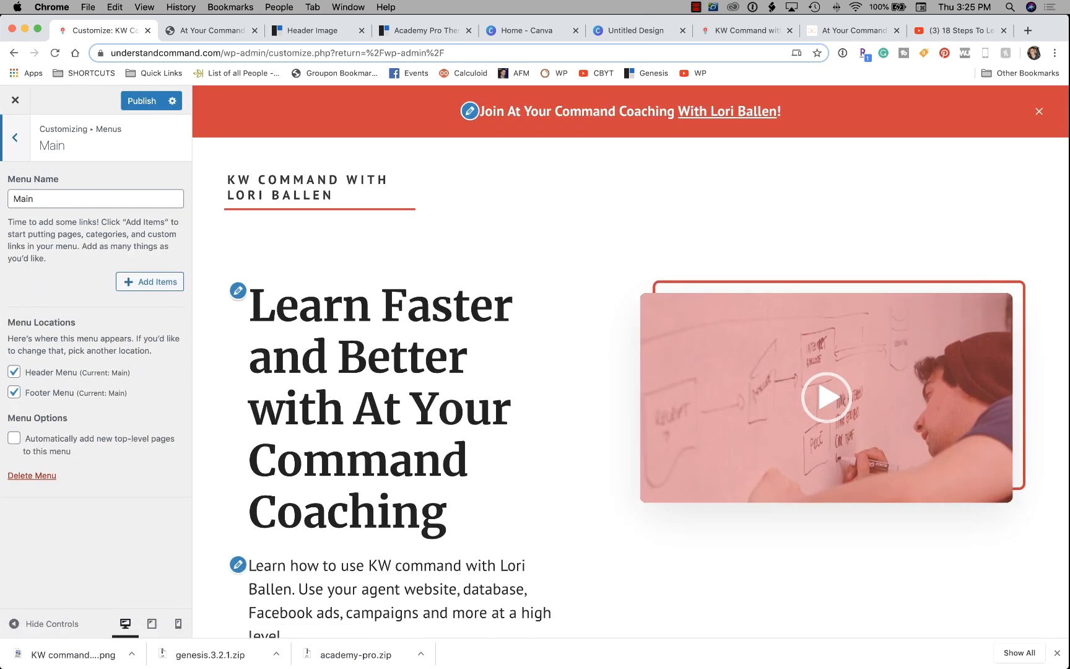
pyautogui.click(150, 282)
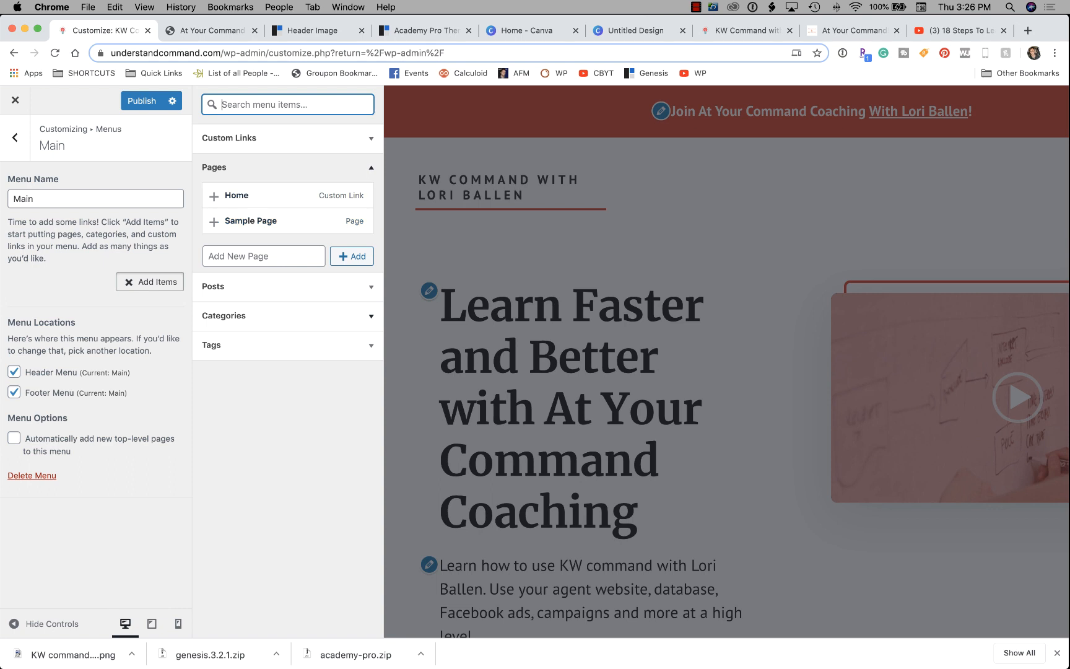
# Browse the Posts, Categories, Tags and Pages item lists, then the Custom Links fields.
pyautogui.click(287, 287)
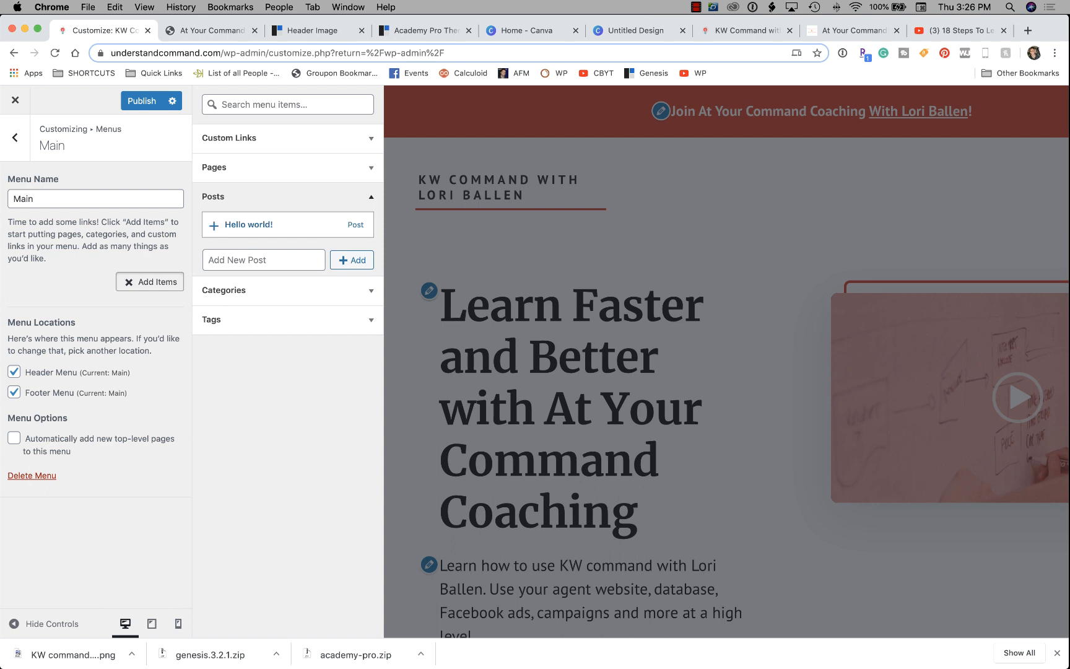
pyautogui.click(287, 290)
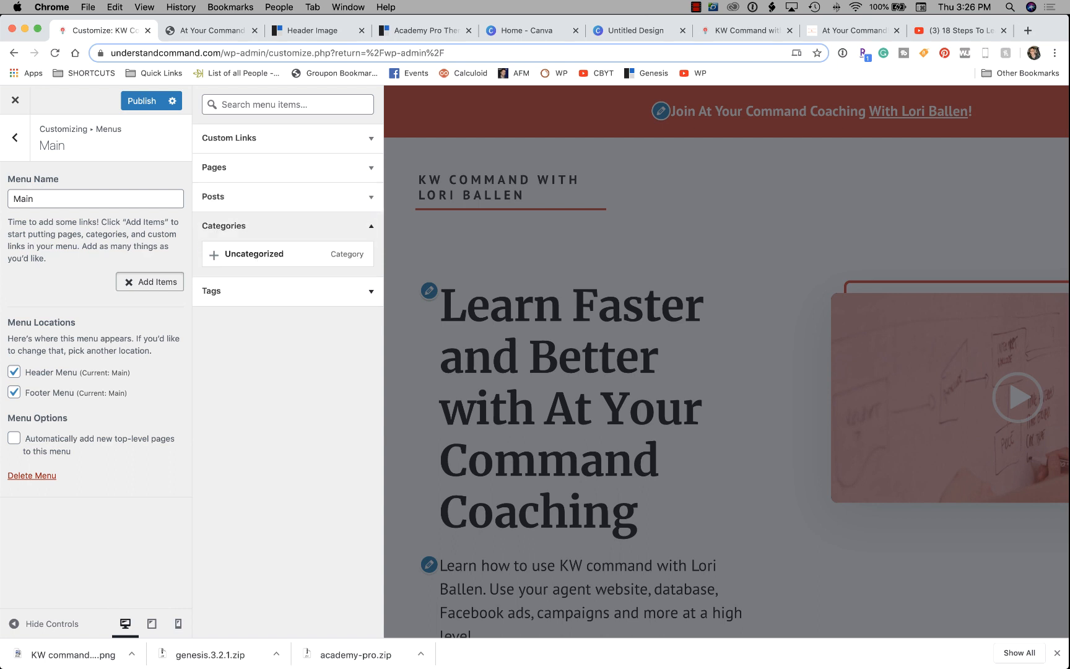
pyautogui.click(287, 290)
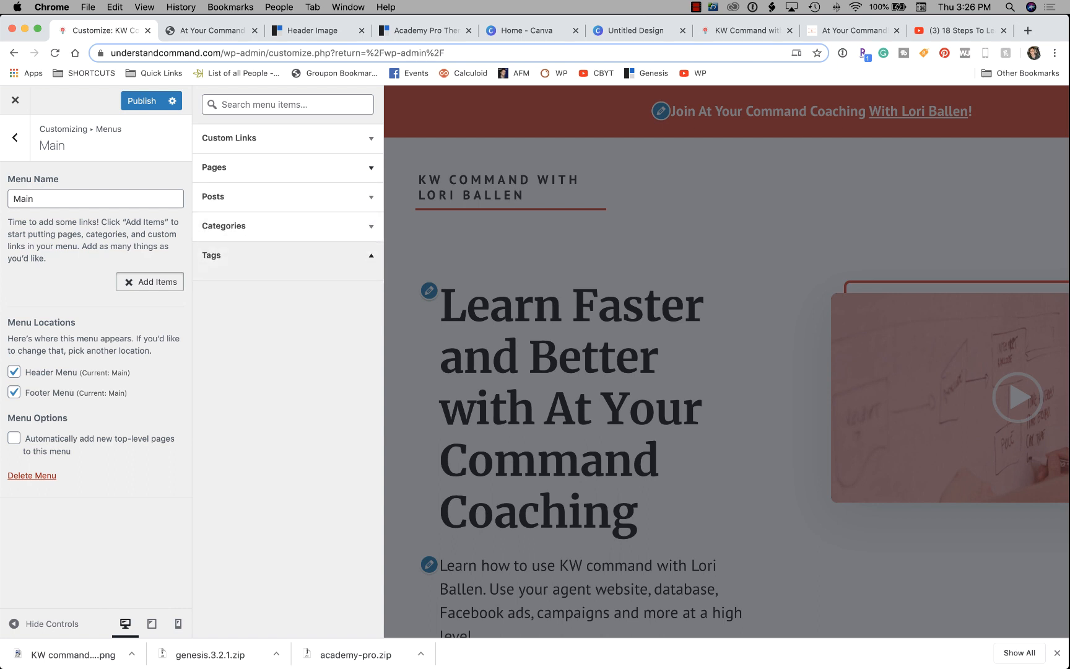
pyautogui.click(288, 168)
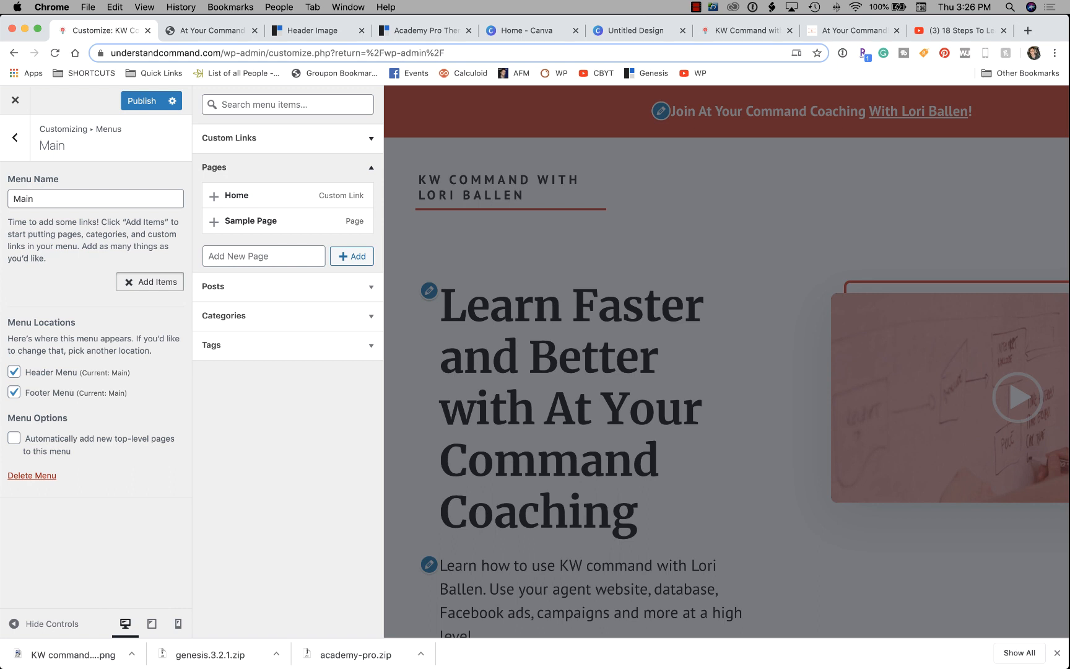
pyautogui.click(287, 138)
# Add a custom link 'Join Coaching' using the pasted academy web address.
pyautogui.click(315, 162)
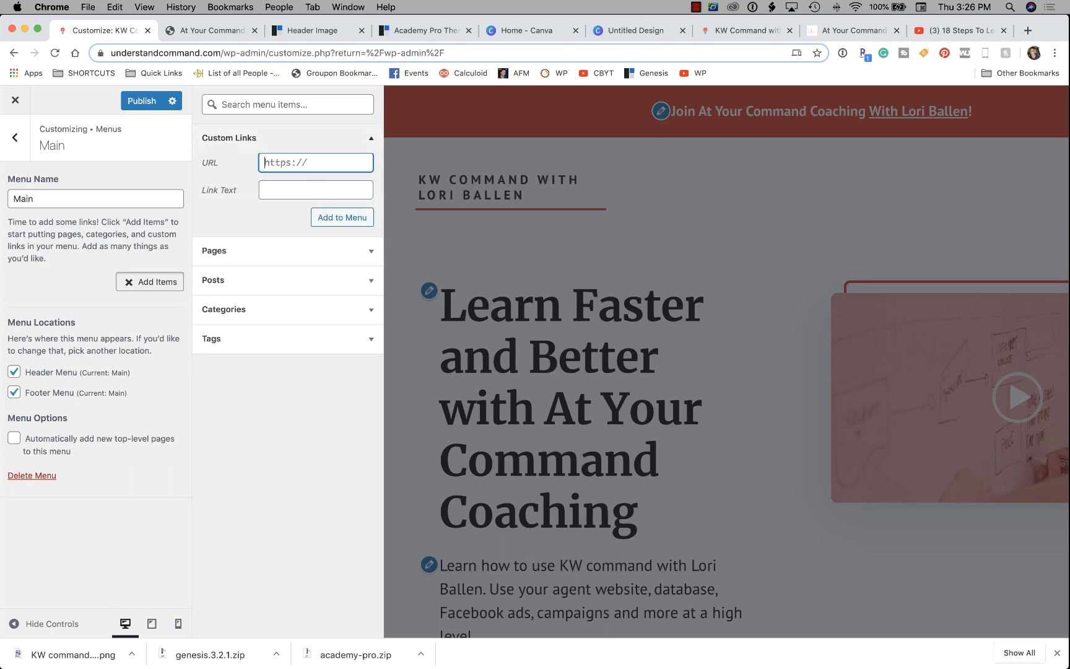
pyautogui.press('super+v')
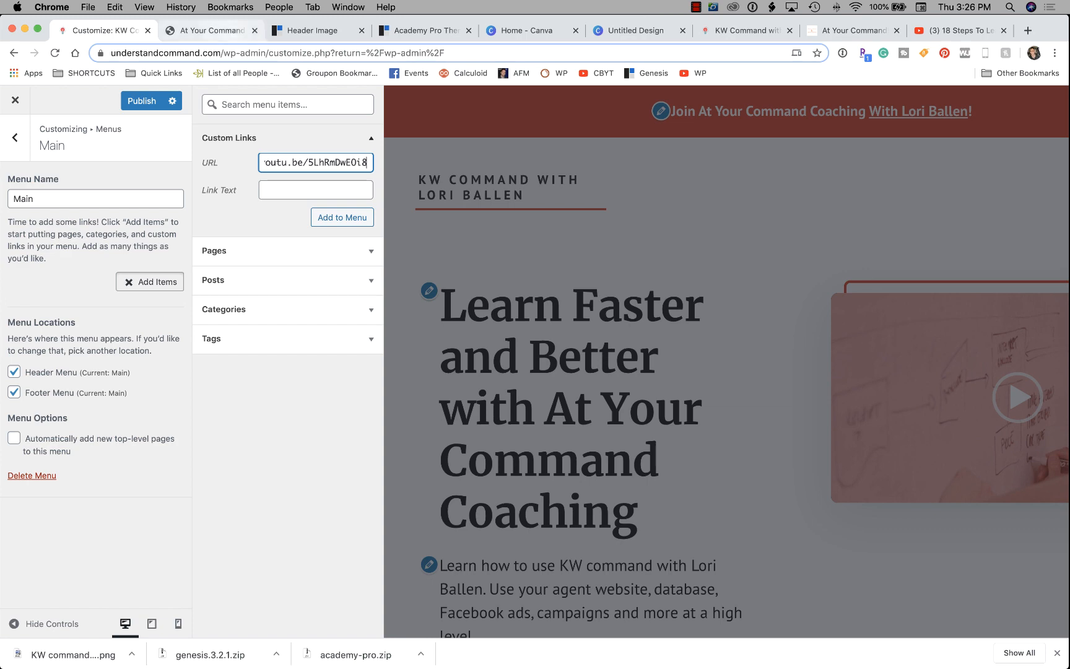
pyautogui.click(212, 31)
pyautogui.click(107, 31)
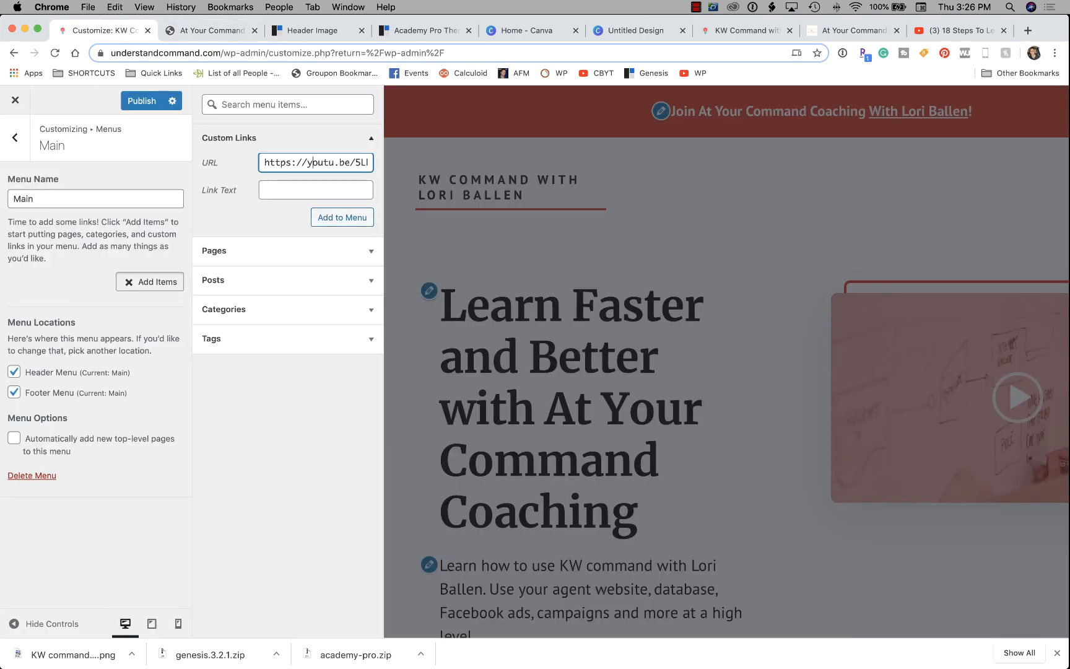
pyautogui.press('super+a')
pyautogui.write('https://www.ballenacademy.com/p/at-your-command')
pyautogui.press('Tab')
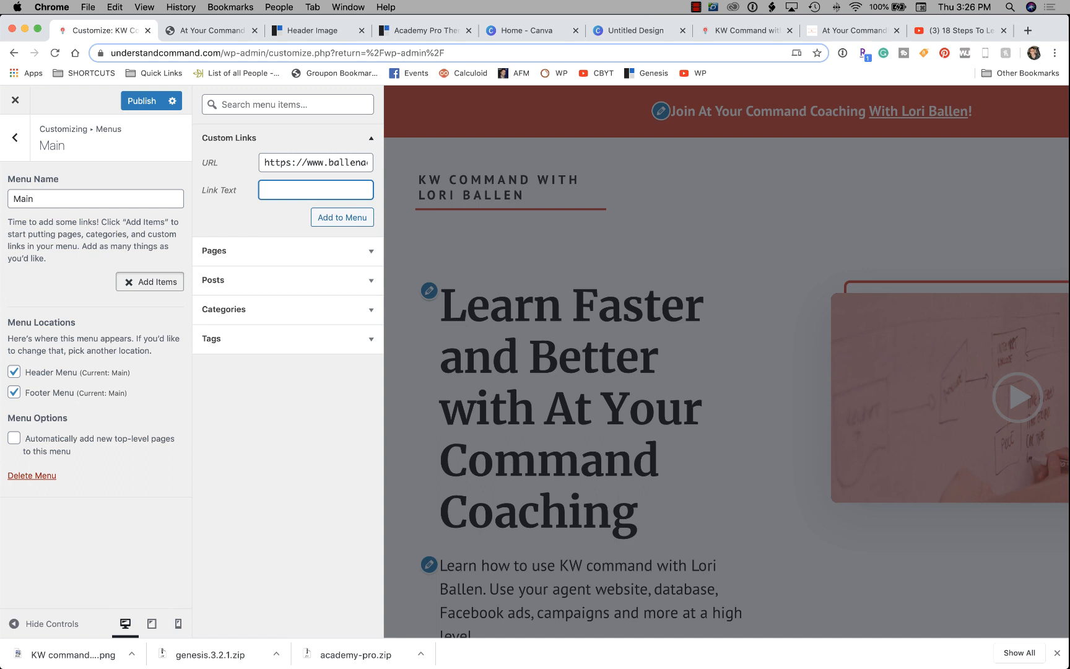
pyautogui.write('Join Coaching')
pyautogui.press('Return')
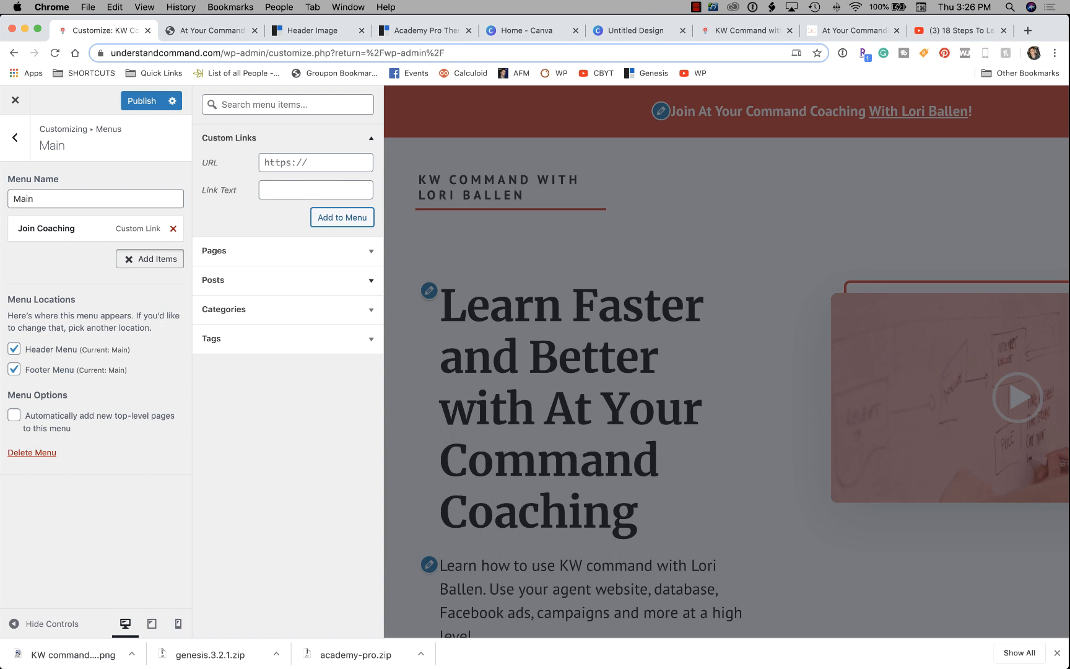
# Add a second custom link titled '18 Steps to KW Command' with the pasted address.
pyautogui.click(316, 163)
pyautogui.click(316, 190)
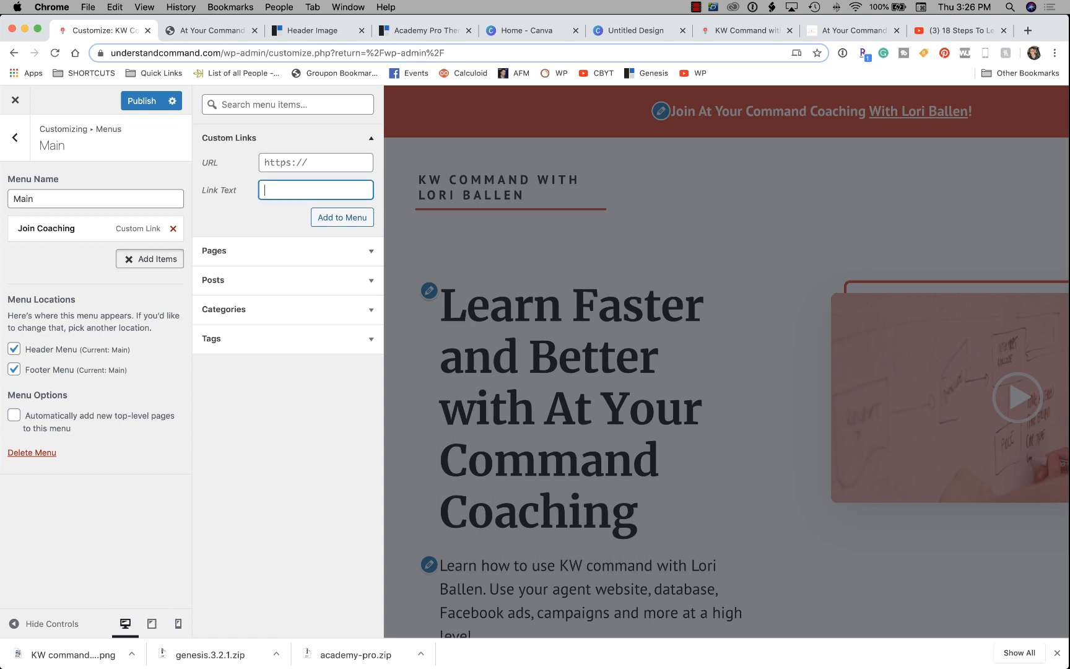
pyautogui.hotkey('shift', 'Tab')
pyautogui.press('super+v')
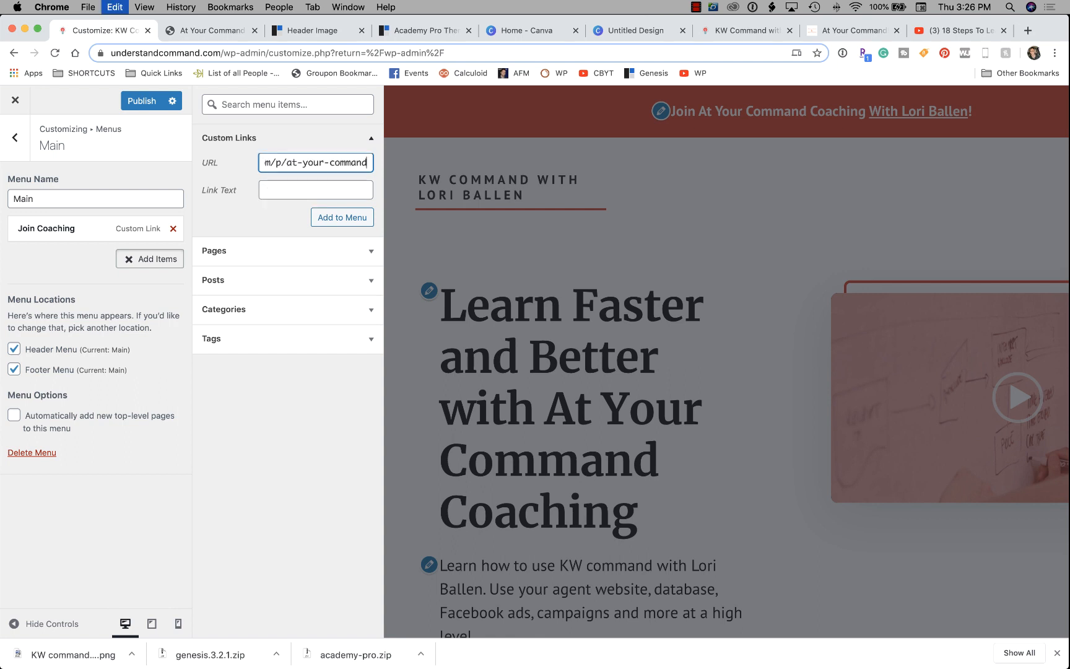
pyautogui.press('Tab')
pyautogui.write('Free')
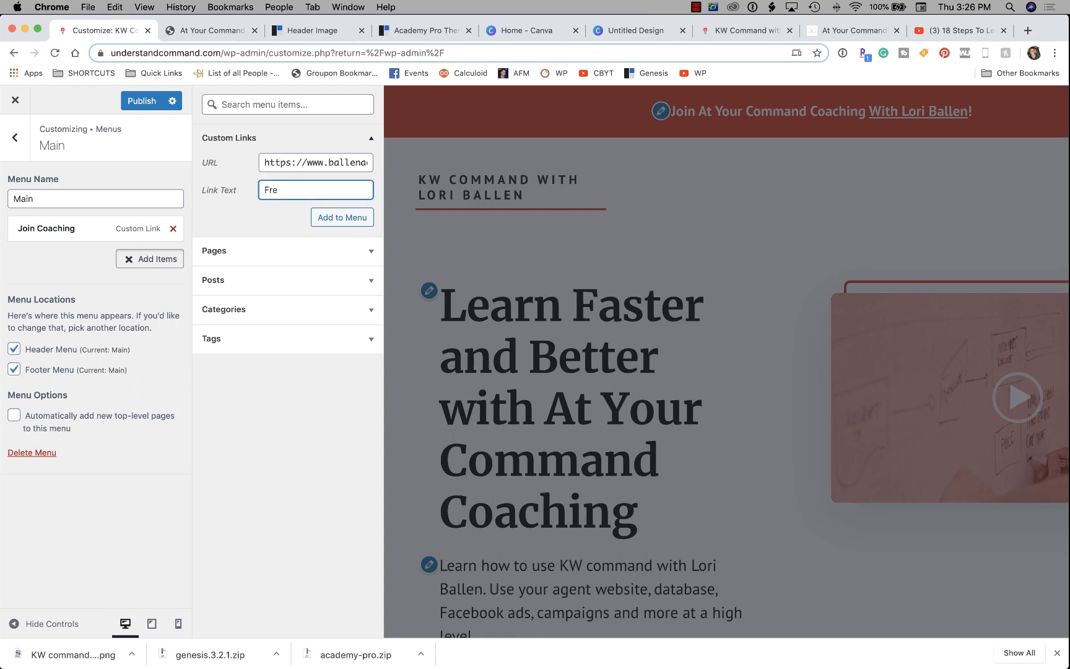
pyautogui.press('BackSpace')
pyautogui.press('BackSpace')
pyautogui.press('BackSpace')
pyautogui.write('1 d')
pyautogui.press('BackSpace')
pyautogui.write('8 Steps toK')
pyautogui.press('BackSpace')
pyautogui.write('KW Command')
pyautogui.click(342, 218)
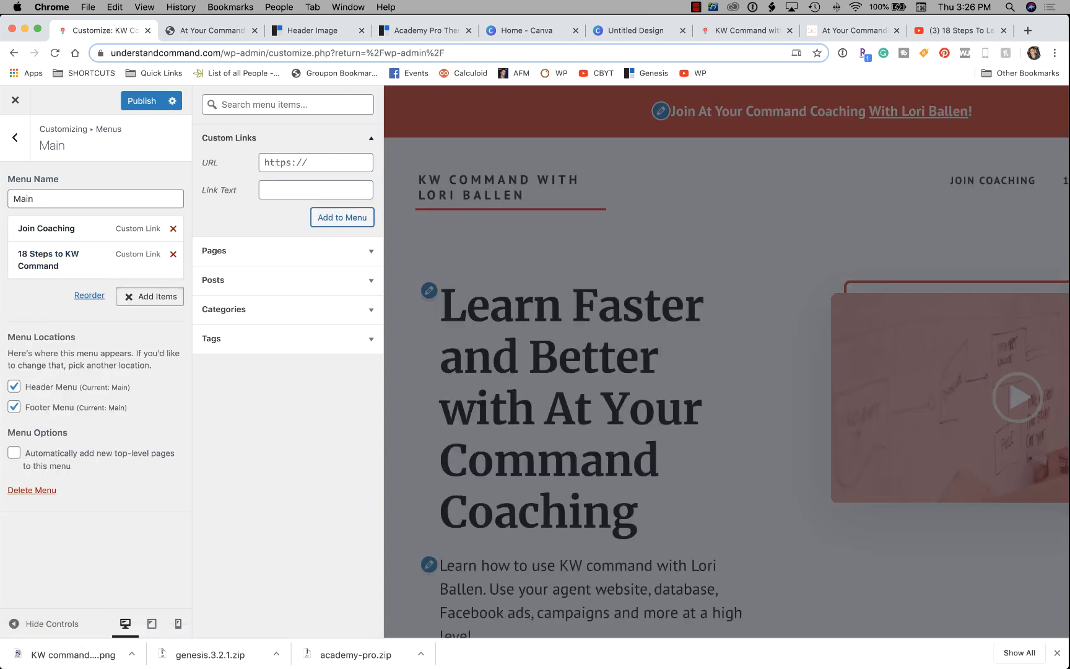
# Add a 'Youtube Tutorials' custom link with another pasted academy address.
pyautogui.click(315, 162)
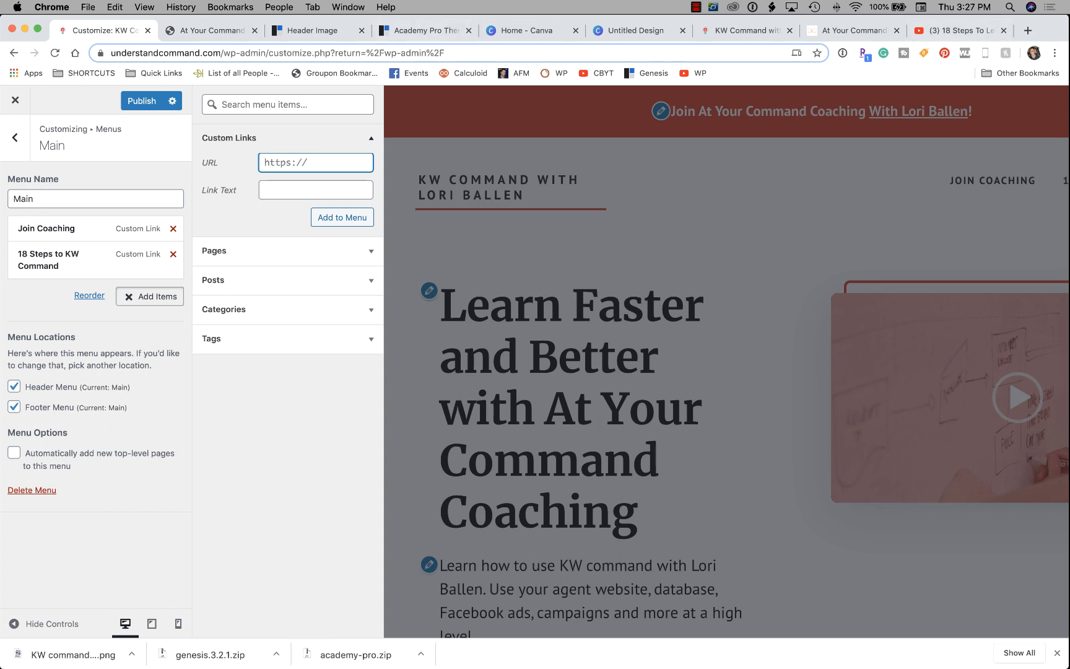
pyautogui.press('super+v')
pyautogui.press('Tab')
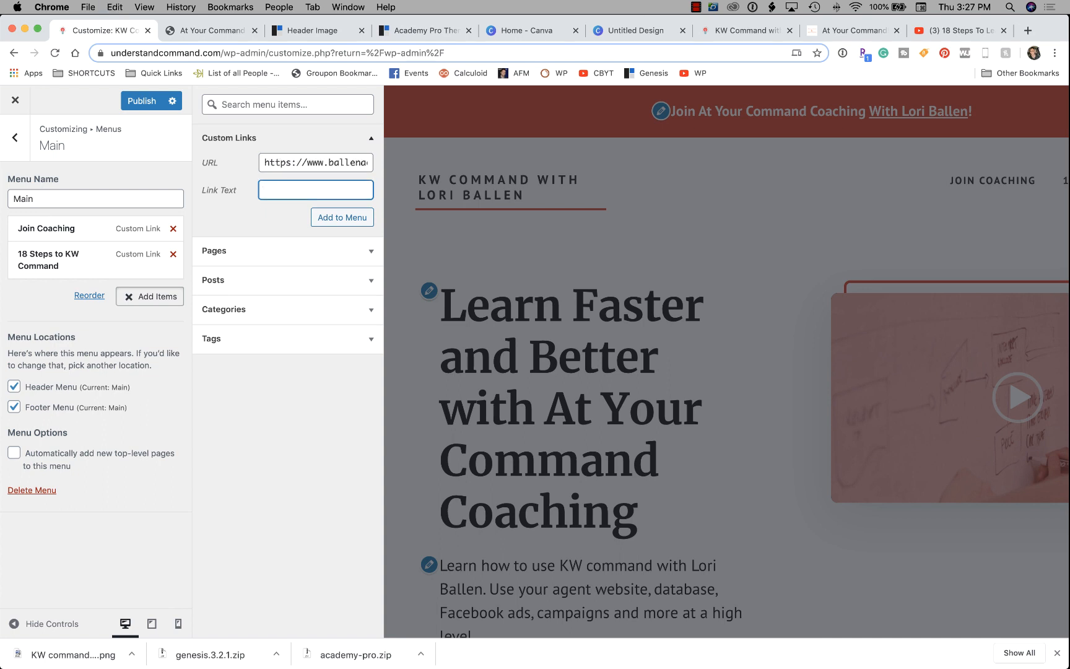
pyautogui.write('Youtube Tutorials')
pyautogui.press('Return')
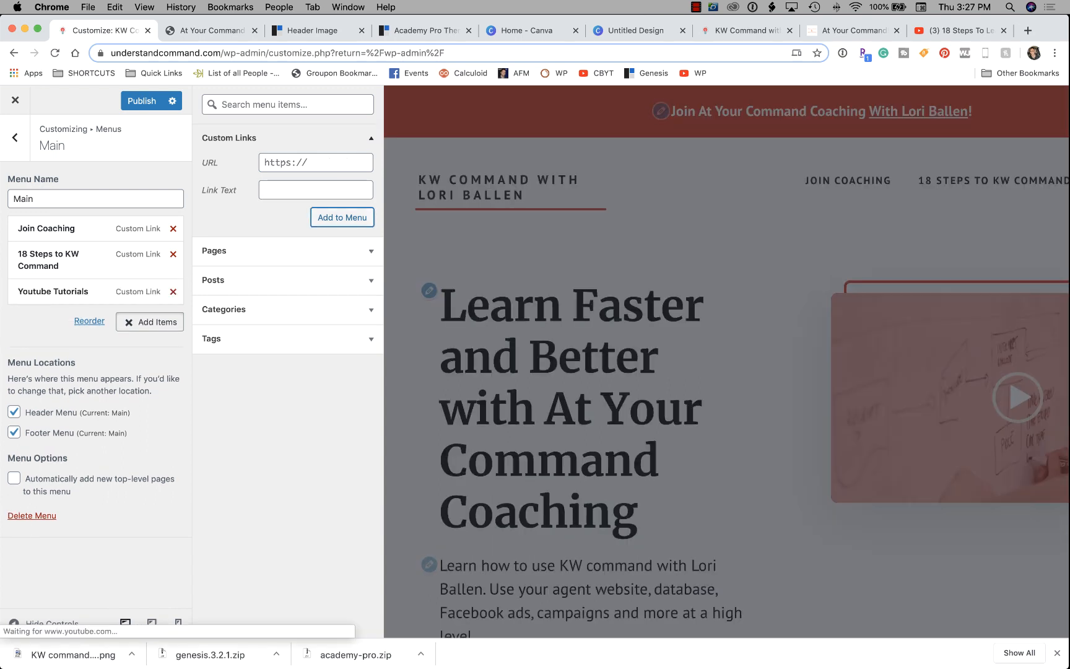
# Add a 'Blog' custom link with the pasted blog address and publish the menu.
pyautogui.hotkey('shift', 'Tab')
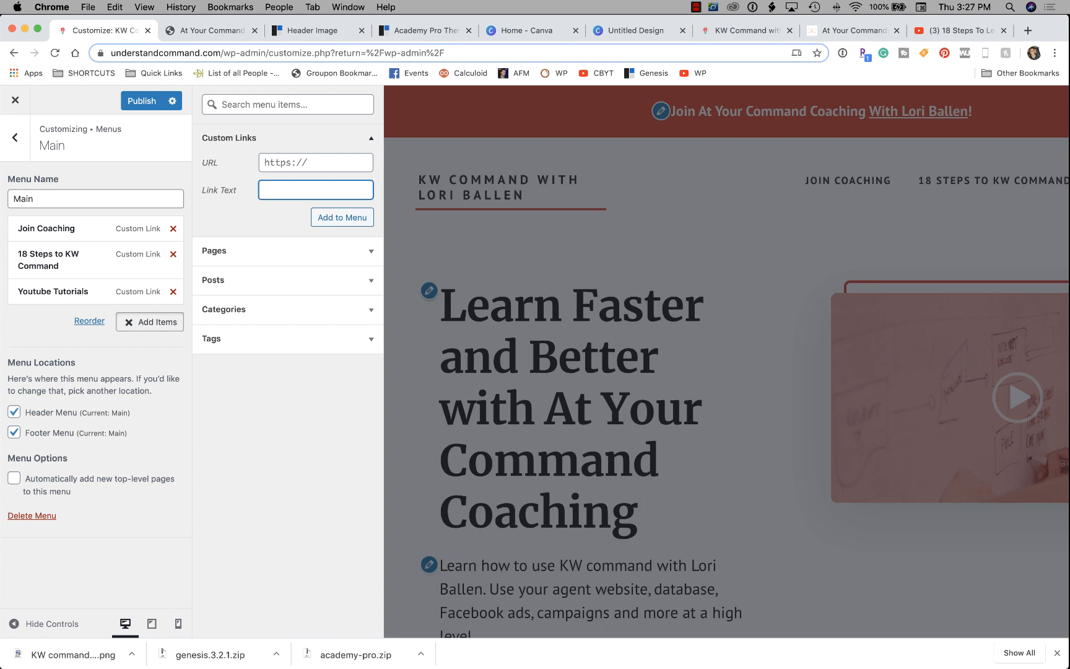
pyautogui.write('Blog')
pyautogui.click(316, 162)
pyautogui.press('super+v')
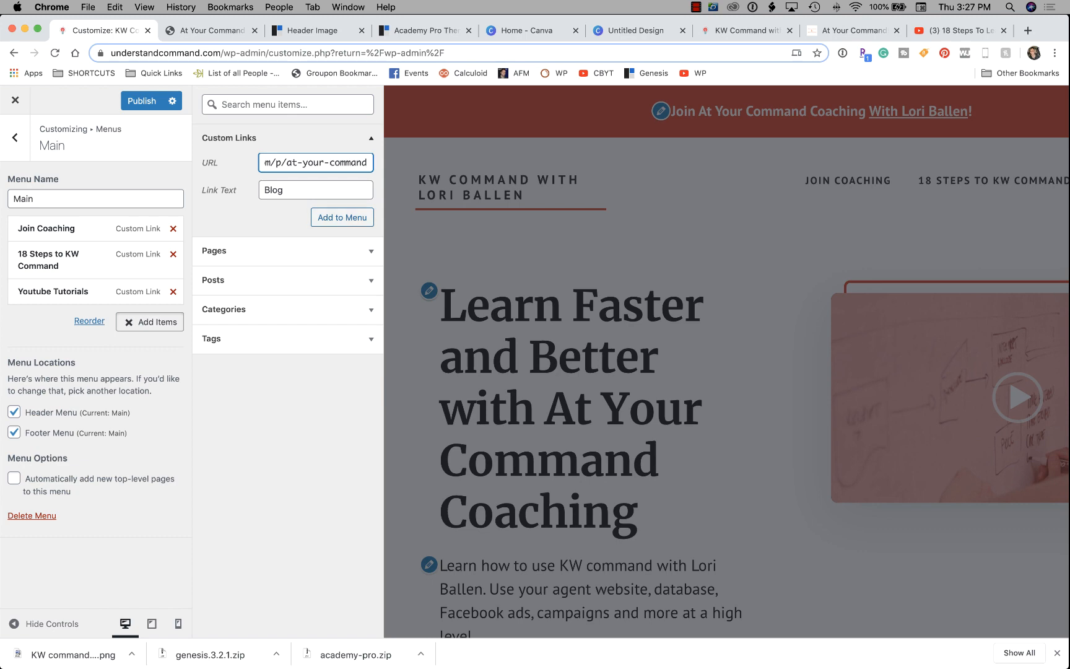
pyautogui.click(341, 218)
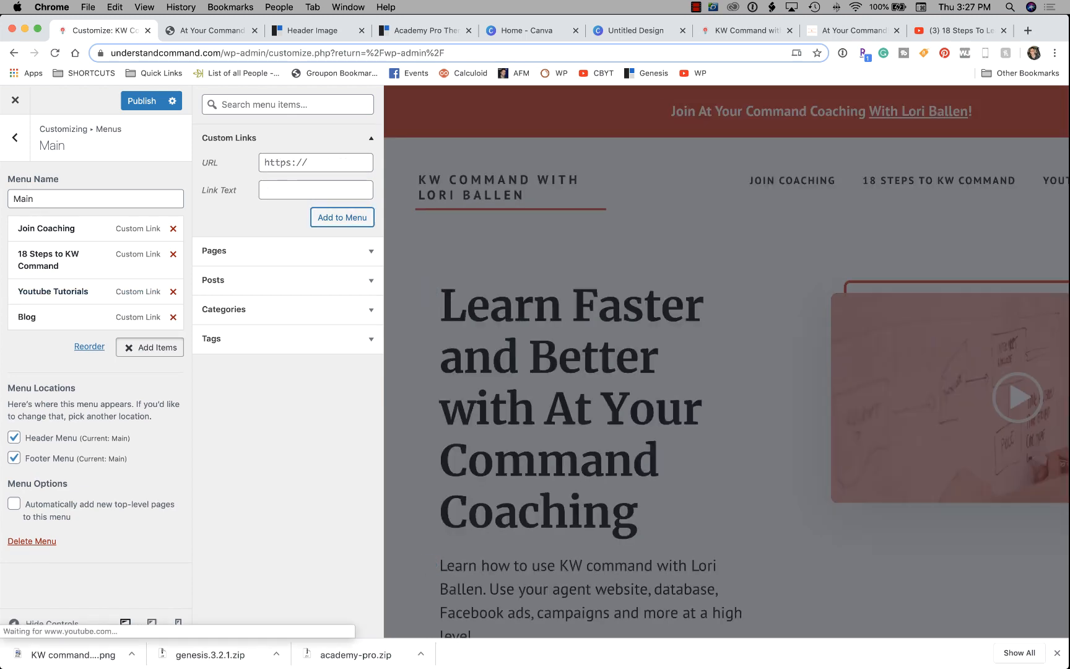
pyautogui.click(147, 100)
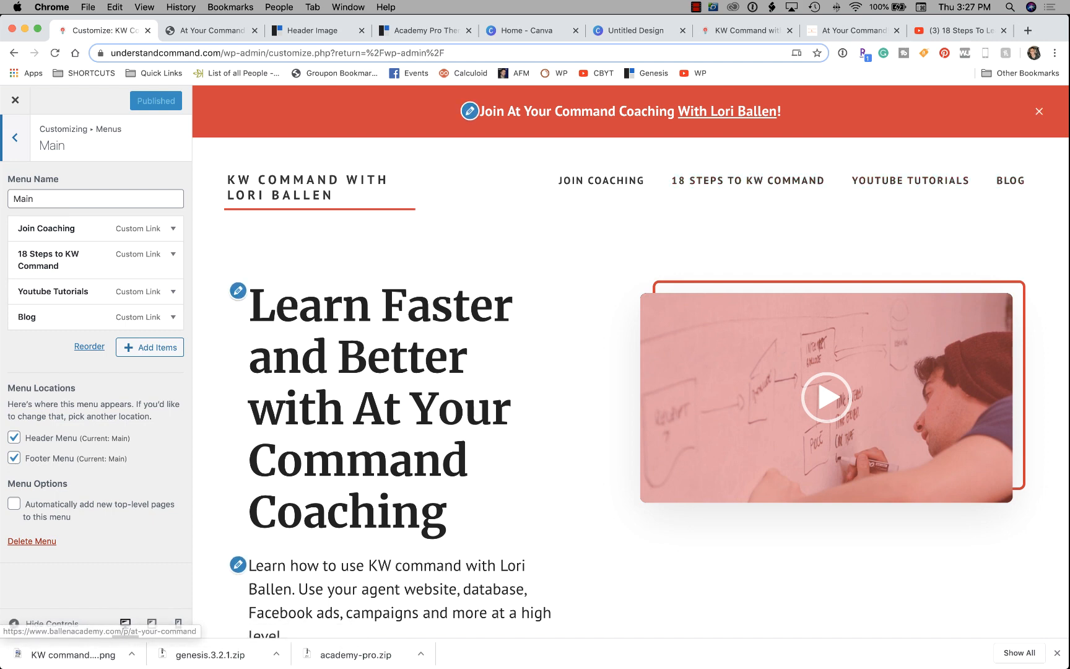
# Back out of Menus to the main Customizer panel and open Homepage Settings, showing latest posts.
pyautogui.scroll(-8, 631, 361)
pyautogui.scroll(8, 631, 361)
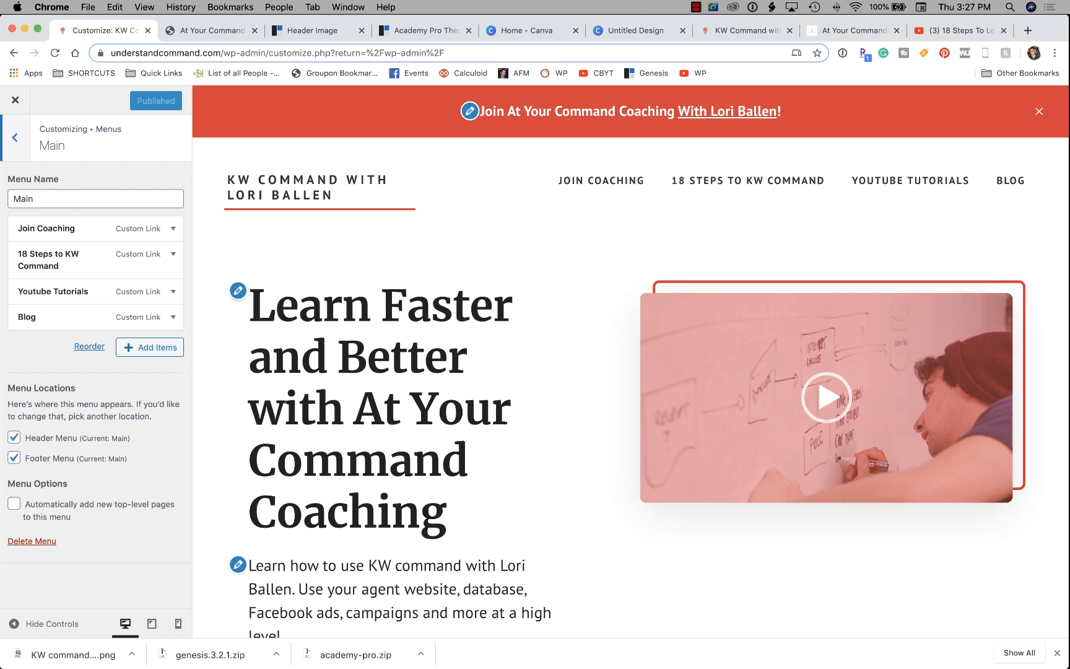
pyautogui.click(15, 137)
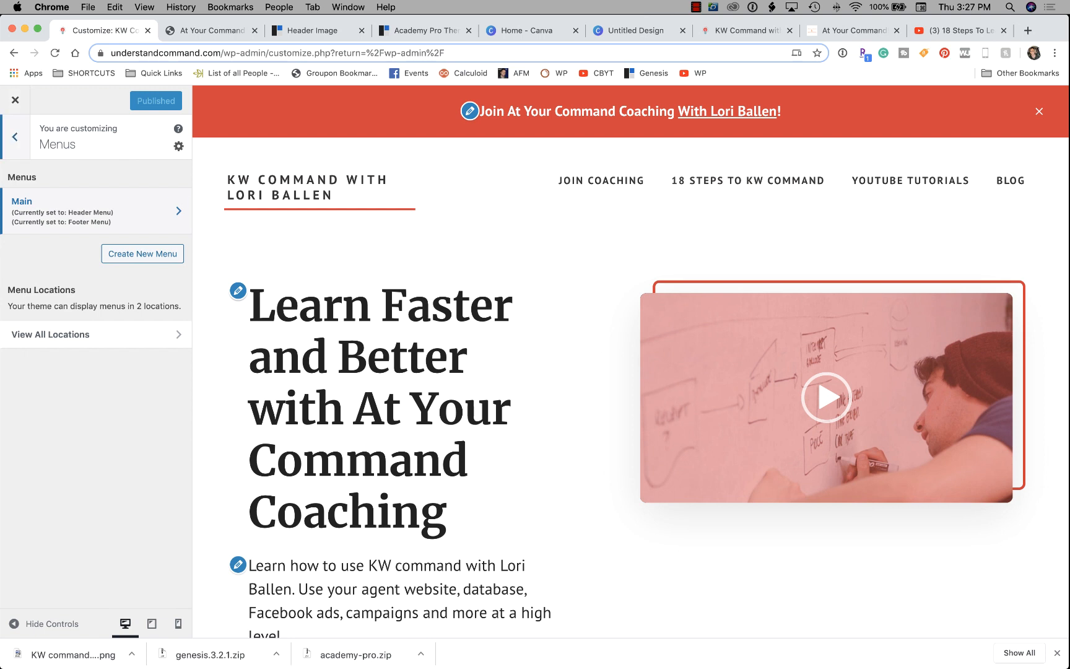
pyautogui.click(14, 137)
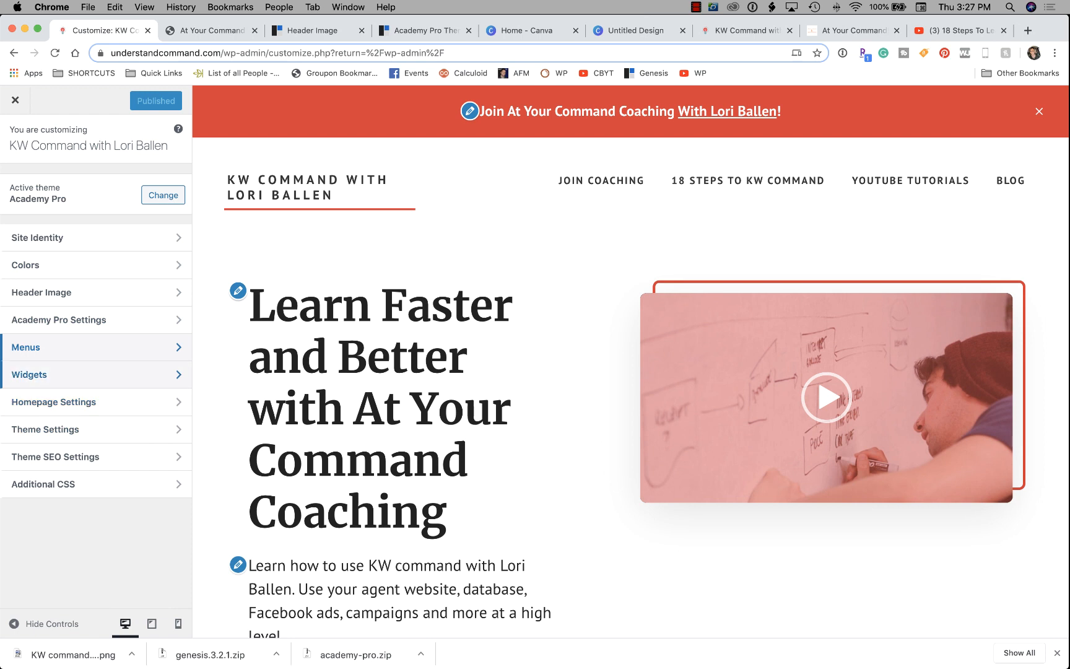
pyautogui.click(53, 402)
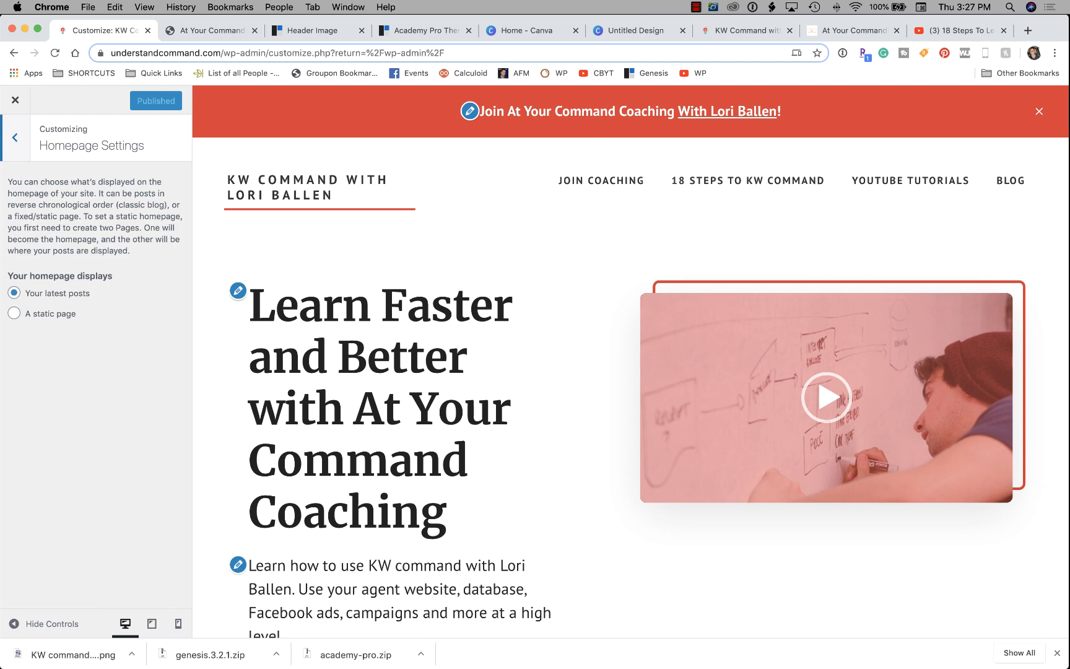
# Leave Homepage Settings and open Theme Settings from the main Customizer list.
pyautogui.click(14, 138)
pyautogui.scroll(-9, 432, 426)
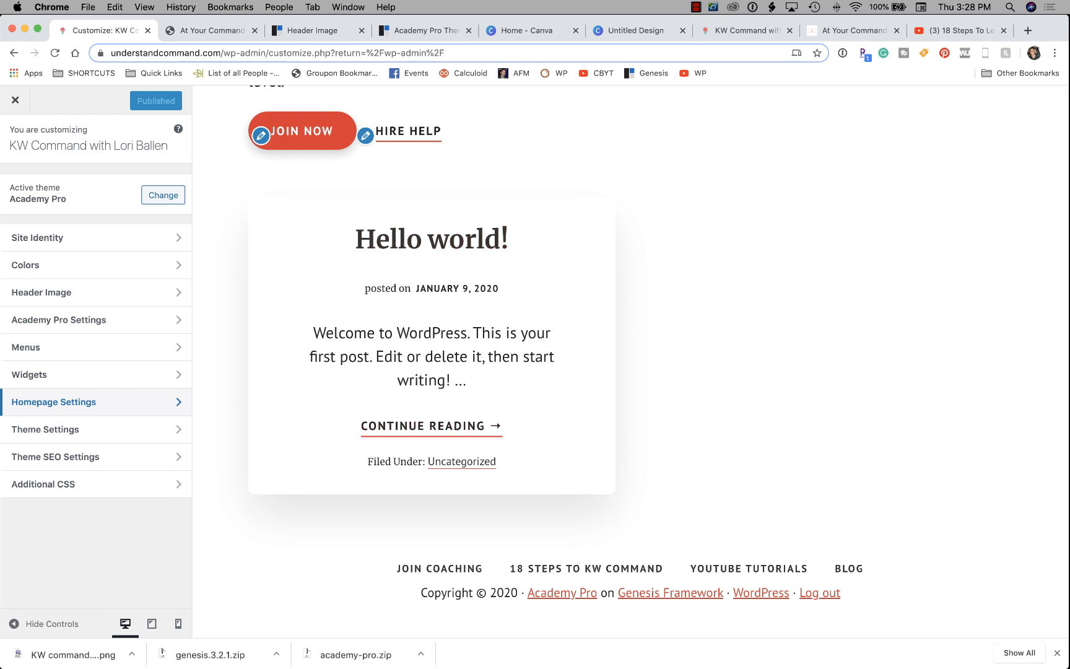
pyautogui.scroll(3, 431, 309)
pyautogui.scroll(-3, 431, 310)
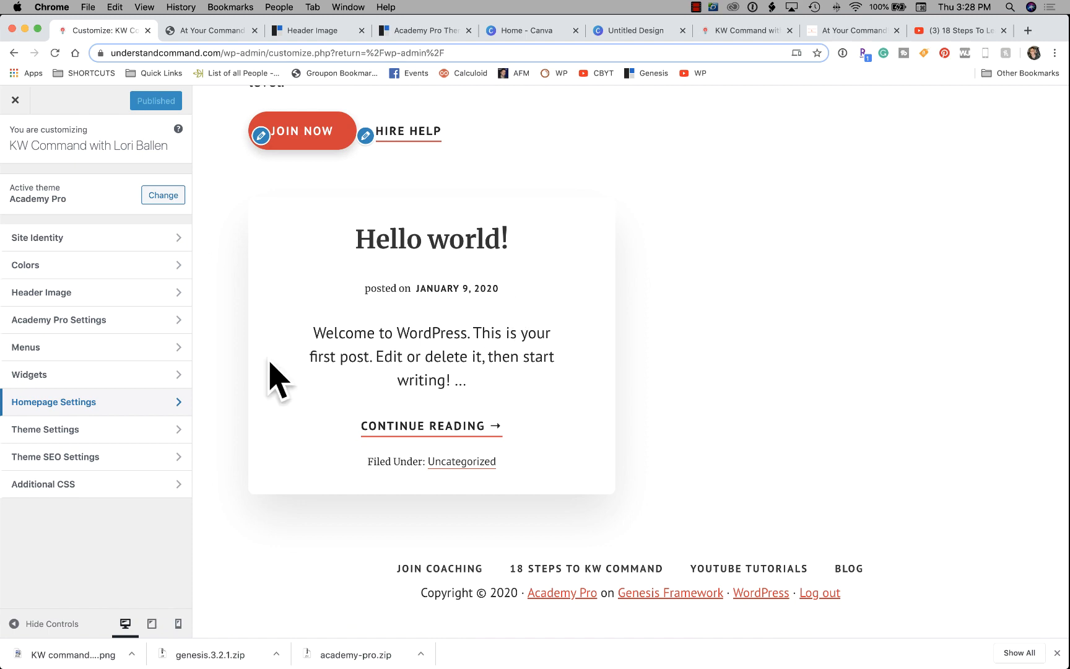
pyautogui.scroll(5, 270, 375)
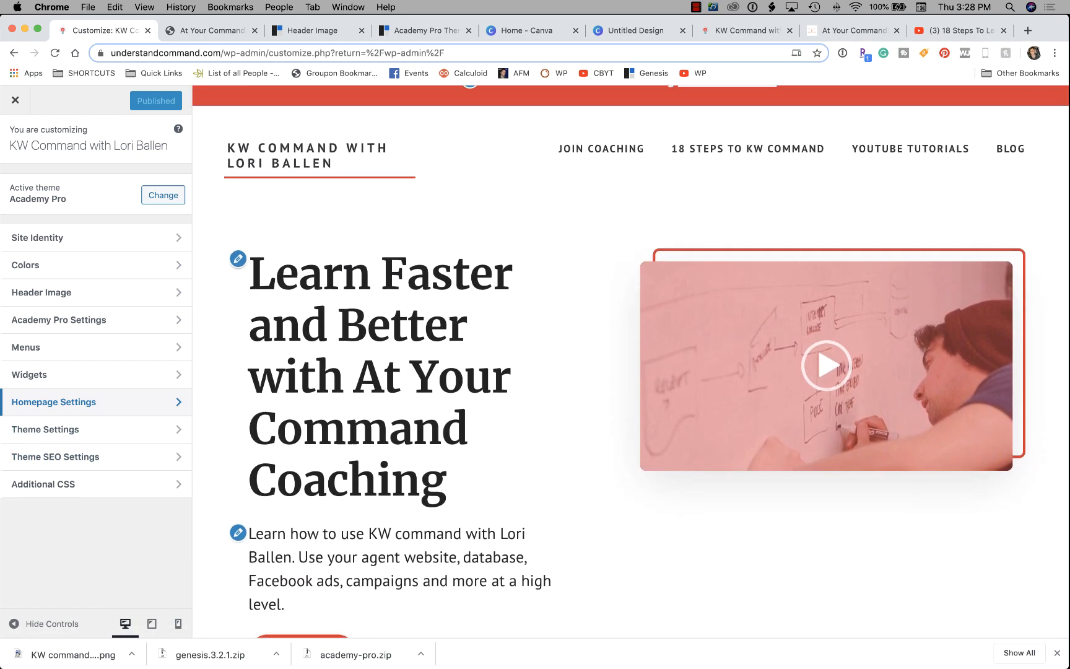
pyautogui.scroll(-6, 431, 371)
pyautogui.scroll(-2, 432, 371)
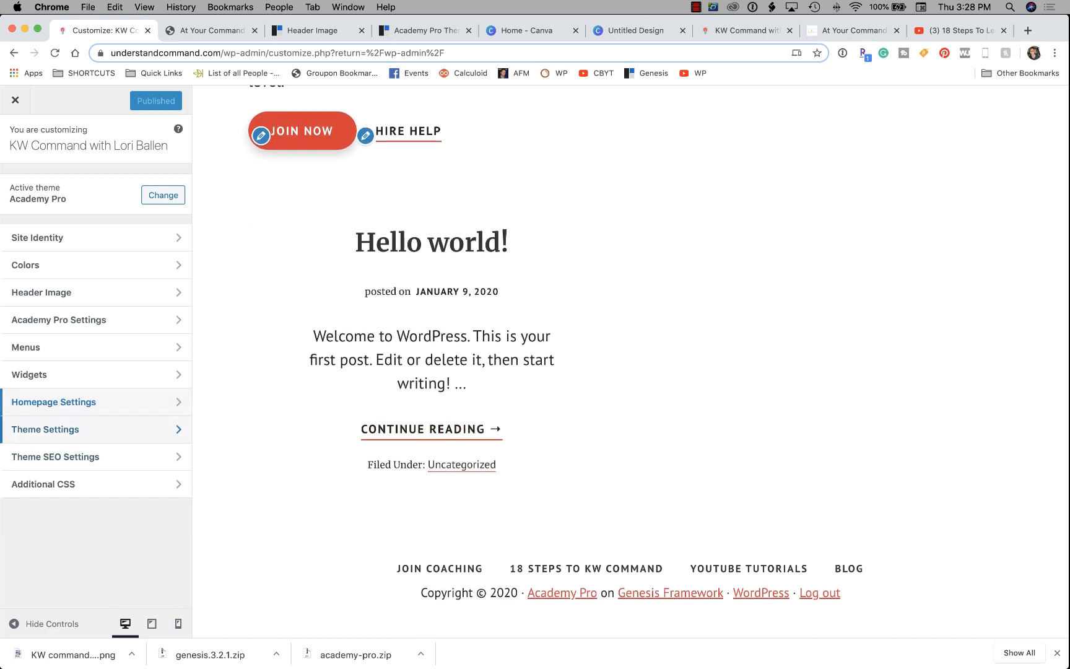
pyautogui.click(74, 429)
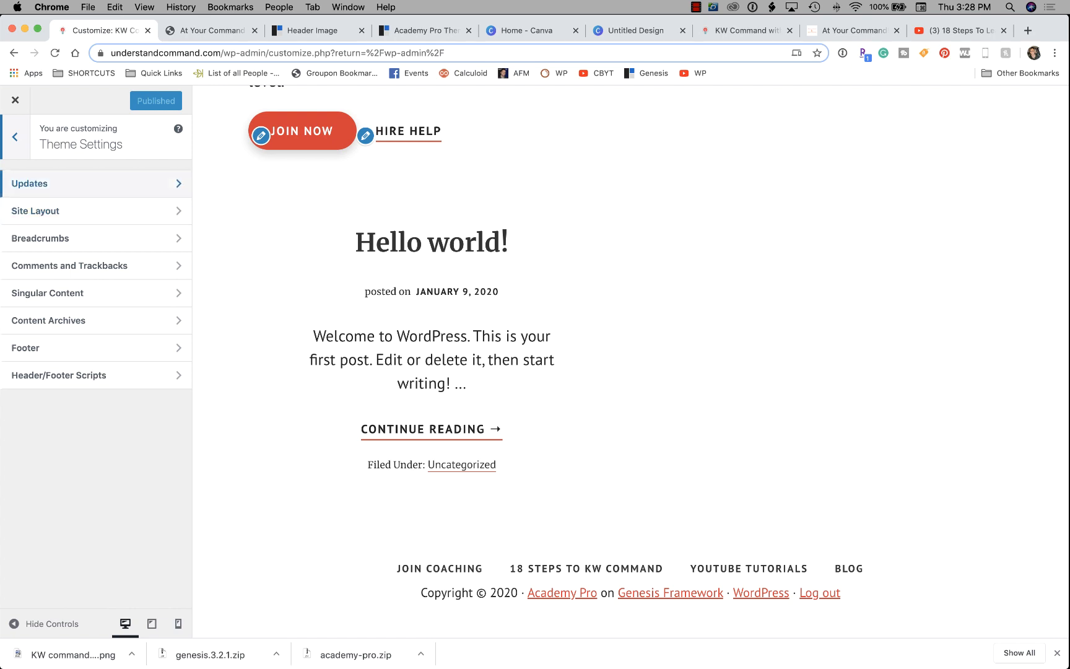
# Open Site Layout, review the Hello world! post in a new tab, then show the layout choices.
pyautogui.click(35, 210)
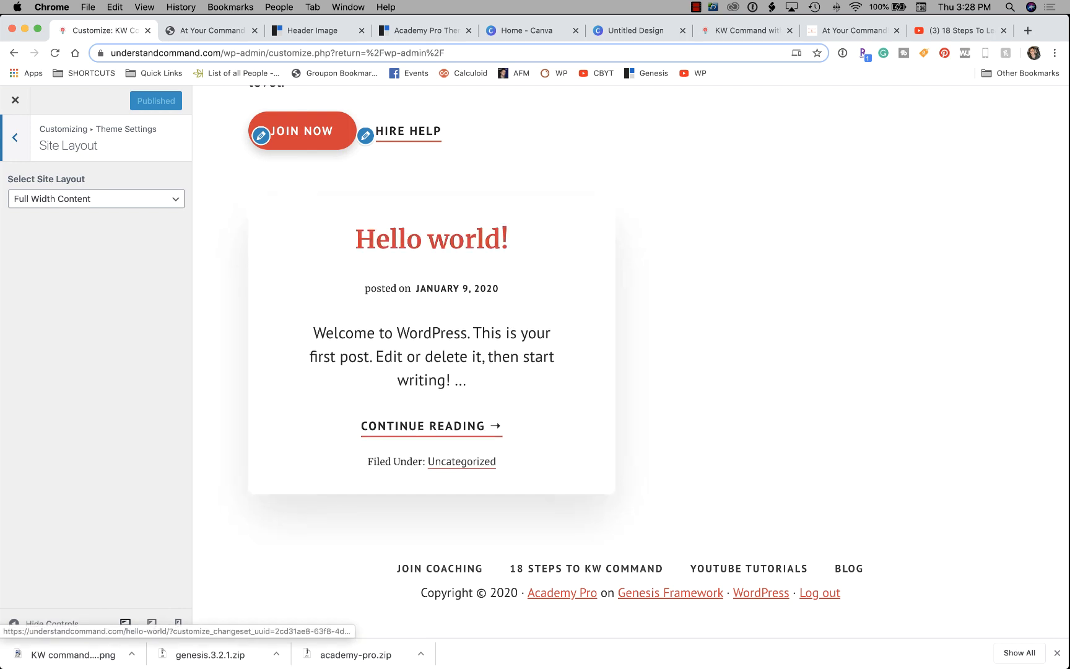
pyautogui.rightClick(395, 236)
pyautogui.click(433, 244)
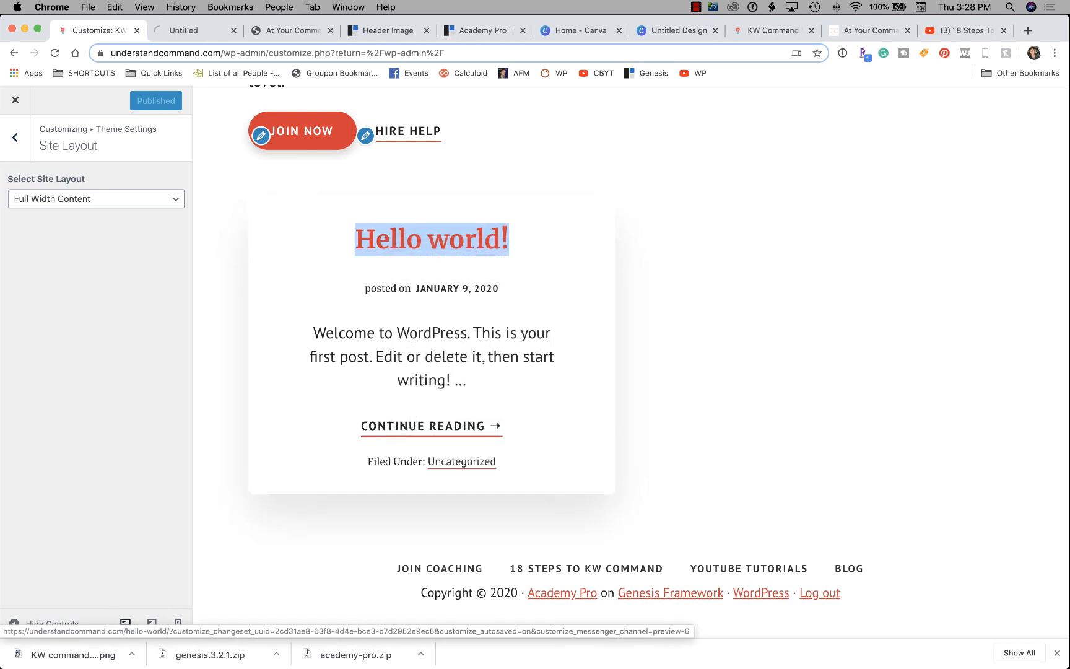
pyautogui.click(185, 31)
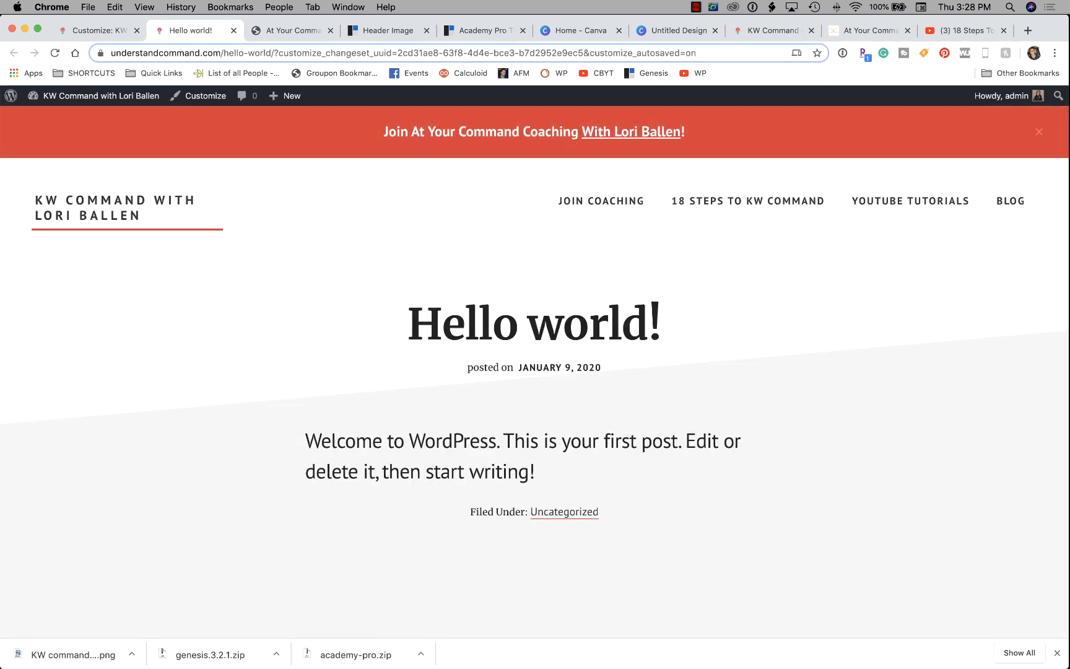
pyautogui.scroll(-10, 535, 372)
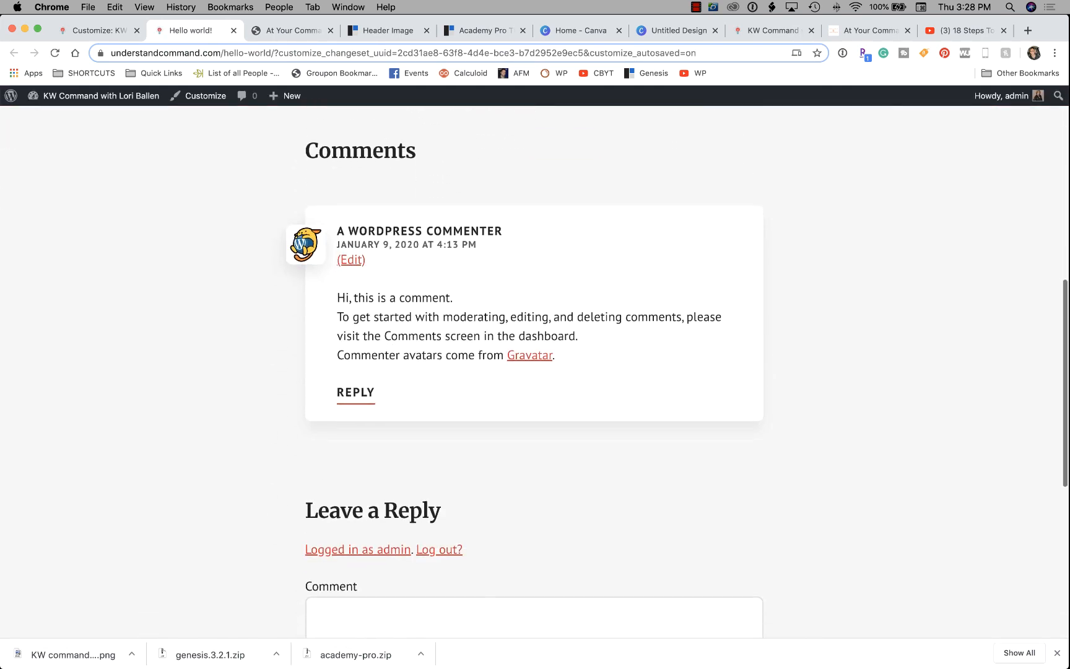
pyautogui.scroll(10, 535, 371)
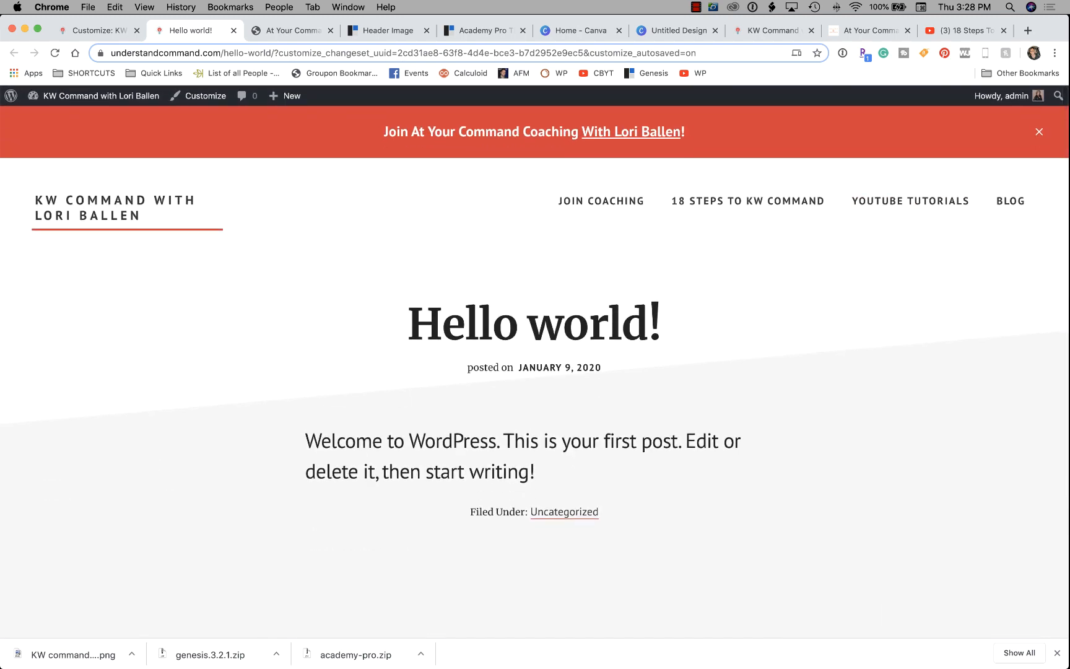
pyautogui.scroll(-4, 535, 371)
pyautogui.scroll(1, 535, 372)
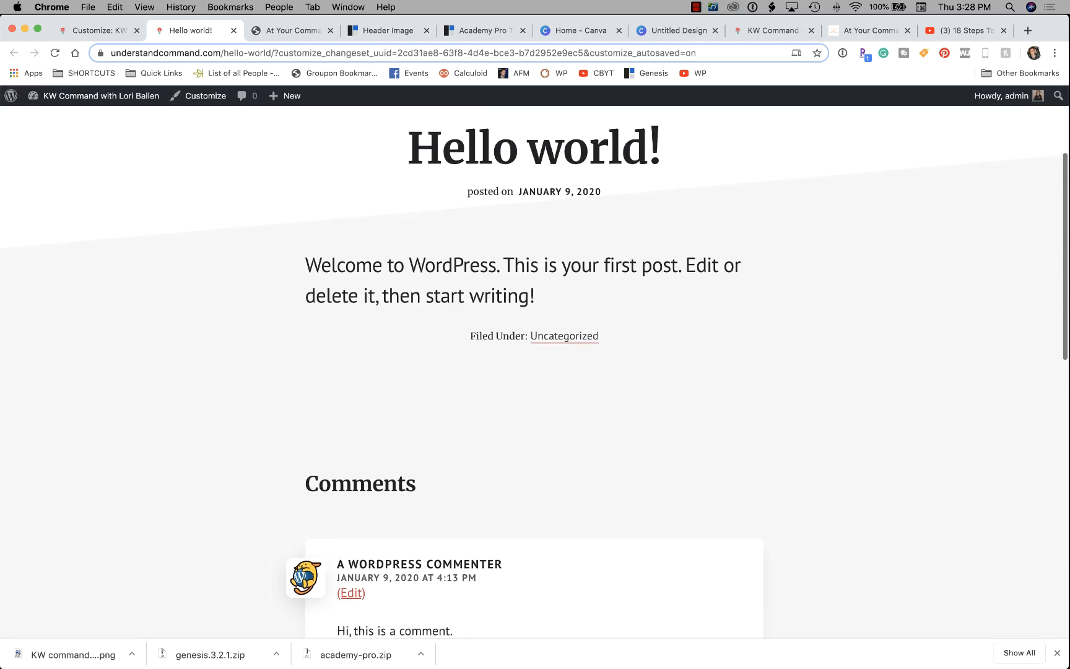
pyautogui.scroll(4, 535, 372)
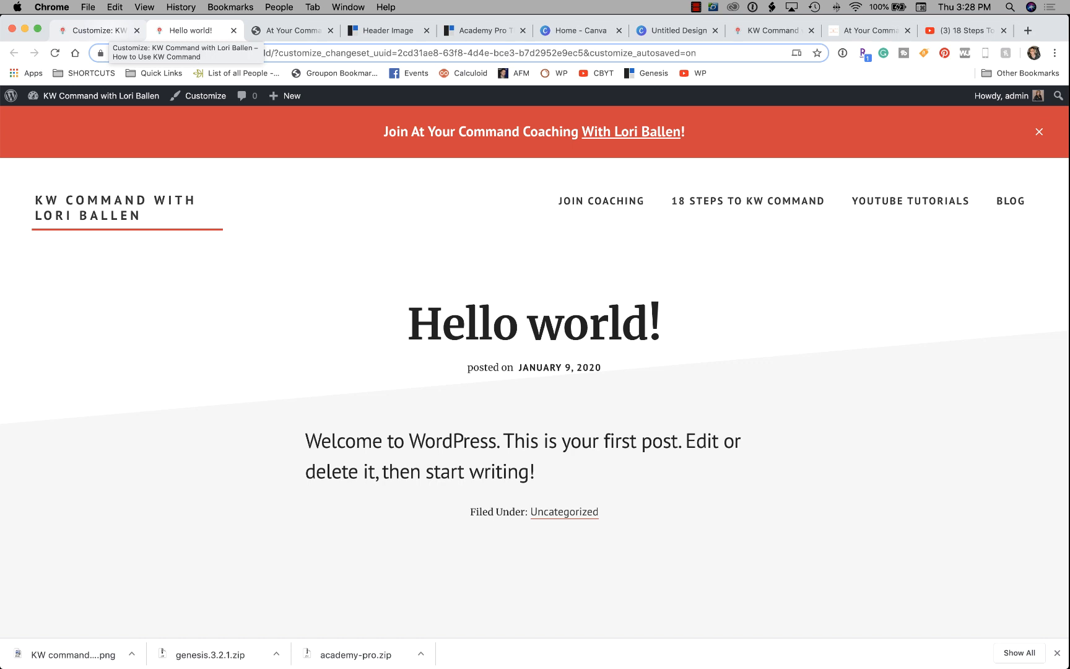
pyautogui.click(99, 30)
pyautogui.click(96, 198)
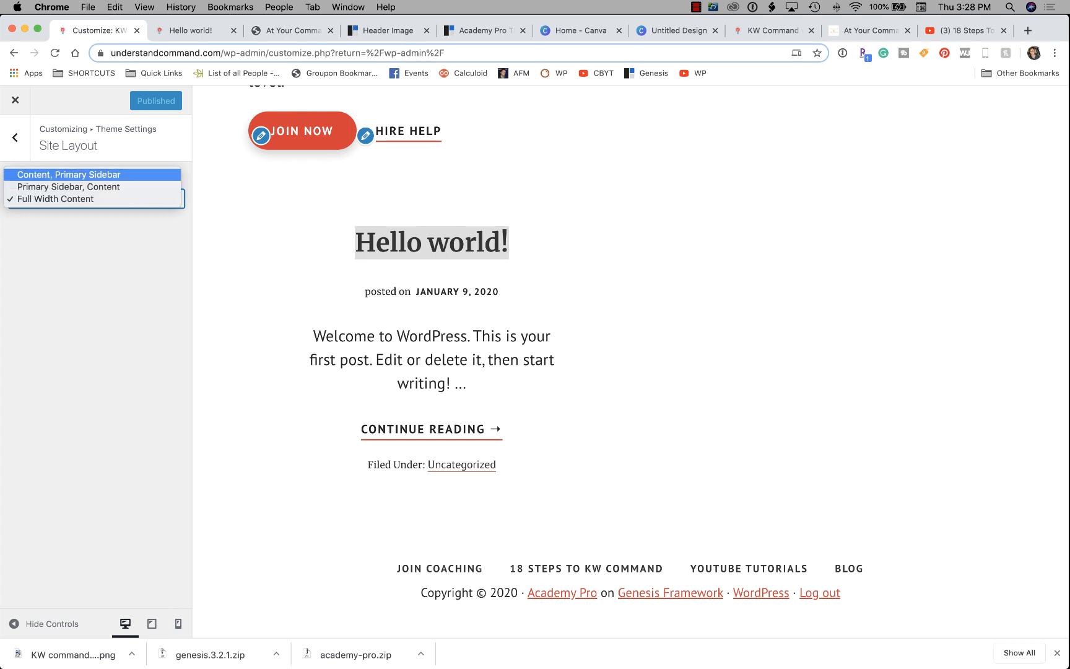
# Apply the Content, Primary Sidebar layout and reload the Hello world! post to review it.
pyautogui.press('Return')
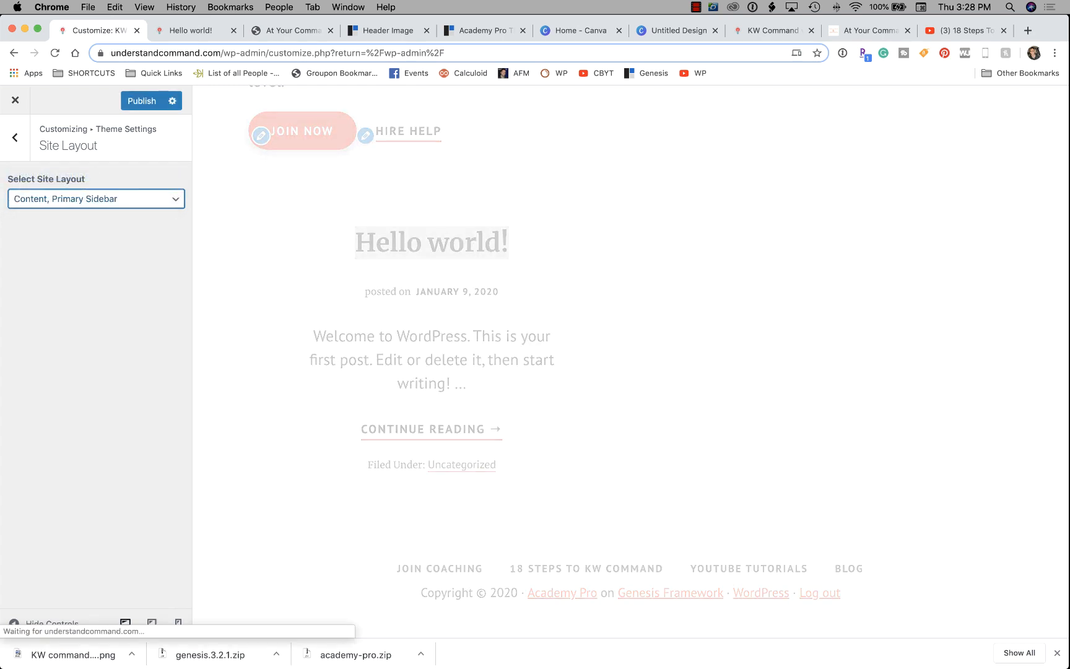
pyautogui.click(191, 30)
pyautogui.rightClick(456, 217)
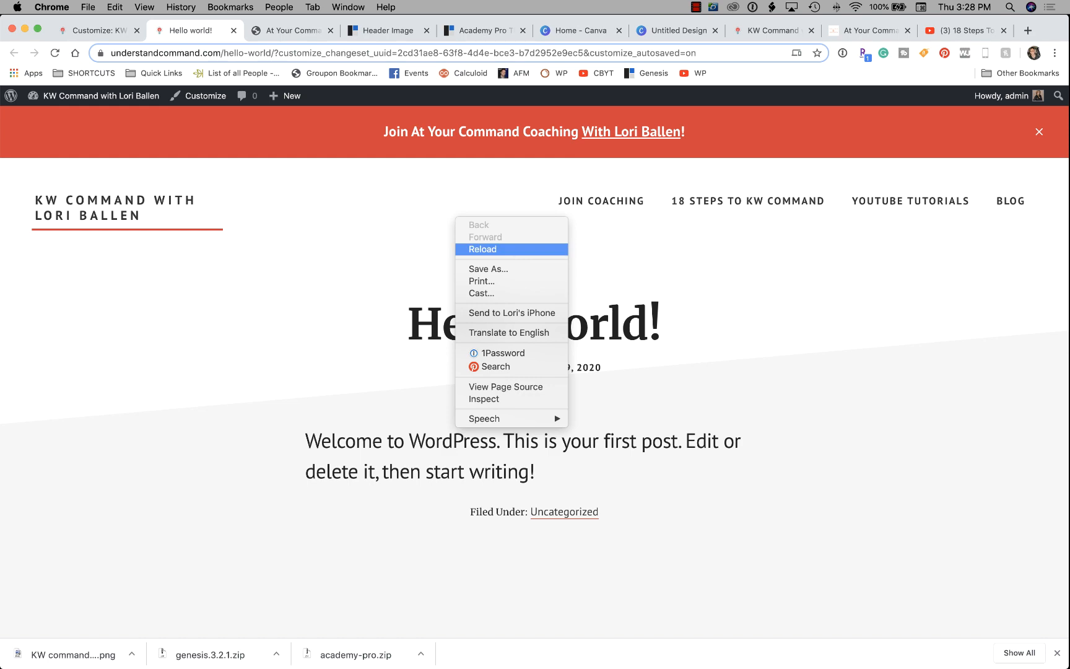
pyautogui.click(489, 249)
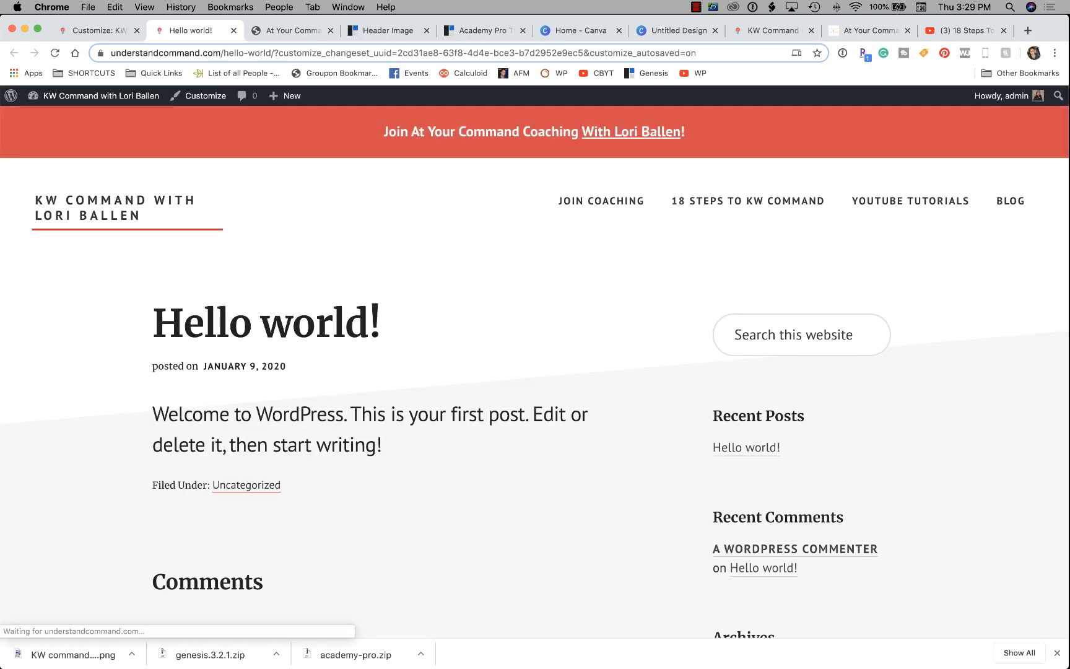
pyautogui.scroll(-8, 535, 372)
pyautogui.scroll(8, 535, 371)
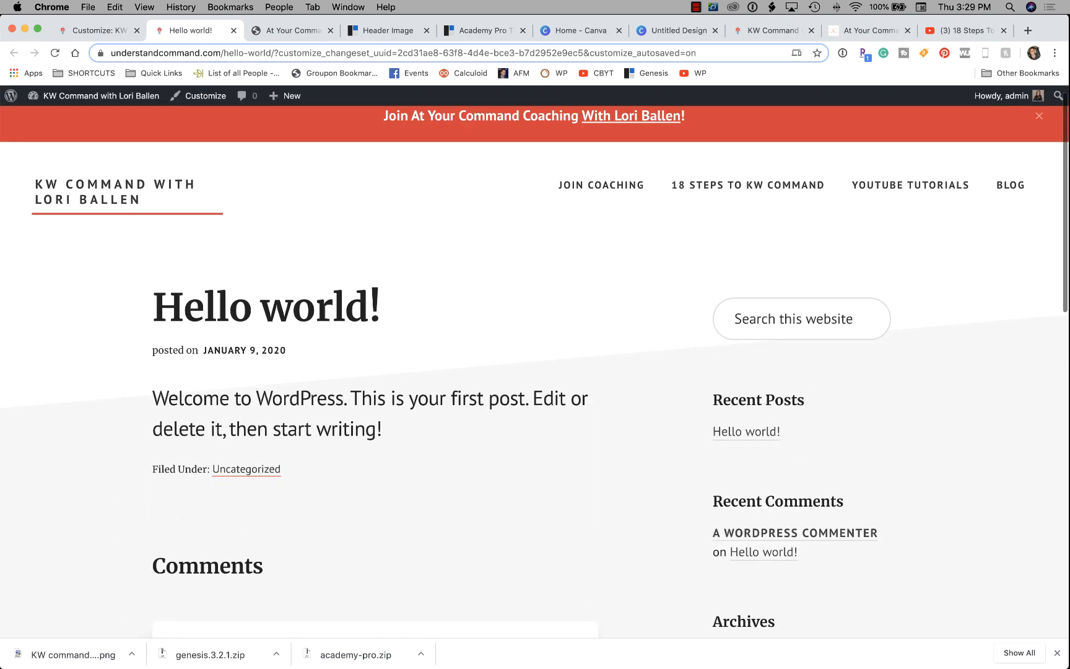
pyautogui.scroll(-5, 535, 371)
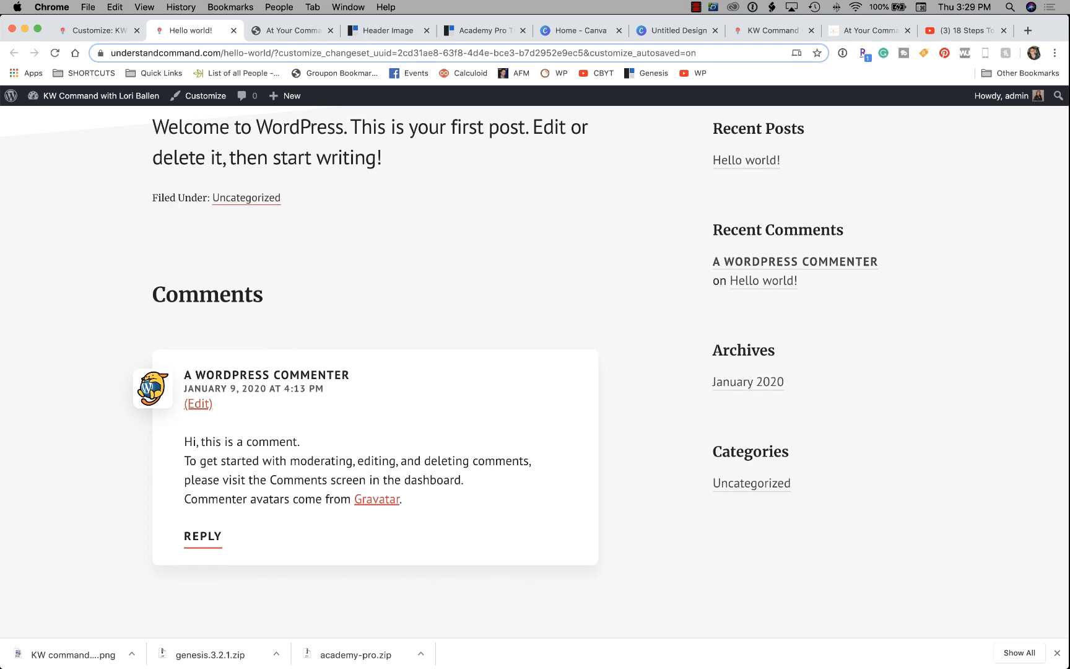
pyautogui.scroll(5, 535, 371)
pyautogui.scroll(-1, 535, 371)
pyautogui.scroll(-3, 768, 397)
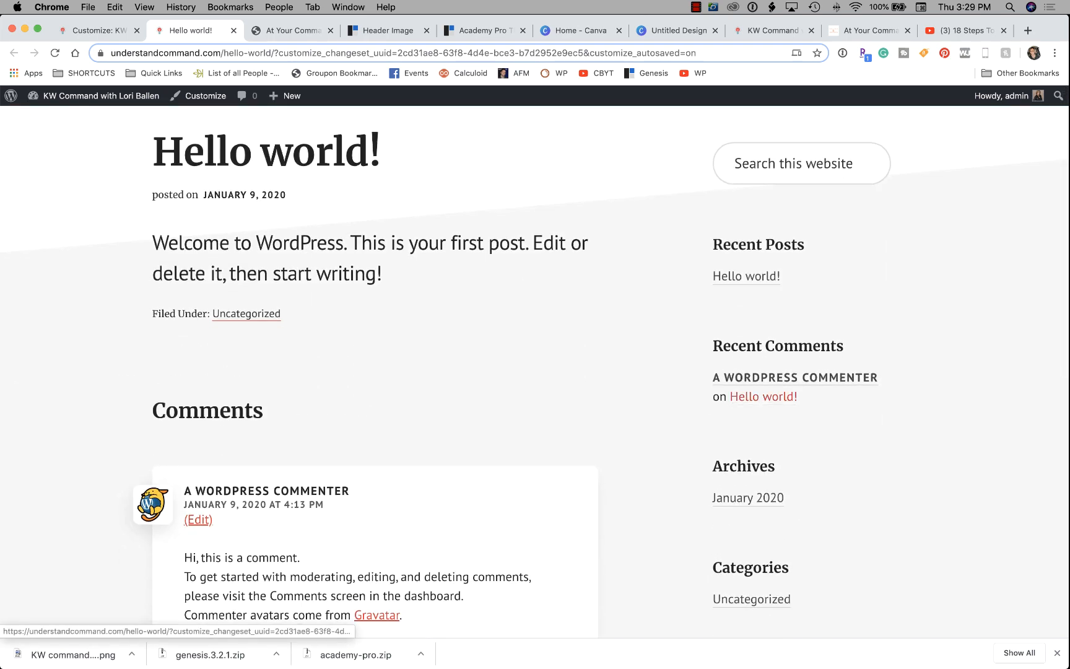
pyautogui.scroll(-2, 763, 396)
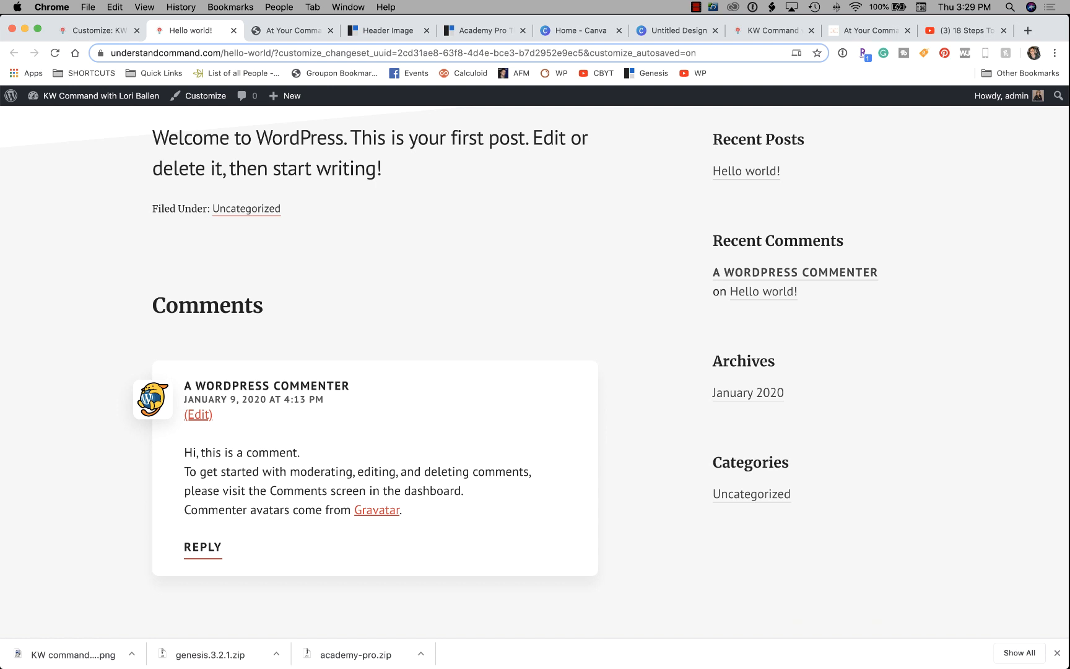
pyautogui.scroll(2, 633, 542)
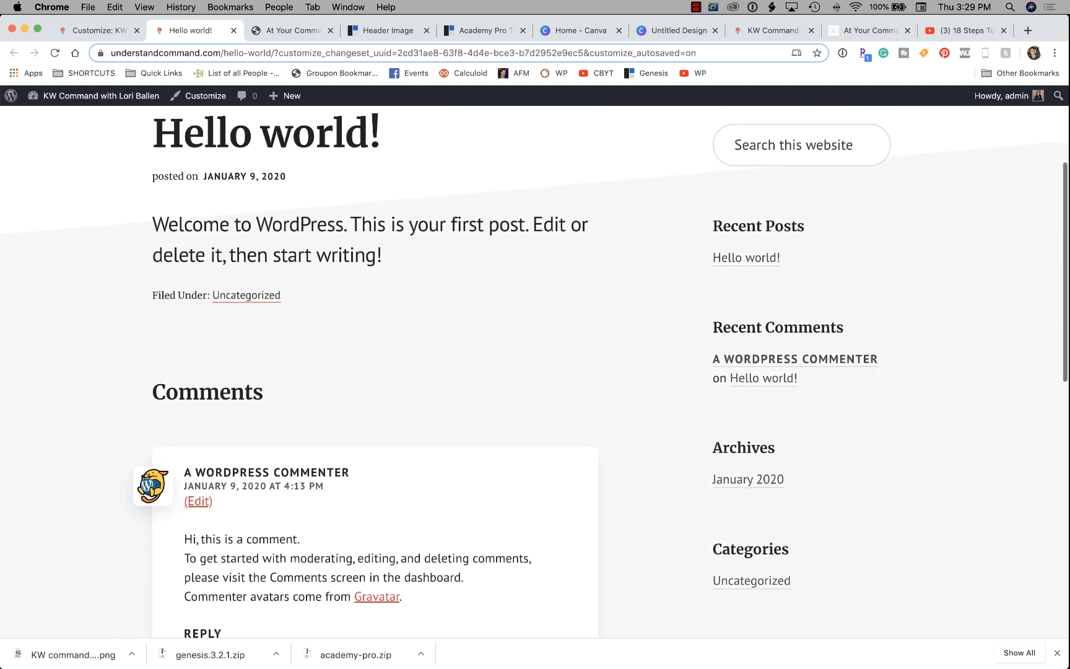
pyautogui.scroll(-2, 534, 371)
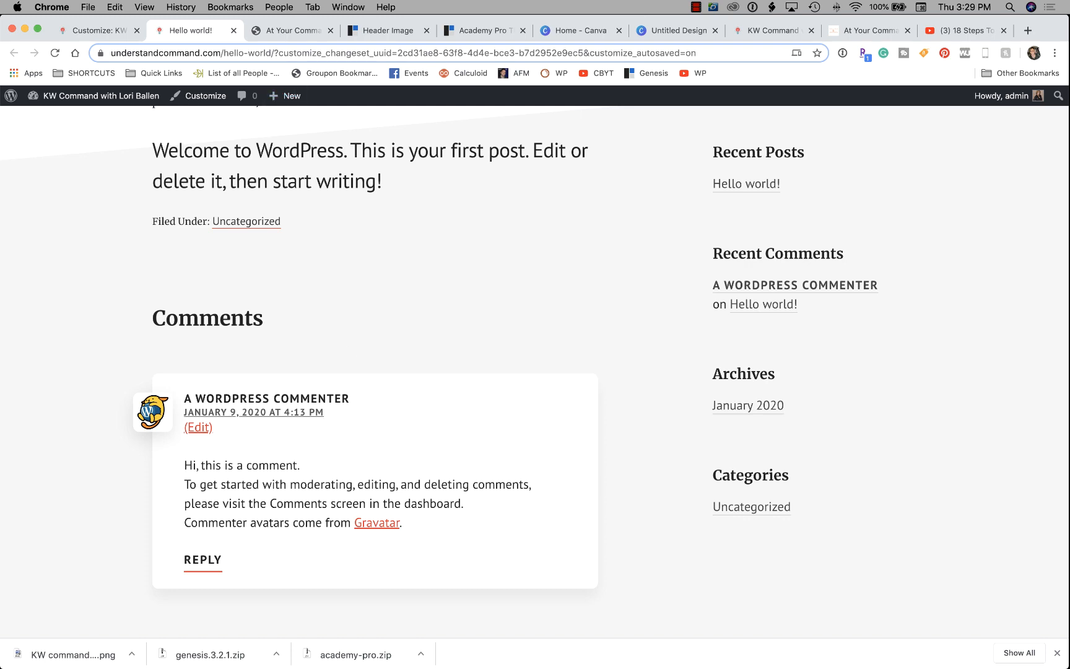
# Switch the site layout to Full Width Content in the Customizer.
pyautogui.click(97, 30)
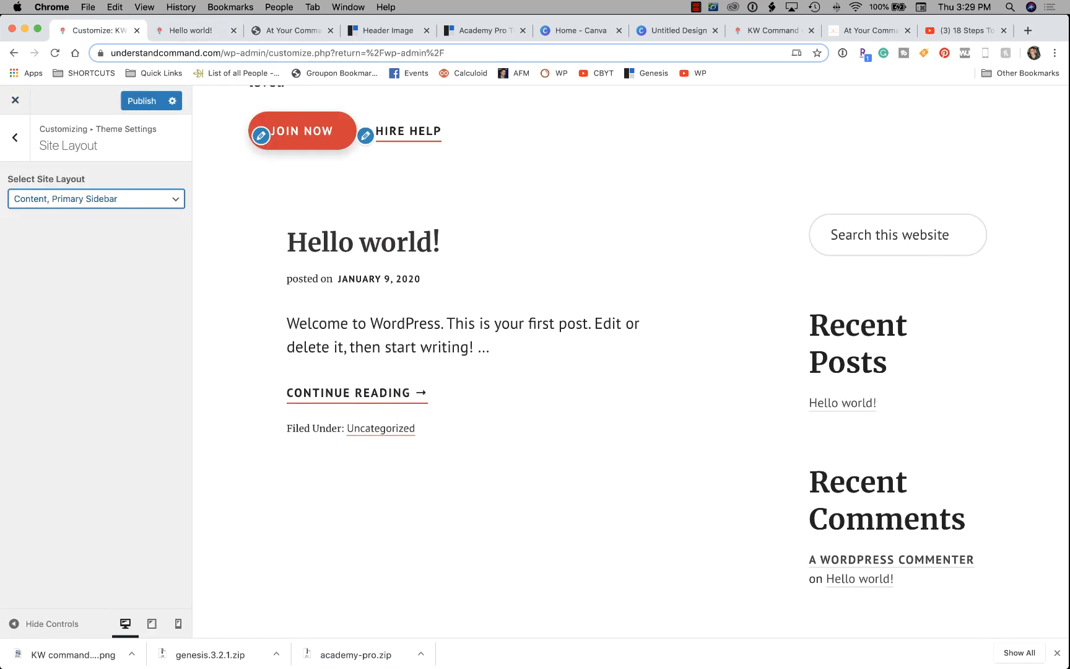
pyautogui.click(287, 30)
pyautogui.click(191, 31)
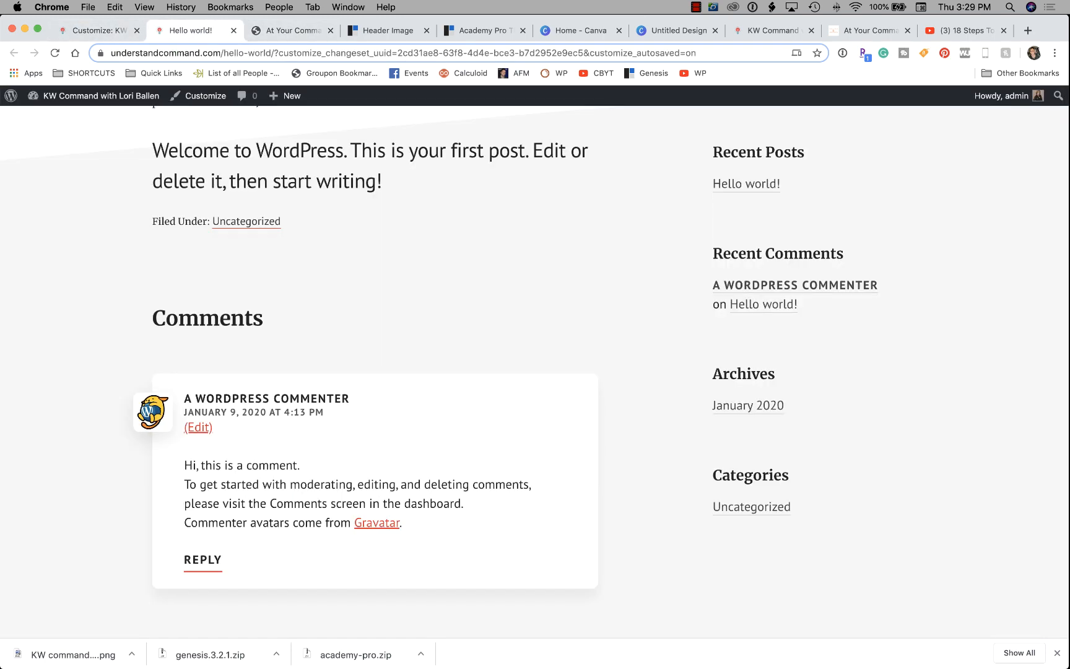
pyautogui.click(98, 31)
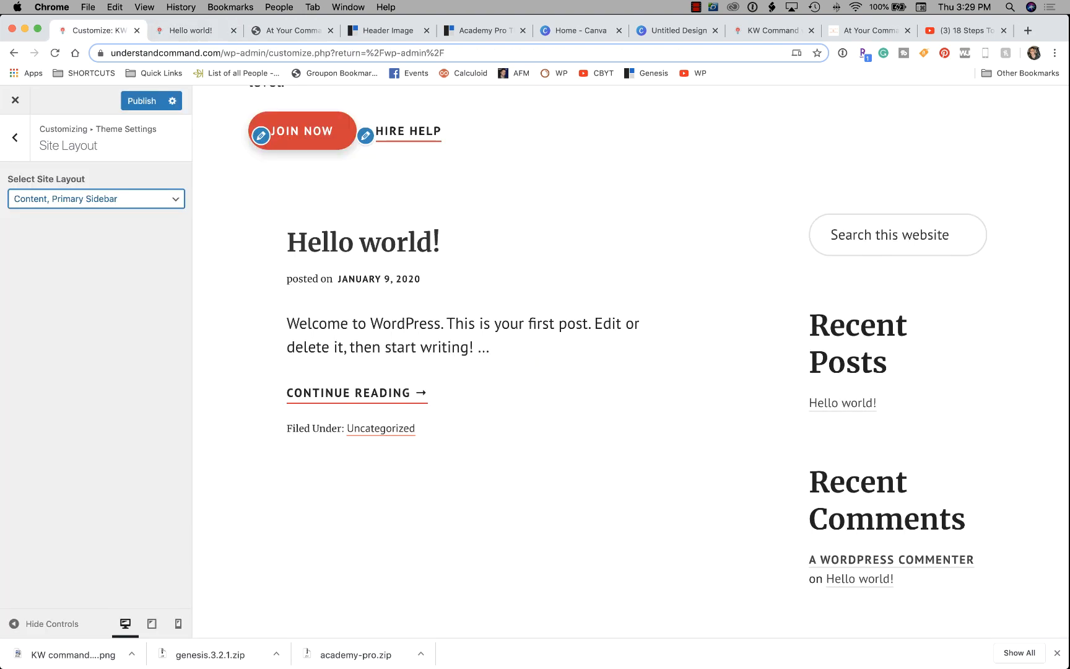
pyautogui.click(93, 207)
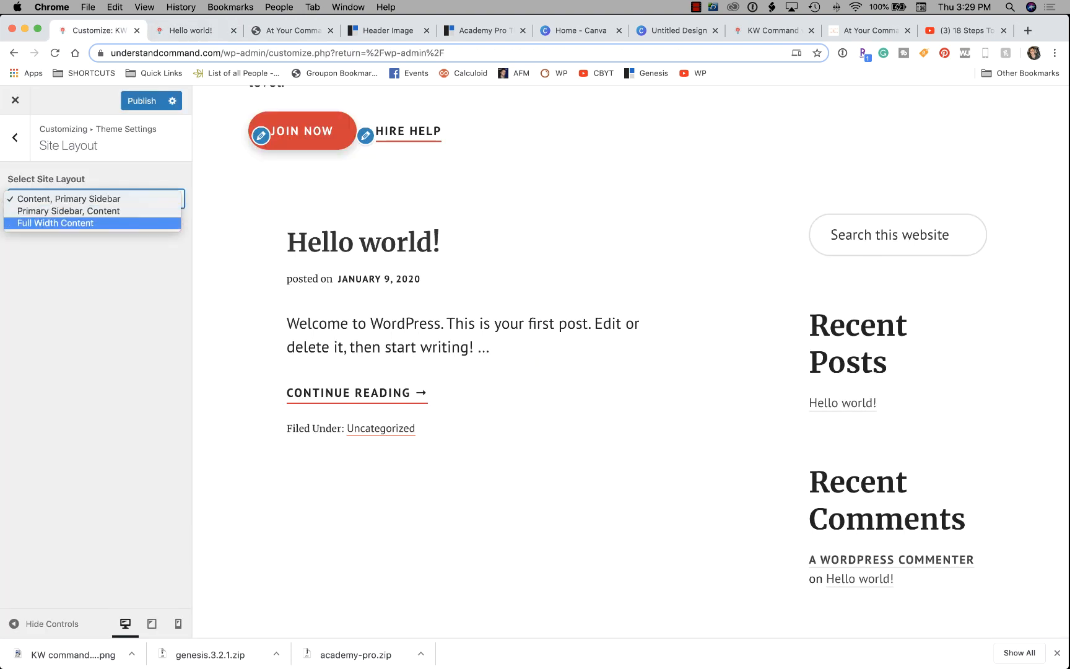
pyautogui.click(56, 223)
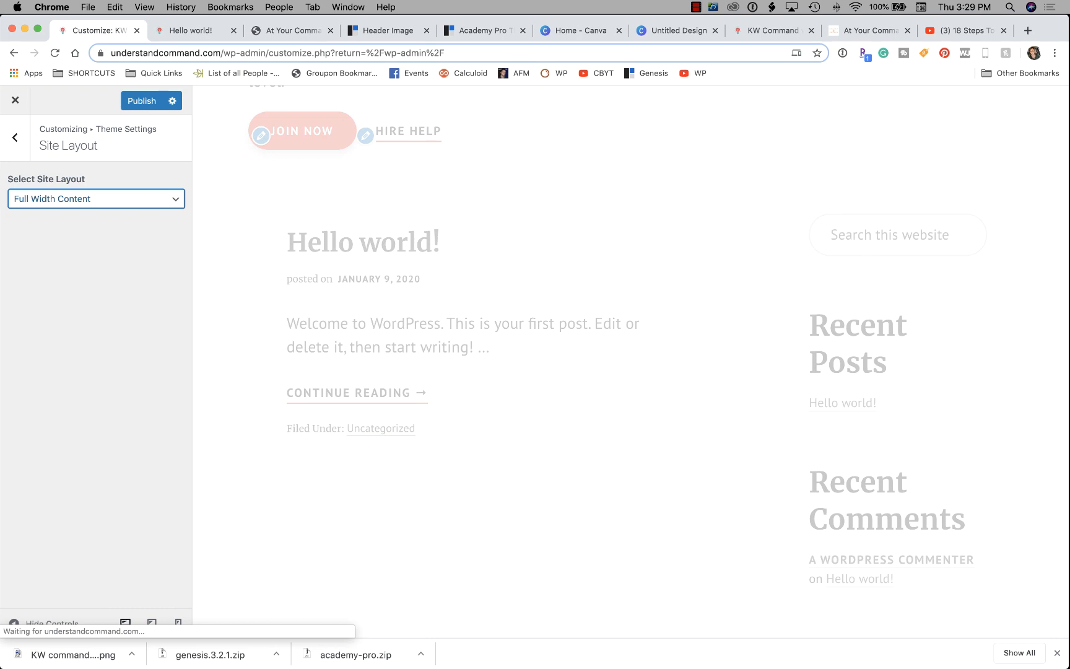
# Open the Breadcrumbs settings under Theme Settings and start a new browser tab.
pyautogui.click(14, 138)
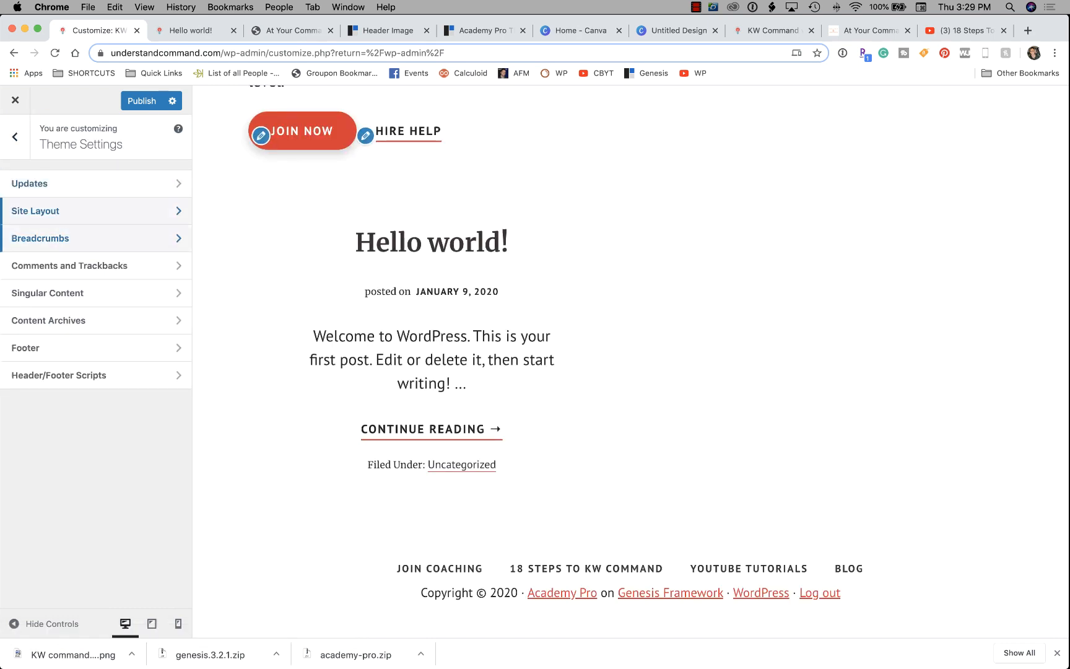
pyautogui.click(93, 237)
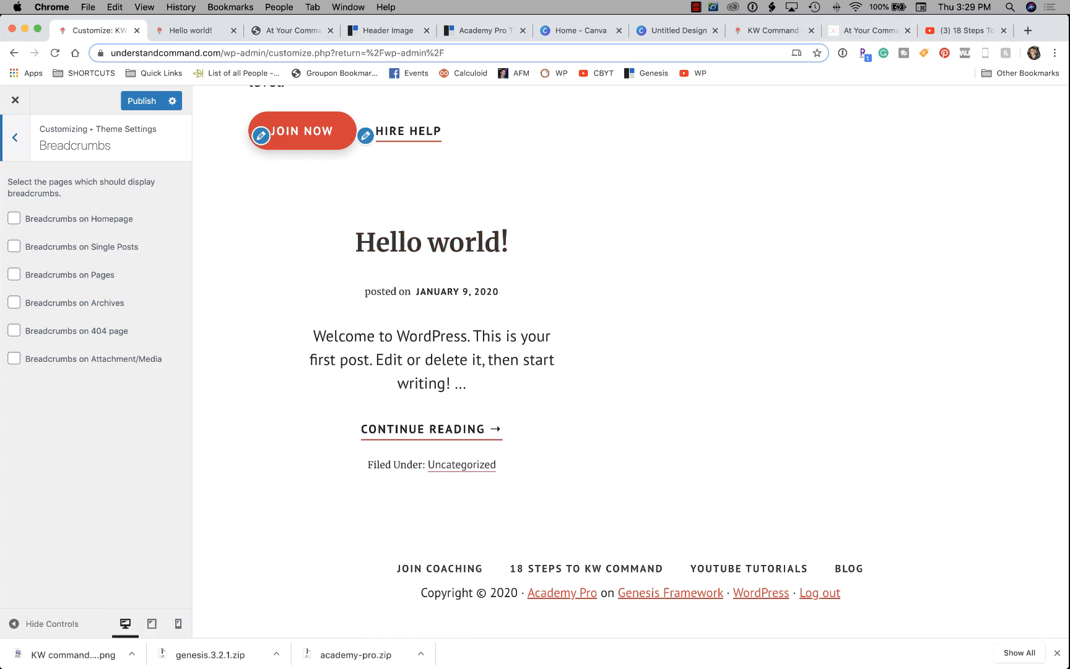
pyautogui.click(1028, 30)
# Load the agent's own website, scroll through a blog post's breadcrumb trail, and return to the Customizer.
pyautogui.write('lorib')
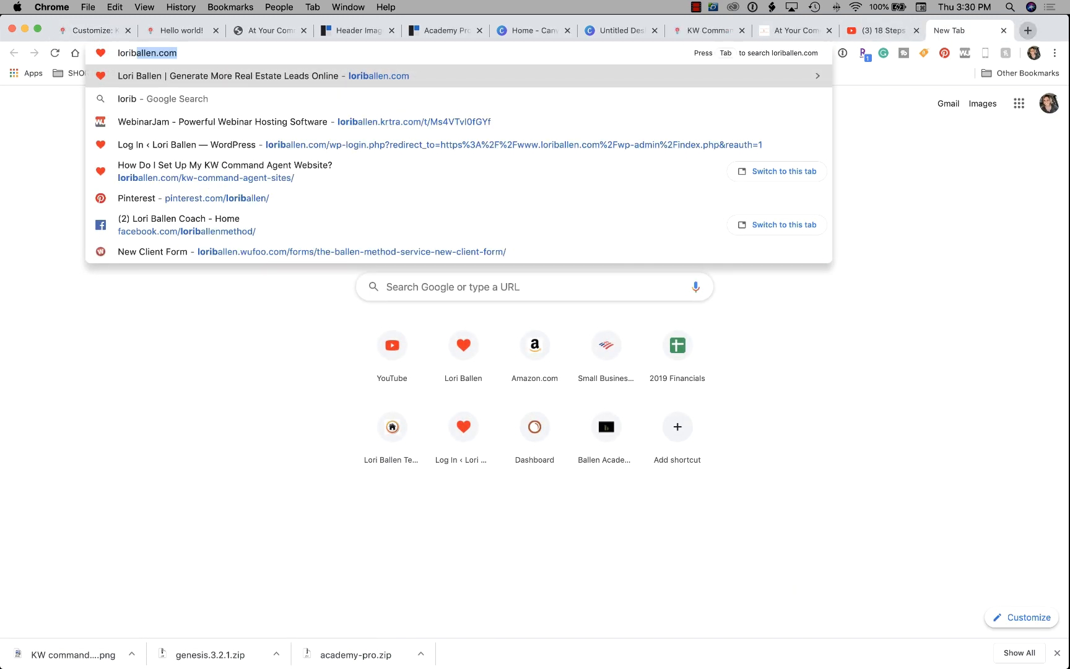
pyautogui.press('Return')
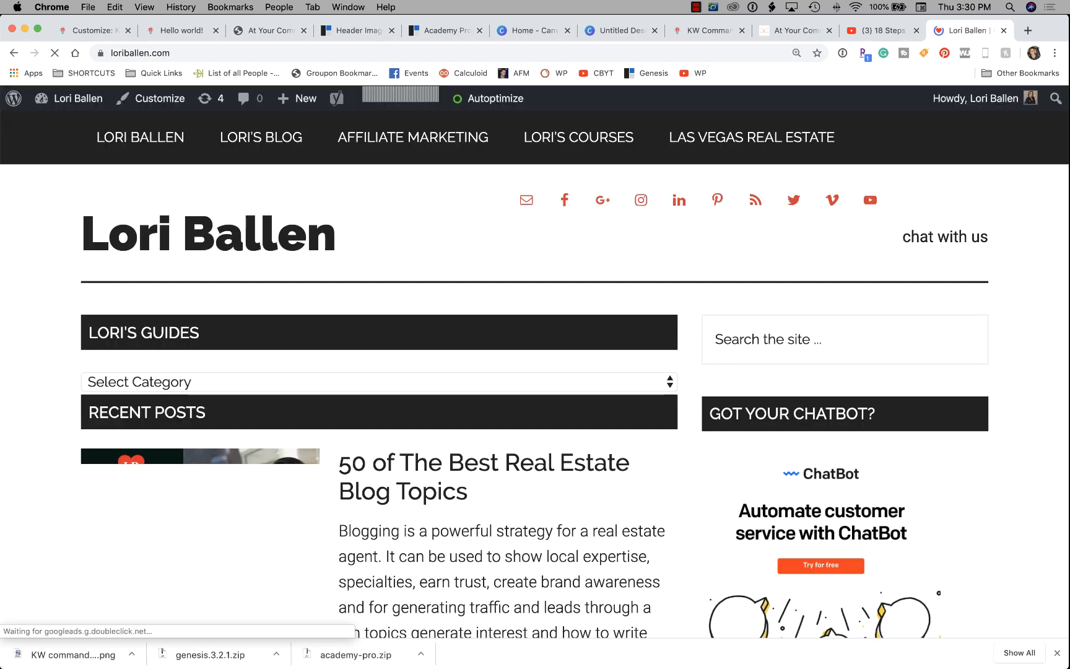
pyautogui.scroll(-6, 483, 266)
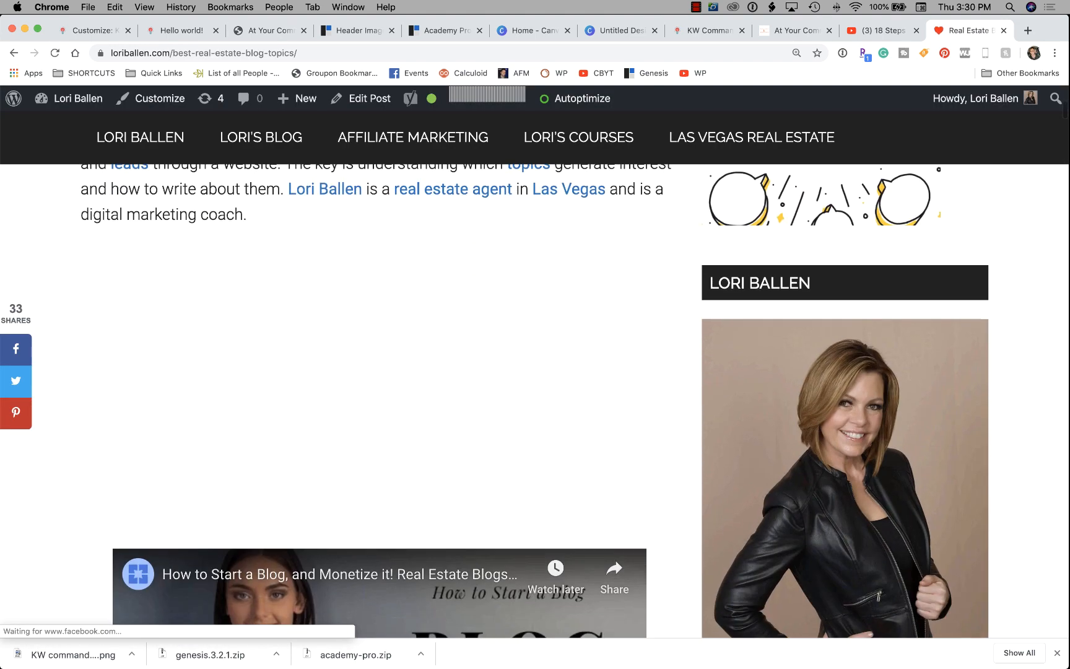
pyautogui.scroll(-2, 535, 401)
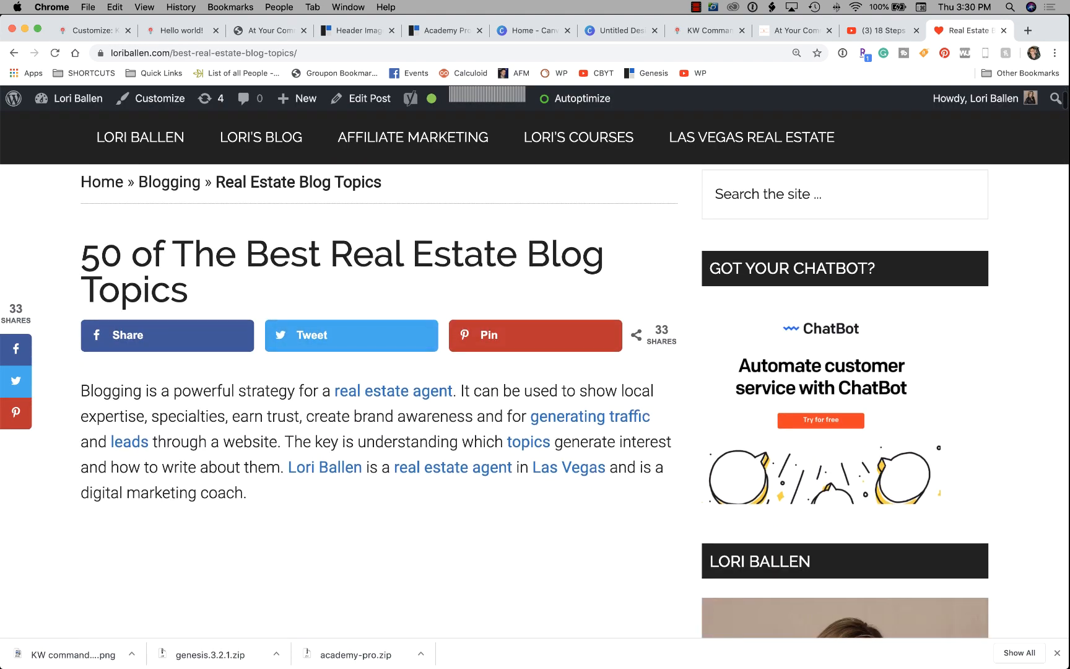
pyautogui.scroll(2, 535, 401)
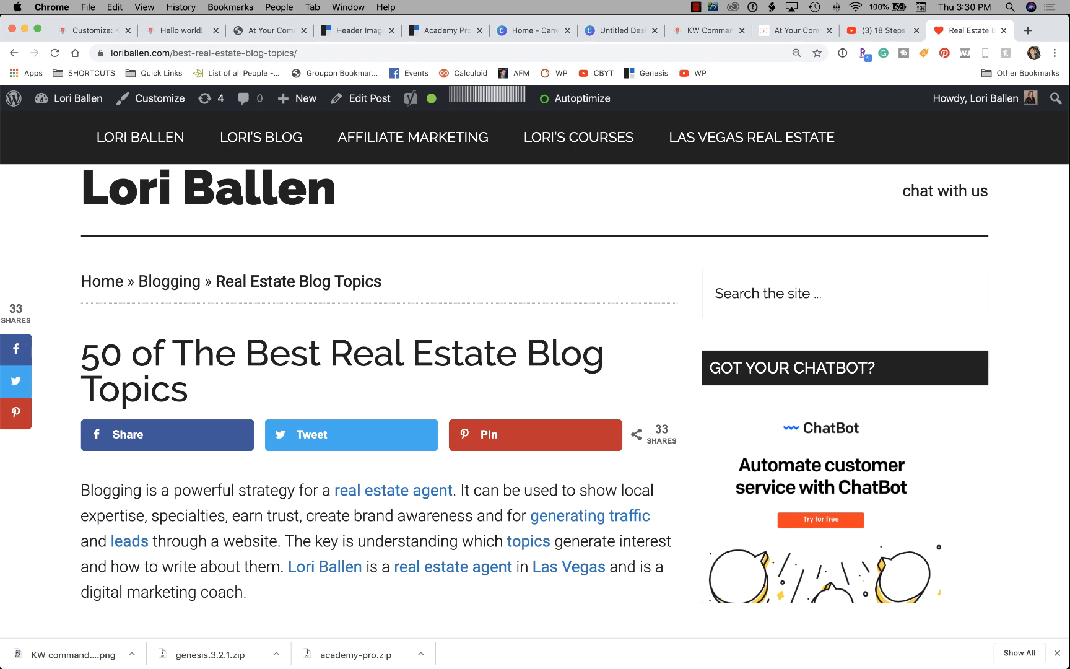
pyautogui.click(94, 31)
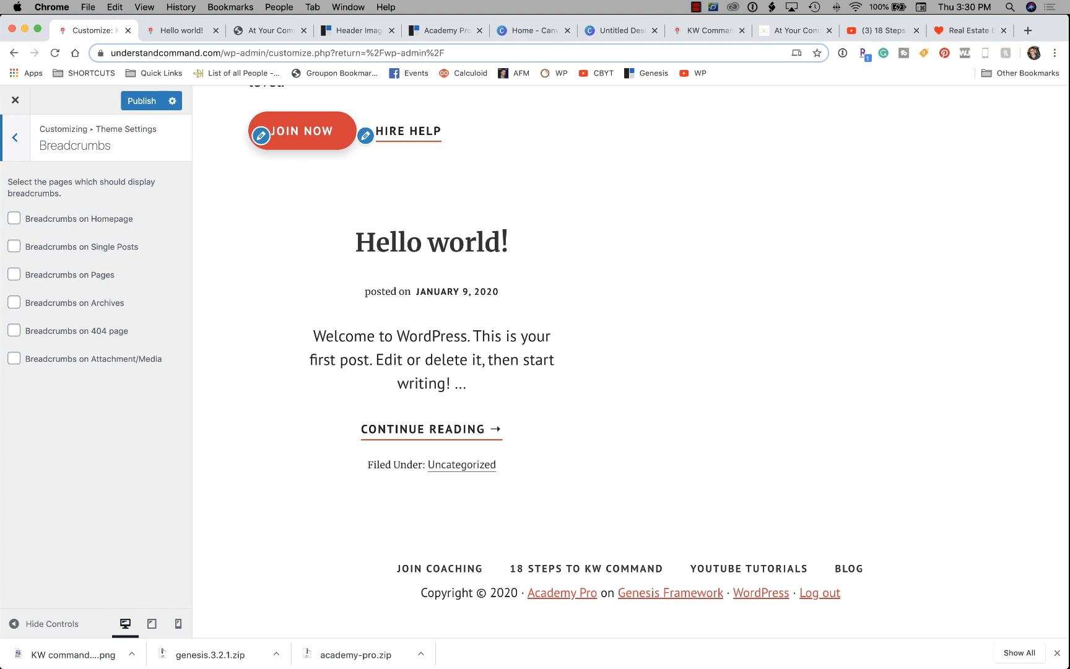
# Enable Breadcrumbs on Single Posts and Breadcrumbs on Pages, then publish.
pyautogui.click(14, 245)
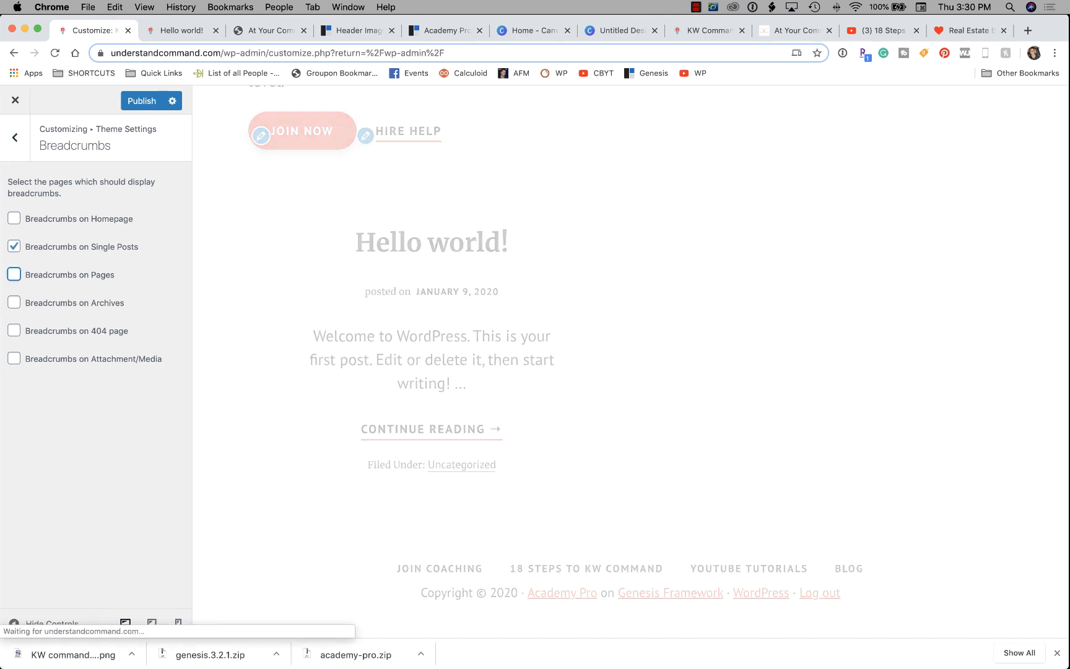
pyautogui.click(13, 275)
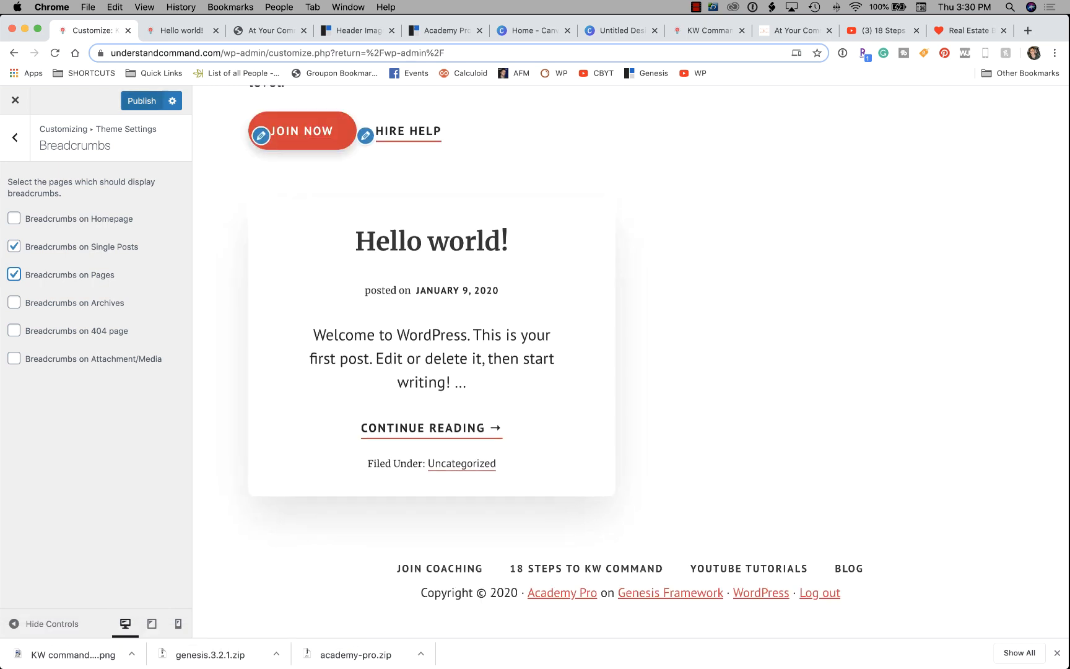
pyautogui.click(141, 101)
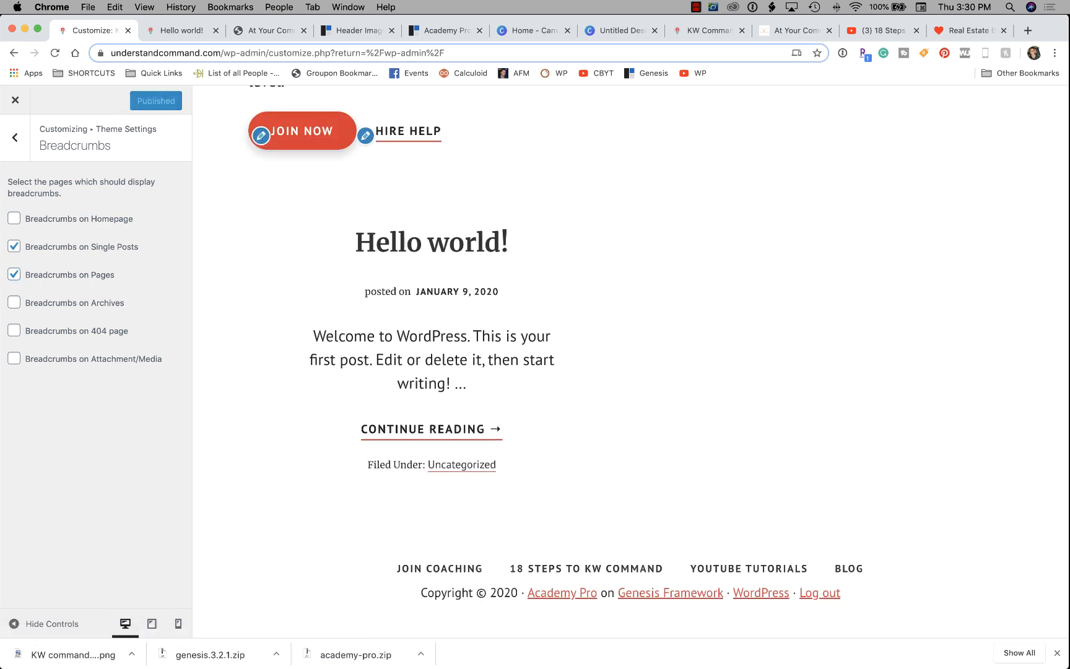
pyautogui.click(15, 137)
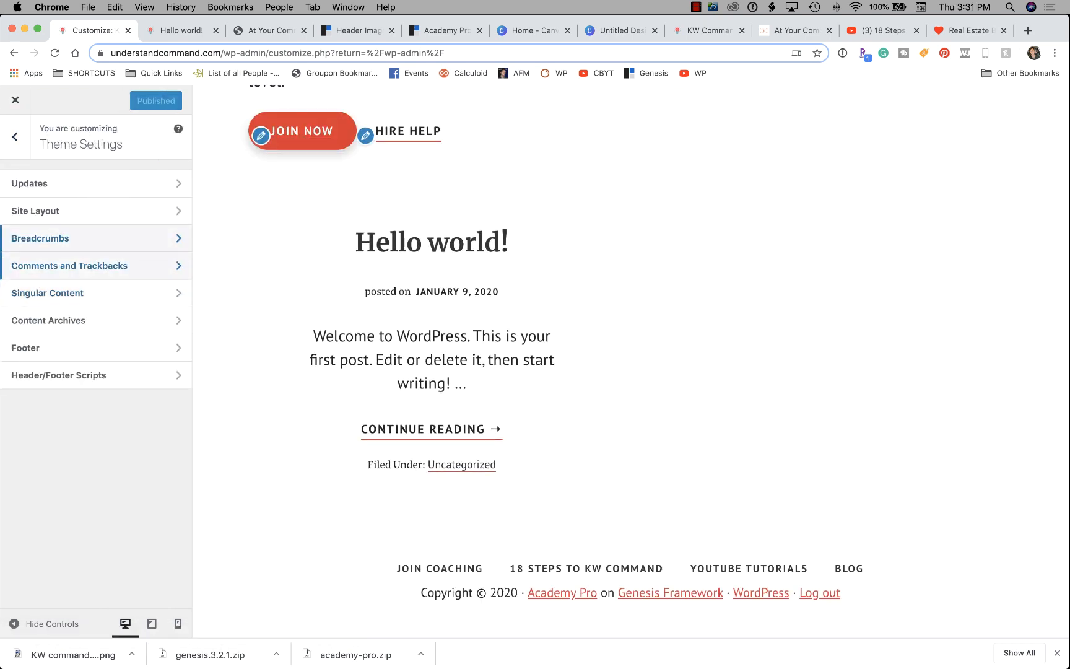
# Review the Comments and Trackbacks, Singular Content and Content Archives settings panels.
pyautogui.click(69, 265)
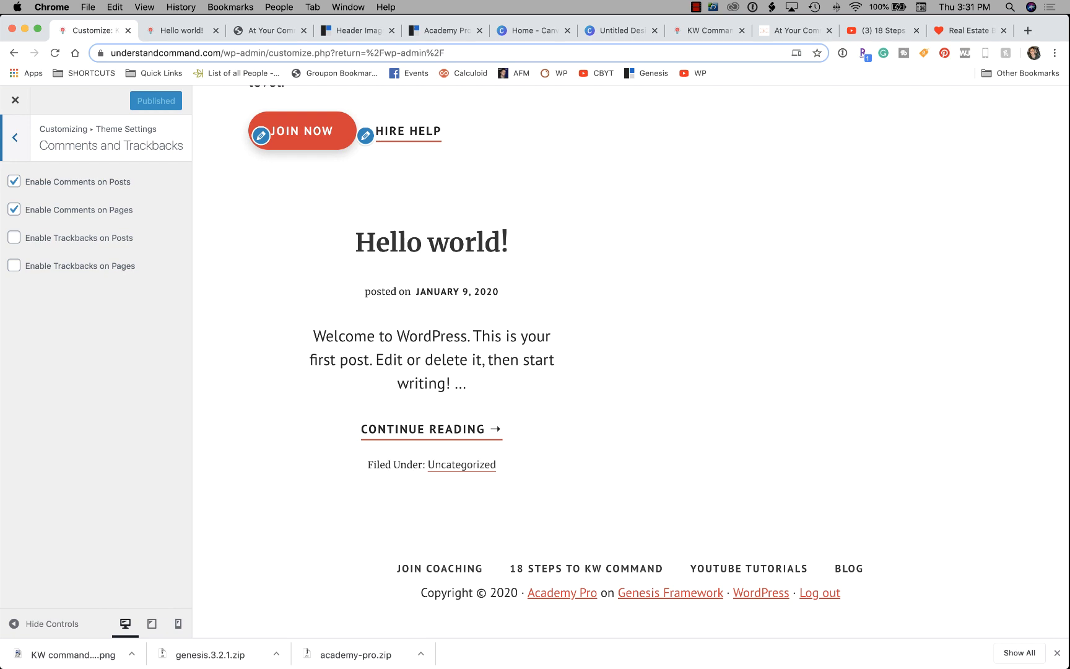
pyautogui.click(15, 137)
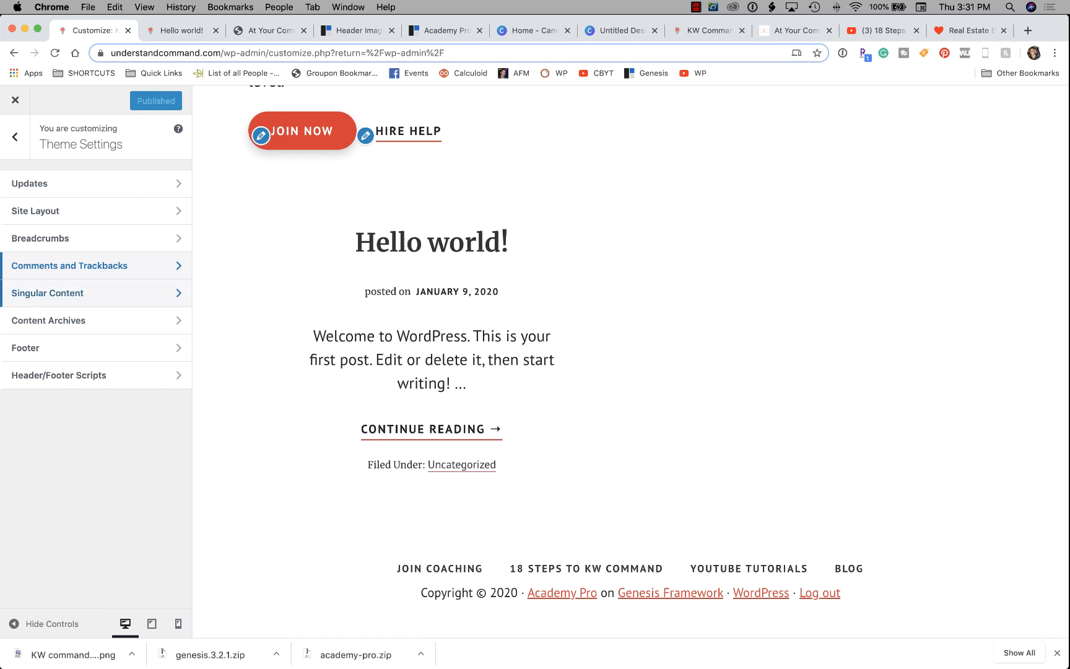
pyautogui.click(47, 293)
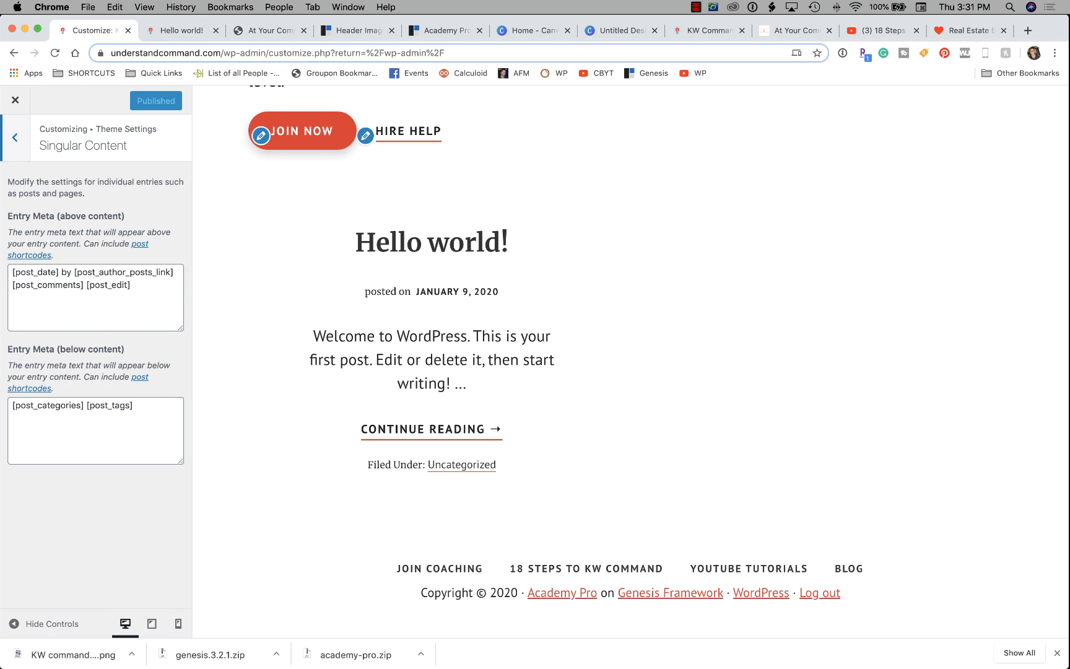
pyautogui.moveTo(133, 286); pyautogui.dragTo(10, 271)
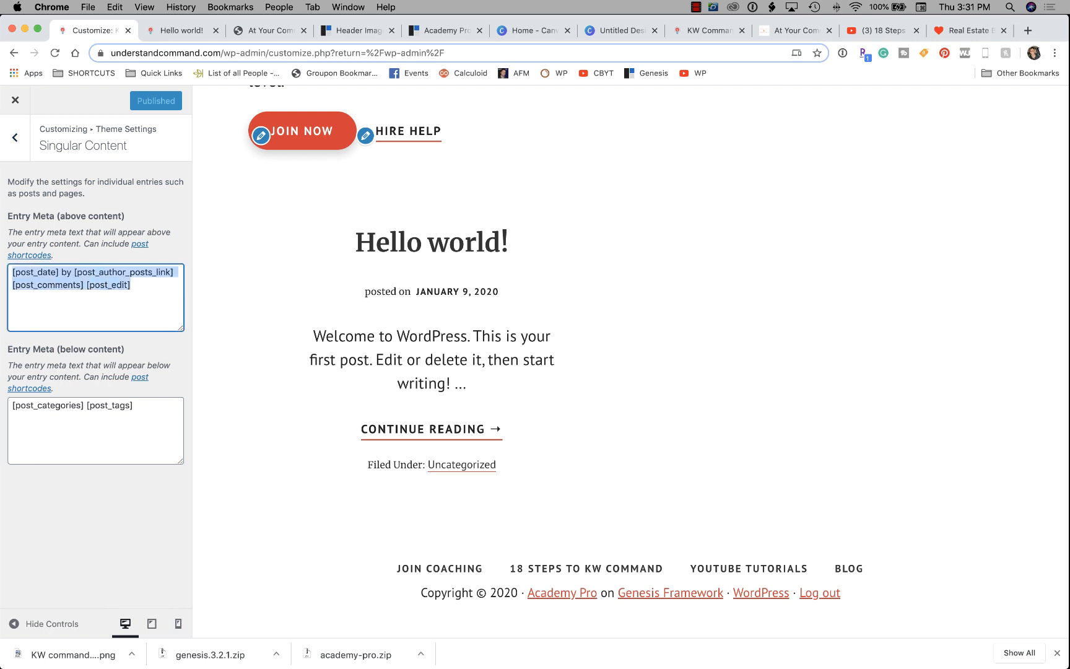
pyautogui.click(134, 406)
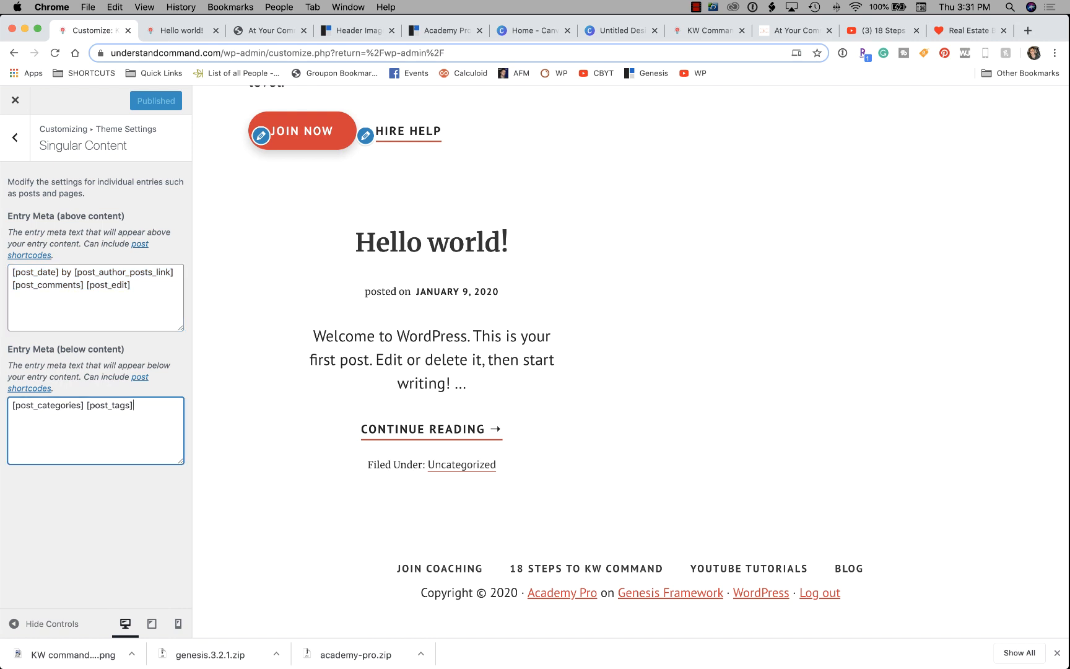
pyautogui.click(15, 138)
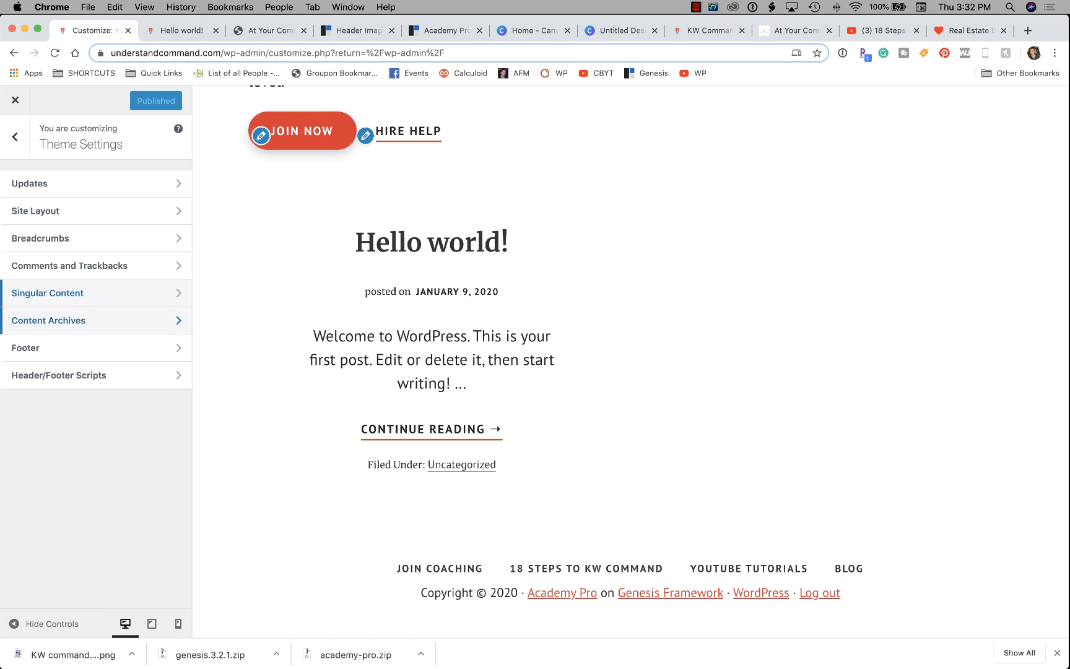
pyautogui.click(93, 320)
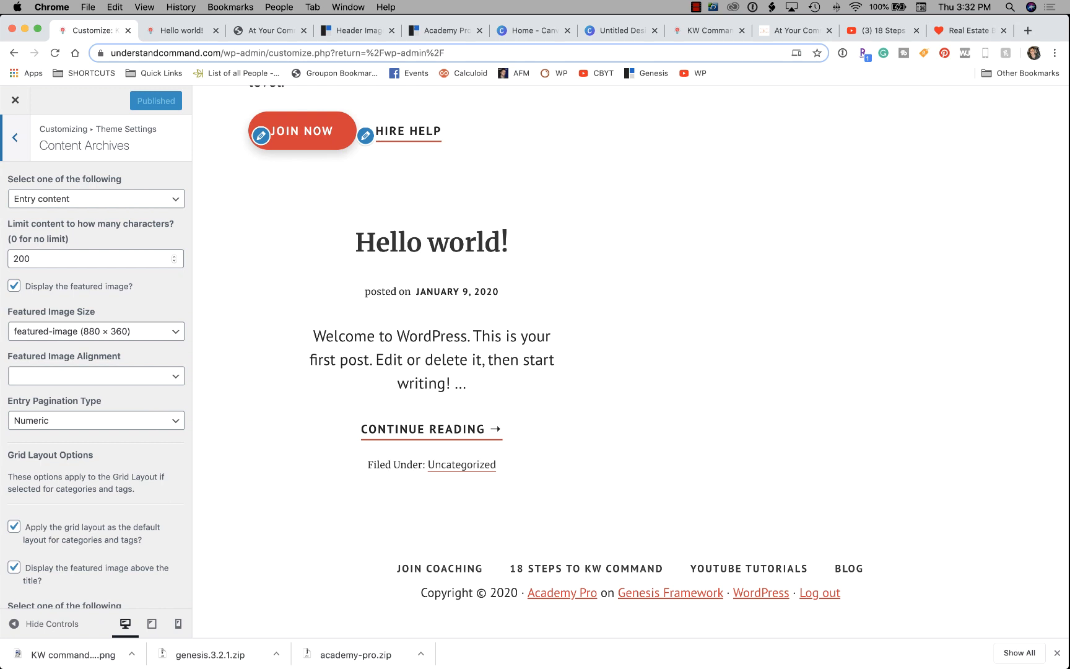
pyautogui.click(15, 137)
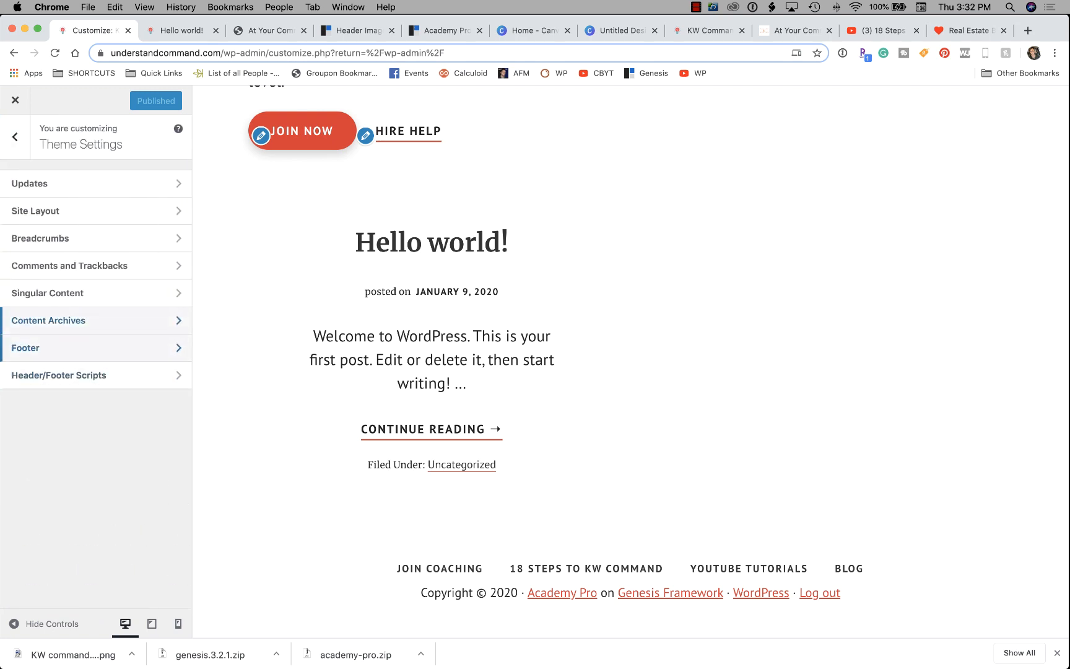
# Open the Footer text settings and quit the Mail app.
pyautogui.click(93, 347)
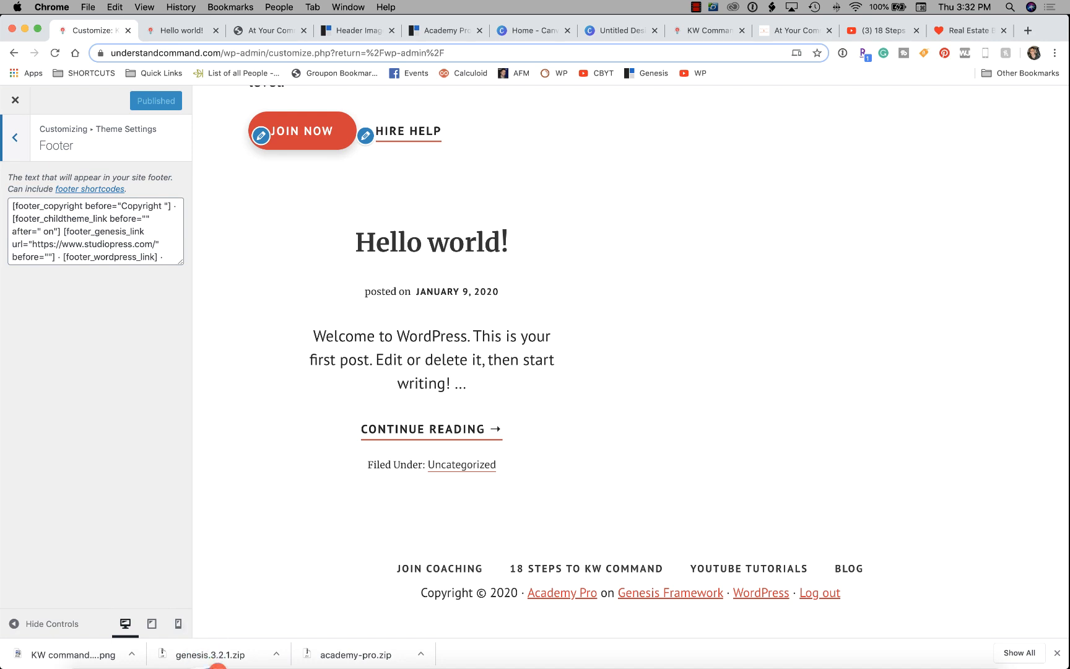
pyautogui.rightClick(203, 637)
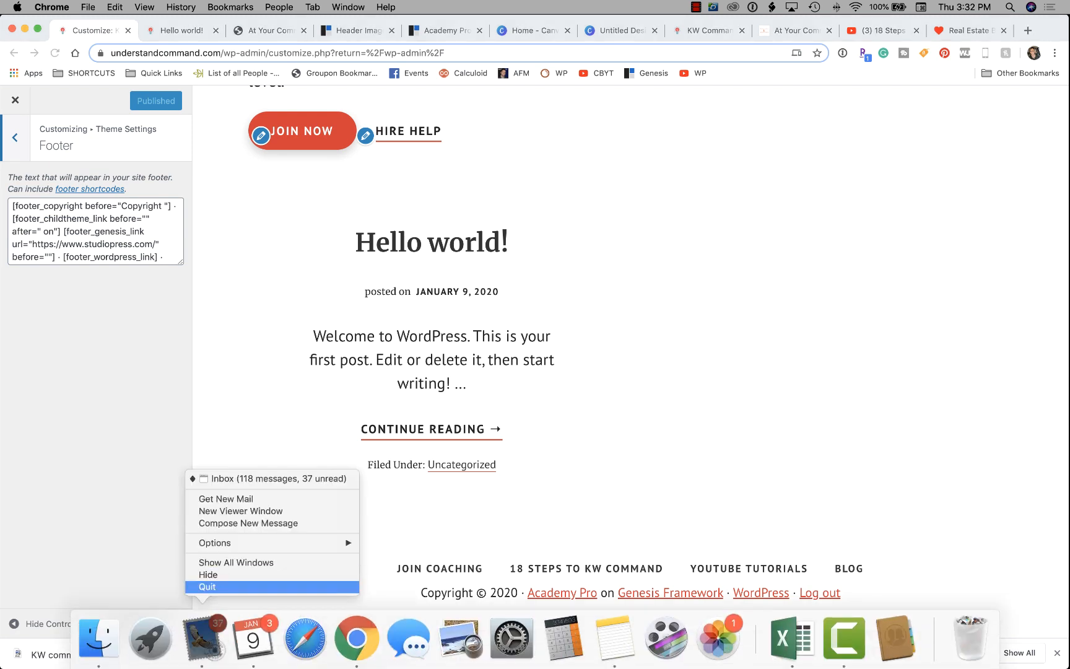
pyautogui.click(204, 587)
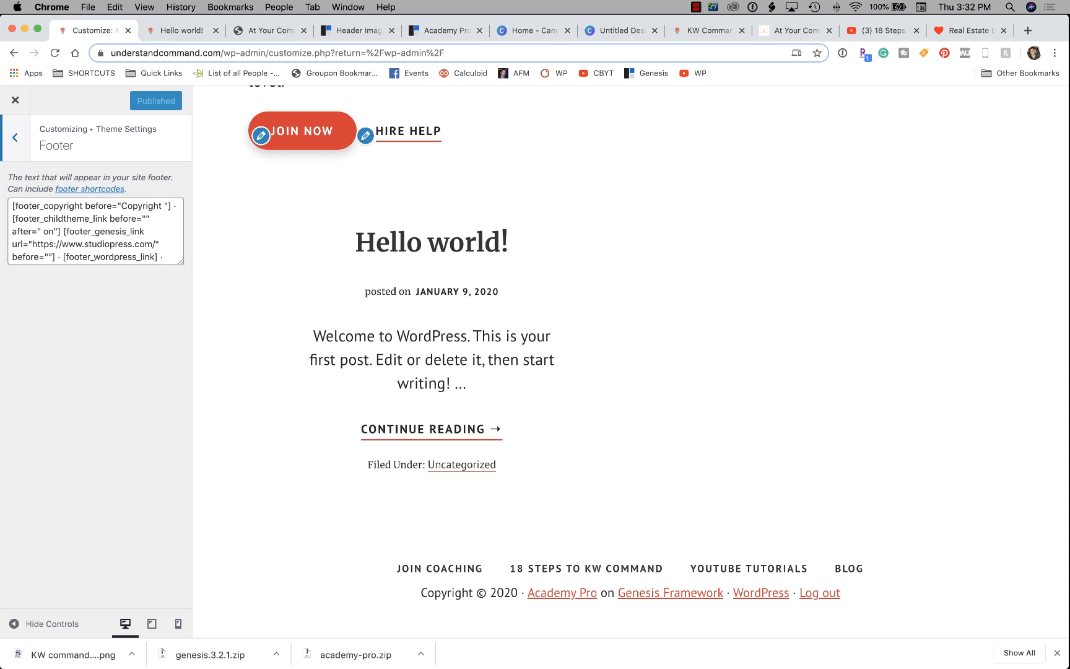
# Delete the Genesis, WordPress, loginout and childtheme shortcodes, leaving only the copyright shortcode.
pyautogui.moveTo(66, 232); pyautogui.dragTo(83, 260)
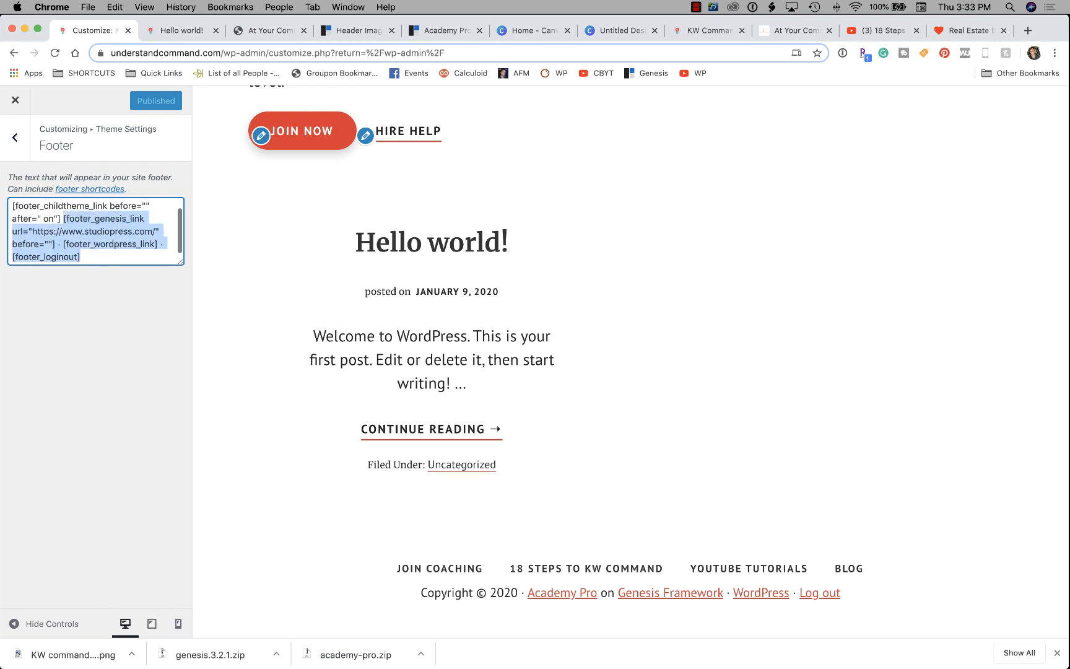
pyautogui.press('BackSpace')
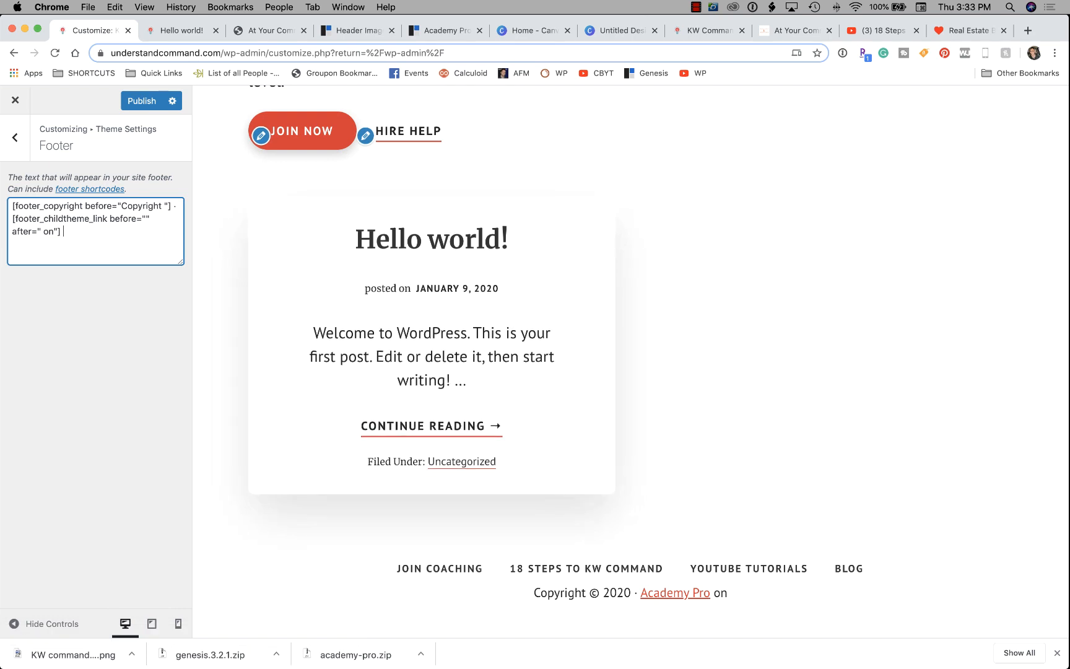
pyautogui.moveTo(64, 230); pyautogui.dragTo(12, 218)
pyautogui.press('BackSpace')
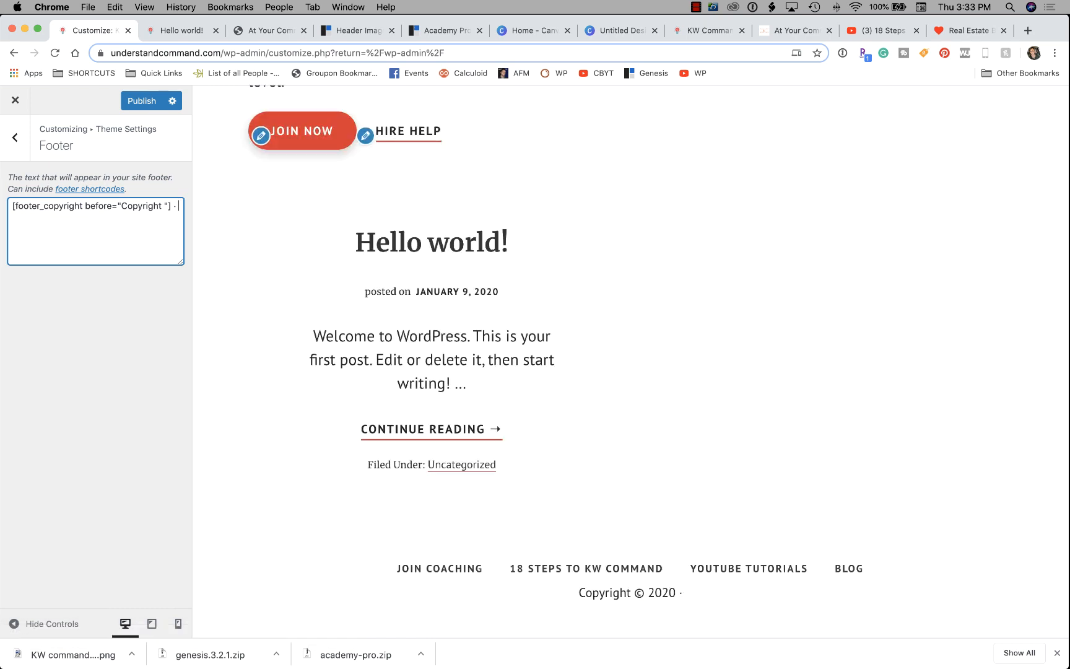
# Add the owner and business name, a Las Vegas Real Estate Agent line, affiliate disclosure, and '|' after LLC.
pyautogui.write('Lori Ballen')
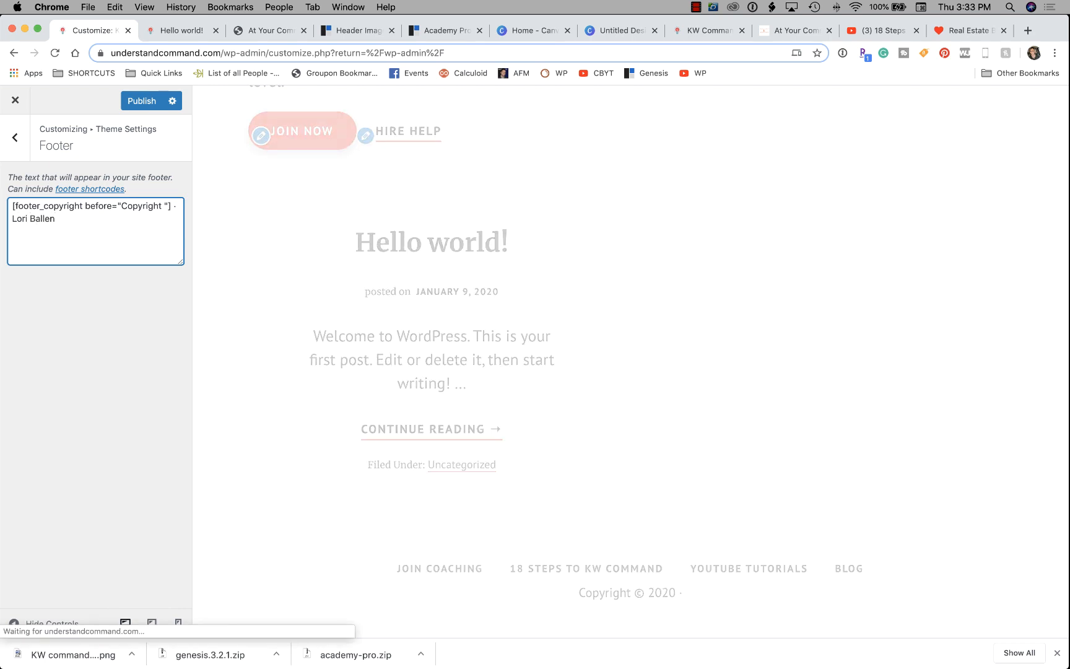
pyautogui.write(' | ')
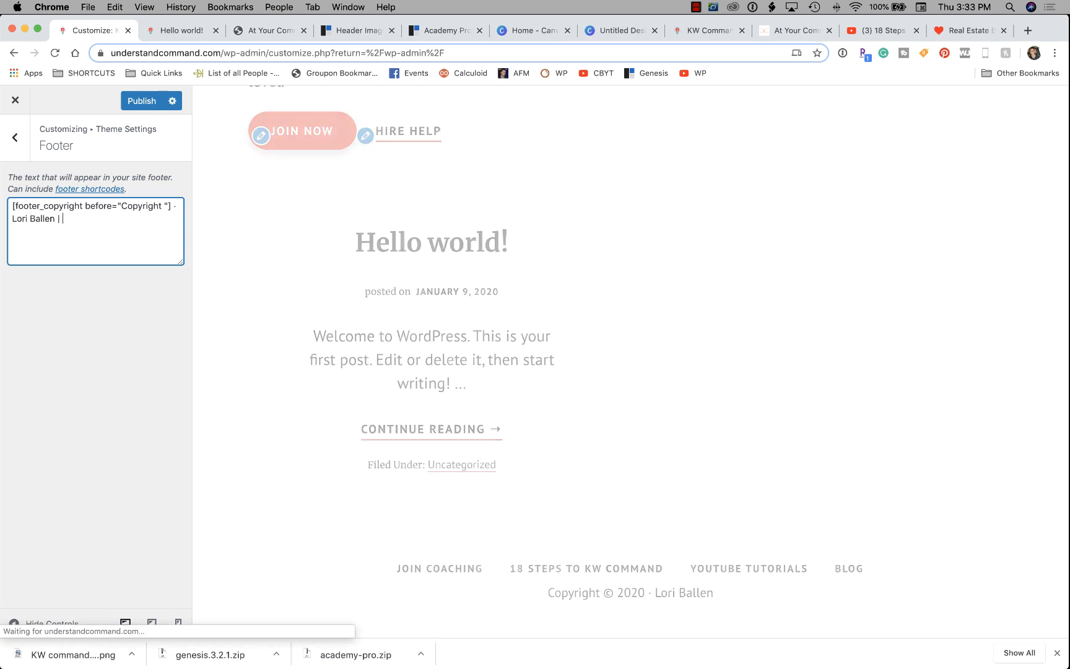
pyautogui.write('Vision Masters LLC')
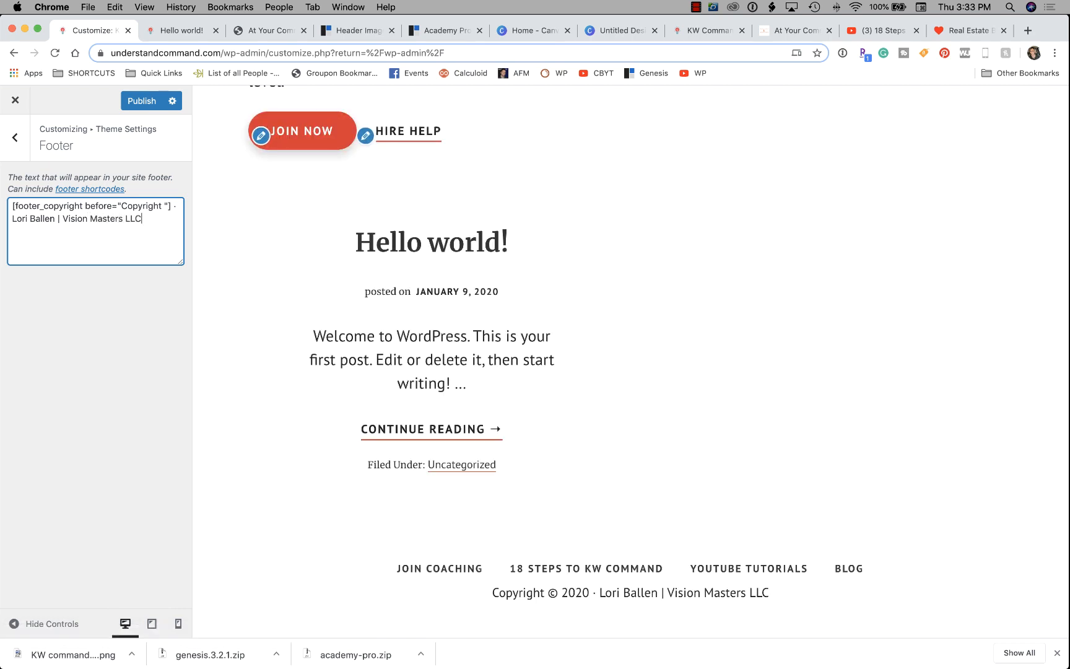
pyautogui.press('Return')
pyautogui.write('Lori Ball')
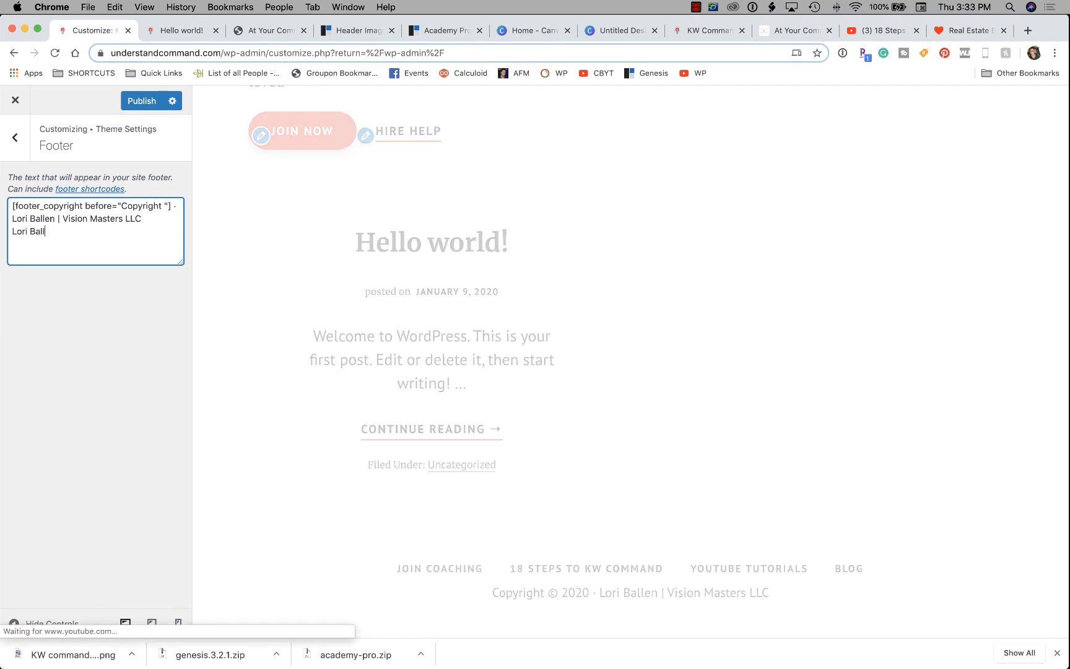
pyautogui.write('en is a Las Vegas Real Estate Agent')
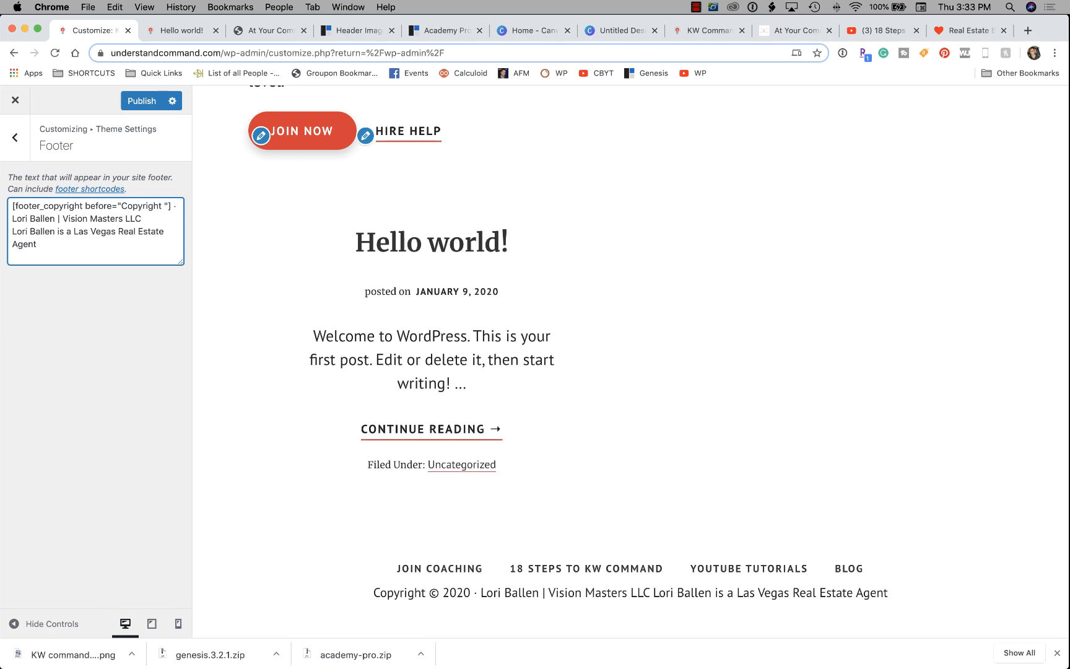
pyautogui.write('Lori Ballen ')
pyautogui.write('benefits f')
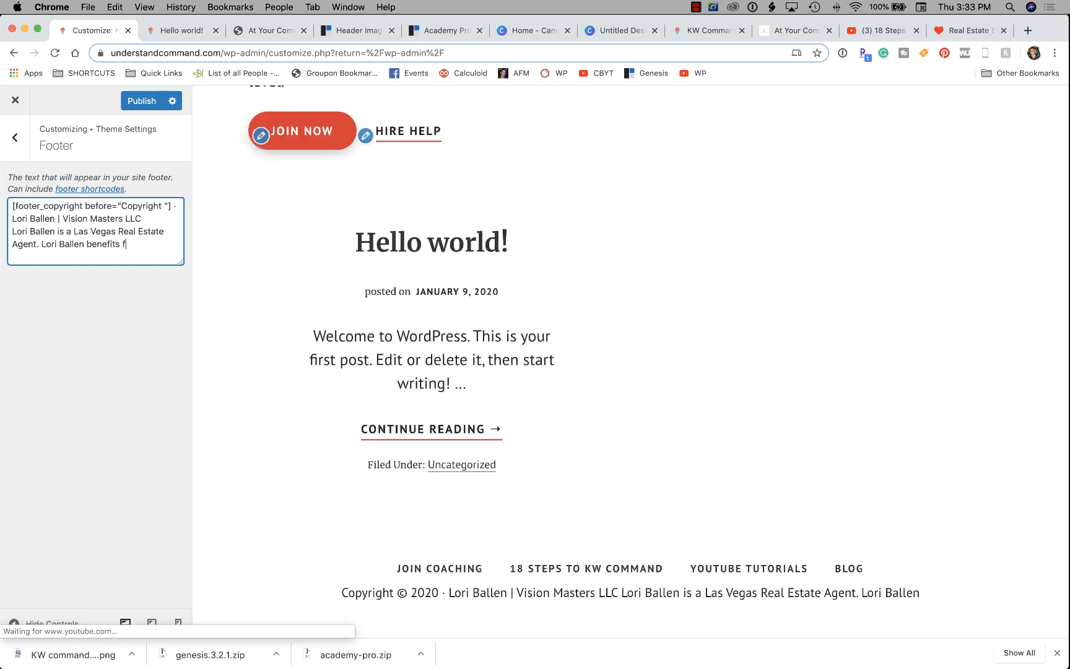
pyautogui.write('rom purchas')
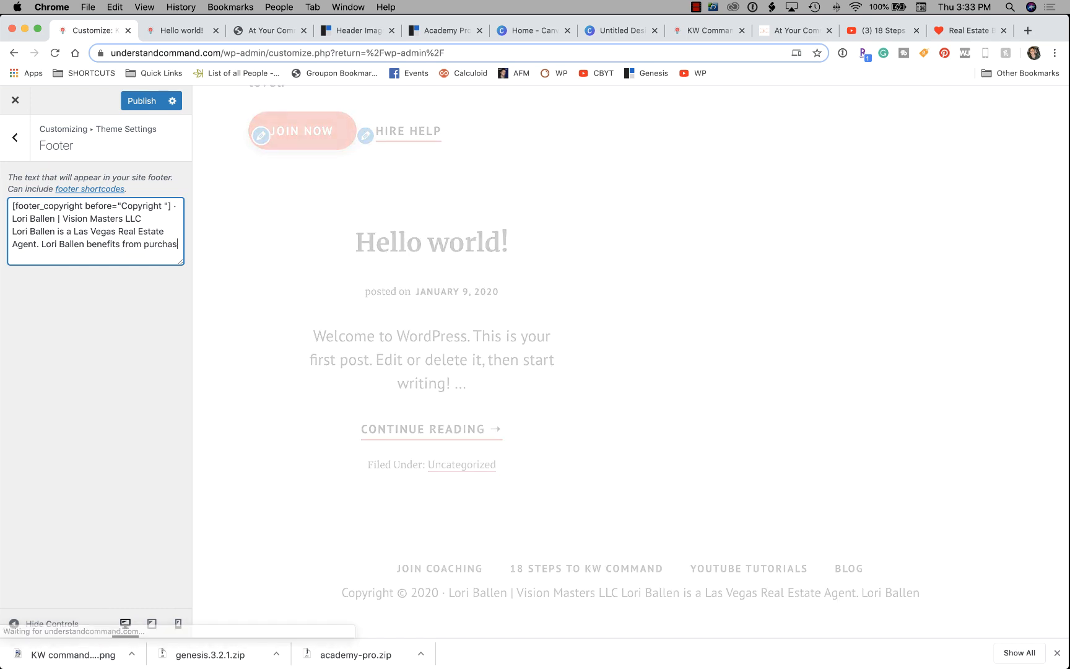
pyautogui.write('es made from ')
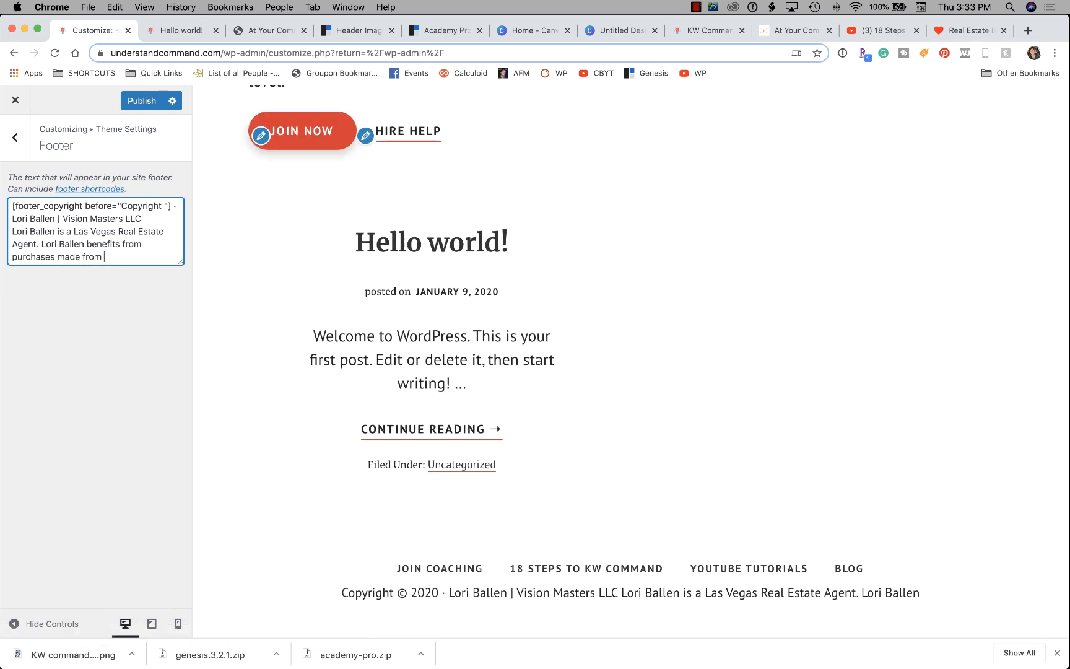
pyautogui.write('her affili')
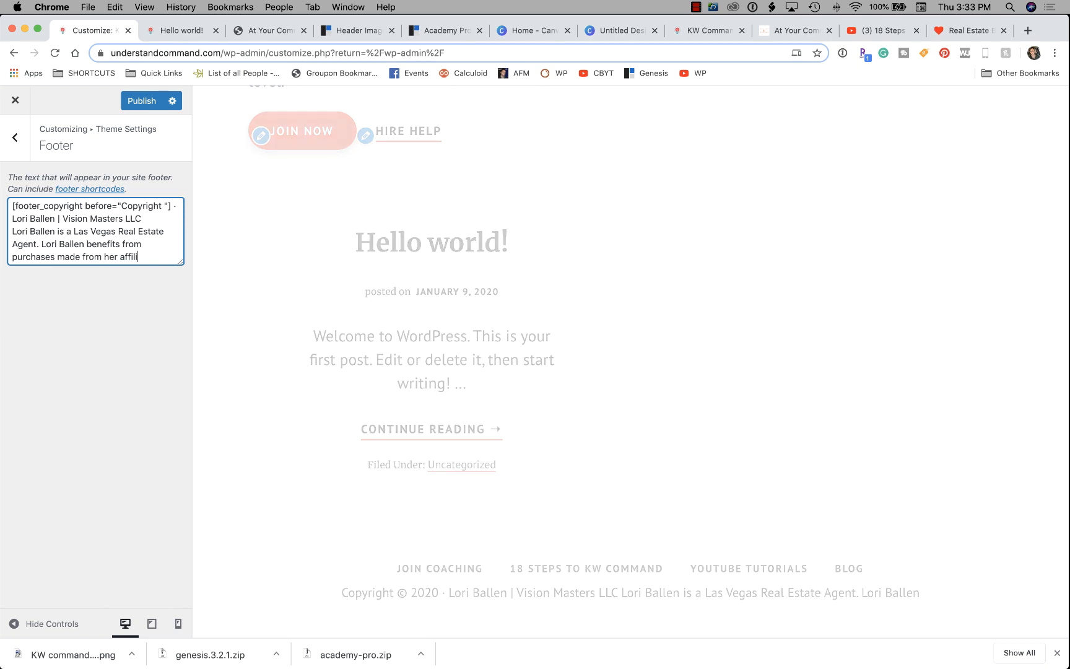
pyautogui.write('ate links')
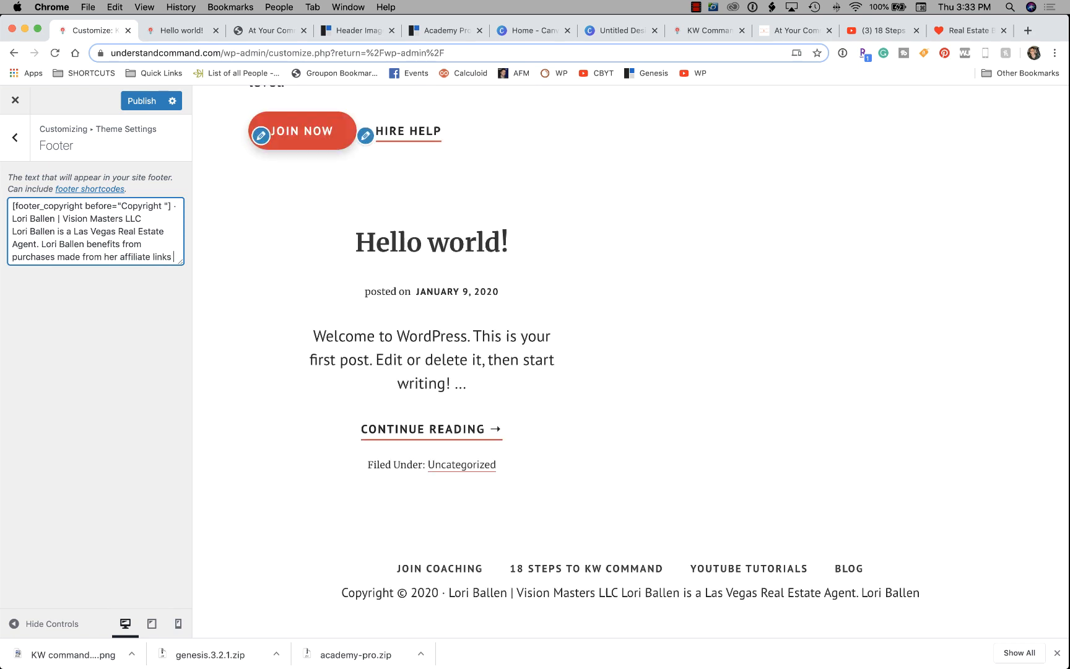
pyautogui.write('.')
pyautogui.click(142, 218)
pyautogui.write('|')
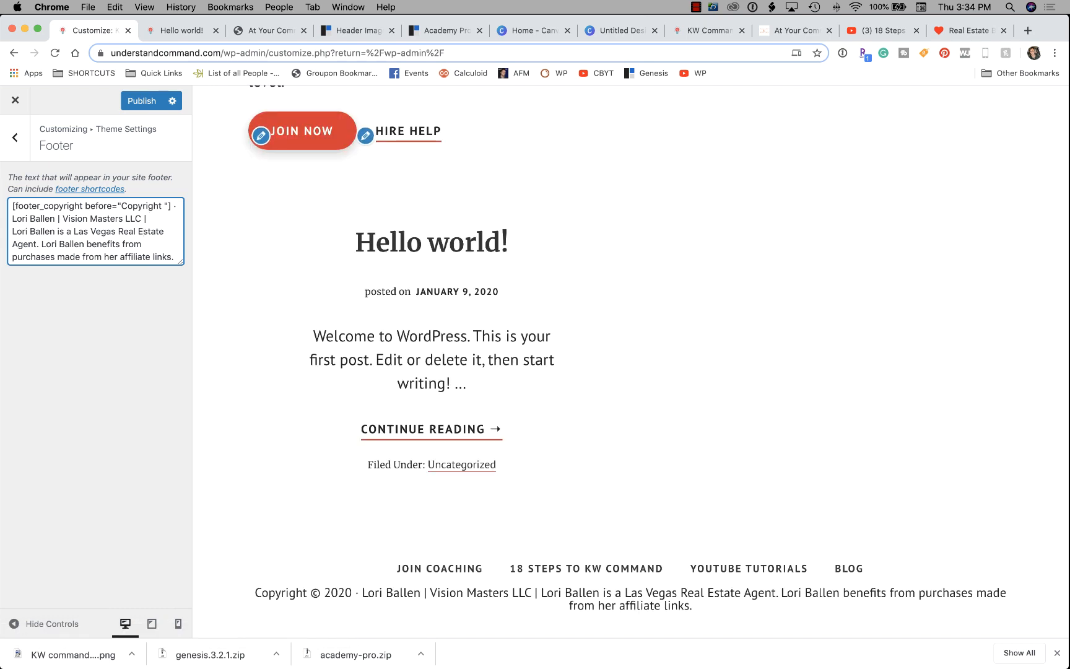
# Delete the company name and agent sentence from the footer text, and add the owner's nickname.
pyautogui.moveTo(12, 231); pyautogui.dragTo(62, 218)
pyautogui.press('BackSpace')
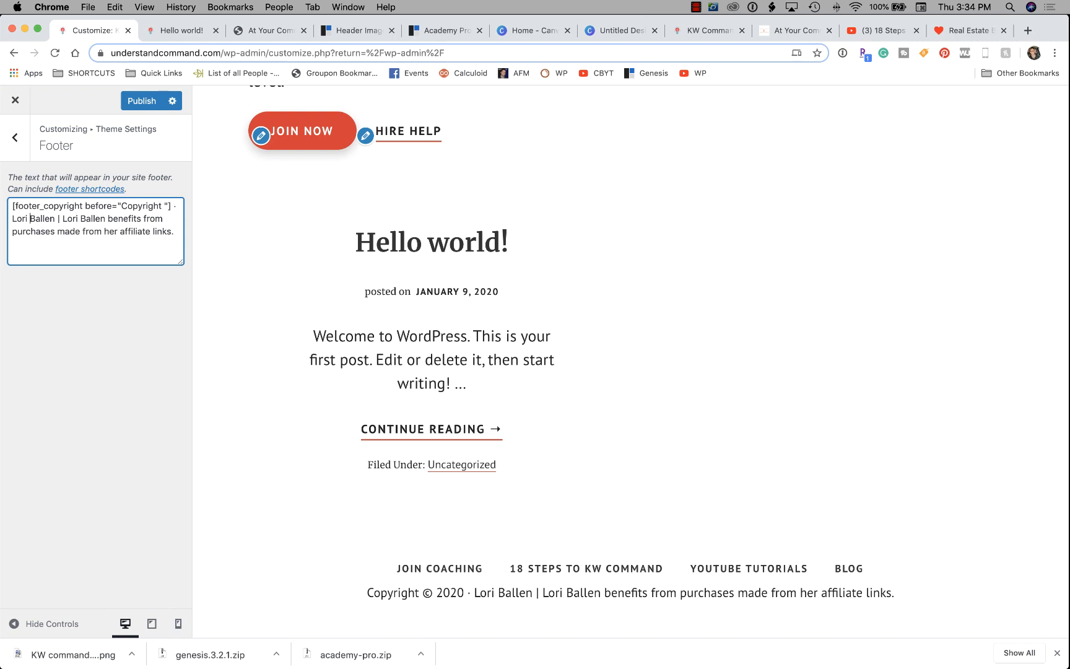
pyautogui.write('"Vegas"')
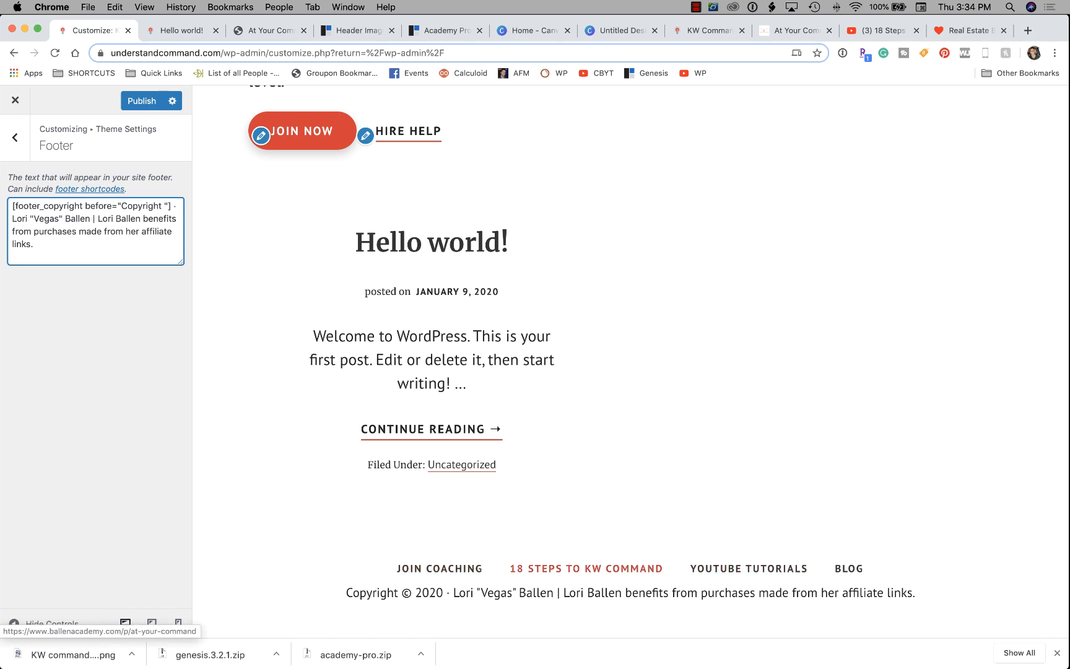
# Review the shortened footer in the preview and return to the Theme Settings list.
pyautogui.scroll(8, 630, 384)
pyautogui.scroll(1, 631, 384)
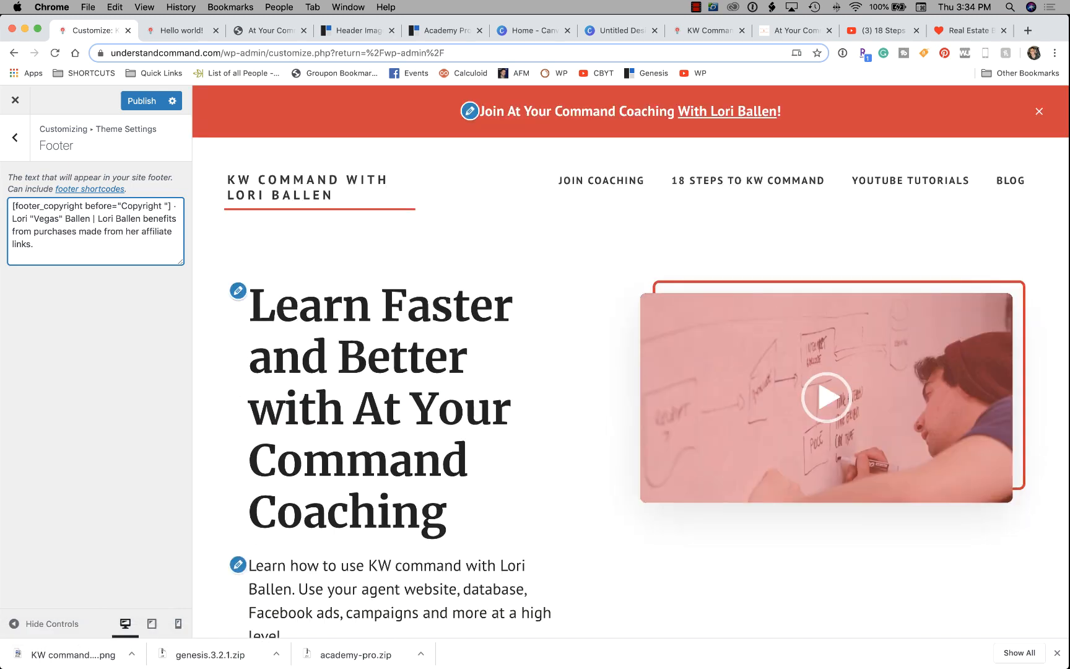
pyautogui.scroll(-9, 631, 371)
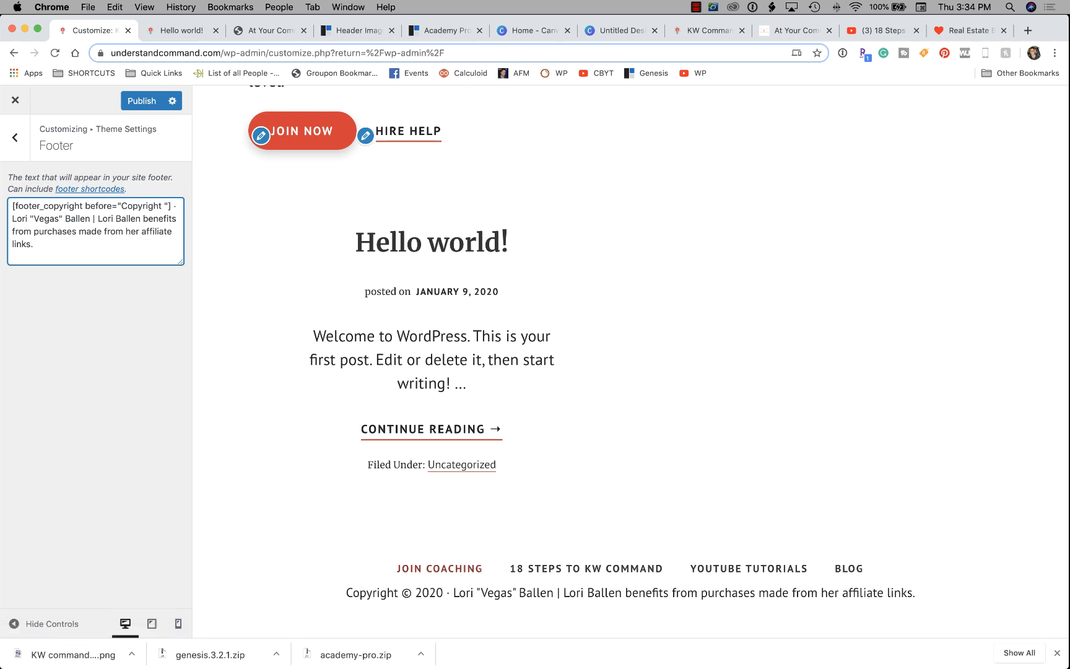
pyautogui.scroll(4, 631, 371)
pyautogui.scroll(5, 630, 372)
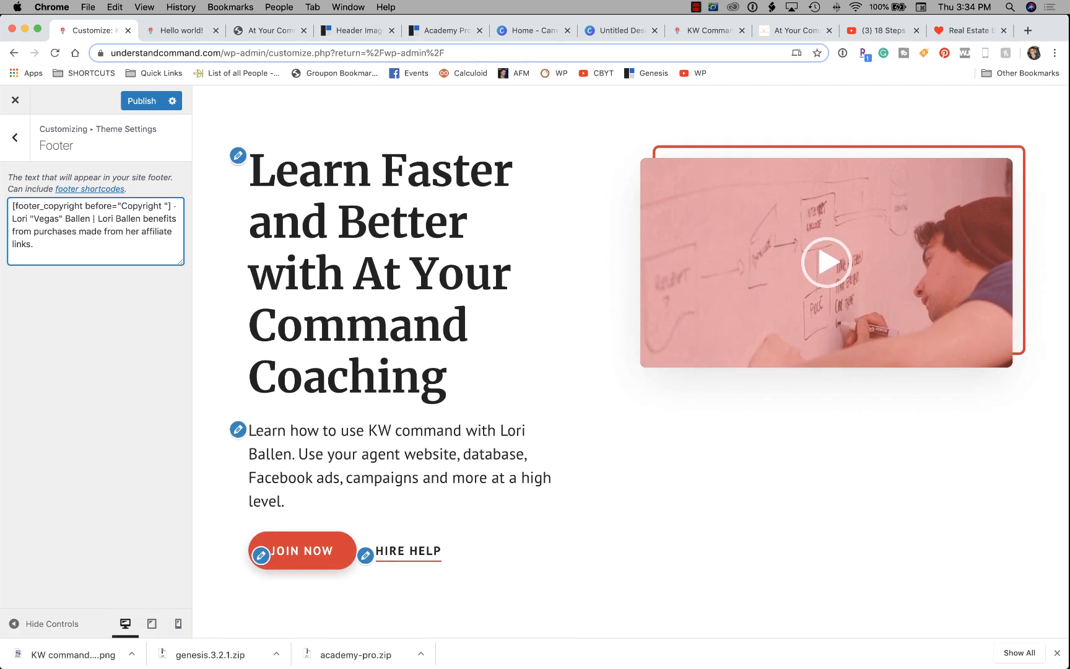
pyautogui.click(15, 138)
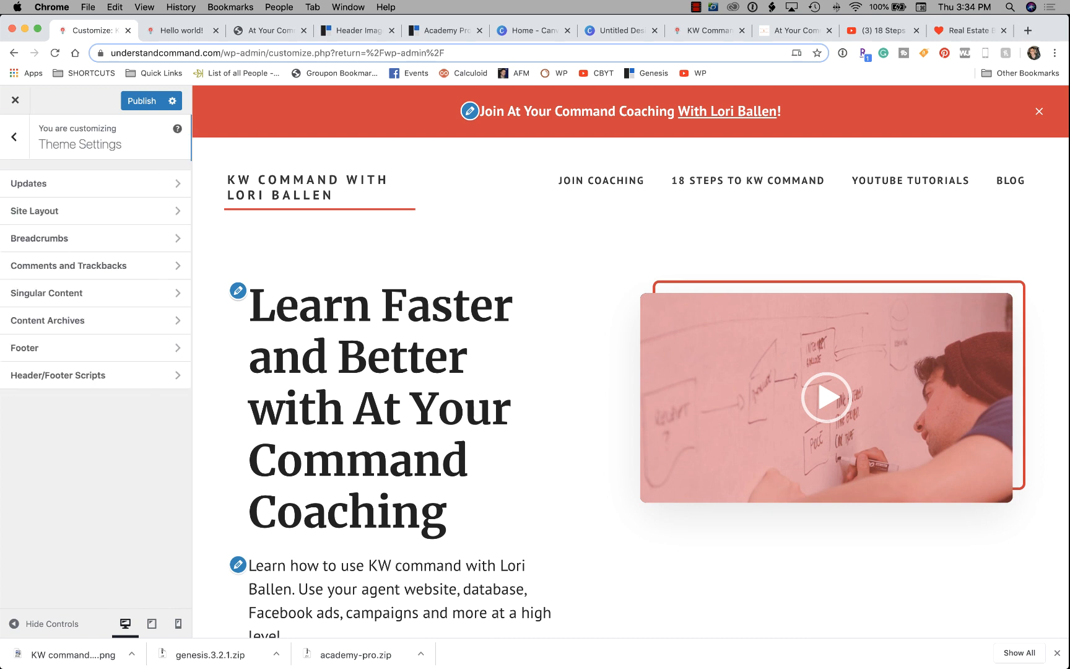
# Open Header/Footer Scripts and click into the Header Scripts and Footer Scripts boxes, leaving both empty.
pyautogui.click(75, 376)
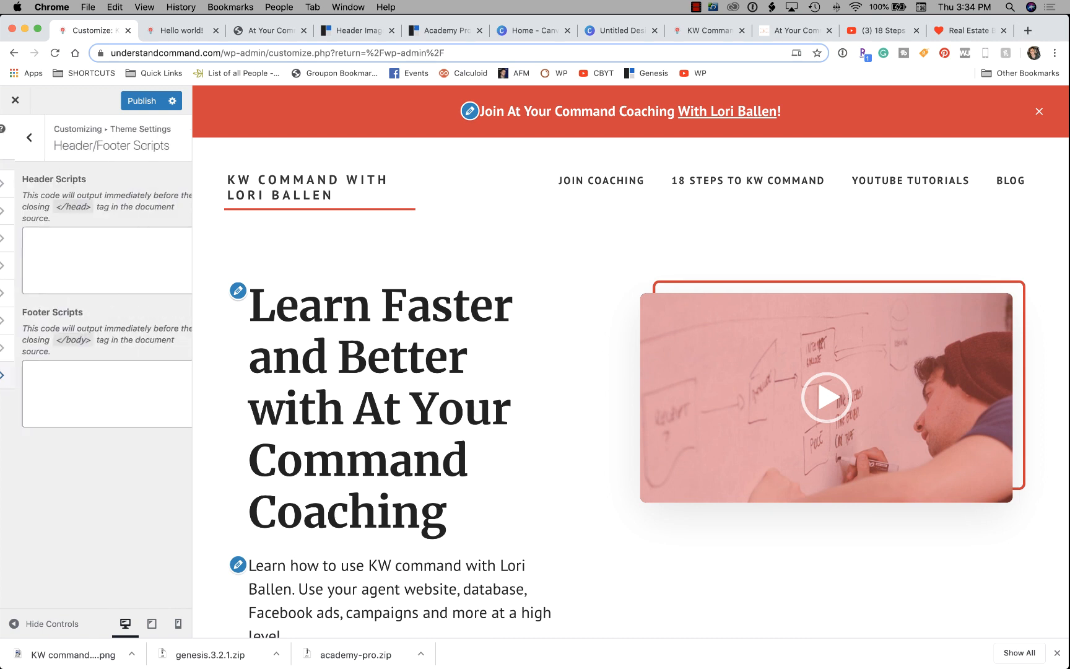
pyautogui.click(95, 260)
pyautogui.click(95, 394)
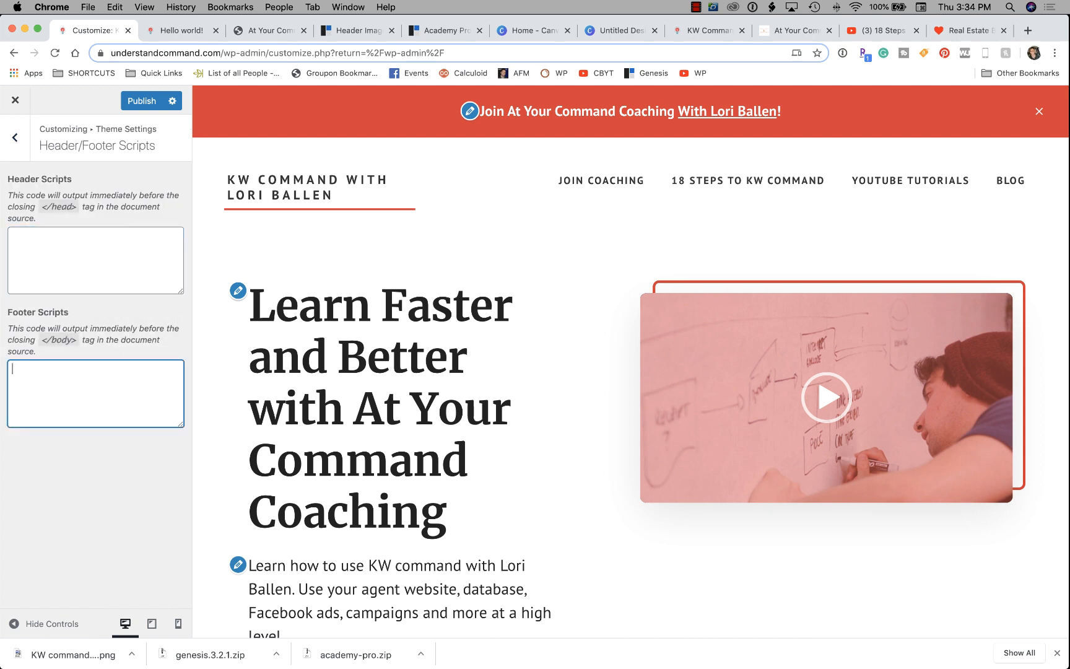
pyautogui.click(96, 260)
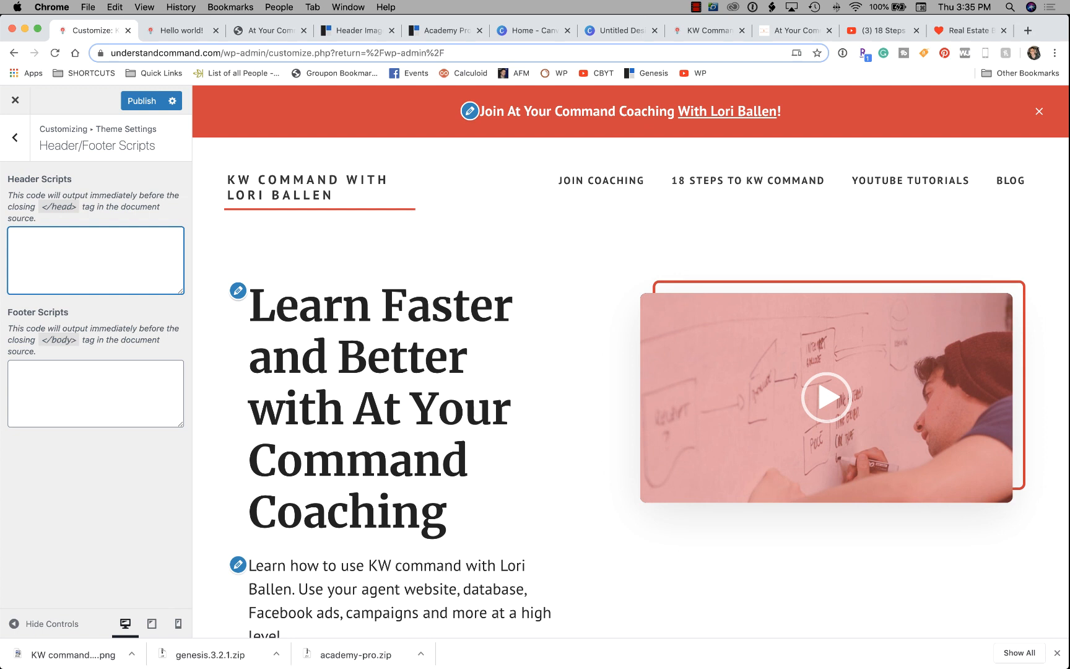
pyautogui.click(96, 393)
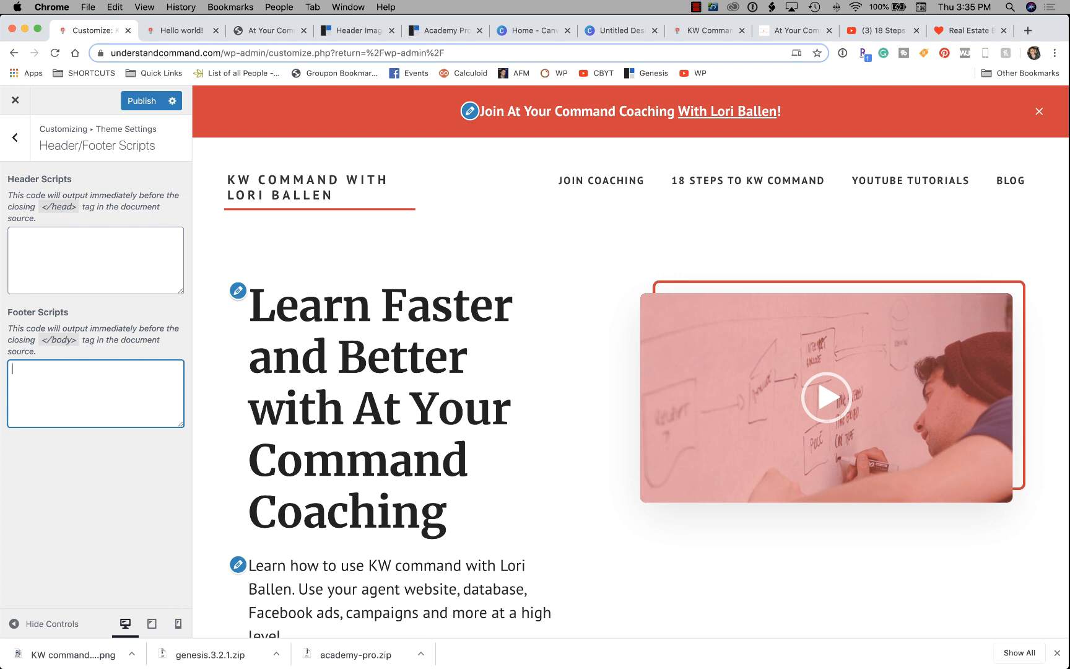
# Go back to the main Customizer menu and open Theme SEO Settings.
pyautogui.click(15, 136)
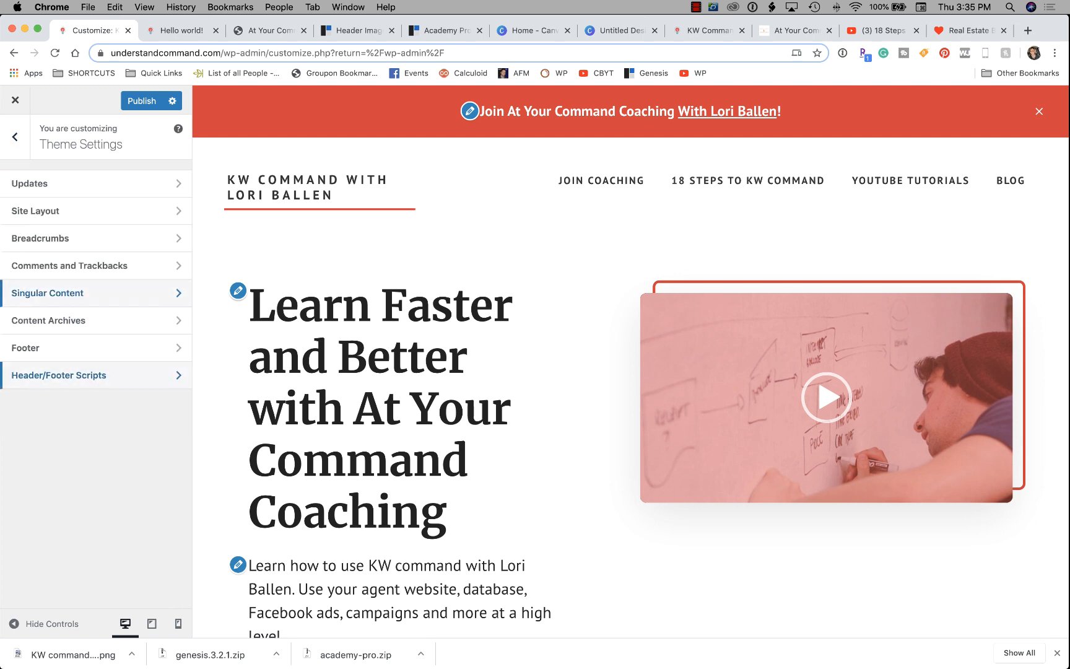
pyautogui.click(15, 137)
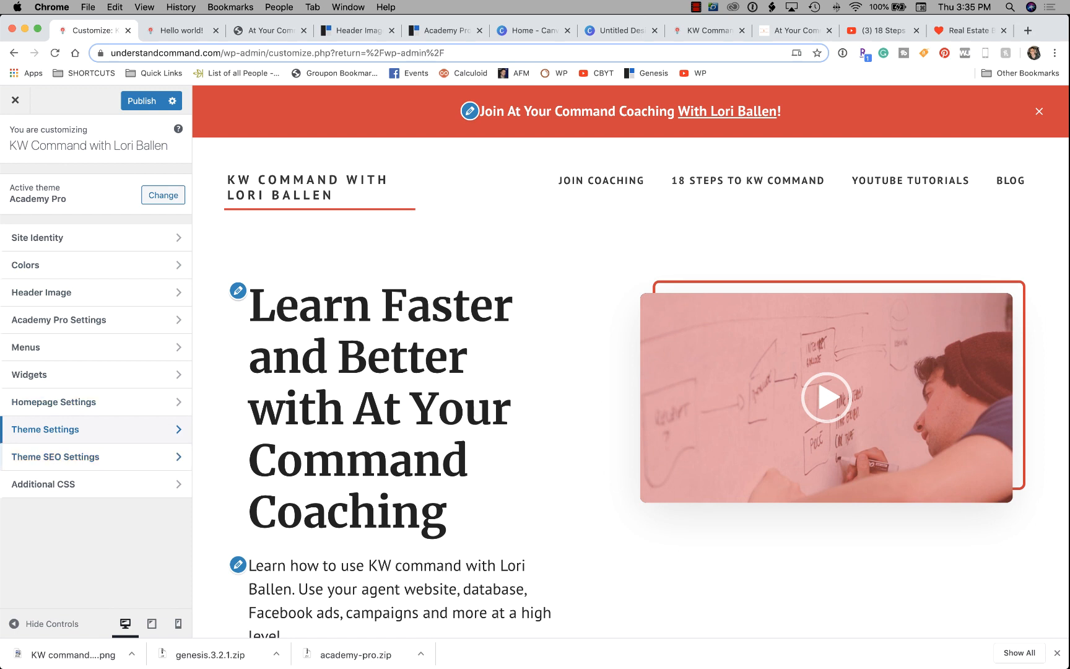
pyautogui.click(55, 457)
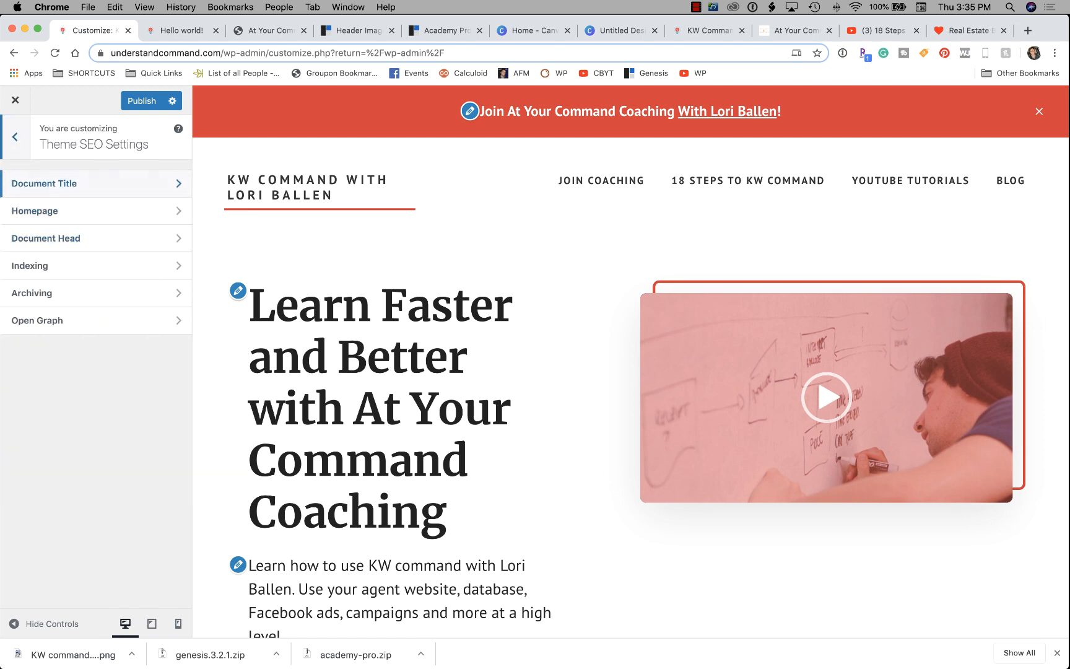
# Check the dash title separator under Document Title, then open the Homepage SEO settings.
pyautogui.click(37, 178)
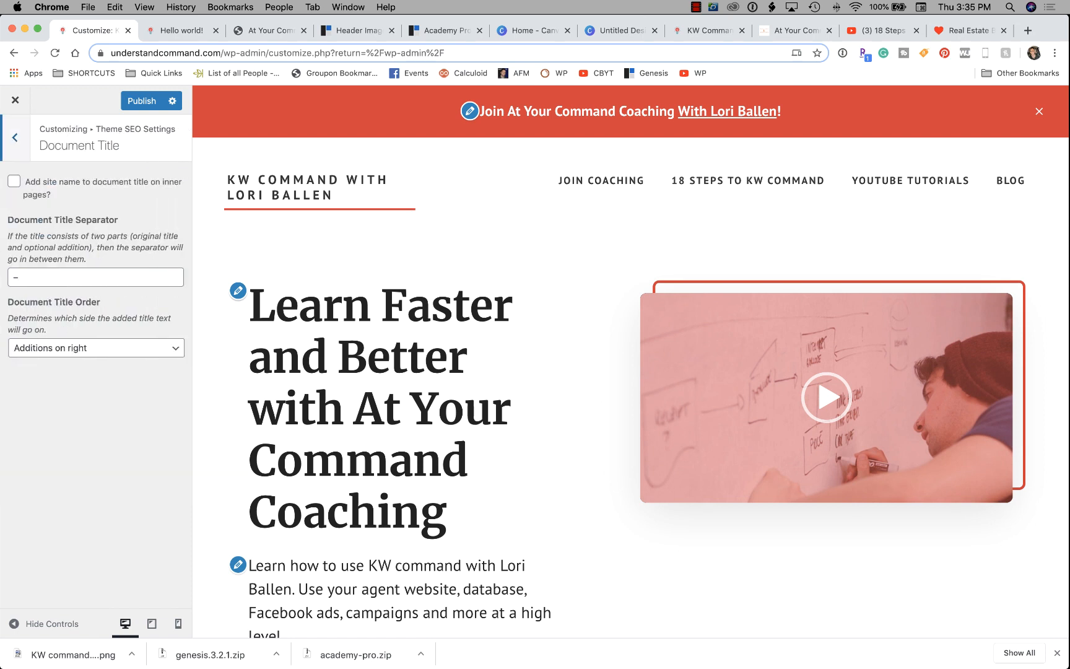
pyautogui.moveTo(24, 277); pyautogui.dragTo(13, 278)
pyautogui.press('Right')
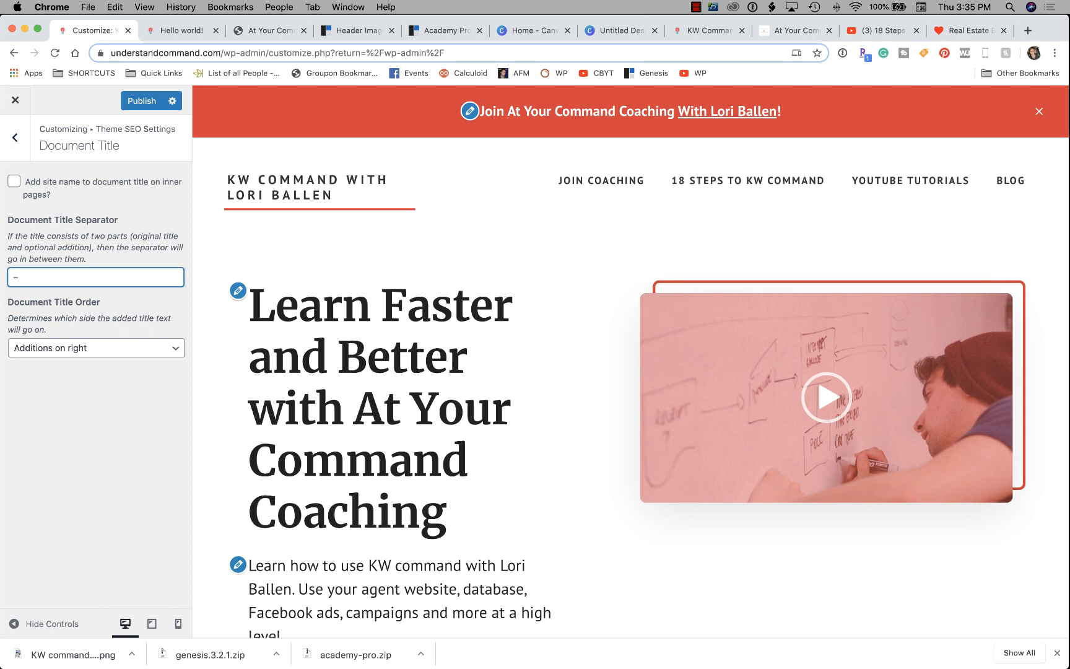
pyautogui.press('Left')
pyautogui.press('Right')
pyautogui.click(15, 137)
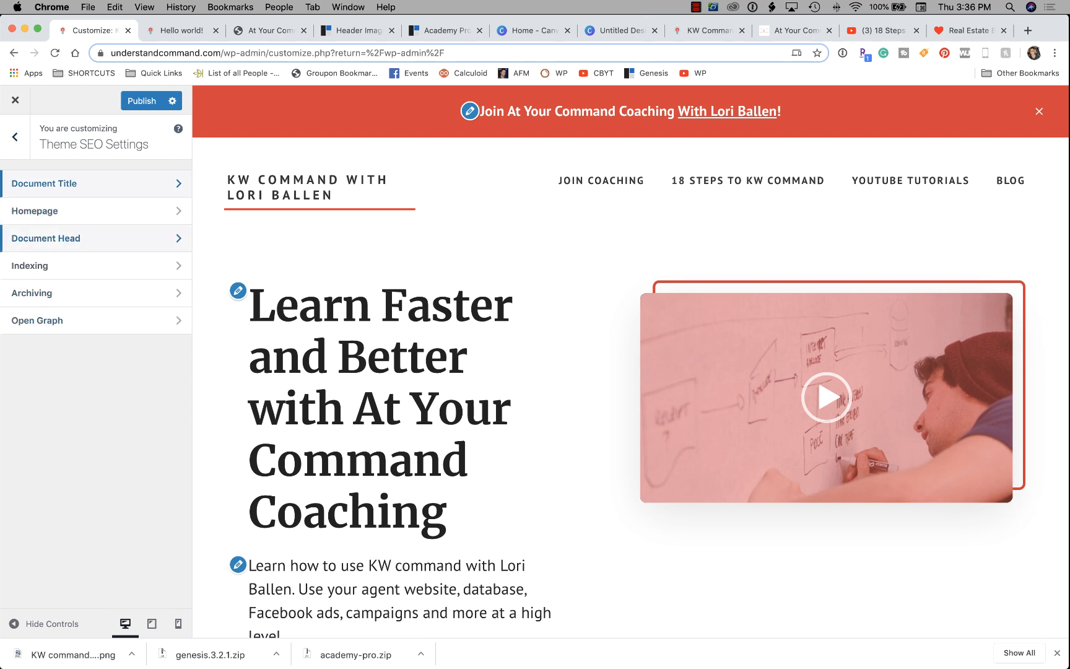
pyautogui.click(34, 211)
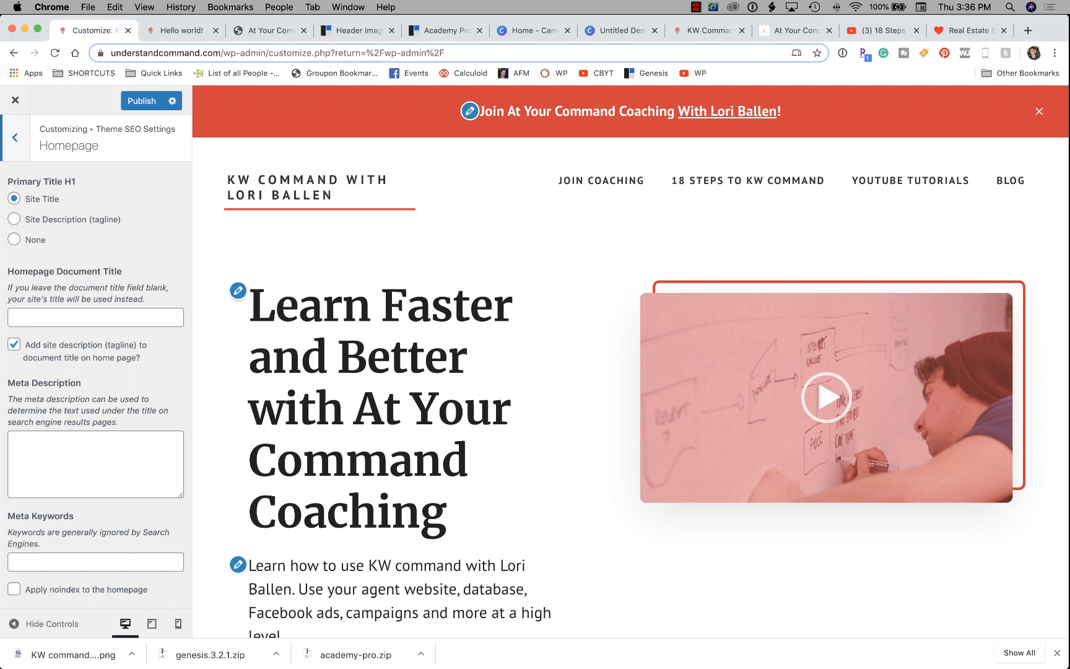
# Write the meta description 'Learn how to use KW Command with [agent], a Las Vegas Real Estate Agent, Coach, and Speaker'.
pyautogui.click(95, 317)
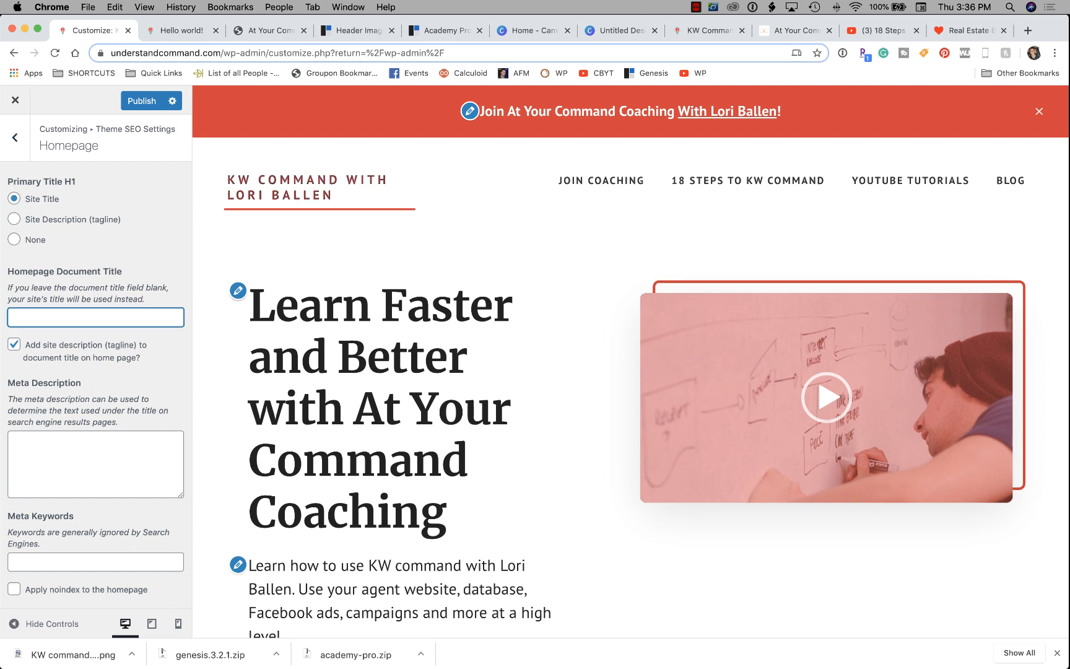
pyautogui.scroll(-1, 96, 316)
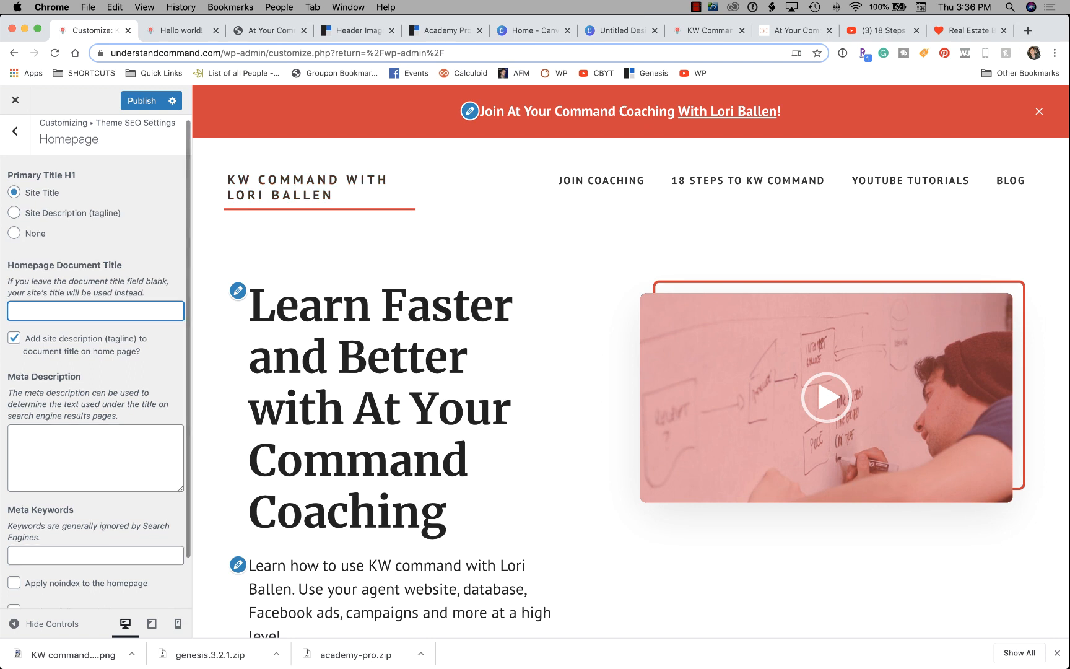
pyautogui.scroll(-2, 95, 371)
pyautogui.click(95, 408)
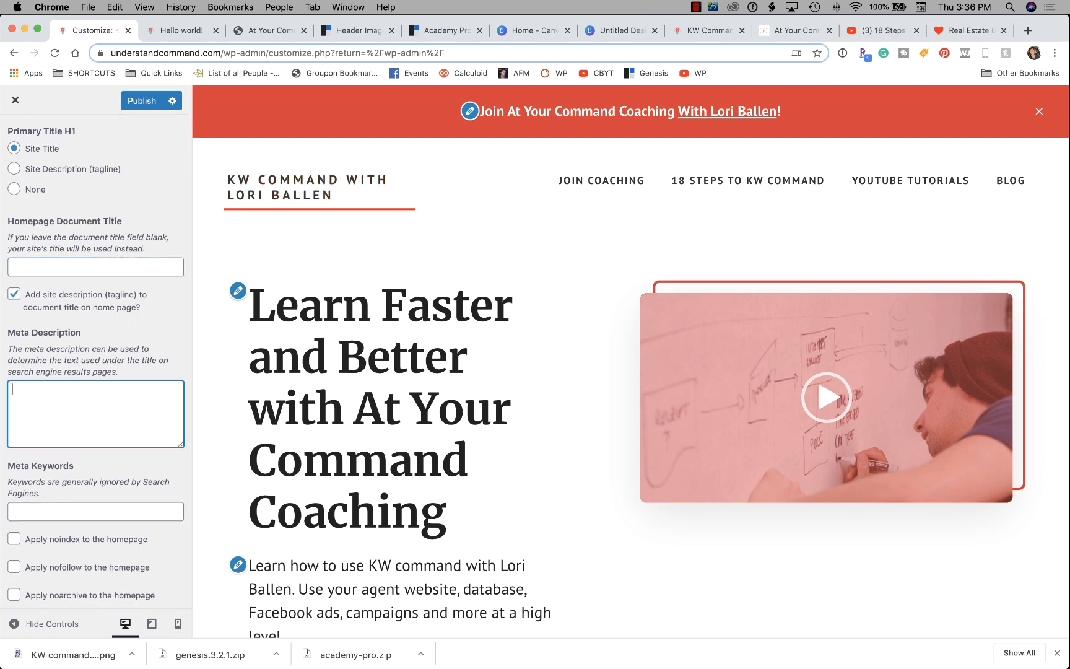
pyautogui.write('Learn how to use KW Comma')
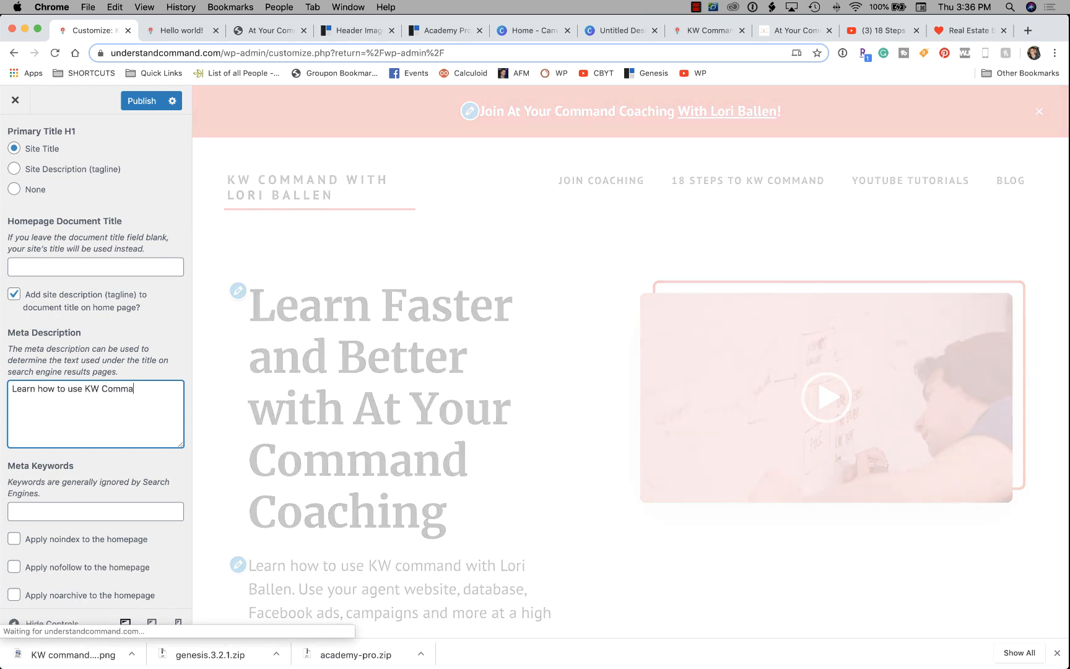
pyautogui.write('nd with Lori Balle')
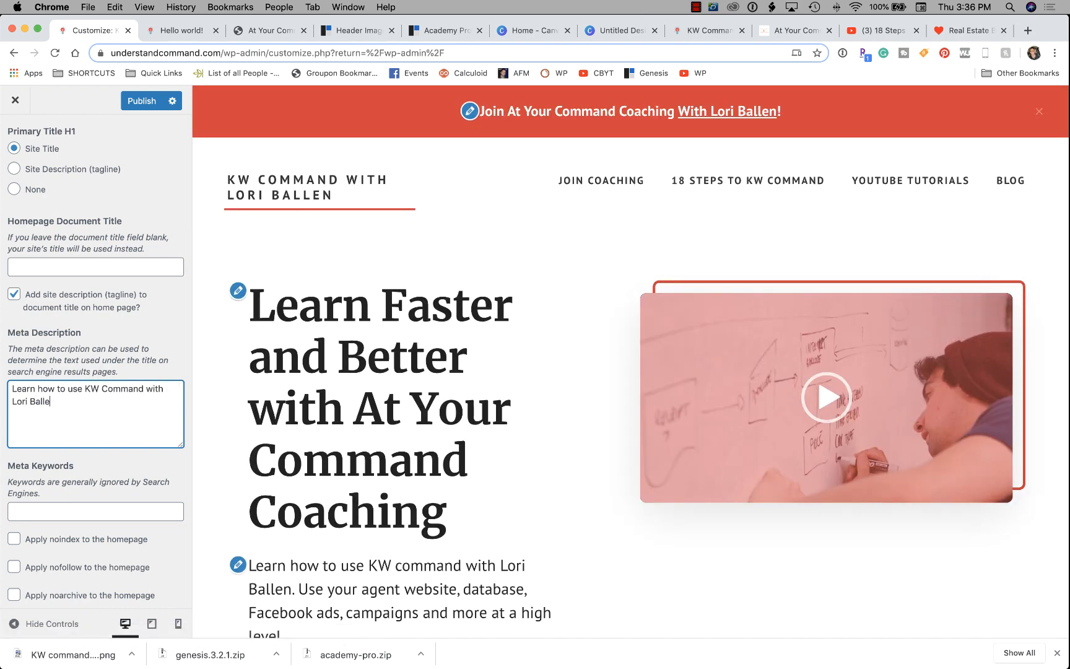
pyautogui.write('n, a Las Vegas Real Estate ')
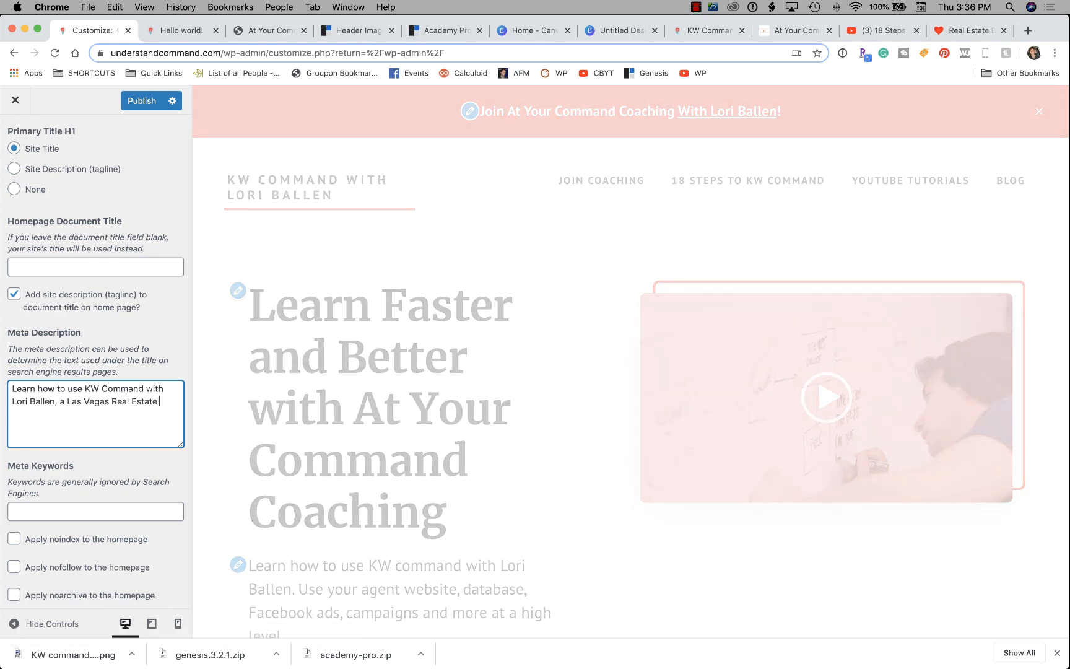
pyautogui.write('Agent and')
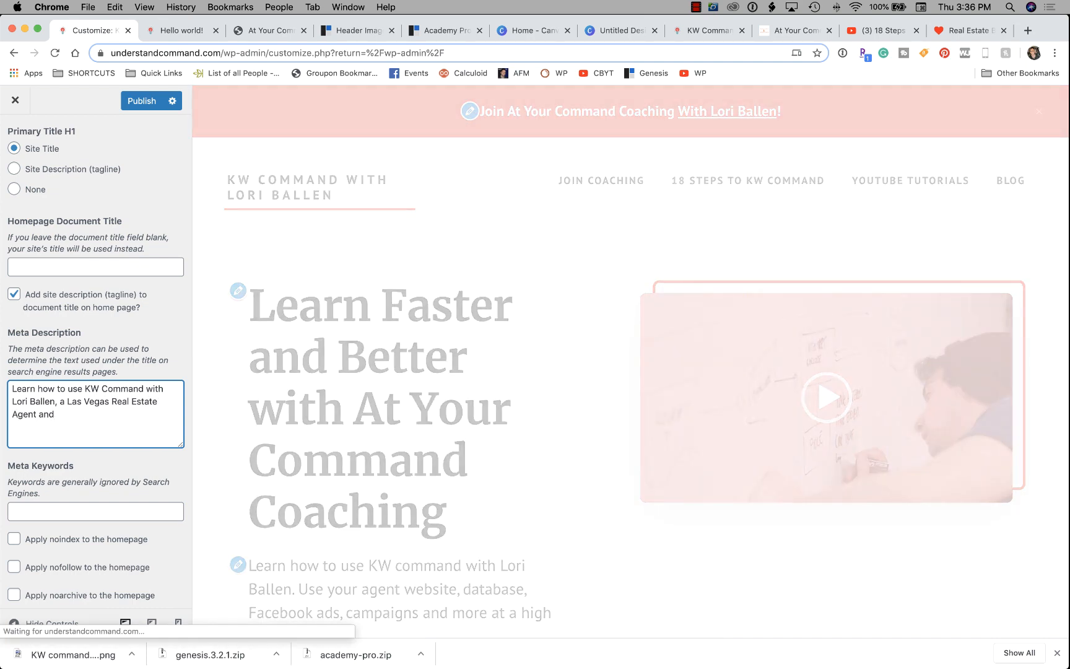
pyautogui.press('BackSpace')
pyautogui.press('BackSpace')
pyautogui.press('BackSpace')
pyautogui.press('BackSpace')
pyautogui.press('BackSpace')
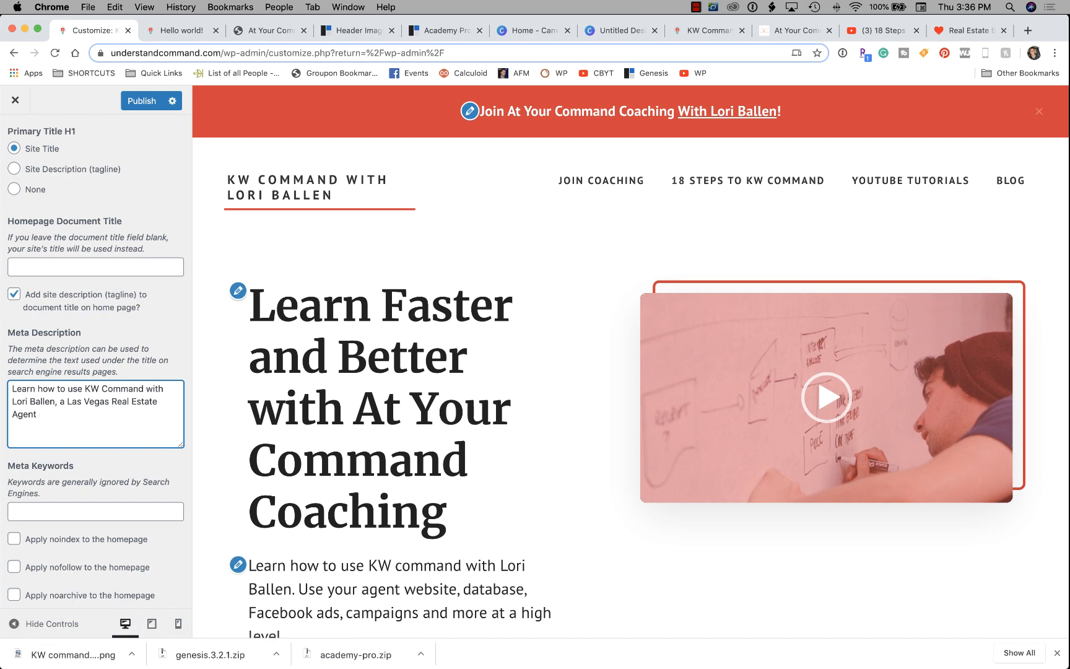
pyautogui.write(', Coach, and Speaker')
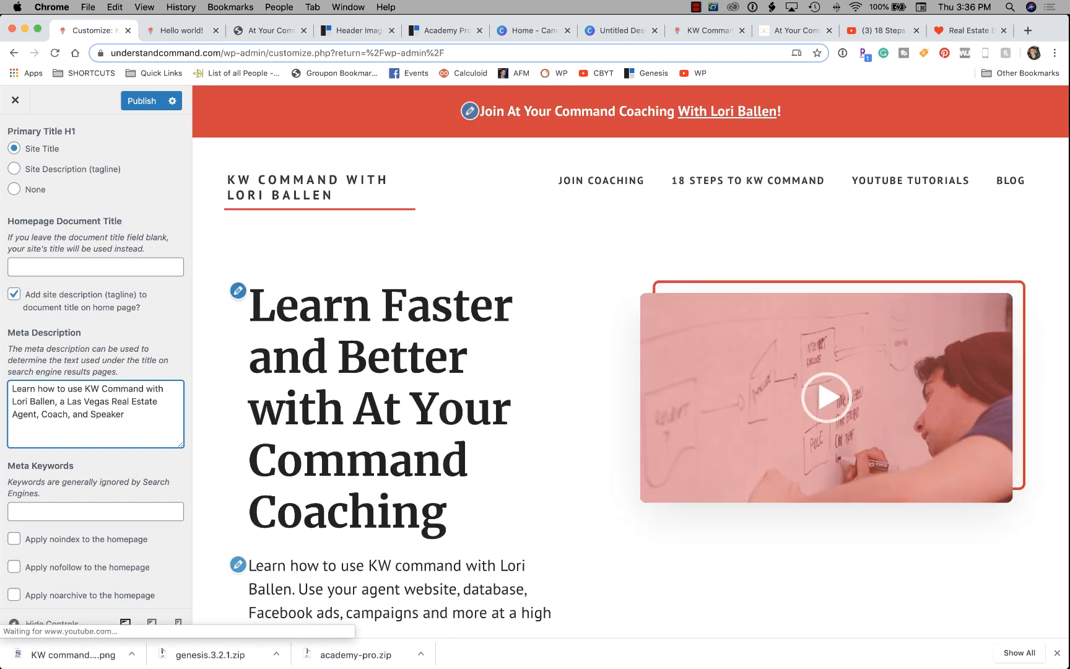
# Set meta keywords to 'kwcommand, kw command', keep Site Title as primary H1, and return.
pyautogui.scroll(-1, 96, 362)
pyautogui.press('Tab')
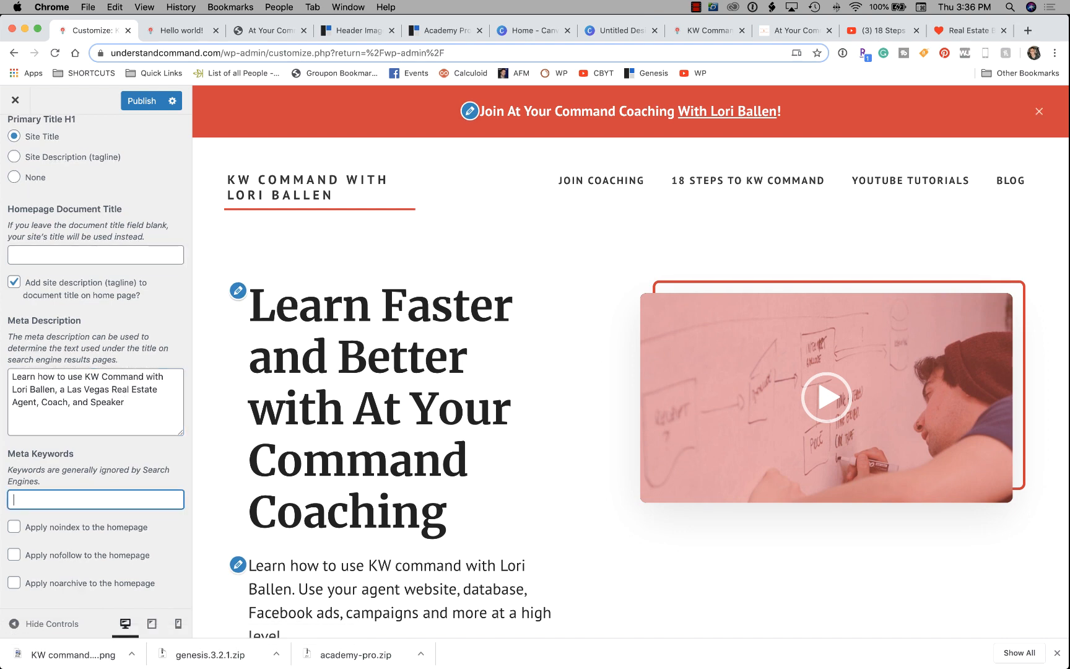
pyautogui.write('kwcommand, kw ')
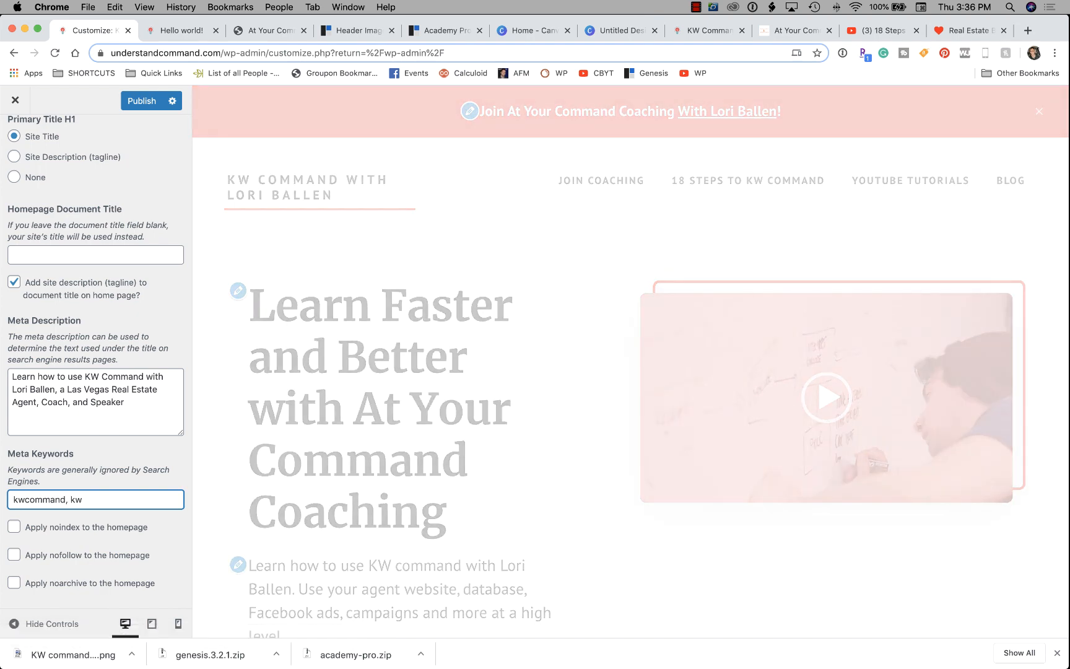
pyautogui.write('command')
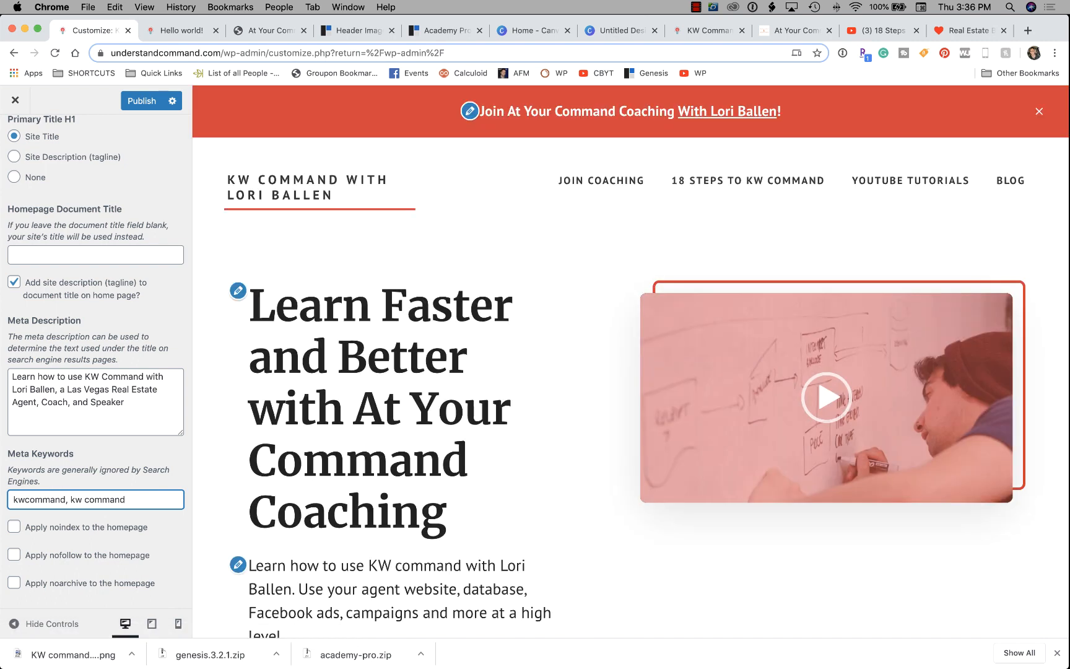
pyautogui.hotkey('shift', 'Left')
pyautogui.hotkey('shift', 'Left')
pyautogui.hotkey('shift', 'Left')
pyautogui.hotkey('shift', 'Left')
pyautogui.hotkey('shift', 'Left')
pyautogui.hotkey('shift', 'Left')
pyautogui.hotkey('shift', 'Left')
pyautogui.hotkey('shift', 'Left')
pyautogui.hotkey('shift', 'Left')
pyautogui.hotkey('shift', 'Left')
pyautogui.hotkey('shift', 'Left')
pyautogui.hotkey('shift', 'Left')
pyautogui.hotkey('shift', 'Left')
pyautogui.hotkey('shift', 'Left')
pyautogui.hotkey('shift', 'Left')
pyautogui.hotkey('shift', 'Left')
pyautogui.hotkey('shift', 'Left')
pyautogui.hotkey('shift', 'Left')
pyautogui.hotkey('shift', 'Left')
pyautogui.hotkey('shift', 'Left')
pyautogui.hotkey('shift', 'Left')
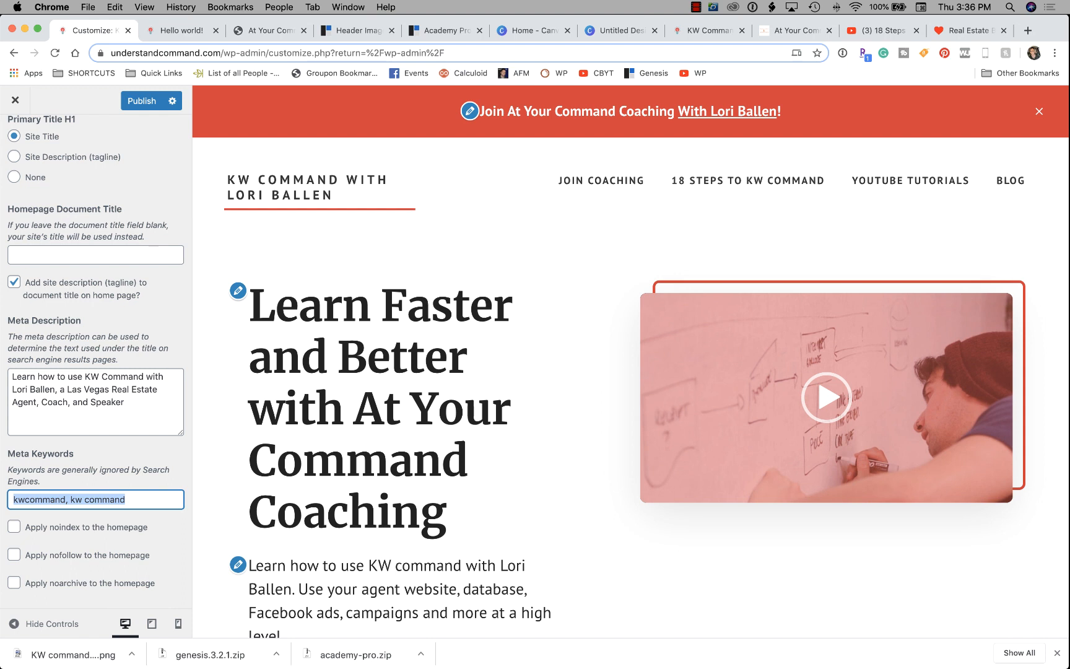
pyautogui.scroll(2, 96, 361)
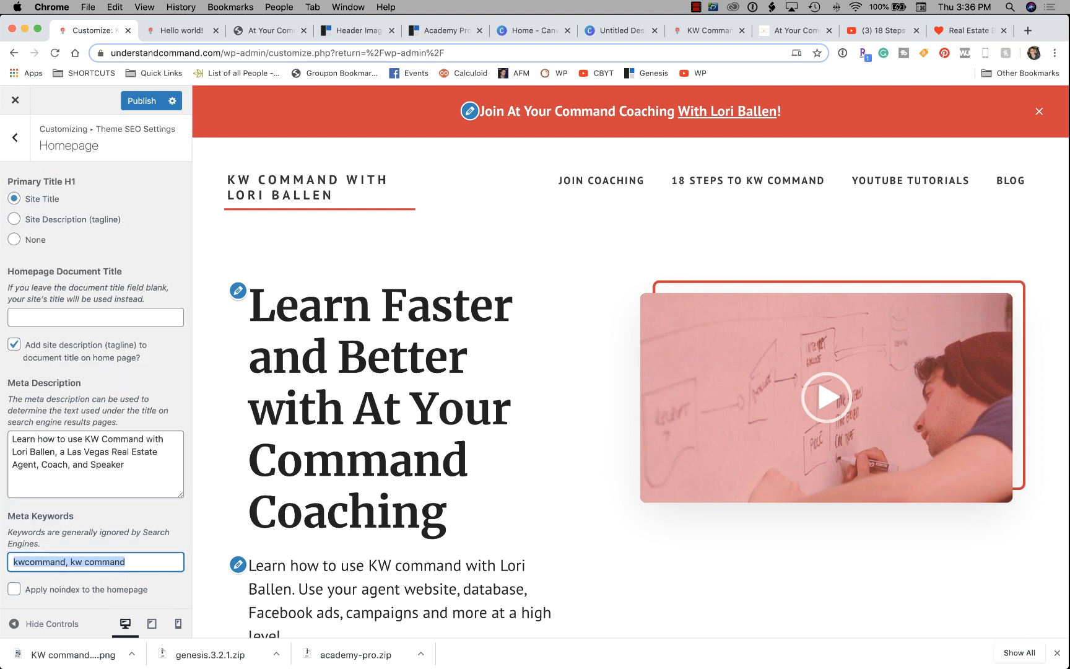
pyautogui.click(15, 220)
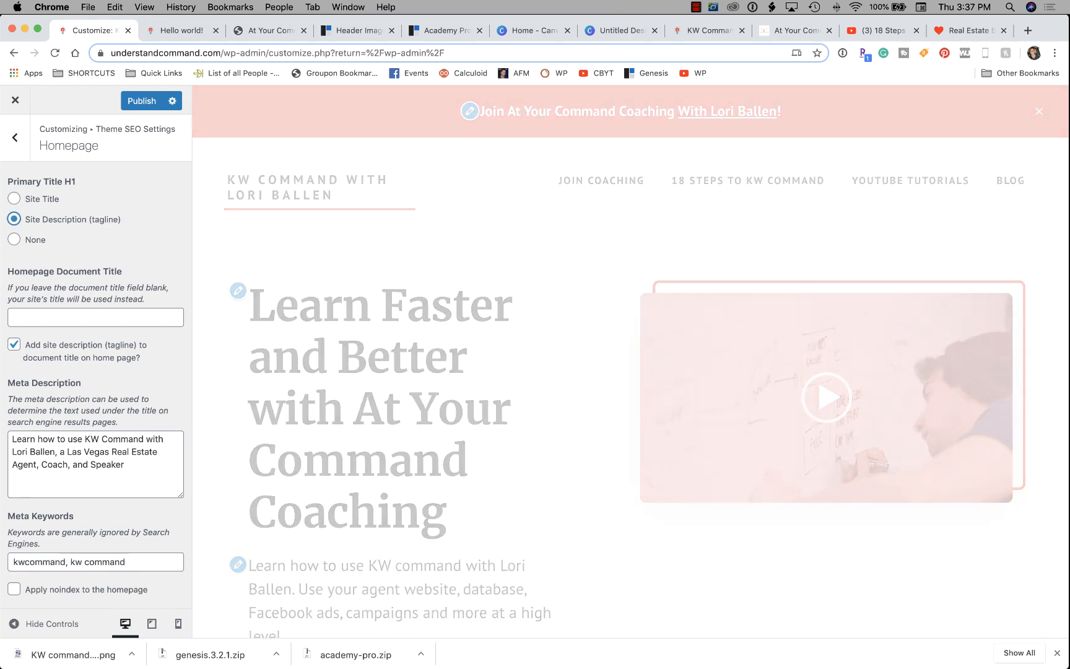
pyautogui.click(14, 199)
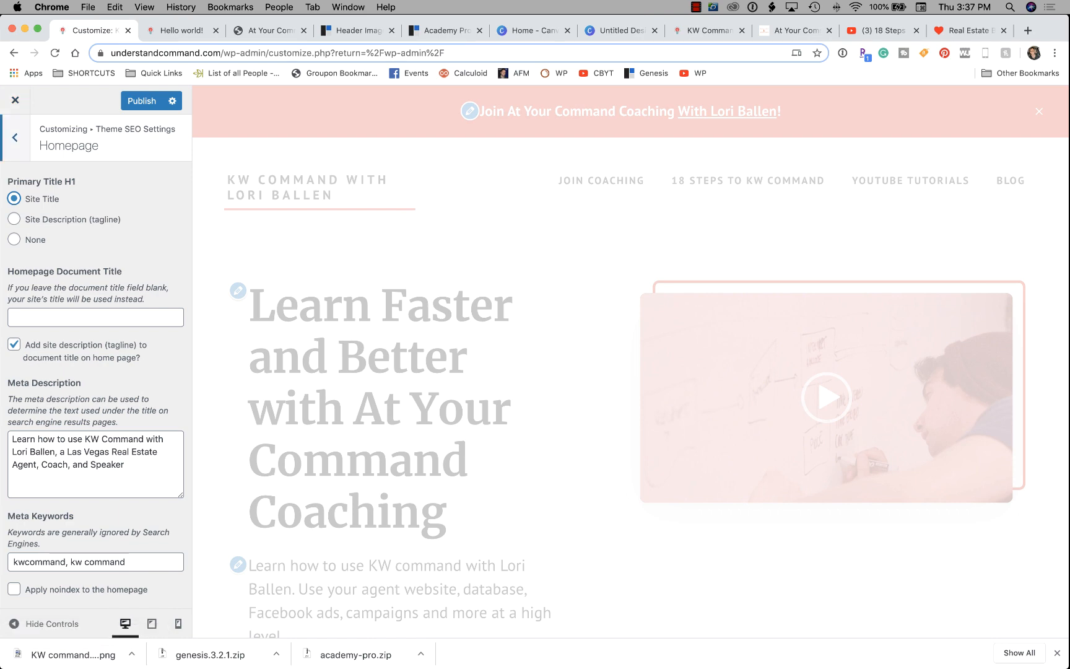
pyautogui.click(15, 137)
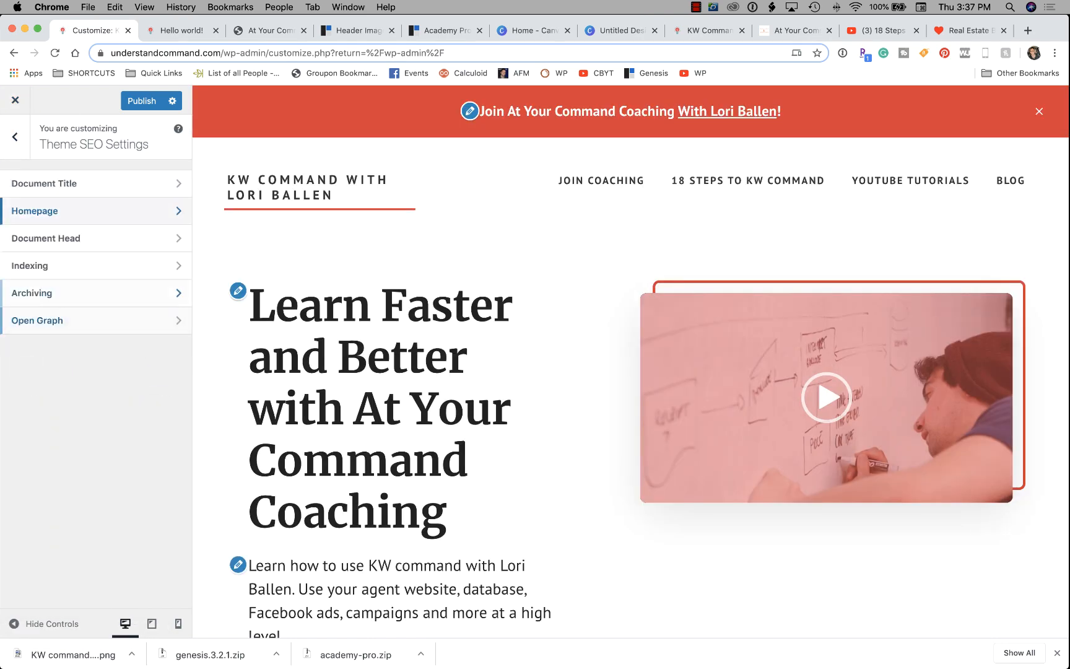
# Browse the Document Head and Indexing SEO options, then open the Open Graph settings.
pyautogui.click(46, 237)
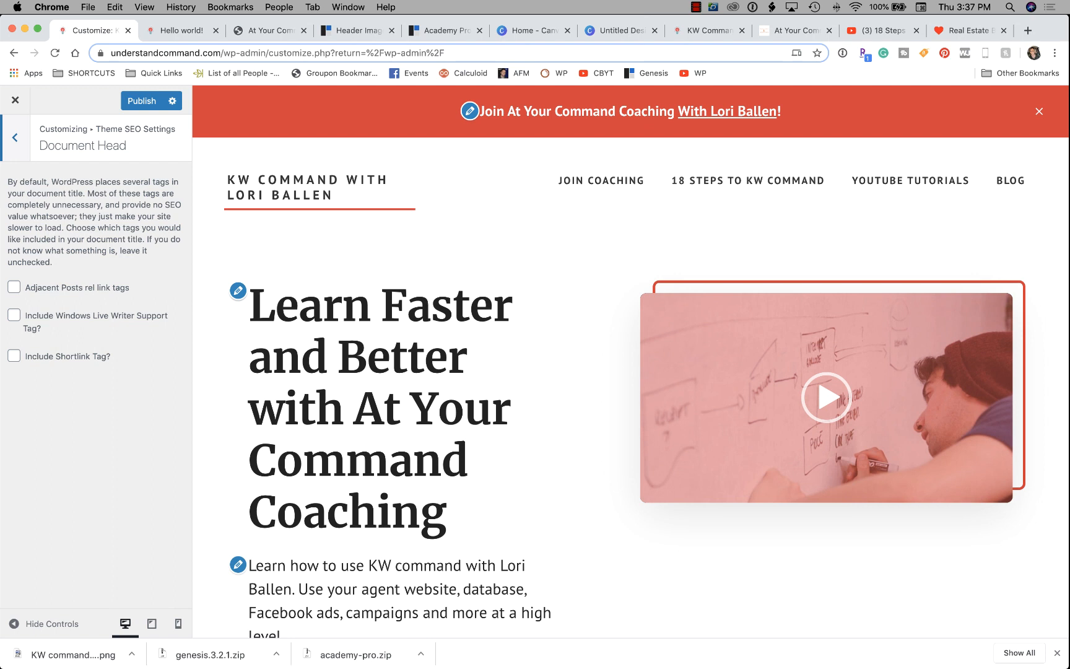
pyautogui.click(14, 136)
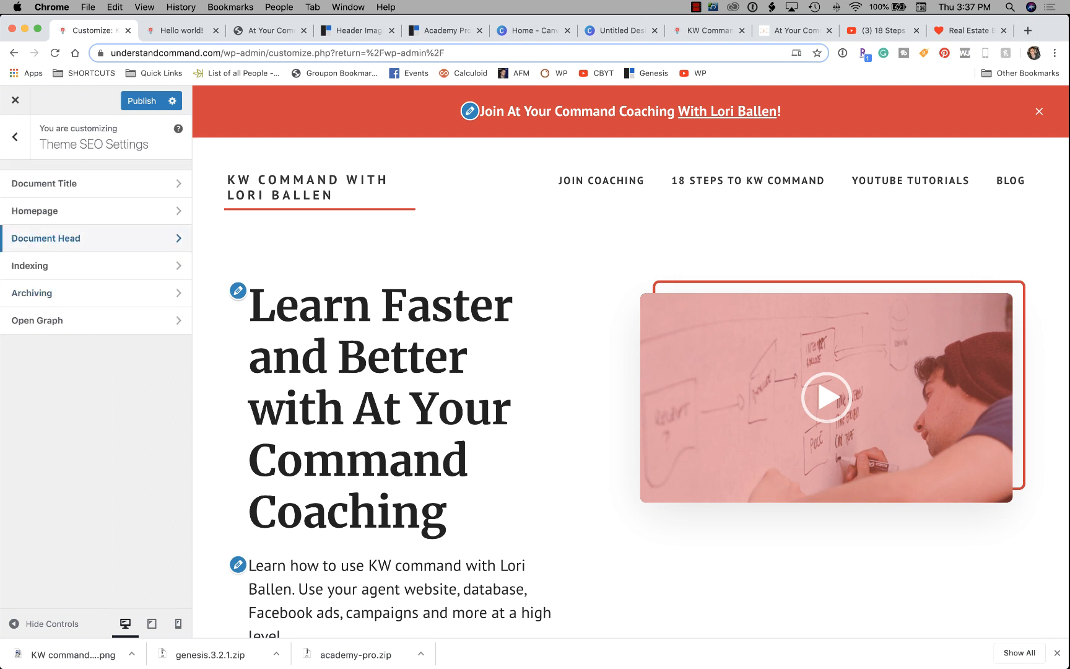
pyautogui.click(46, 265)
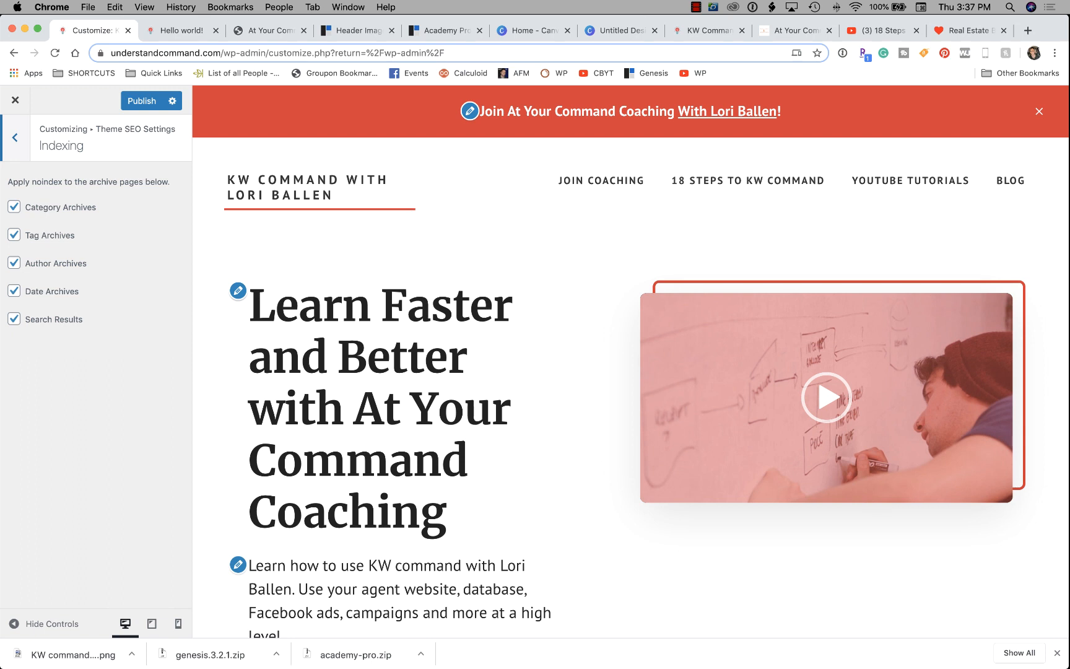
pyautogui.click(14, 137)
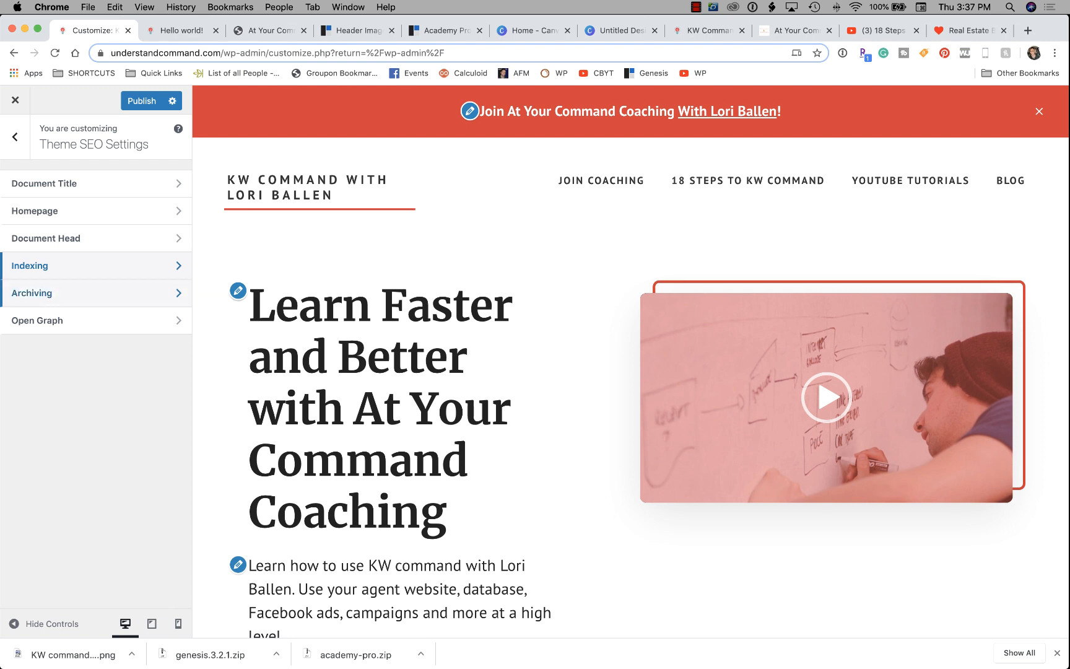
pyautogui.click(37, 320)
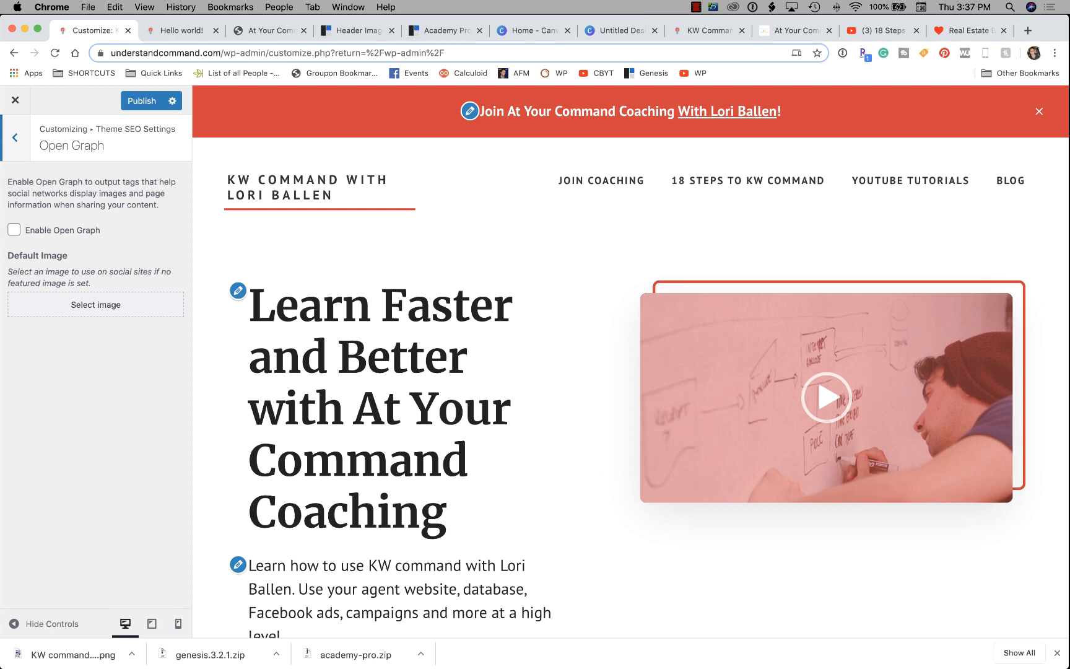
# Enable Open Graph with the 18 Steps to Learning KW command image as default, then publish.
pyautogui.click(14, 230)
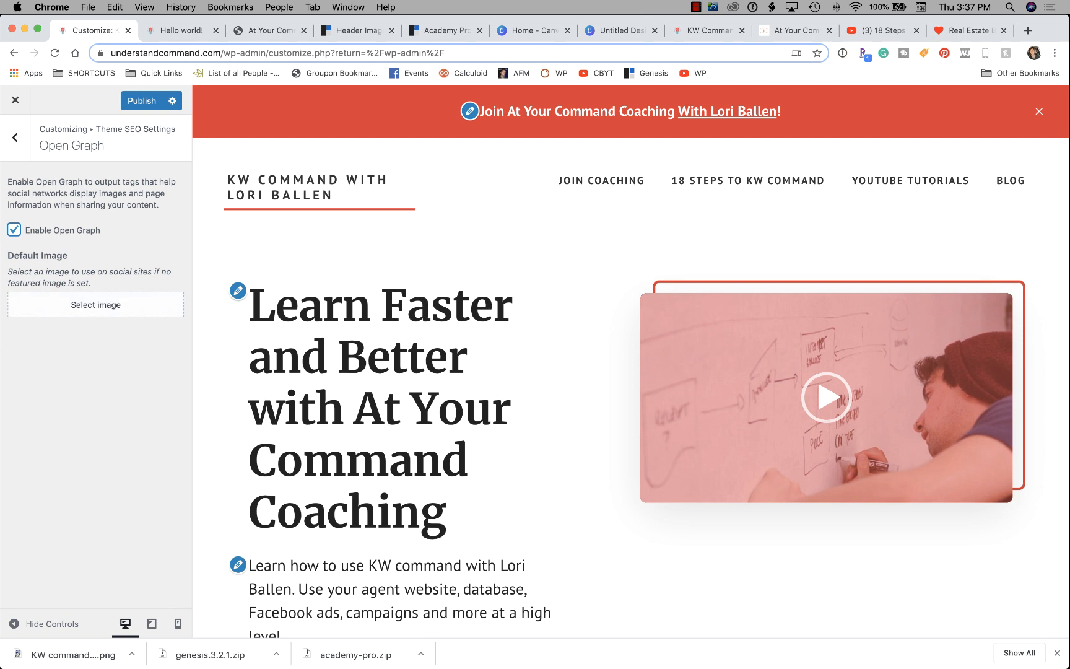
pyautogui.click(95, 304)
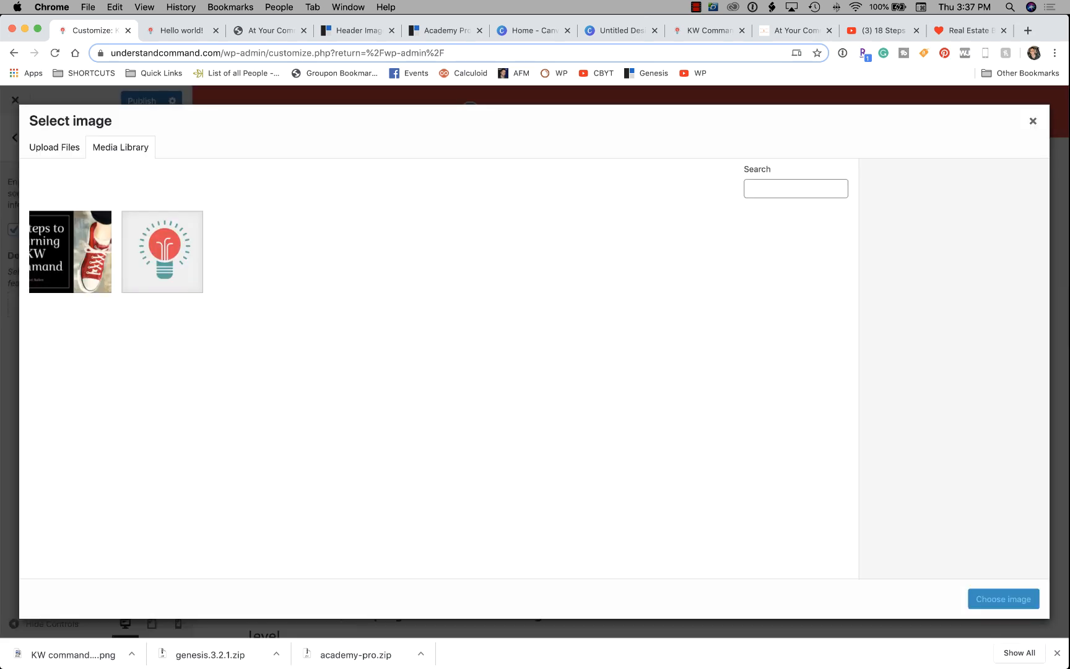
pyautogui.click(70, 252)
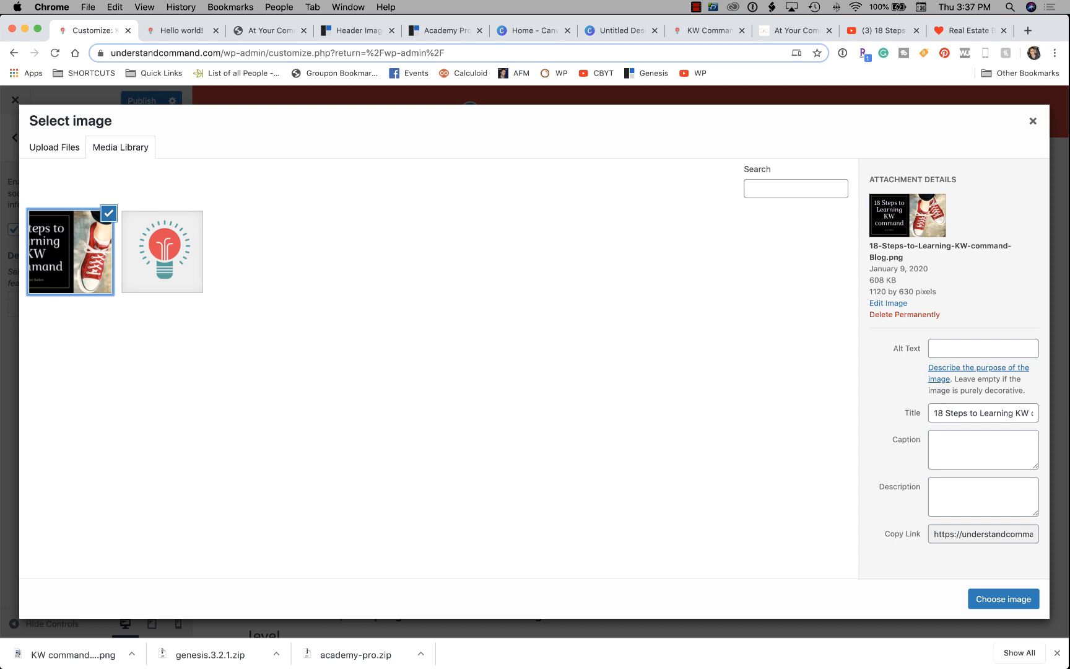
pyautogui.click(1003, 599)
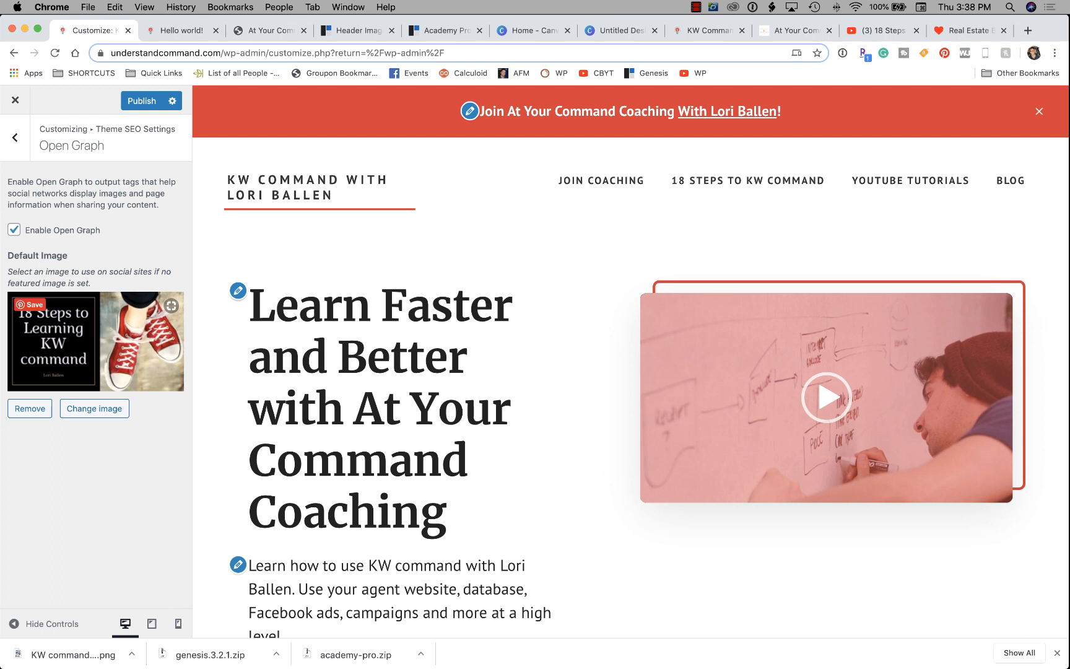
pyautogui.click(142, 101)
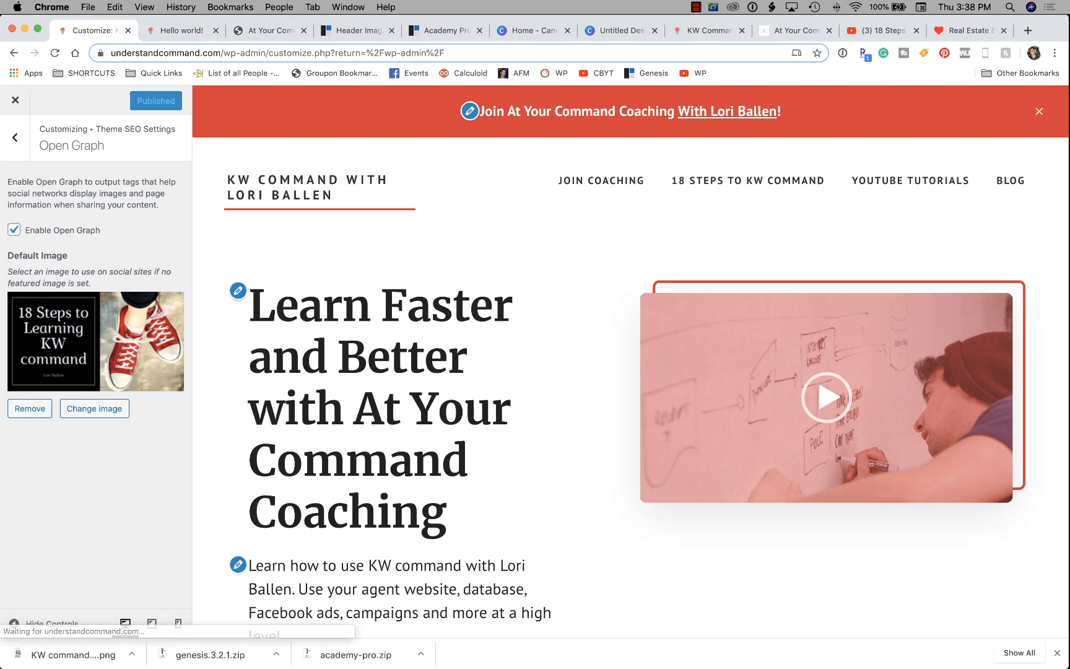
# Return to the main Customizer panel and open Widgets, showing Front Page 1–6 and Footer CTA.
pyautogui.click(15, 137)
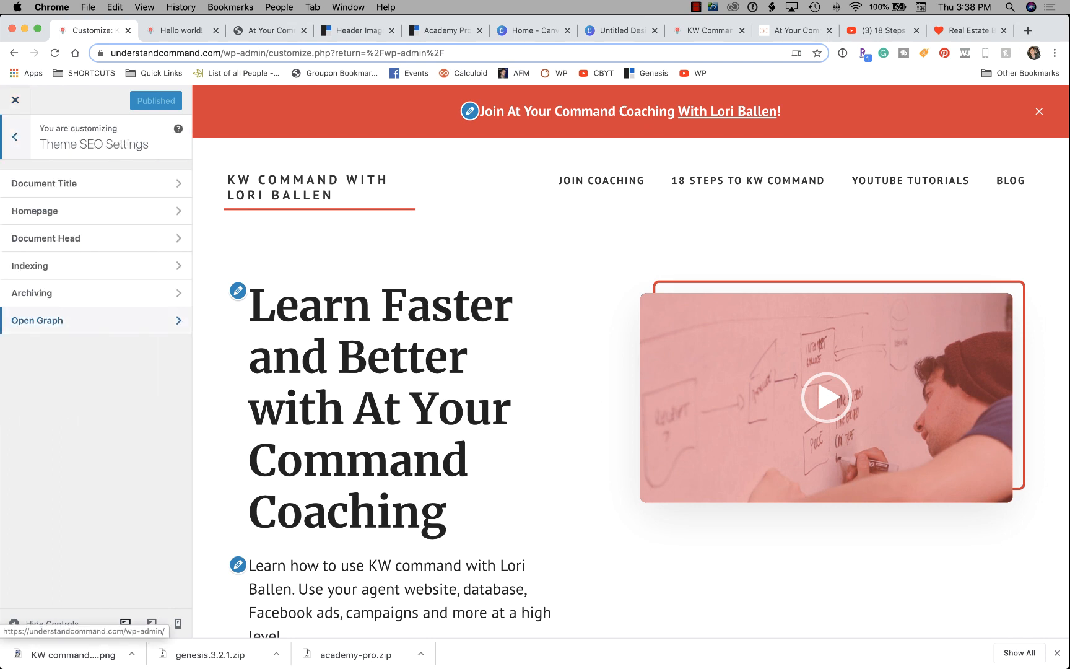
pyautogui.click(15, 137)
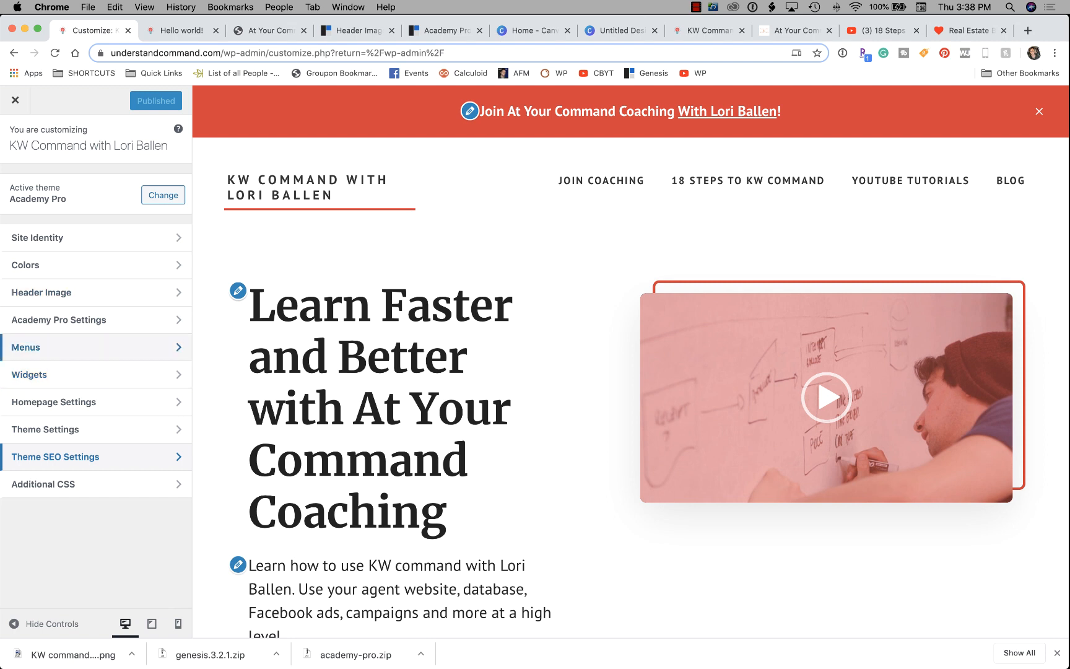
pyautogui.click(37, 373)
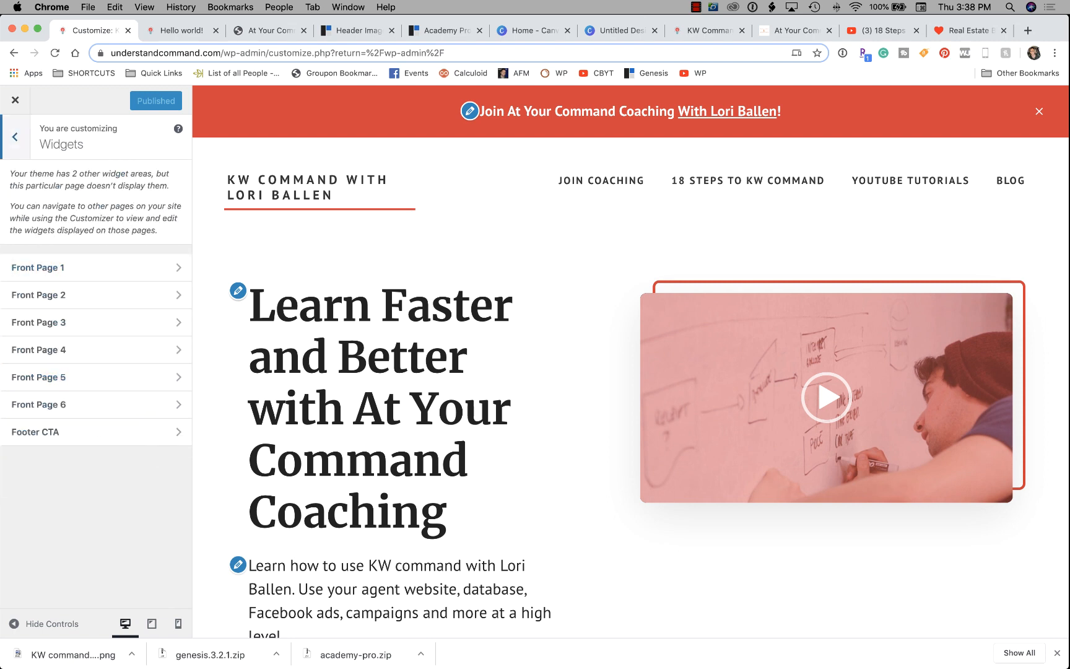
pyautogui.scroll(-6, 631, 361)
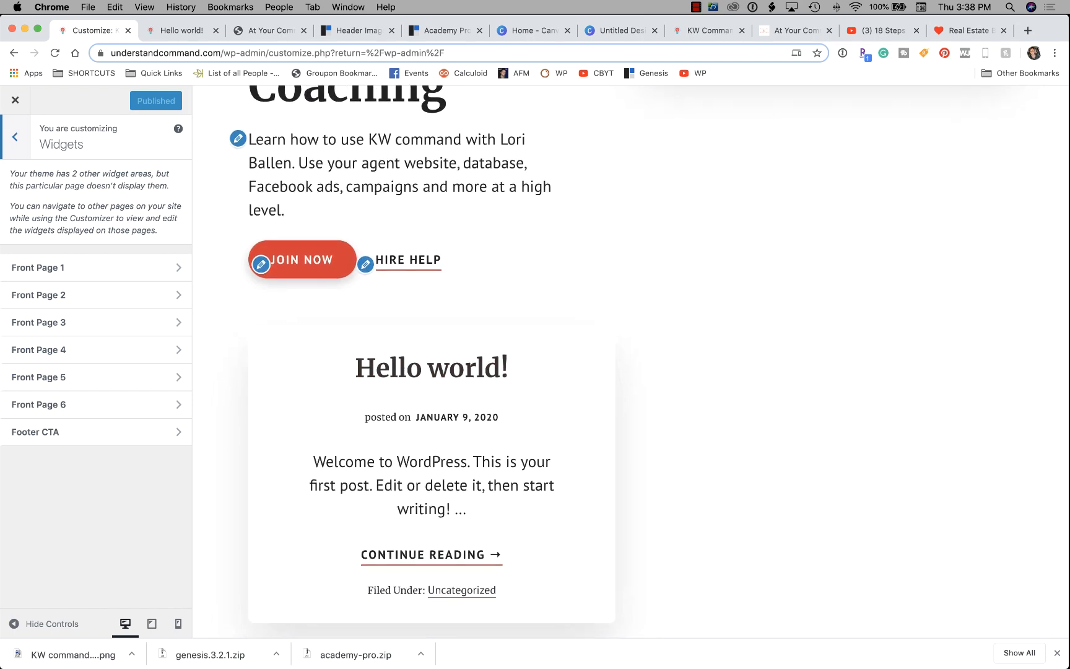
pyautogui.scroll(2, 631, 361)
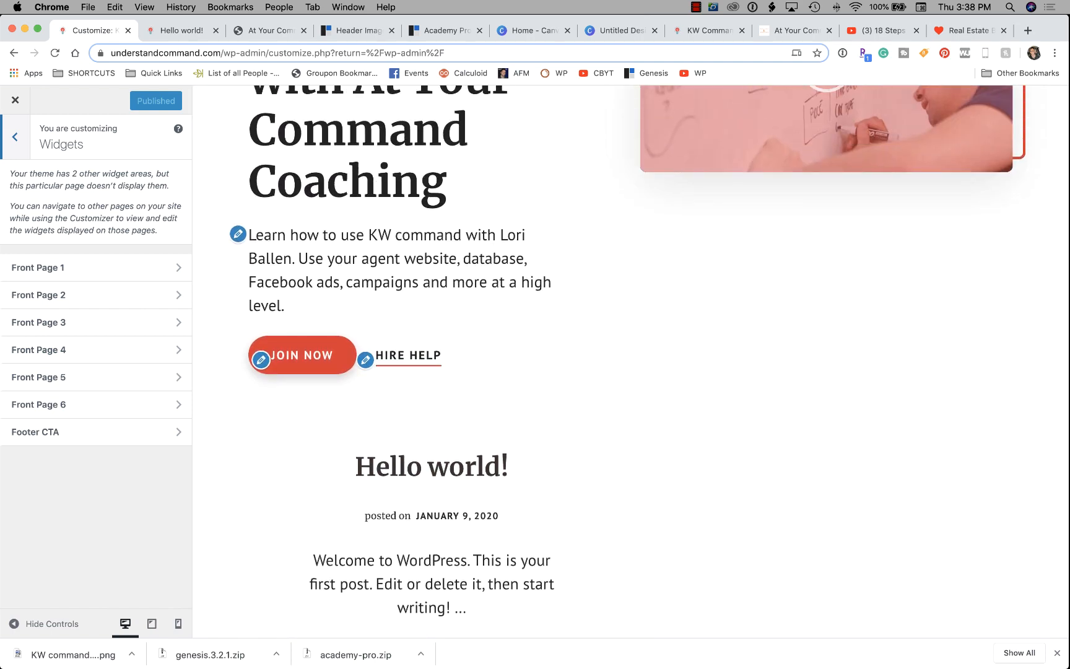
pyautogui.scroll(4, 630, 361)
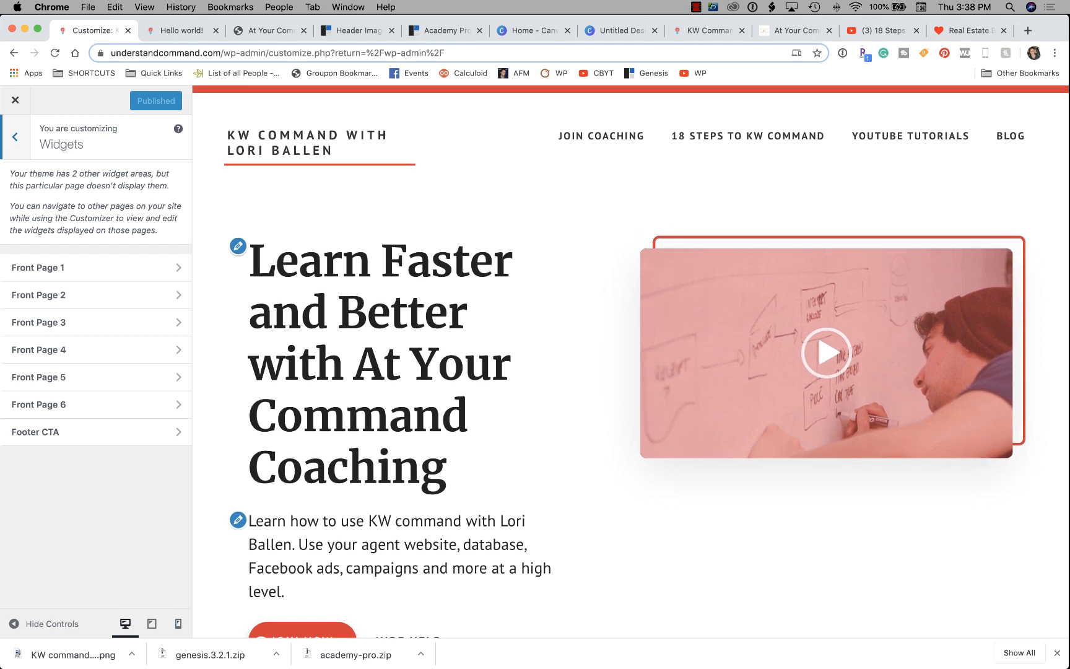
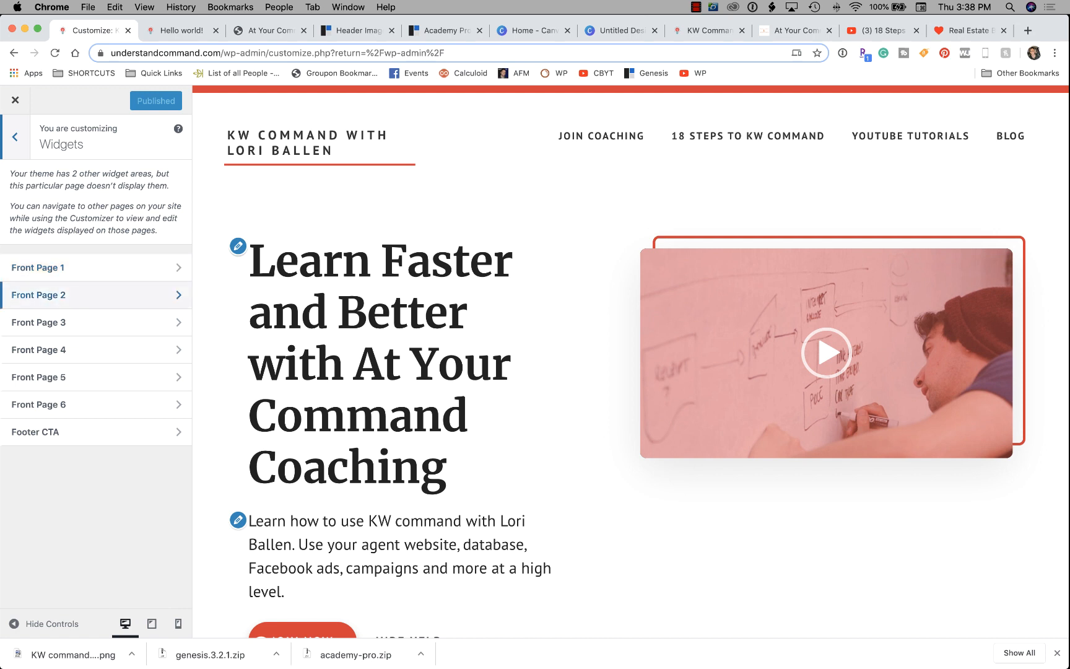
# Expand Front Page 1 in the Customizer, then view the StudioPress Header Image documentation.
pyautogui.click(93, 268)
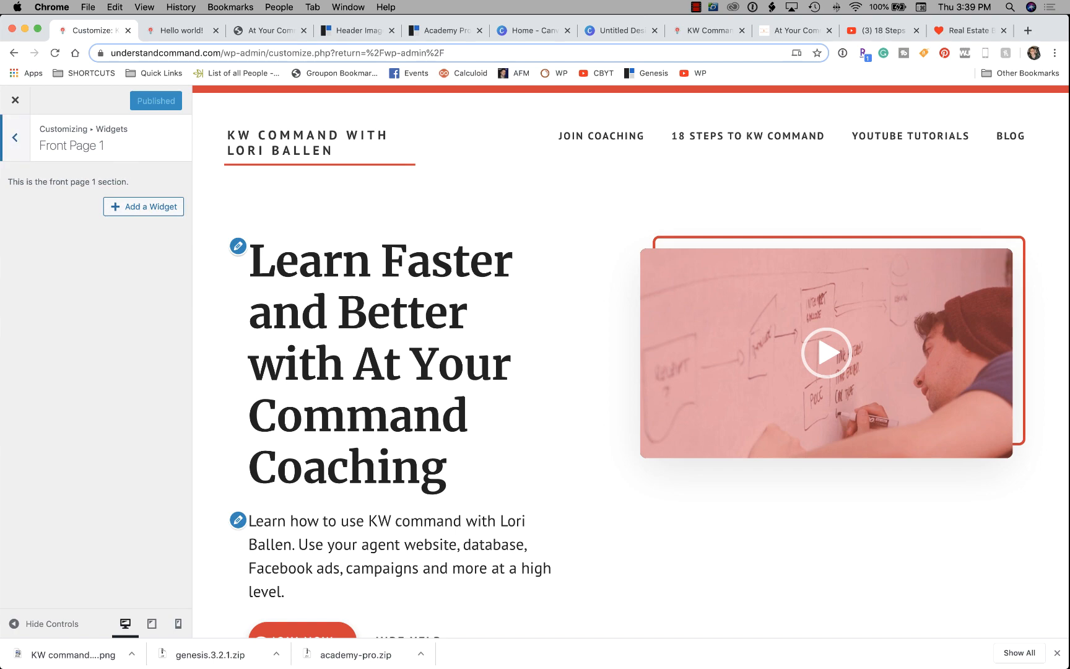
pyautogui.click(358, 30)
pyautogui.scroll(-10, 535, 362)
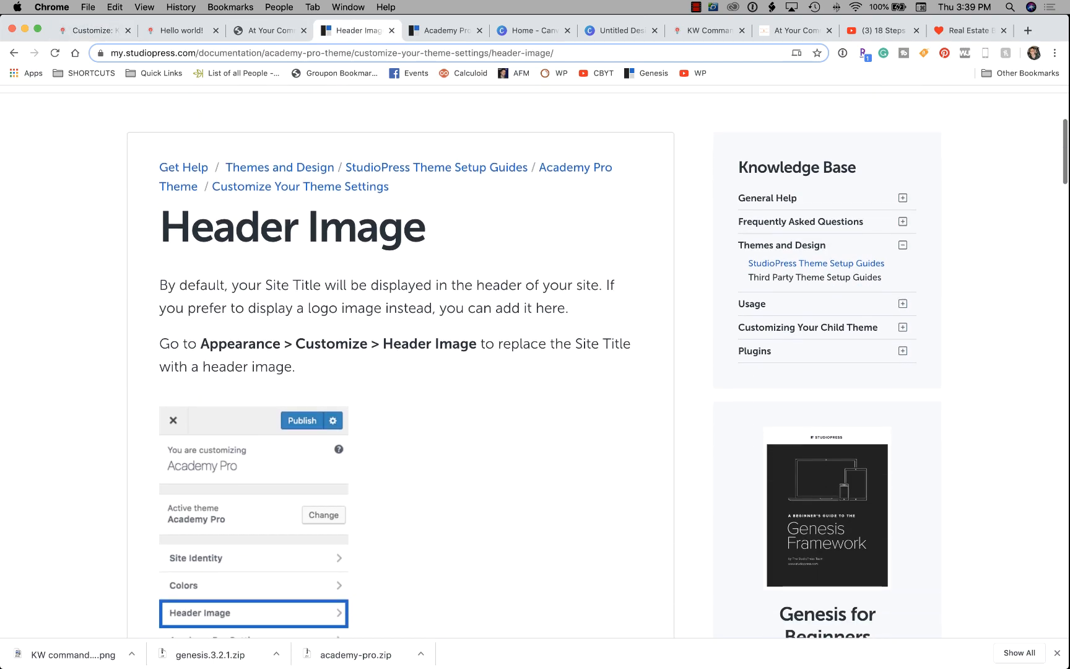
# Navigate from the Header Image guide via the Academy Pro Theme overview to the Widgets article.
pyautogui.scroll(7, 535, 362)
pyautogui.scroll(3, 436, 382)
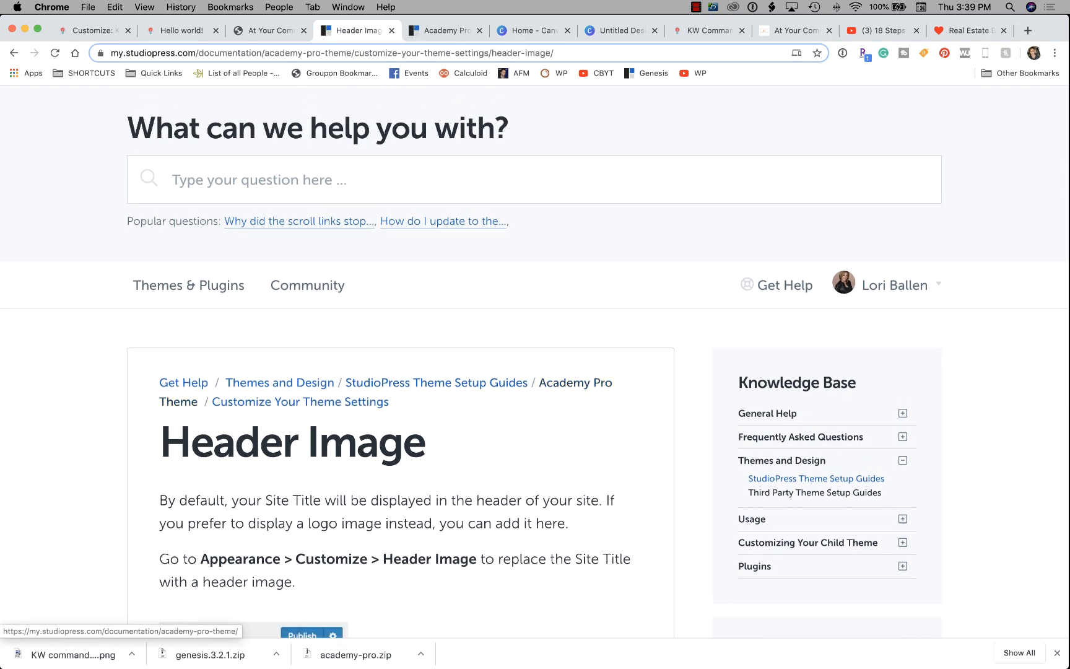
pyautogui.click(575, 382)
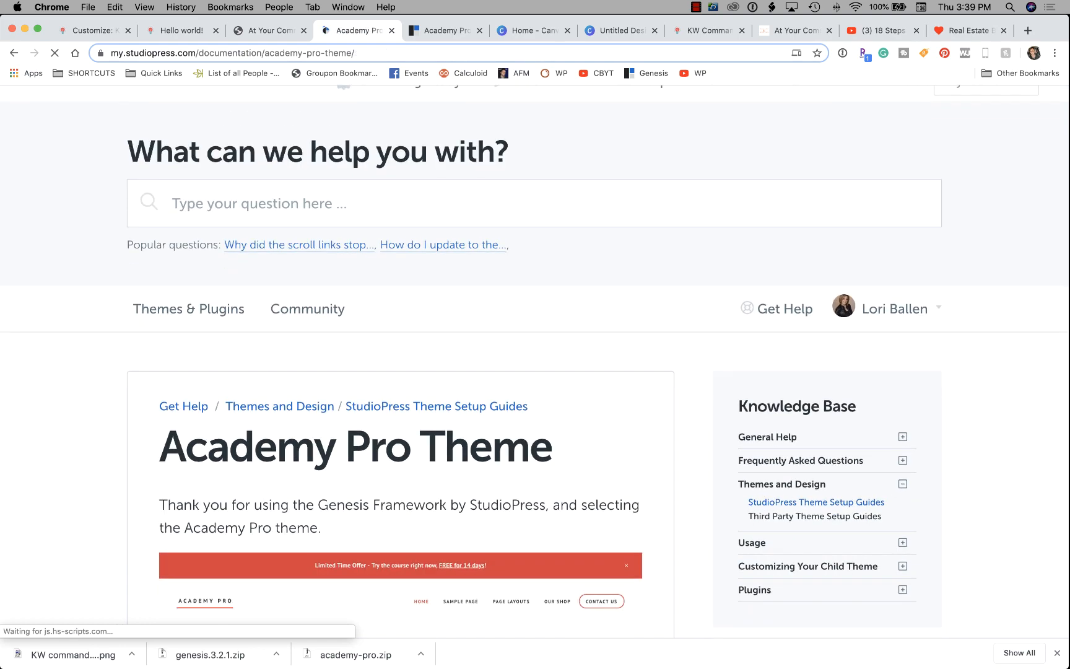
pyautogui.scroll(-6, 535, 359)
pyautogui.scroll(-5, 534, 359)
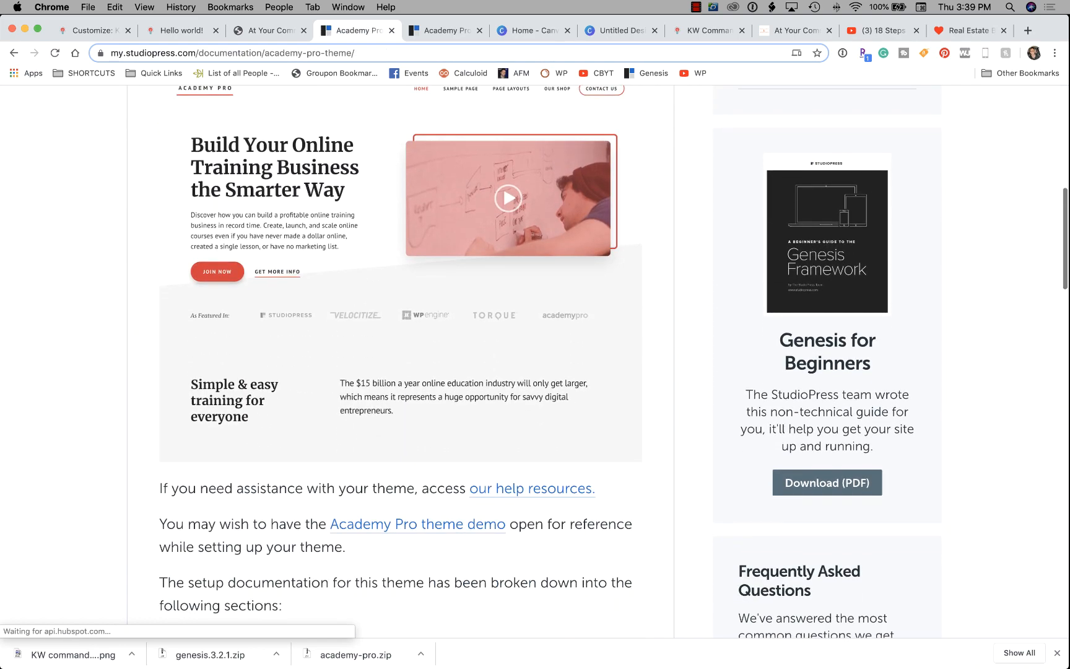
pyautogui.scroll(-7, 236, 323)
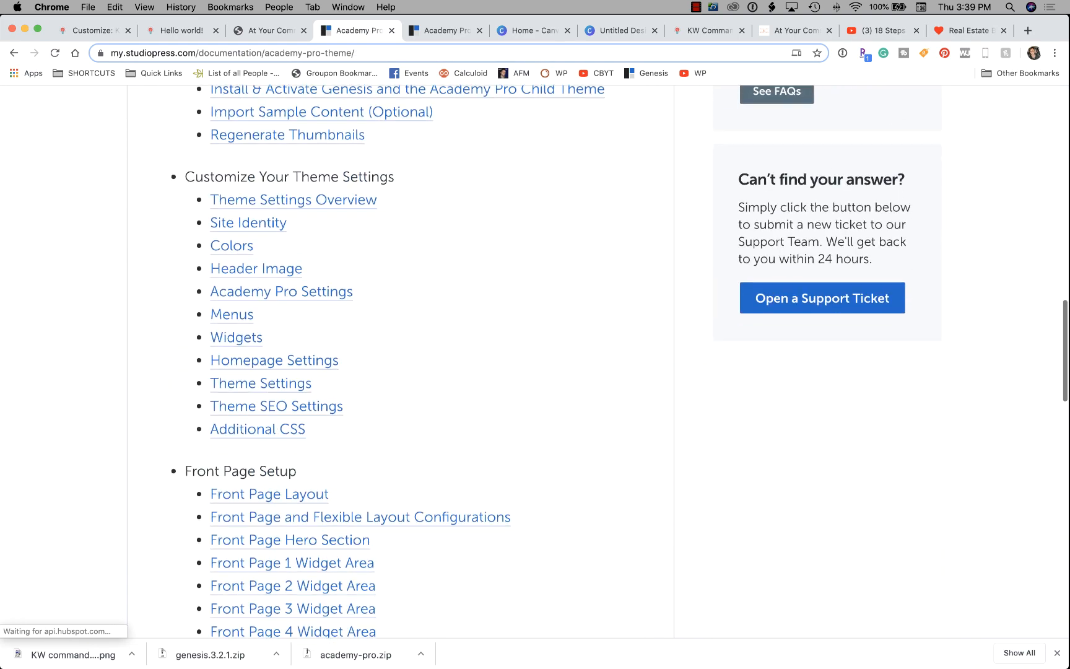
pyautogui.click(237, 322)
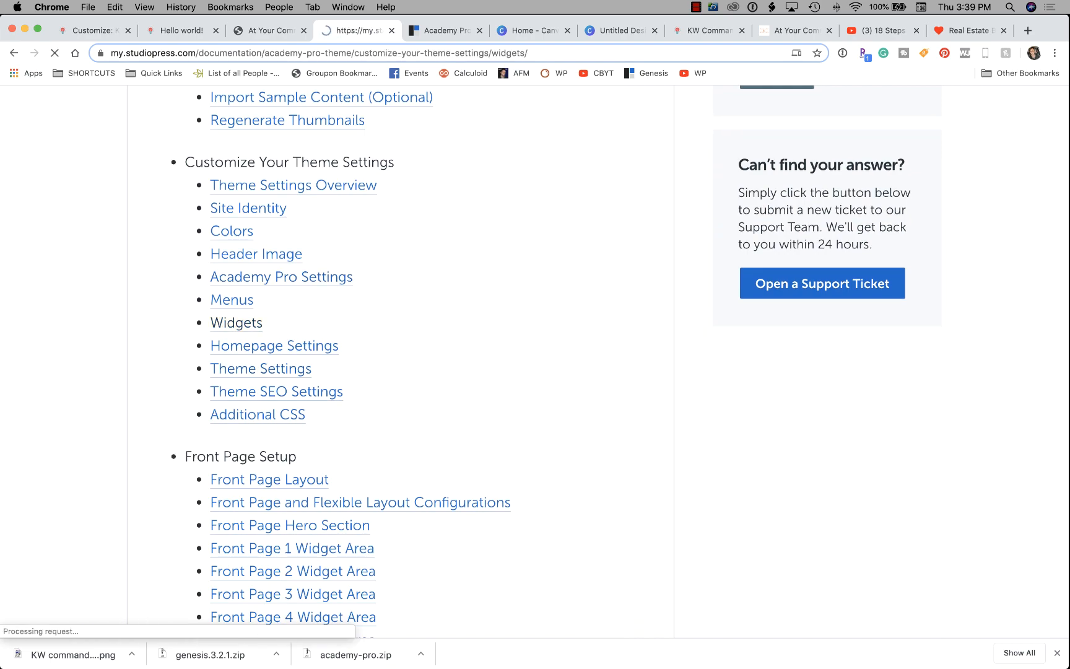
# Read through the Widgets setup article, then return to the site's Hello world! post.
pyautogui.scroll(-12, 535, 359)
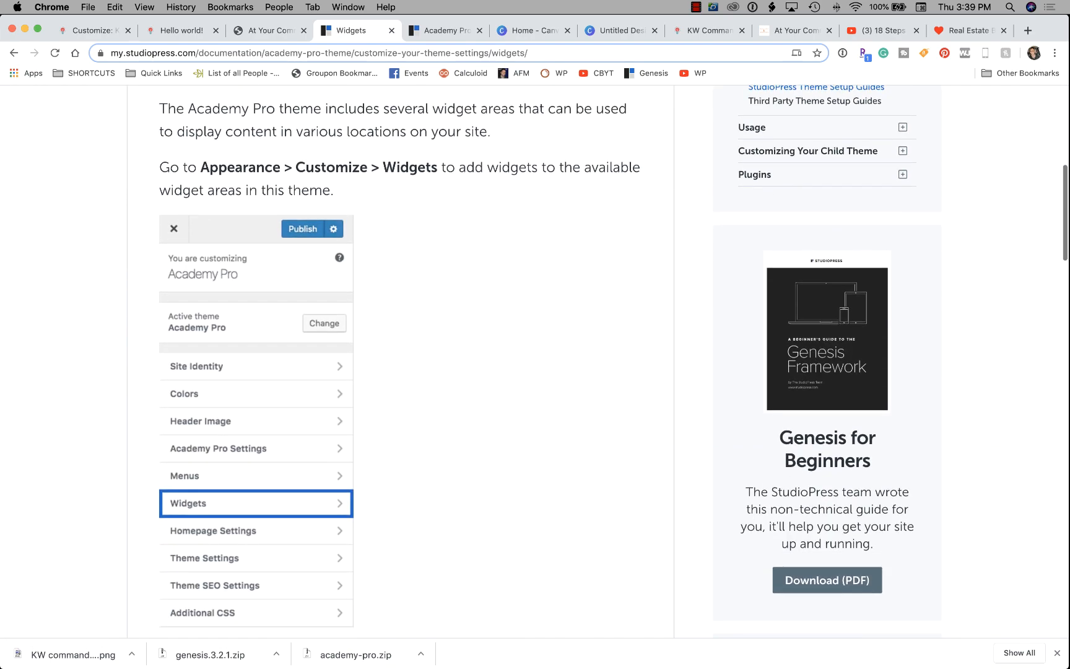
pyautogui.scroll(-7, 535, 359)
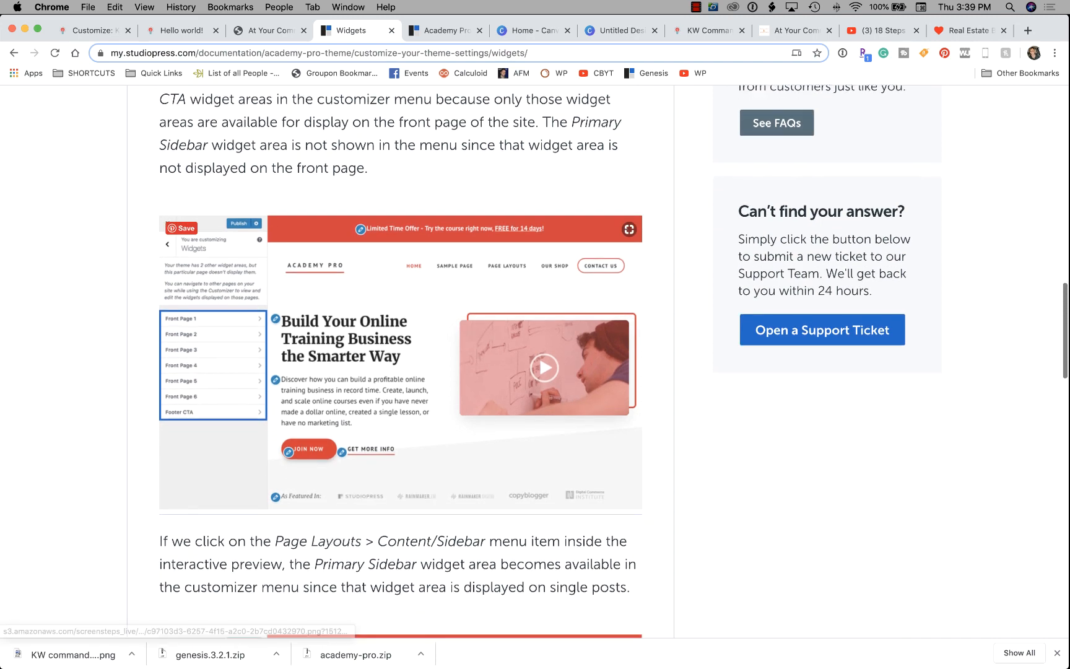
pyautogui.scroll(-4, 535, 359)
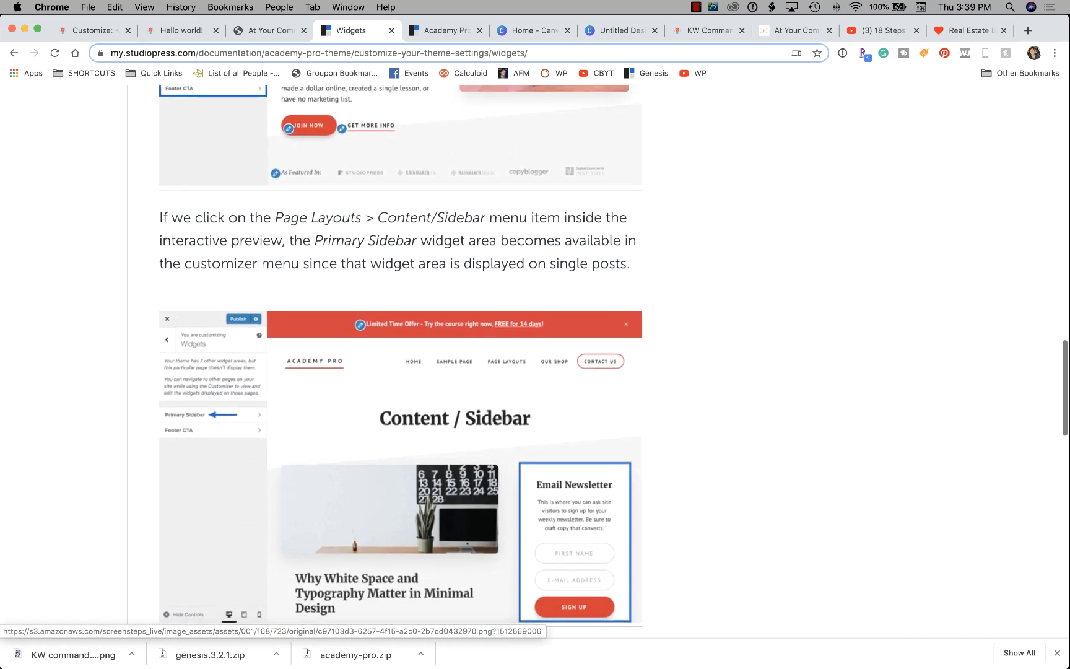
pyautogui.scroll(-2, 400, 372)
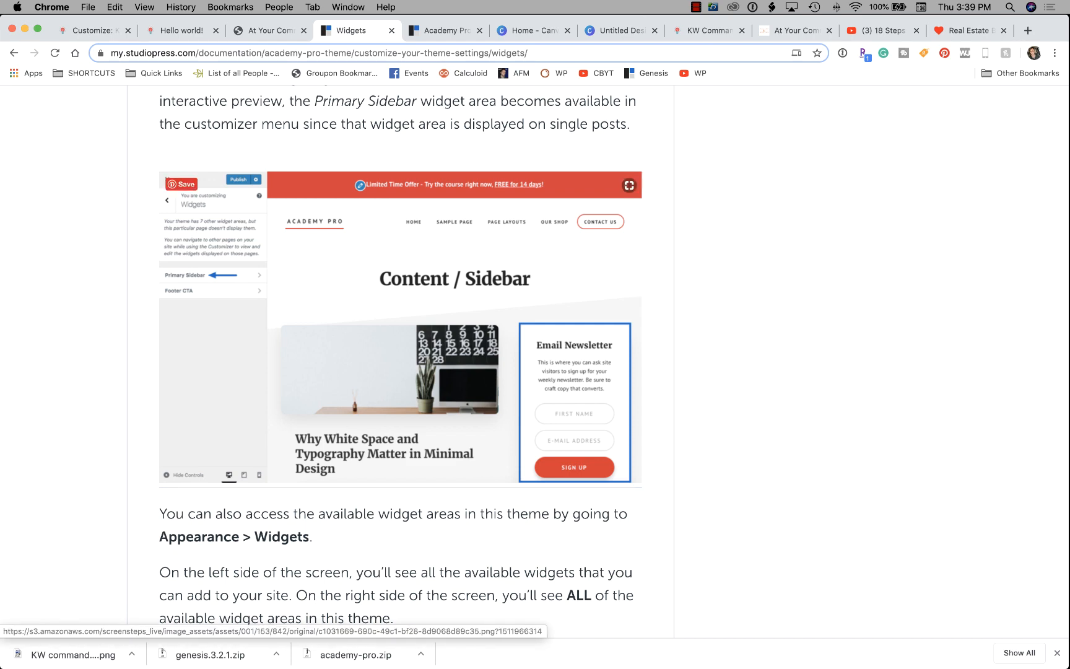
pyautogui.scroll(-10, 401, 355)
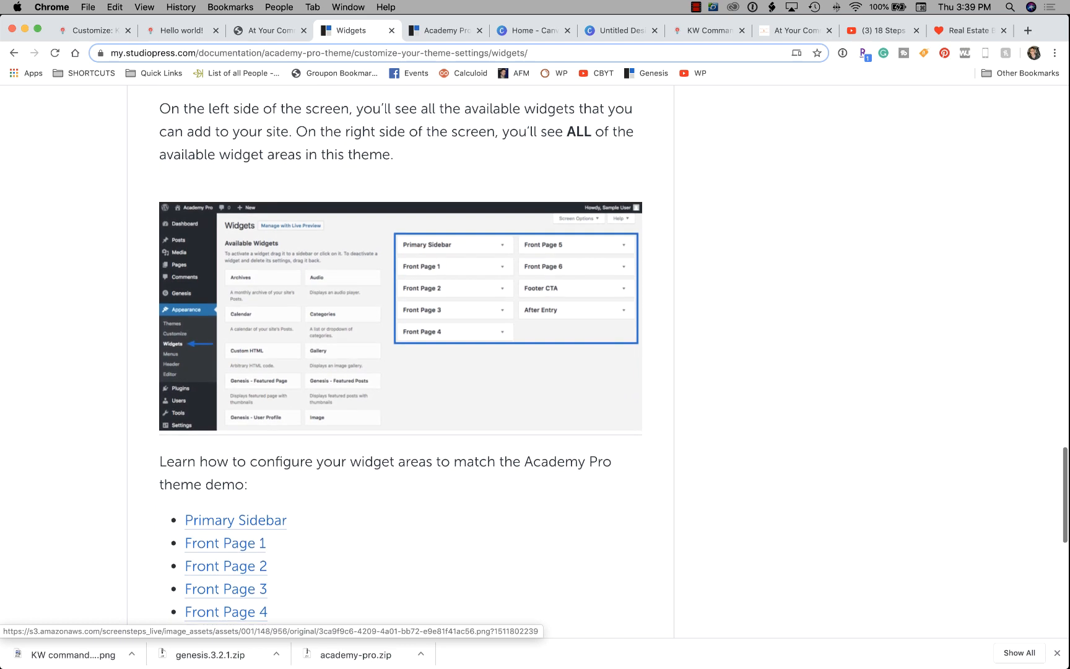
pyautogui.scroll(-5, 401, 355)
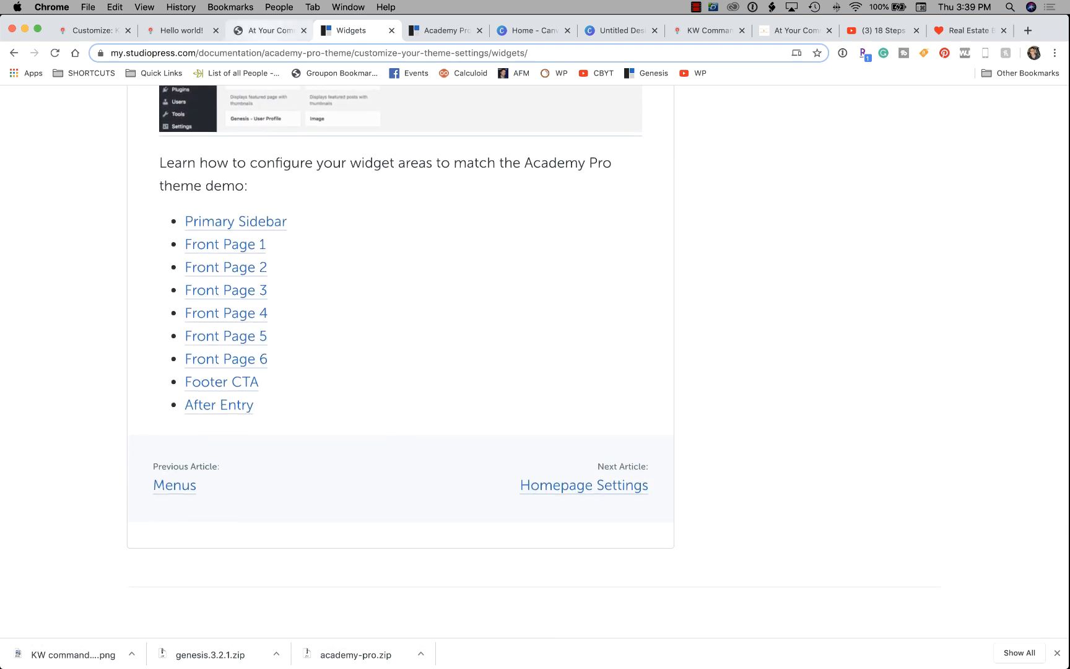
pyautogui.click(270, 30)
pyautogui.click(181, 31)
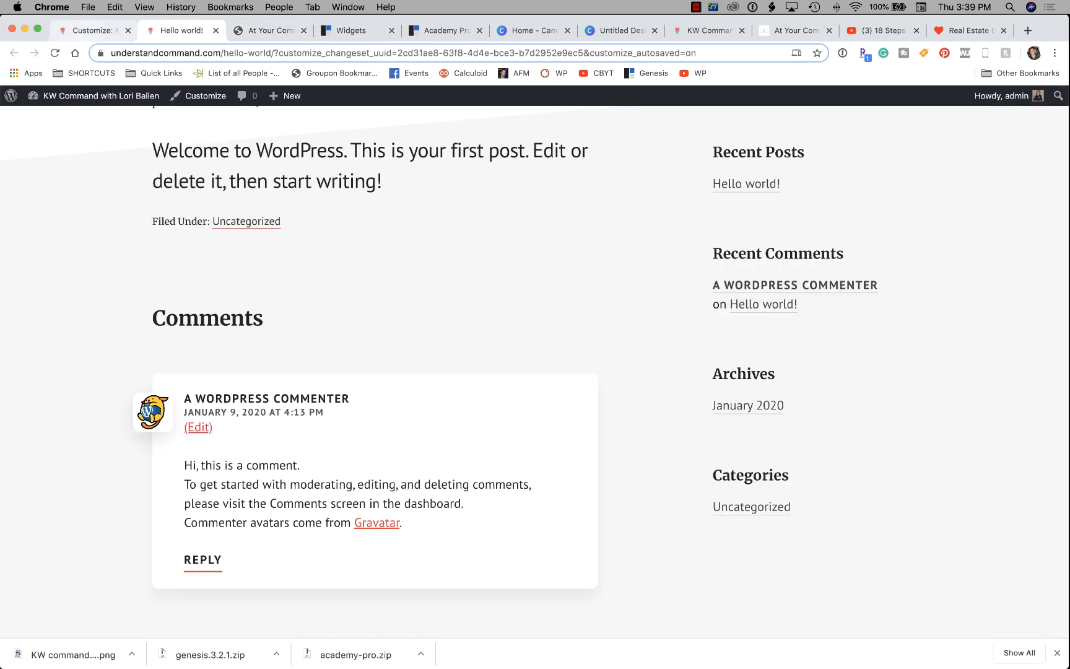
# Return to the Customizer, back out of the widget areas, and exit to the dashboard.
pyautogui.click(94, 30)
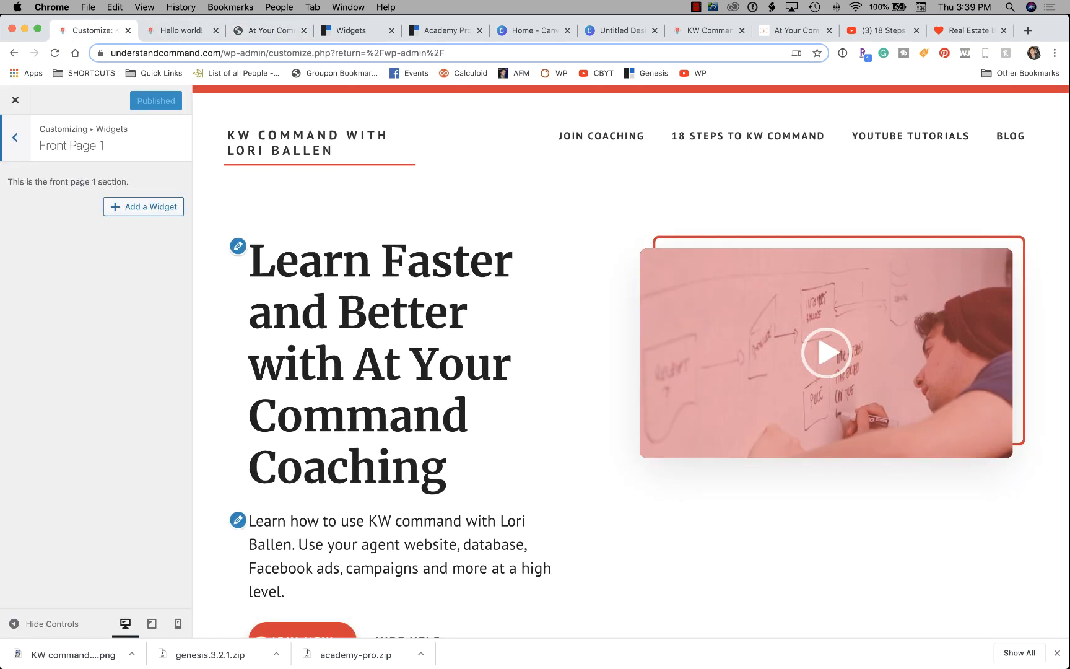
pyautogui.click(15, 137)
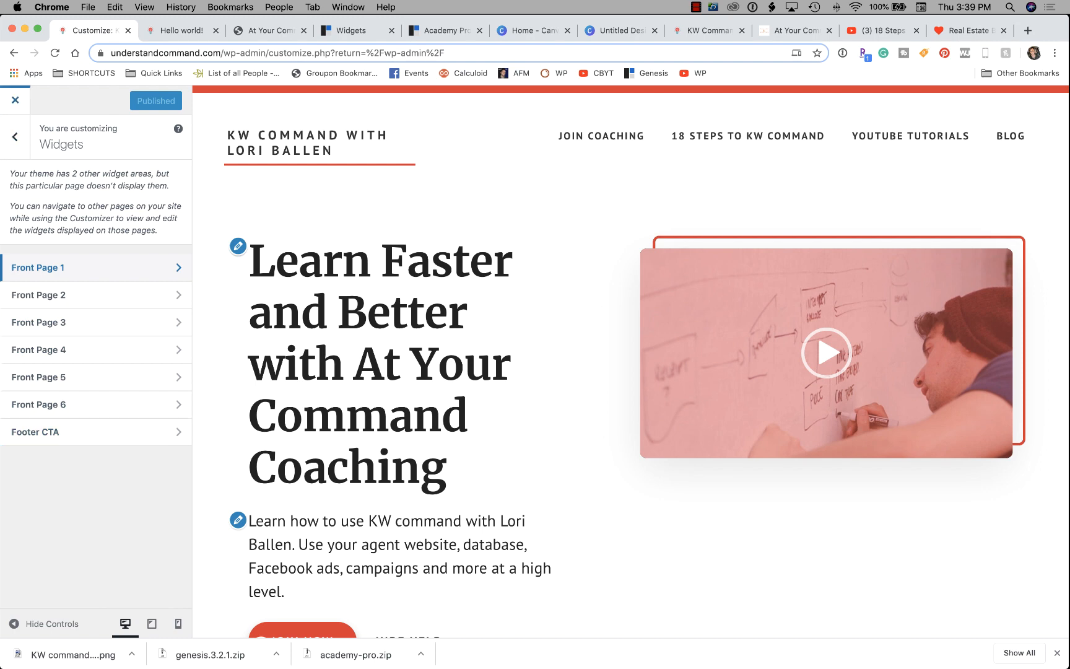
pyautogui.click(15, 100)
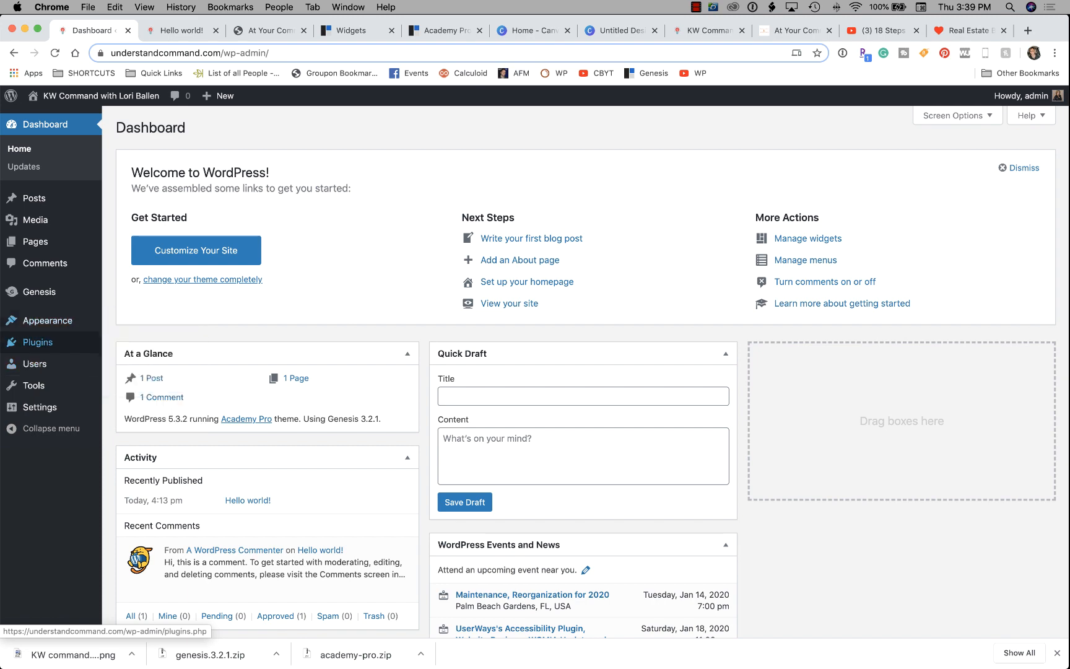
# Open Appearance > Widgets and review the available widgets and Front Page areas.
pyautogui.moveTo(48, 320)
pyautogui.click(127, 358)
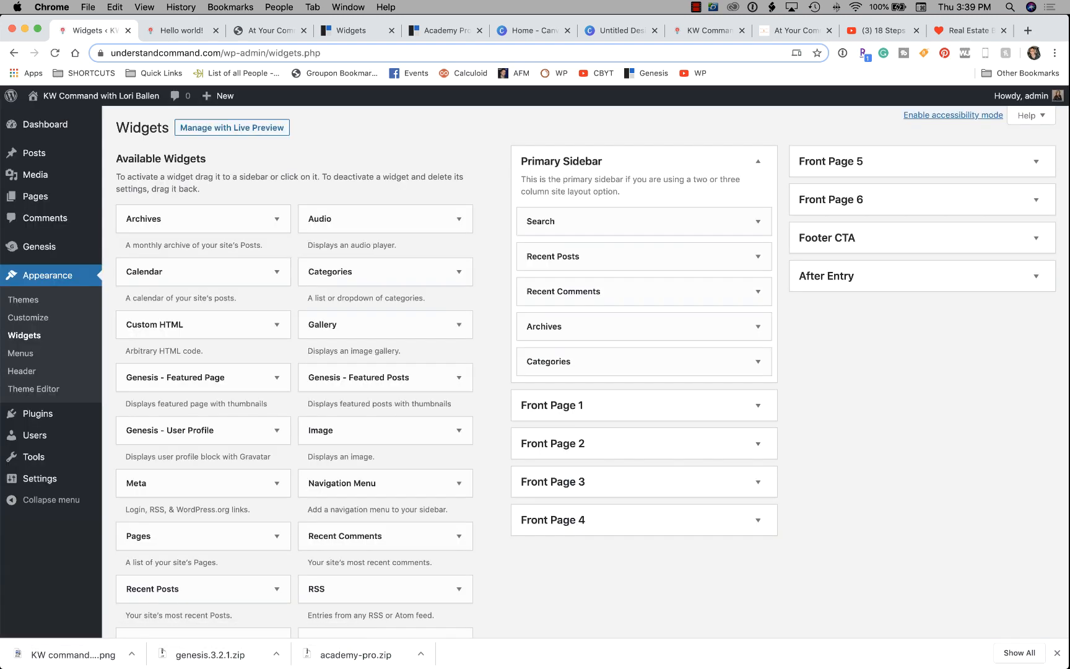
pyautogui.scroll(-5, 203, 413)
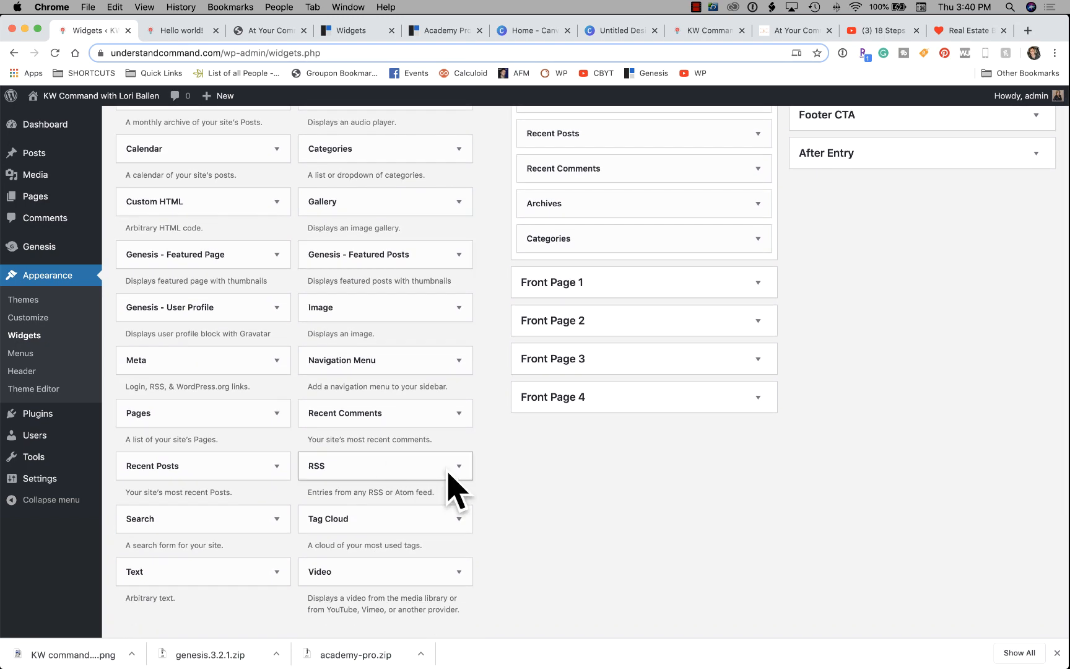
pyautogui.scroll(2, 203, 466)
pyautogui.scroll(3, 591, 371)
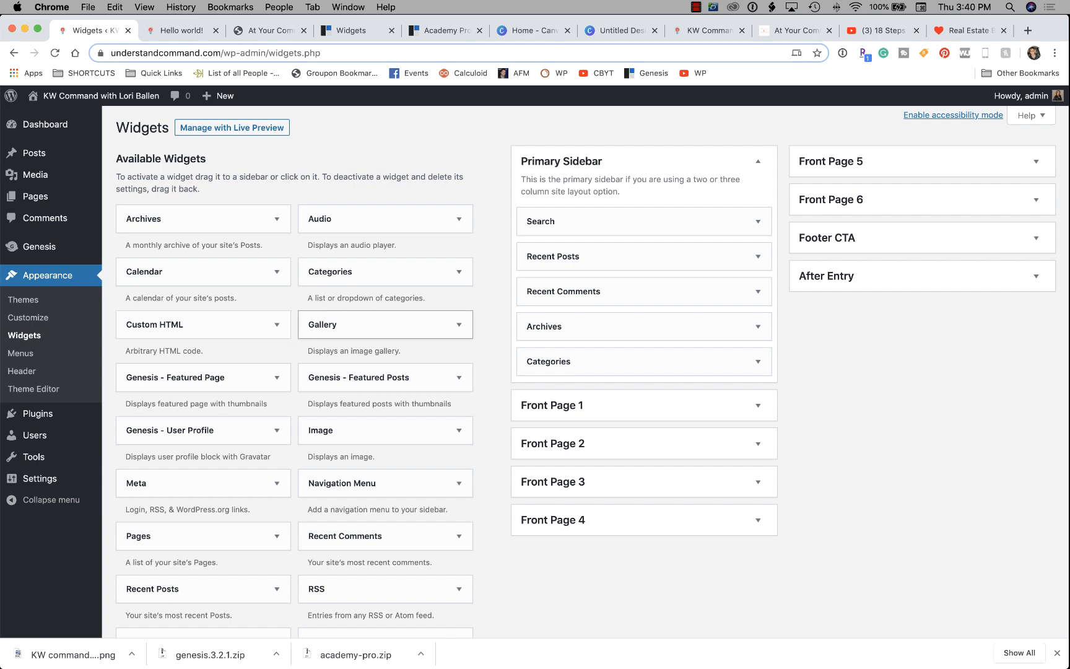
pyautogui.scroll(-2, 384, 320)
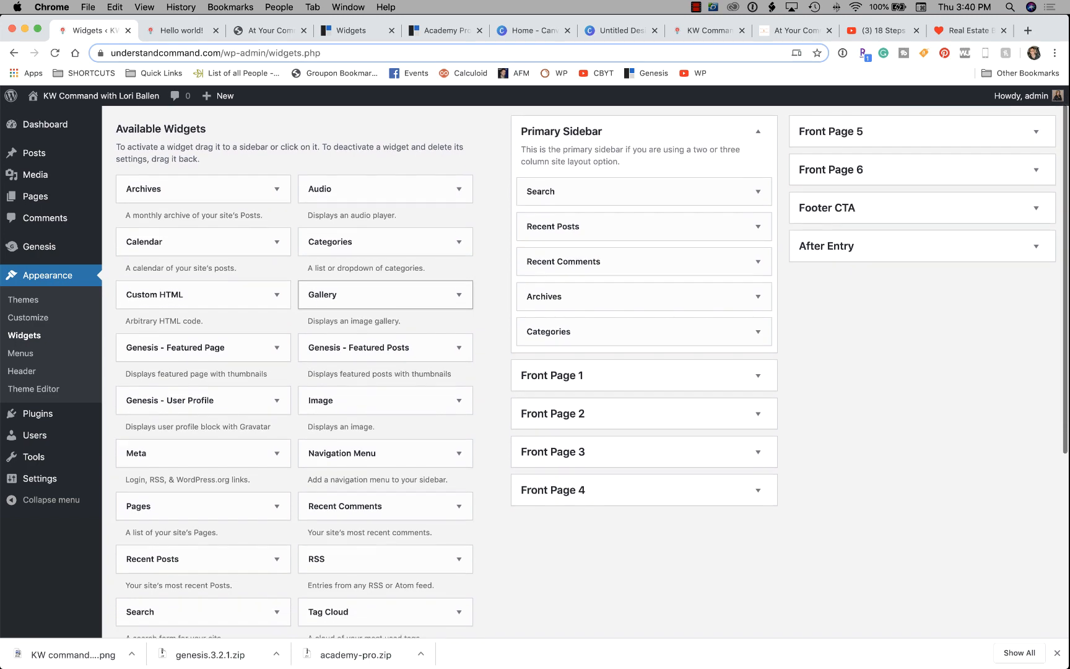
pyautogui.scroll(-8, 383, 322)
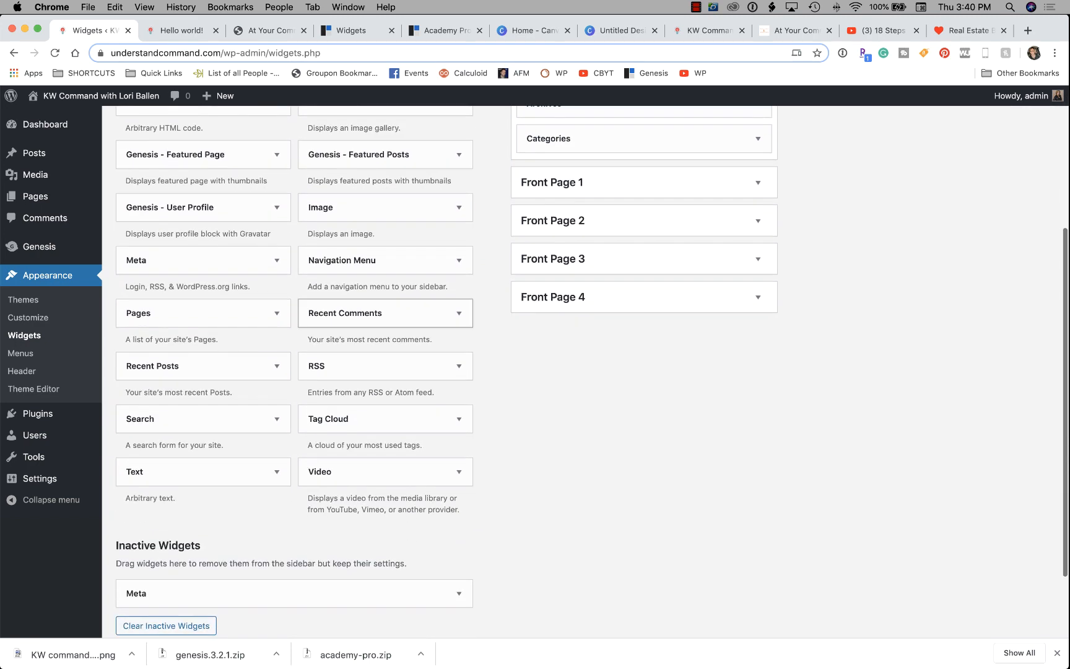
pyautogui.scroll(10, 384, 322)
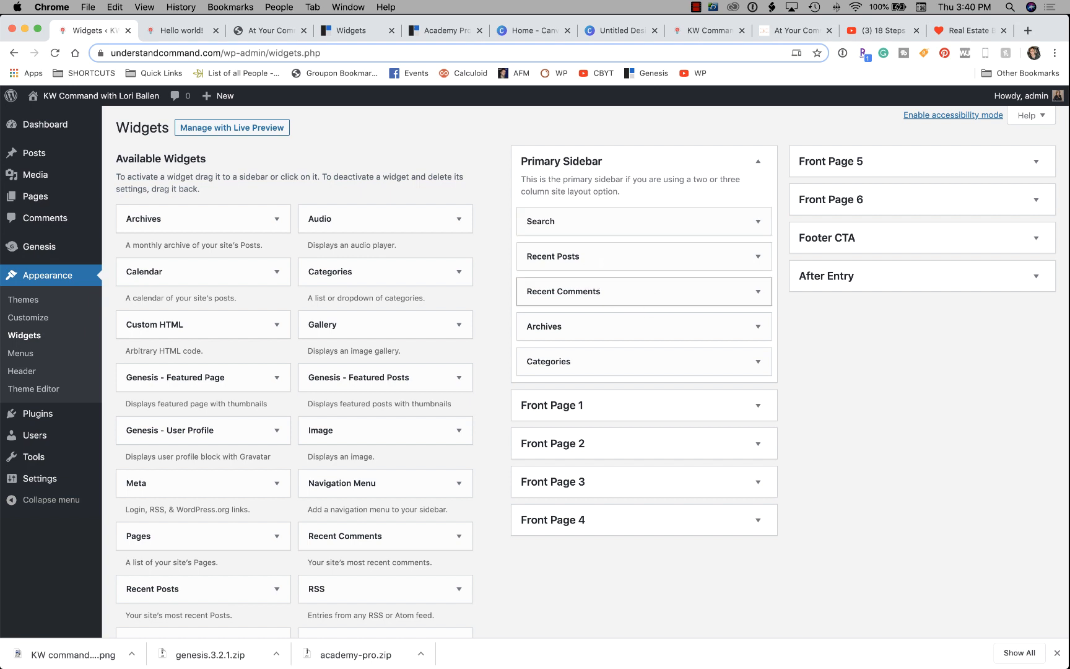
# Delete the Archives widget from the Primary Sidebar, leaving Categories unchanged.
pyautogui.click(758, 326)
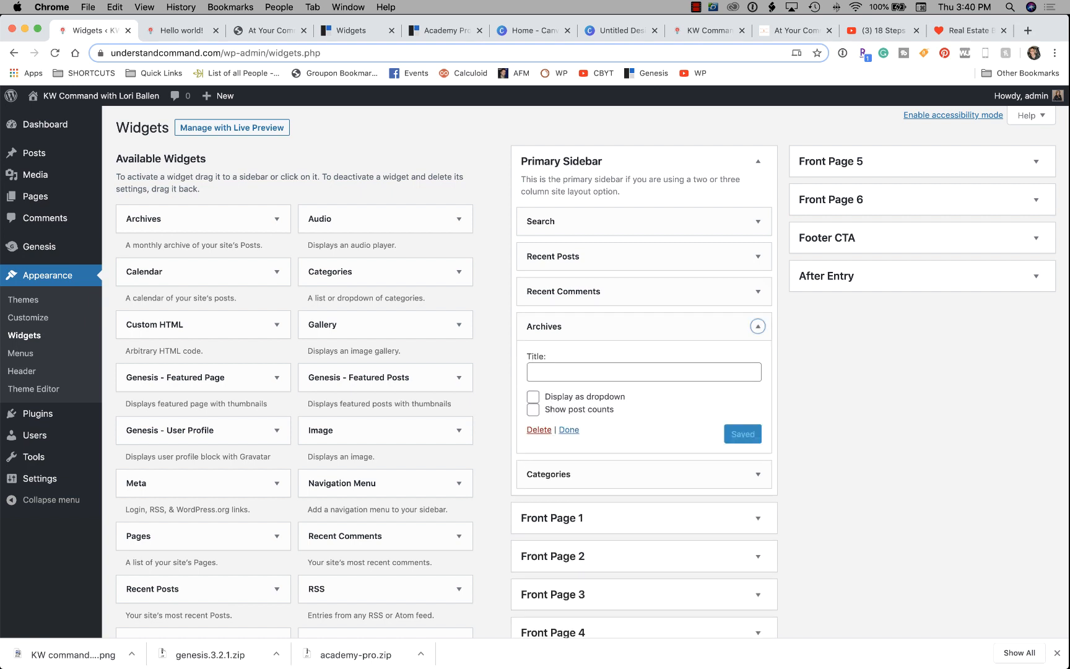
pyautogui.scroll(-2, 758, 326)
pyautogui.click(538, 385)
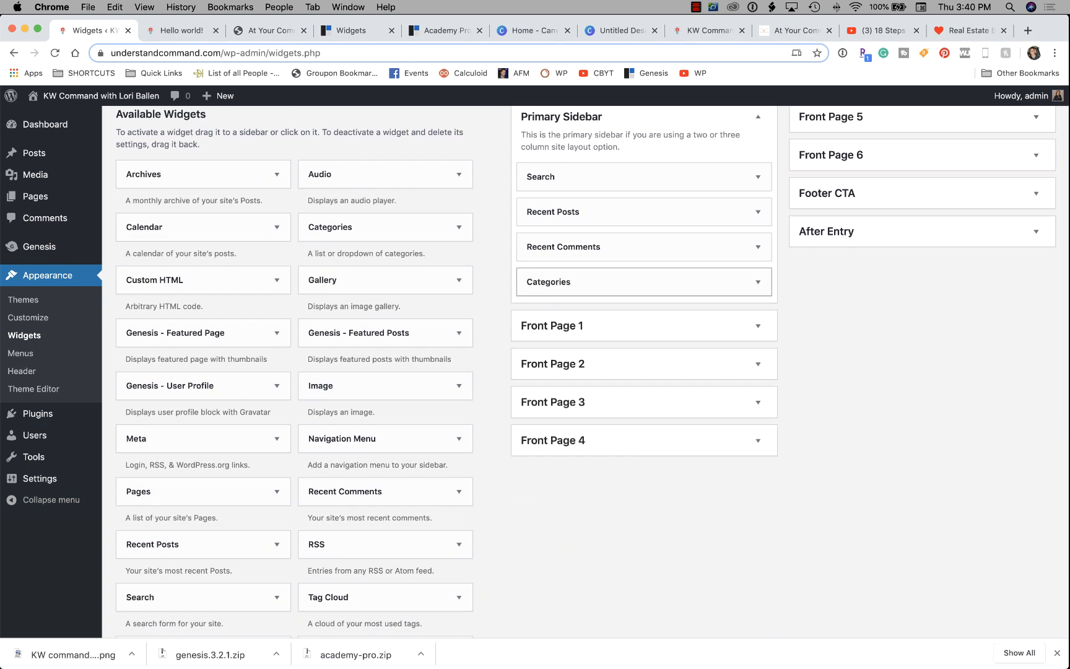
pyautogui.click(757, 282)
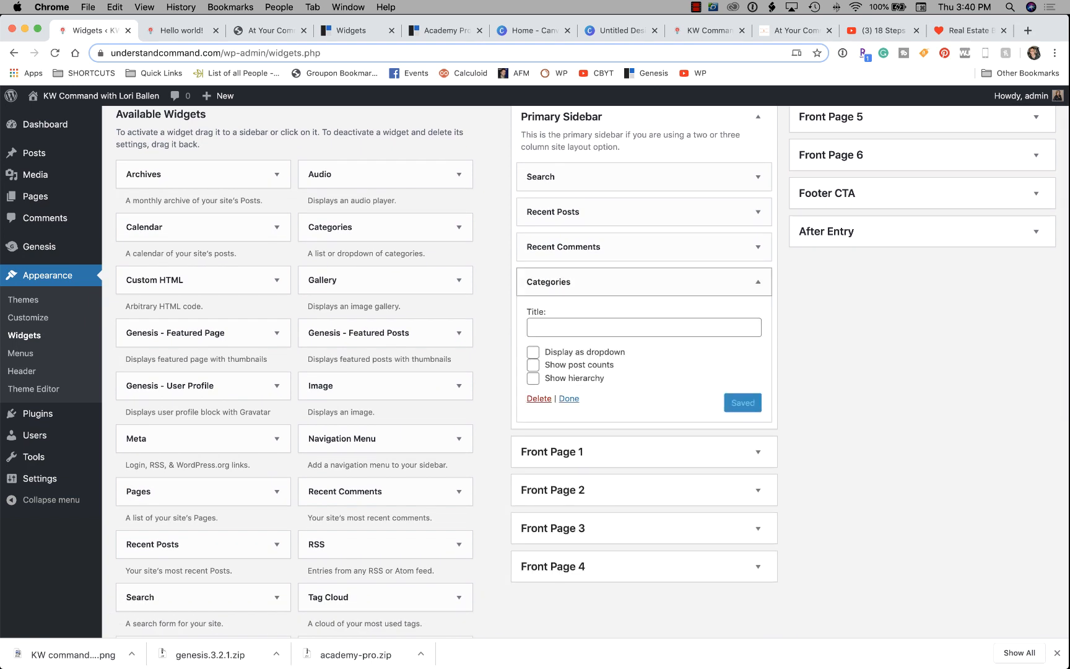
pyautogui.click(758, 282)
pyautogui.scroll(2, 758, 282)
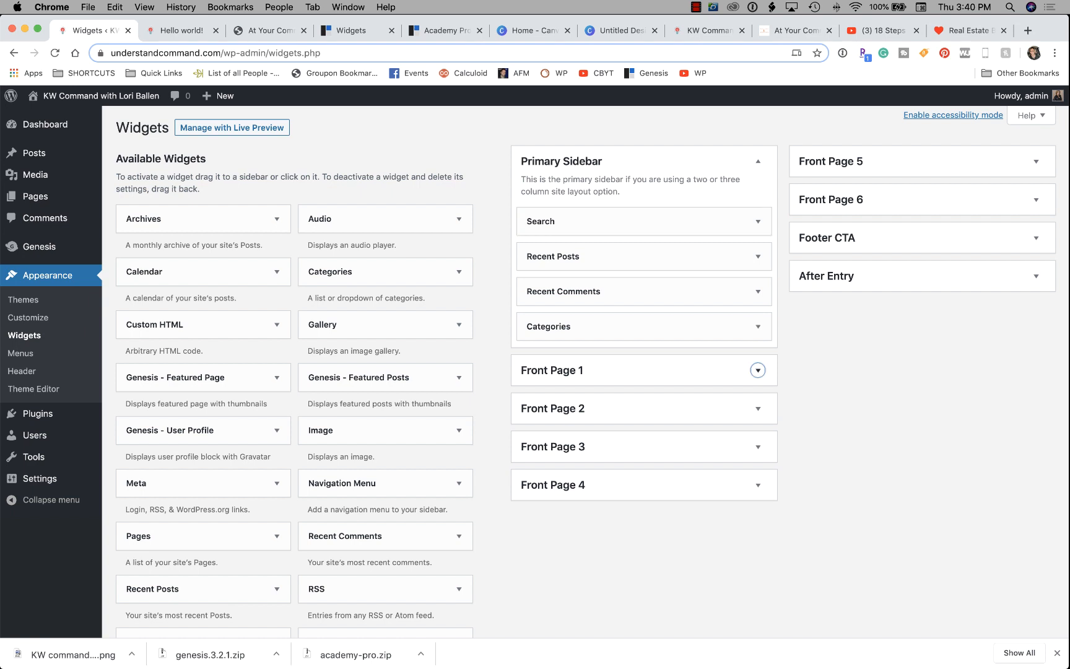
# Expand the empty Front Page 1 and Front Page 2 widget areas.
pyautogui.click(758, 370)
pyautogui.scroll(-1, 757, 370)
pyautogui.click(757, 455)
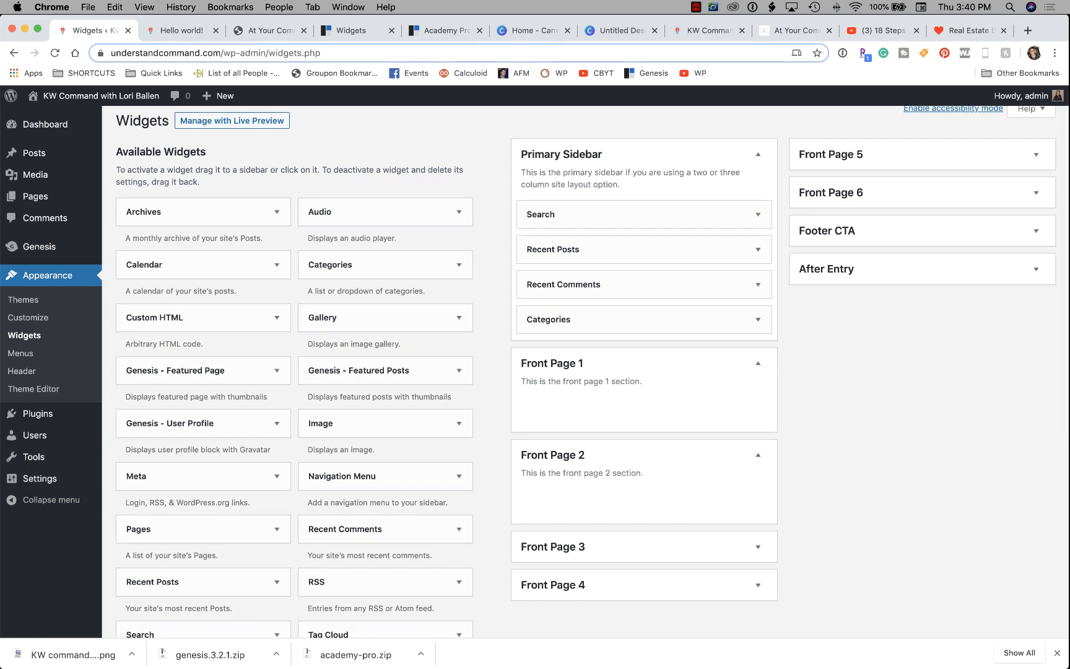
pyautogui.scroll(-5, 204, 464)
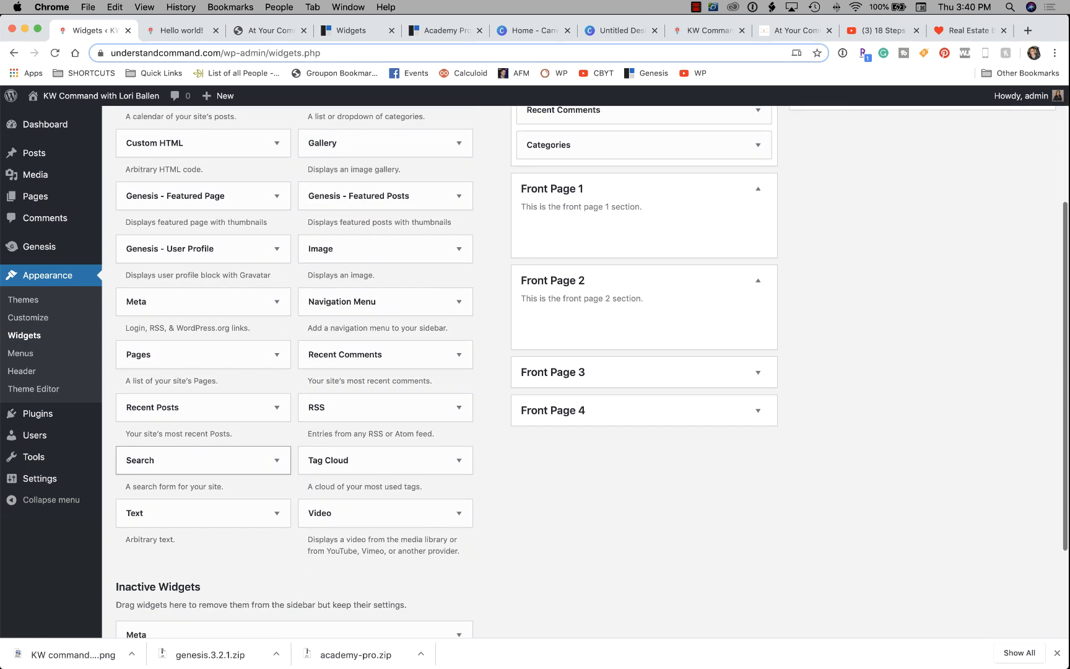
pyautogui.scroll(2, 204, 461)
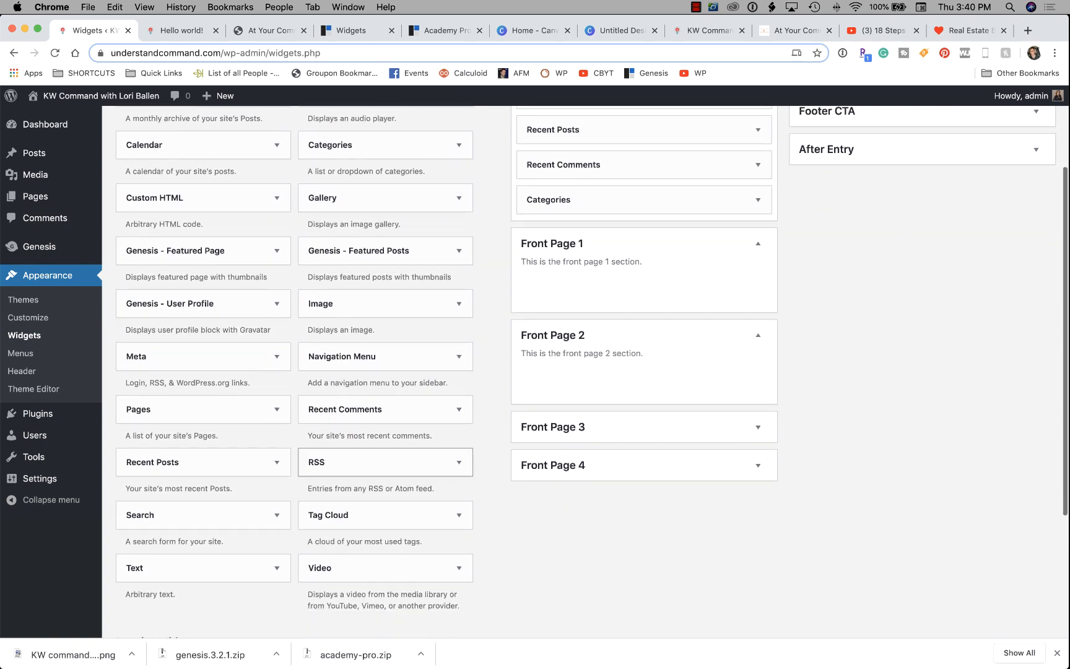
pyautogui.scroll(-1, 204, 495)
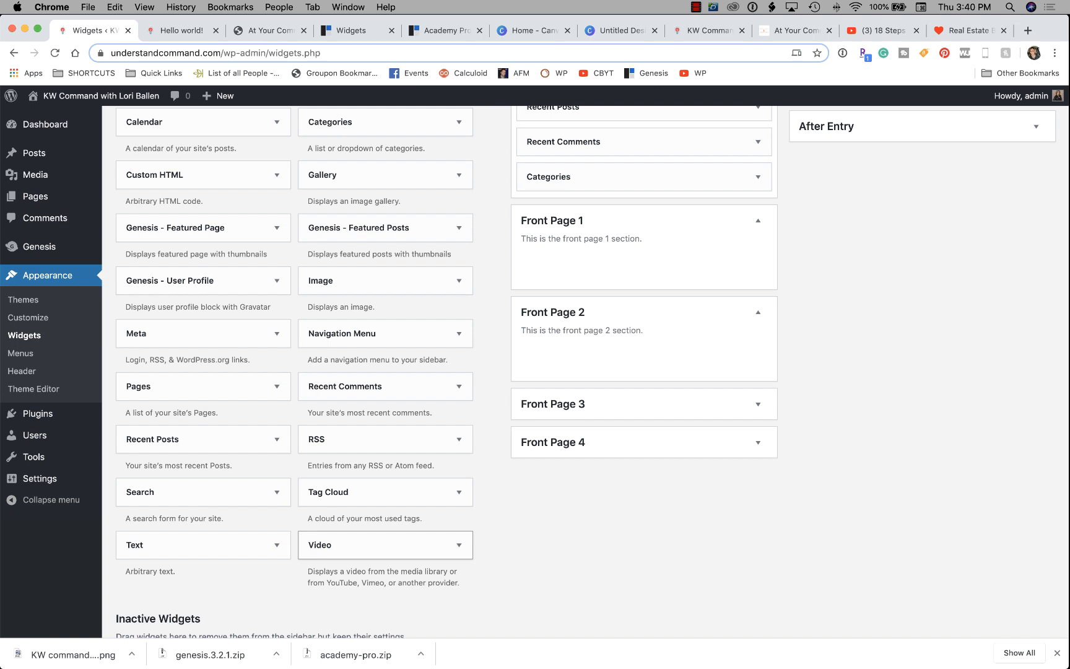
# Drop a Video widget into Front Page 1 and copy the YouTube lesson's short share link.
pyautogui.moveTo(372, 544); pyautogui.dragTo(600, 260)
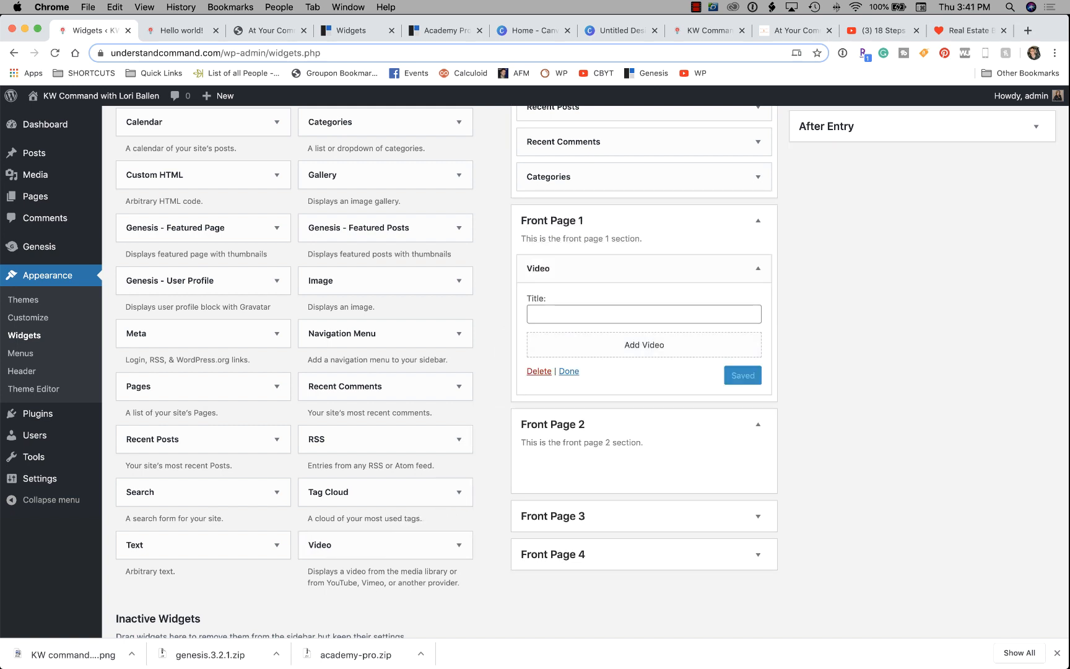
pyautogui.click(597, 314)
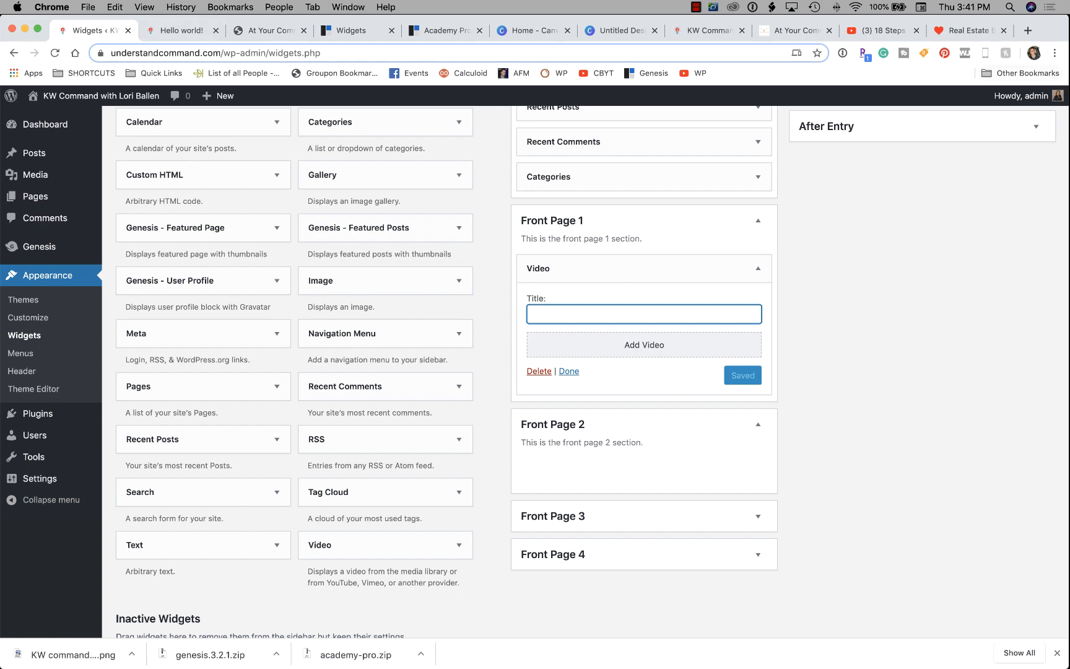
pyautogui.click(883, 31)
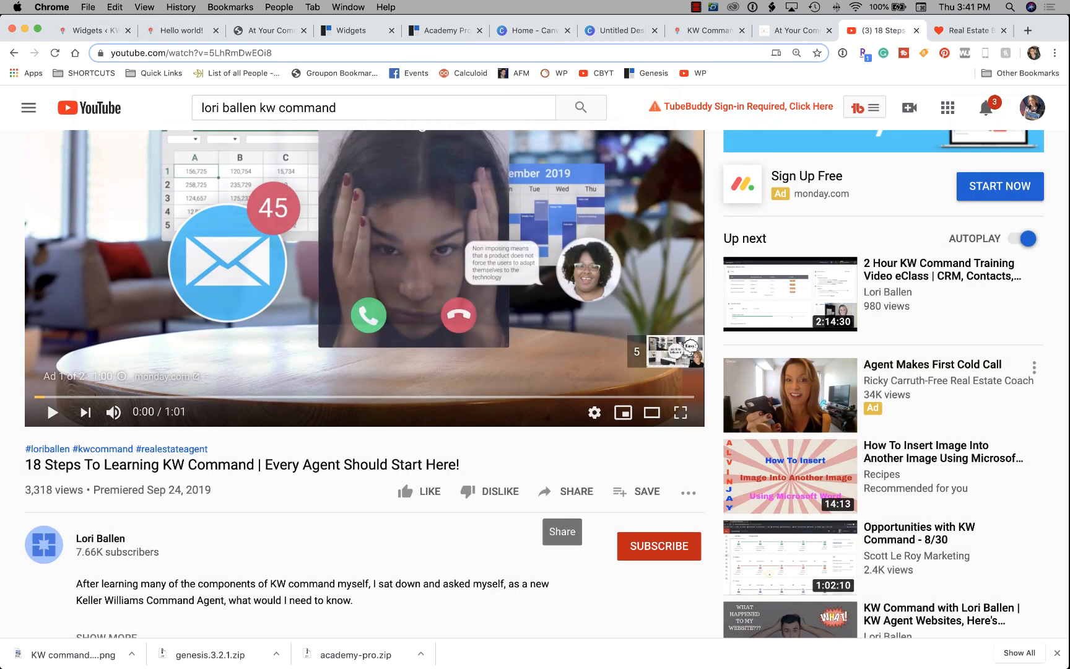
pyautogui.click(565, 492)
pyautogui.click(685, 391)
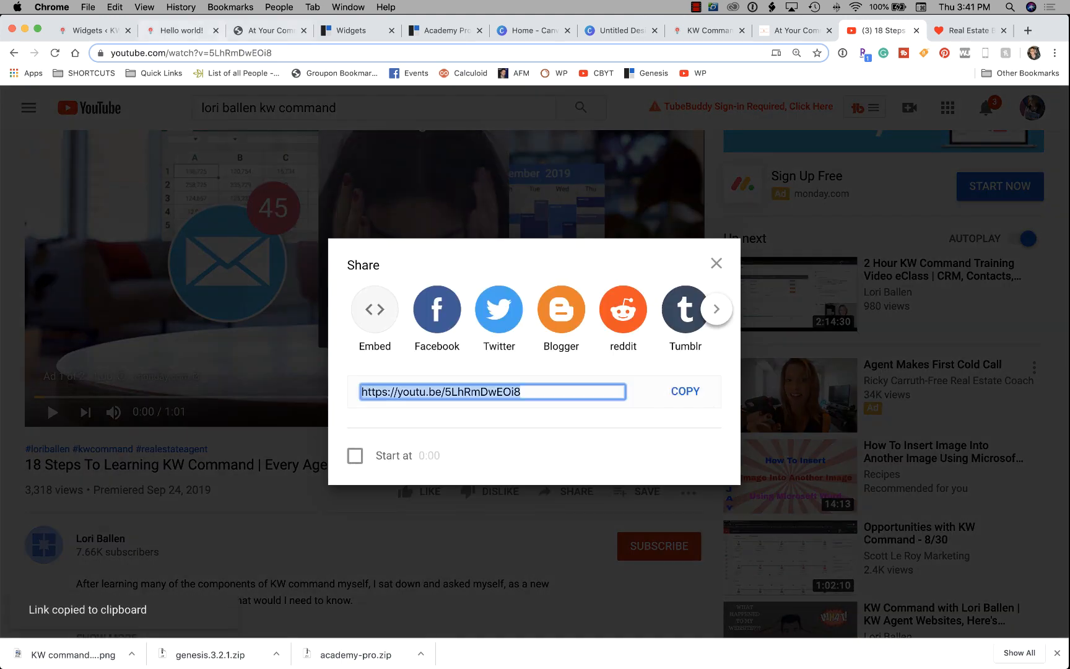
pyautogui.click(87, 31)
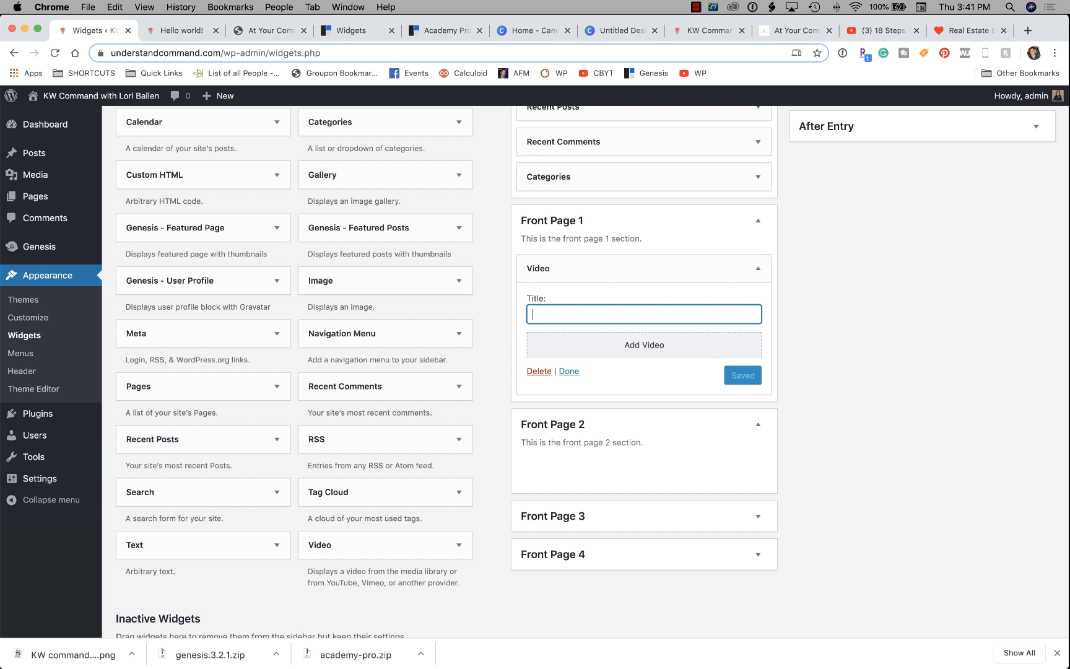
# Title the Video widget 'Testing', insert the copied YouTube URL as its video, and save.
pyautogui.write('Testing')
pyautogui.click(644, 345)
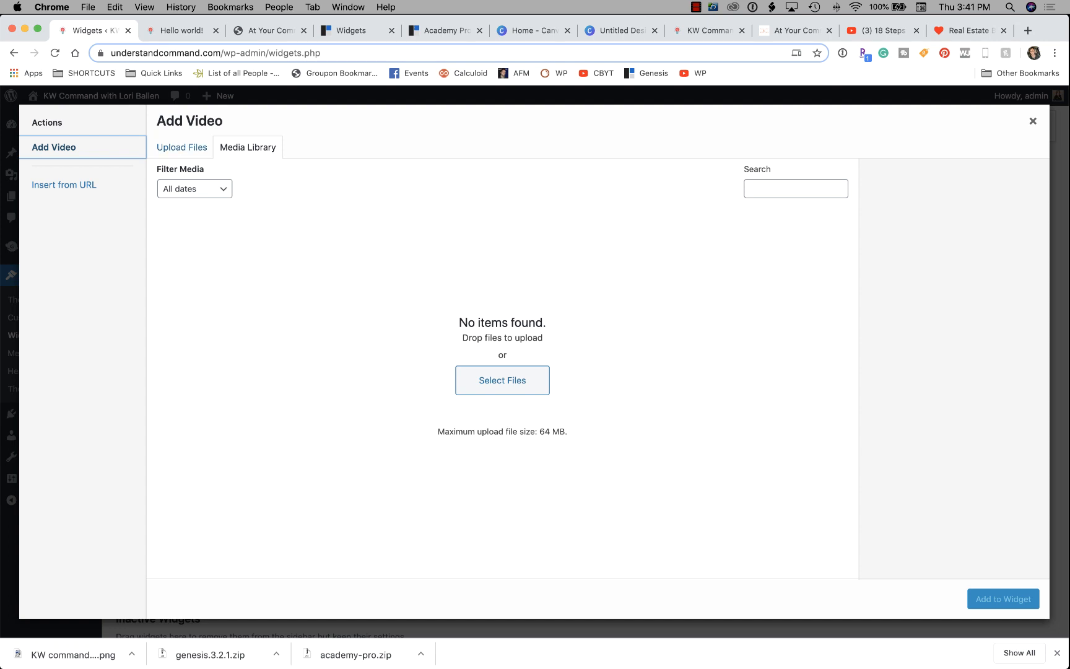
pyautogui.click(64, 184)
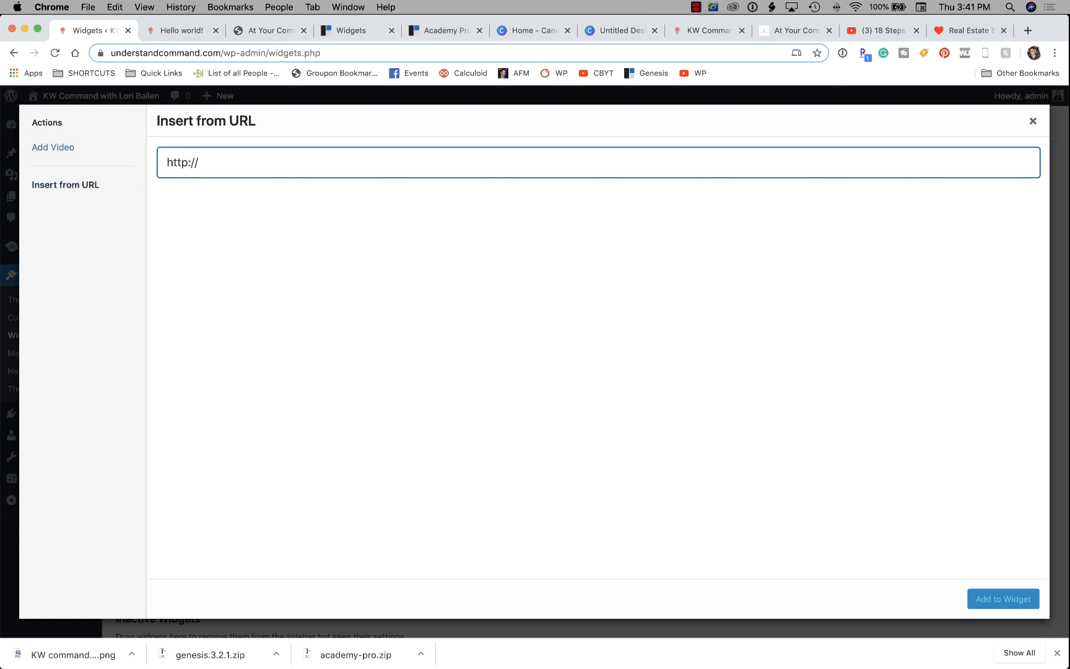
pyautogui.press('super+a')
pyautogui.press('super+v')
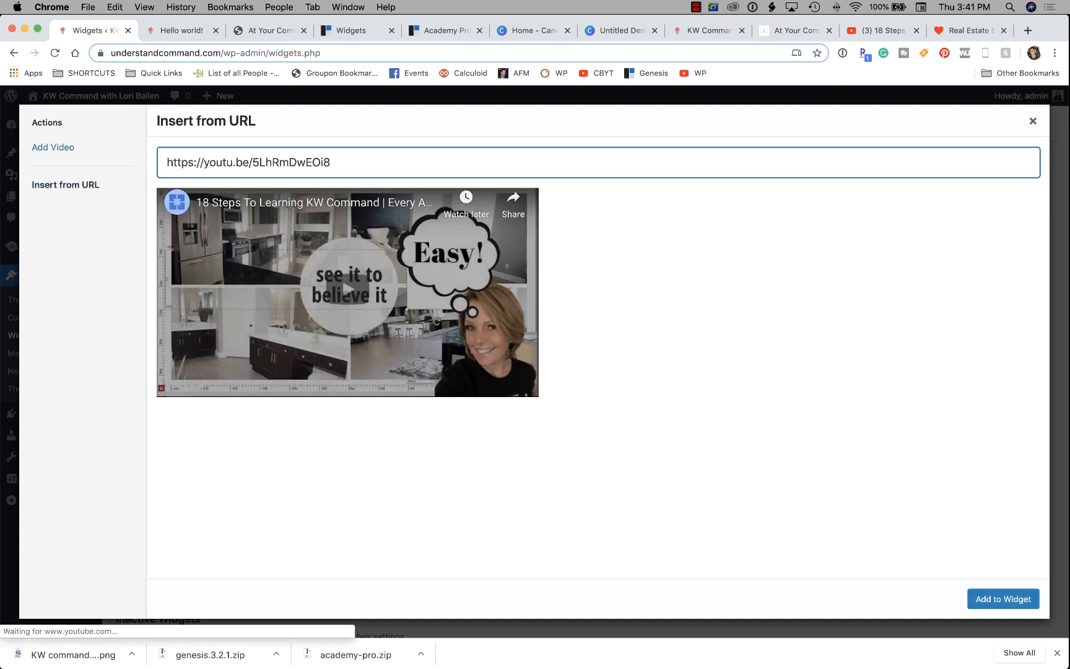
pyautogui.click(1003, 598)
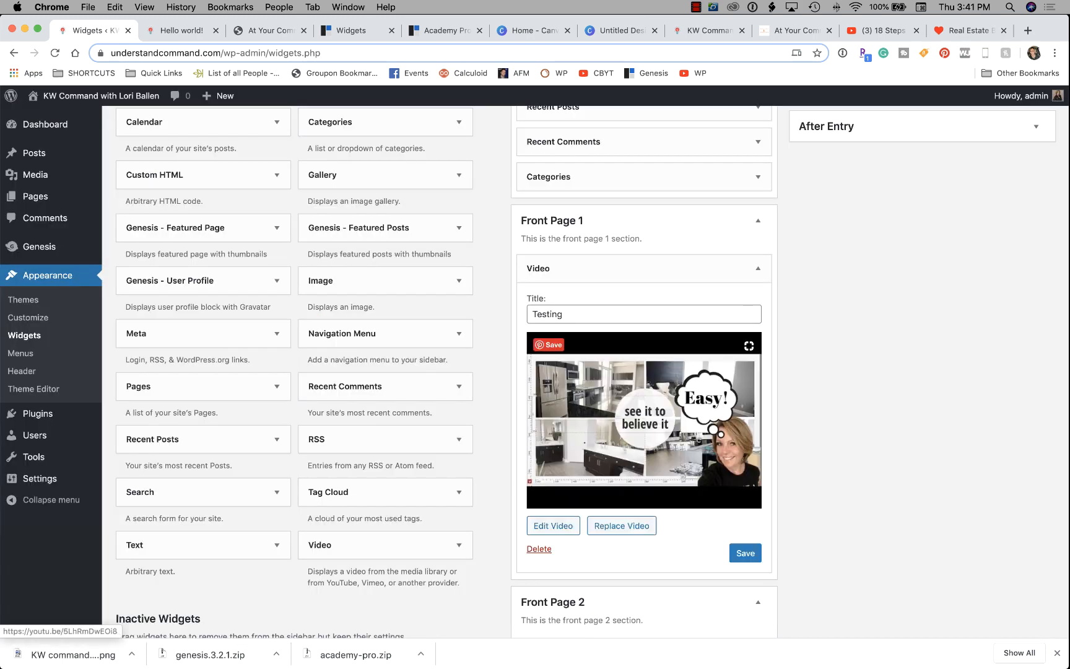
pyautogui.click(745, 553)
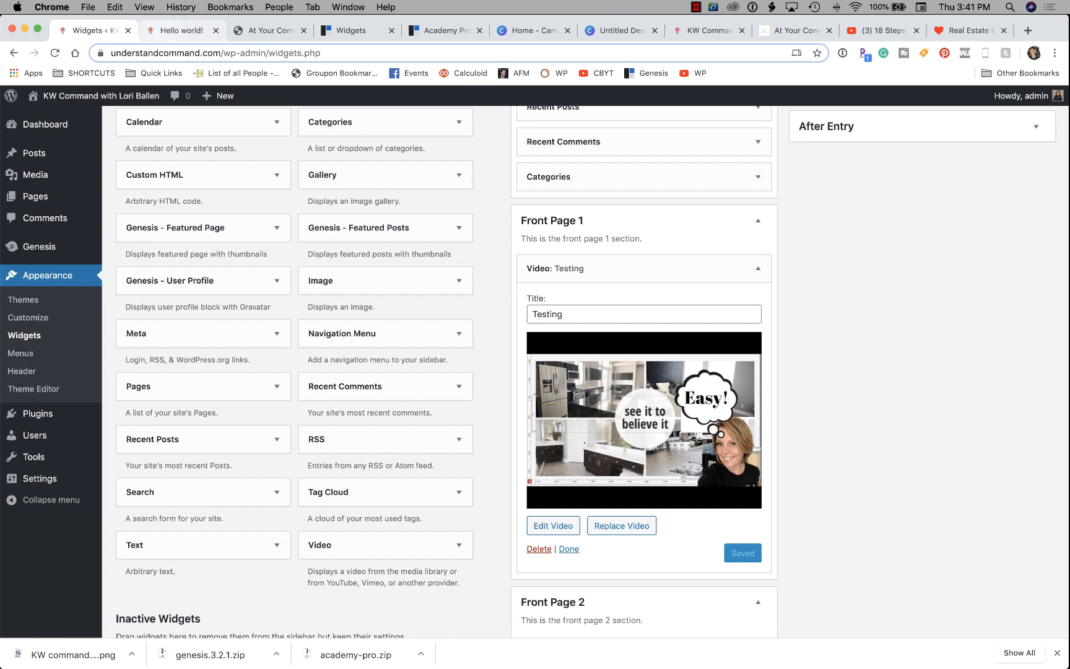
# Reload the live site and go to its home page.
pyautogui.click(180, 31)
pyautogui.rightClick(20, 210)
pyautogui.click(47, 242)
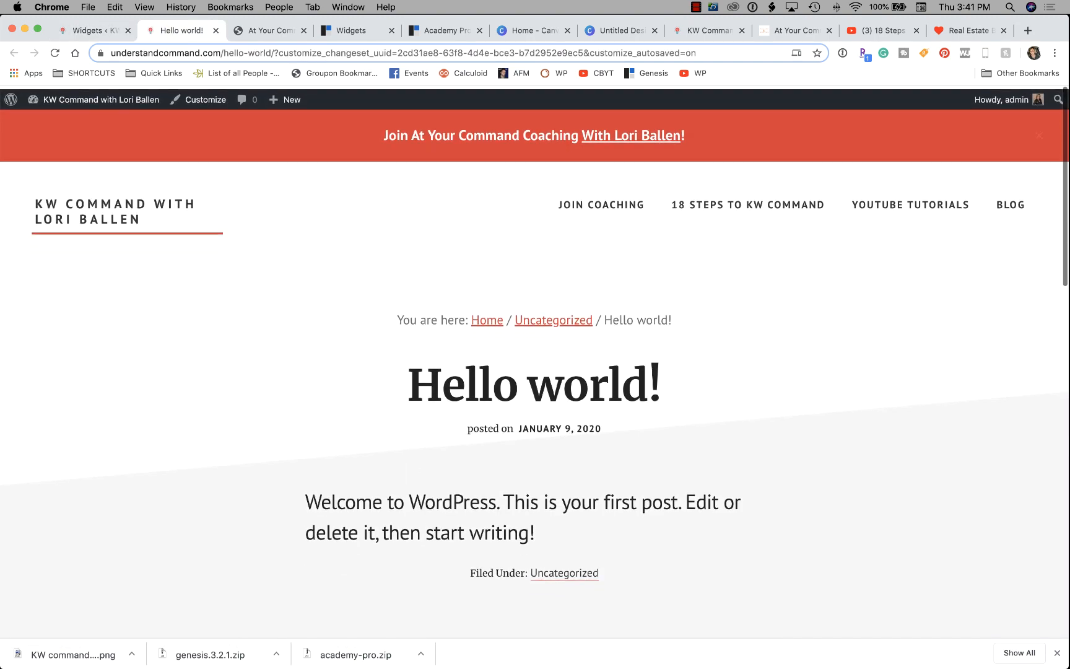
pyautogui.click(116, 209)
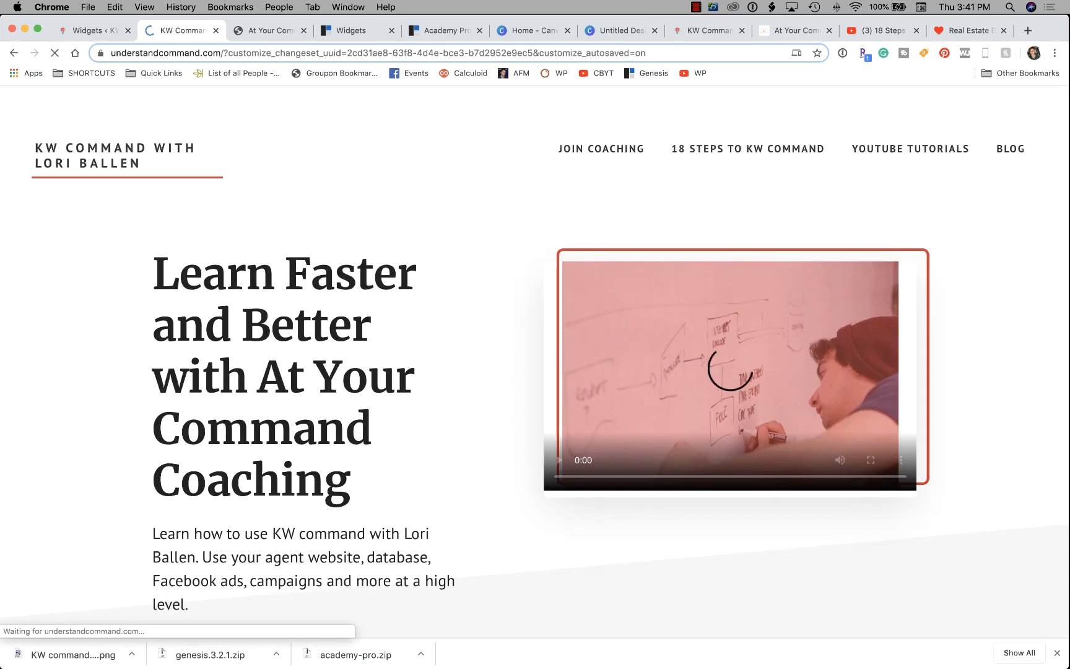
# Check the Testing video section on the home page, then bring up the At Your Command page.
pyautogui.scroll(-5, 115, 208)
pyautogui.scroll(-5, 535, 372)
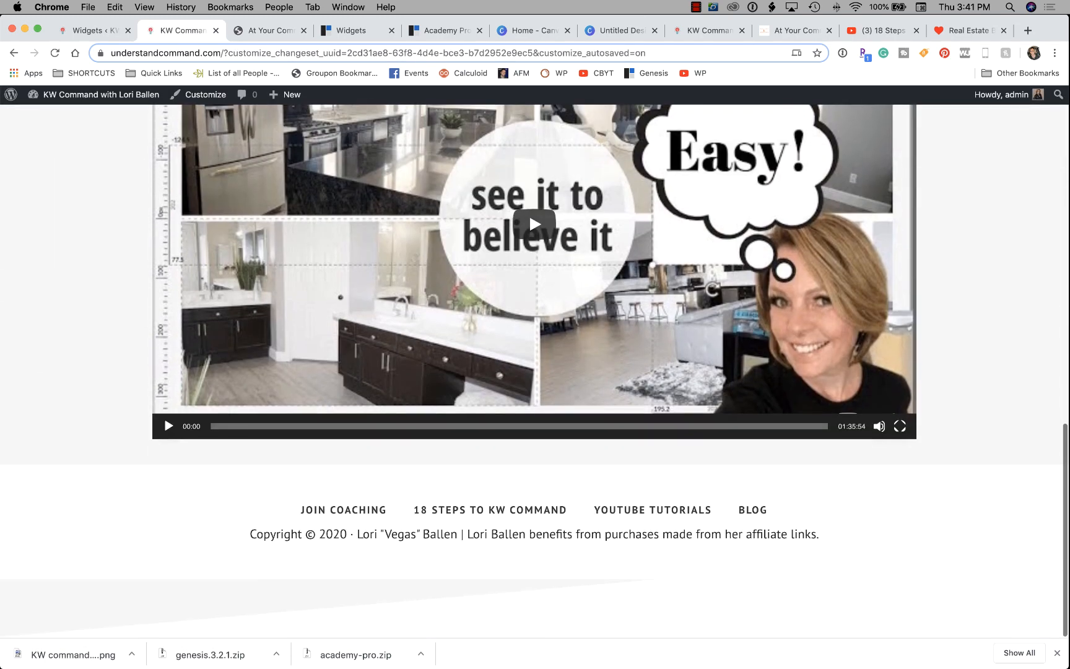
pyautogui.scroll(5, 535, 372)
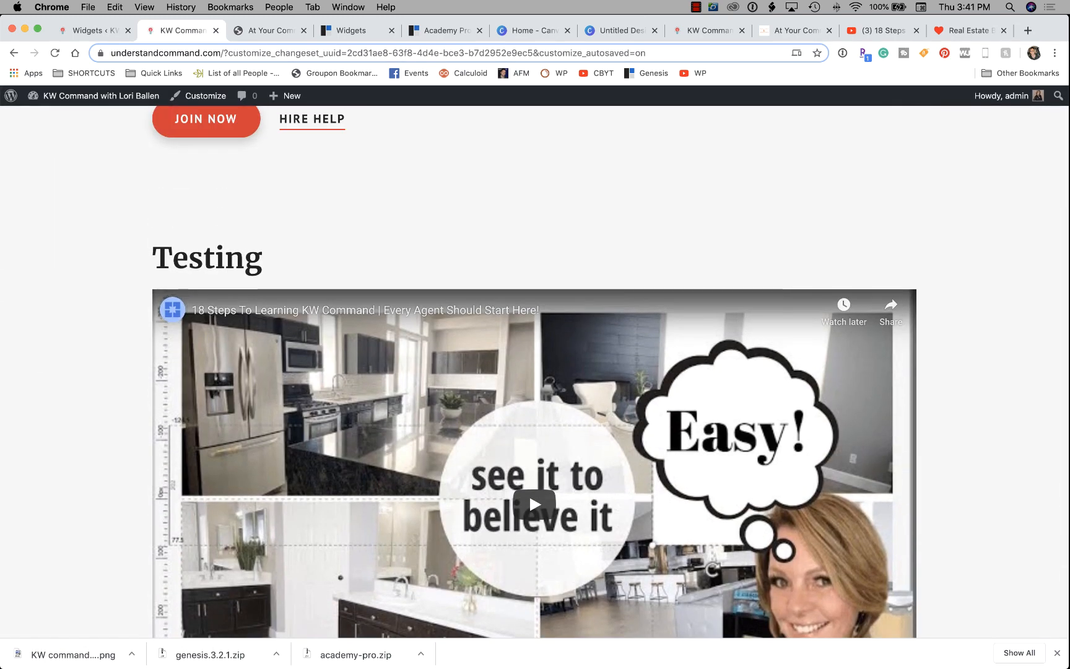
pyautogui.scroll(-3, 535, 372)
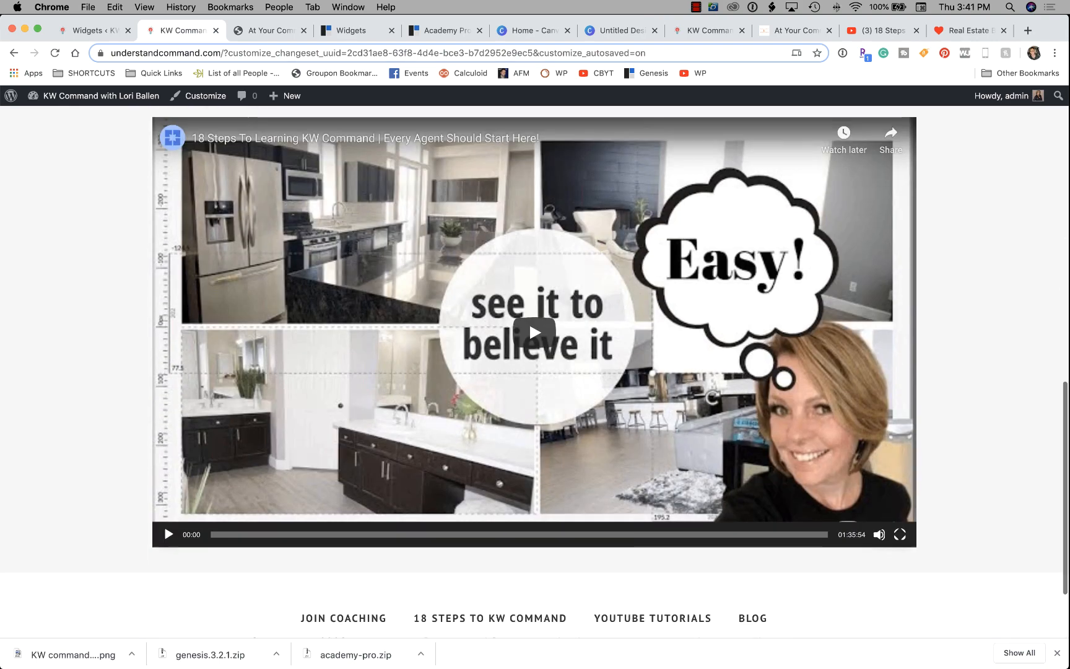
pyautogui.scroll(10, 535, 371)
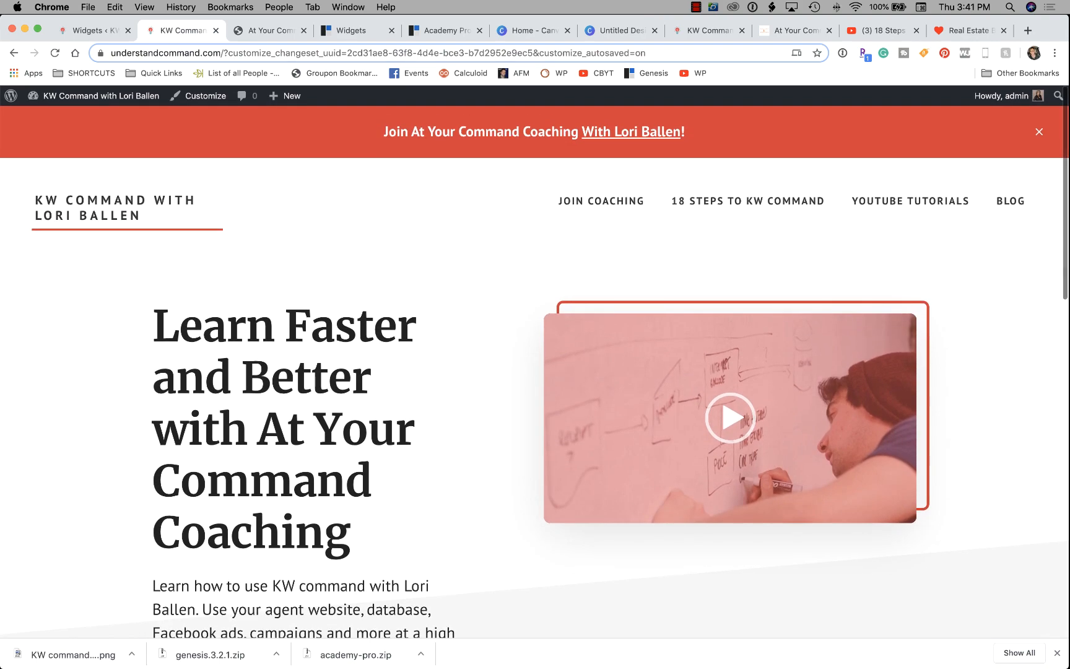
pyautogui.scroll(-2, 535, 372)
pyautogui.scroll(-2, 535, 372)
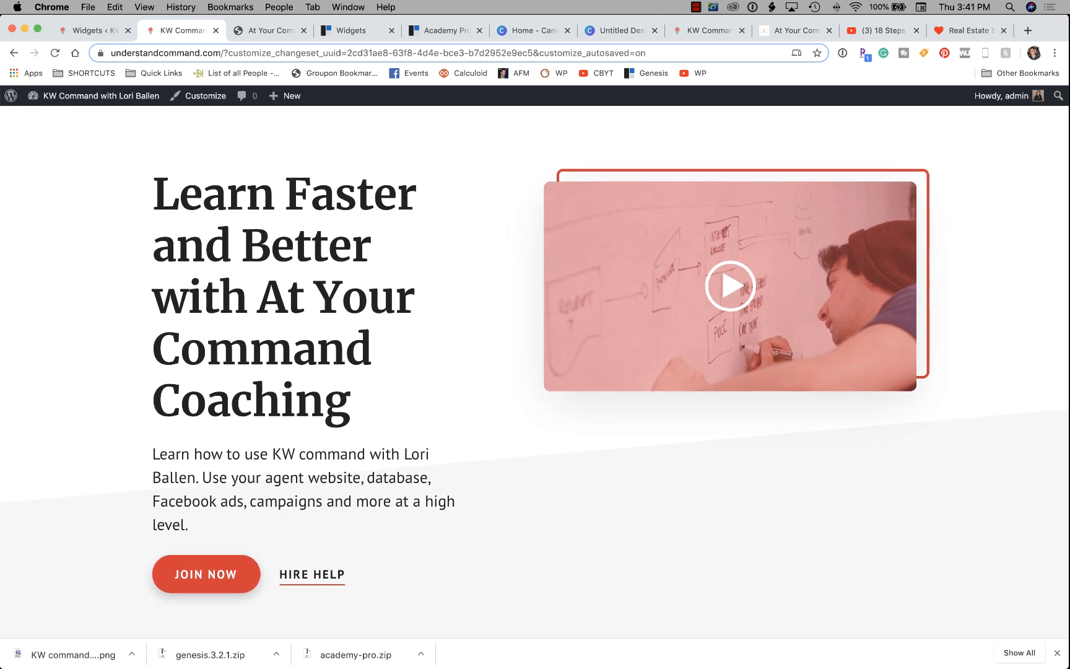
pyautogui.scroll(-10, 535, 371)
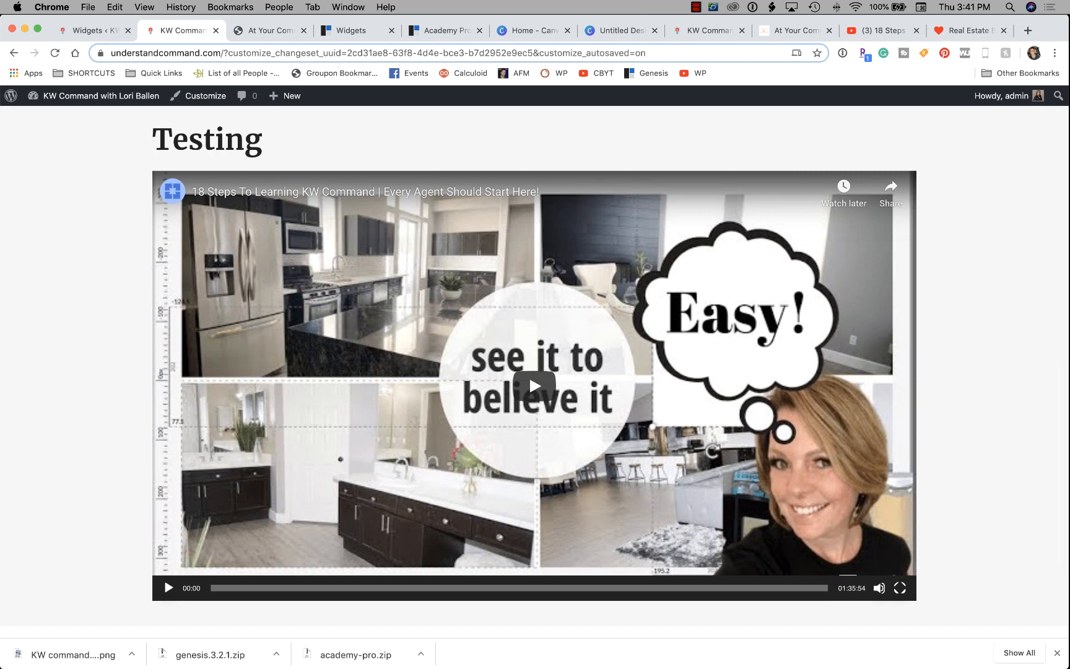
pyautogui.scroll(-4, 535, 371)
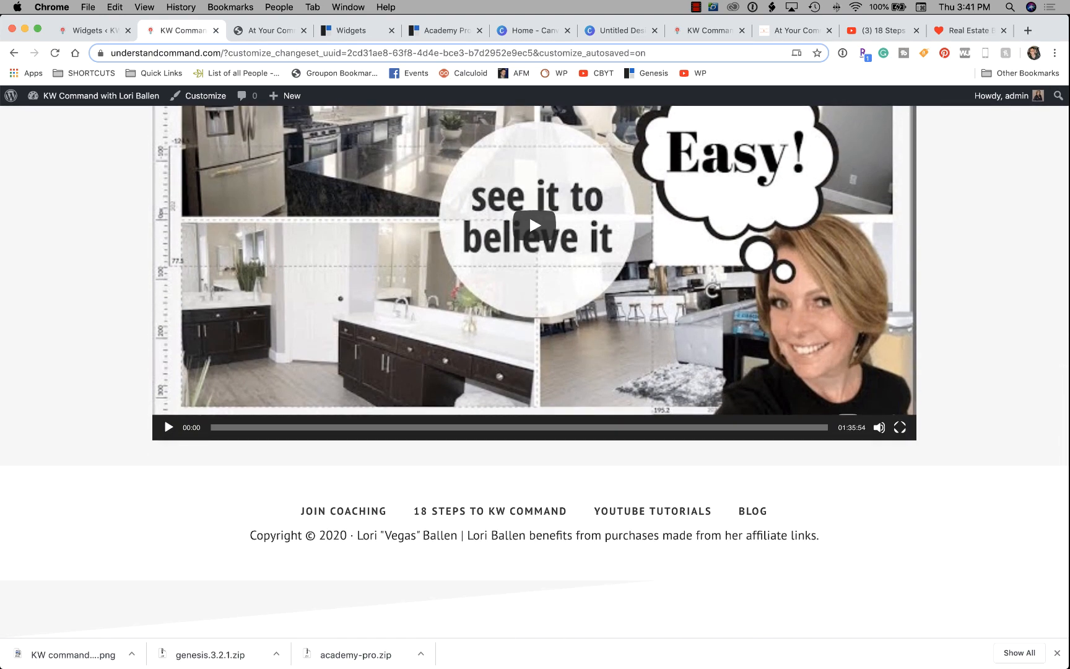
pyautogui.scroll(4, 534, 371)
pyautogui.scroll(3, 535, 372)
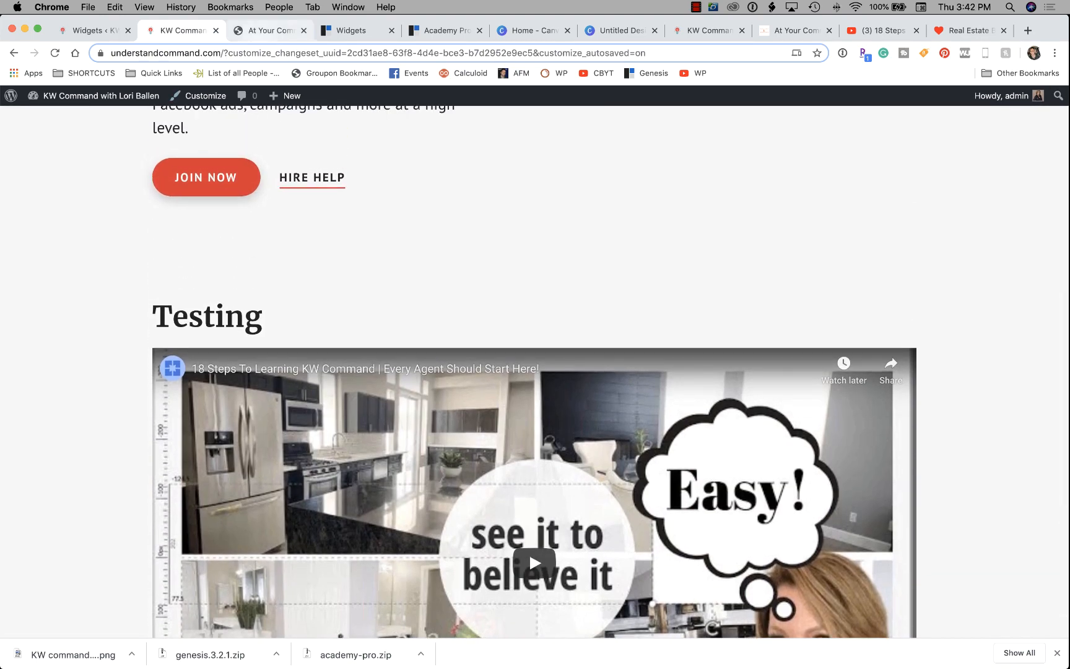
pyautogui.click(270, 30)
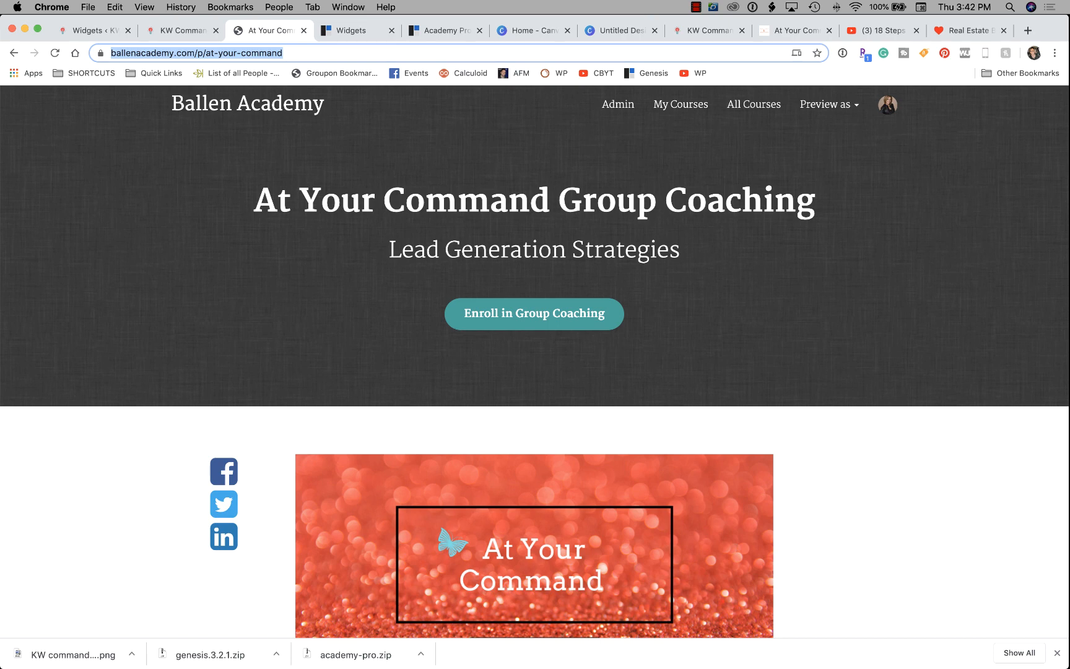
# Review the Academy Pro demo's feature icons, then open the Front Page 2 guide from the Widgets docs.
pyautogui.click(359, 31)
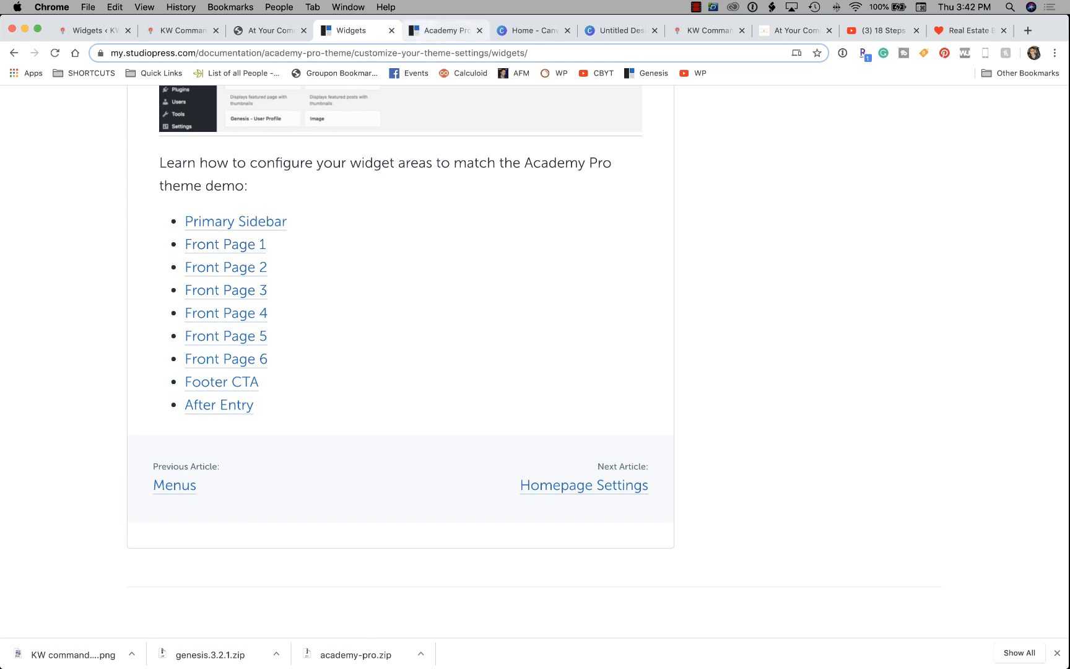
pyautogui.hotkey('ctrl', 'Tab')
pyautogui.scroll(-10, 535, 334)
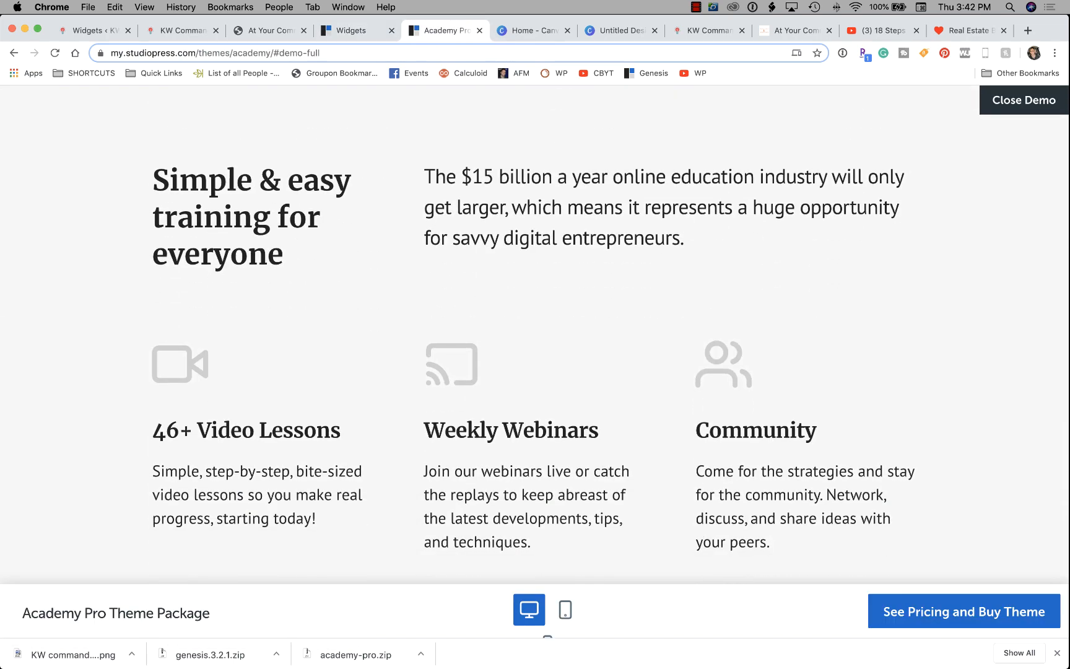
pyautogui.scroll(7, 535, 334)
pyautogui.scroll(-7, 535, 334)
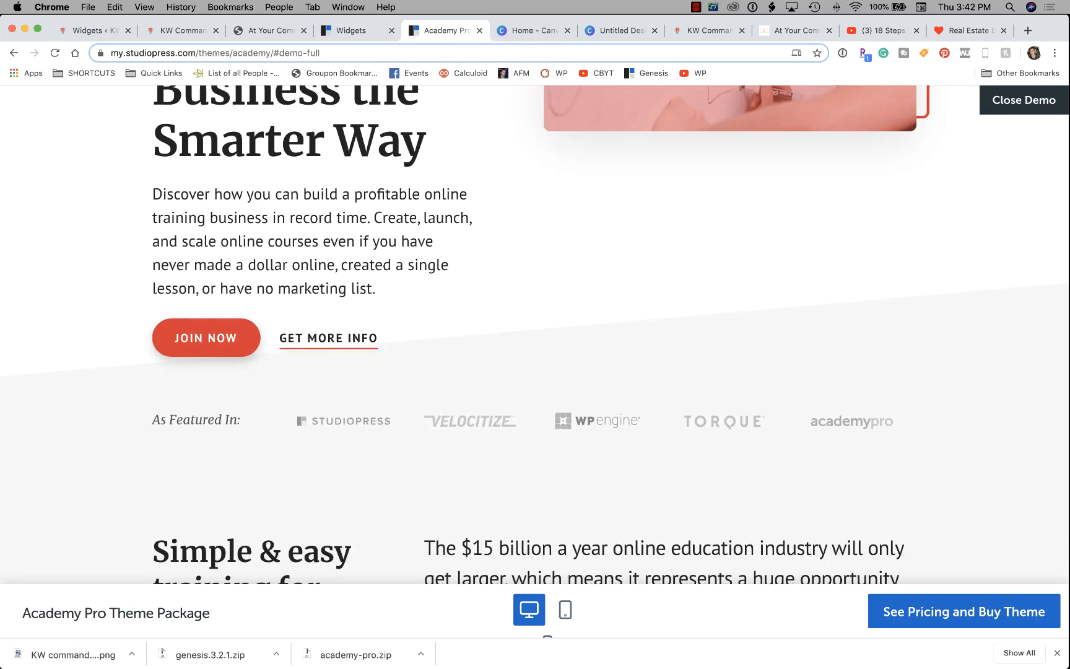
pyautogui.scroll(-1, 457, 334)
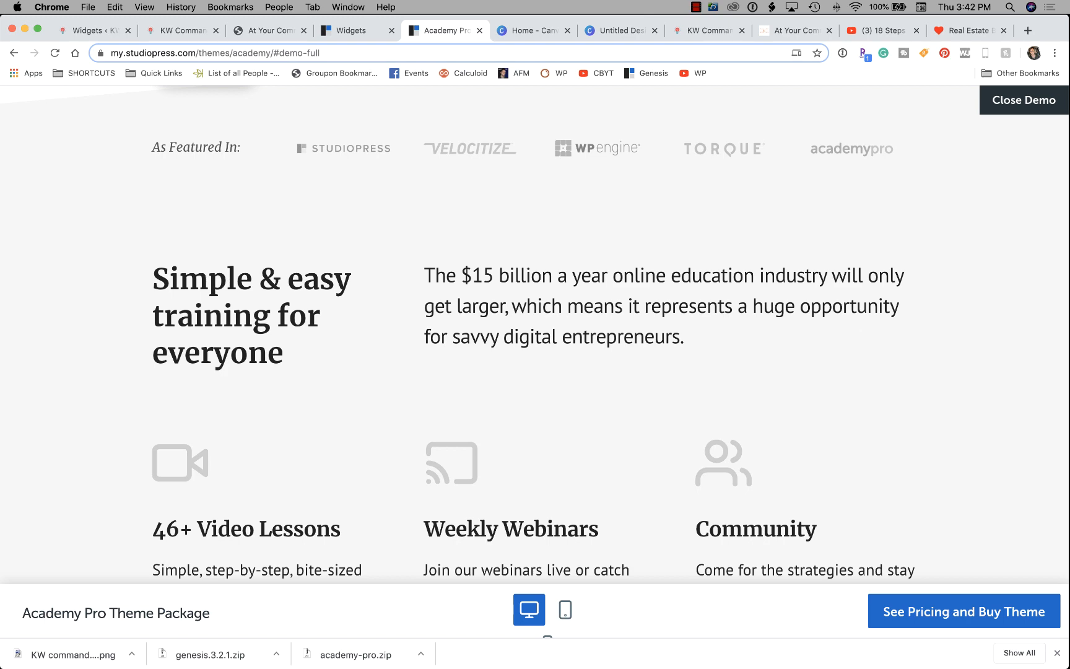
pyautogui.scroll(-5, 535, 335)
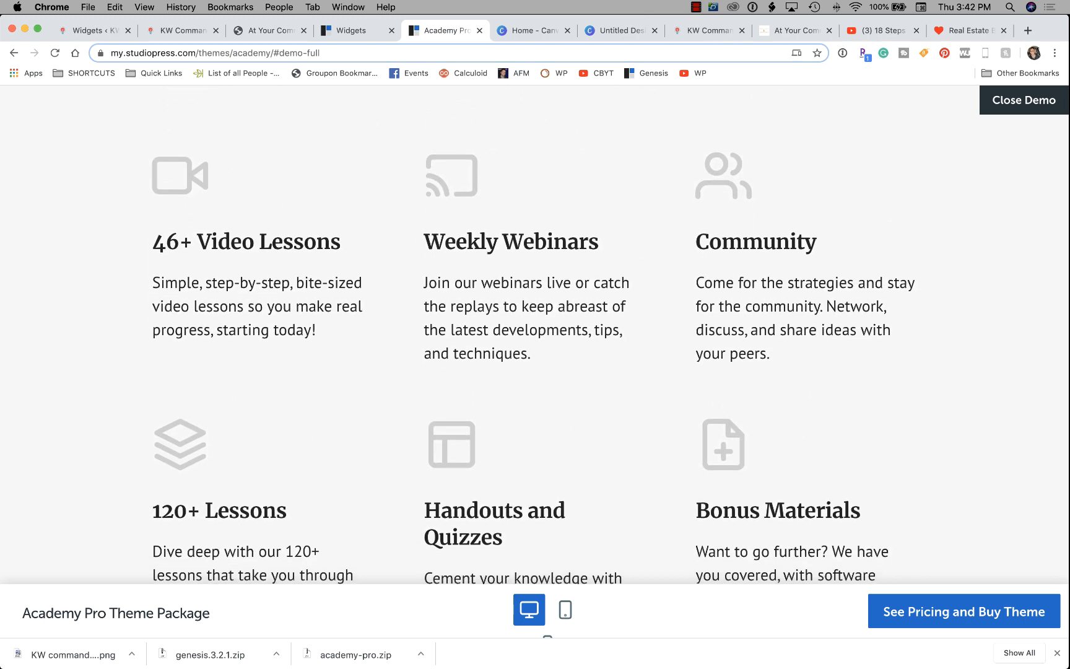
pyautogui.scroll(2, 535, 334)
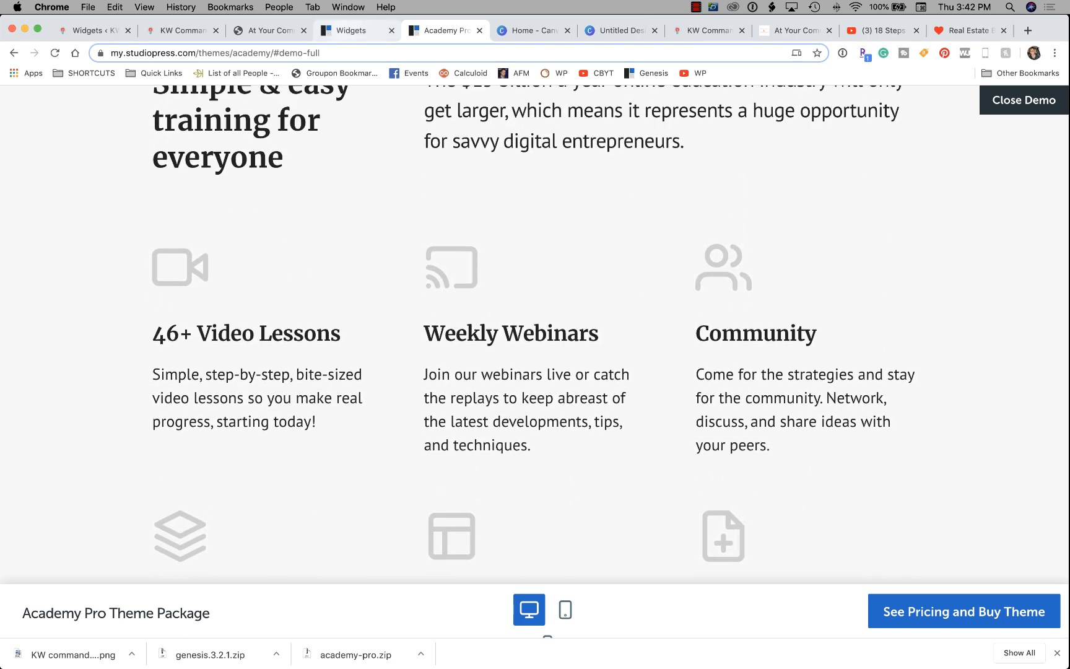
pyautogui.click(356, 30)
pyautogui.click(227, 268)
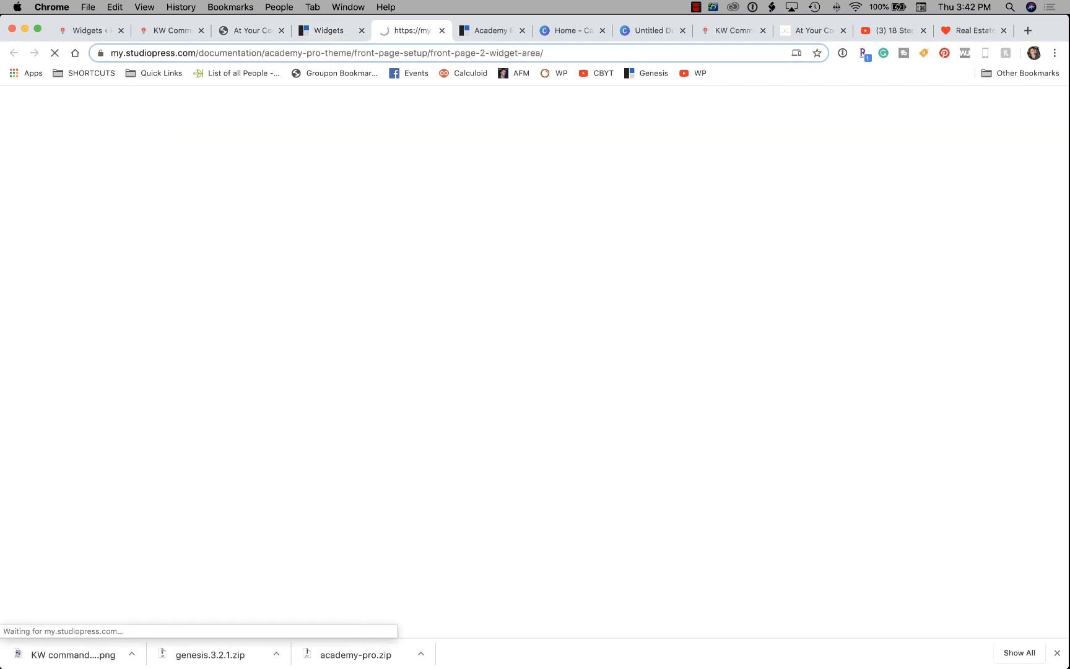
# Scroll the Academy Pro demo down to Get Free Lessons, then return to the widget areas guide.
pyautogui.scroll(-5, 535, 361)
pyautogui.scroll(-5, 535, 361)
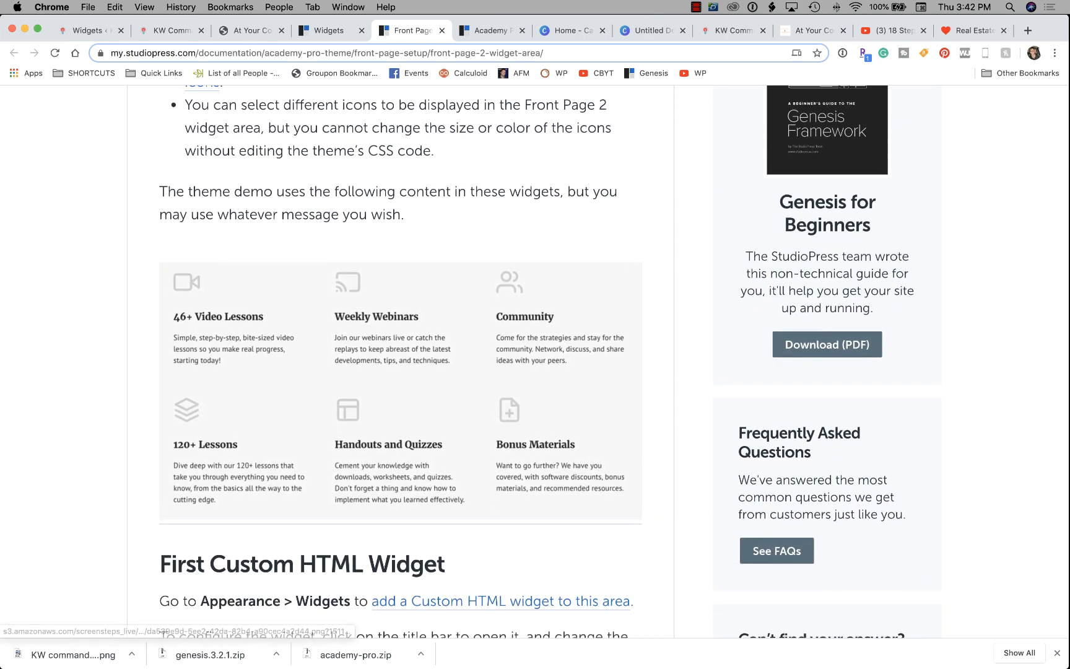
pyautogui.click(492, 30)
pyautogui.scroll(-4, 534, 335)
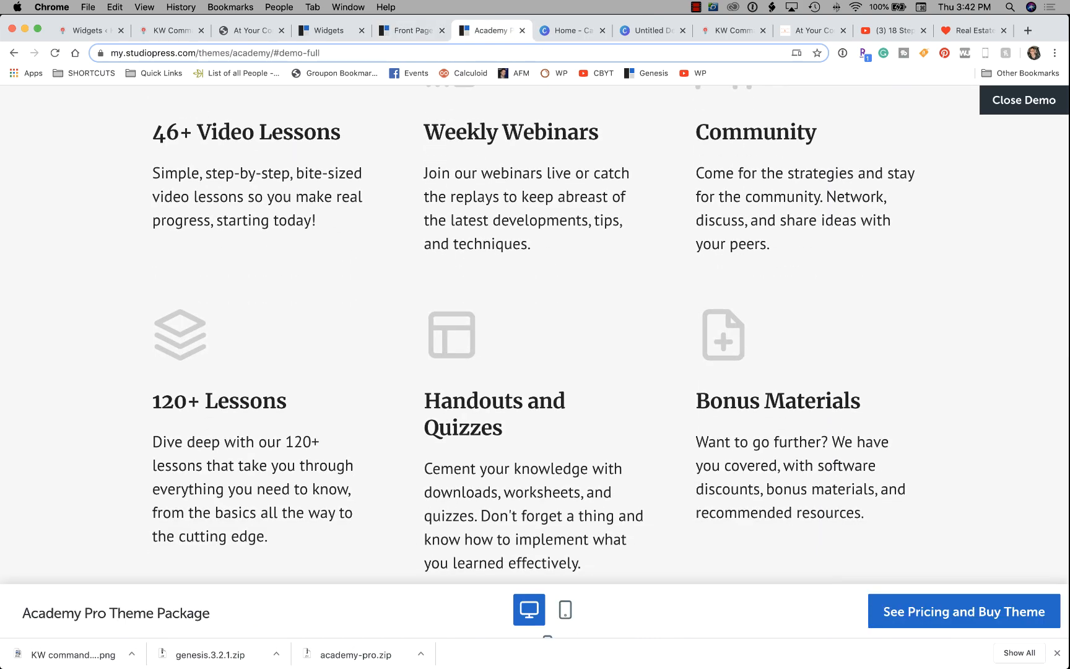
pyautogui.scroll(-8, 431, 229)
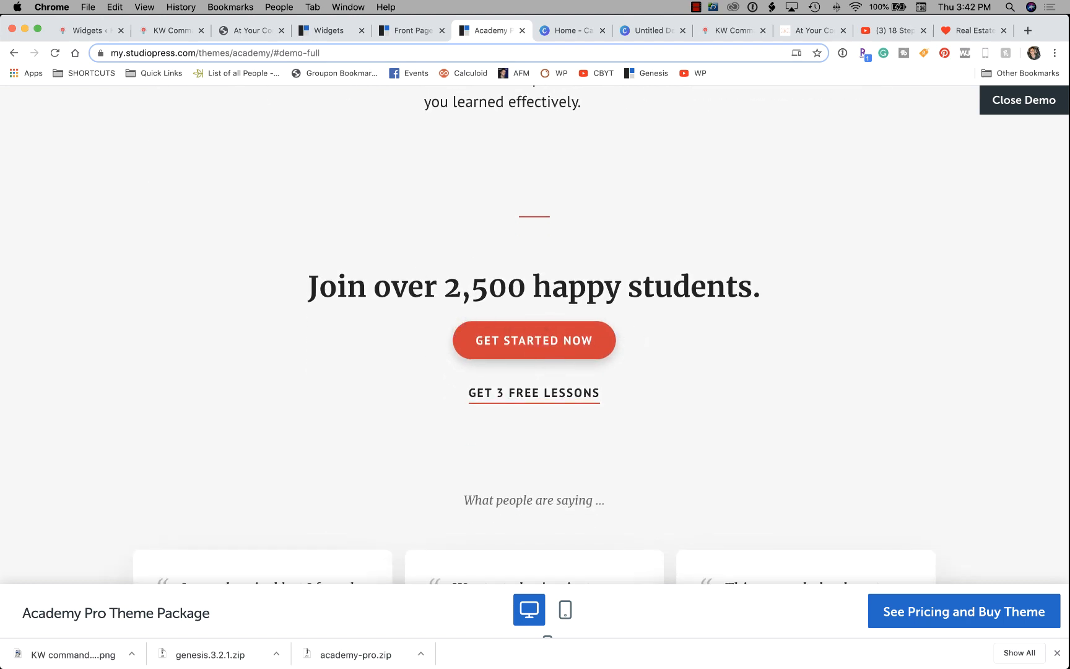
pyautogui.scroll(-5, 466, 310)
pyautogui.scroll(-1, 535, 325)
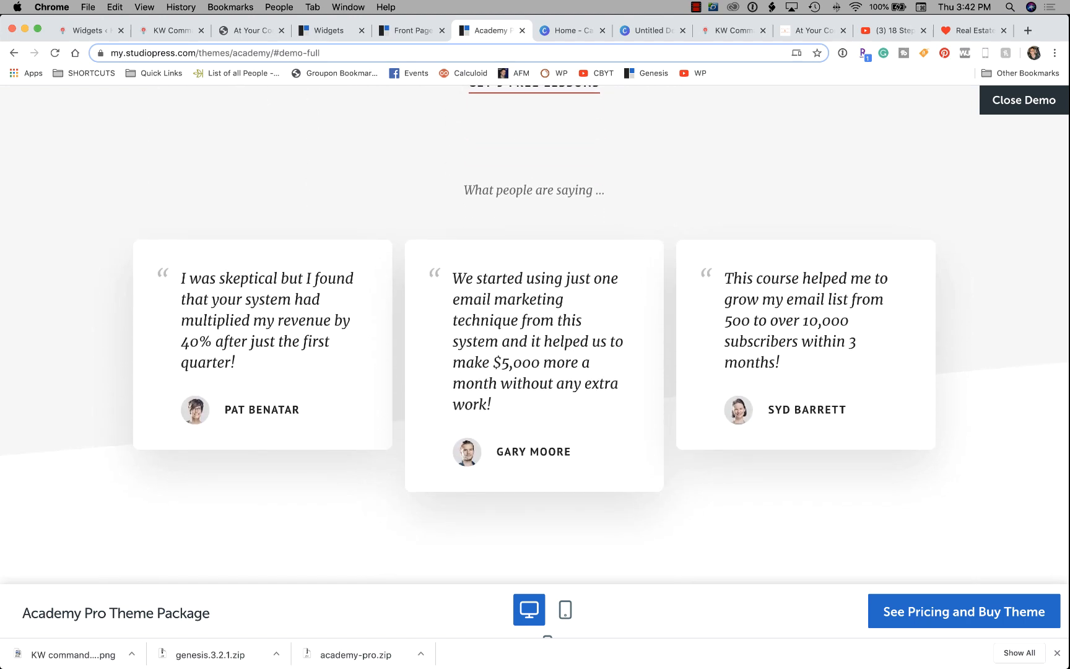
pyautogui.scroll(-8, 535, 334)
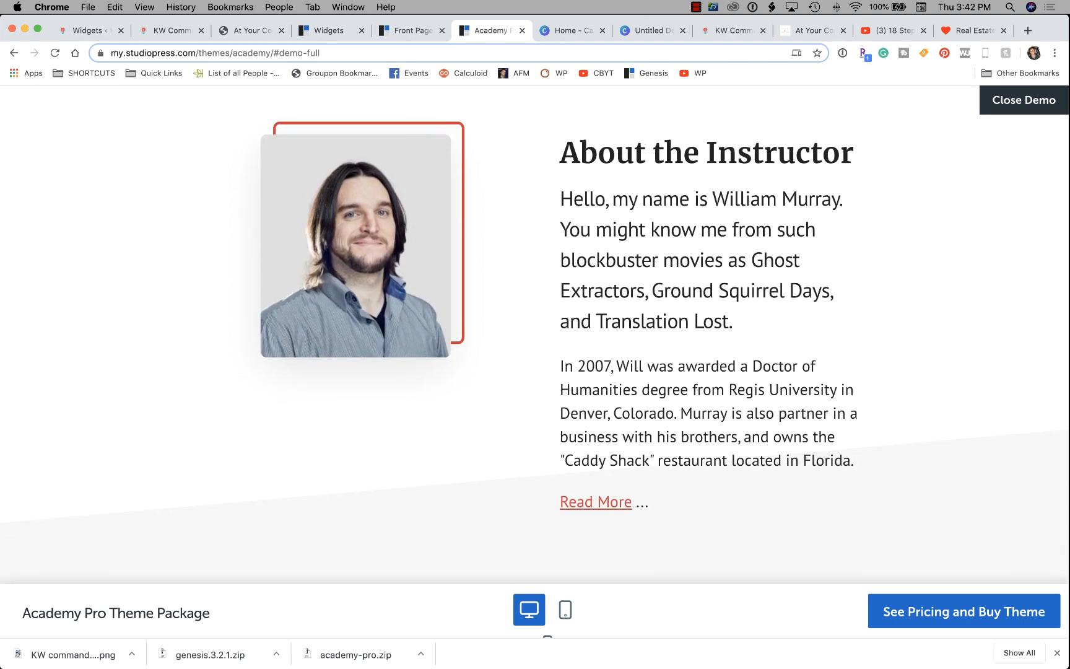
pyautogui.scroll(-6, 535, 334)
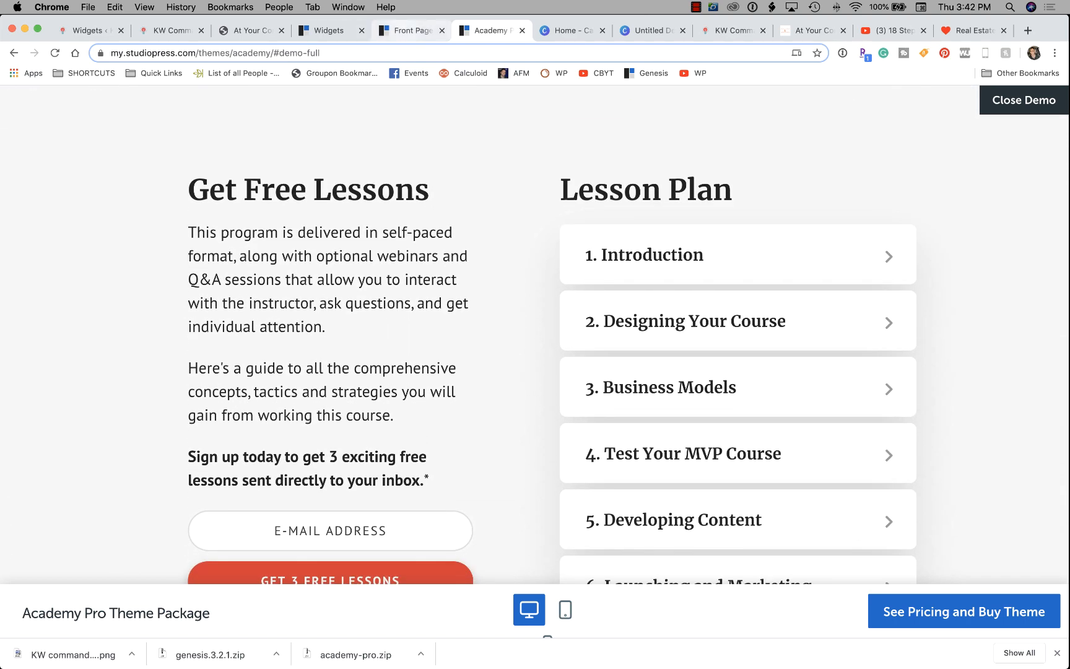
pyautogui.hotkey('ctrl', 'shift', 'Tab')
pyautogui.hotkey('ctrl', 'shift', 'Tab')
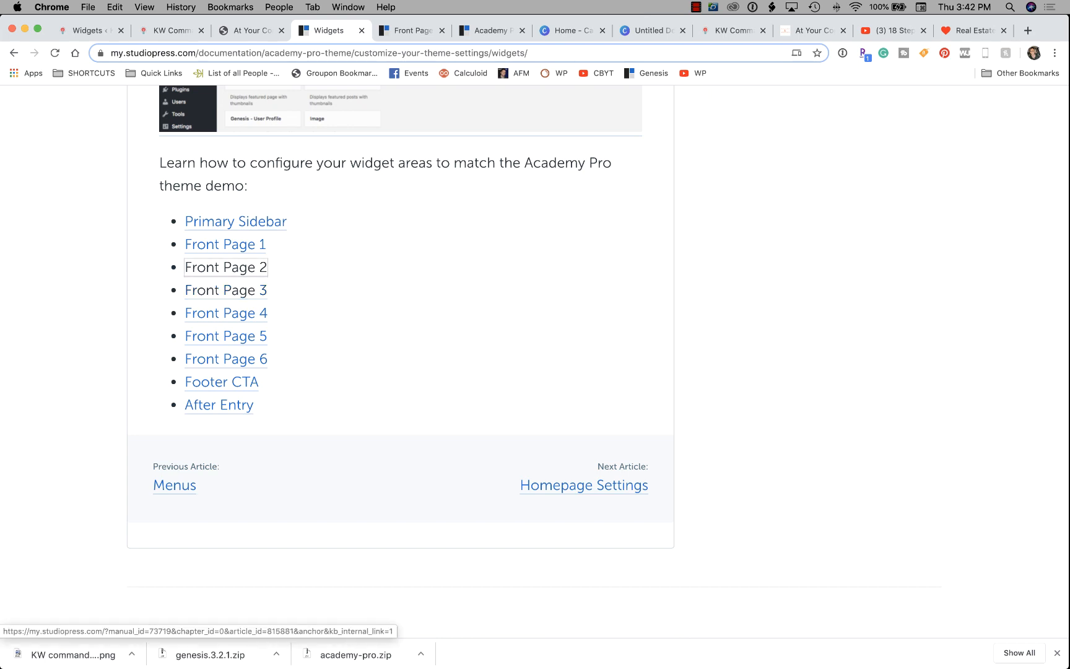
# Read the Front Page 3 Custom HTML widget guide, then return to the site's Testing video page.
pyautogui.click(226, 290)
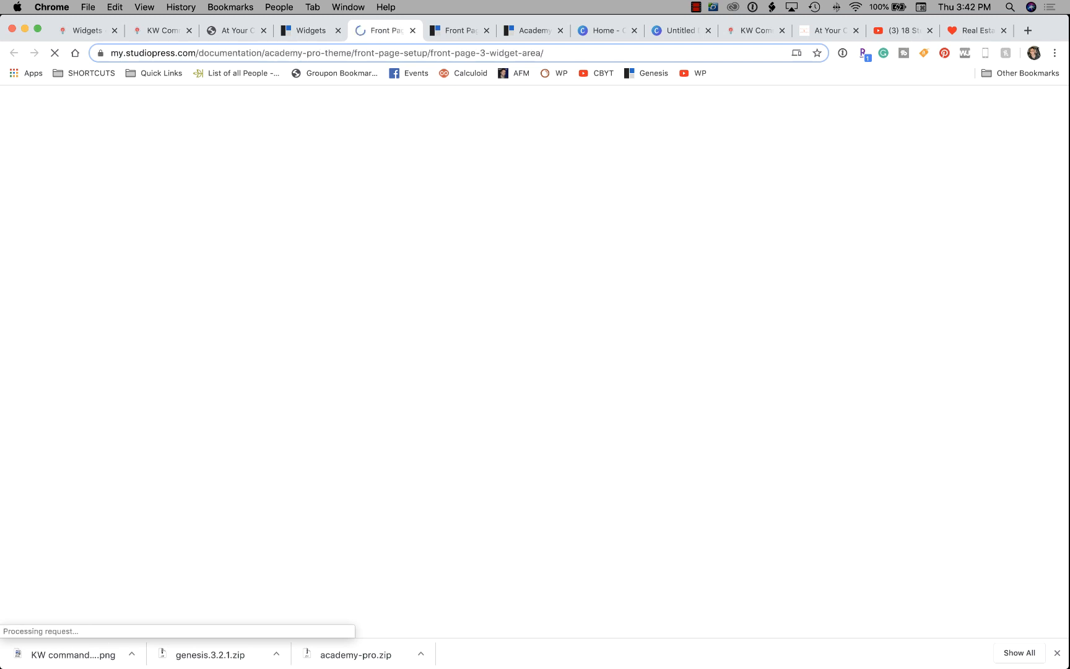
pyautogui.scroll(-5, 248, 276)
pyautogui.scroll(-7, 397, 359)
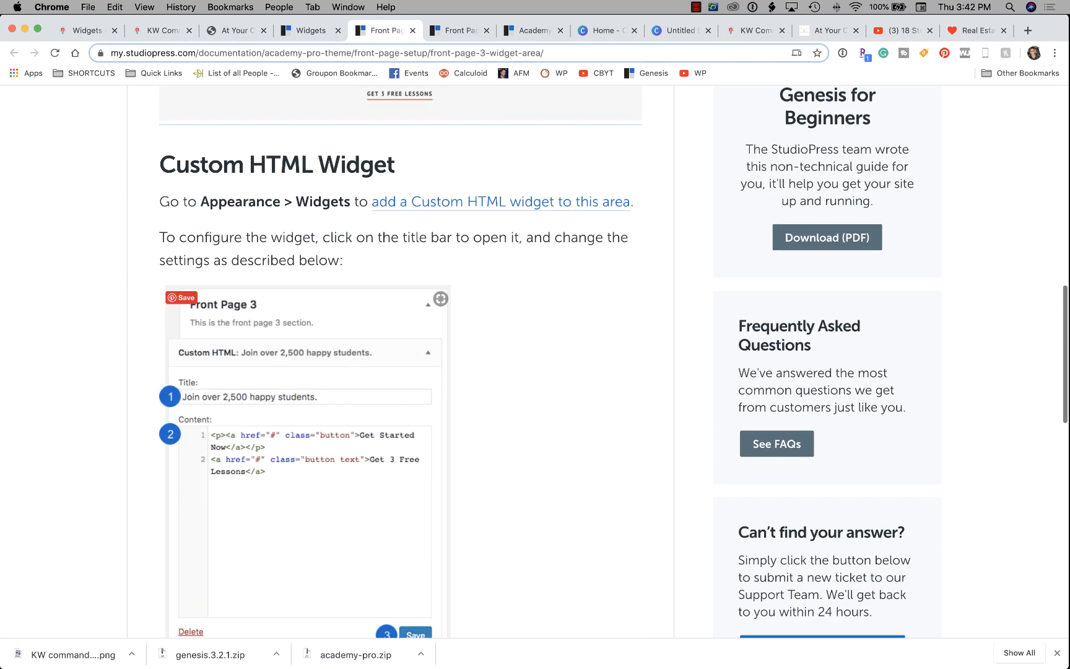
pyautogui.scroll(2, 397, 359)
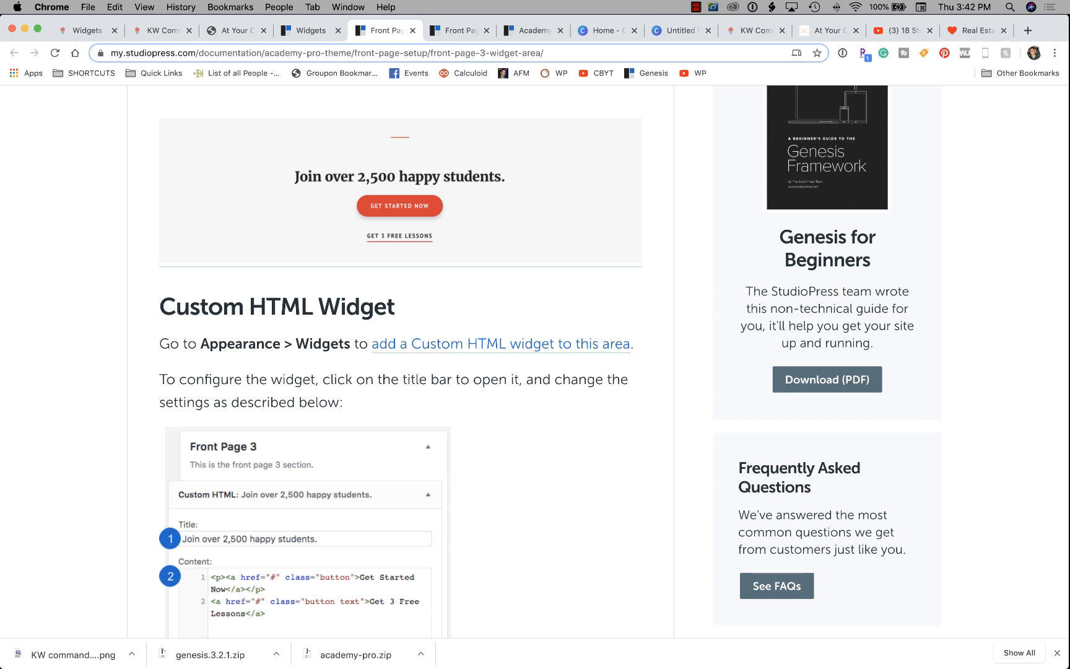
pyautogui.scroll(-2, 396, 359)
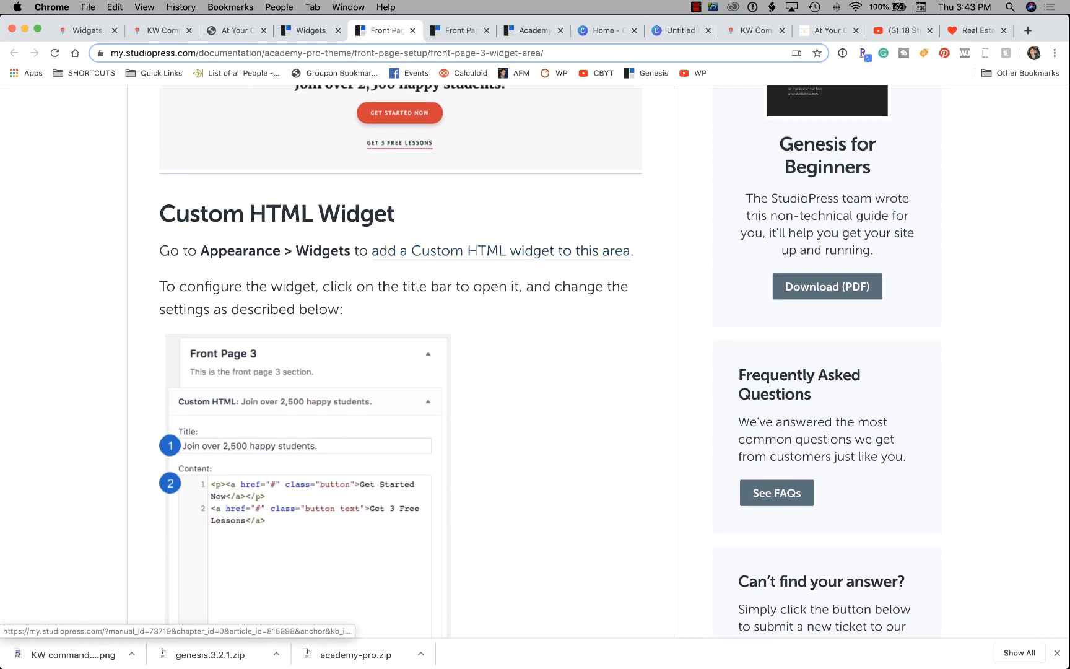
pyautogui.scroll(-3, 396, 359)
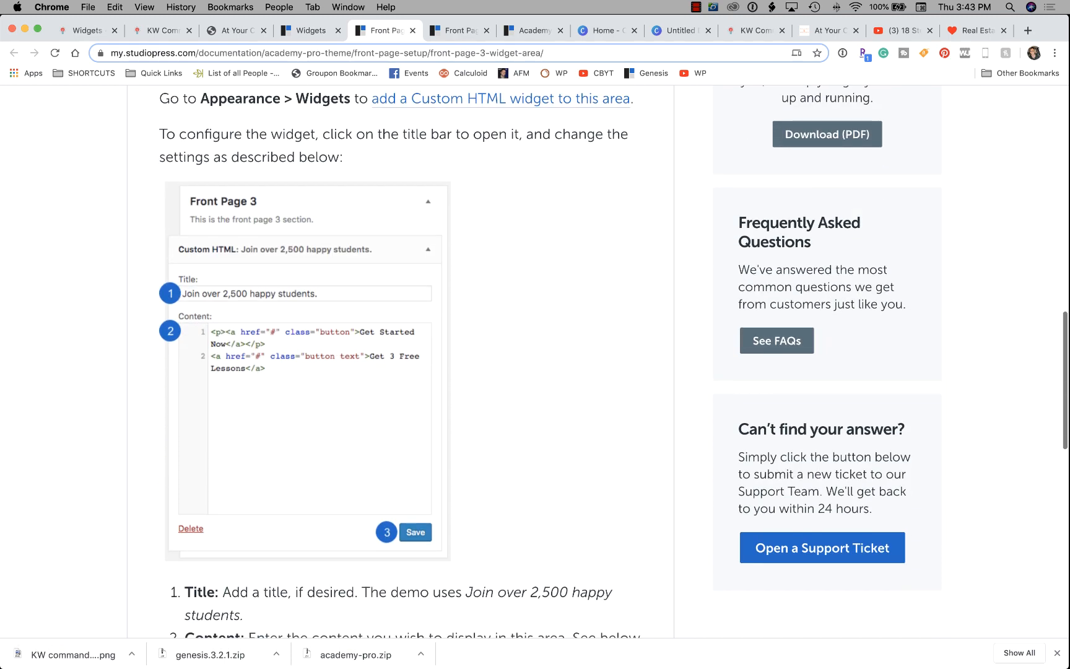
pyautogui.scroll(-6, 396, 359)
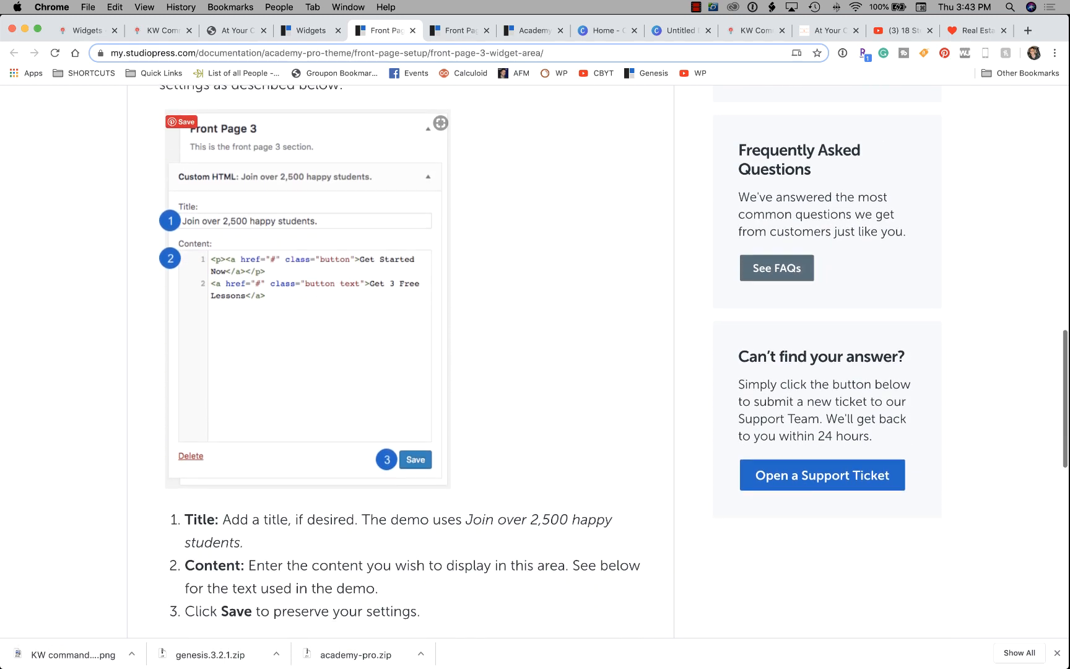
pyautogui.scroll(2, 397, 359)
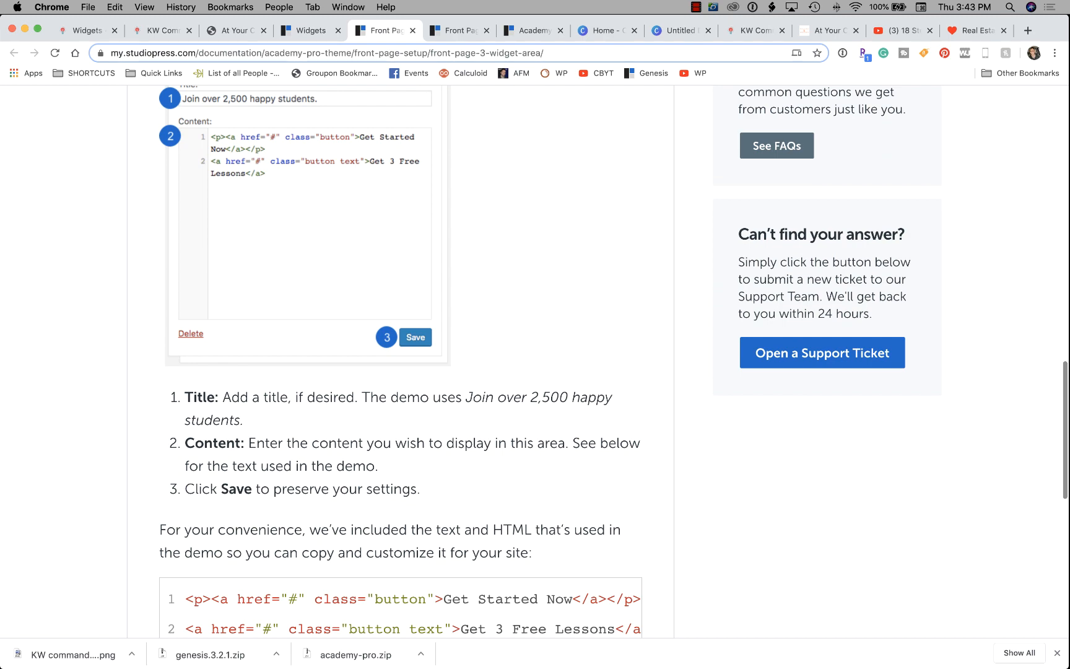
pyautogui.moveTo(377, 30); pyautogui.dragTo(233, 30)
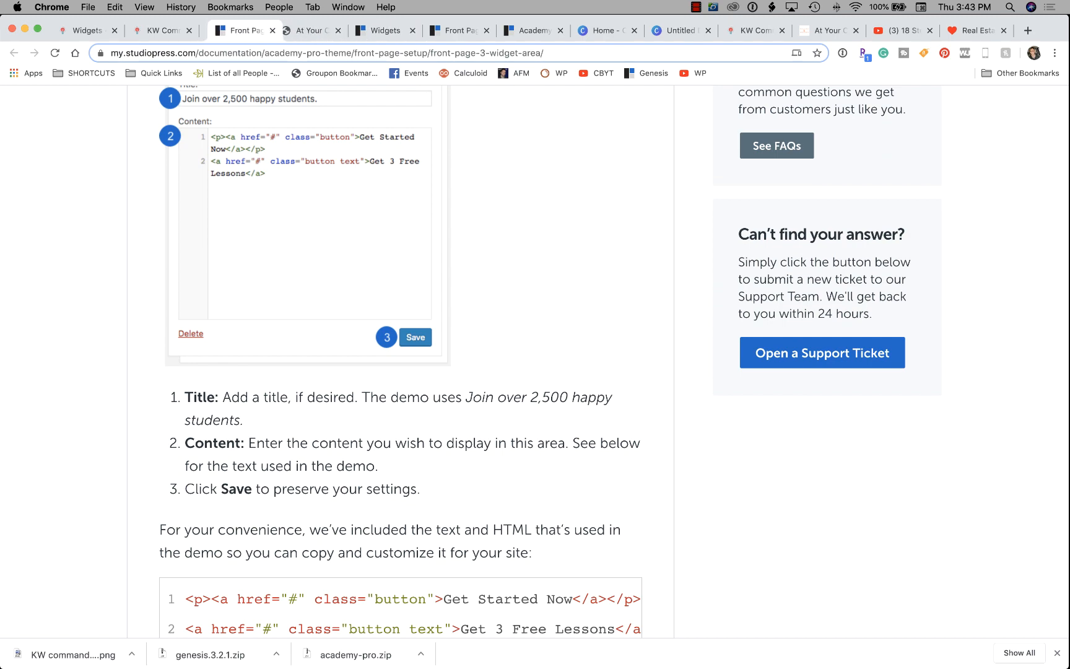
pyautogui.click(163, 30)
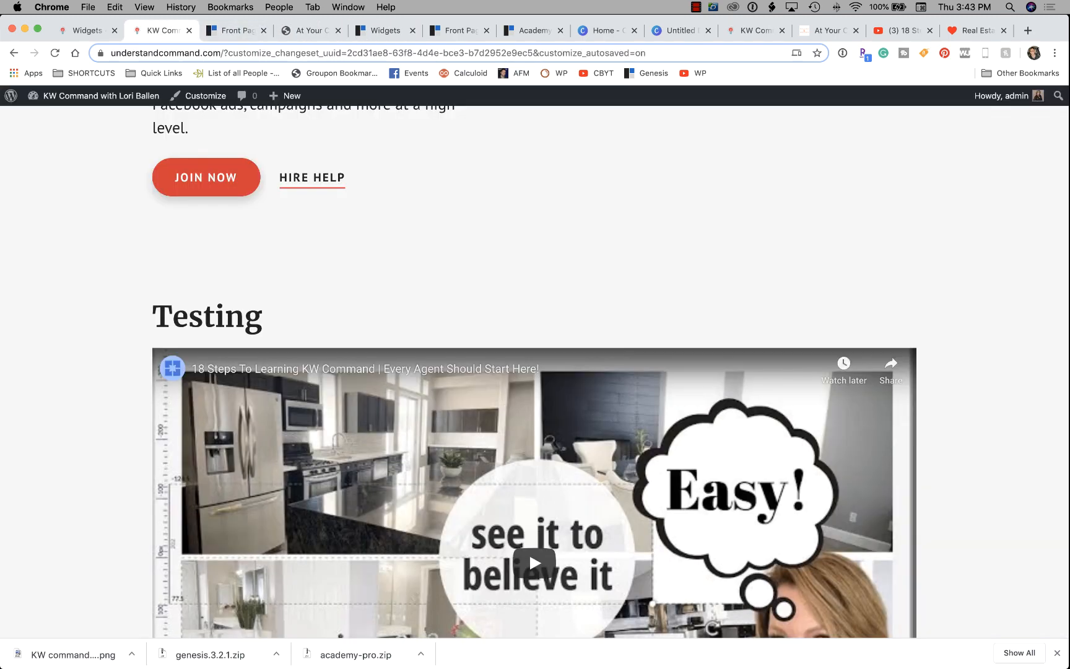
# Collapse the Video: Testing widget and add a Custom HTML widget to Front Page 3.
pyautogui.moveTo(235, 31); pyautogui.dragTo(159, 30)
pyautogui.click(87, 31)
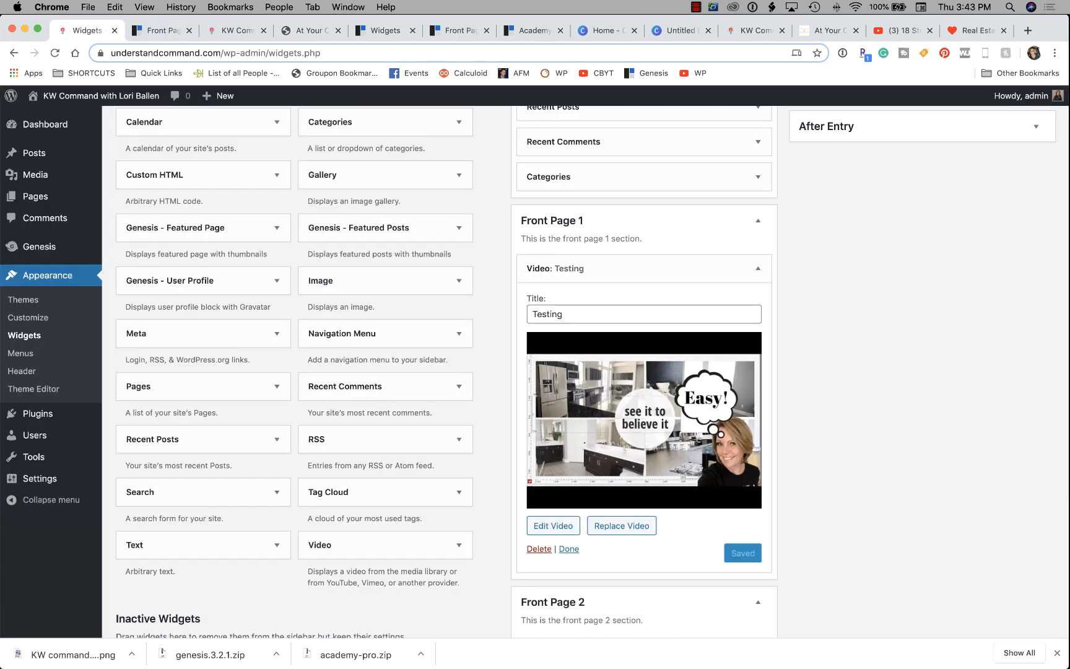
pyautogui.click(757, 269)
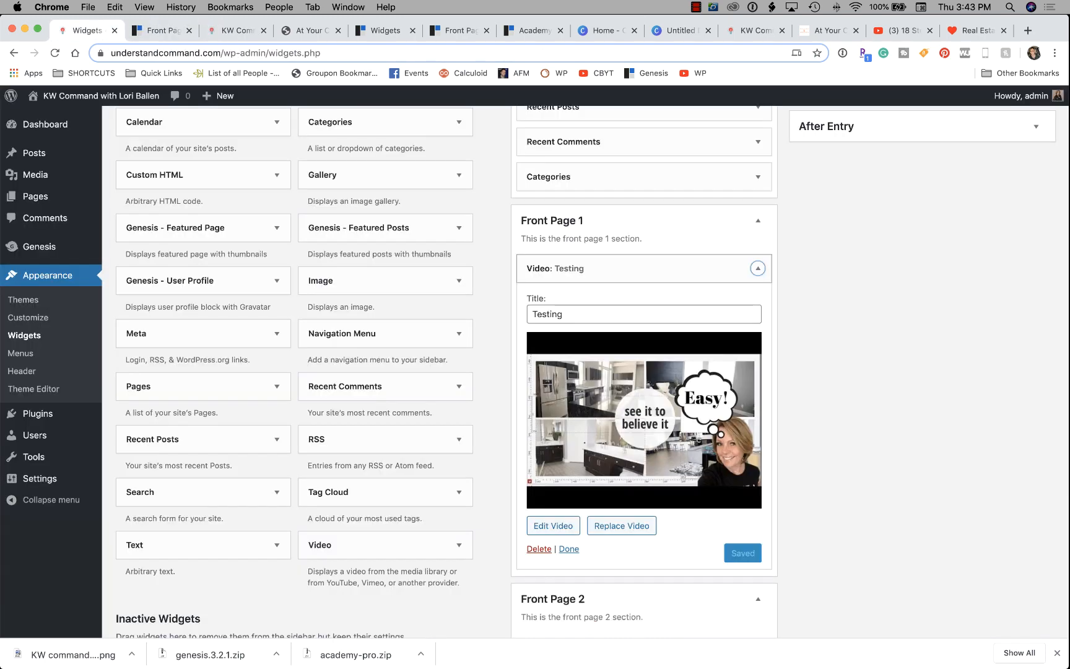
pyautogui.scroll(-1, 757, 399)
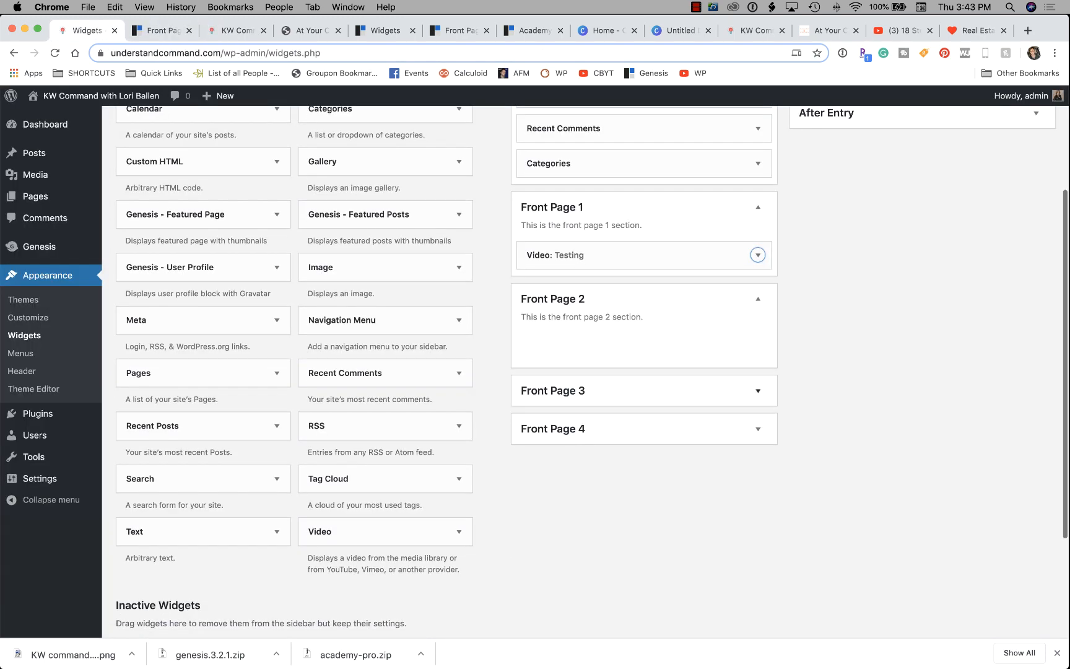
pyautogui.scroll(3, 644, 372)
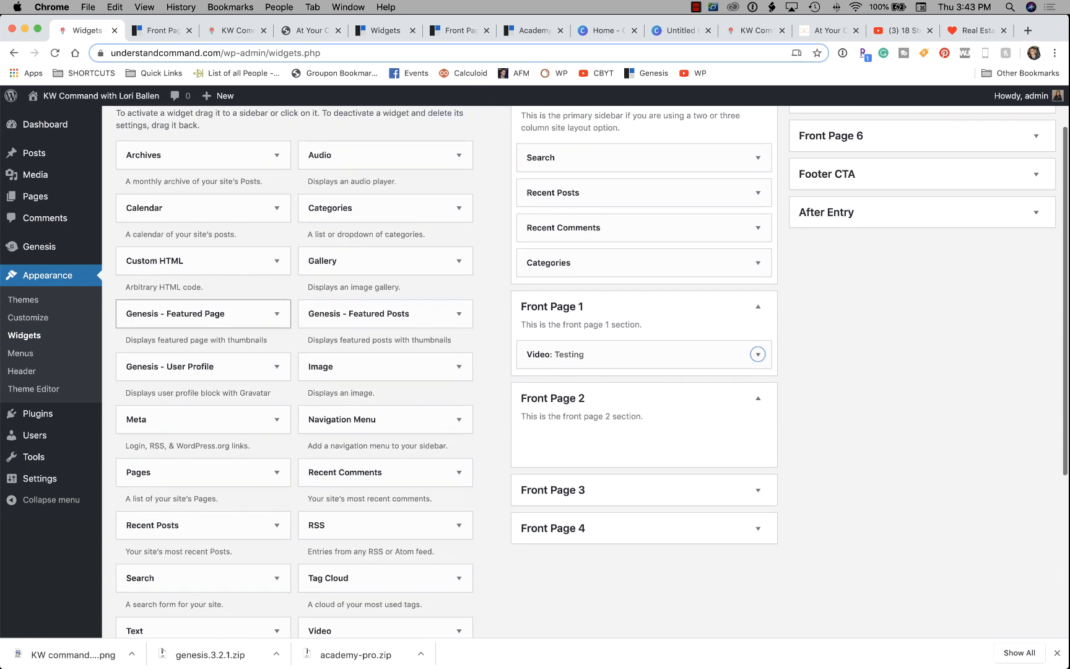
pyautogui.scroll(-2, 203, 212)
pyautogui.moveTo(203, 212); pyautogui.dragTo(622, 520)
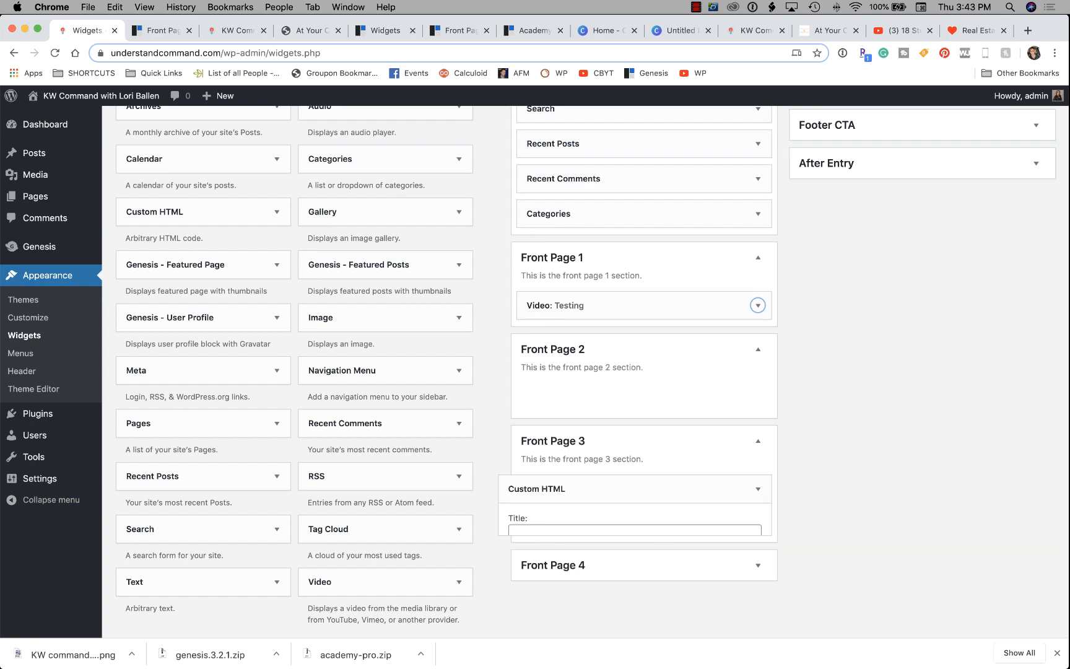
pyautogui.scroll(-2, 623, 433)
pyautogui.scroll(-2, 622, 433)
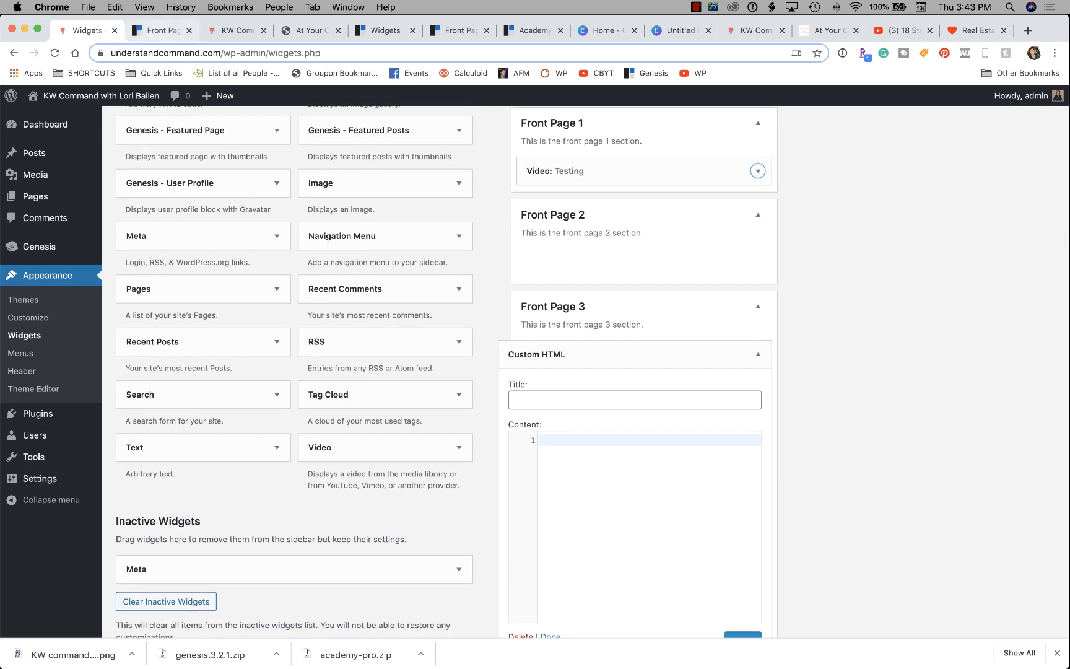
# Title the new Custom HTML widget 'Join Our Happy Students'.
pyautogui.click(162, 31)
pyautogui.scroll(1, 401, 371)
pyautogui.scroll(2, 400, 359)
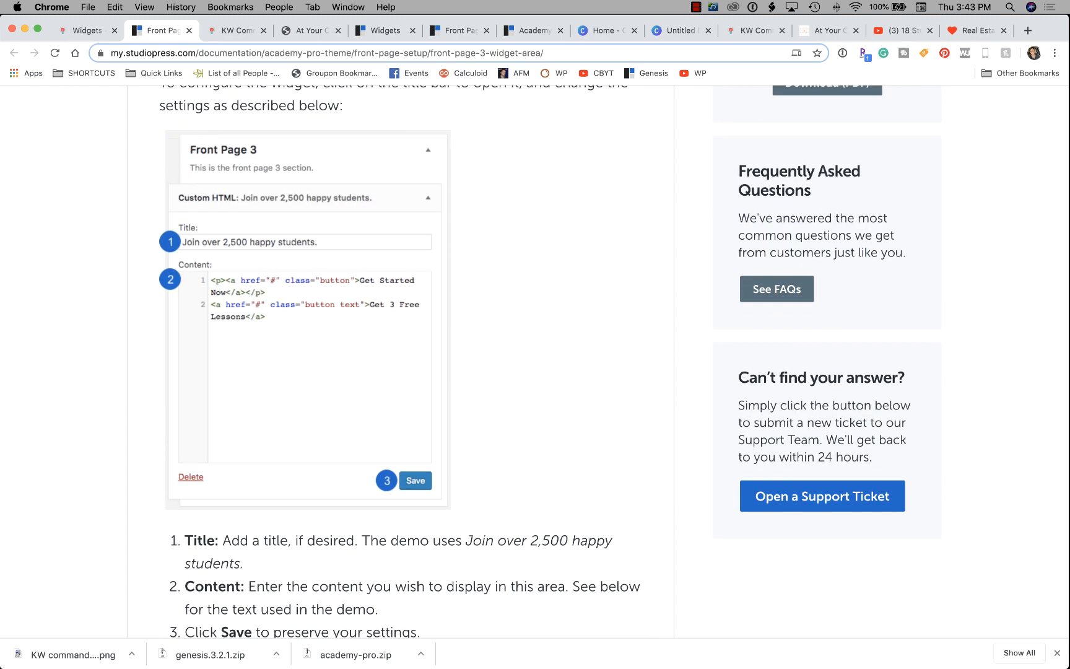
pyautogui.click(87, 31)
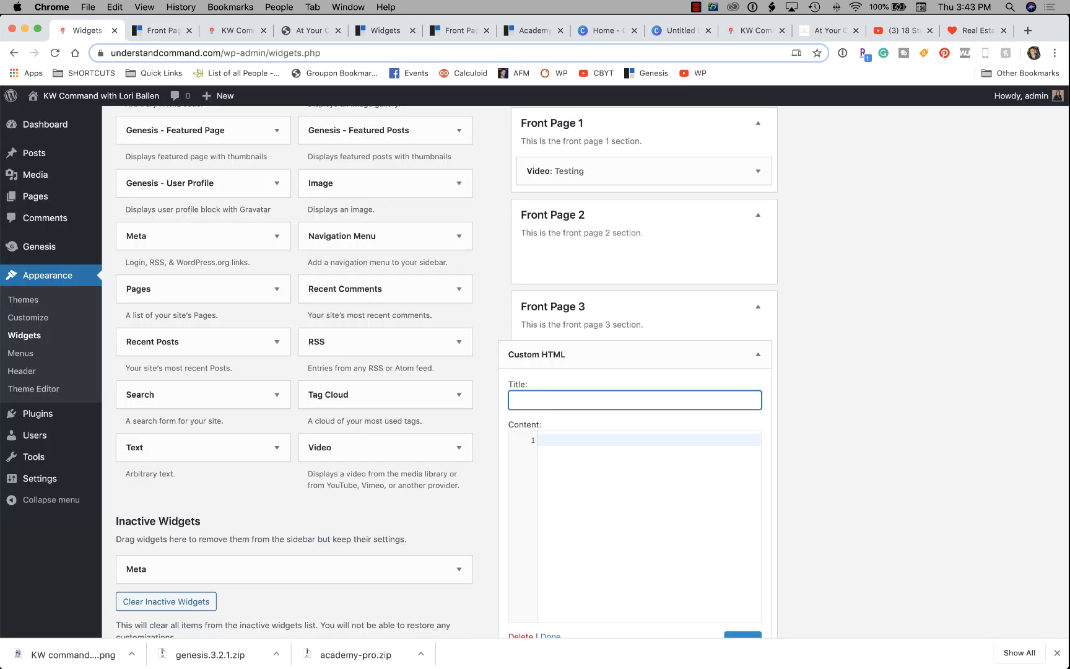
pyautogui.write('Join Our Happy Student')
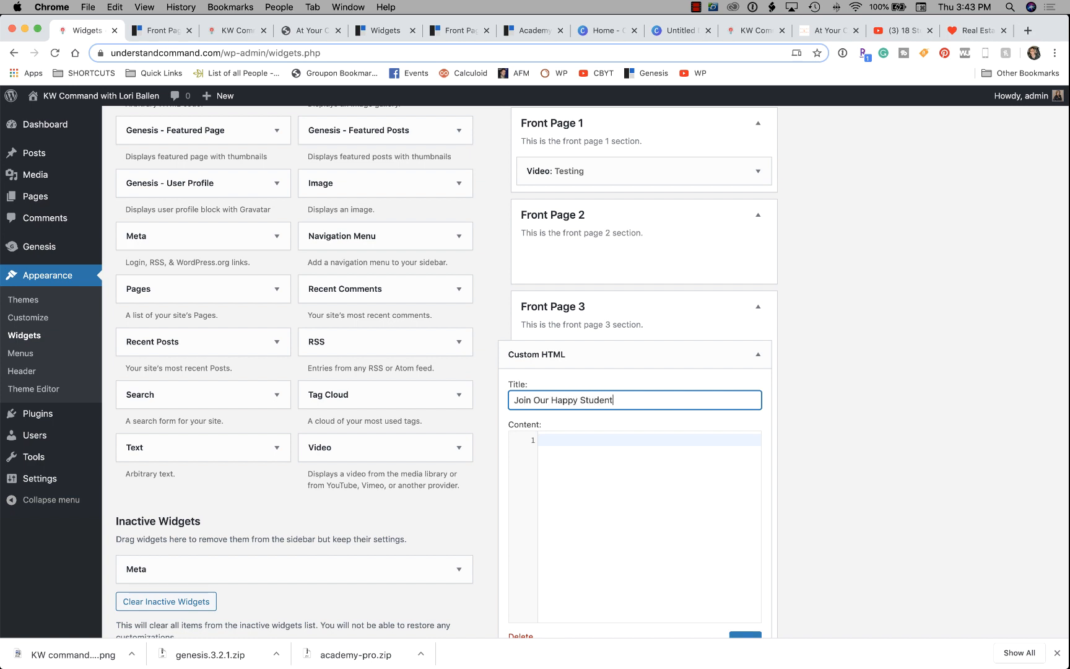
pyautogui.write('s')
# Copy the guide's Get Started Now / Get 3 Free Lessons HTML into the widget's Content.
pyautogui.click(155, 30)
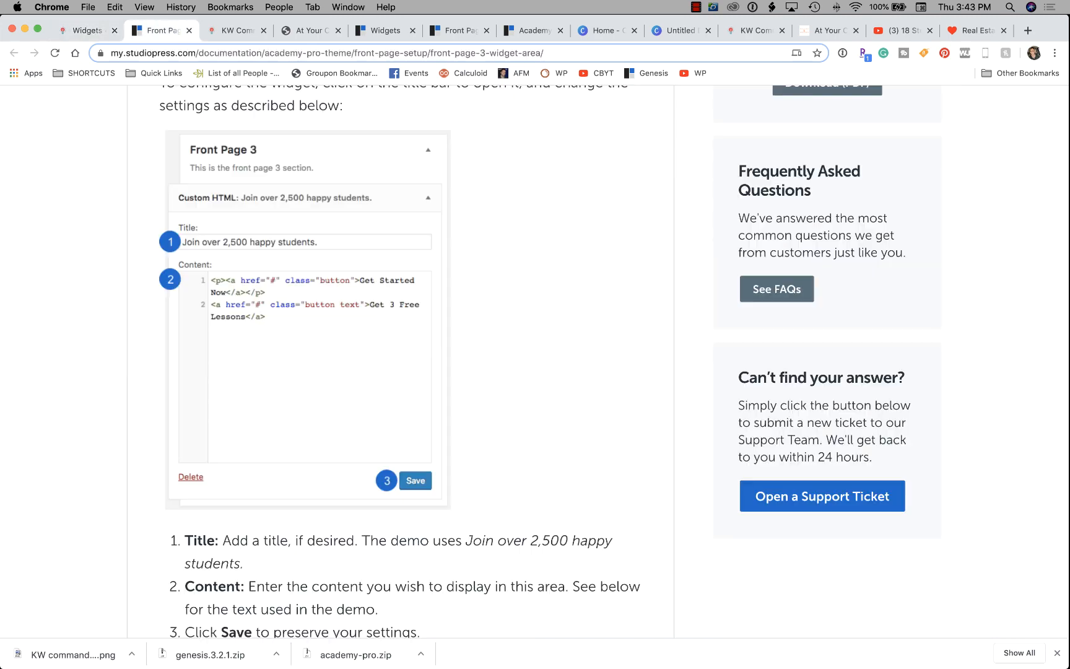
pyautogui.scroll(-5, 309, 310)
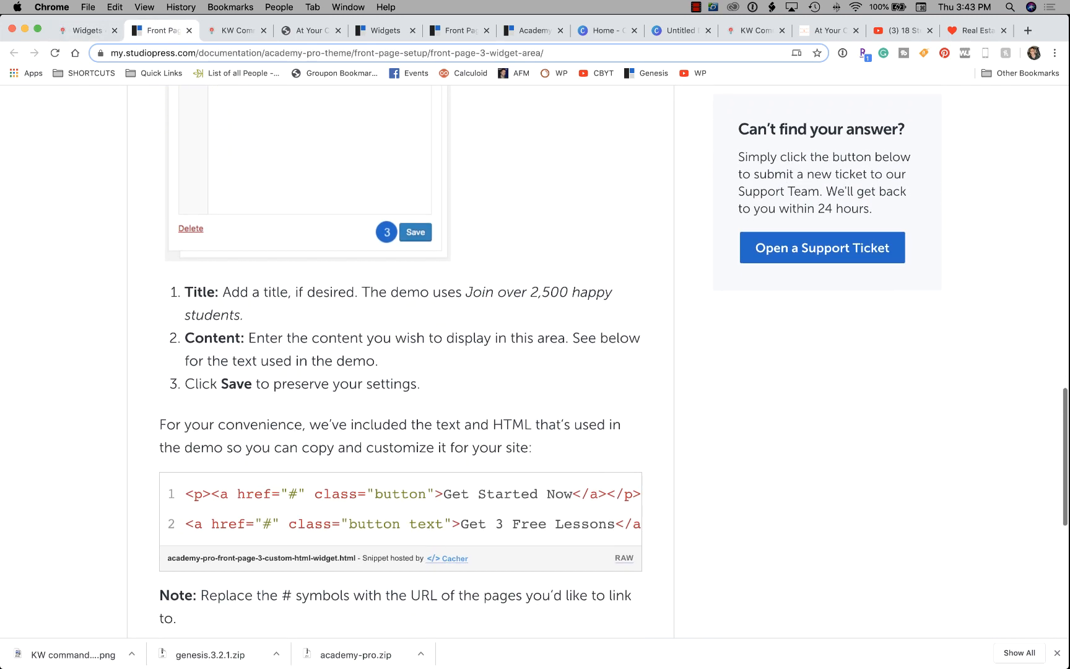
pyautogui.scroll(-3, 396, 371)
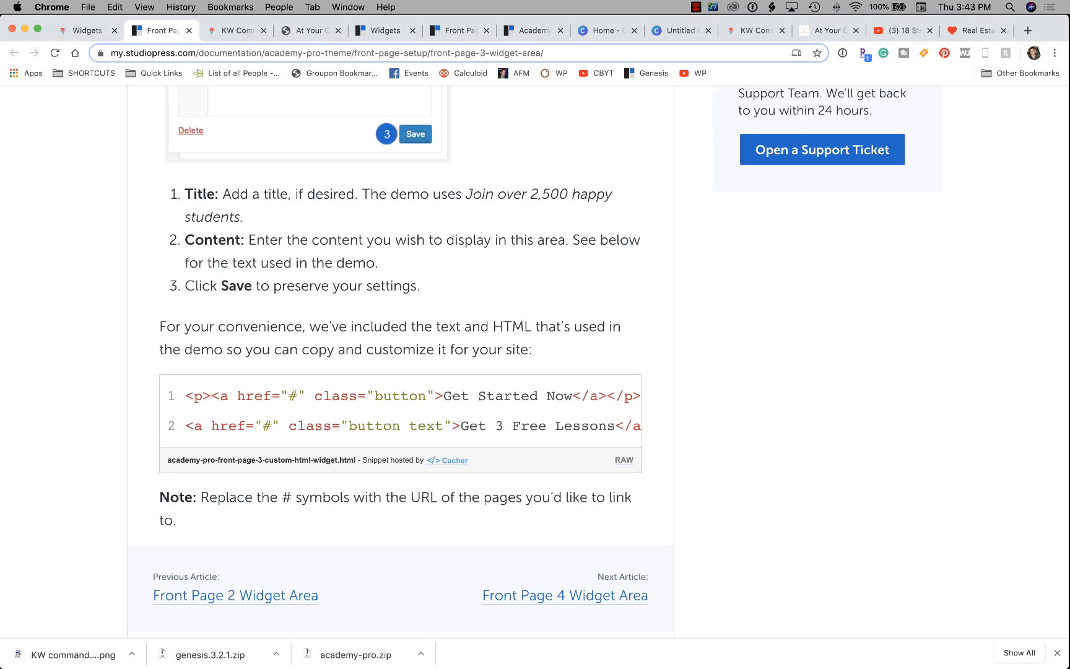
pyautogui.moveTo(184, 395); pyautogui.dragTo(638, 425)
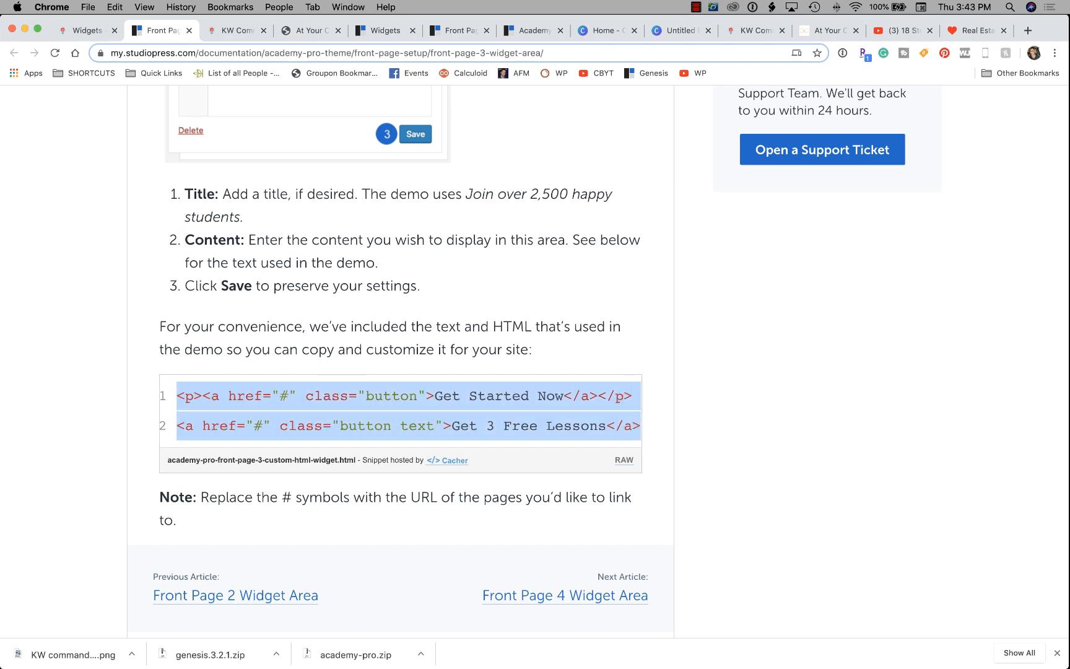
pyautogui.press('super+c')
pyautogui.hotkey('ctrl', 'Tab')
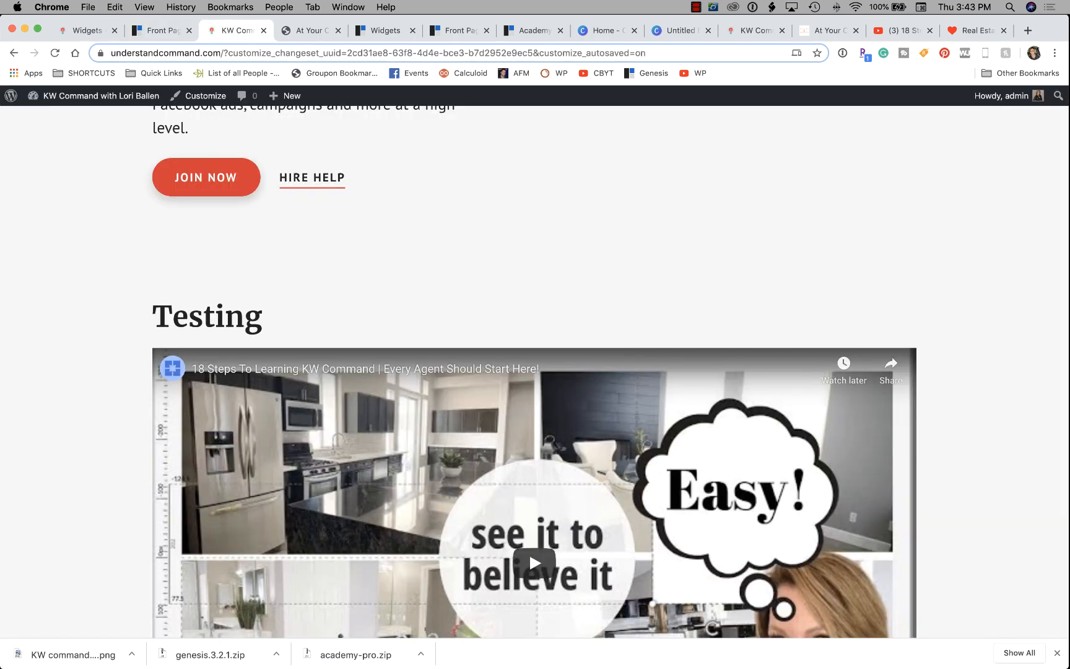
pyautogui.click(87, 30)
pyautogui.click(643, 440)
pyautogui.press('super+v')
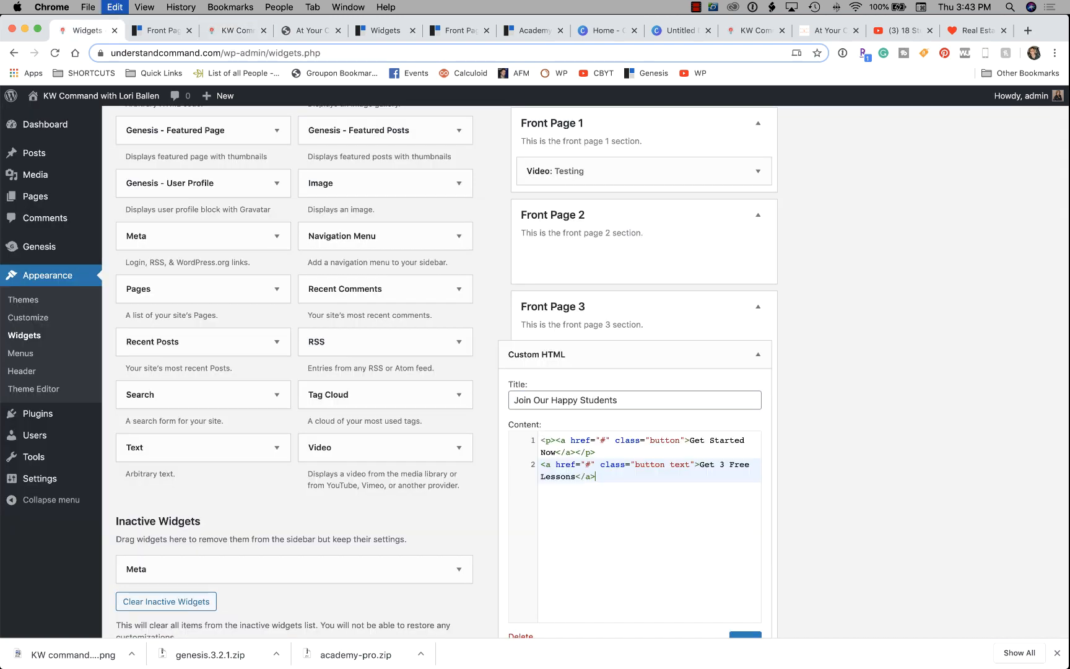
# Save the Join Our Happy Students widget.
pyautogui.scroll(-3, 644, 483)
pyautogui.scroll(-1, 644, 482)
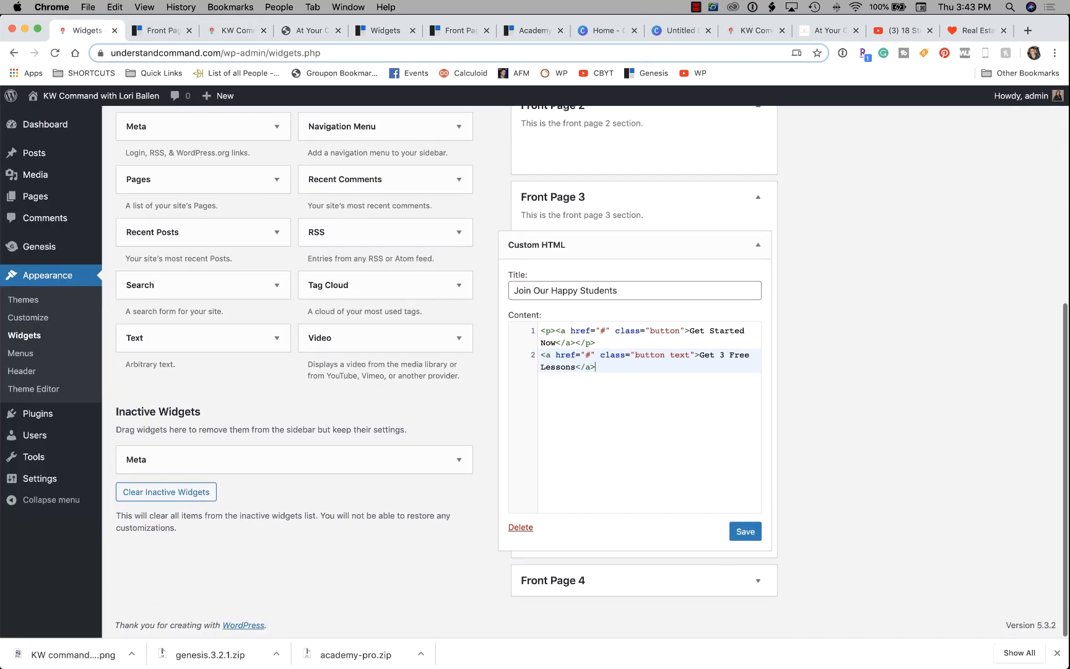
pyautogui.click(745, 532)
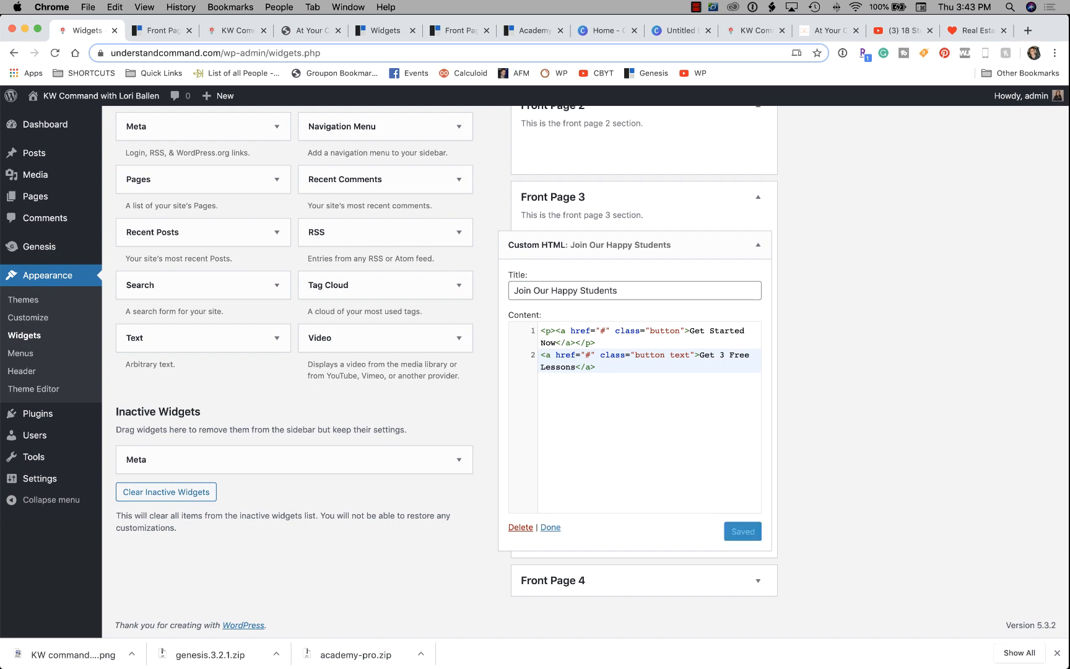
# Reload the front-page preview and test the Get Started Now and Get 3 Free Lessons links.
pyautogui.hotkey('ctrl', 'Tab')
pyautogui.hotkey('ctrl', 'Tab')
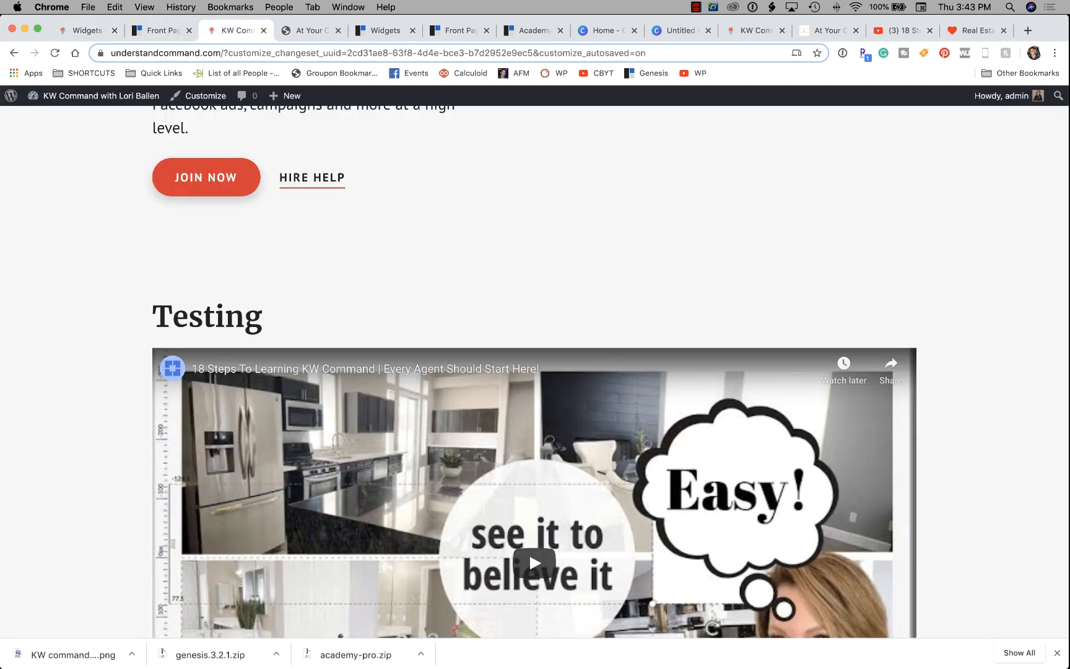
pyautogui.press('super+r')
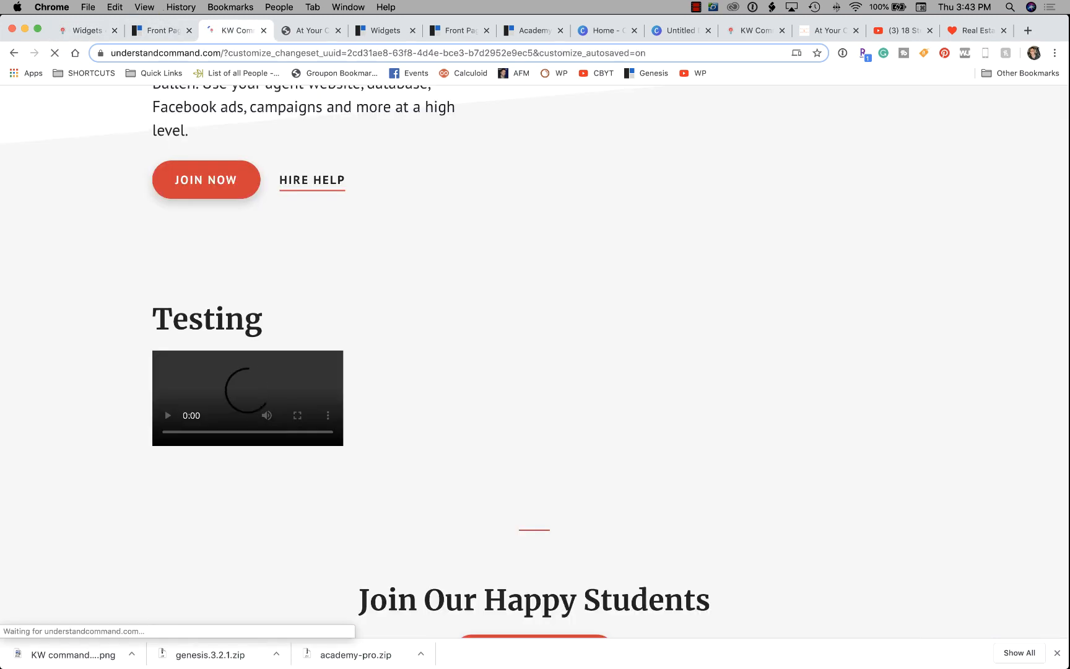
pyautogui.scroll(-10, 659, 323)
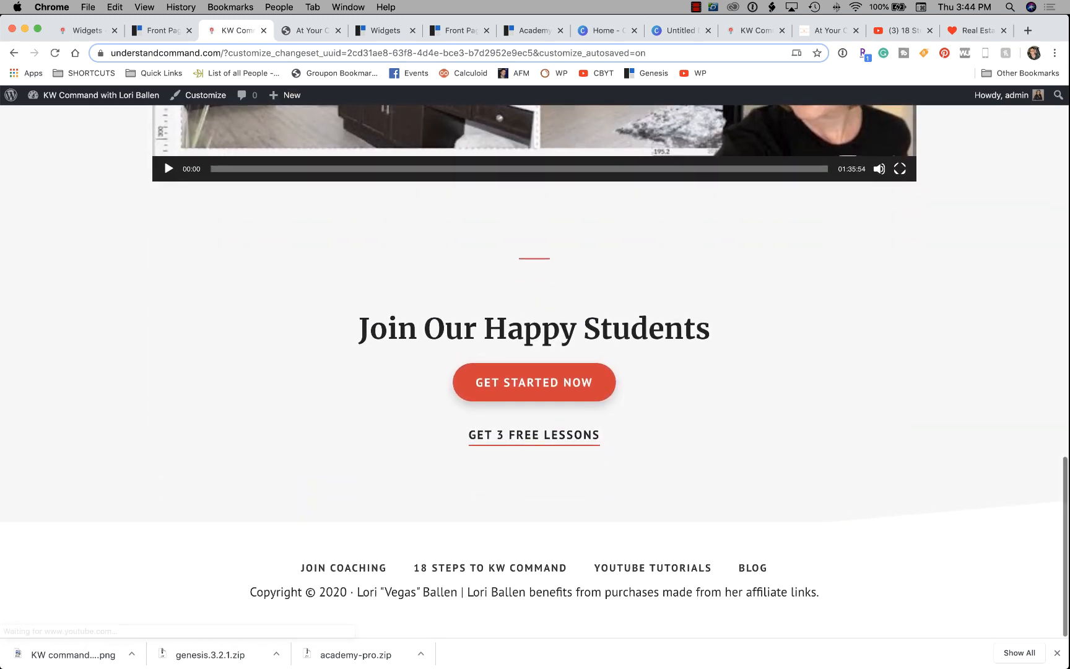
pyautogui.click(533, 382)
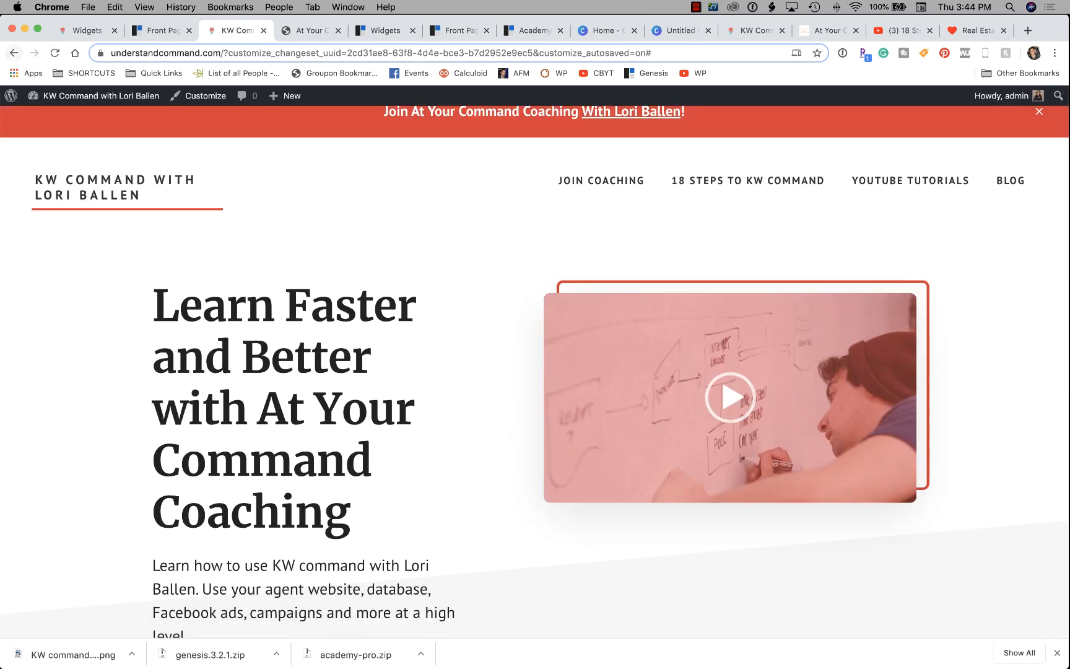
pyautogui.click(14, 53)
pyautogui.click(534, 435)
pyautogui.click(13, 54)
pyautogui.click(160, 30)
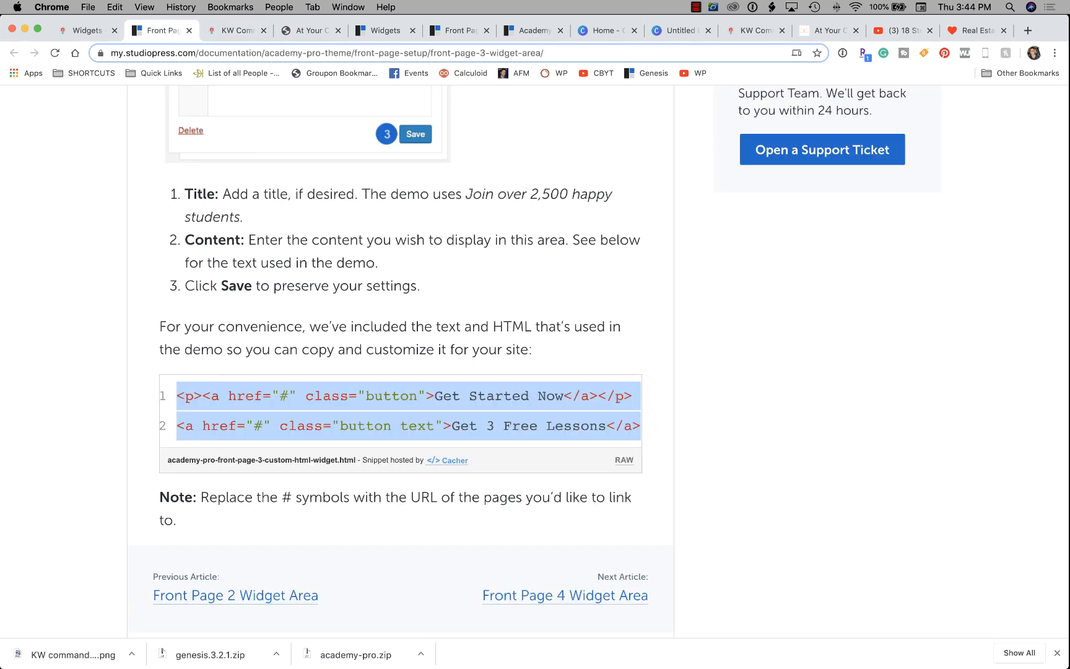
# Replace the first link's # with ballenacademy.com/p/at-your-command and select the Get 3 Free Lessons label.
pyautogui.click(81, 31)
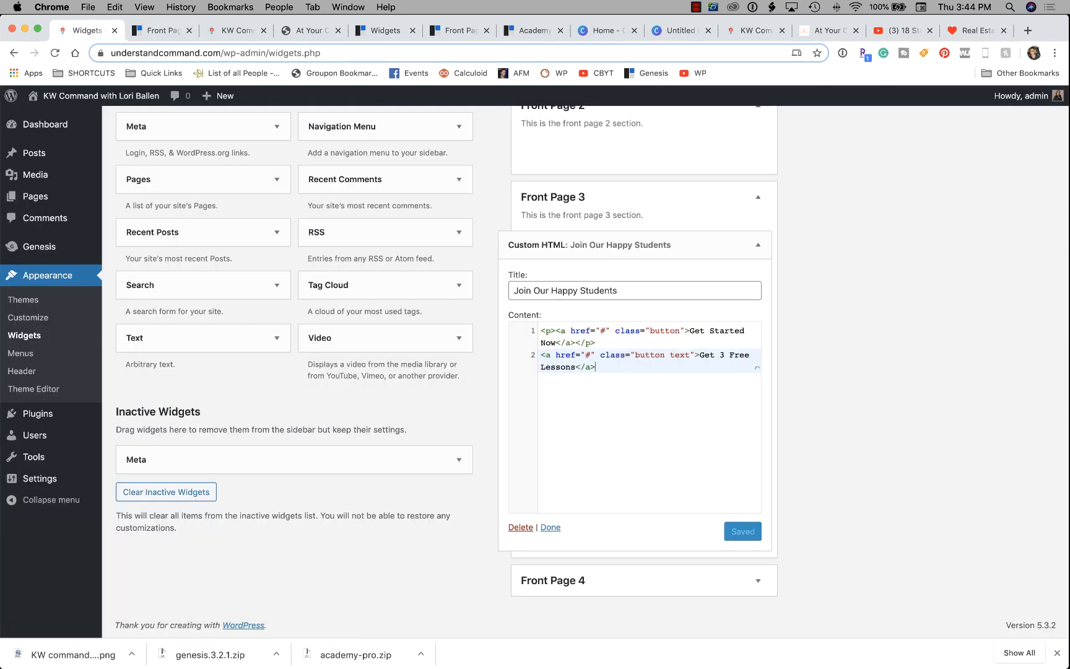
pyautogui.click(585, 331)
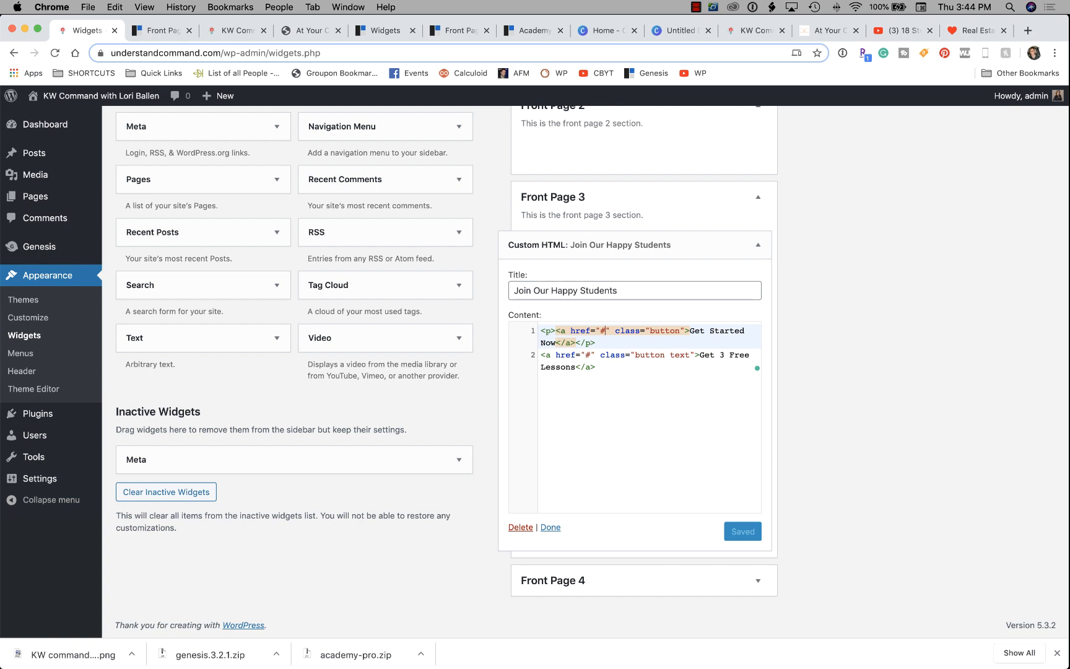
pyautogui.moveTo(689, 331); pyautogui.dragTo(600, 331)
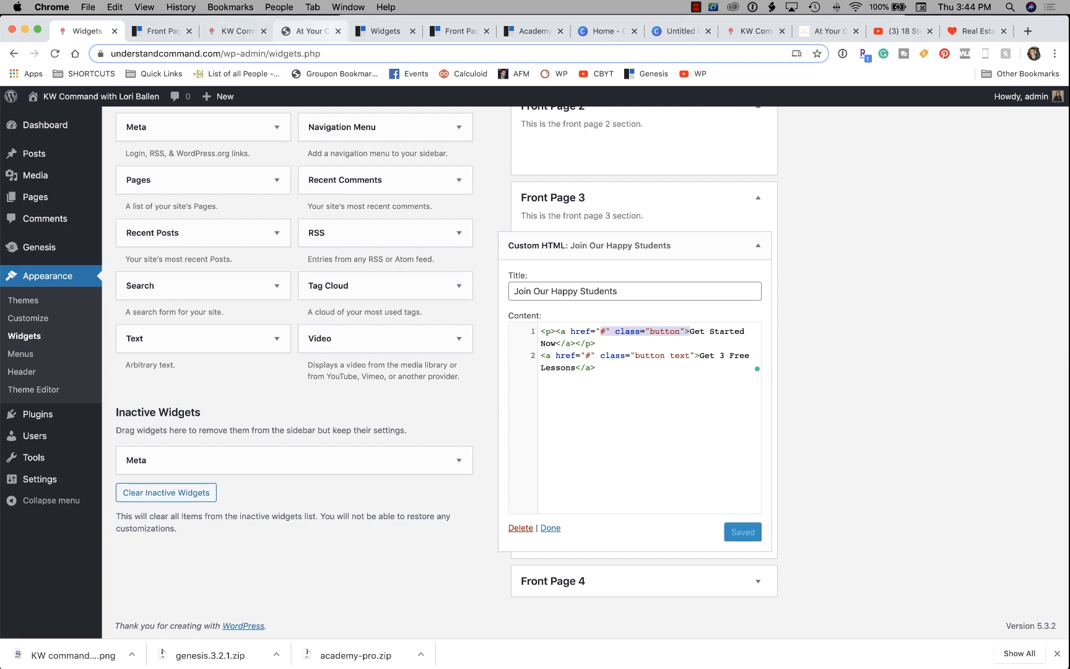
pyautogui.click(307, 30)
pyautogui.press('super+c')
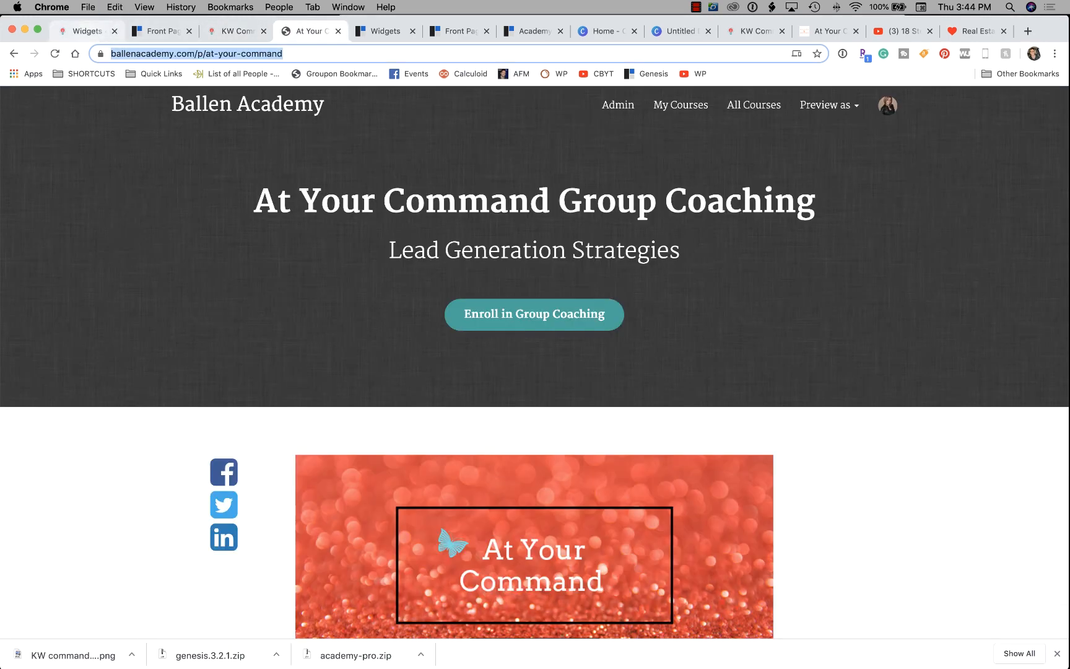
pyautogui.click(87, 30)
pyautogui.click(625, 330)
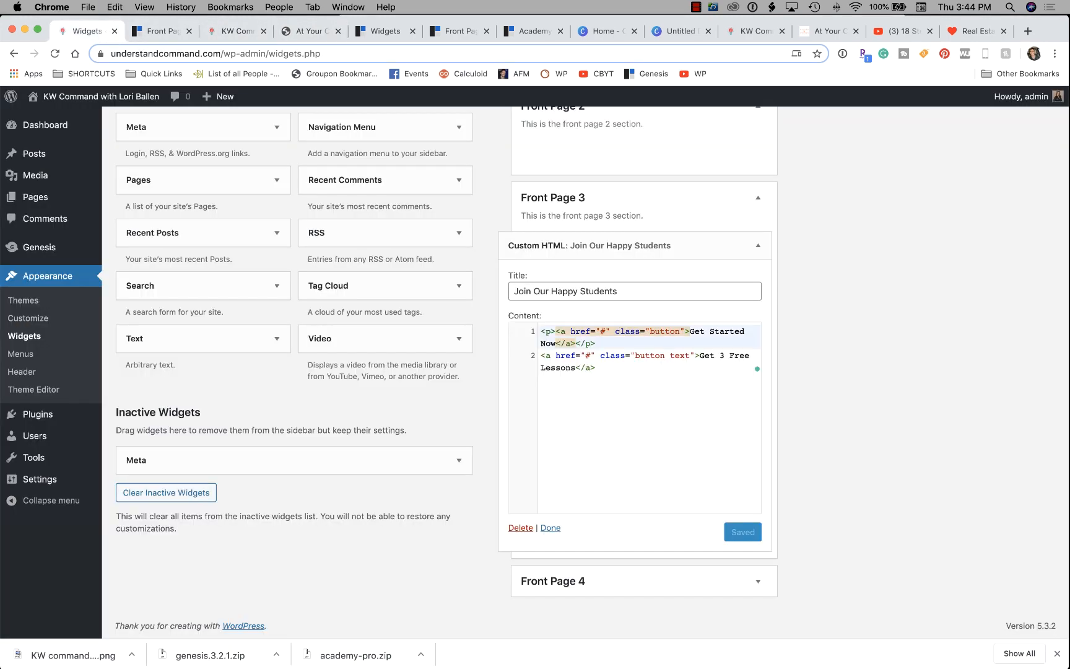
pyautogui.click(605, 331)
pyautogui.press('BackSpace')
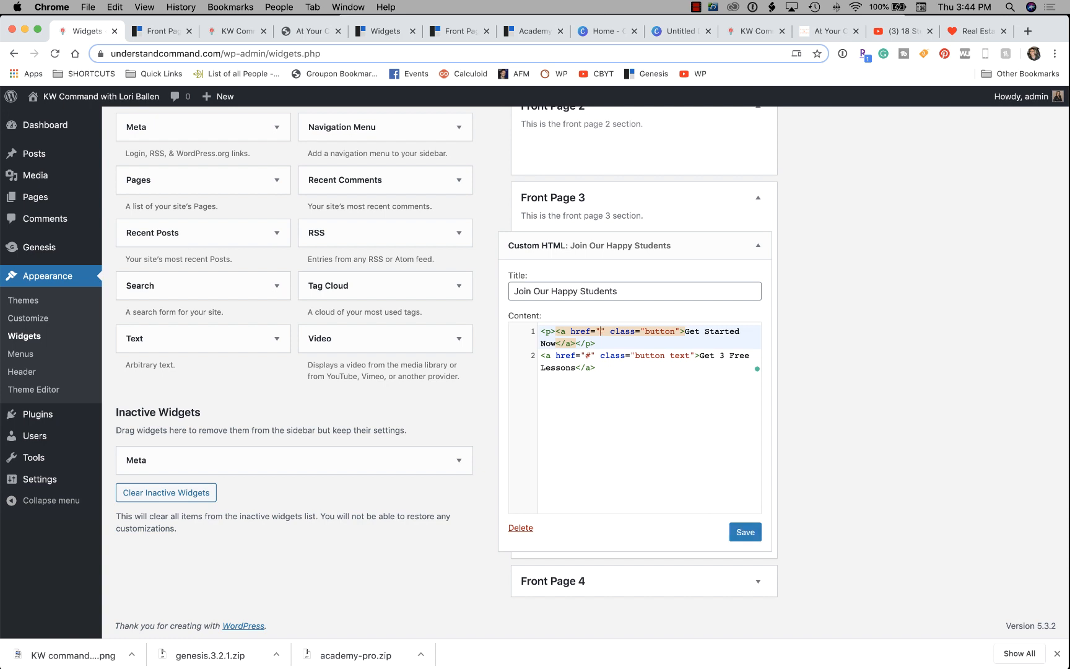
pyautogui.press('super+v')
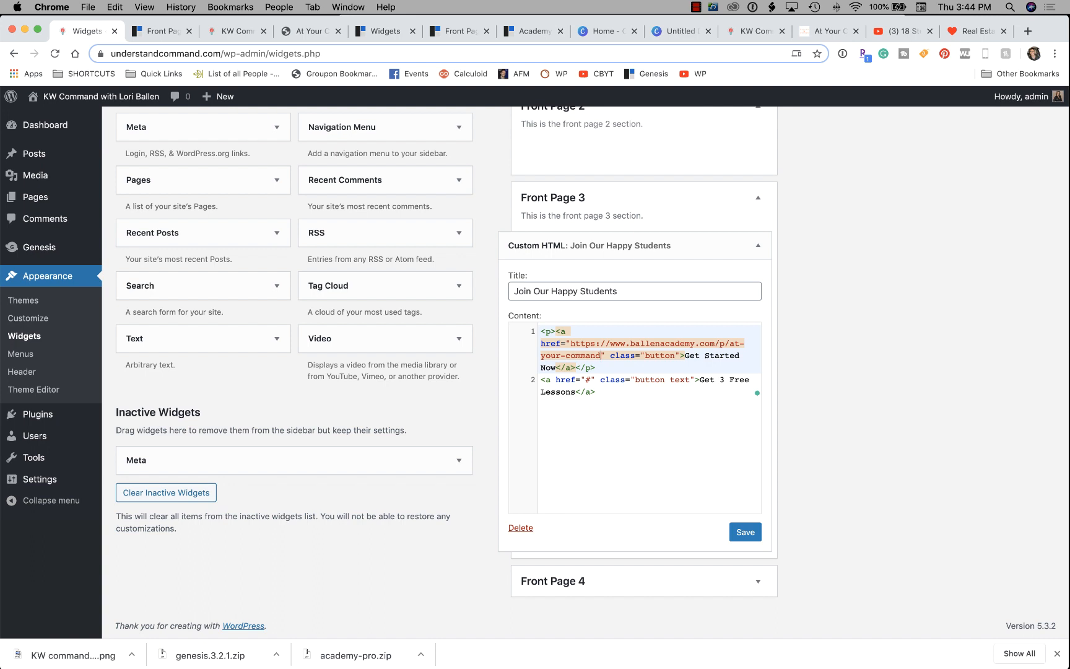
pyautogui.moveTo(700, 380); pyautogui.dragTo(575, 392)
# Retype the second button's label as 'Hire Help'.
pyautogui.write('Hiree')
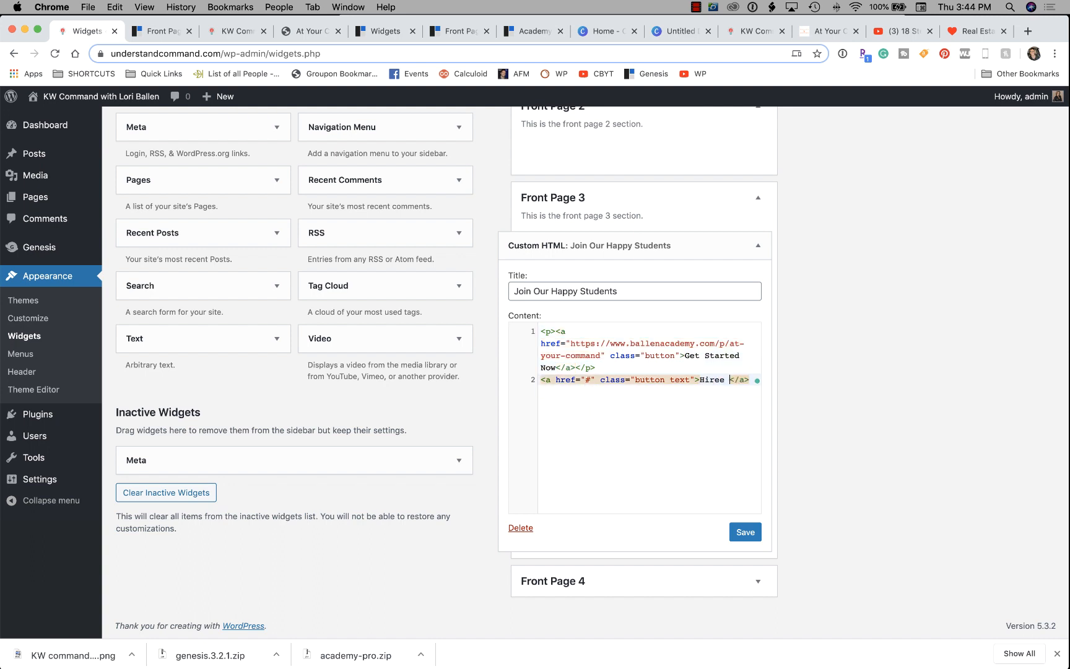
pyautogui.press('BackSpace')
pyautogui.press('BackSpace')
pyautogui.write('Help')
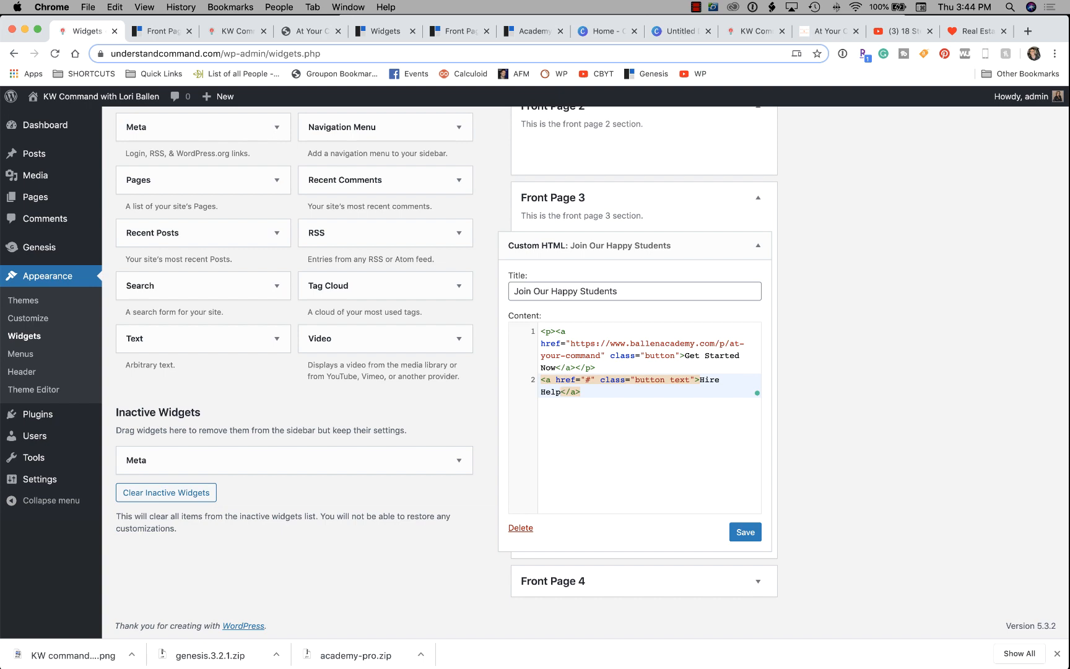
# Link Hire Help to ballenbrands.com/at-your-command/ and save the widget.
pyautogui.click(829, 31)
pyautogui.press('super+c')
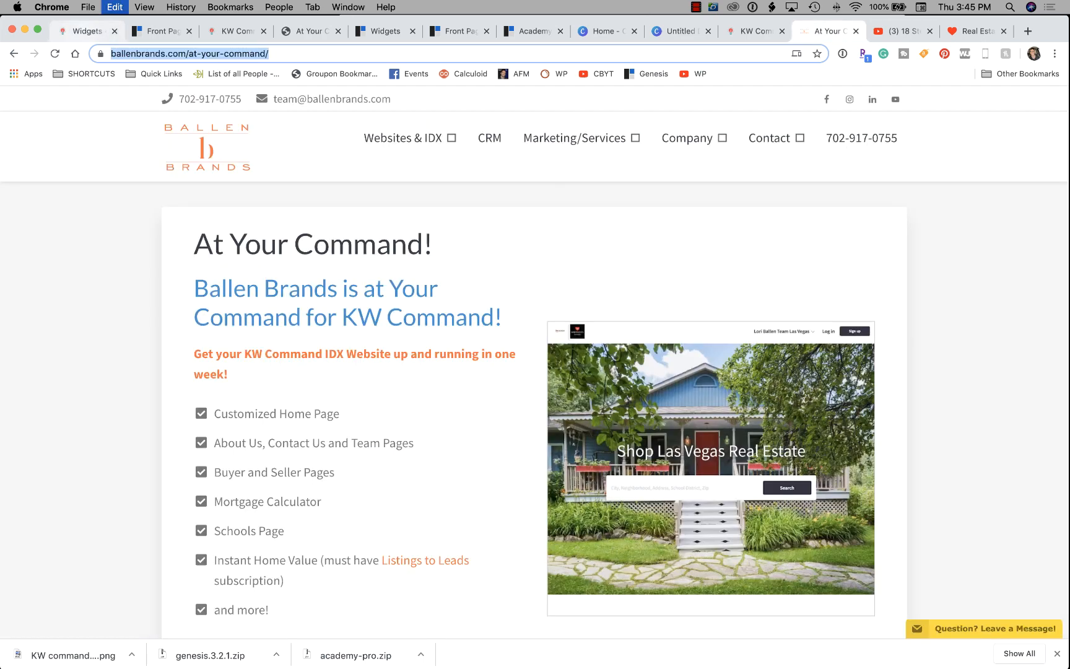
pyautogui.press('super+1')
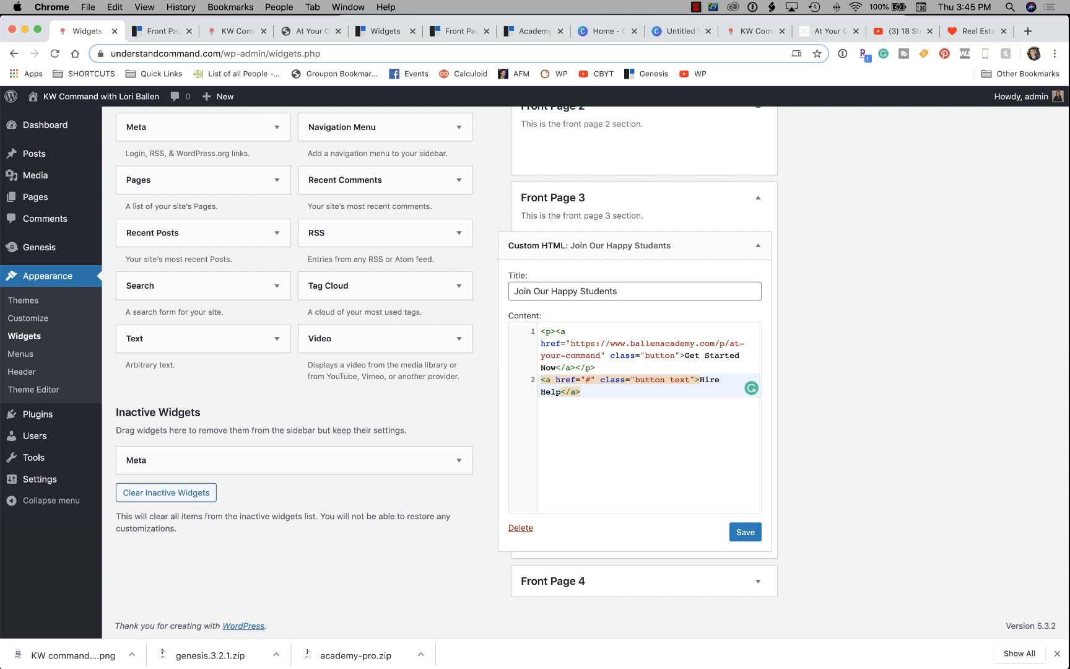
pyautogui.press('super+v')
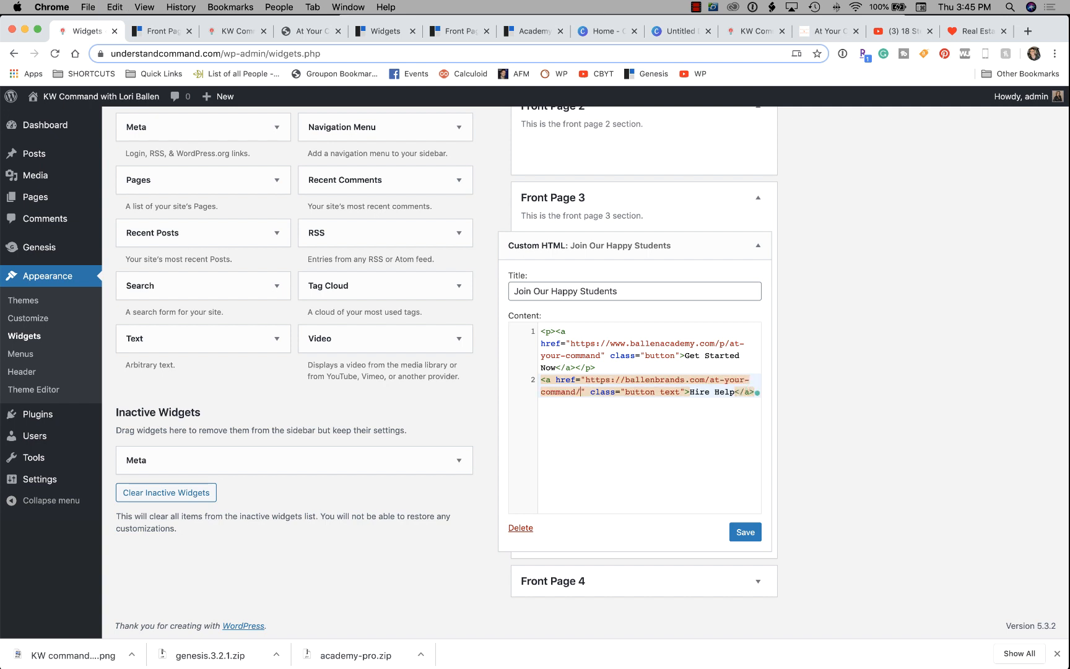
pyautogui.click(745, 532)
pyautogui.press('super+3')
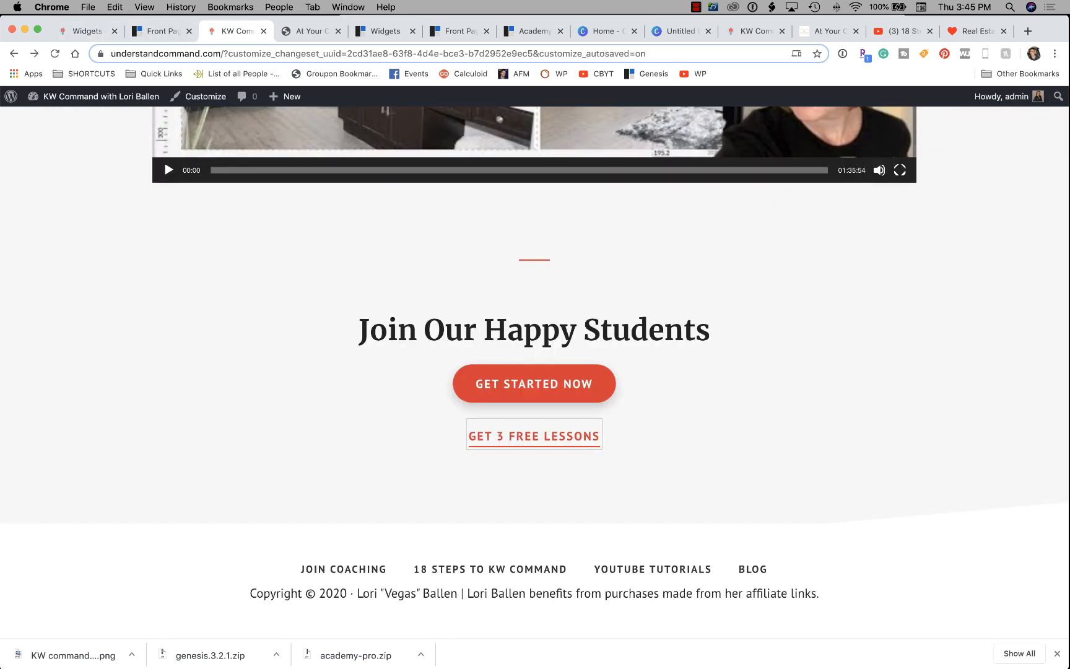
# Reload the preview and check the Get Started Now and Hire Help buttons.
pyautogui.press('super+r')
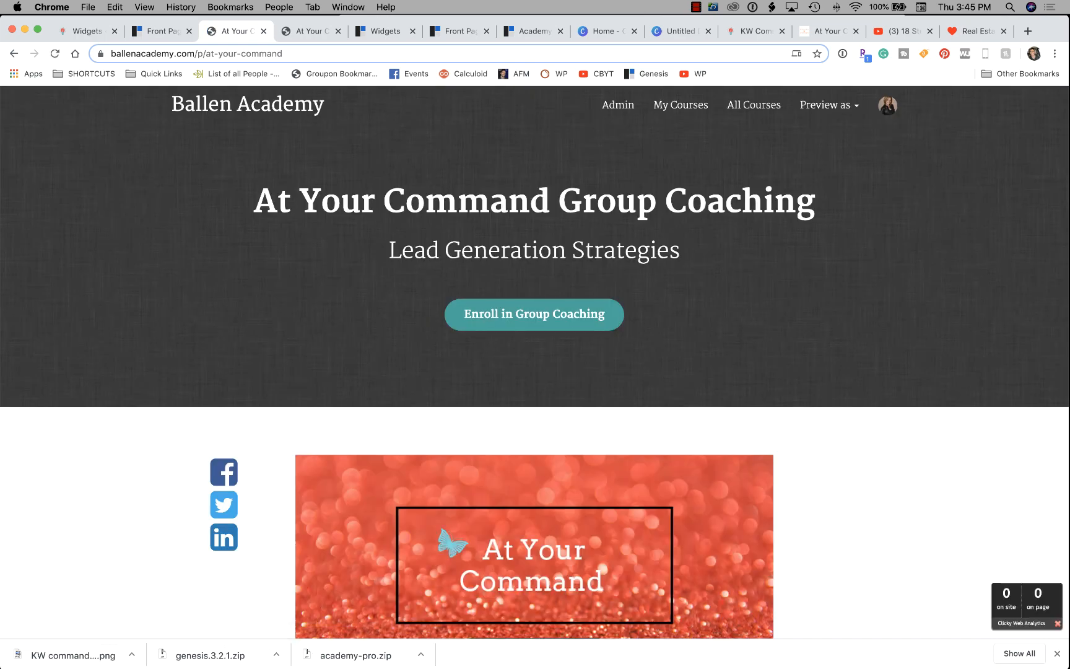
pyautogui.scroll(-5, 535, 371)
pyautogui.scroll(-2, 534, 372)
pyautogui.click(13, 54)
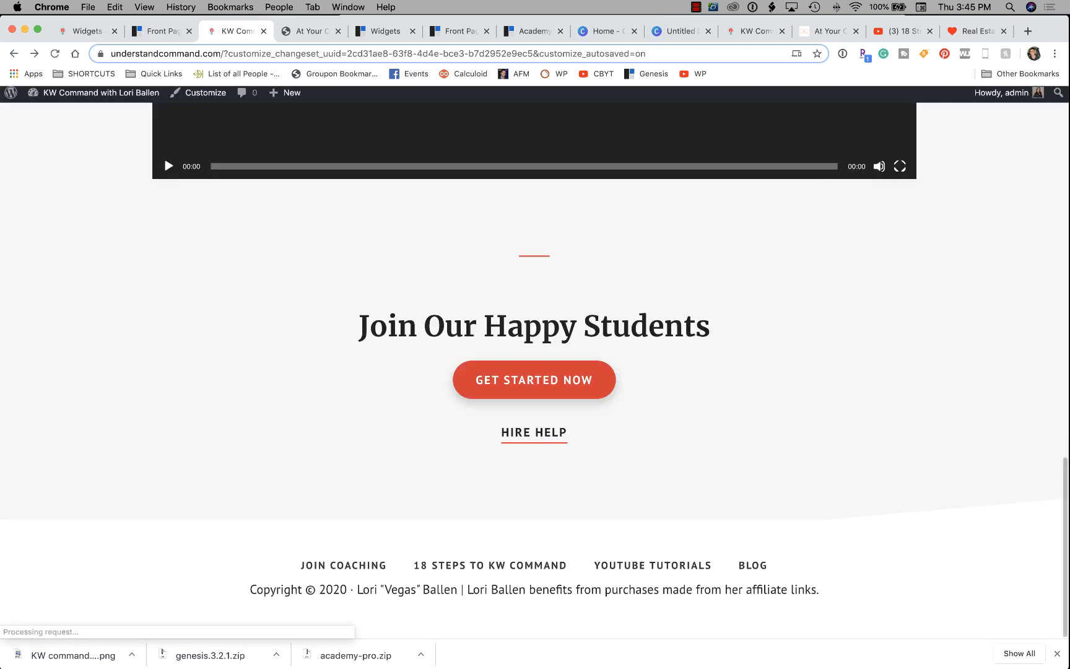
pyautogui.scroll(10, 632, 468)
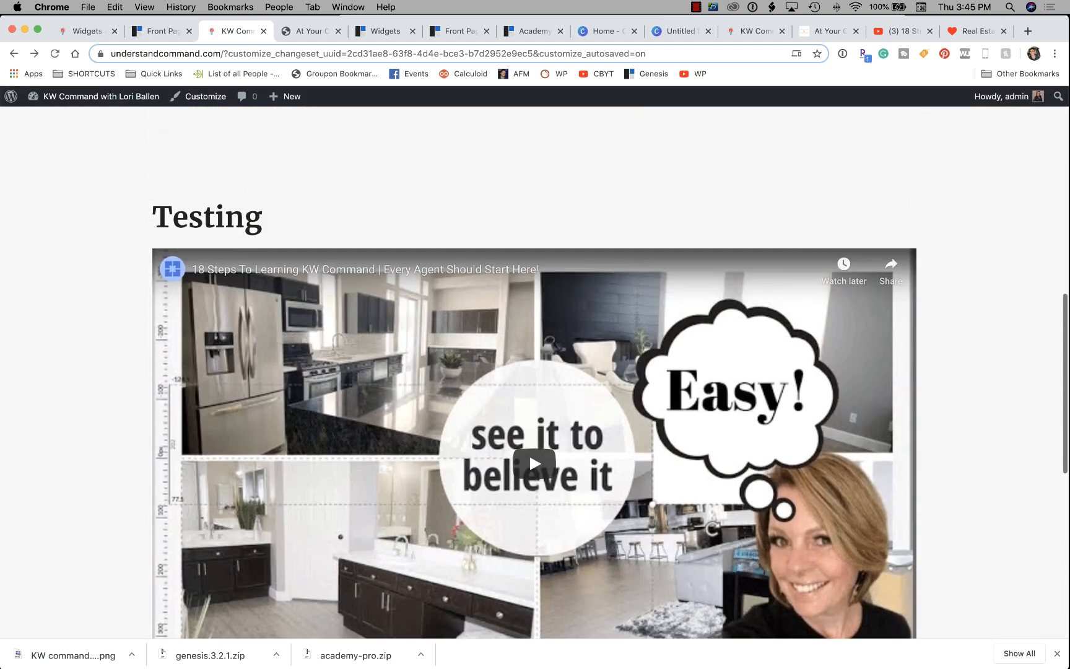
pyautogui.scroll(-3, 633, 468)
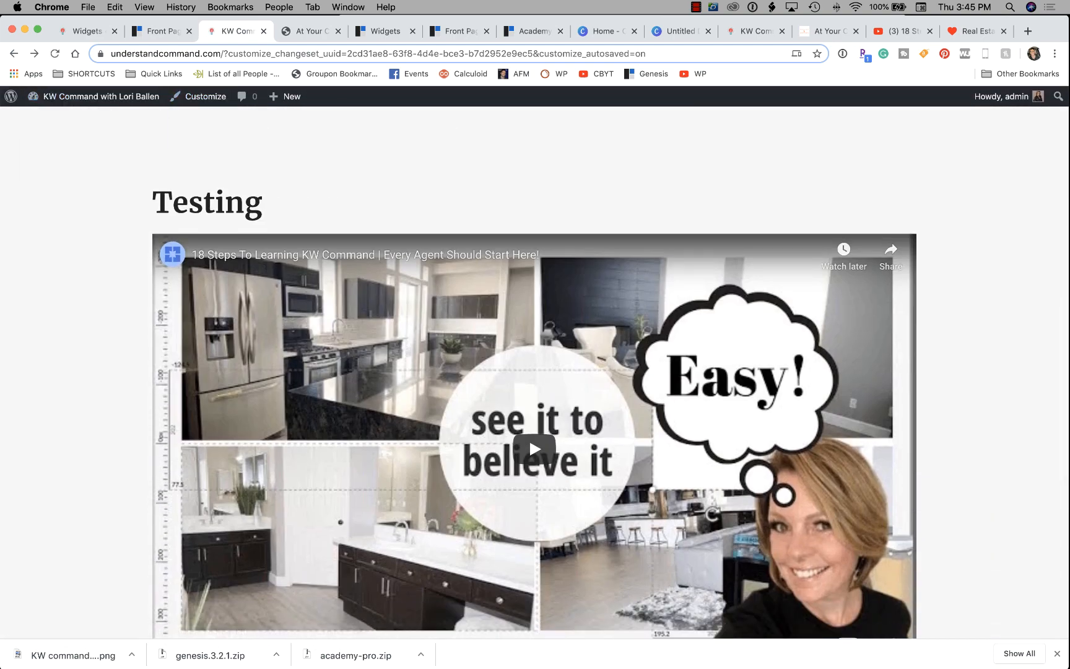
# Cycle through the browser tabs toward the Front Page 2 widget area documentation.
pyautogui.click(158, 31)
pyautogui.scroll(8, 530, 597)
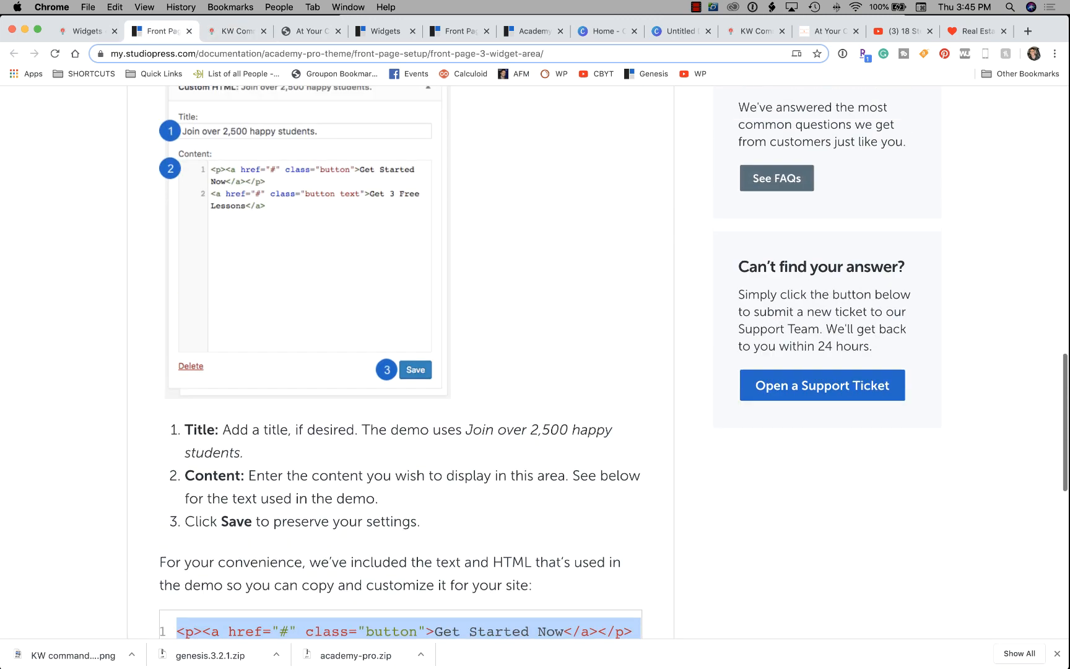
pyautogui.hotkey('ctrl', 'Tab')
pyautogui.scroll(6, 529, 597)
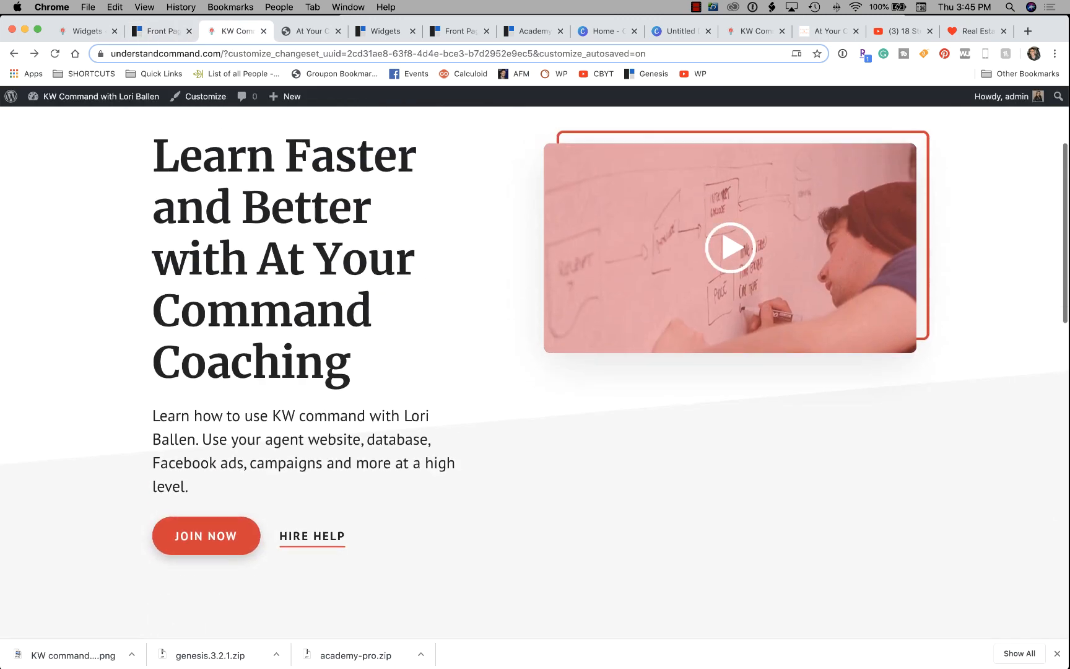
pyautogui.hotkey('ctrl', 'Tab')
pyautogui.hotkey('ctrl', 'Tab')
pyautogui.hotkey('ctrl', 'Tab')
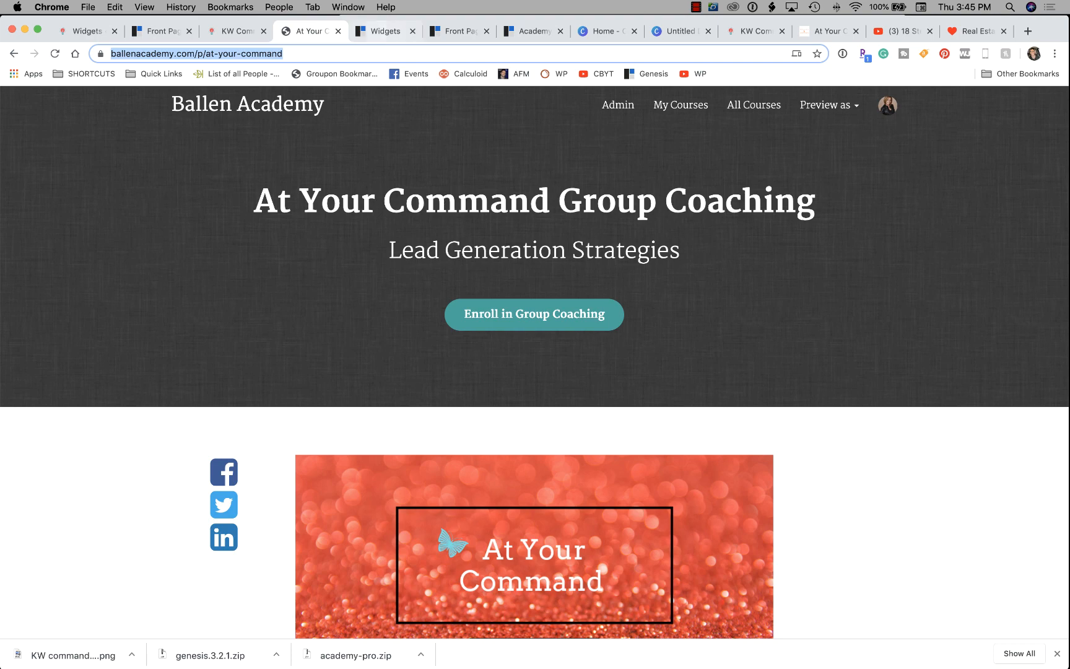
pyautogui.scroll(10, 535, 368)
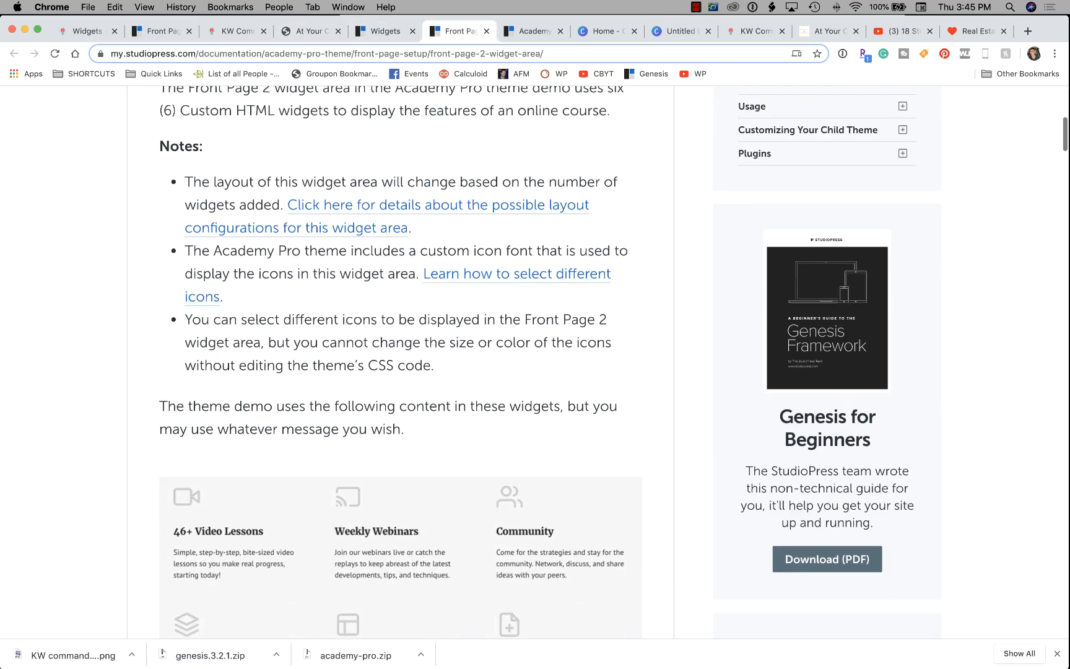
# Look over the Academy Pro demo, then open the Front Page 1 widget area guide.
pyautogui.hotkey('ctrl', 'Tab')
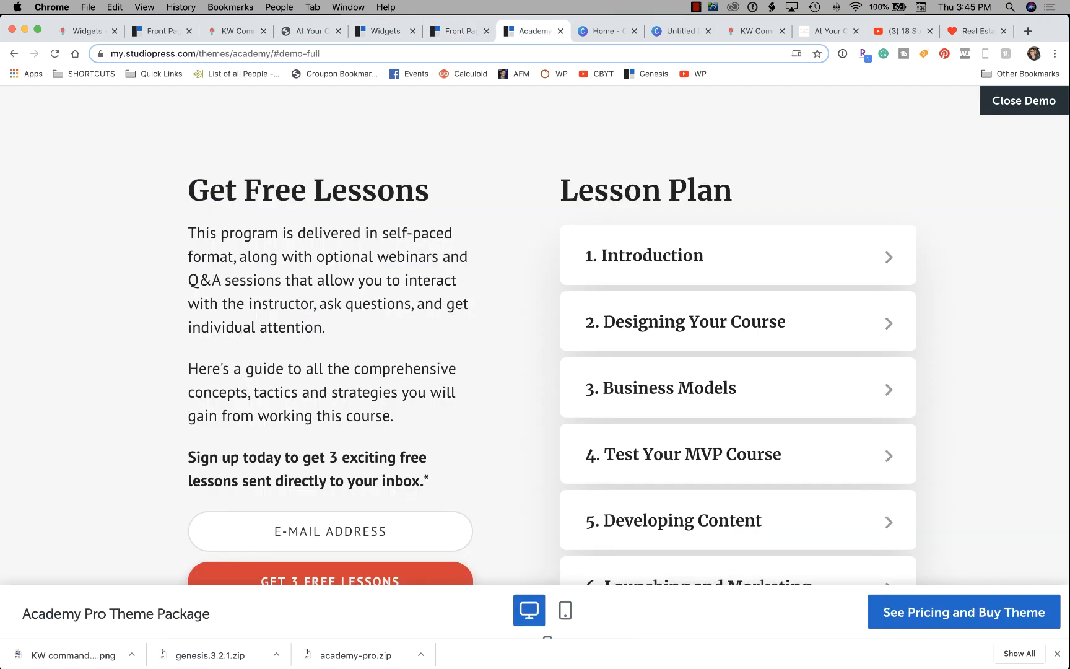
pyautogui.scroll(10, 535, 335)
pyautogui.scroll(15, 535, 335)
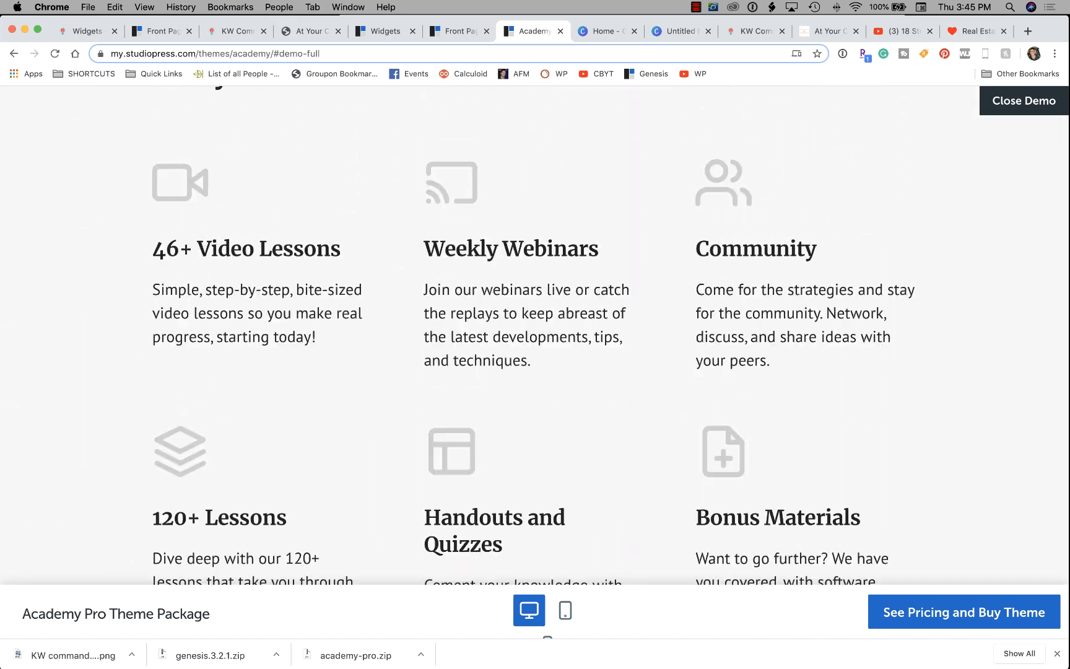
pyautogui.scroll(-4, 535, 335)
pyautogui.scroll(-4, 535, 334)
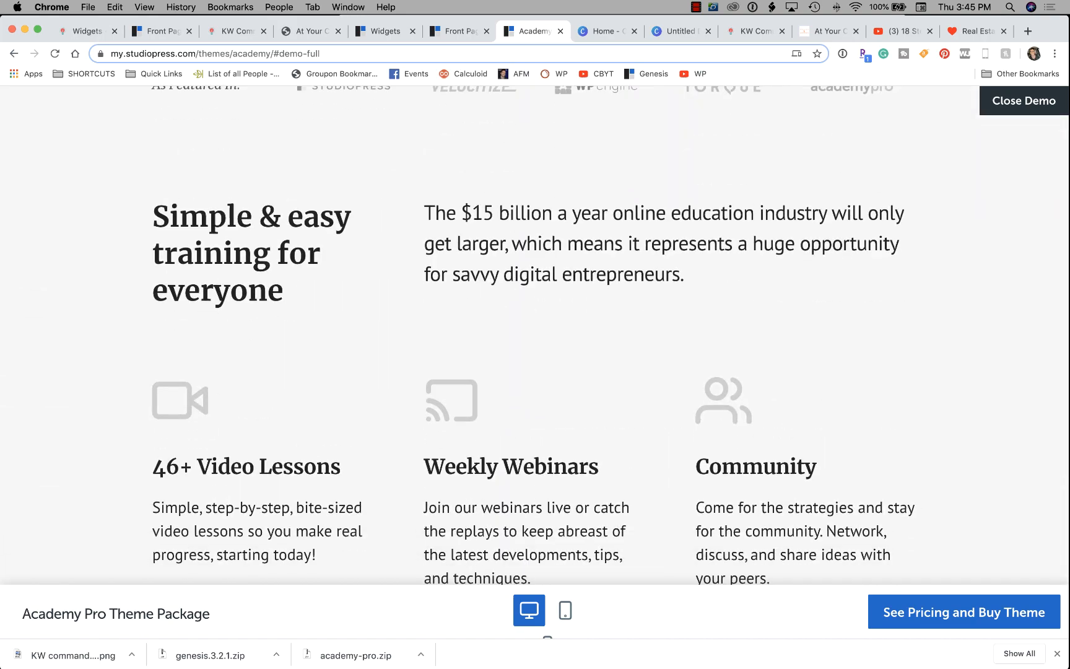
pyautogui.hotkey('ctrl', 'shift', 'Tab')
pyautogui.hotkey('ctrl', 'shift', 'Tab')
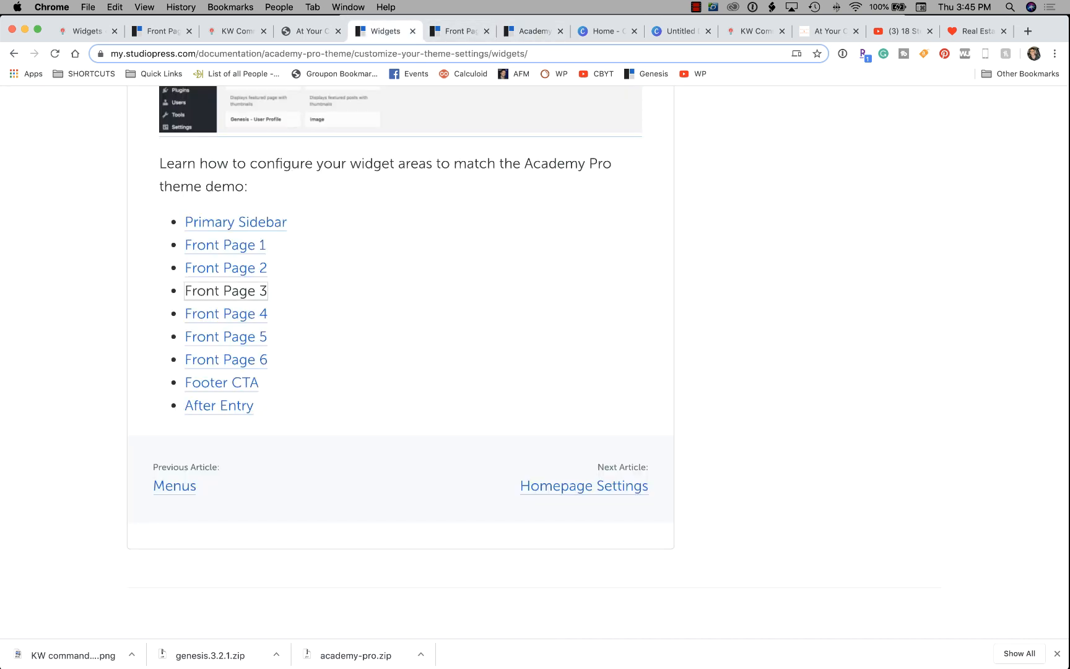
pyautogui.click(225, 245)
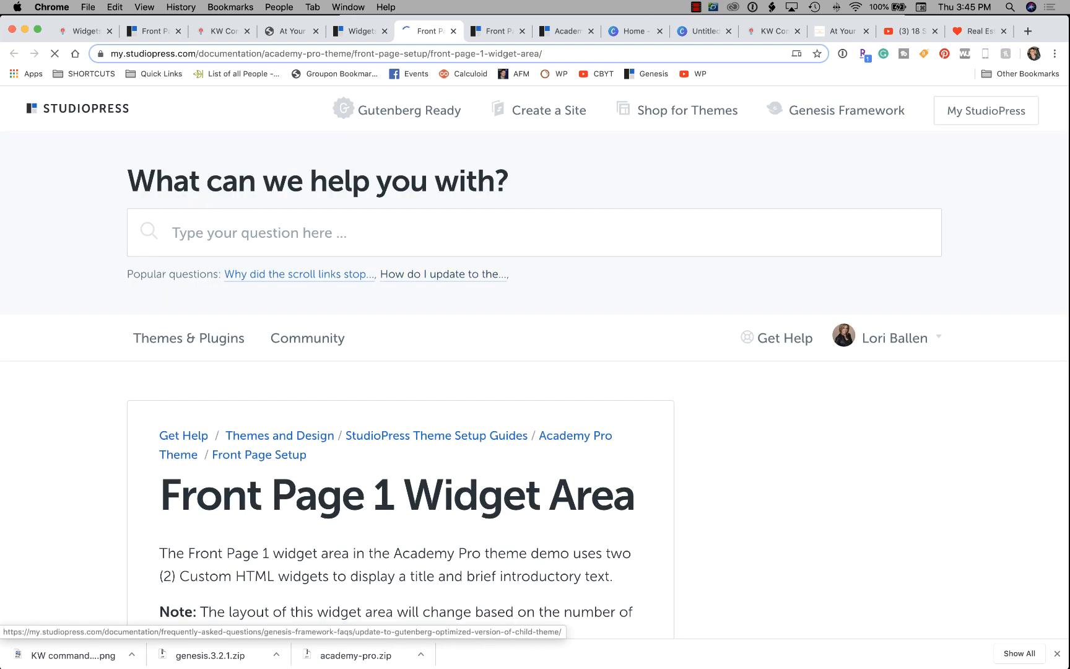
# Copy the demo's intro HTML snippet from the Front Page 1 guide.
pyautogui.scroll(-4, 444, 272)
pyautogui.scroll(-7, 535, 363)
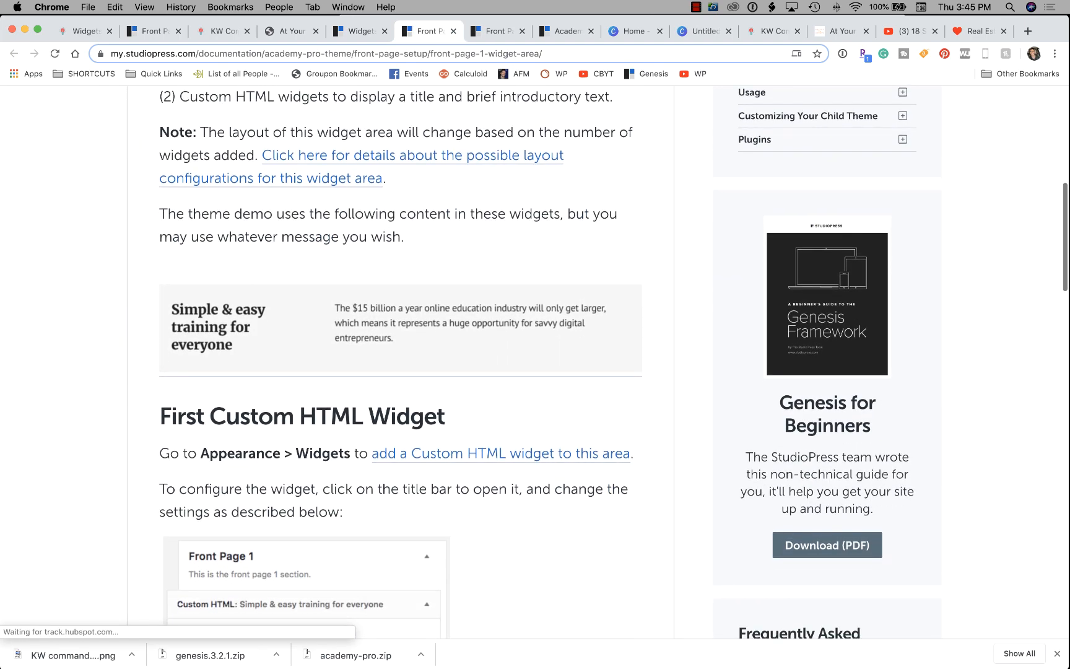
pyautogui.scroll(-14, 535, 362)
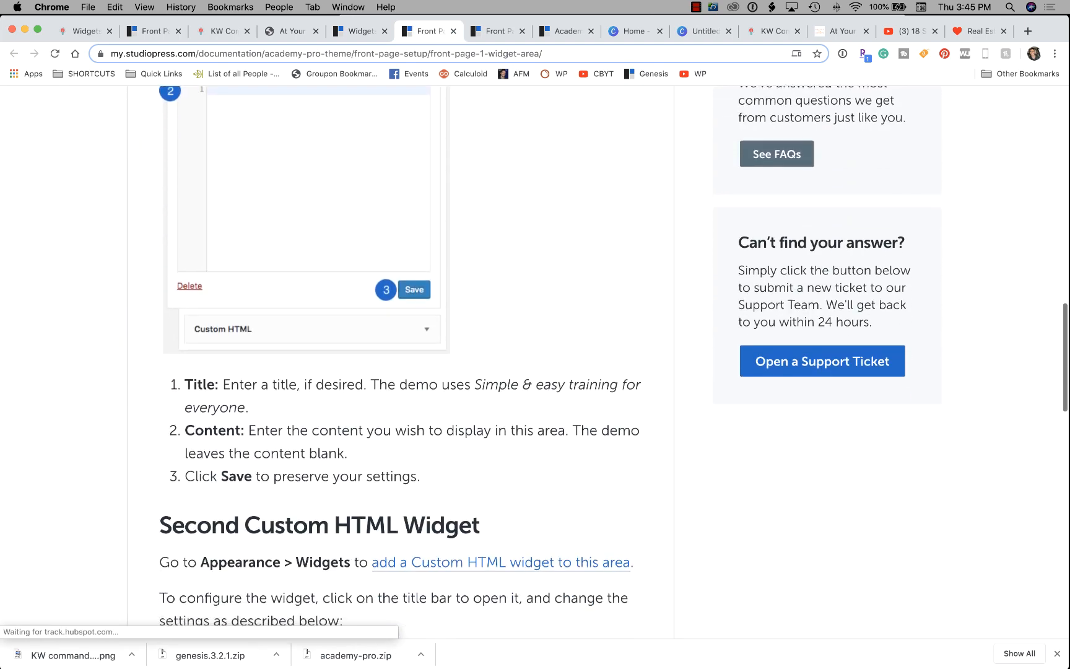
pyautogui.scroll(-6, 535, 362)
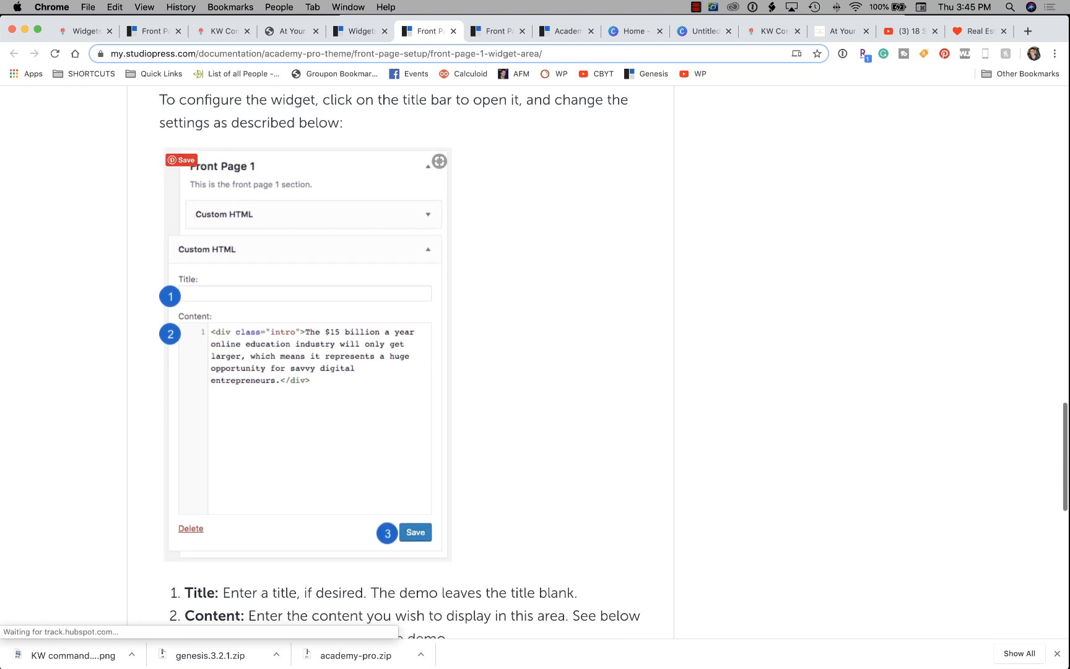
pyautogui.scroll(-4, 535, 363)
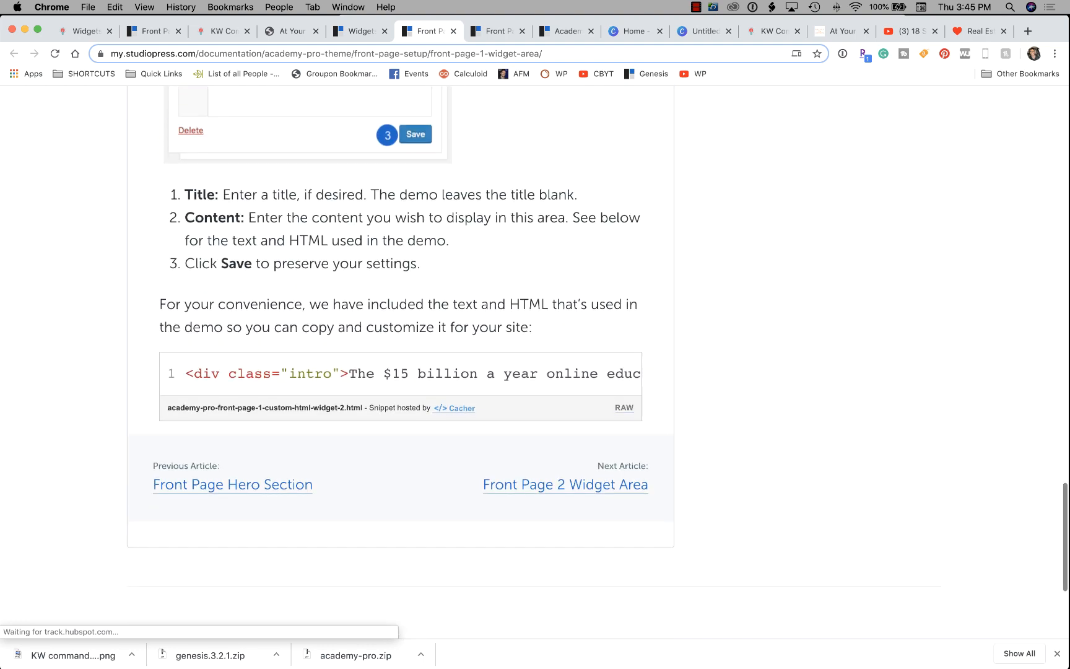
pyautogui.moveTo(186, 373); pyautogui.dragTo(650, 496)
pyautogui.press('super+c')
pyautogui.press('super+c')
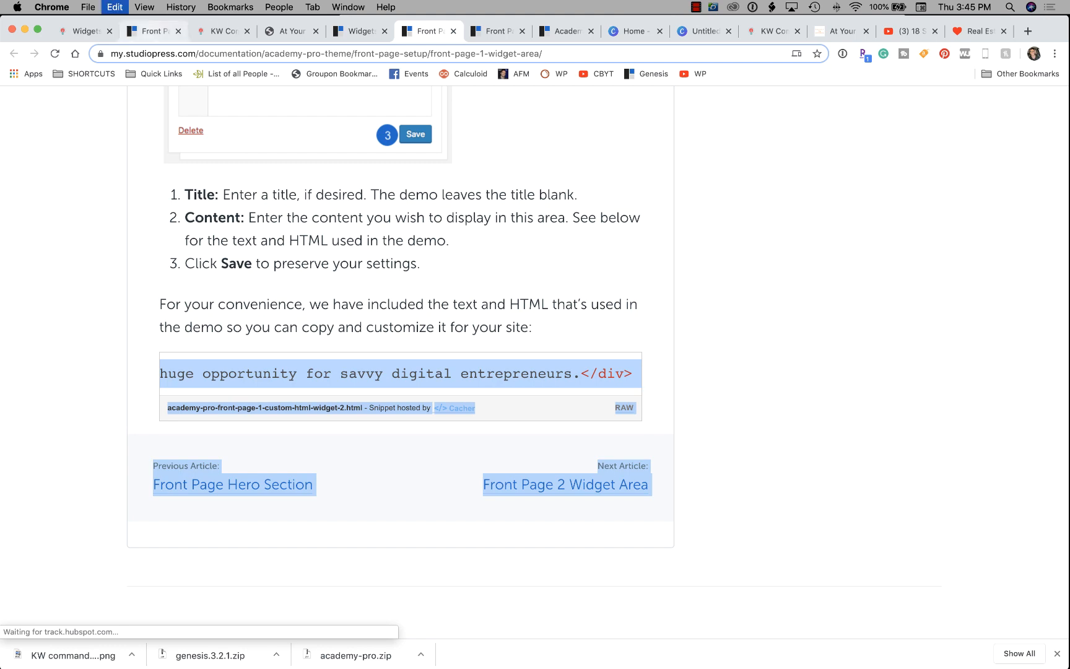
pyautogui.click(154, 31)
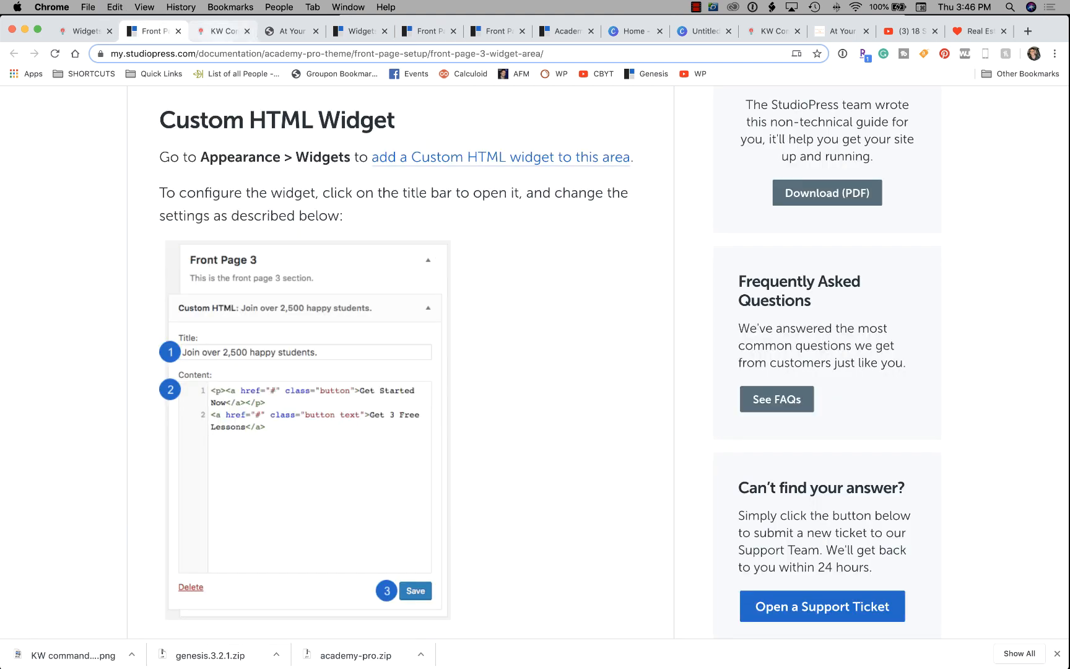
pyautogui.click(223, 31)
pyautogui.click(90, 31)
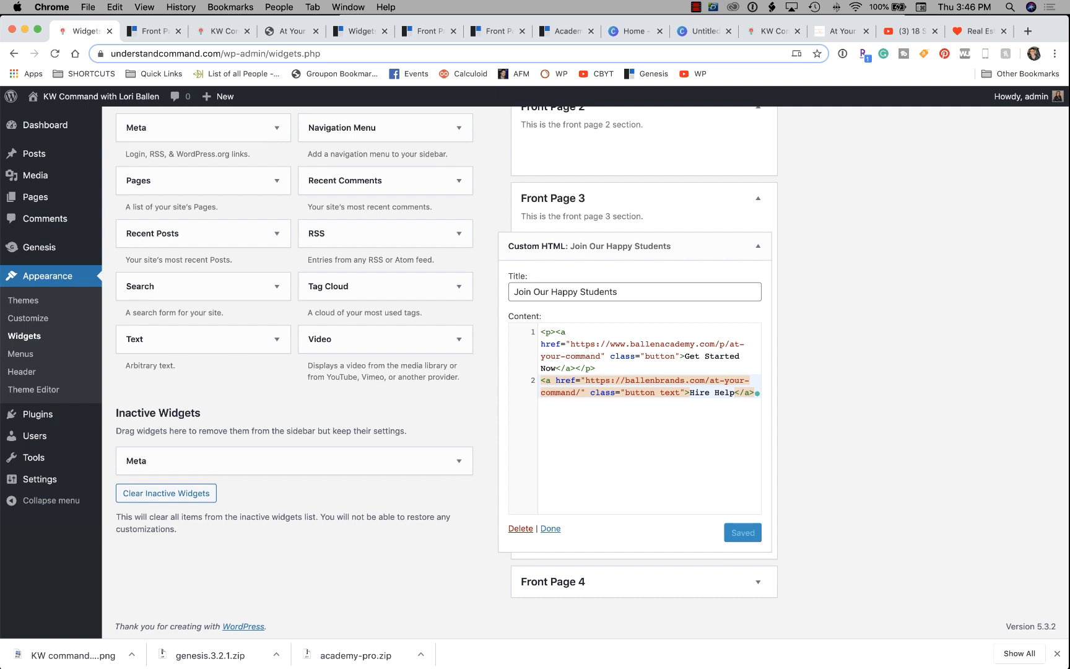
# Collapse the Join Our Happy Students widget and delete Video: Testing from Front Page 1.
pyautogui.scroll(4, 591, 371)
pyautogui.click(758, 458)
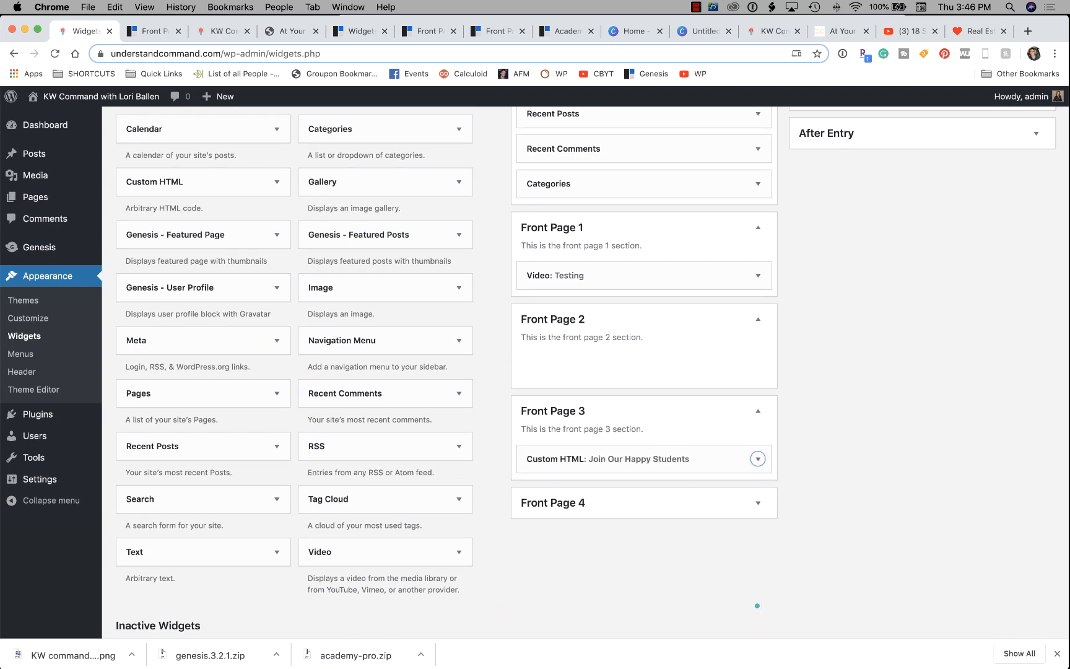
pyautogui.scroll(3, 758, 458)
pyautogui.click(758, 401)
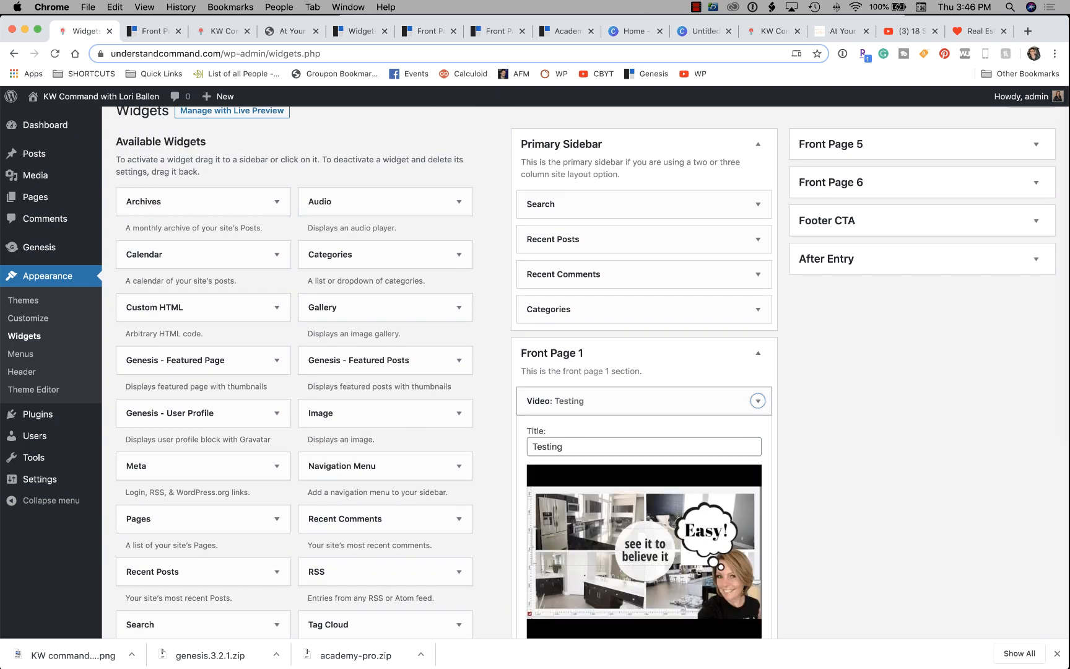
pyautogui.scroll(-4, 757, 401)
pyautogui.click(539, 443)
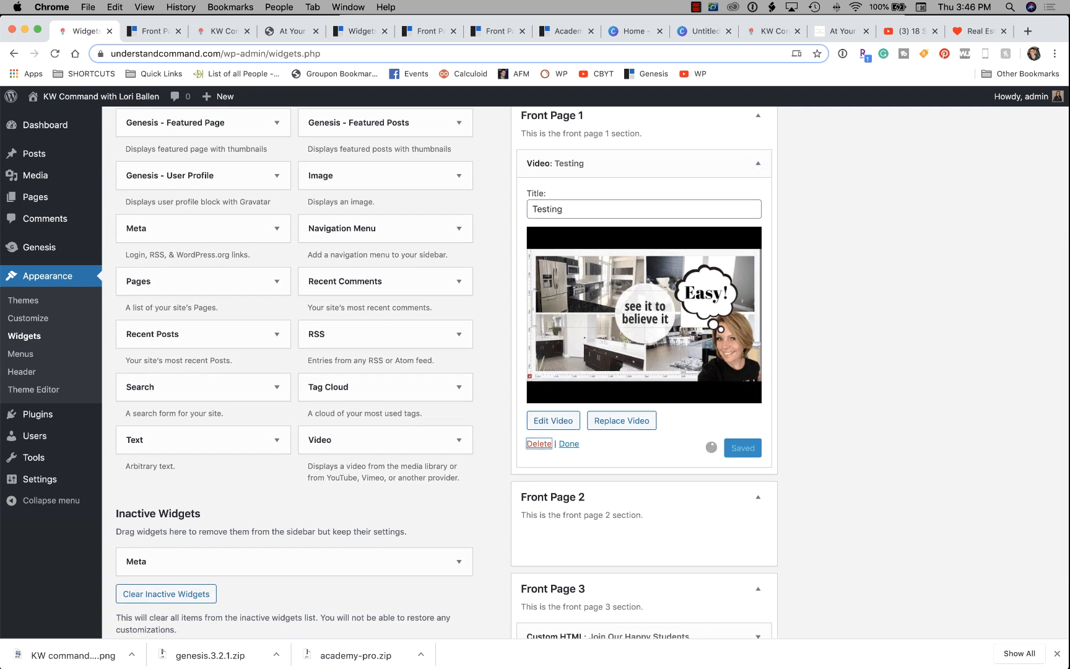
pyautogui.scroll(2, 539, 443)
pyautogui.scroll(3, 384, 309)
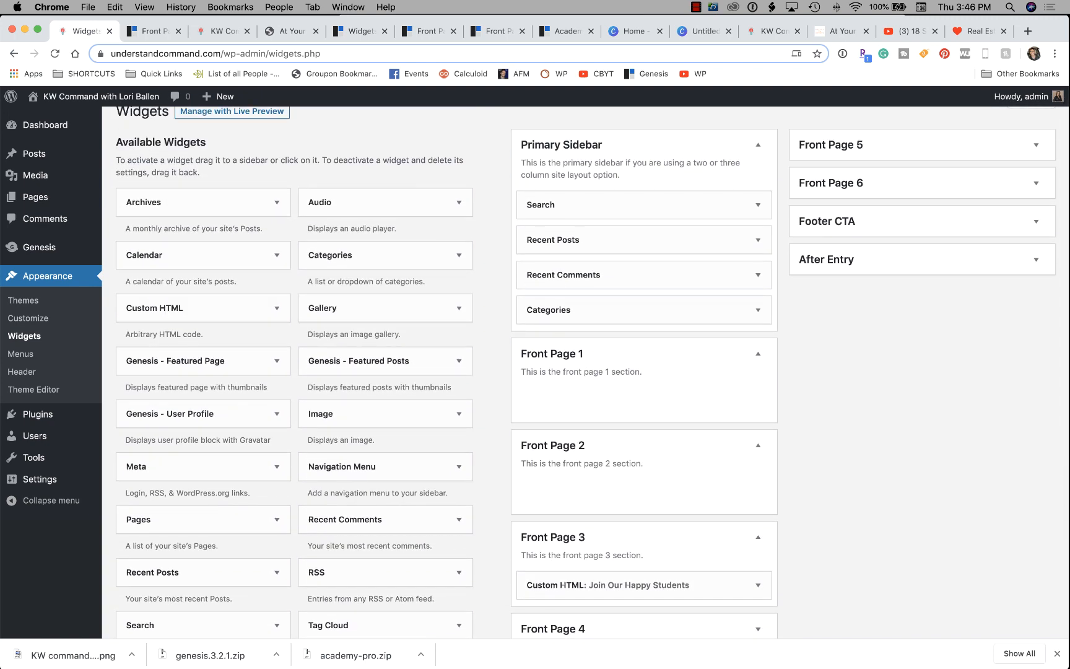
pyautogui.scroll(-1, 384, 319)
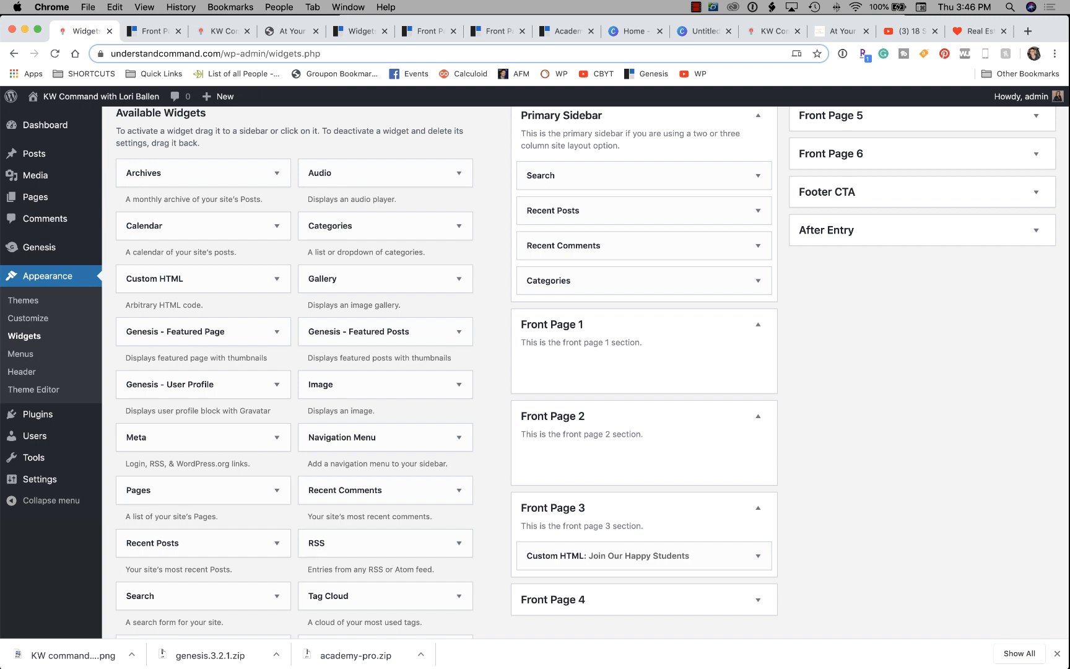
pyautogui.scroll(-1, 591, 371)
pyautogui.scroll(-3, 204, 368)
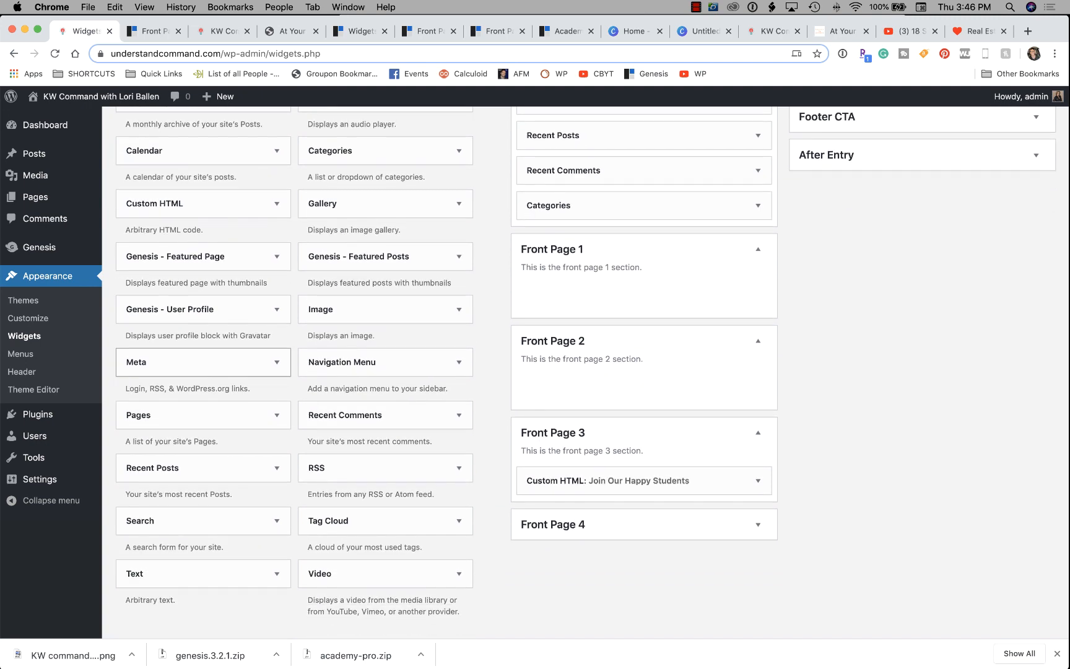
pyautogui.scroll(2, 205, 368)
pyautogui.scroll(-2, 204, 368)
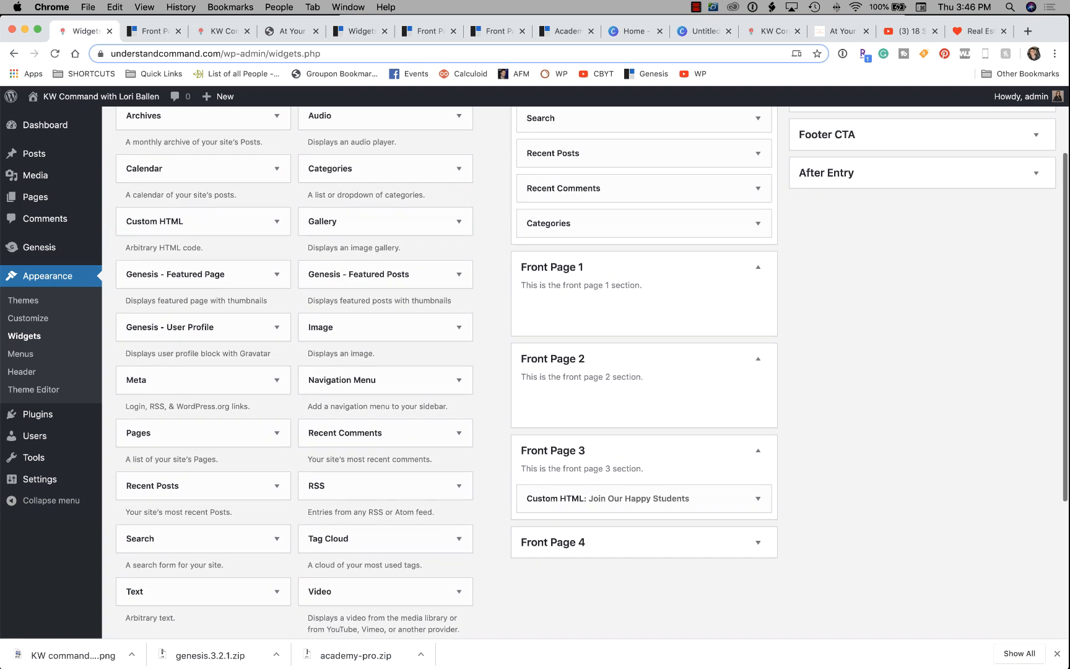
pyautogui.scroll(4, 204, 359)
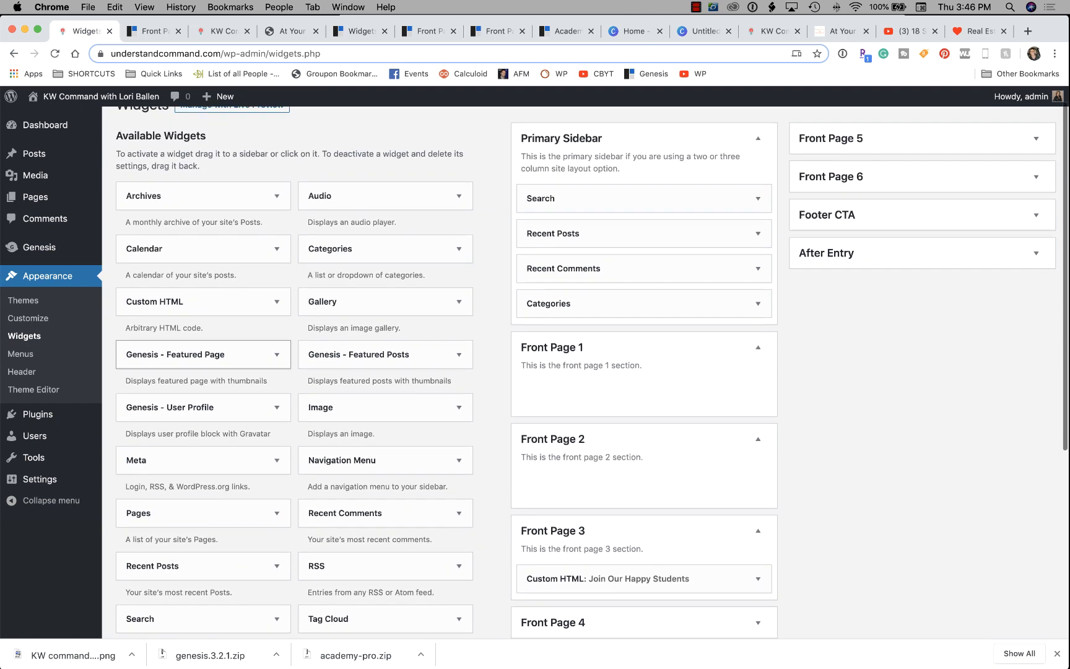
# Add a Custom HTML widget to Front Page 1 and clear the wrongly pasted text from it.
pyautogui.moveTo(186, 302); pyautogui.dragTo(594, 395)
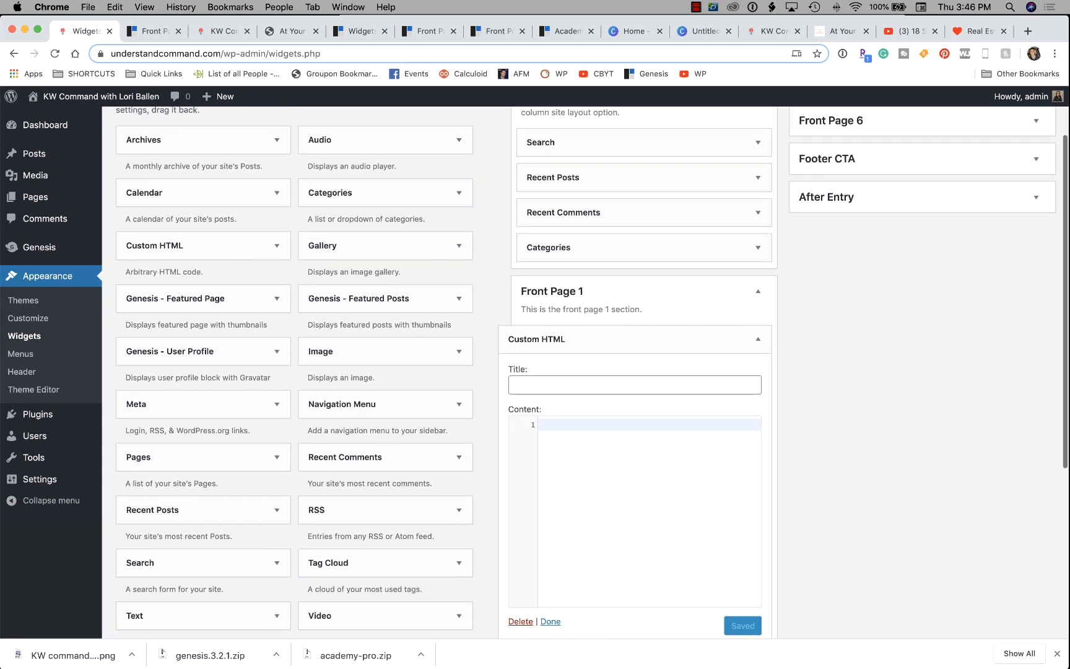
pyautogui.press('super+v')
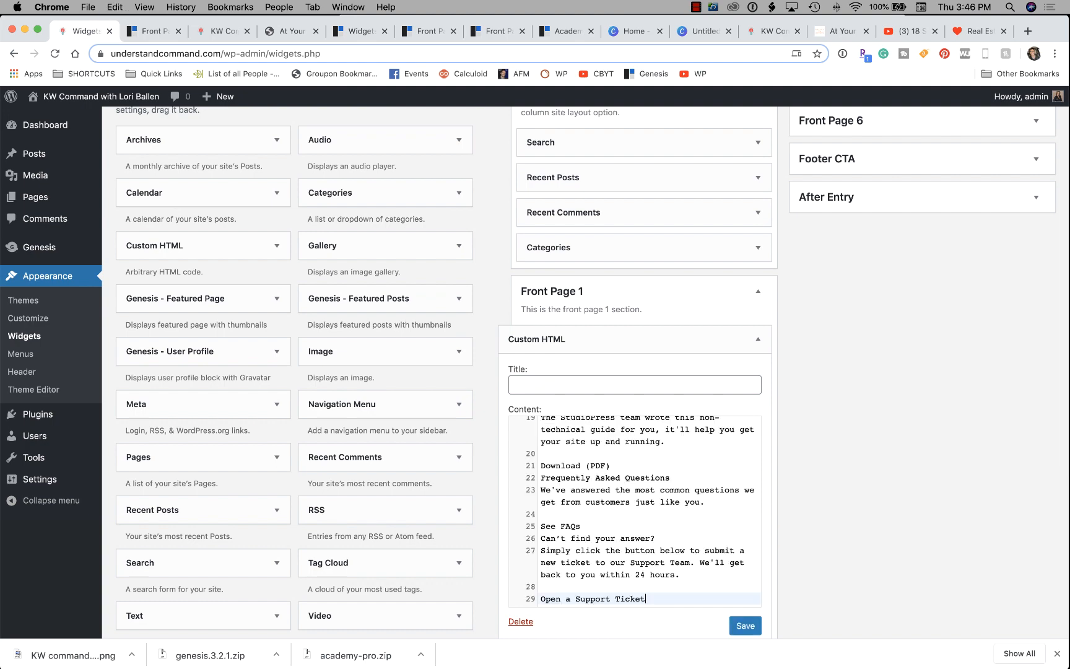
pyautogui.scroll(1, 649, 510)
pyautogui.scroll(10, 635, 511)
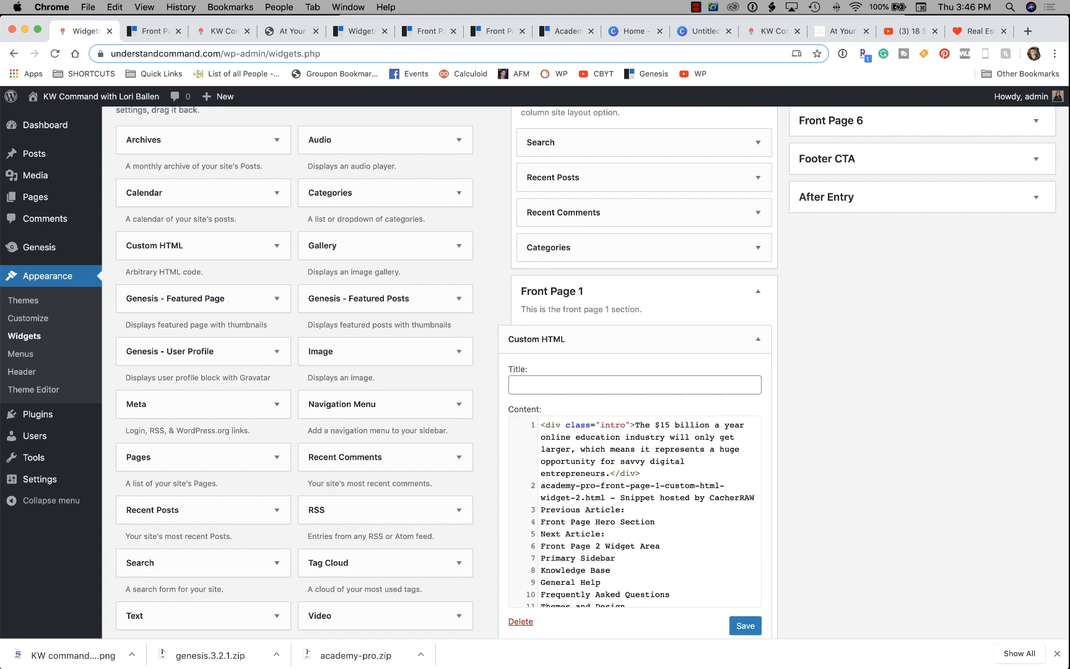
pyautogui.scroll(-3, 585, 371)
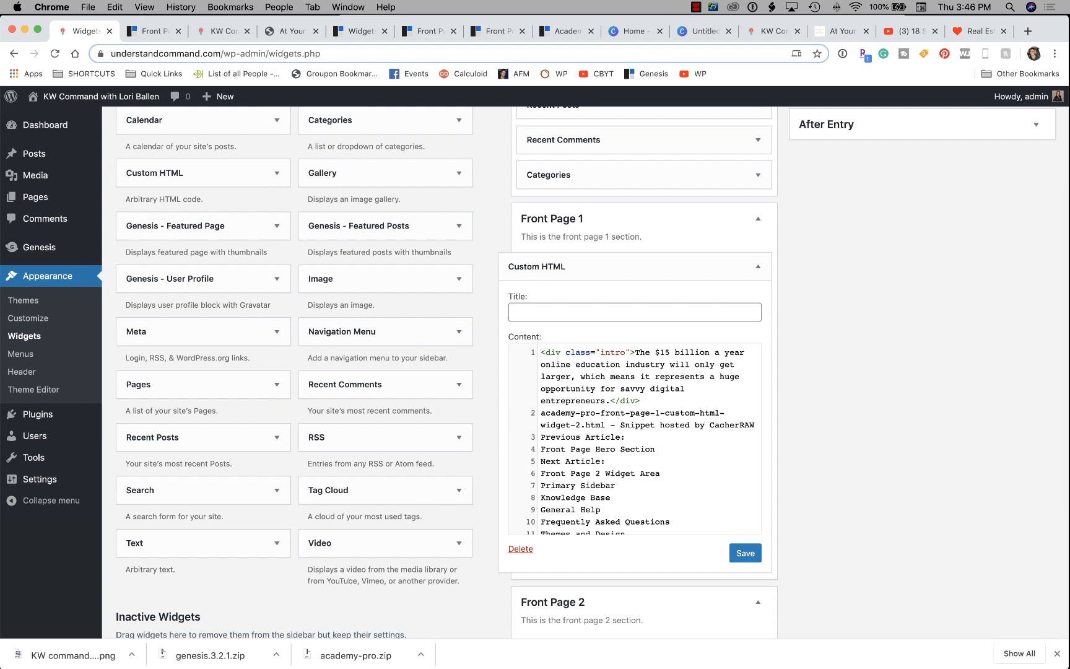
pyautogui.press('super+a')
pyautogui.press('BackSpace')
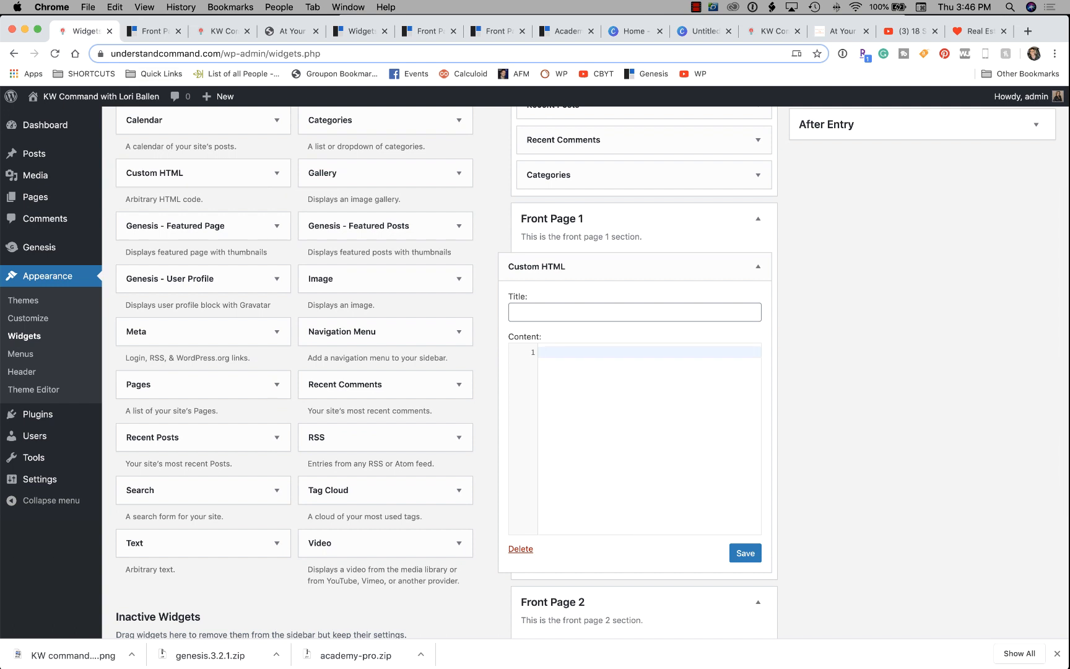
pyautogui.click(154, 31)
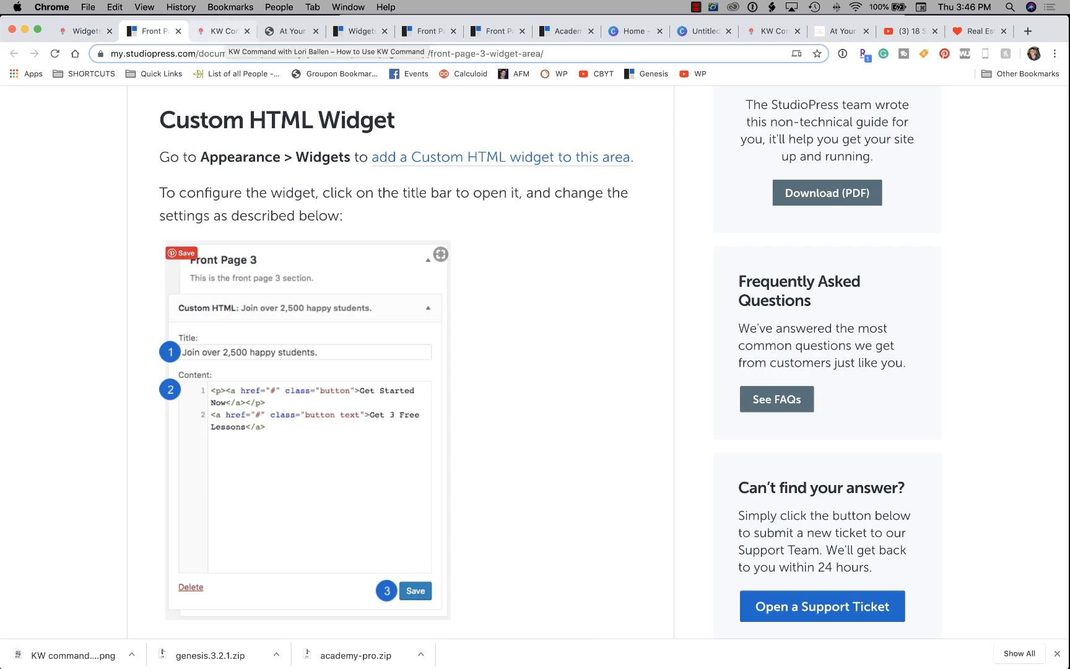
# Paste the intro div snippet about the $15 billion education industry into the Front Page 1 widget.
pyautogui.scroll(-10, 396, 372)
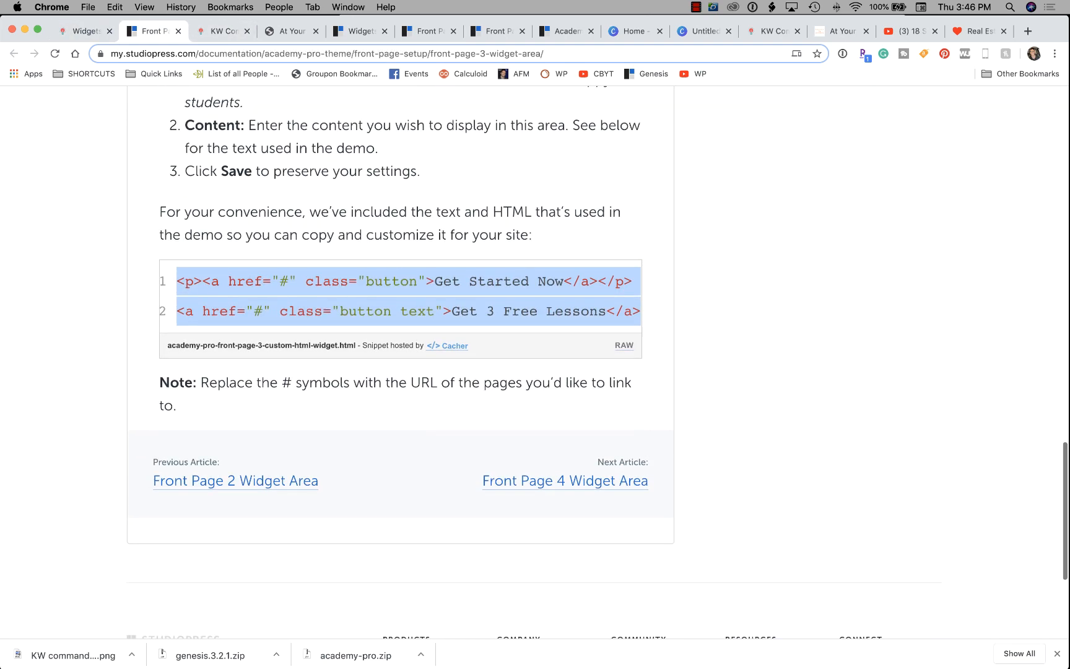
pyautogui.click(178, 31)
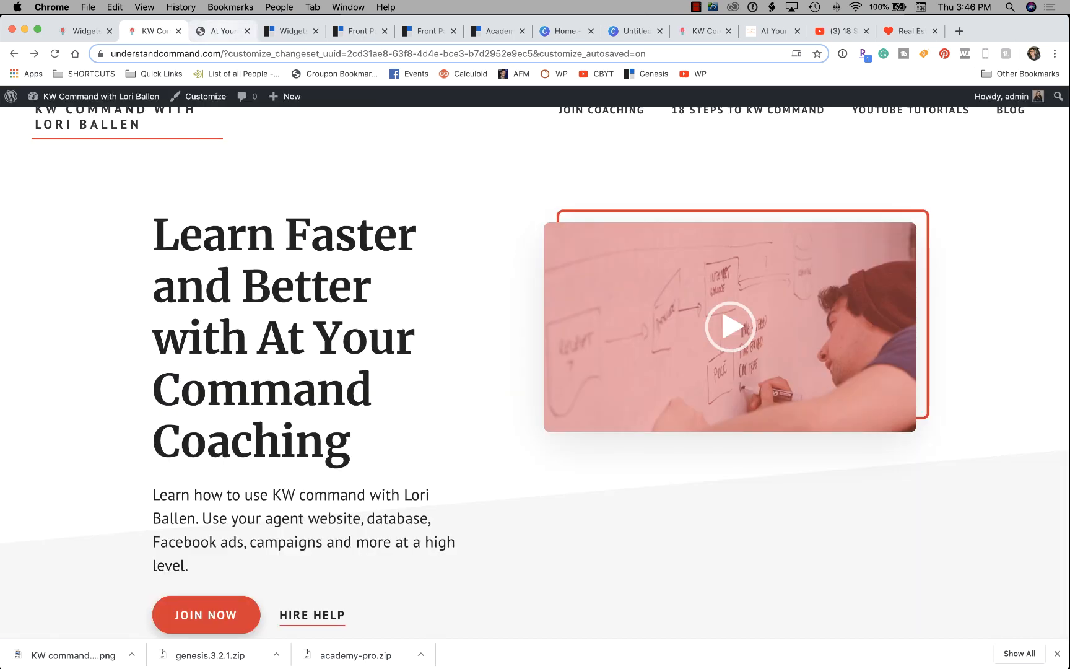
pyautogui.click(291, 31)
pyautogui.click(360, 31)
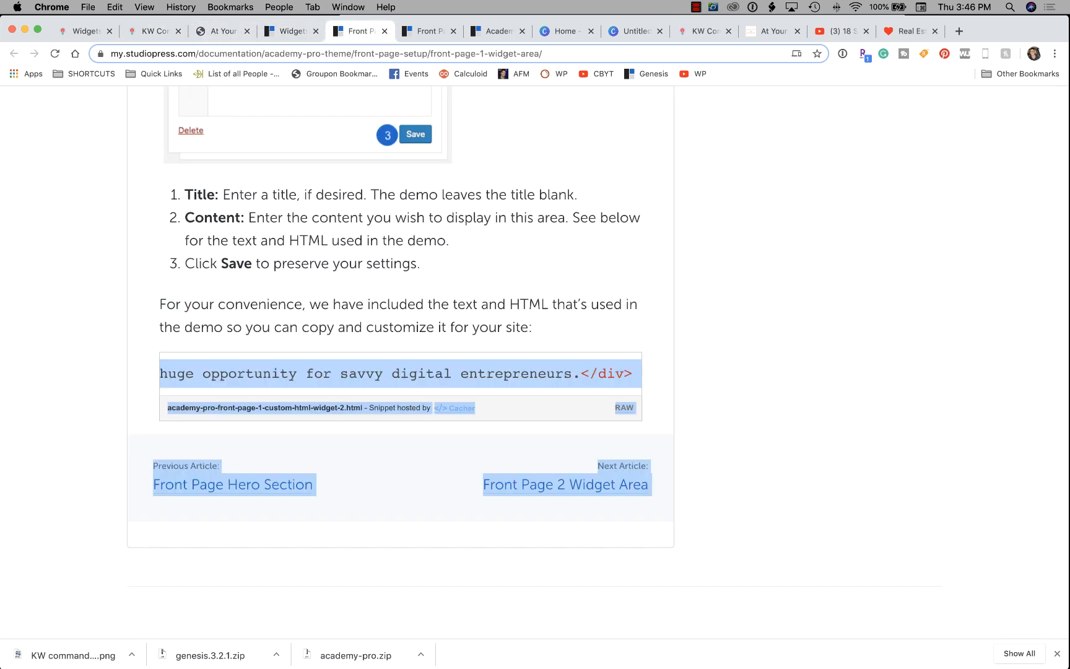
pyautogui.click(527, 279)
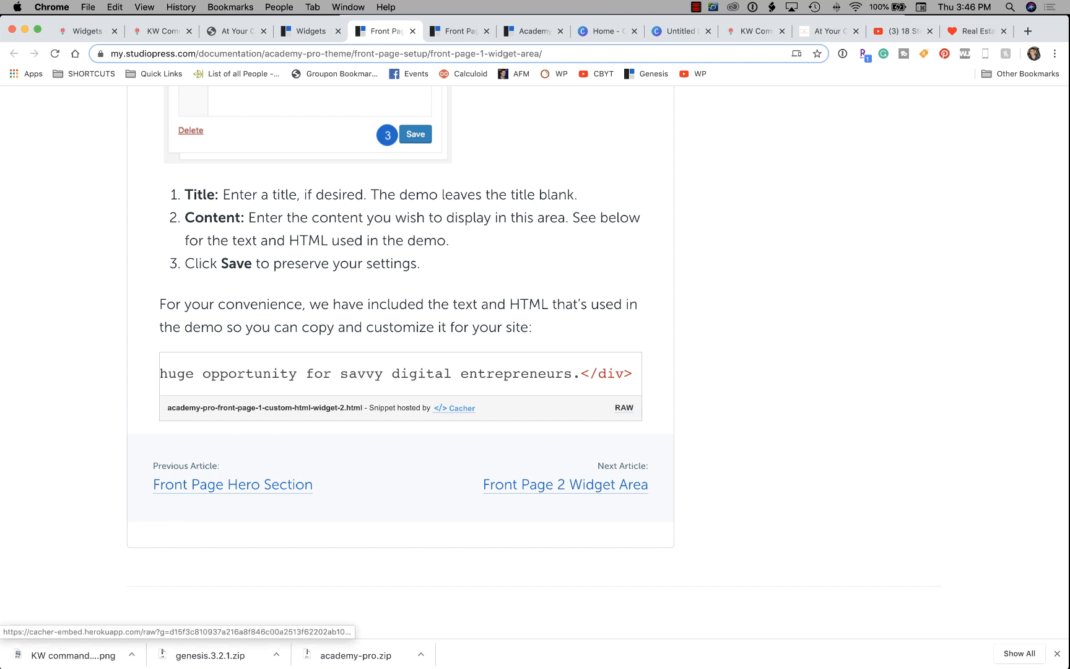
pyautogui.moveTo(633, 374); pyautogui.dragTo(186, 373)
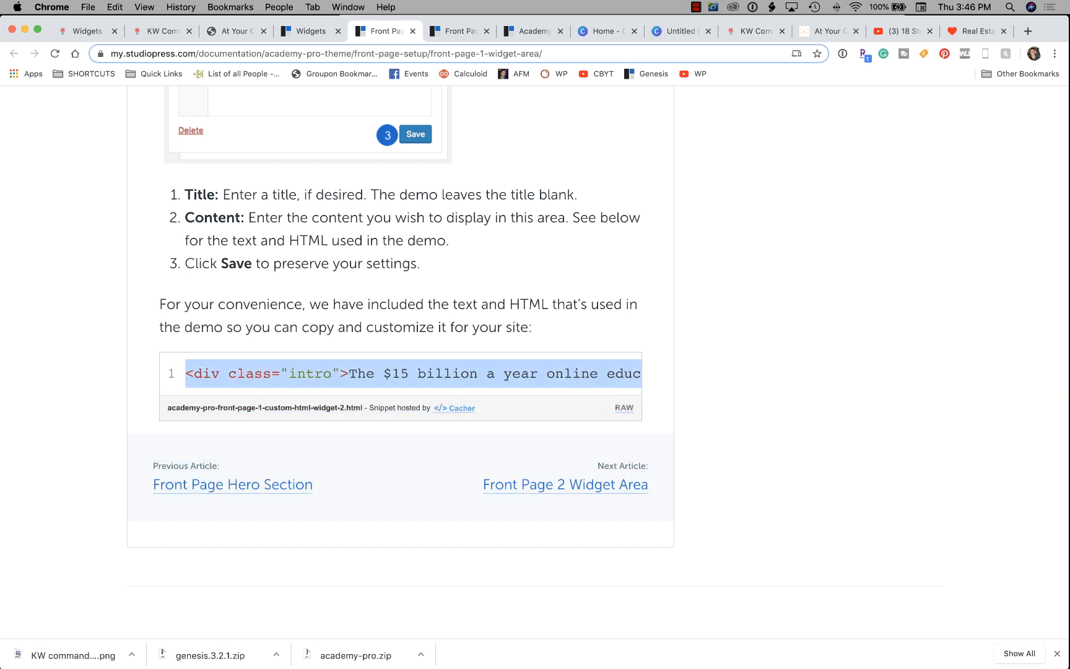
pyautogui.click(162, 31)
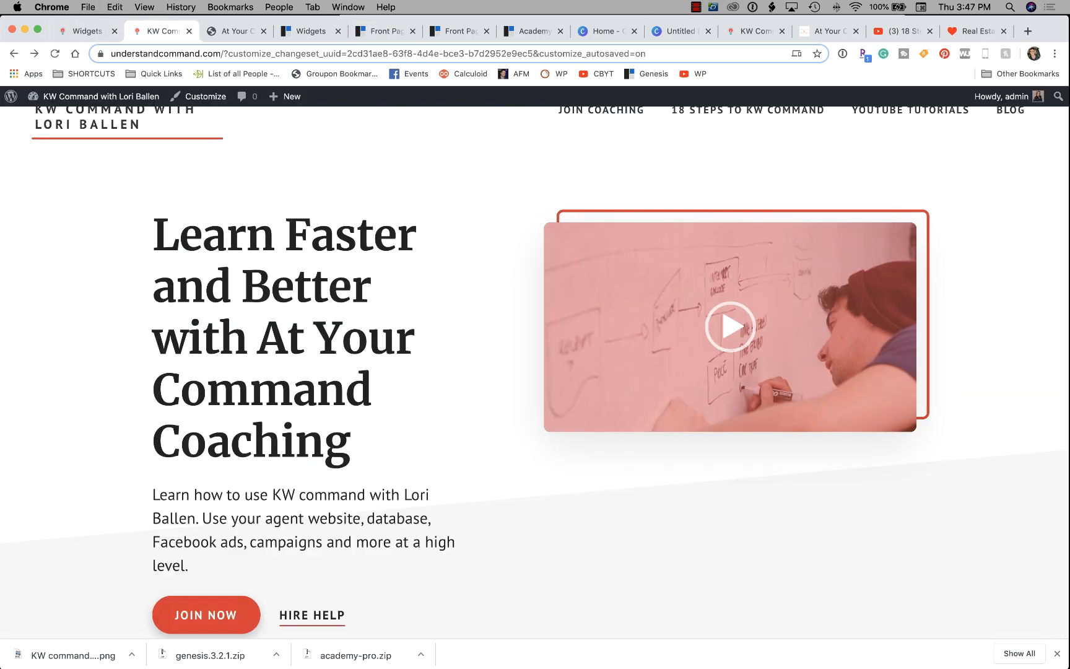
pyautogui.click(80, 31)
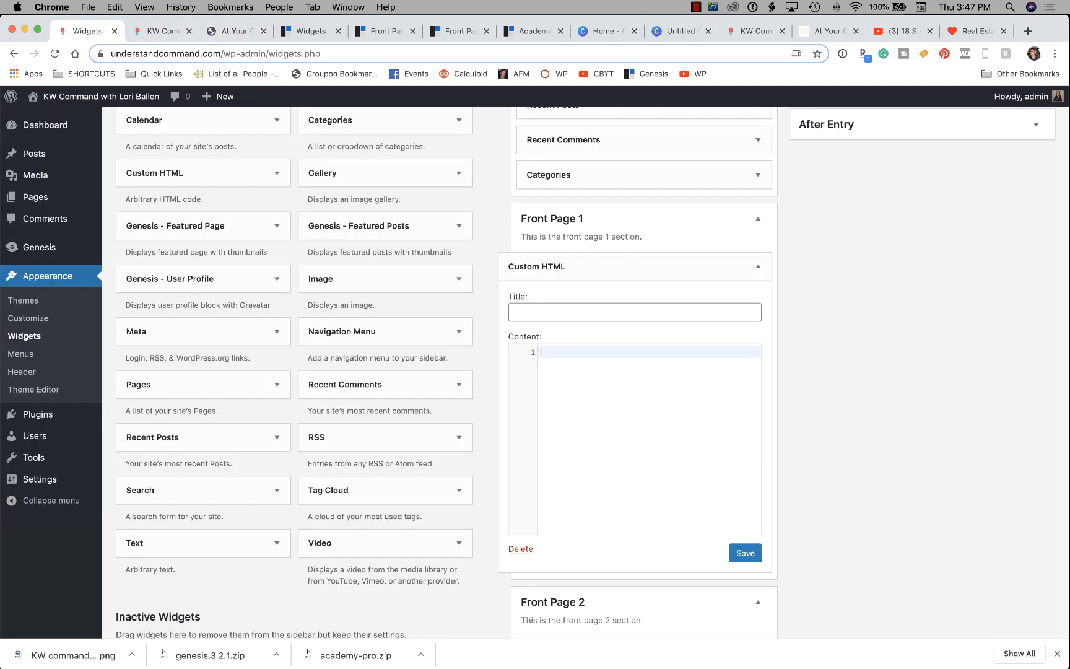
pyautogui.write('<div class="intro">The $15 billion a year online education industry will only get larger, which means it represents a huge opportunity for savvy digital entrepreneurs.</div>')
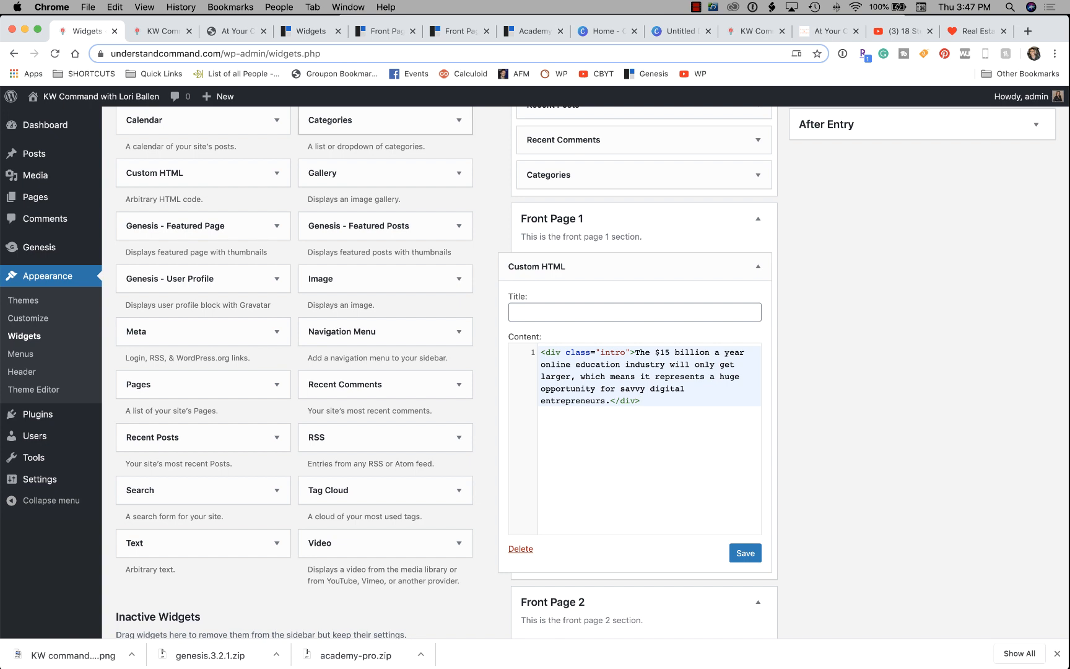
# Select the demo's 'Simple & easy training for everyone' heading, then return to the widgets page.
pyautogui.click(310, 31)
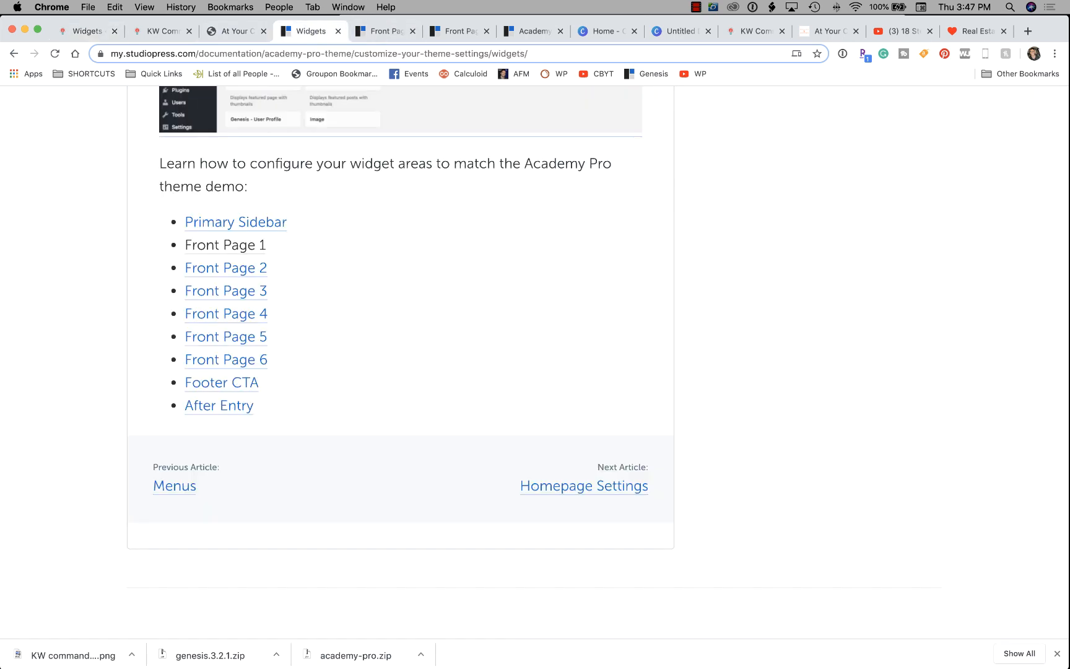
pyautogui.click(385, 31)
pyautogui.click(459, 31)
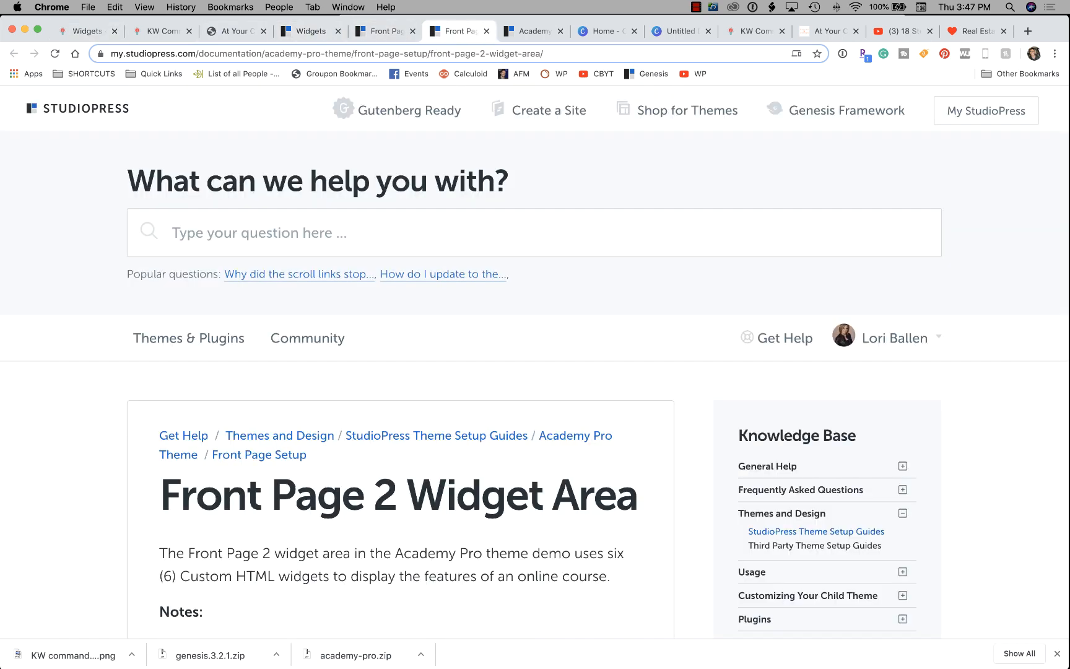
pyautogui.click(533, 31)
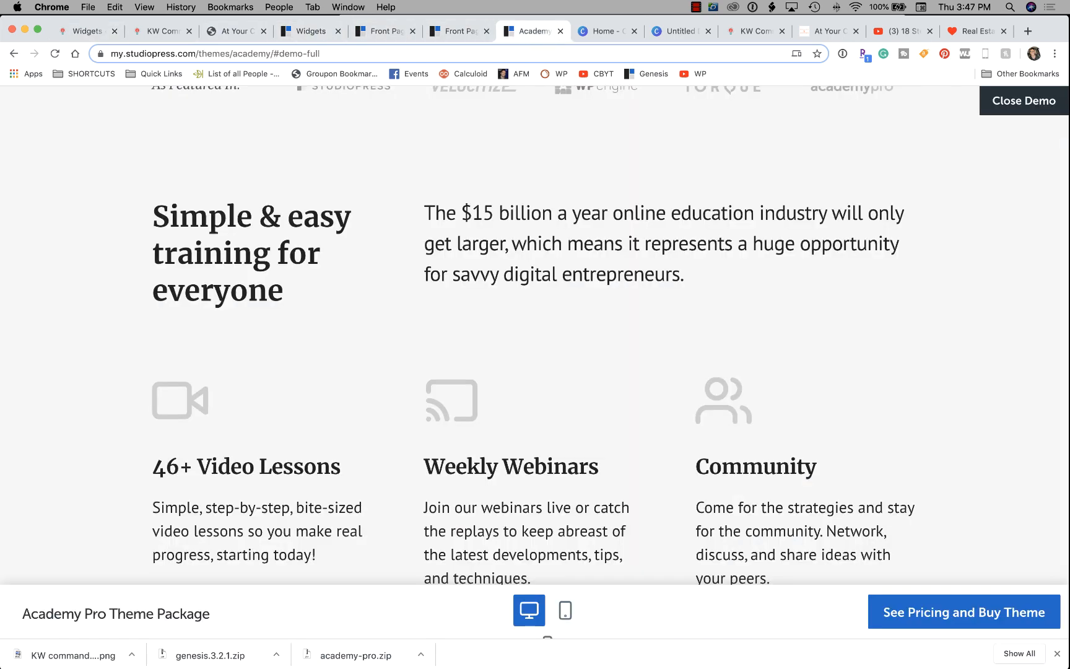
pyautogui.scroll(2, 535, 334)
pyautogui.scroll(-3, 535, 335)
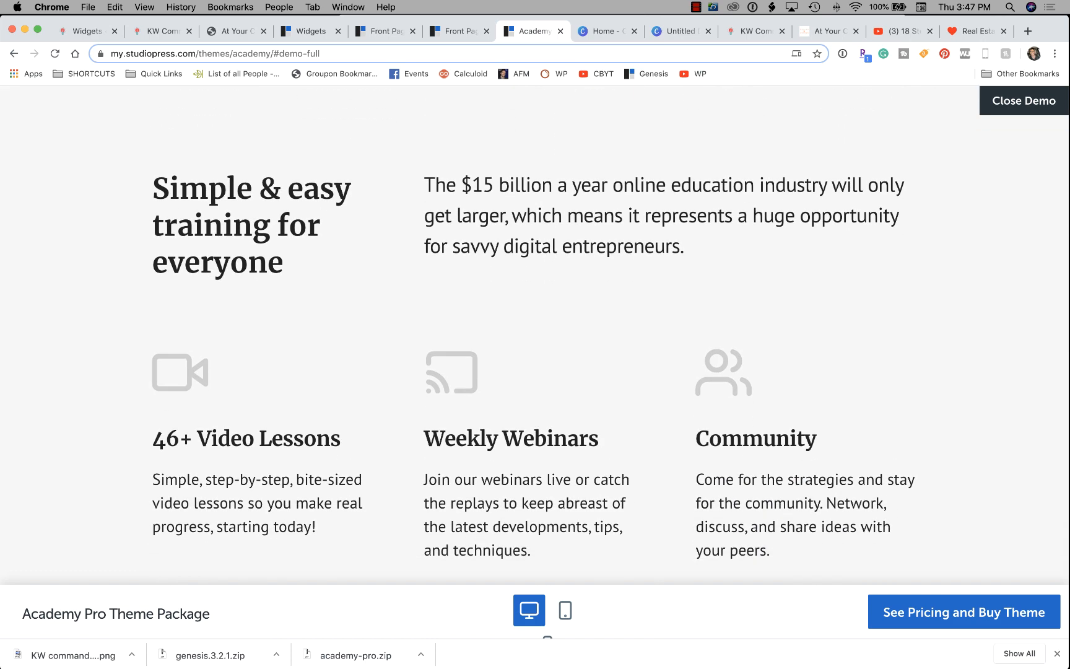
pyautogui.moveTo(284, 267); pyautogui.dragTo(152, 185)
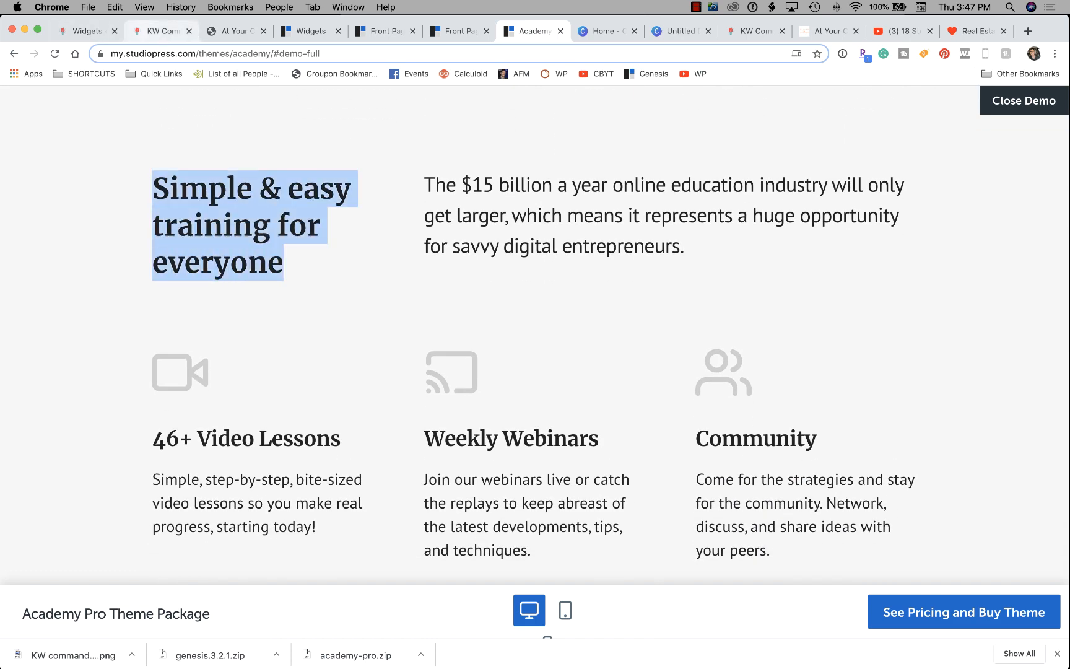
pyautogui.click(162, 31)
pyautogui.click(87, 31)
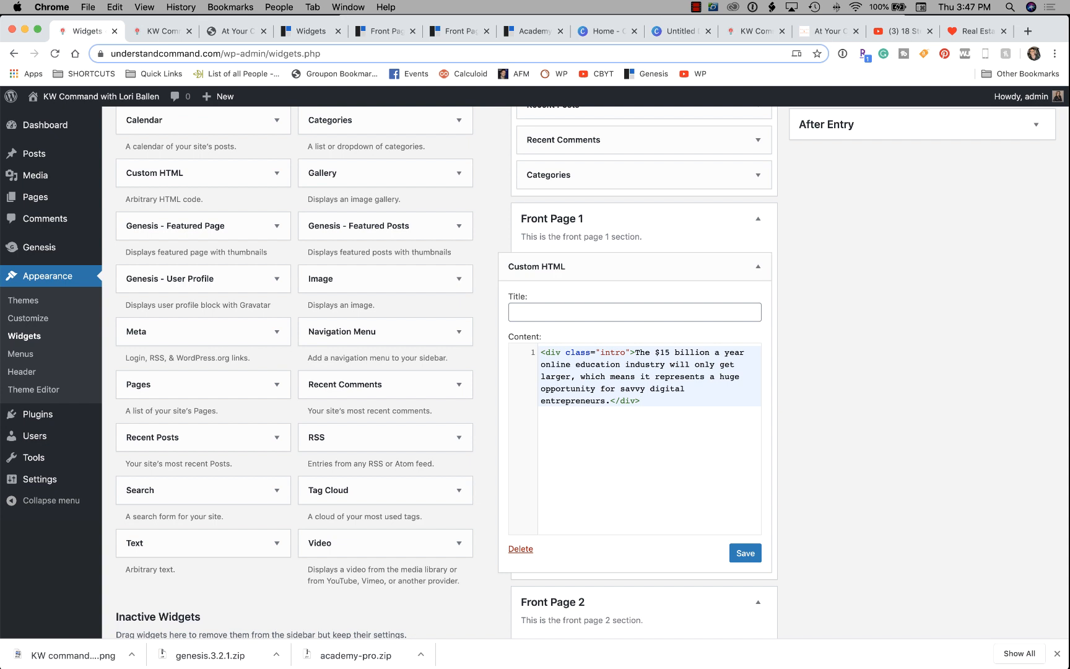
# Title the widget 'Lead Generation' and replace the intro sentence with the real-estate agent's bio.
pyautogui.click(619, 312)
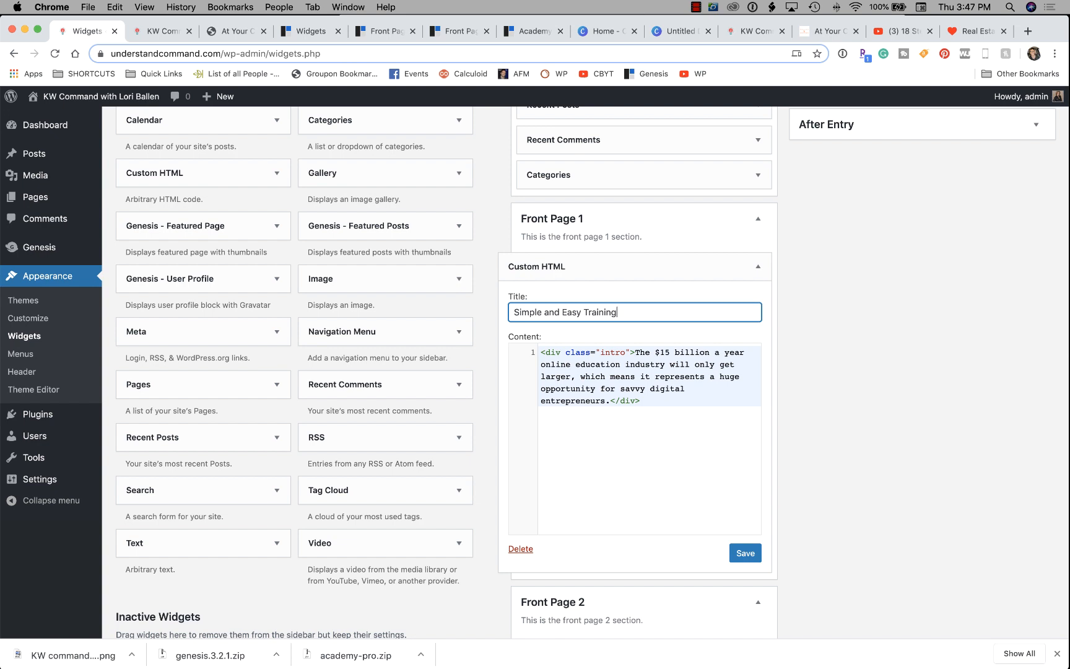
pyautogui.press('super+a')
pyautogui.write('Le')
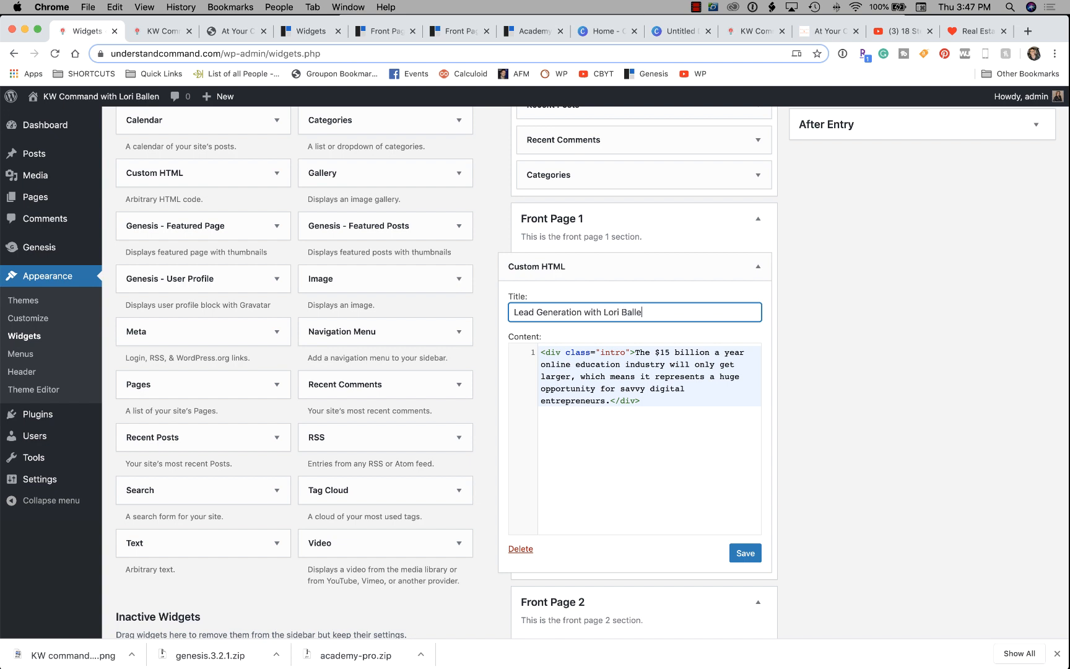
pyautogui.click(650, 376)
pyautogui.moveTo(635, 353); pyautogui.dragTo(610, 401)
pyautogui.write('Lori Ballen has ')
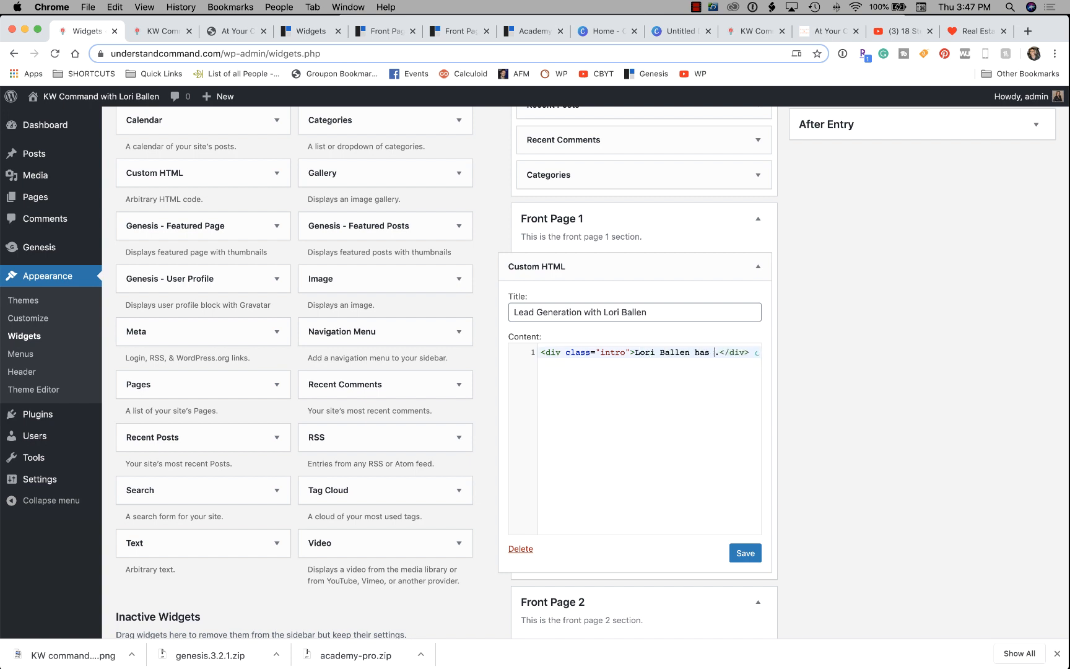
pyautogui.write('is a real estat')
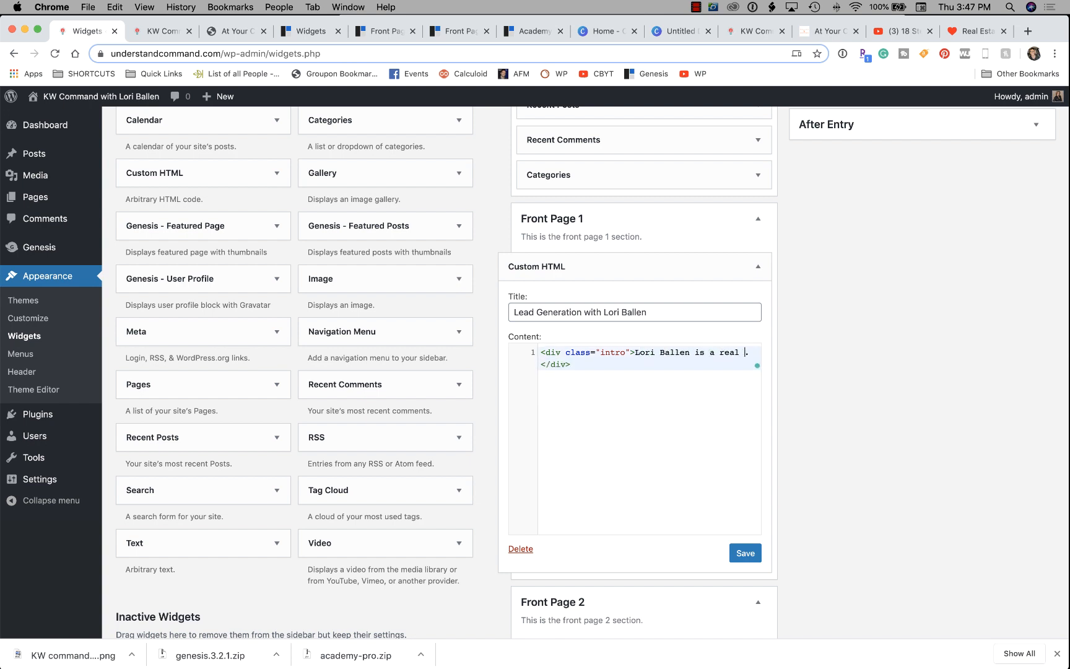
pyautogui.write('e agent usingtthe strate')
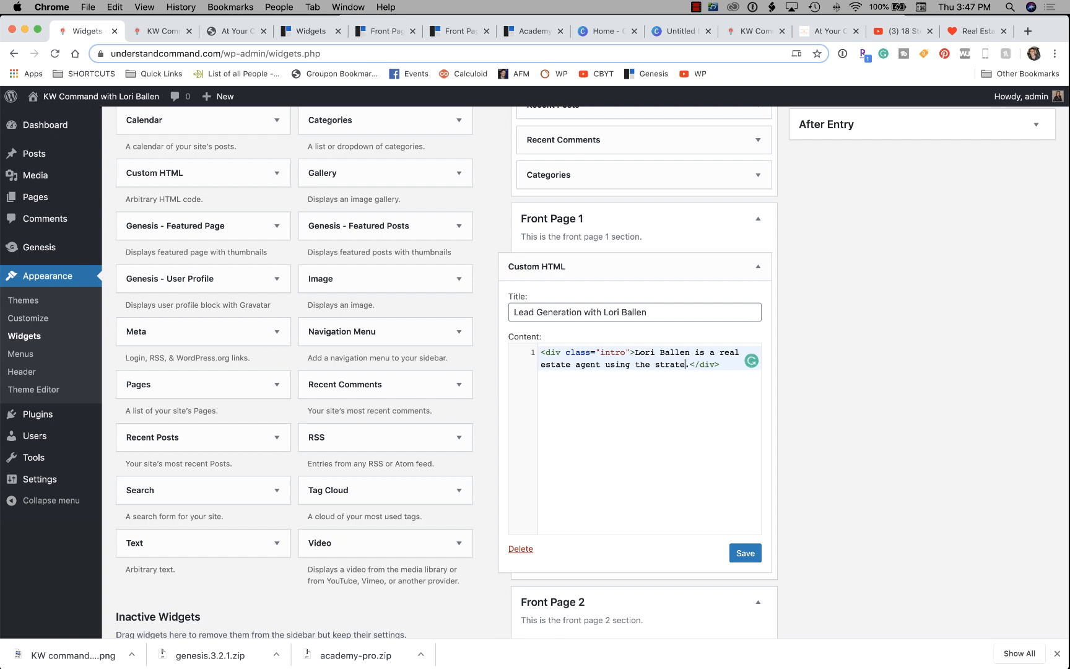
pyautogui.write('gies for her Las')
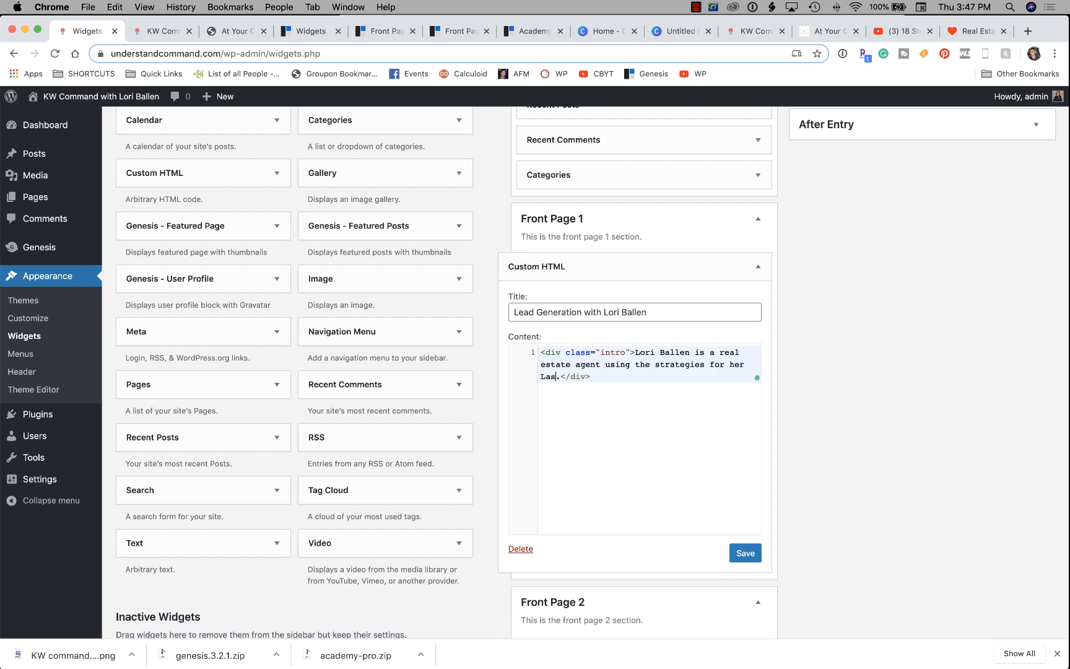
pyautogui.write(' Vegas Real Estate Team')
# End the bio with 'She tests them, proves them, and teaches them' and save the widget.
pyautogui.press('Right')
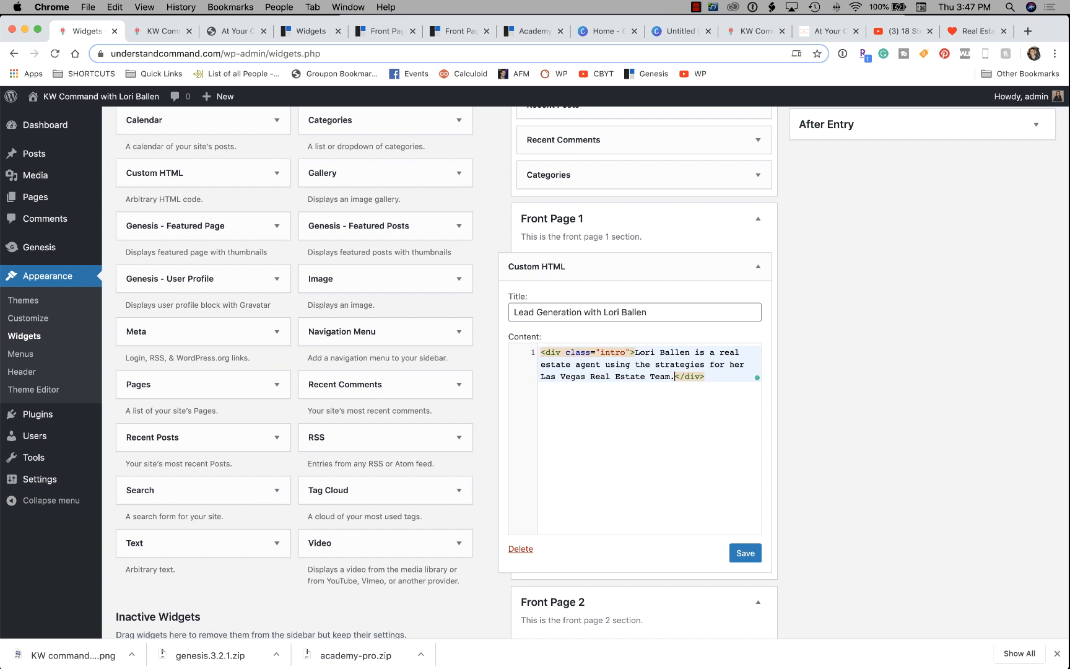
pyautogui.write('She teest')
pyautogui.press('BackSpace')
pyautogui.press('BackSpace')
pyautogui.press('BackSpace')
pyautogui.write('st')
pyautogui.press('BackSpace')
pyautogui.press('BackSpace')
pyautogui.write('cre')
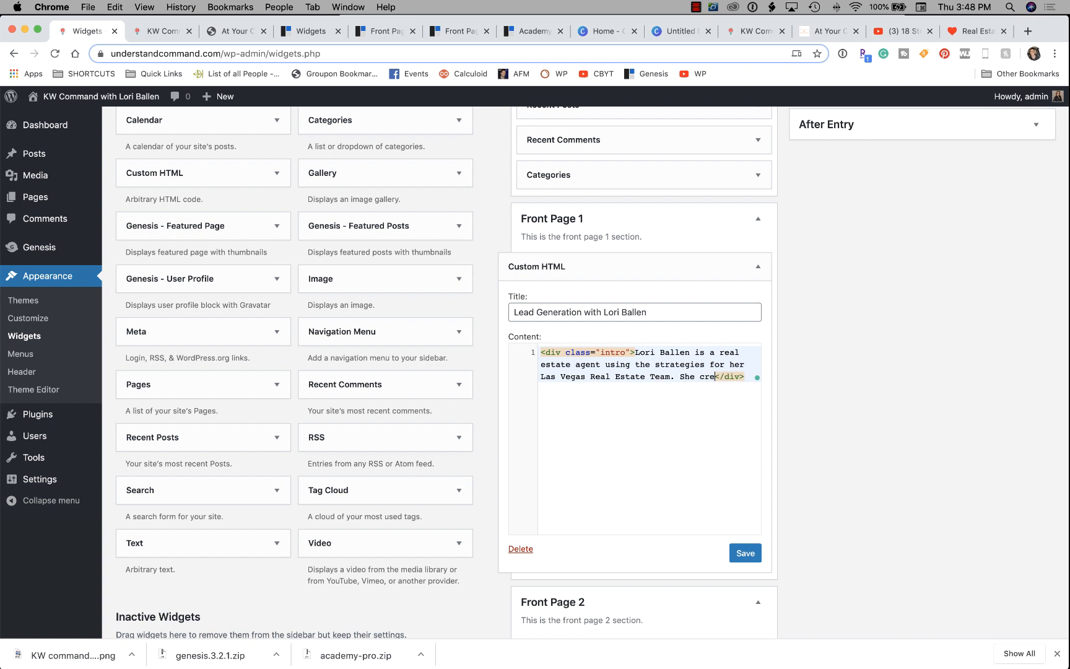
pyautogui.press('BackSpace')
pyautogui.press('BackSpace')
pyautogui.press('BackSpace')
pyautogui.write('tests them, proves')
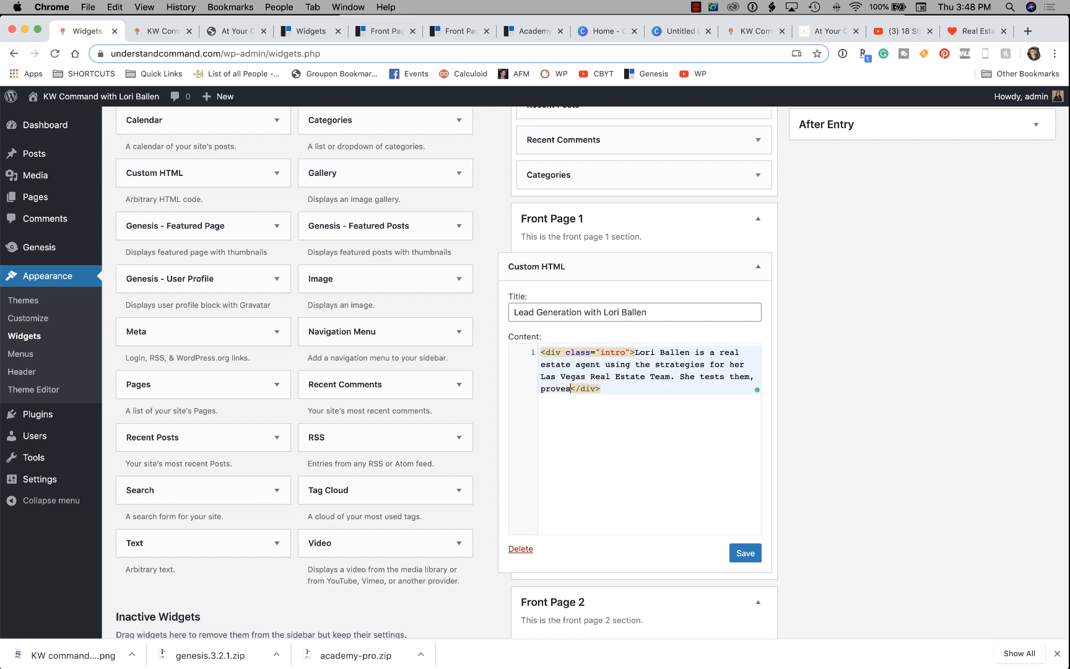
pyautogui.write(' them, and tea')
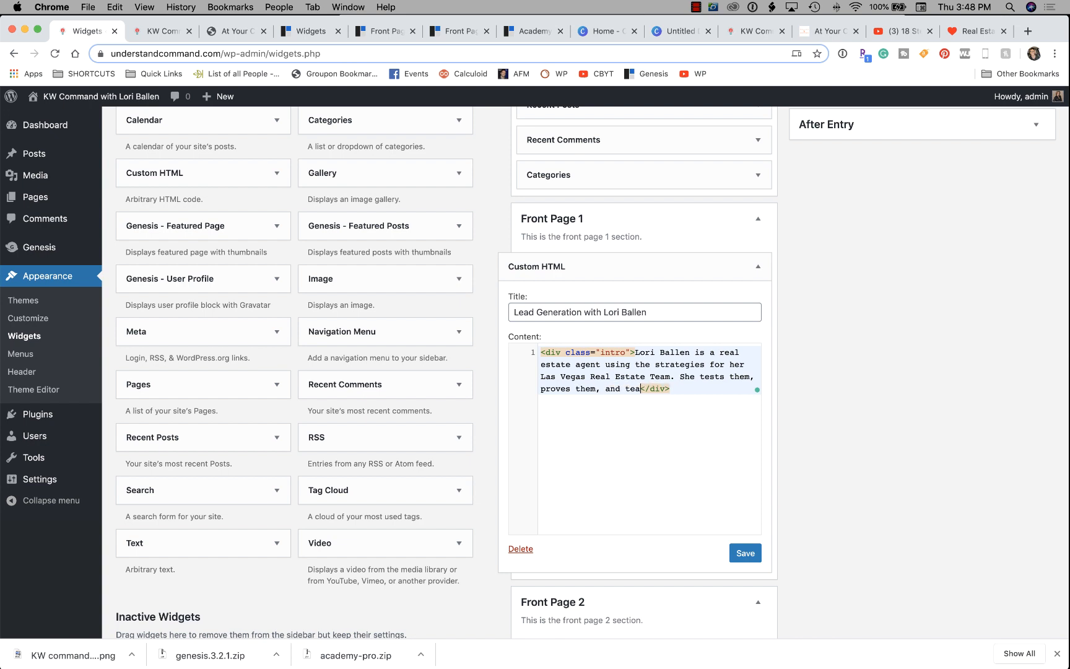
pyautogui.write('ches them</d')
pyautogui.press('BackSpace')
pyautogui.write('s them')
pyautogui.click(745, 553)
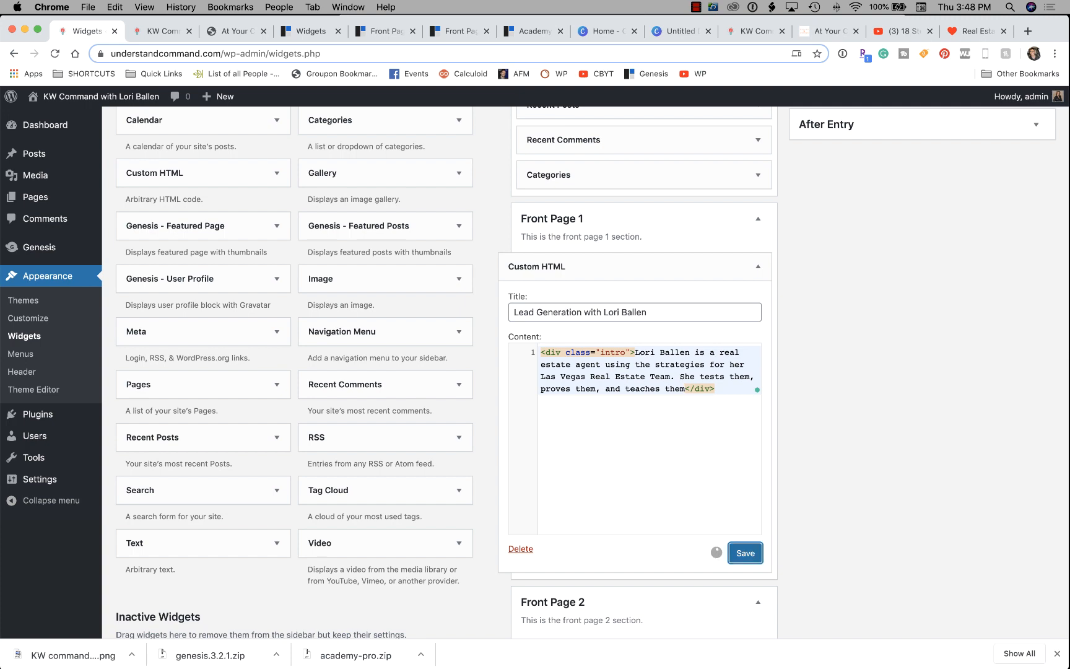
pyautogui.hotkey('ctrl', 'Tab')
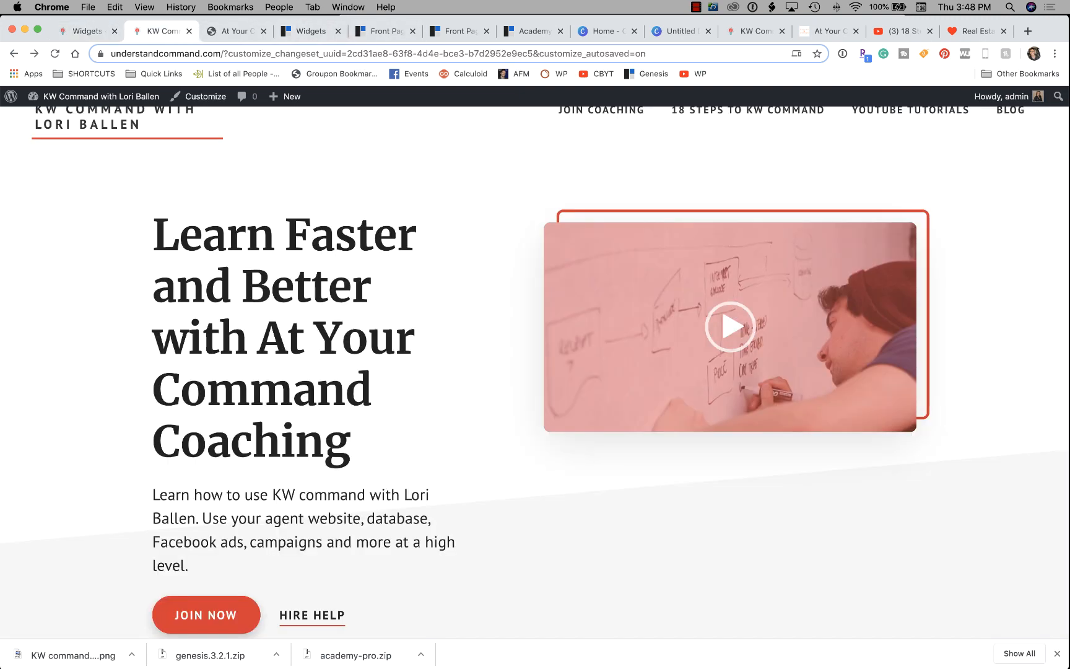
# Reload the site to show the updated Front Page 1 intro.
pyautogui.rightClick(87, 215)
pyautogui.click(113, 246)
pyautogui.scroll(-10, 534, 372)
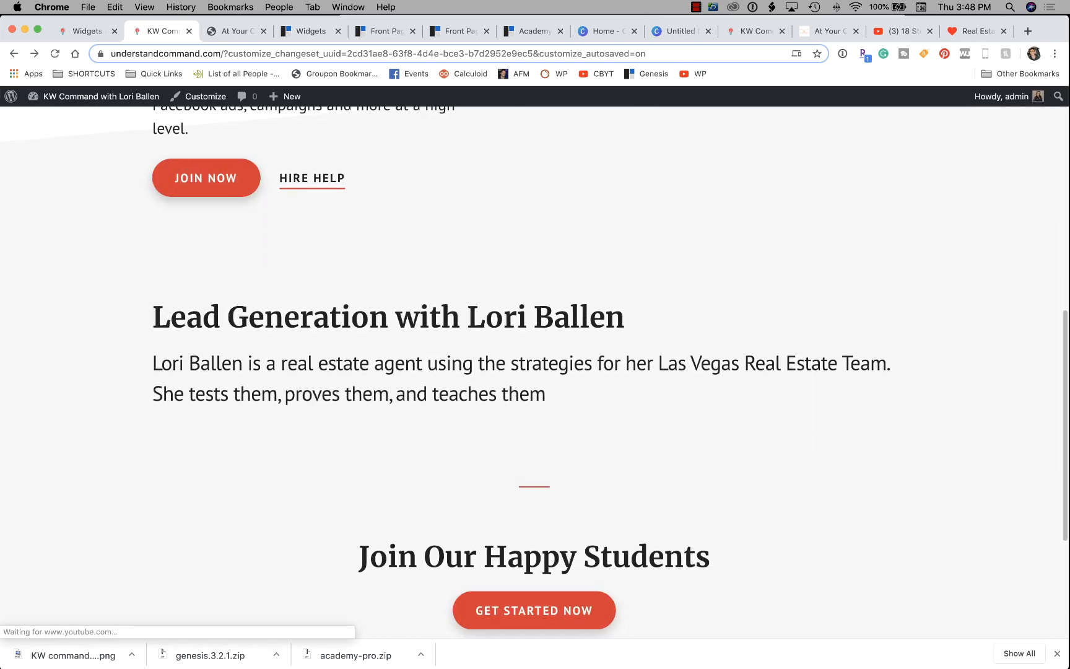
pyautogui.scroll(3, 535, 371)
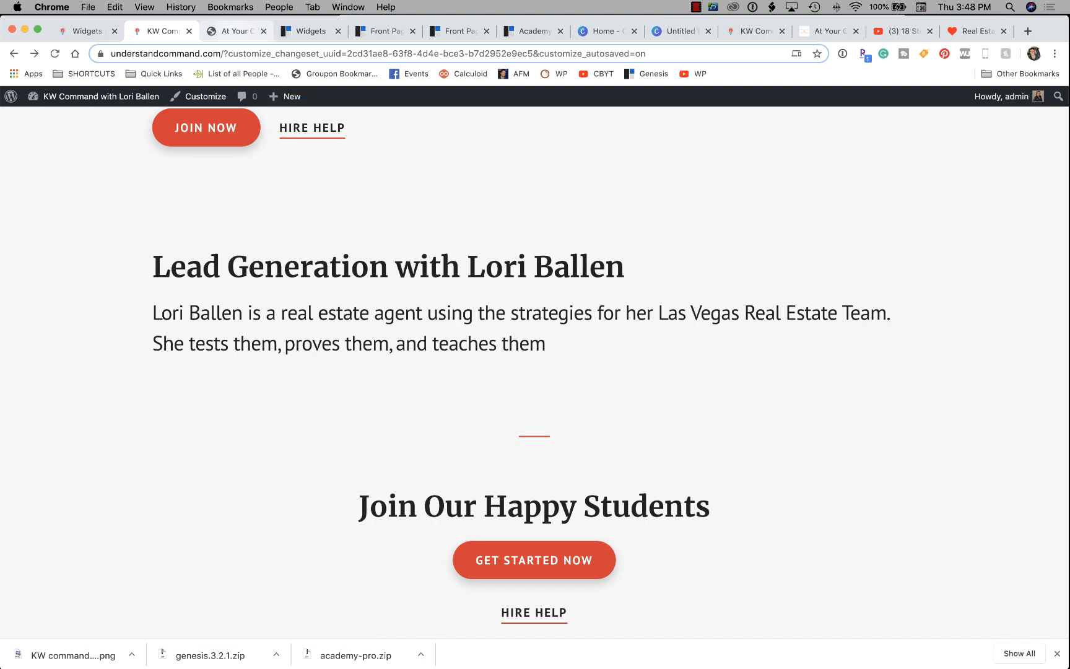
# Compare the site's new intro section against the Academy Pro demo and the widget settings.
pyautogui.click(235, 31)
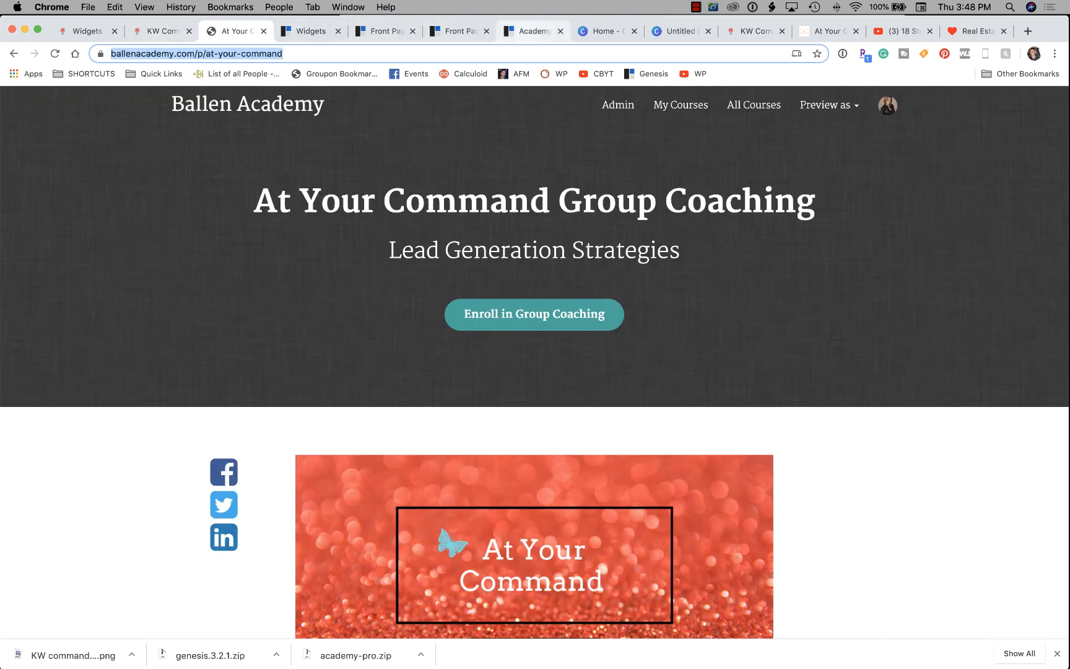
pyautogui.click(533, 31)
pyautogui.scroll(1, 534, 334)
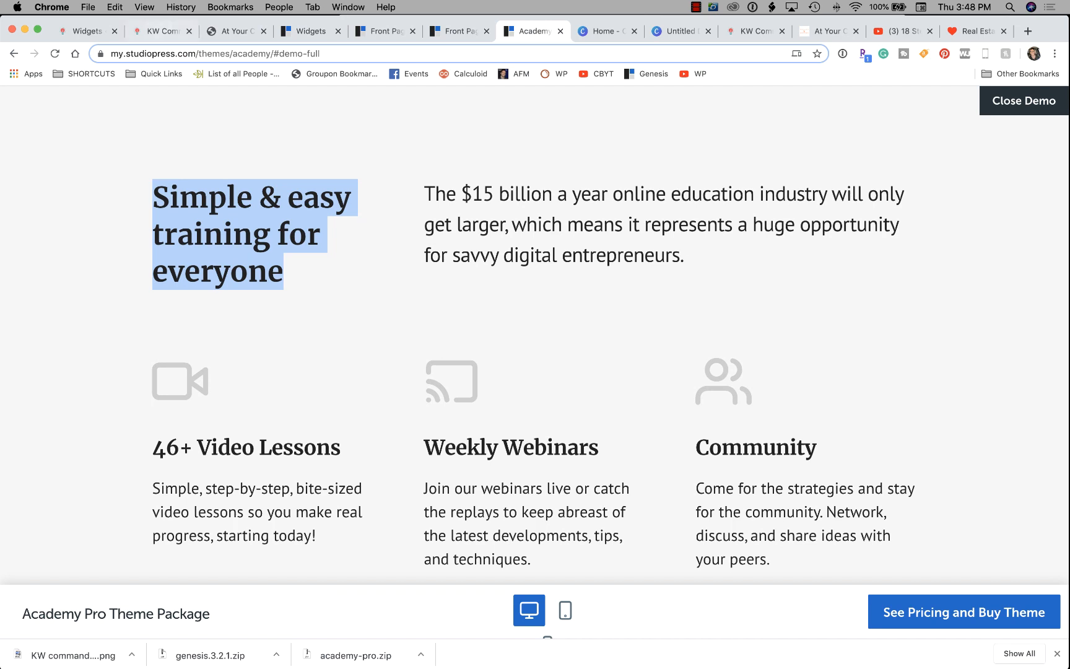
pyautogui.click(160, 31)
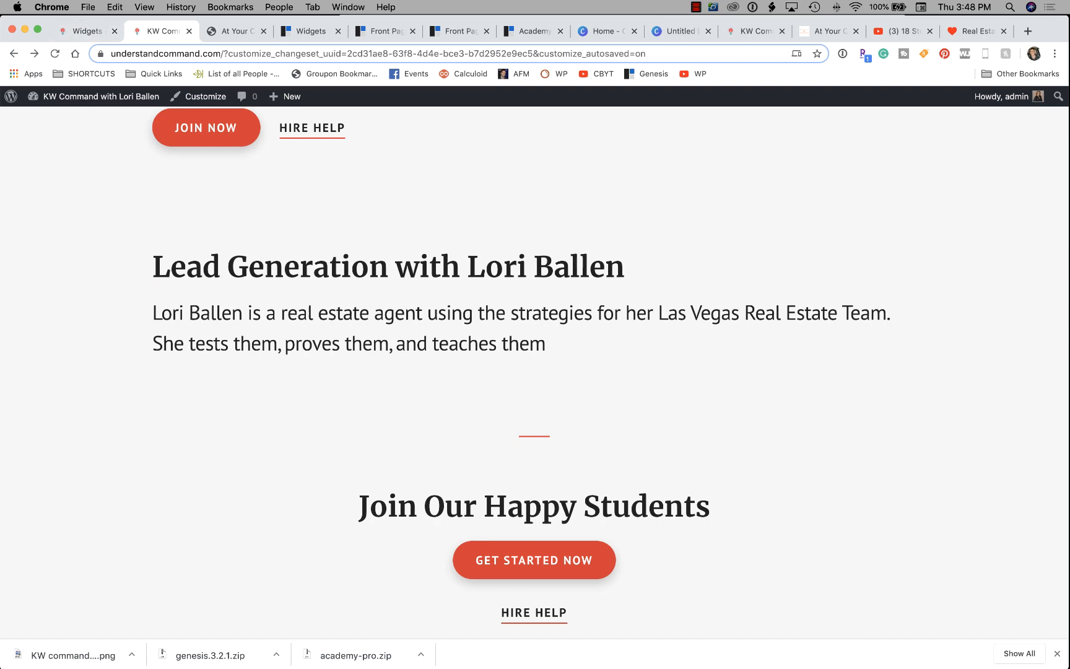
pyautogui.click(84, 31)
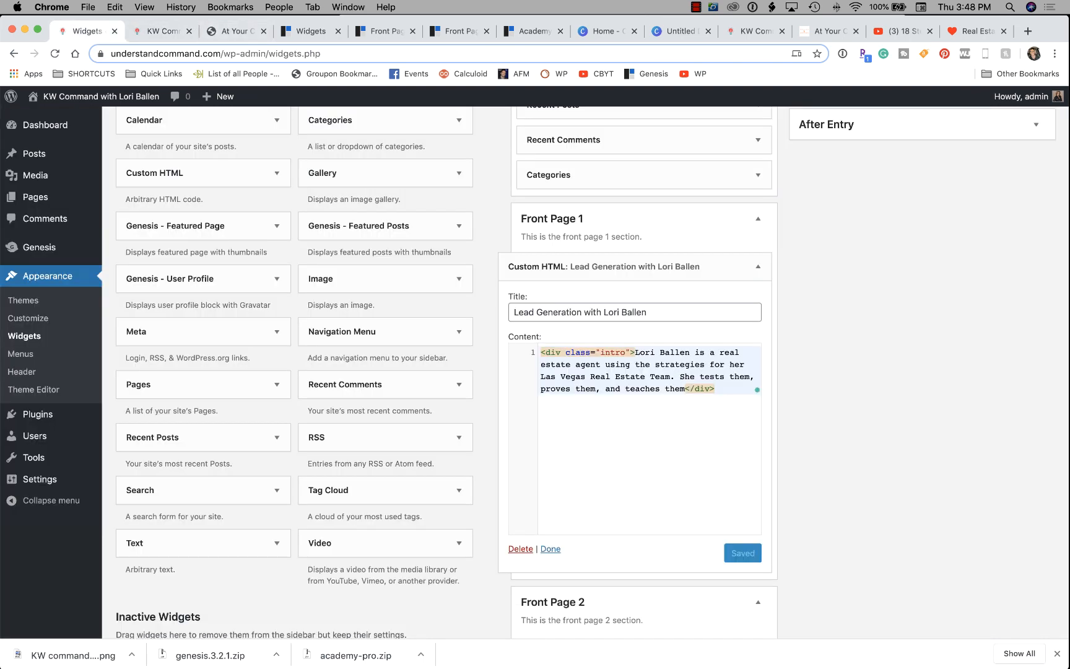
pyautogui.scroll(-1, 591, 372)
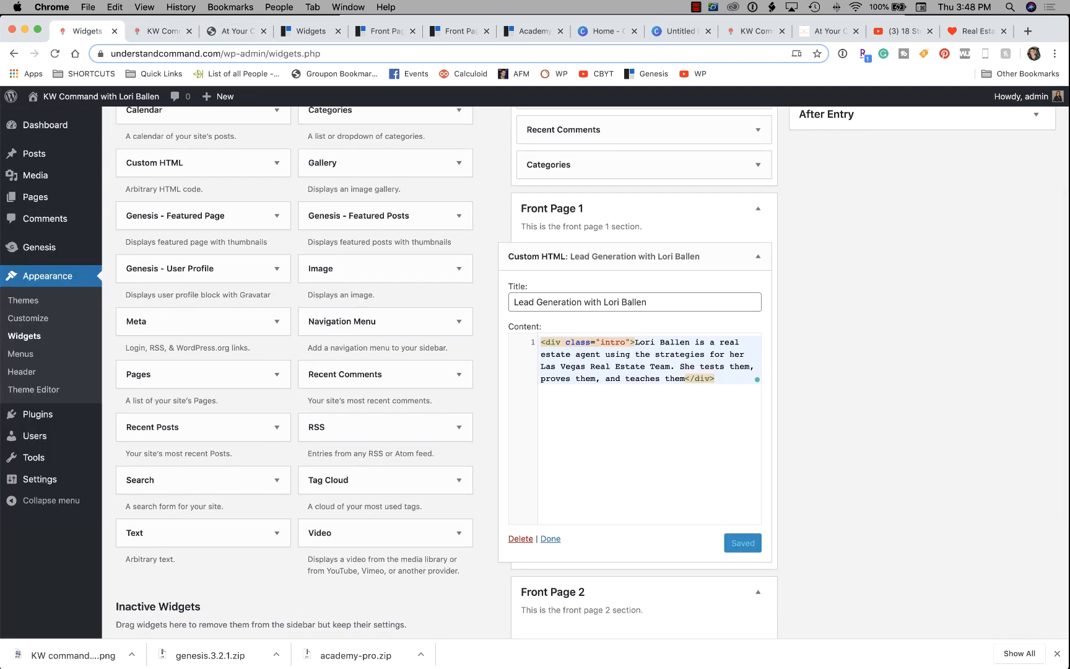
pyautogui.scroll(-1, 592, 371)
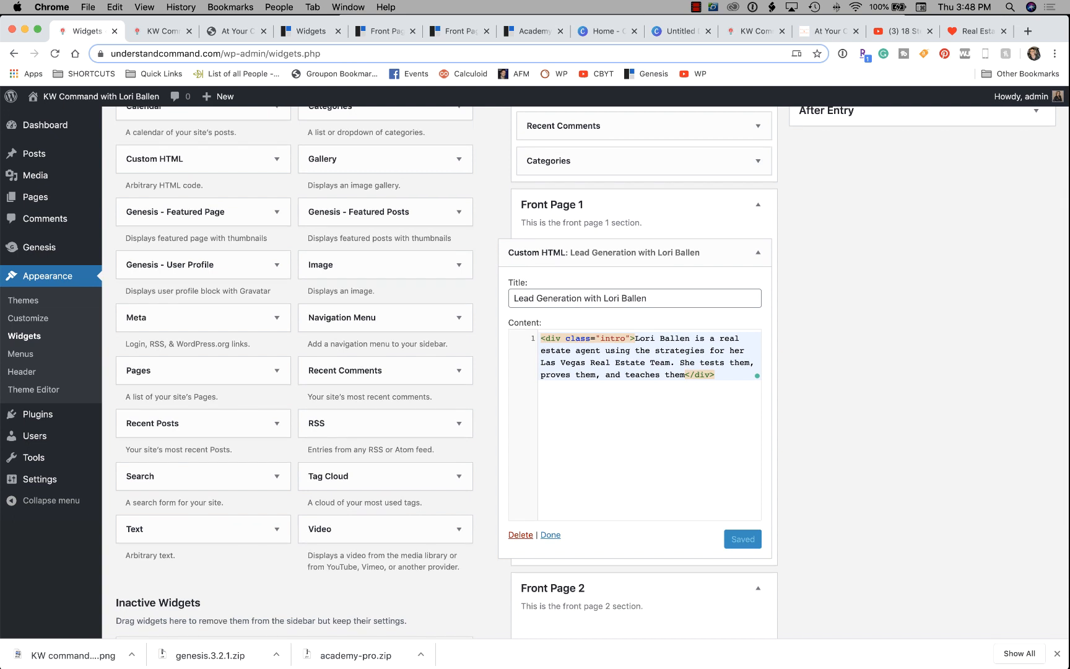
pyautogui.click(162, 31)
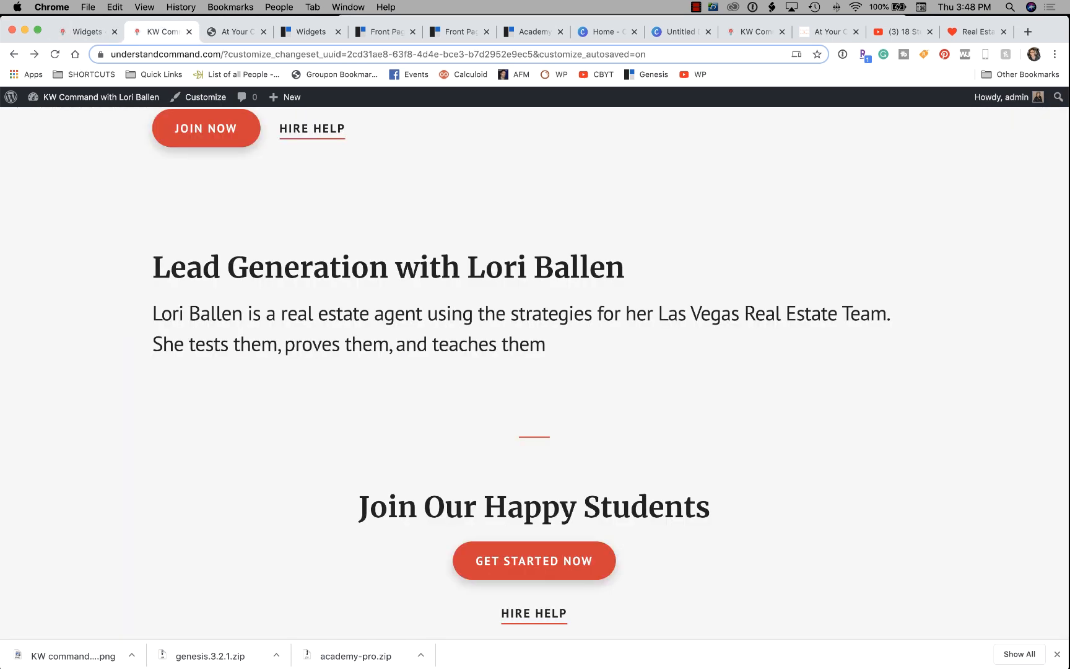
pyautogui.scroll(1, 591, 371)
pyautogui.click(87, 31)
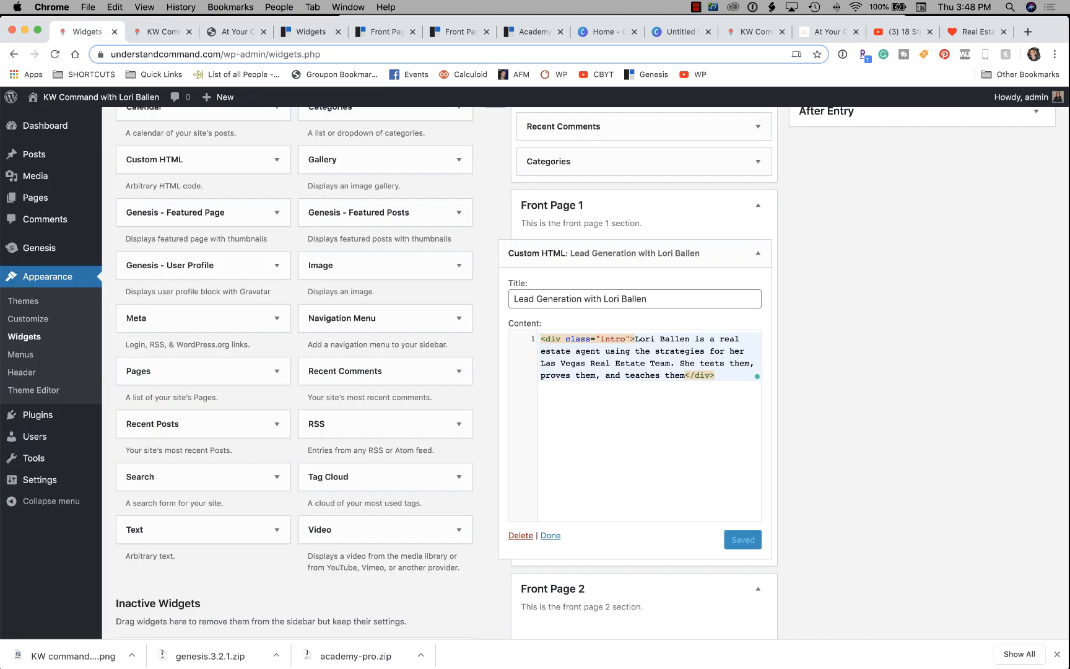
pyautogui.scroll(2, 591, 372)
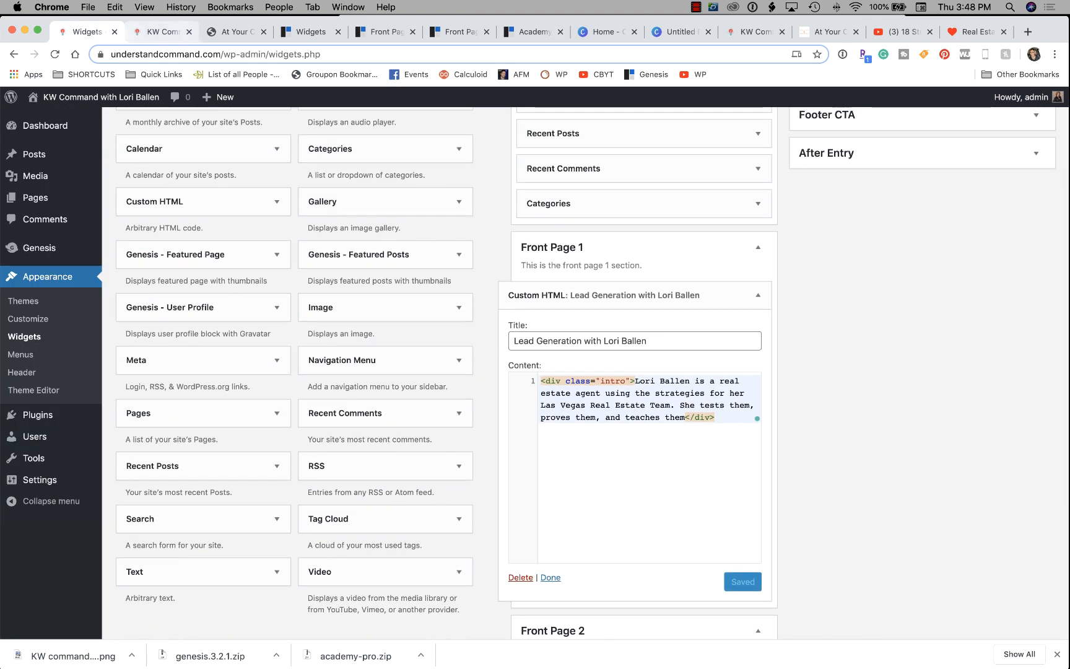
pyautogui.click(310, 33)
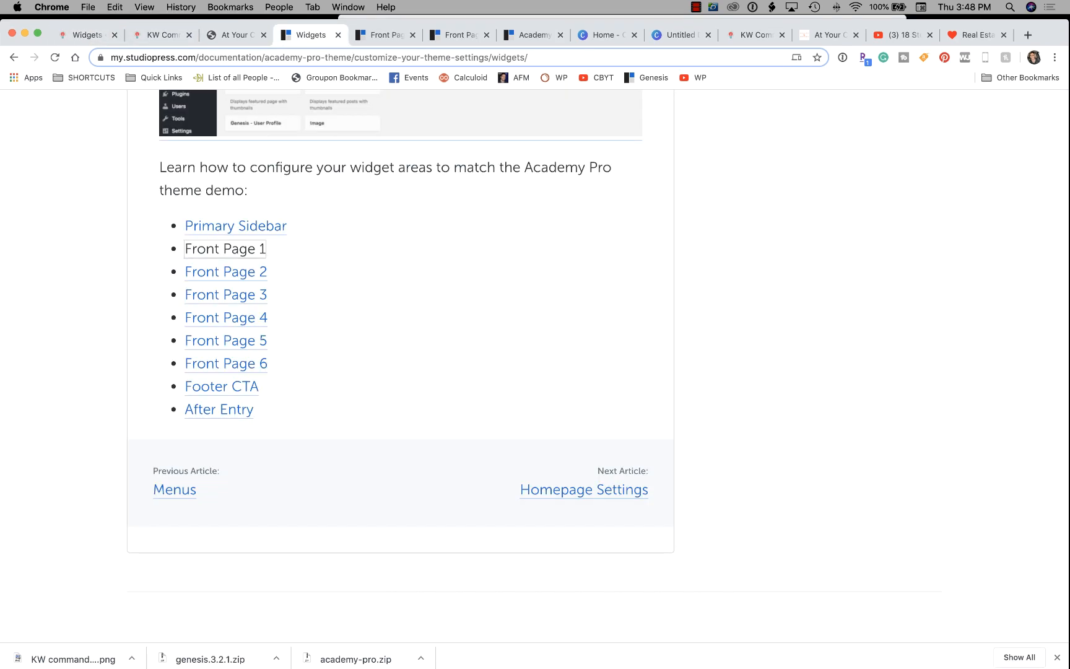
# Open the Front Page 2 widget area guide and browse its widget examples.
pyautogui.click(225, 248)
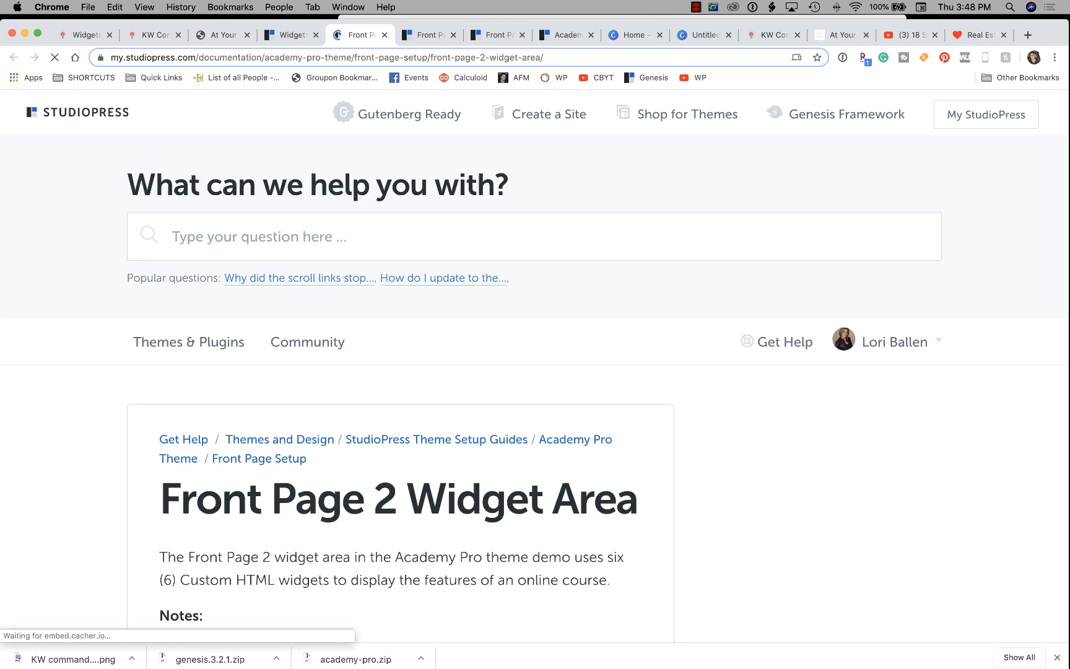
pyautogui.scroll(-5, 306, 337)
pyautogui.scroll(-10, 400, 365)
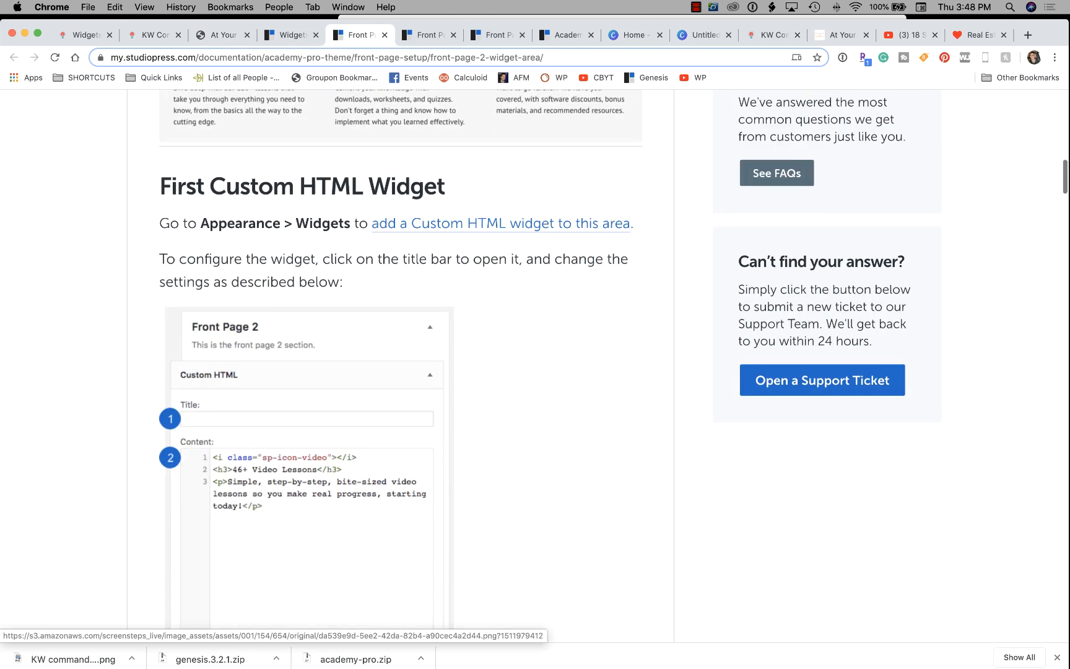
pyautogui.scroll(2, 400, 365)
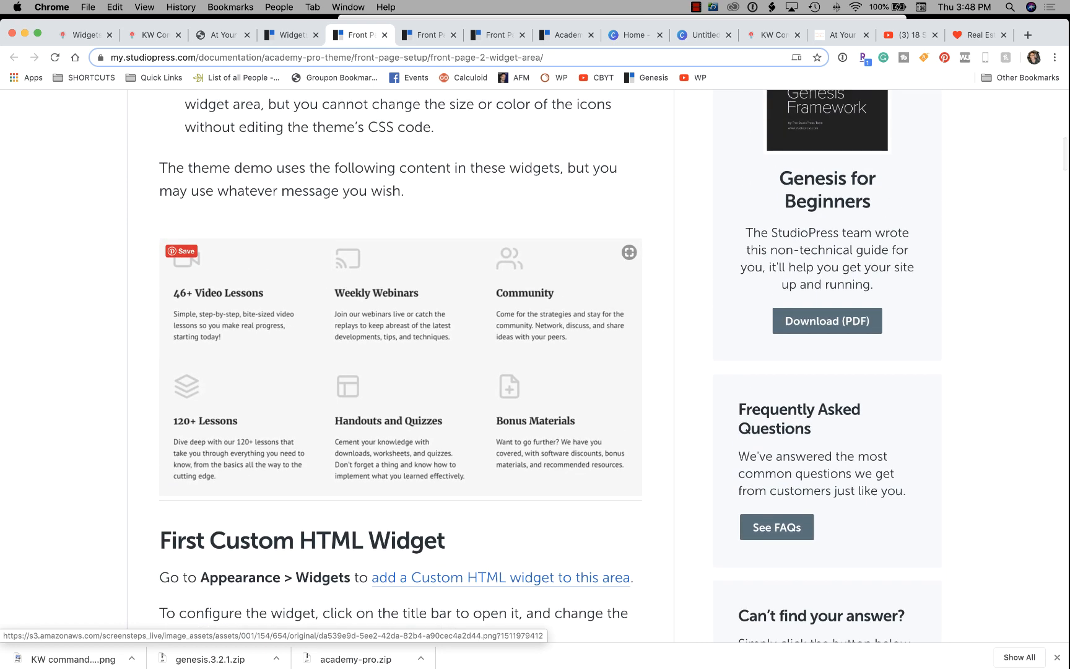
pyautogui.scroll(-3, 400, 365)
pyautogui.scroll(3, 400, 365)
pyautogui.scroll(-1, 400, 366)
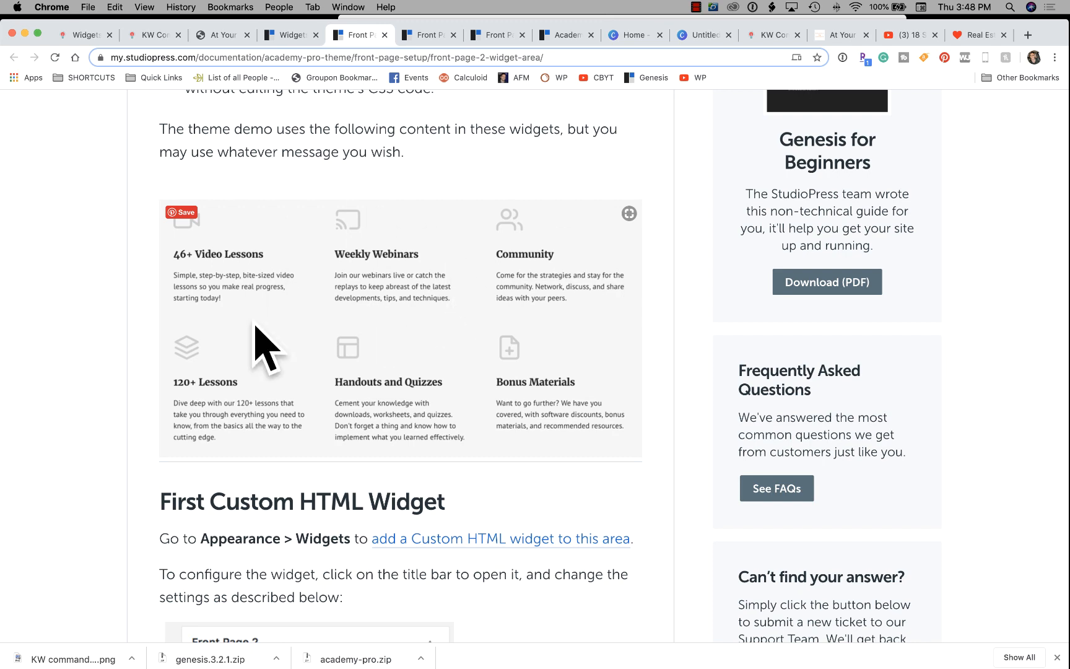
pyautogui.scroll(-10, 365, 354)
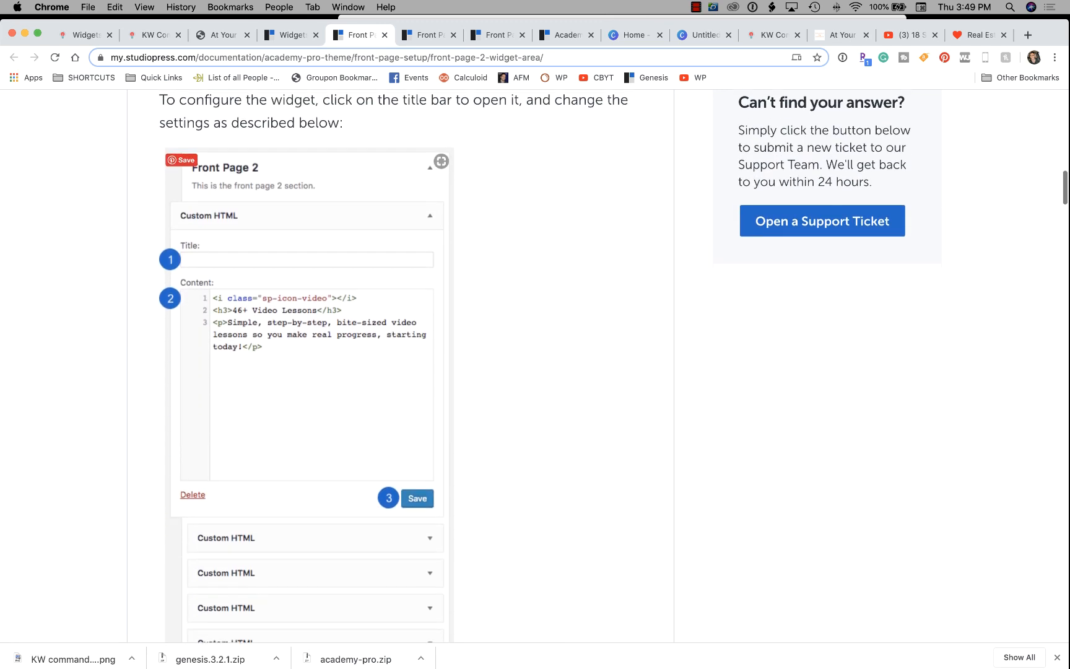
pyautogui.scroll(-1, 365, 354)
pyautogui.scroll(1, 365, 354)
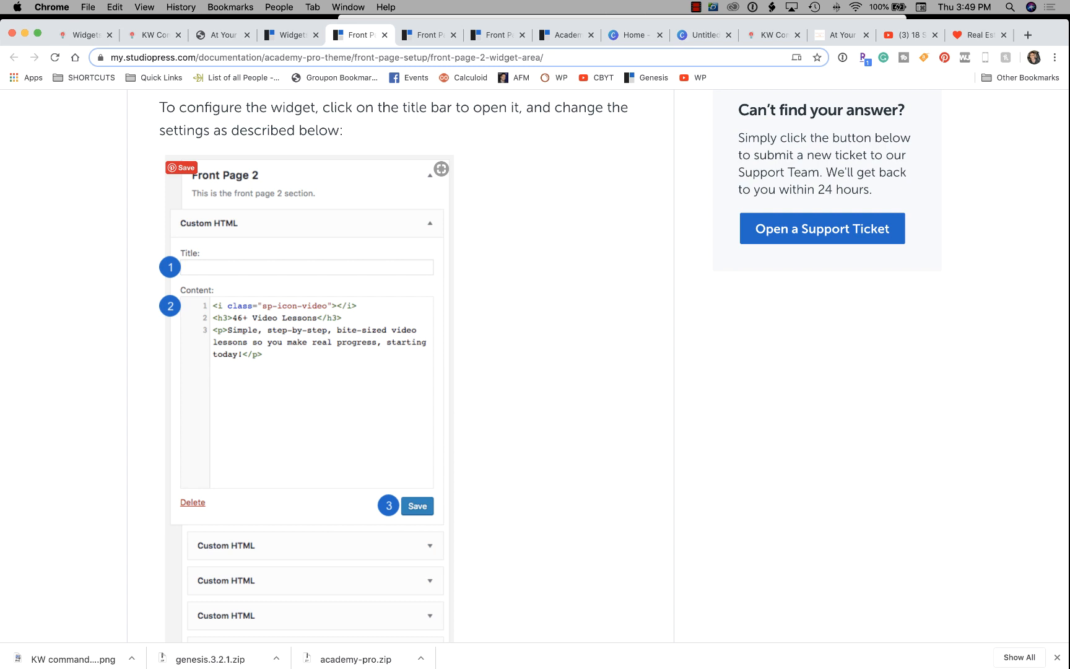
pyautogui.scroll(2, 613, 367)
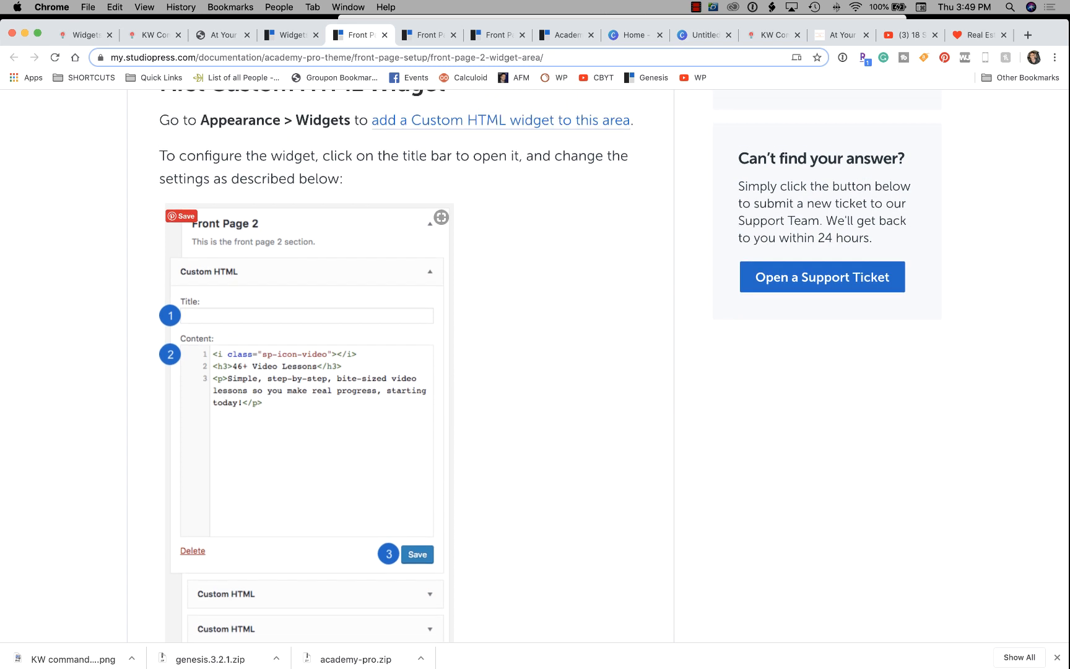
# Select the three lines of the first Custom HTML widget's demo code.
pyautogui.scroll(-8, 400, 365)
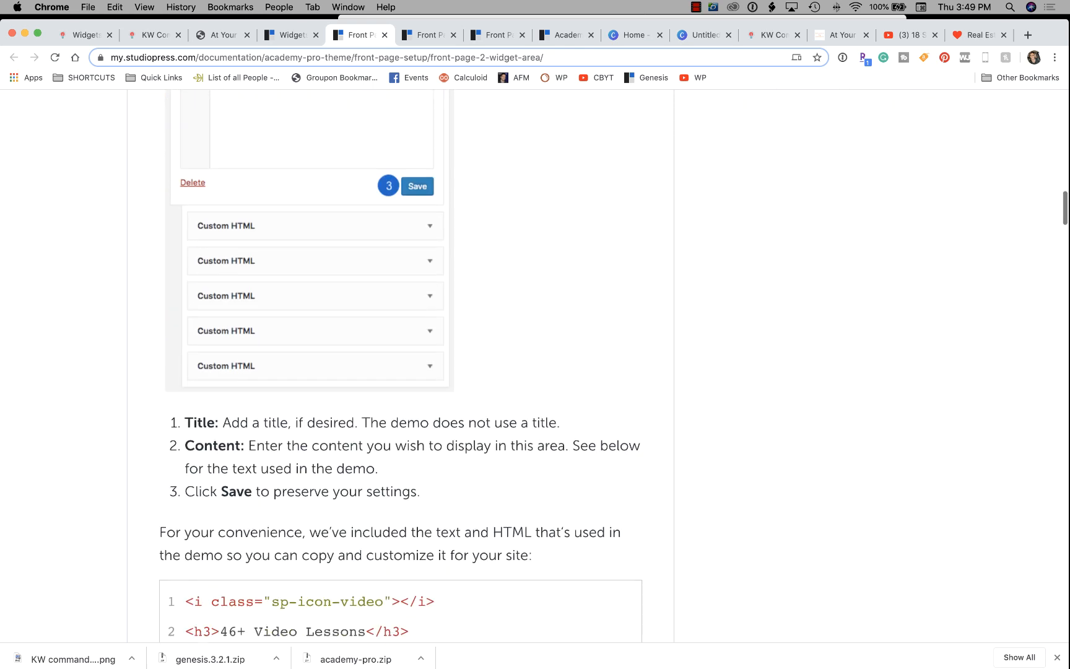
pyautogui.scroll(-5, 400, 365)
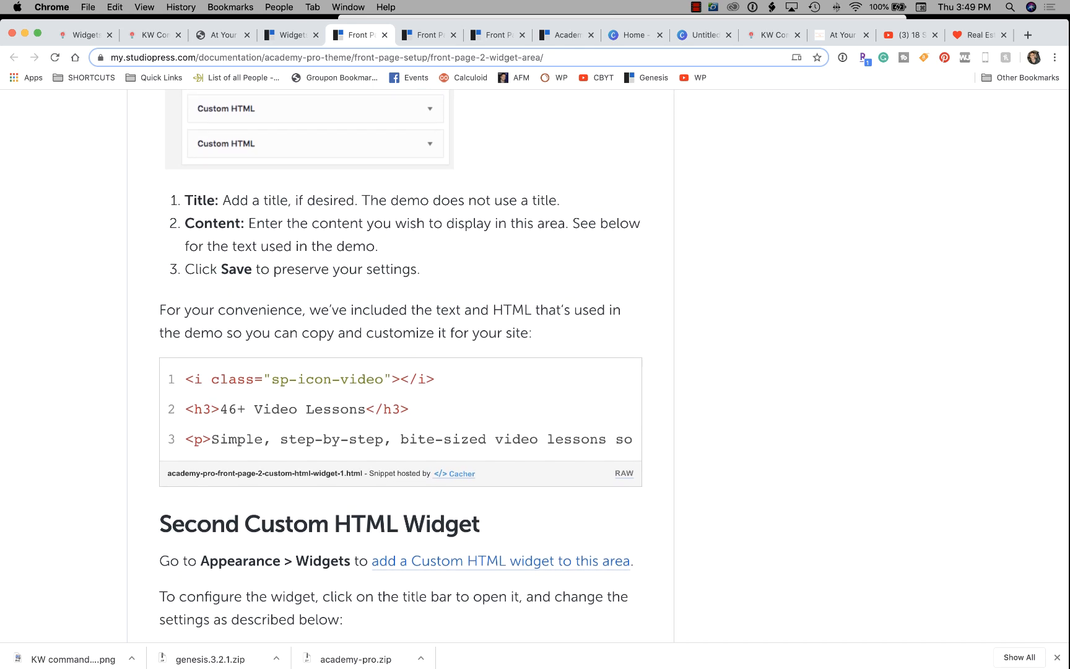
pyautogui.scroll(20, 400, 365)
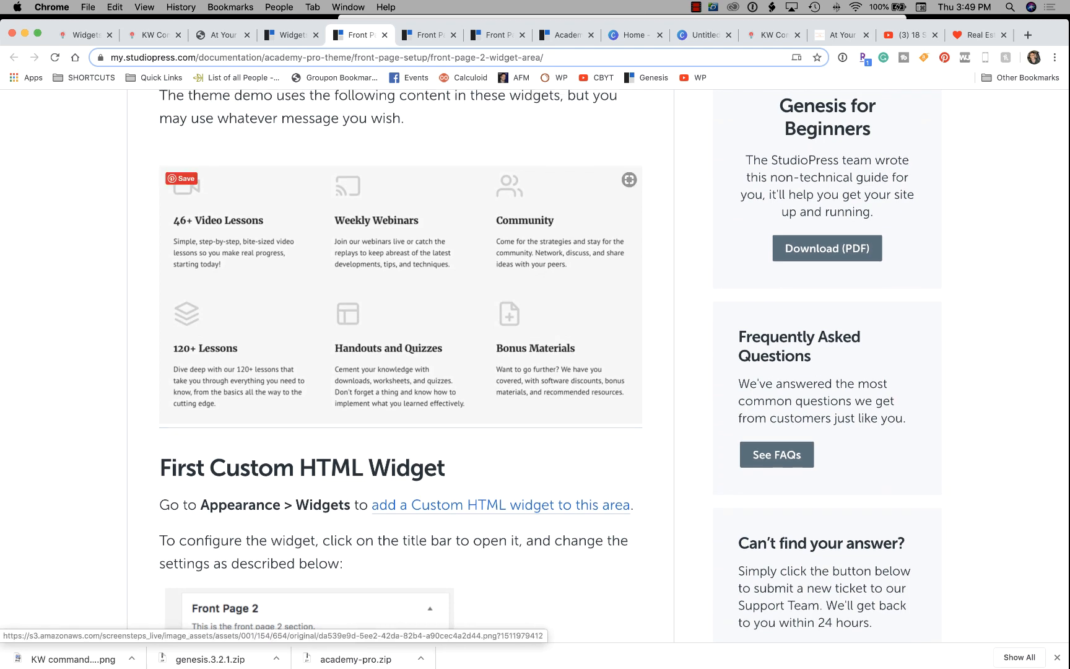
pyautogui.scroll(-15, 400, 365)
pyautogui.scroll(-1, 400, 365)
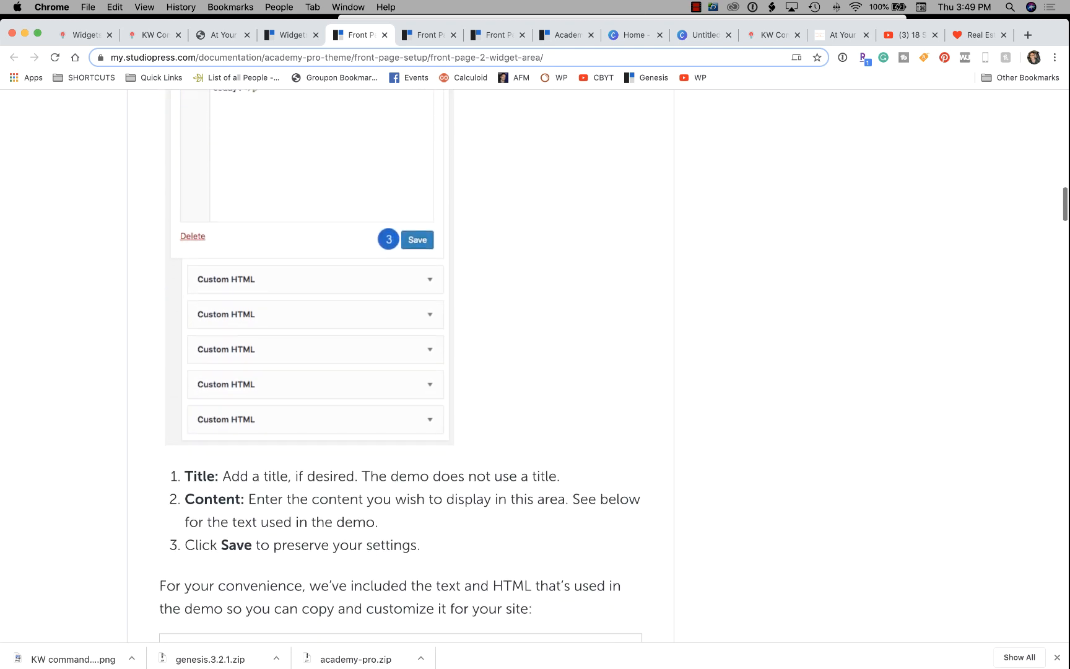
pyautogui.scroll(8, 399, 365)
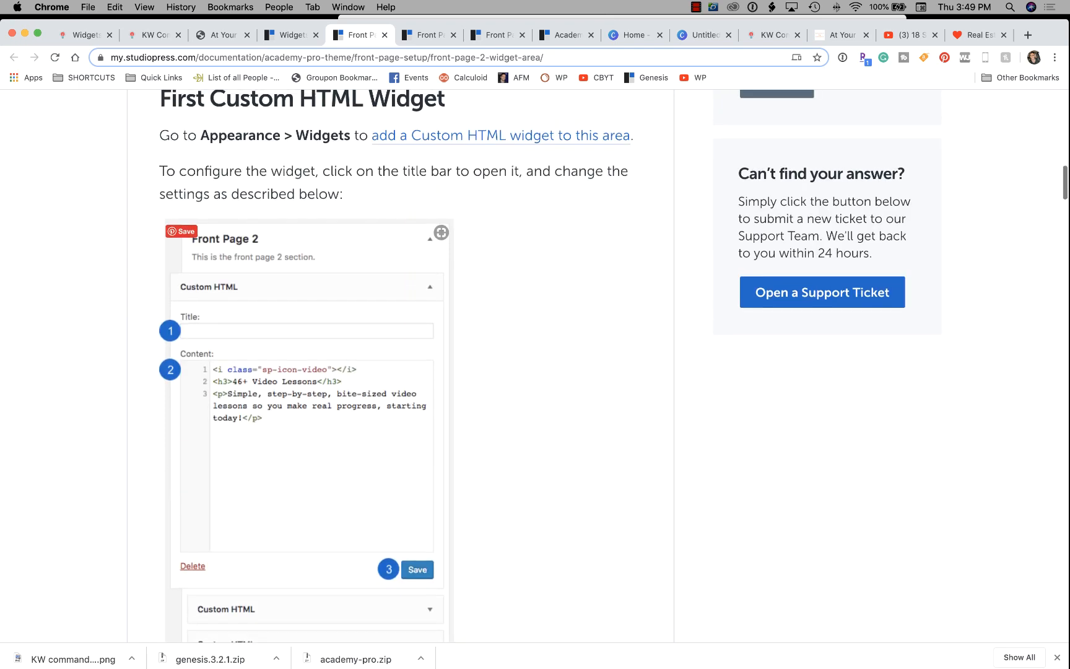
pyautogui.scroll(-8, 400, 365)
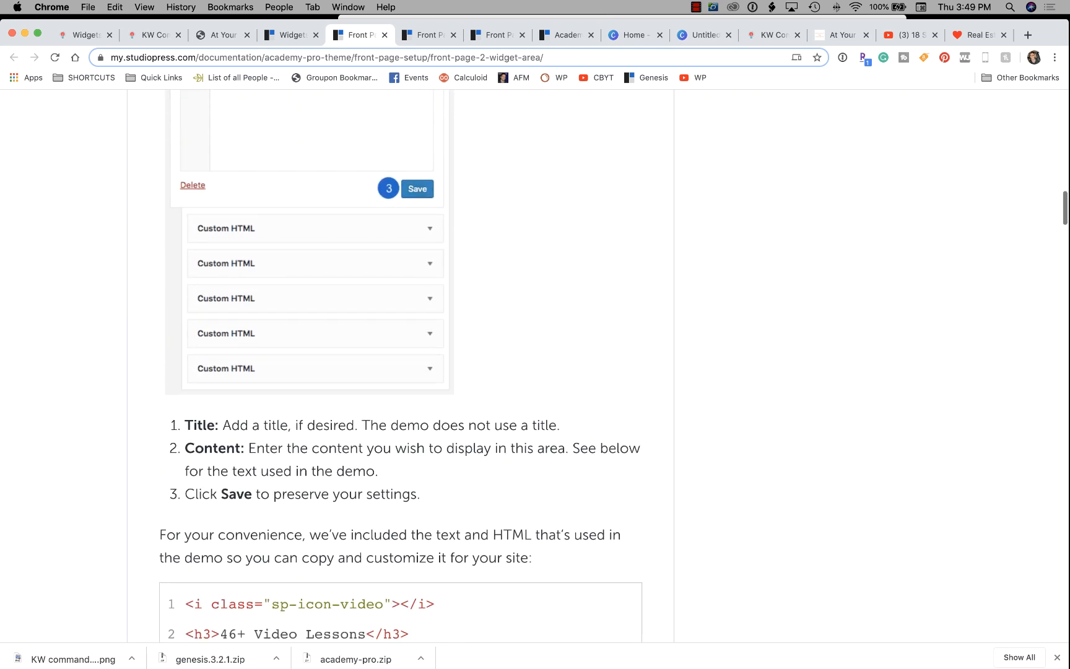
pyautogui.scroll(-3, 400, 365)
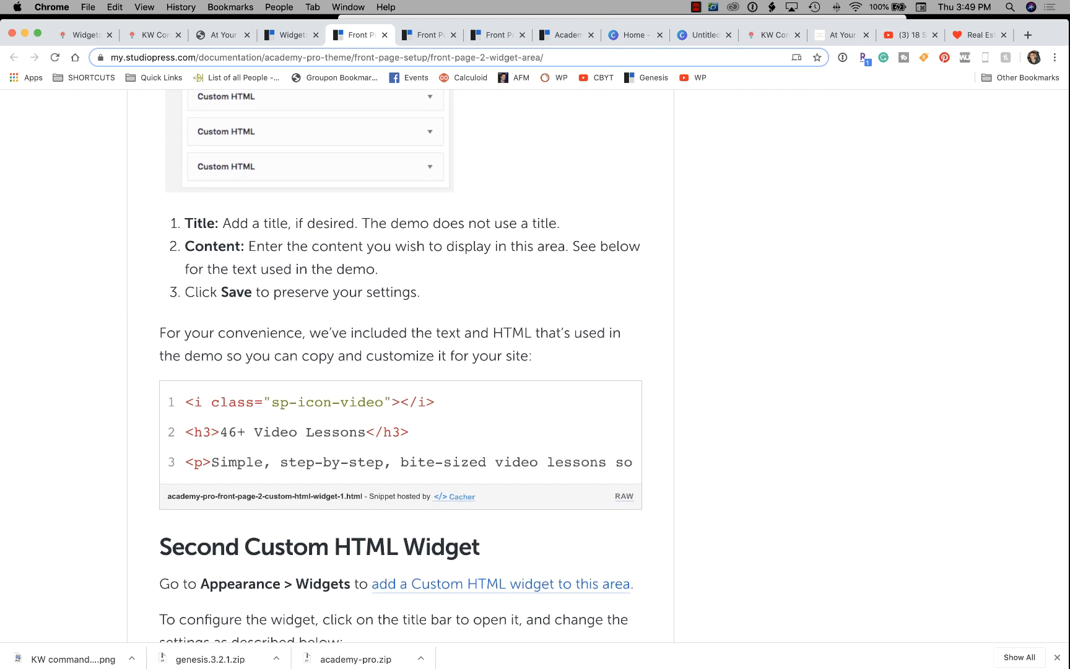
pyautogui.scroll(-1, 400, 365)
pyautogui.moveTo(193, 396); pyautogui.dragTo(641, 458)
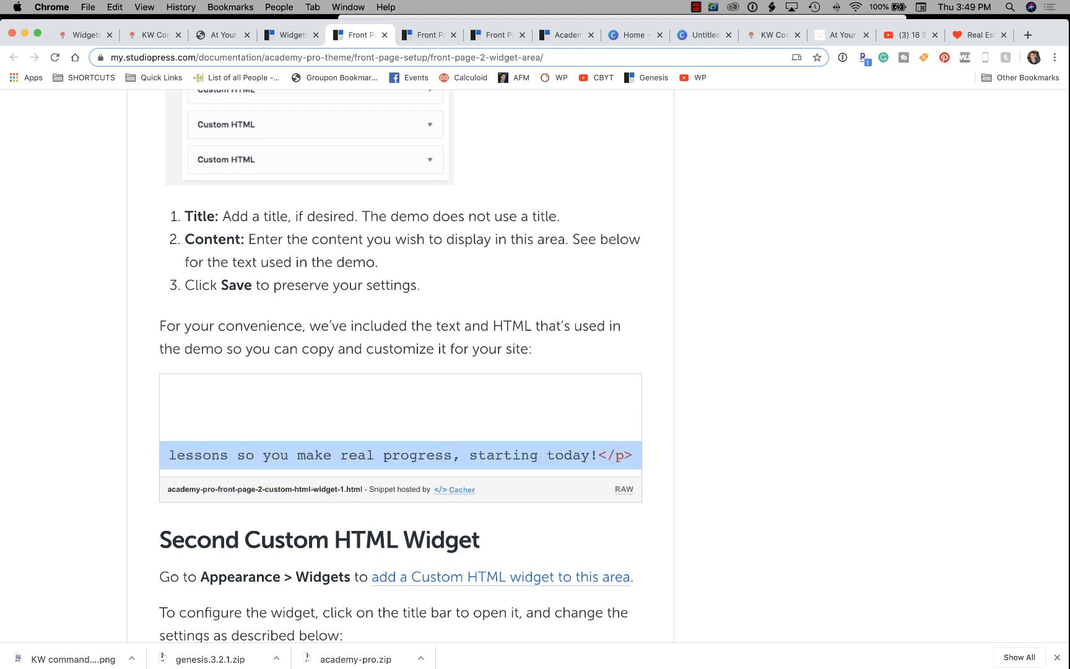
pyautogui.click(155, 35)
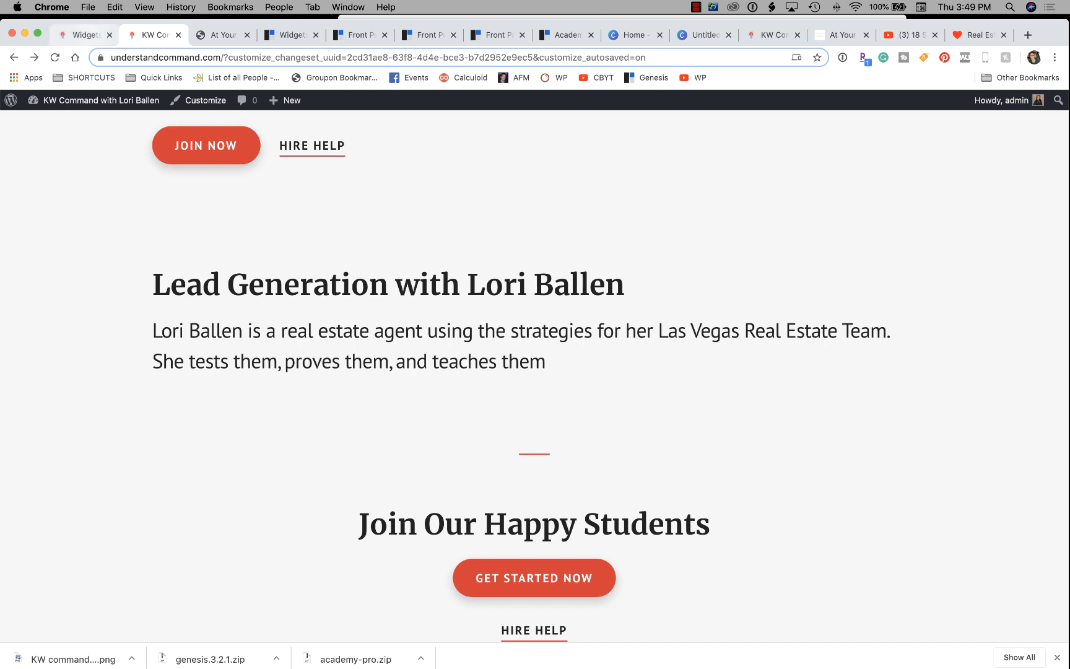
# Collapse the Front Page 1 widget and add a first Custom HTML widget to Front Page 2.
pyautogui.click(85, 35)
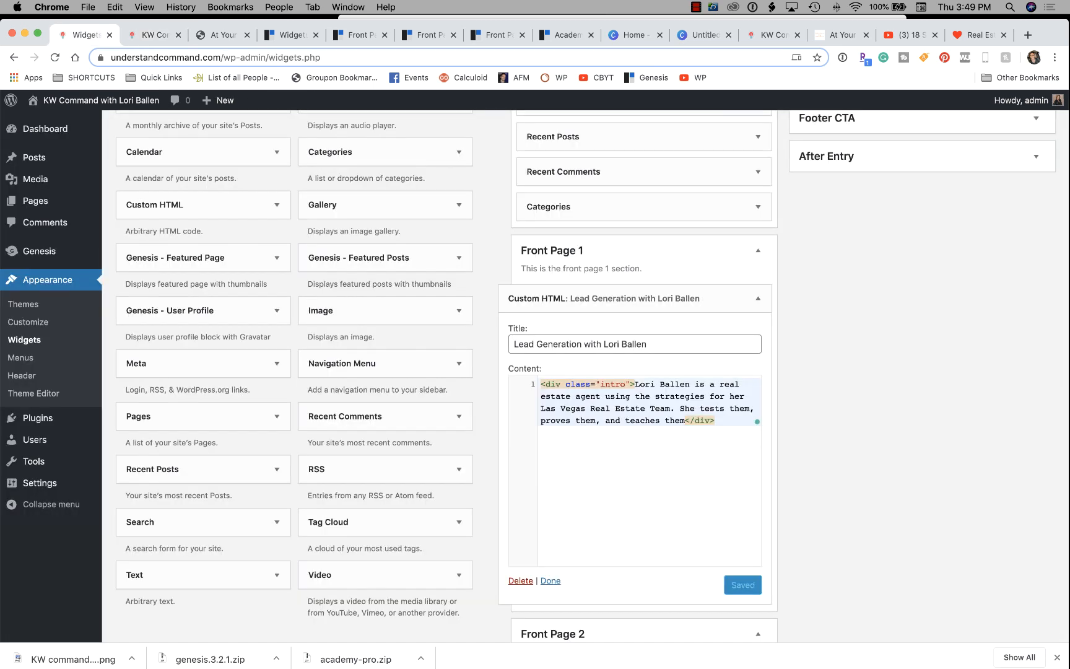
pyautogui.click(758, 298)
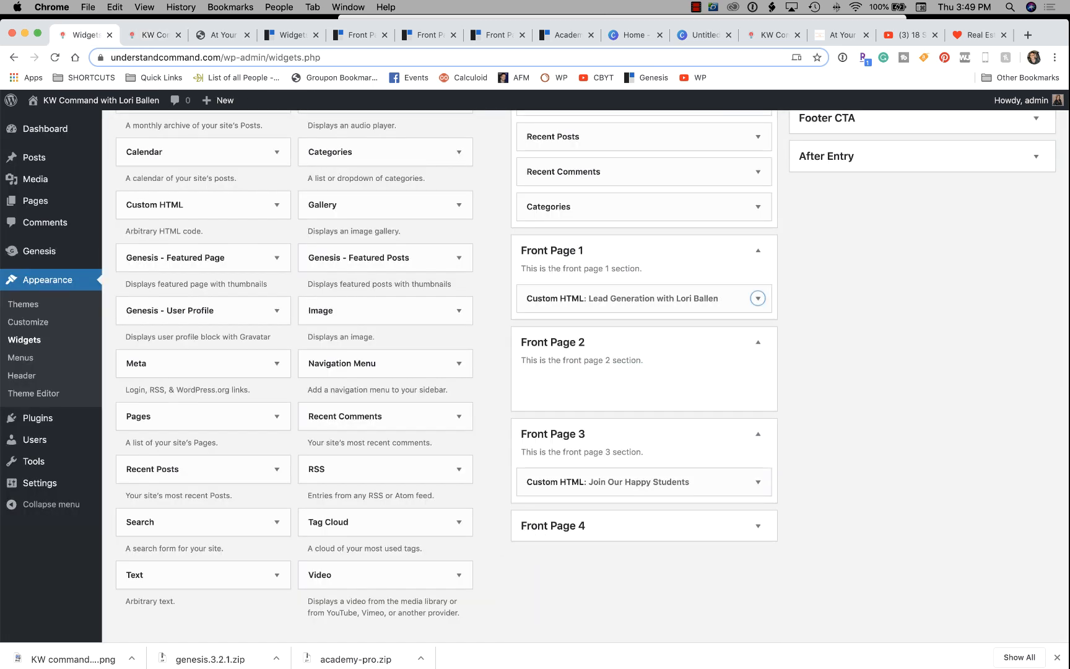
pyautogui.scroll(2, 204, 259)
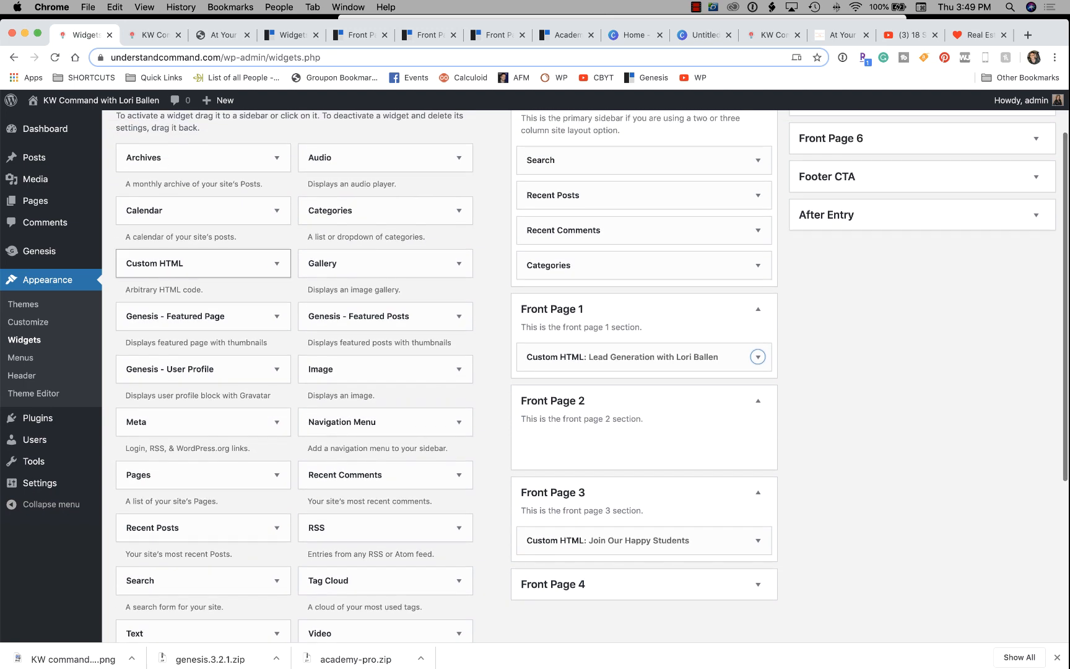
pyautogui.moveTo(161, 263); pyautogui.dragTo(585, 447)
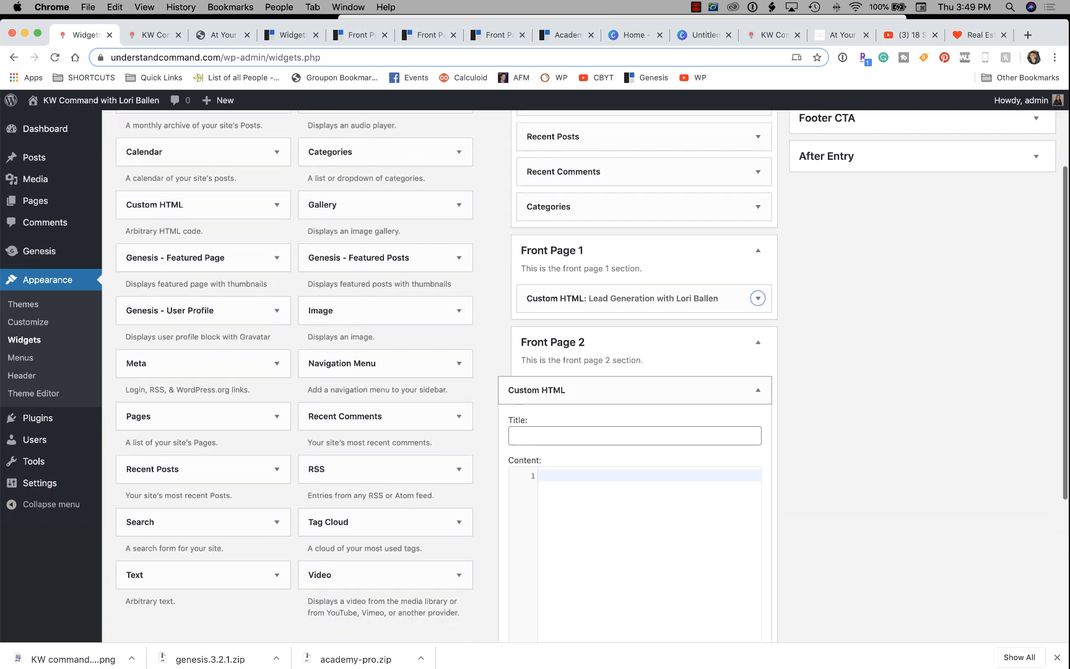
pyautogui.scroll(-2, 585, 447)
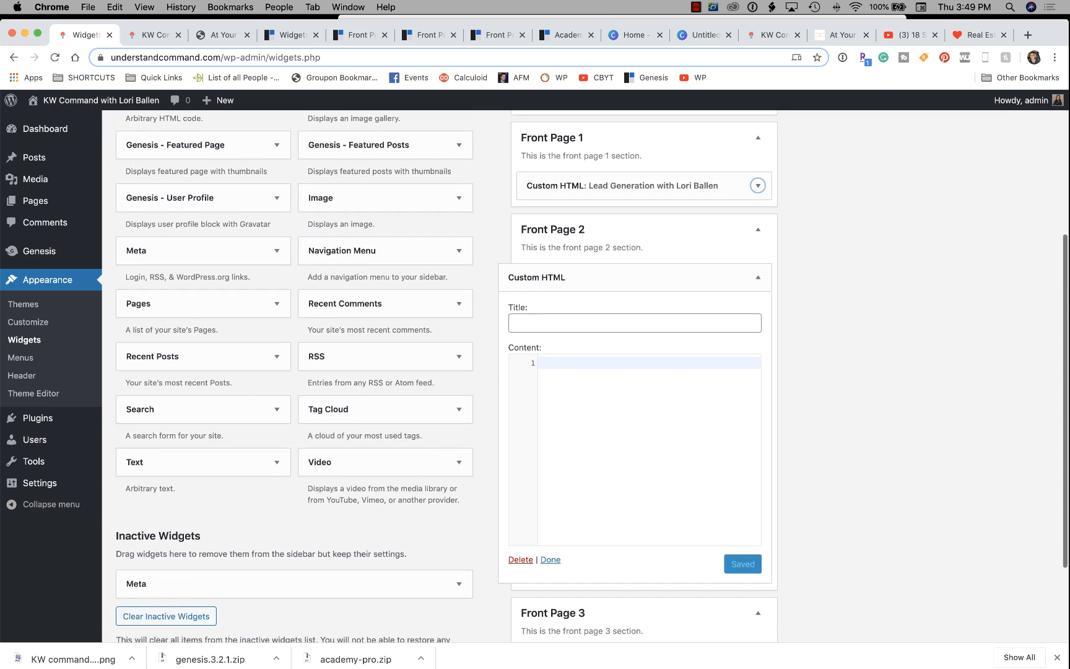
pyautogui.click(758, 277)
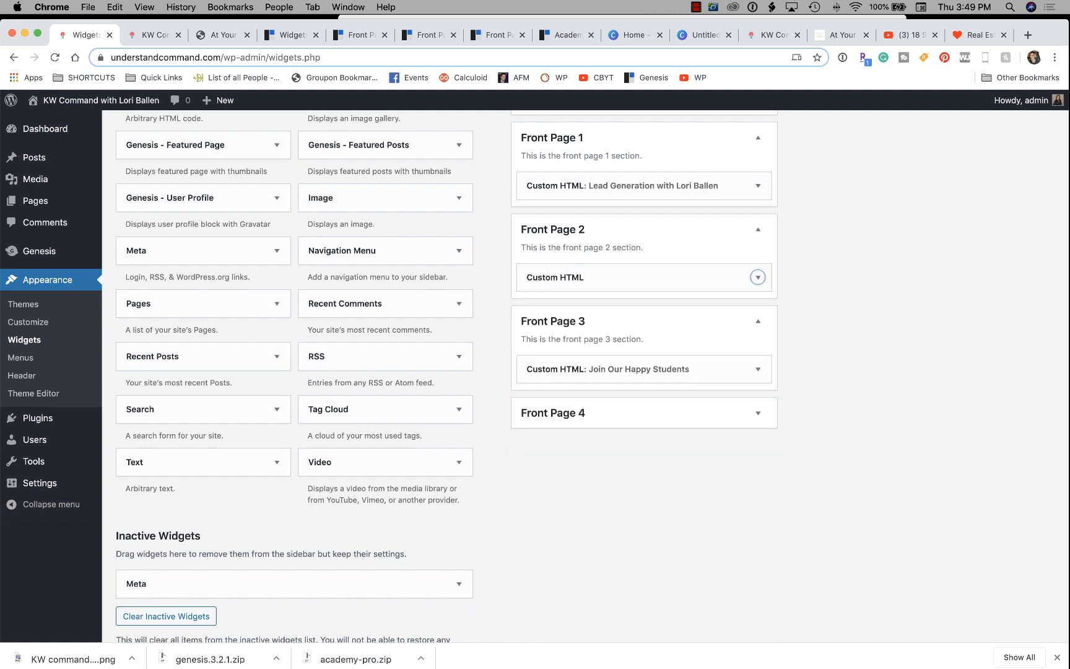
# Add two more collapsed Custom HTML widgets to Front Page 2.
pyautogui.scroll(4, 204, 197)
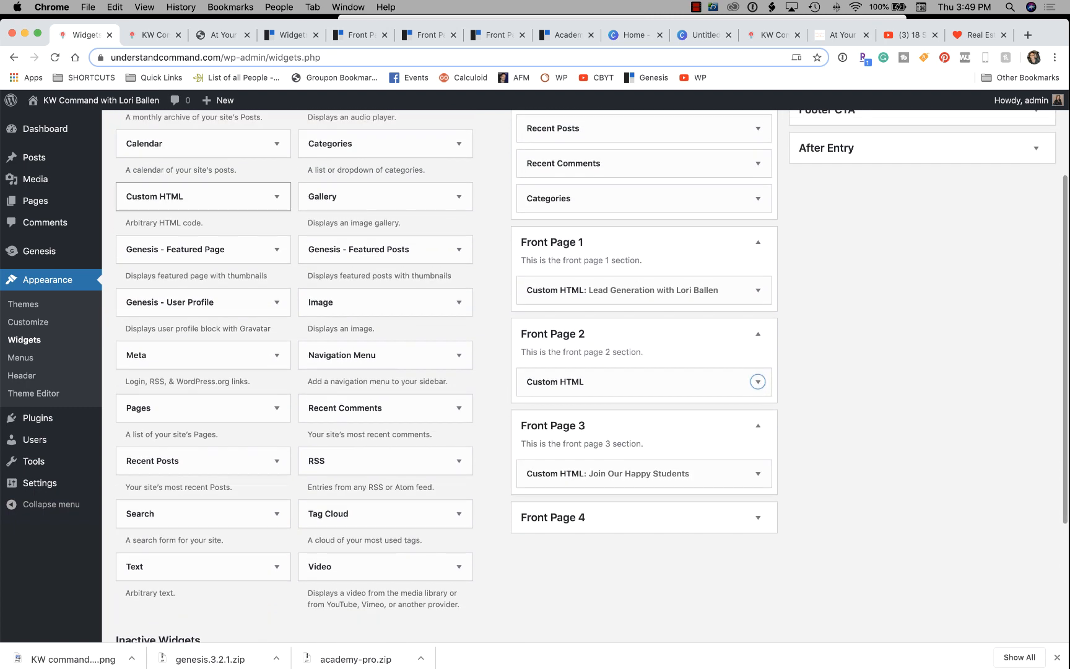
pyautogui.moveTo(155, 196); pyautogui.dragTo(554, 419)
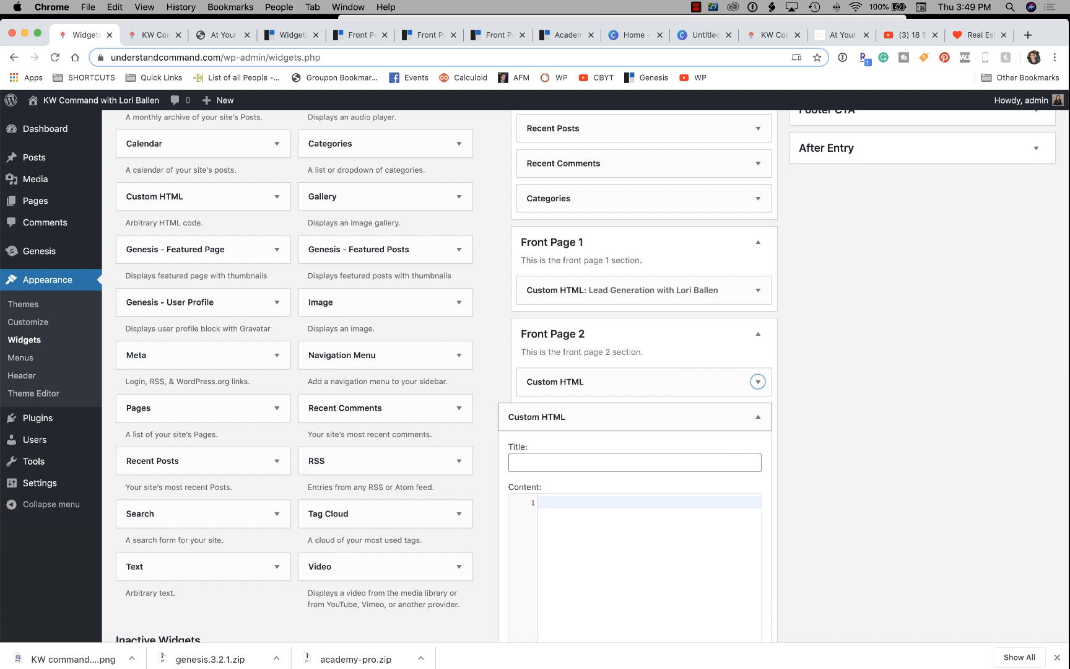
pyautogui.click(757, 417)
pyautogui.moveTo(155, 197); pyautogui.dragTo(553, 447)
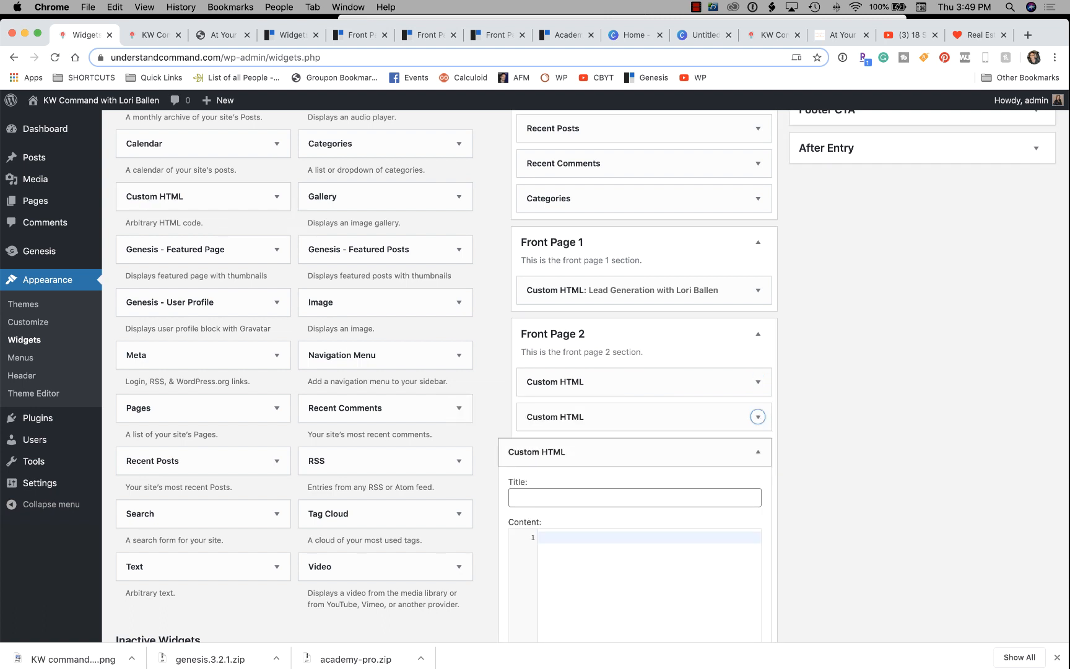
pyautogui.click(757, 451)
# Close the Front Page 1 documentation tab and return to the Widgets screen.
pyautogui.click(429, 35)
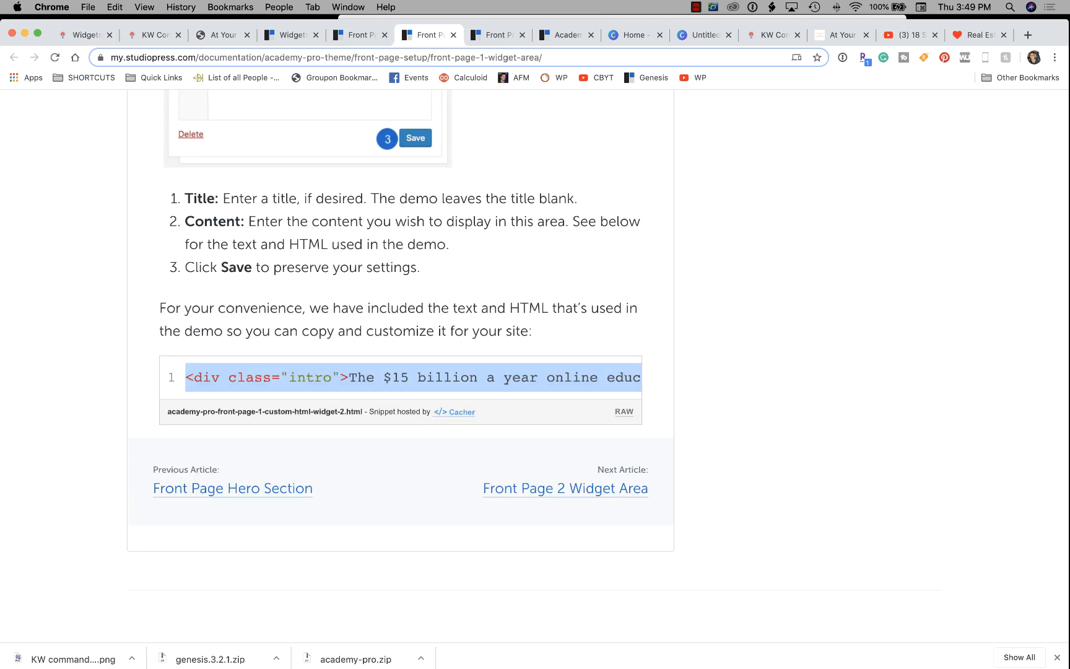
pyautogui.scroll(20, 401, 365)
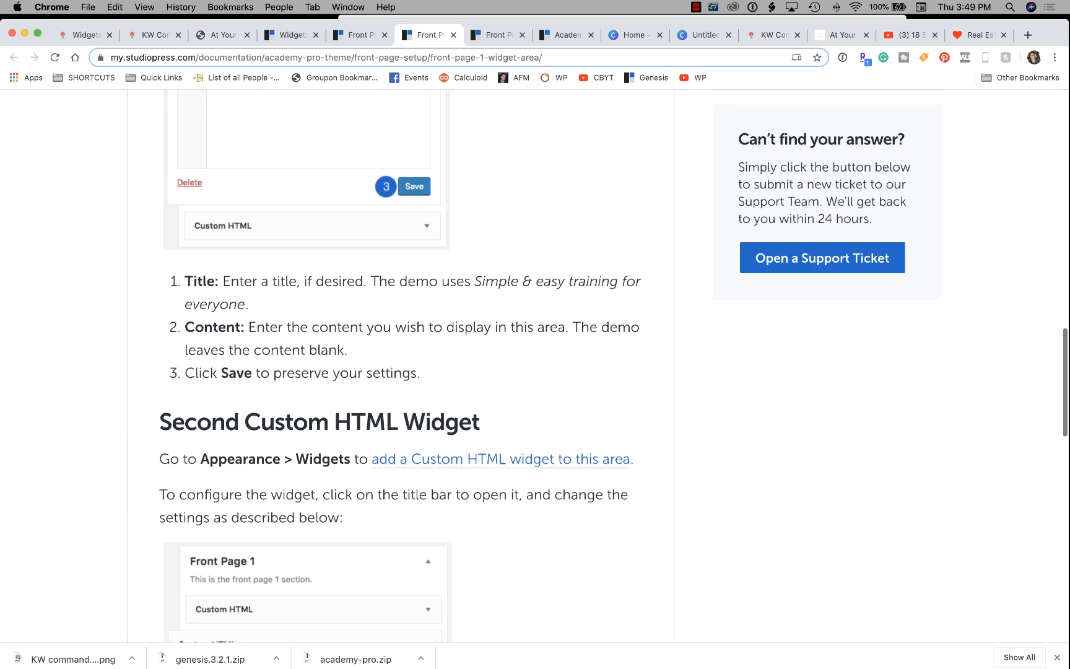
pyautogui.scroll(10, 402, 365)
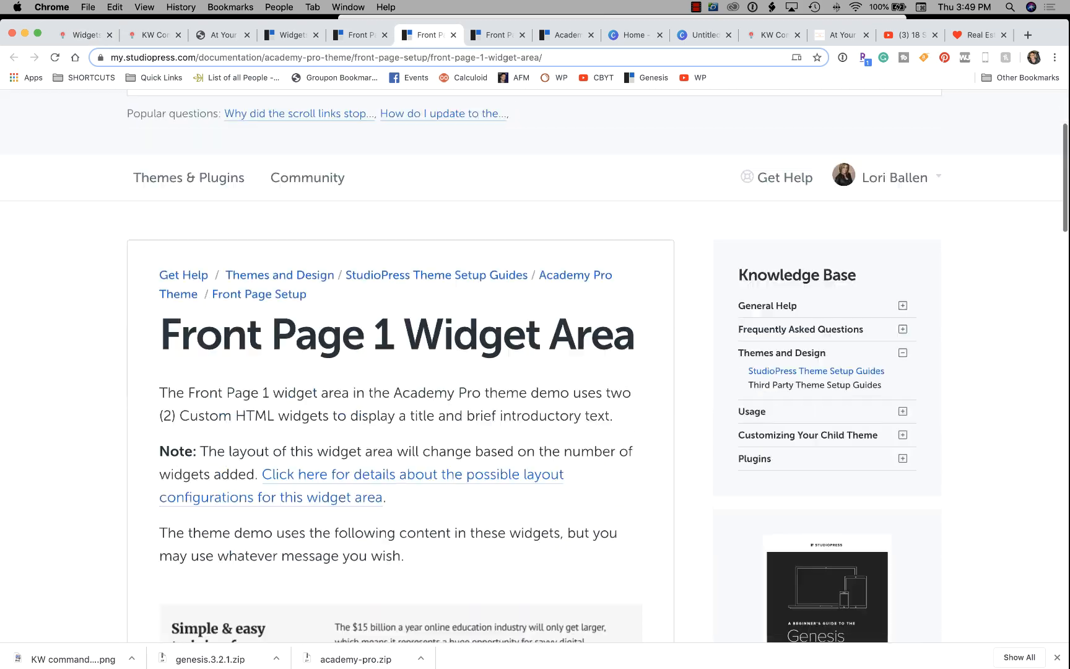
pyautogui.scroll(-15, 401, 365)
pyautogui.click(453, 35)
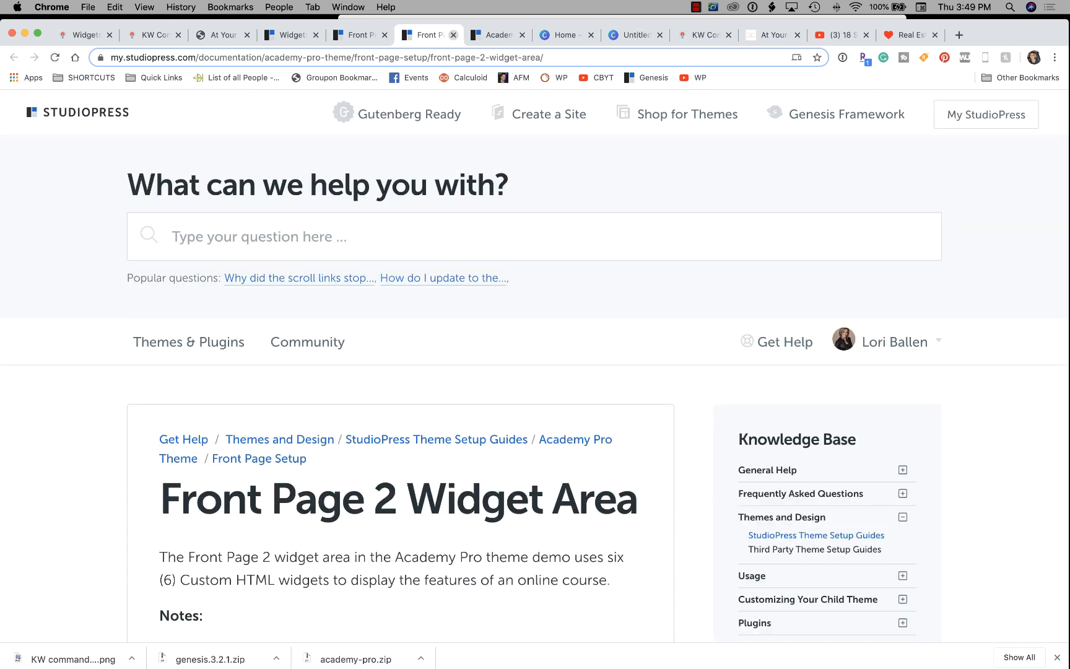
pyautogui.scroll(-13, 401, 338)
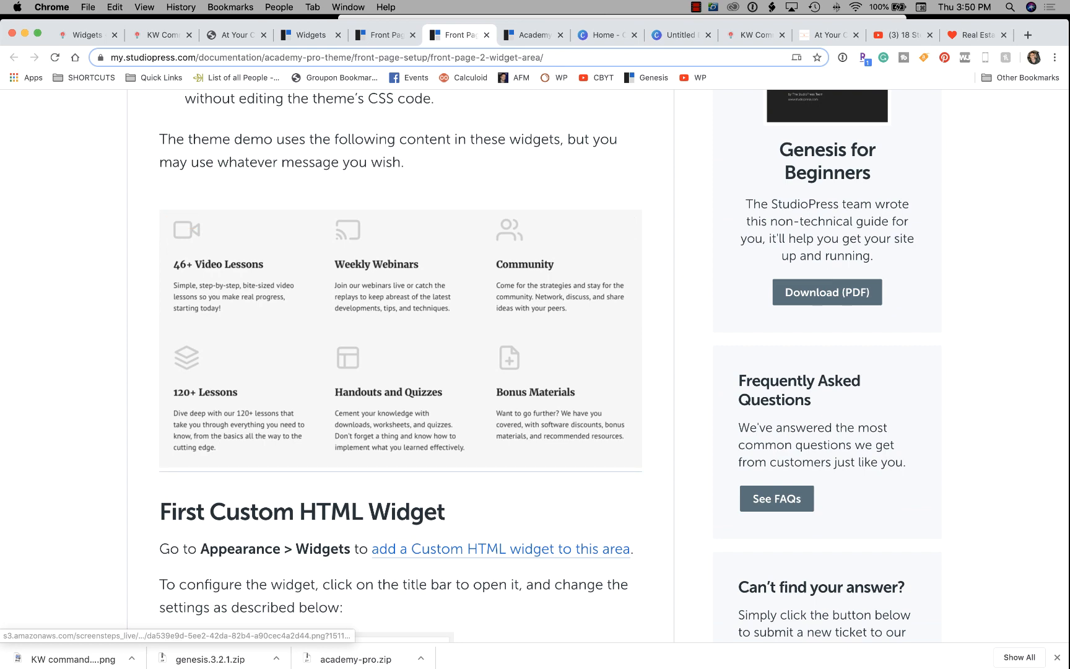
pyautogui.click(235, 35)
pyautogui.click(162, 36)
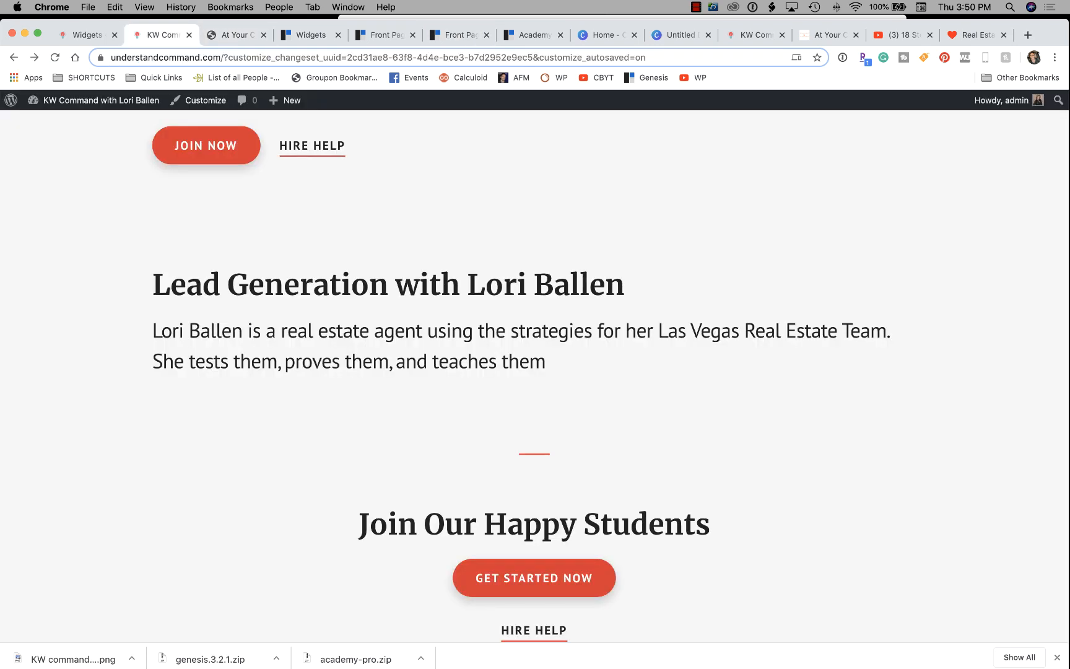
pyautogui.click(87, 35)
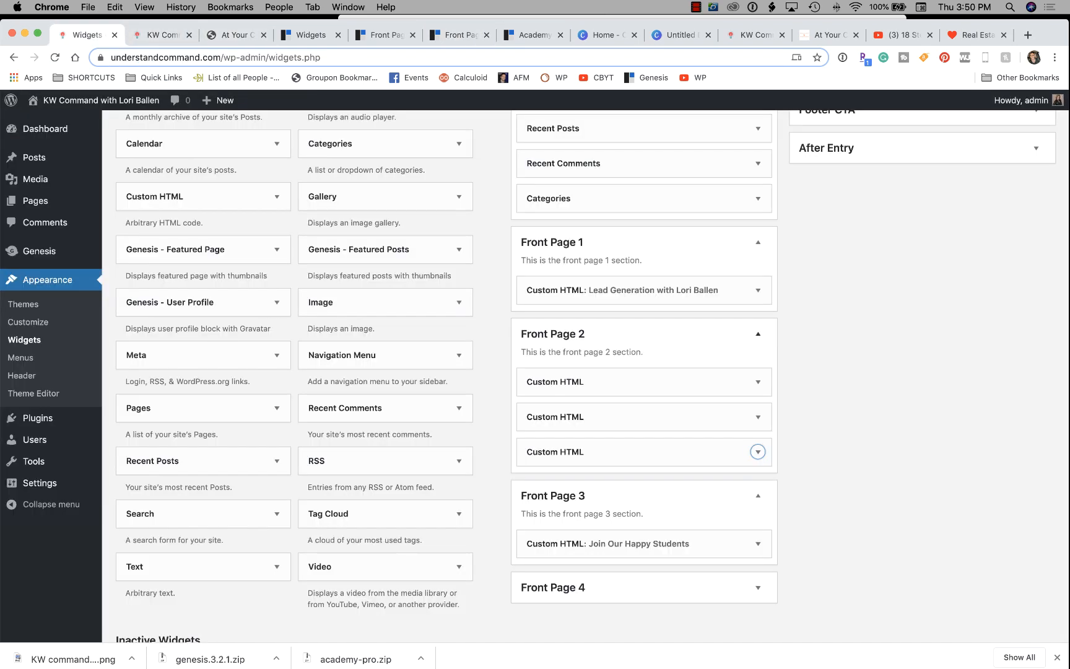
# Paste the sp-icon-video, '46+ Video Lessons' heading and description HTML into the first Front Page 2 widget.
pyautogui.moveTo(203, 197); pyautogui.dragTo(619, 453)
pyautogui.moveTo(204, 196); pyautogui.dragTo(596, 451)
pyautogui.moveTo(203, 196); pyautogui.dragTo(610, 423)
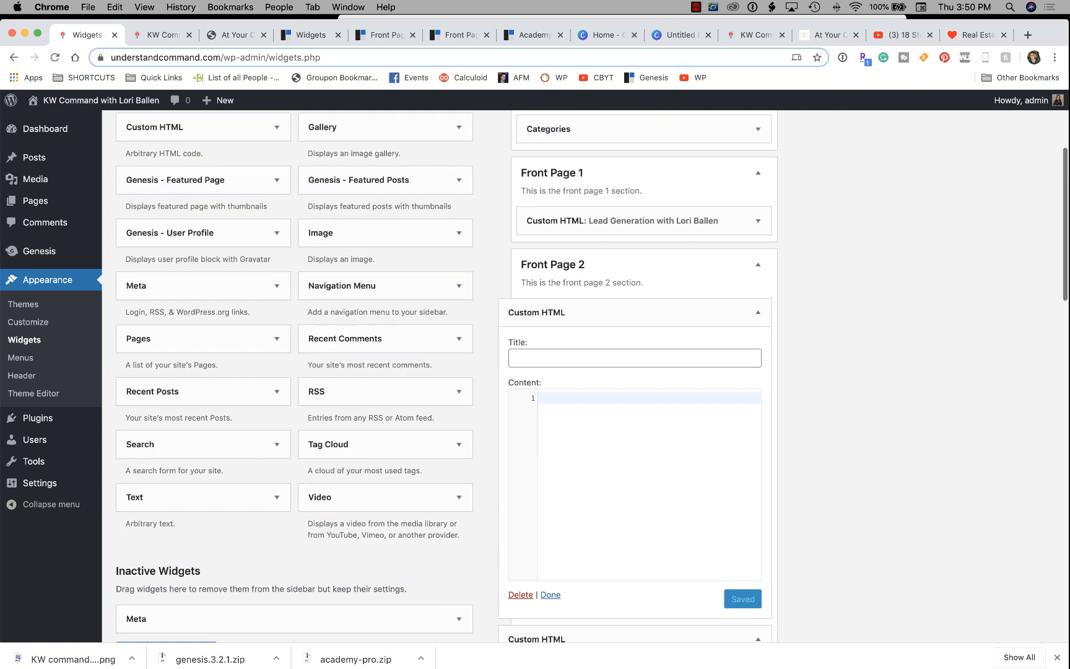
pyautogui.write('<i class="sp-icon-video"></i> <h3>46+ Video Lessons</h3> <p>Simple, step-by-step, bite-sized video lessons so you make real progress, starting today!</p>')
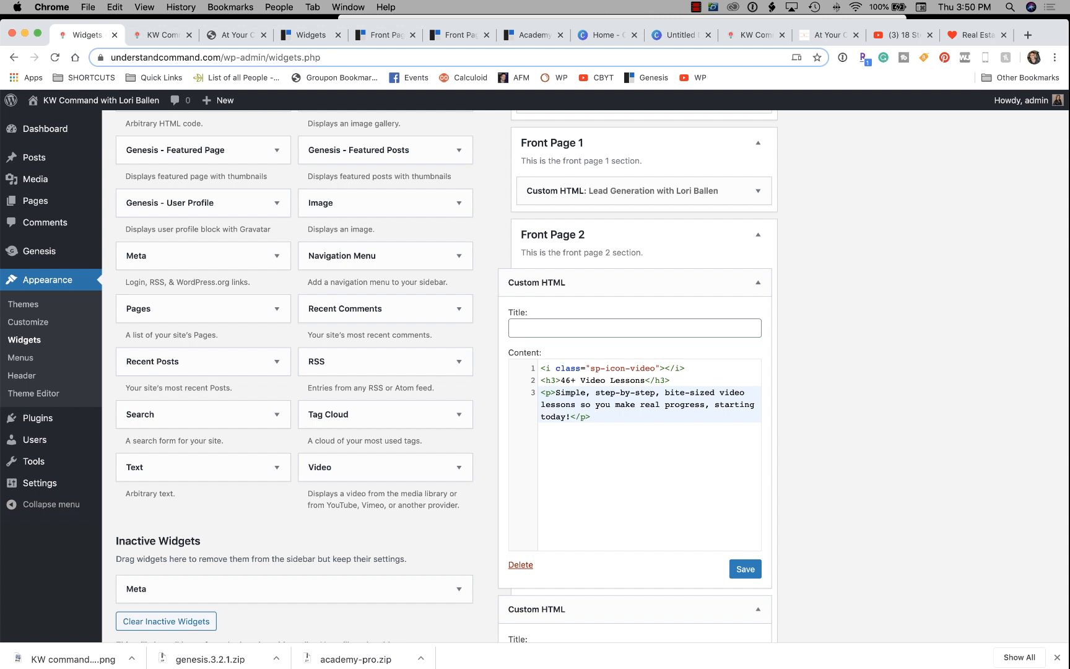
pyautogui.moveTo(655, 368); pyautogui.dragTo(616, 368)
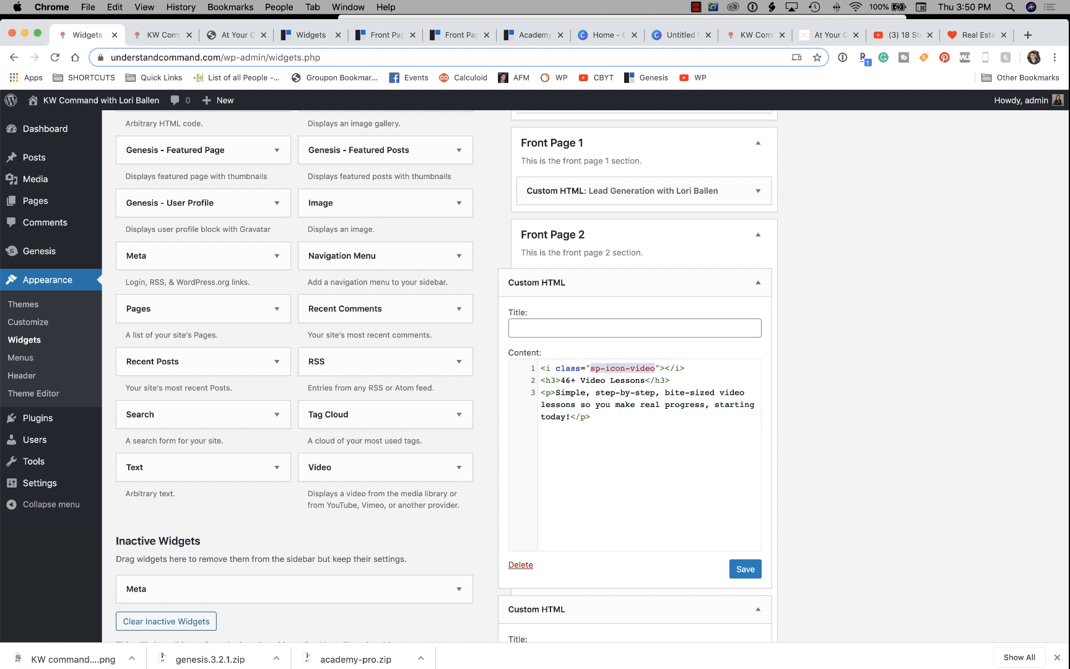
# Open the Front Page 2 guide's 'Learn how to select different icons' link in a new tab.
pyautogui.click(309, 35)
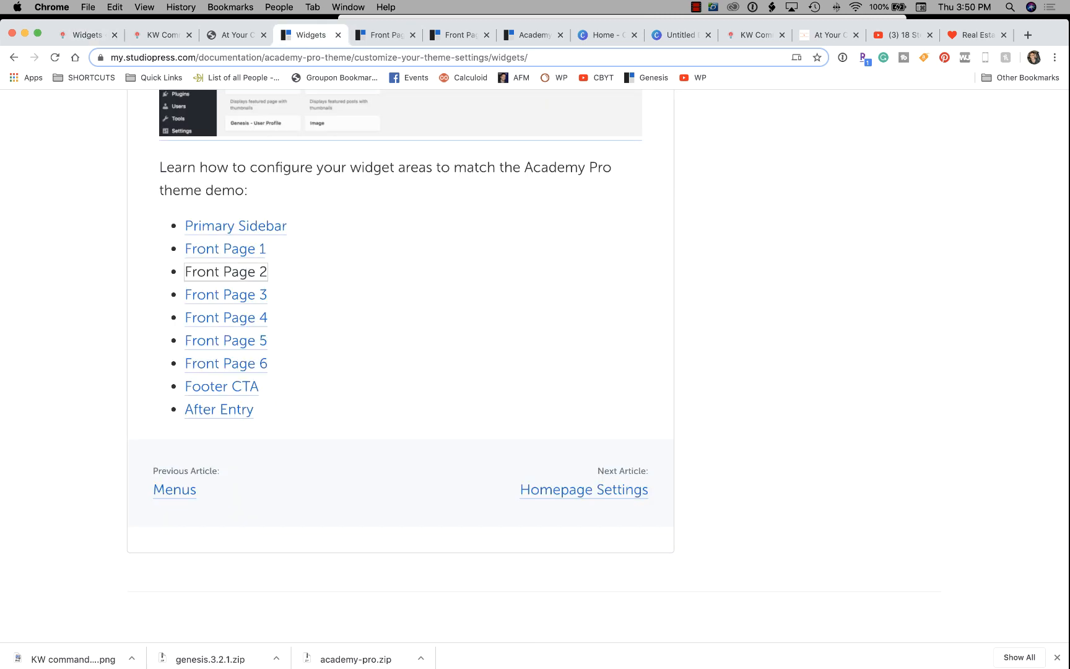
pyautogui.click(383, 35)
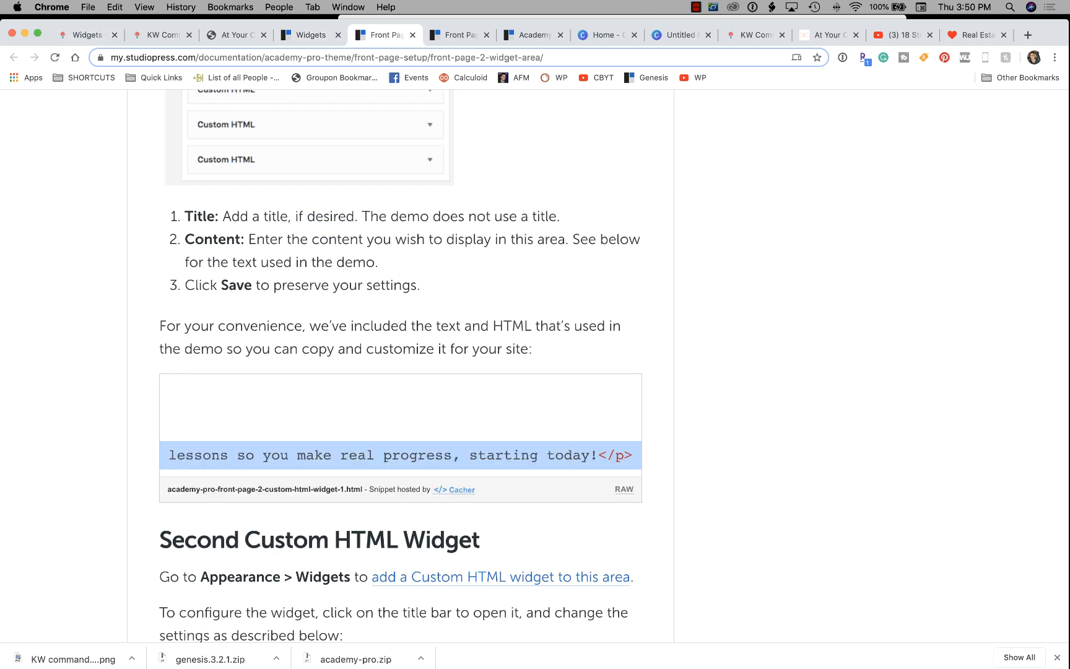
pyautogui.scroll(15, 535, 365)
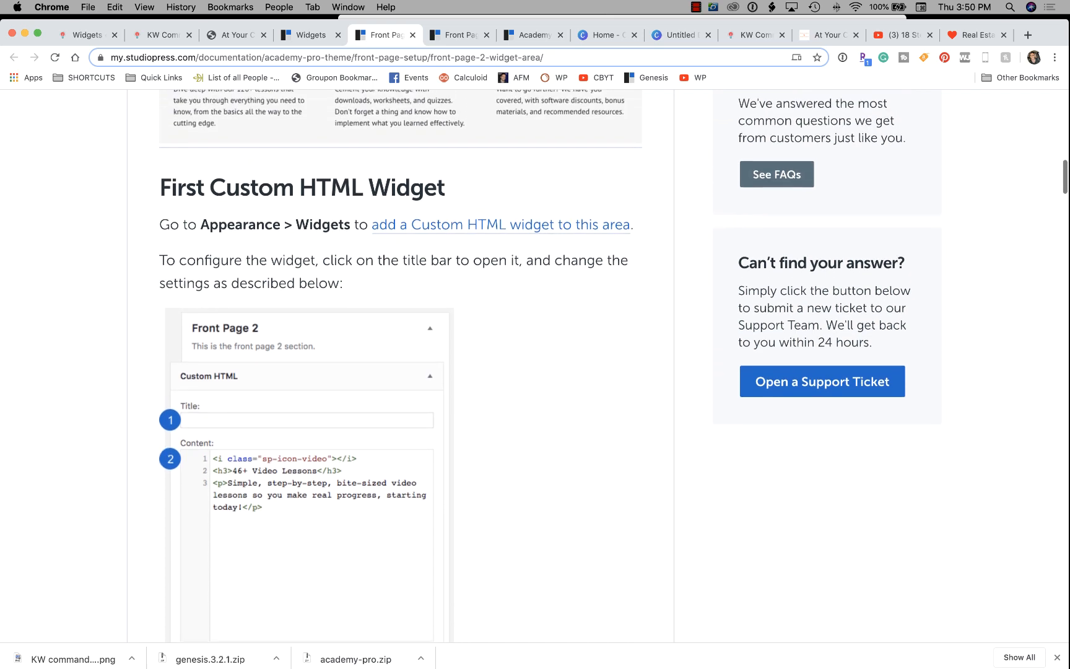
pyautogui.scroll(10, 400, 365)
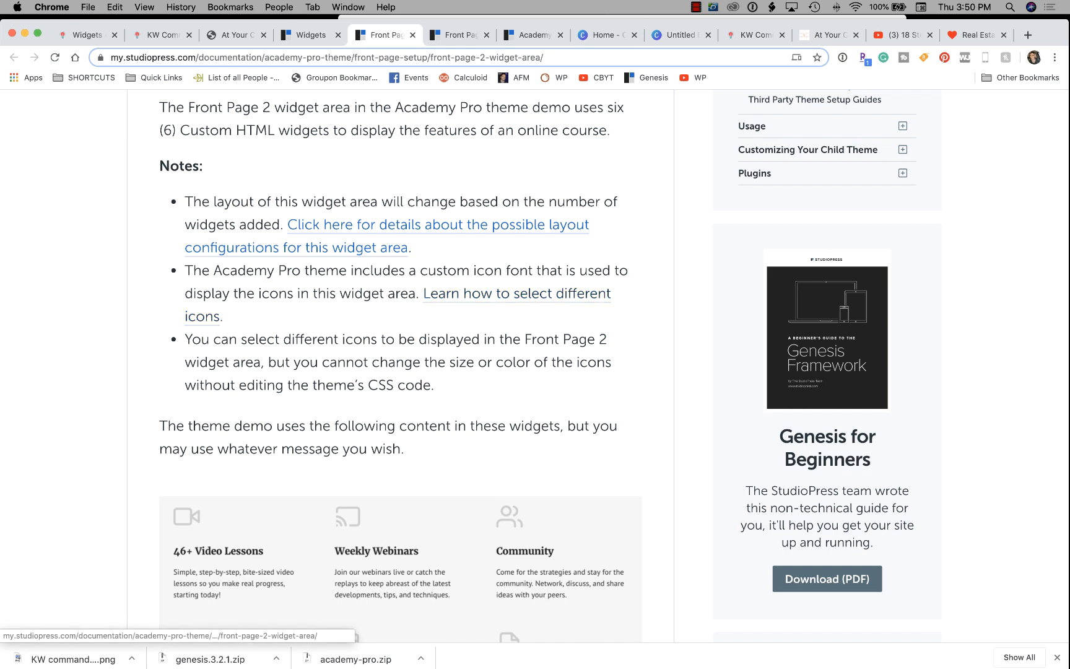
pyautogui.rightClick(489, 292)
pyautogui.click(507, 303)
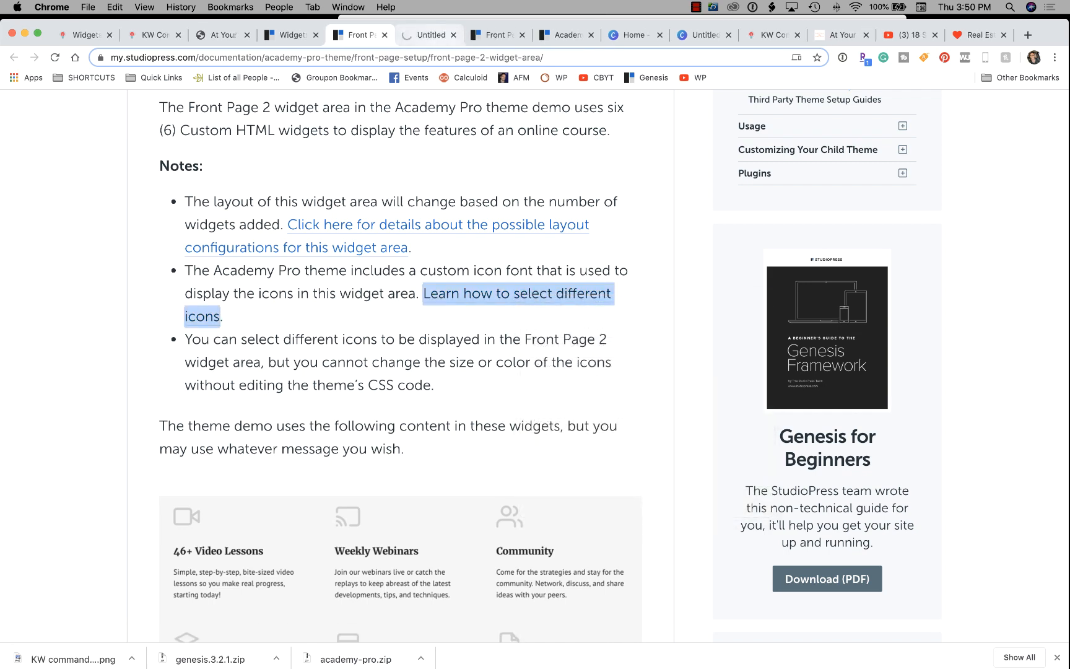
pyautogui.click(430, 35)
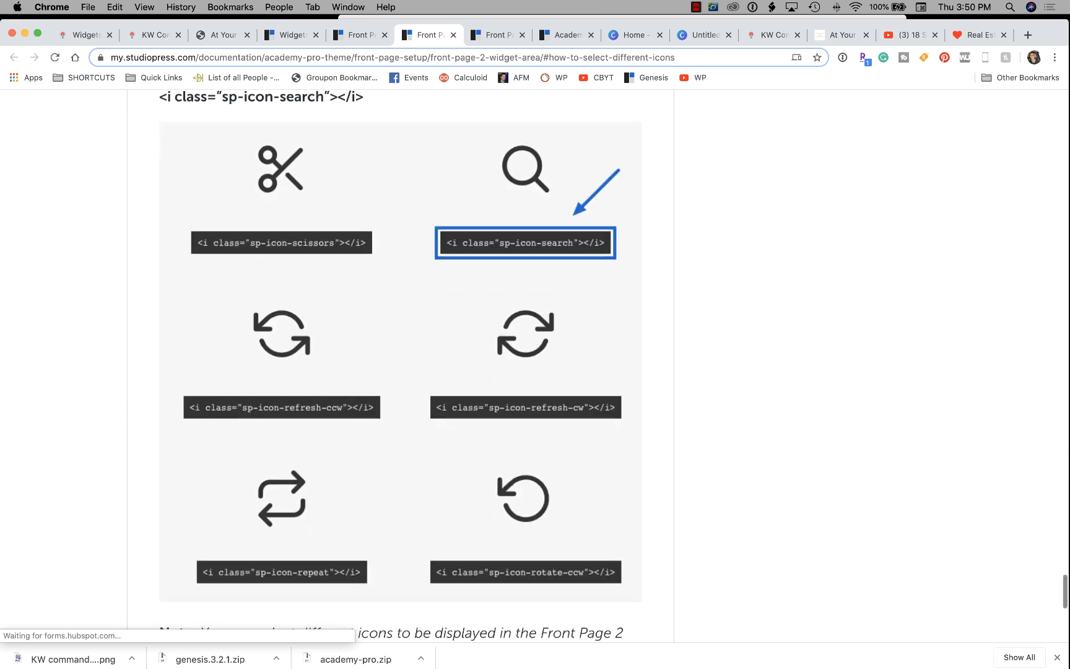
# Look up the icon class names in the Academy Pro Icons list, then return to Widgets.
pyautogui.scroll(-2, 400, 368)
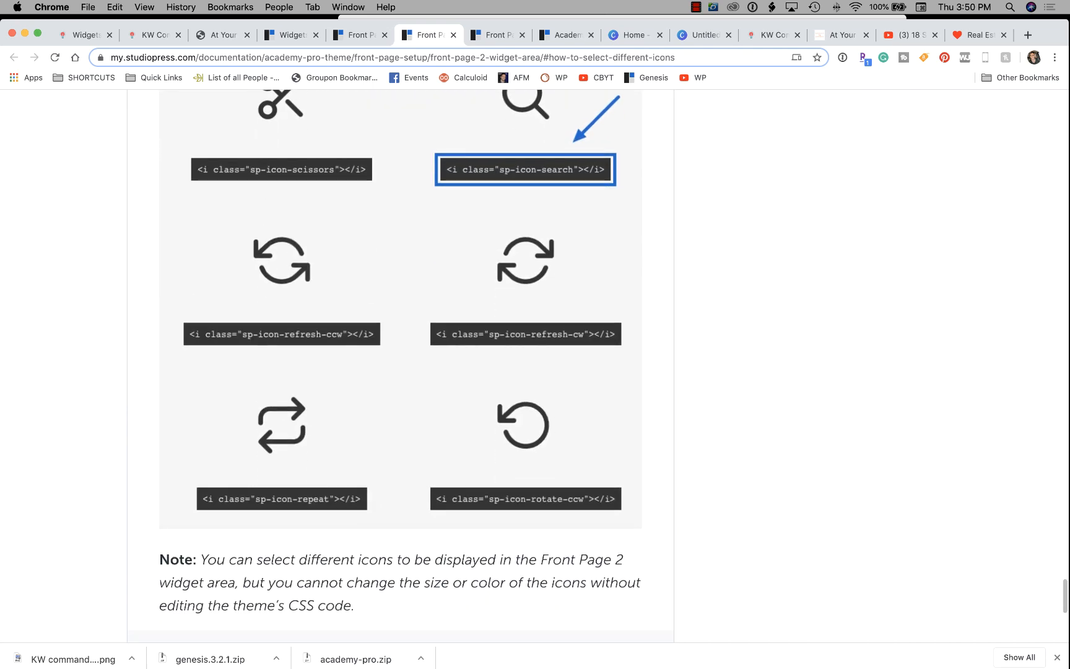
pyautogui.scroll(-7, 400, 367)
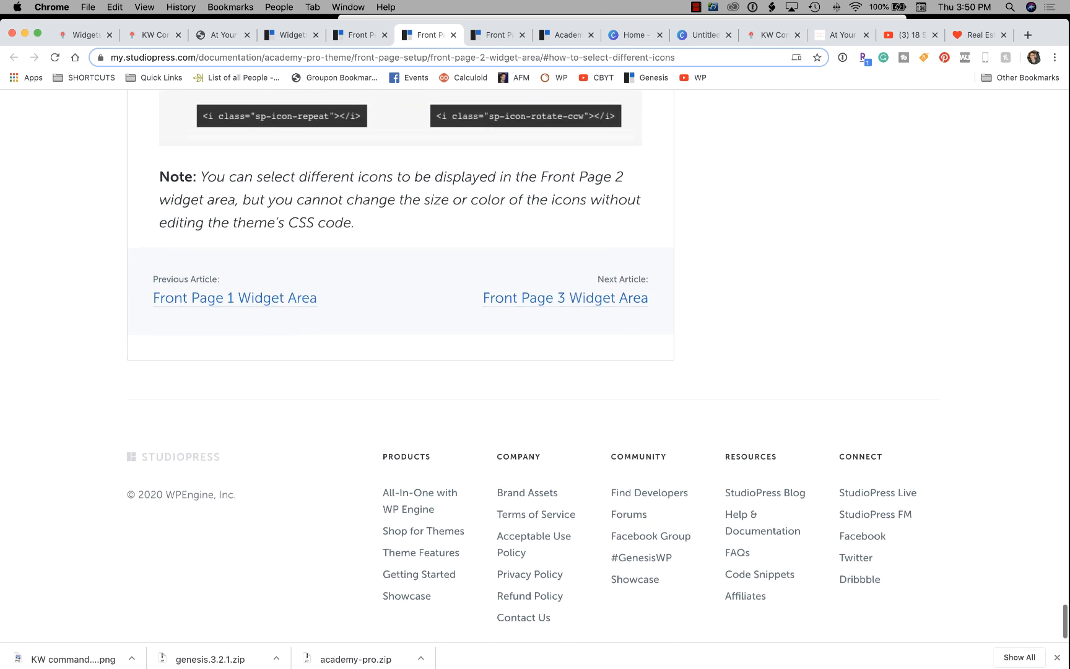
pyautogui.scroll(12, 400, 367)
pyautogui.scroll(5, 400, 367)
pyautogui.scroll(-6, 400, 367)
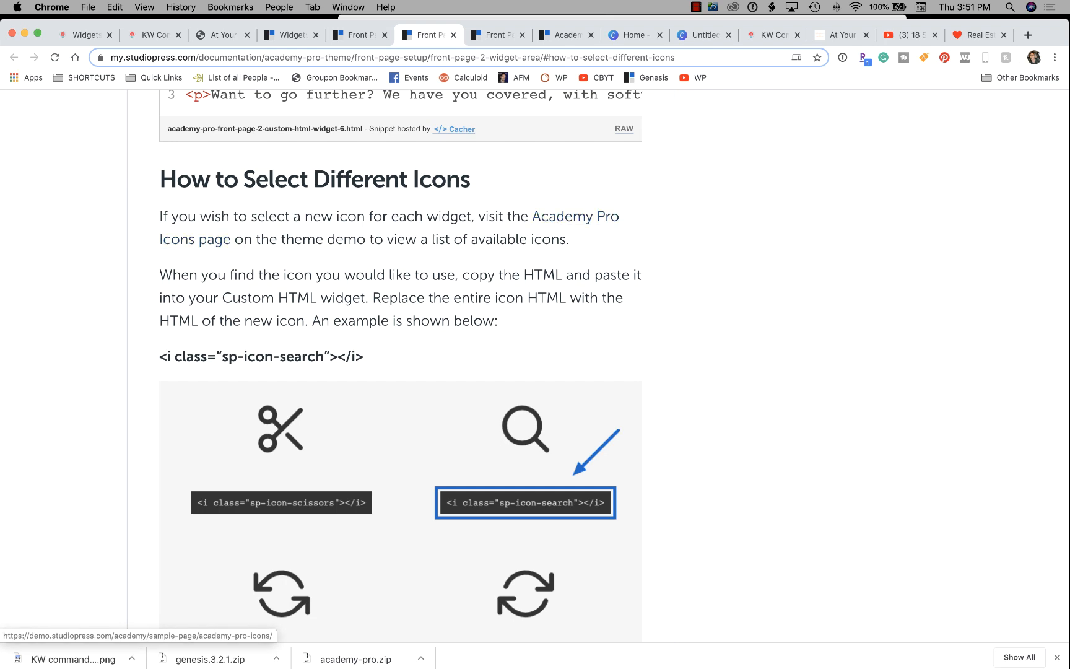
pyautogui.click(575, 216)
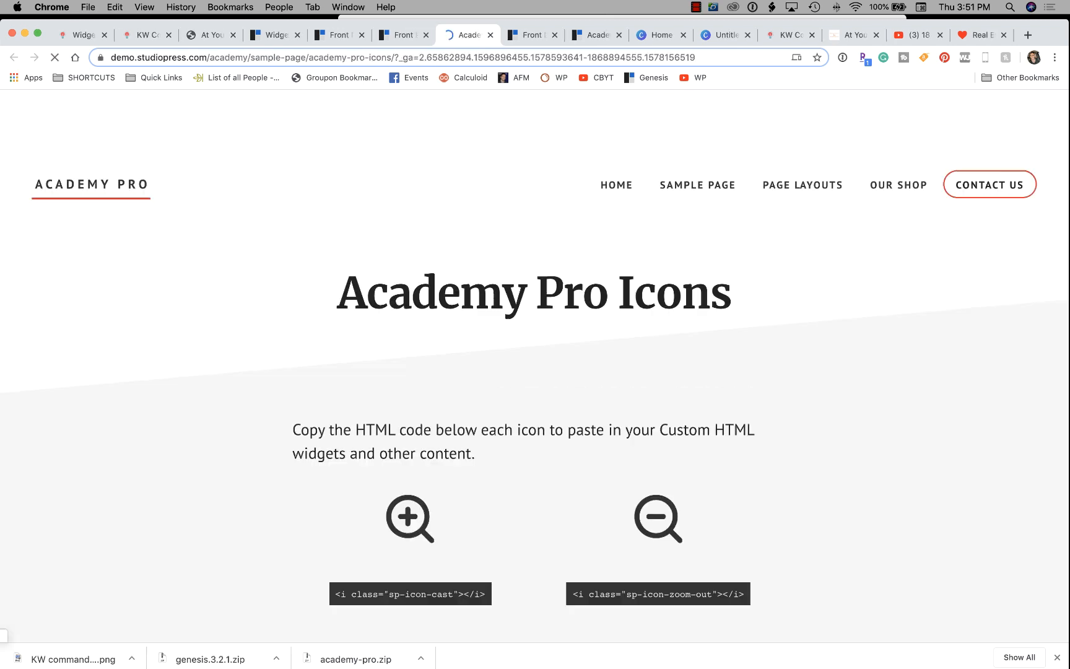
pyautogui.scroll(-7, 535, 365)
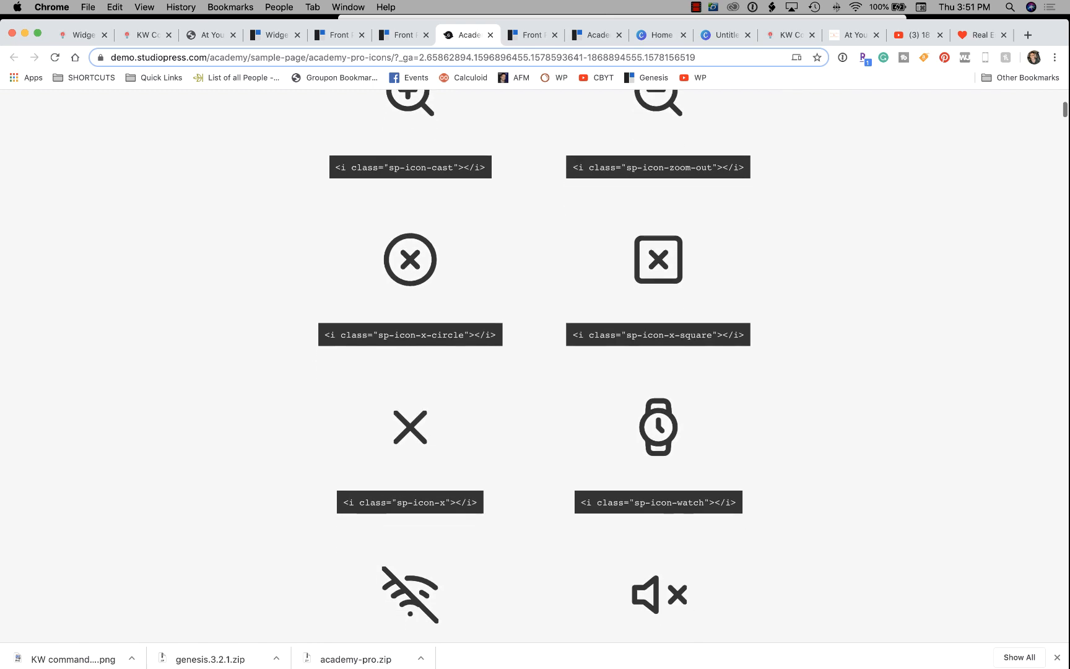
pyautogui.moveTo(453, 167); pyautogui.dragTo(399, 167)
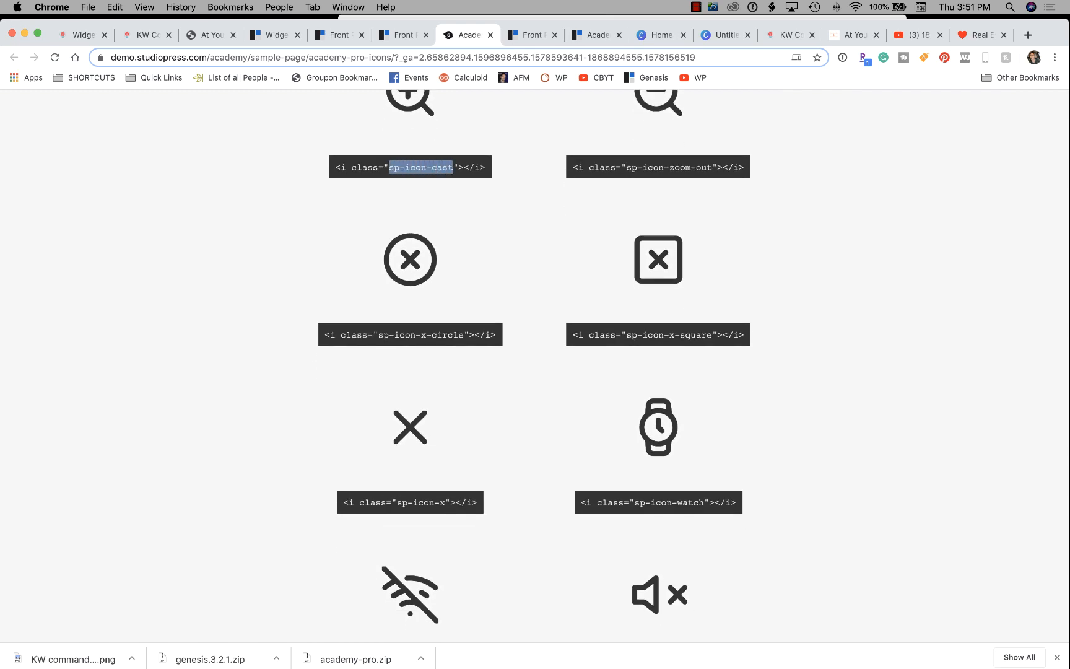
pyautogui.scroll(-12, 450, 509)
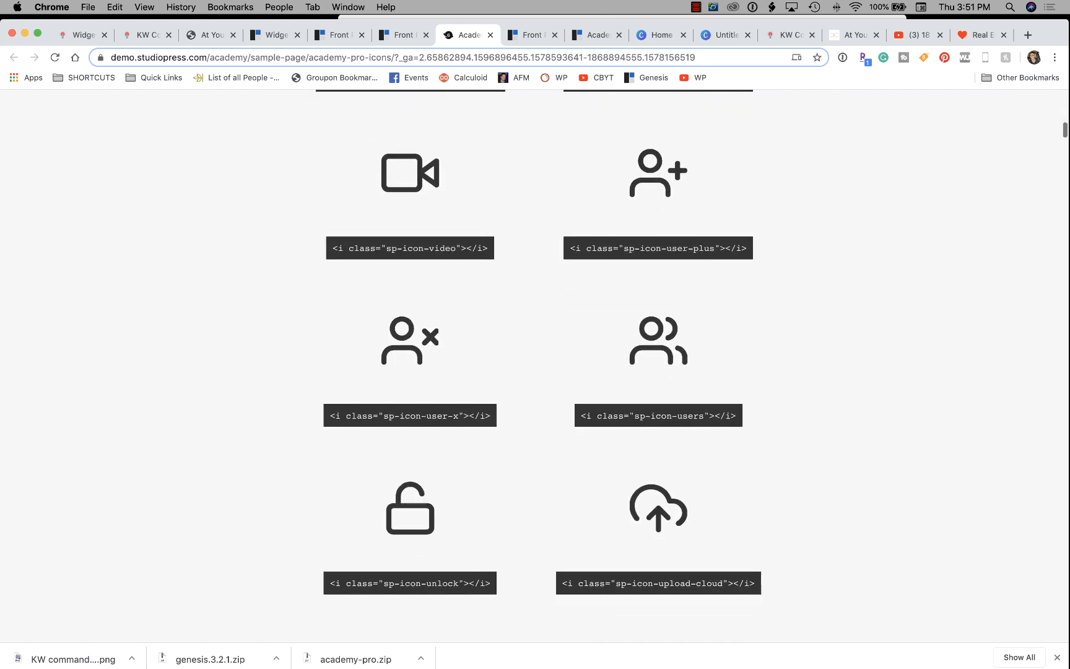
pyautogui.scroll(-8, 535, 365)
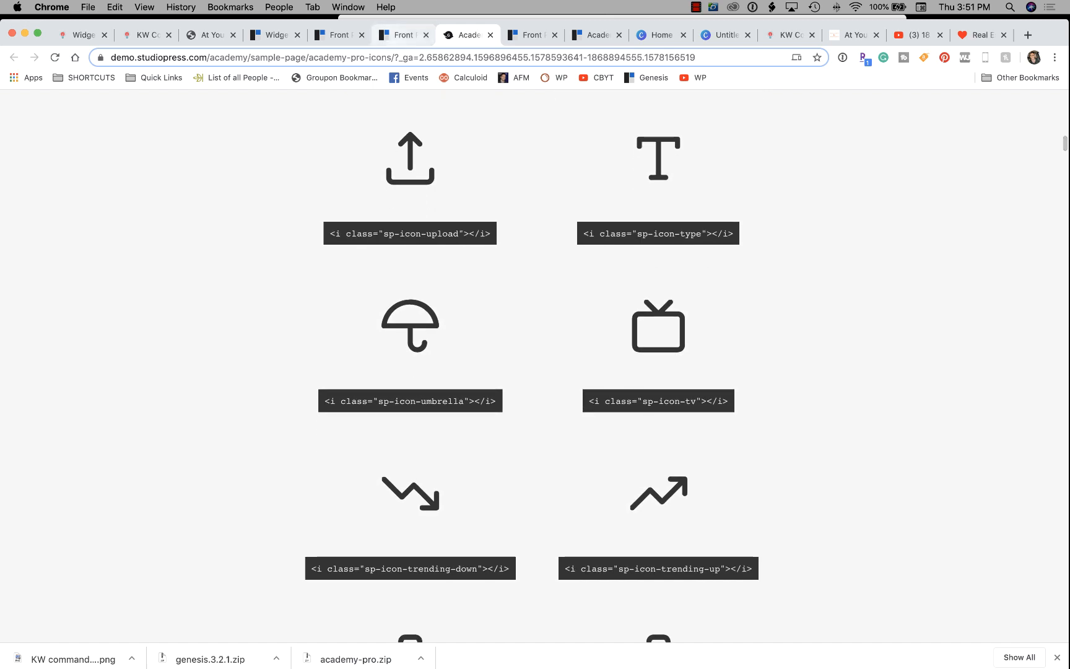
pyautogui.hotkey('ctrl', 'shift', 'Tab')
pyautogui.hotkey('ctrl', 'shift', 'Tab')
pyautogui.hotkey('ctrl', 'shift', 'Tab')
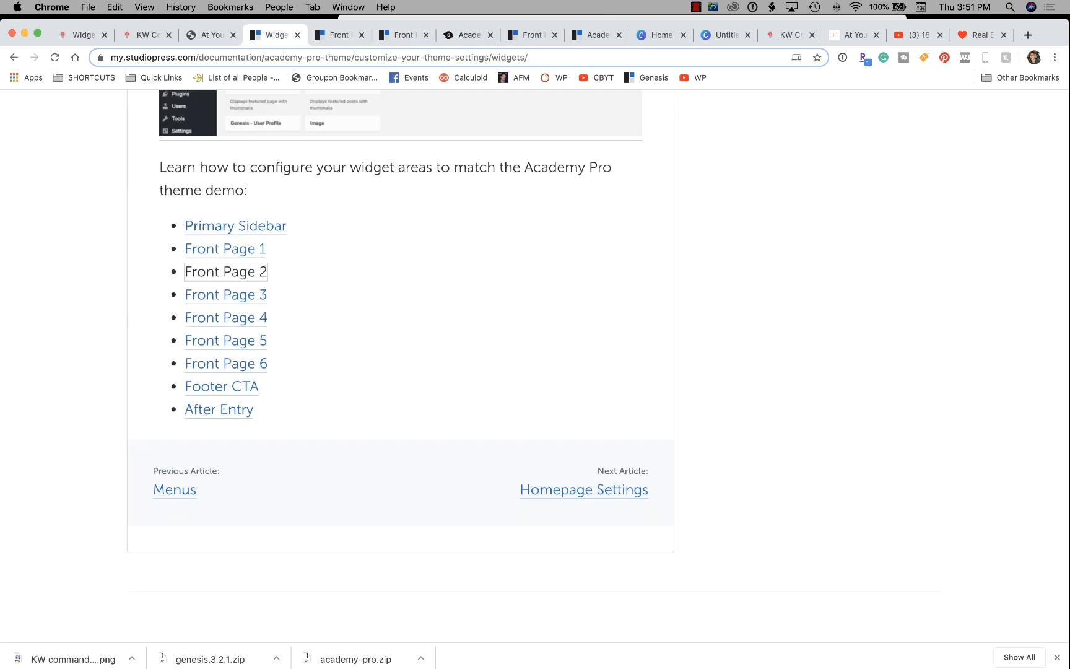
pyautogui.hotkey('ctrl', 'shift', 'Tab')
pyautogui.hotkey('ctrl', 'shift', 'Tab')
pyautogui.hotkey('ctrl', 'shift', 'Tab')
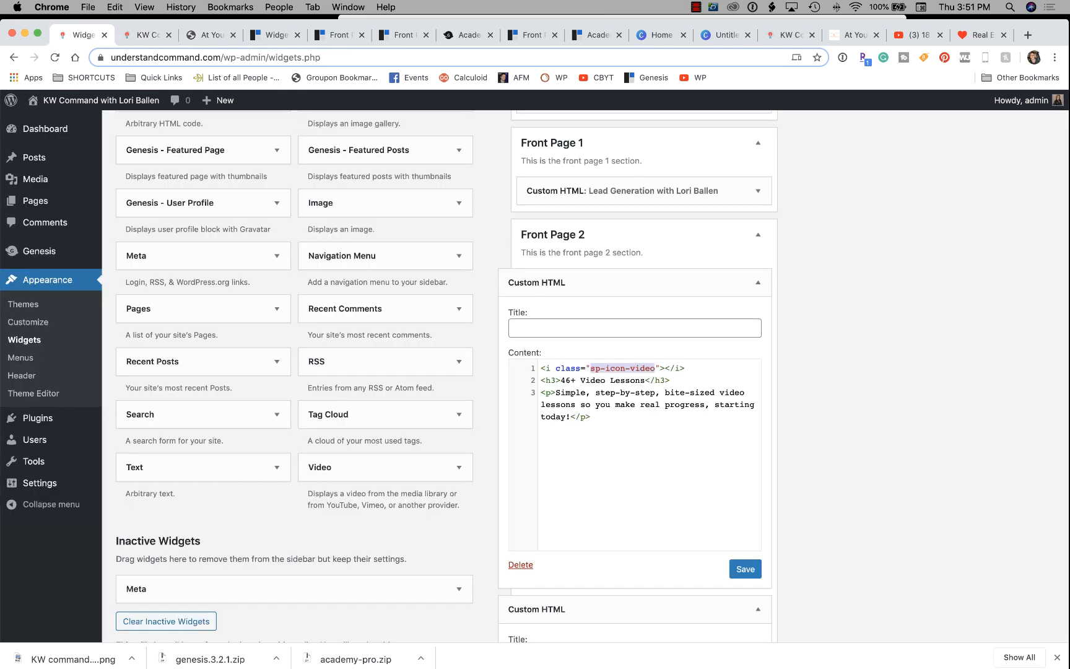
# Change the heading's lesson count from 46 to 24 and save the widget.
pyautogui.click(572, 379)
pyautogui.press('BackSpace')
pyautogui.press('BackSpace')
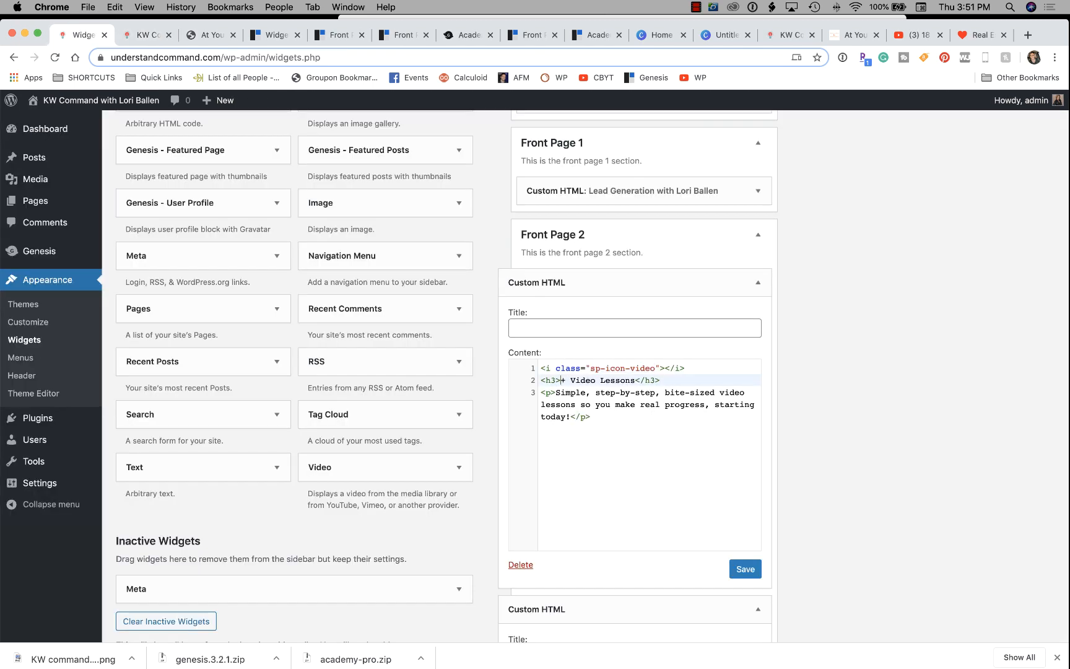
pyautogui.write('24')
pyautogui.click(595, 416)
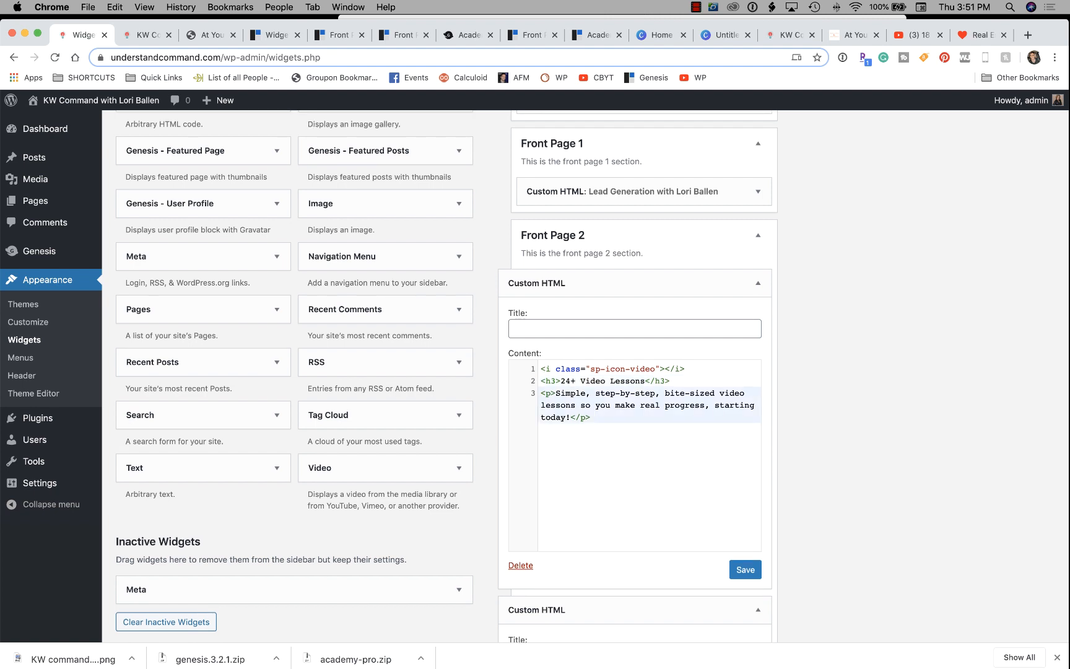
pyautogui.click(746, 569)
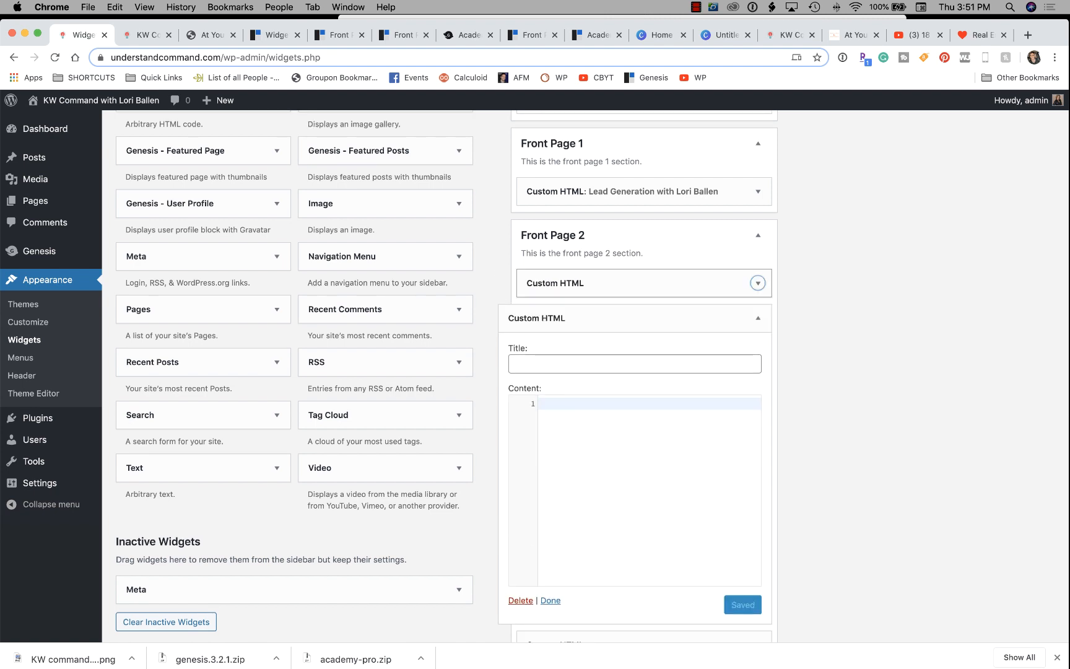
# Collapse the remaining Custom HTML widgets and reload the live front page.
pyautogui.click(757, 318)
pyautogui.click(758, 318)
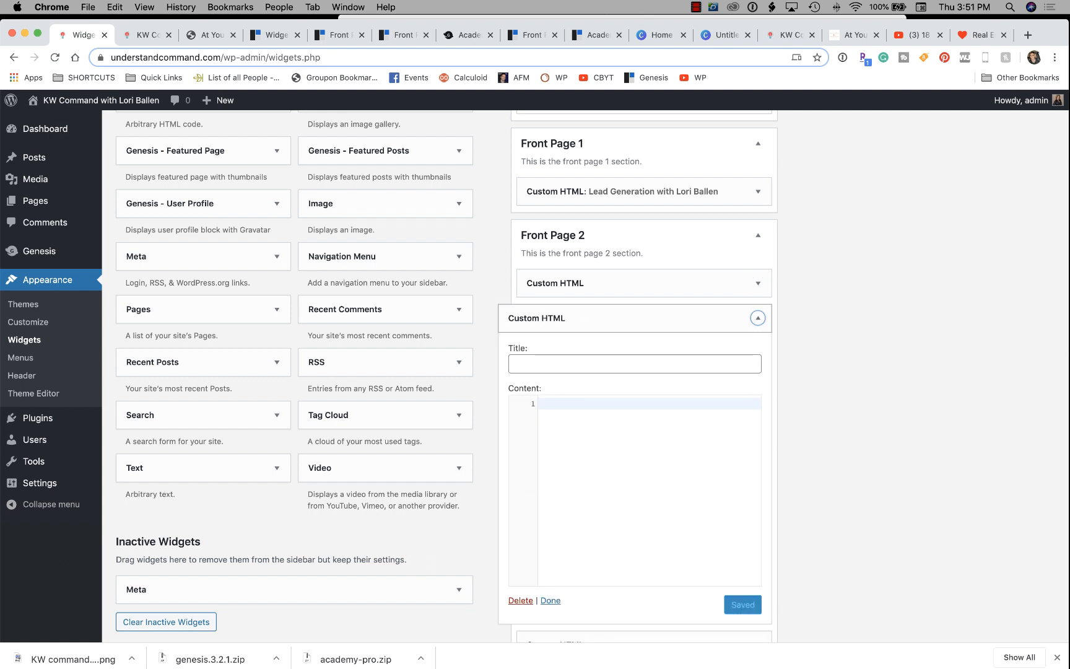
pyautogui.click(758, 318)
pyautogui.click(758, 388)
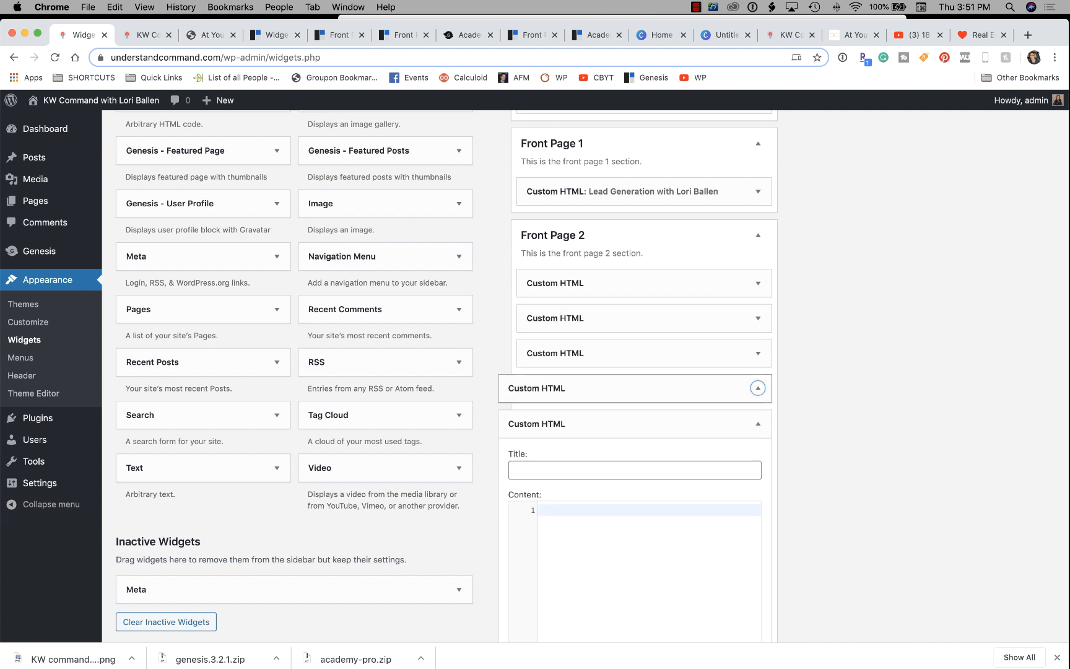
pyautogui.click(758, 423)
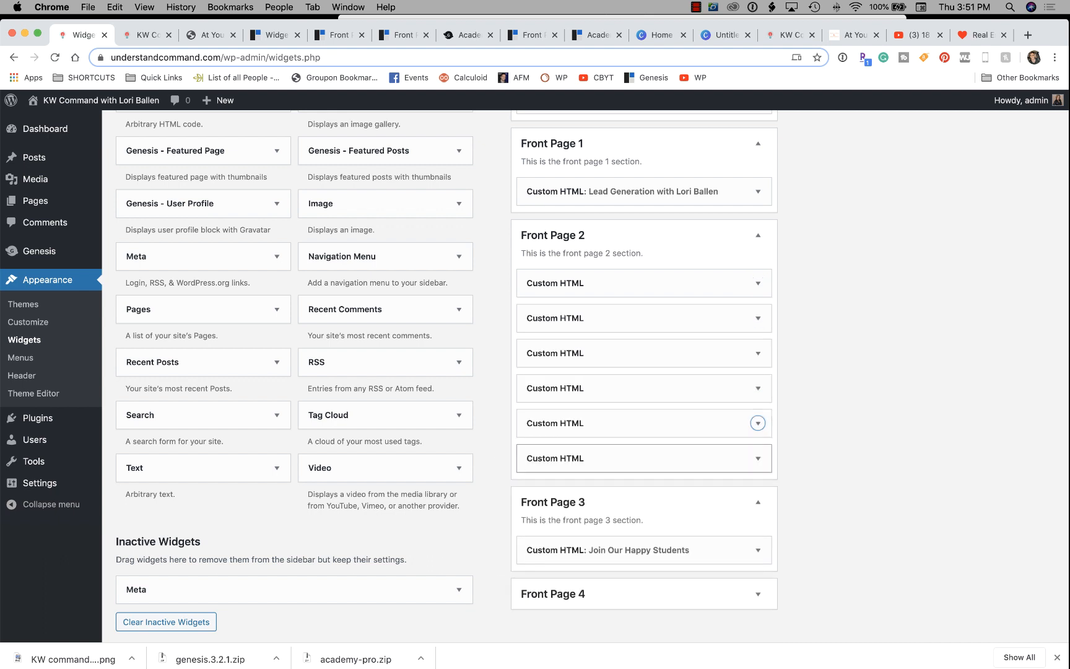
pyautogui.click(146, 34)
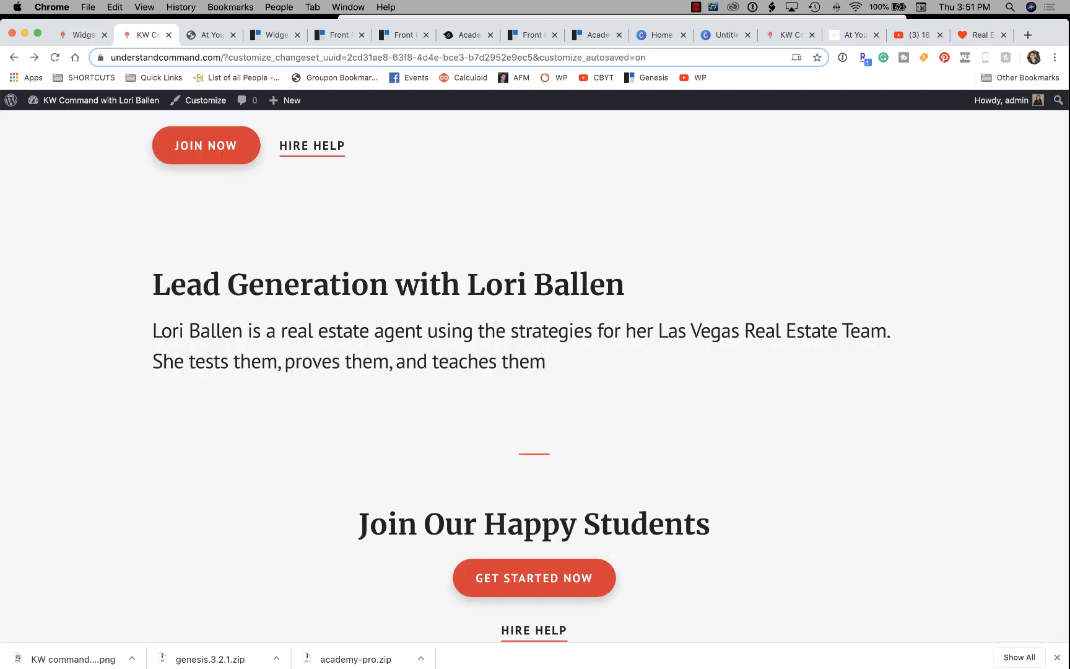
pyautogui.press('super+r')
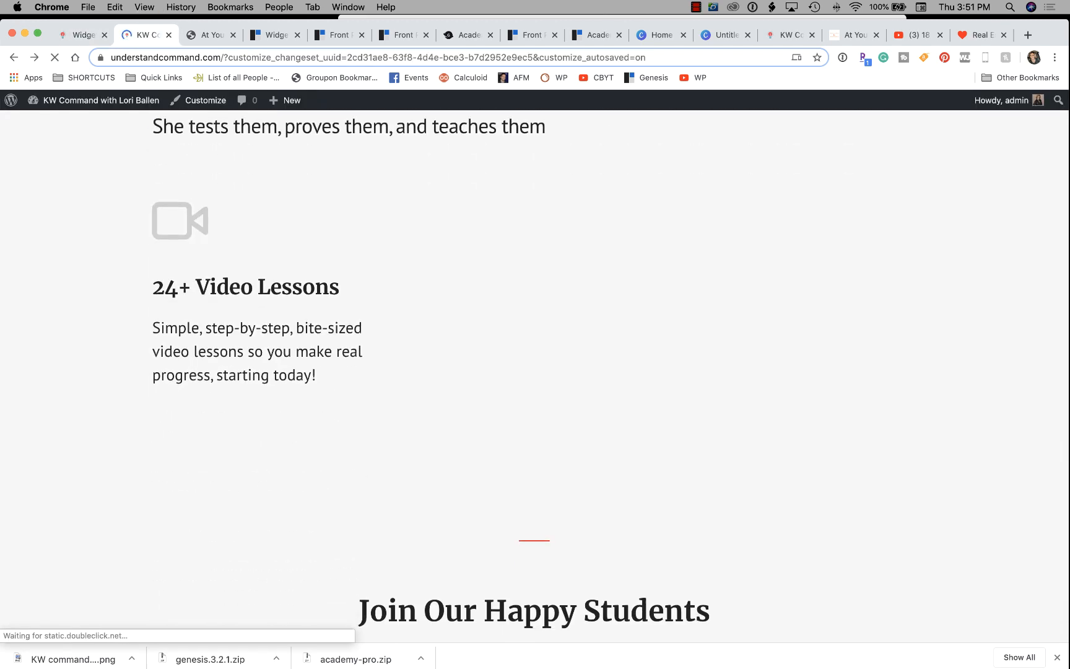
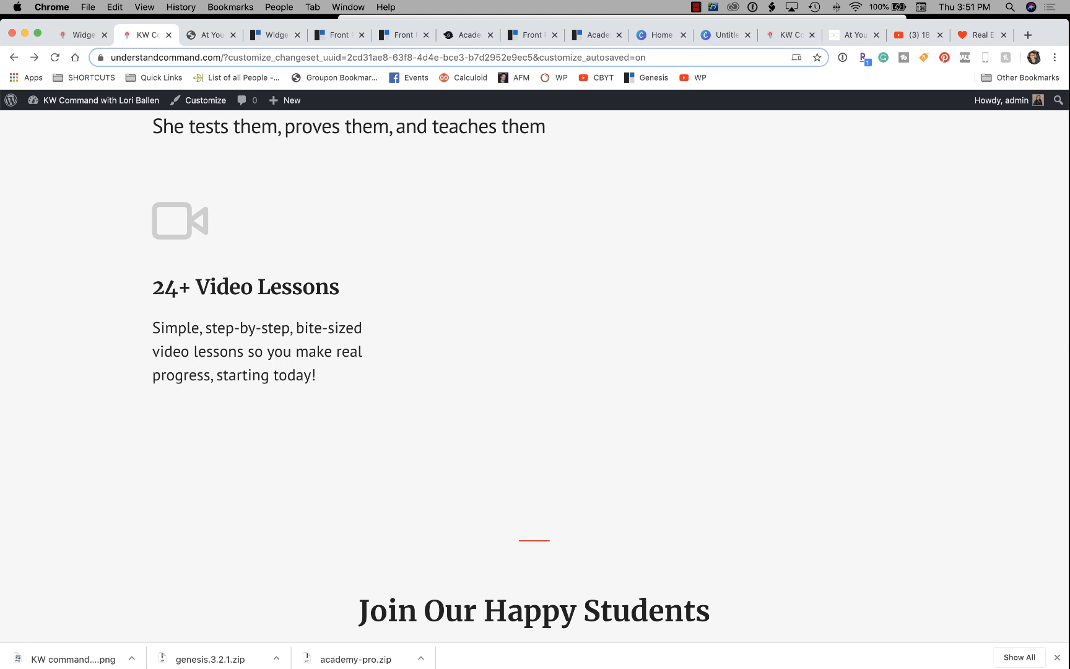
# Scroll the live front page, then switch to the StudioPress widgets documentation.
pyautogui.scroll(-5, 535, 372)
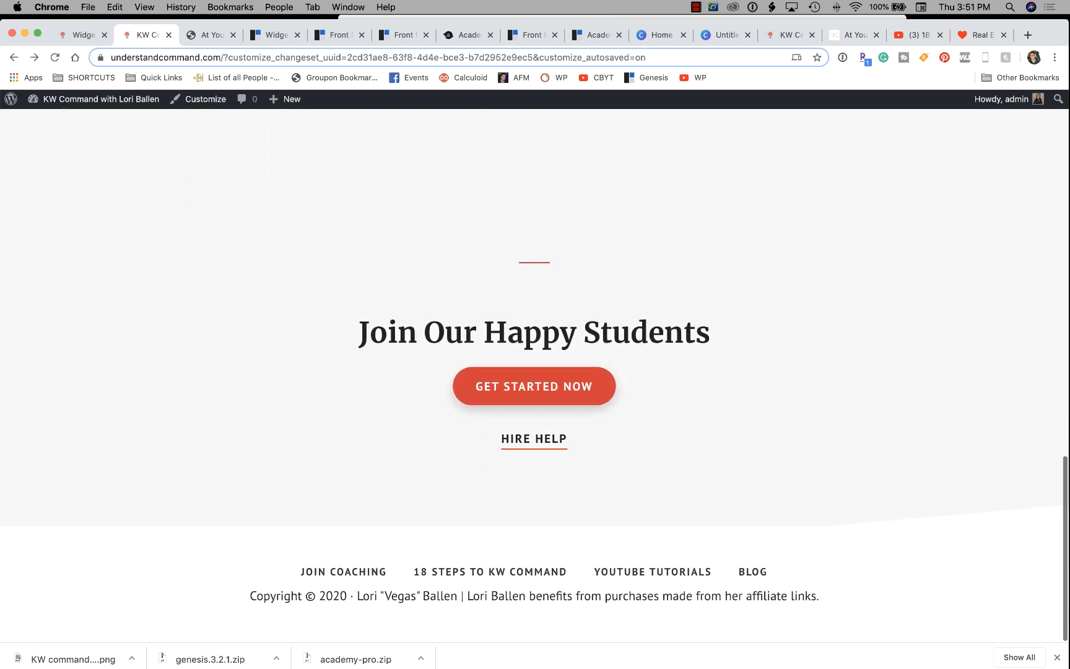
pyautogui.hotkey('ctrl', 'Tab')
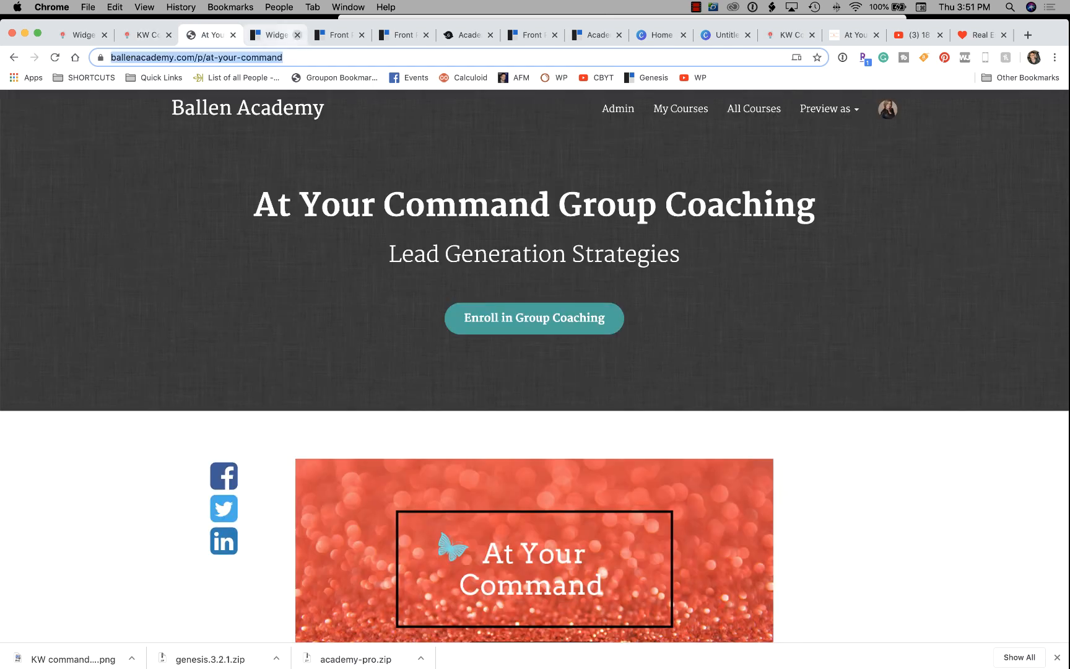
pyautogui.hotkey('ctrl', 'Tab')
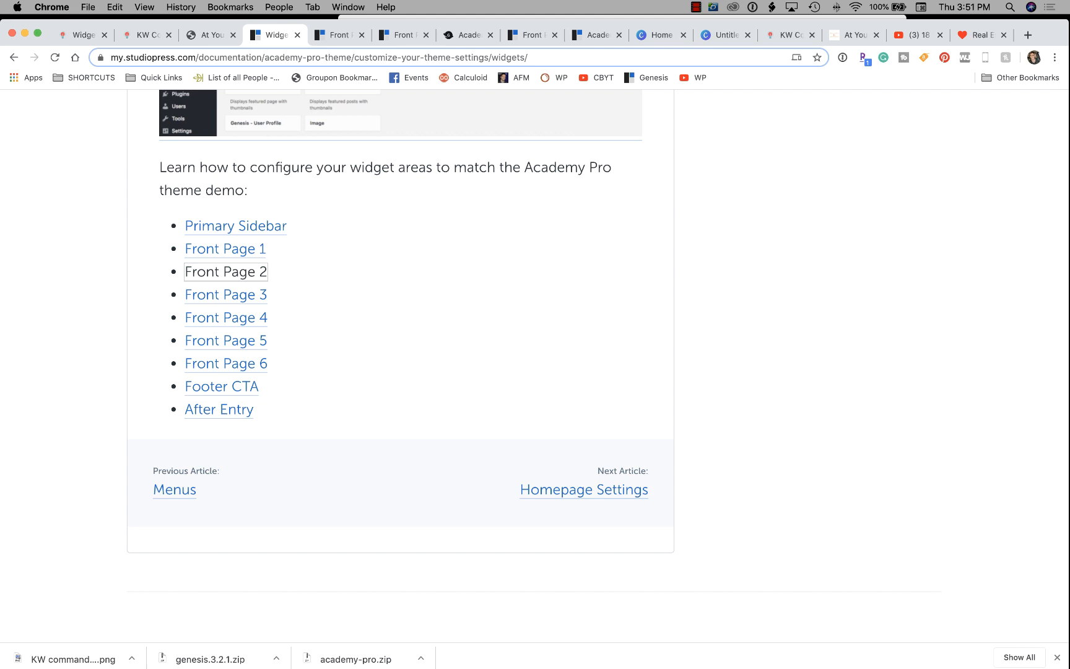
# Review and close the Front Page 3 guide, then open the Front Page 4 guide.
pyautogui.click(226, 295)
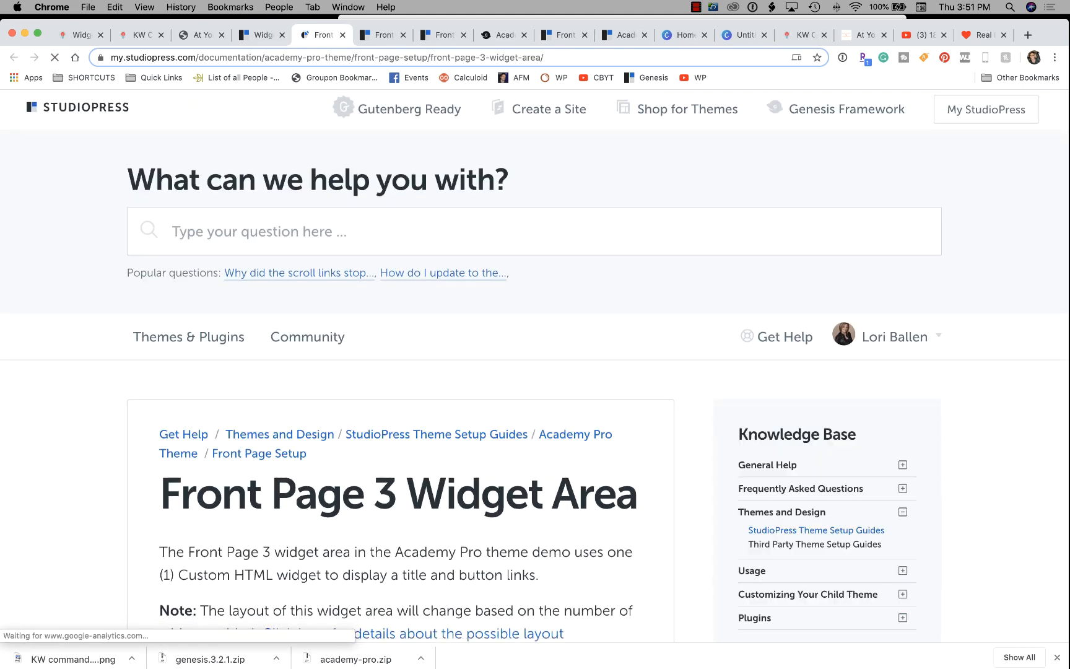
pyautogui.scroll(-15, 310, 402)
pyautogui.scroll(-5, 310, 402)
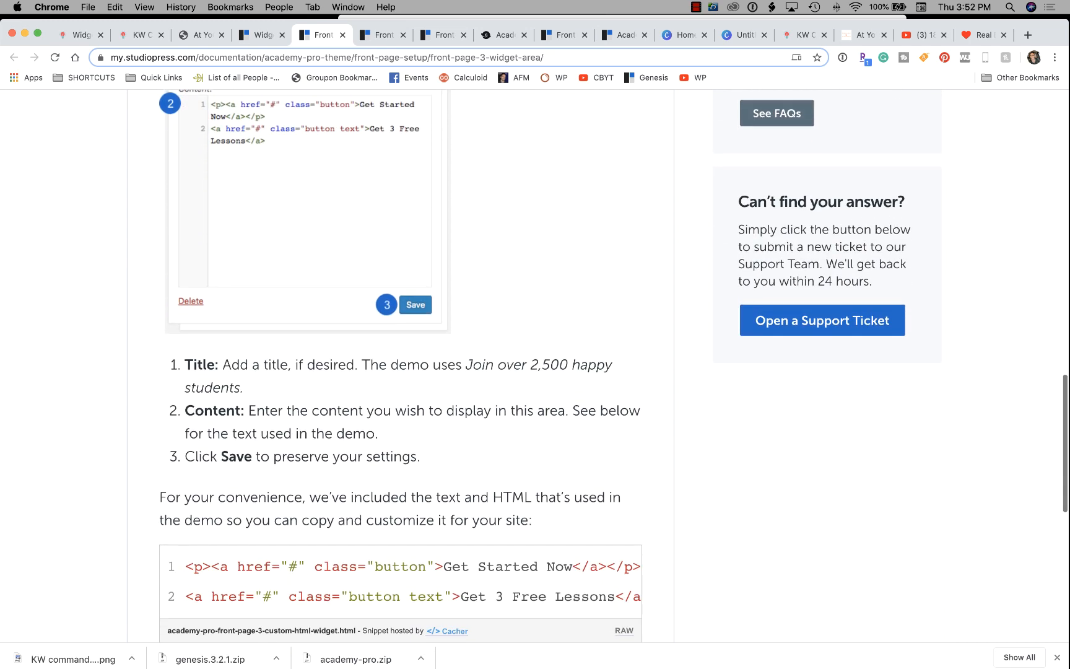
pyautogui.click(343, 35)
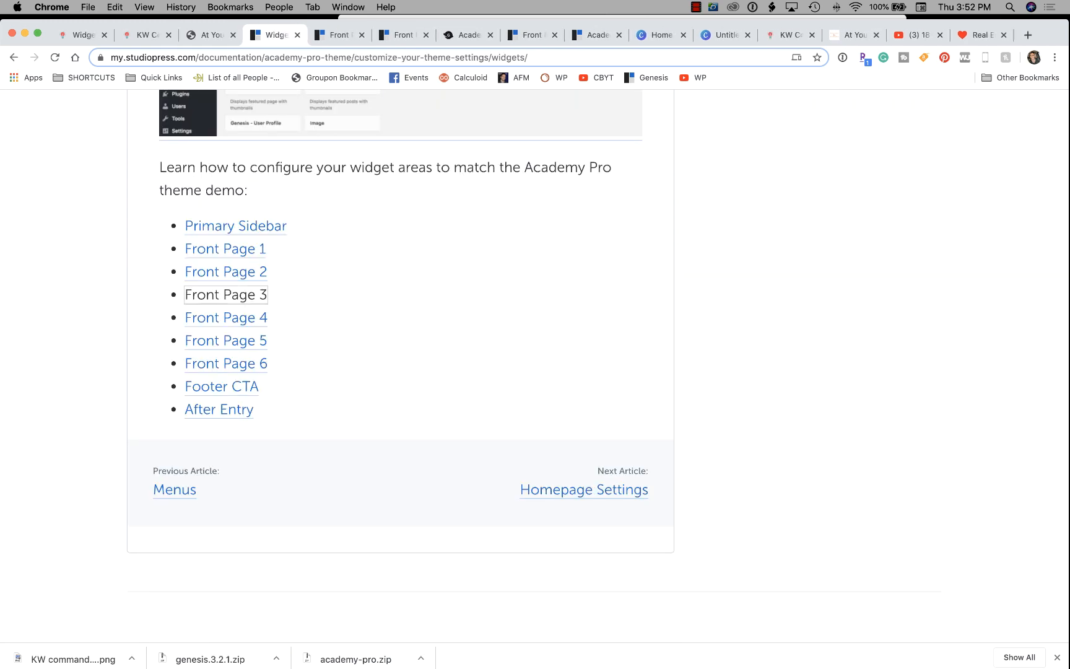
pyautogui.click(227, 315)
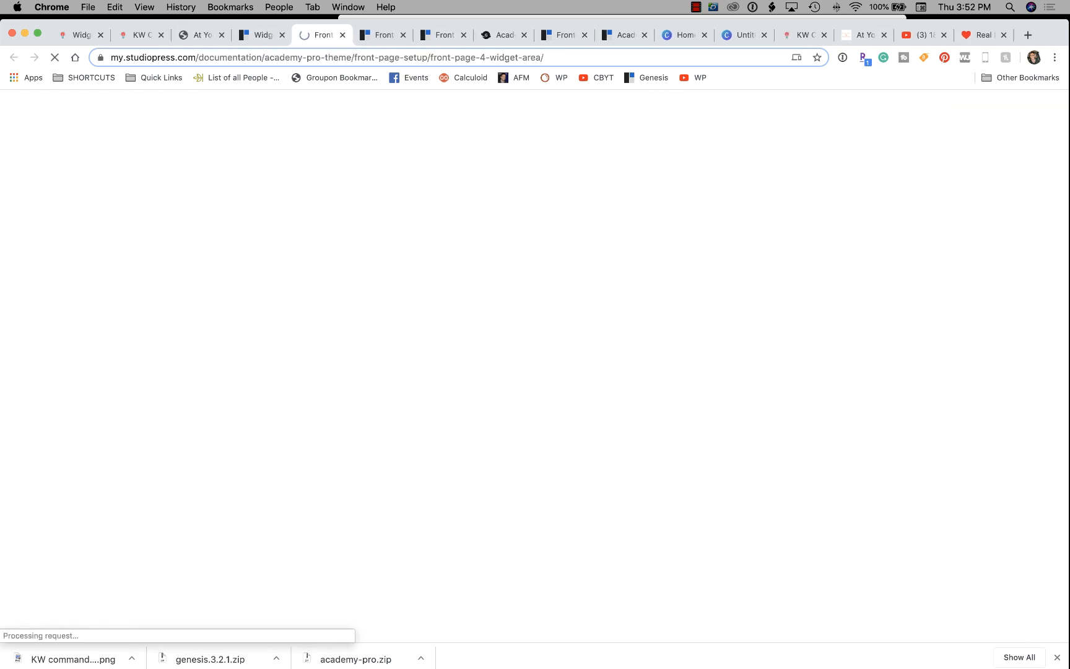
# Read the Front Page 4 Text widget steps, dock that guide beside Widgets, and return to Widgets.
pyautogui.scroll(-8, 396, 346)
pyautogui.scroll(-2, 396, 248)
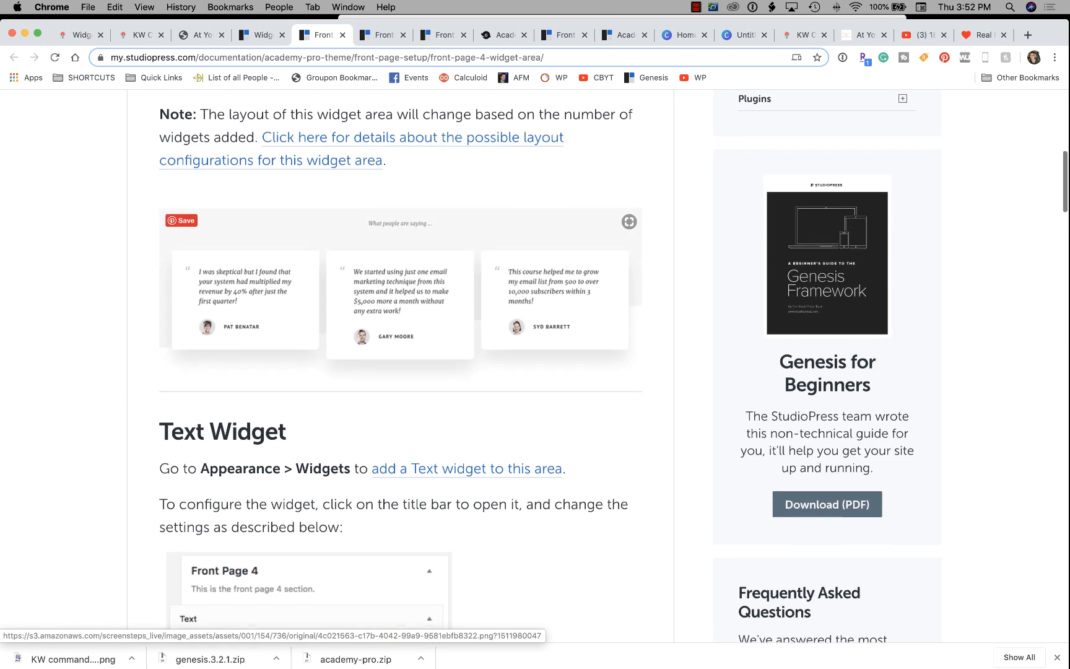
pyautogui.scroll(3, 397, 248)
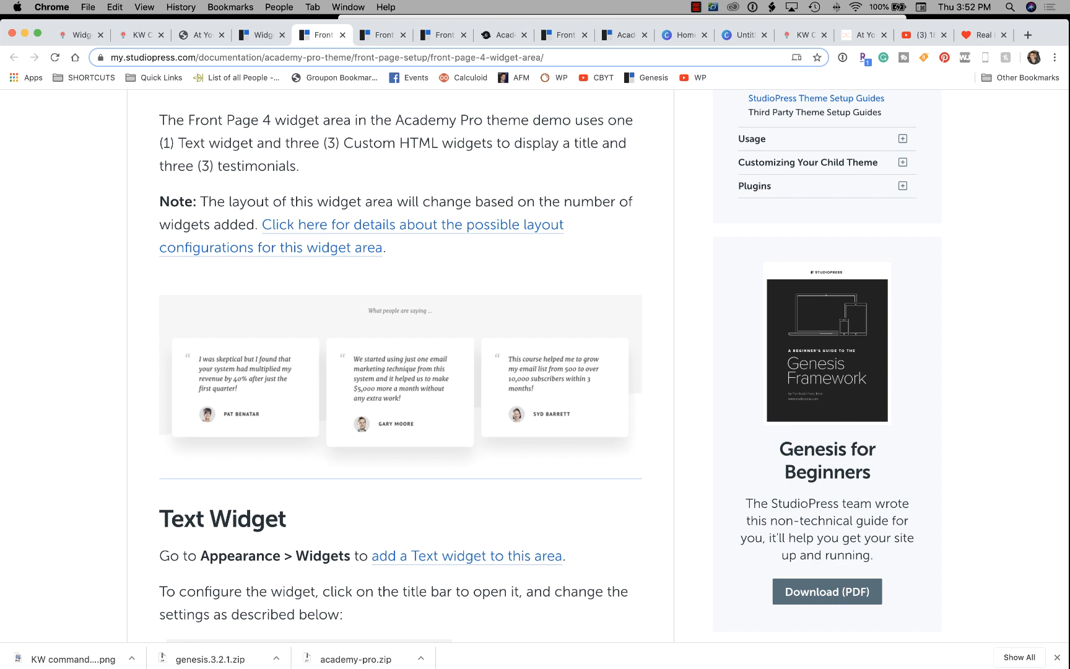
pyautogui.scroll(-10, 309, 464)
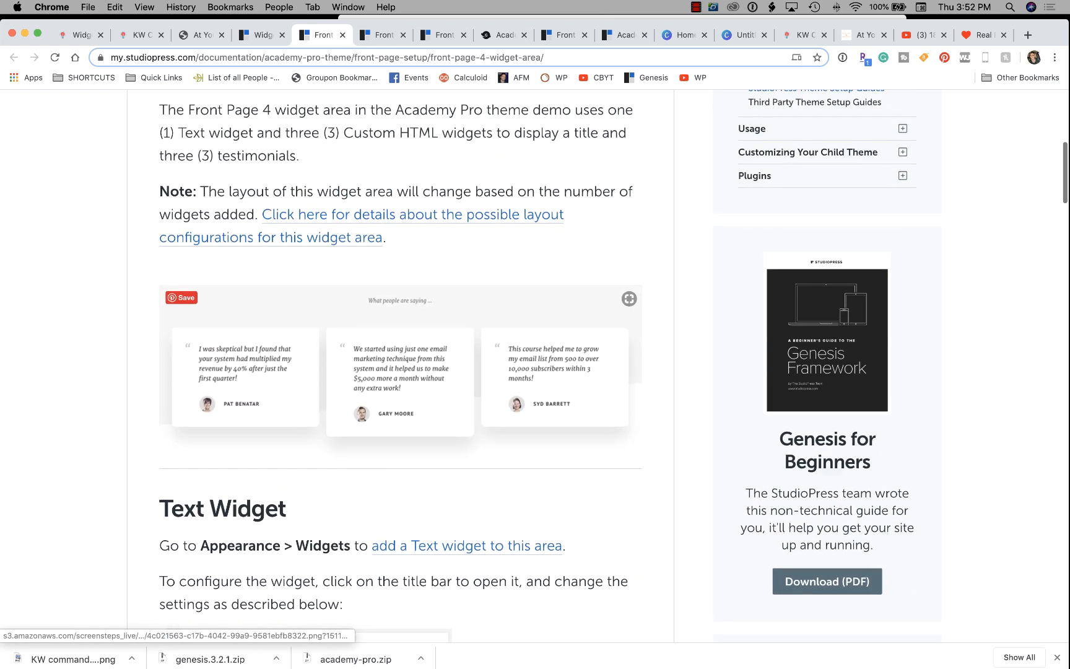
pyautogui.scroll(-7, 396, 365)
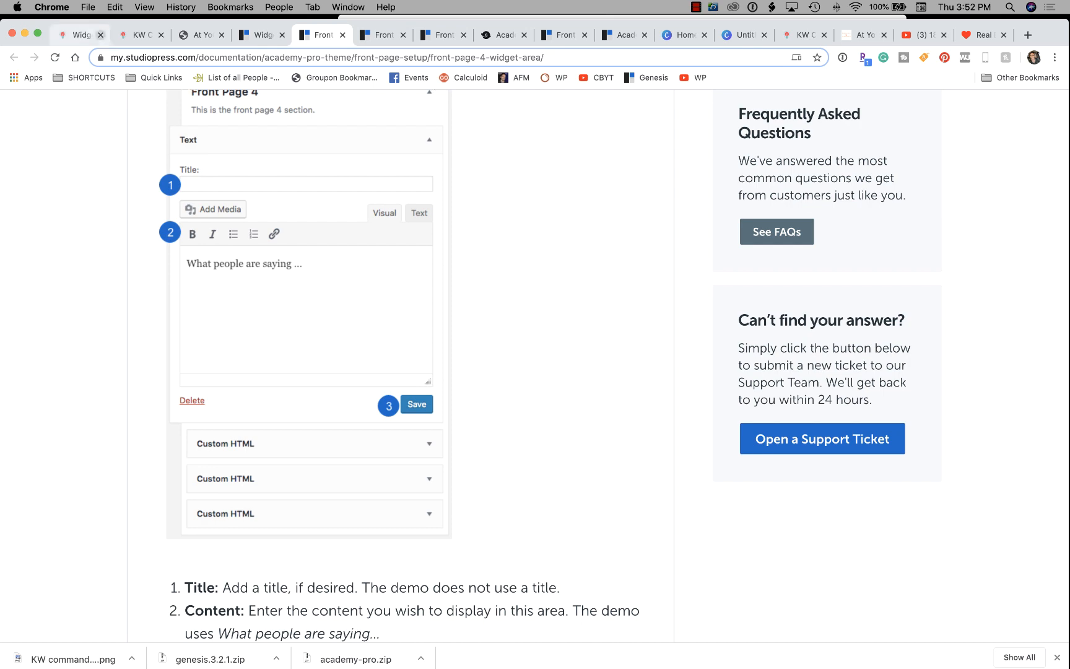
pyautogui.moveTo(318, 35); pyautogui.dragTo(151, 35)
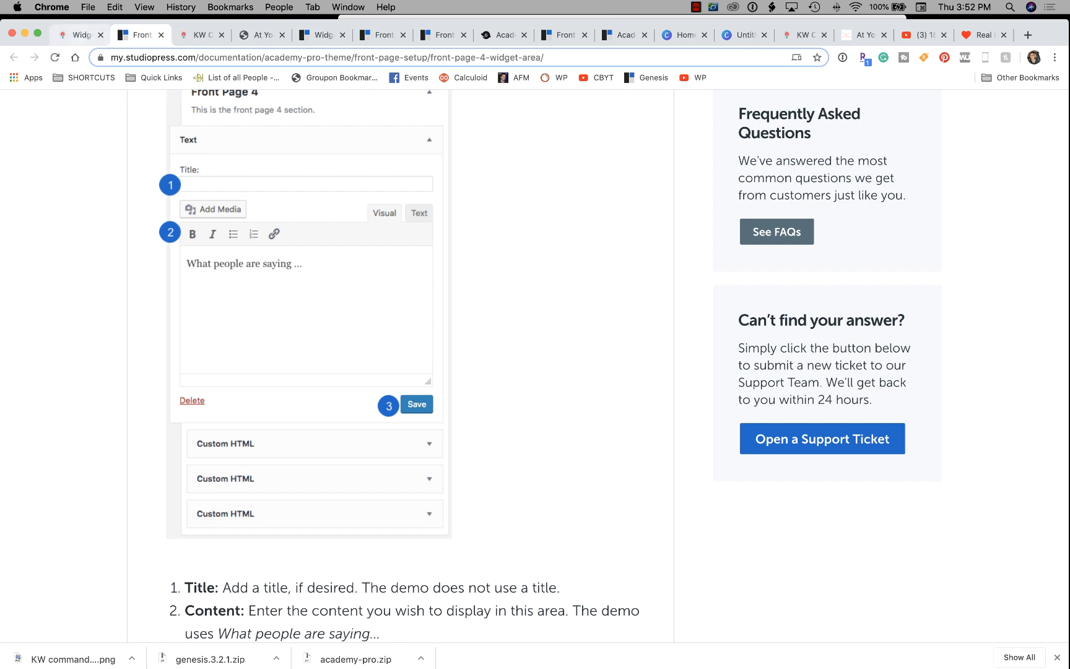
pyautogui.click(80, 35)
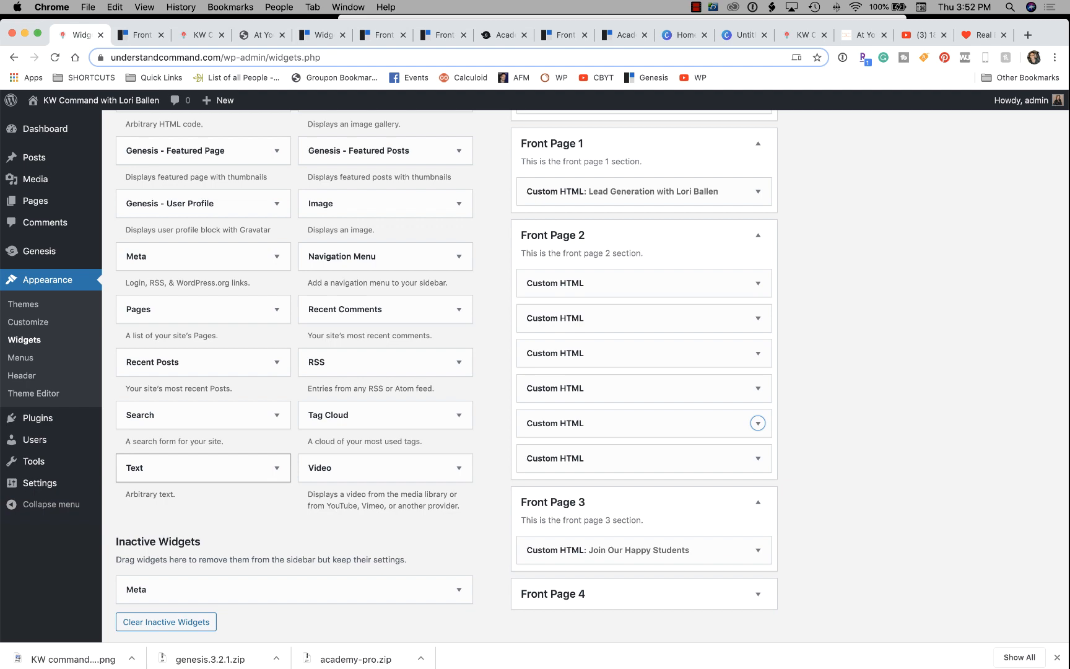
# Add a Text widget to Front Page 4 with the content 'What people are saying...'.
pyautogui.moveTo(191, 468); pyautogui.dragTo(592, 570)
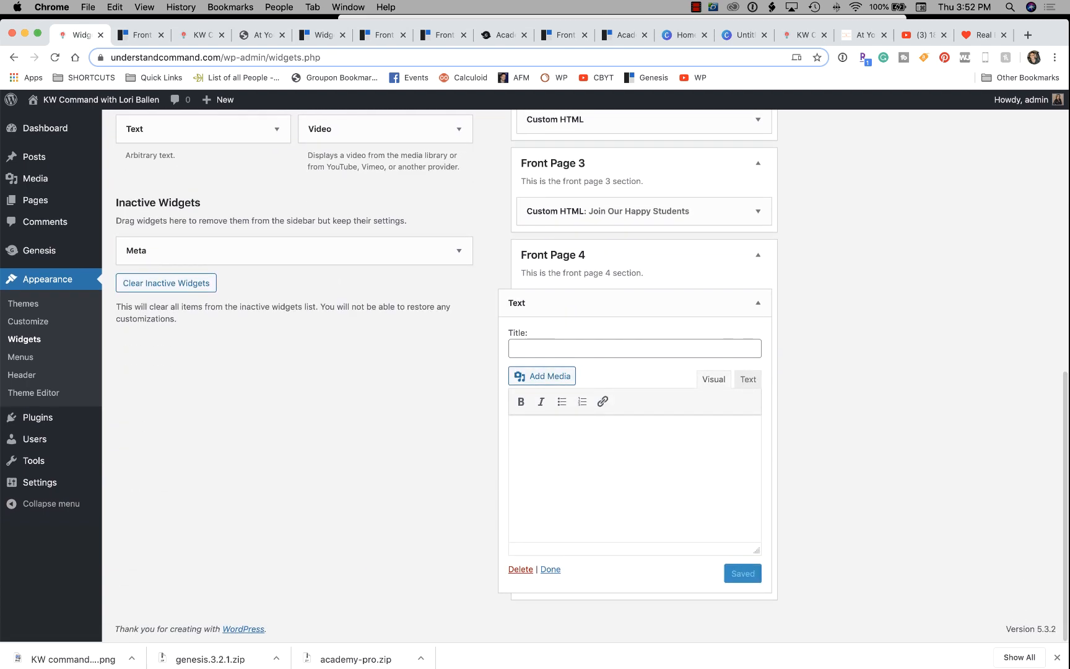
pyautogui.hotkey('ctrl', 'Tab')
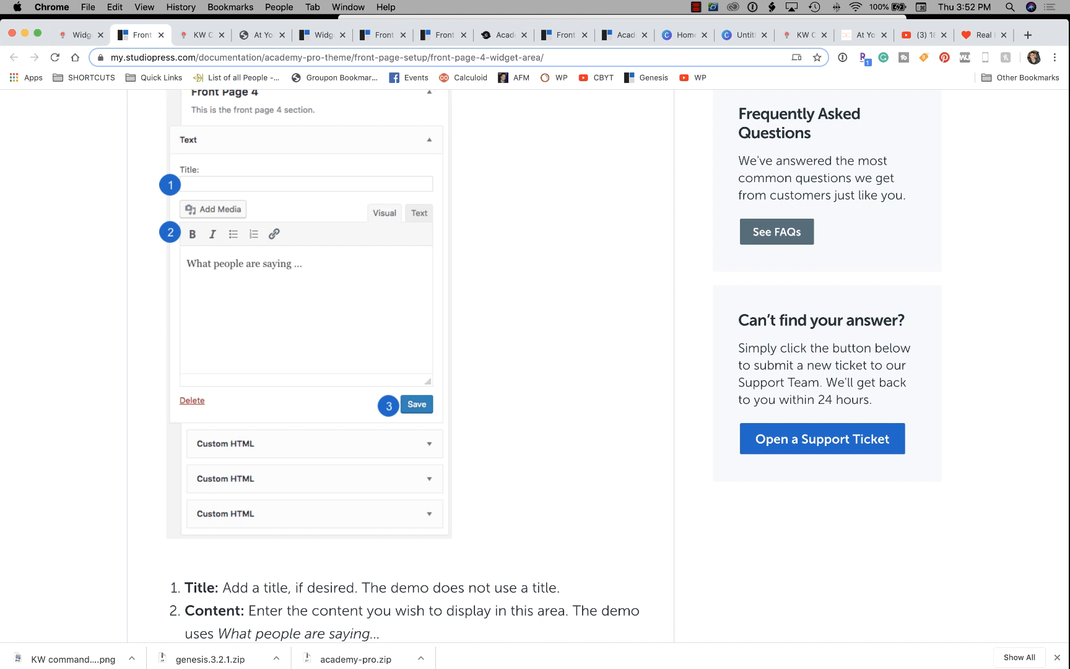
pyautogui.hotkey('ctrl', 'shift', 'Tab')
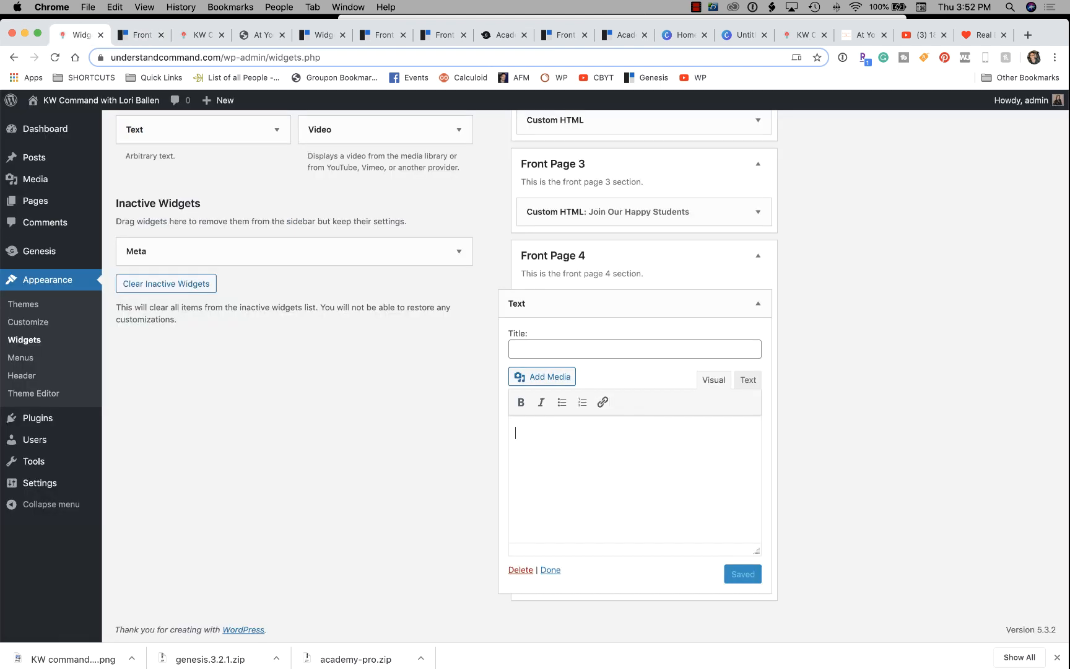
pyautogui.write('What people ')
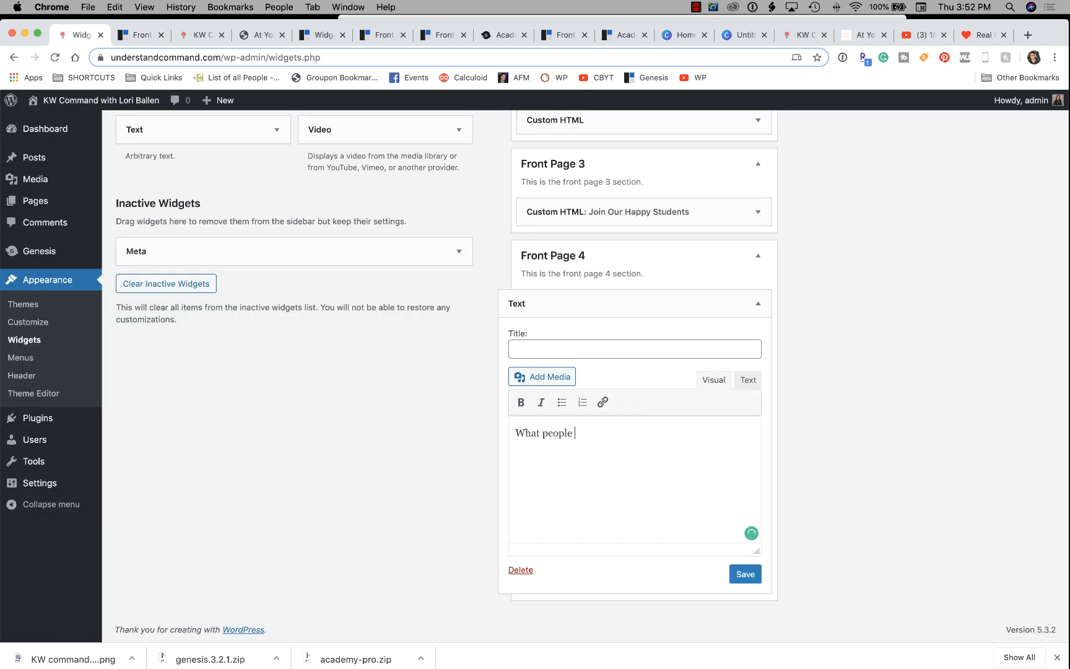
pyautogui.write('are saying...')
# Check the Front Page 4 guide, then save and collapse the untitled Text widget.
pyautogui.hotkey('ctrl', 'Tab')
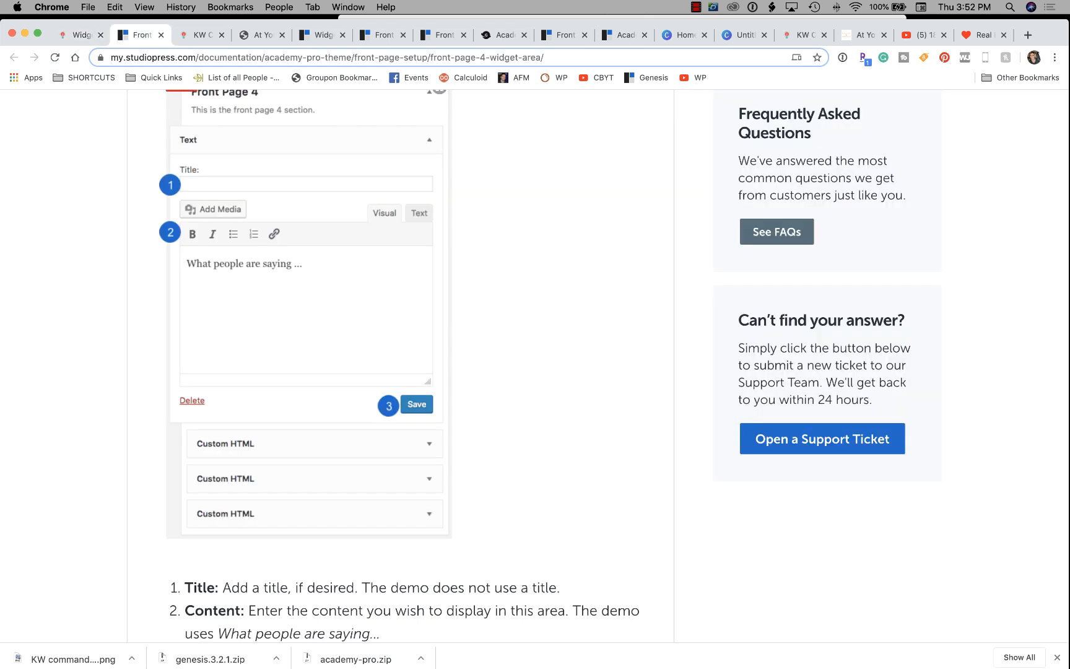
pyautogui.scroll(-5, 535, 365)
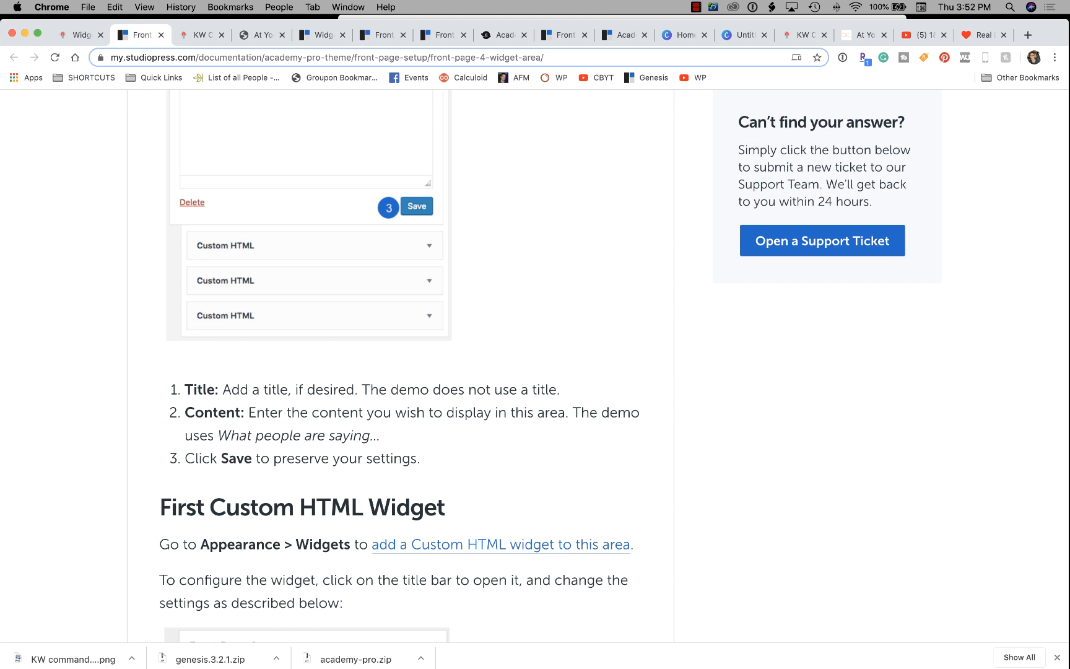
pyautogui.scroll(-7, 535, 365)
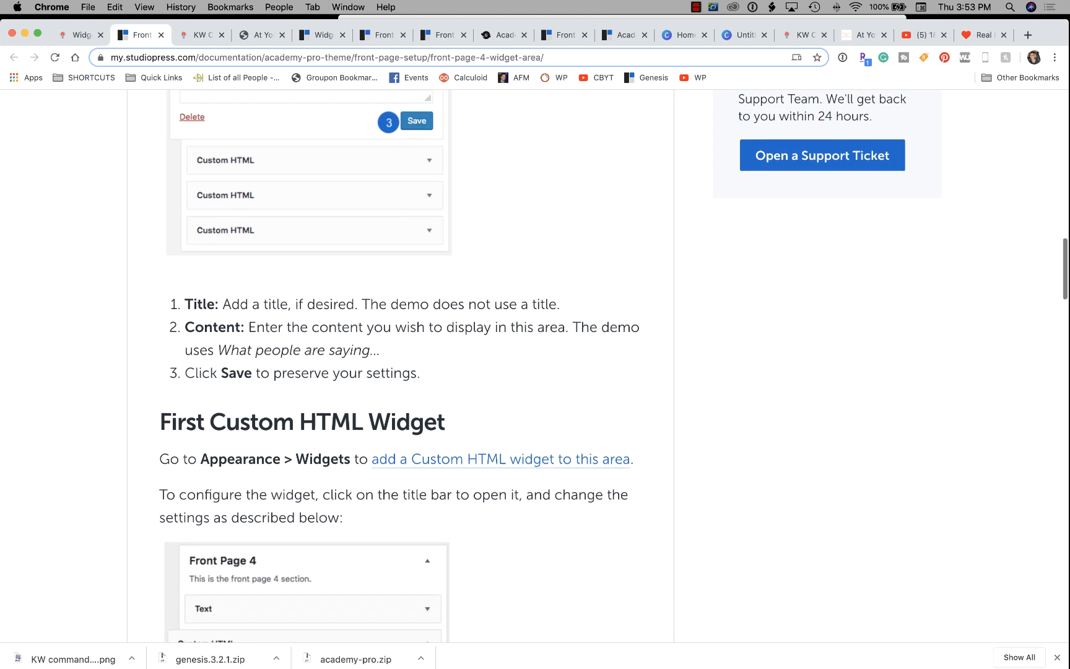
pyautogui.scroll(-7, 396, 365)
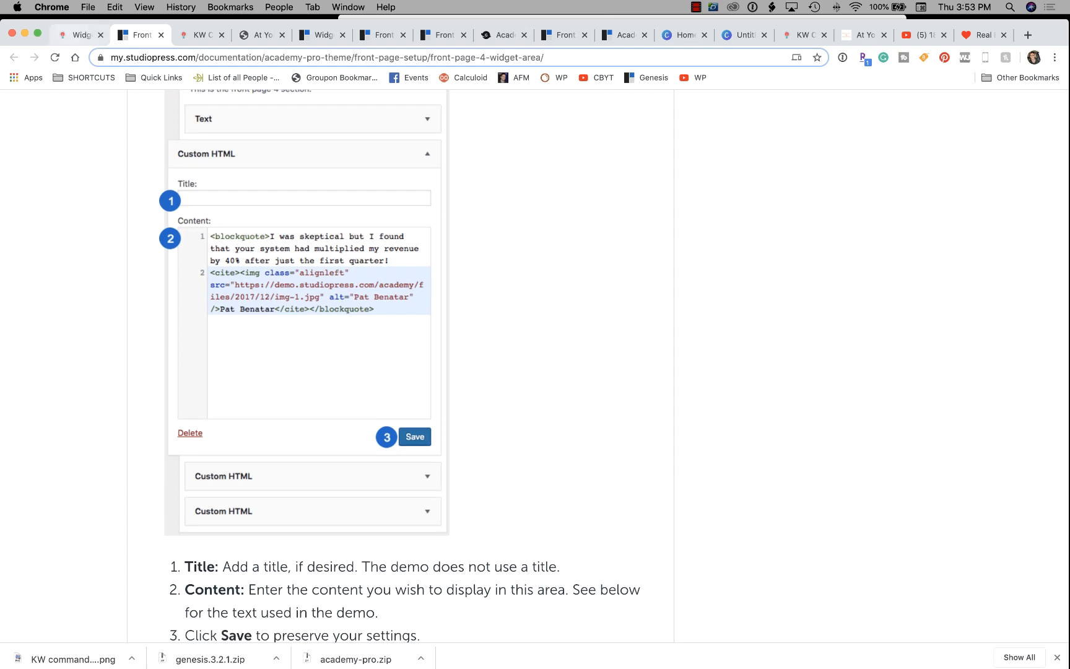
pyautogui.click(81, 35)
pyautogui.scroll(8, 591, 371)
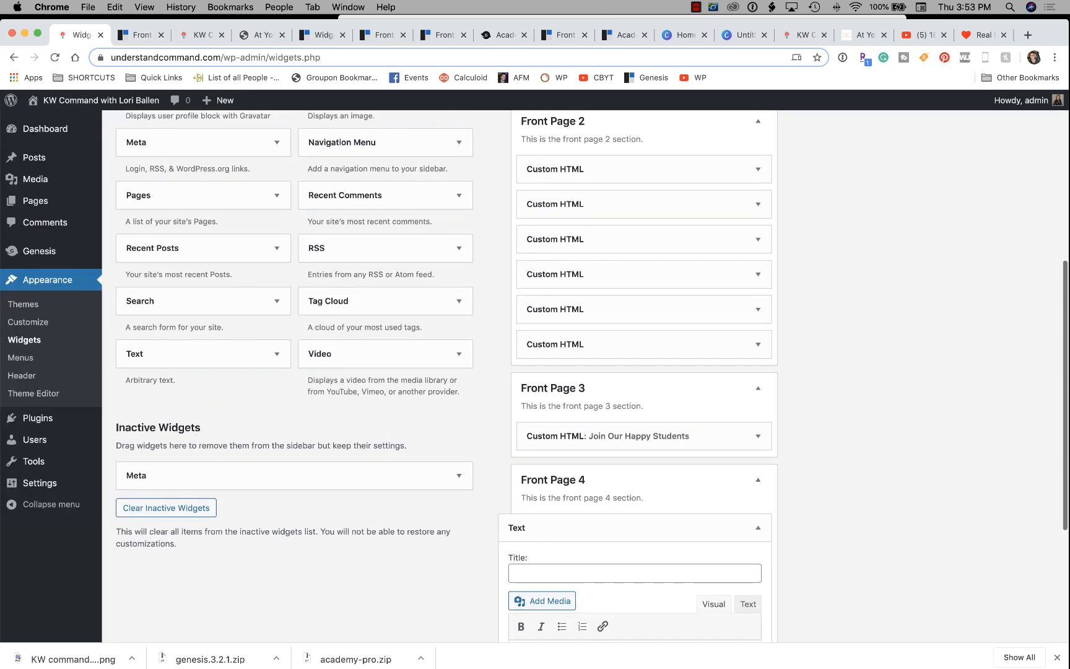
pyautogui.scroll(-8, 591, 371)
pyautogui.click(745, 572)
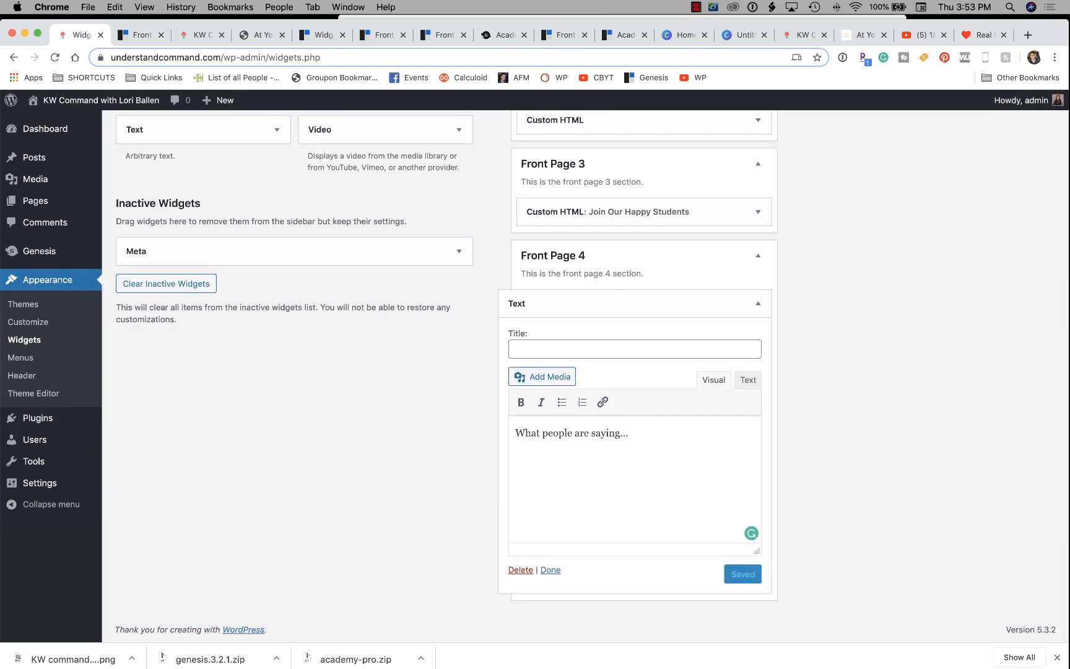
pyautogui.click(758, 303)
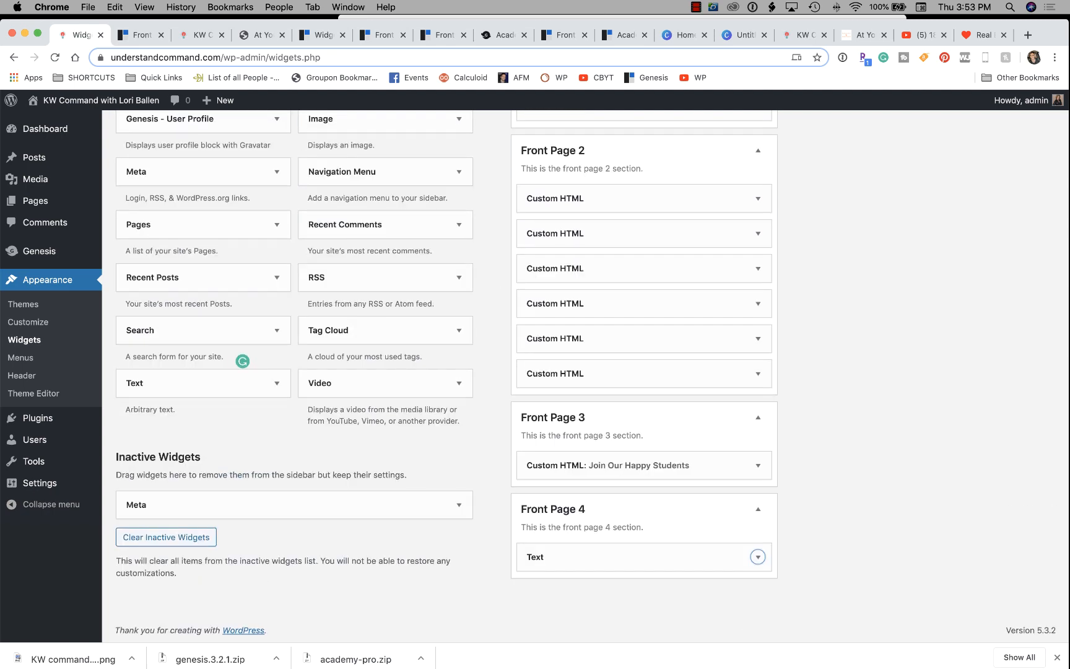
# Add a Custom HTML widget below the Text widget and paste in the guide's demo blockquote testimonial code.
pyautogui.scroll(5, 242, 372)
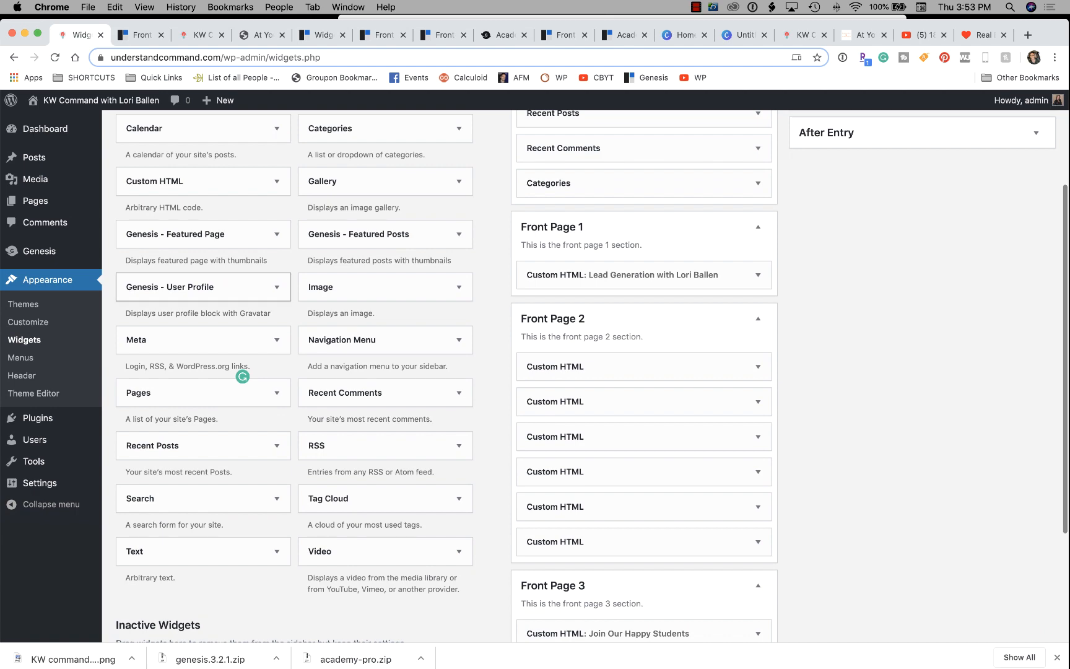
pyautogui.moveTo(242, 181); pyautogui.dragTo(644, 578)
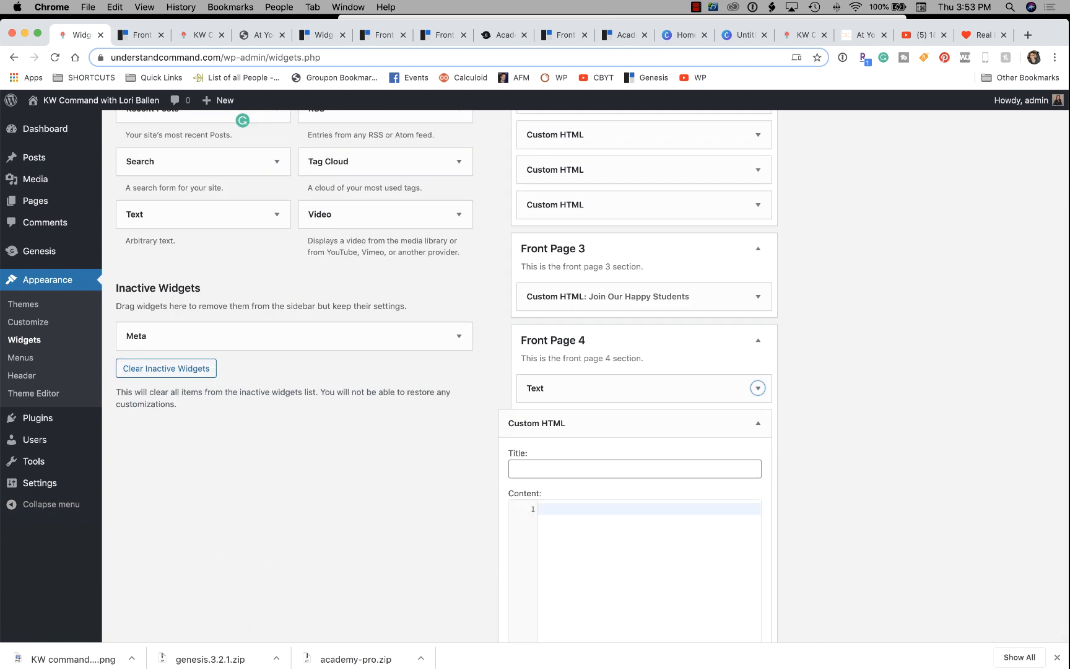
pyautogui.hotkey('ctrl', 'Tab')
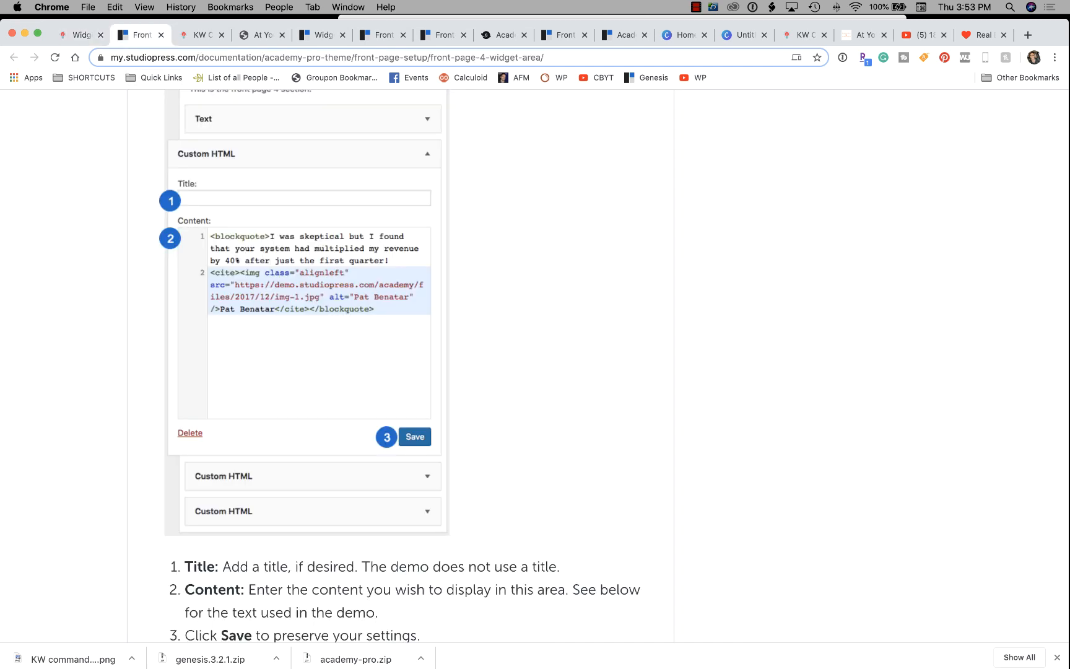
pyautogui.scroll(-5, 400, 365)
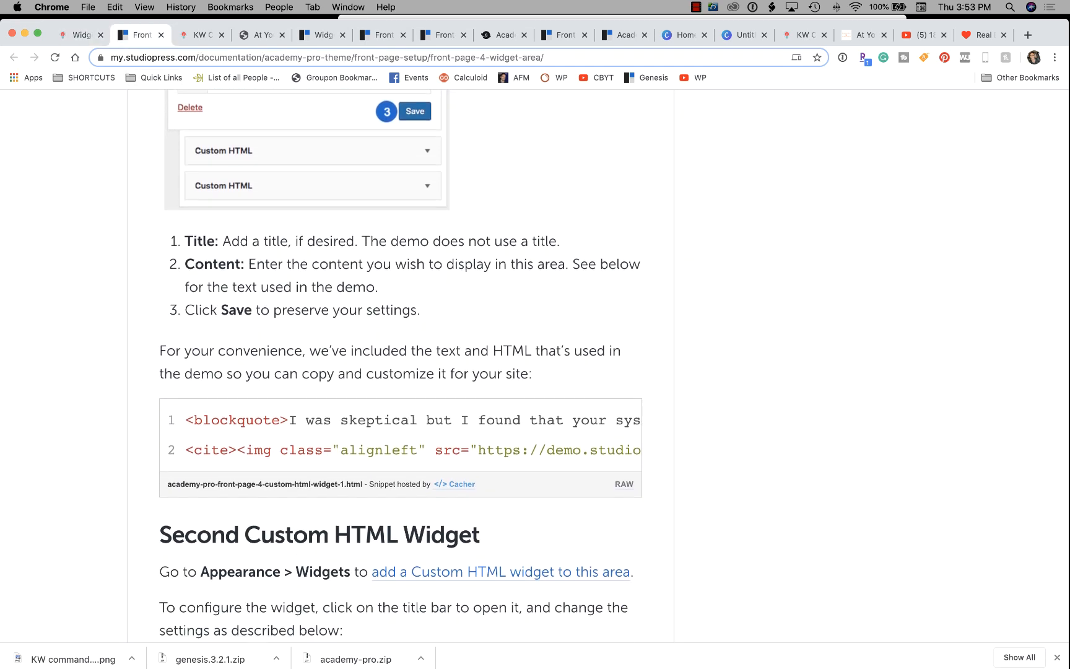
pyautogui.moveTo(186, 419); pyautogui.dragTo(641, 452)
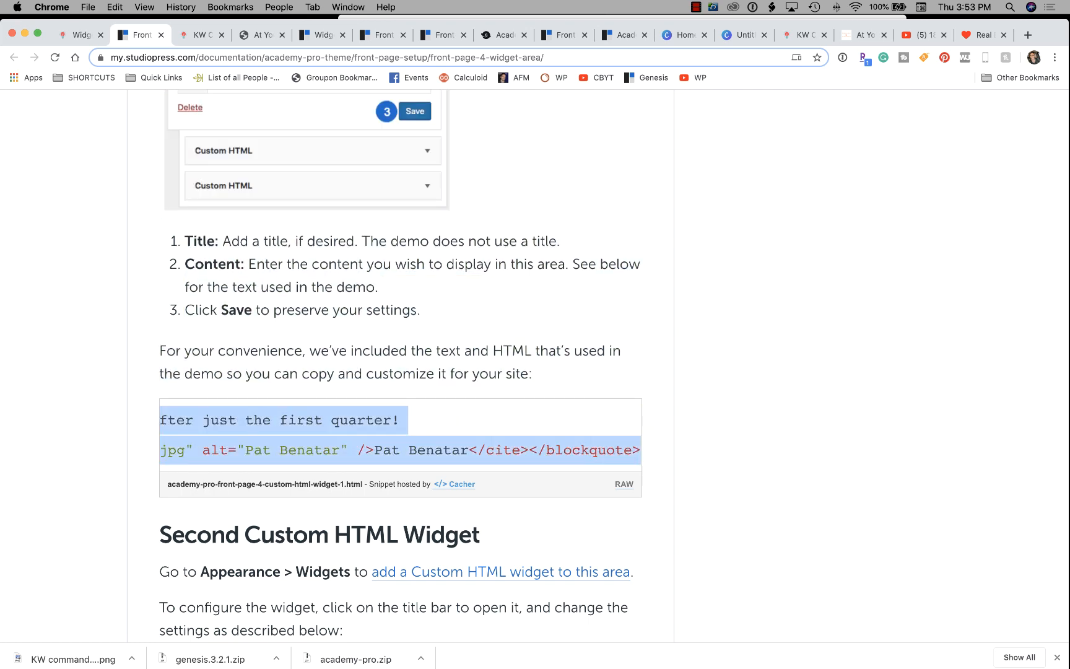
pyautogui.hotkey('ctrl', 'shift', 'Tab')
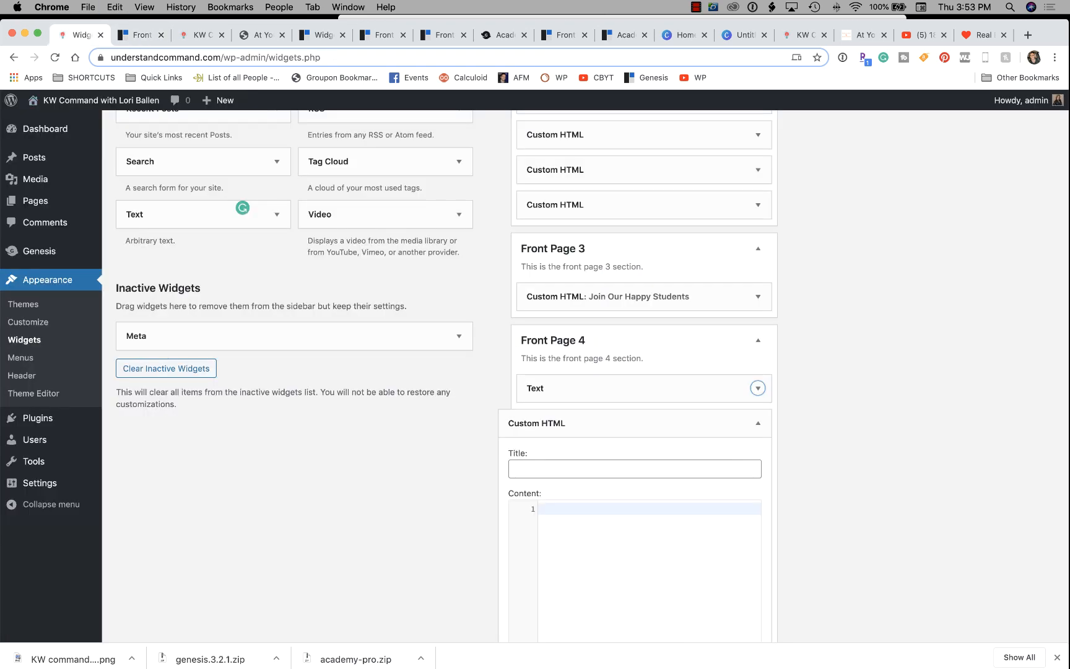
pyautogui.click(582, 510)
pyautogui.write('<blockquote>I was skeptical but I found that your system had multiplied my revenue by 40% after just the first quarter! <cite><img class="alignleft" src="https://demo.studiopress.com/academy/files/2017/12/img-1.jpg" alt="Pat Benatar" />Pat Benatar</cite></blockquote>')
pyautogui.scroll(-3, 619, 509)
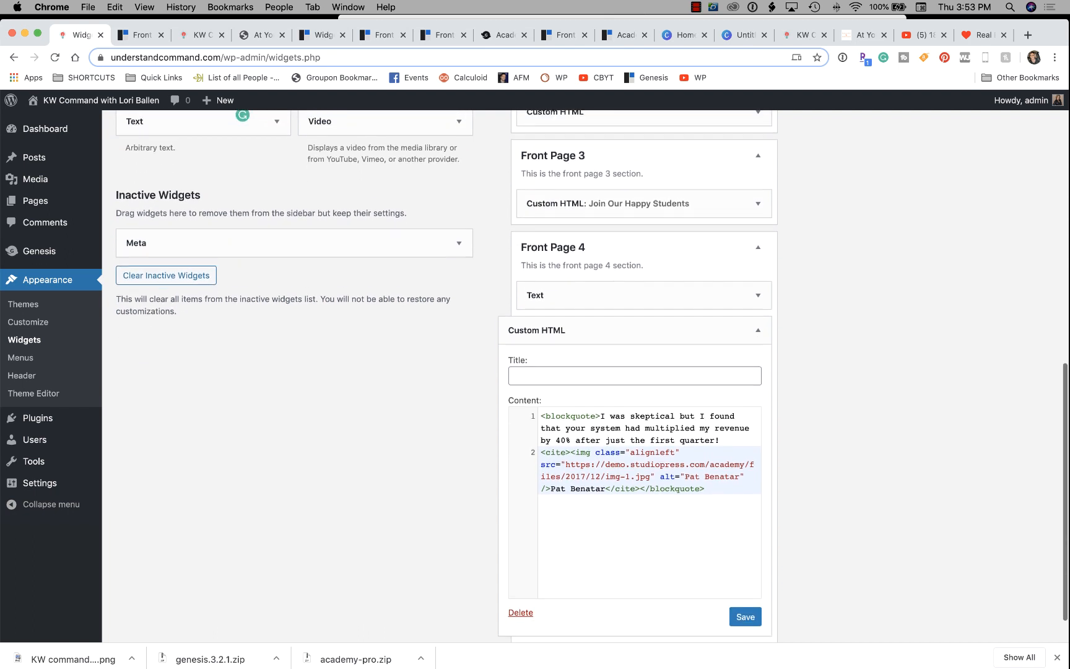
# Replace the demo quote with a custom testimonial about learning KW command.
pyautogui.moveTo(604, 373); pyautogui.dragTo(719, 397)
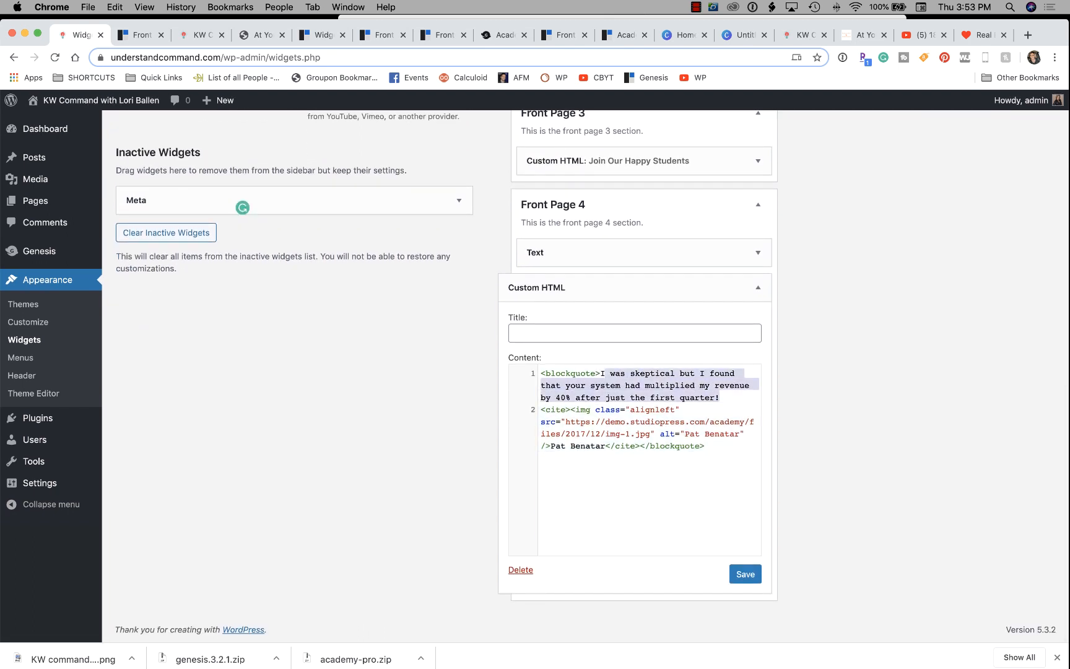
pyautogui.press('BackSpace')
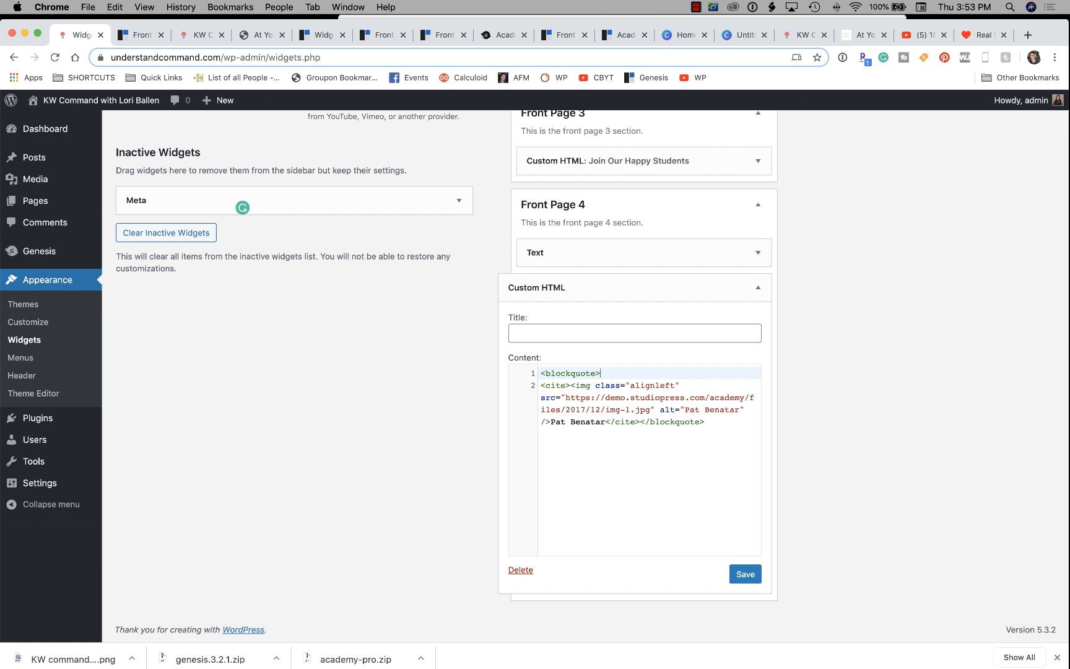
pyautogui.write('Lori Ballen makes learning KW command a breeze')
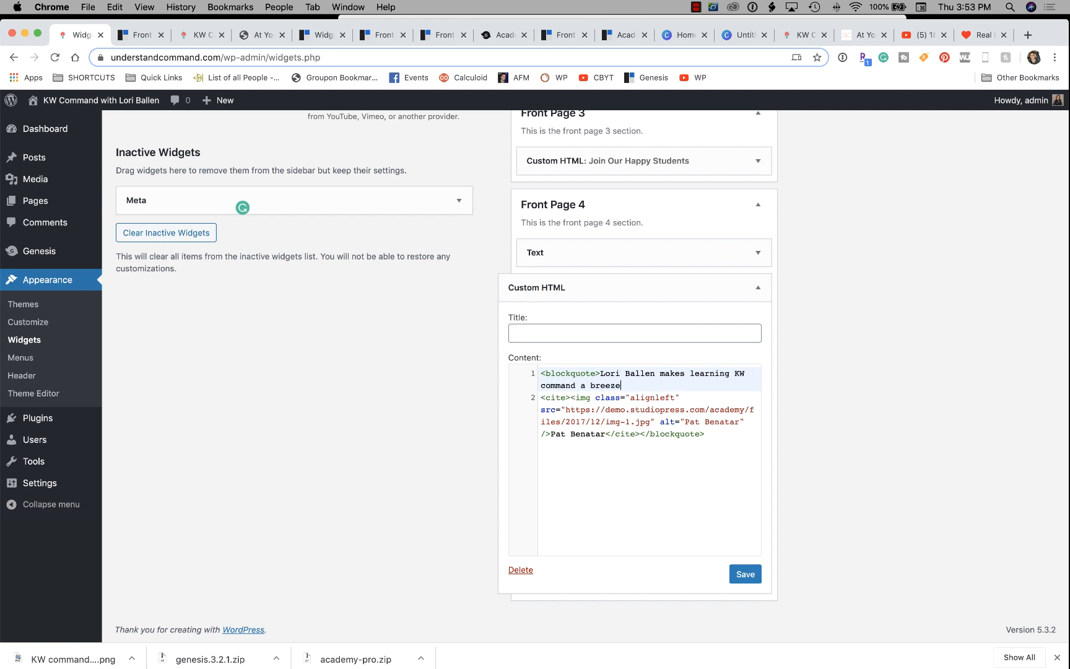
pyautogui.write('. Thank God!')
# Put the reviewer's name in the image alt text and citation, then save the widget.
pyautogui.moveTo(739, 421); pyautogui.dragTo(685, 422)
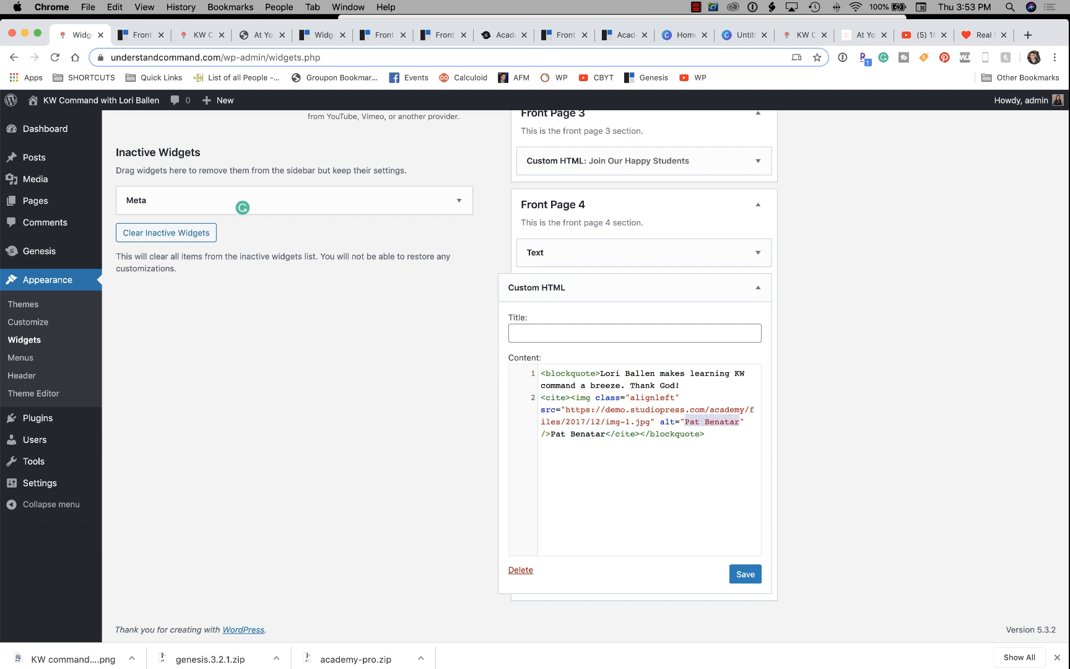
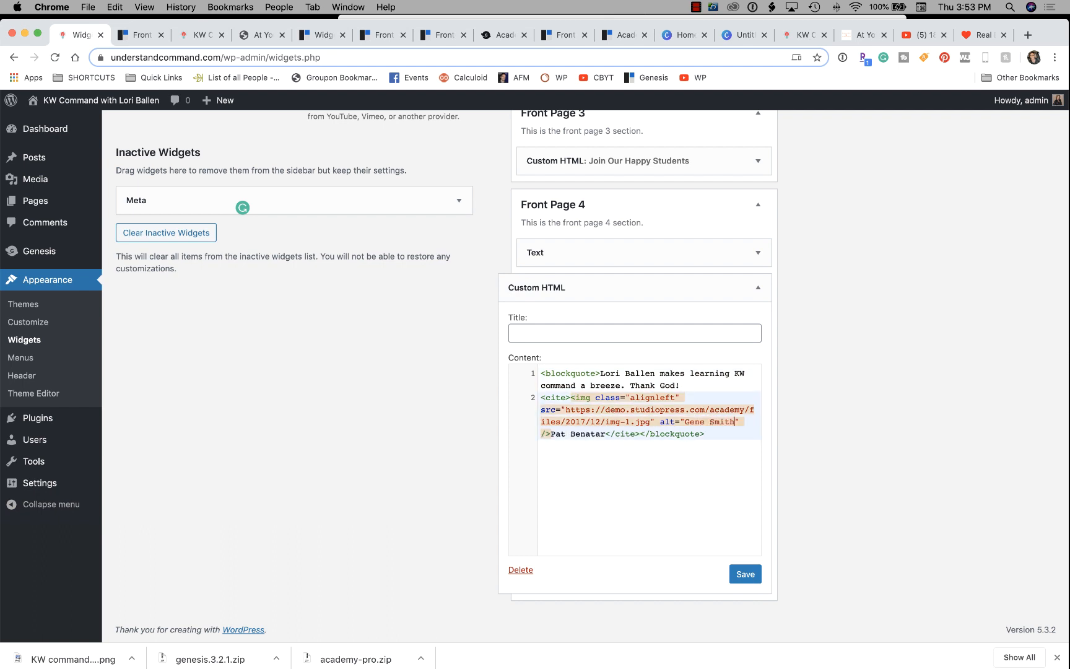
pyautogui.moveTo(650, 422); pyautogui.dragTo(565, 410)
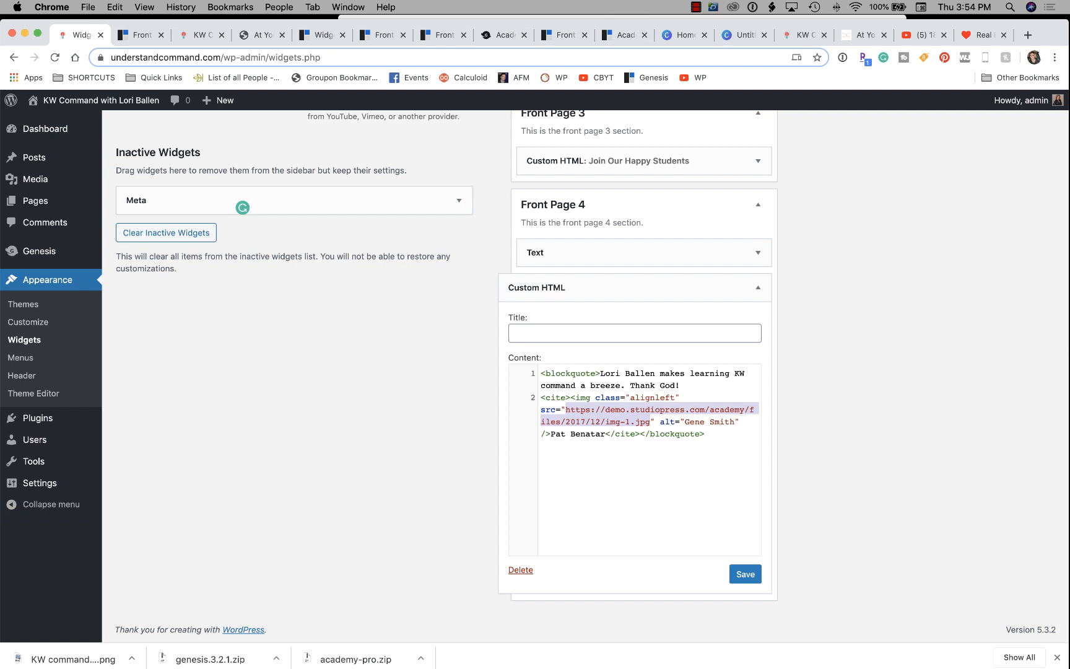
pyautogui.moveTo(605, 433); pyautogui.dragTo(550, 434)
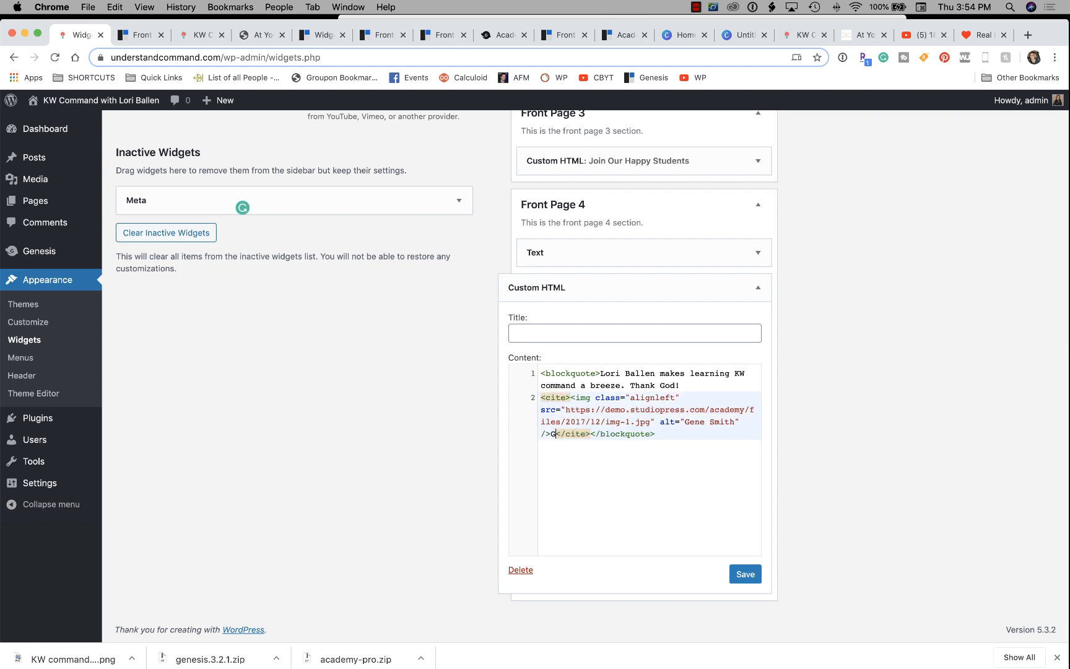
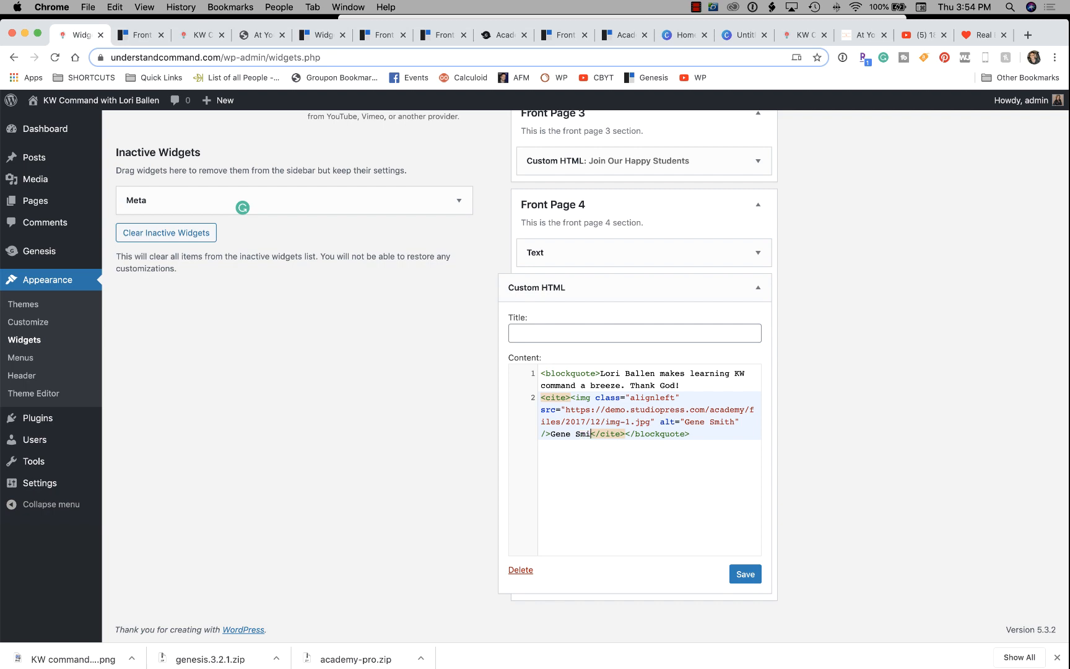
pyautogui.click(745, 574)
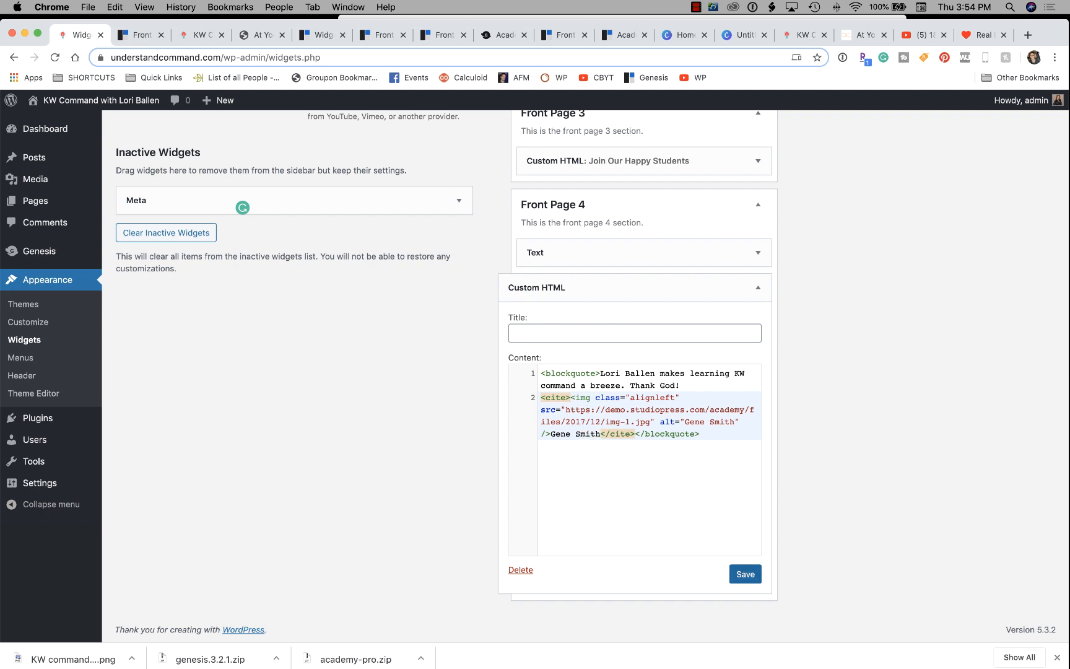
pyautogui.click(141, 35)
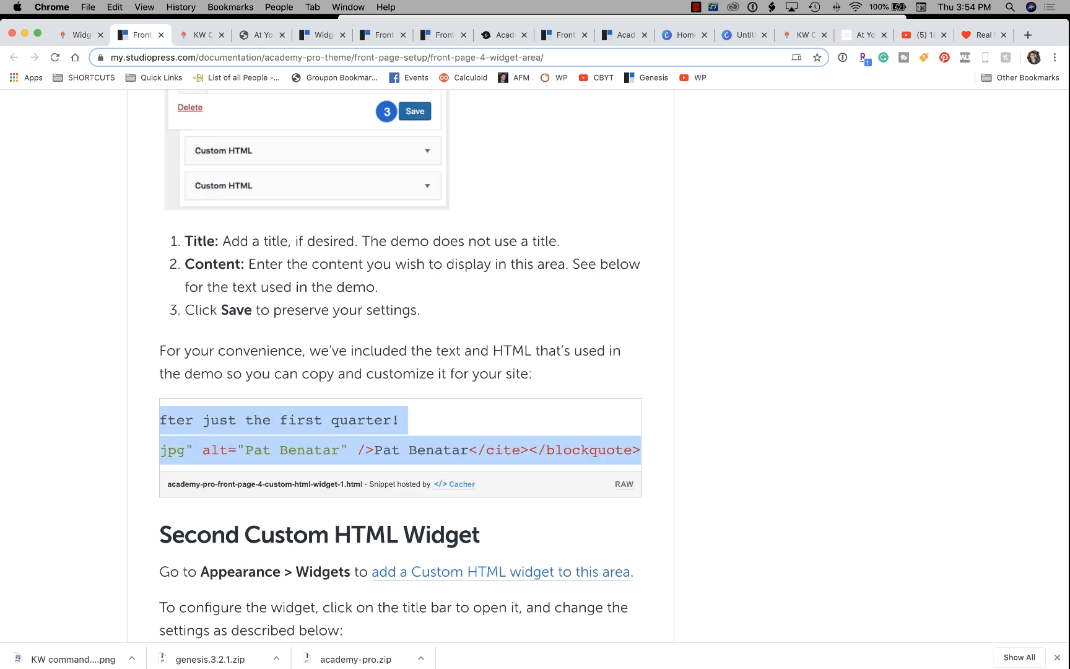
# Reload the live front page to check the testimonial, then start a new media upload via Select Files.
pyautogui.click(202, 35)
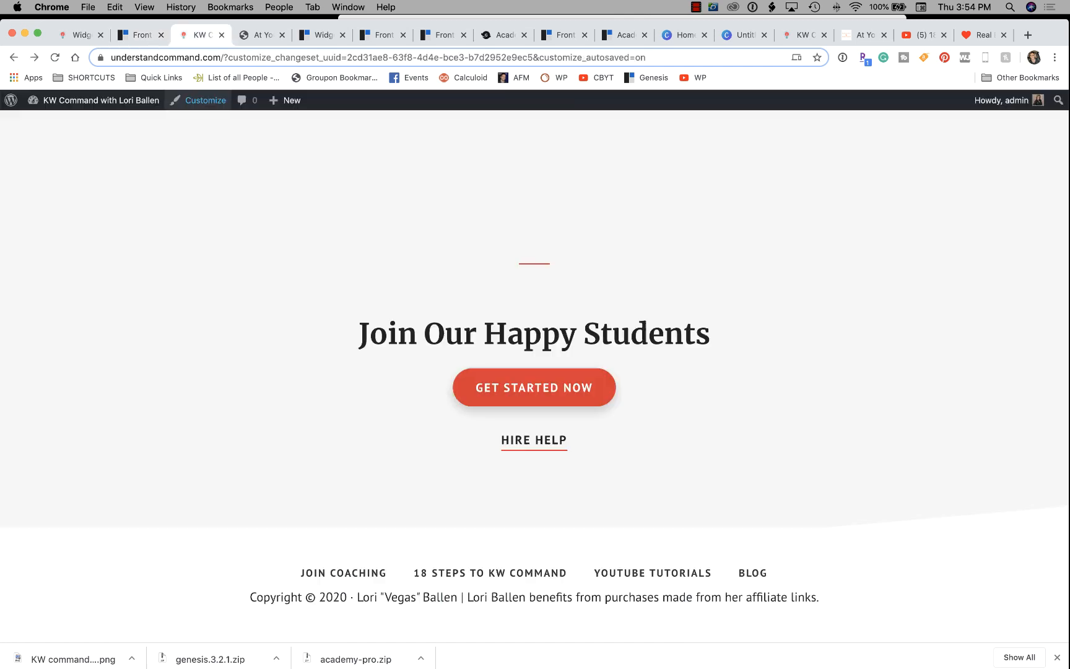
pyautogui.press('super+r')
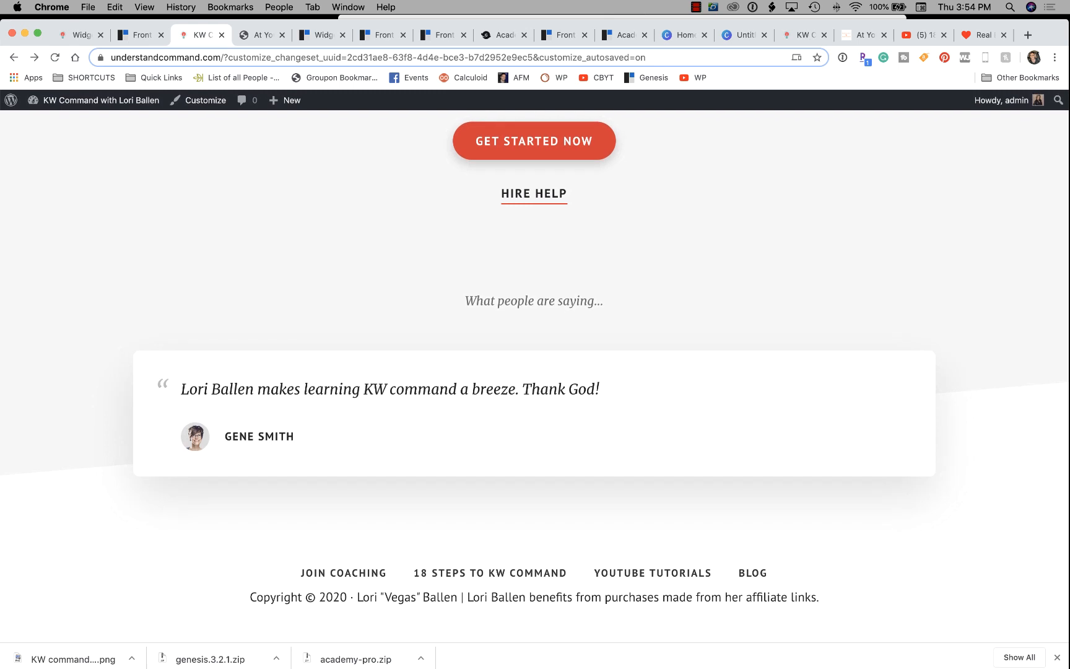
pyautogui.moveTo(284, 100)
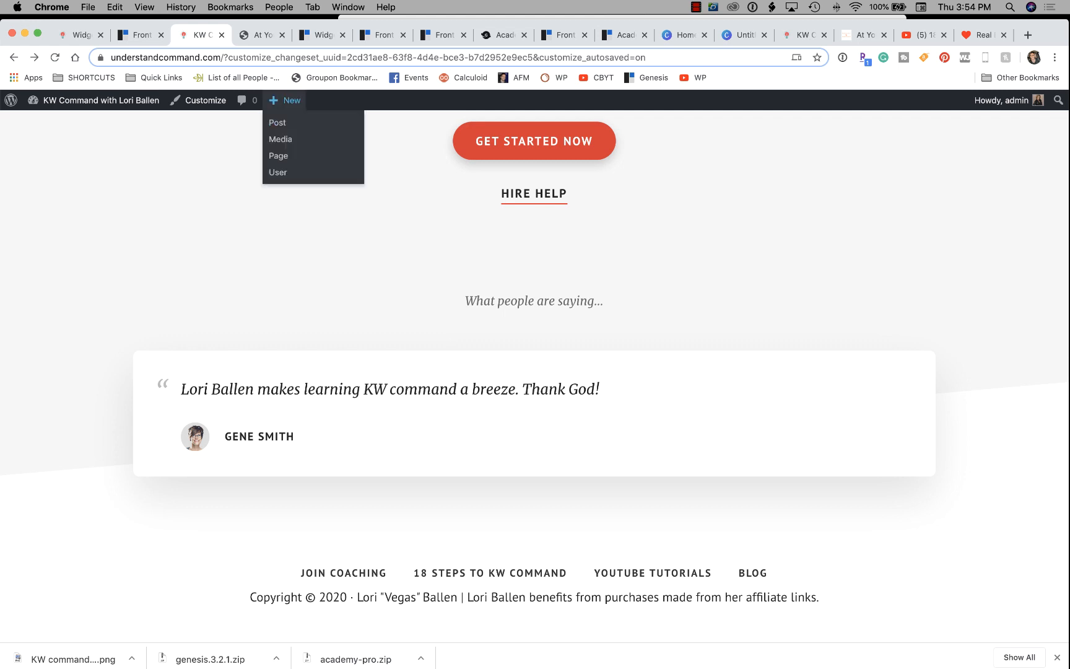
pyautogui.click(280, 138)
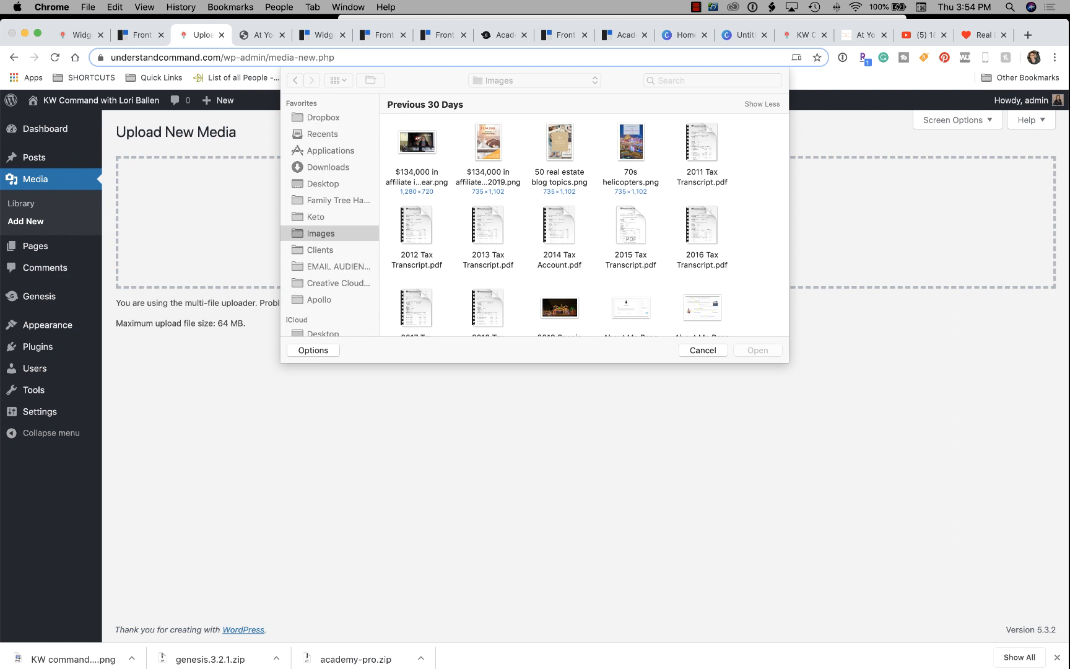
pyautogui.click(565, 238)
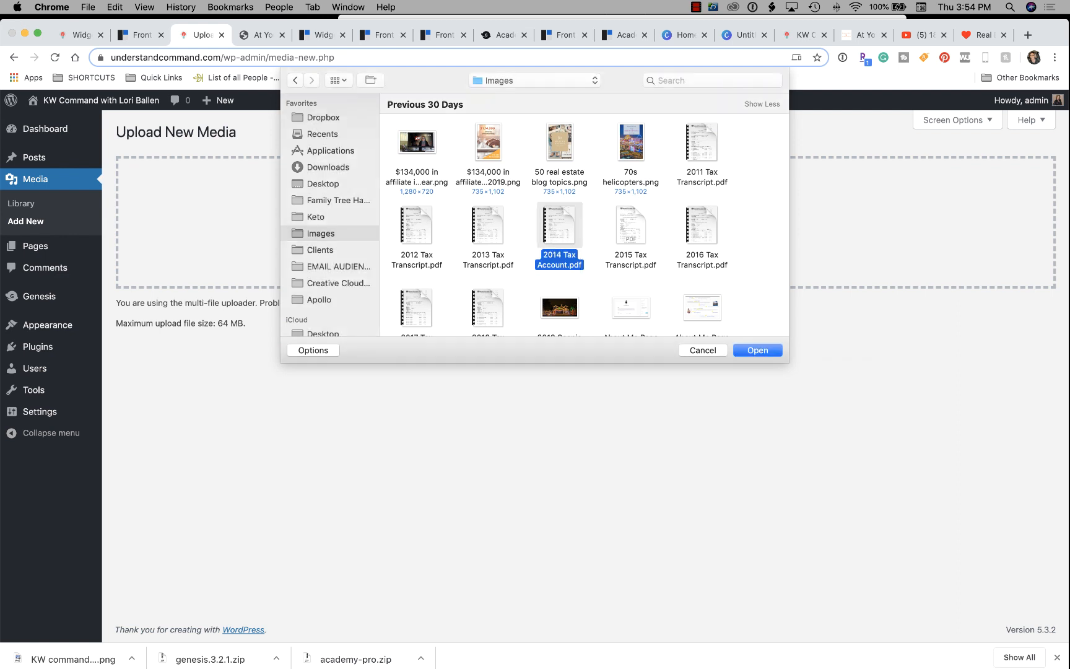
# Upload 'Screen Shot 2020-01-09 at 2.06.30 PM.png' from the Desktop to the media library.
pyautogui.click(698, 81)
pyautogui.scroll(-5, 709, 156)
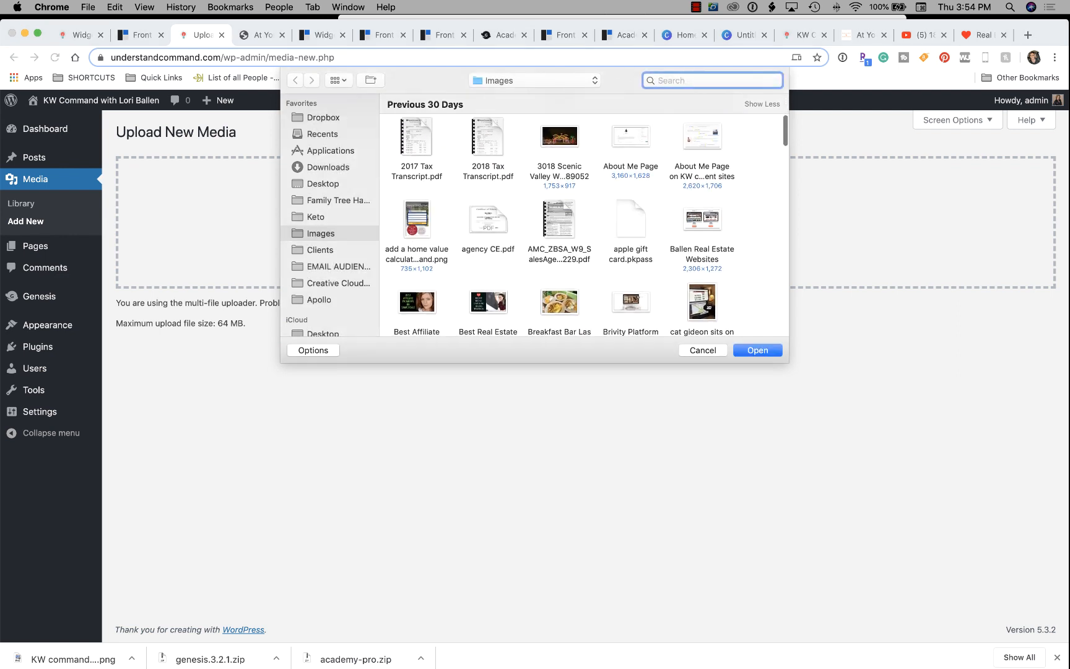
pyautogui.scroll(-6, 560, 223)
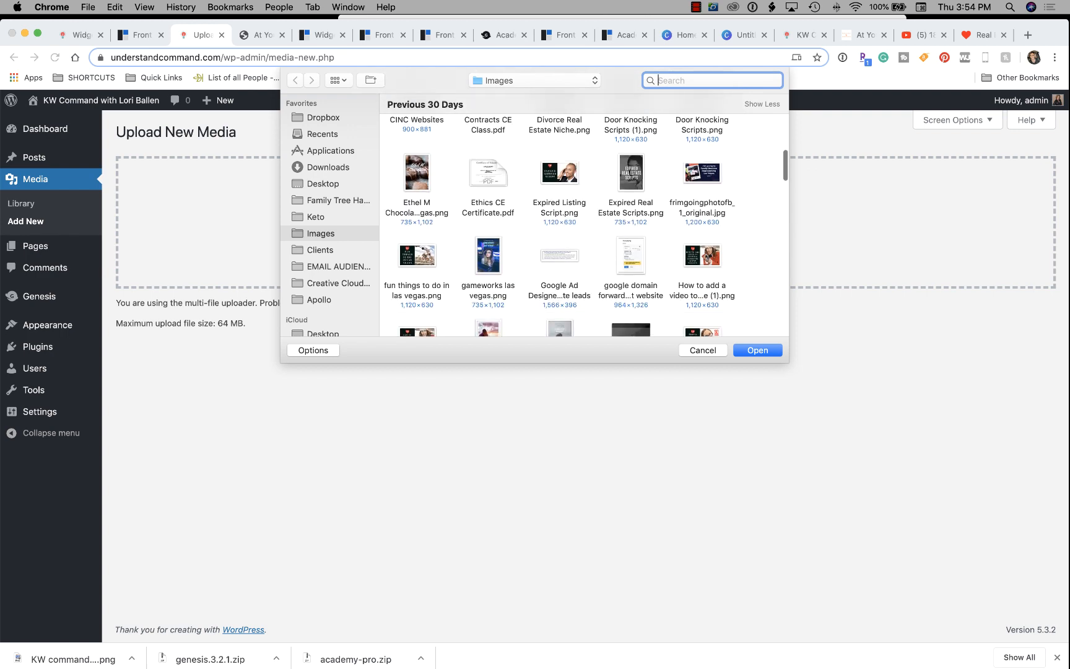
pyautogui.click(323, 184)
pyautogui.click(702, 143)
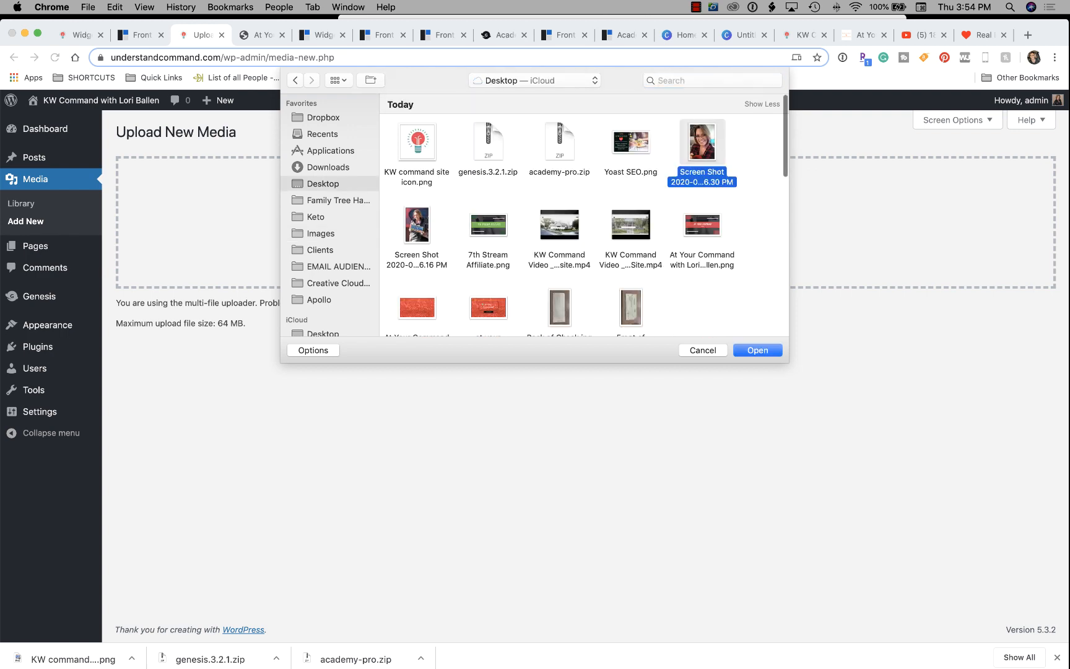
pyautogui.press('Return')
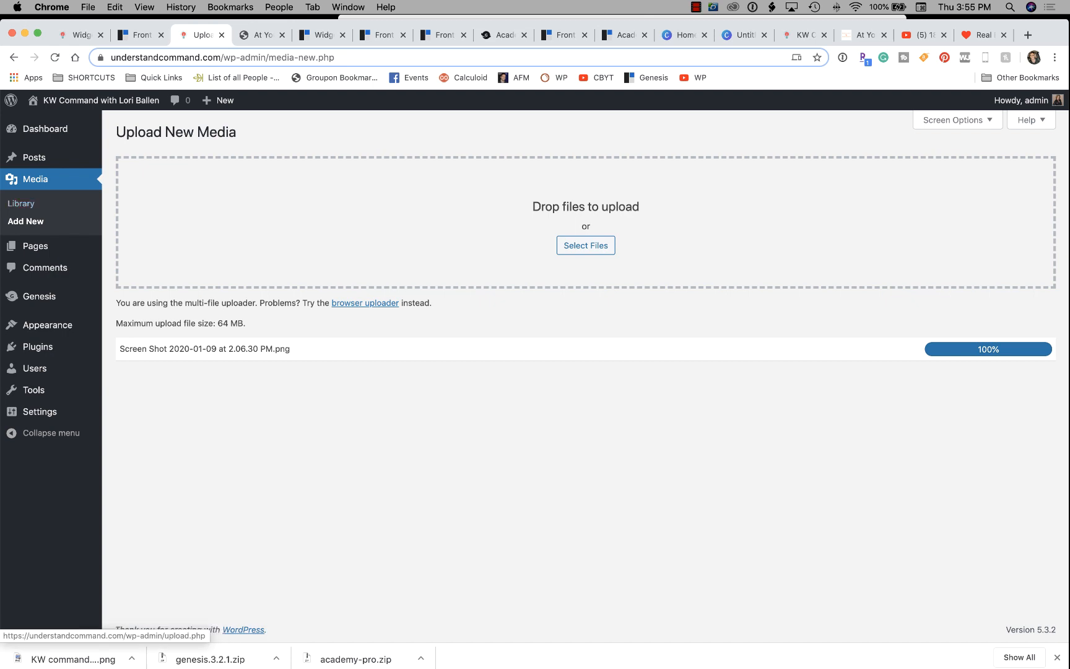
# Retitle the uploaded portrait in the media library with the person's full name.
pyautogui.click(21, 204)
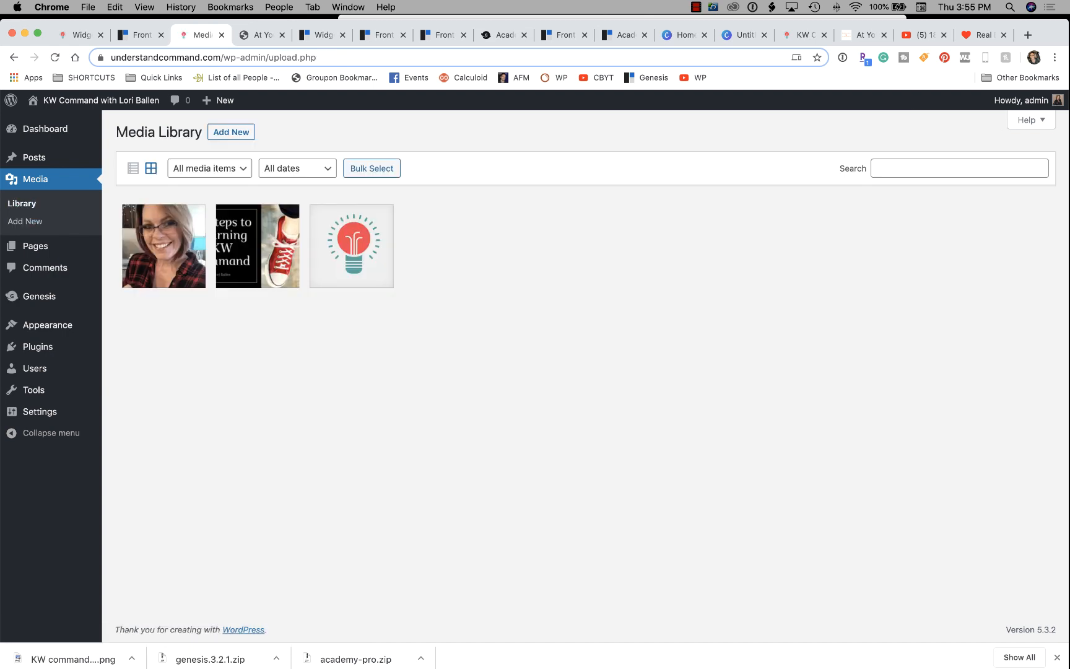
pyautogui.click(164, 246)
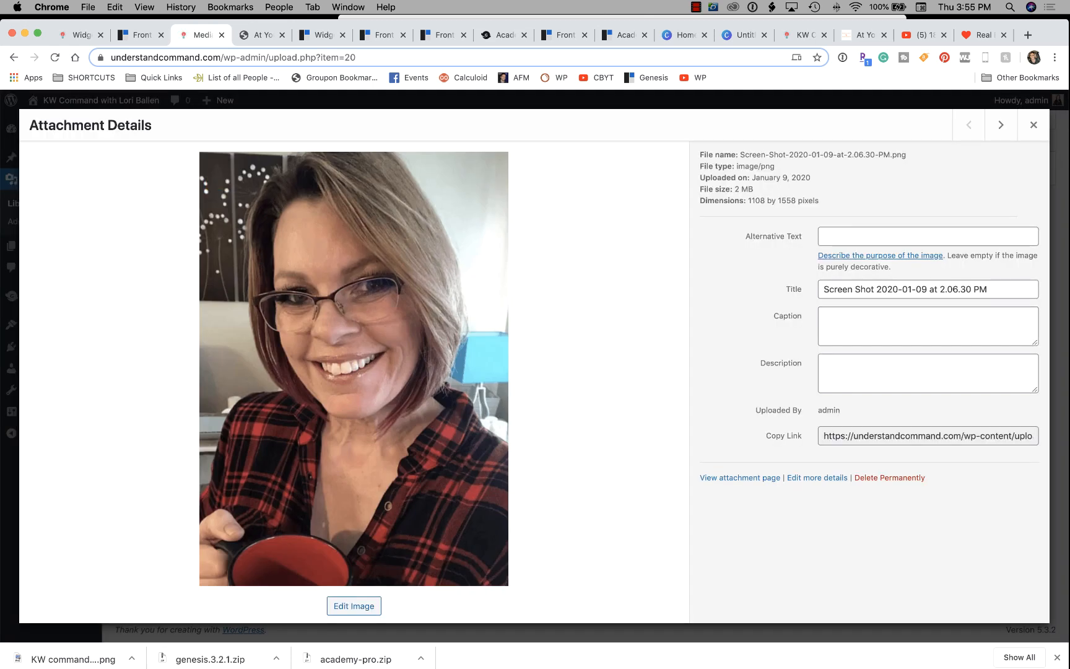
pyautogui.click(991, 289)
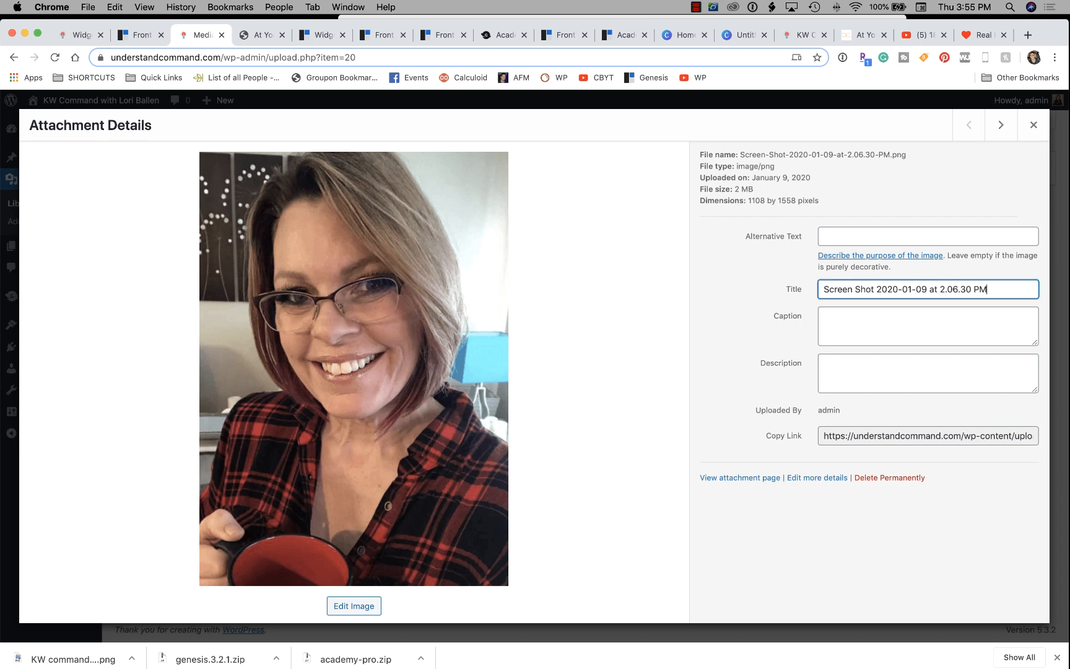
pyautogui.press('super+a')
pyautogui.write('Lori Bal')
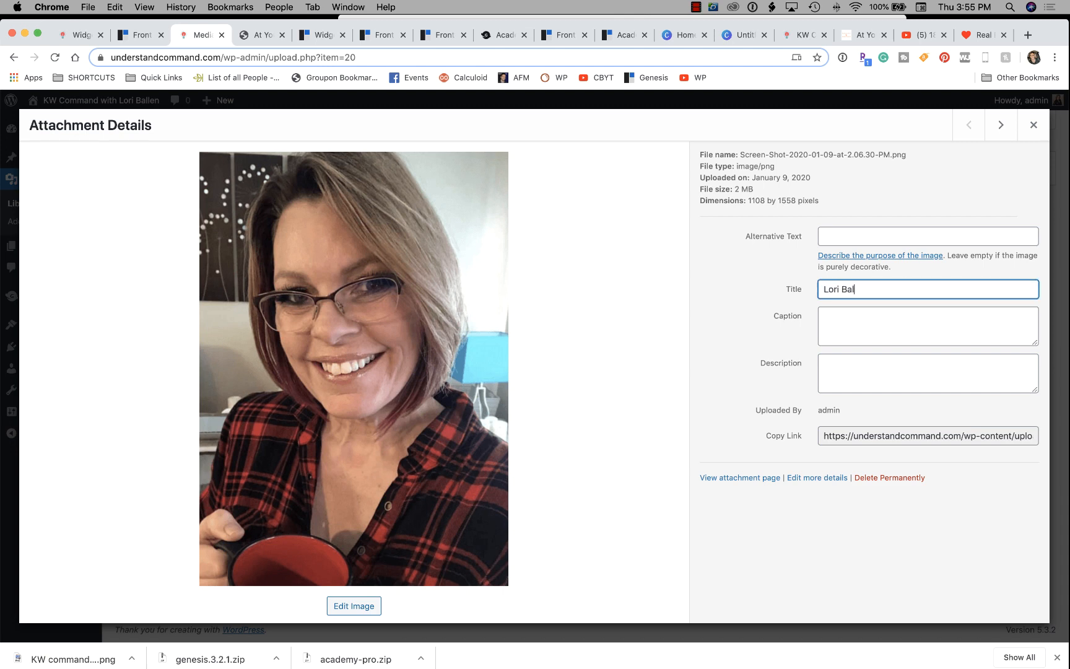
pyautogui.write('len')
# Copy the portrait's file URL and return to the widgets page.
pyautogui.click(950, 436)
pyautogui.hscroll(5, 949, 436)
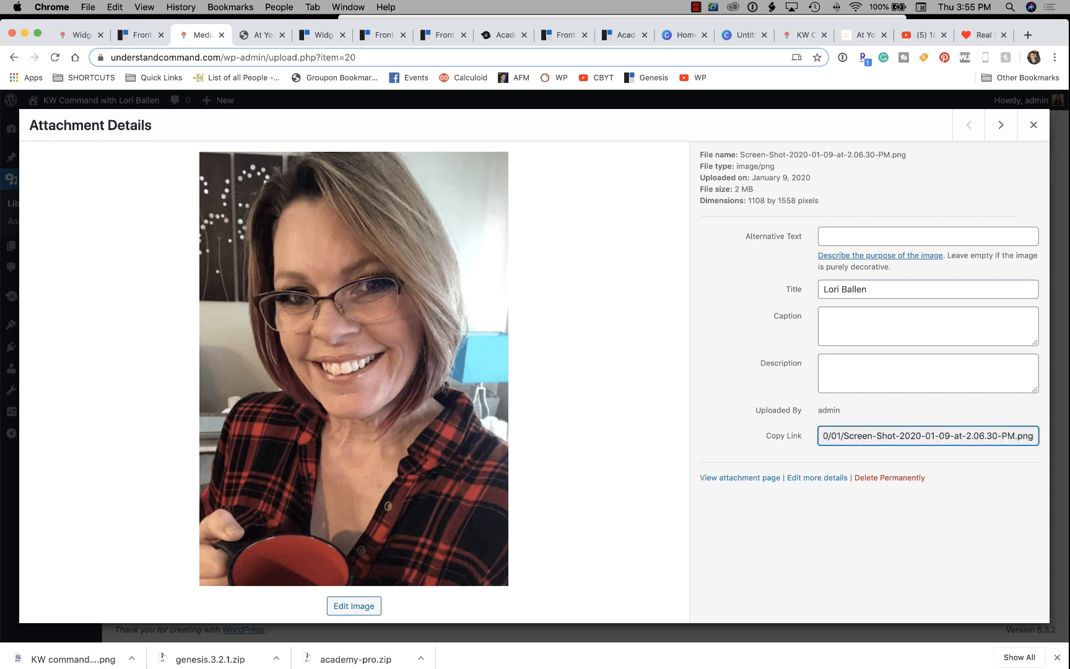
pyautogui.moveTo(1034, 436); pyautogui.dragTo(805, 435)
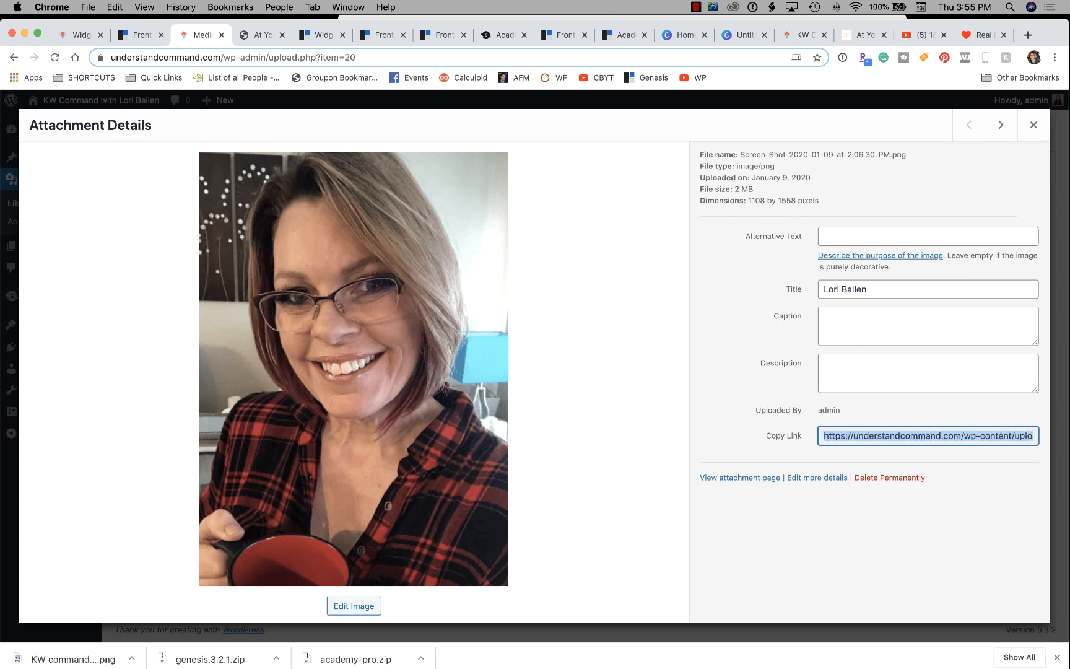
pyautogui.press('super+c')
pyautogui.click(81, 38)
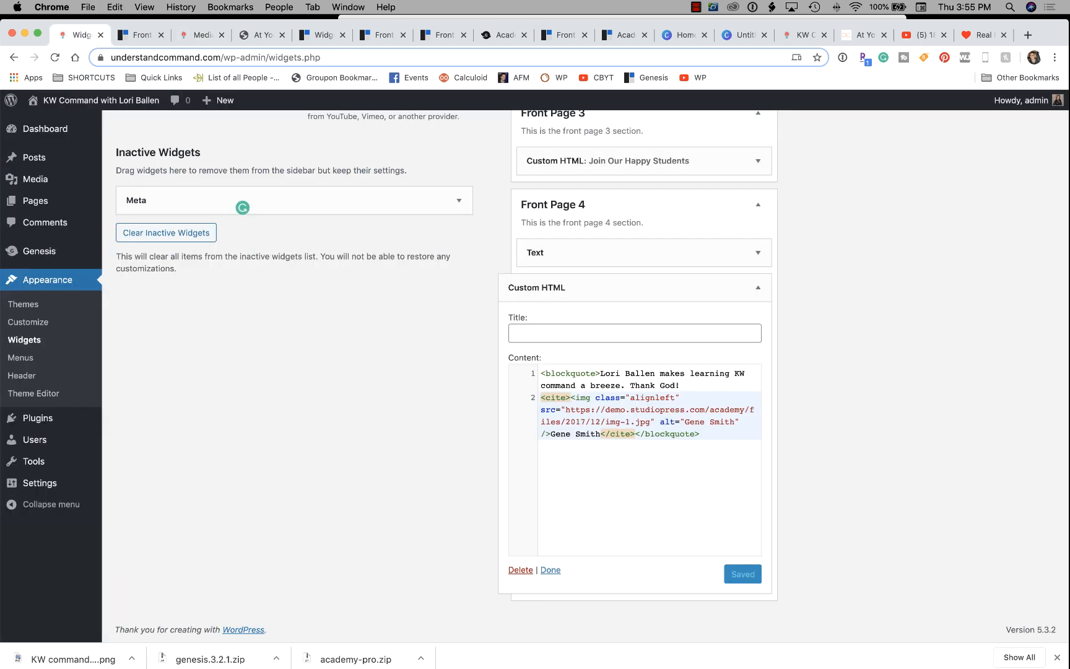
# Replace the demo image address in the testimonial with the portrait's URL and save the widget.
pyautogui.click(637, 421)
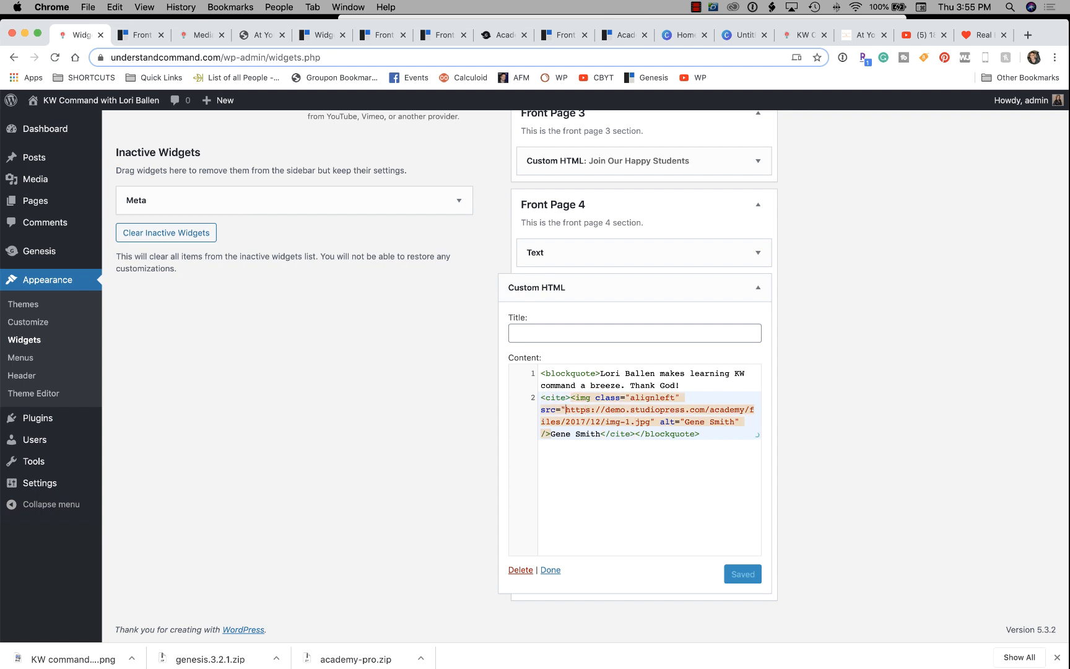
pyautogui.moveTo(565, 410); pyautogui.dragTo(650, 421)
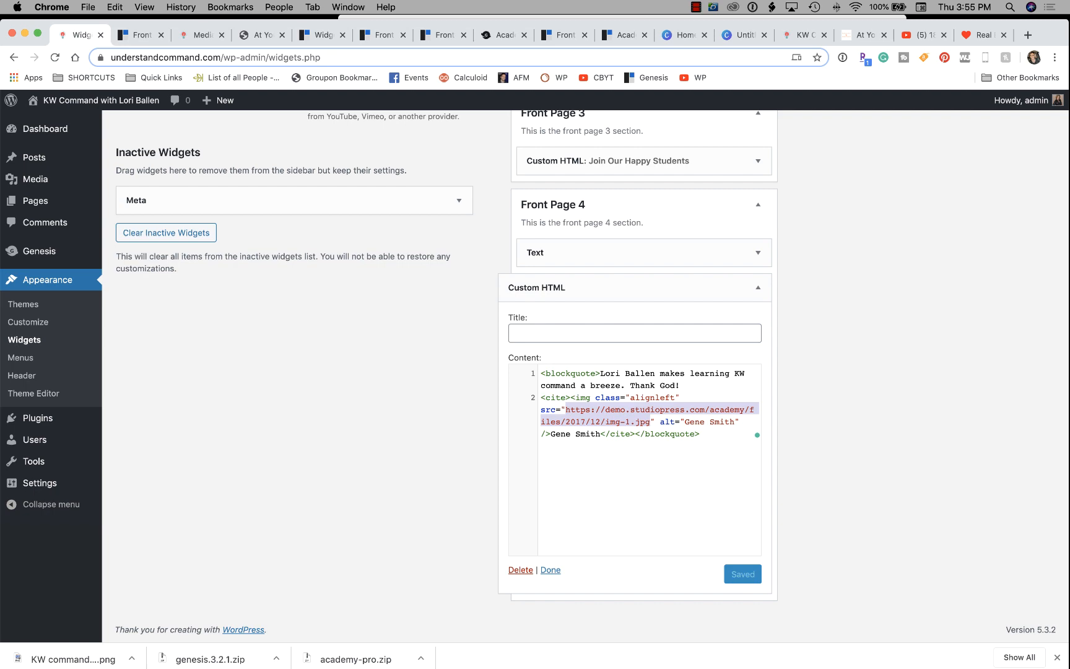
pyautogui.press('super+v')
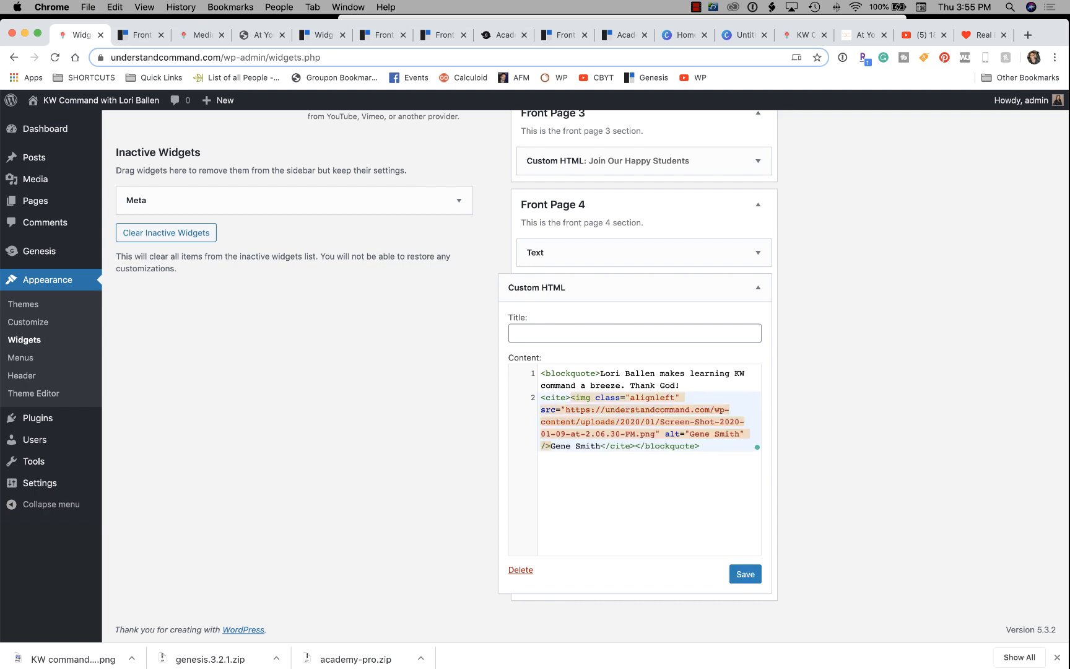
pyautogui.click(745, 574)
# Close the portrait's Attachment Details and visit the live site.
pyautogui.click(143, 34)
pyautogui.click(199, 35)
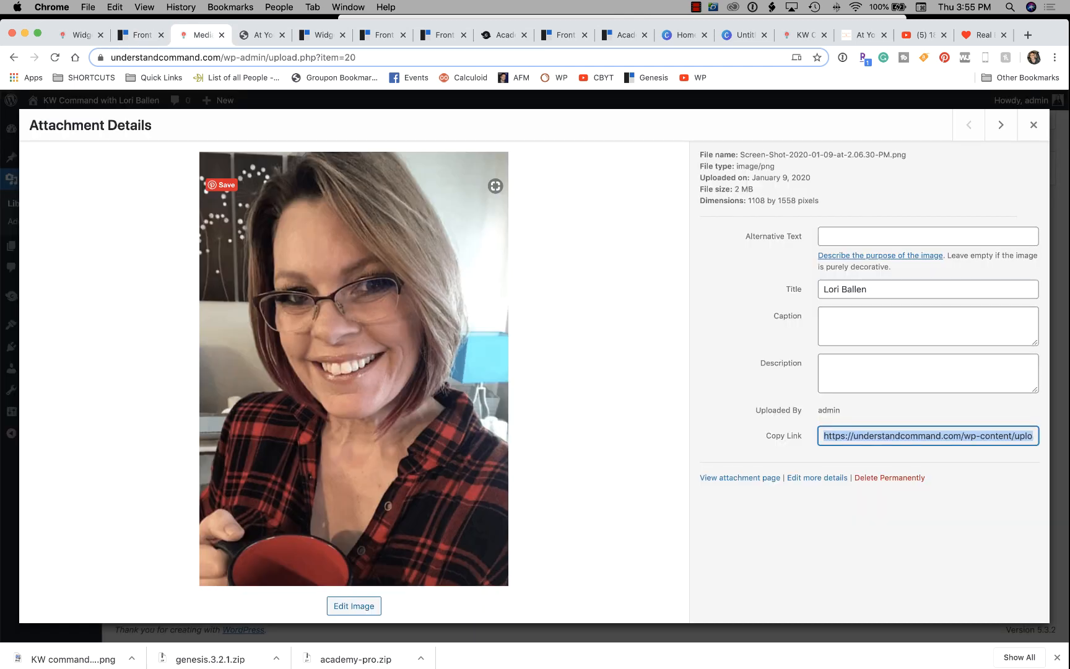
pyautogui.click(1033, 126)
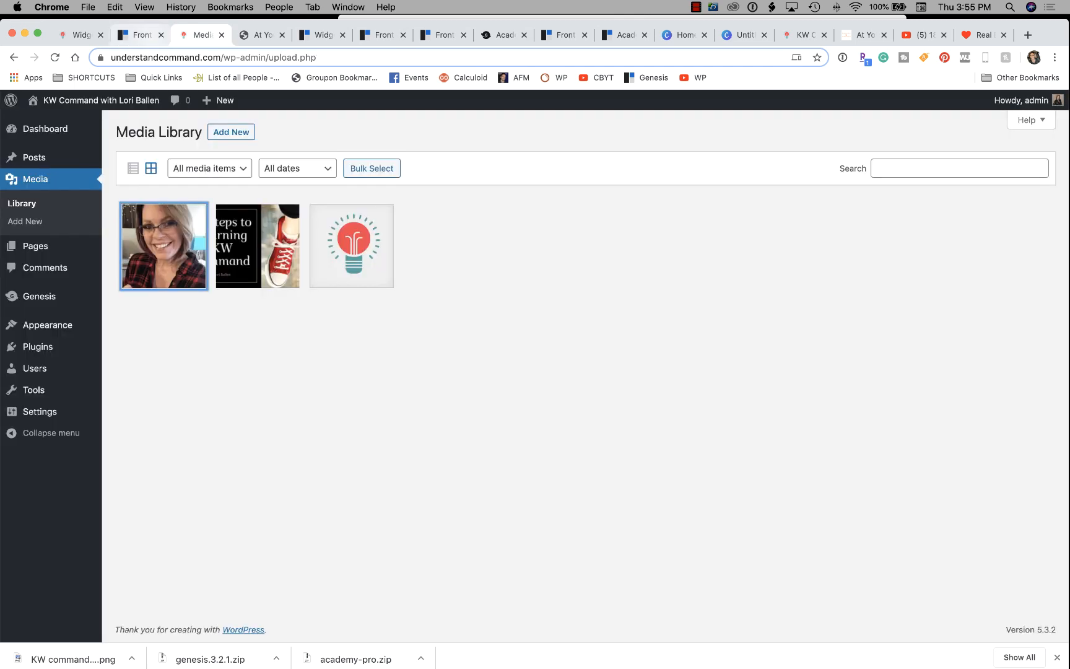
pyautogui.moveTo(99, 100)
pyautogui.click(45, 123)
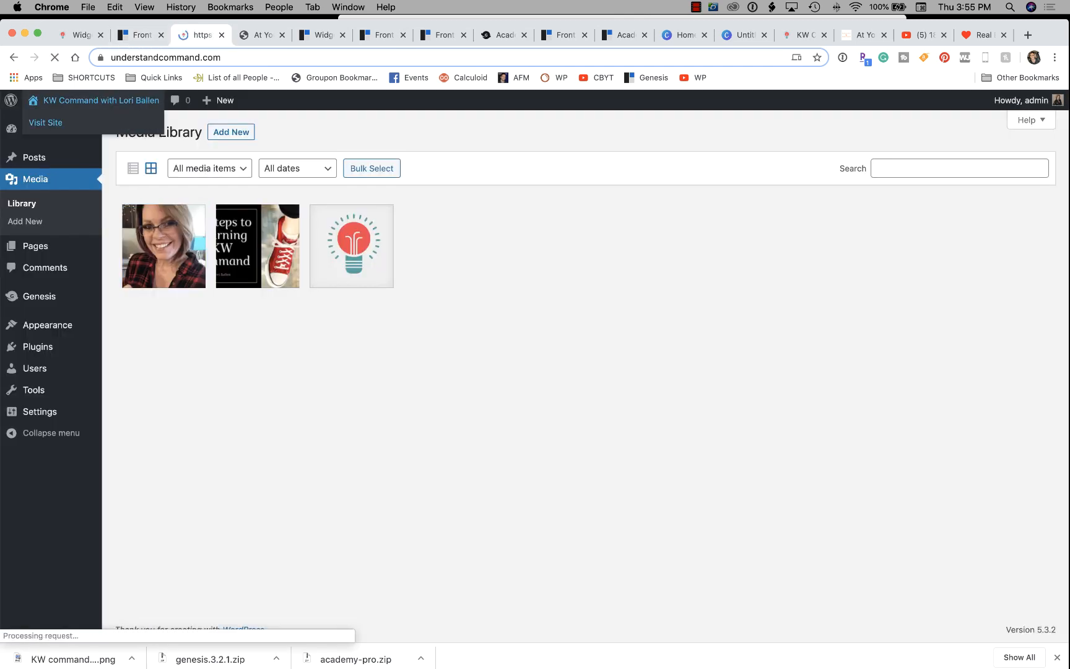
# Scroll the live homepage down to the 'What people are saying…' testimonial with its new portrait.
pyautogui.scroll(-5, 535, 372)
pyautogui.scroll(-15, 535, 371)
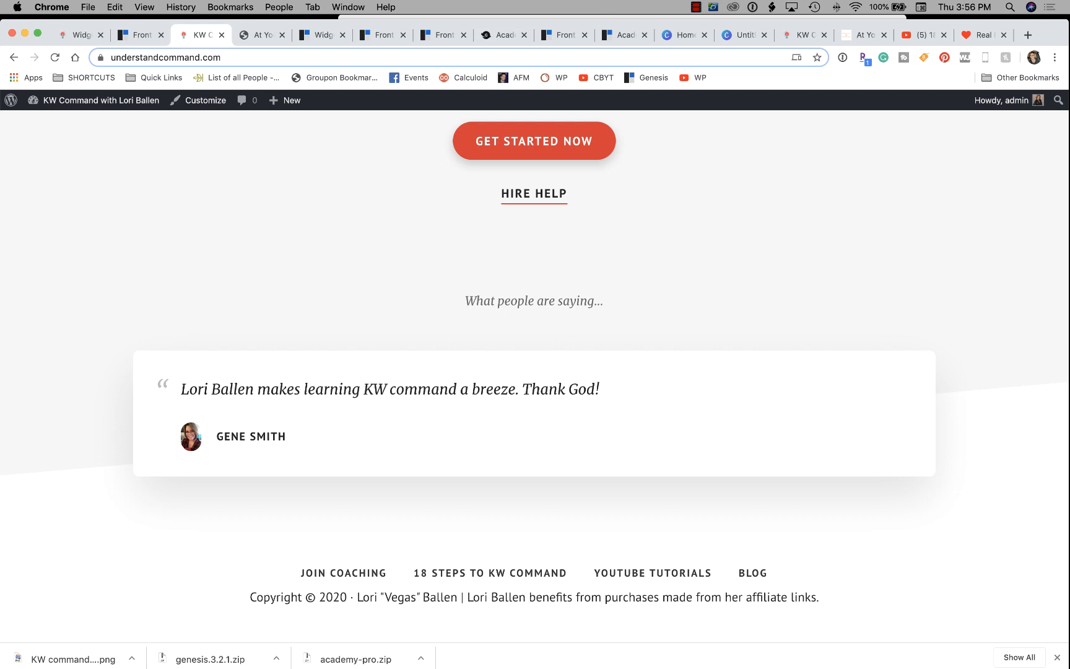
pyautogui.scroll(1, 534, 376)
pyautogui.scroll(-1, 535, 376)
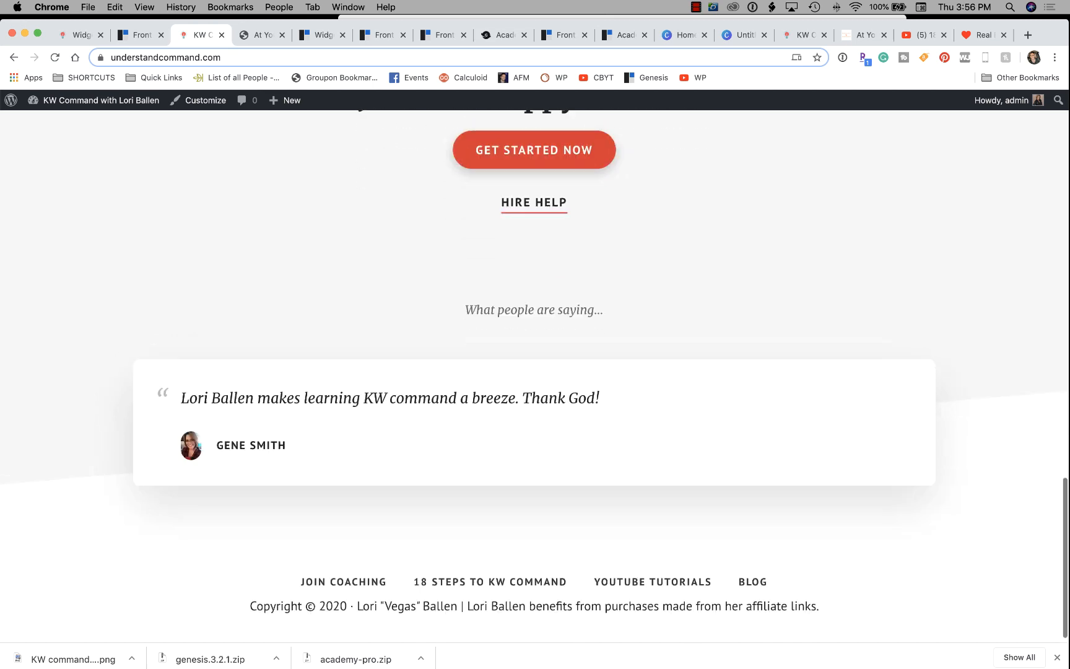
# Recheck the guide's demo code and collapse the existing Front Page 4 Custom HTML widget.
pyautogui.click(142, 34)
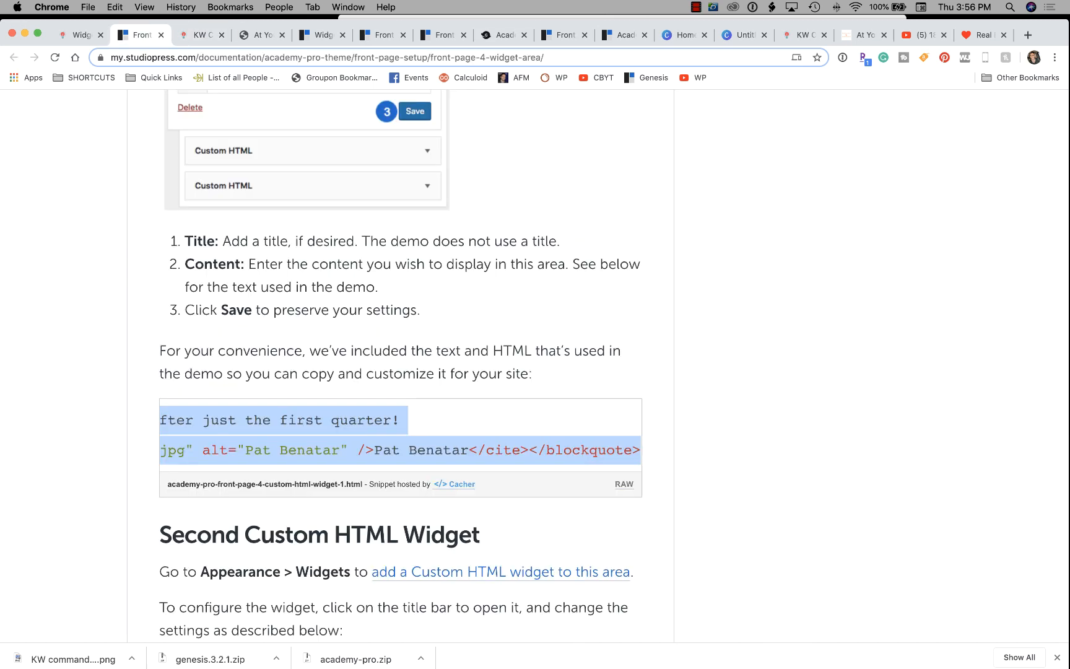
pyautogui.click(75, 35)
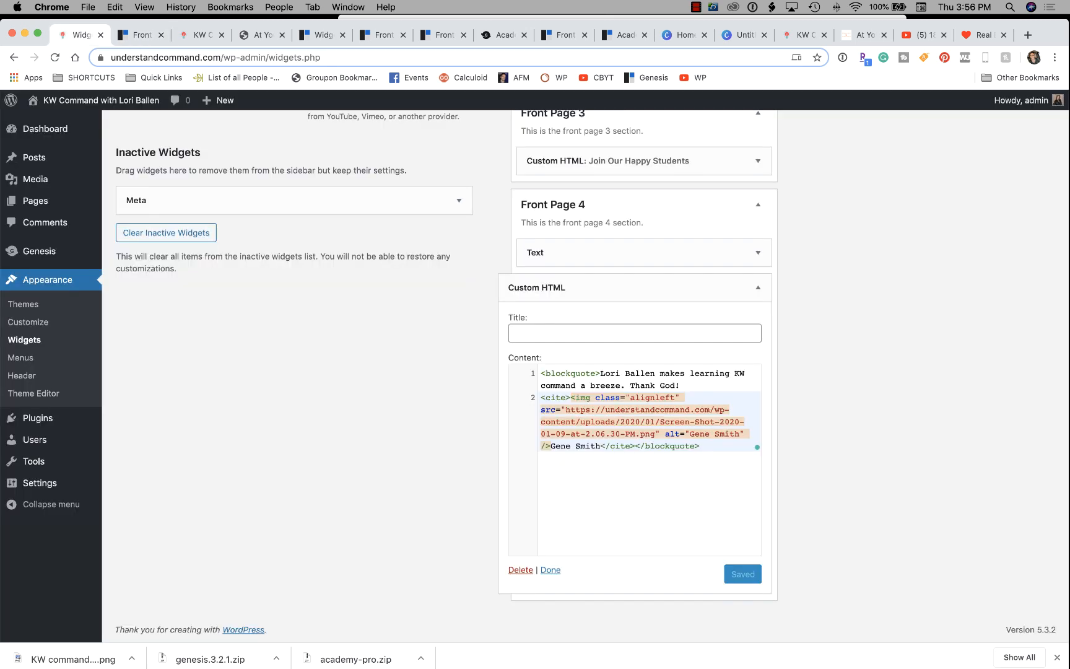
pyautogui.click(758, 287)
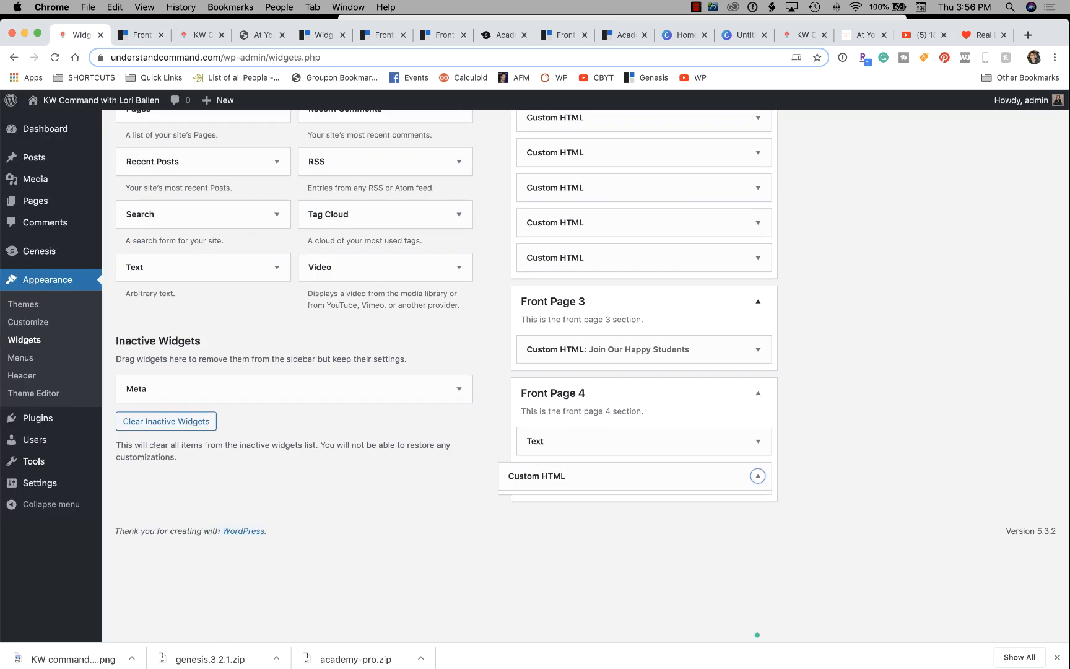
pyautogui.click(142, 34)
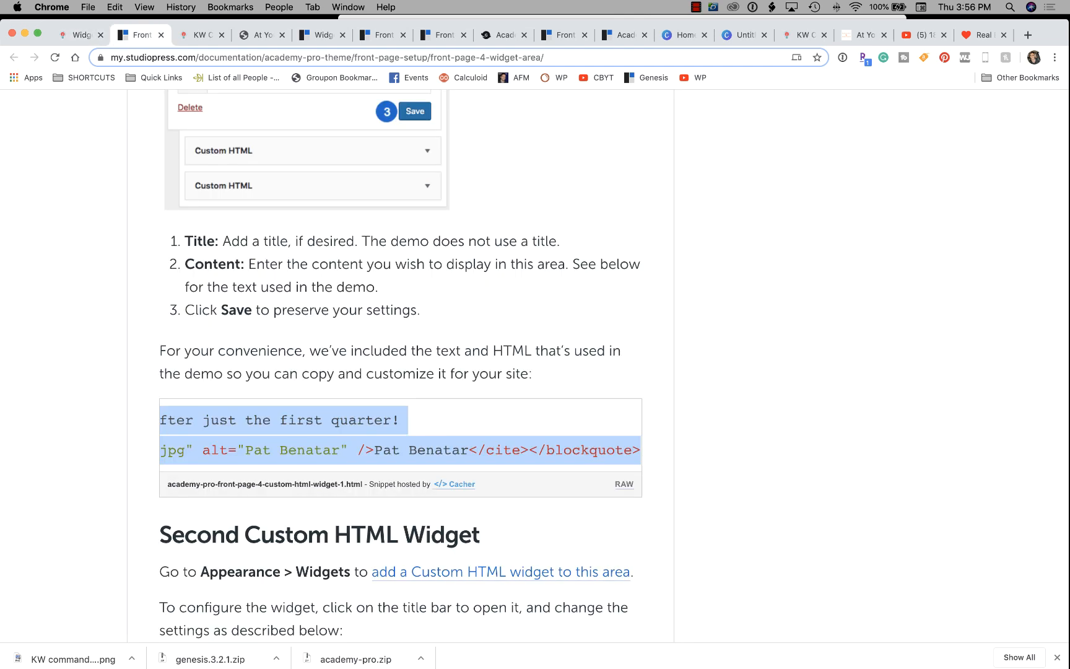
pyautogui.scroll(-1, 613, 365)
pyautogui.scroll(5, 400, 365)
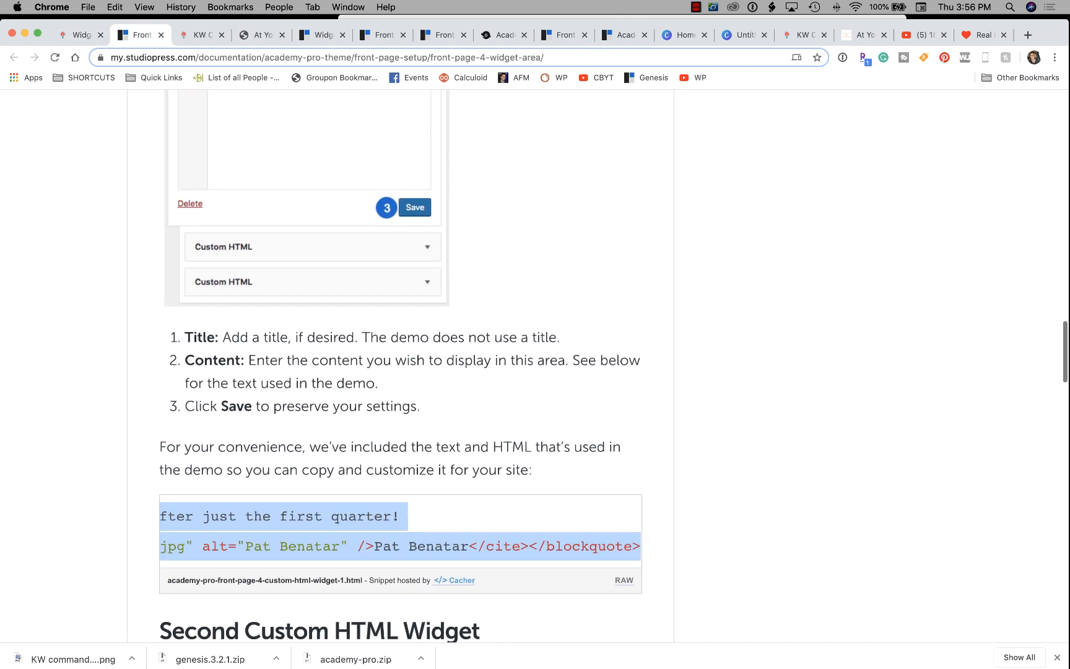
pyautogui.click(77, 34)
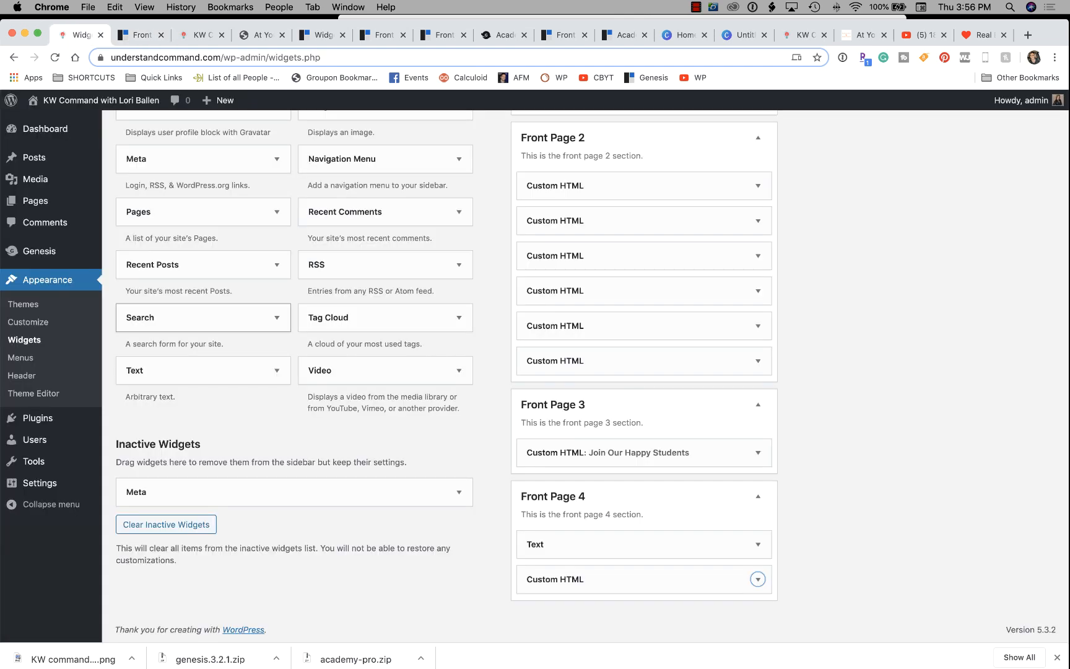
pyautogui.scroll(5, 383, 299)
pyautogui.scroll(2, 384, 371)
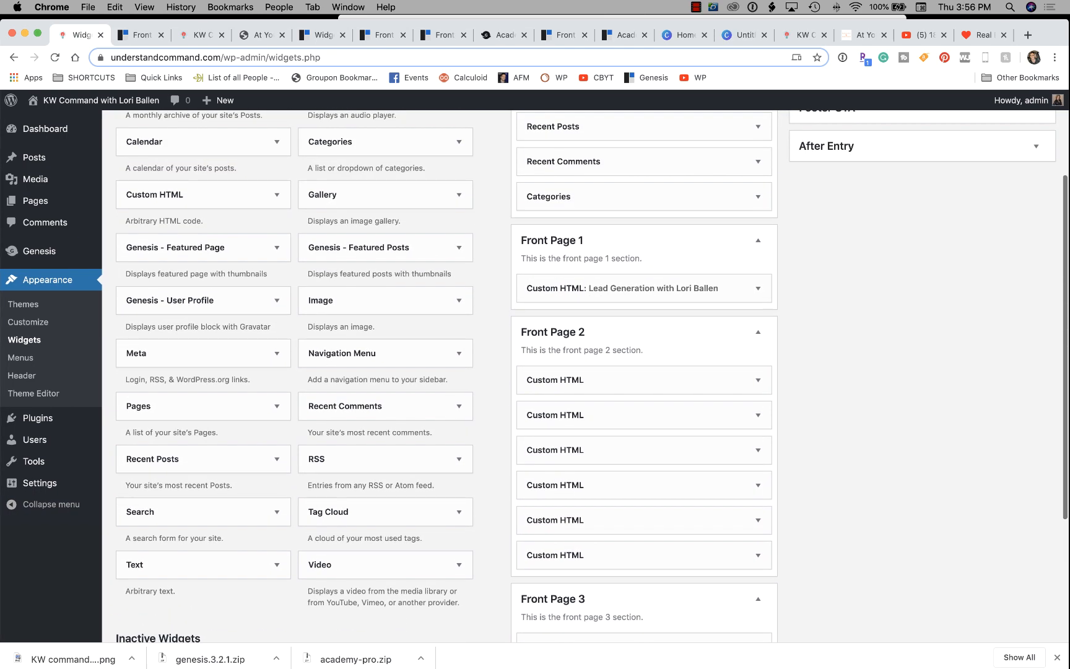
# Add a second Custom HTML widget to Front Page 4 and collapse it.
pyautogui.moveTo(155, 199); pyautogui.dragTo(551, 582)
pyautogui.click(757, 409)
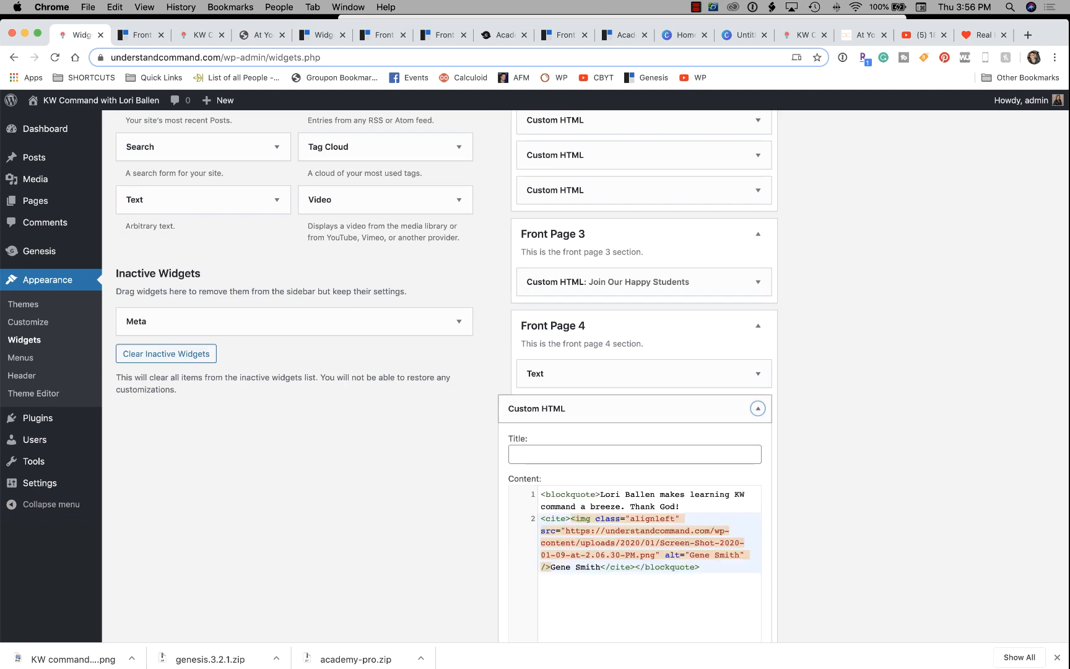
pyautogui.click(758, 409)
pyautogui.click(757, 444)
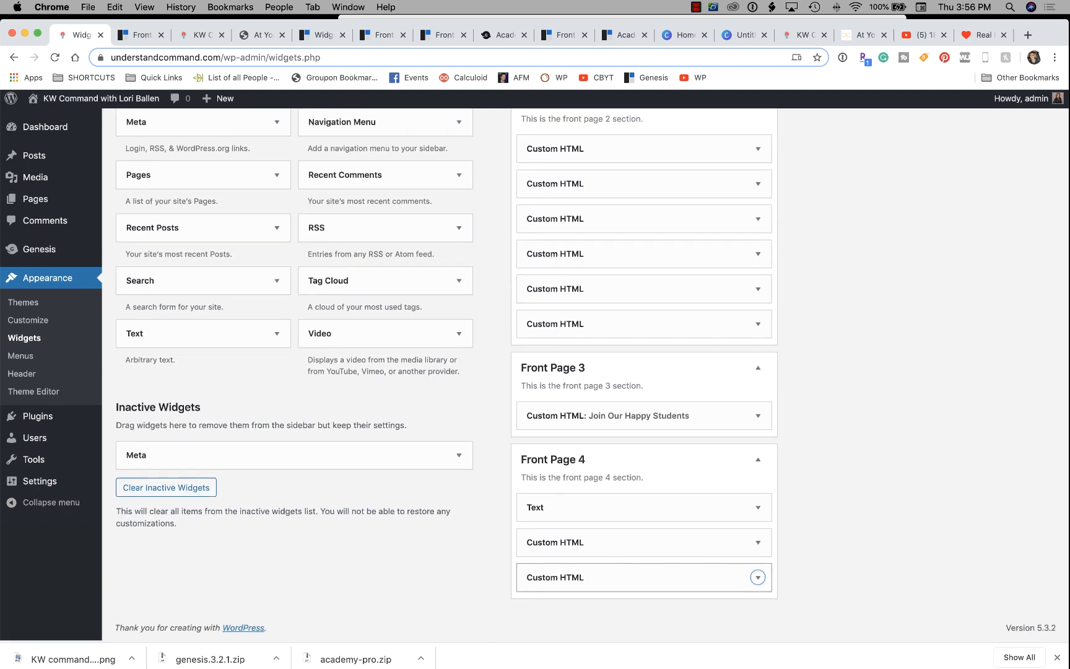
# Add a third Custom HTML widget to Front Page 4, collapse it, and return to the guide.
pyautogui.rightClick(638, 455)
pyautogui.press('Escape')
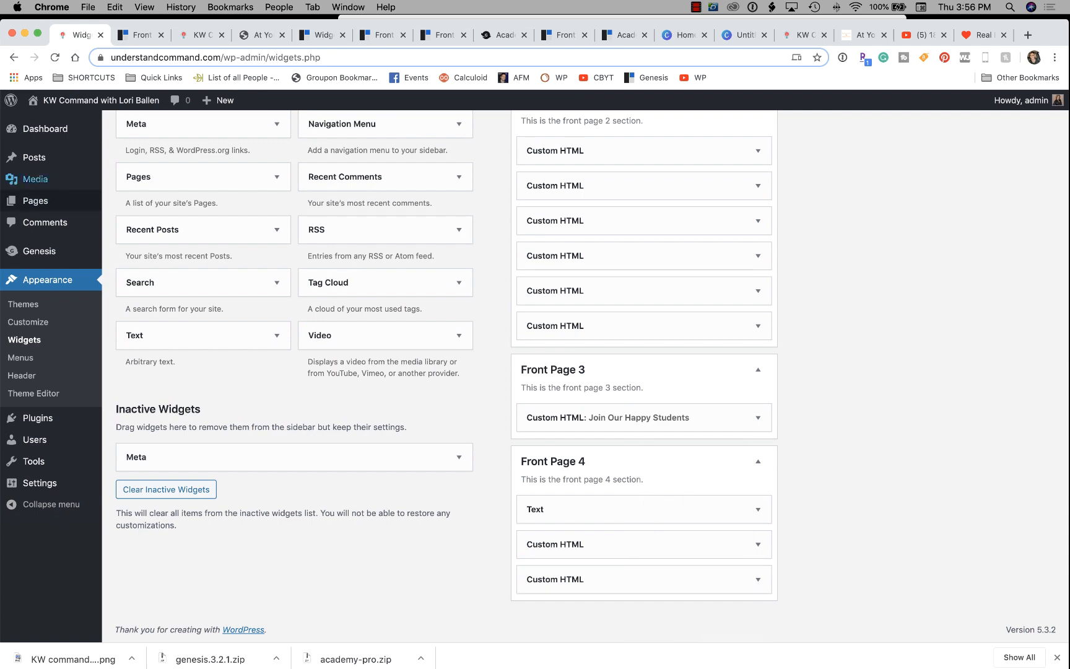
pyautogui.scroll(5, 294, 372)
pyautogui.moveTo(186, 209); pyautogui.dragTo(621, 579)
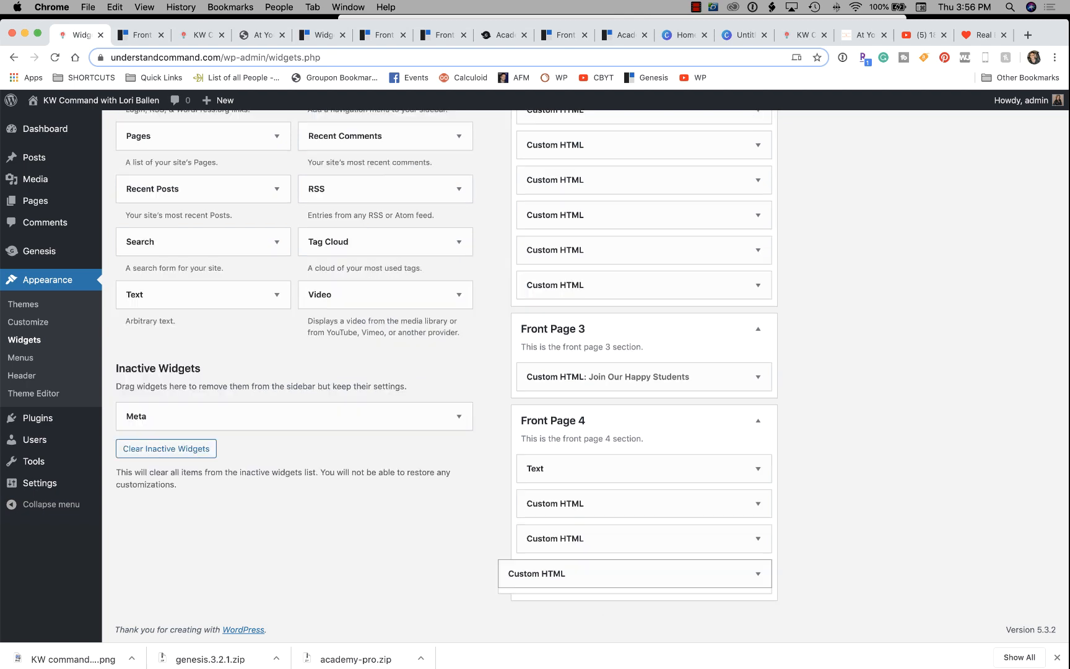
pyautogui.click(758, 427)
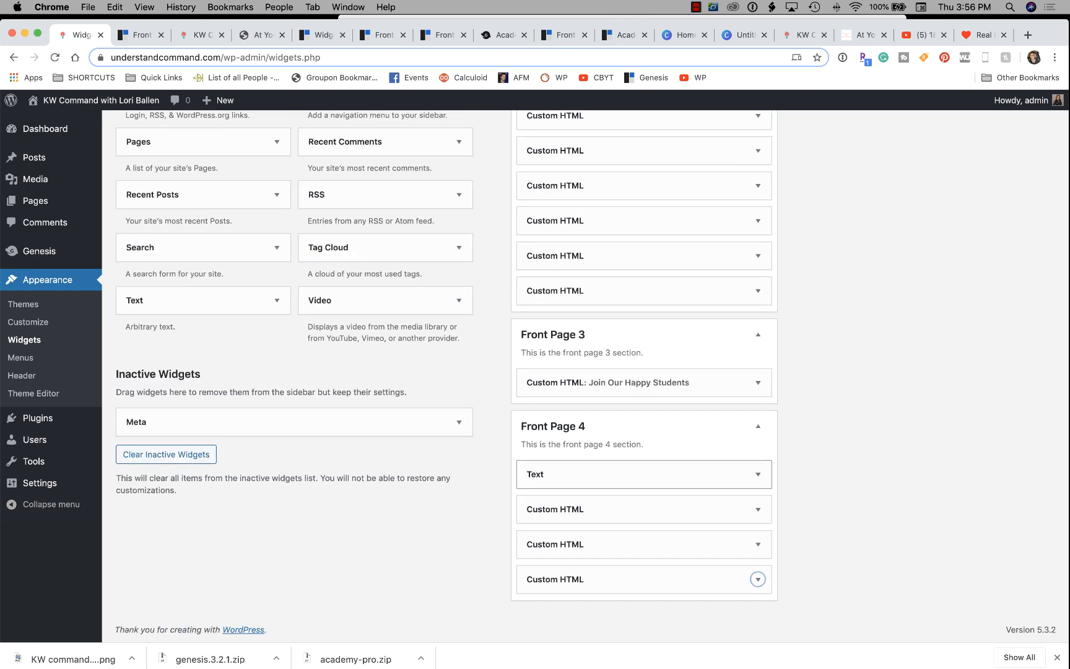
pyautogui.moveTo(47, 128)
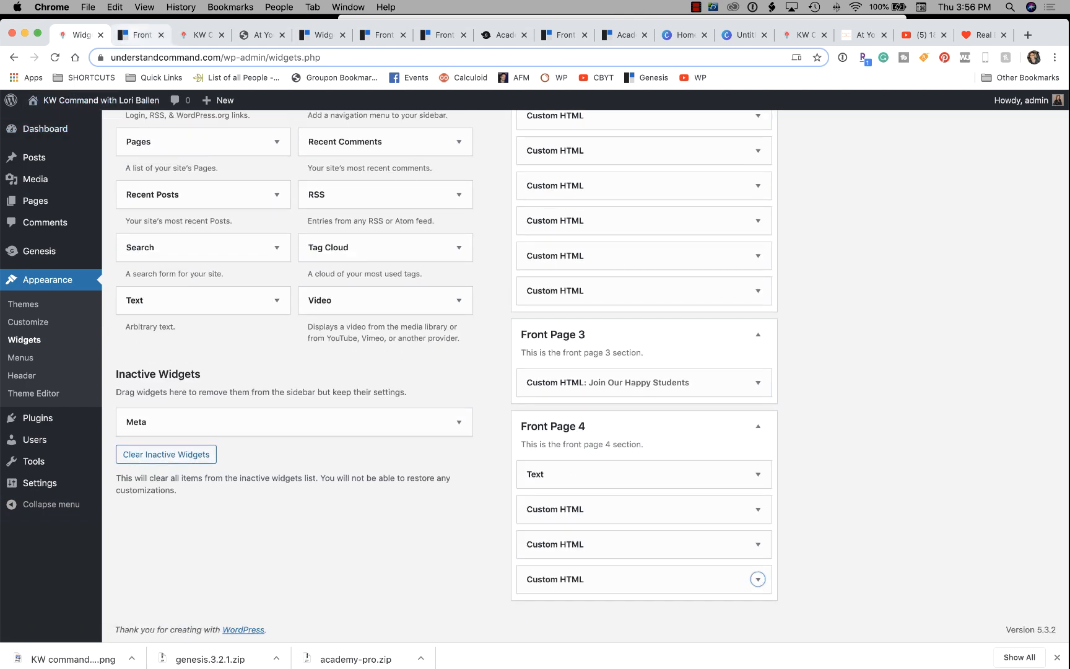
pyautogui.click(139, 34)
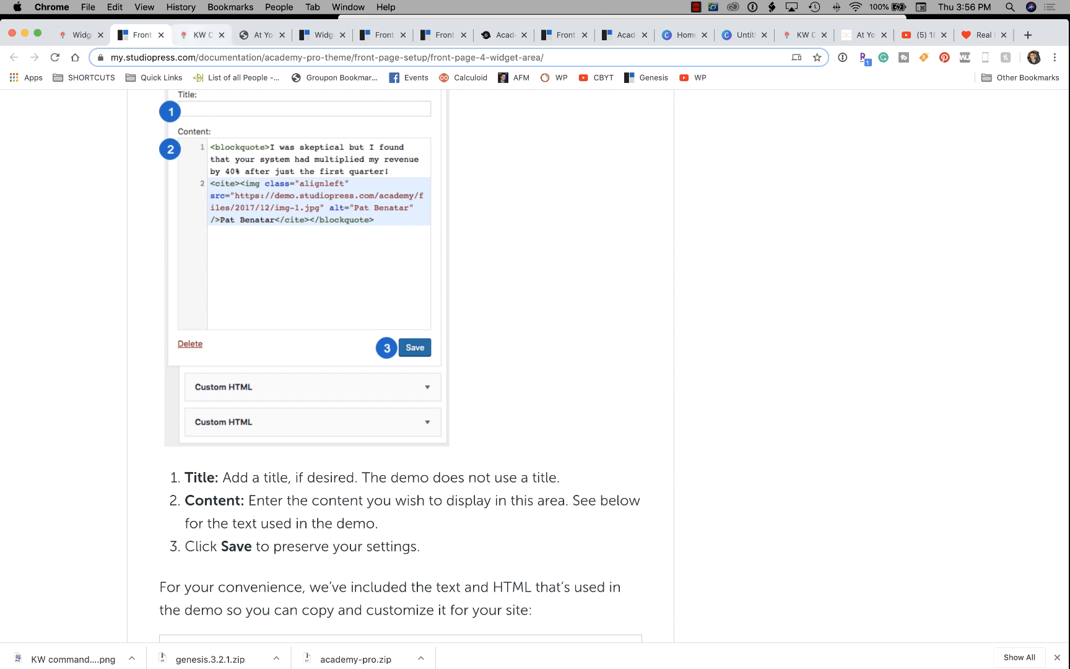
# Open the Front Page 5 Widget Area guide from the widgets list and close the Front Page 4 guide.
pyautogui.click(197, 34)
pyautogui.click(261, 35)
pyautogui.click(321, 34)
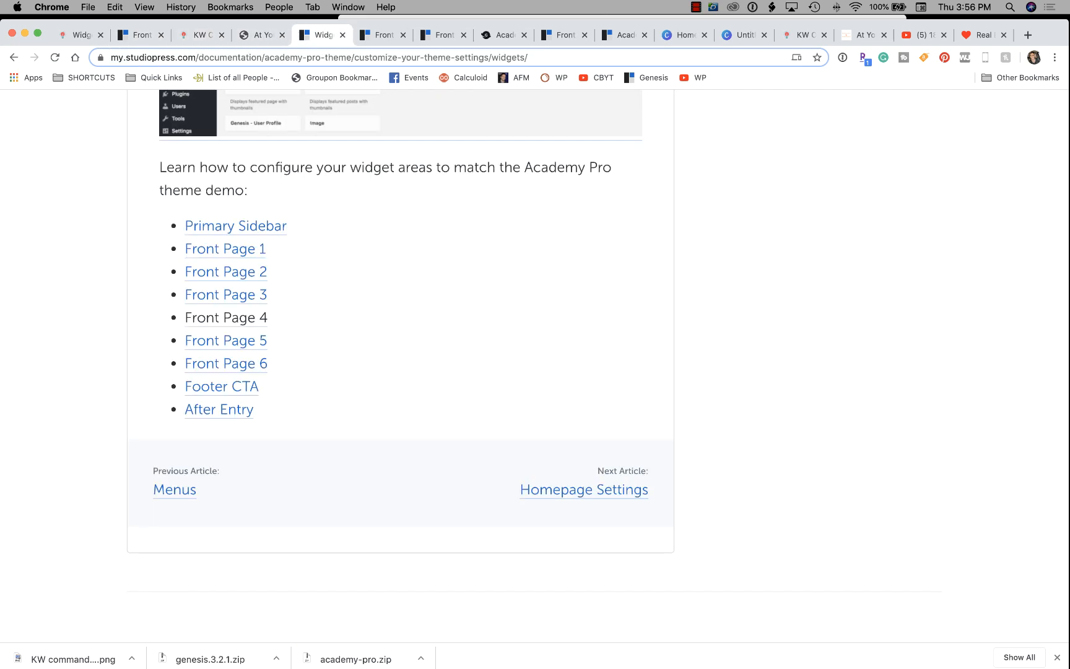
pyautogui.click(226, 340)
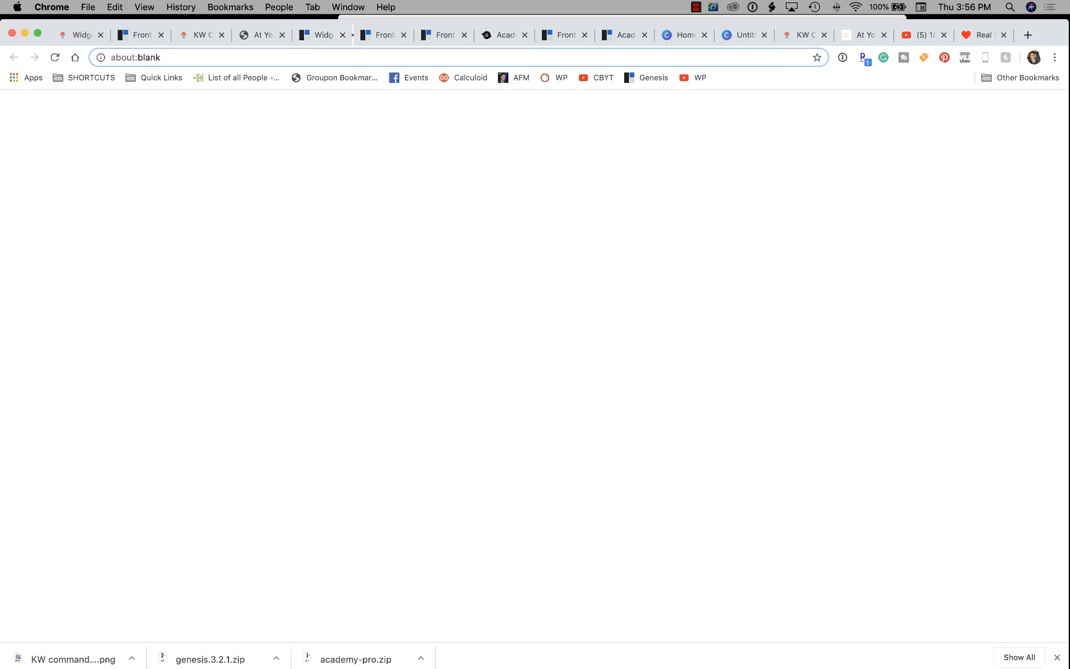
pyautogui.click(133, 34)
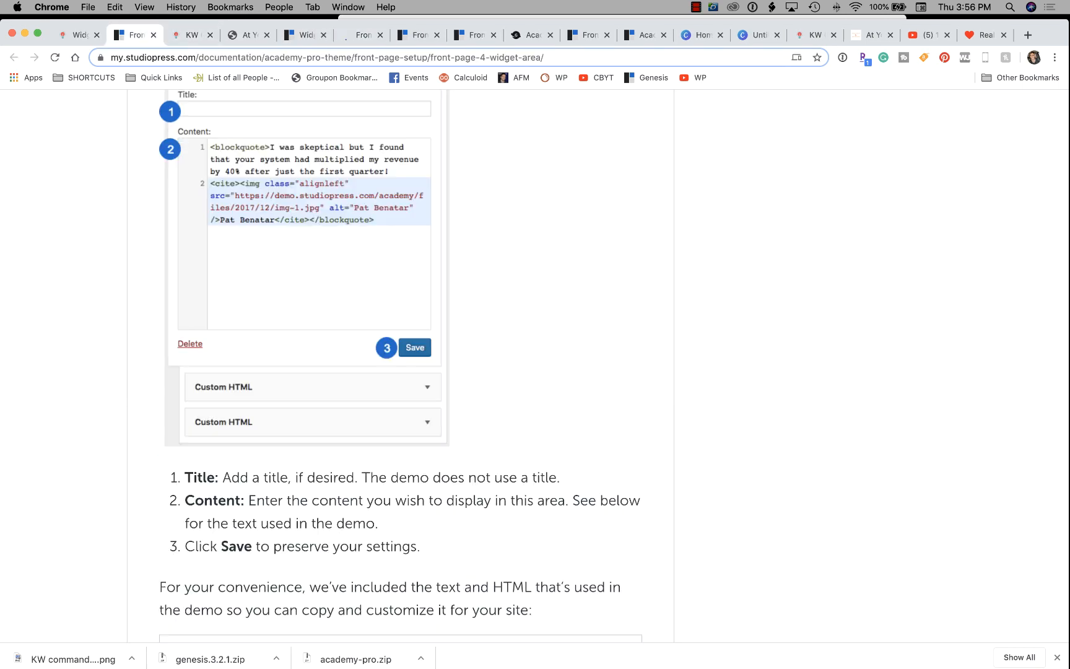
pyautogui.click(153, 35)
pyautogui.click(302, 34)
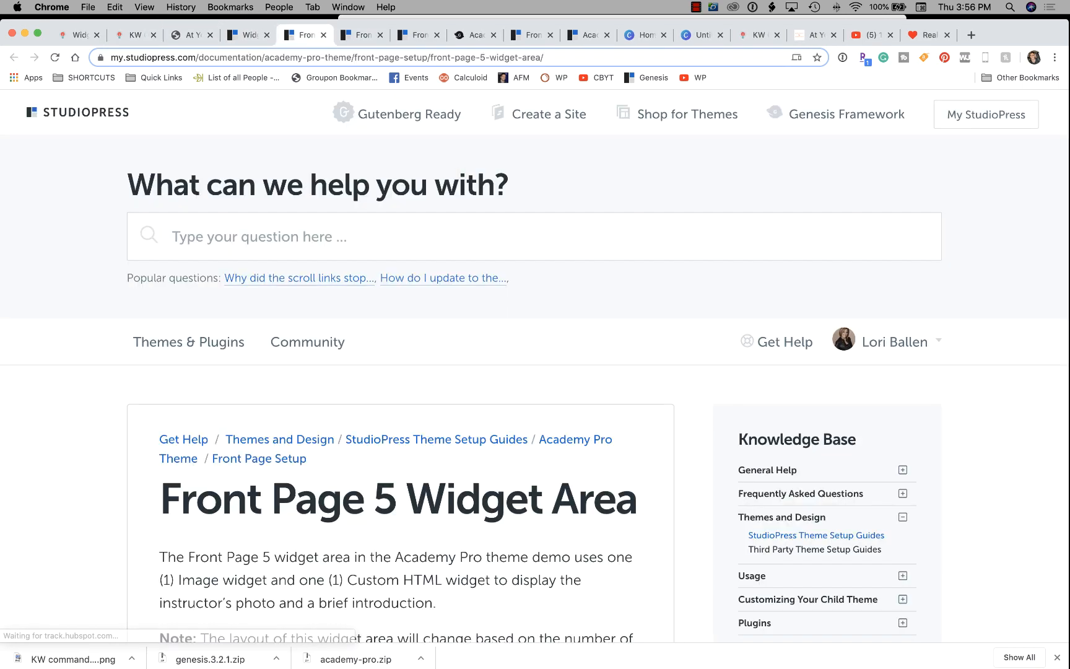
# Scroll the Front Page 5 guide to its Image Widget steps, with its tab beside Widgets.
pyautogui.scroll(-5, 535, 371)
pyautogui.scroll(-3, 536, 371)
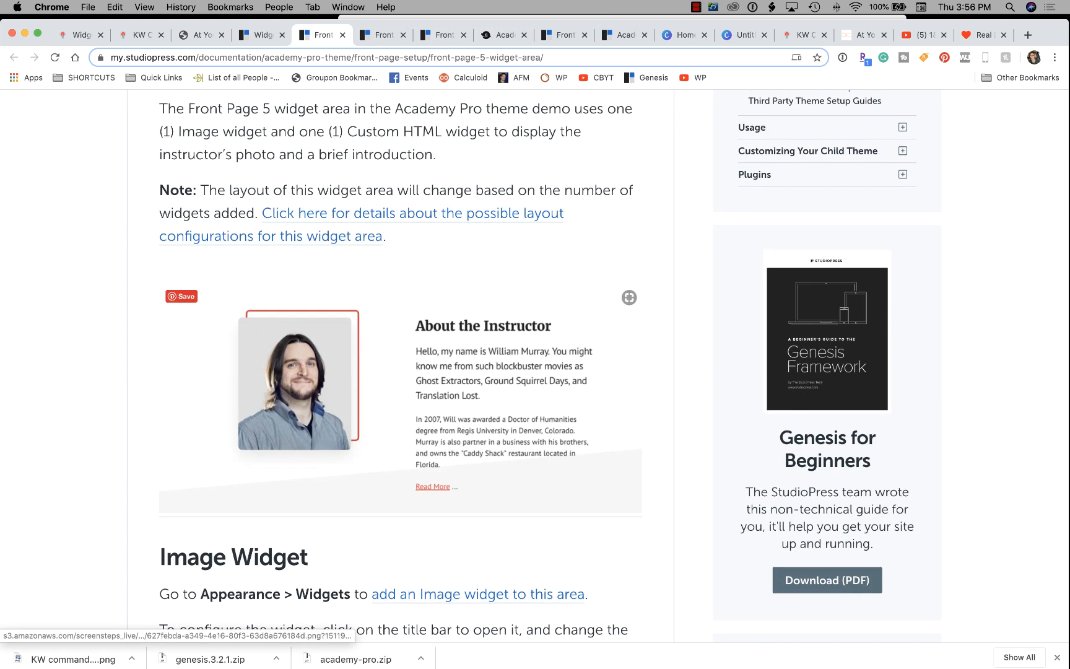
pyautogui.moveTo(323, 35); pyautogui.dragTo(141, 35)
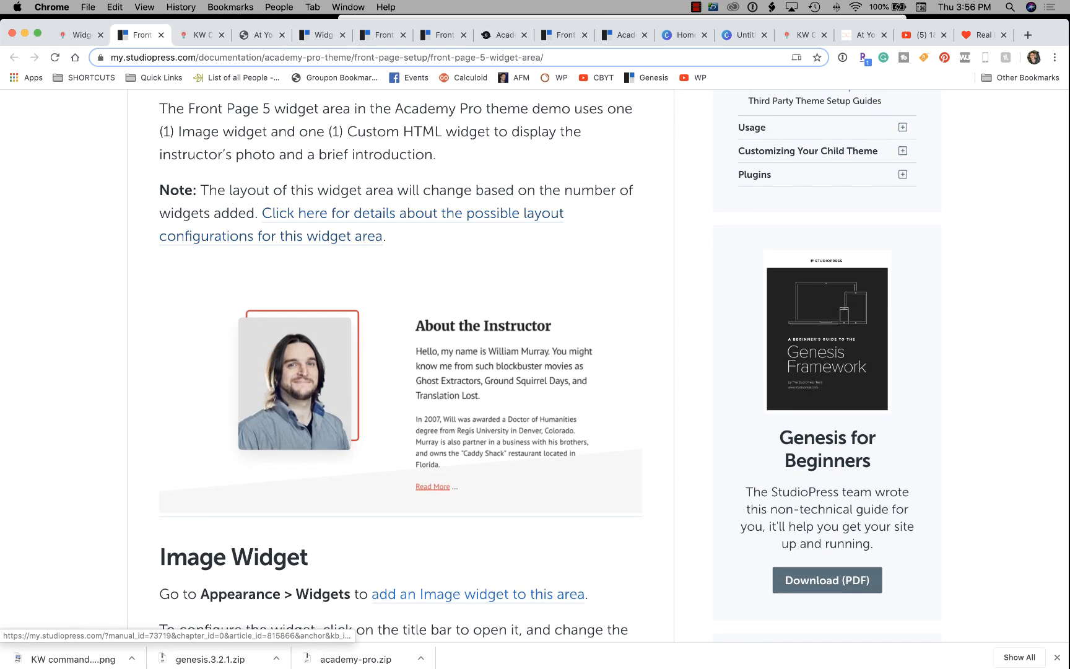
pyautogui.scroll(-3, 401, 408)
pyautogui.scroll(-5, 401, 371)
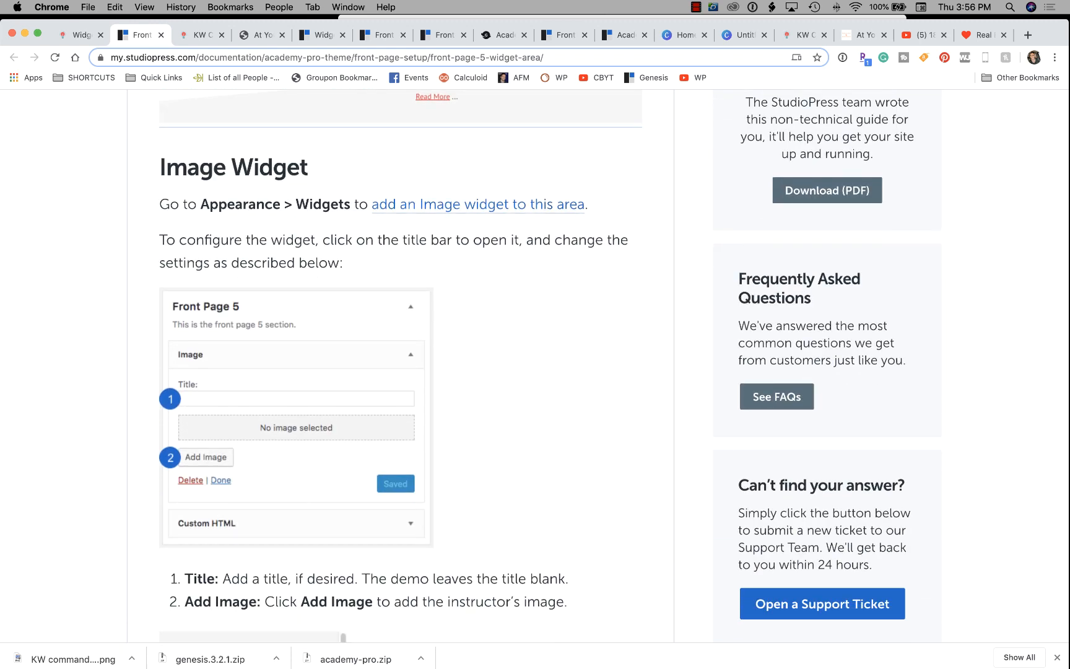
pyautogui.scroll(-2, 400, 372)
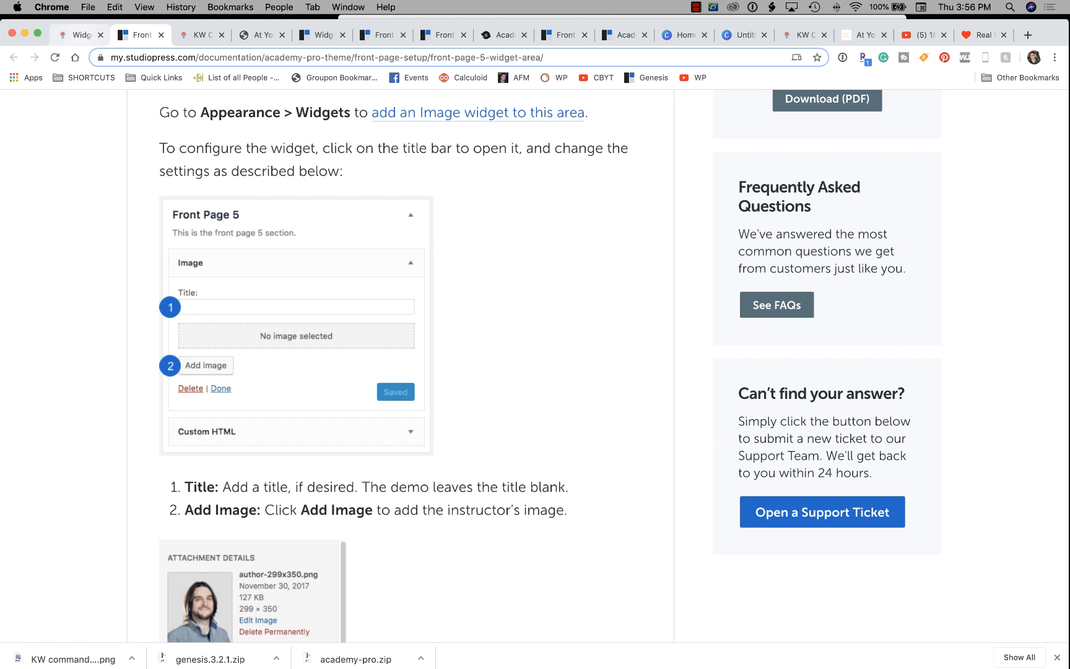
pyautogui.click(80, 34)
pyautogui.scroll(5, 204, 305)
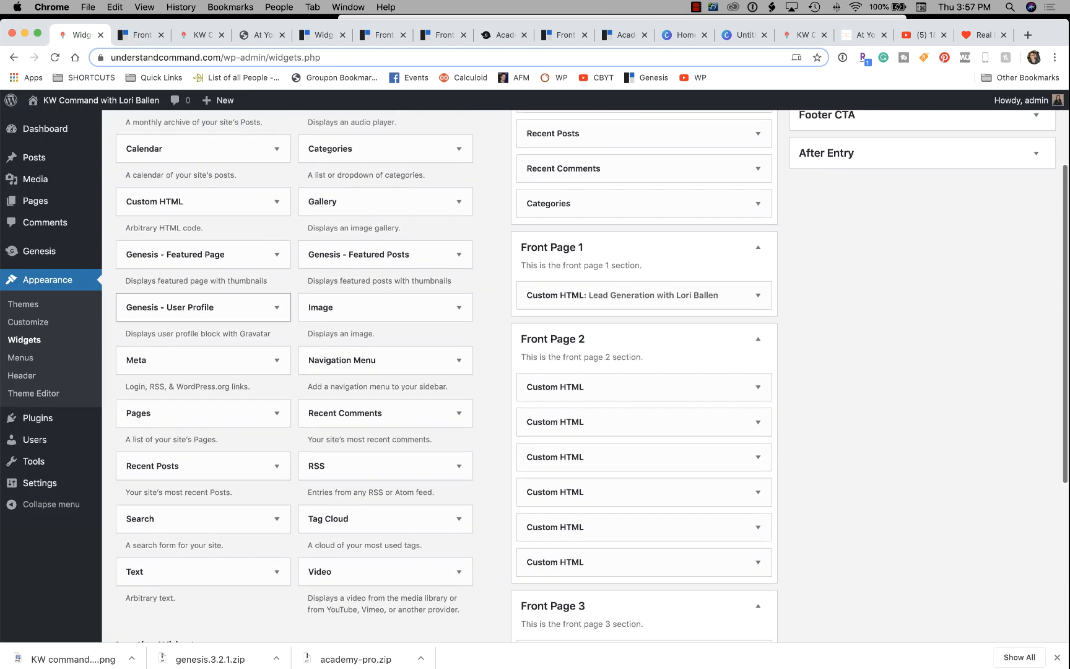
# Add an Image widget to Front Page 5 and recheck the guide's image steps.
pyautogui.scroll(2, 204, 305)
pyautogui.scroll(-3, 204, 305)
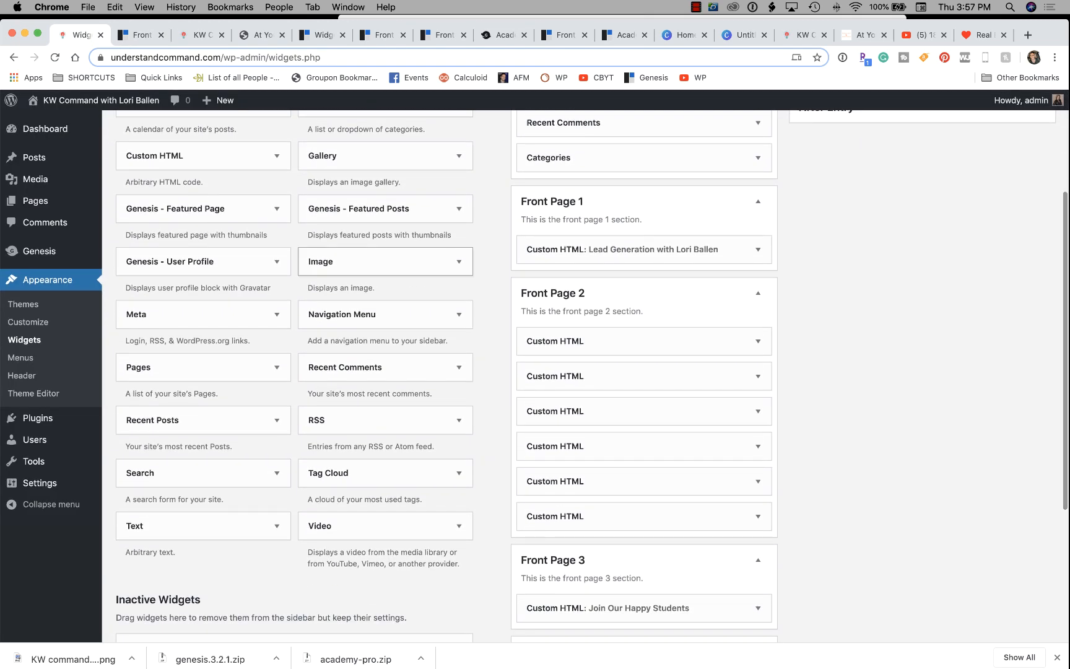
pyautogui.moveTo(384, 261); pyautogui.dragTo(830, 192)
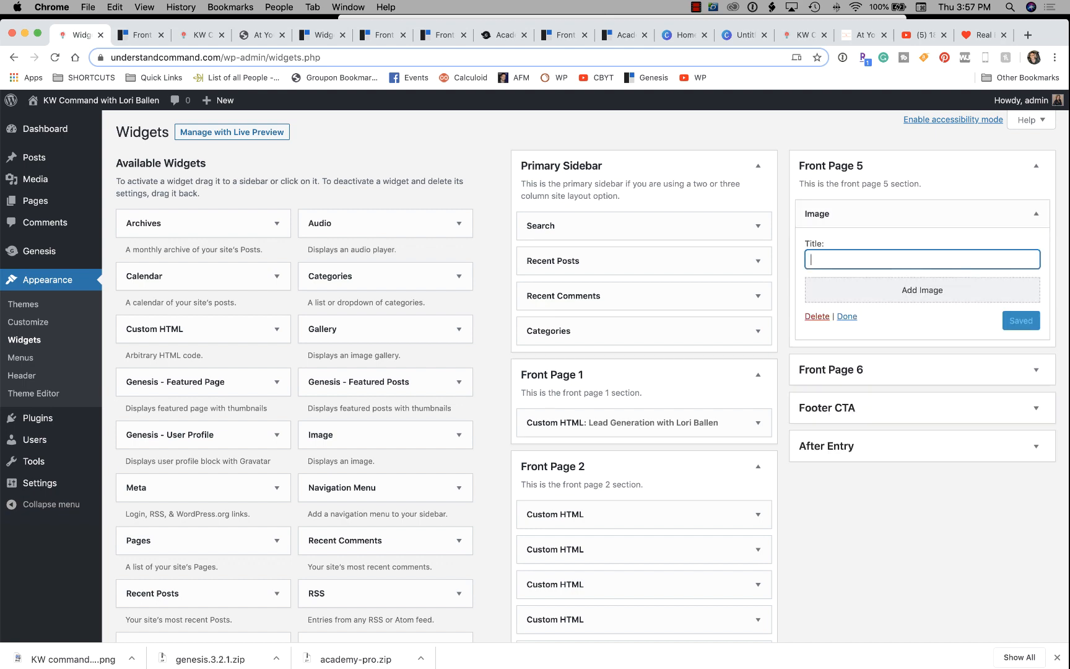
pyautogui.click(139, 35)
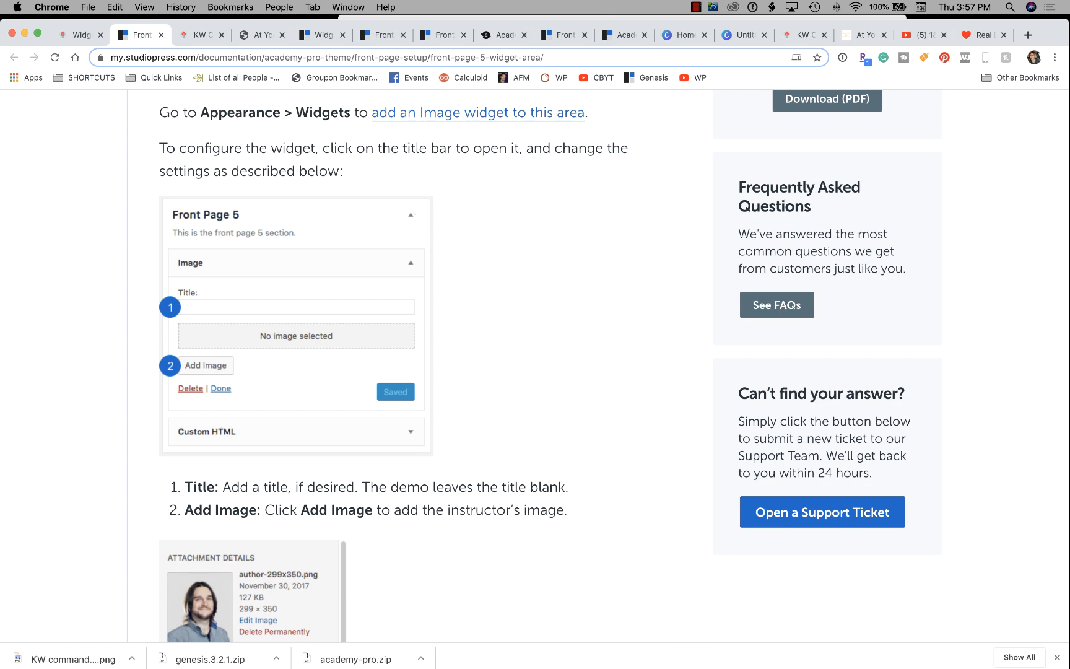
pyautogui.scroll(-5, 396, 365)
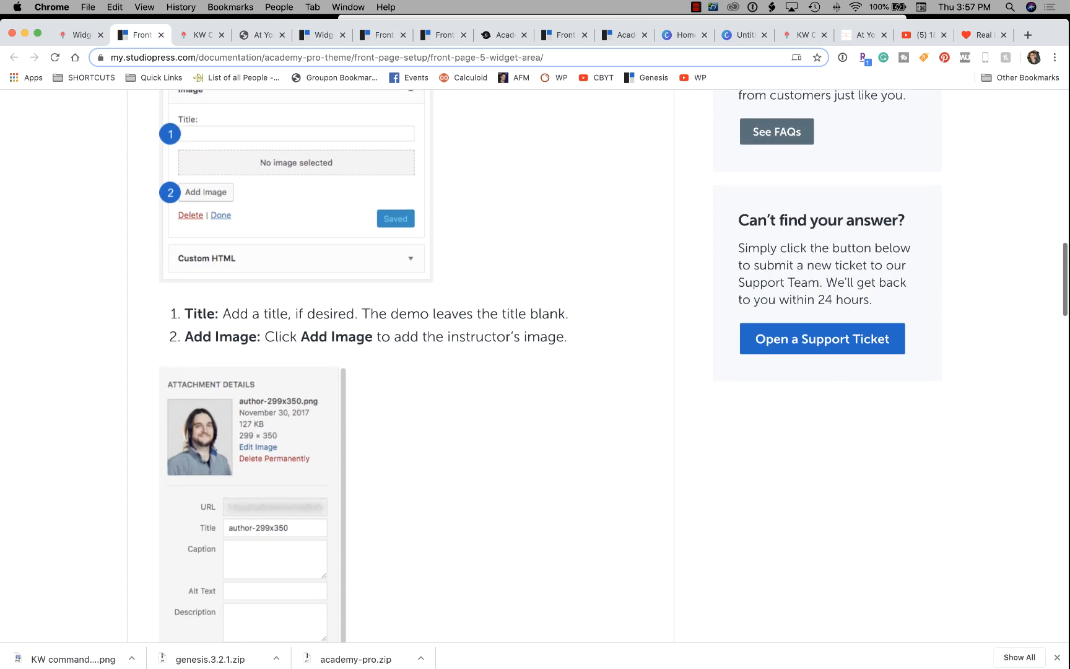
pyautogui.click(80, 34)
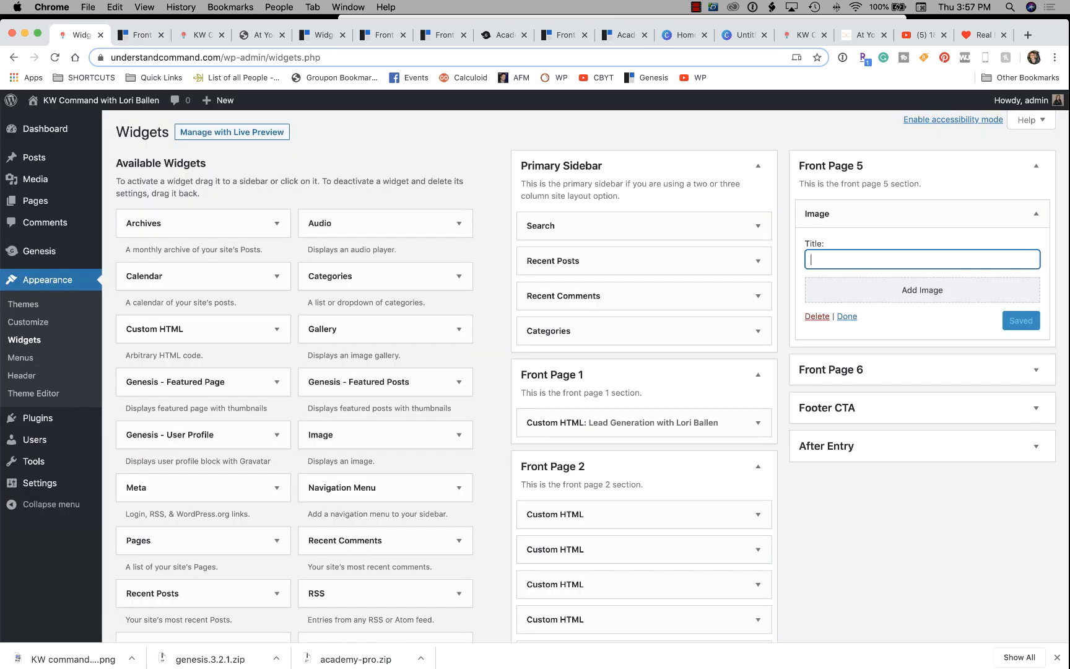
# Insert the woman's portrait from the Media Library, link it to the owner's website, and save.
pyautogui.click(921, 290)
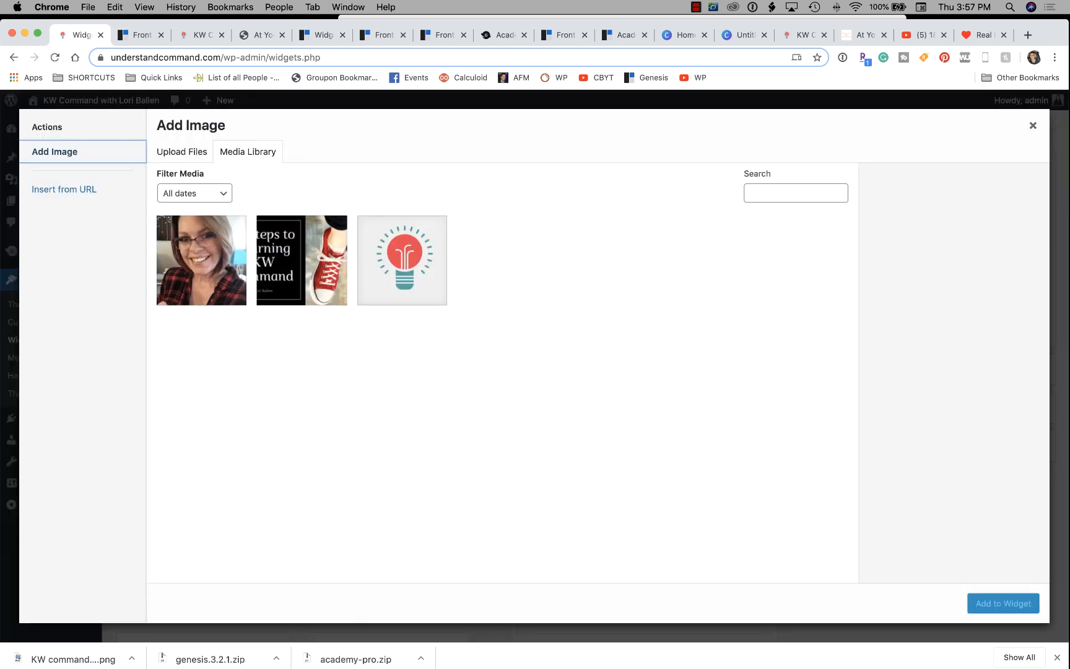
pyautogui.click(202, 260)
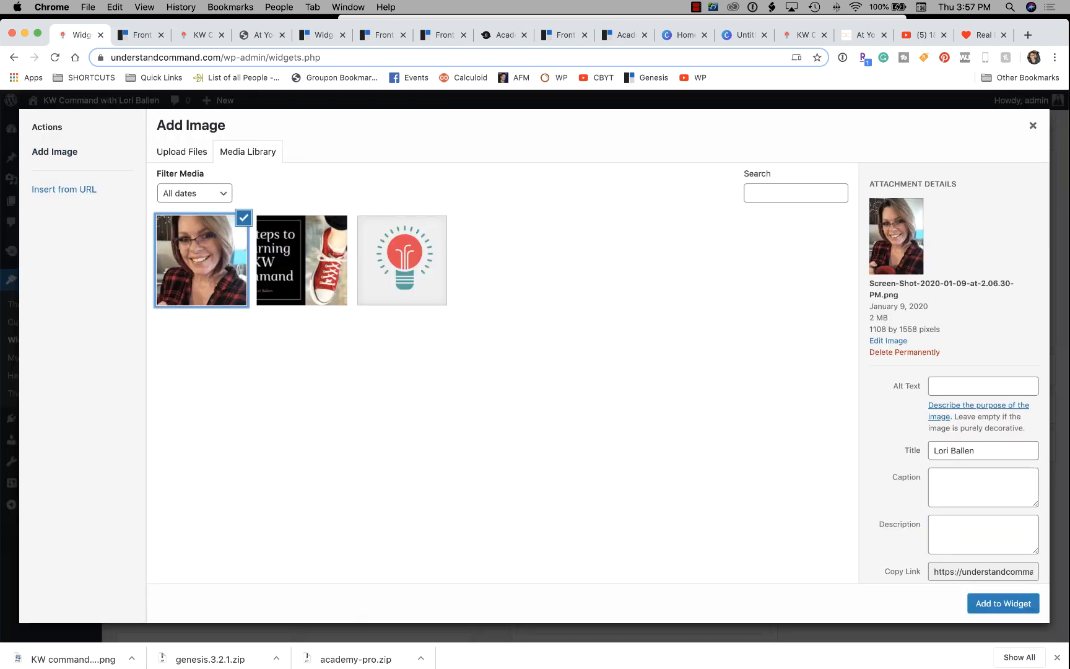
pyautogui.click(1003, 603)
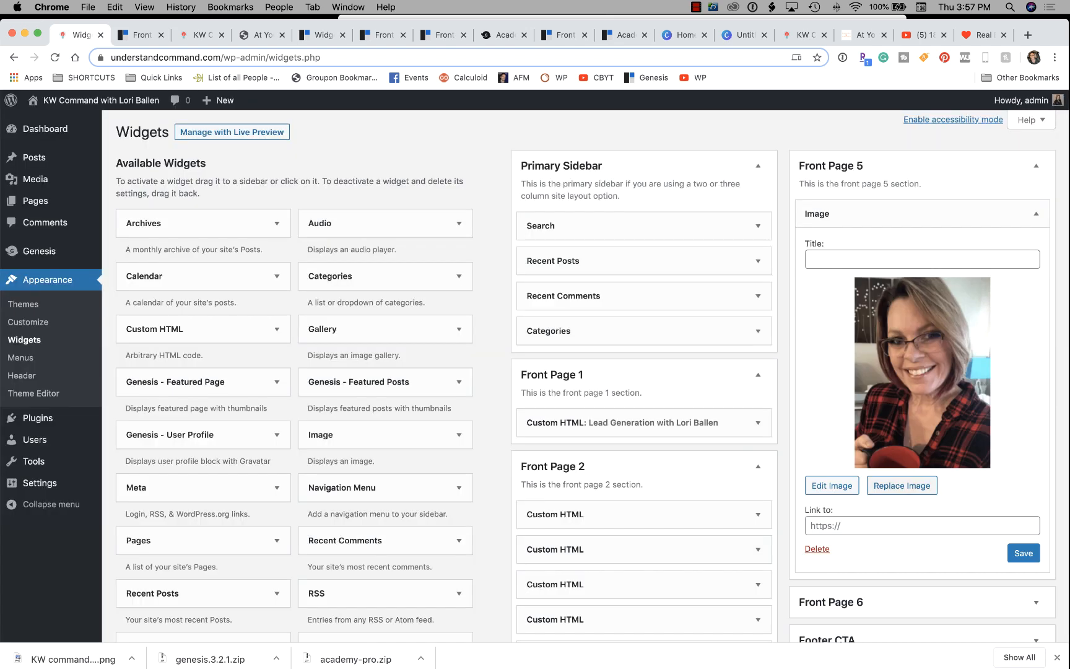
pyautogui.click(922, 525)
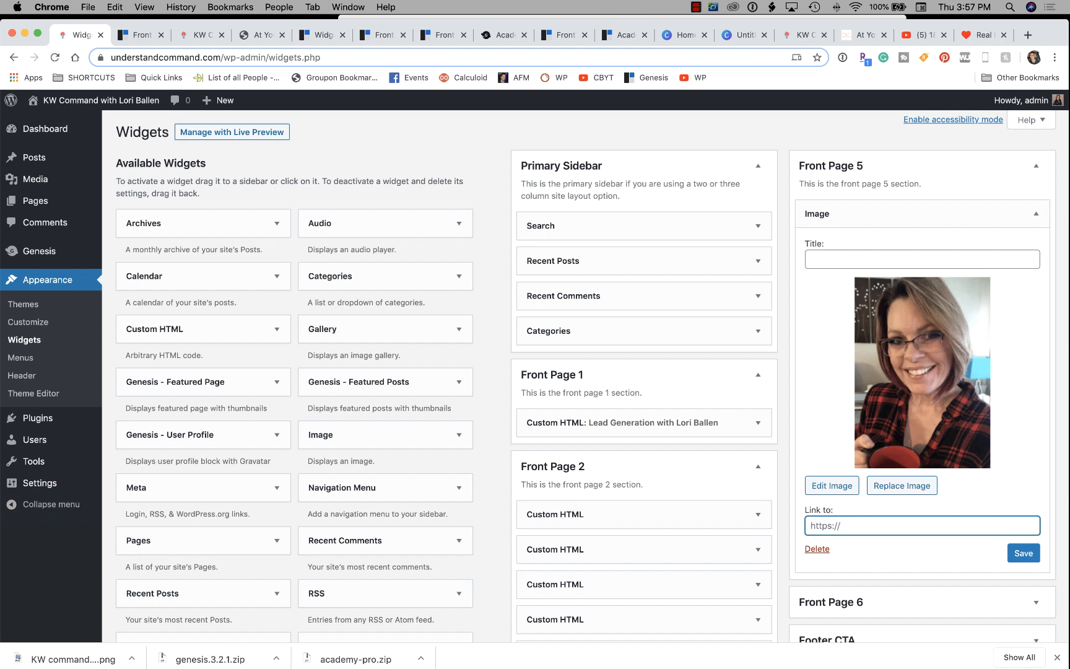
pyautogui.write('https://loriballen.com')
pyautogui.press('Return')
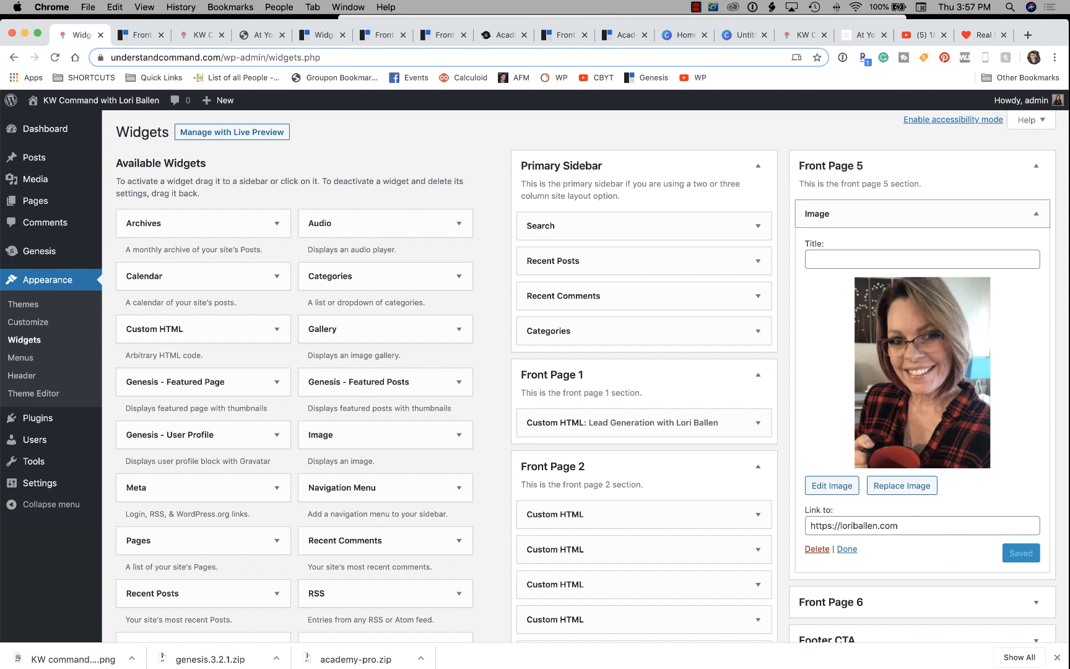
pyautogui.click(1036, 214)
pyautogui.click(142, 35)
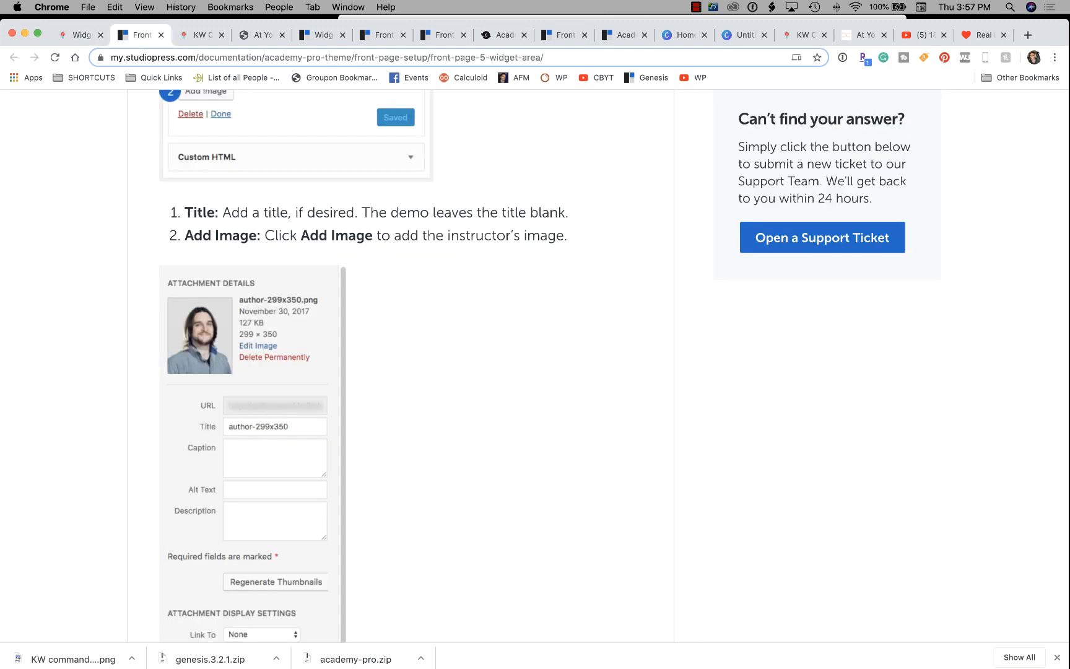
pyautogui.scroll(-10, 396, 365)
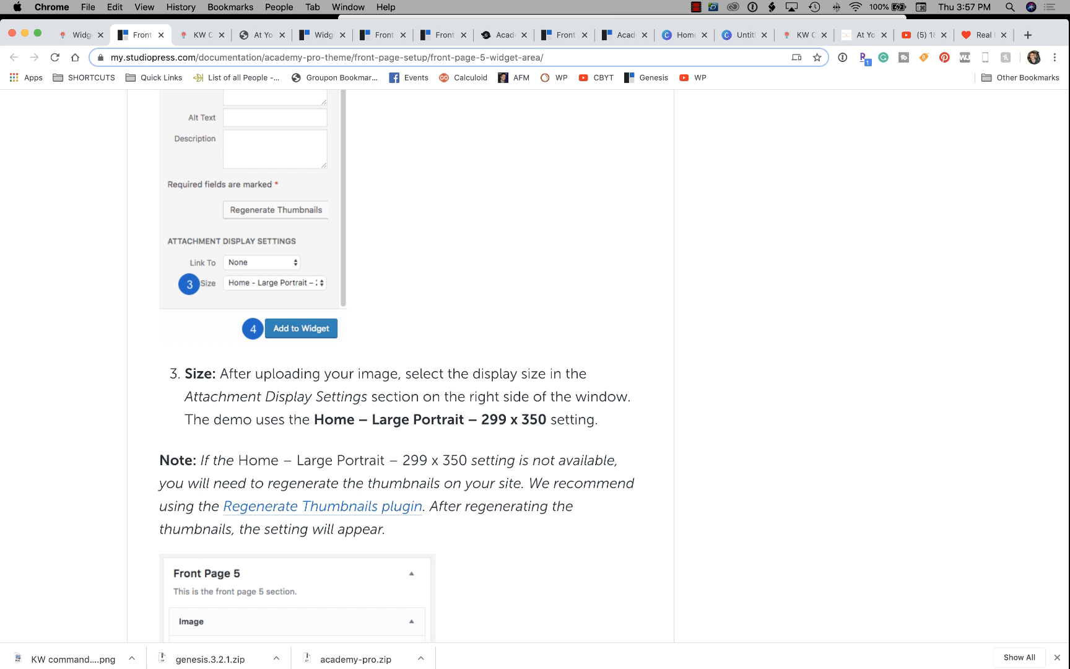
pyautogui.scroll(4, 397, 365)
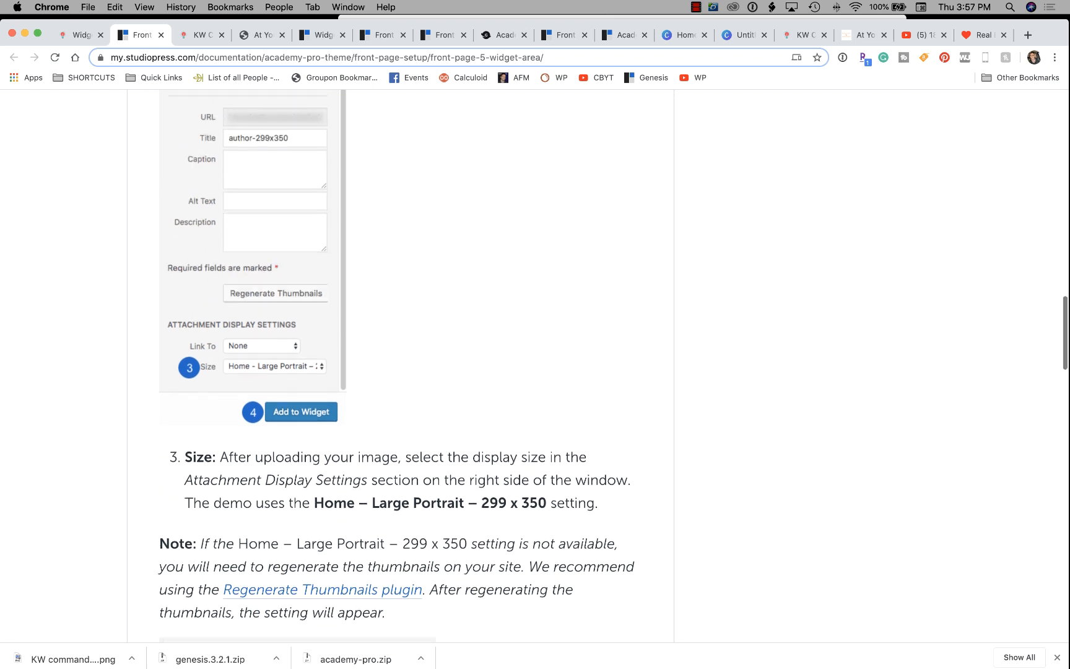
pyautogui.click(80, 35)
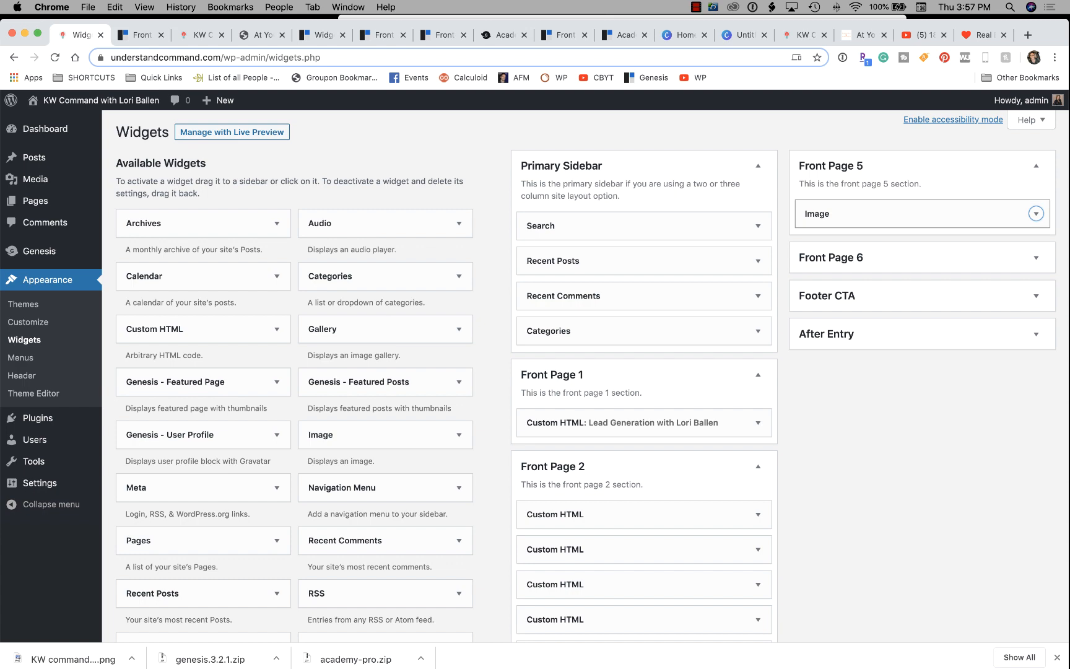
pyautogui.click(1036, 213)
pyautogui.scroll(-3, 1036, 214)
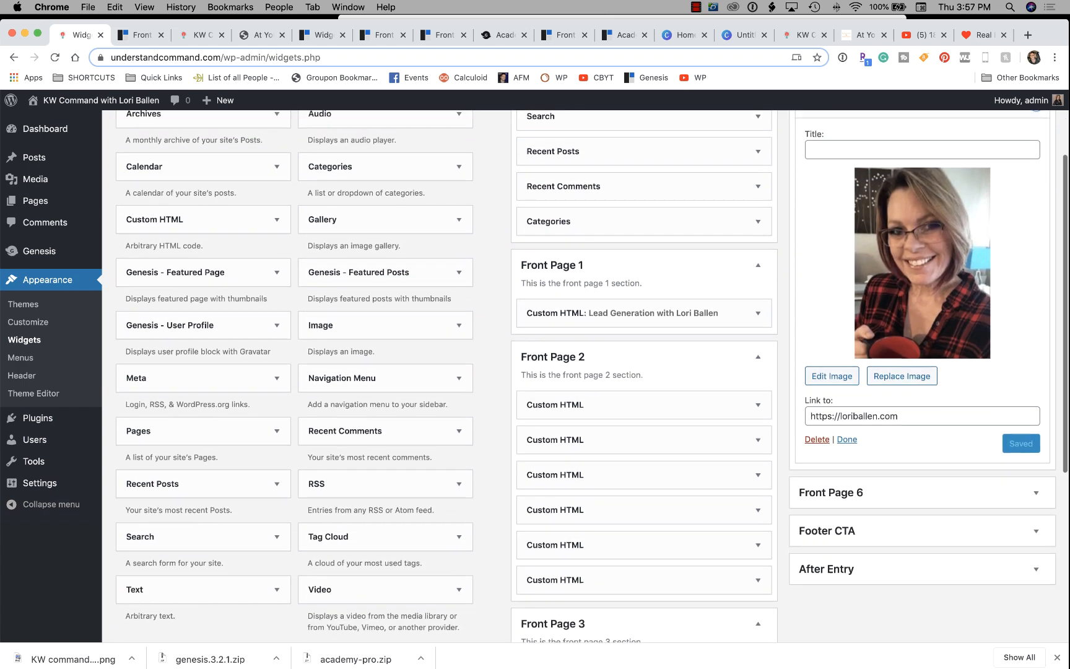
pyautogui.scroll(1, 922, 310)
# Open the portrait's image details and review the size options, leaving Medium selected.
pyautogui.click(831, 399)
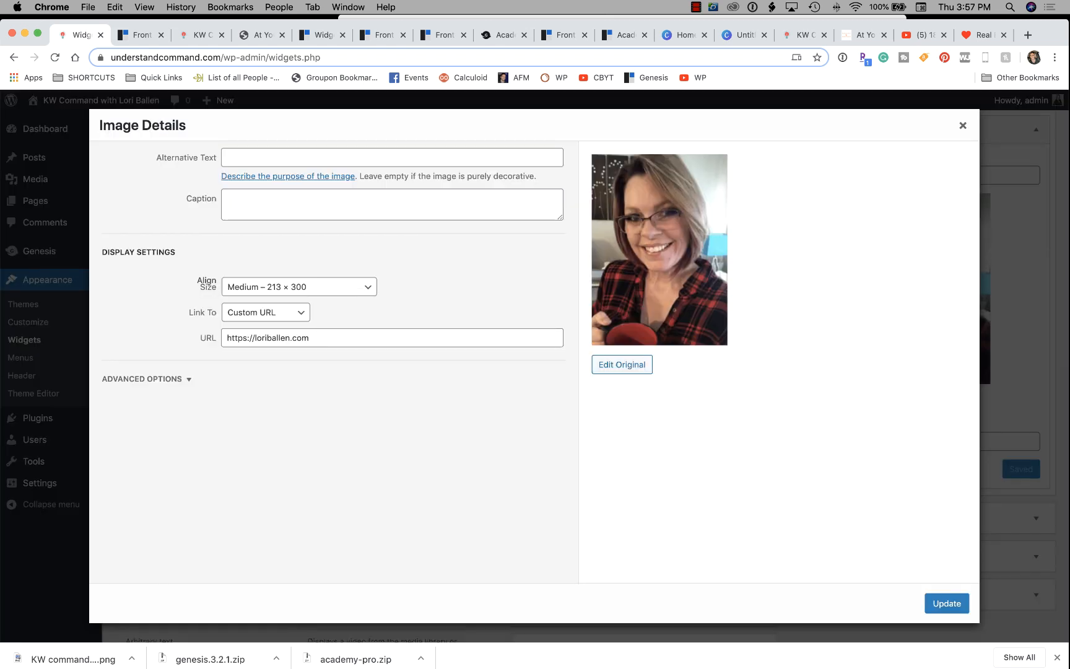
pyautogui.click(300, 286)
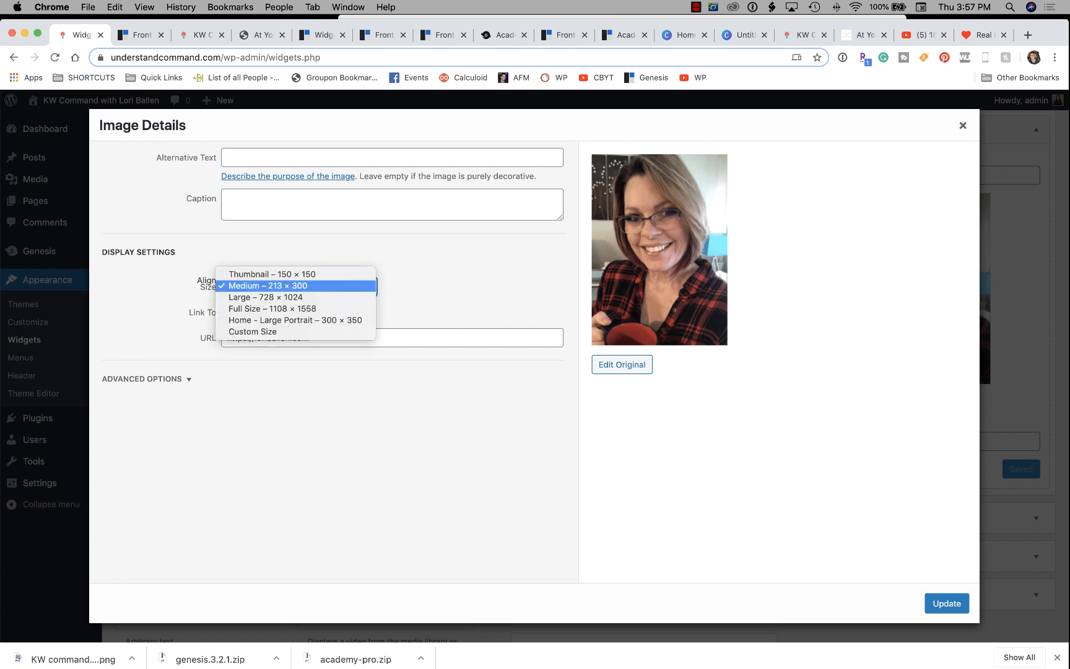
pyautogui.press('Escape')
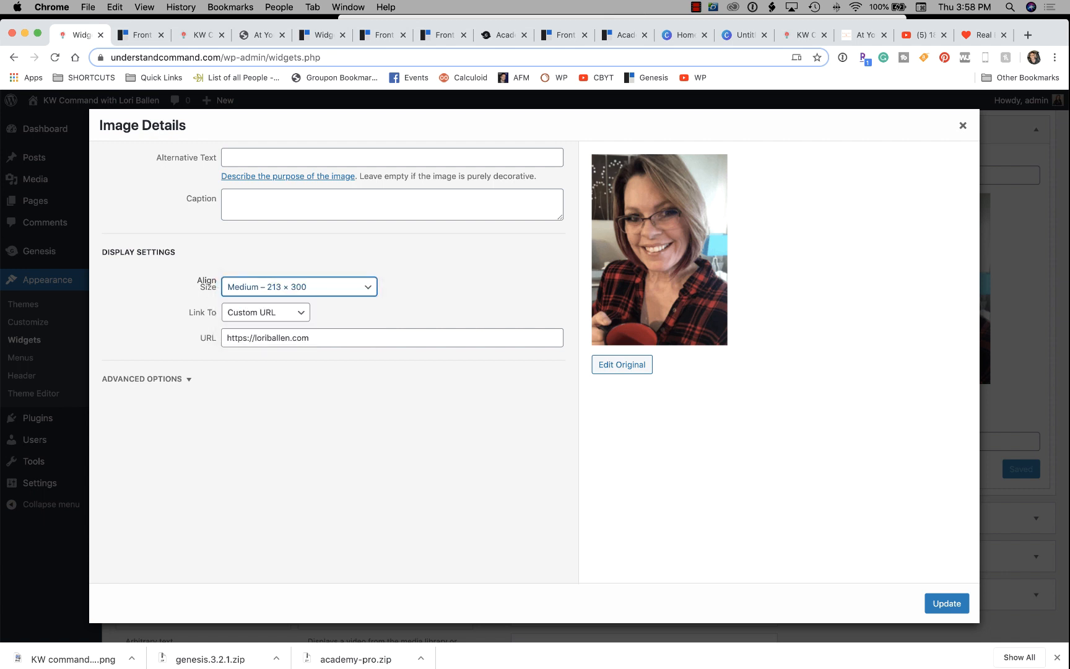
pyautogui.click(141, 34)
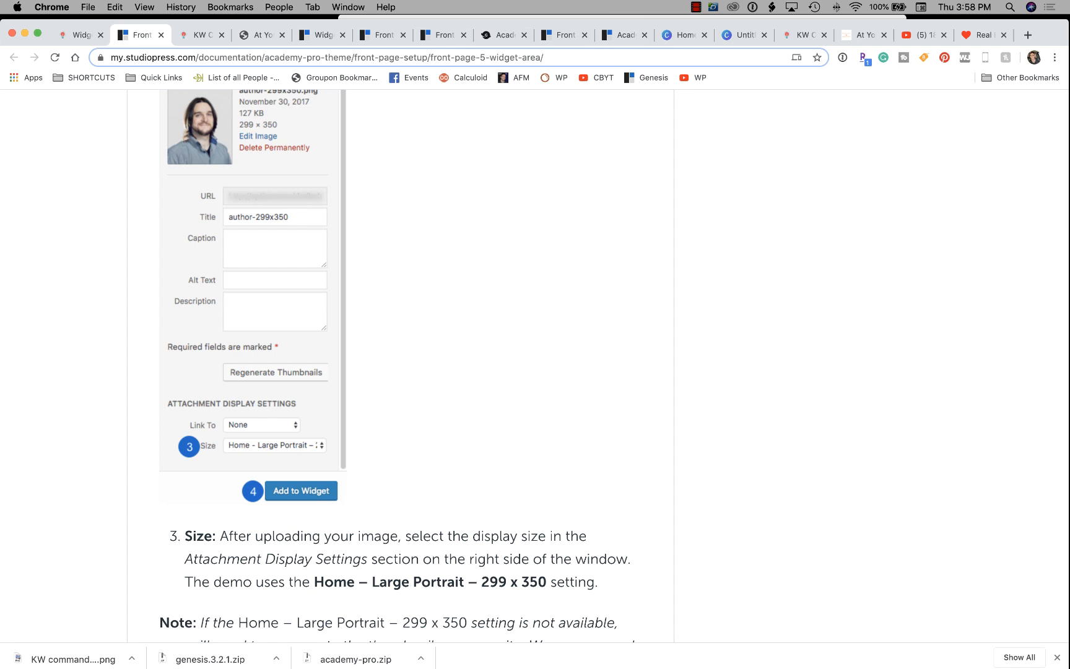
pyautogui.click(80, 35)
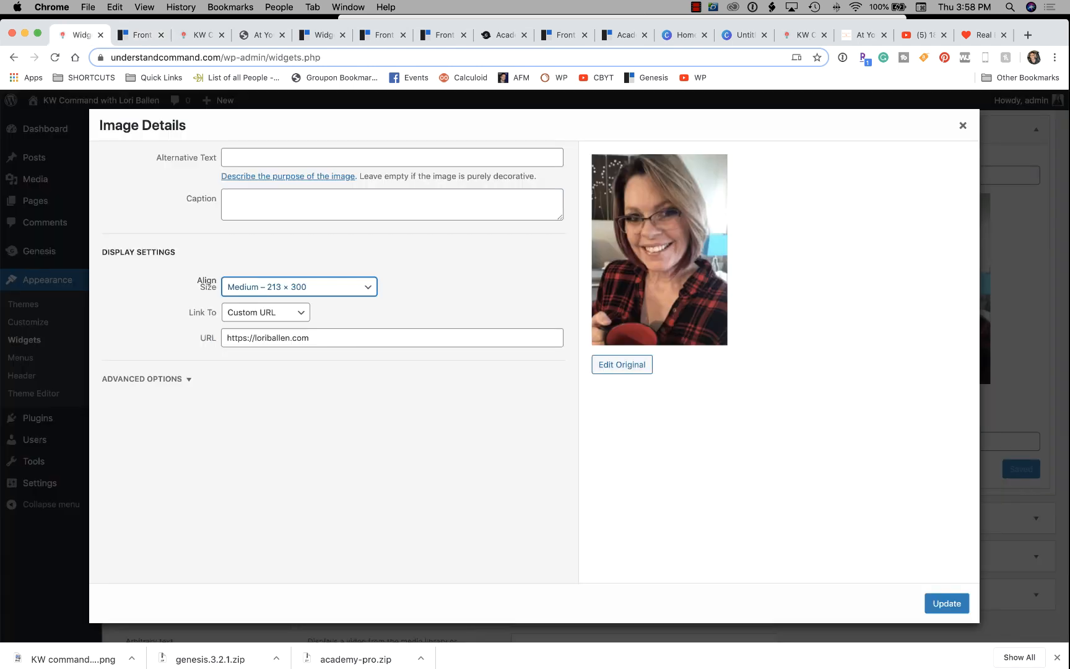
pyautogui.click(299, 287)
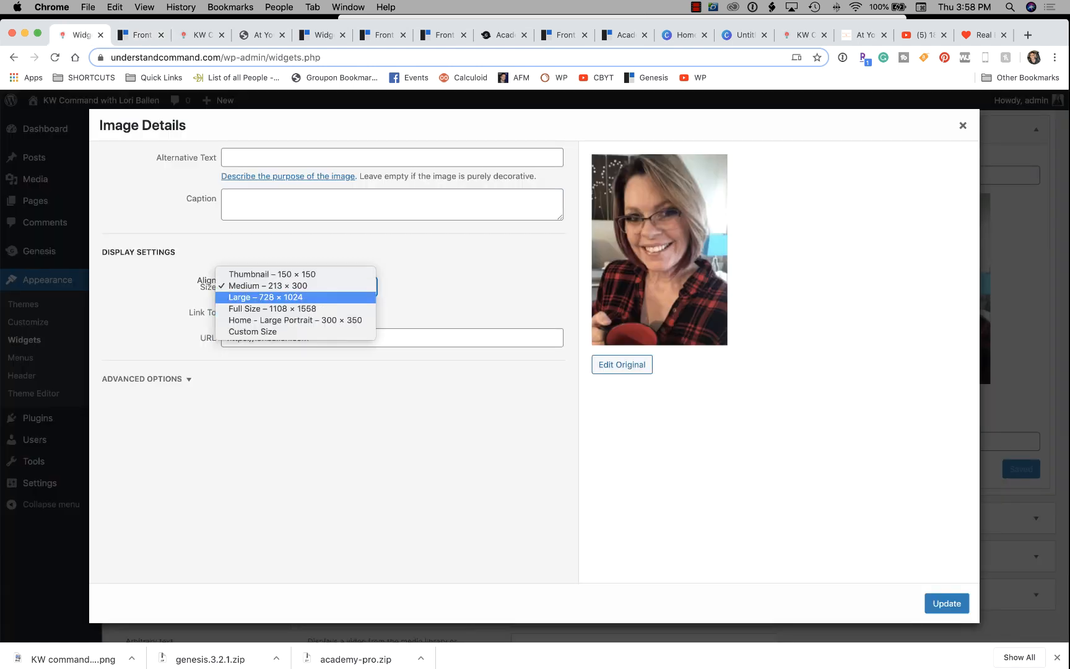
pyautogui.click(297, 286)
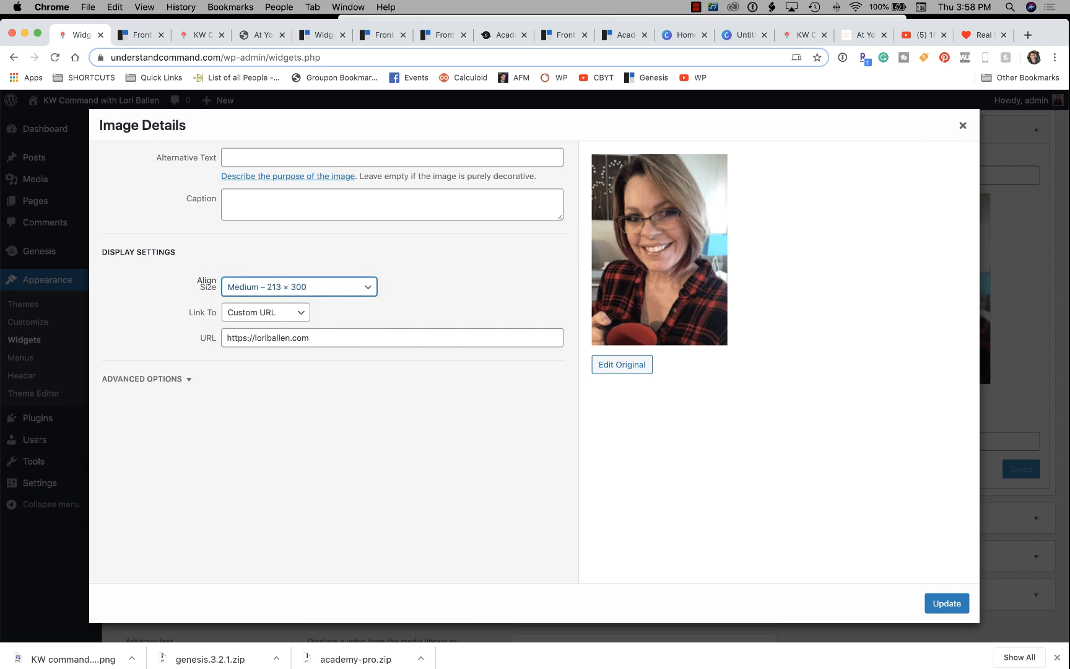
# Give the portrait a custom 249 × 350 pixel size and update the widget.
pyautogui.click(299, 286)
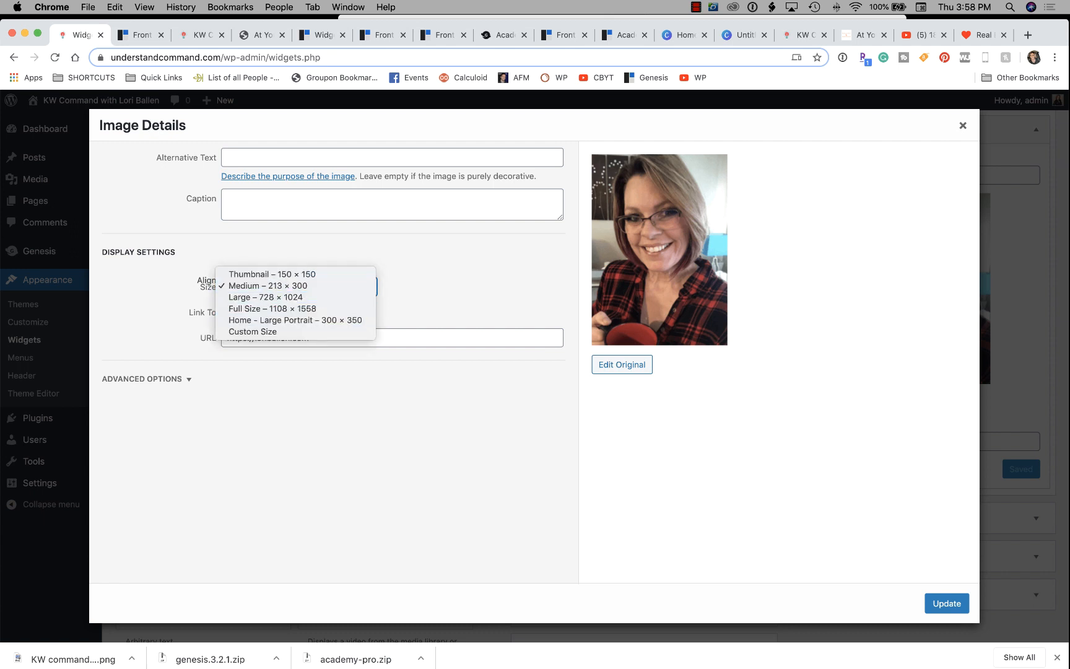
pyautogui.click(252, 331)
pyautogui.click(238, 323)
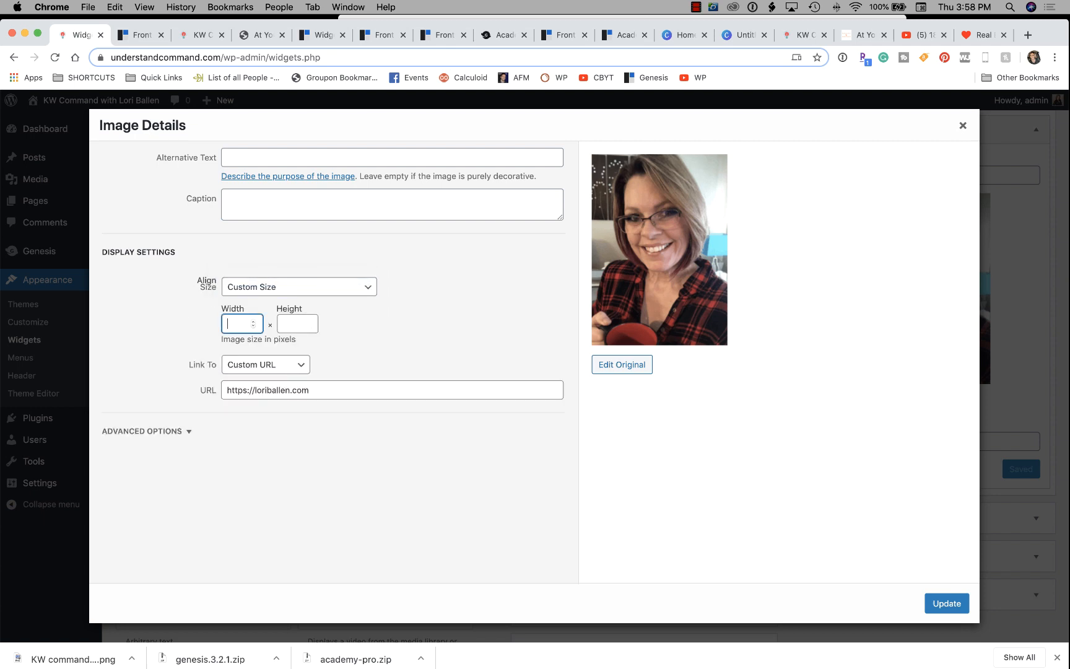
pyautogui.click(141, 35)
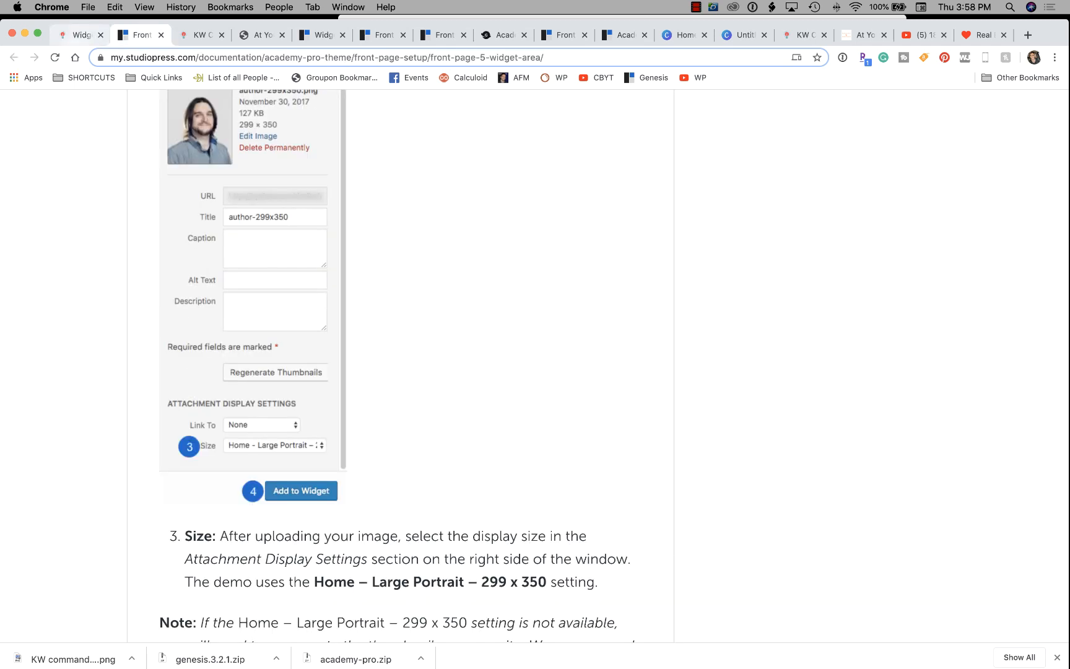
pyautogui.click(80, 36)
pyautogui.write('200')
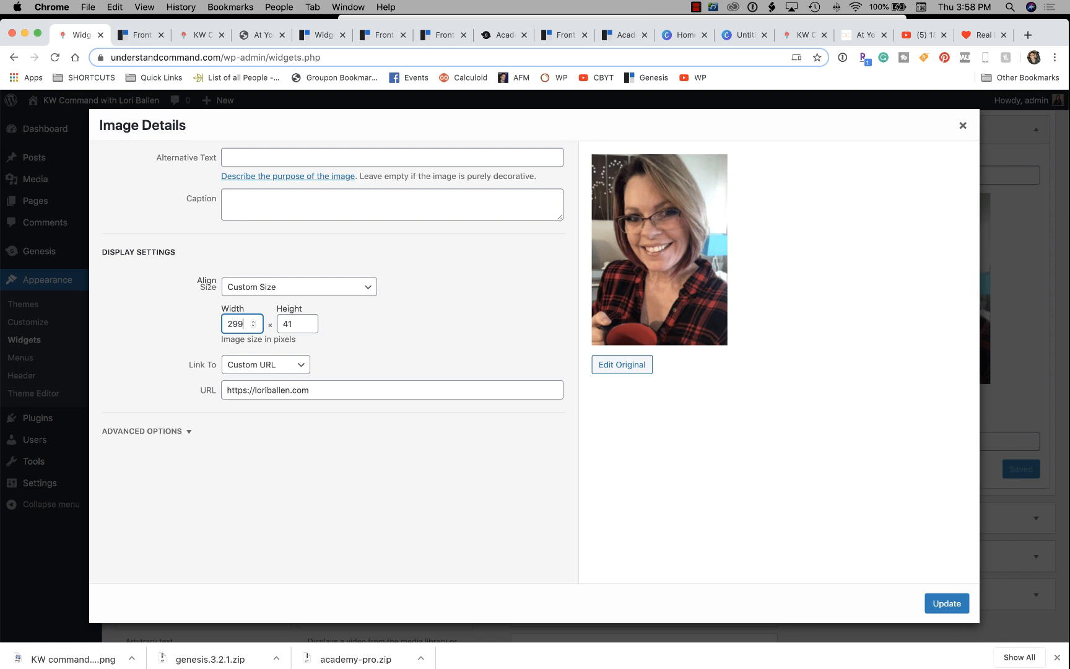
pyautogui.press('Tab')
pyautogui.write('3')
pyautogui.press('Tab')
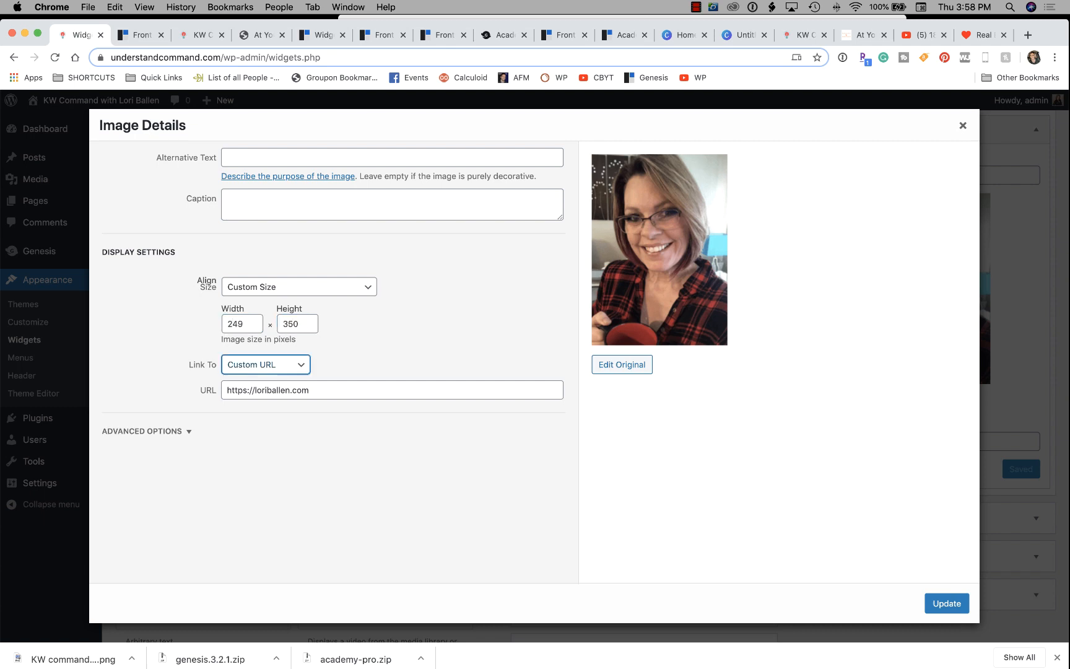
pyautogui.click(947, 603)
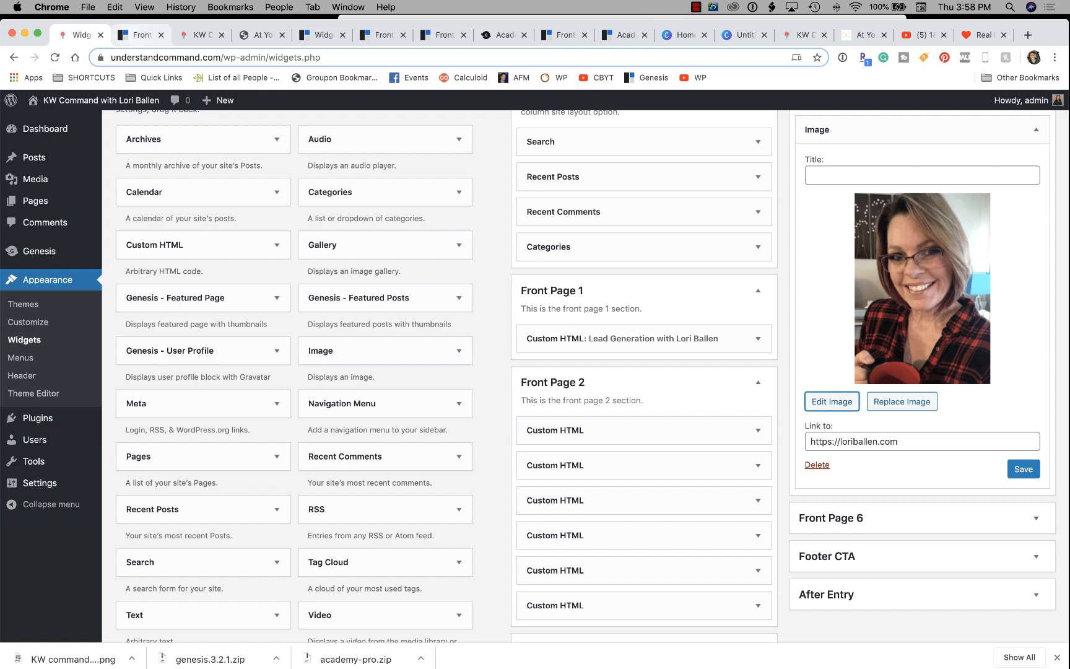
# Read the guide's Front Page 5 Custom HTML 'About the Instructor' steps, then collapse the Image widget.
pyautogui.click(141, 34)
pyautogui.scroll(-8, 396, 365)
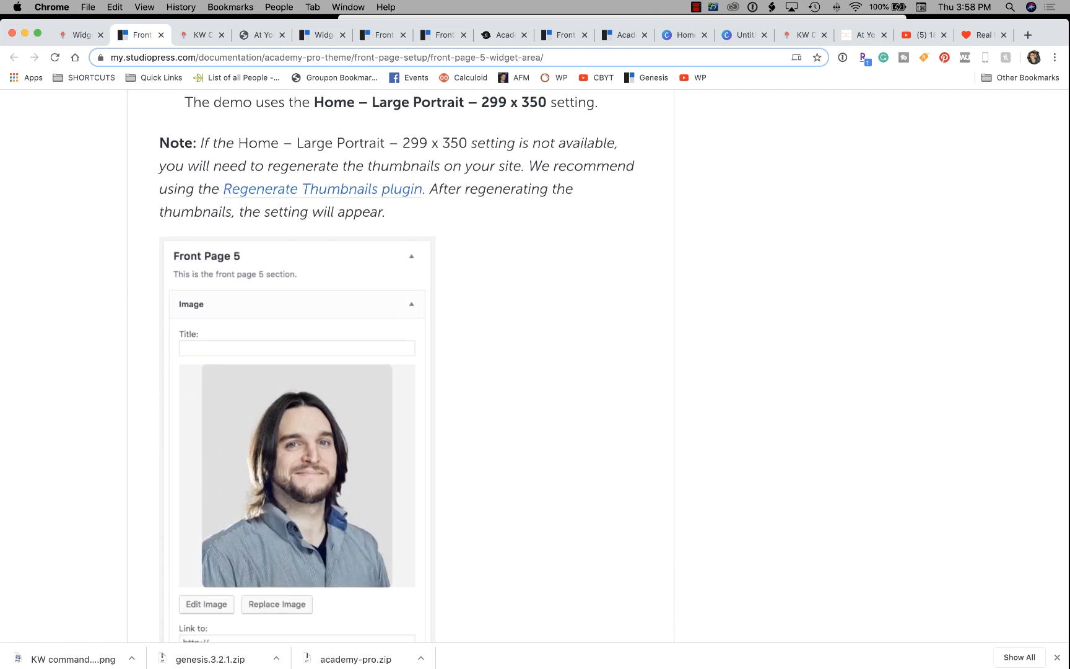
pyautogui.scroll(-1, 396, 365)
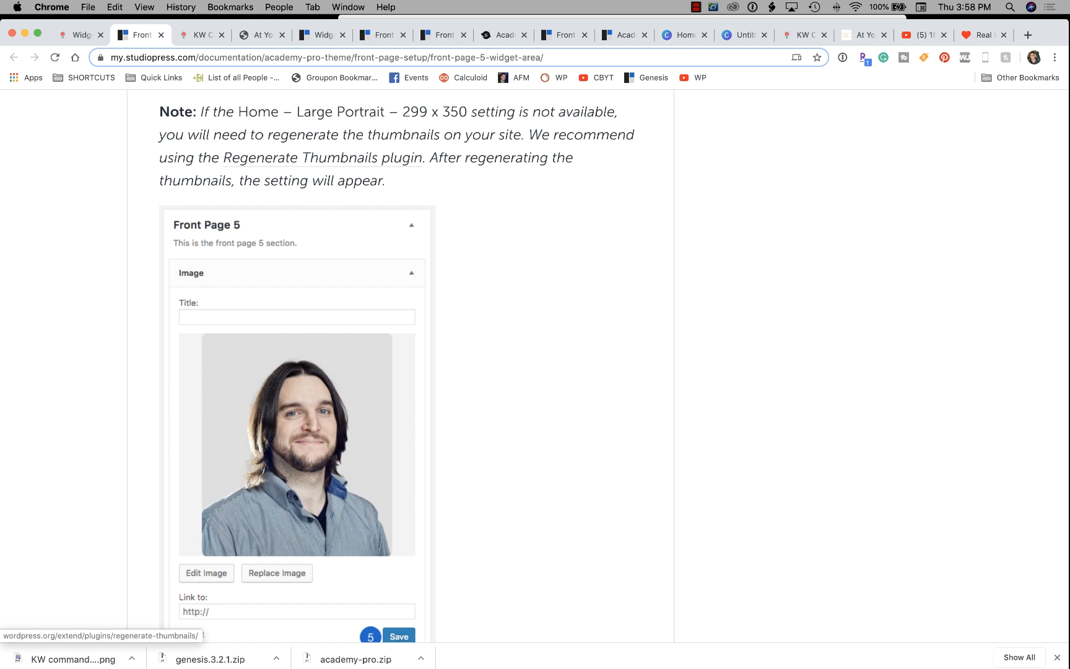
pyautogui.scroll(-8, 396, 365)
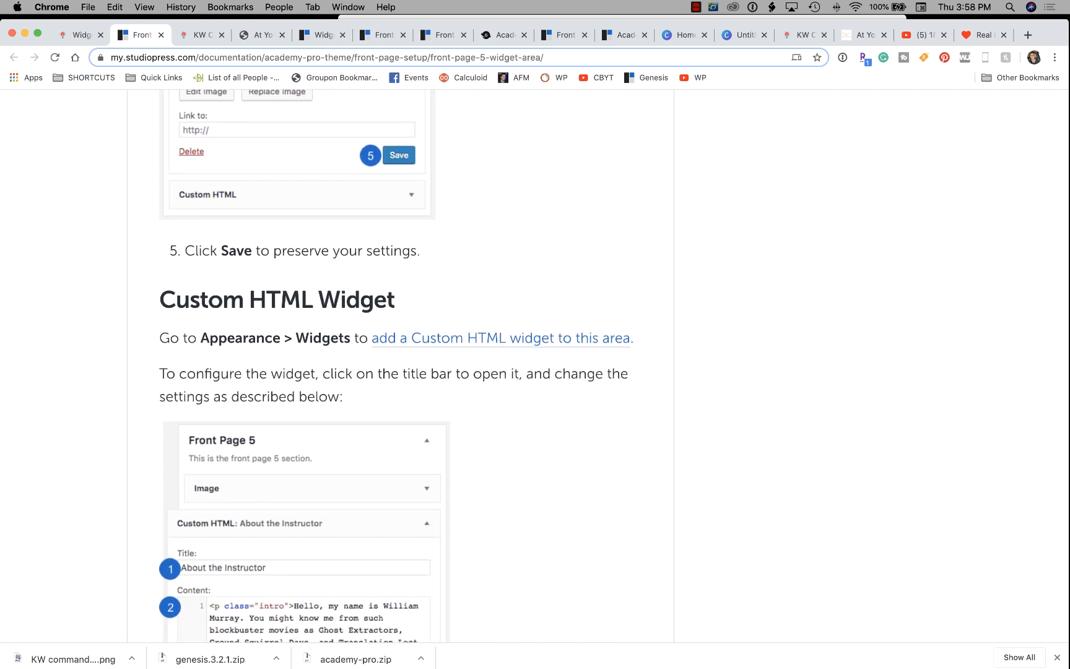
pyautogui.scroll(-3, 396, 365)
pyautogui.scroll(-2, 396, 365)
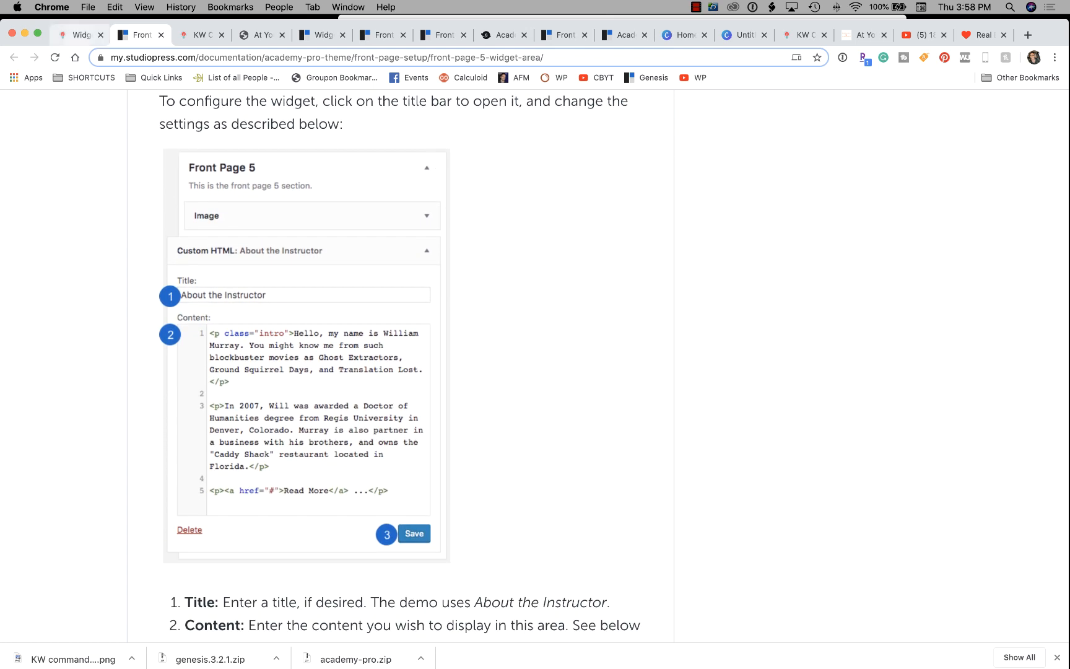
pyautogui.click(81, 36)
pyautogui.click(1035, 130)
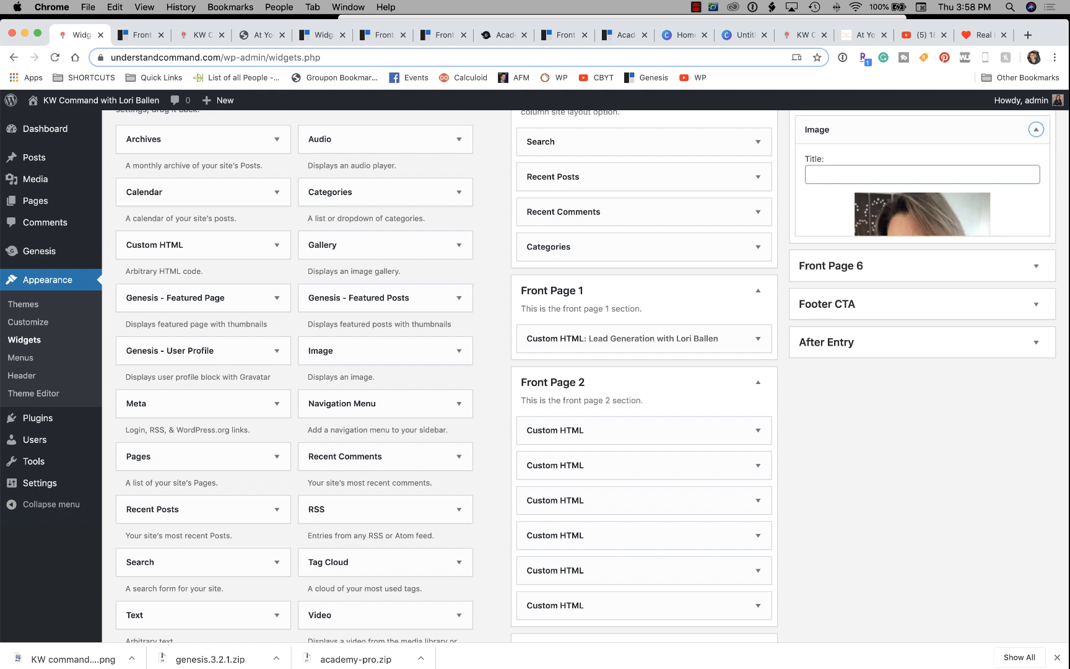
pyautogui.scroll(2, 1036, 131)
# Add a Custom HTML widget titled 'About the Author' below the Front Page 5 Image widget.
pyautogui.moveTo(186, 295); pyautogui.dragTo(868, 212)
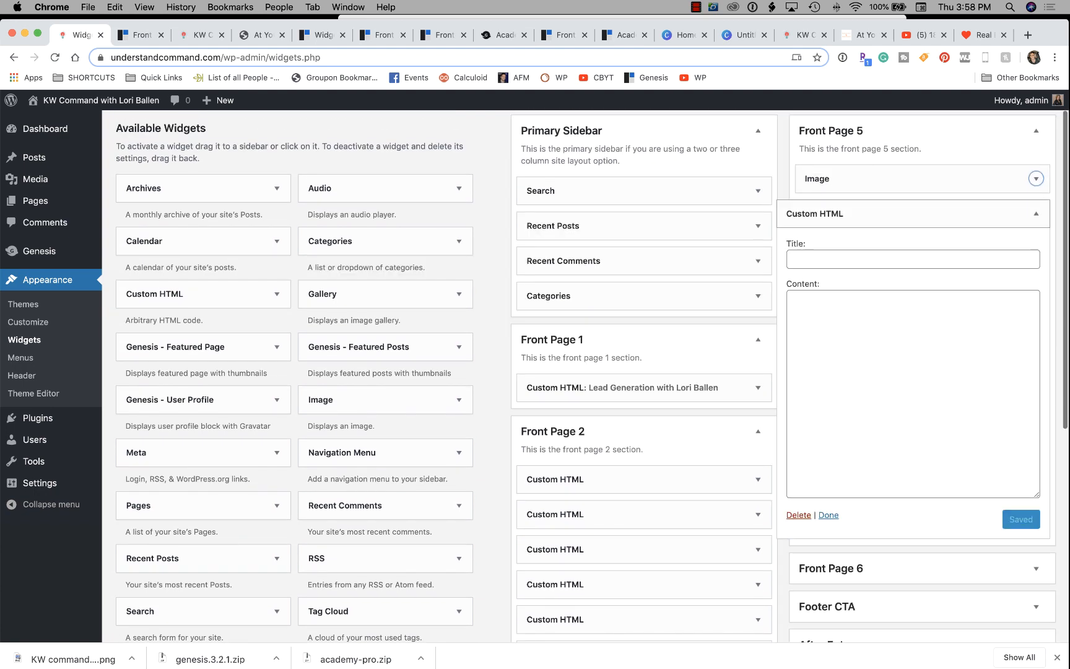
pyautogui.write('About the Author')
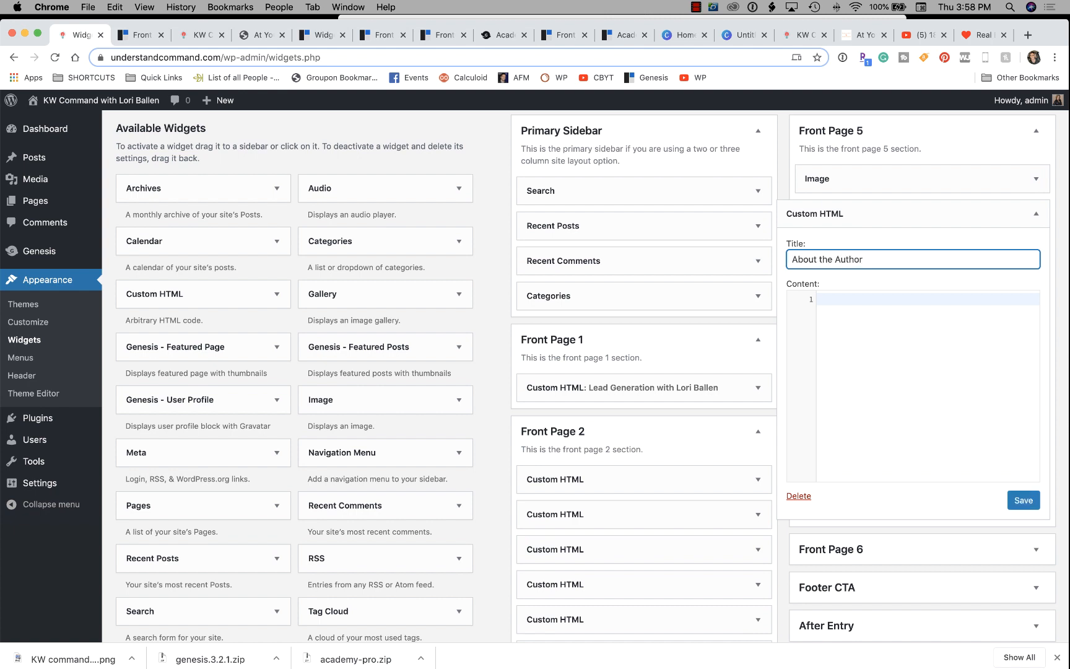
pyautogui.press('Tab')
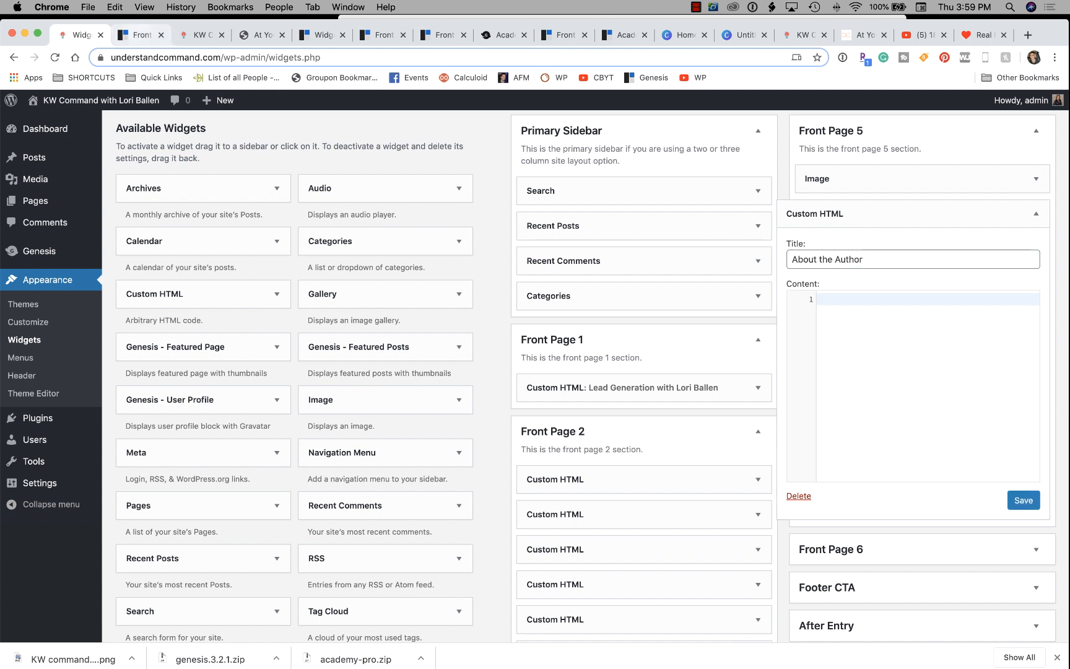
# Copy the demo About section HTML snippet from the Front Page 5 guide.
pyautogui.click(141, 35)
pyautogui.scroll(-15, 400, 366)
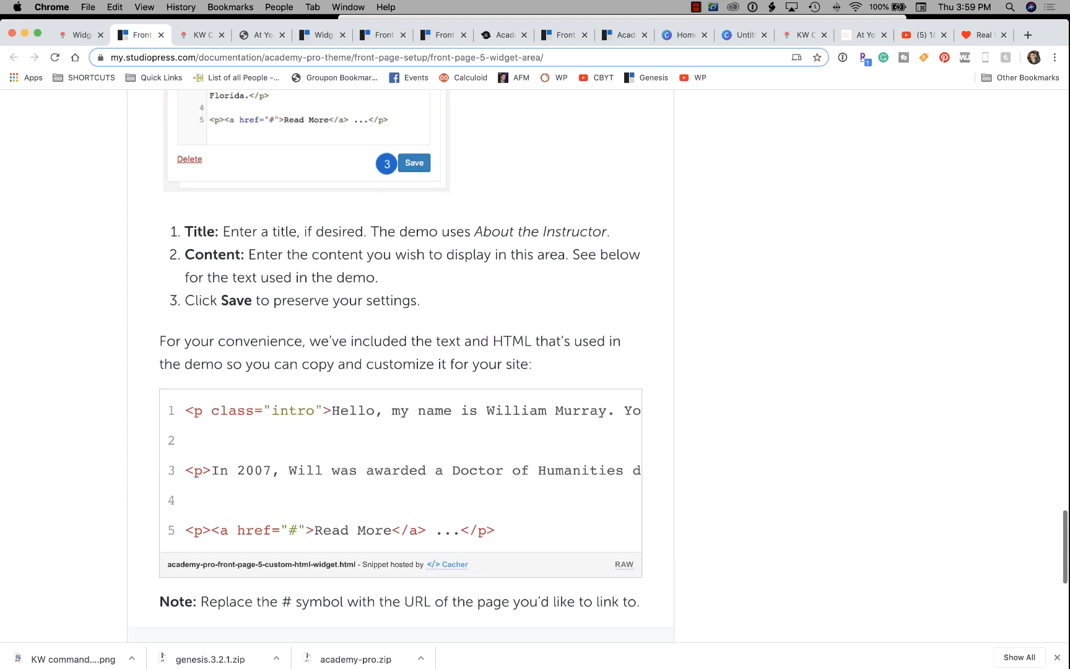
pyautogui.moveTo(186, 321); pyautogui.dragTo(495, 441)
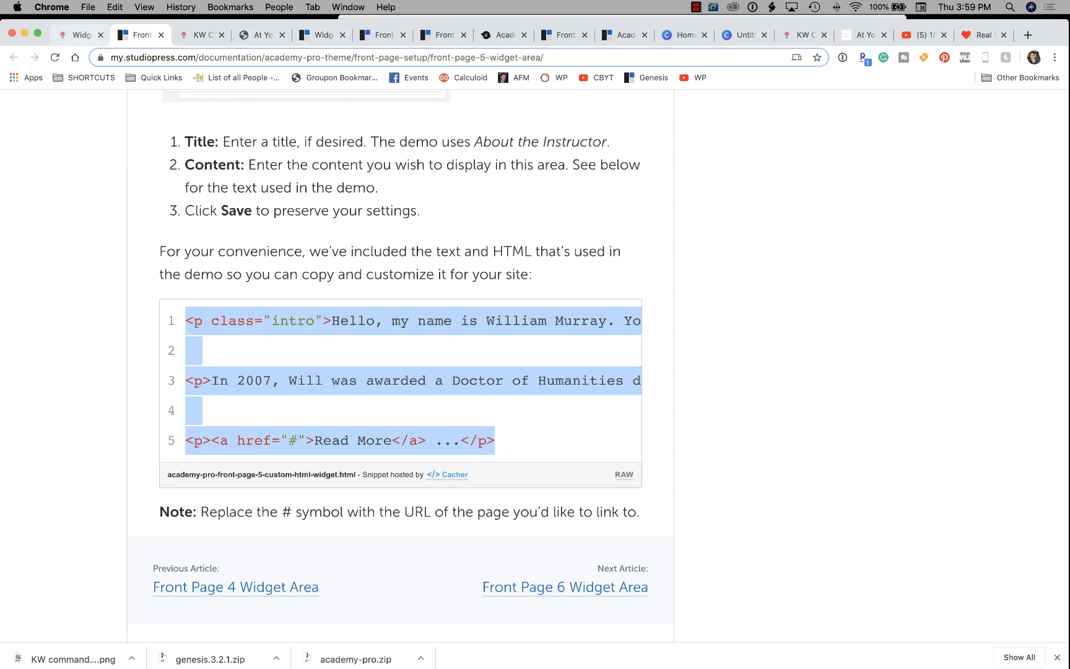
pyautogui.click(74, 35)
# Paste the demo HTML and replace the sample name and movie list with the owner's name and course.
pyautogui.write('<p class="intro">Hello, my name is William Murray. You might know me from such blockbuster movies as Ghost Extractors, Ground Squirrel Days, and Translation Lost.</p>  <p>In 2007, Will was awarded a Doctor of Humanities degree from Regis University in Denver, Colorado. Murray is also partner in a business with his brothers, and owns the "Caddy Shack" restaurant located in Florida.</p>  <p><a href="#">Read More</a> ...</p>')
pyautogui.scroll(1, 993, 318)
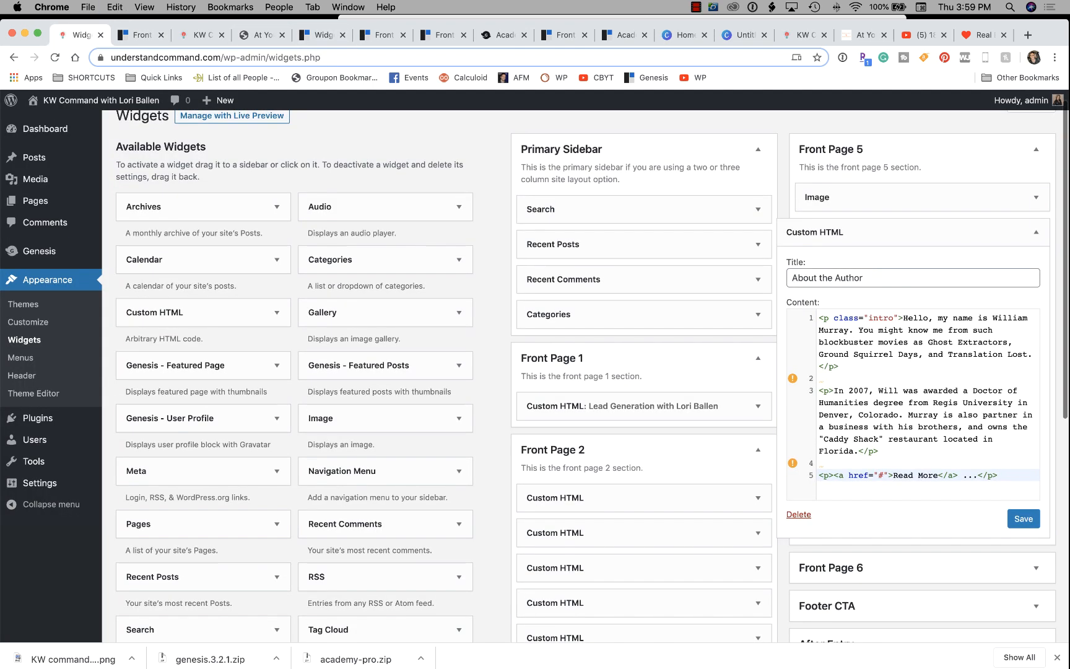
pyautogui.moveTo(992, 317); pyautogui.dragTo(859, 330)
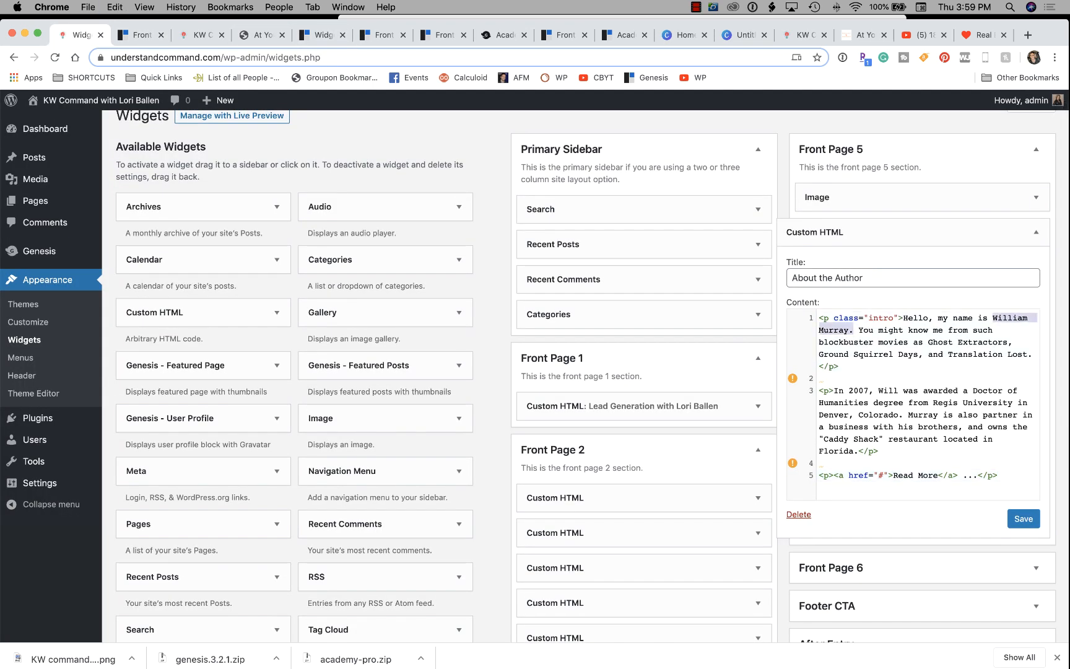
pyautogui.write('Lori Ball')
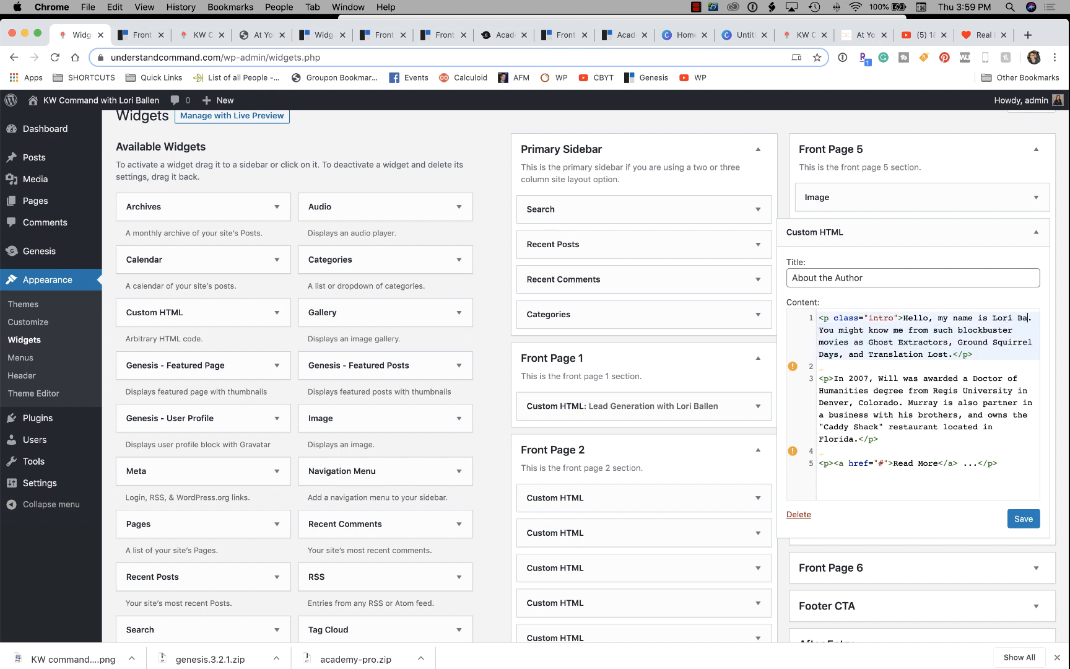
pyautogui.write('en')
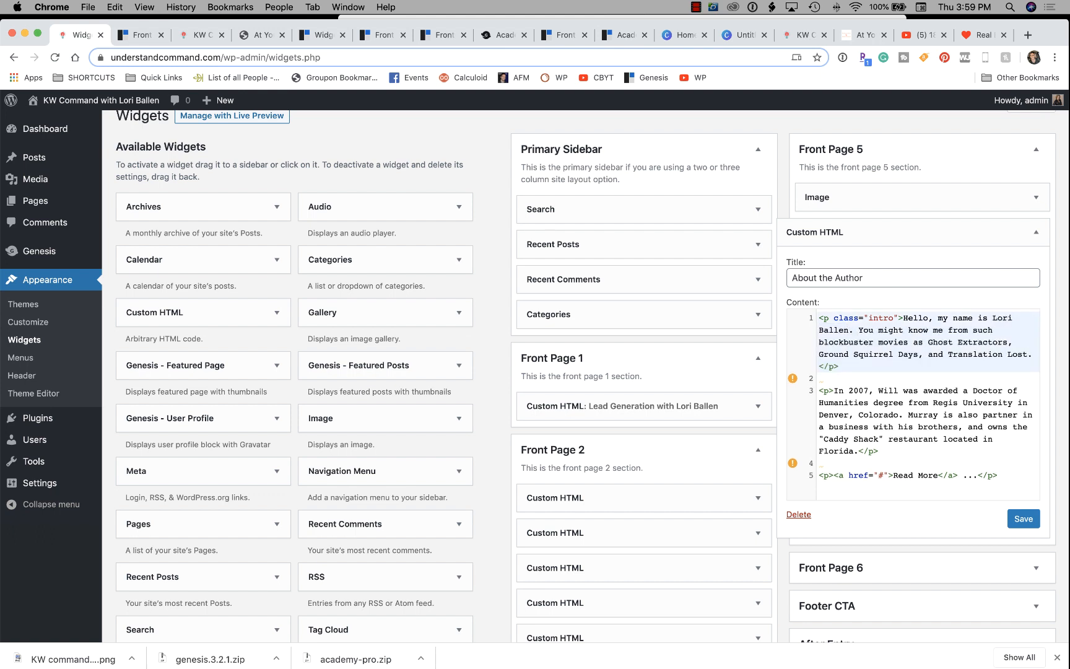
pyautogui.moveTo(973, 330); pyautogui.dragTo(1026, 355)
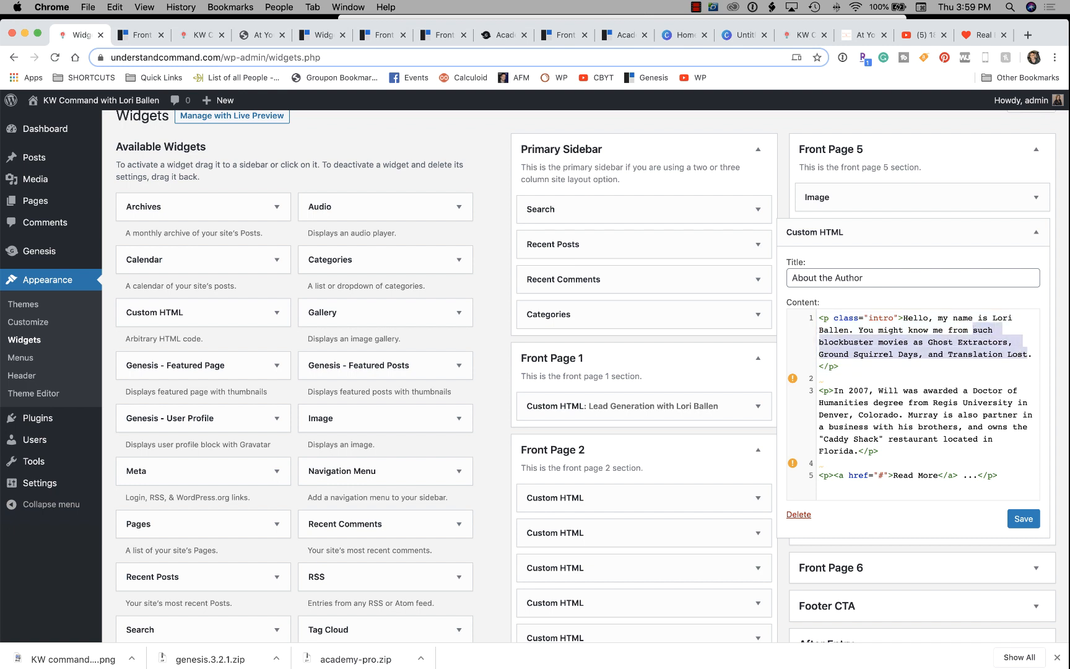
pyautogui.write('The Ballen M')
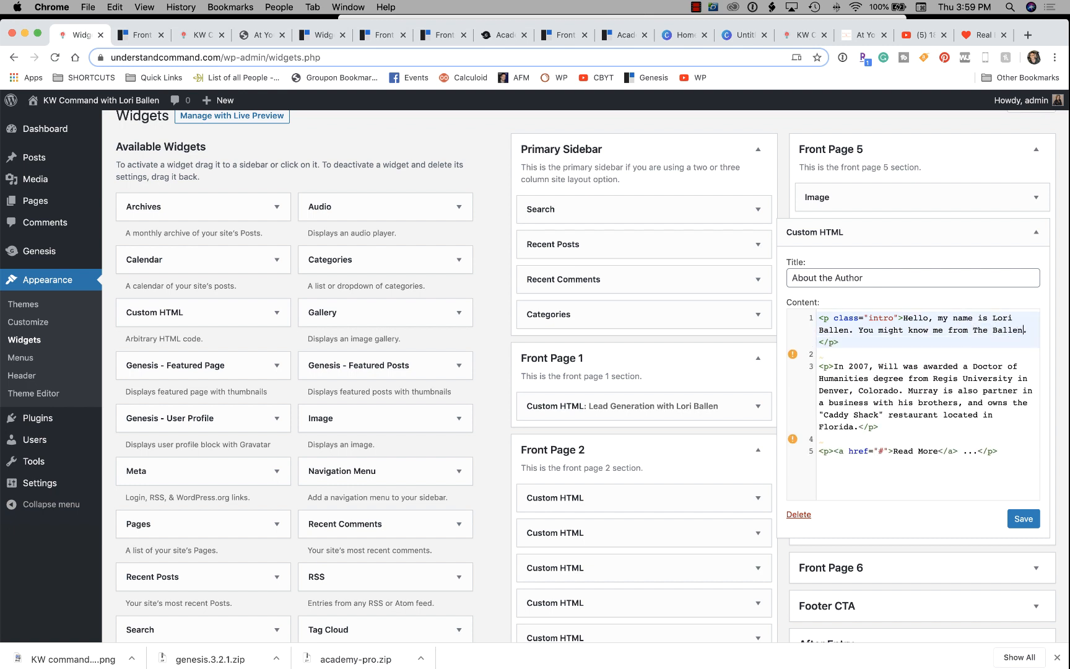
pyautogui.write('ethod Course ')
pyautogui.write('for Real Estate ')
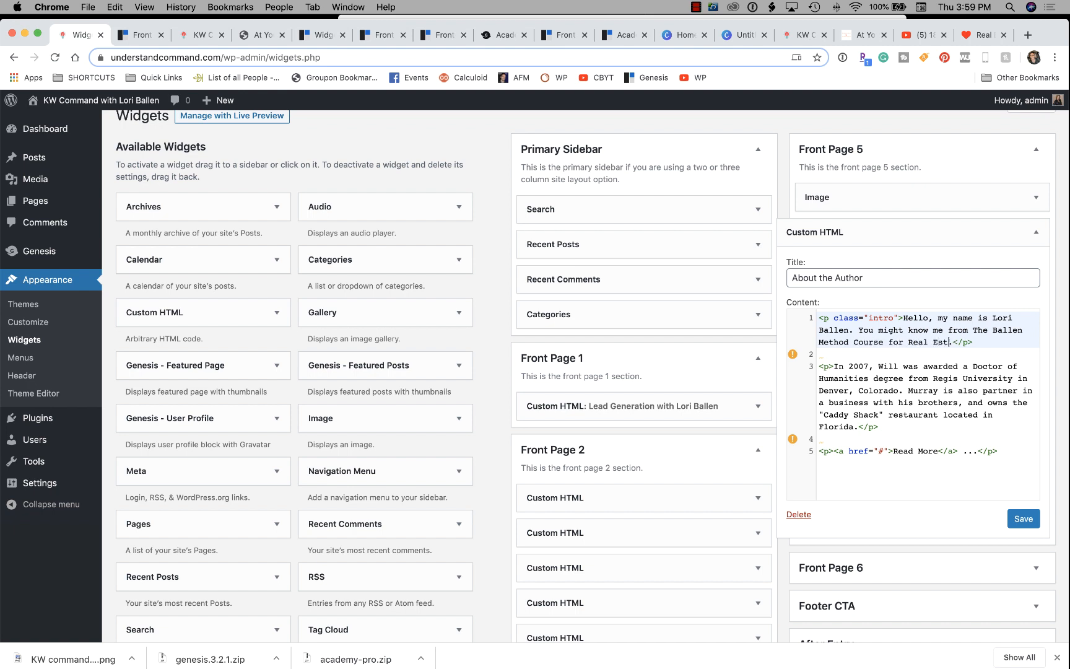
pyautogui.write('Lead Generatioon')
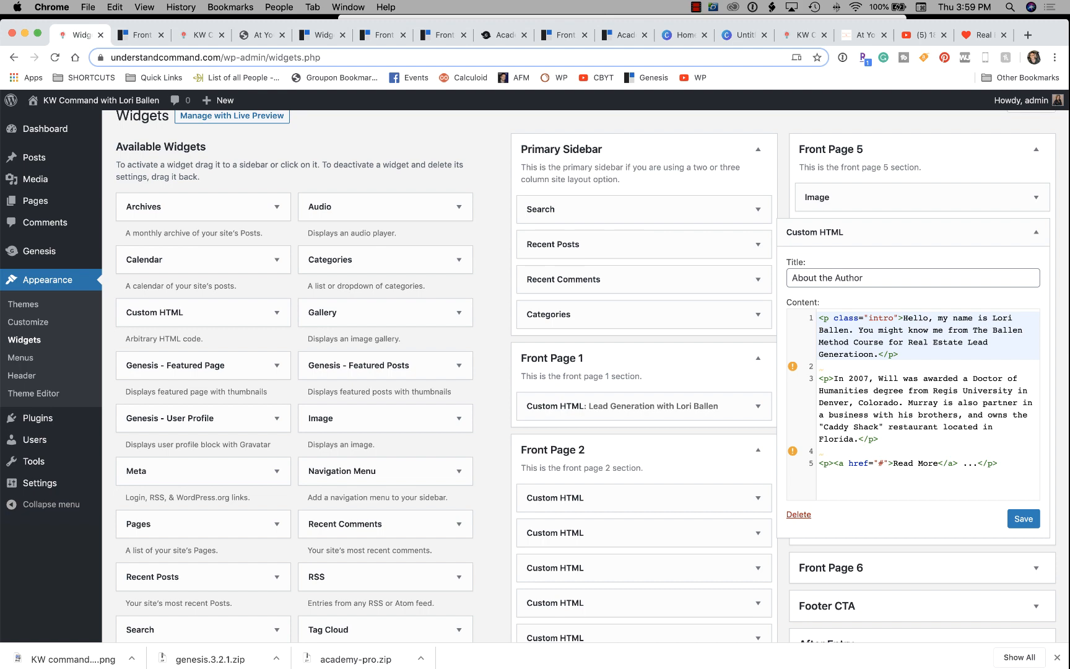
# Replace the sample biography with the owner's bio ending with The7thStream.com, deleting leftover text.
pyautogui.click(835, 379)
pyautogui.scroll(-1, 835, 379)
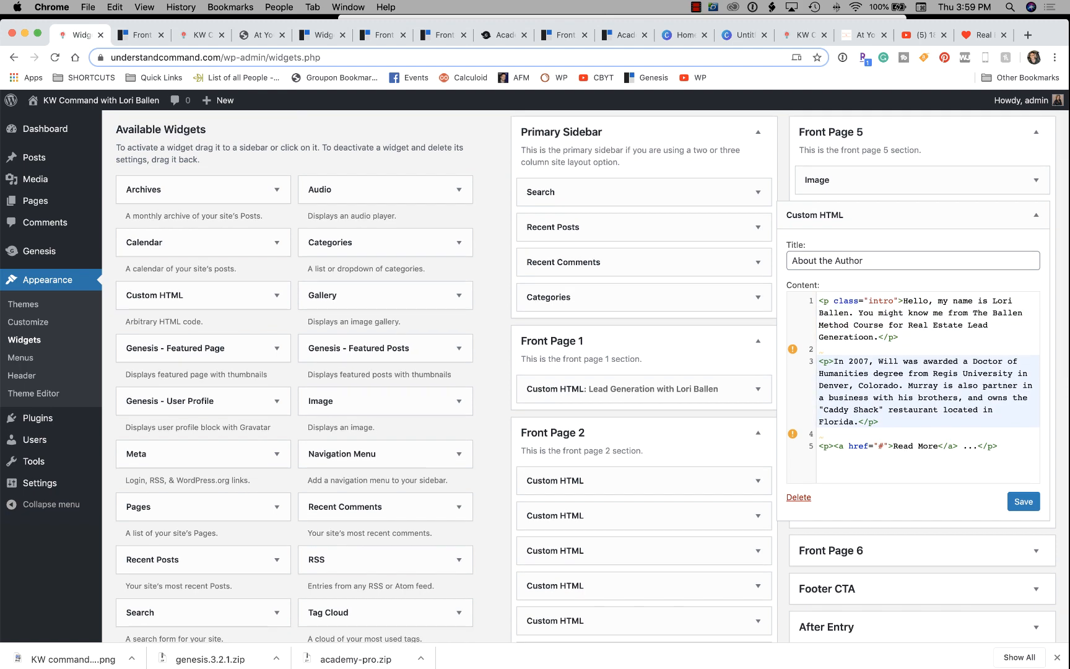
pyautogui.moveTo(834, 361); pyautogui.dragTo(1032, 397)
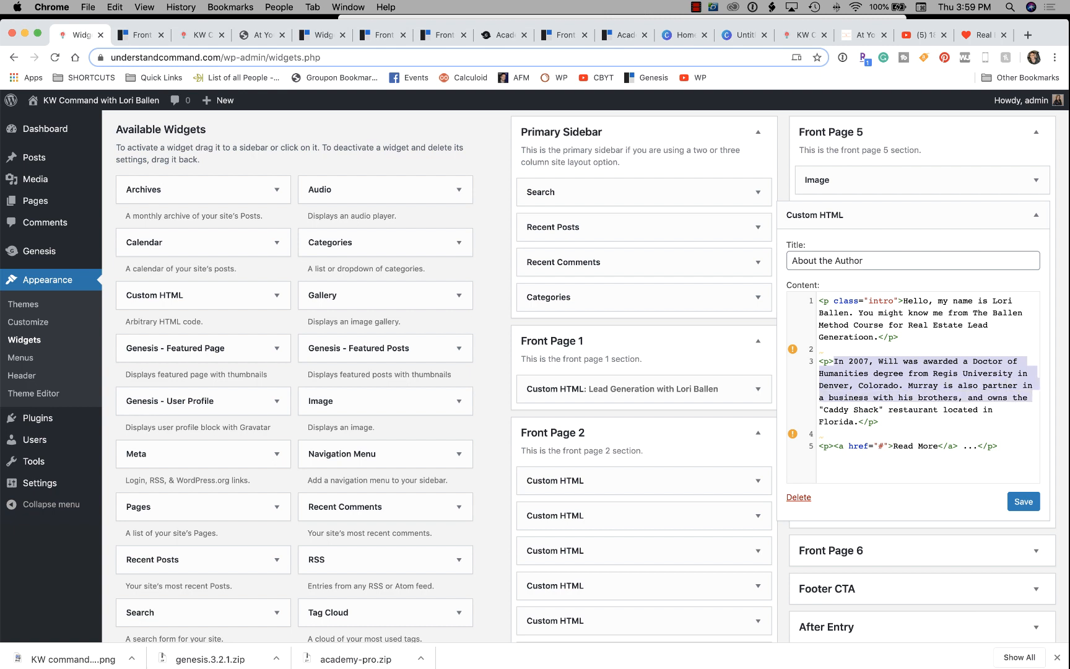
pyautogui.write('Lori Ballen Bui')
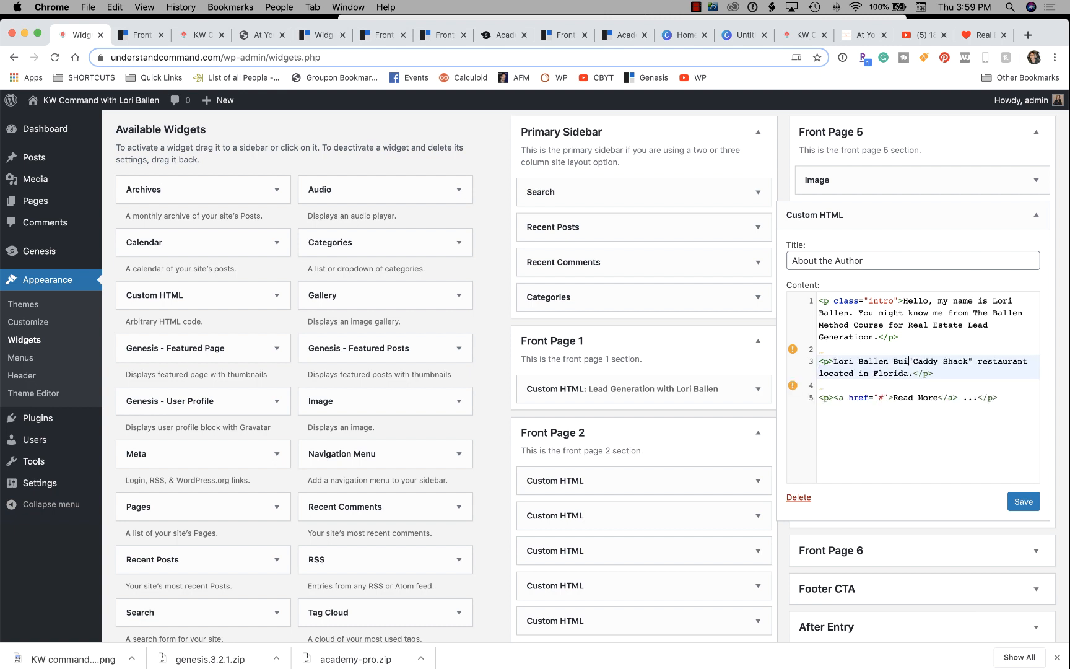
pyautogui.write('lt a top r')
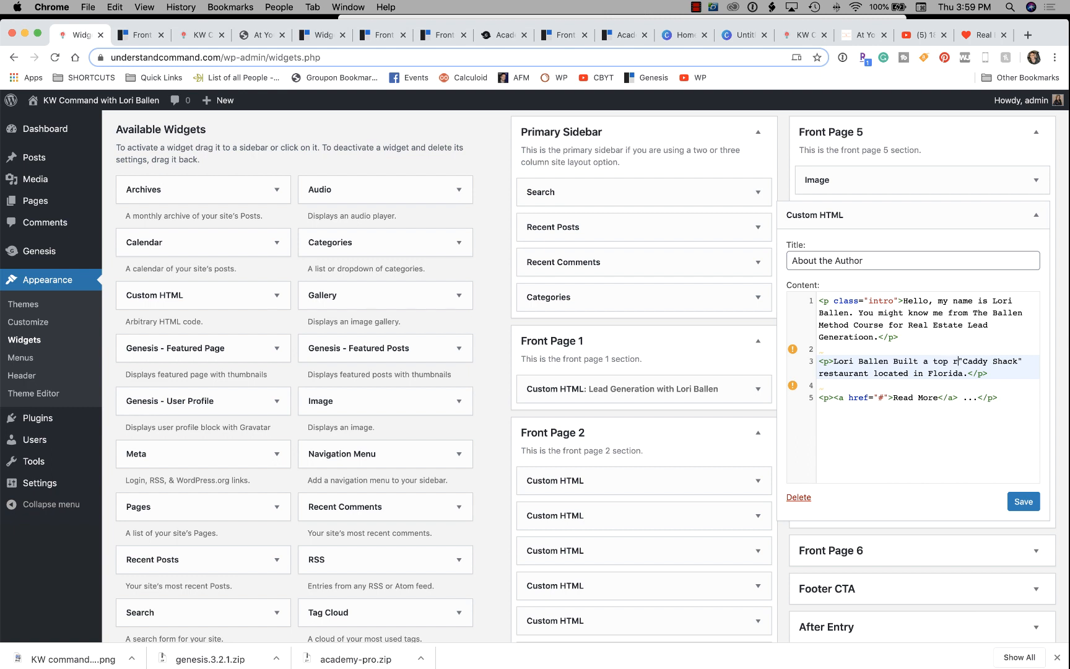
pyautogui.write('eal estate team in ')
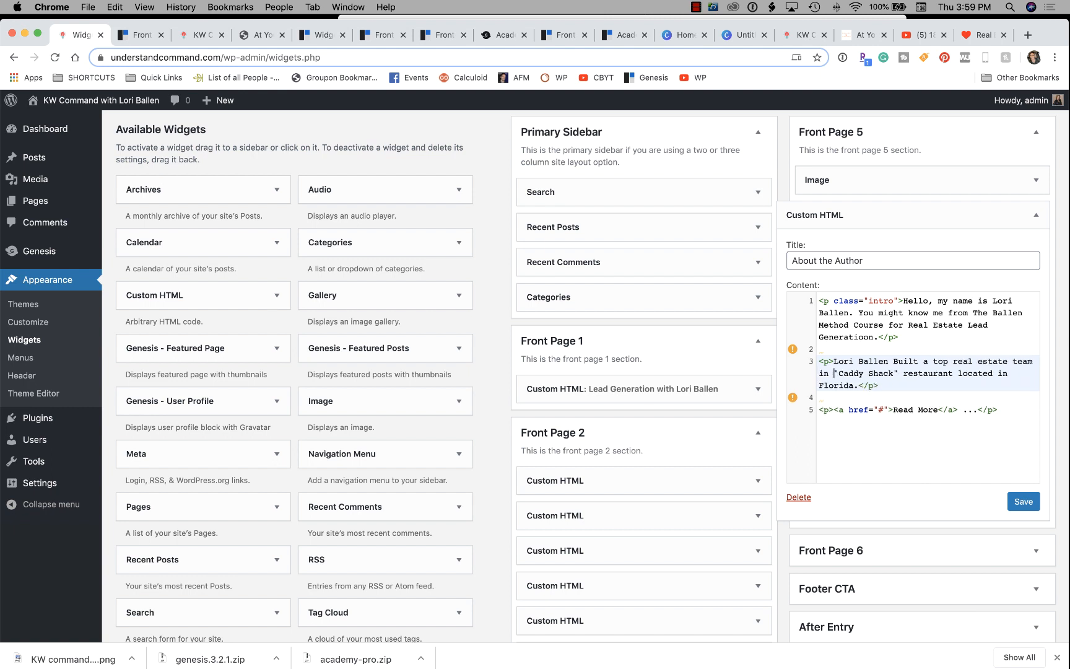
pyautogui.write('Las Vegas and ')
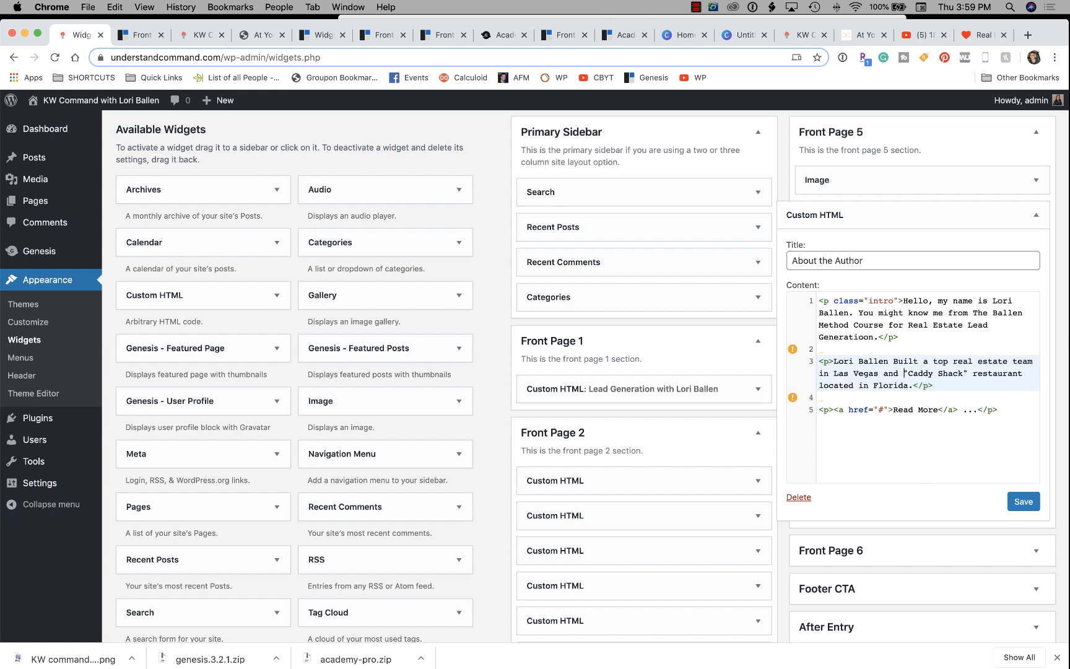
pyautogui.write('then')
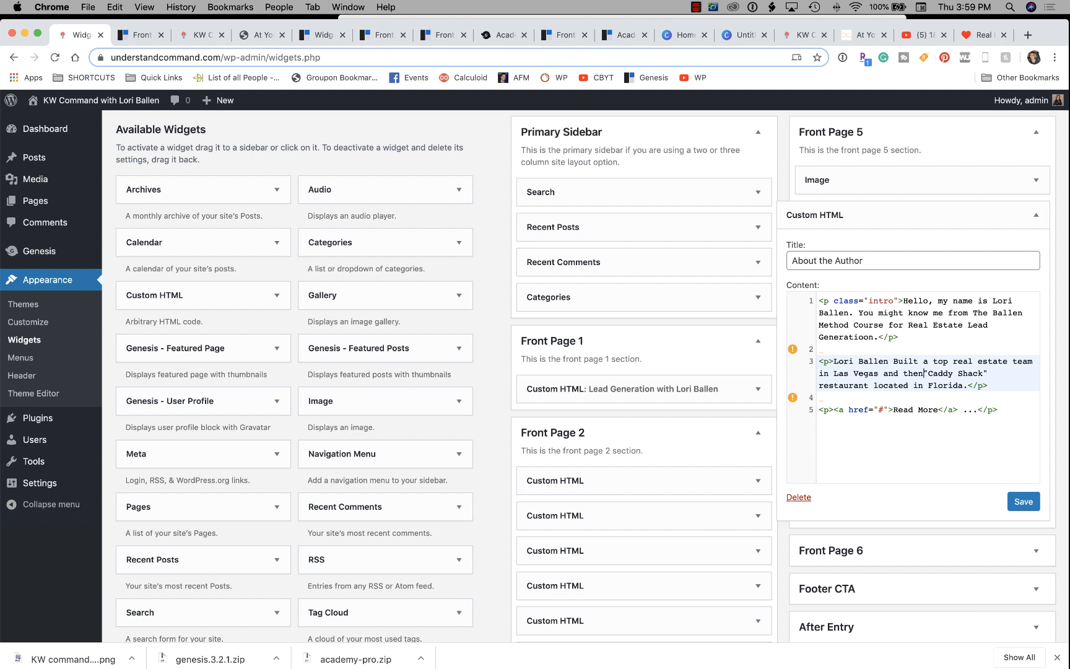
pyautogui.write(' turned i')
pyautogui.write('t into an affi')
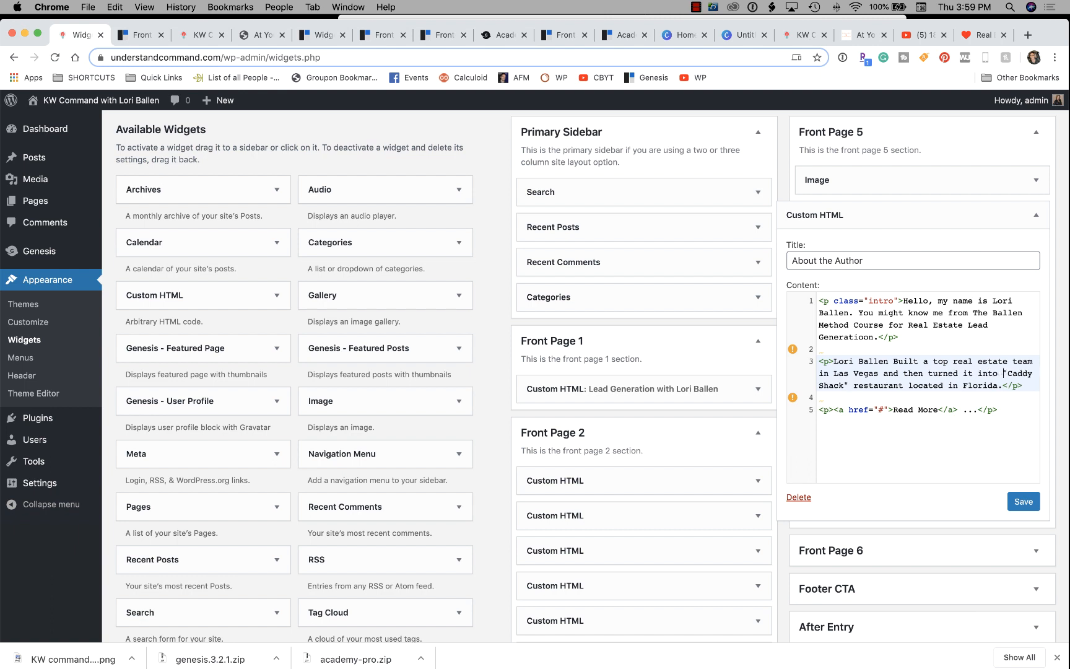
pyautogui.write('liate marketing mode')
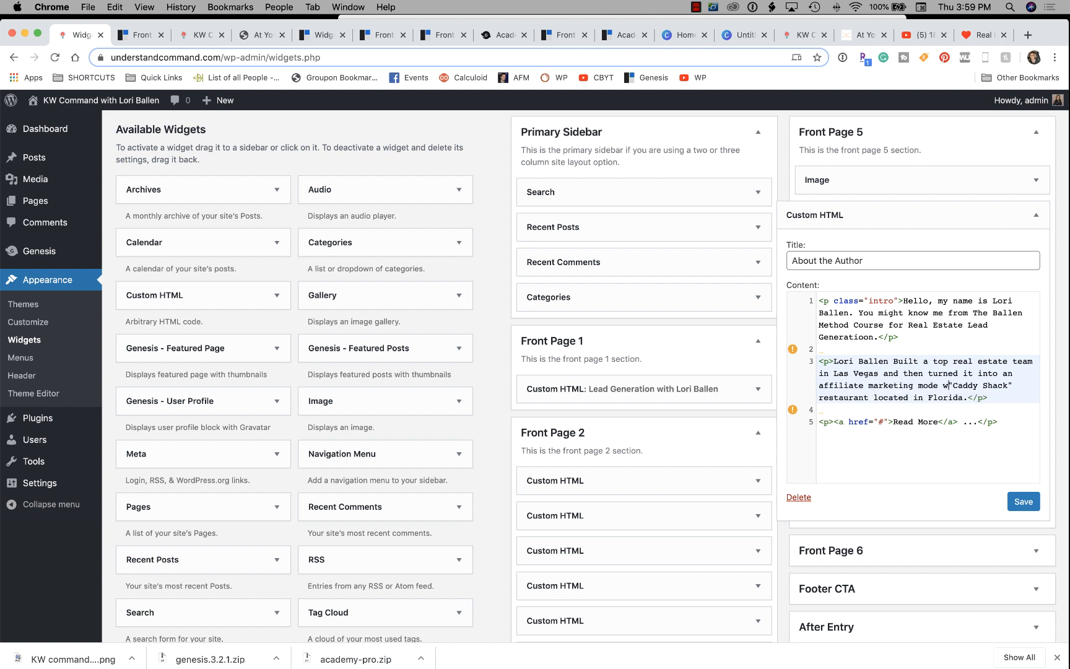
pyautogui.write('l which sh')
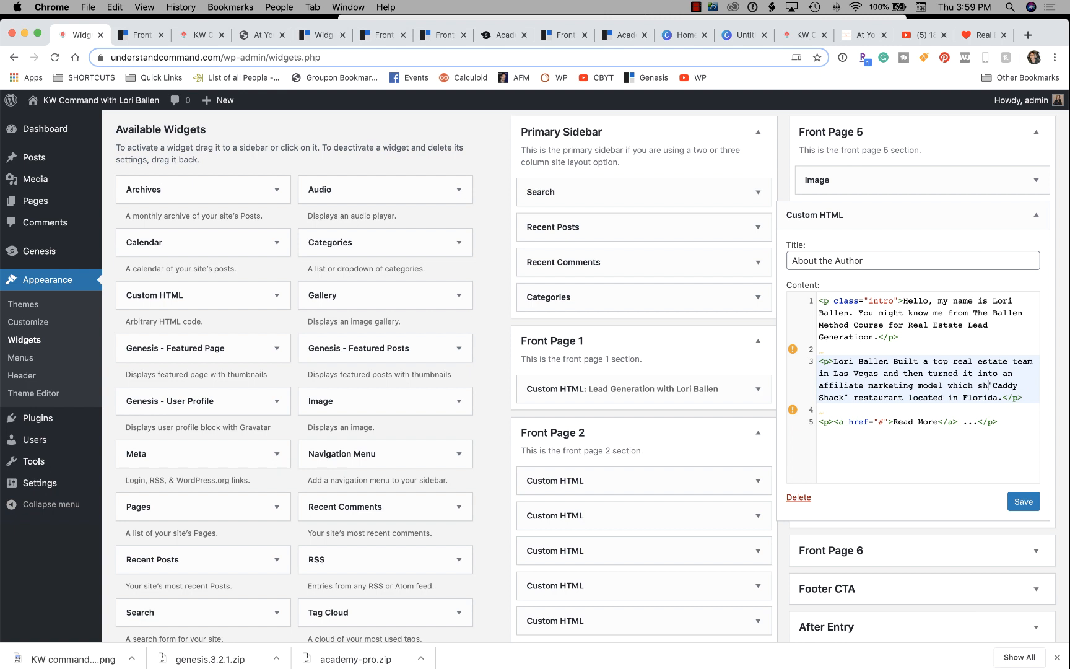
pyautogui.write('e also teaches')
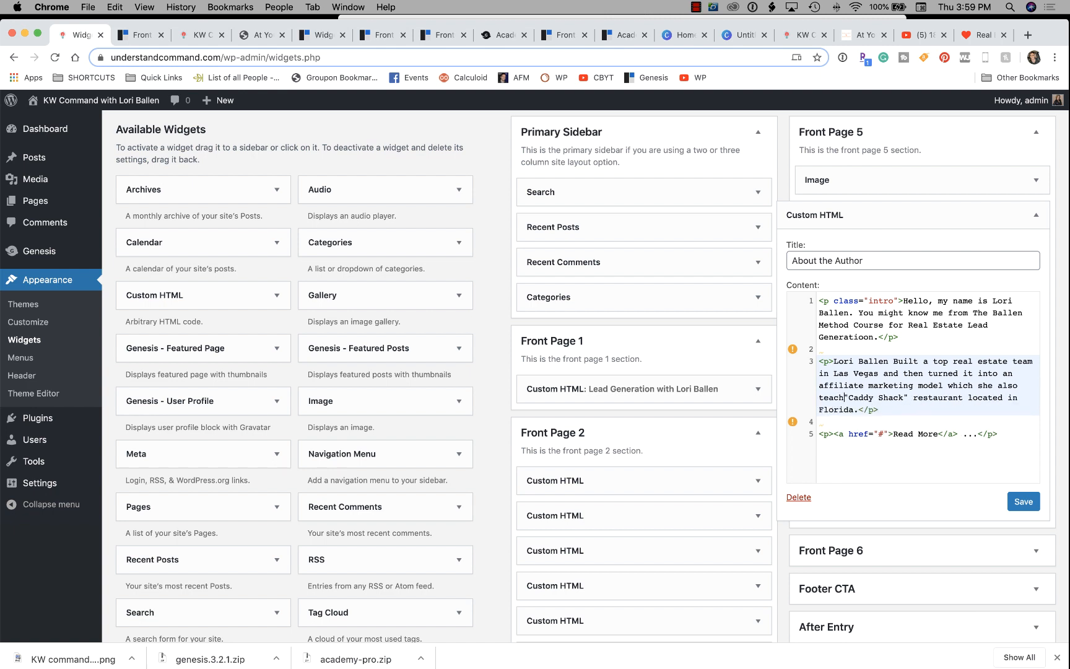
pyautogui.write(' on her ')
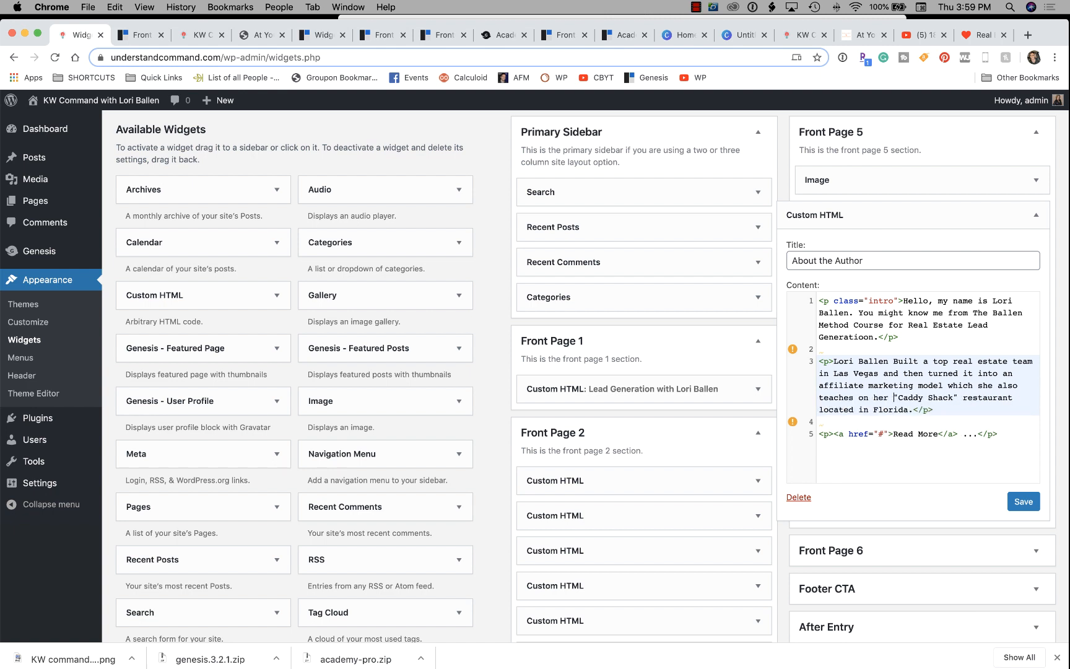
pyautogui.write('blog The')
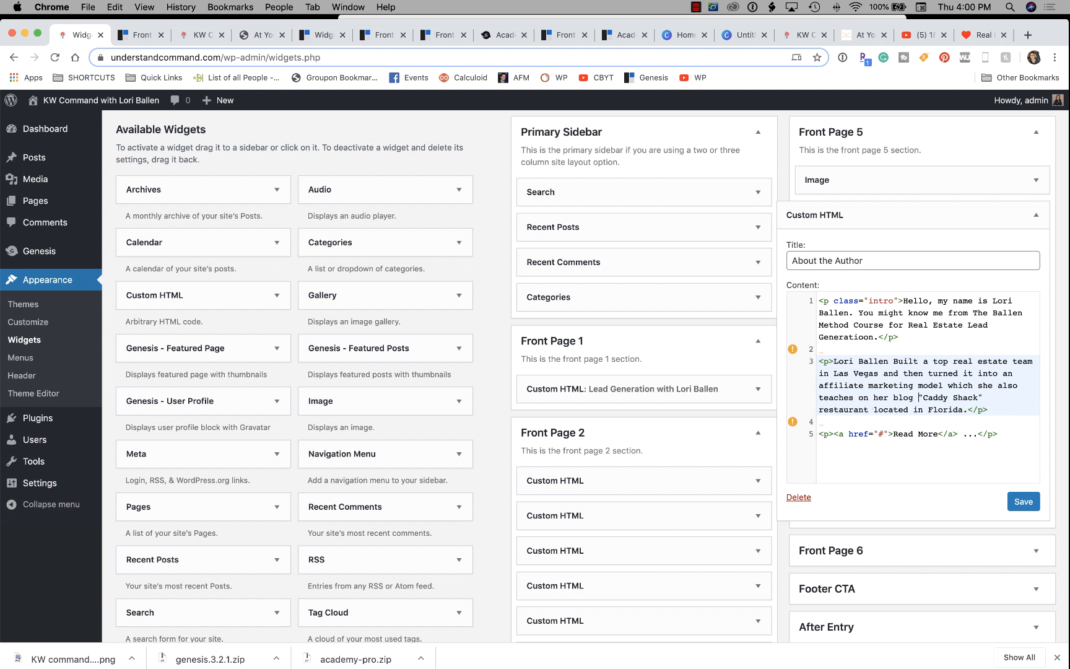
pyautogui.write(' 7th Stre')
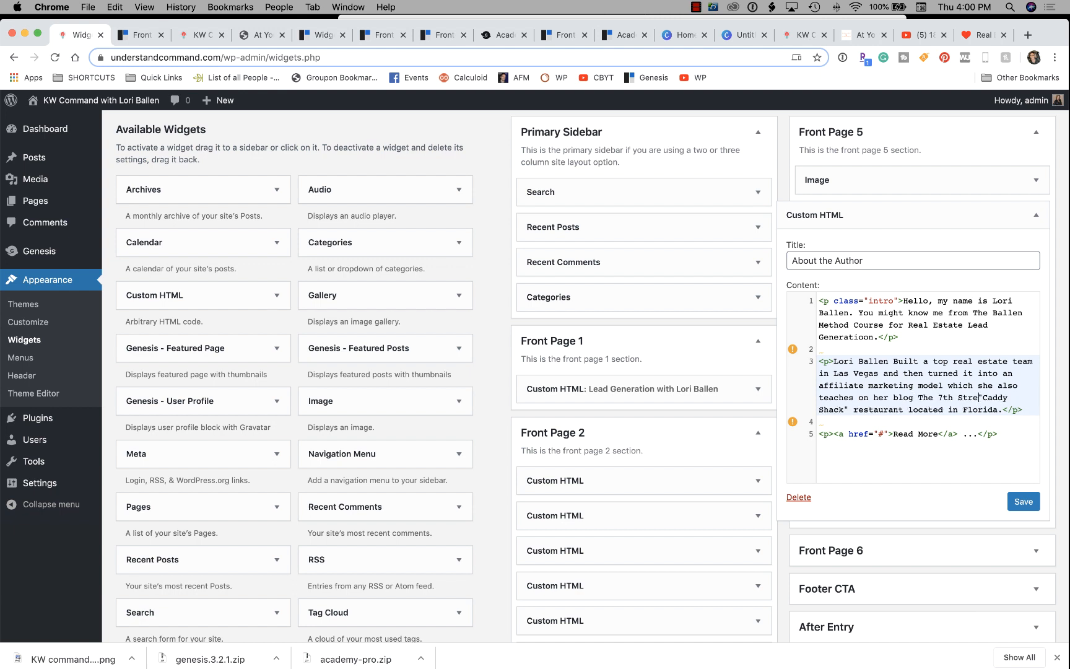
pyautogui.press('BackSpace')
pyautogui.press('BackSpace')
pyautogui.press('BackSpace')
pyautogui.press('BackSpace')
pyautogui.press('BackSpace')
pyautogui.press('BackSpace')
pyautogui.press('BackSpace')
pyautogui.press('BackSpace')
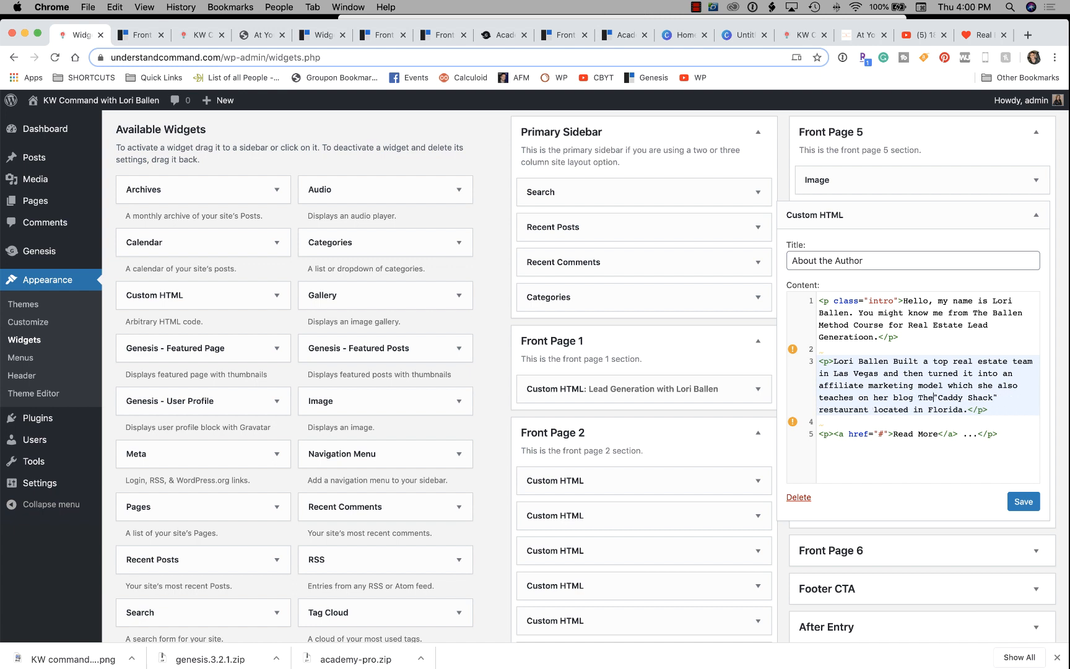
pyautogui.write('7thStream.com')
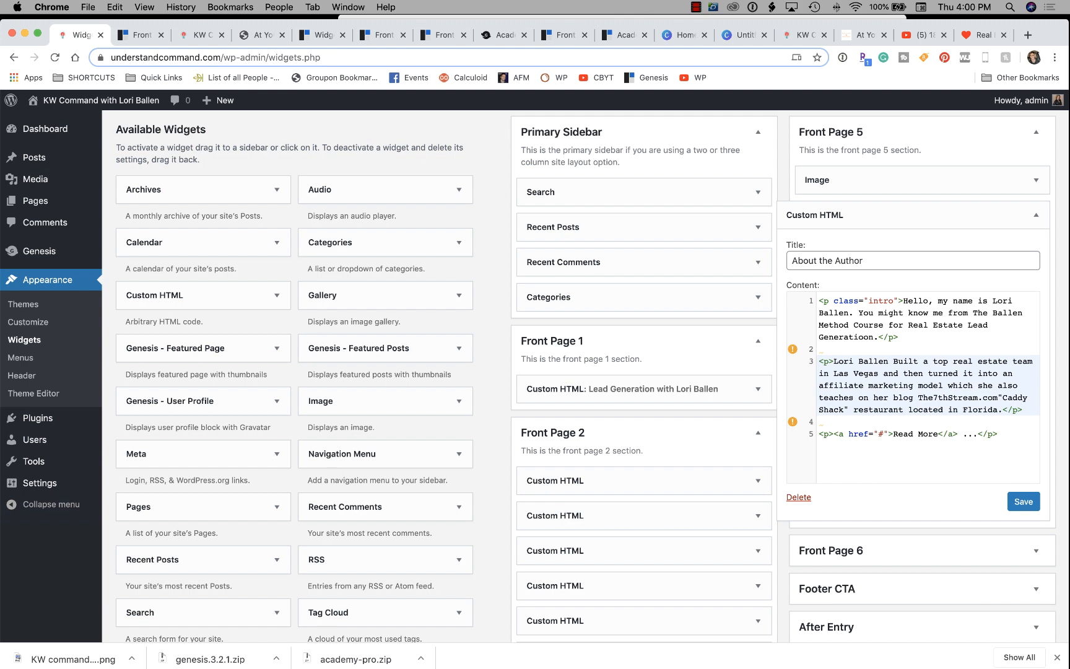
pyautogui.hotkey('shift', 'Down')
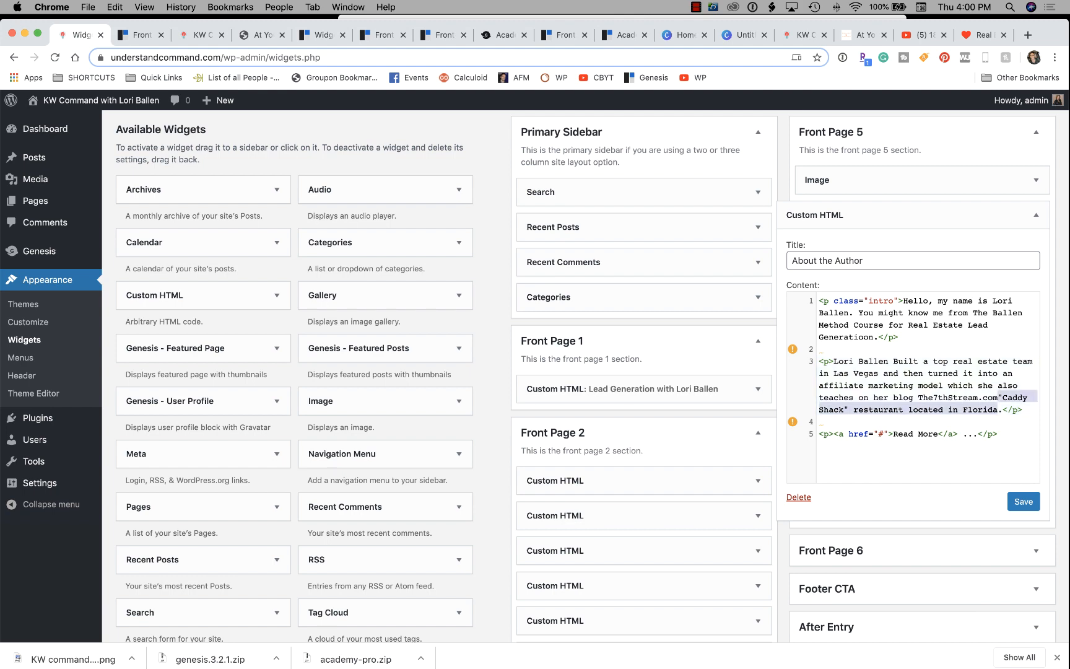
pyautogui.press('BackSpace')
pyautogui.scroll(-2, 535, 371)
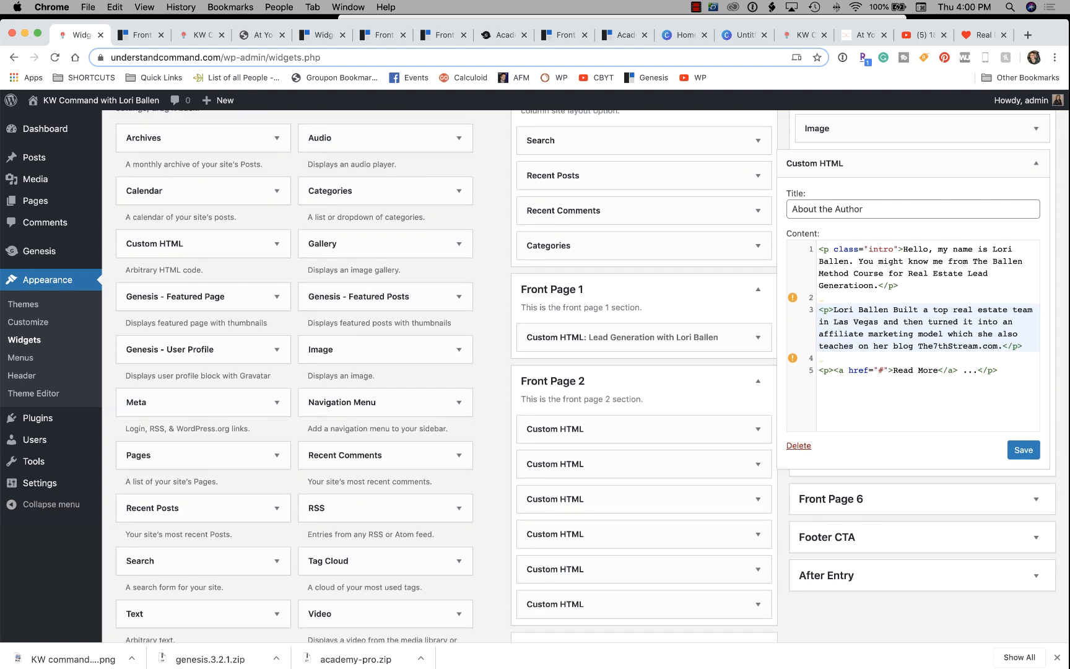
pyautogui.click(885, 370)
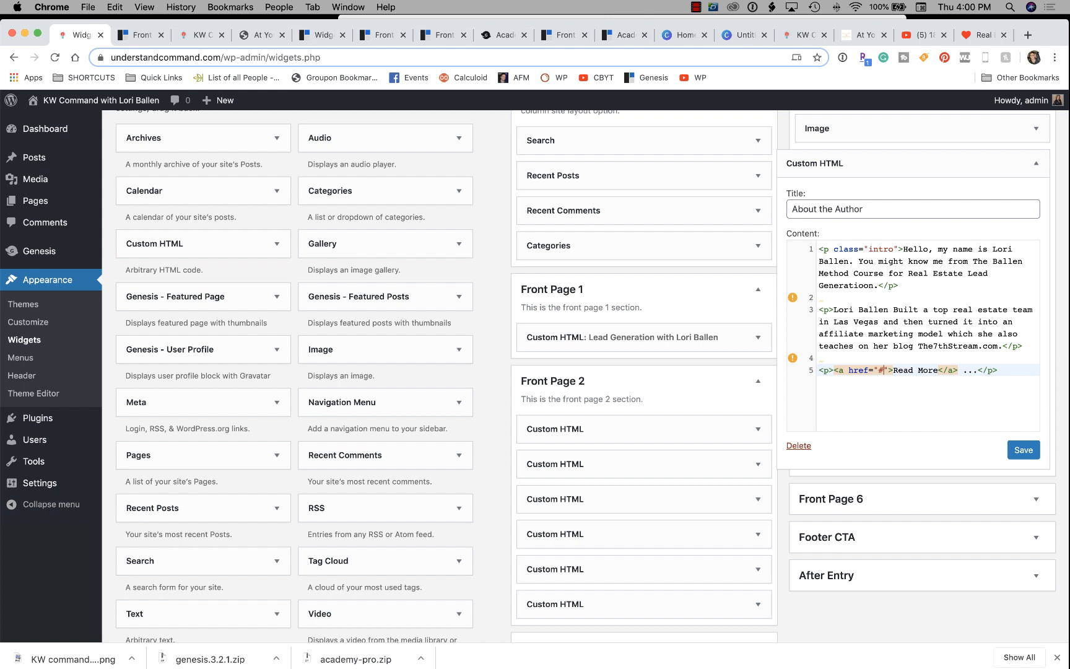
# Turn Read More into a contact link pointing to the owner's mailto: e-mail address, and save the widget.
pyautogui.moveTo(894, 370); pyautogui.dragTo(937, 370)
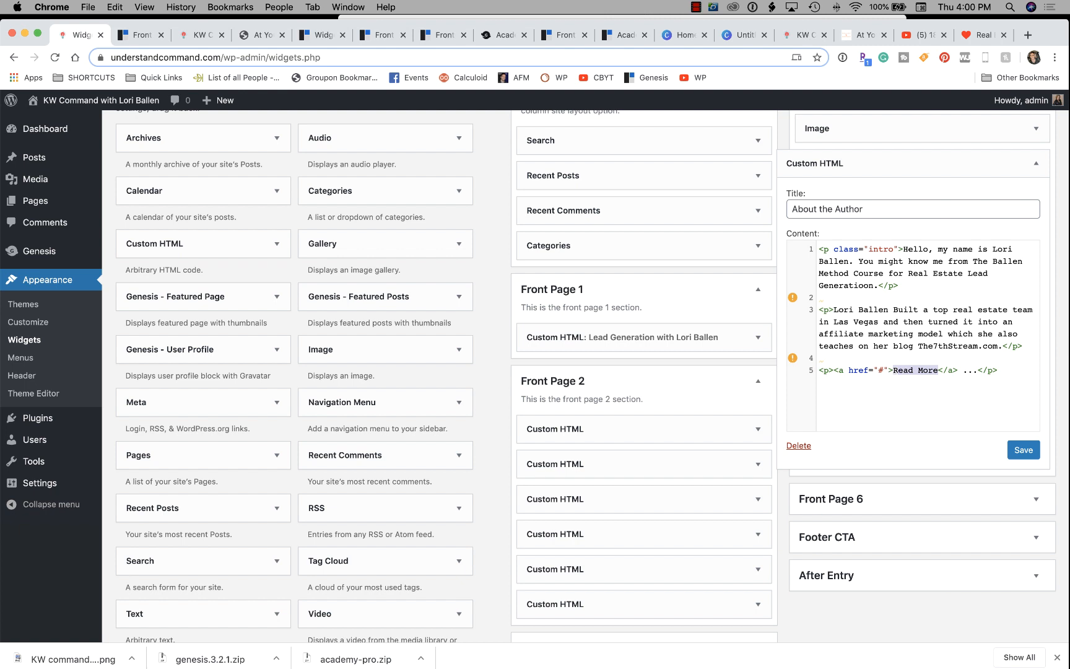
pyautogui.write('Contact Lor')
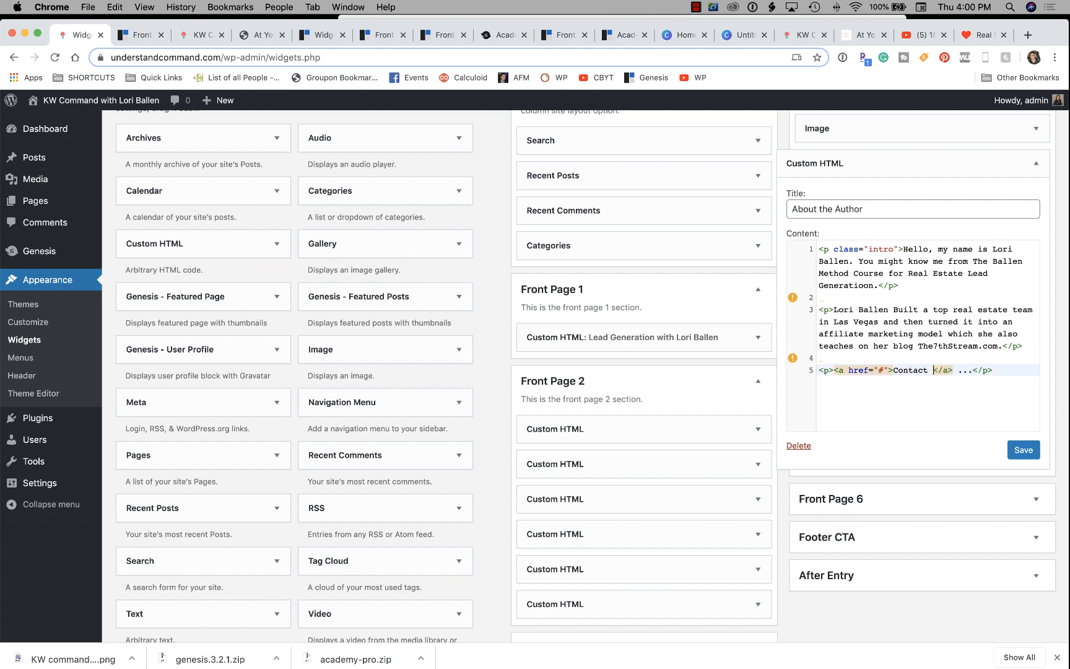
pyautogui.write('i')
pyautogui.moveTo(952, 370); pyautogui.dragTo(893, 370)
pyautogui.write('Read Lori/s')
pyautogui.press('BackSpace')
pyautogui.press('BackSpace')
pyautogui.press('BackSpace')
pyautogui.press('BackSpace')
pyautogui.press('BackSpace')
pyautogui.press('BackSpace')
pyautogui.press('BackSpace')
pyautogui.press('BackSpace')
pyautogui.press('BackSpace')
pyautogui.press('BackSpace')
pyautogui.press('BackSpace')
pyautogui.write('Contact Lori')
pyautogui.press('BackSpace')
pyautogui.write('mailto')
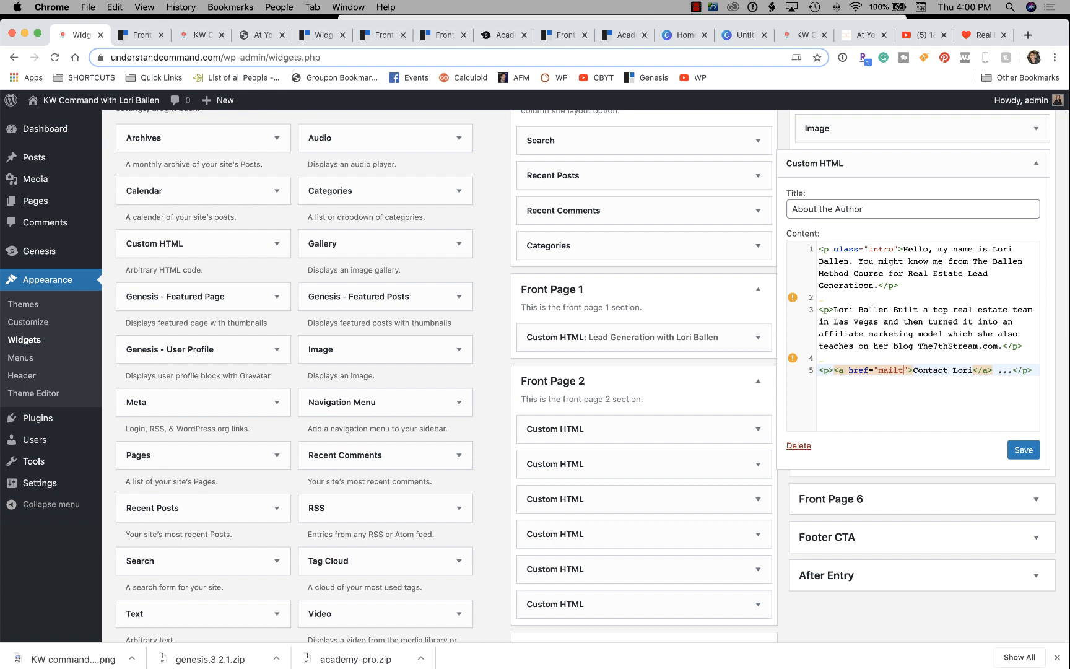
pyautogui.write(':')
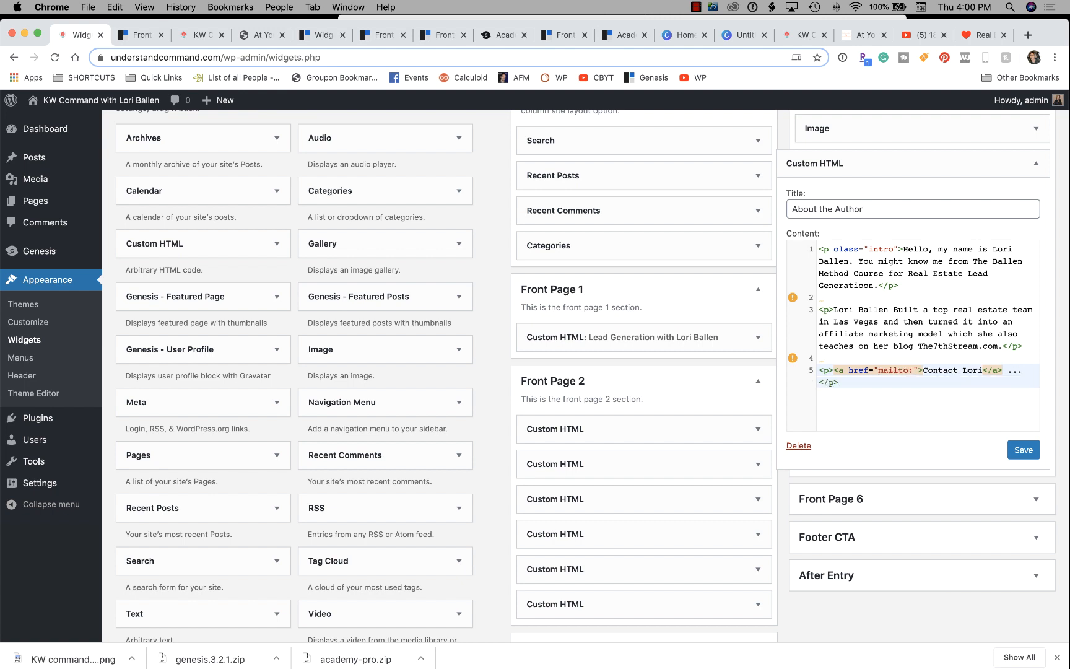
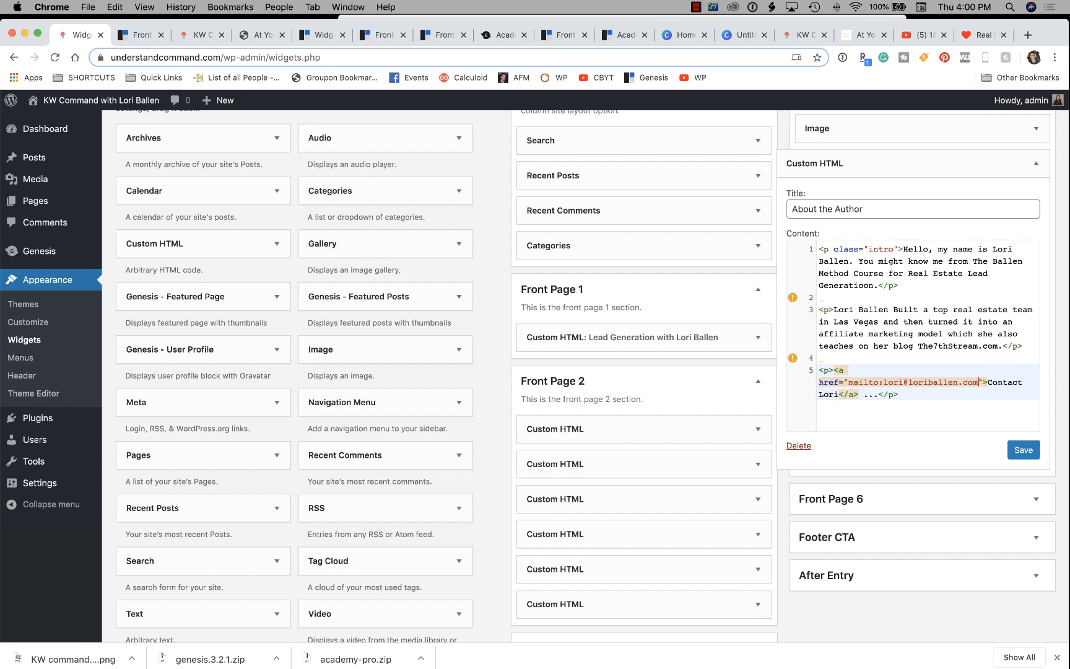
pyautogui.click(1024, 450)
pyautogui.scroll(3, 1023, 450)
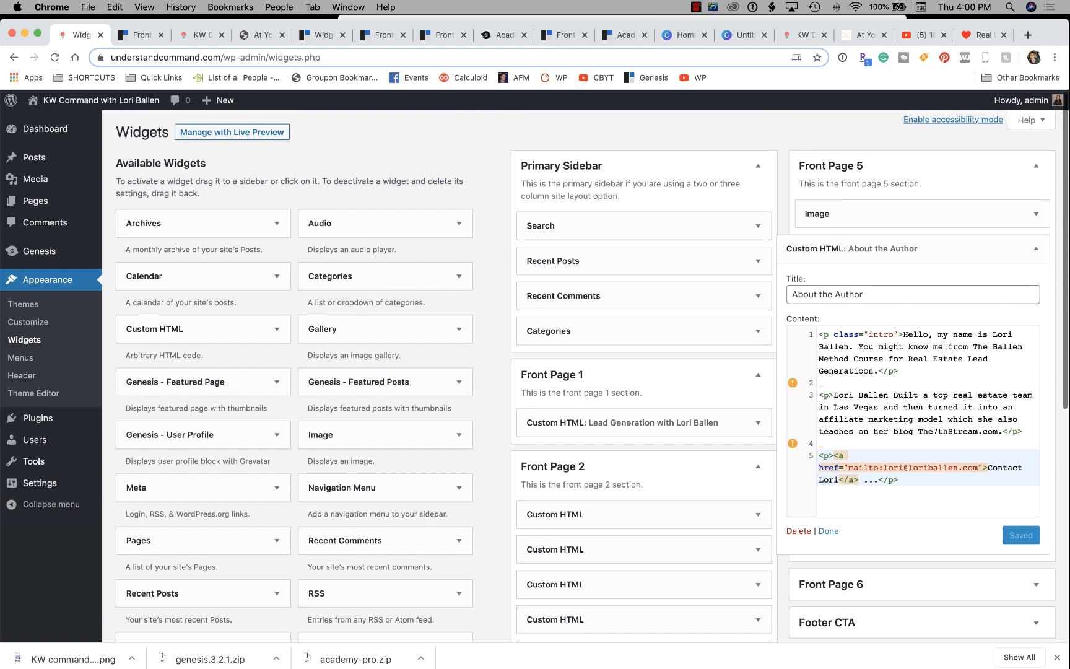
# Scroll the live front page to the new About the Author section with its contact link.
pyautogui.hotkey('ctrl', 'Tab')
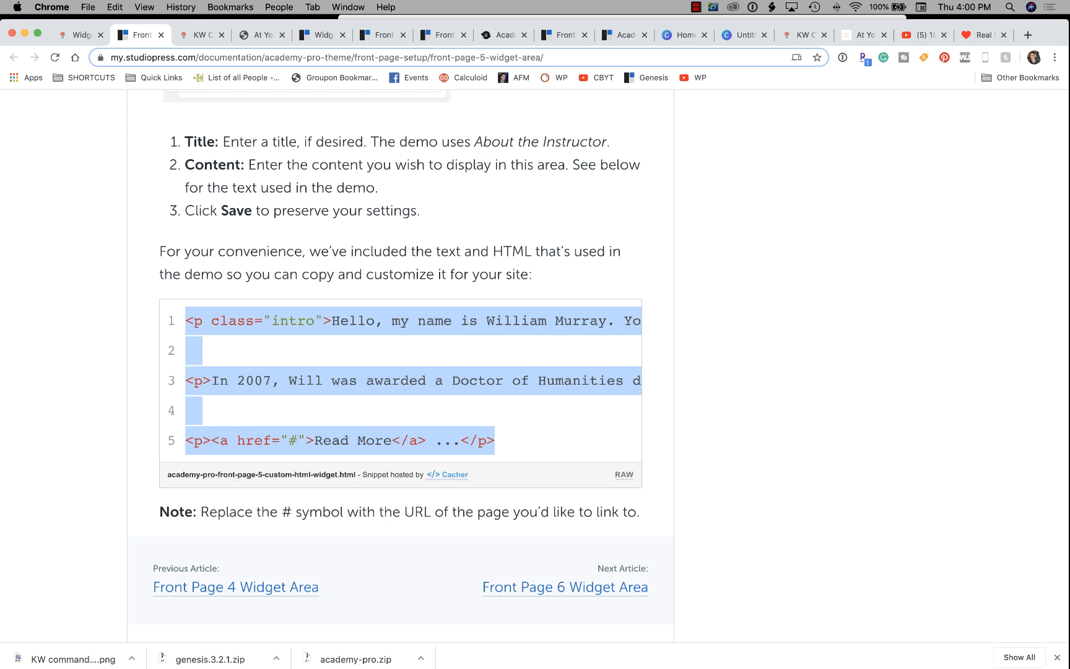
pyautogui.click(321, 35)
pyautogui.hotkey('ctrl', 'Tab')
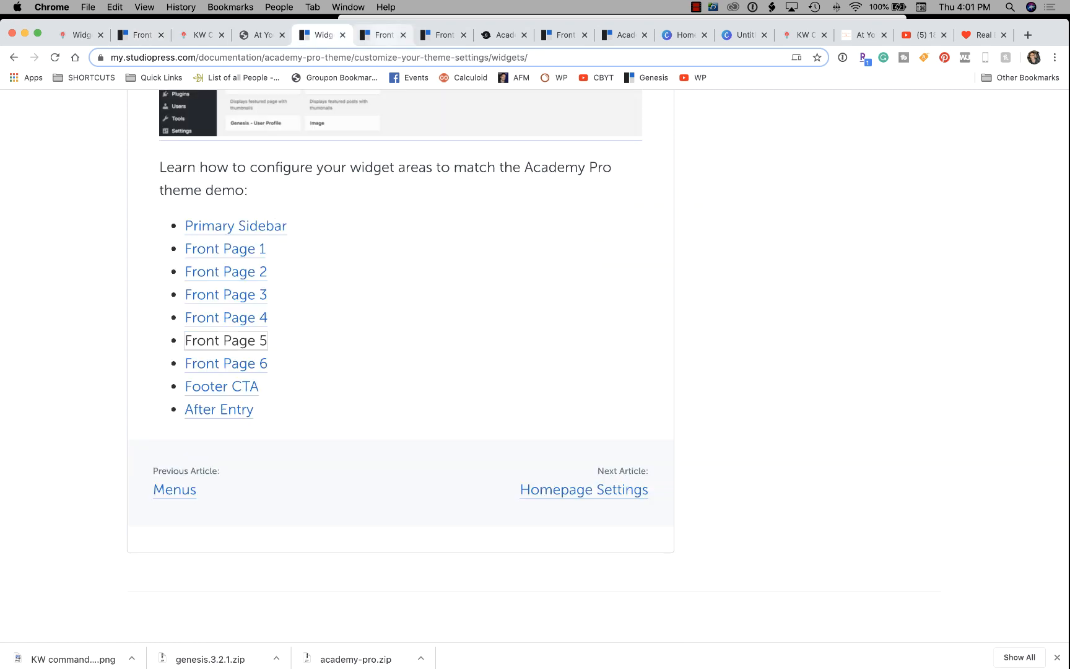
pyautogui.click(201, 35)
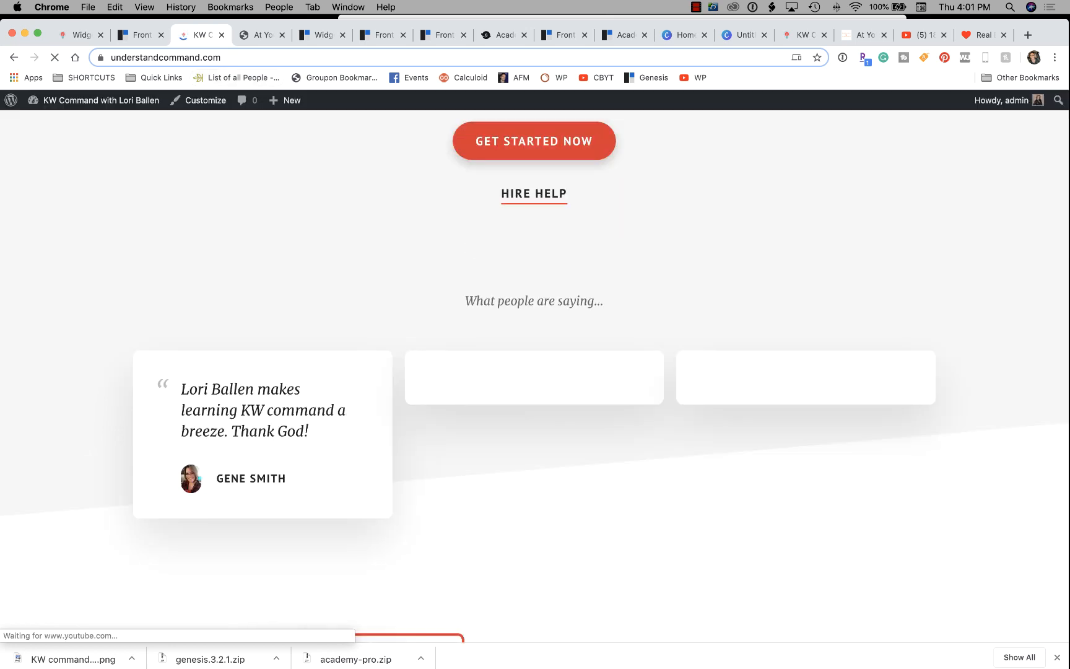
pyautogui.scroll(-3, 534, 377)
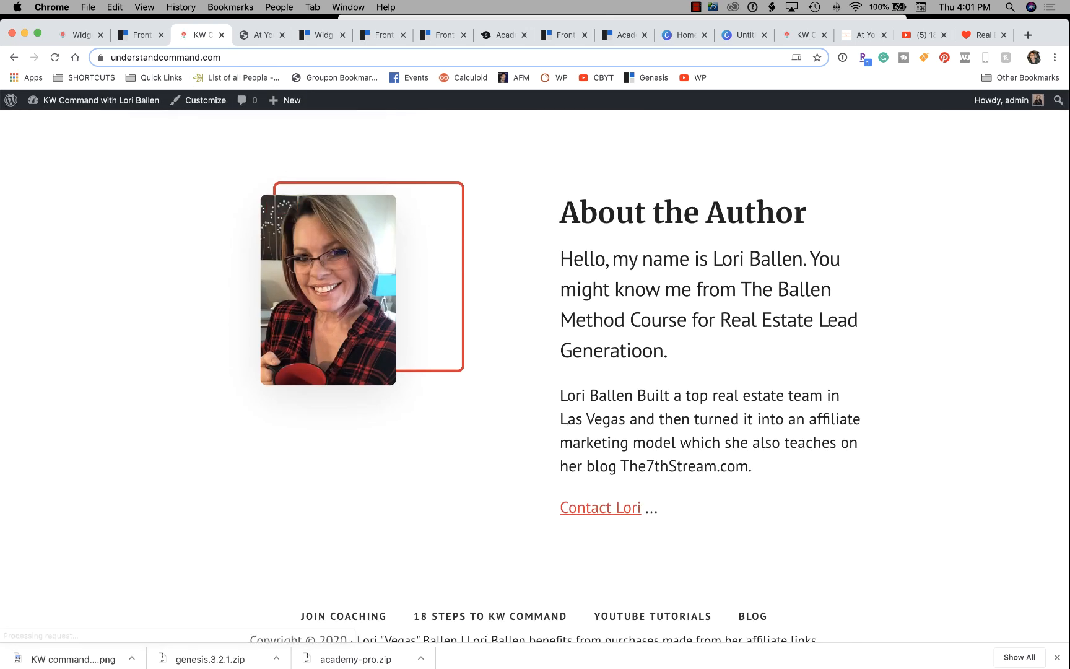
pyautogui.scroll(-2, 534, 377)
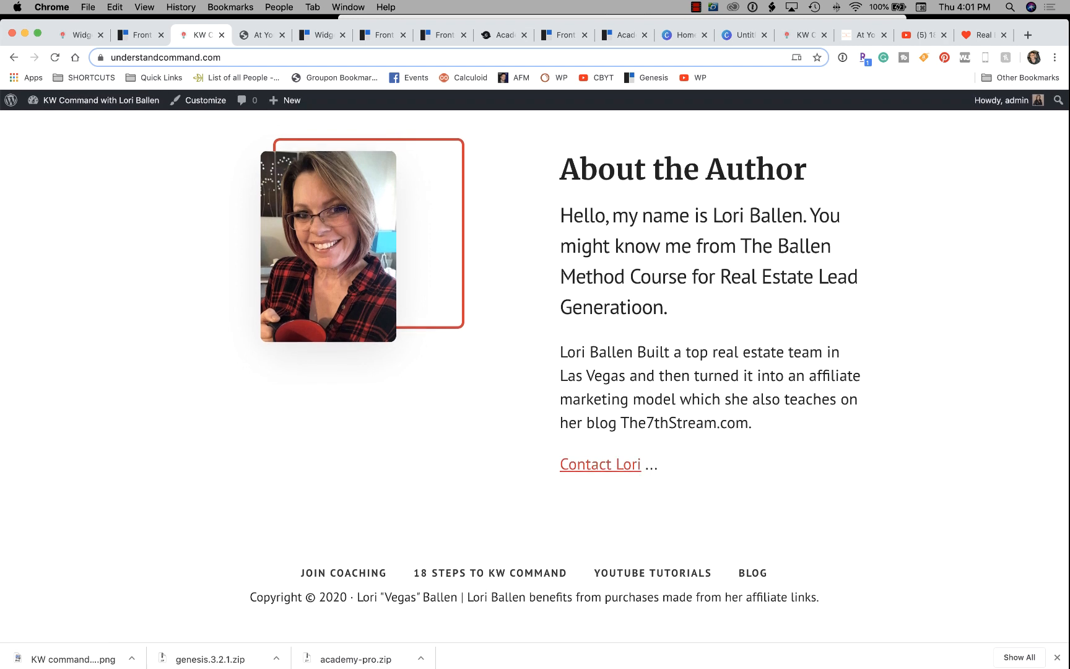
pyautogui.scroll(2, 534, 376)
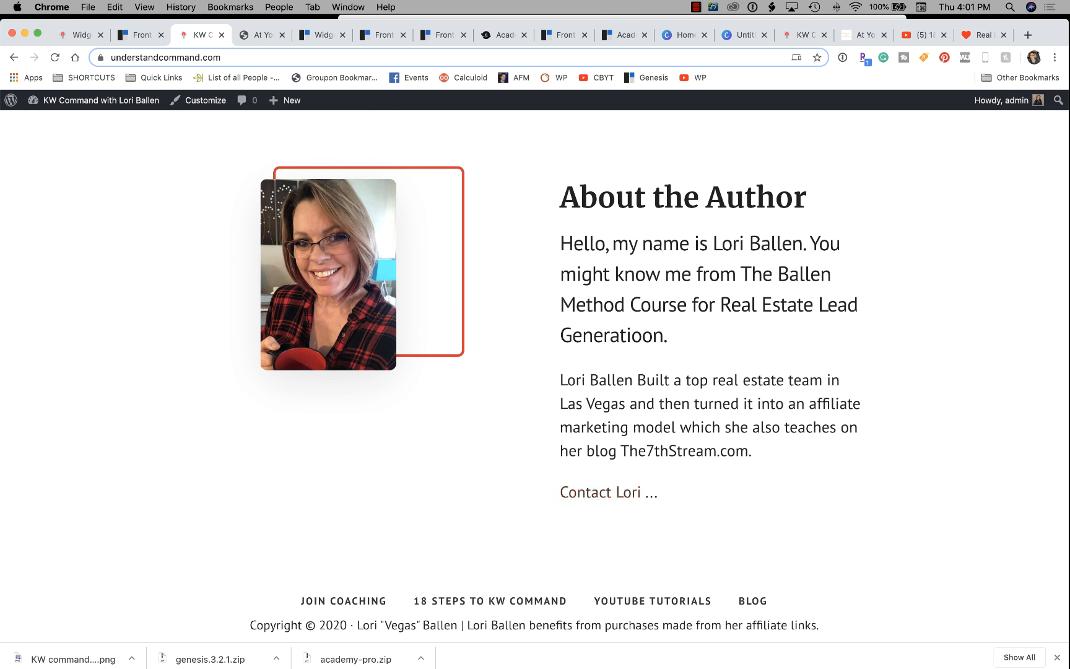
# Test the contact link, discard the Mail draft it opens, and quit Mail.
pyautogui.click(600, 493)
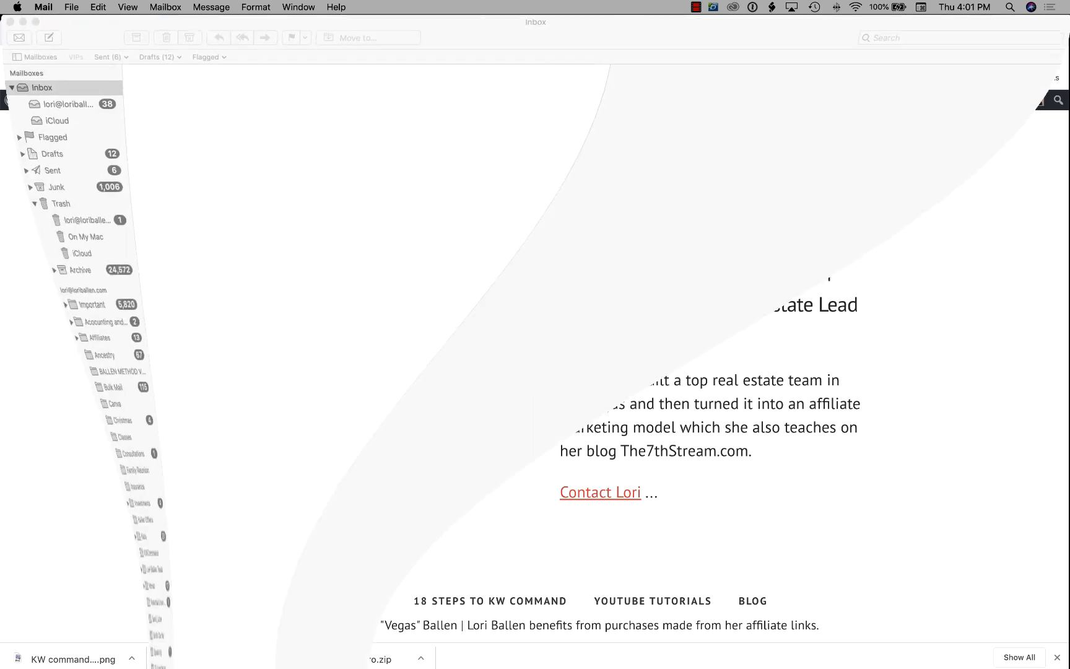
pyautogui.click(12, 26)
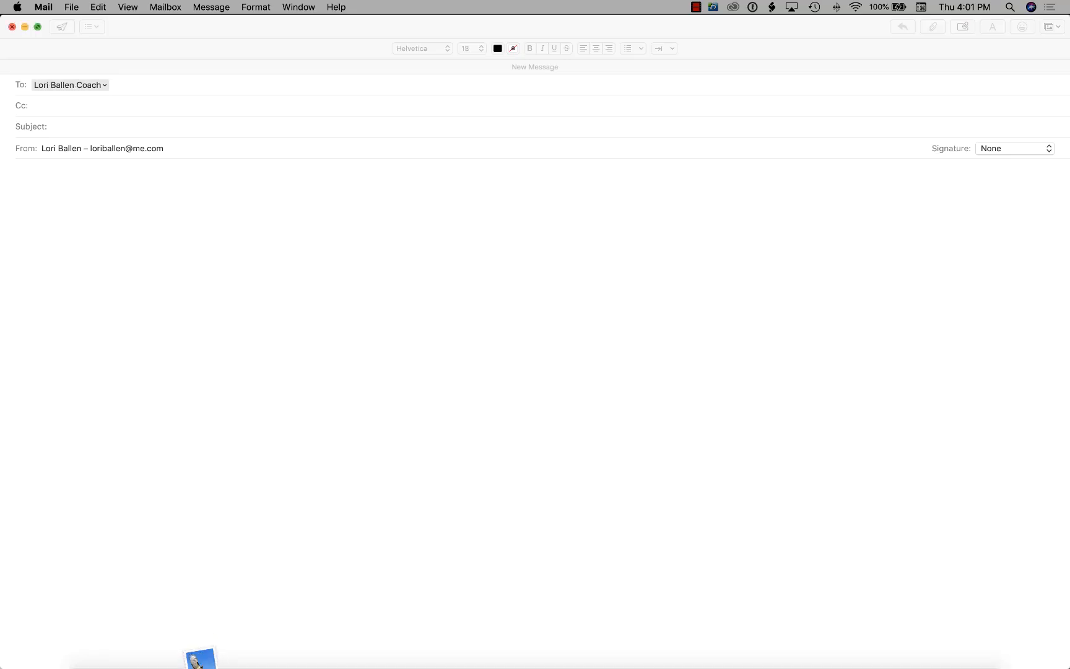
pyautogui.click(492, 139)
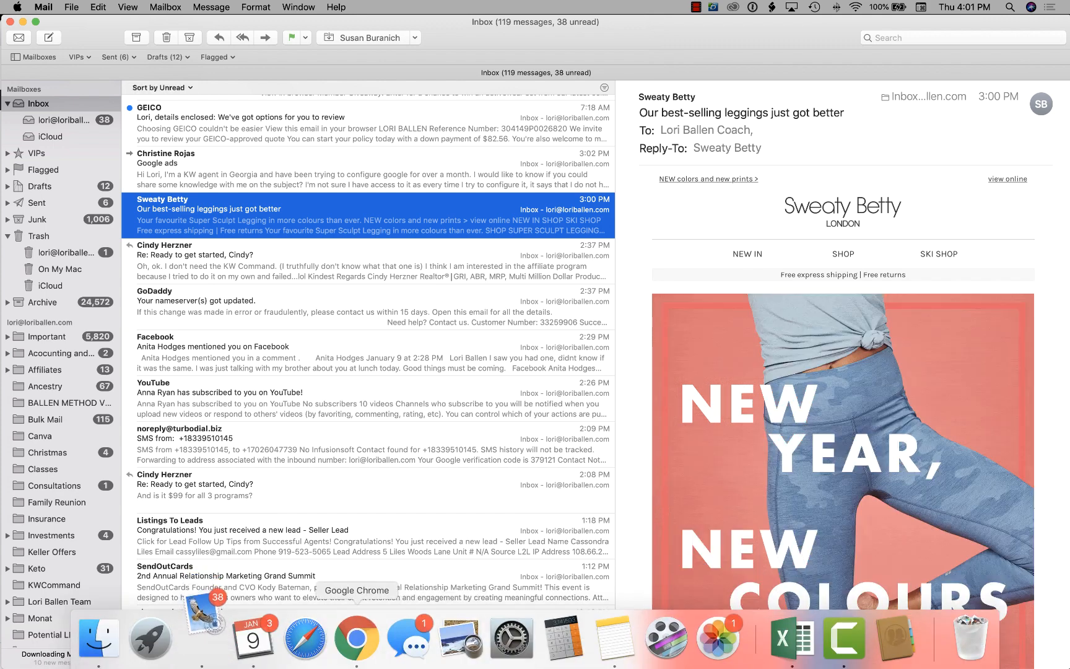
pyautogui.click(354, 637)
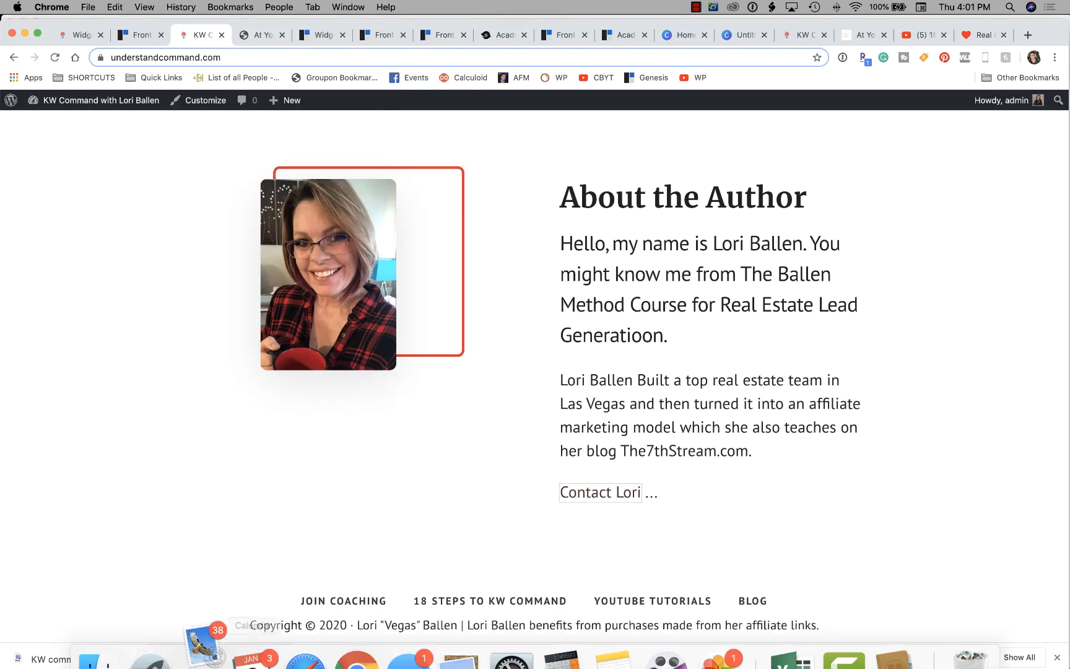
pyautogui.rightClick(202, 638)
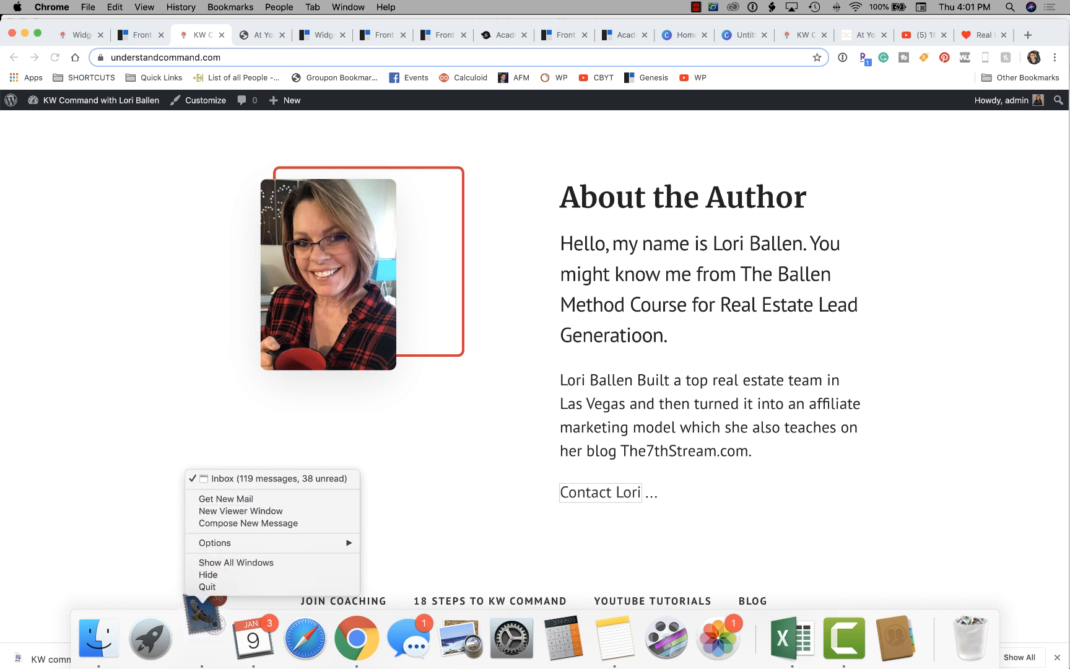
pyautogui.click(207, 586)
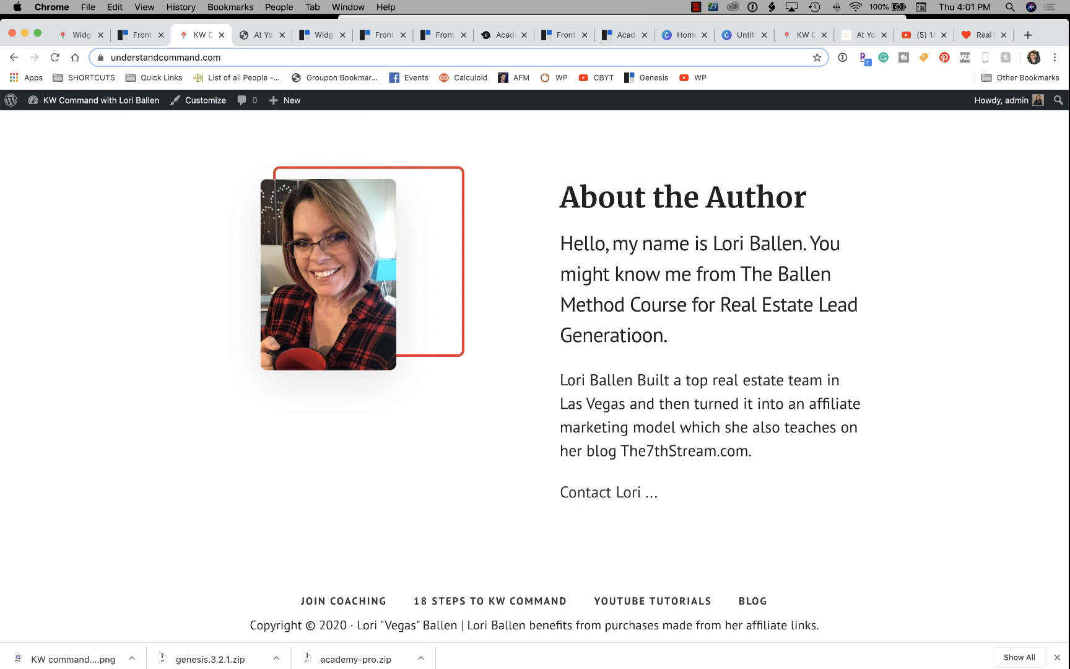
# Return to the WordPress widgets page showing the About the Author widget code.
pyautogui.click(600, 493)
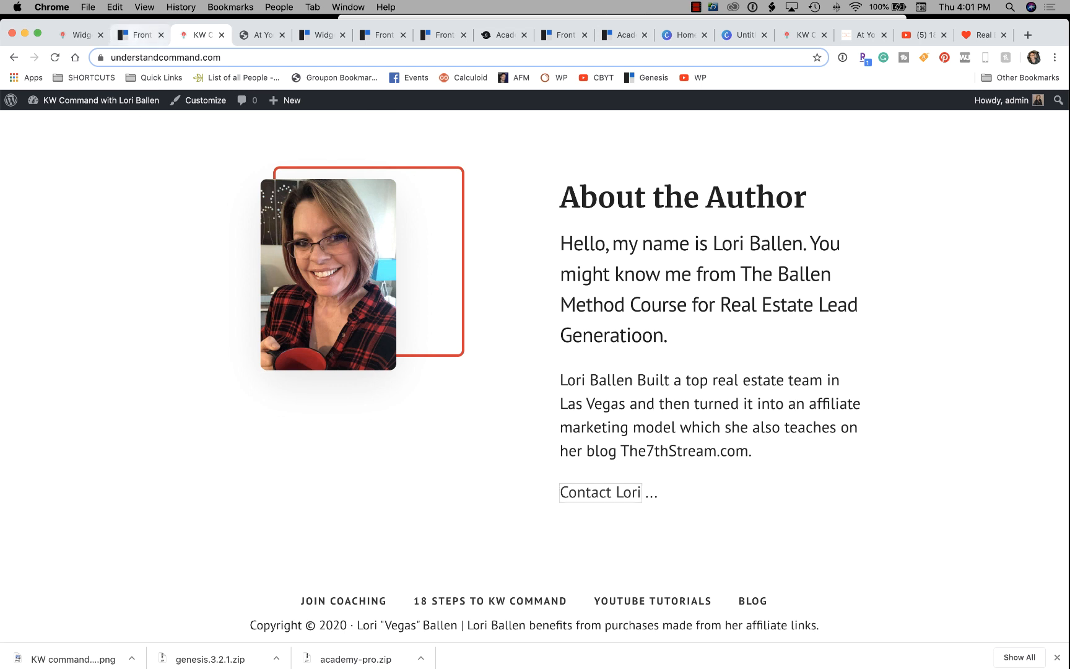
pyautogui.click(141, 35)
pyautogui.click(81, 35)
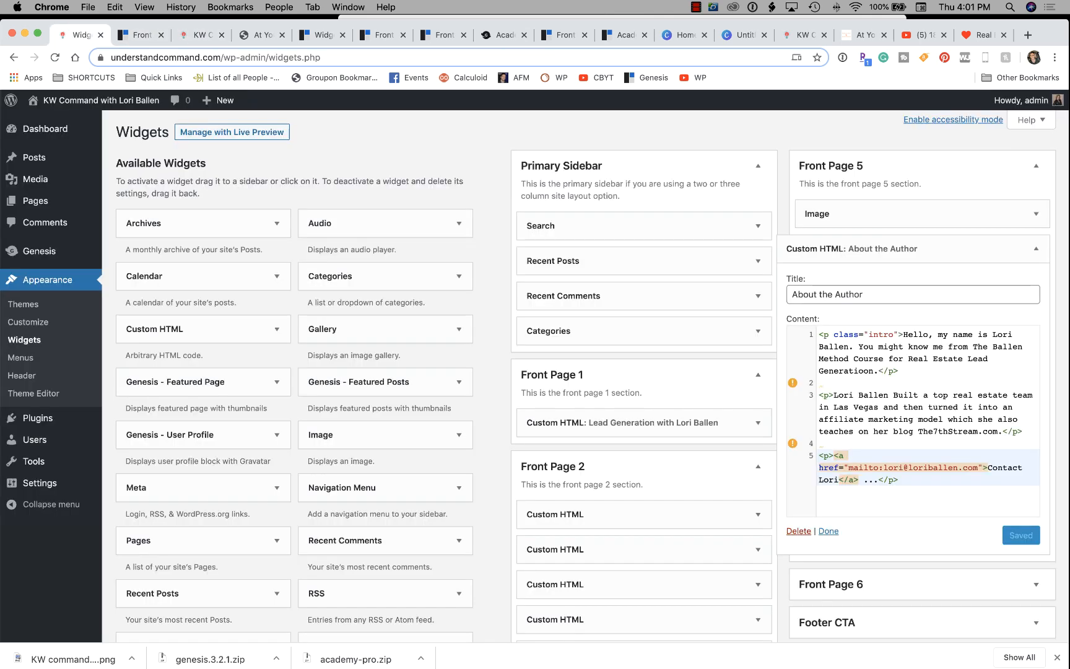
# Fix 'Generatioon' to 'Generation' in the About the Author widget, save, and return to the Front Page 5 guide.
pyautogui.click(900, 371)
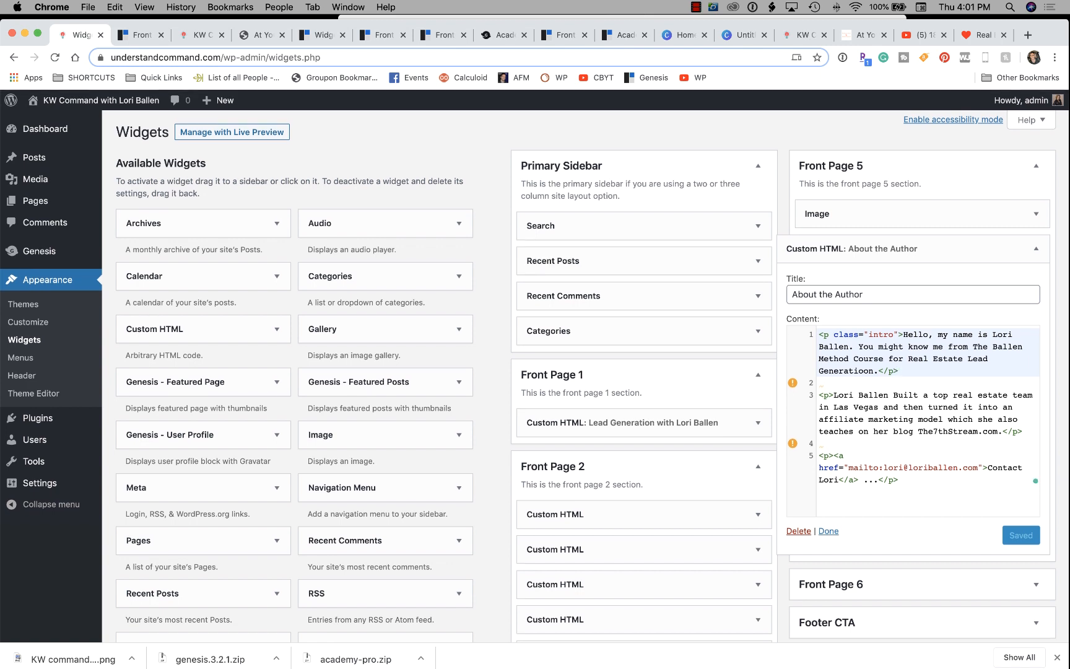
pyautogui.press('BackSpace')
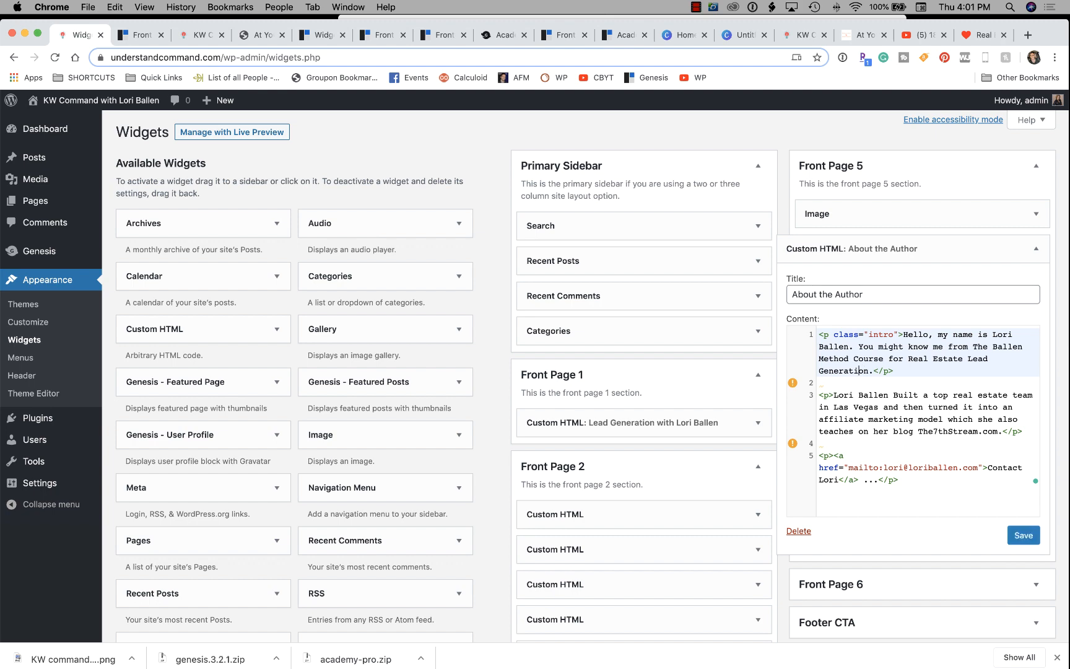
pyautogui.click(1022, 534)
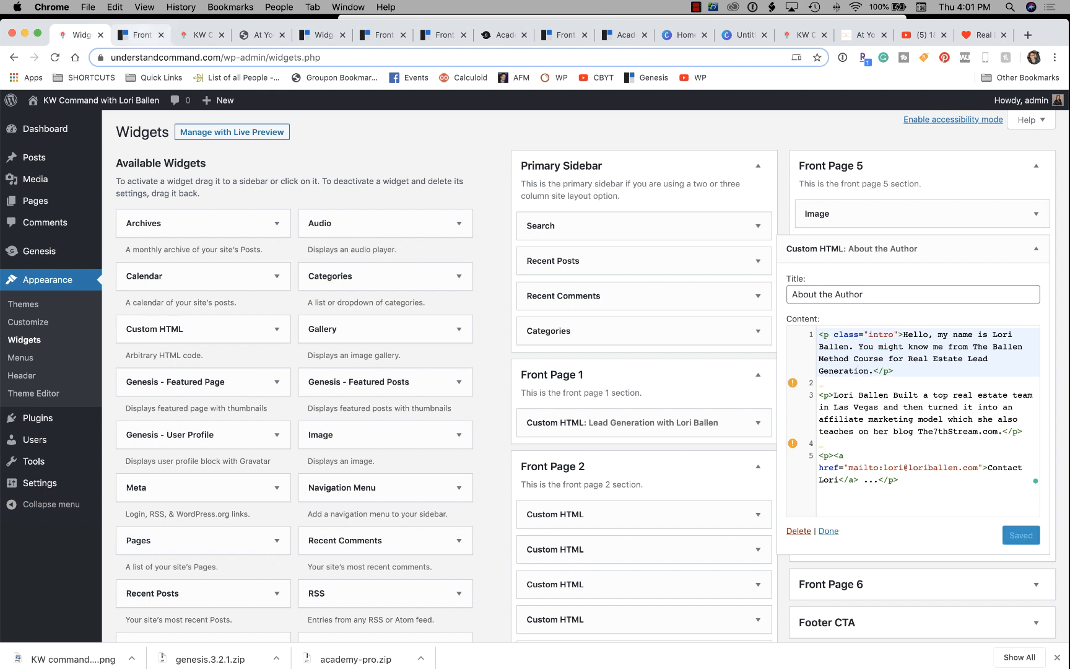
pyautogui.click(141, 35)
pyautogui.scroll(-5, 400, 366)
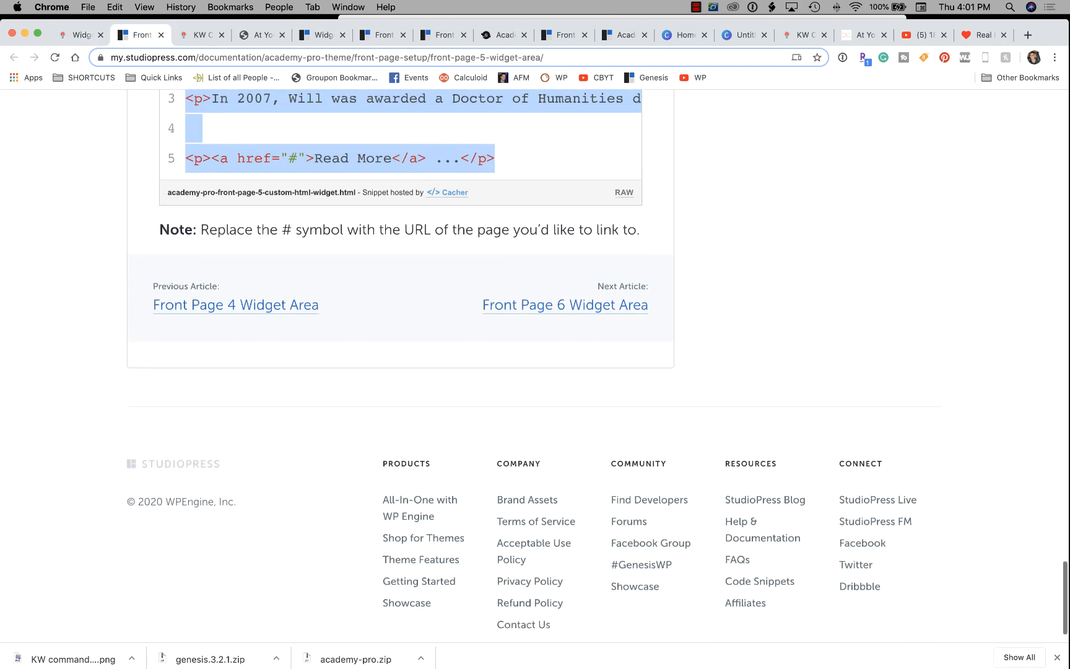
# Close the Front Page 5 guide and bring up the Front Page 6 Widget Area instructions.
pyautogui.scroll(7, 400, 366)
pyautogui.scroll(5, 400, 365)
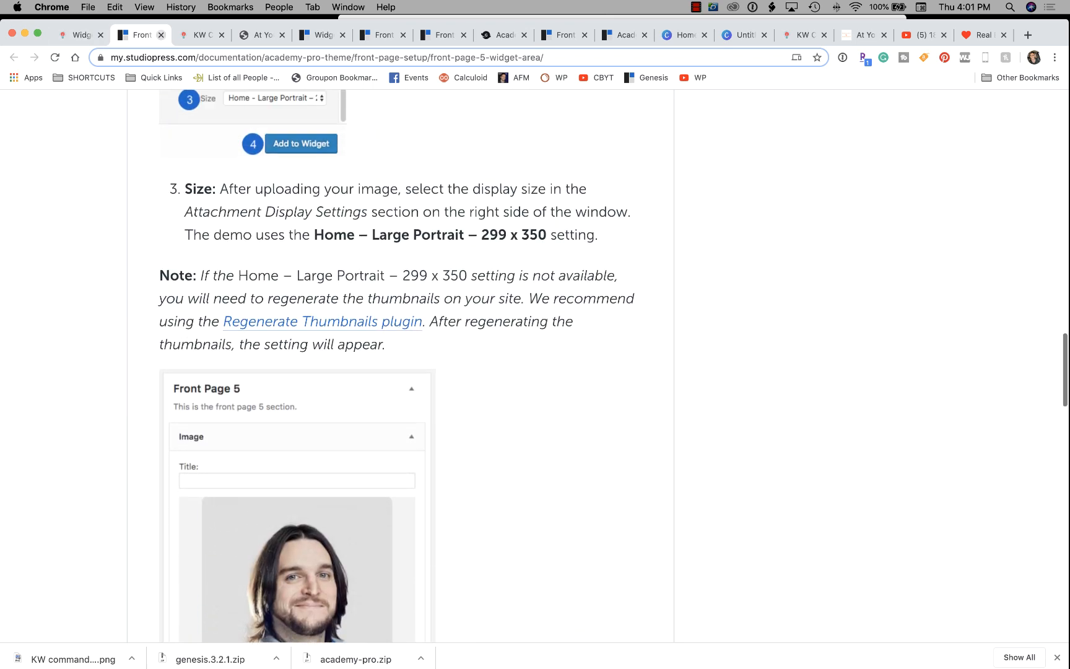
pyautogui.click(161, 35)
pyautogui.click(202, 36)
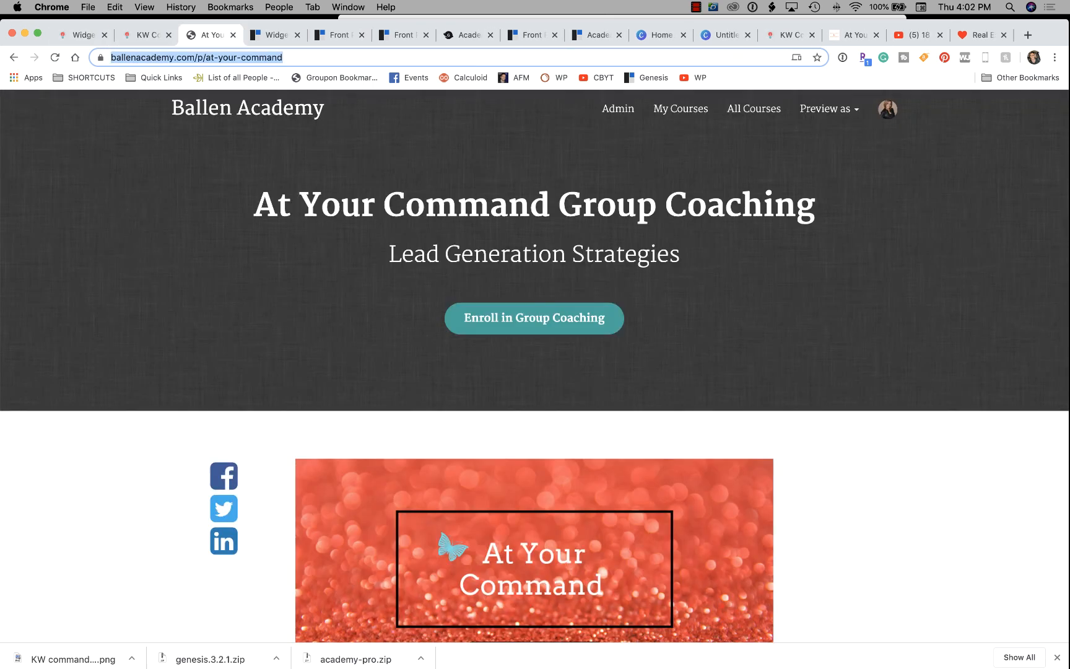
pyautogui.click(273, 34)
pyautogui.scroll(1, 400, 365)
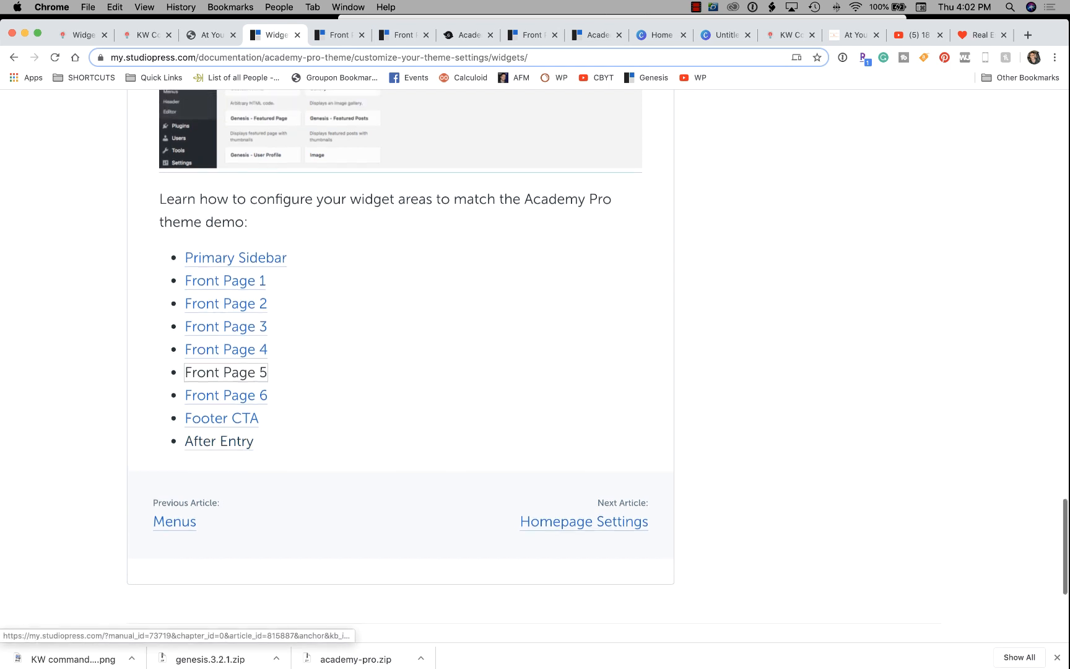
pyautogui.click(226, 403)
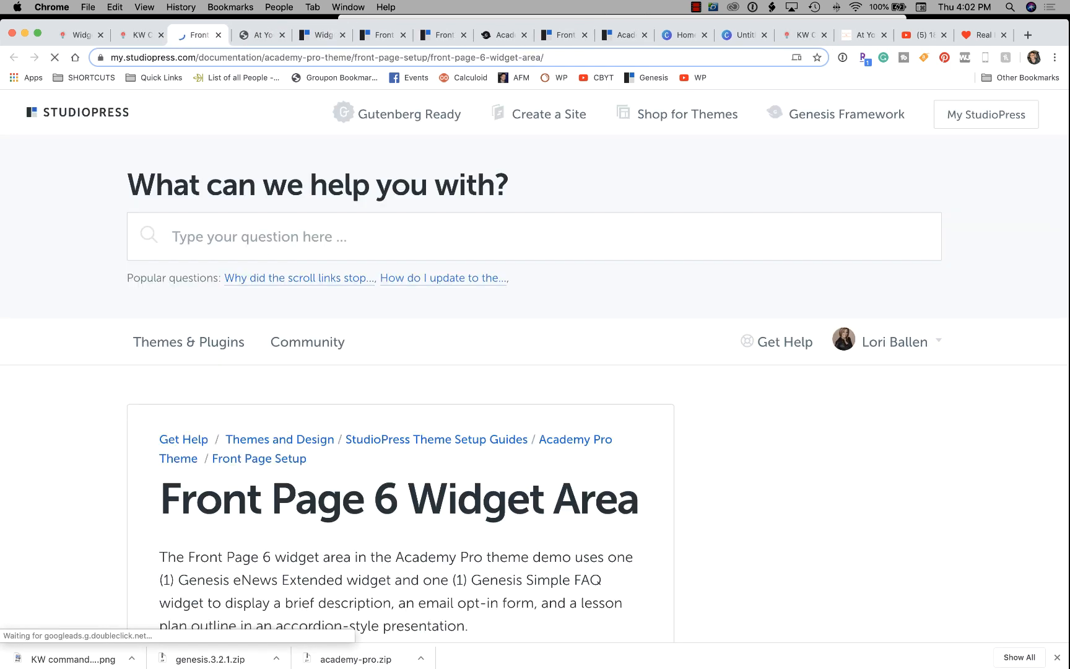
# Read through the Genesis eNews Extended widget settings for Front Page 6, then return to the site.
pyautogui.scroll(-5, 535, 366)
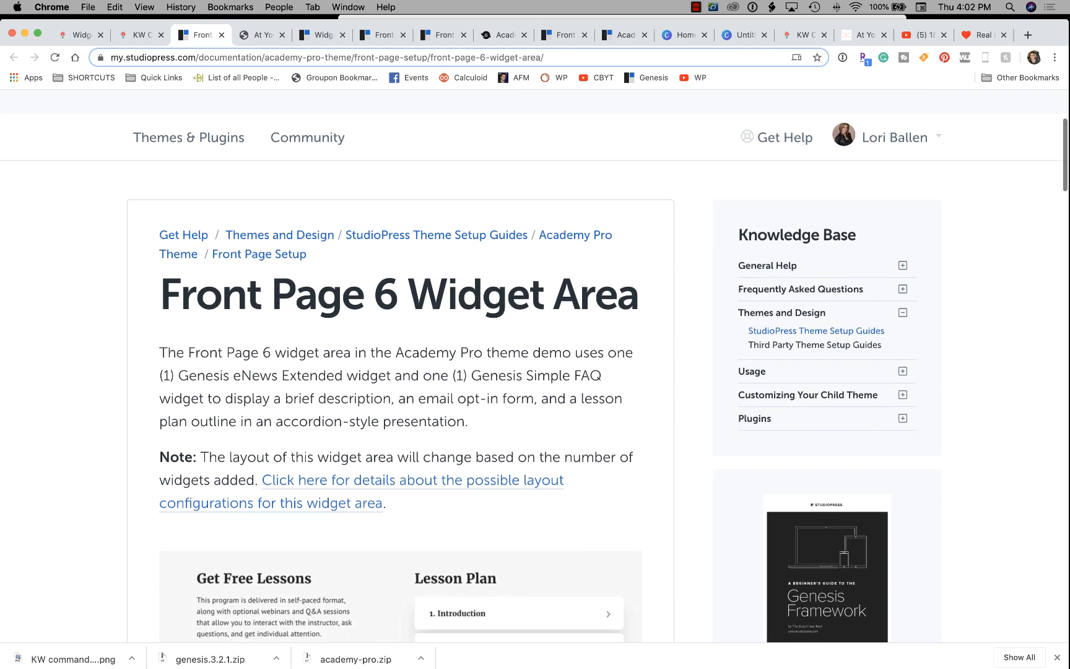
pyautogui.scroll(-2, 535, 363)
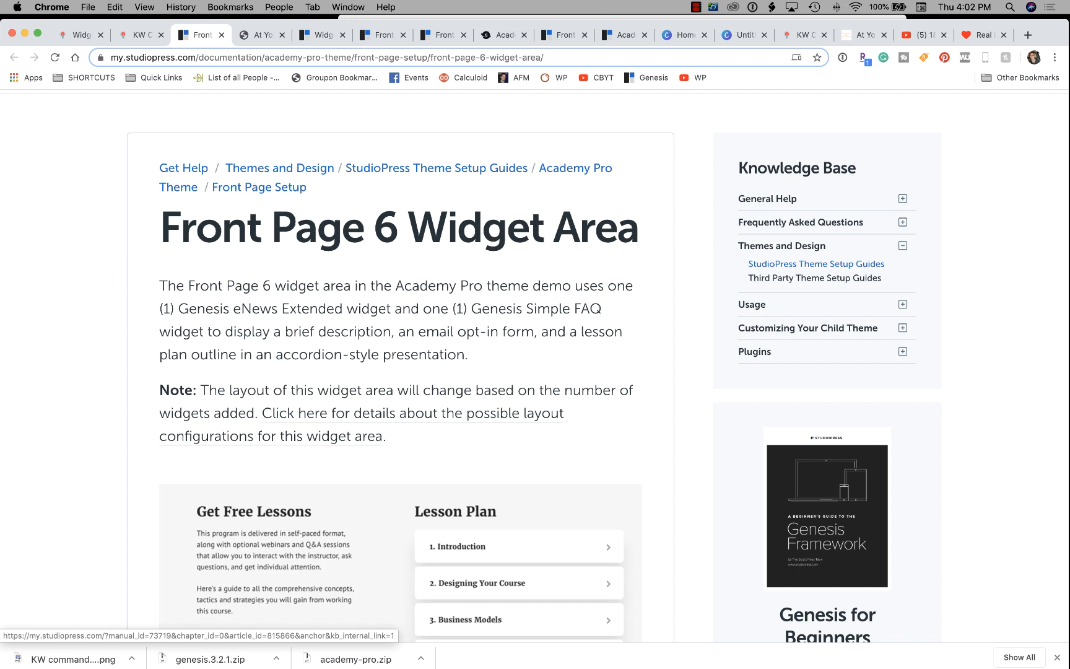
pyautogui.scroll(-3, 597, 372)
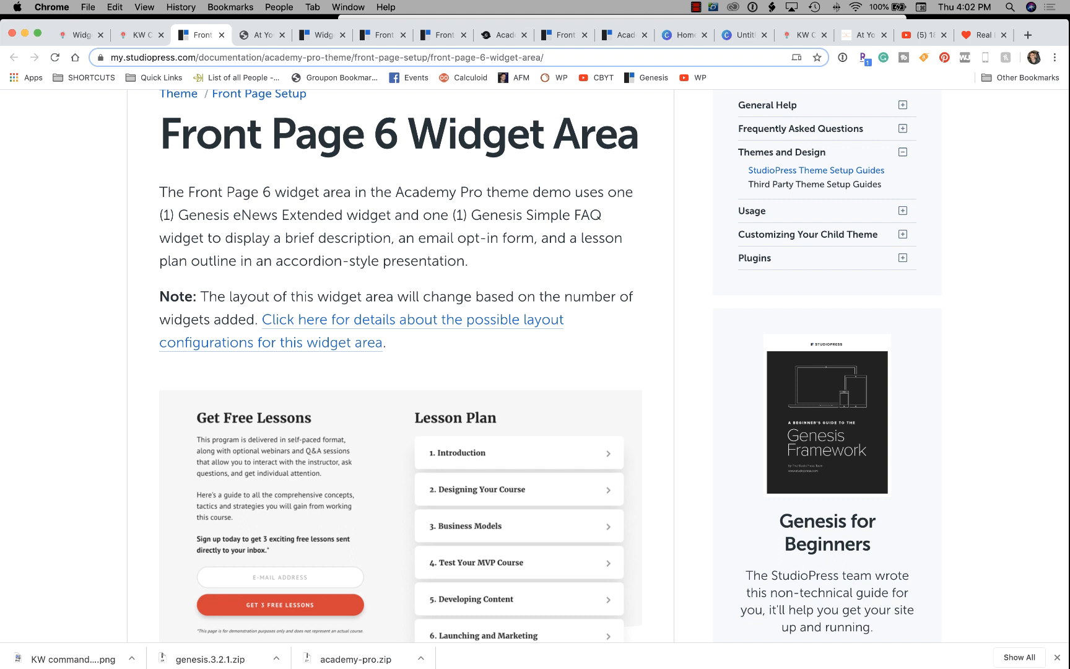
pyautogui.scroll(-4, 396, 365)
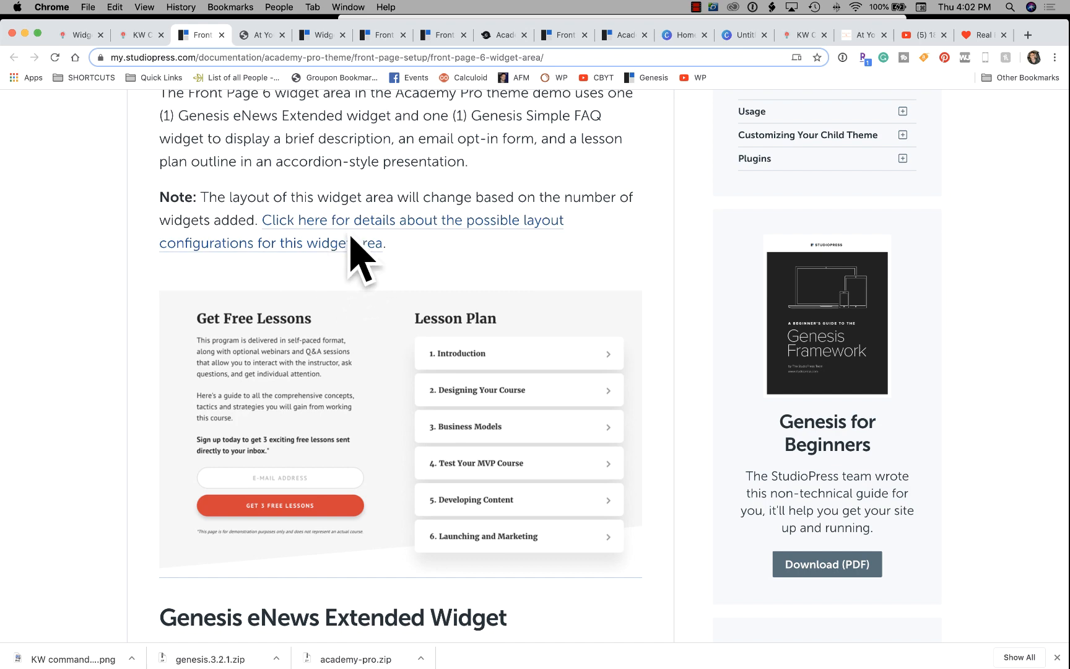
pyautogui.scroll(-6, 287, 258)
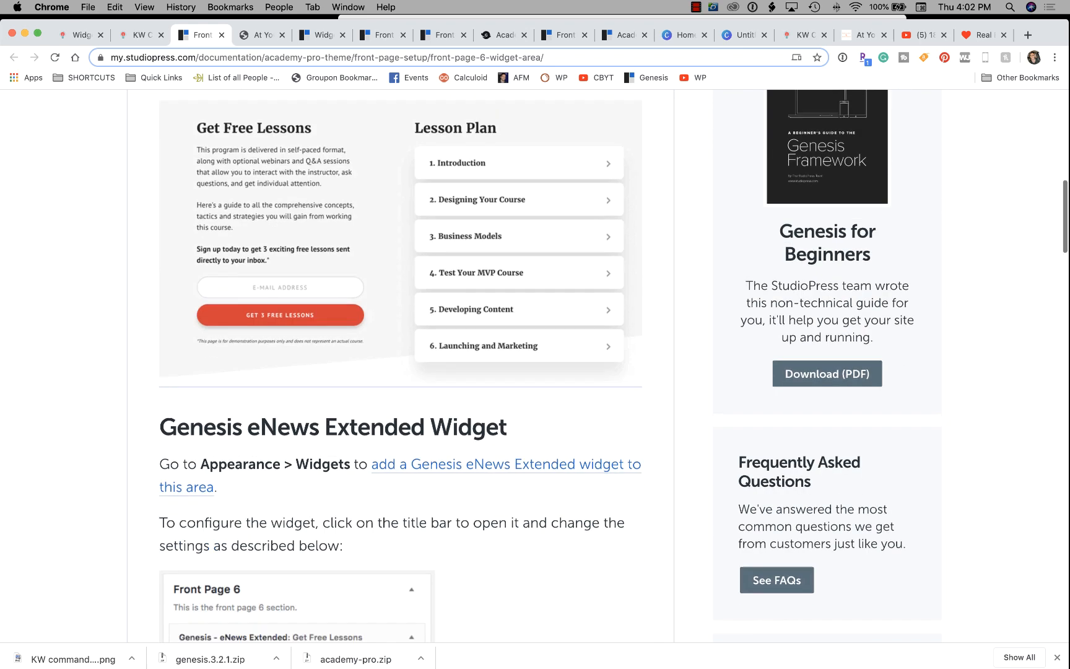
pyautogui.scroll(-1, 286, 258)
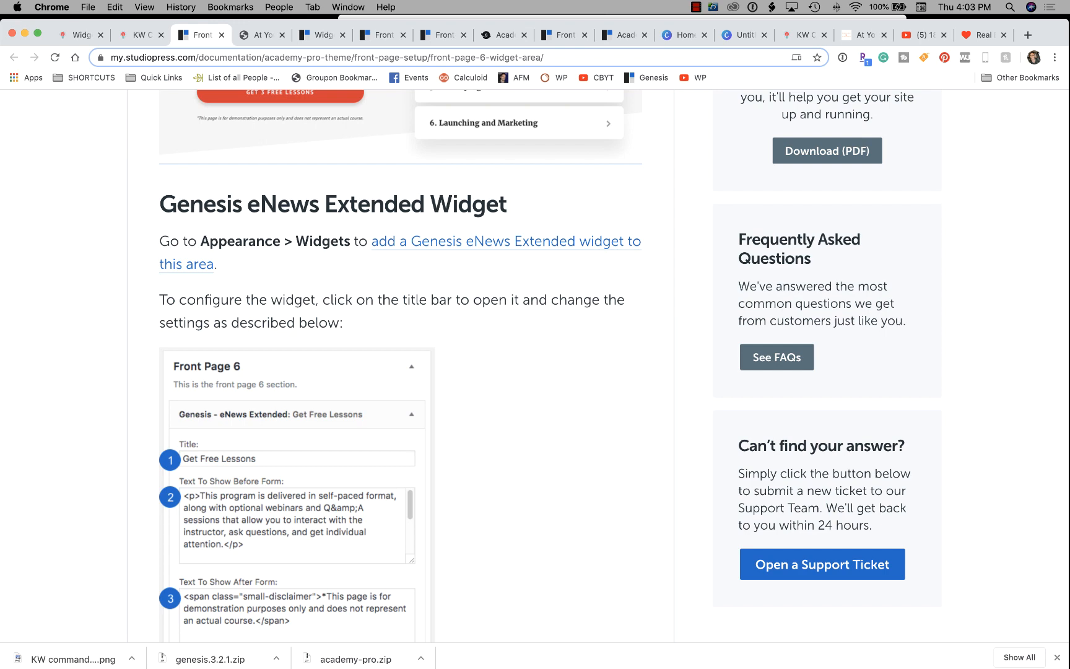
pyautogui.scroll(-3, 535, 365)
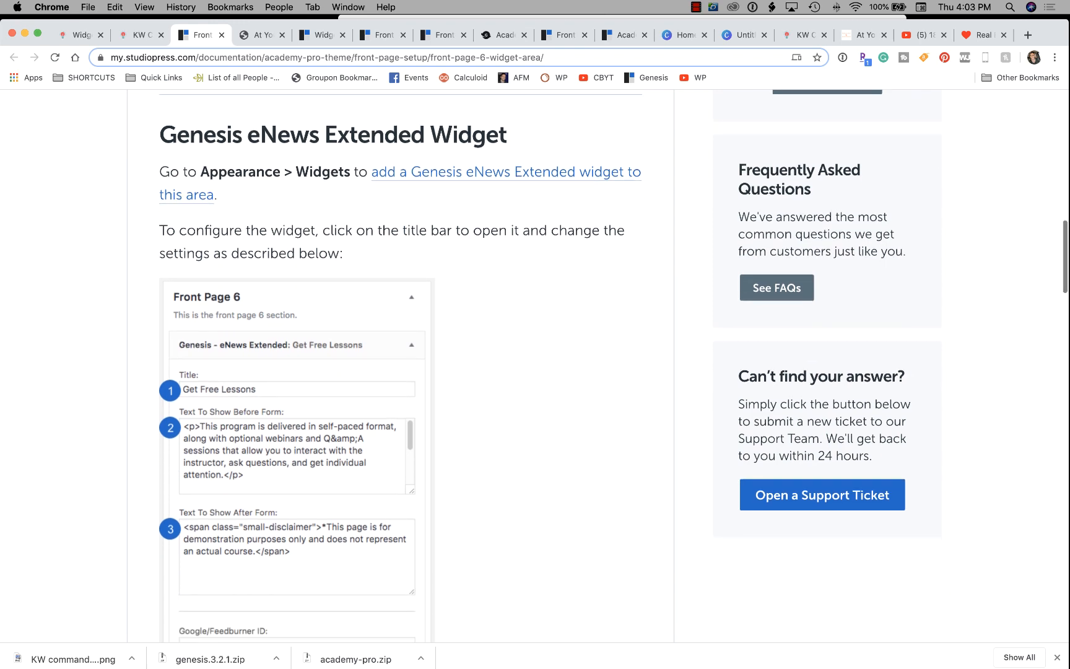
pyautogui.scroll(-2, 535, 365)
pyautogui.scroll(5, 535, 365)
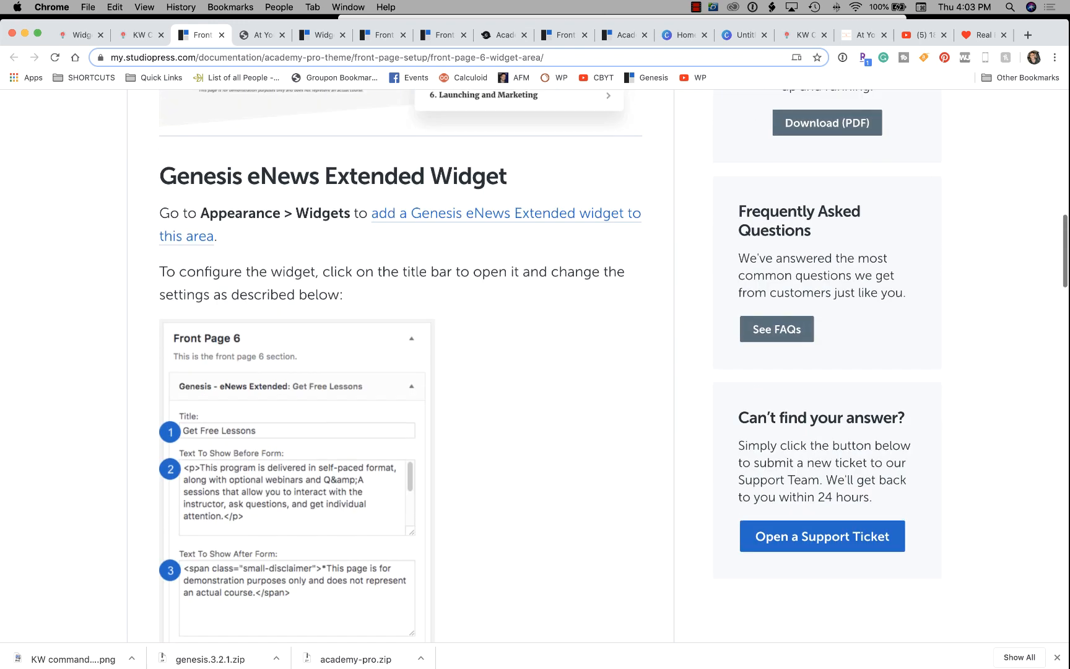
pyautogui.scroll(1, 535, 365)
pyautogui.scroll(-1, 535, 365)
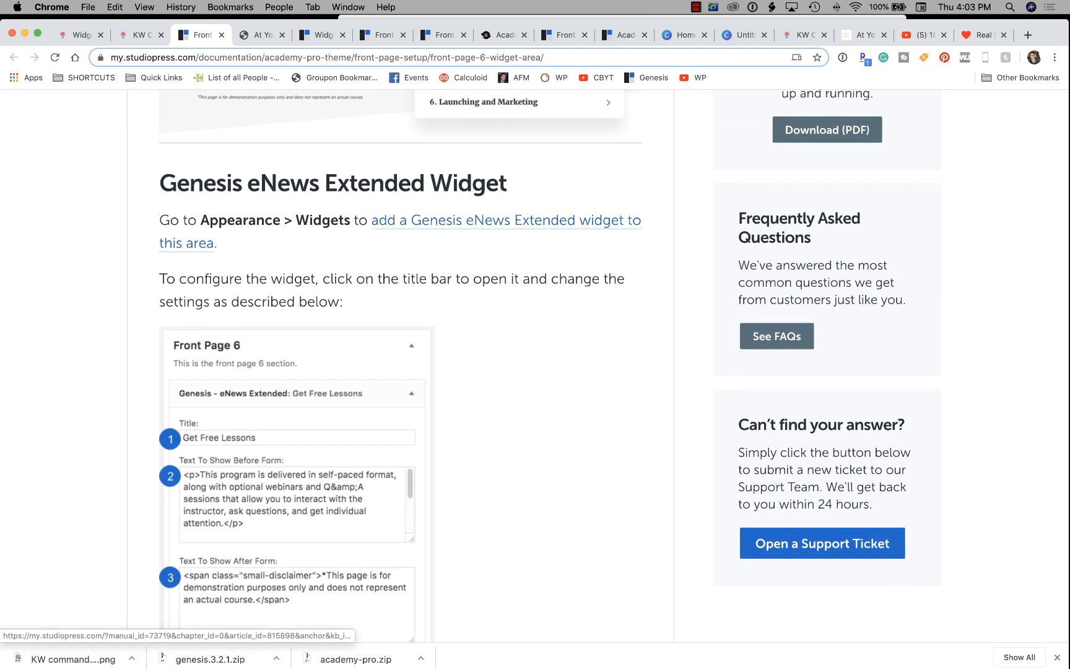
pyautogui.click(139, 34)
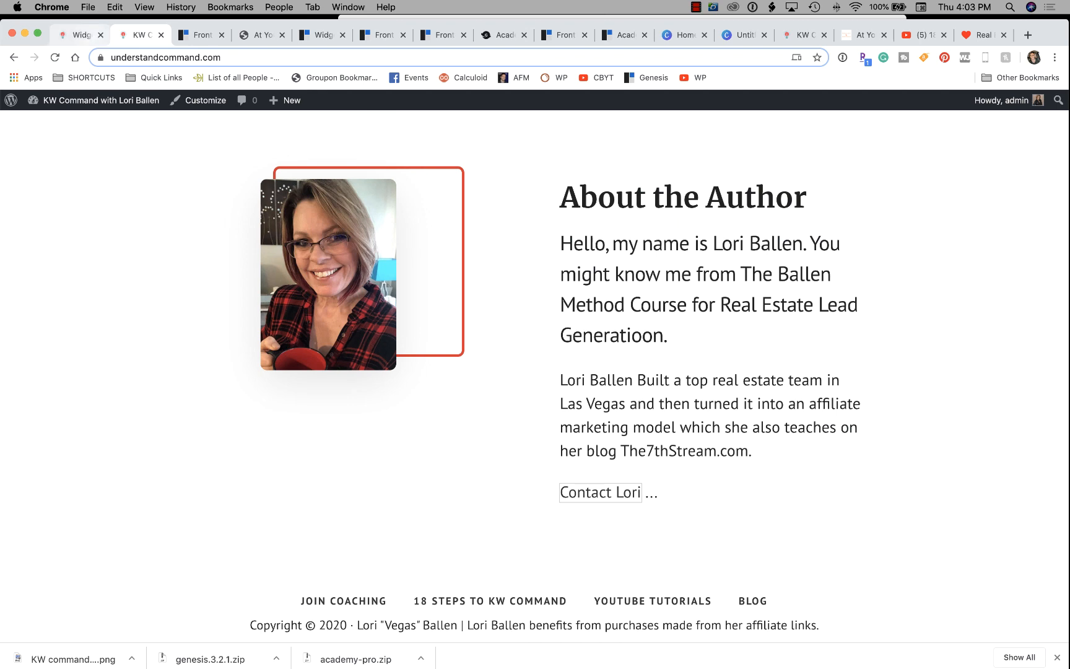
# Look over the widget areas on the WordPress Widgets admin page.
pyautogui.click(81, 35)
pyautogui.scroll(-5, 384, 297)
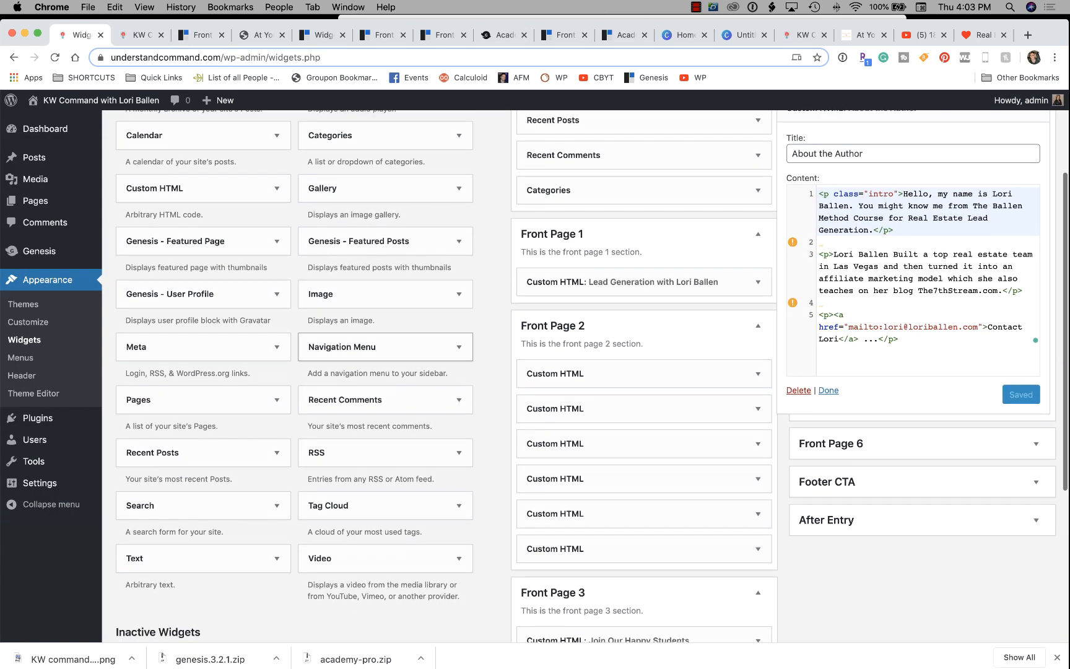
pyautogui.scroll(-5, 384, 335)
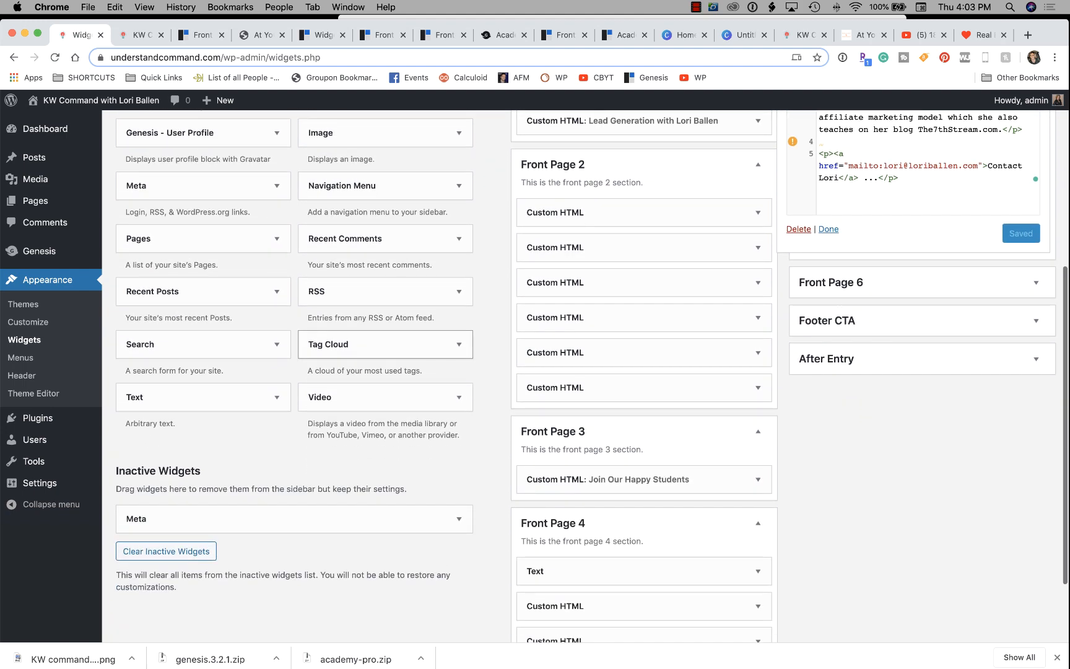
pyautogui.scroll(9, 585, 372)
pyautogui.scroll(-1, 591, 377)
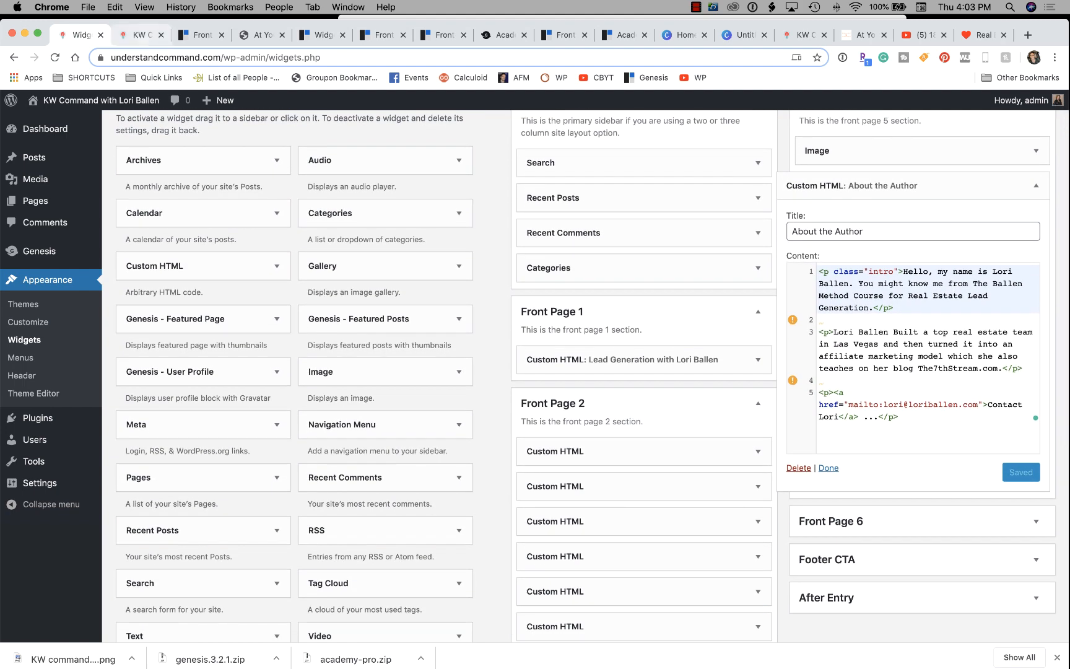
# Follow the Front Page 6 guide's link to the article on adding a Genesis eNews Extended widget.
pyautogui.click(140, 35)
pyautogui.click(201, 36)
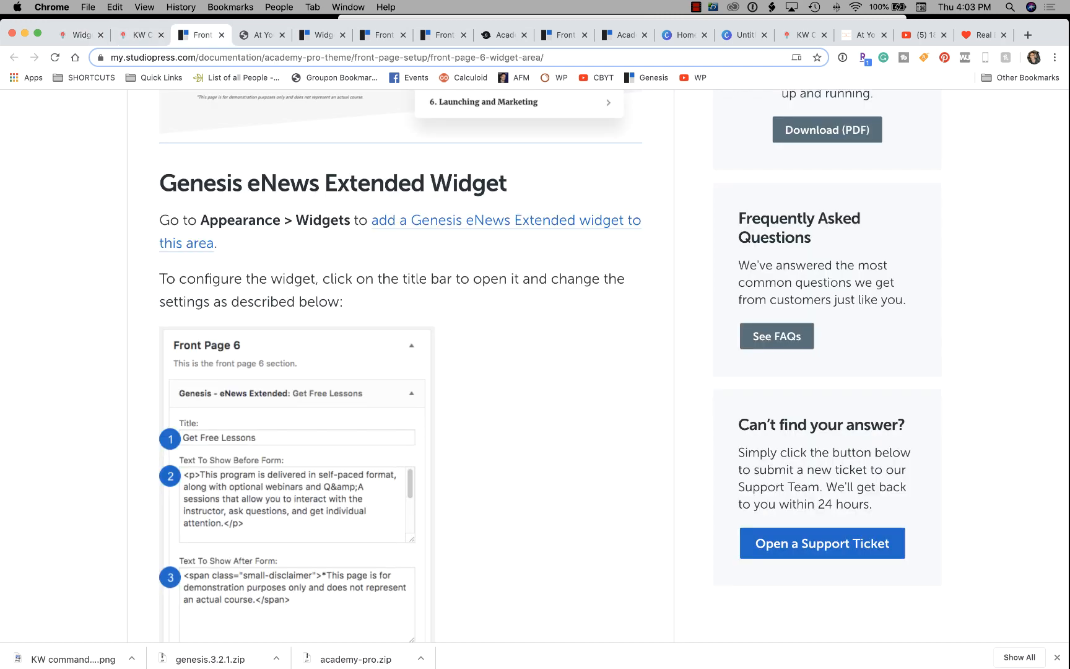
pyautogui.click(433, 220)
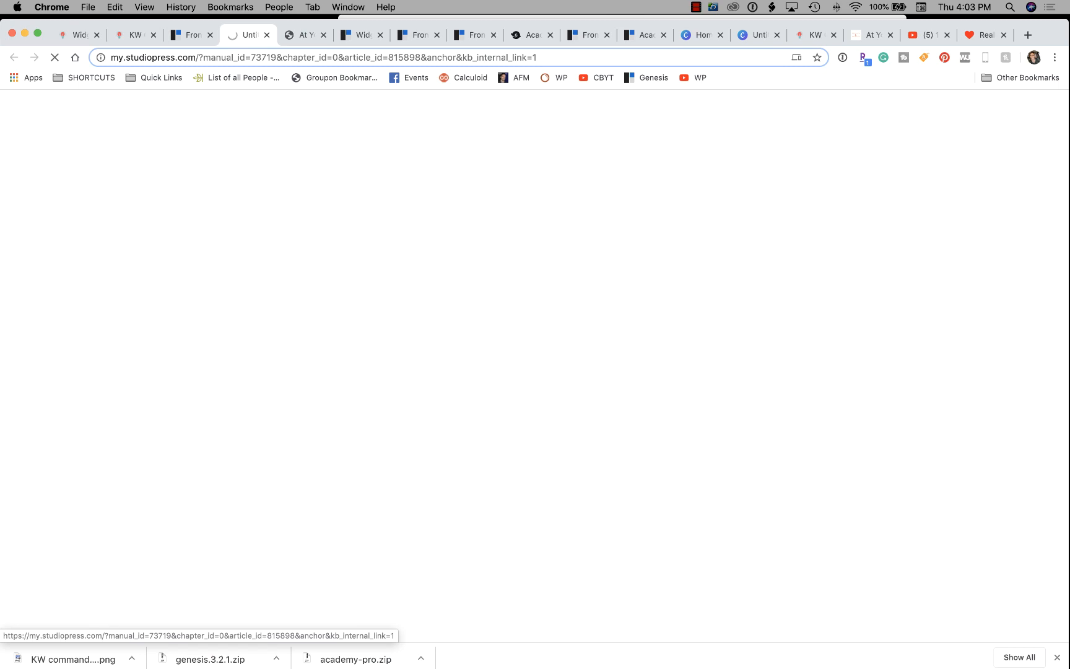
# Read through the steps in the StudioPress Add a Widget article.
pyautogui.scroll(-4, 535, 365)
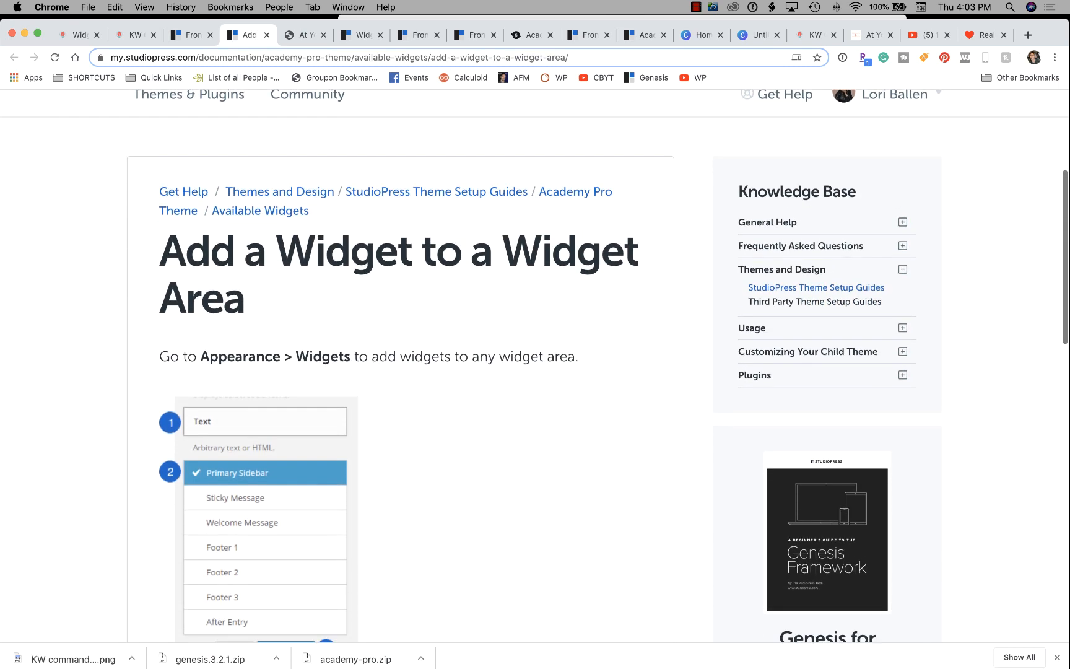
pyautogui.scroll(-4, 535, 365)
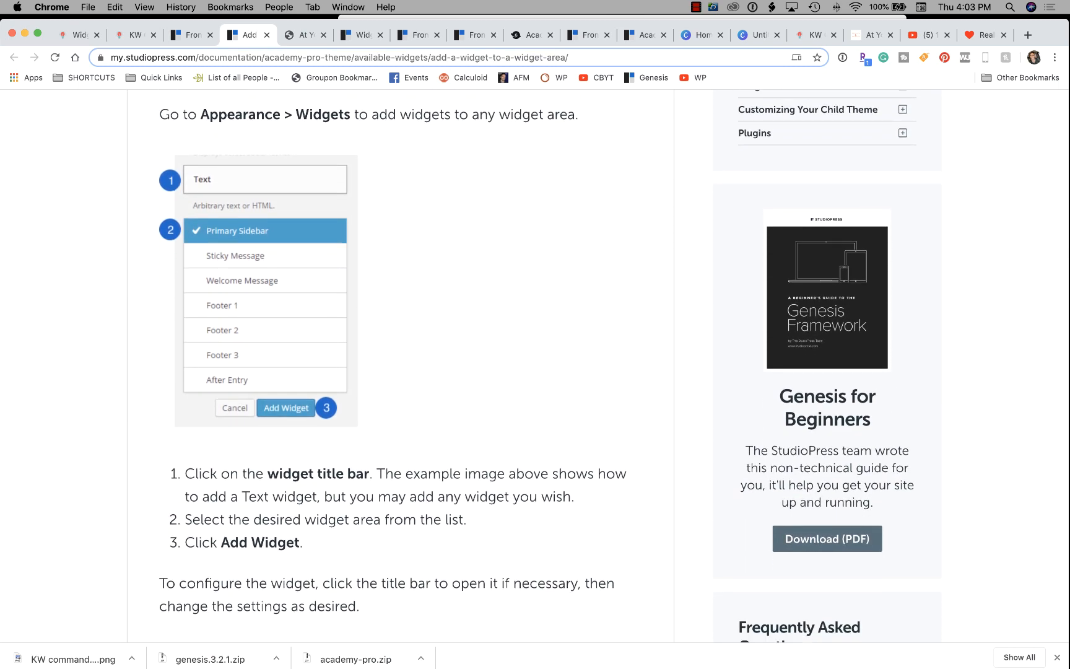
pyautogui.scroll(-5, 534, 365)
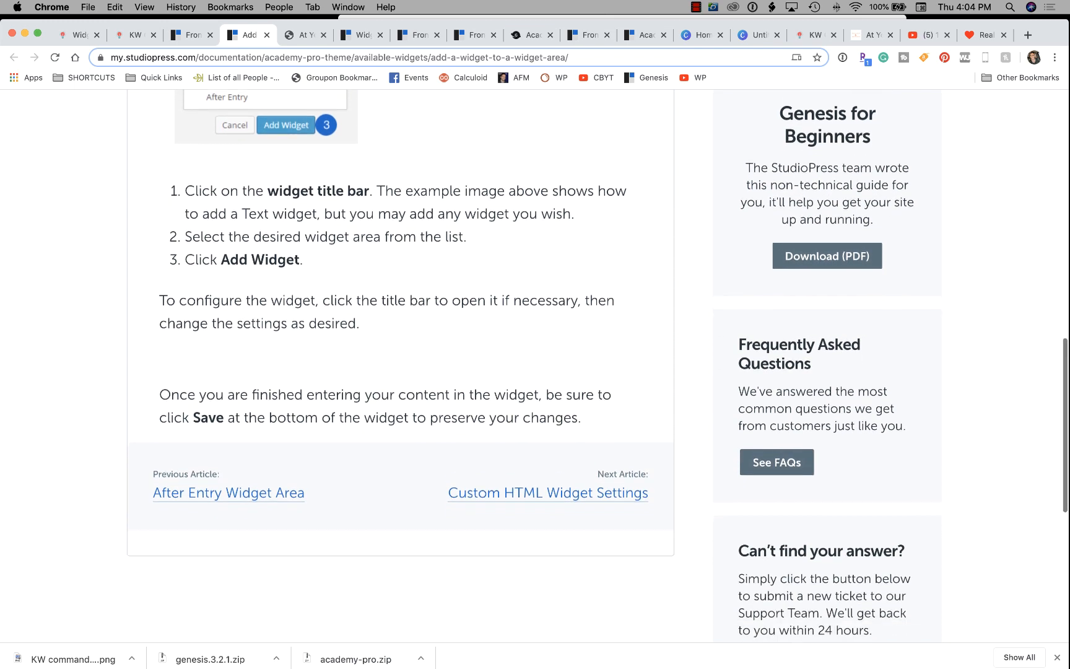
pyautogui.scroll(-3, 535, 365)
pyautogui.scroll(13, 534, 366)
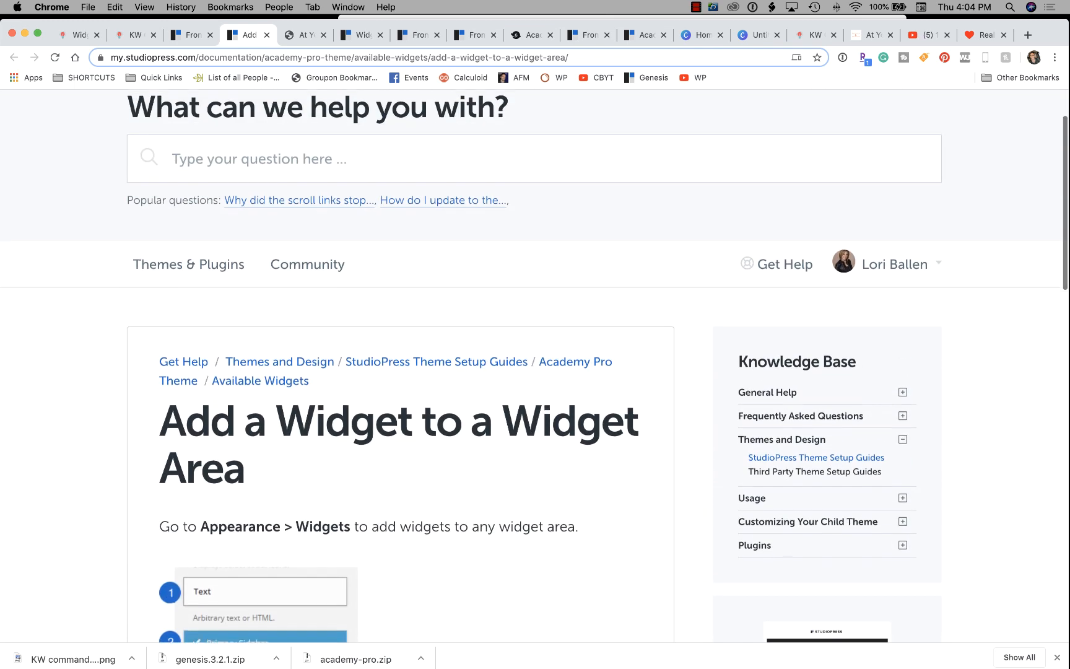
pyautogui.scroll(-4, 535, 365)
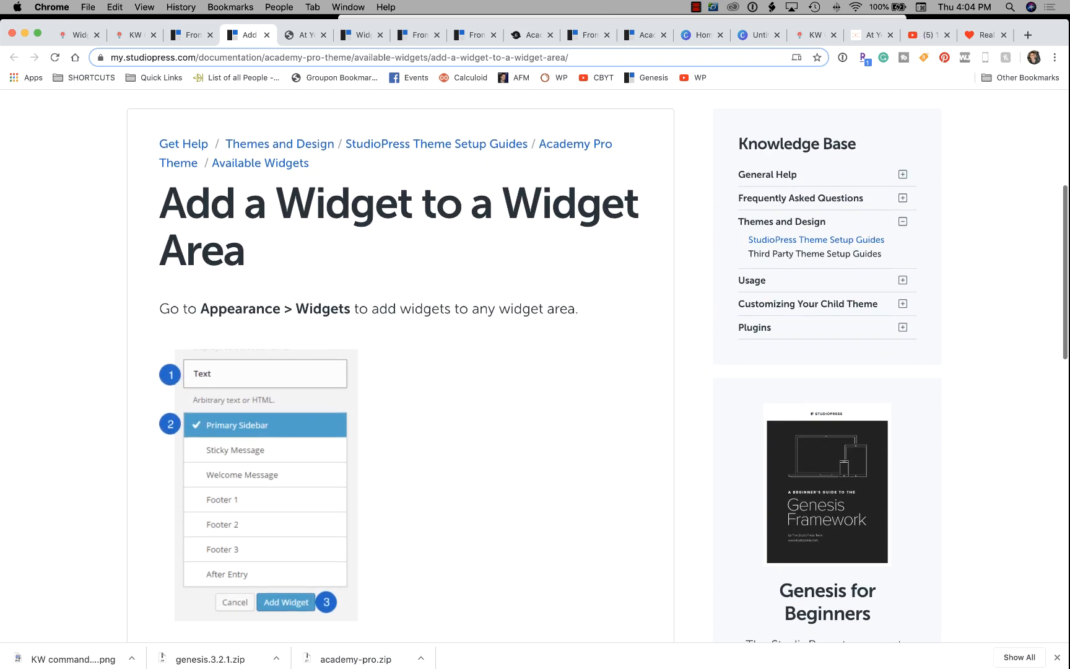
# Review the Front Page 6 widget fields to the end of the guide, then return to the site.
pyautogui.hotkey('ctrl', 'shift', 'Tab')
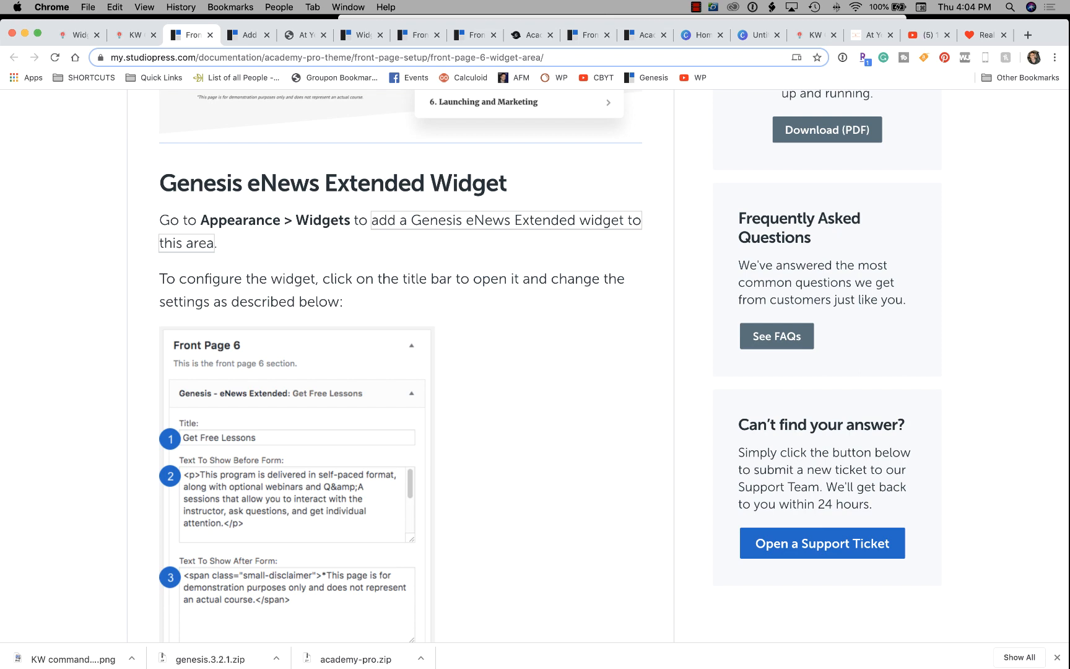
pyautogui.scroll(-2, 297, 434)
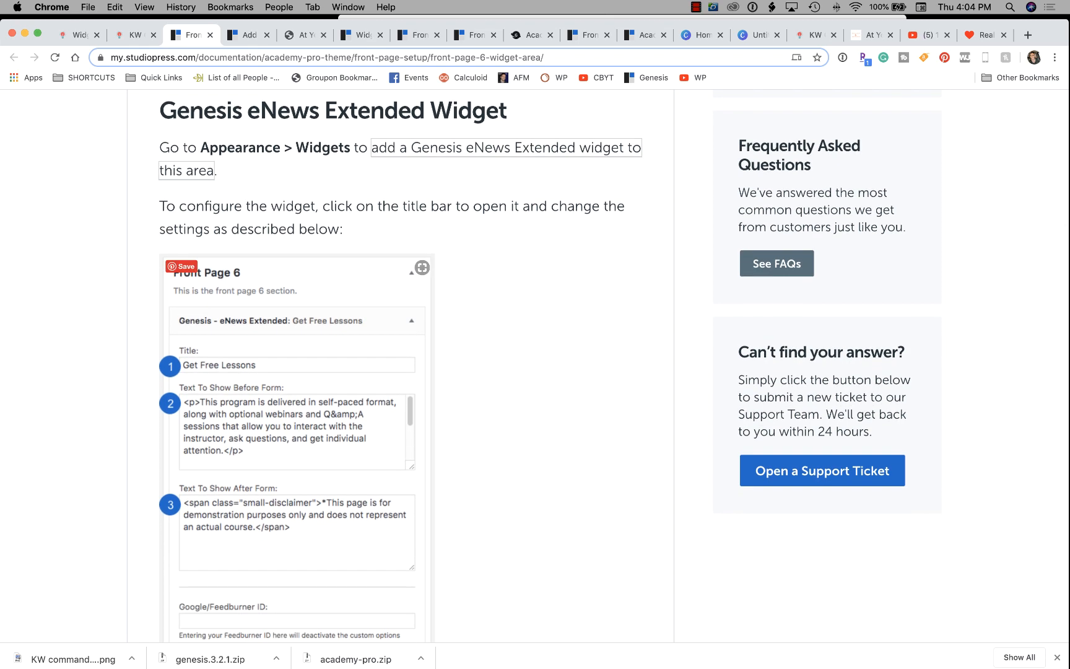
pyautogui.scroll(-12, 297, 371)
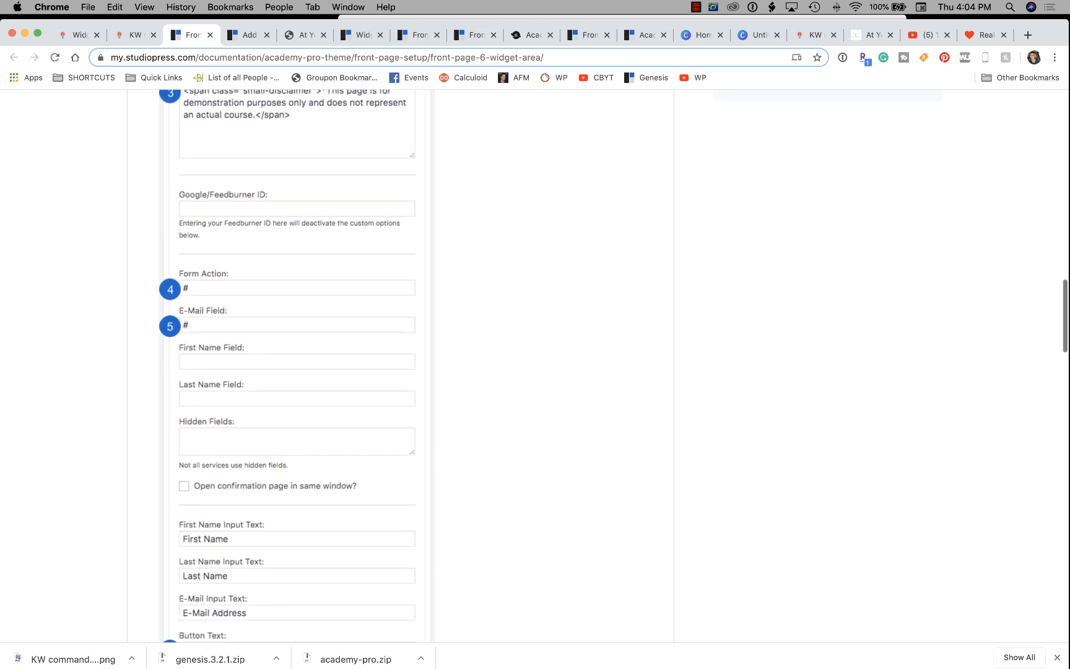
pyautogui.scroll(-7, 297, 372)
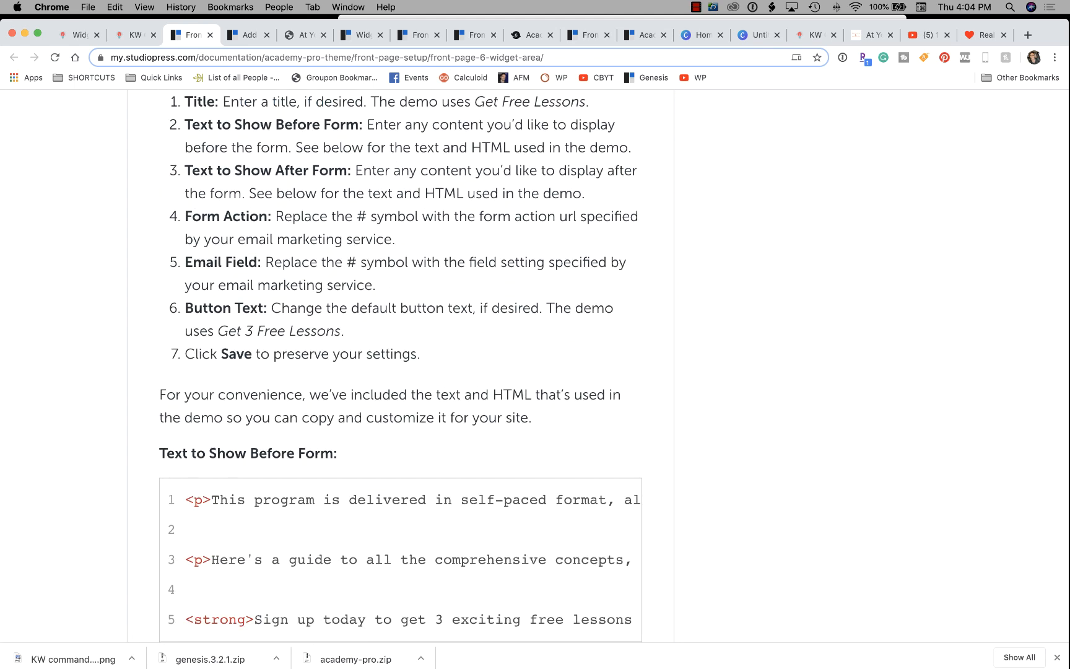
pyautogui.scroll(-12, 297, 371)
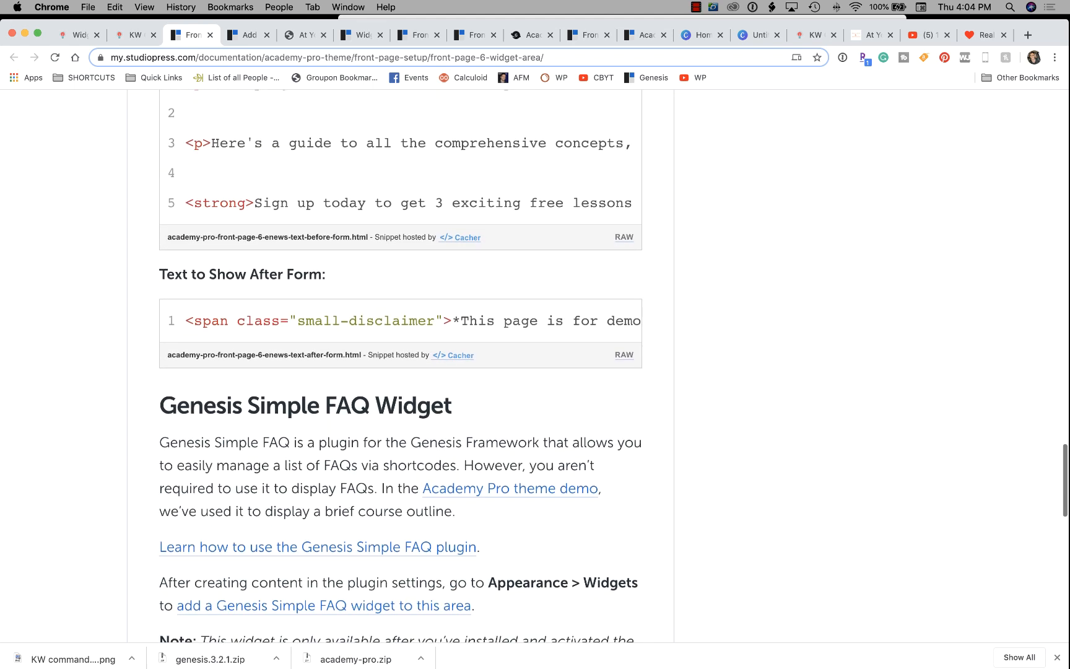
pyautogui.scroll(-1, 310, 282)
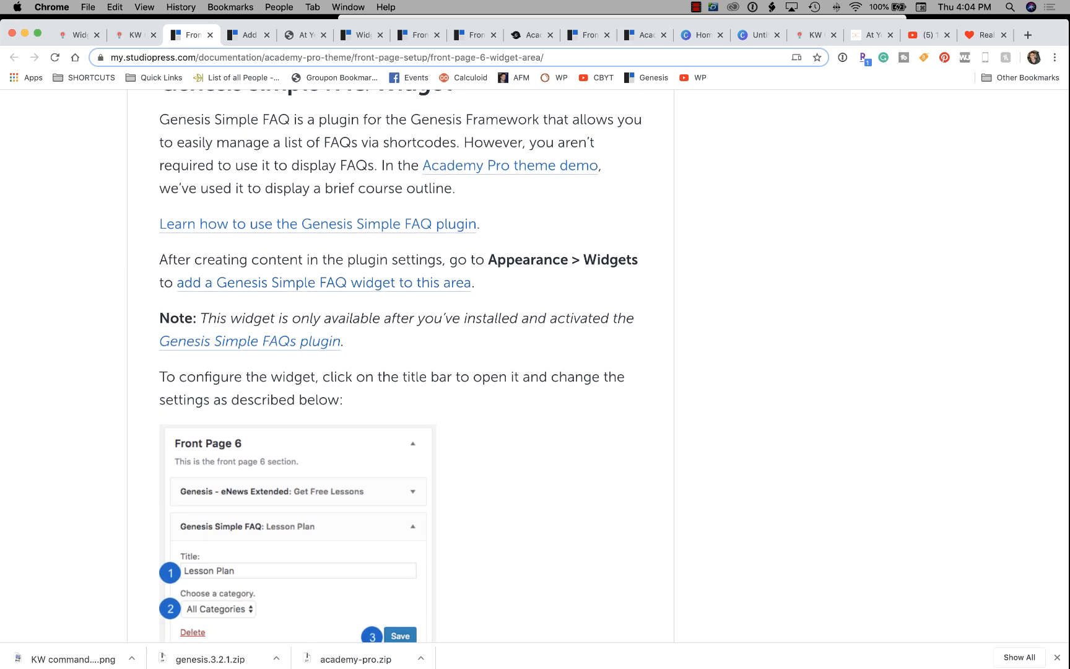
pyautogui.scroll(-1, 613, 369)
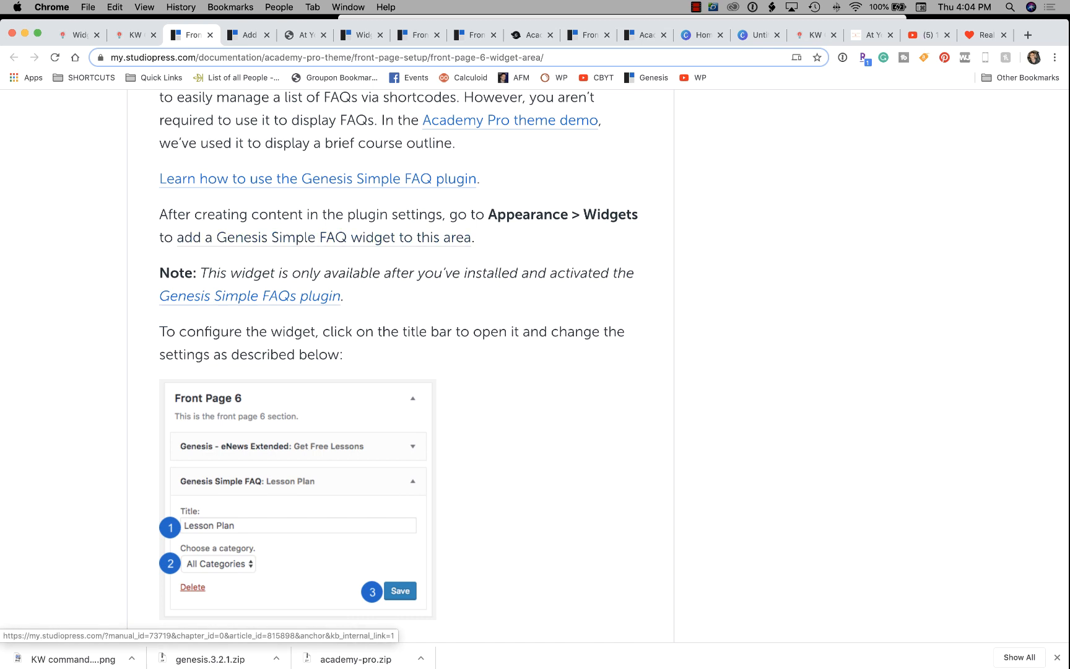
pyautogui.scroll(-8, 322, 237)
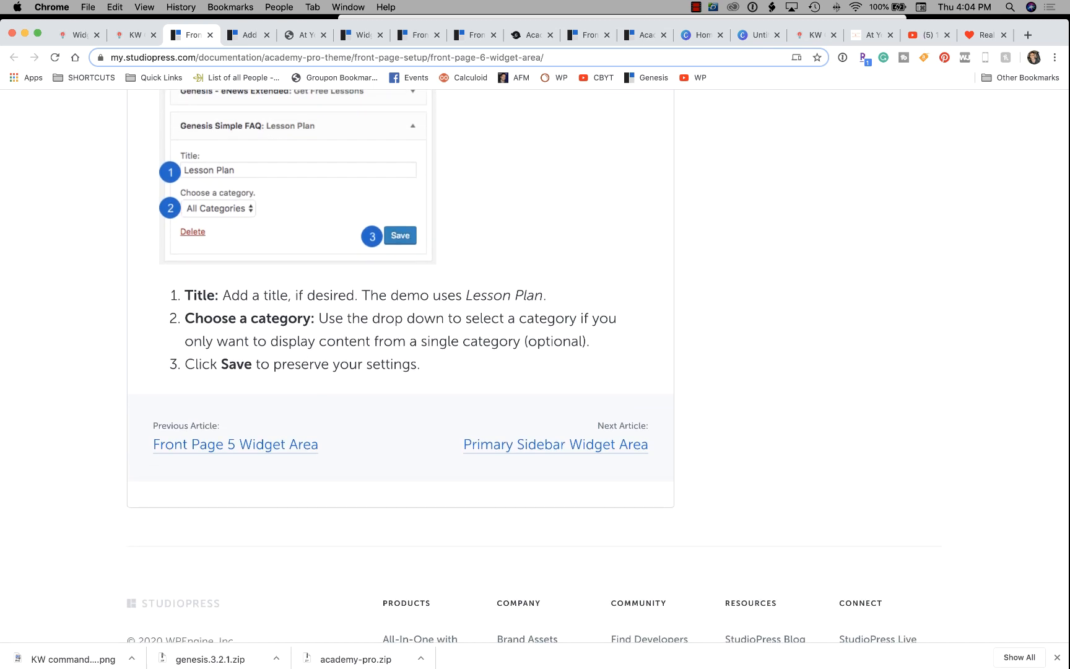
pyautogui.click(135, 35)
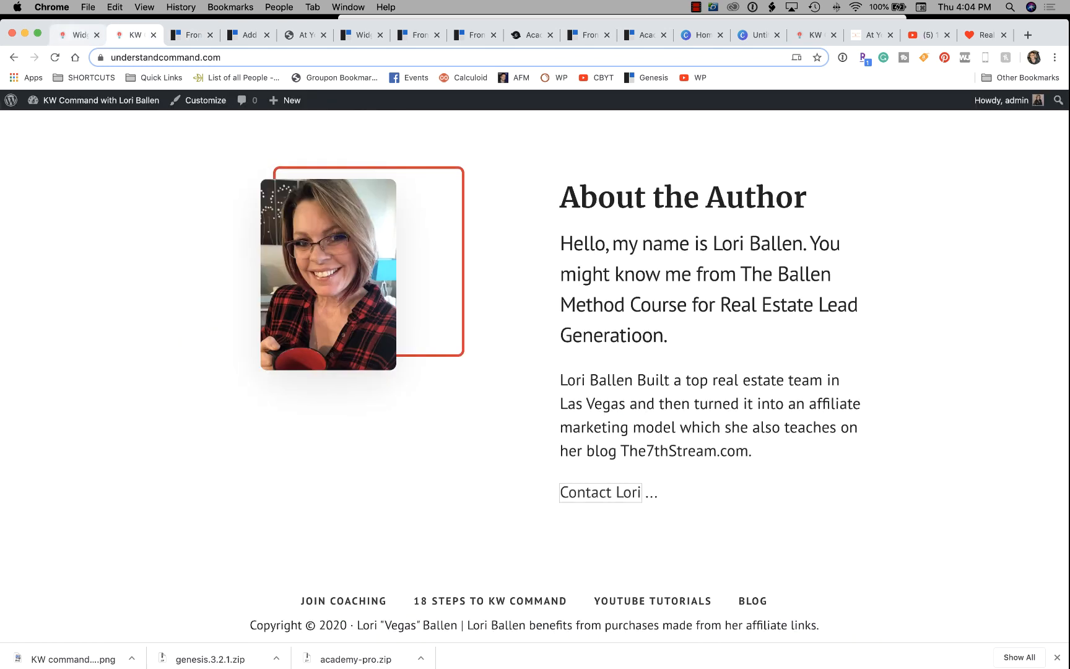
# Find Genesis eNews Extended in Add Plugins, install it, and activate it.
pyautogui.click(79, 35)
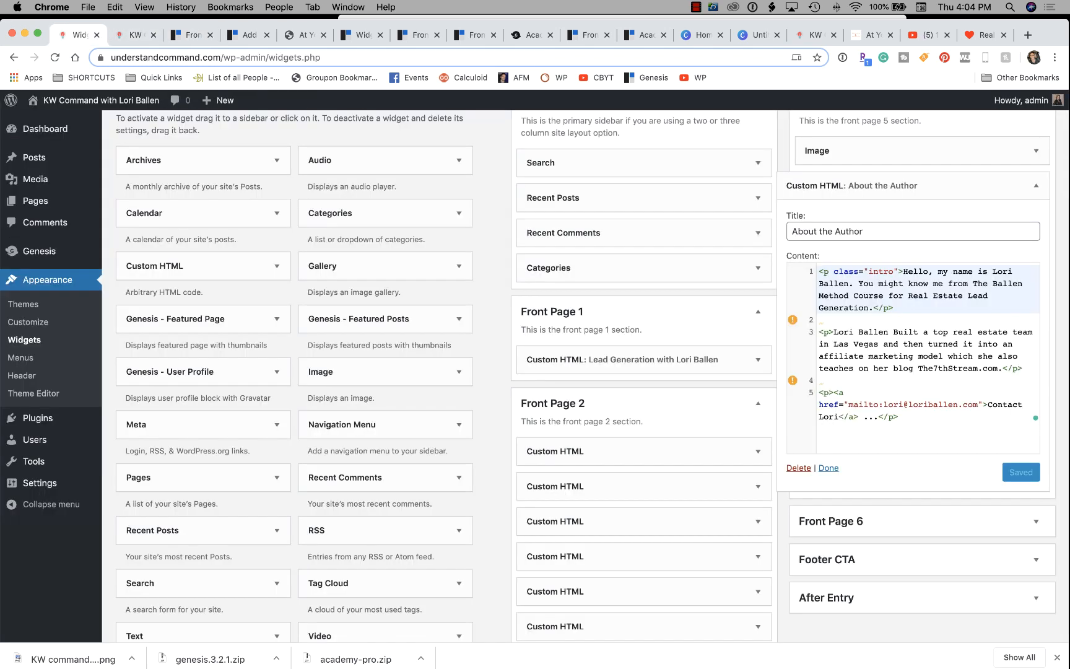
pyautogui.click(696, 7)
pyautogui.click(724, 34)
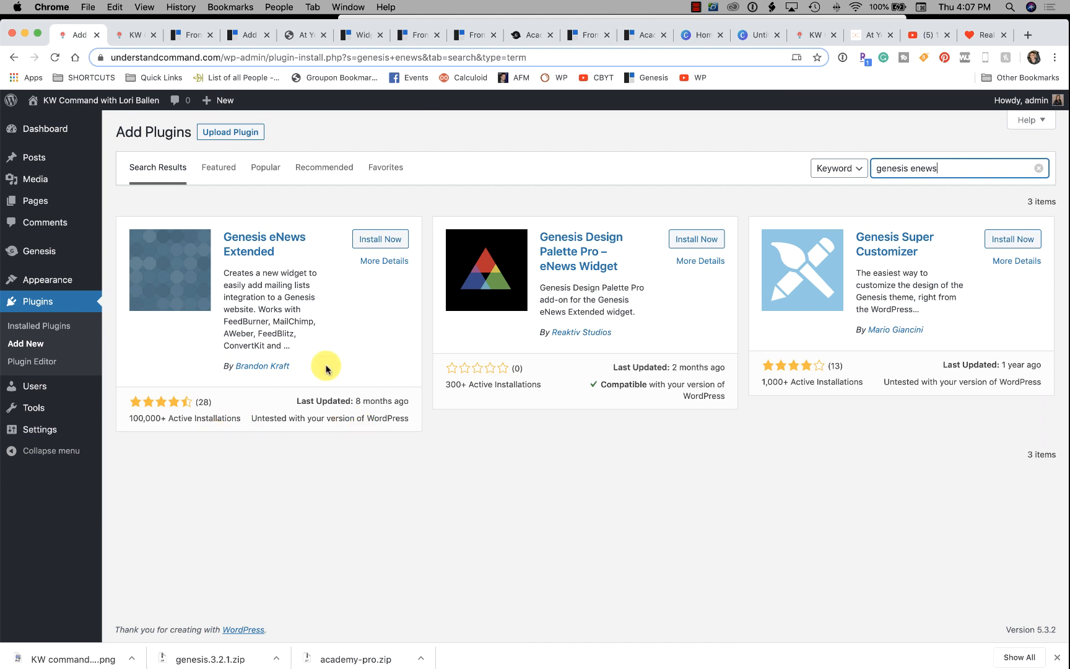
pyautogui.moveTo(64, 137)
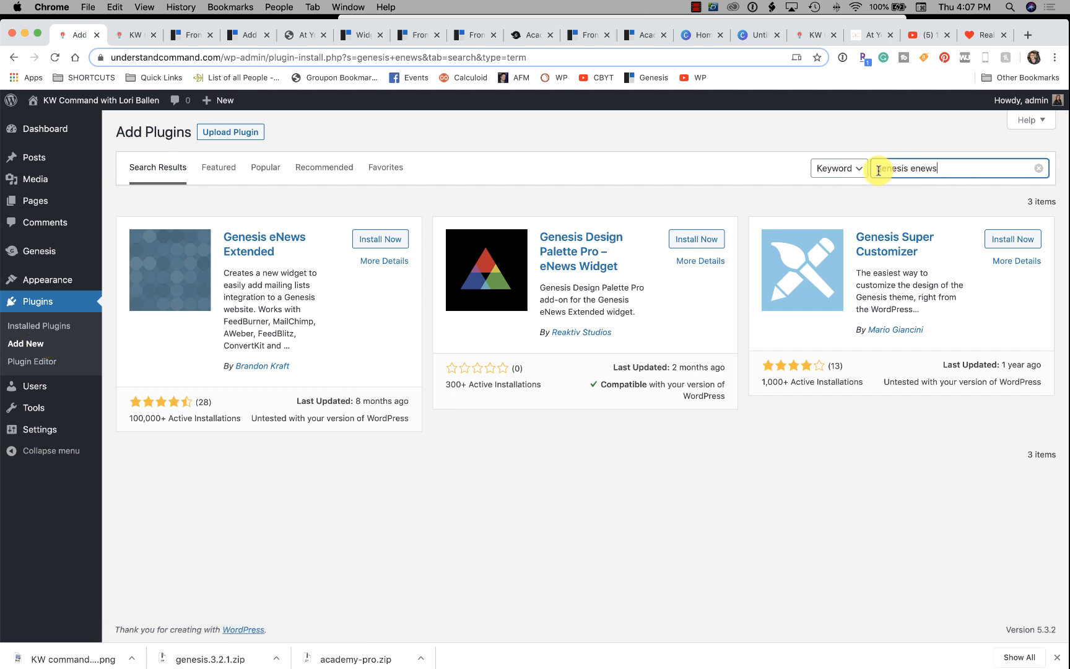
pyautogui.moveTo(874, 167); pyautogui.dragTo(974, 169)
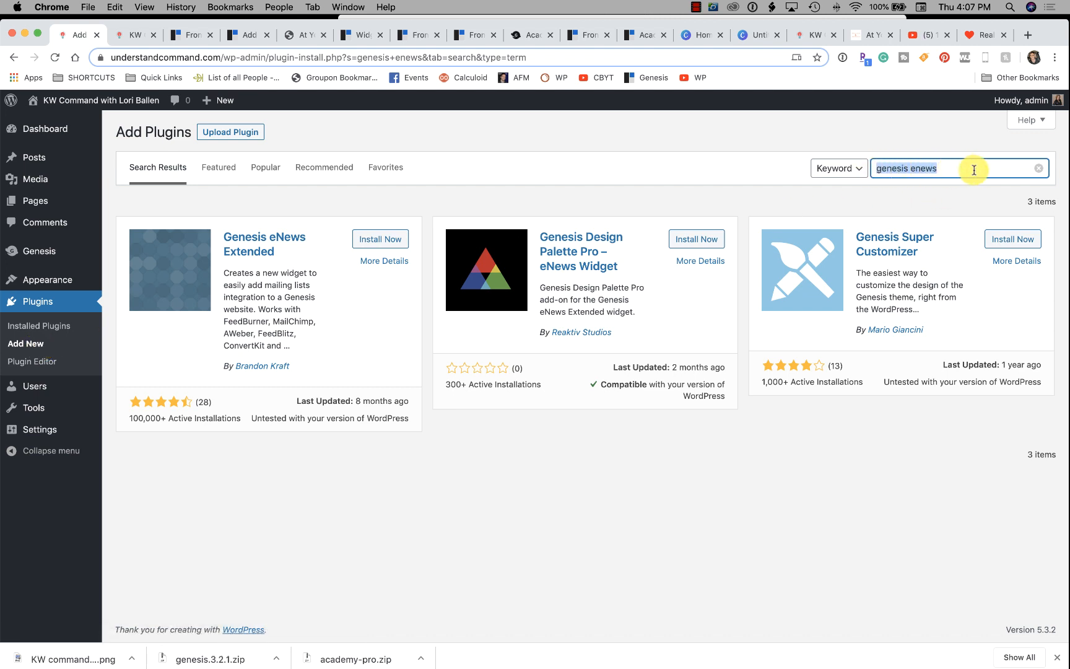
pyautogui.click(970, 170)
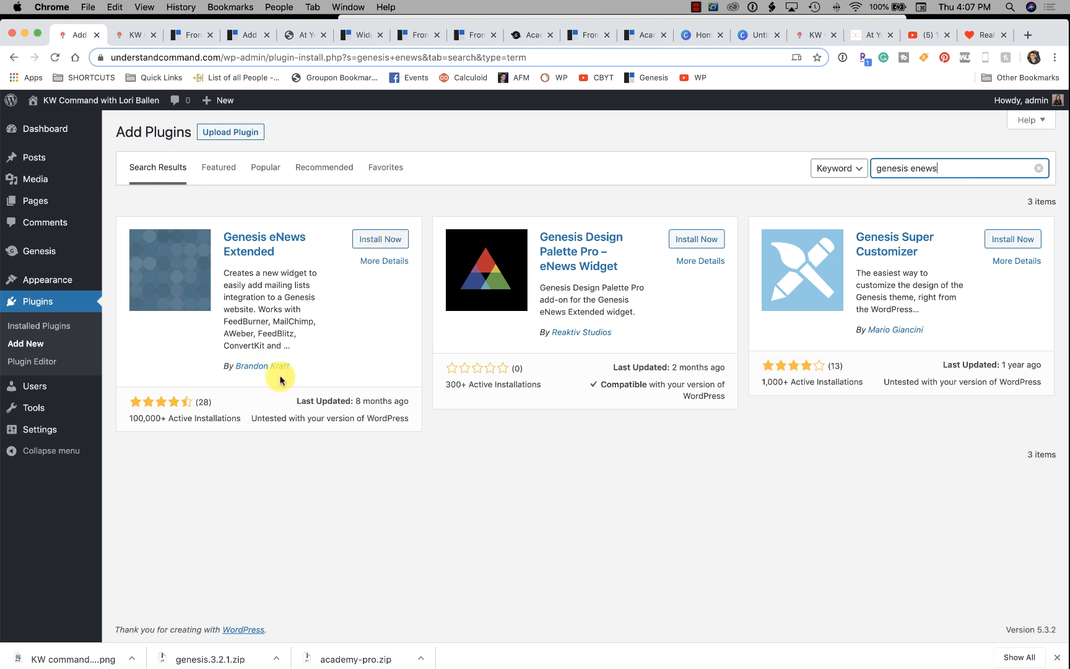
pyautogui.click(379, 244)
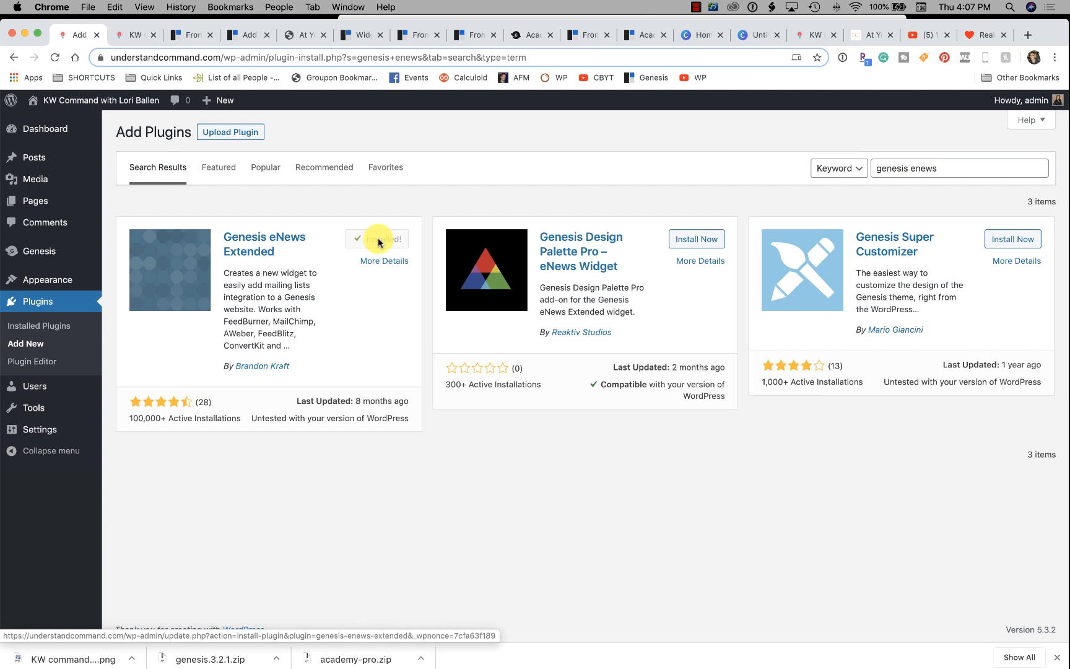
pyautogui.click(388, 240)
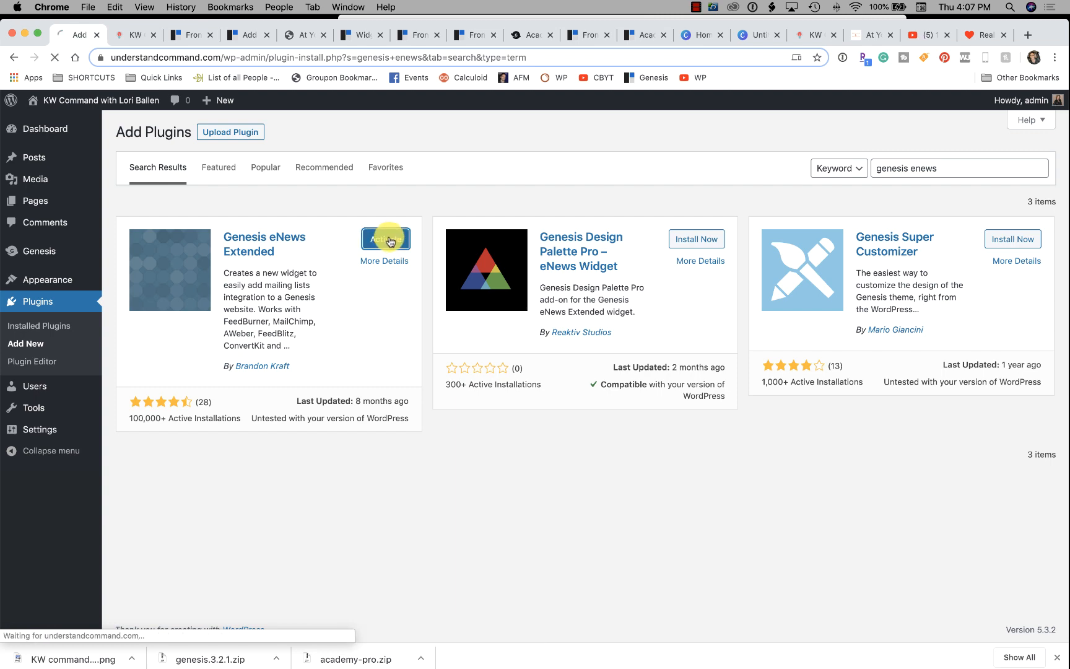
pyautogui.click(236, 37)
pyautogui.scroll(5, 464, 352)
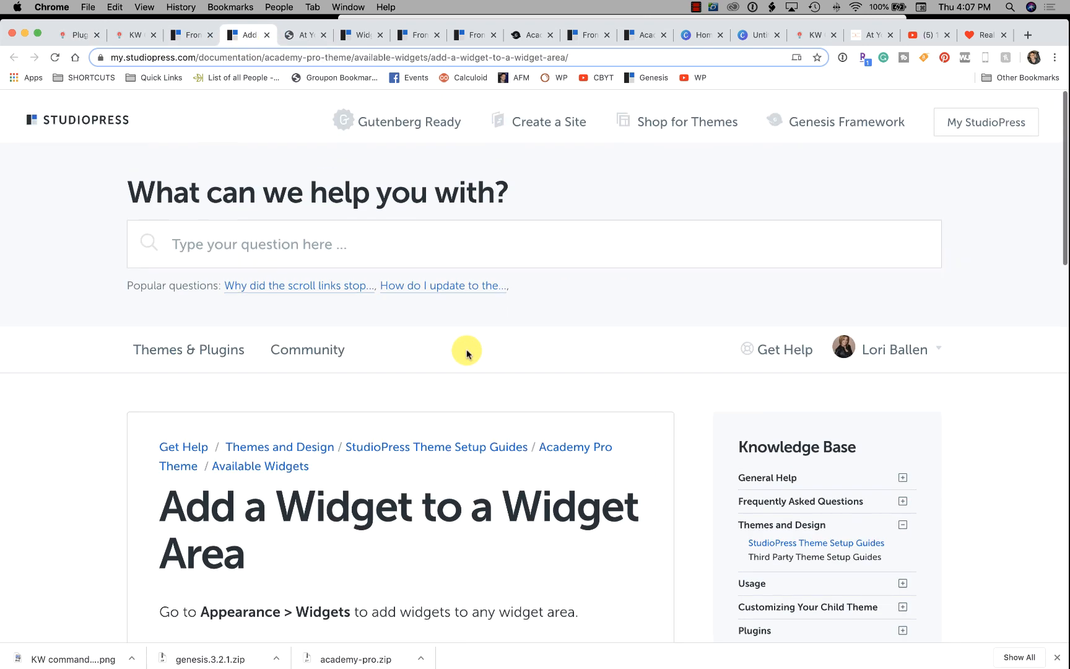
pyautogui.scroll(-8, 467, 353)
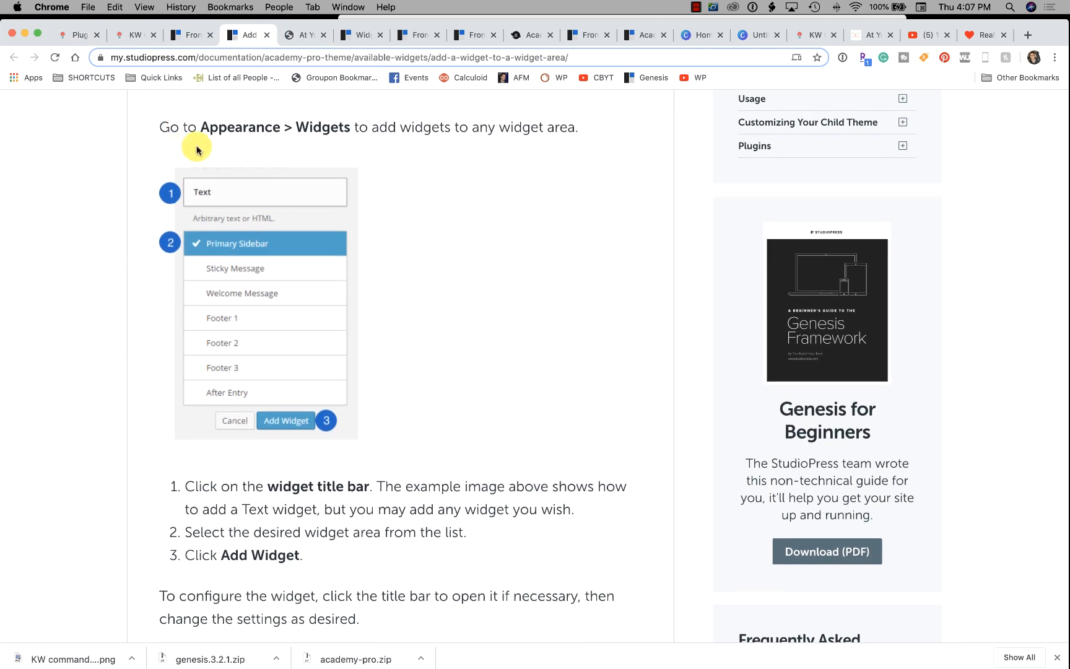
pyautogui.click(183, 35)
pyautogui.scroll(10, 330, 349)
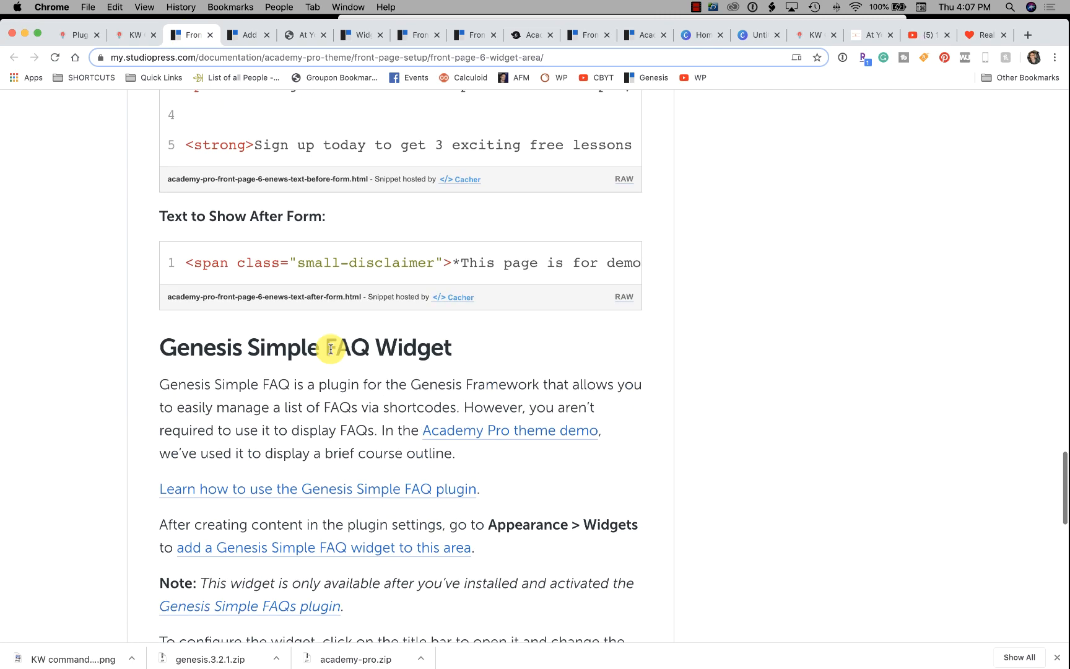
pyautogui.scroll(10, 330, 348)
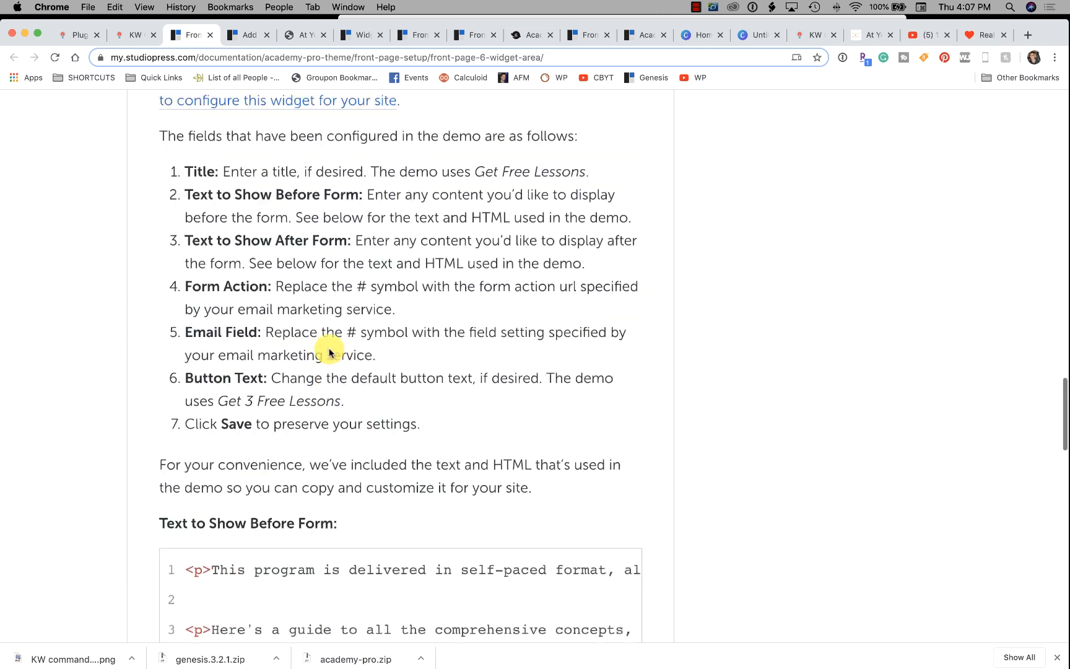
pyautogui.scroll(10, 329, 353)
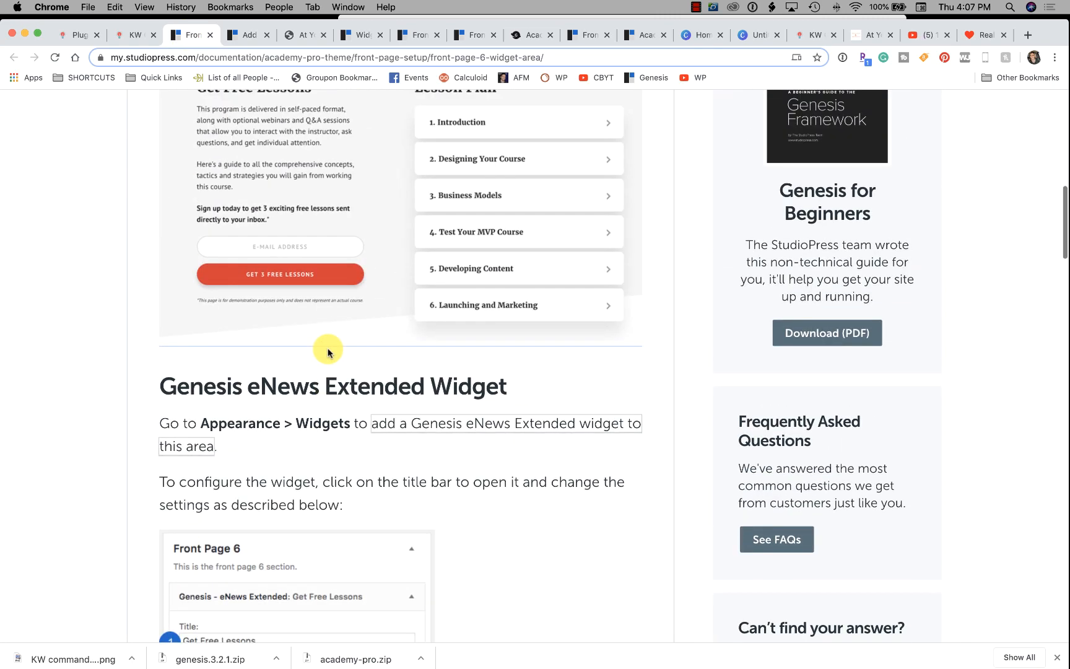
pyautogui.scroll(-7, 328, 352)
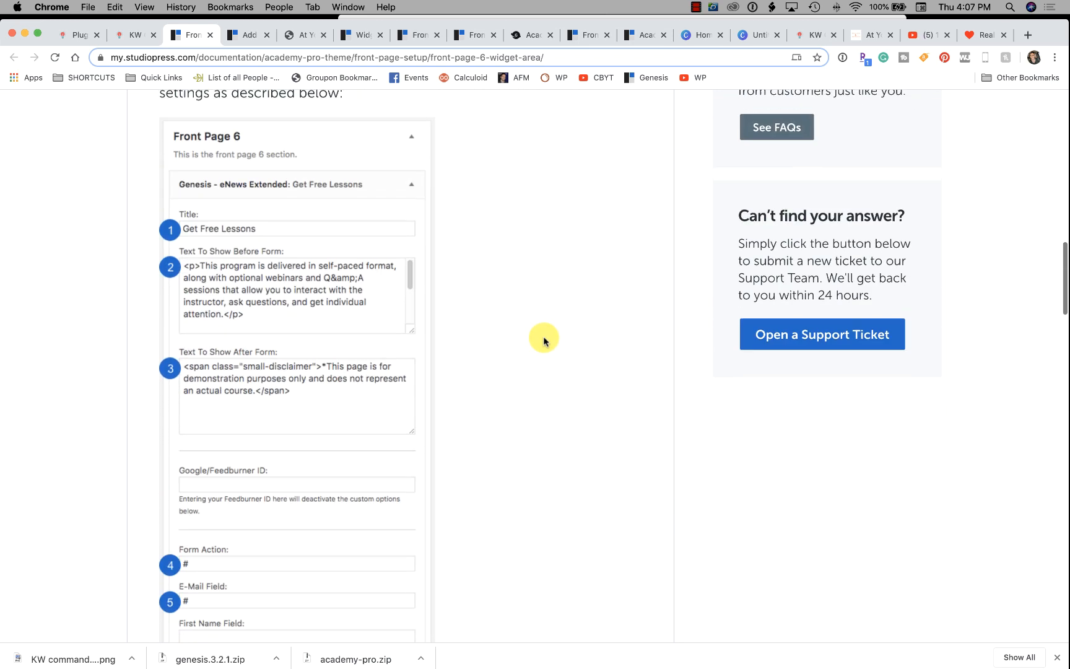
pyautogui.scroll(-12, 544, 341)
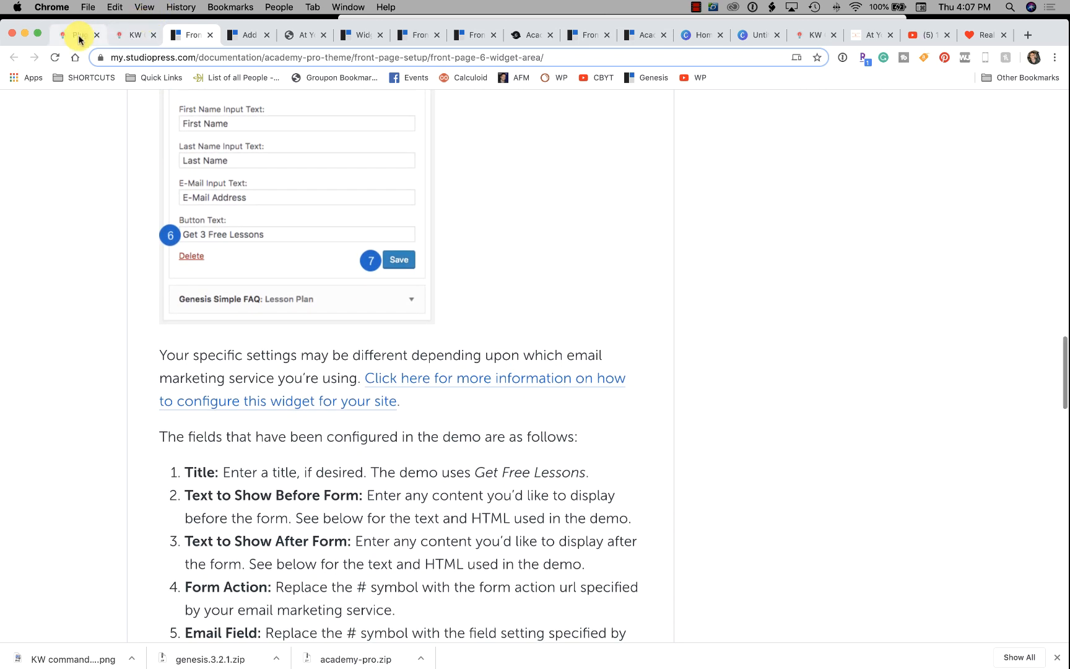
pyautogui.click(79, 37)
pyautogui.click(972, 189)
pyautogui.write('g')
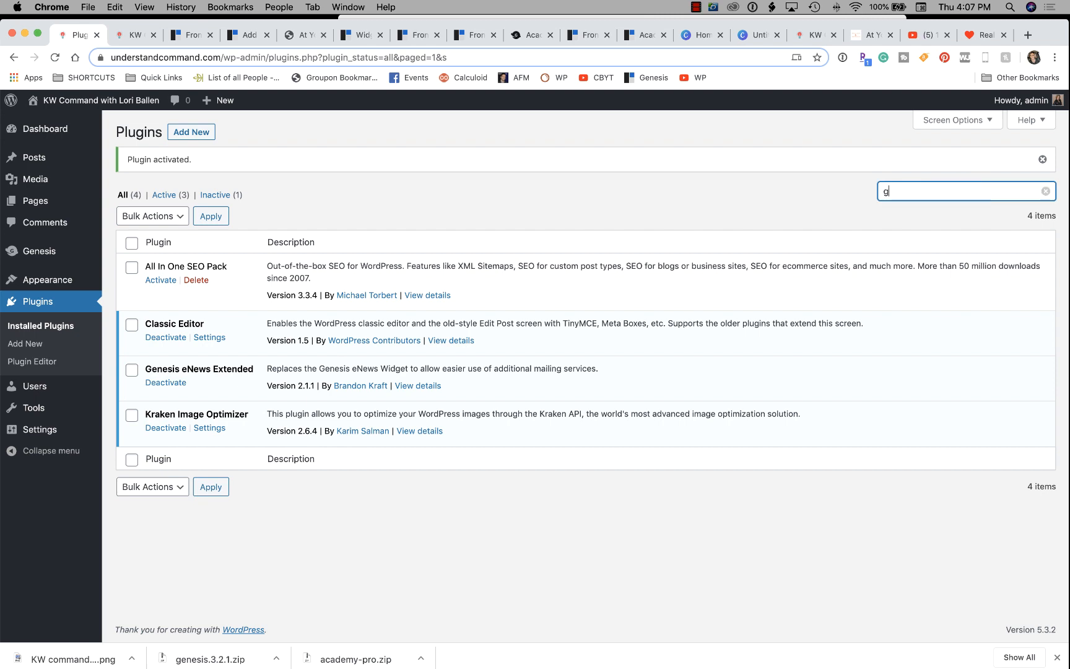
pyautogui.write('en')
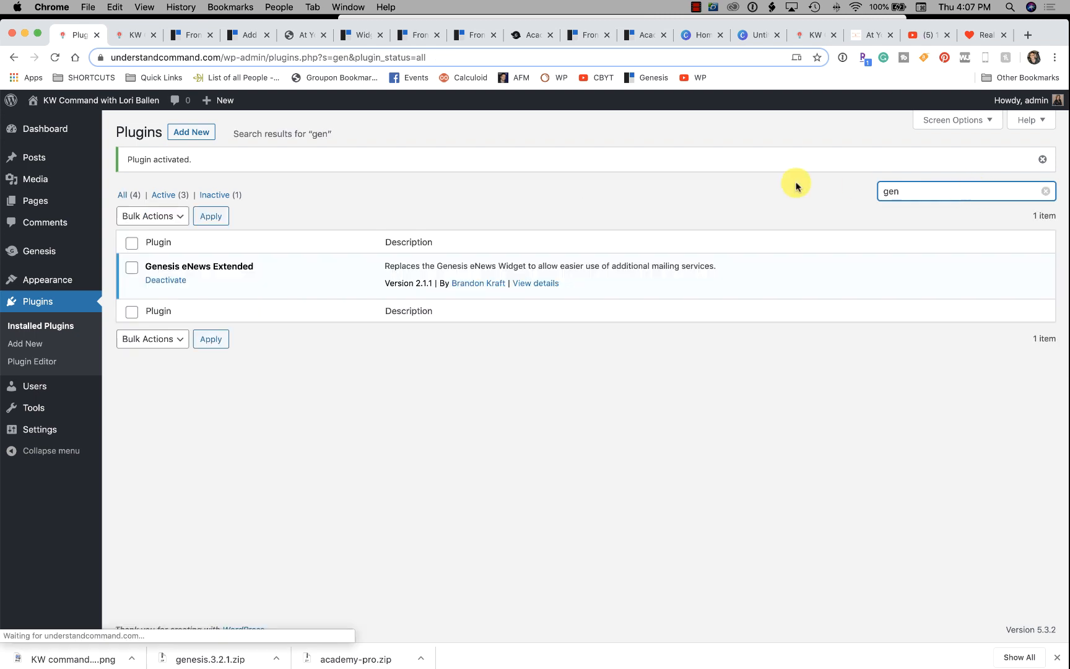
# Search new plugins for Genesis, install and activate Genesis Simple FAQ, then open Appearance > Widgets.
pyautogui.click(191, 133)
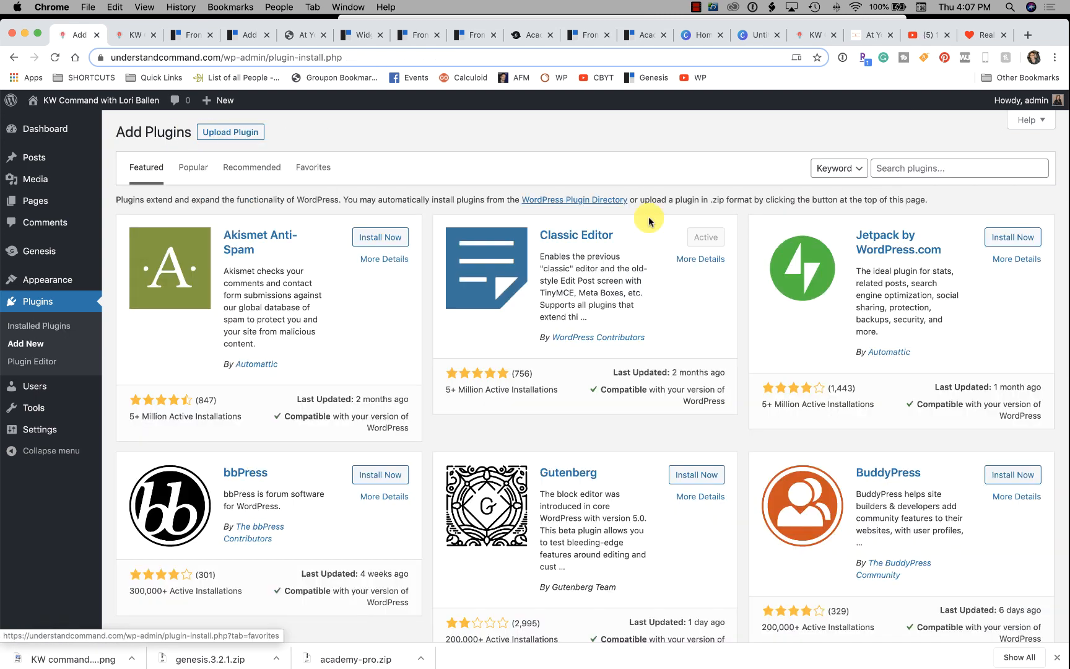
pyautogui.click(911, 166)
pyautogui.write('genesis simple')
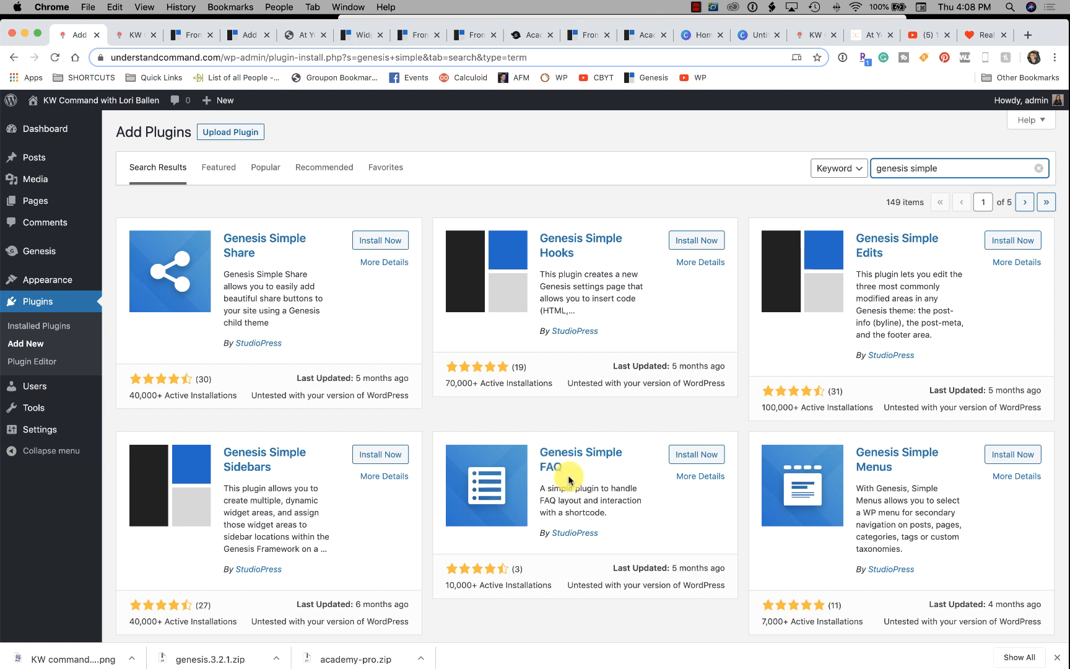
pyautogui.scroll(-1, 677, 476)
pyautogui.click(693, 438)
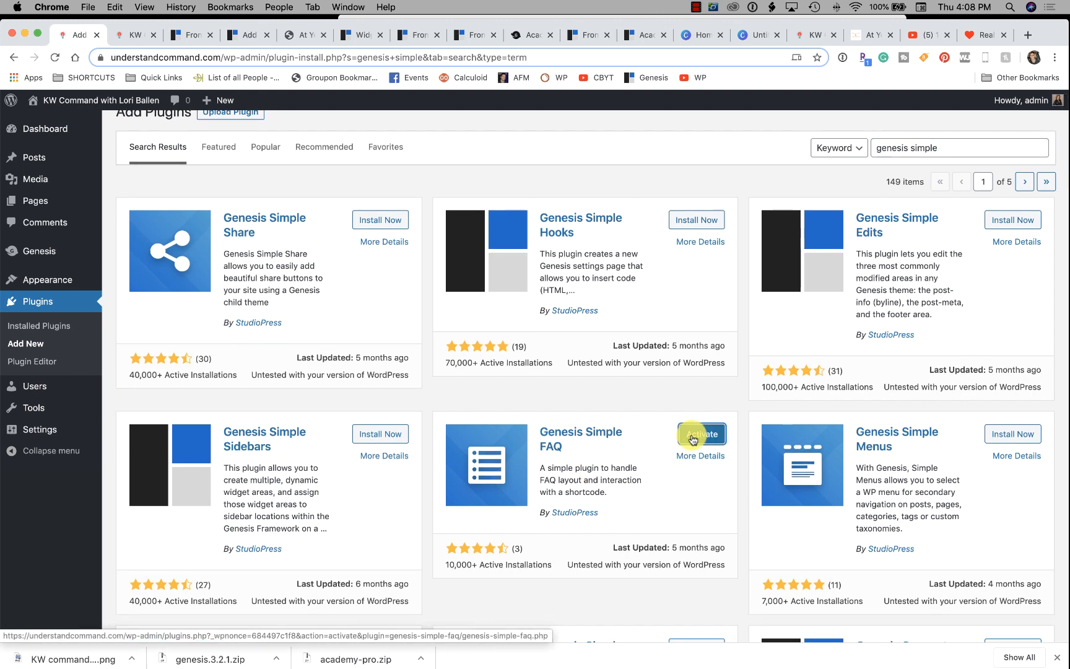
pyautogui.click(693, 437)
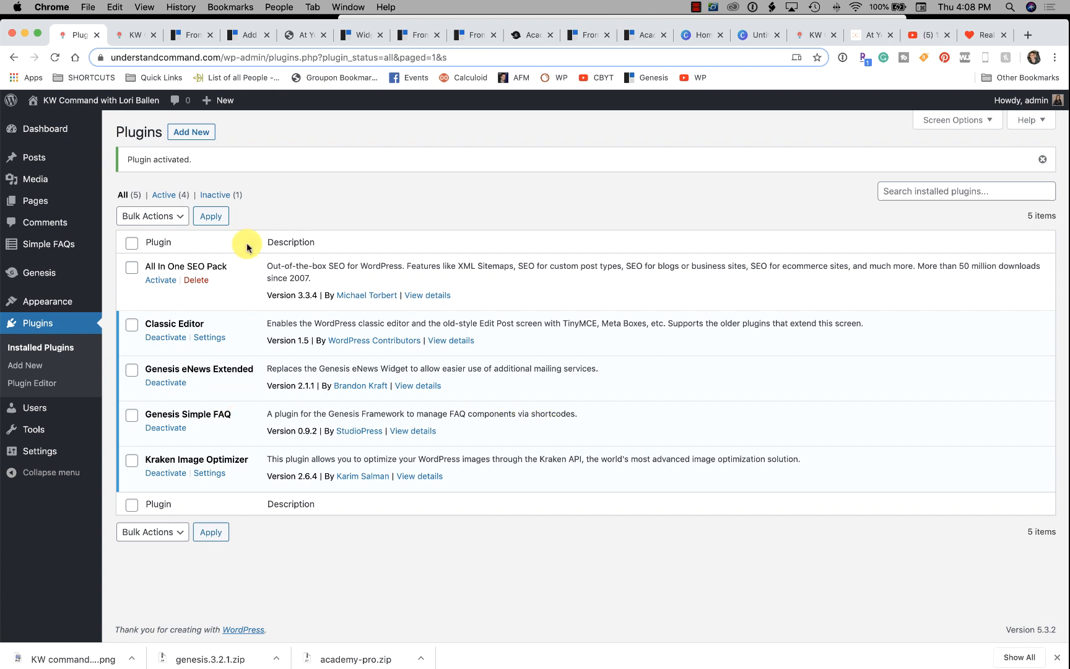
pyautogui.moveTo(44, 297)
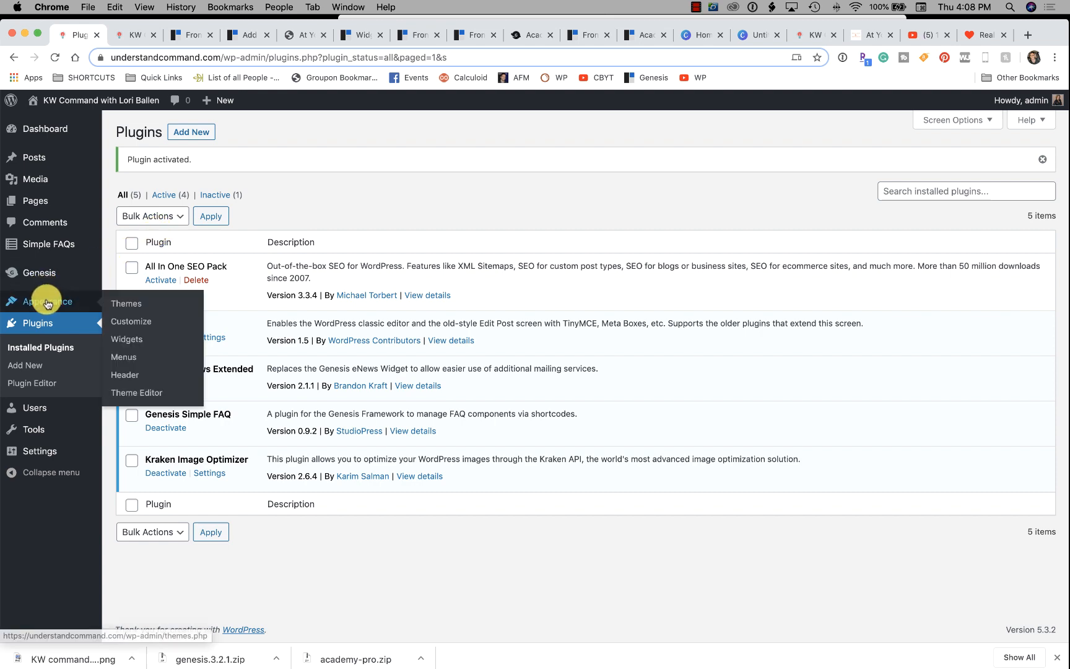
pyautogui.click(131, 344)
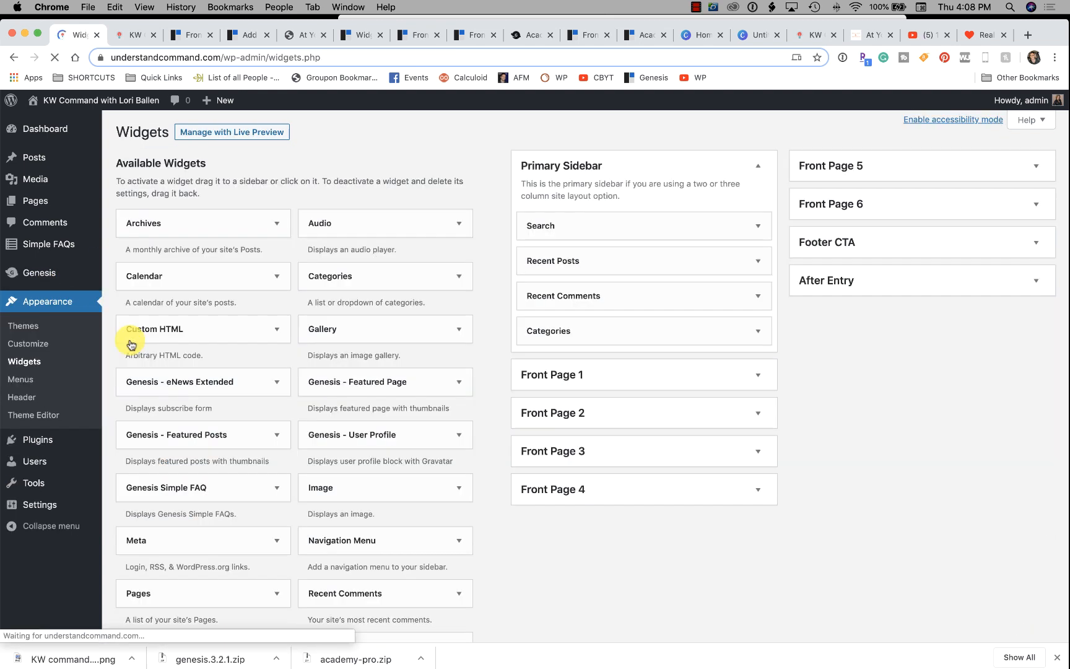
# Drop a Genesis eNews Extended widget into the Front Page 6 widget area.
pyautogui.click(849, 211)
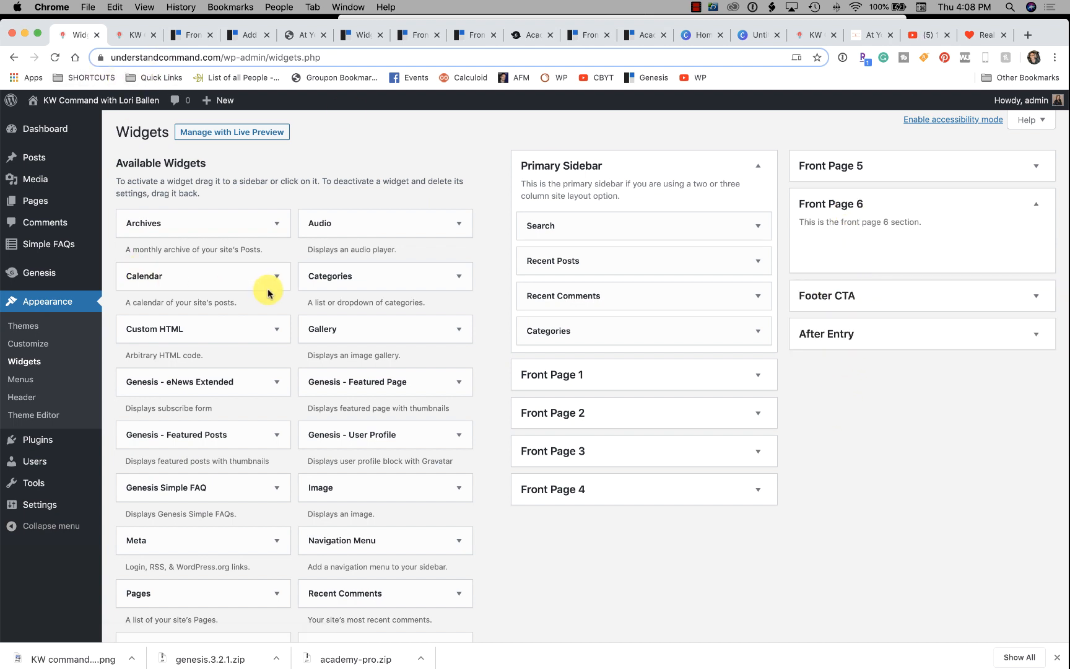
pyautogui.scroll(-1, 391, 316)
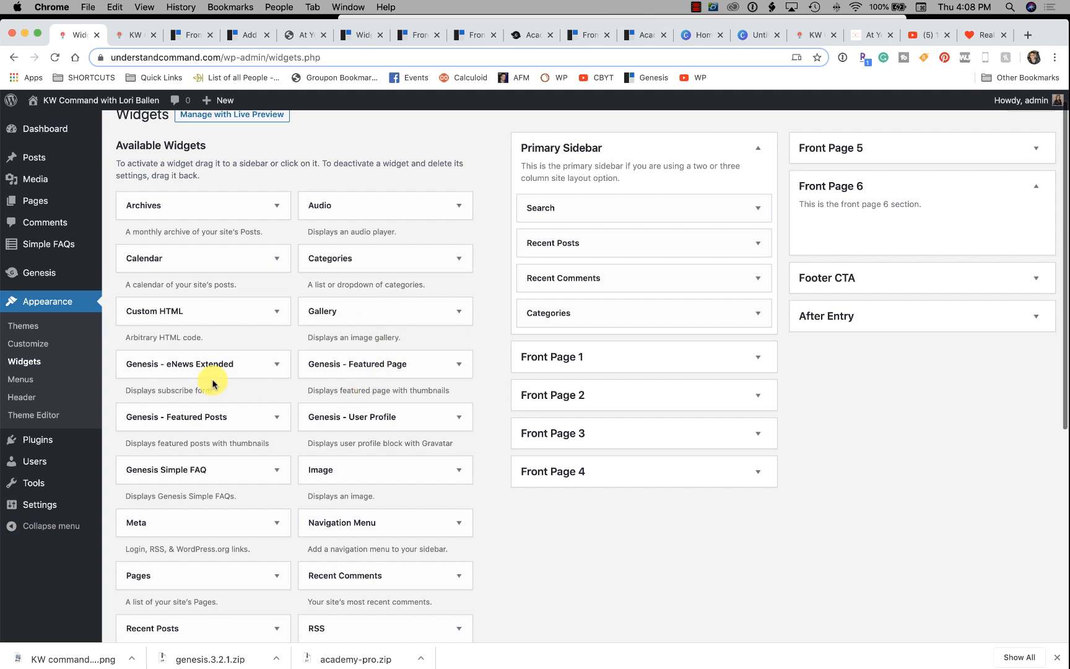
pyautogui.moveTo(210, 367); pyautogui.dragTo(895, 233)
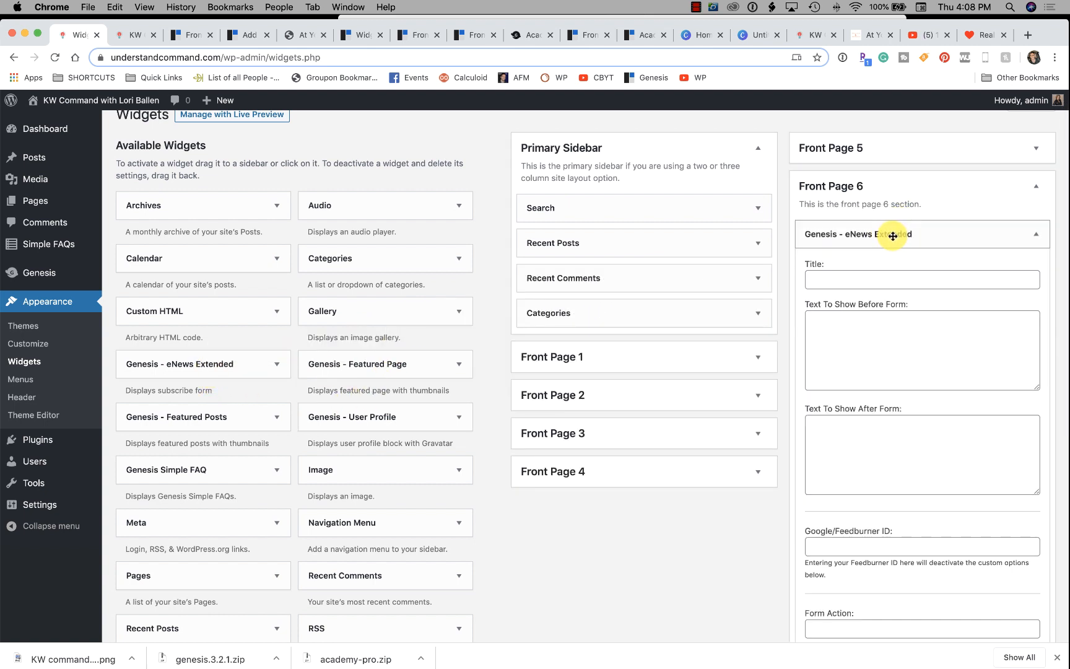
pyautogui.click(127, 37)
pyautogui.click(152, 35)
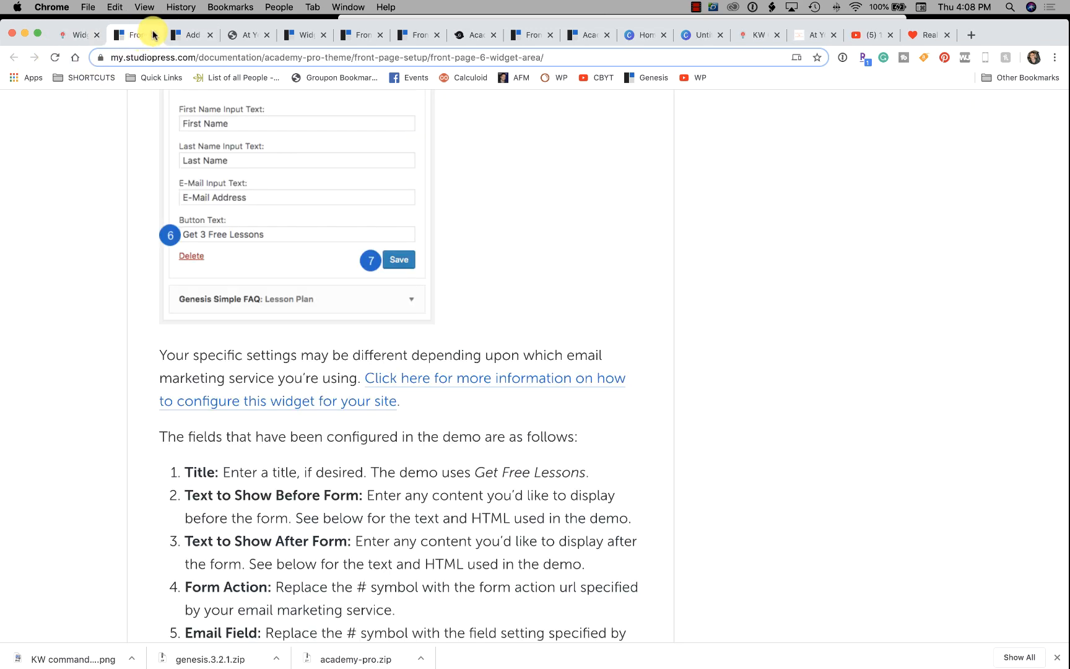
pyautogui.scroll(5, 305, 308)
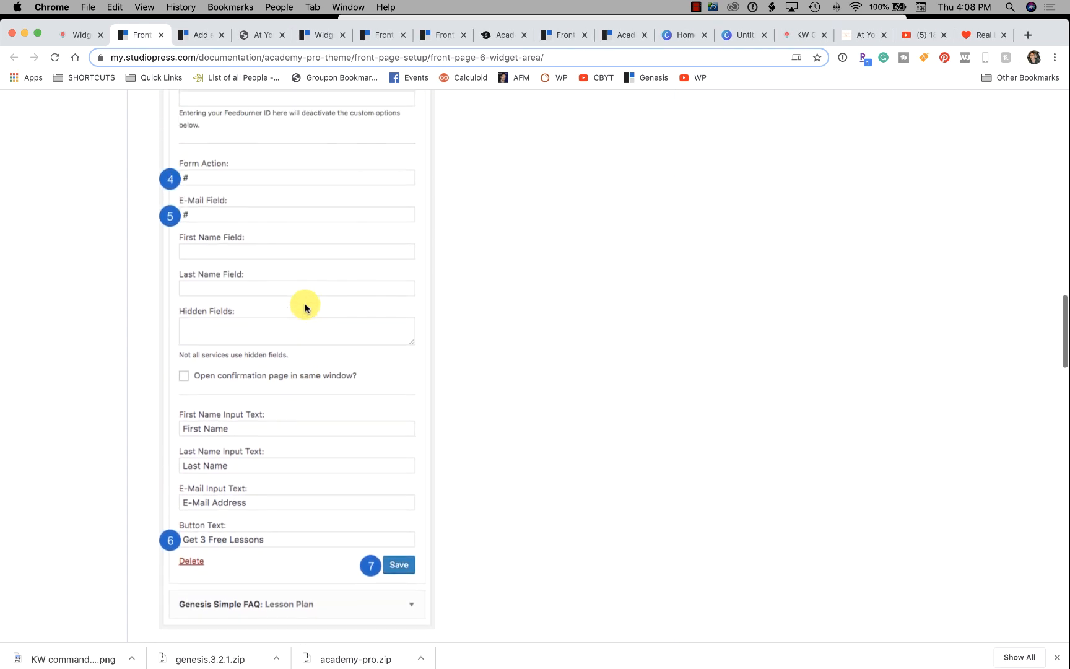
pyautogui.scroll(6, 305, 307)
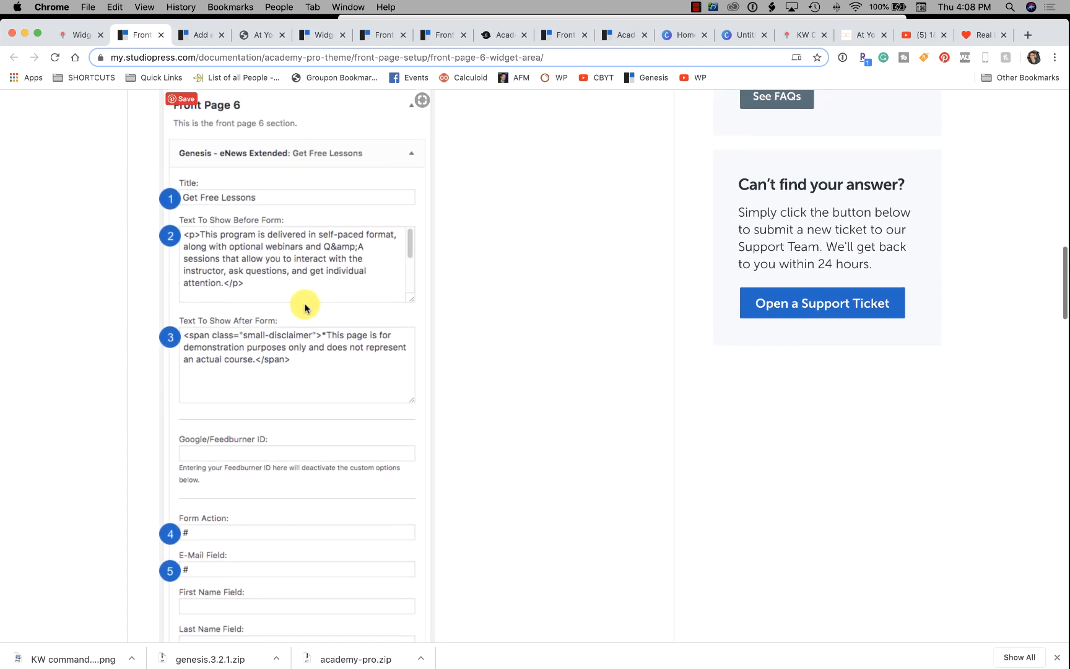
pyautogui.scroll(1, 300, 303)
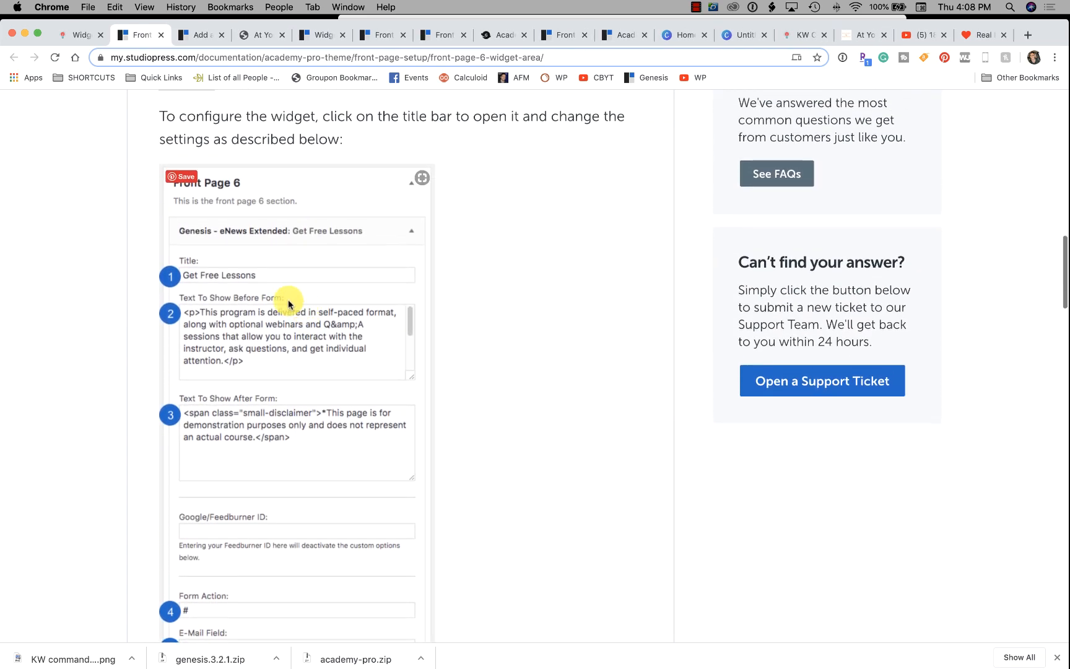
pyautogui.click(80, 41)
# Title the widget 'Get the 18 Steps to KW Comman…' and add before-form intro text.
pyautogui.click(859, 277)
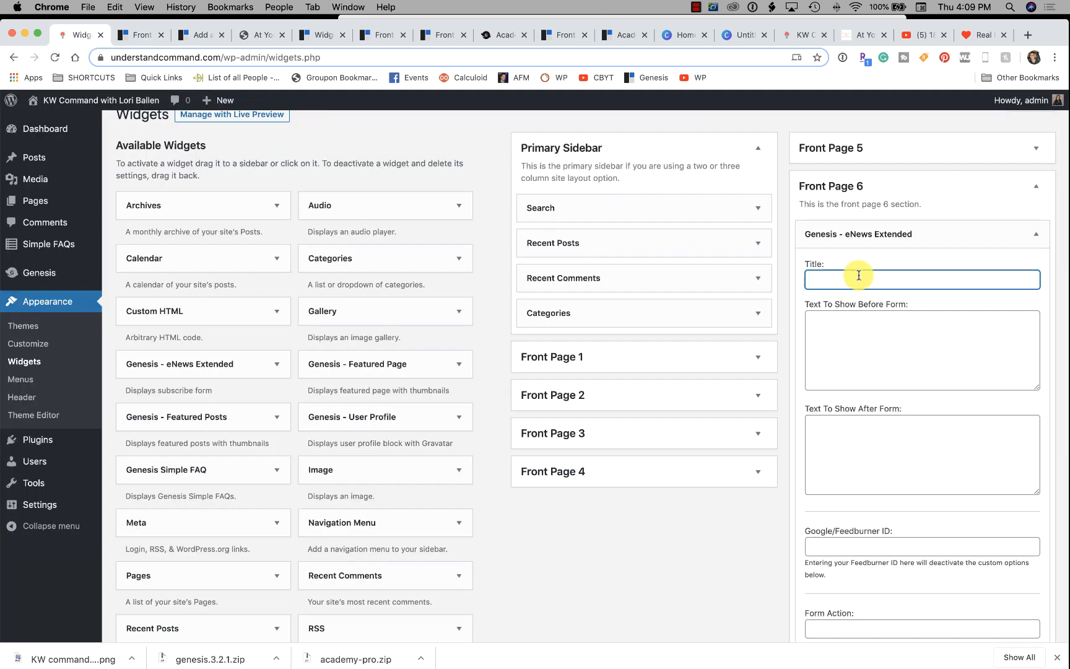
pyautogui.write('Get the 18 Steps to K')
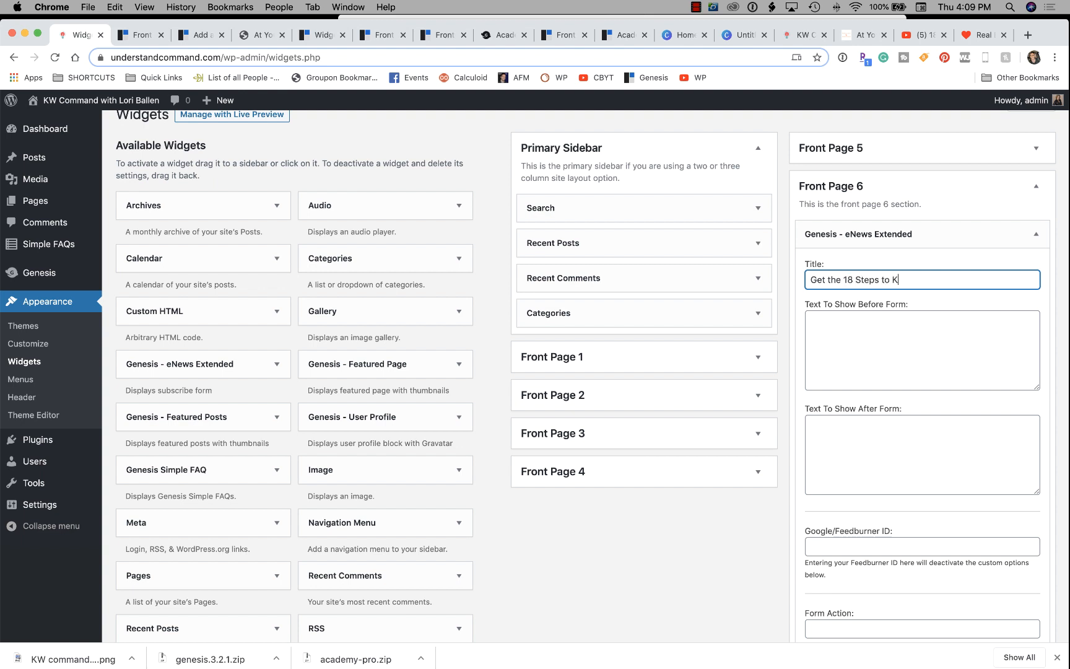
pyautogui.write('W Command')
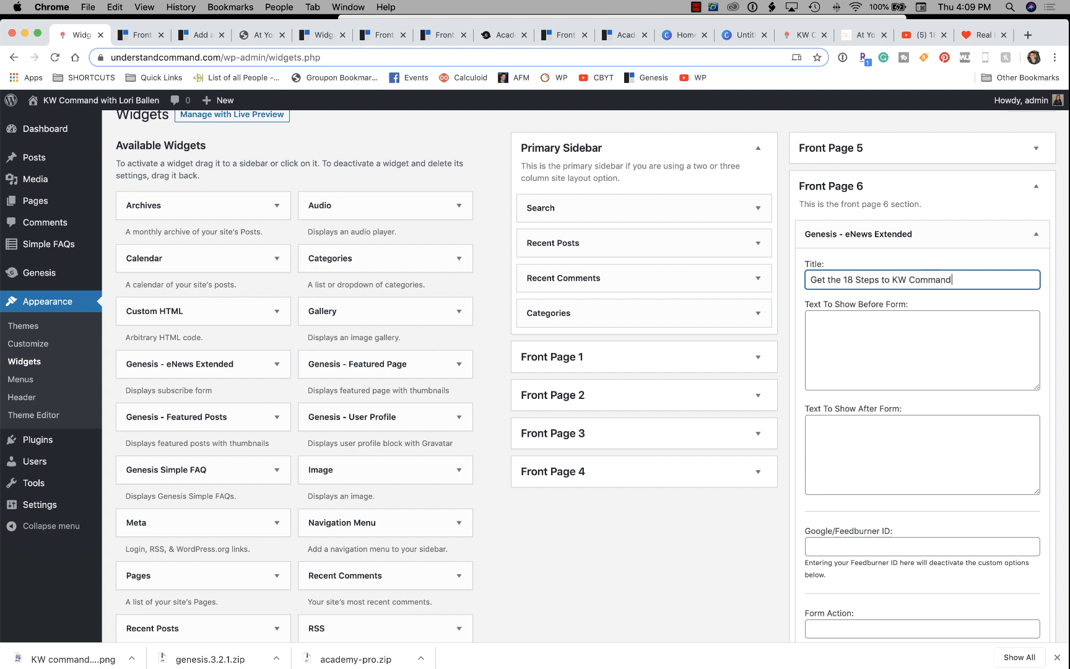
pyautogui.click(895, 362)
pyautogui.click(124, 36)
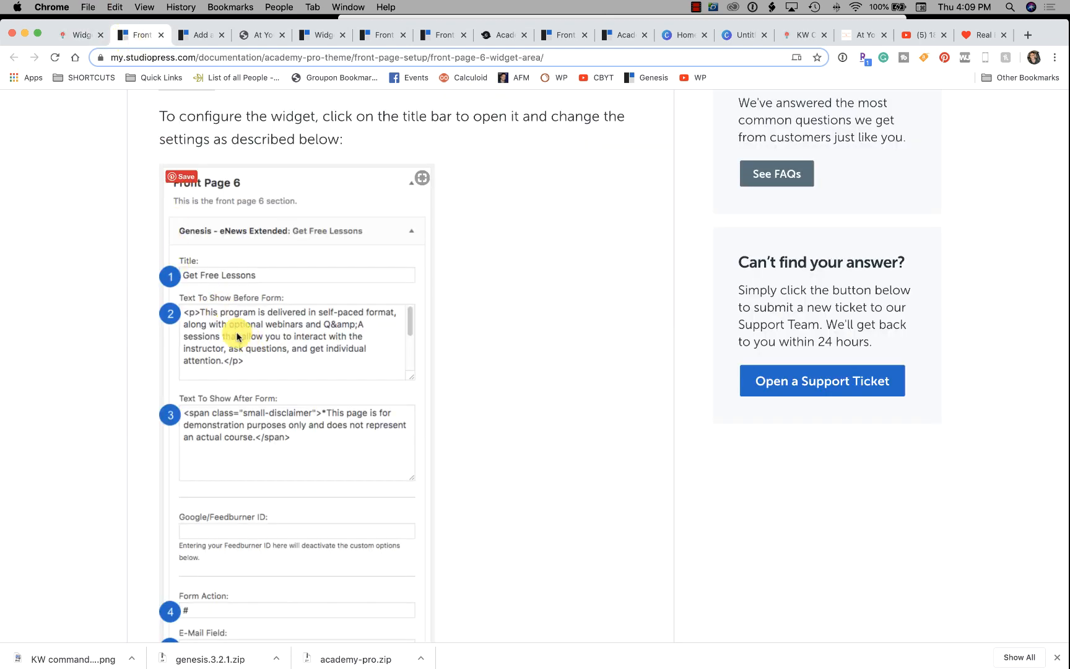
pyautogui.scroll(-2, 219, 309)
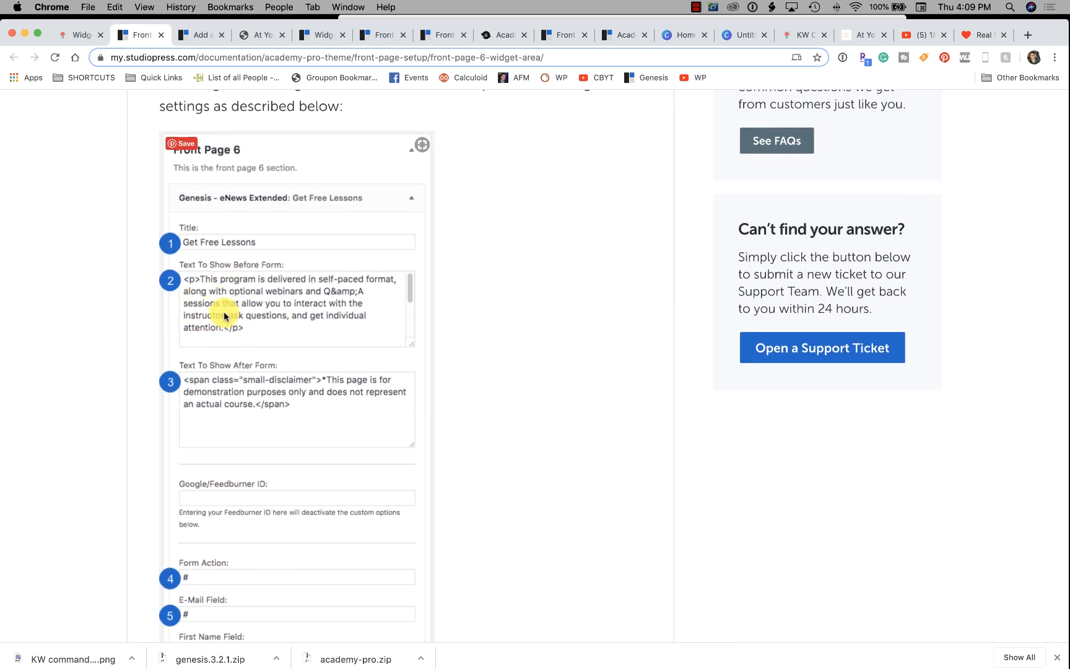
pyautogui.click(80, 37)
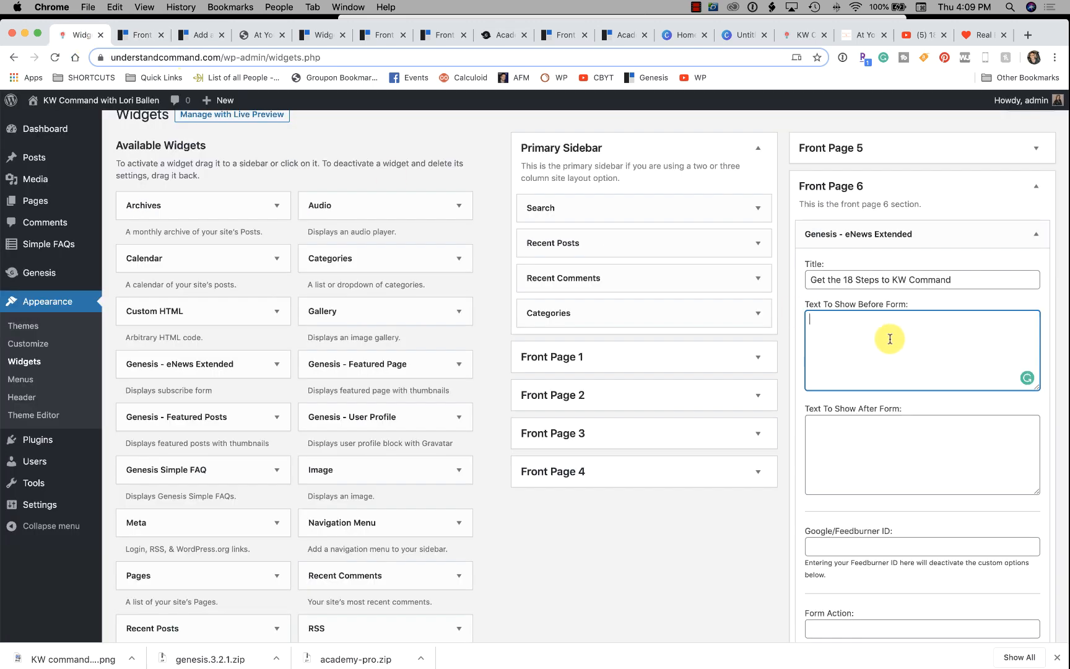
pyautogui.write('E')
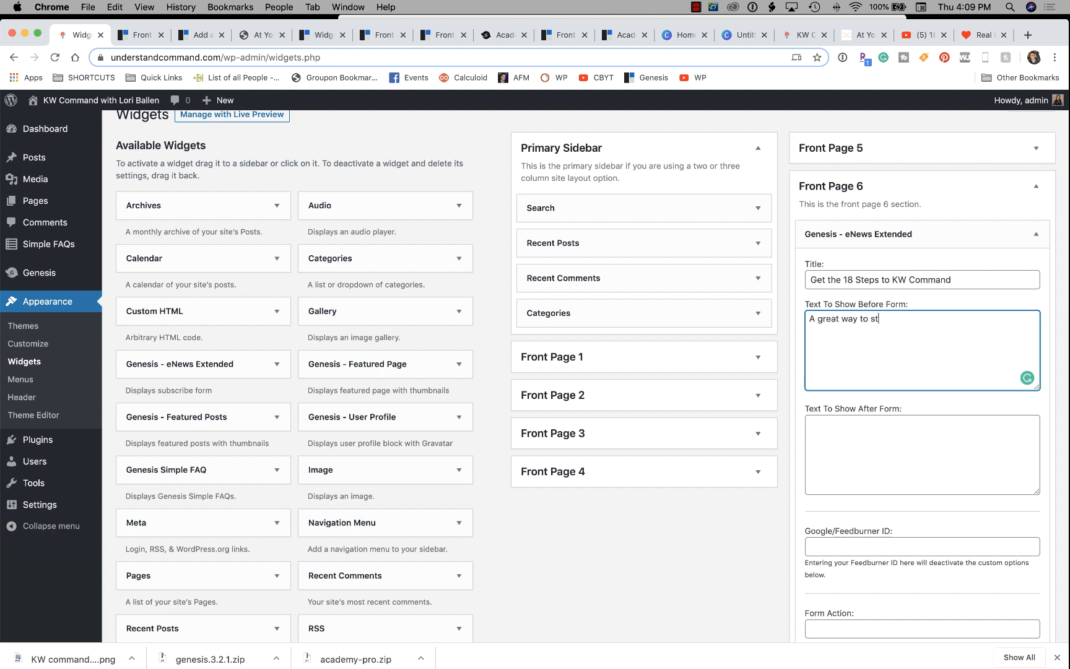
pyautogui.write('youru')
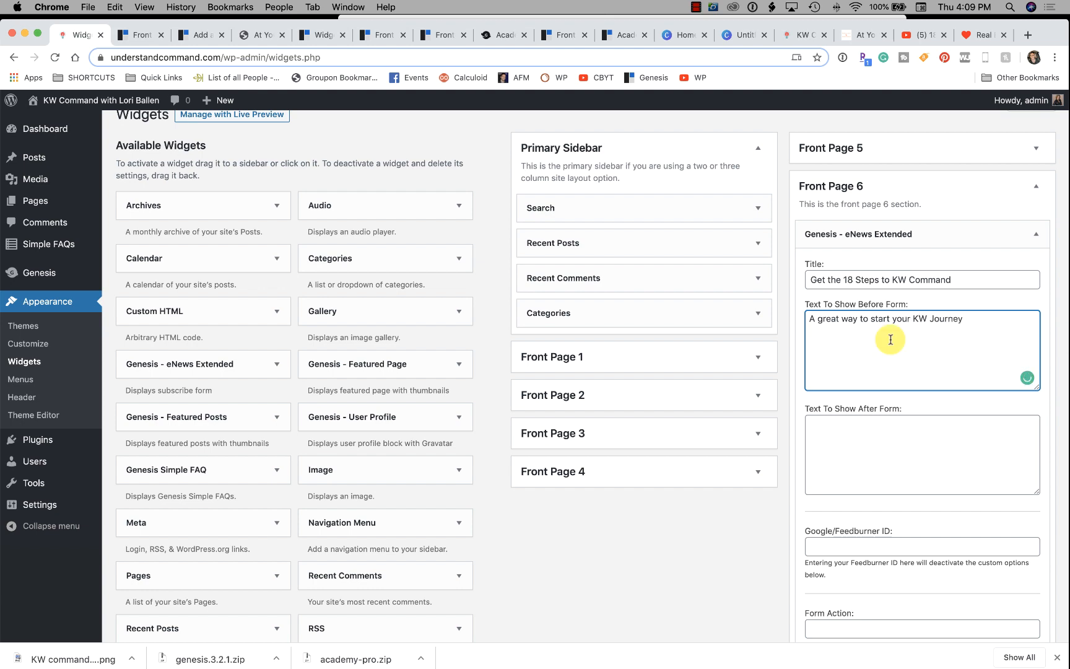
pyautogui.scroll(-2, 888, 339)
pyautogui.click(883, 387)
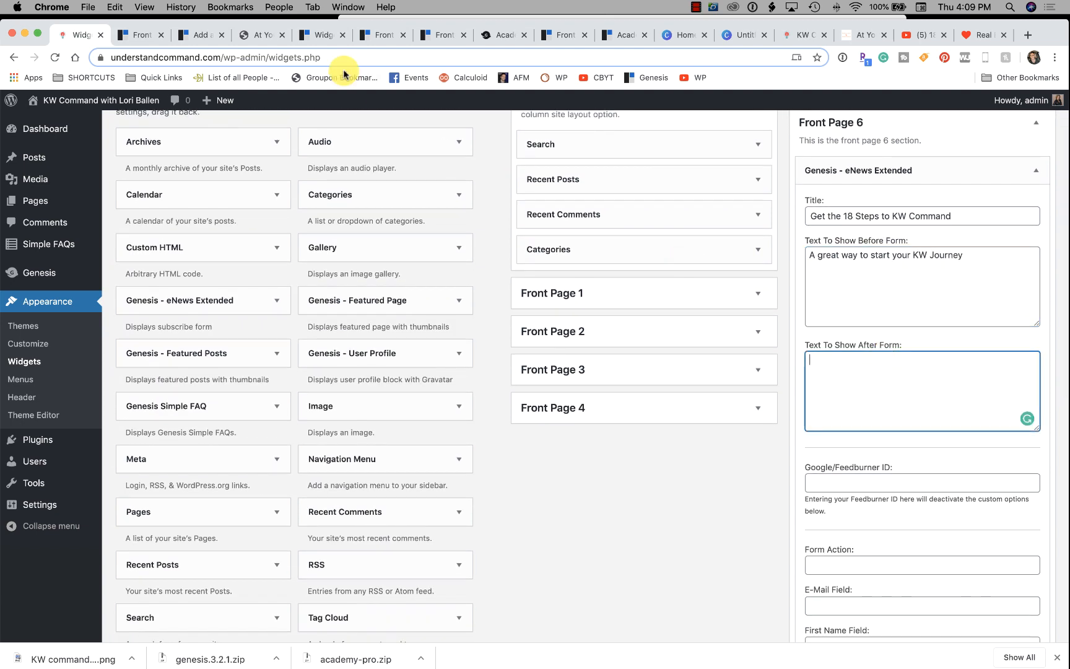
# Write after-form text inviting subscribers to training events, YouTube videos and guides, following the docs example.
pyautogui.click(151, 35)
pyautogui.scroll(-5, 319, 303)
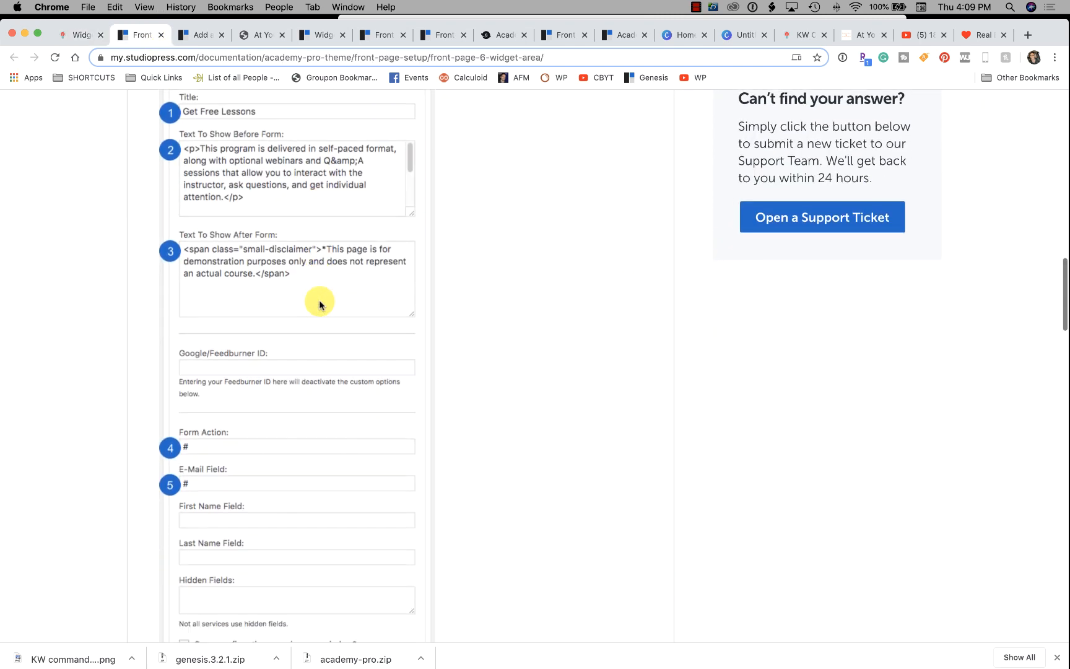
pyautogui.click(80, 33)
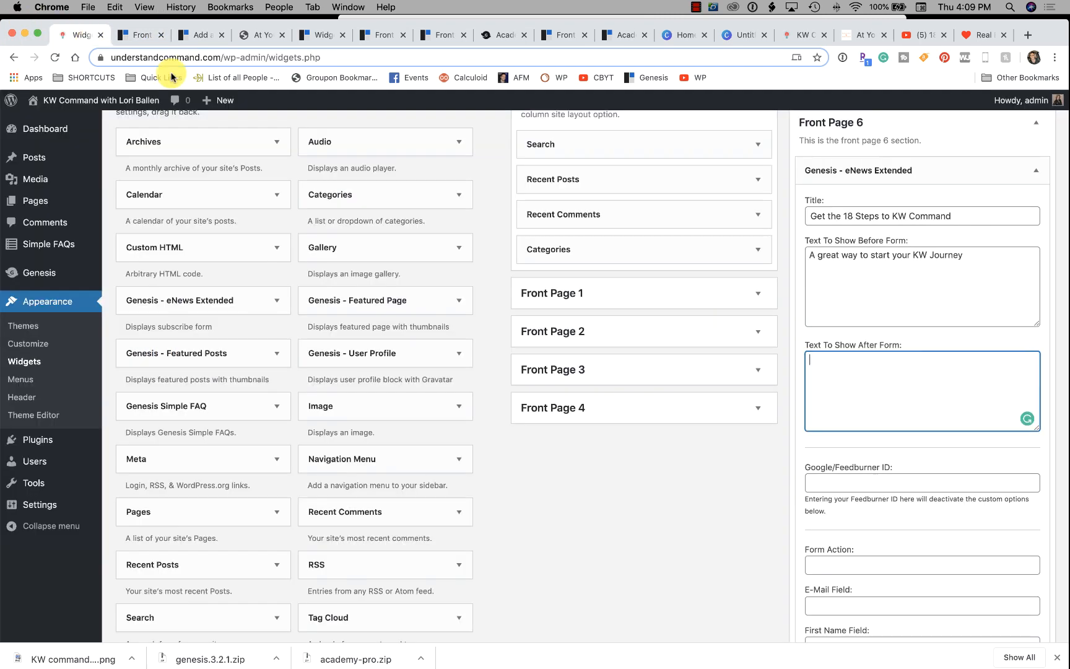
pyautogui.write('B')
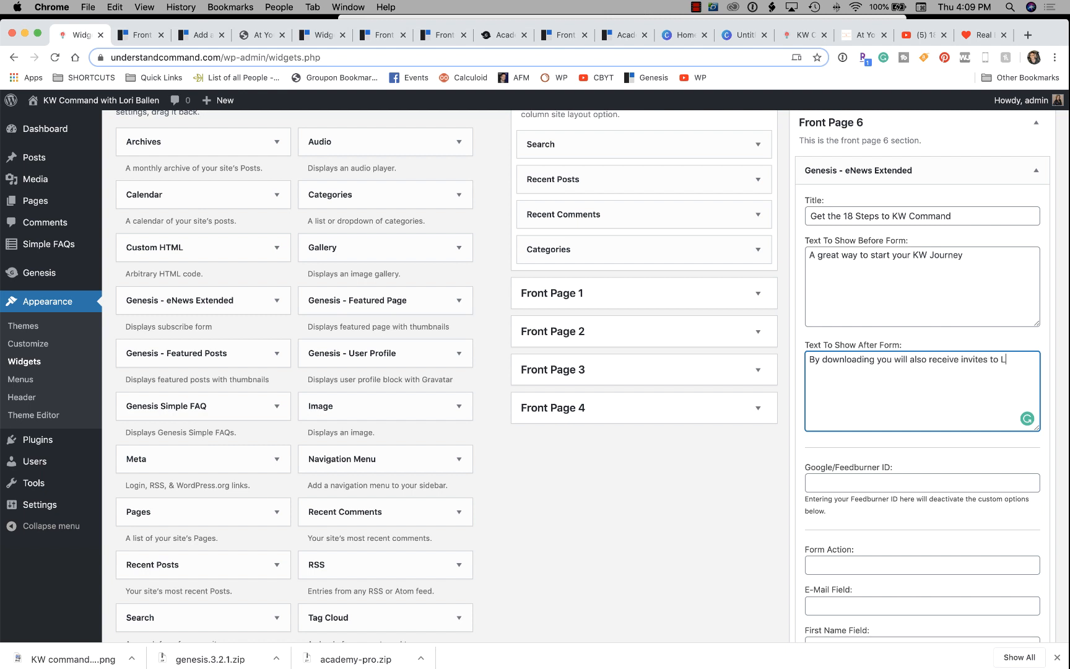
pyautogui.write('llen Training Events, youtube videos, and guides.')
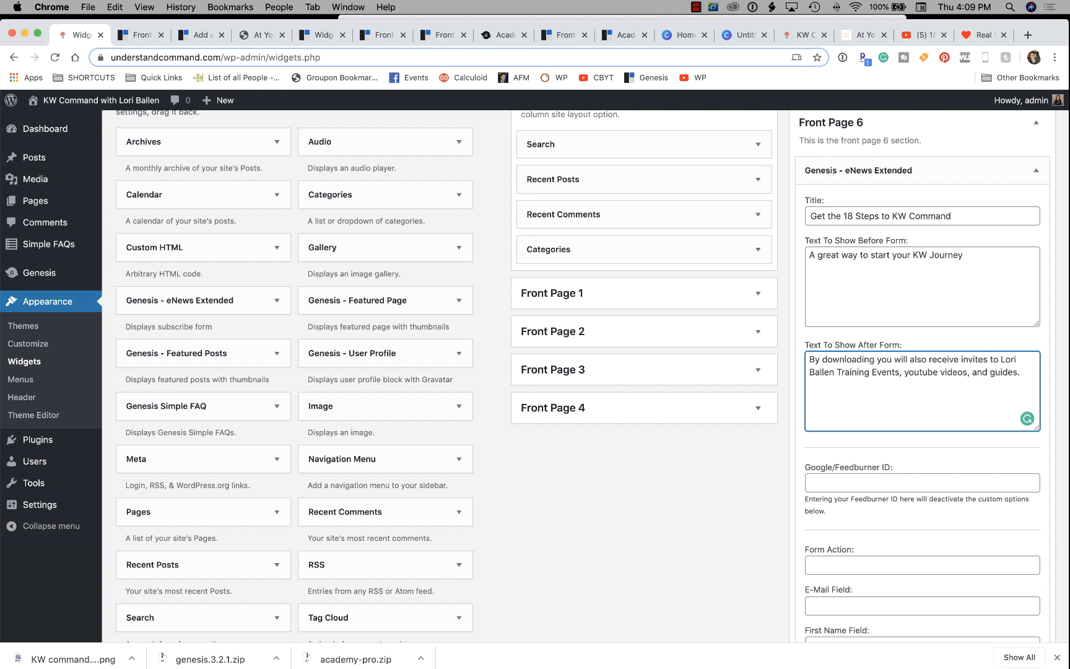
pyautogui.scroll(-5, 879, 375)
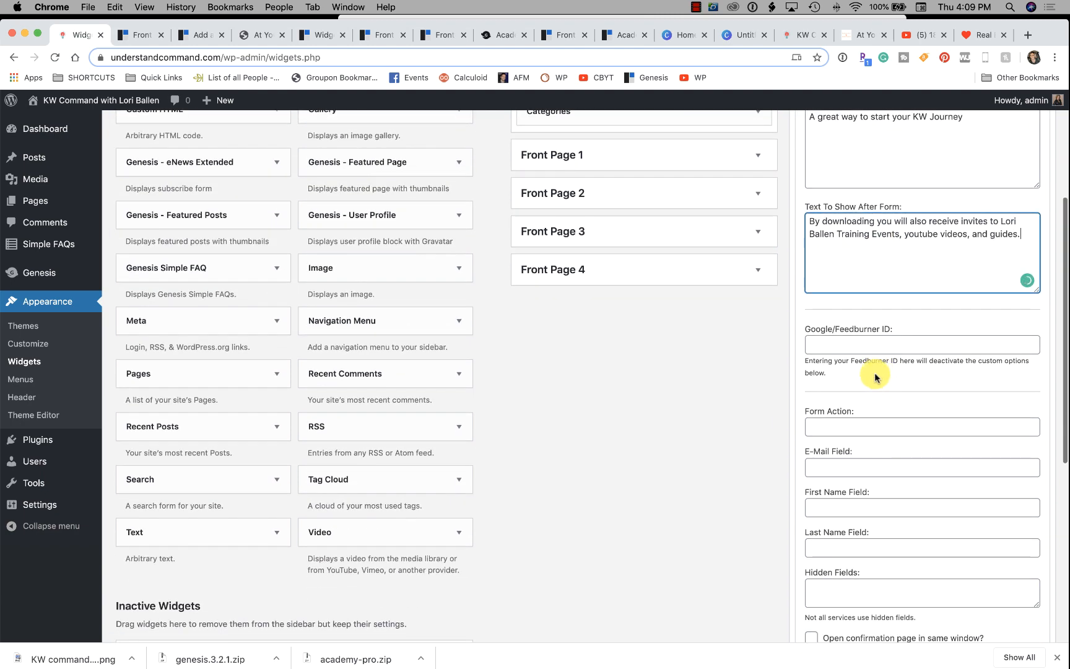
pyautogui.click(138, 35)
pyautogui.scroll(-3, 247, 275)
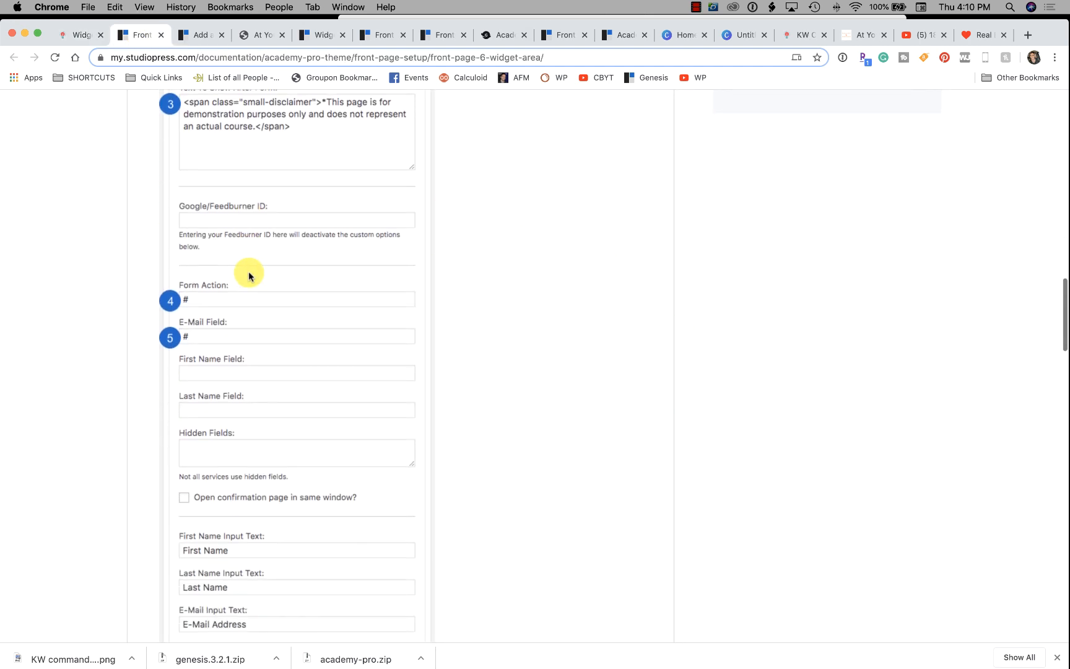
pyautogui.scroll(-2, 249, 275)
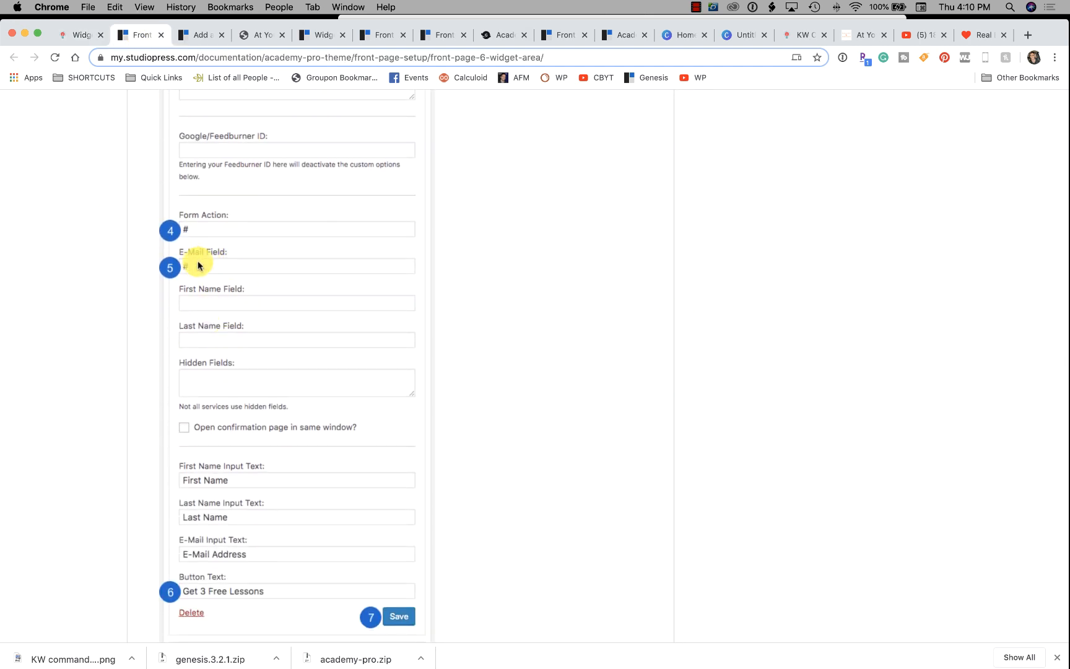
pyautogui.click(77, 34)
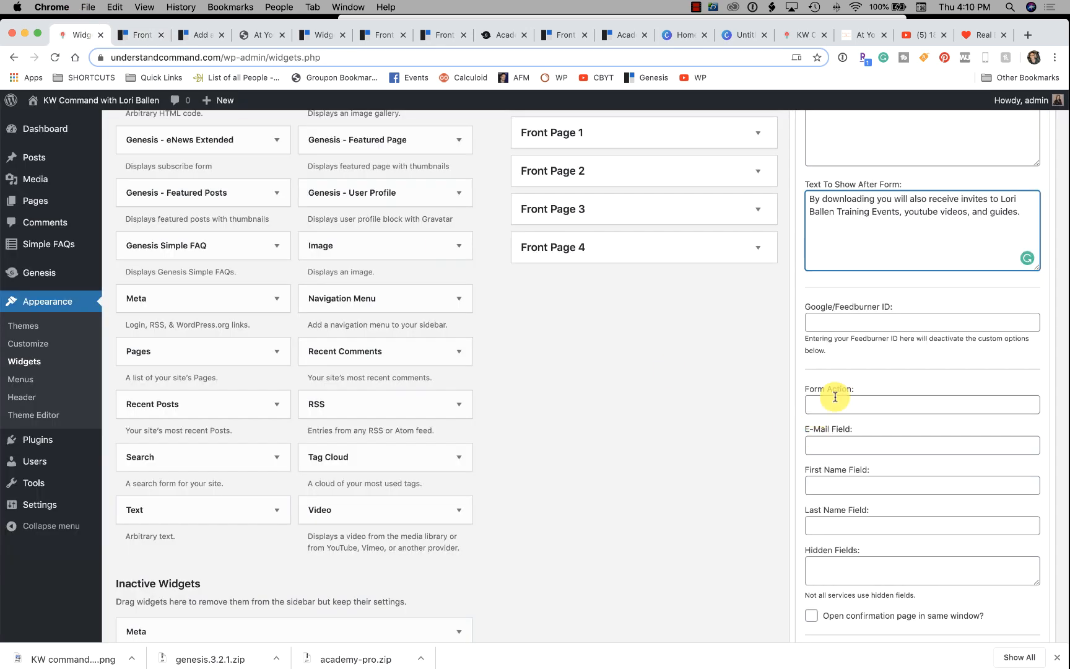
# Set both the E-Mail Field and Form Action of the signup widget to #.
pyautogui.click(833, 442)
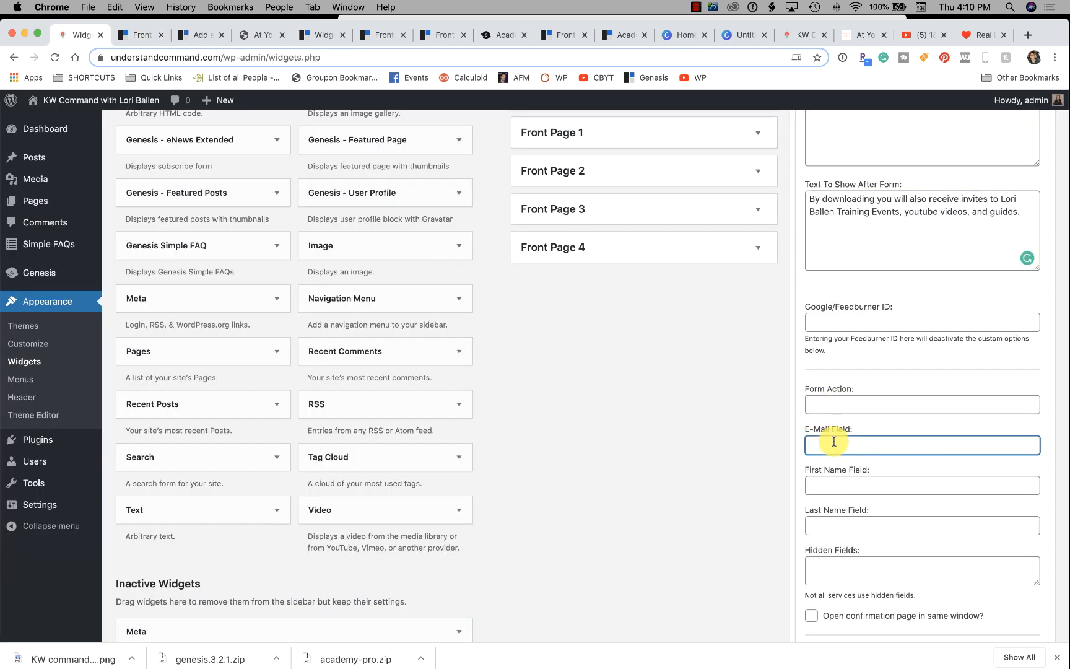
pyautogui.write('#')
pyautogui.click(834, 484)
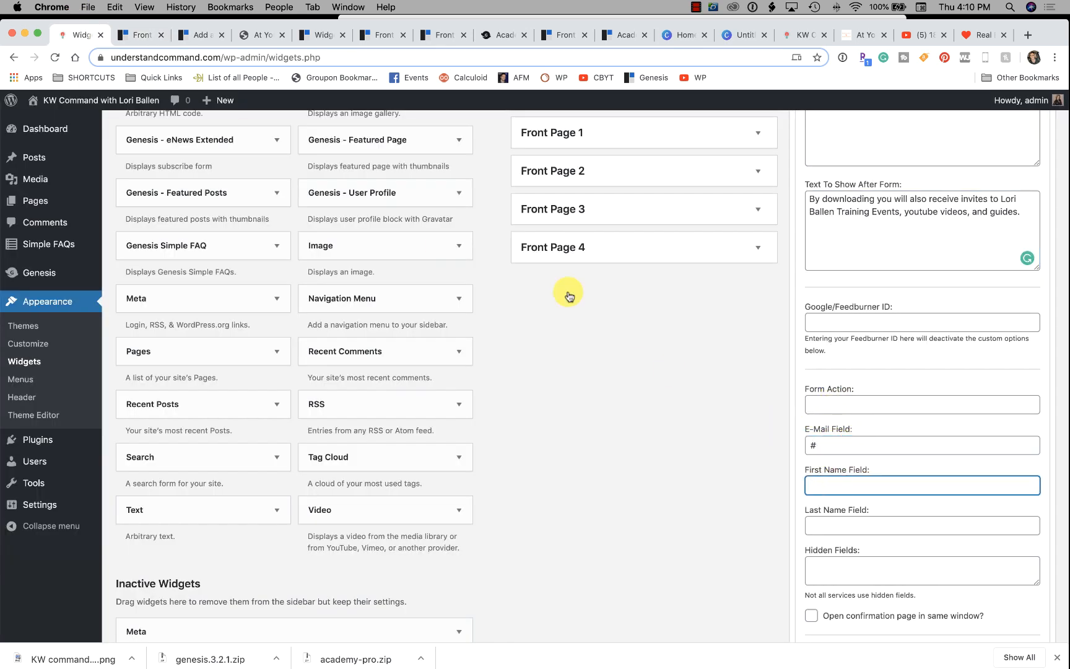
pyautogui.click(840, 403)
pyautogui.write('#')
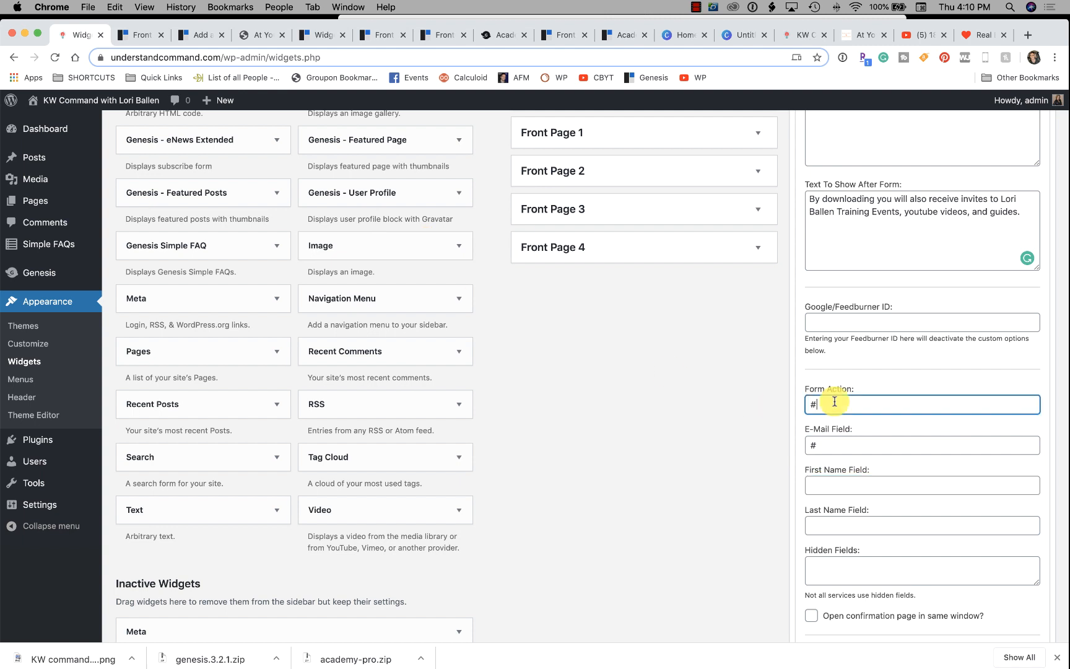
pyautogui.click(146, 35)
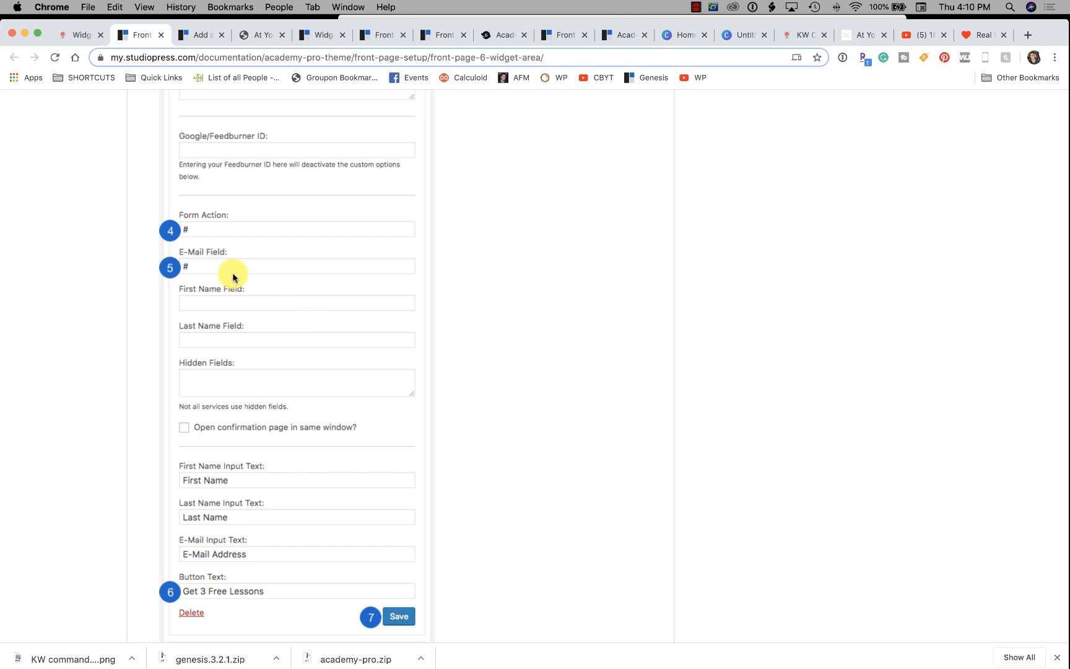
pyautogui.scroll(-1, 269, 439)
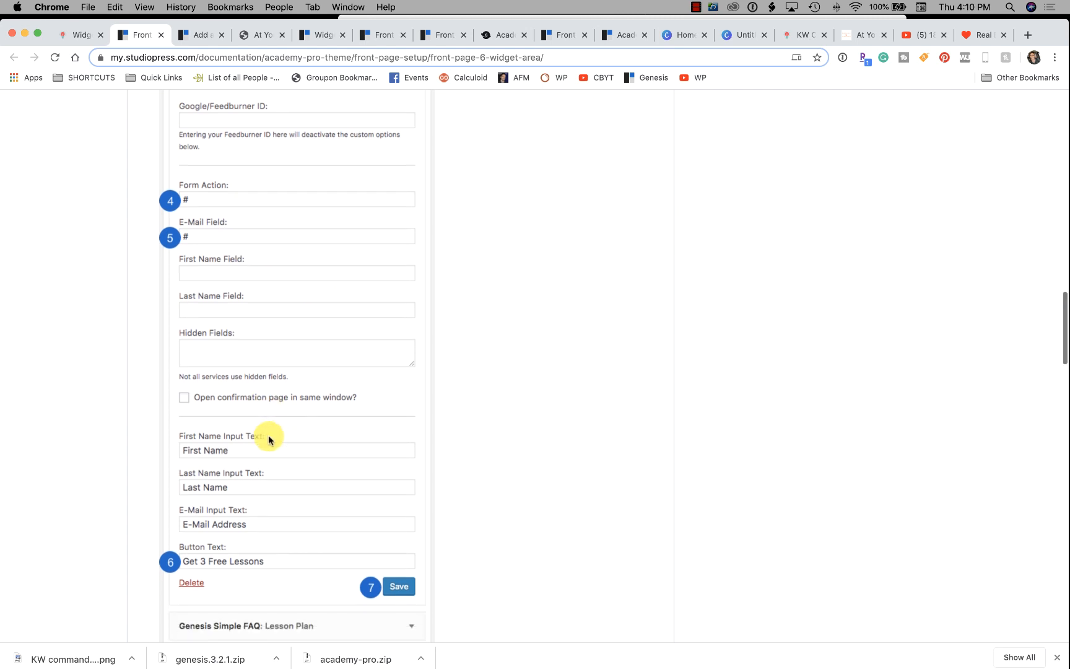
pyautogui.scroll(-1, 268, 438)
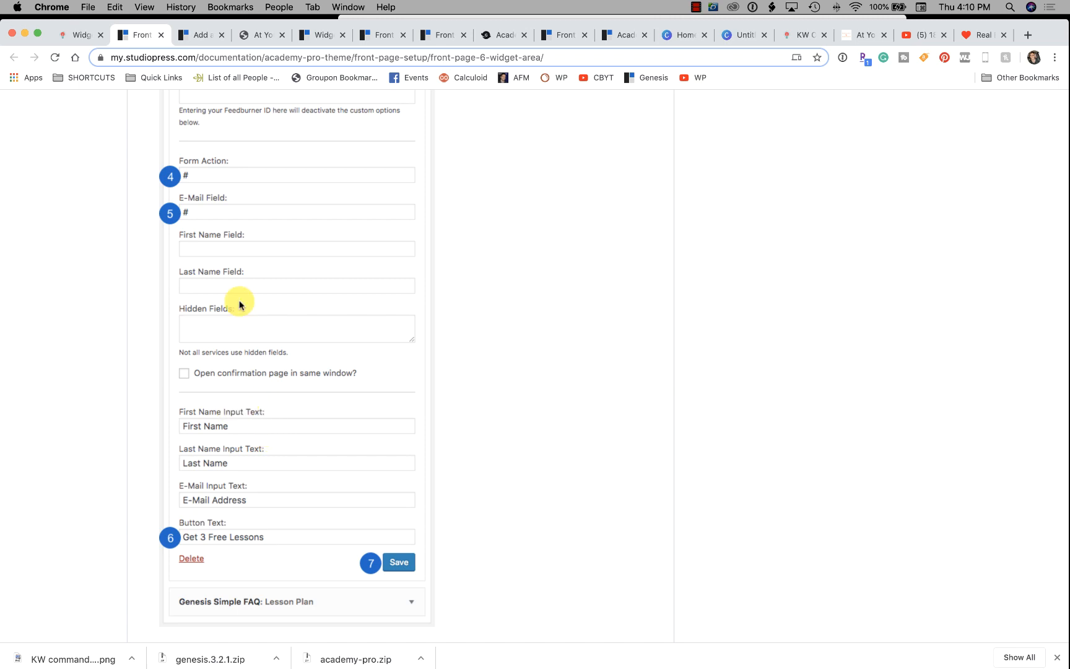
pyautogui.click(83, 35)
# Enter 'e' and 'last name' into the First Name and Last Name fields.
pyautogui.click(139, 35)
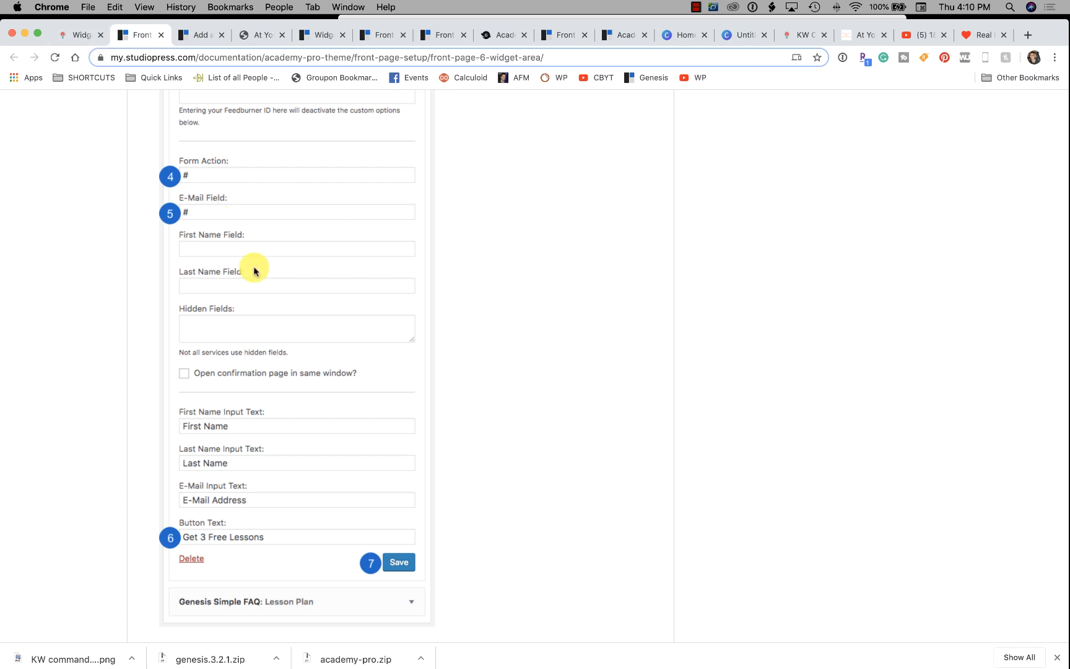
pyautogui.scroll(-4, 285, 346)
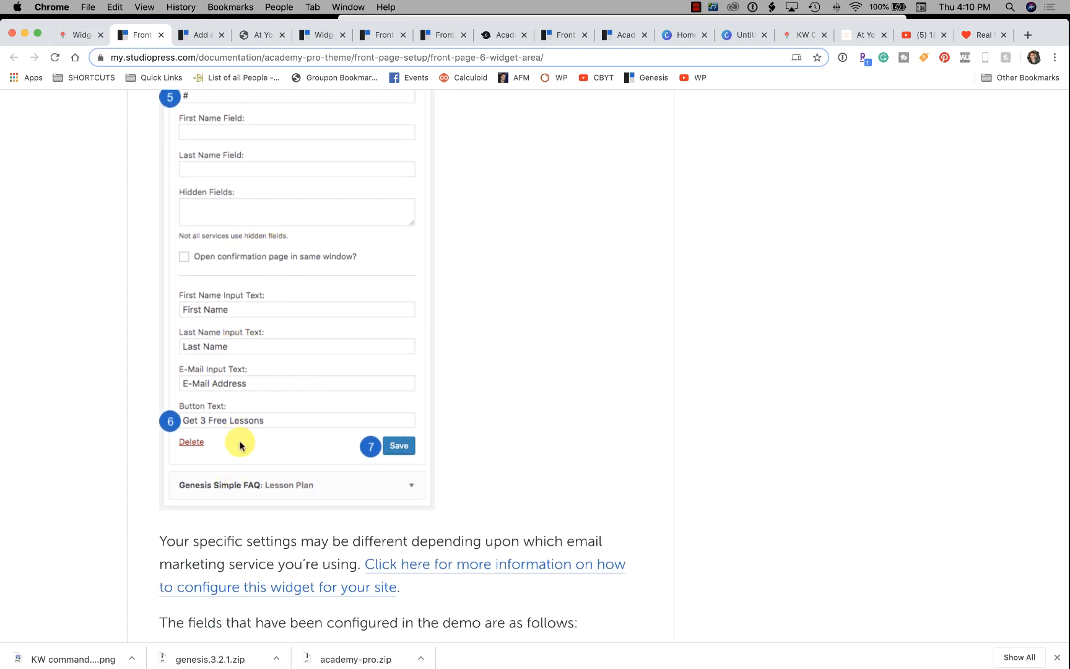
pyautogui.click(83, 41)
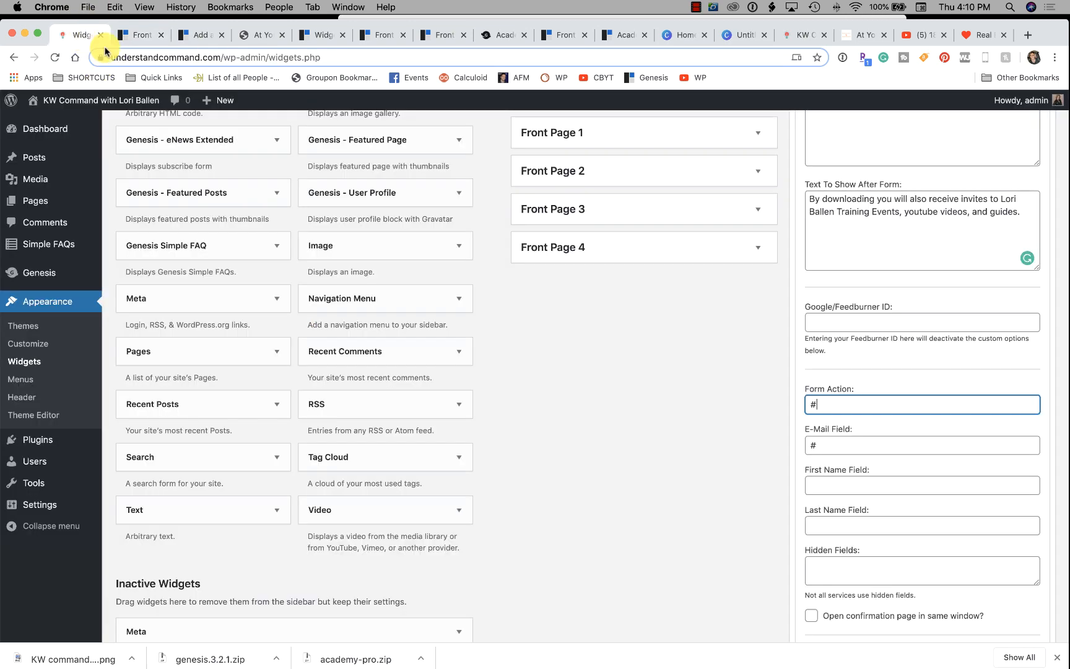
pyautogui.scroll(-1, 891, 403)
pyautogui.click(849, 441)
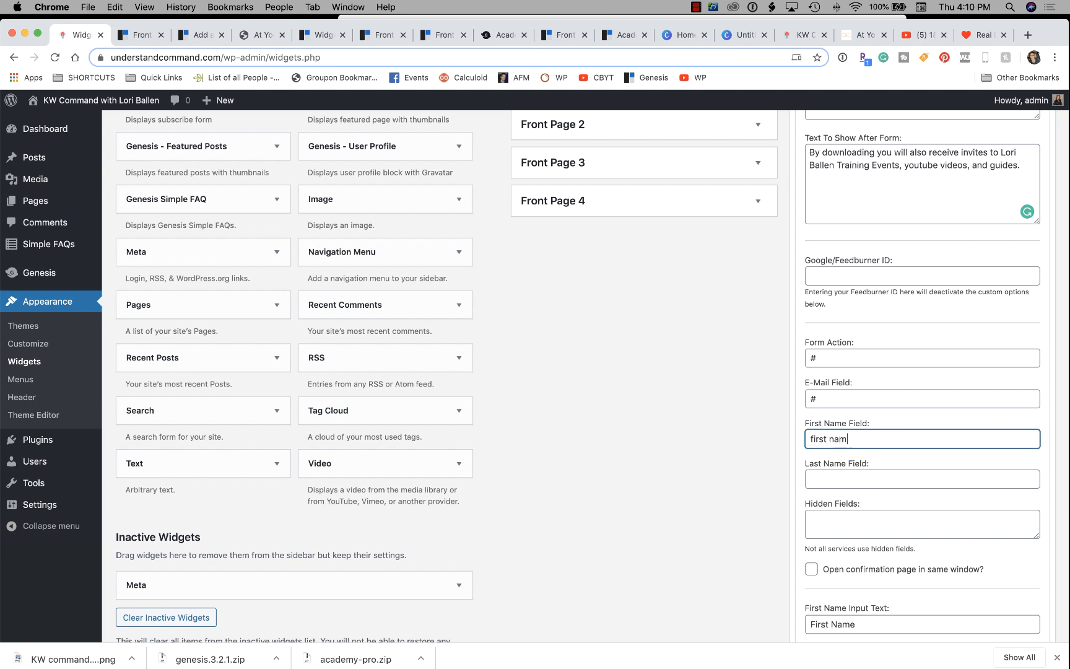
pyautogui.write('e')
pyautogui.press('Tab')
pyautogui.write('last name')
pyautogui.press('Tab')
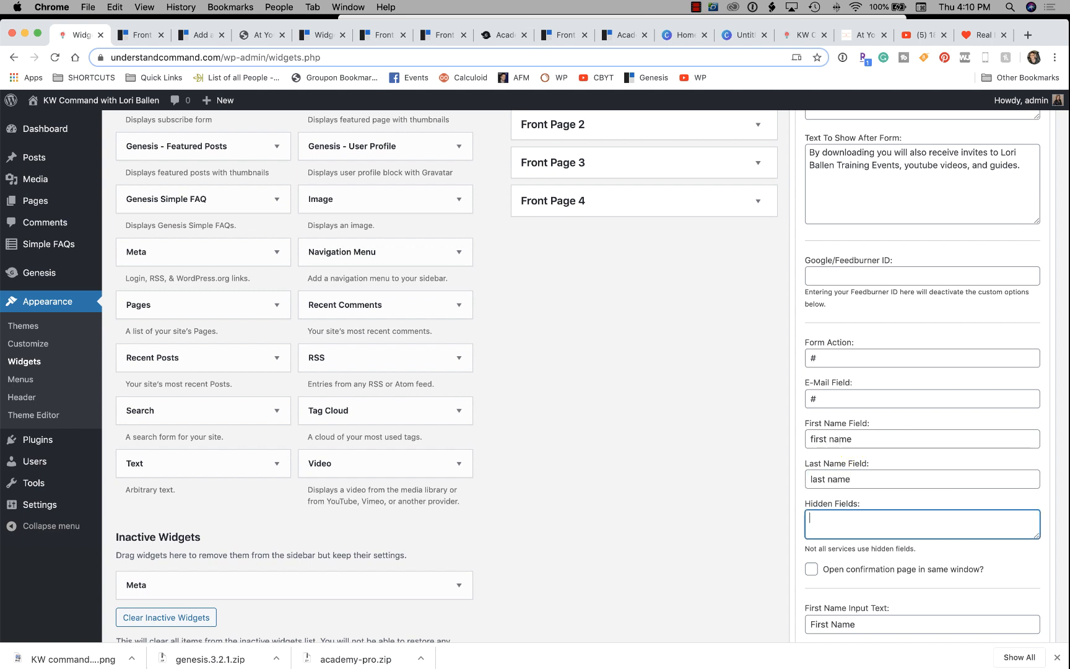
# Clear the First Name and Last Name fields again to match the documentation example.
pyautogui.click(142, 35)
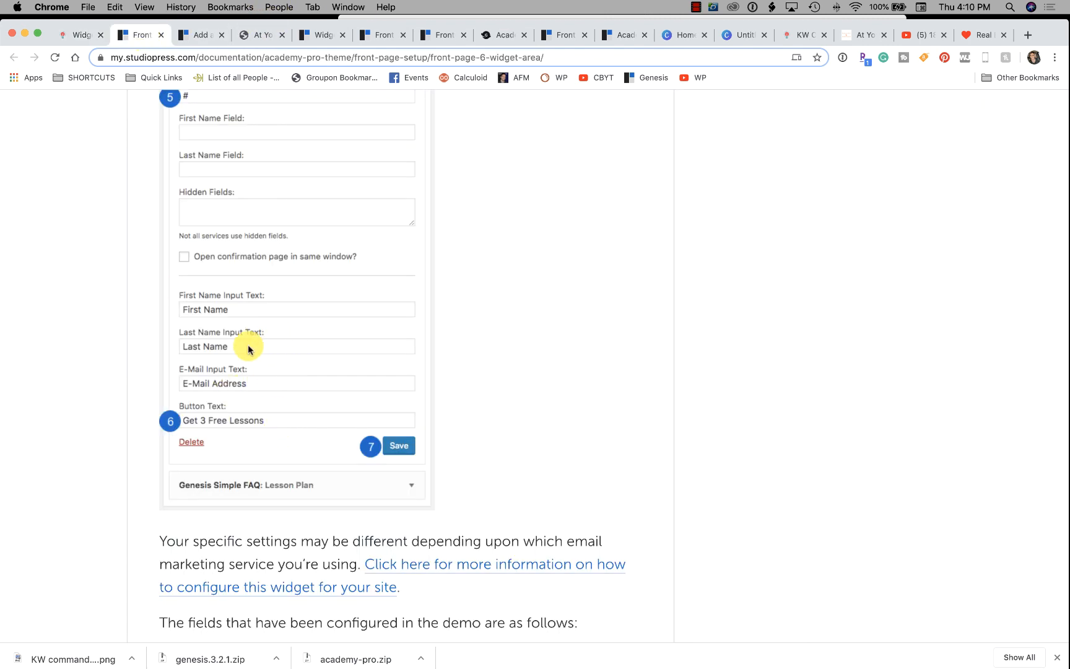
pyautogui.click(89, 41)
pyautogui.scroll(-3, 953, 497)
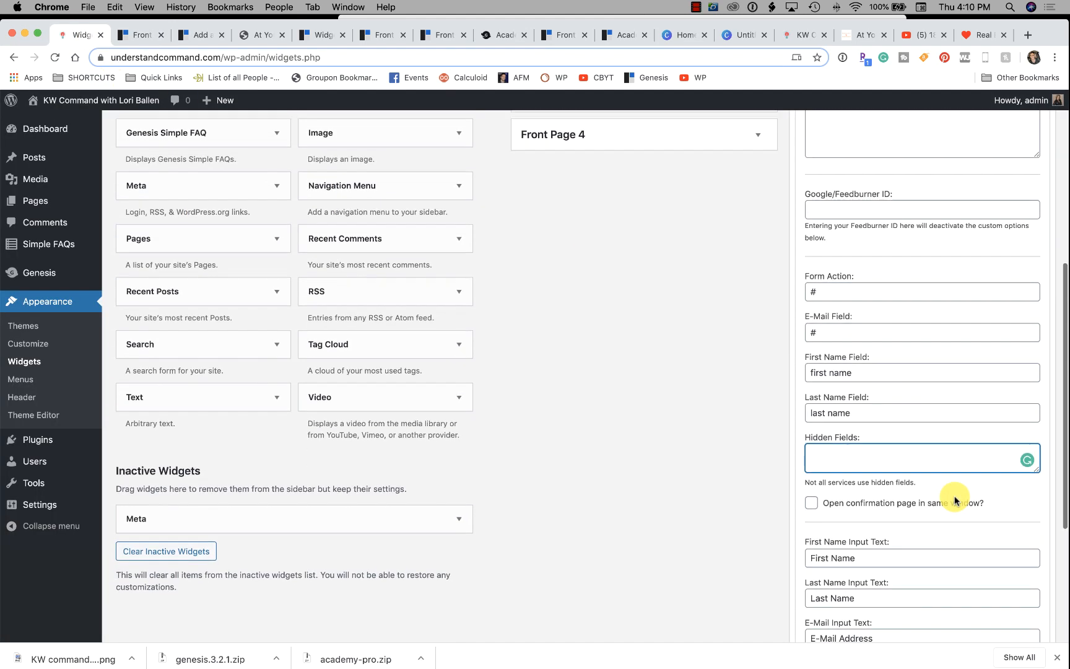
pyautogui.tripleClick(874, 392)
pyautogui.press('BackSpace')
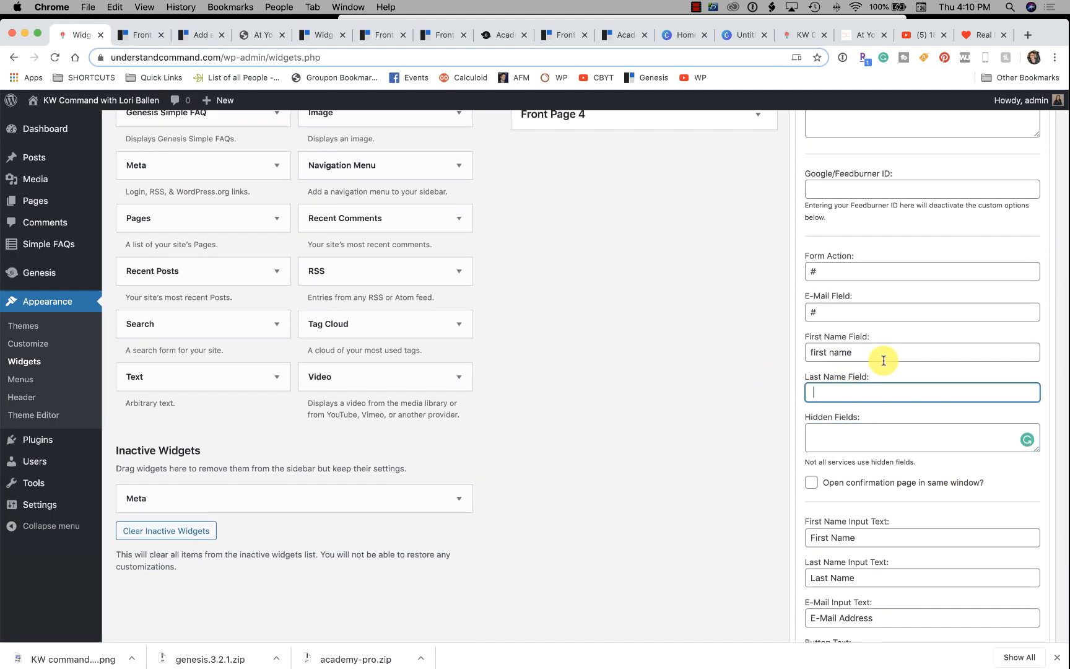
pyautogui.tripleClick(869, 353)
pyautogui.press('BackSpace')
# Change the button text from Go to 'Get My Guide' and show the privacy policy link.
pyautogui.click(139, 35)
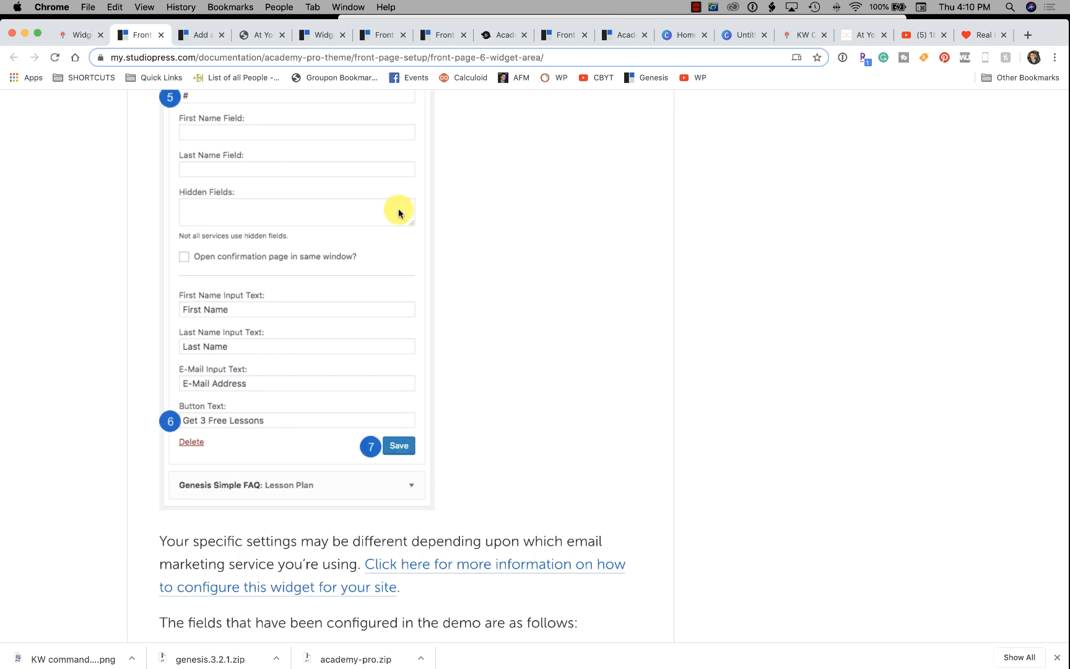
pyautogui.click(75, 36)
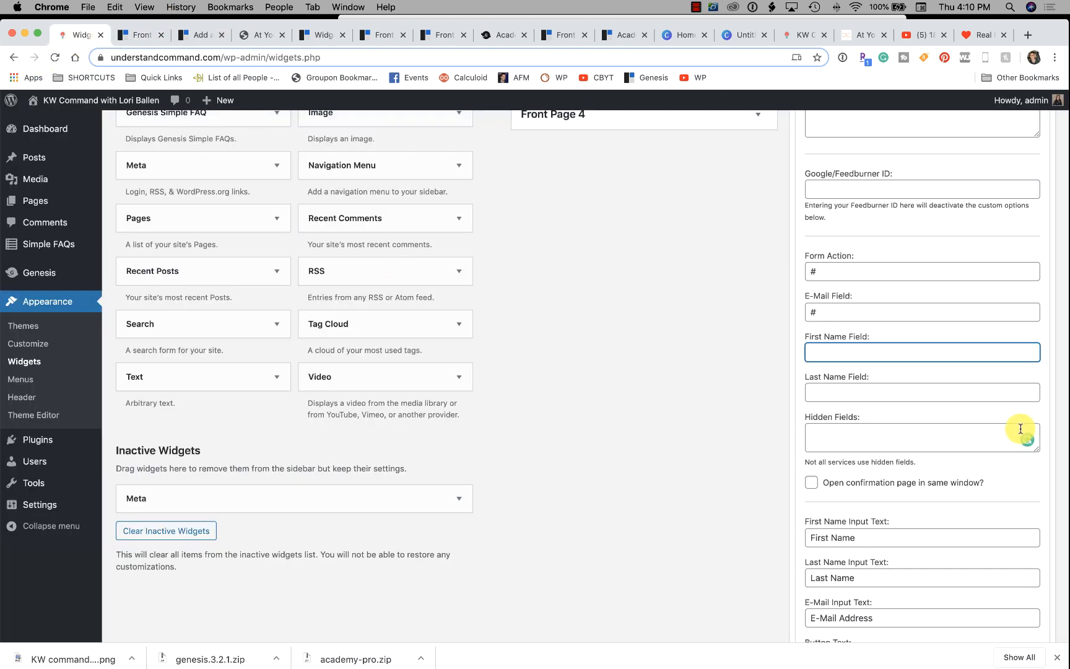
pyautogui.scroll(-5, 880, 388)
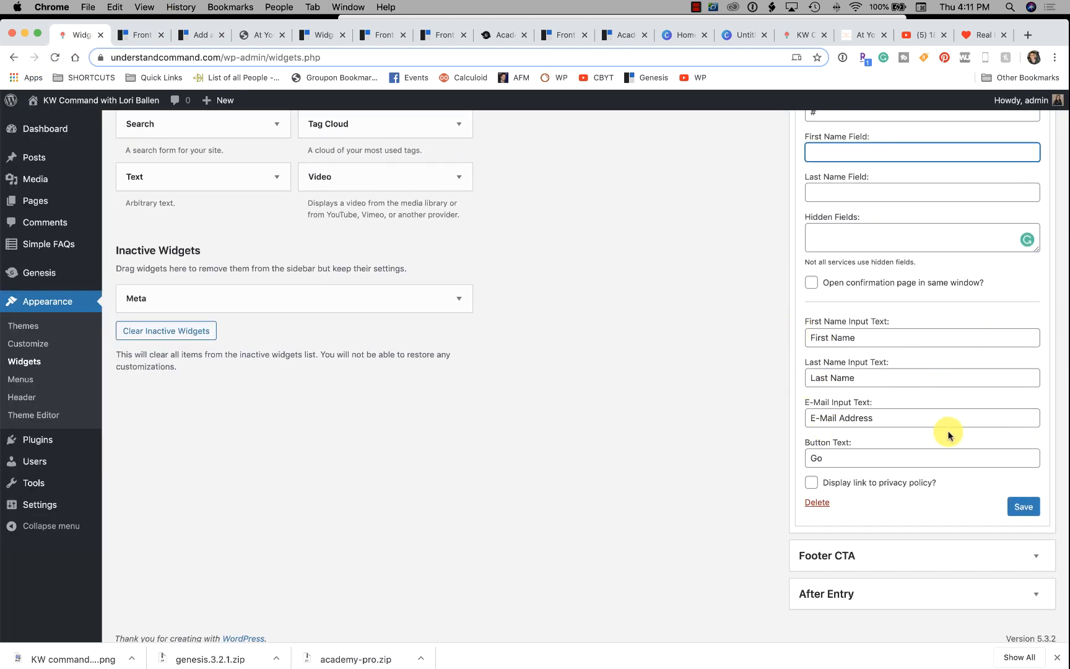
pyautogui.moveTo(841, 457); pyautogui.dragTo(786, 456)
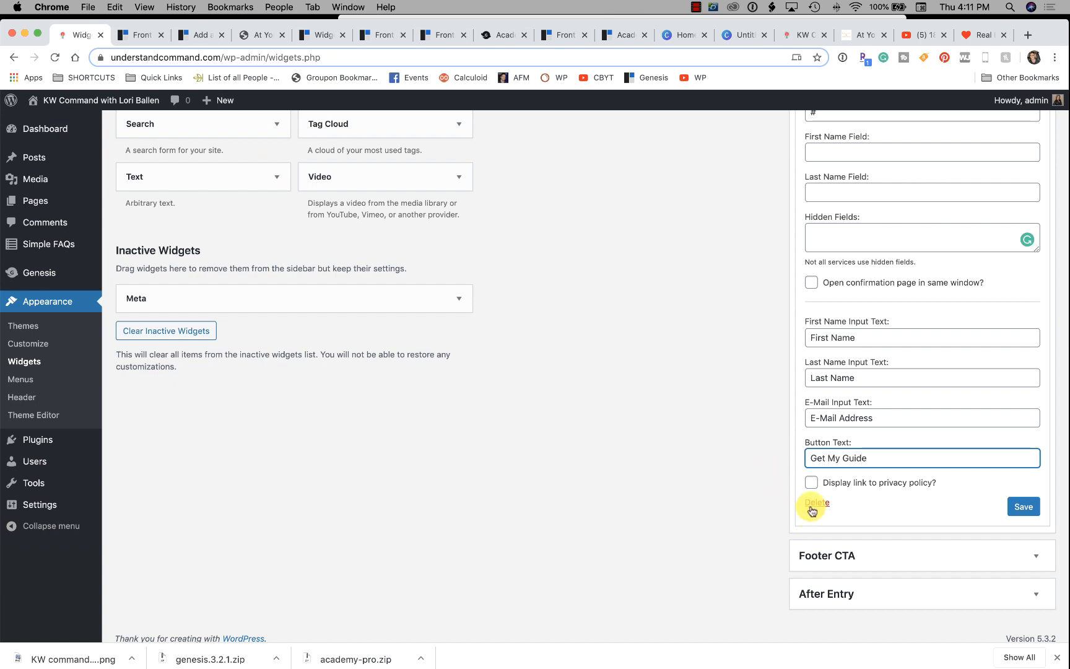
pyautogui.click(811, 482)
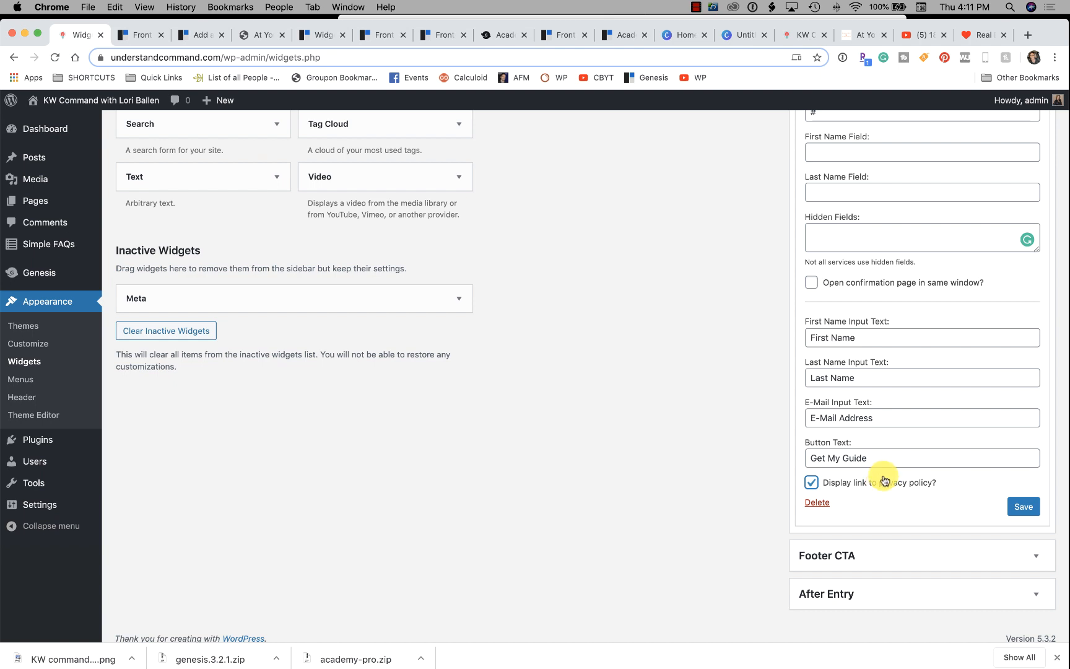
# Load loriballen.com in a new Chrome tab.
pyautogui.click(1028, 37)
pyautogui.write('lorib')
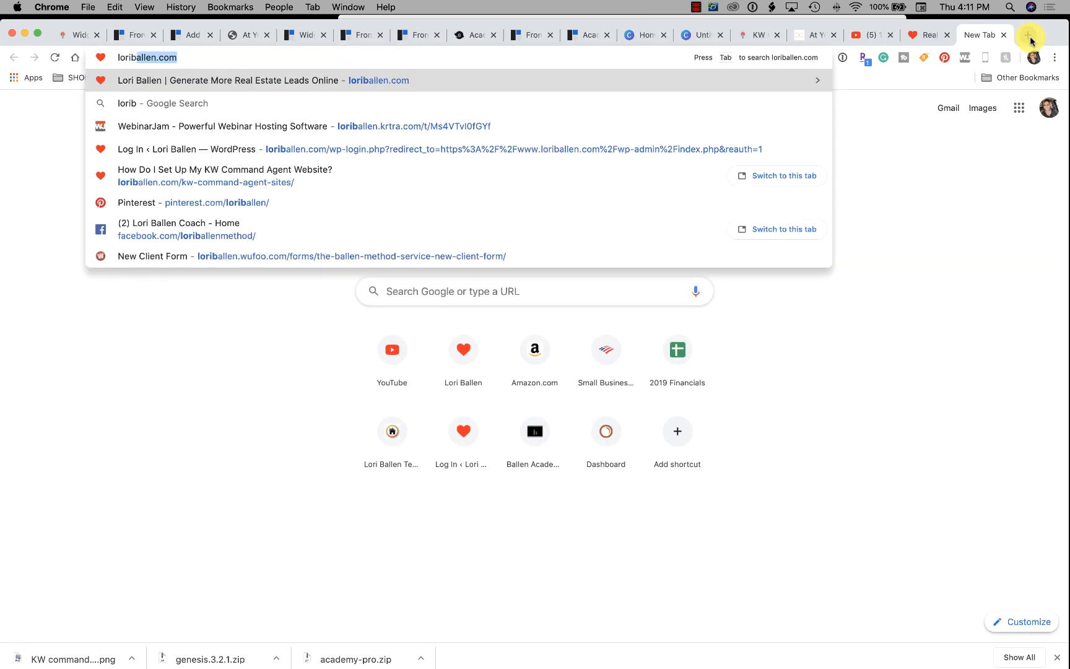
pyautogui.press('Return')
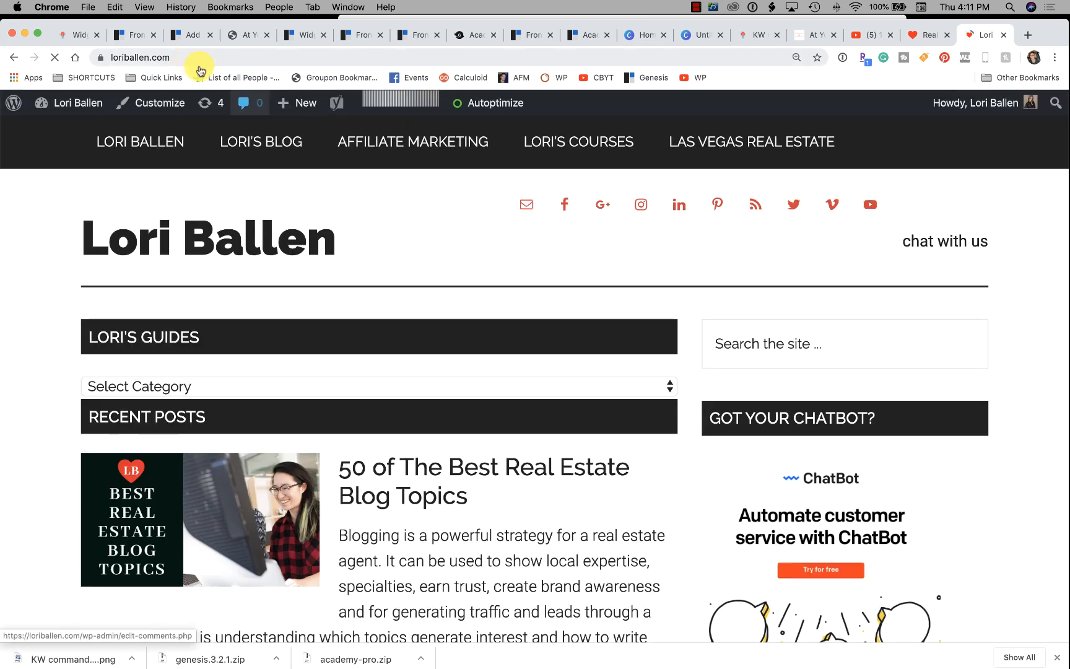
# Search 'loriballen.com privacy policy' and open the Privacy Policy result.
pyautogui.click(260, 54)
pyautogui.click(261, 55)
pyautogui.write('pro')
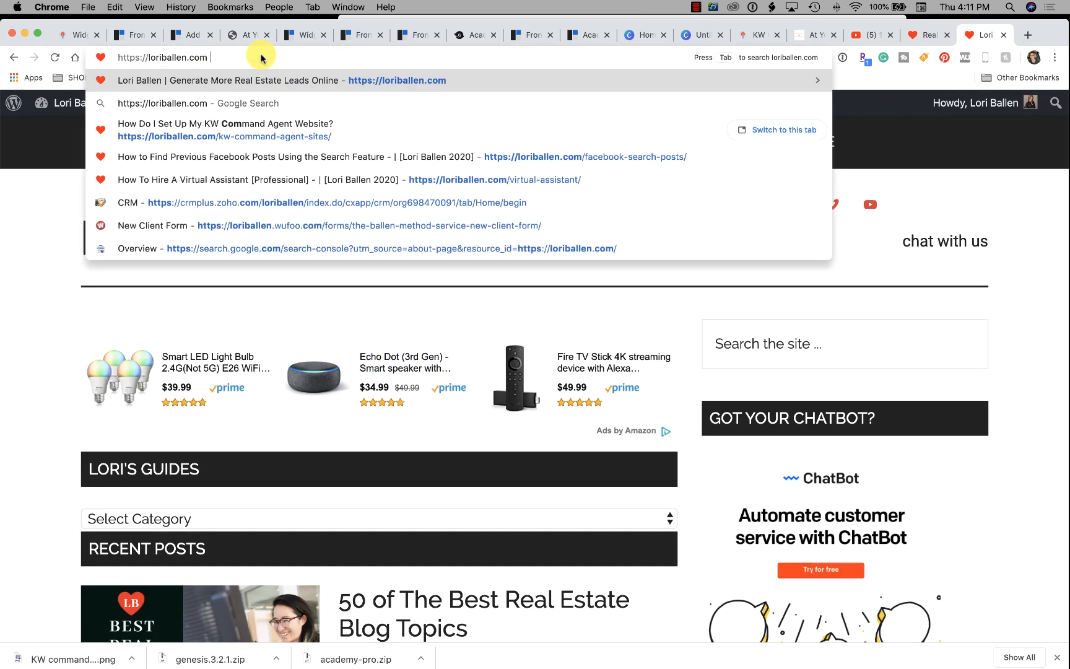
pyautogui.press('BackSpace')
pyautogui.write('ivacy policy')
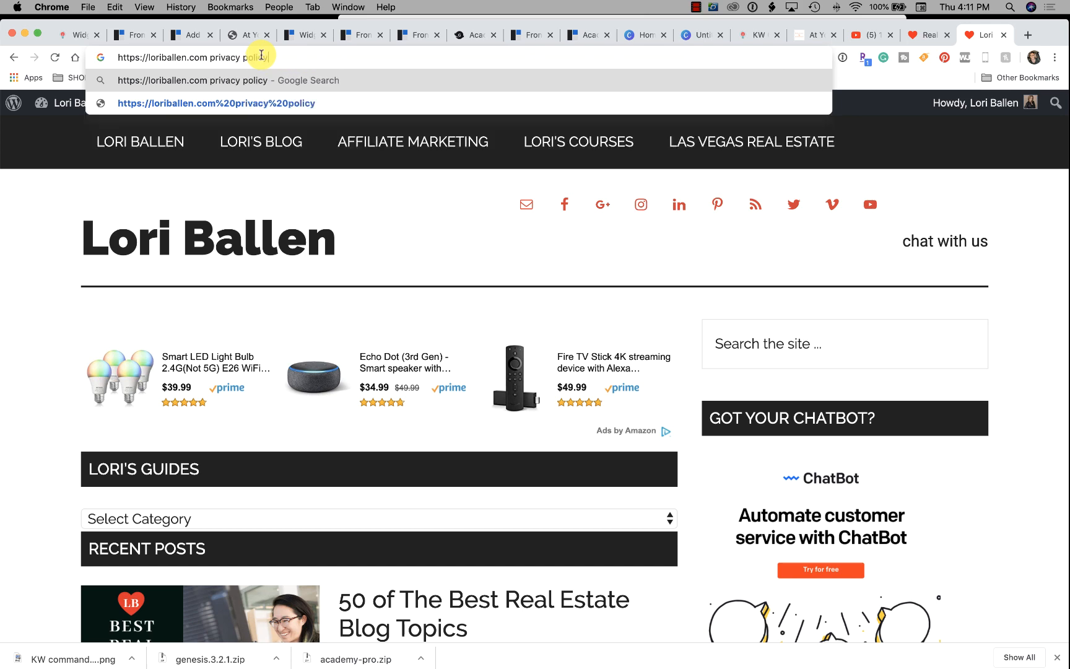
pyautogui.press('Return')
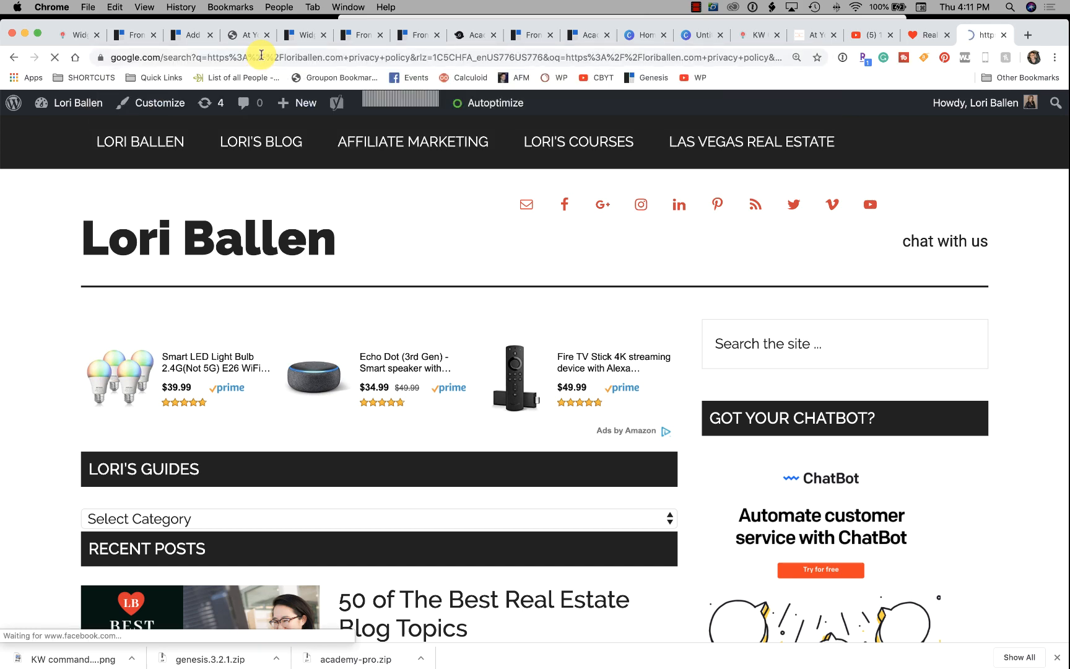
pyautogui.click(223, 216)
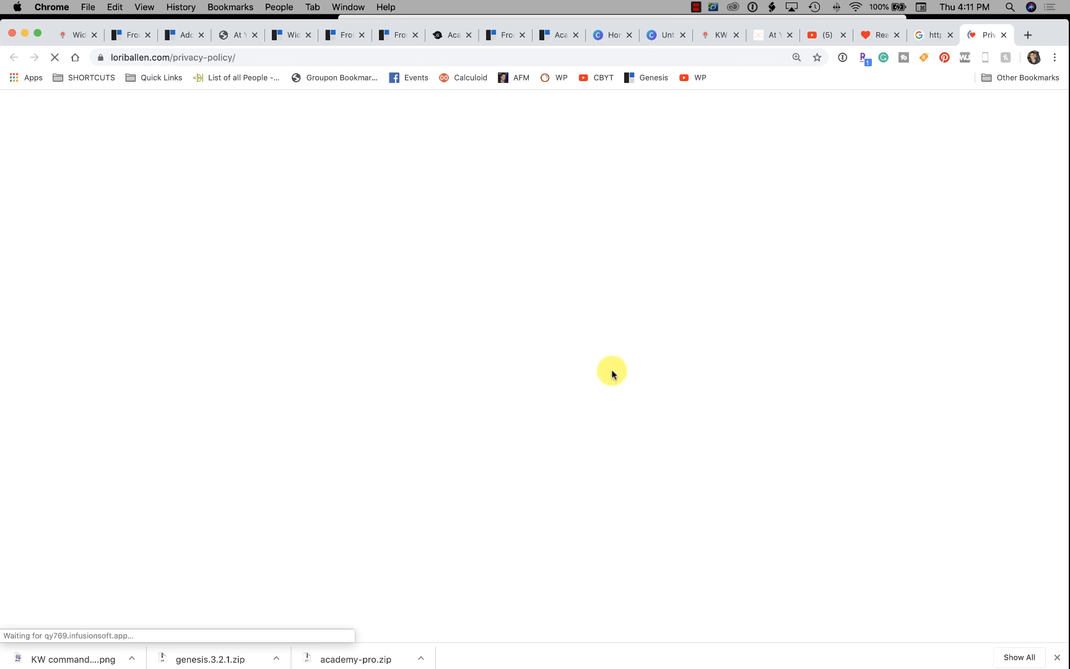
# Read through the privacy policy and copy its address, loriballen.com/privacy-policy/.
pyautogui.scroll(-3, 389, 387)
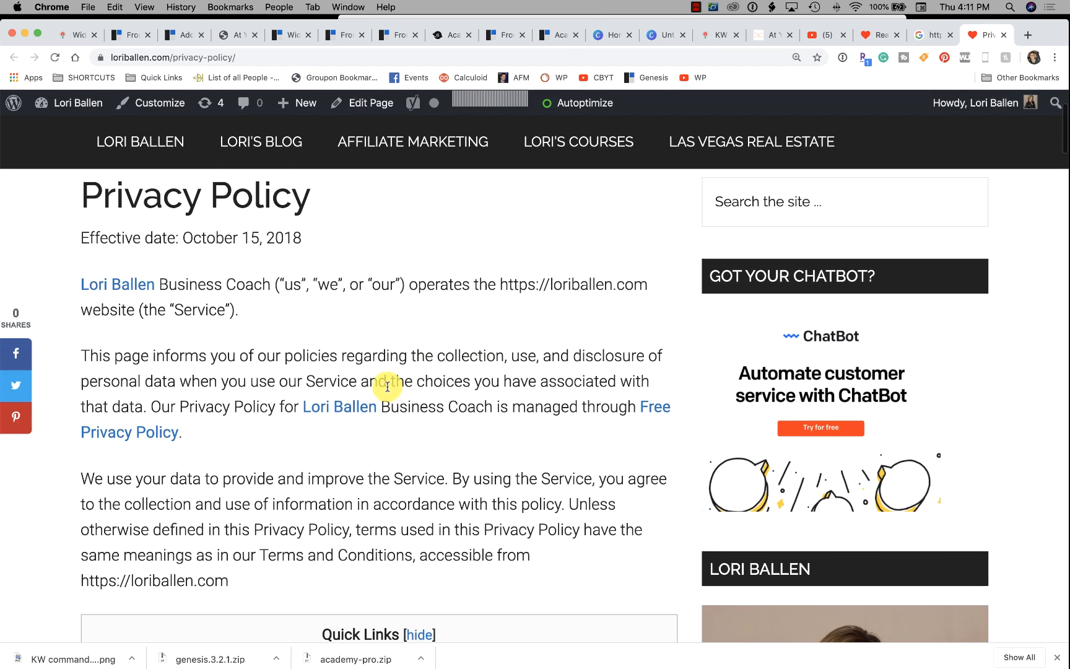
pyautogui.scroll(-10, 388, 387)
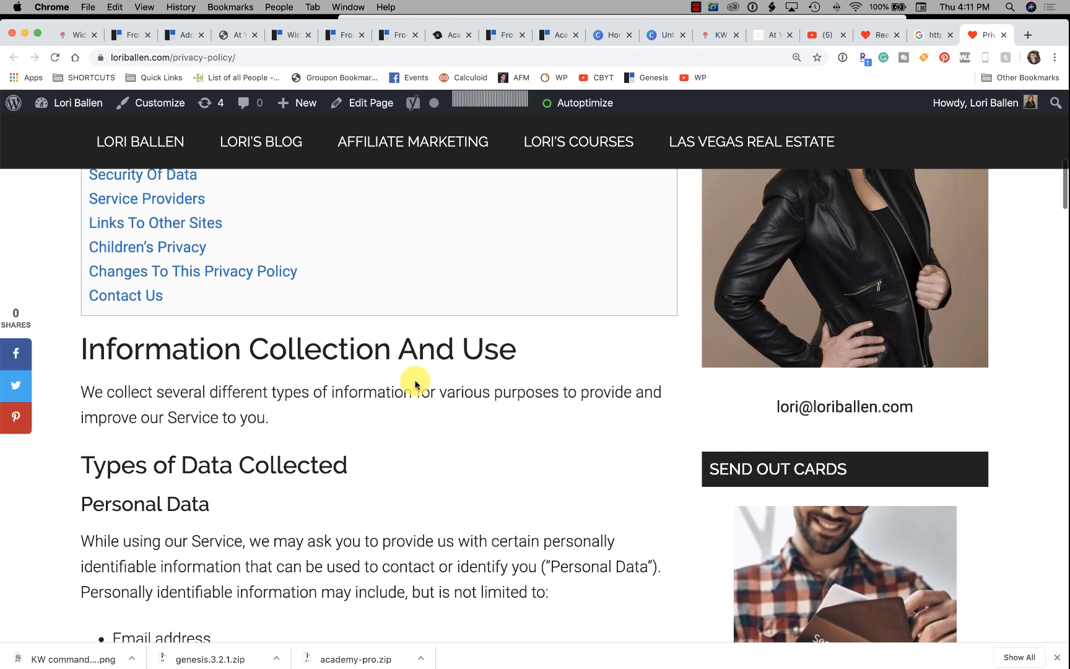
pyautogui.scroll(-5, 415, 384)
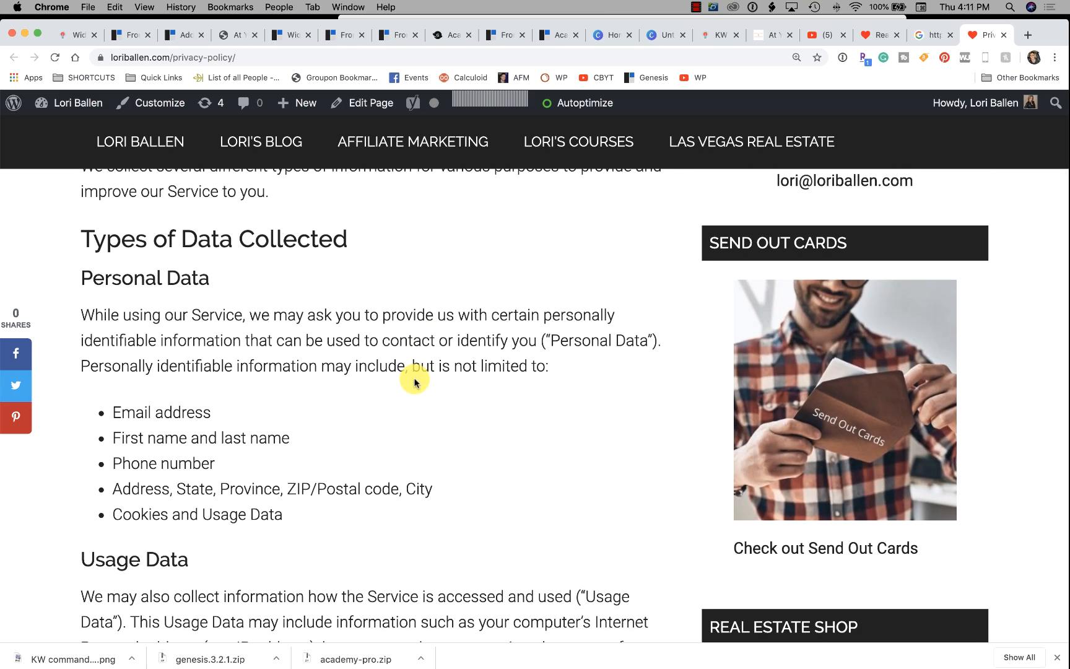
pyautogui.scroll(-20, 413, 386)
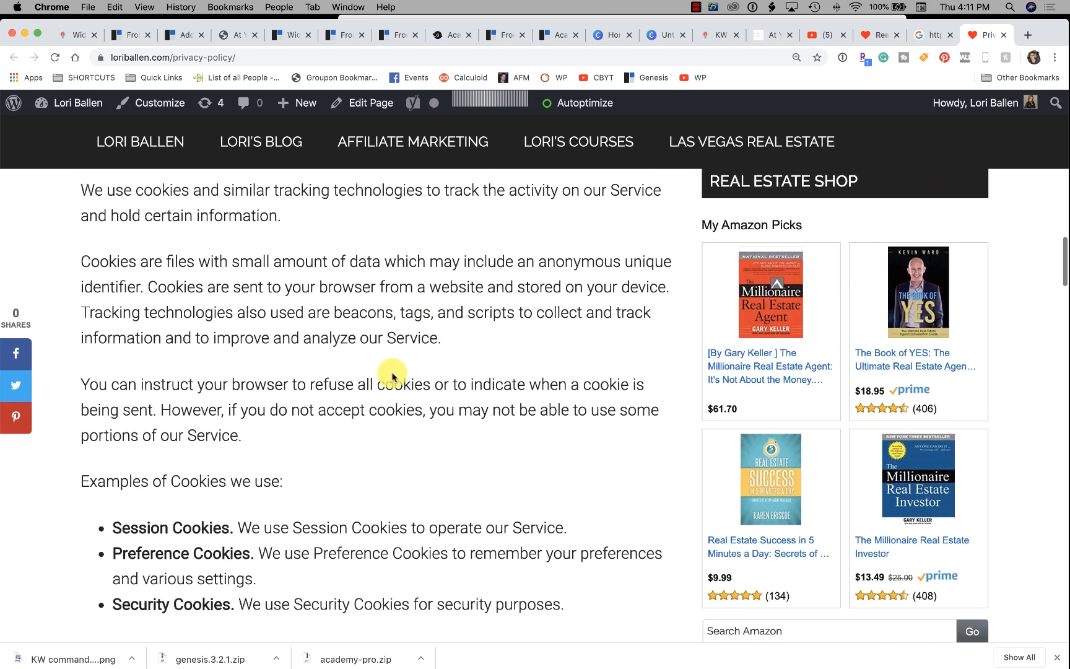
pyautogui.scroll(-15, 392, 377)
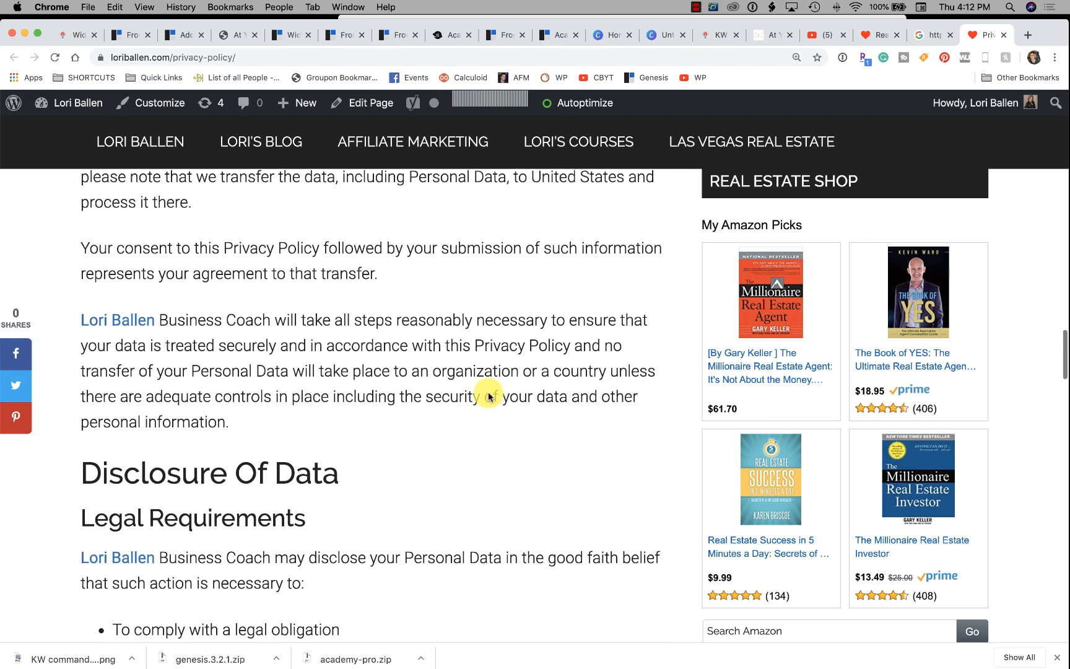
pyautogui.scroll(-14, 414, 395)
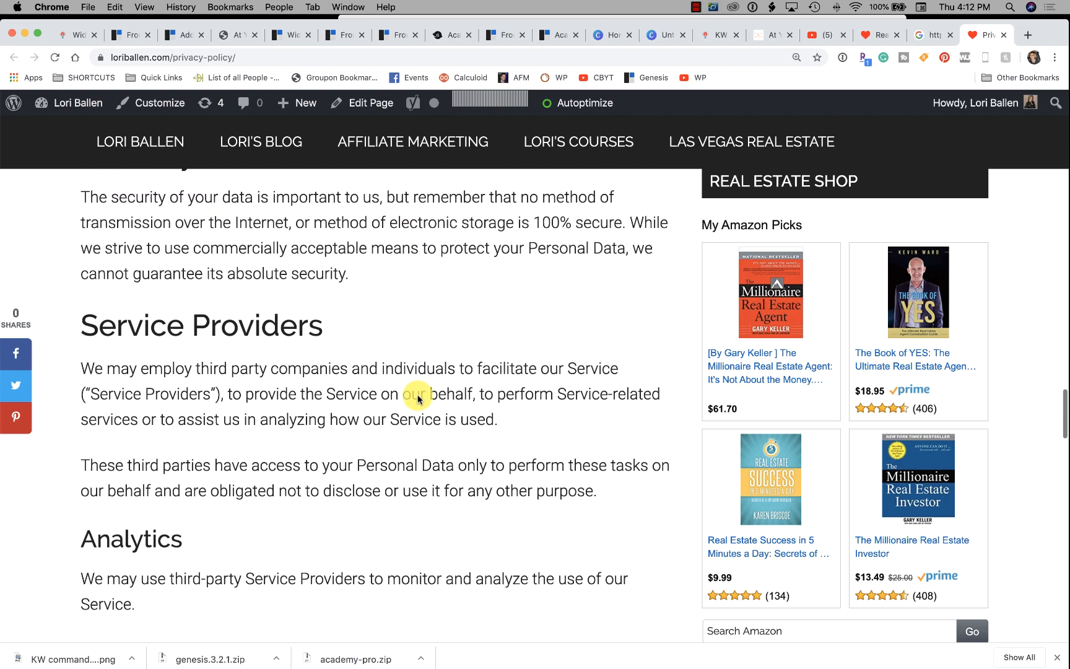
pyautogui.scroll(-5, 418, 396)
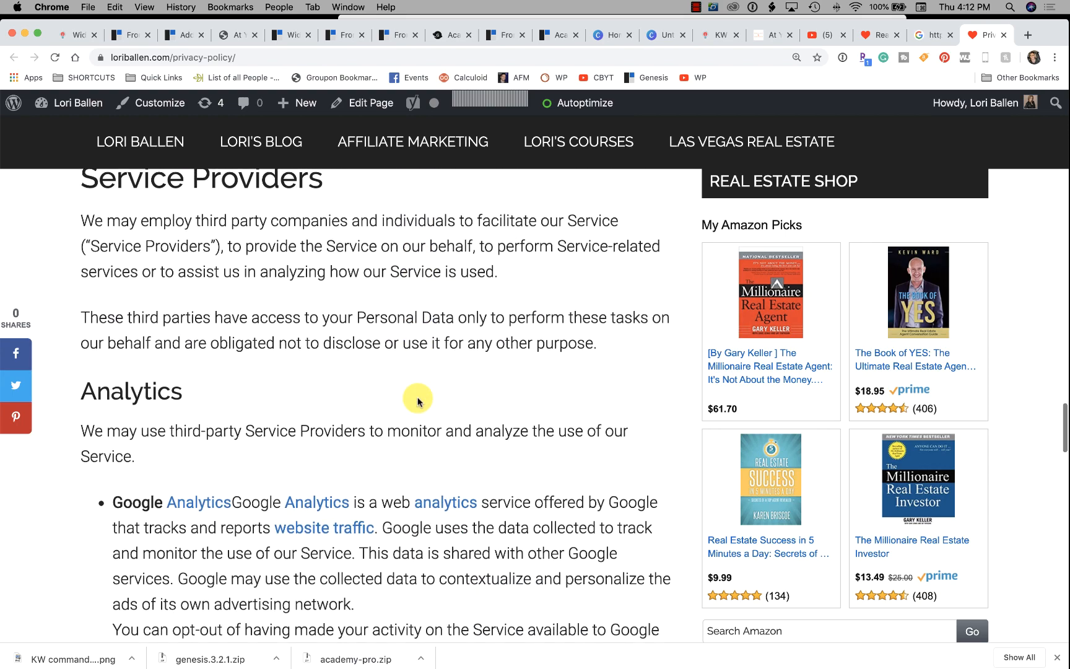
pyautogui.scroll(-15, 416, 398)
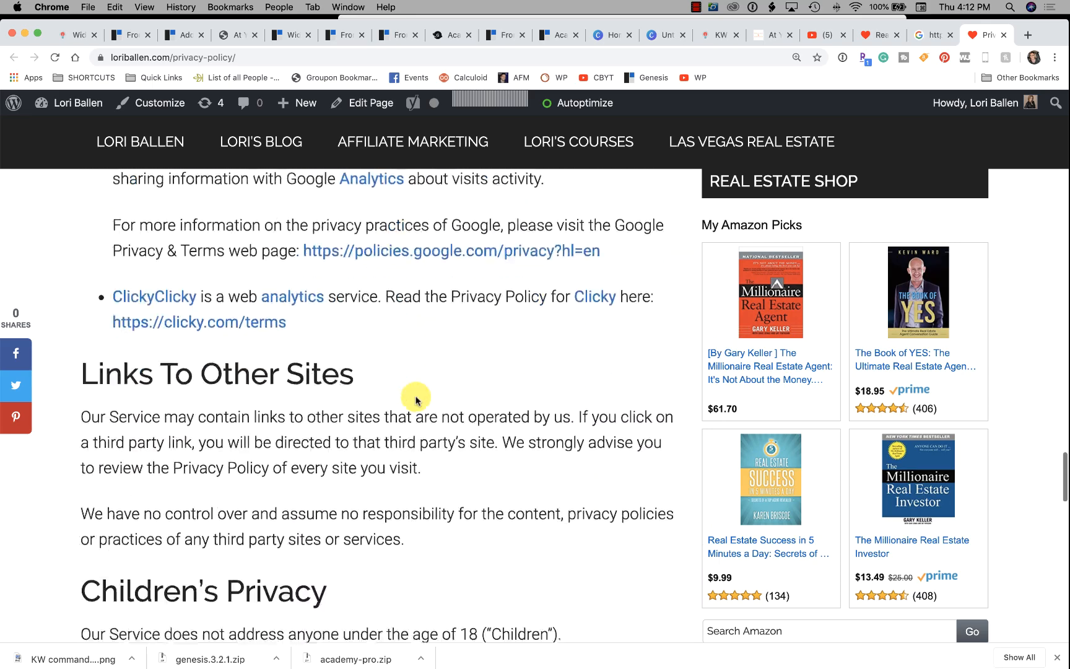
pyautogui.scroll(-5, 402, 407)
pyautogui.scroll(20, 418, 411)
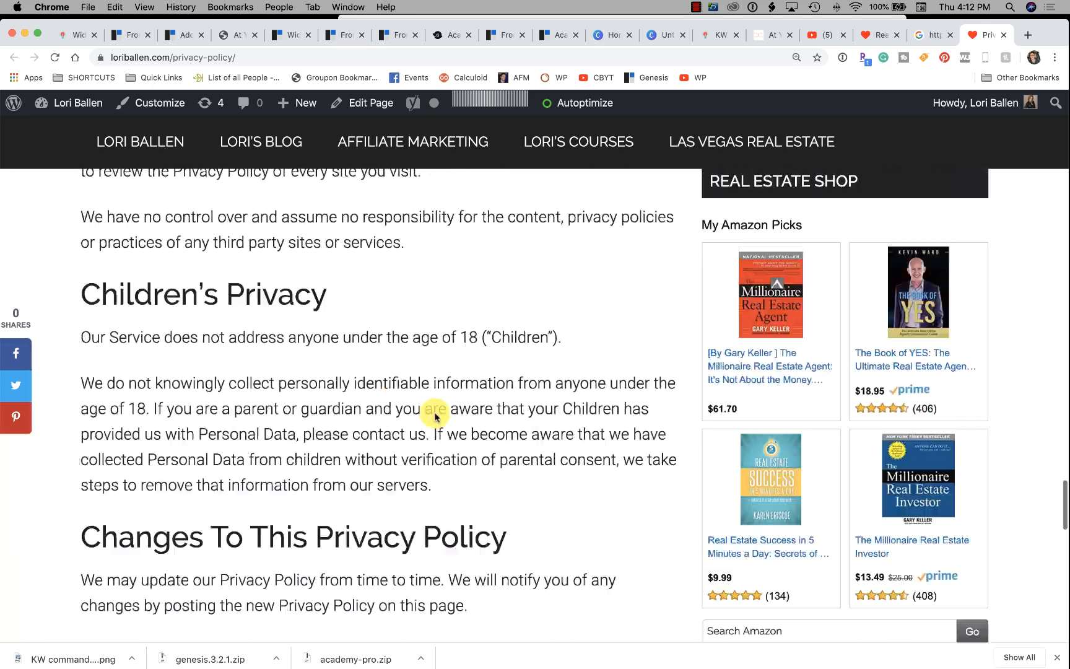
pyautogui.scroll(15, 429, 413)
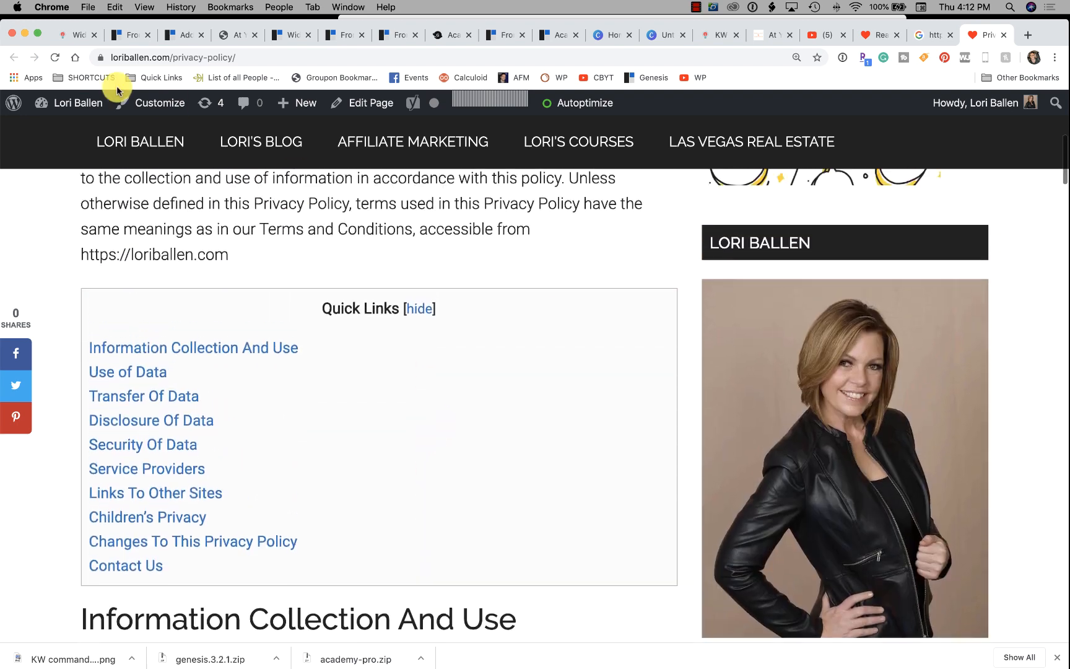
pyautogui.click(240, 58)
pyautogui.press('super+c')
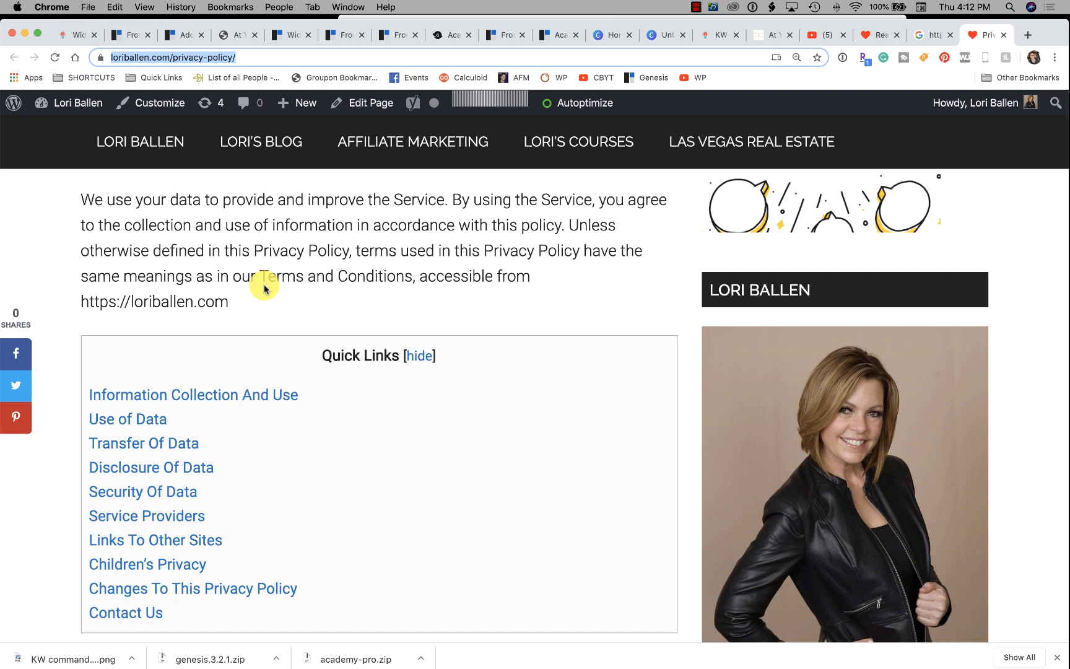
# Go back to the Google results tab and nudge the browser window up slightly.
pyautogui.scroll(-5, 264, 288)
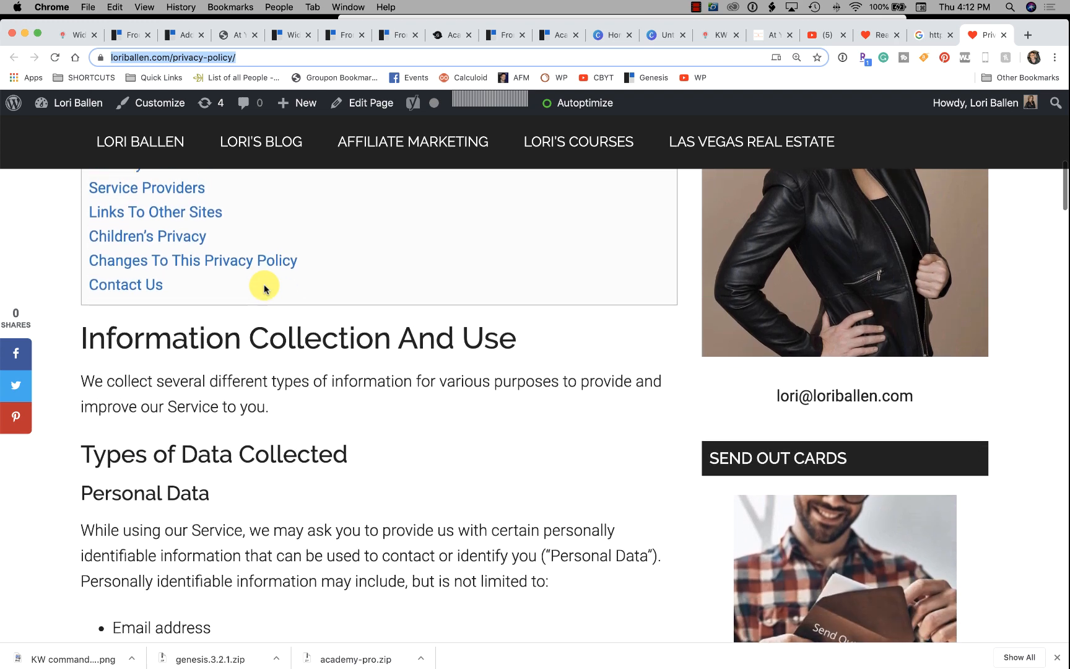
pyautogui.scroll(-1, 206, 269)
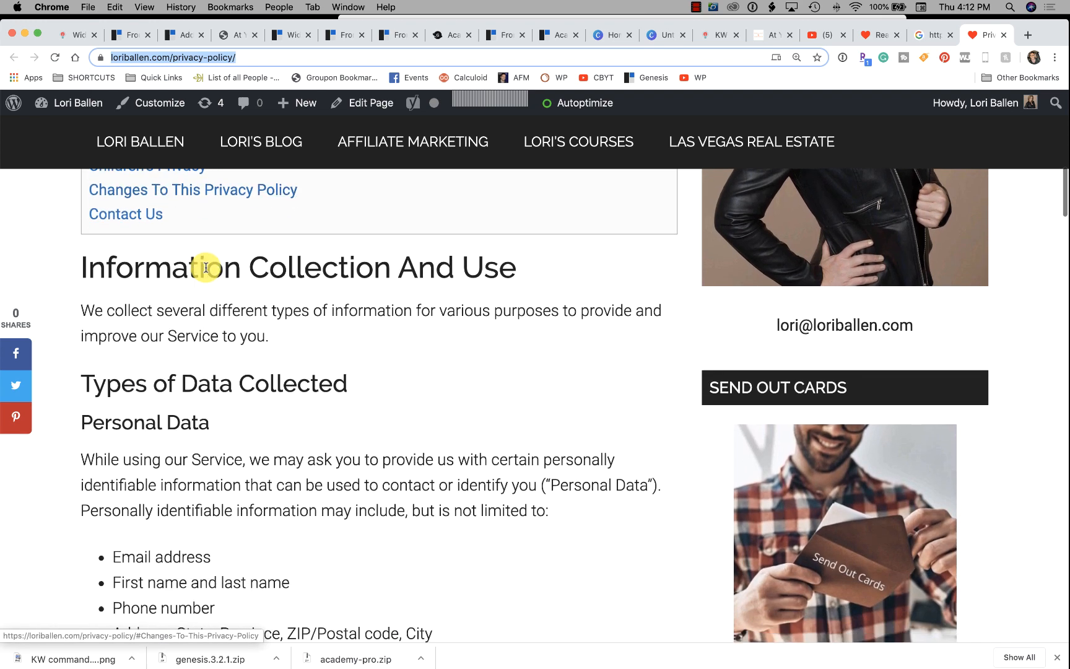
pyautogui.scroll(2, 205, 270)
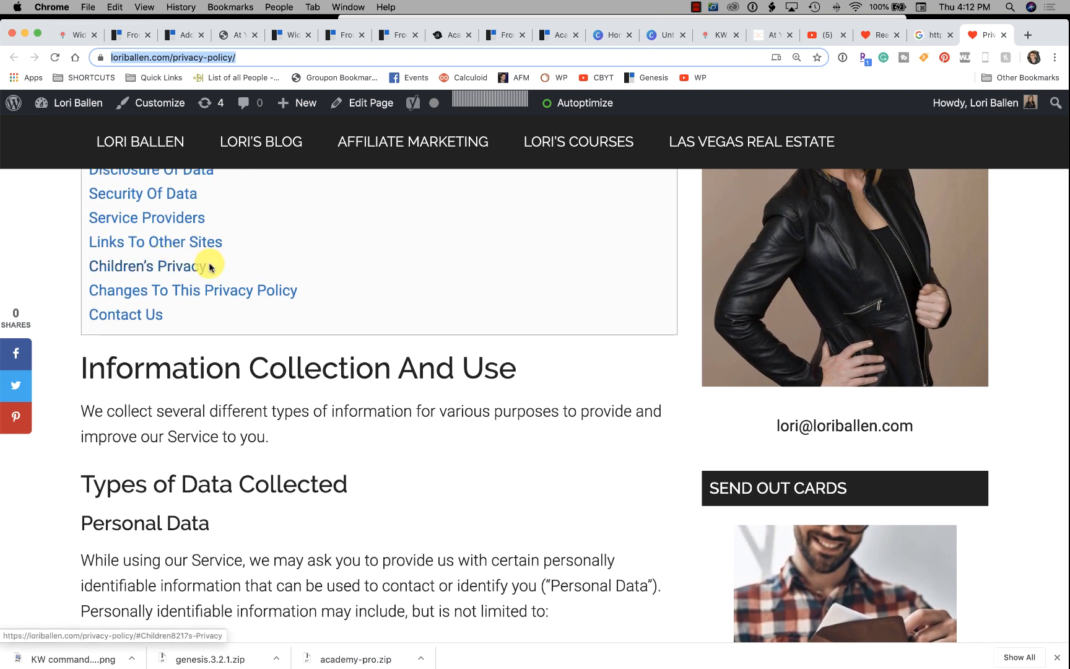
pyautogui.scroll(3, 285, 266)
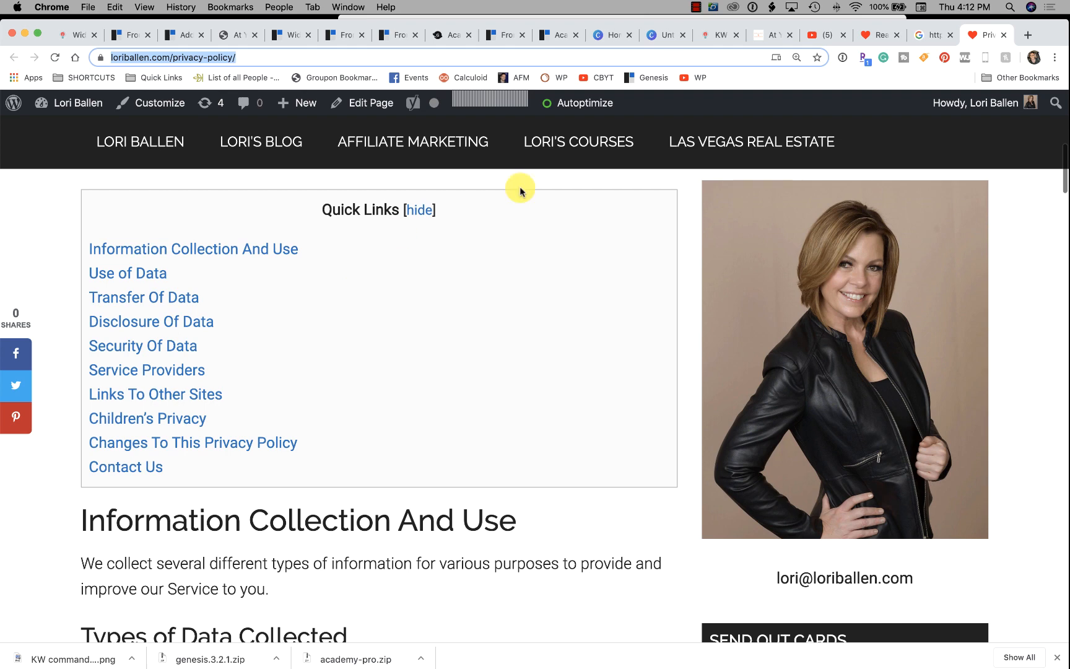
pyautogui.click(918, 35)
pyautogui.moveTo(895, 24); pyautogui.dragTo(894, 19)
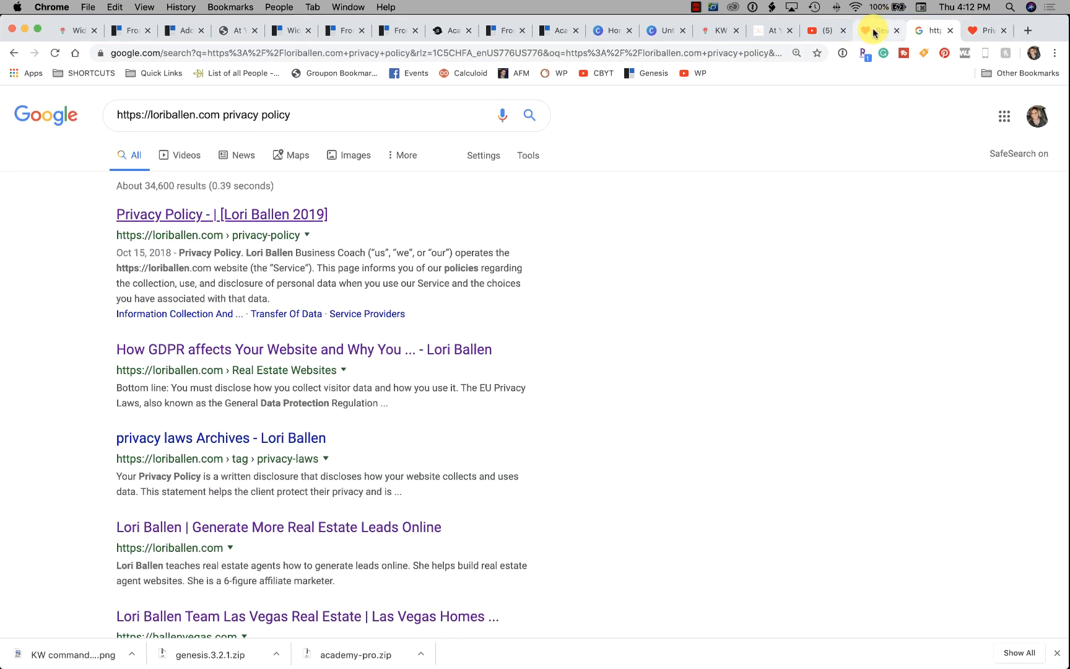
# Cycle through the open tabs (blog topics, understandcommand.com, Ballen Academy, Google, docs), ending on Widgets.
pyautogui.click(873, 31)
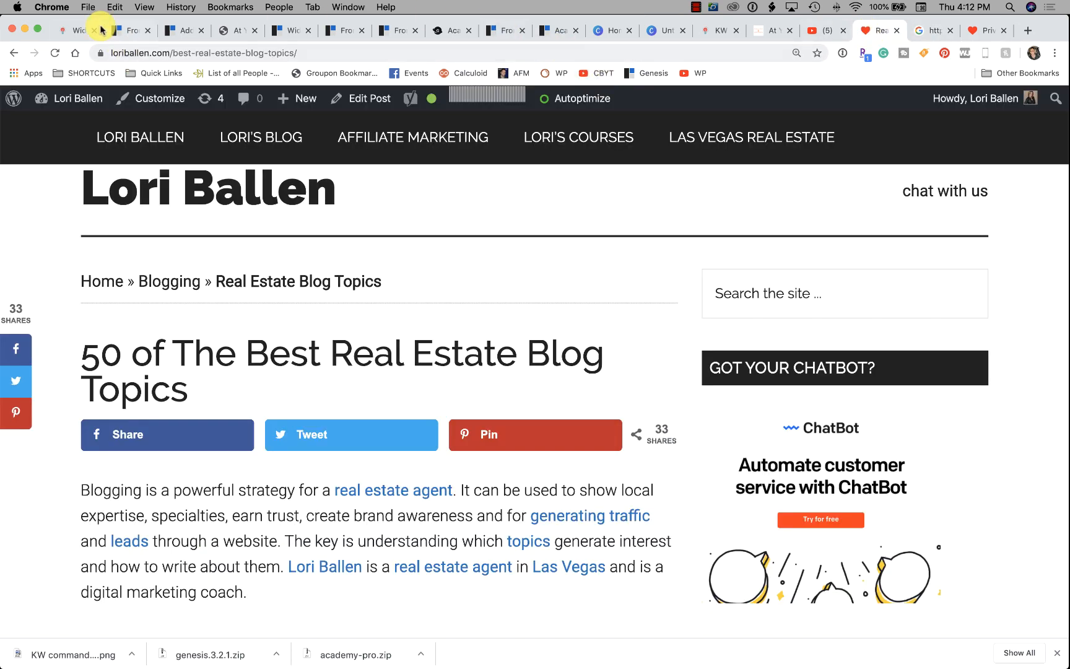
pyautogui.click(757, 30)
pyautogui.click(712, 31)
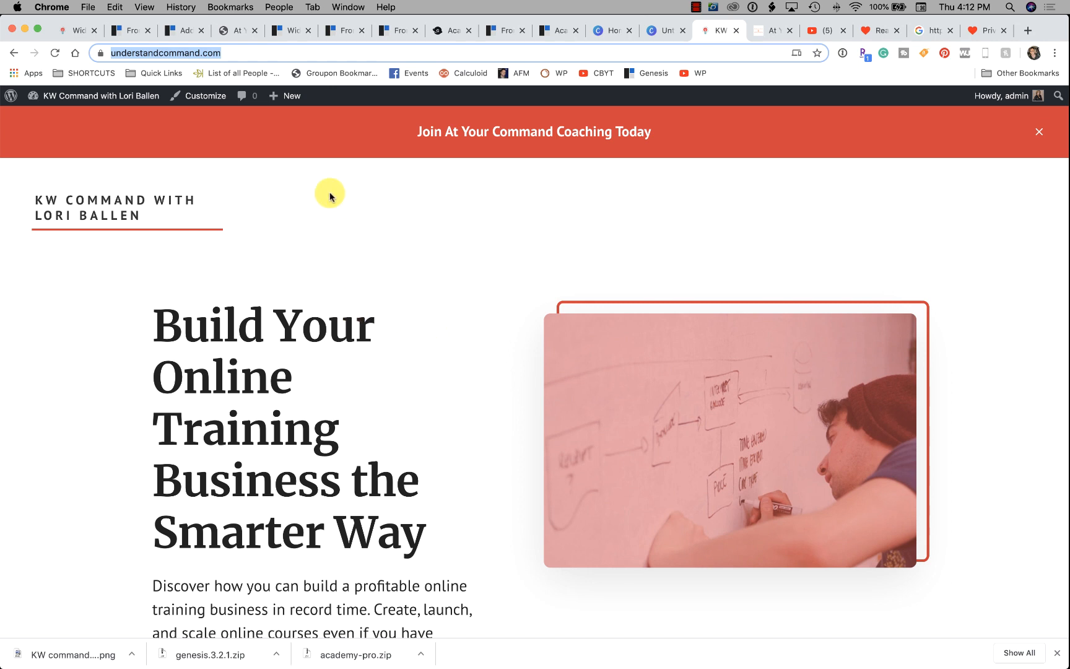
pyautogui.click(234, 31)
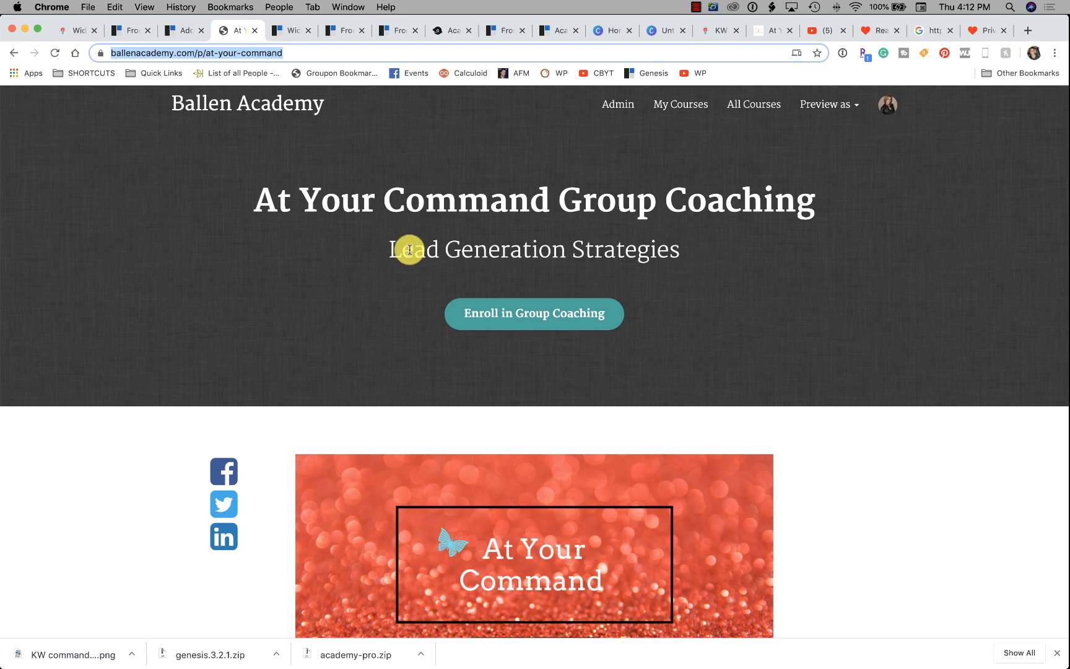
pyautogui.click(716, 31)
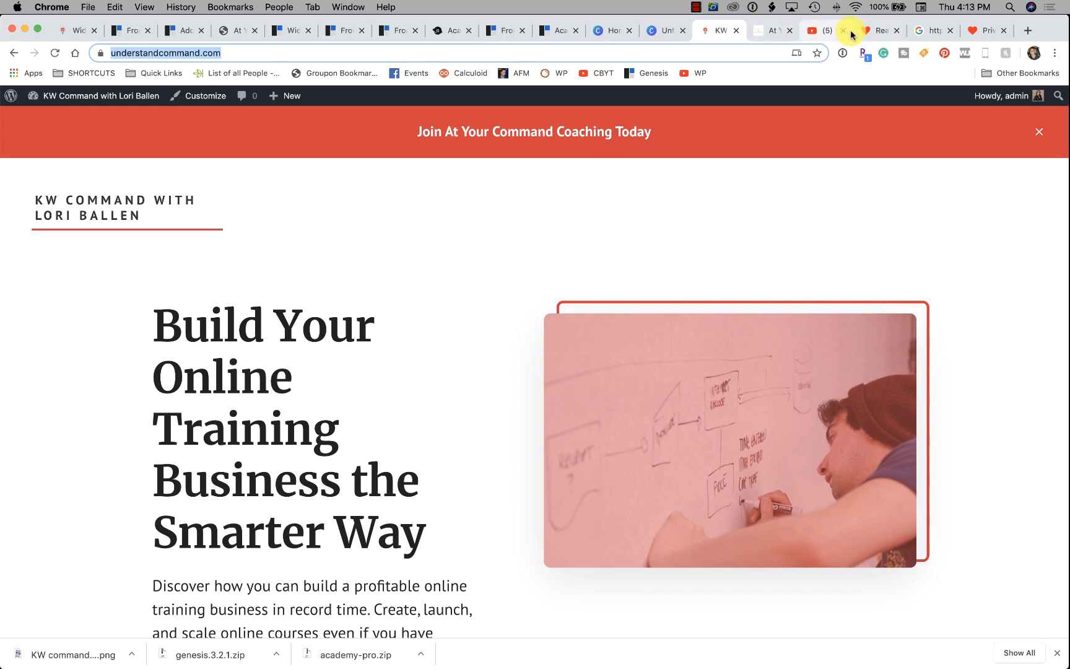
pyautogui.click(872, 32)
pyautogui.click(929, 31)
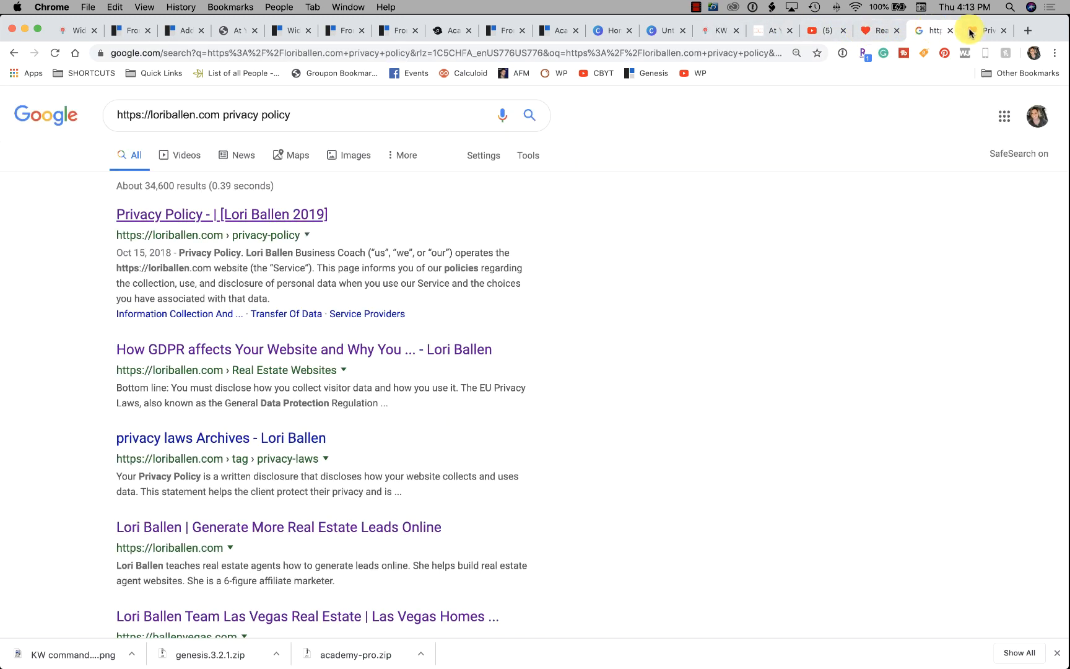
pyautogui.click(970, 32)
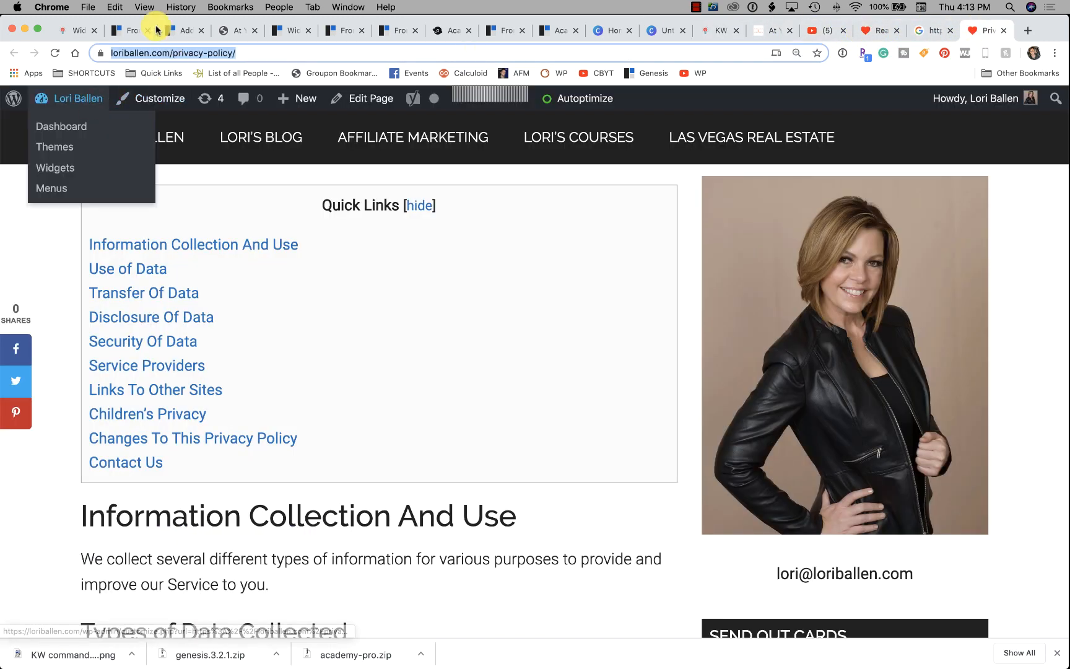
pyautogui.click(122, 33)
pyautogui.click(177, 31)
pyautogui.click(235, 31)
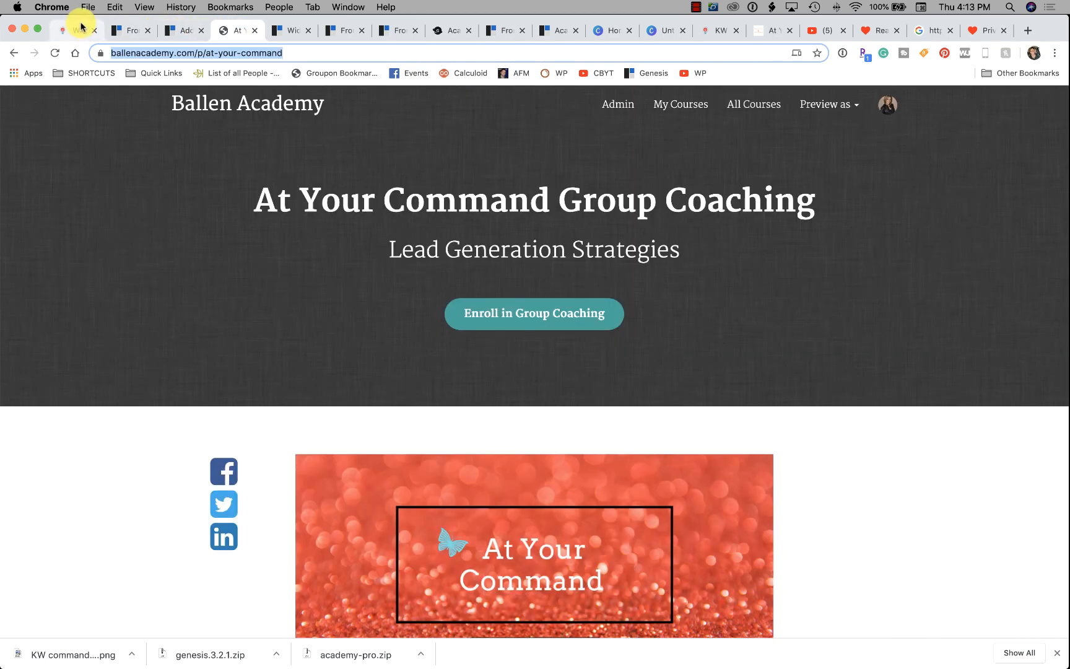
pyautogui.click(81, 28)
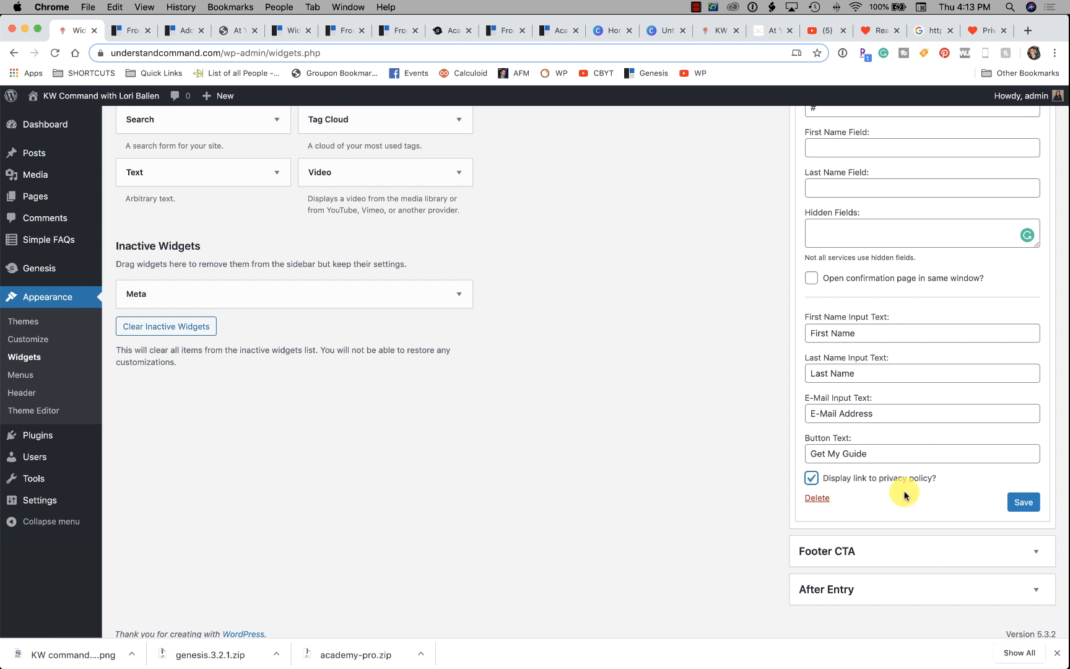
# Save the Genesis eNews Extended widget in Front Page 6 with its new settings.
pyautogui.click(1023, 501)
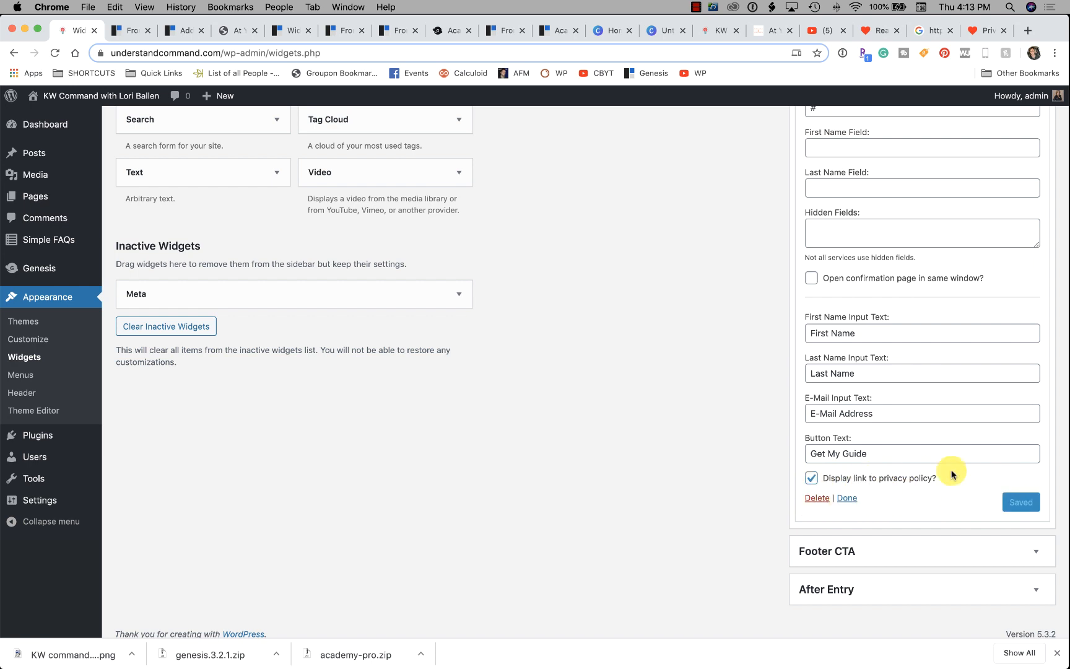
pyautogui.scroll(-1, 948, 407)
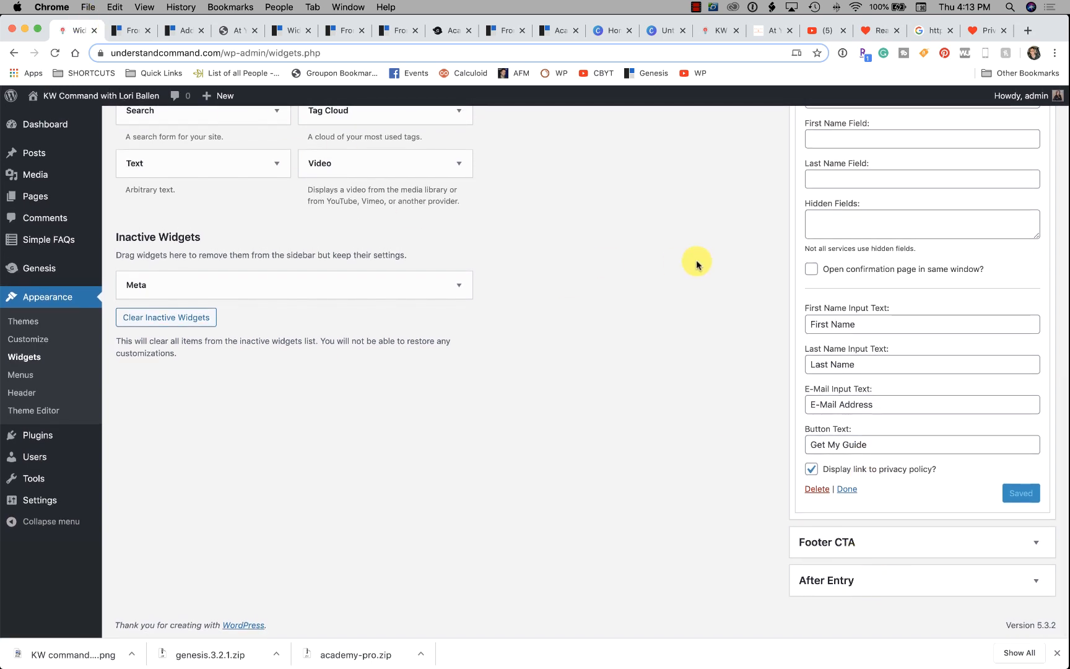
pyautogui.click(131, 31)
# Load the understandcommand.com homepage and scroll down to the signup form.
pyautogui.click(166, 30)
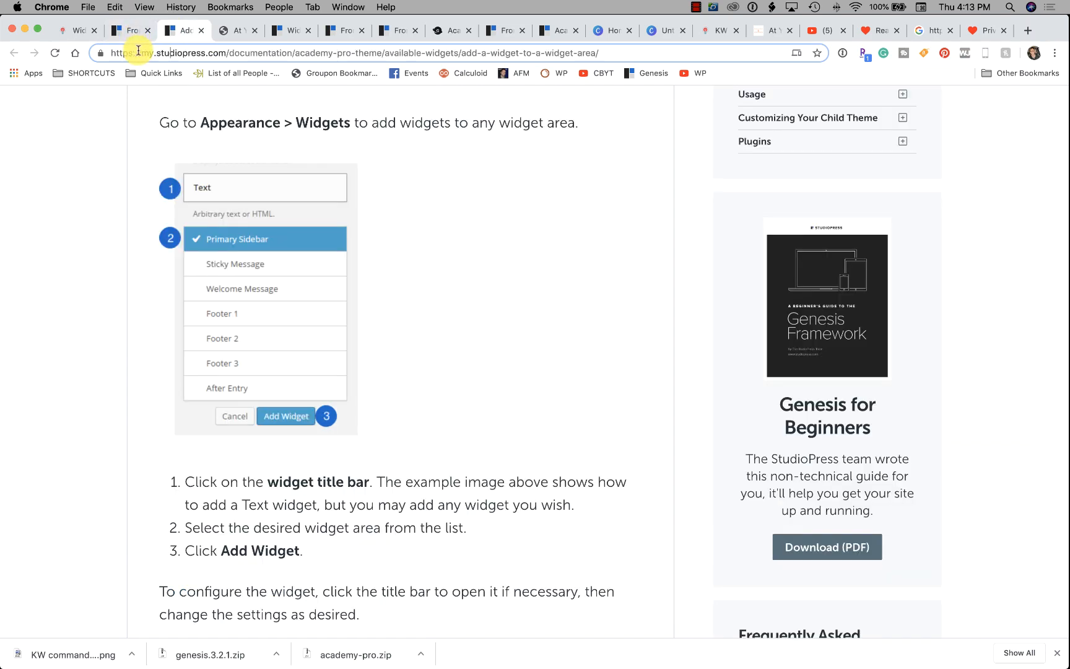
pyautogui.click(138, 53)
pyautogui.write('understandcommand.com')
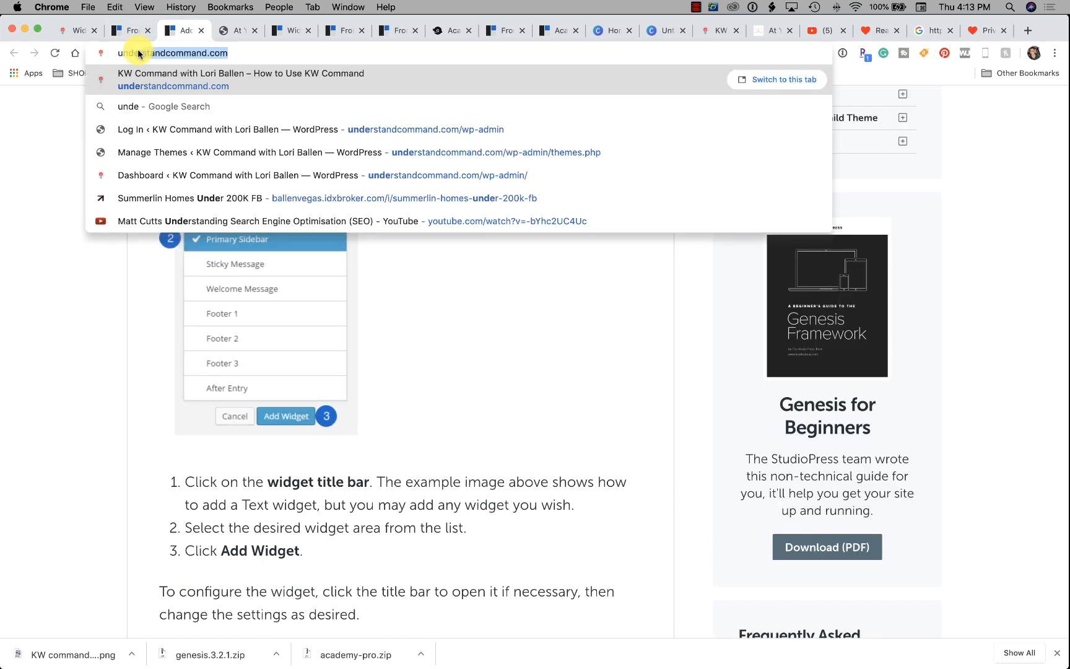
pyautogui.press('Return')
pyautogui.moveTo(179, 31); pyautogui.dragTo(120, 32)
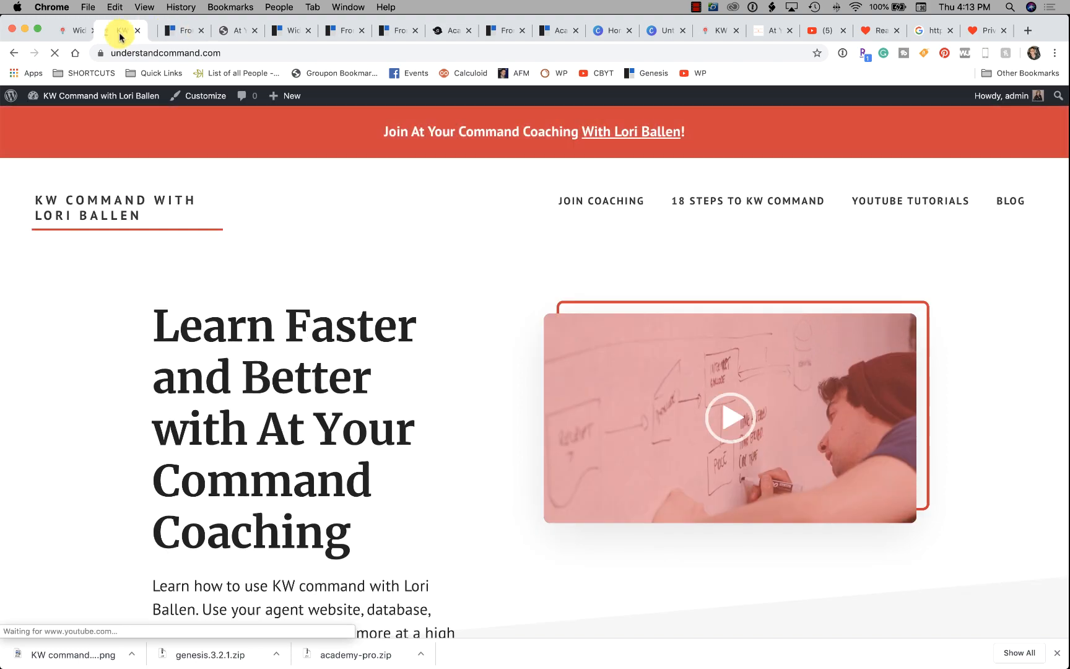
pyautogui.scroll(-5, 514, 328)
pyautogui.scroll(-15, 513, 328)
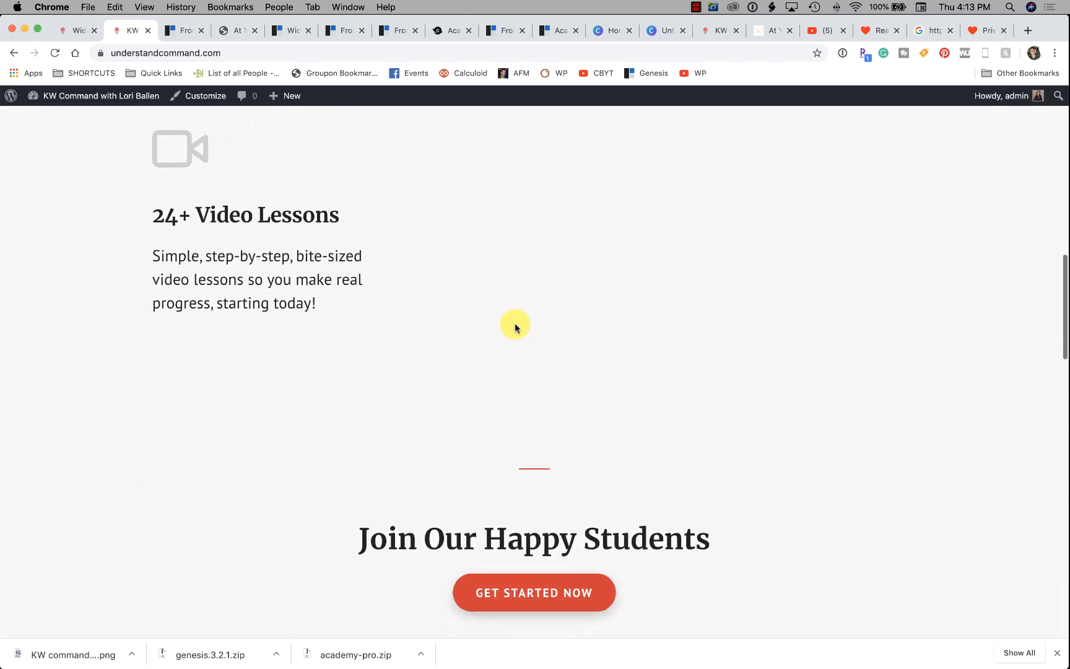
pyautogui.scroll(-15, 514, 327)
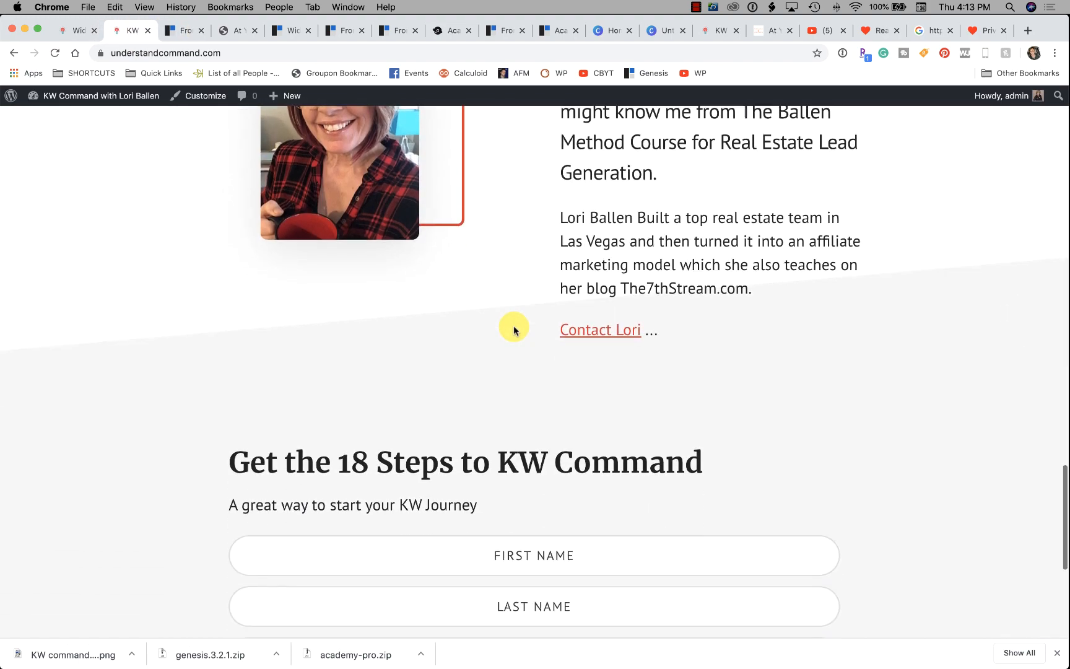
pyautogui.scroll(-2, 512, 327)
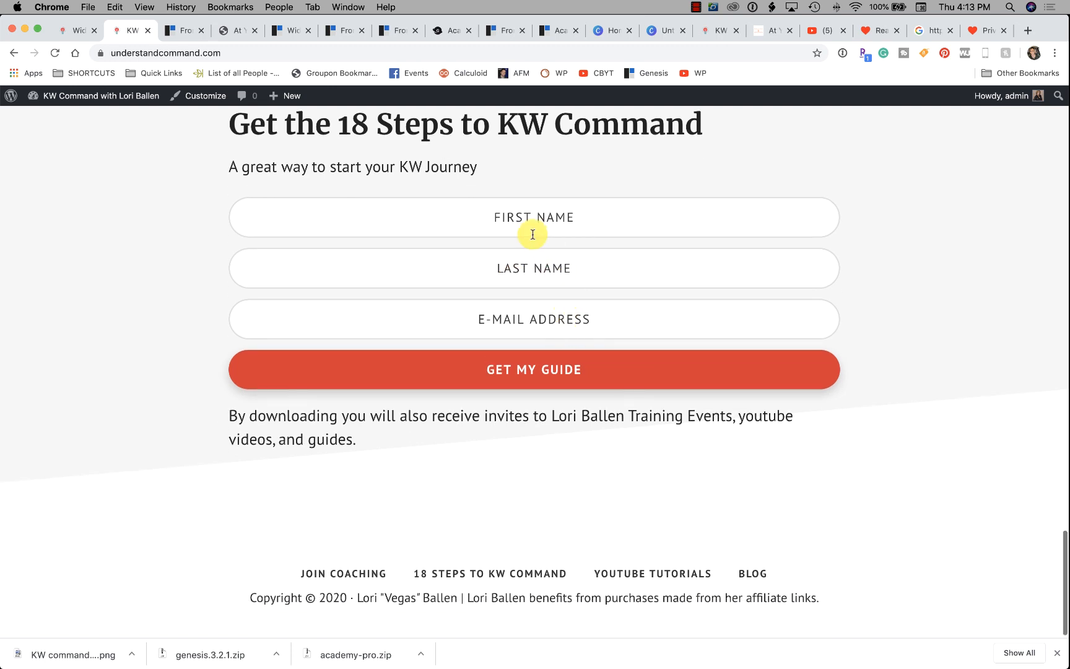
# Enter a test first name, last name and e-mail, then submit with Get My Guide.
pyautogui.click(536, 215)
pyautogui.write('Lori')
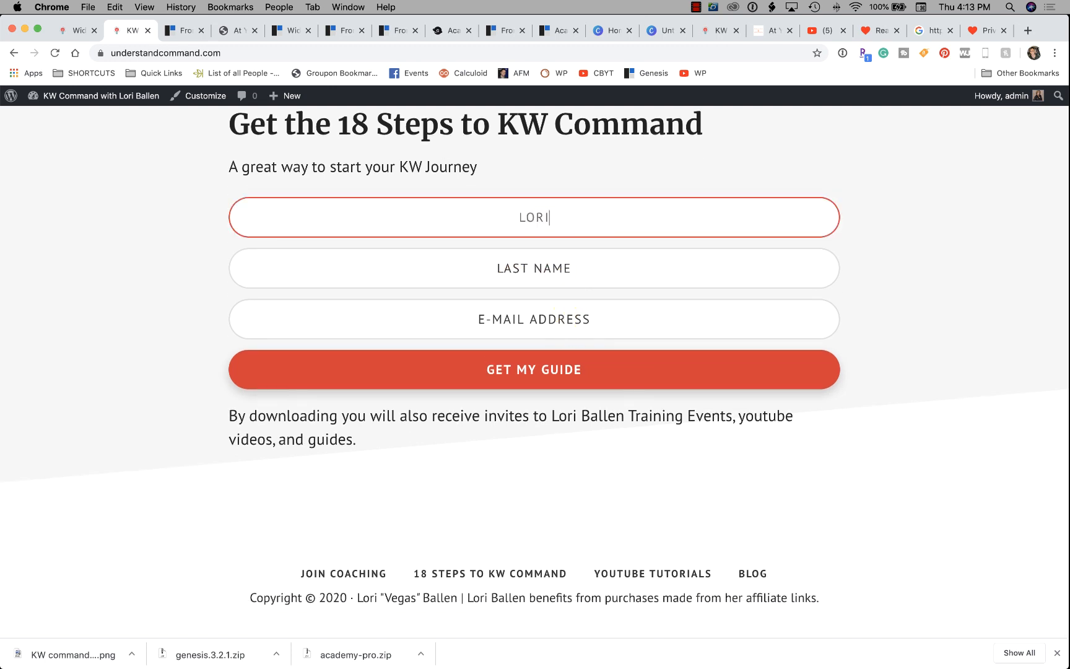
pyautogui.press('Tab')
pyautogui.write('Ballen')
pyautogui.press('Tab')
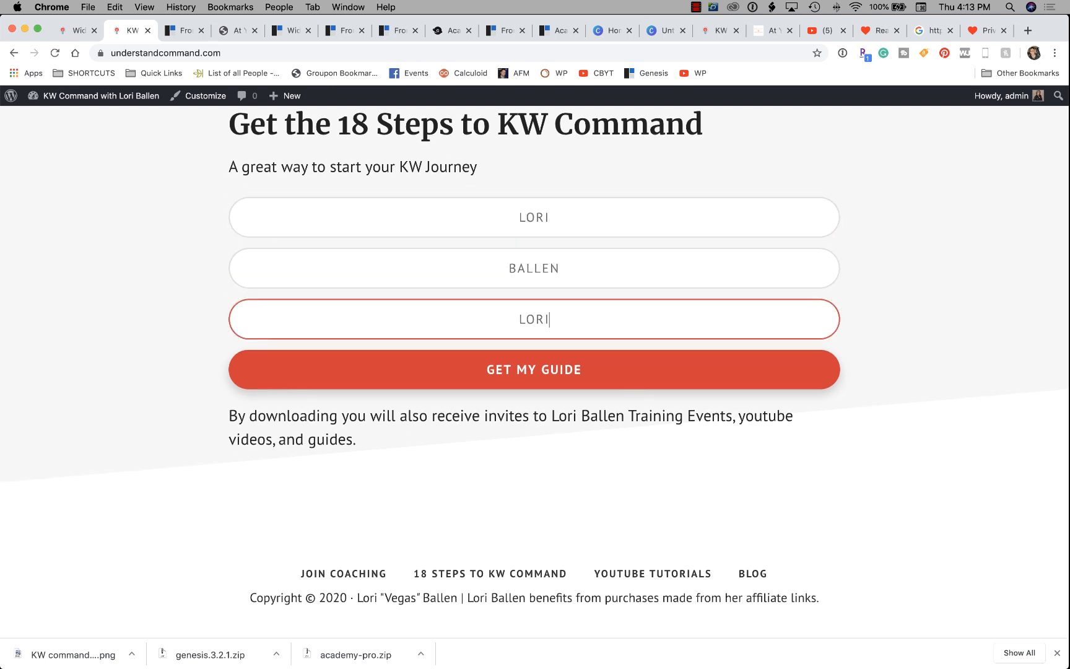
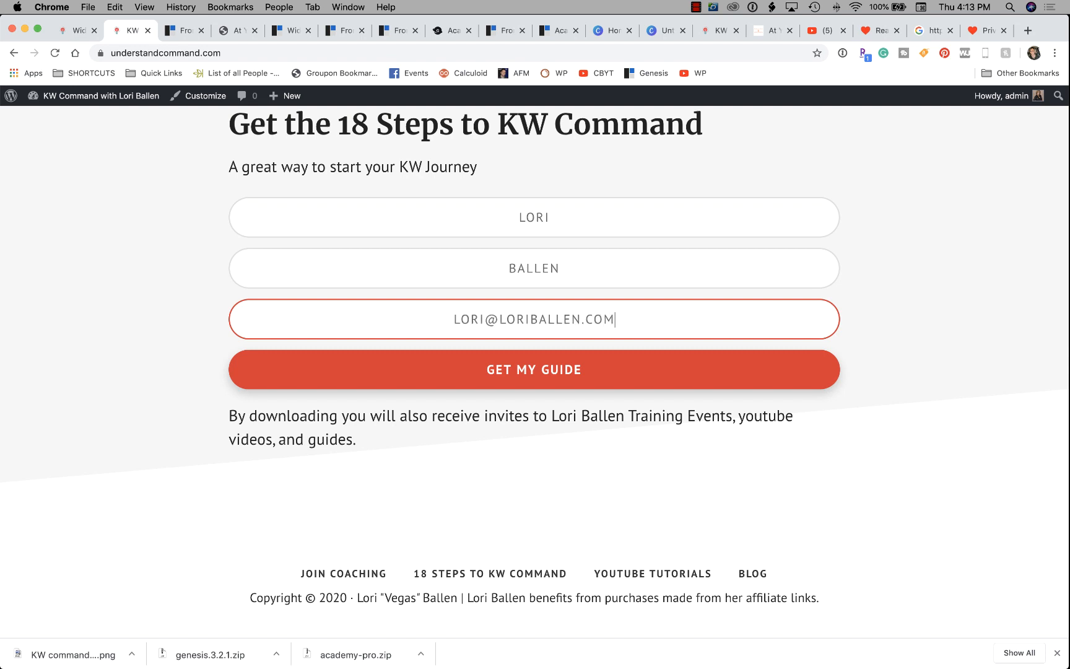
pyautogui.click(567, 369)
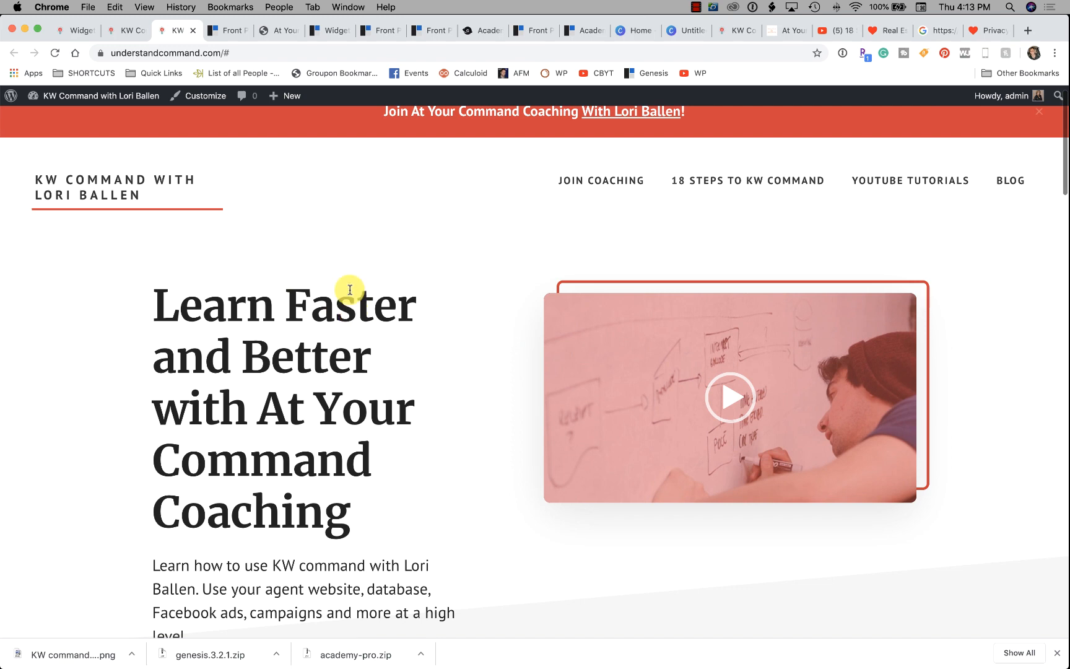
pyautogui.click(111, 32)
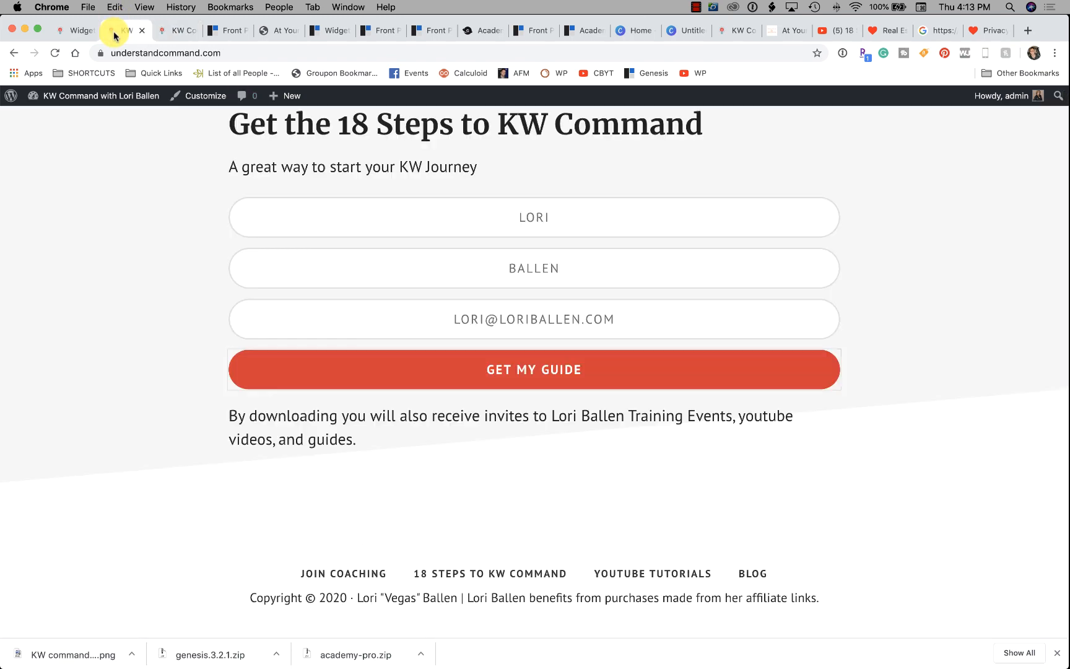
# On the Widgets page, collapse the Genesis eNews Extended widget in Front Page 6 to its title bar.
pyautogui.click(72, 29)
pyautogui.scroll(2, 895, 399)
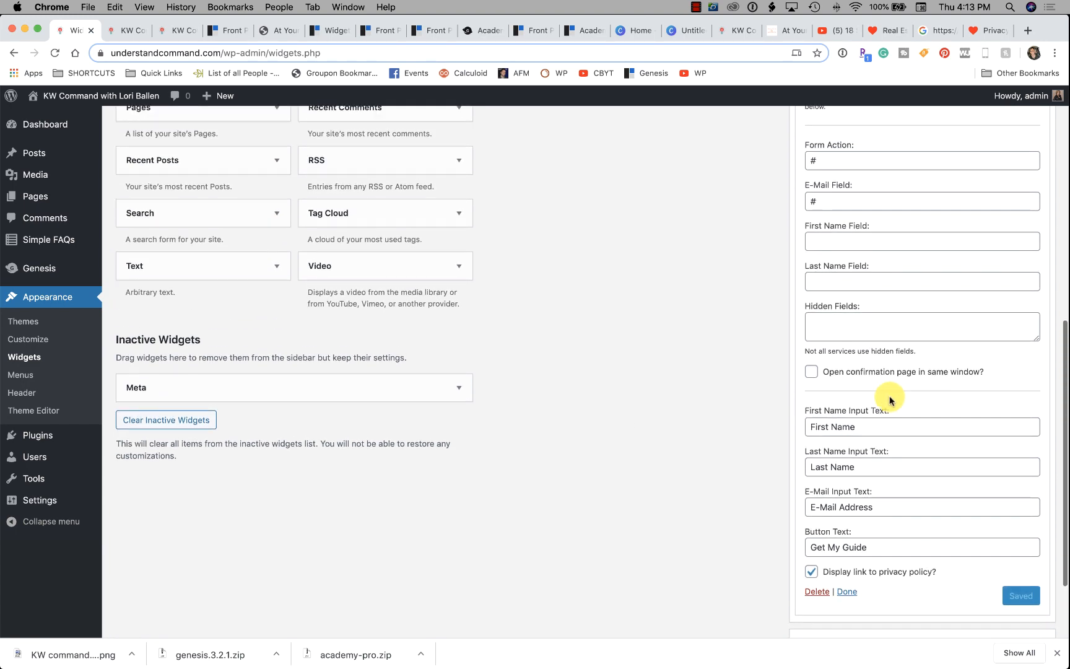
pyautogui.scroll(10, 895, 399)
pyautogui.scroll(3, 888, 395)
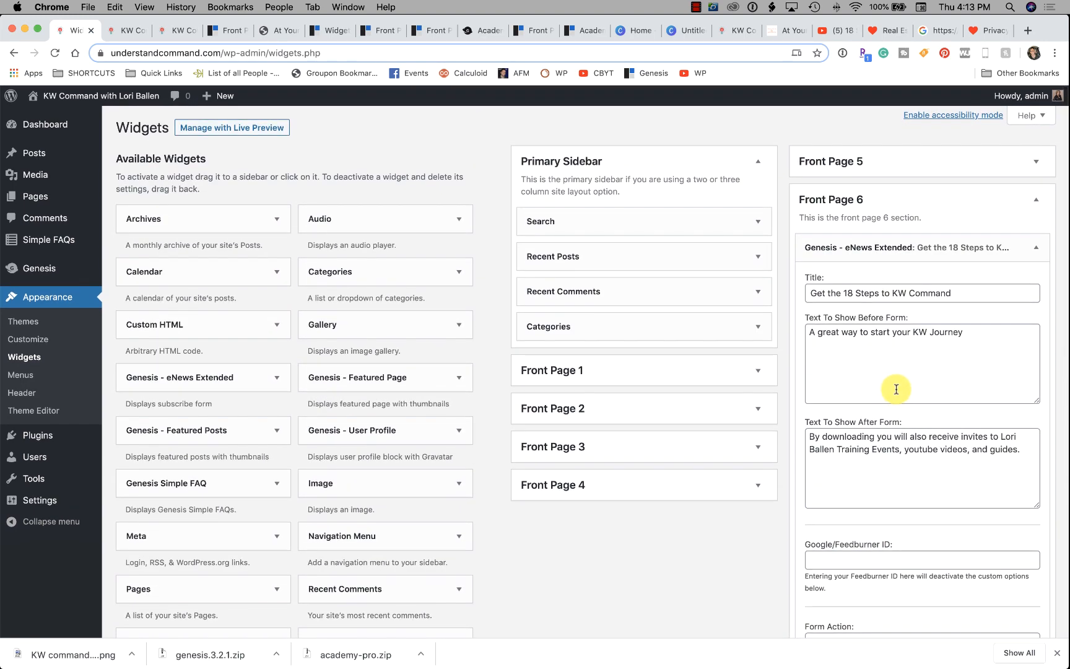
pyautogui.scroll(-9, 885, 392)
pyautogui.scroll(-6, 903, 387)
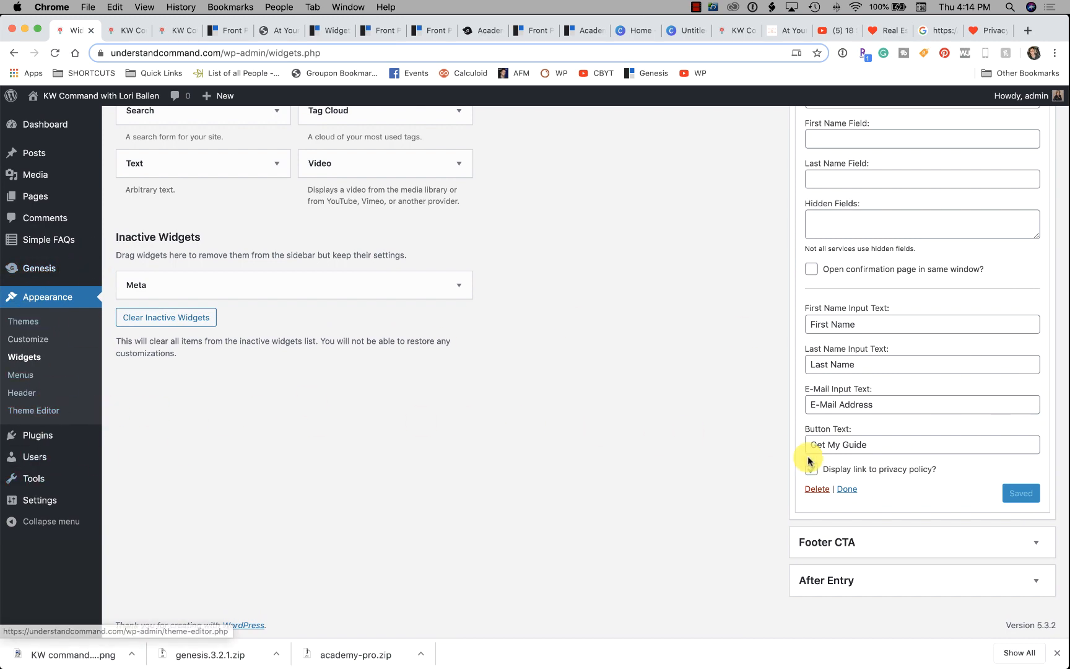
pyautogui.scroll(3, 798, 457)
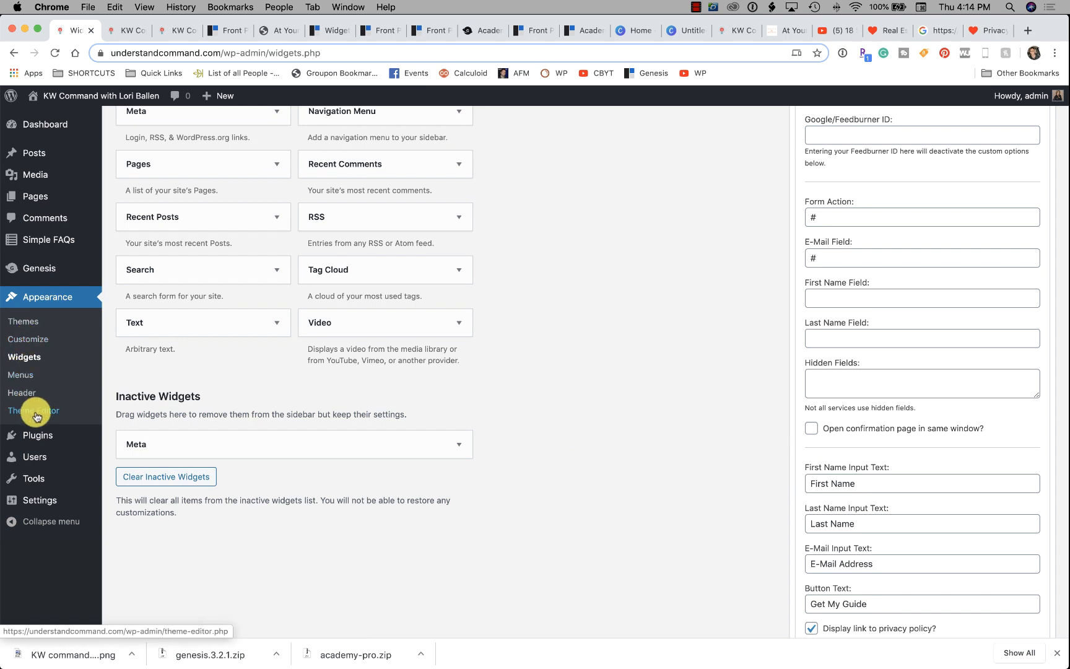
pyautogui.moveTo(38, 444)
pyautogui.moveTo(45, 504)
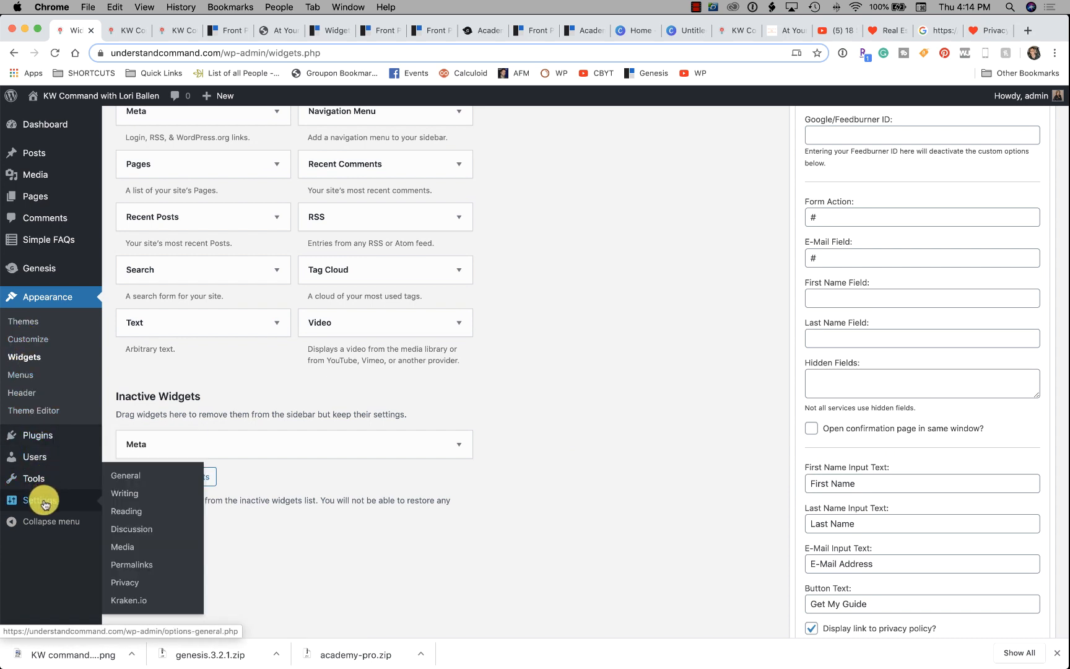
pyautogui.moveTo(51, 248)
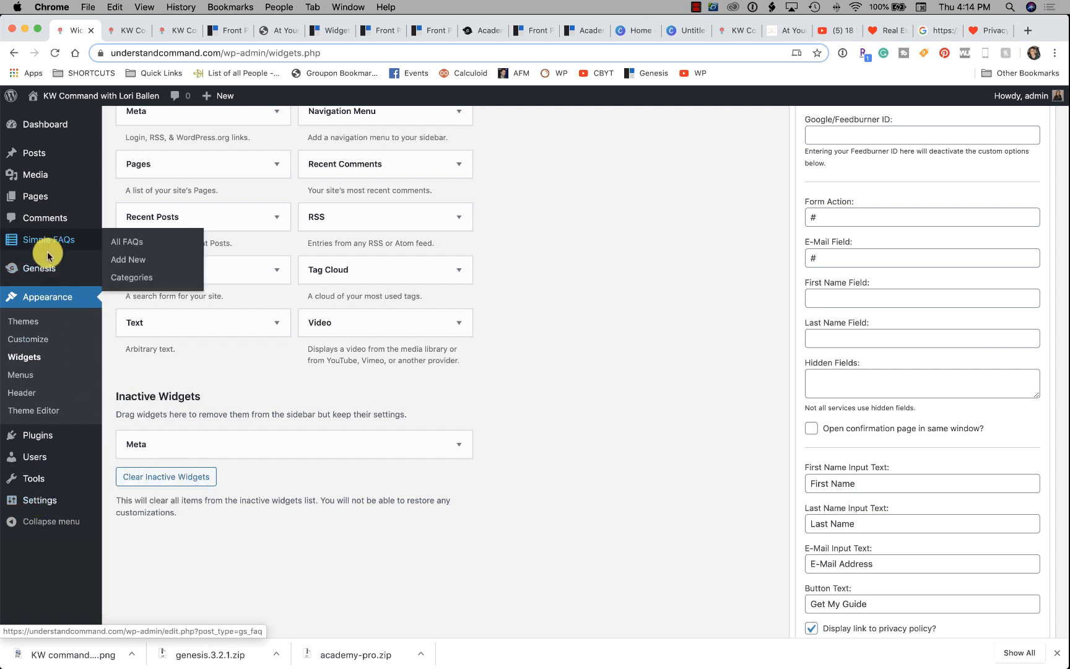
pyautogui.moveTo(50, 270)
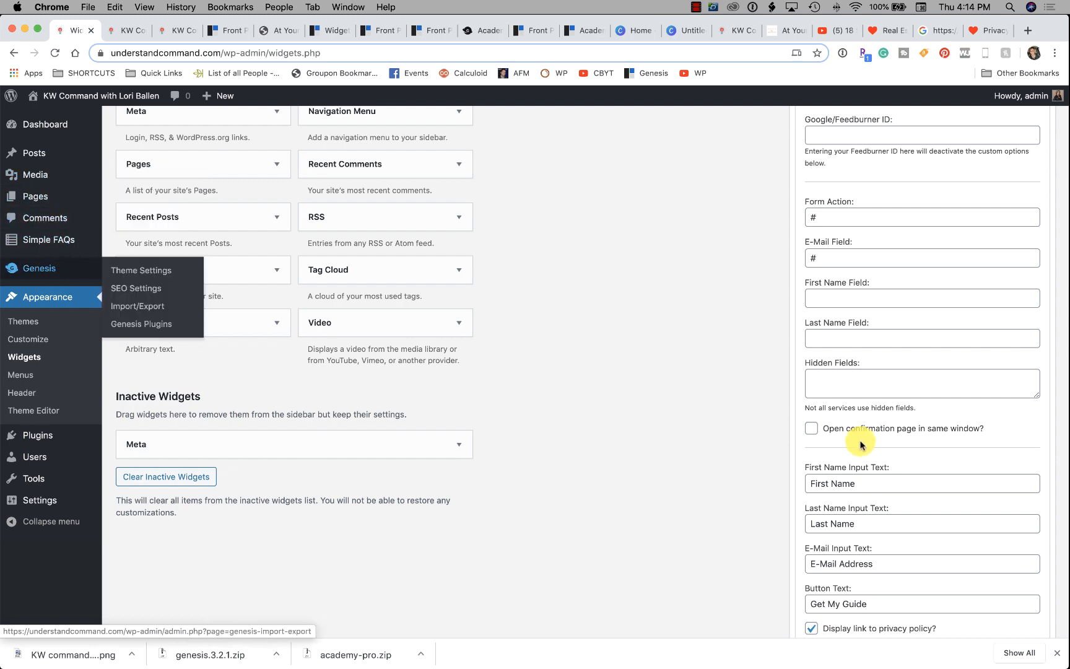
pyautogui.scroll(10, 863, 436)
pyautogui.scroll(3, 862, 437)
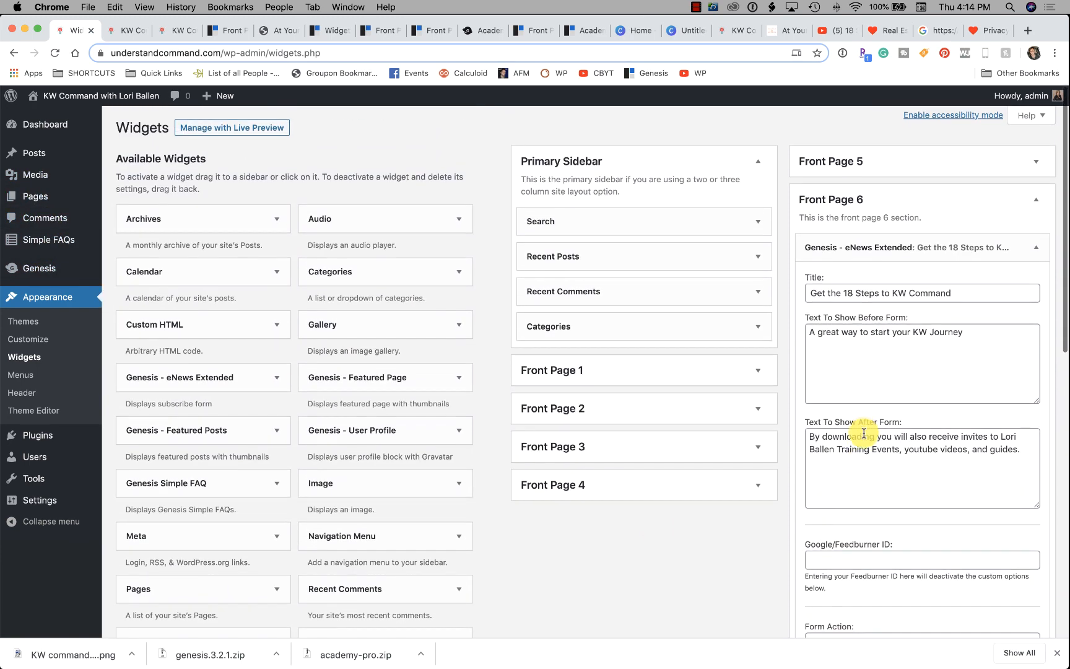
pyautogui.click(1036, 248)
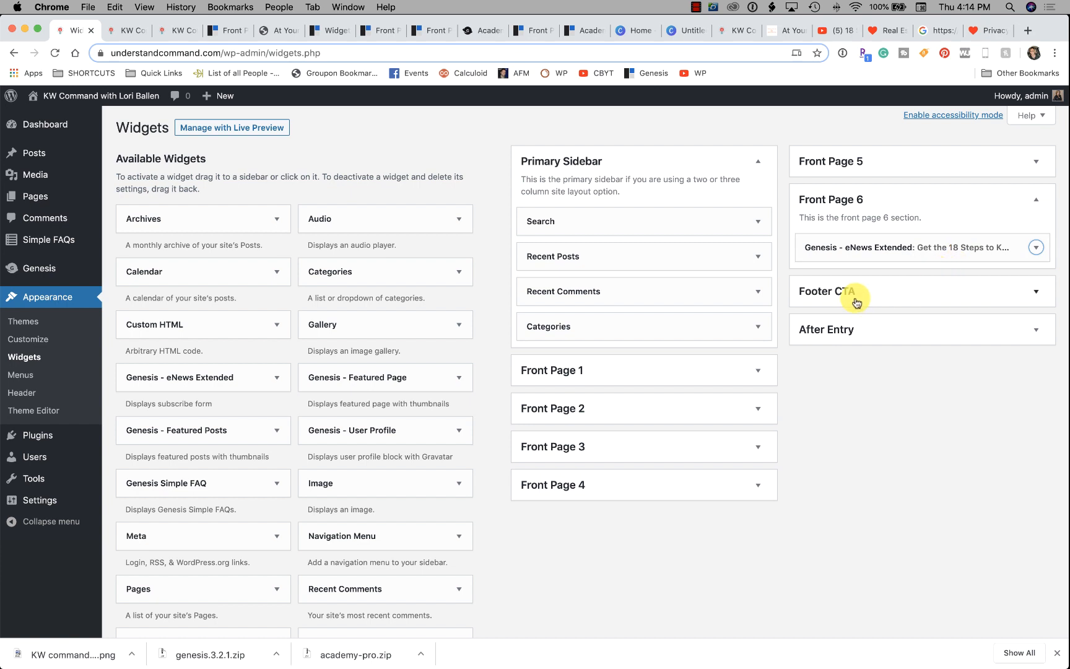
# Read the StudioPress Front Page 6 widget area guide, then return to the filled homepage signup form.
pyautogui.click(229, 30)
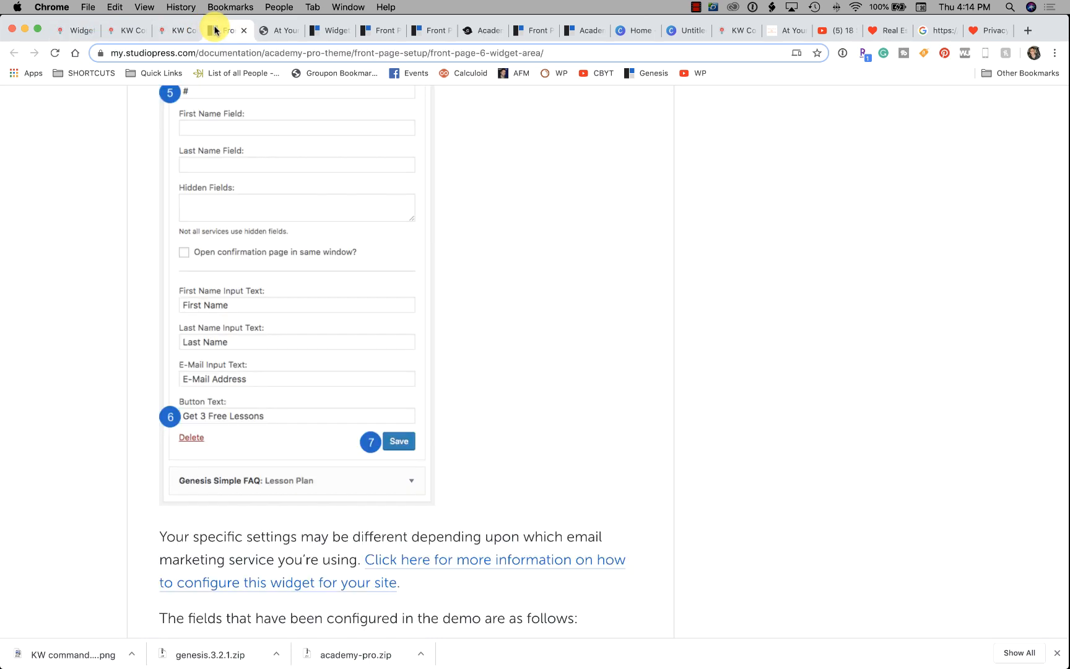
pyautogui.scroll(-10, 416, 327)
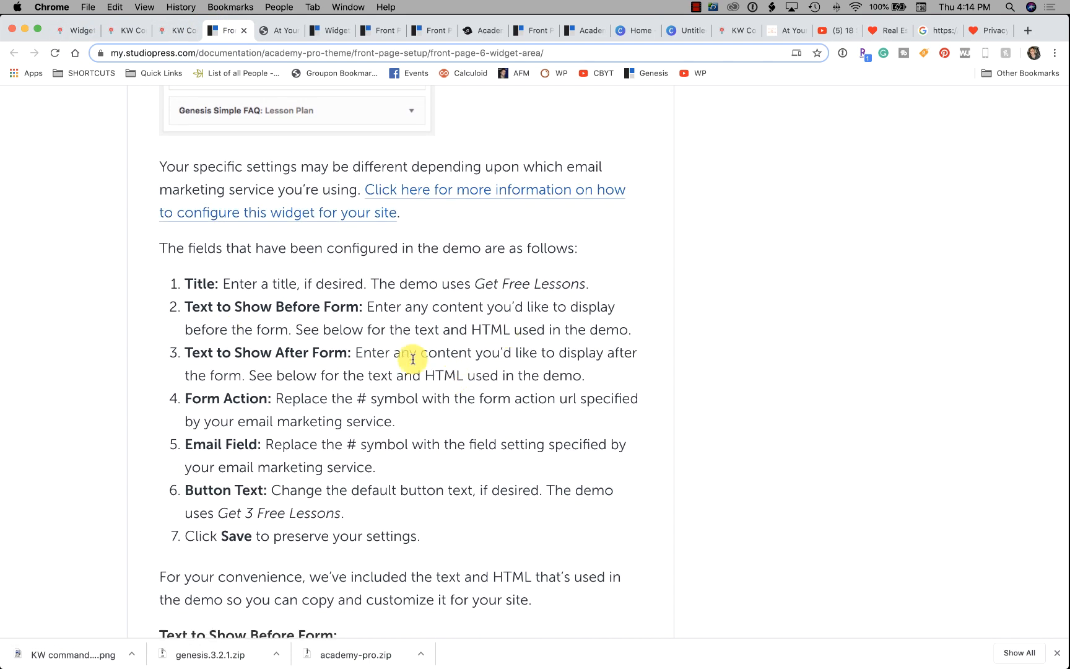
pyautogui.scroll(-5, 410, 358)
pyautogui.scroll(-16, 368, 368)
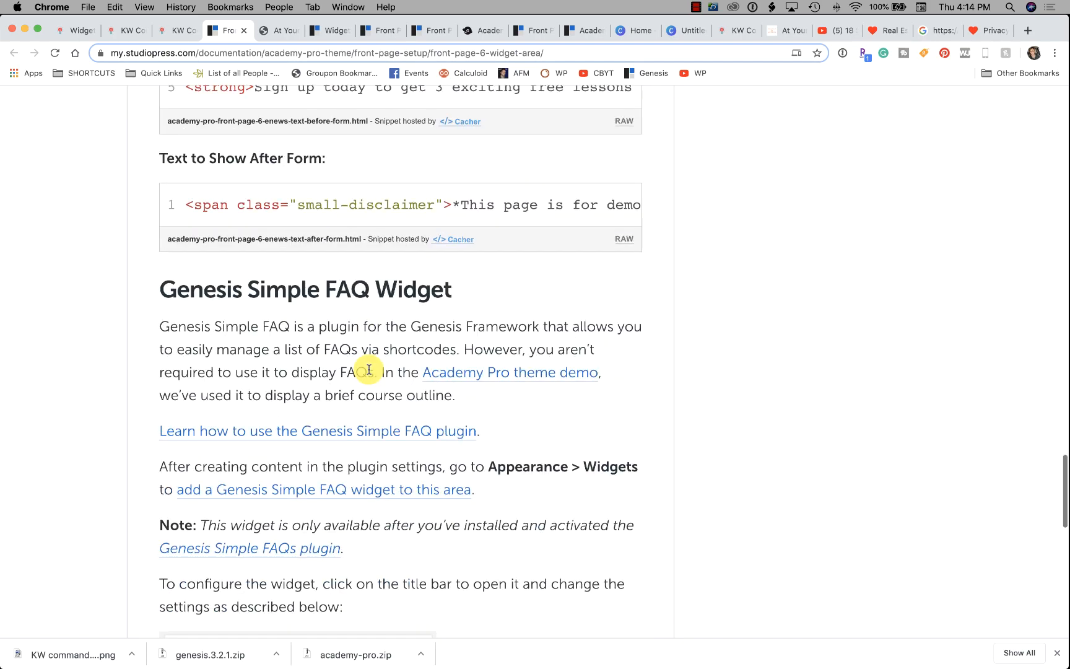
pyautogui.scroll(-14, 368, 369)
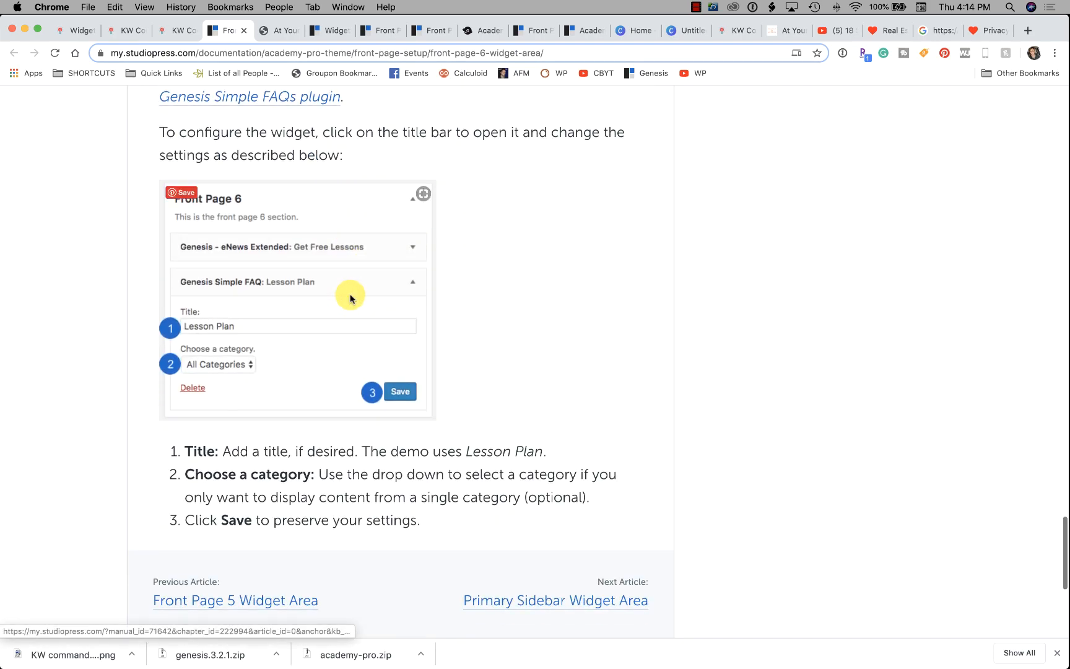
pyautogui.scroll(20, 350, 297)
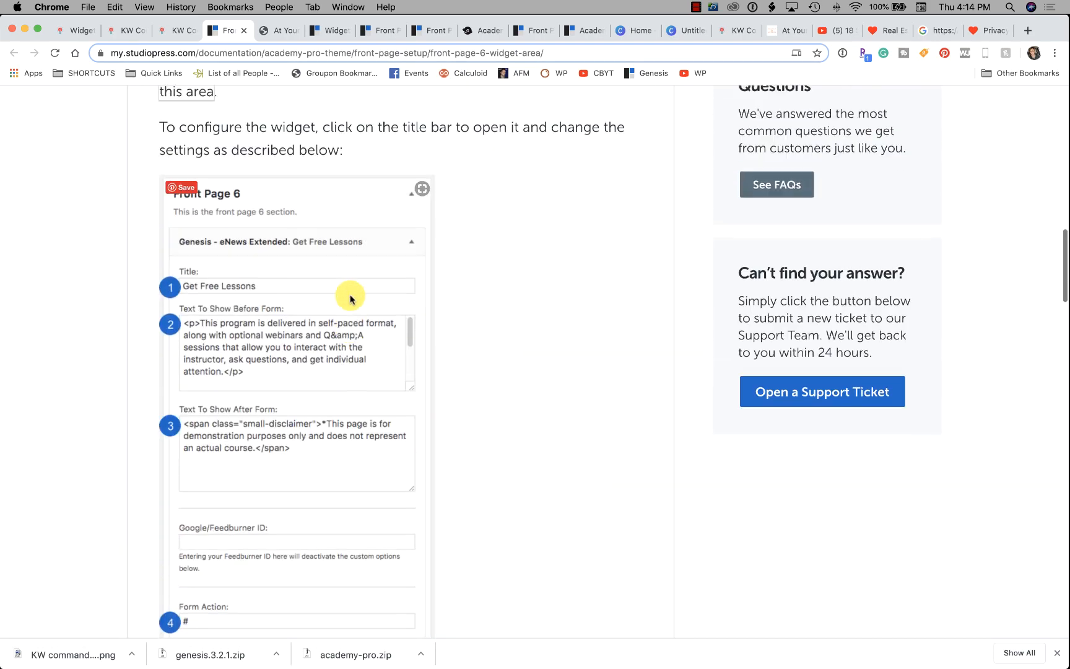
pyautogui.scroll(13, 557, 365)
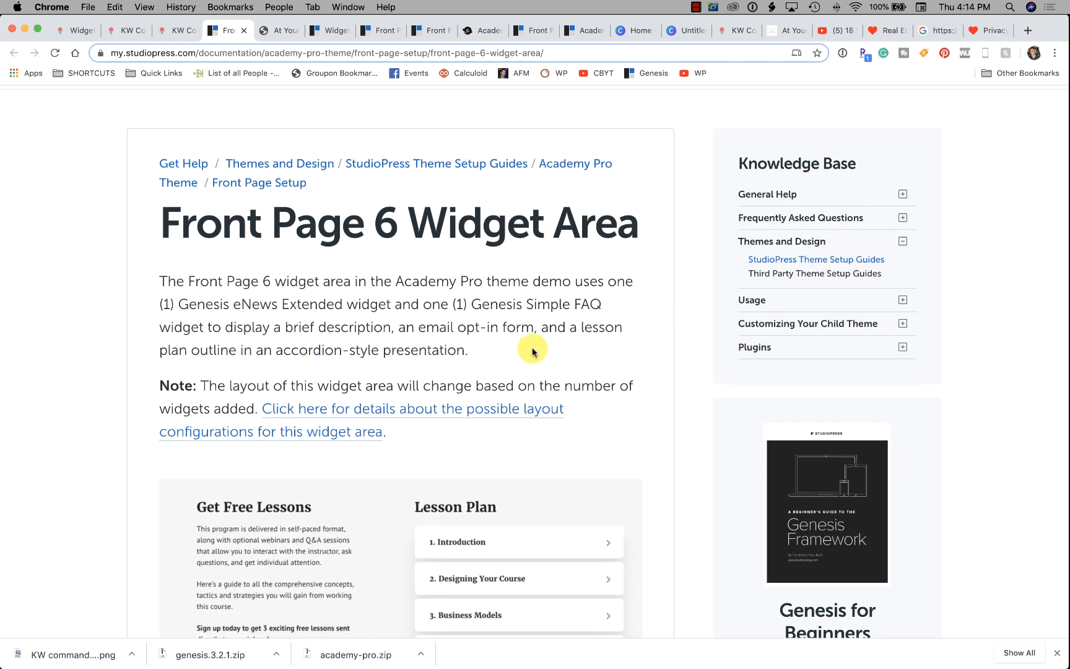
pyautogui.scroll(2, 328, 351)
pyautogui.scroll(-6, 329, 351)
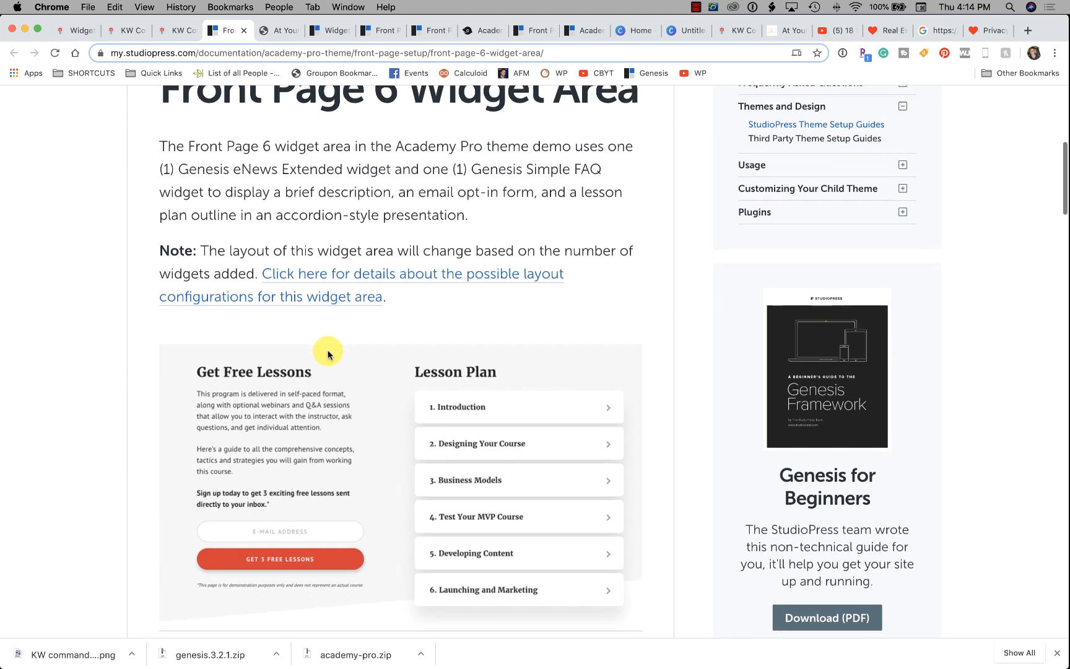
pyautogui.scroll(-2, 328, 354)
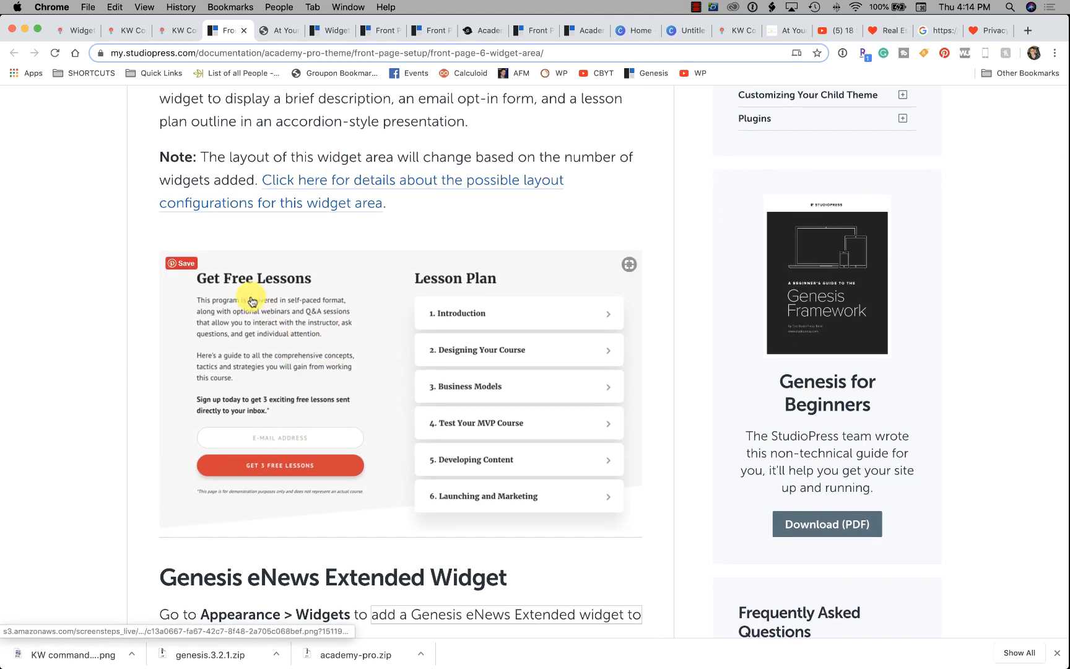
pyautogui.click(184, 31)
pyautogui.click(124, 31)
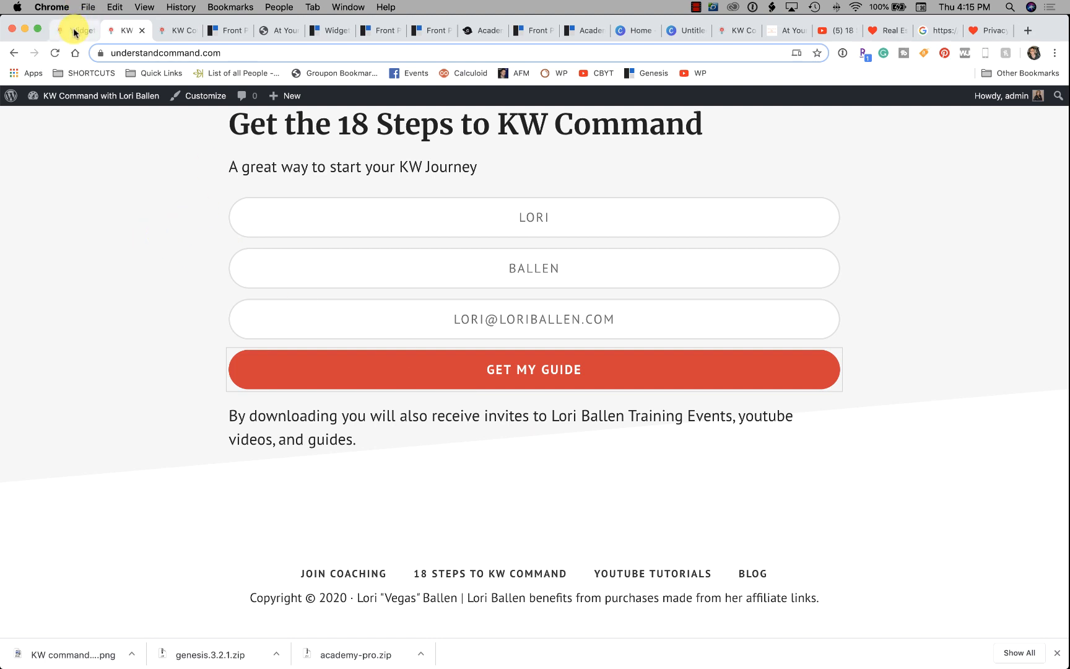
# Drag Genesis Simple FAQ into Front Page 6 below eNews Extended and inspect its title and category fields.
pyautogui.click(168, 28)
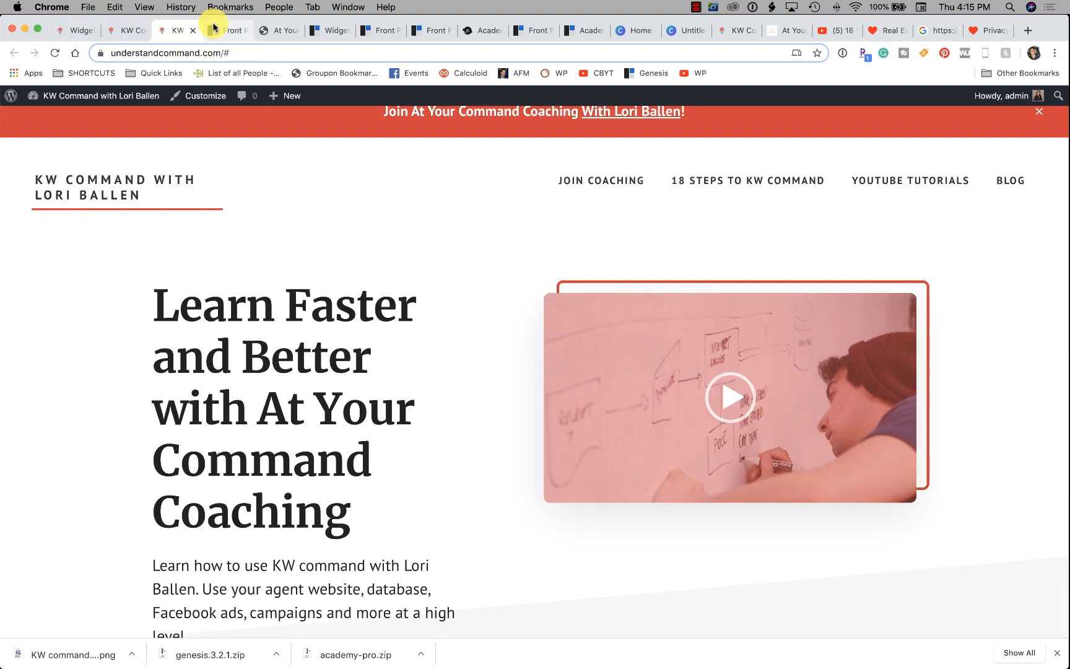
pyautogui.click(79, 32)
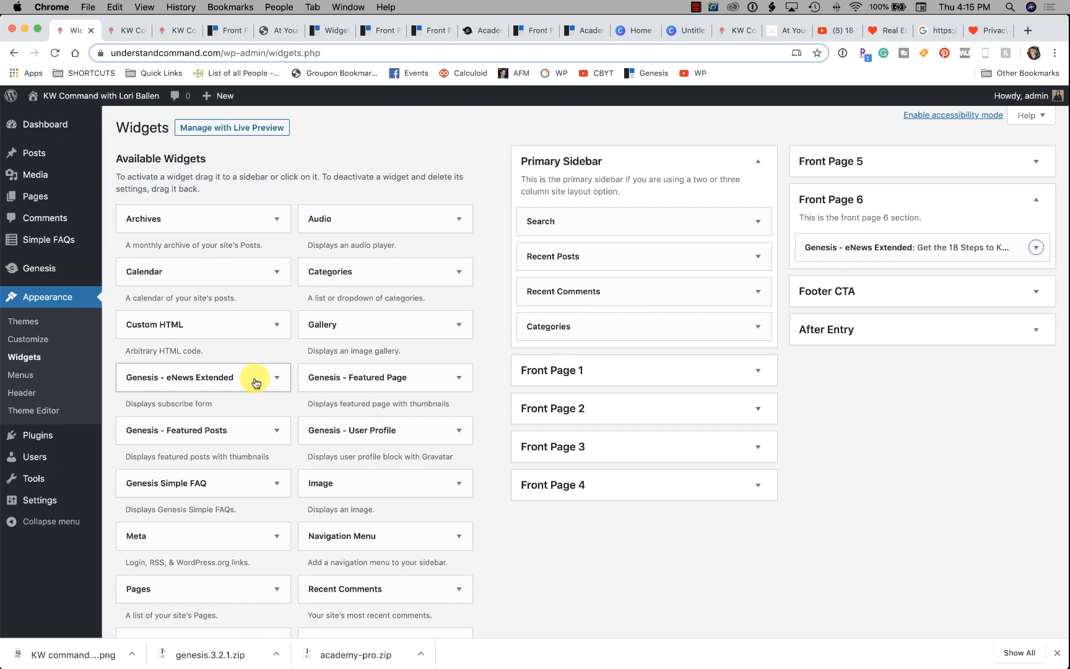
pyautogui.moveTo(239, 485); pyautogui.dragTo(910, 284)
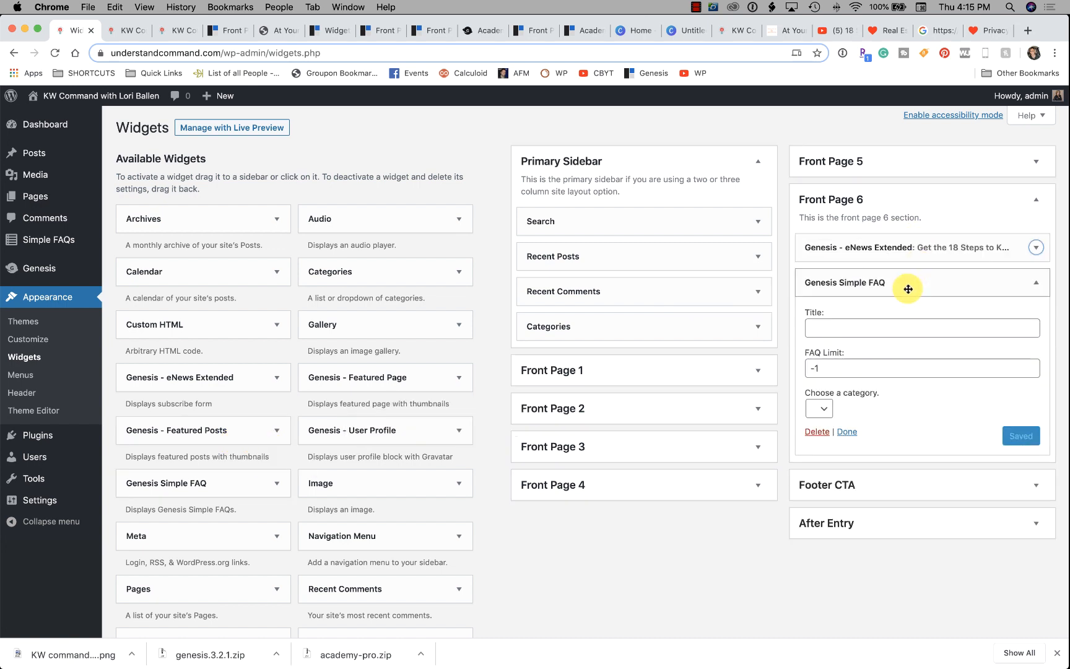
pyautogui.click(870, 333)
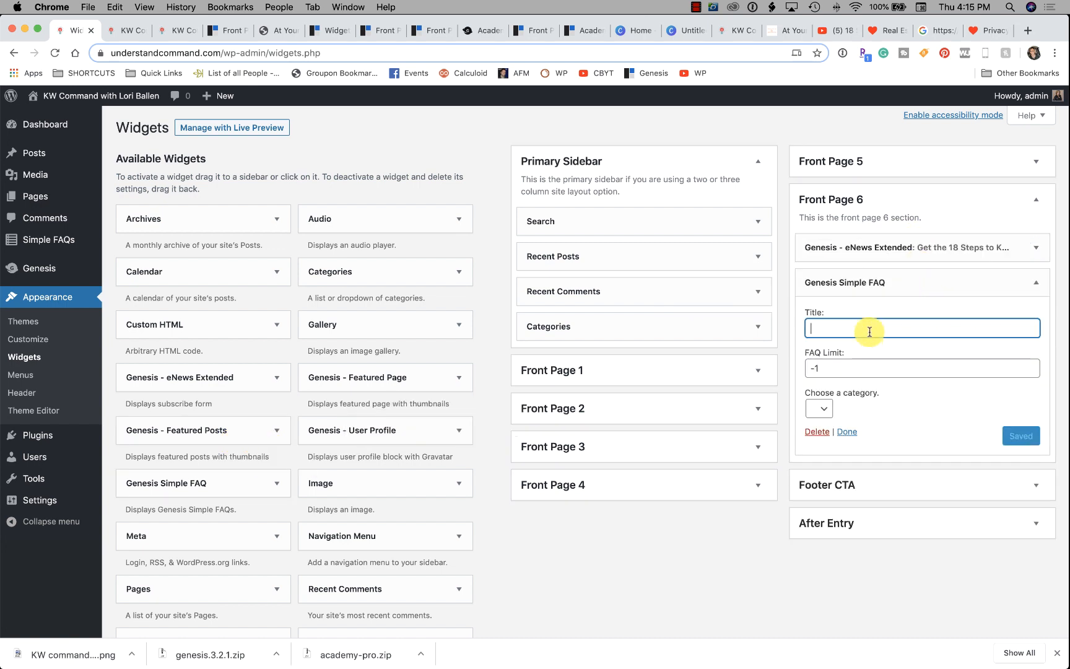
pyautogui.click(819, 409)
pyautogui.click(123, 31)
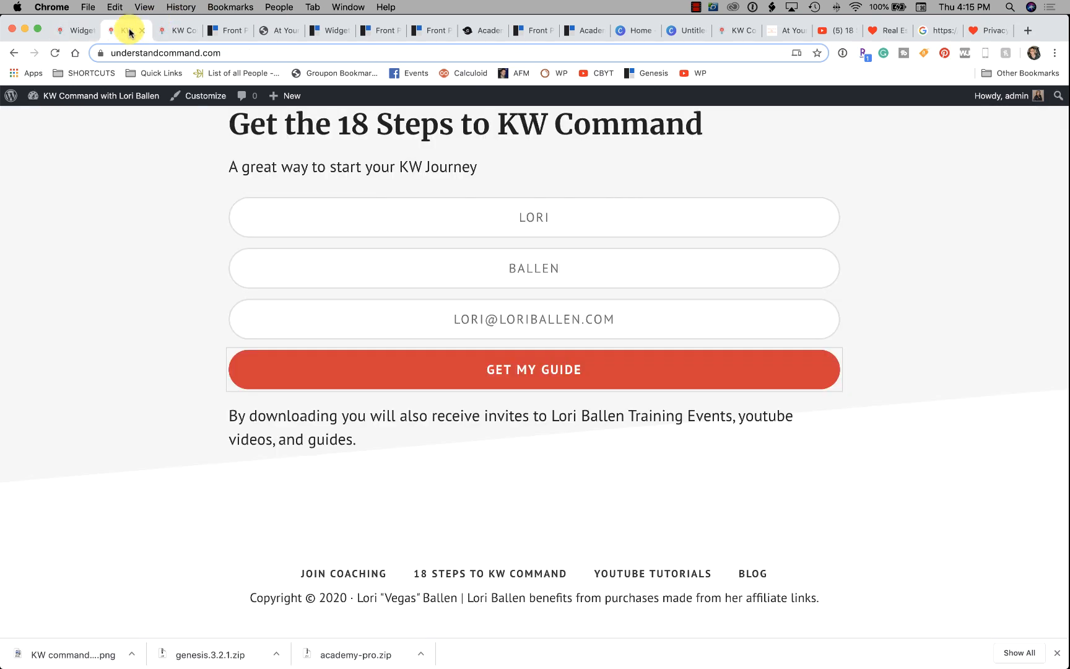
# Scroll the Front Page 6 guide down to the Genesis Simple FAQ widget steps: title, category, save.
pyautogui.click(173, 31)
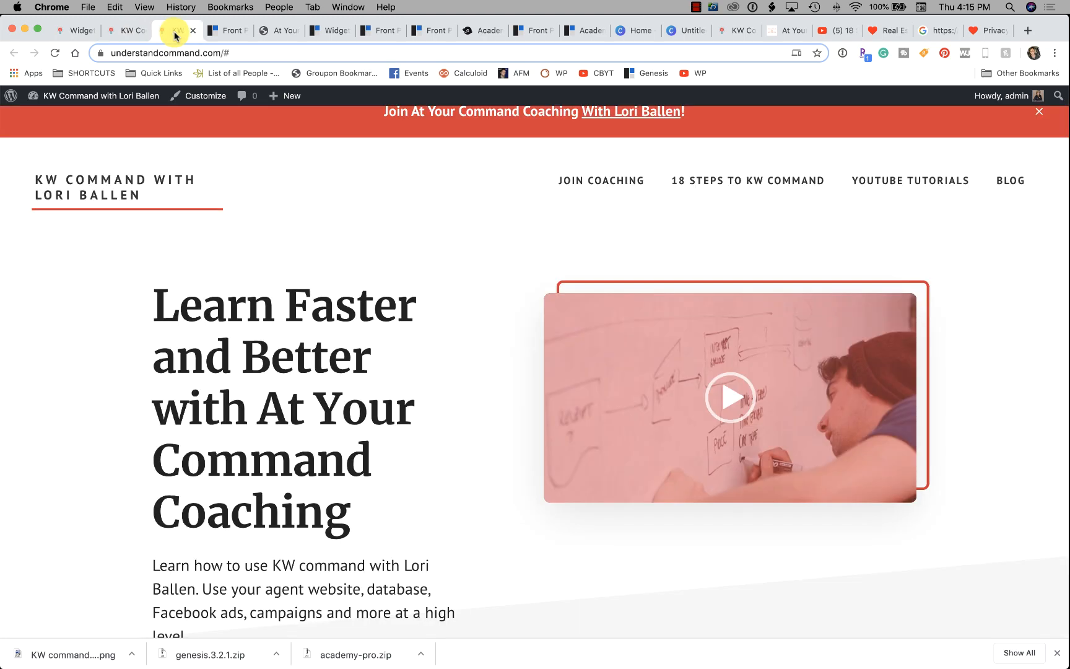
pyautogui.click(213, 30)
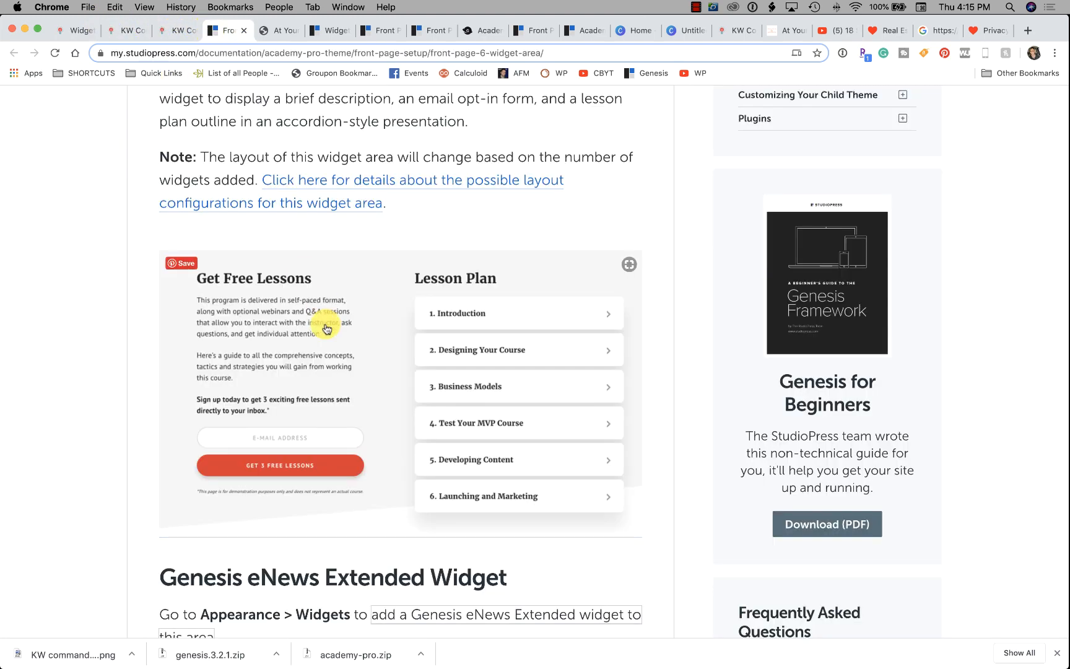
pyautogui.scroll(-2, 517, 384)
pyautogui.scroll(-2, 517, 384)
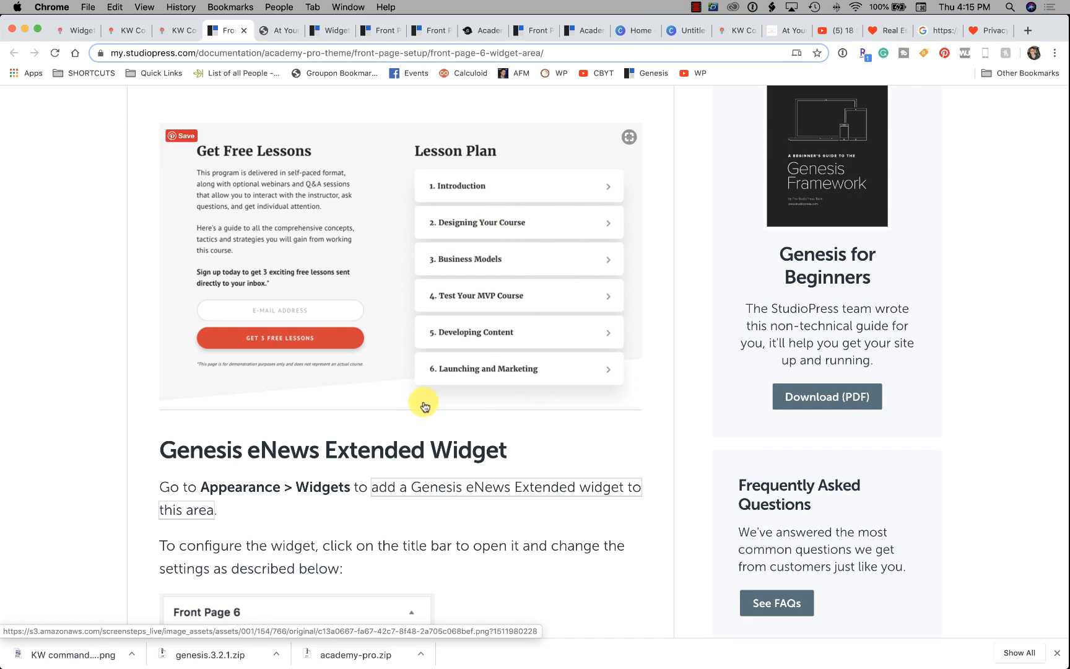
pyautogui.scroll(-5, 359, 465)
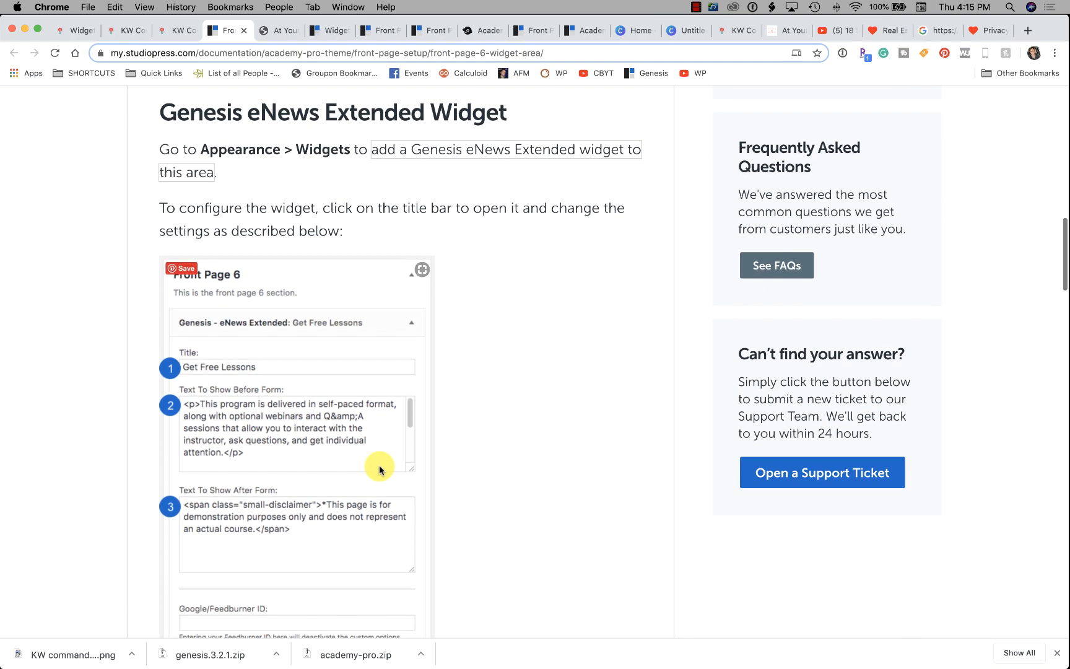
pyautogui.scroll(8, 379, 469)
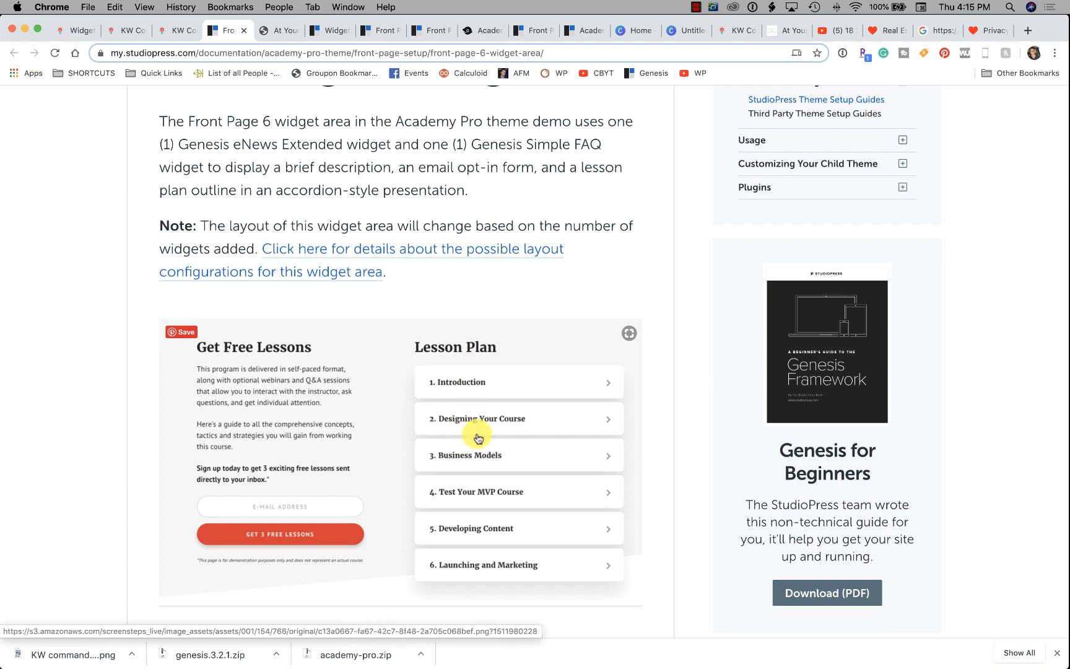
pyautogui.scroll(4, 478, 433)
pyautogui.scroll(-11, 478, 431)
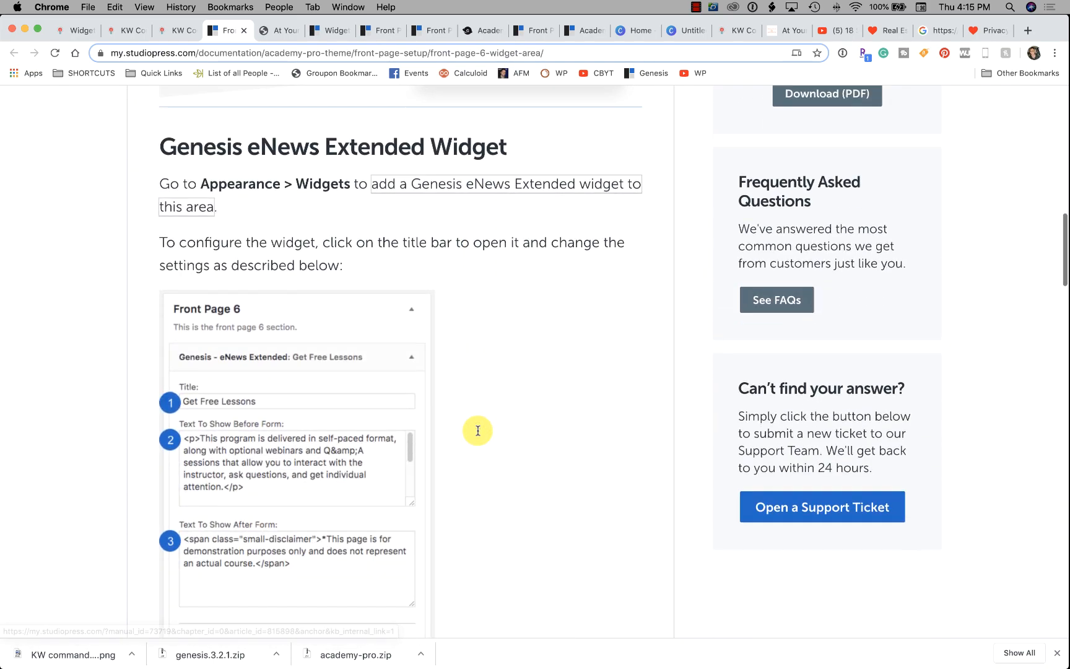
pyautogui.scroll(-15, 478, 431)
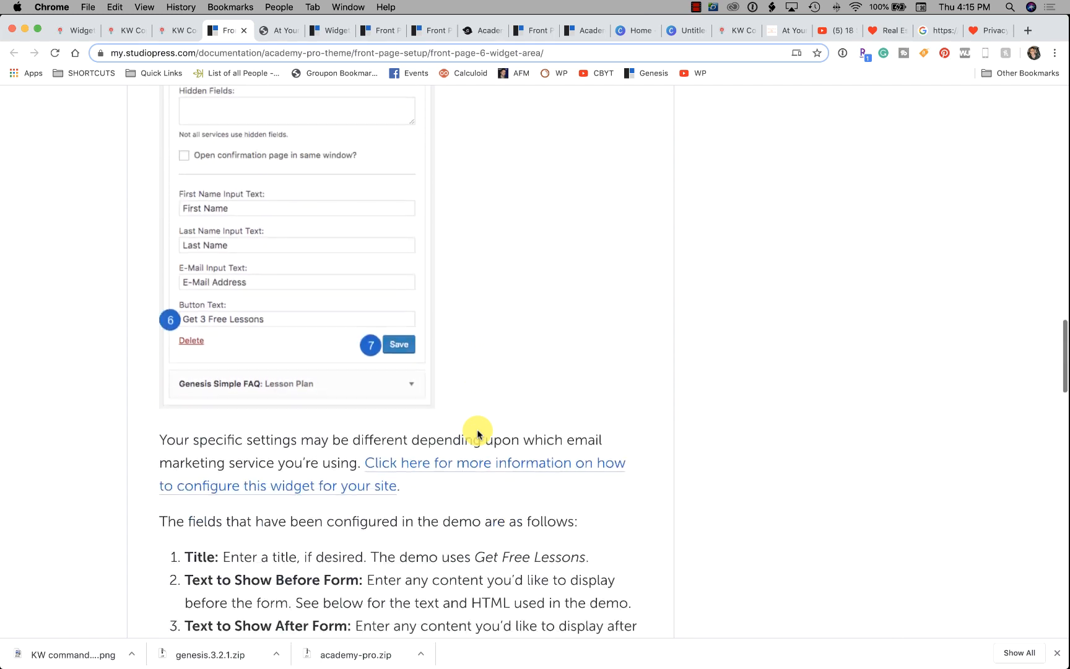
pyautogui.scroll(-8, 478, 434)
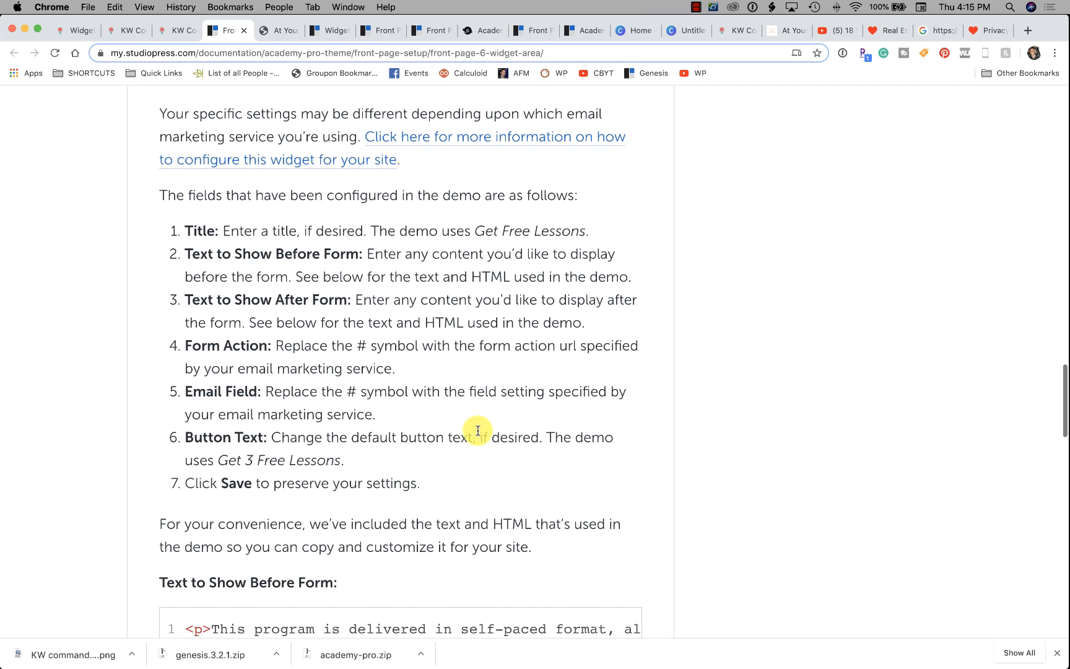
pyautogui.scroll(-12, 478, 430)
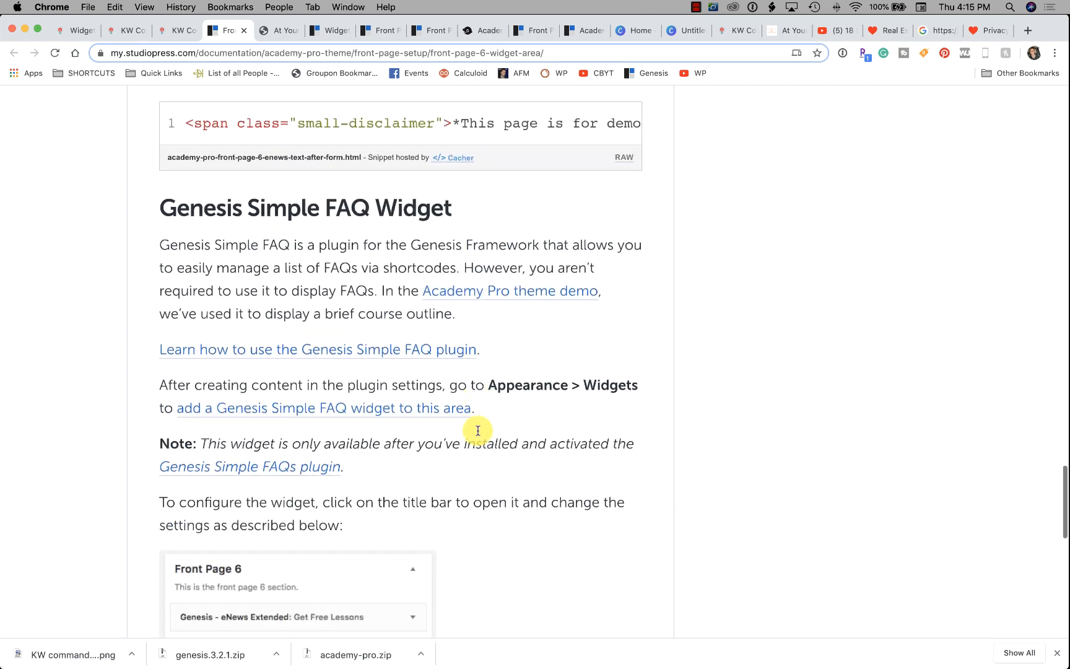
pyautogui.scroll(-8, 478, 430)
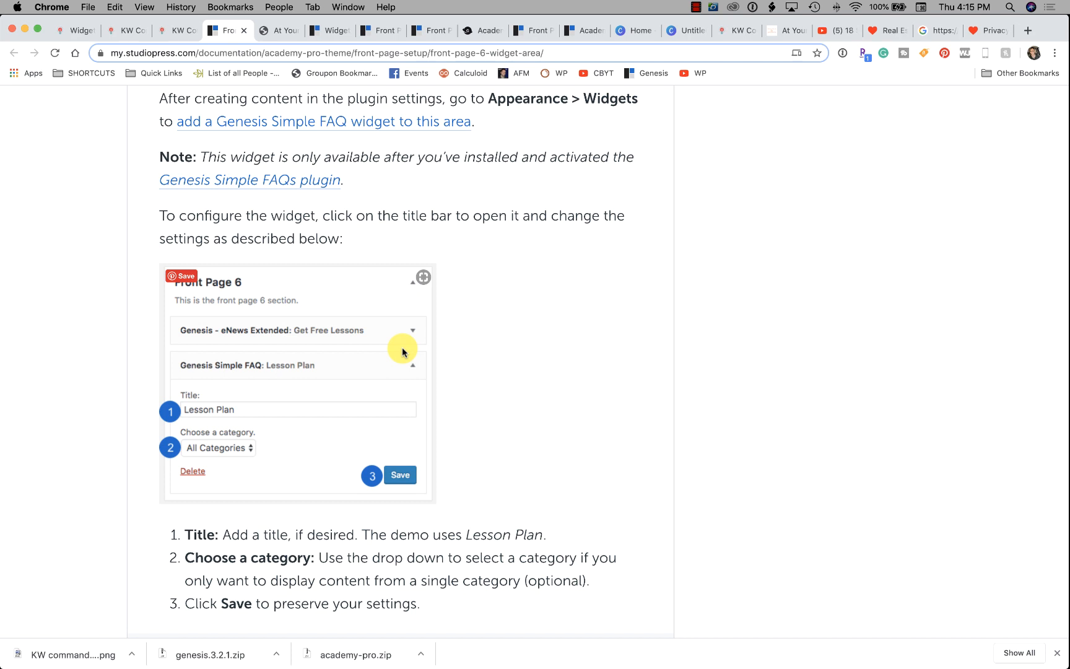
pyautogui.scroll(-5, 403, 352)
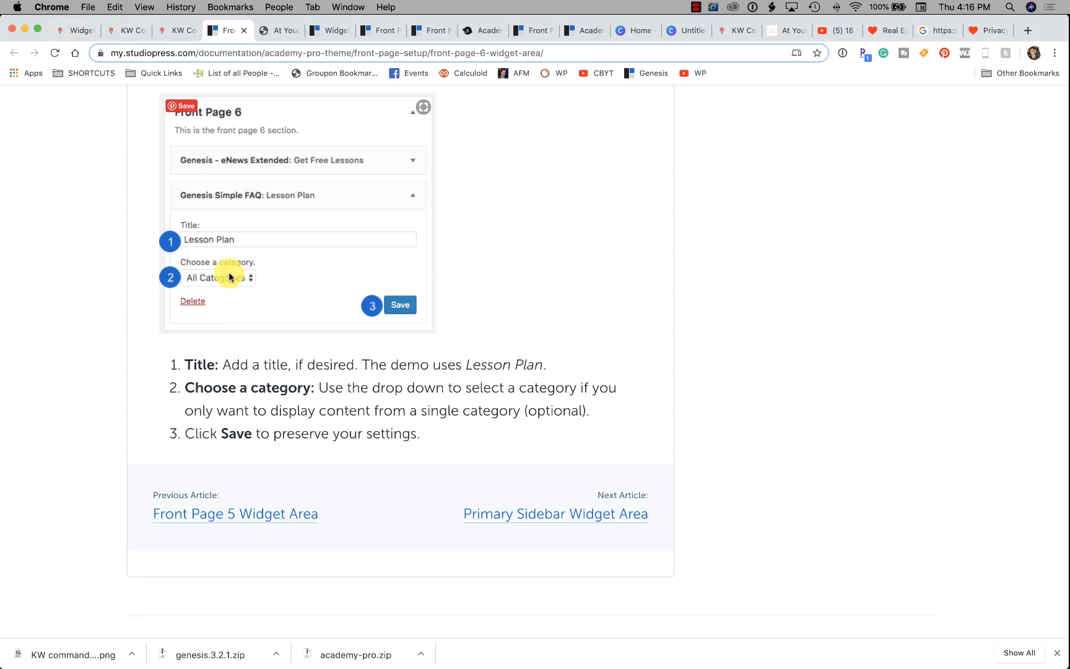
pyautogui.click(117, 31)
# Title the FAQ widget 'Frequently Asked Questions' and change its FAQ Limit from -1 to 10.
pyautogui.click(79, 31)
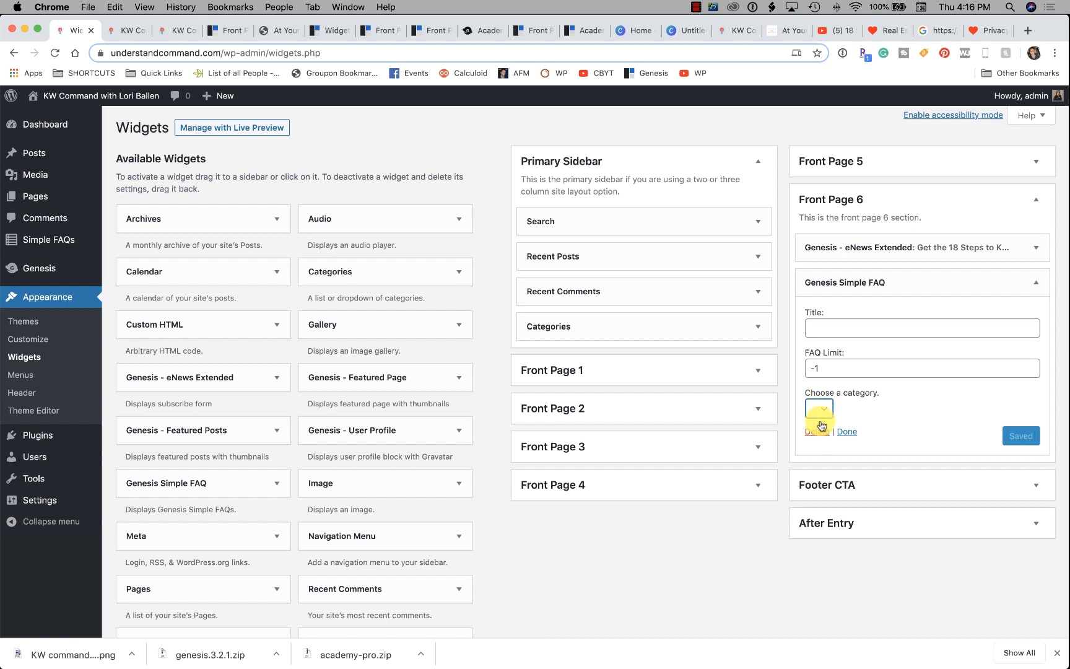
pyautogui.click(824, 328)
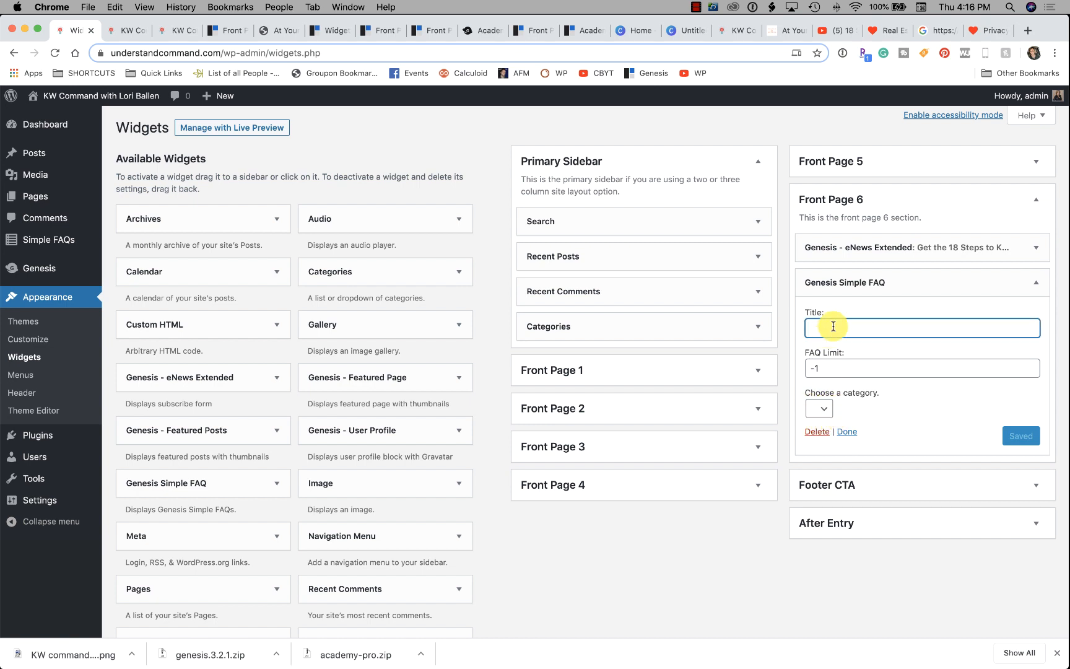
pyautogui.write('Frequently Asked Questions')
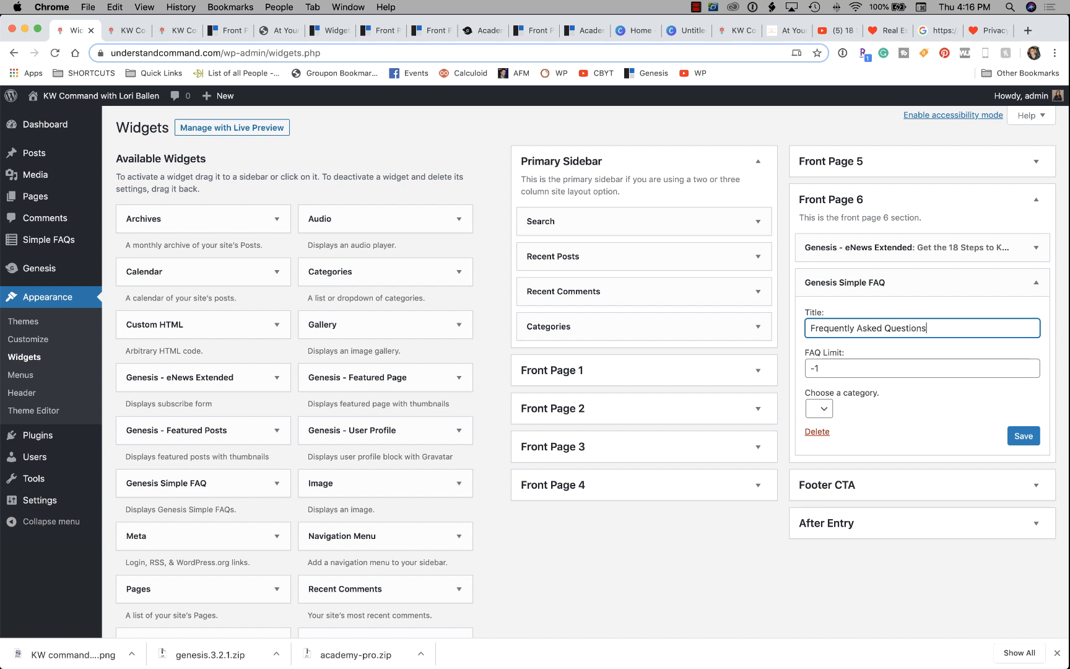
pyautogui.click(828, 370)
pyautogui.moveTo(807, 367); pyautogui.dragTo(860, 375)
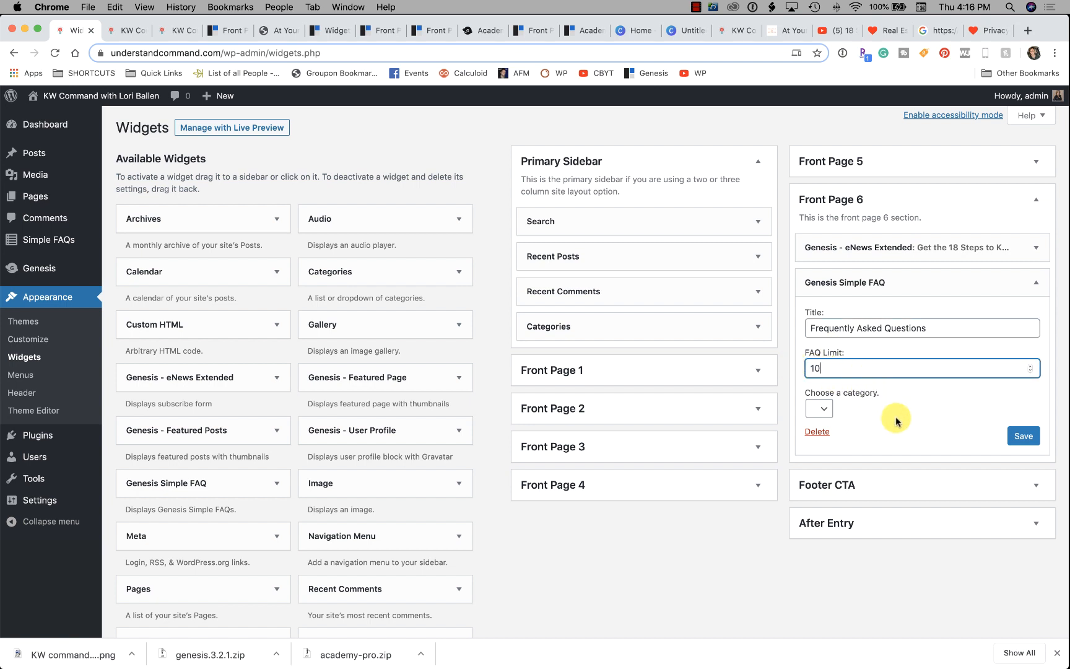
pyautogui.scroll(-1, 896, 420)
pyautogui.click(819, 399)
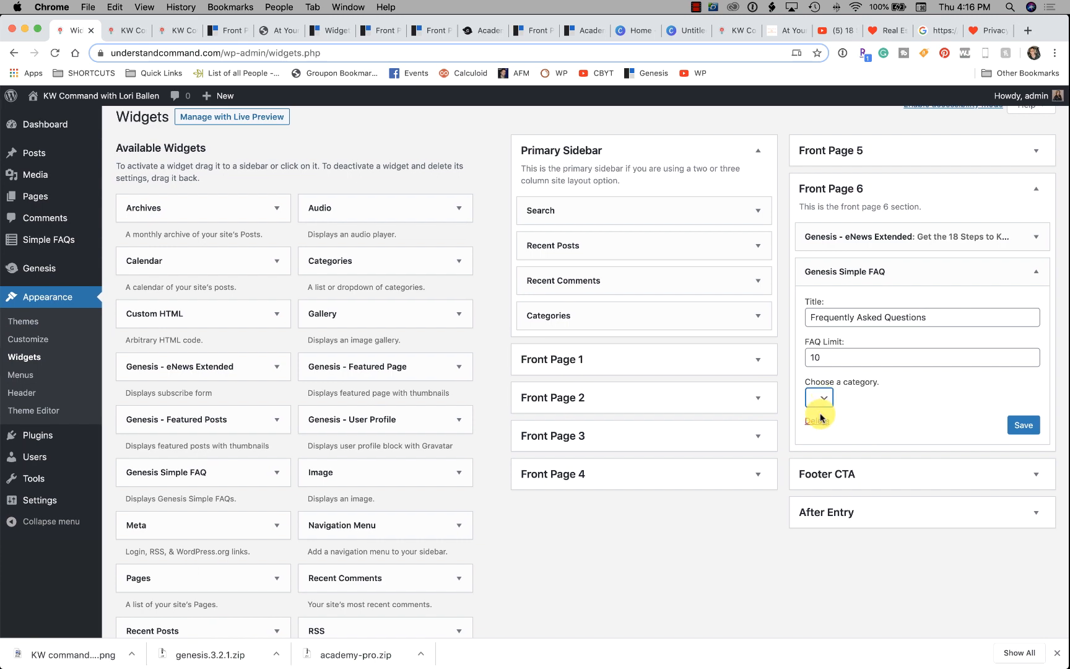
pyautogui.click(127, 32)
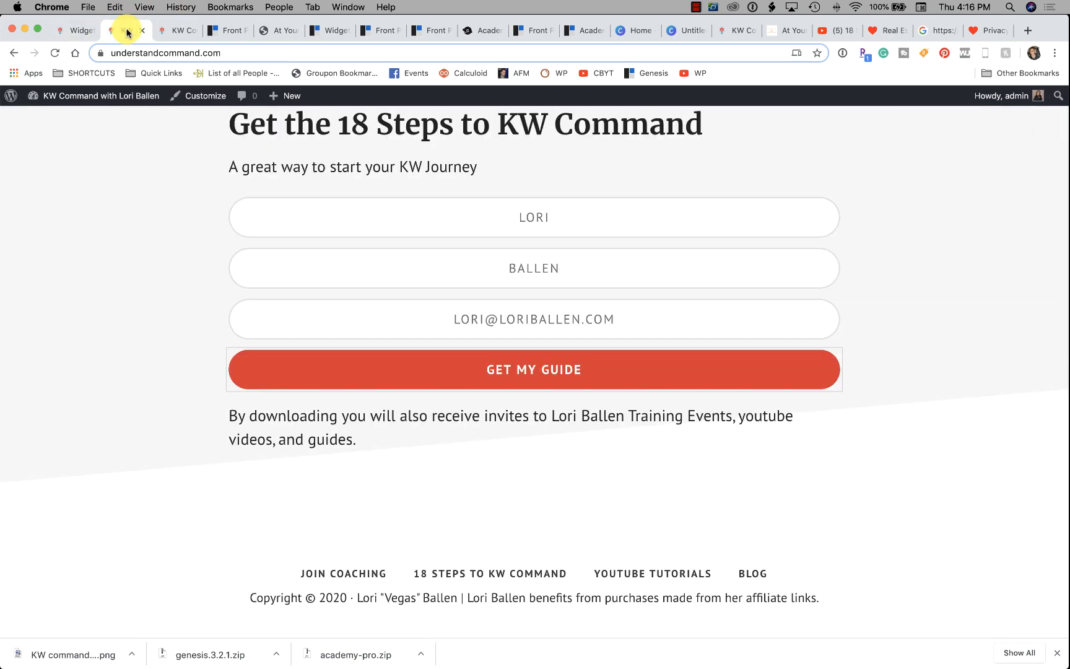
pyautogui.click(165, 36)
pyautogui.scroll(-15, 359, 382)
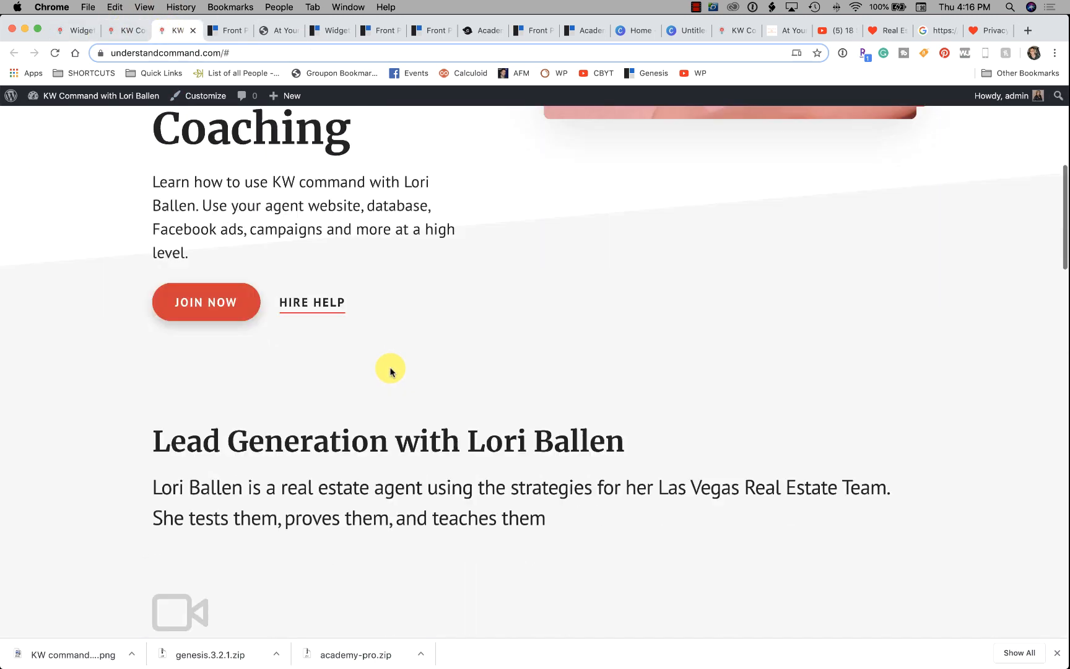
pyautogui.scroll(-20, 436, 364)
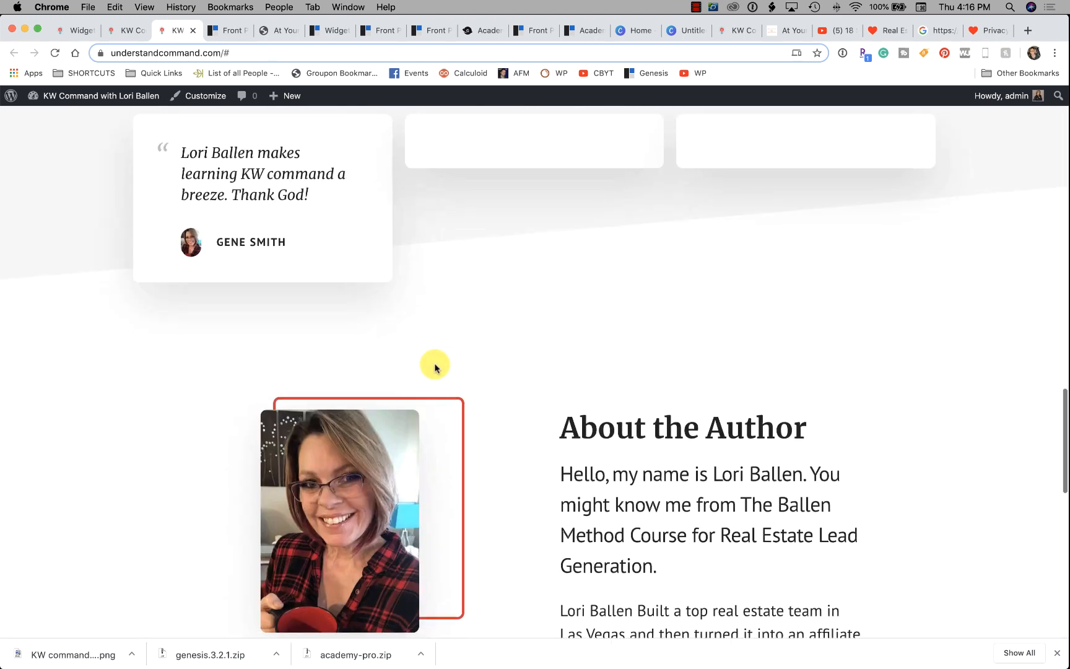
pyautogui.scroll(-4, 435, 364)
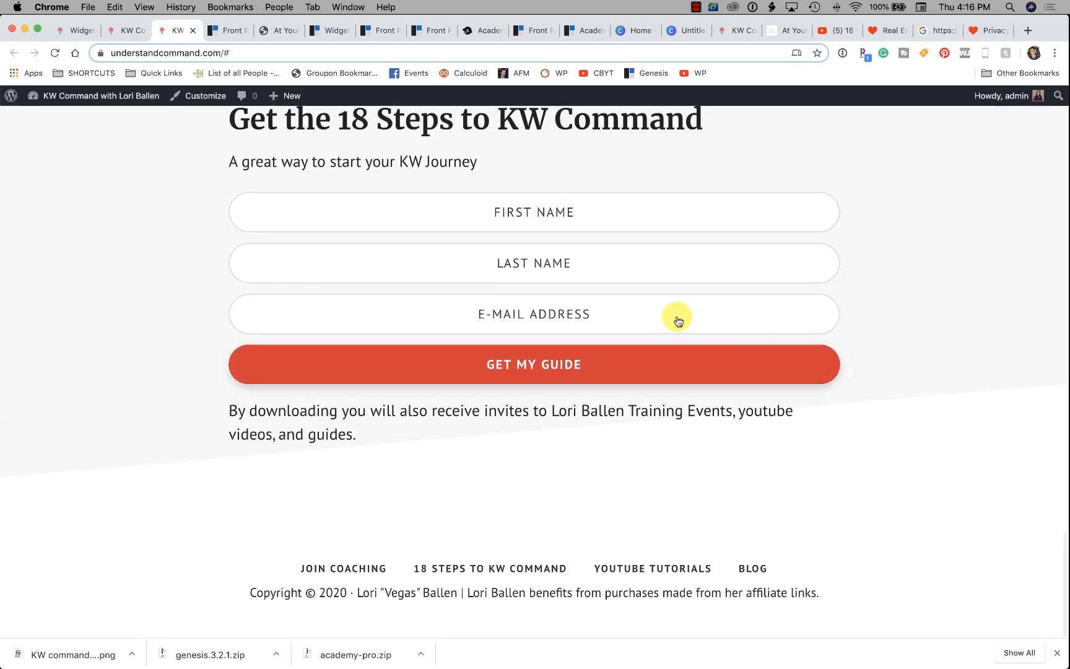
pyautogui.click(129, 36)
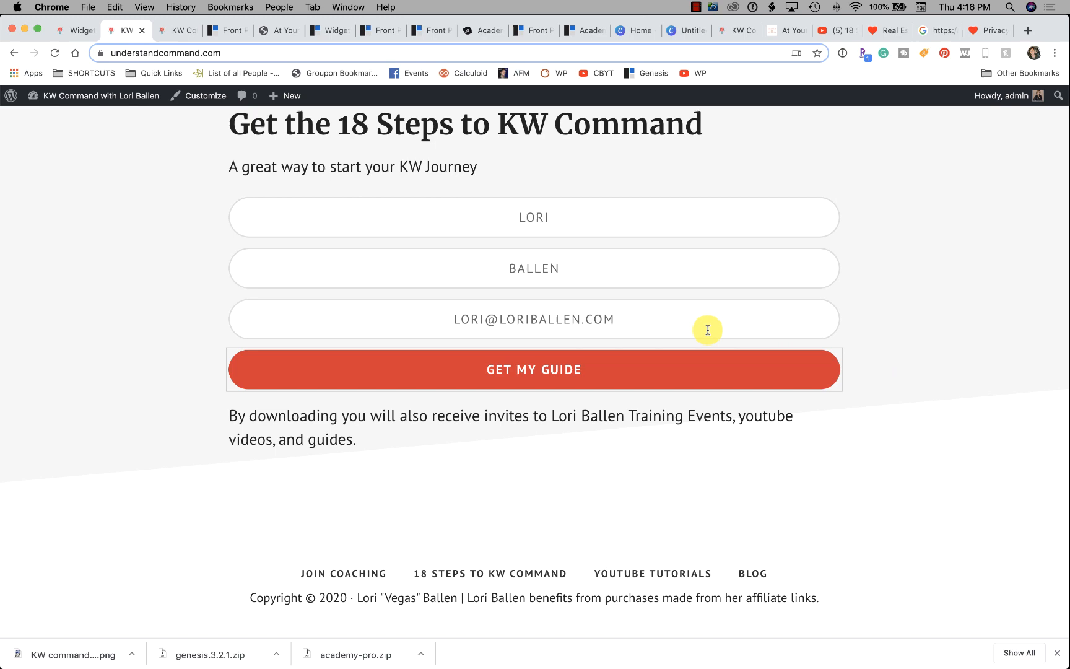
pyautogui.click(74, 39)
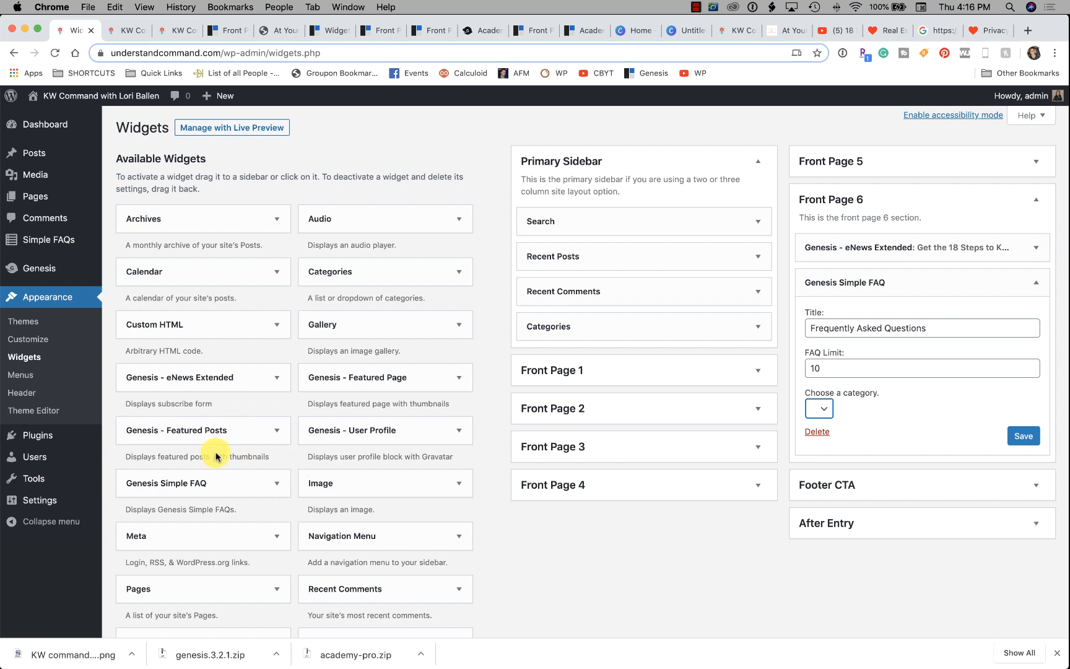
# Give the Front Page 6 Simple FAQ widget a 10-FAQ limit, leaving the category unchosen.
pyautogui.scroll(-1, 855, 311)
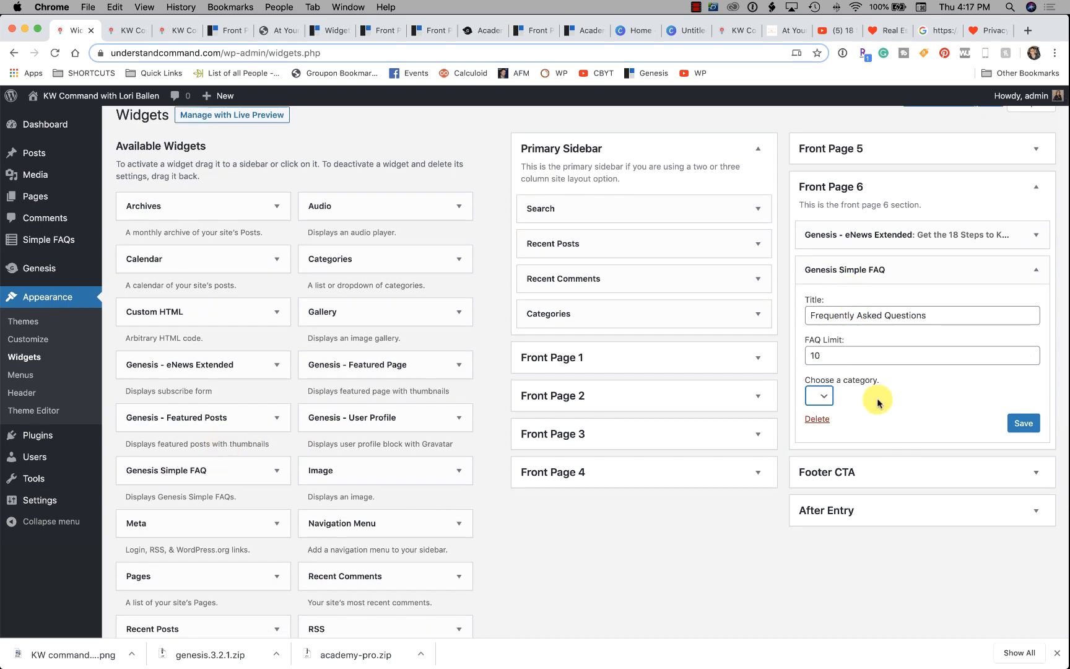
pyautogui.scroll(-1, 878, 402)
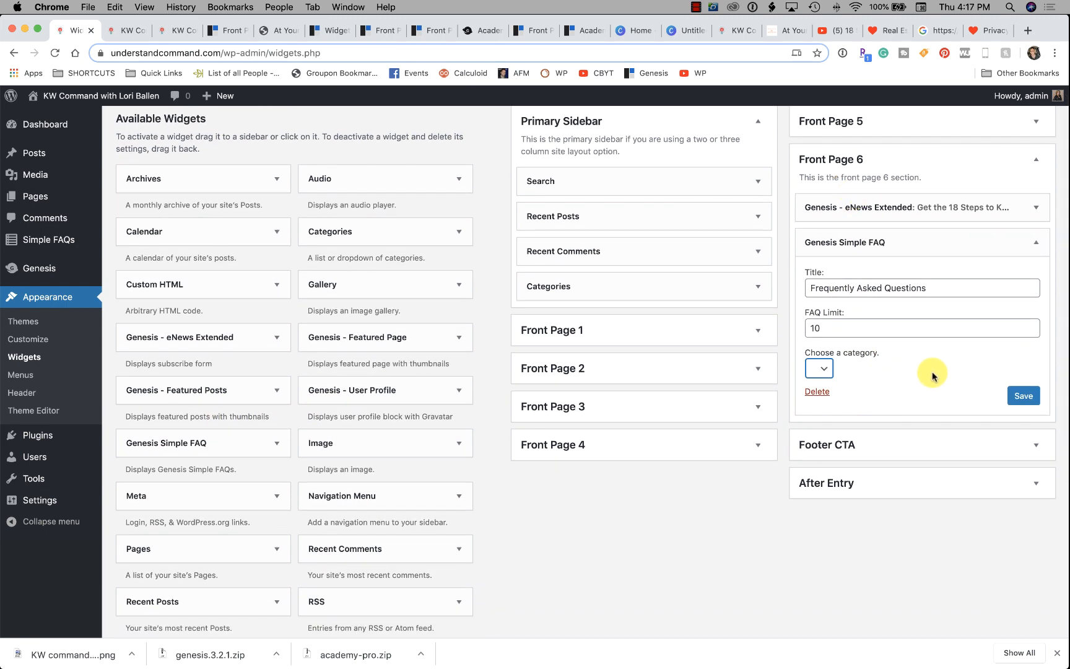
pyautogui.click(859, 326)
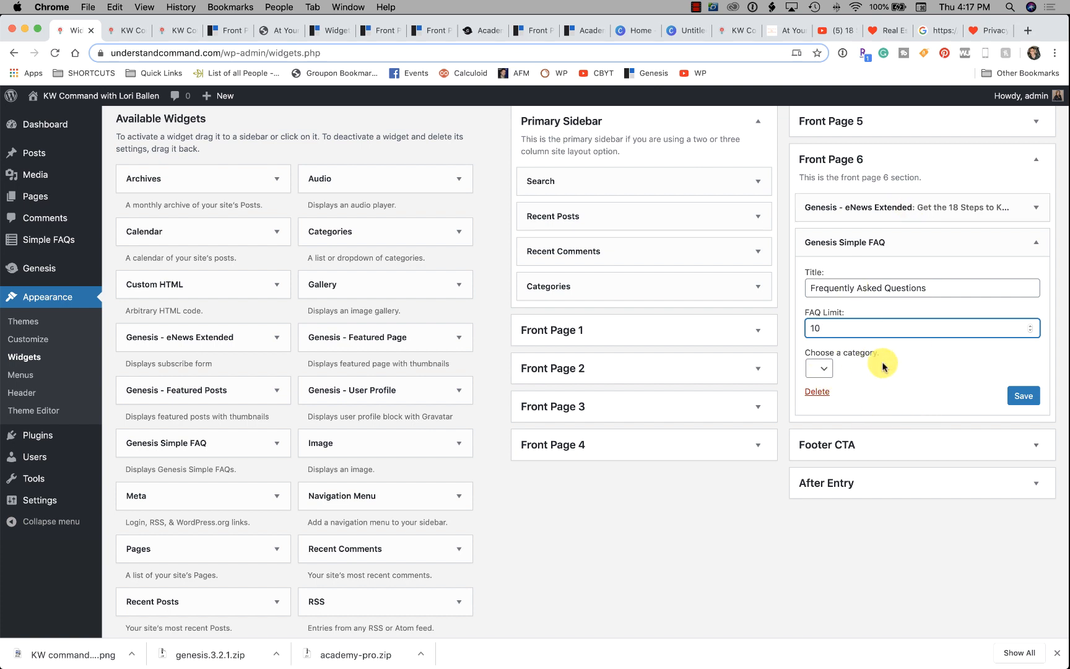
pyautogui.scroll(-1, 972, 307)
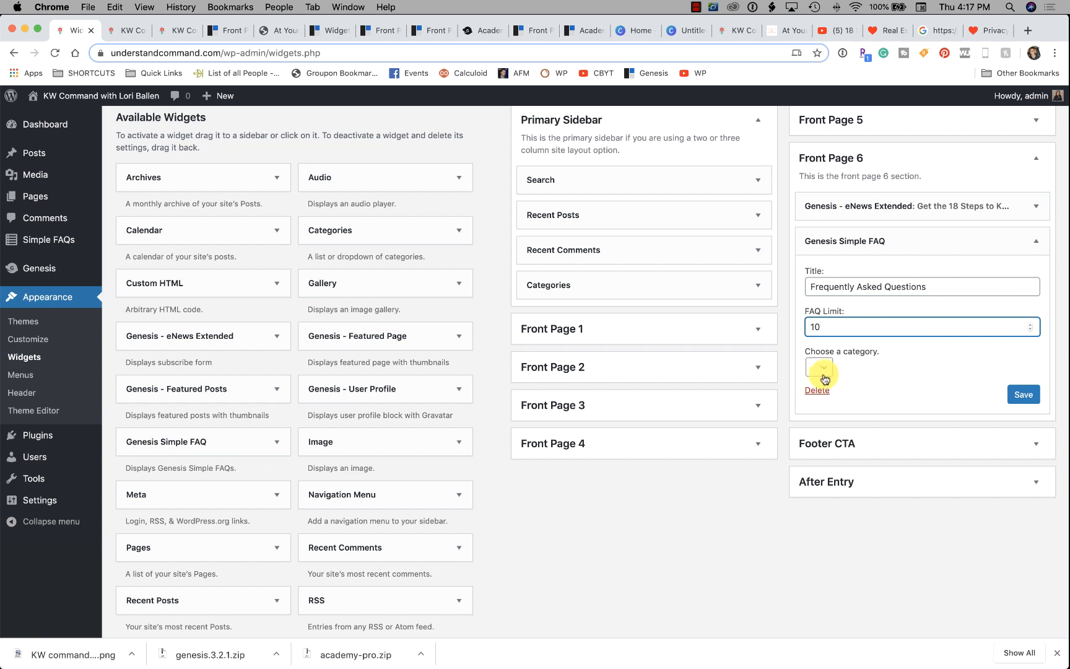
pyautogui.click(881, 360)
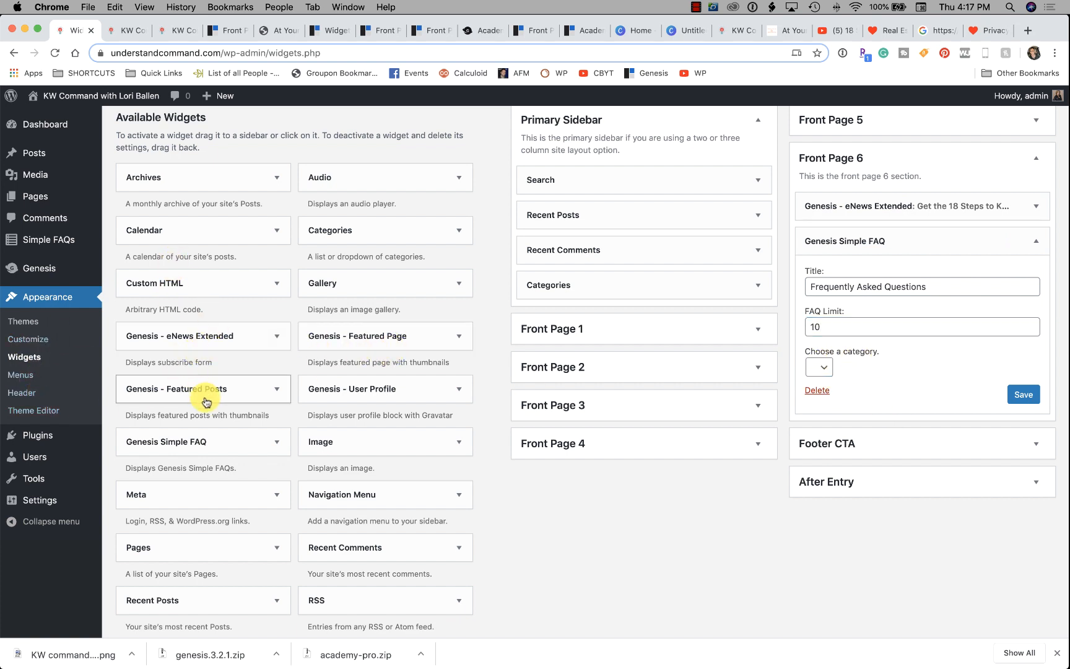
# From the Simple FAQs admin menu, open Categories in a new browser tab.
pyautogui.click(220, 448)
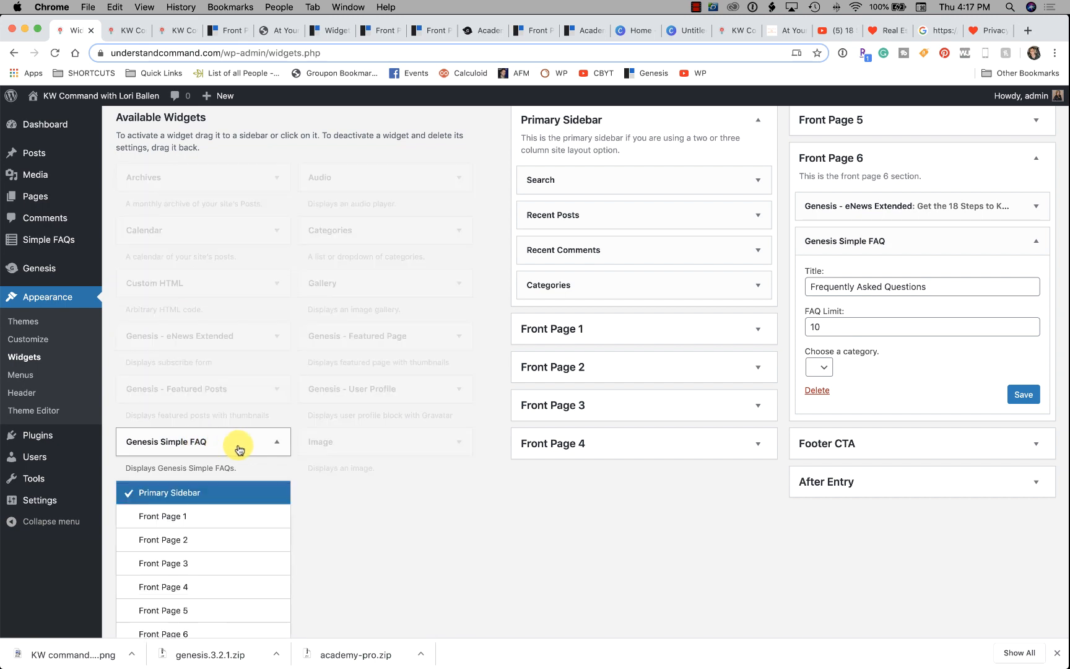
pyautogui.scroll(-4, 239, 444)
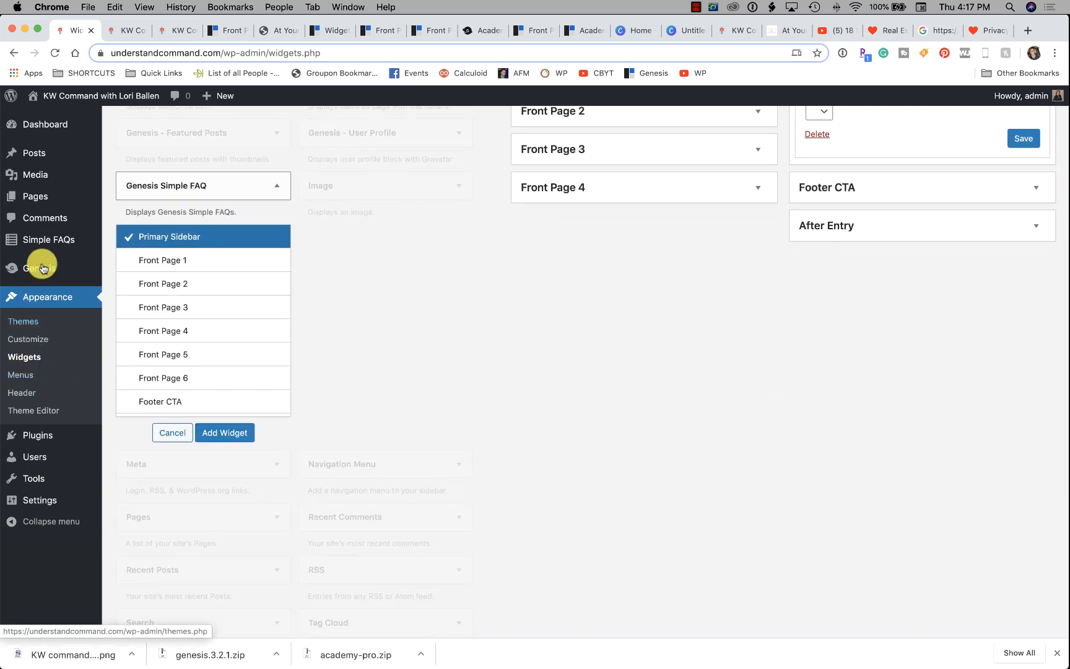
pyautogui.moveTo(39, 240)
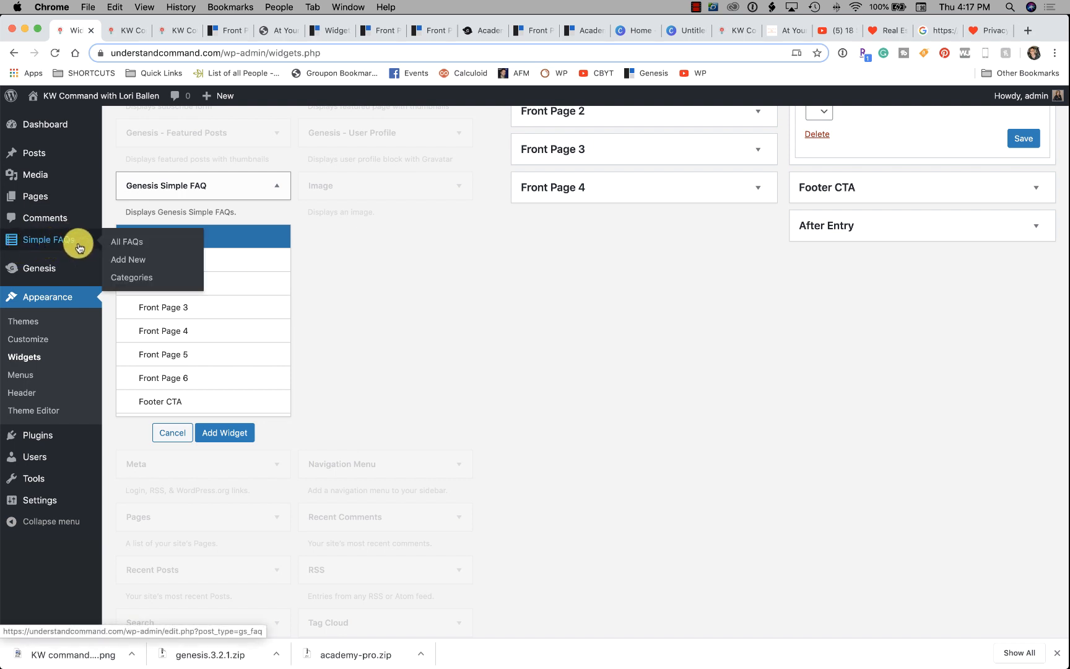
pyautogui.rightClick(141, 277)
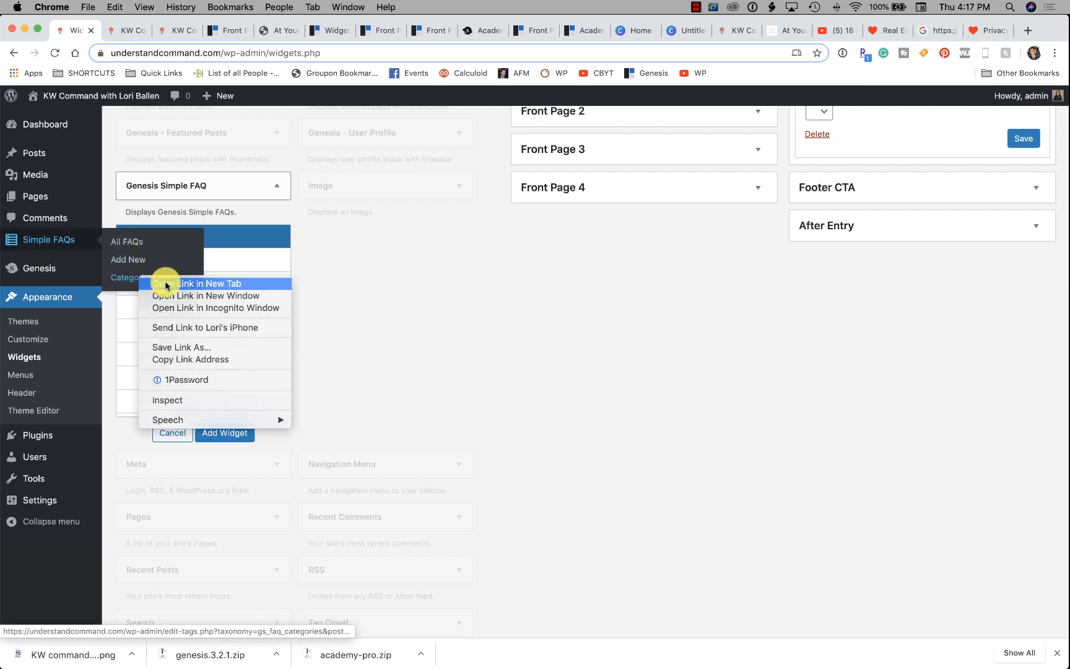
pyautogui.click(164, 281)
# In the new tab, add an FAQ category named FAQS with the slug faqs.
pyautogui.click(124, 29)
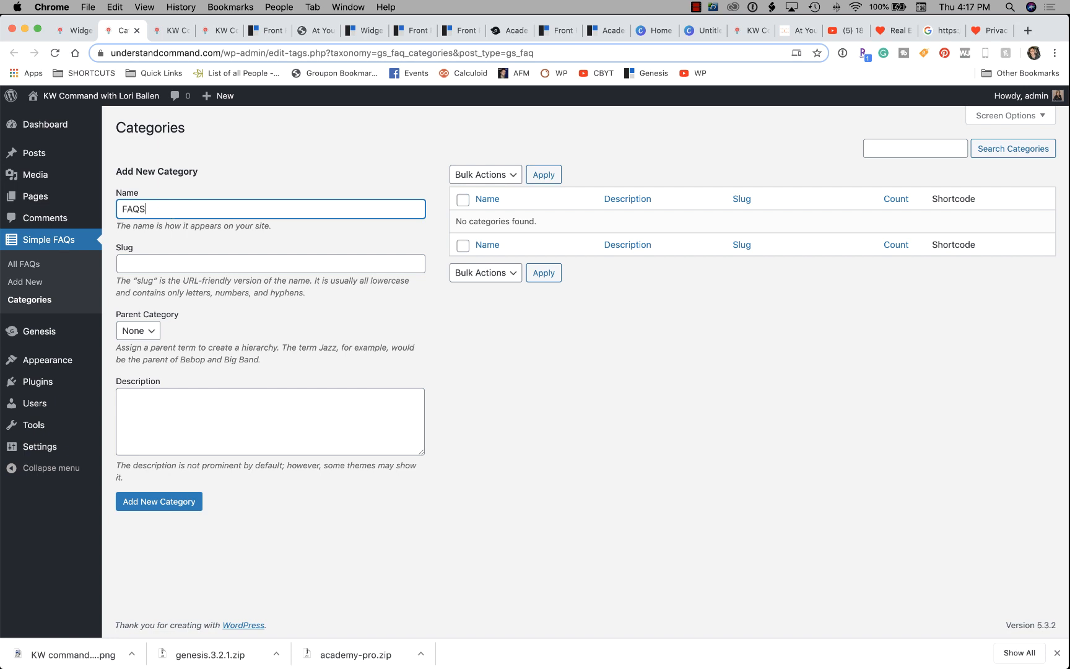
pyautogui.click(155, 255)
pyautogui.write('faqs')
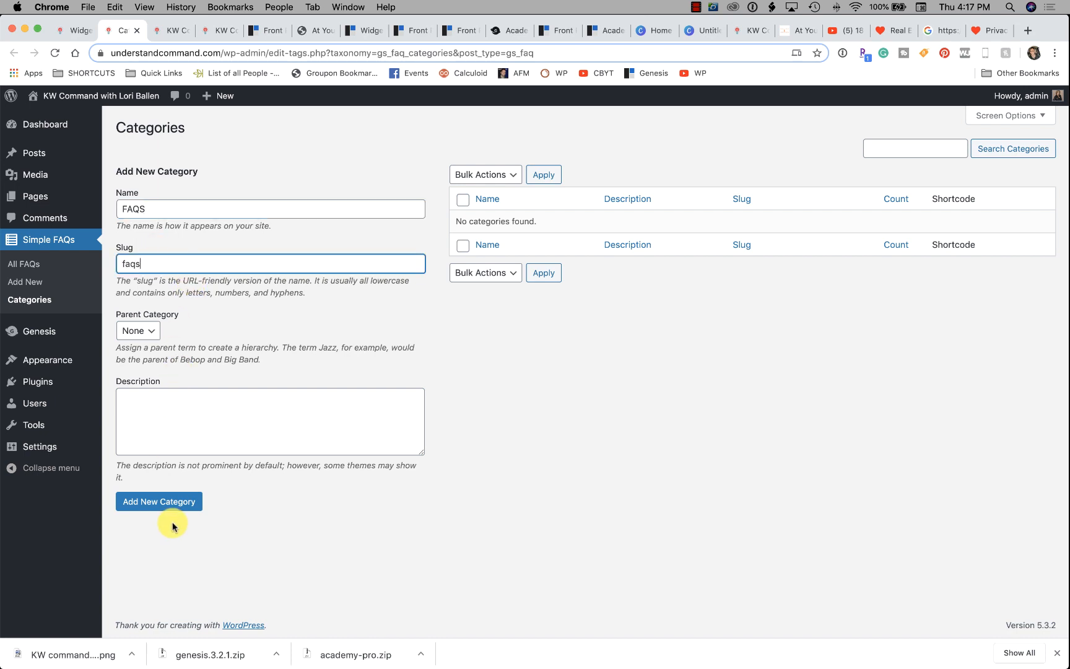
pyautogui.click(166, 438)
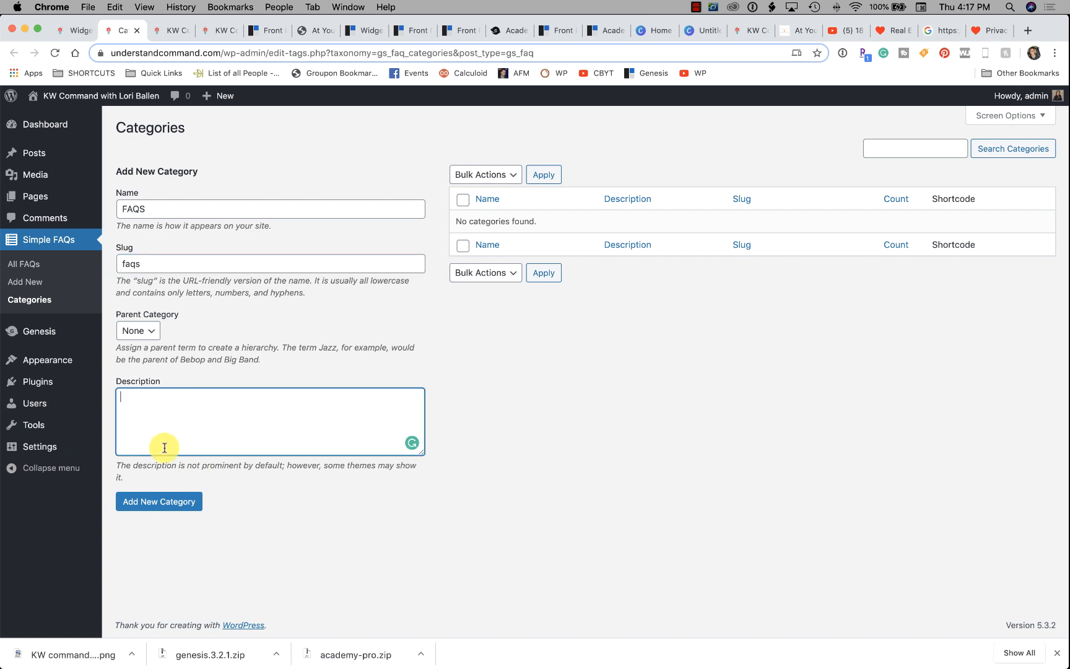
pyautogui.click(167, 503)
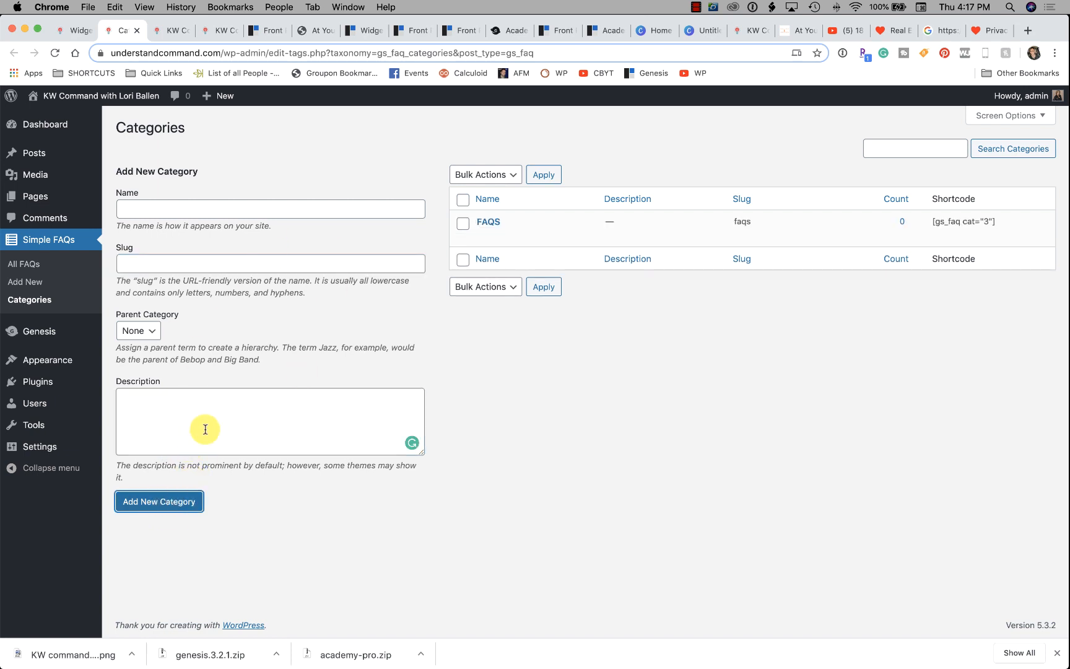
pyautogui.click(25, 283)
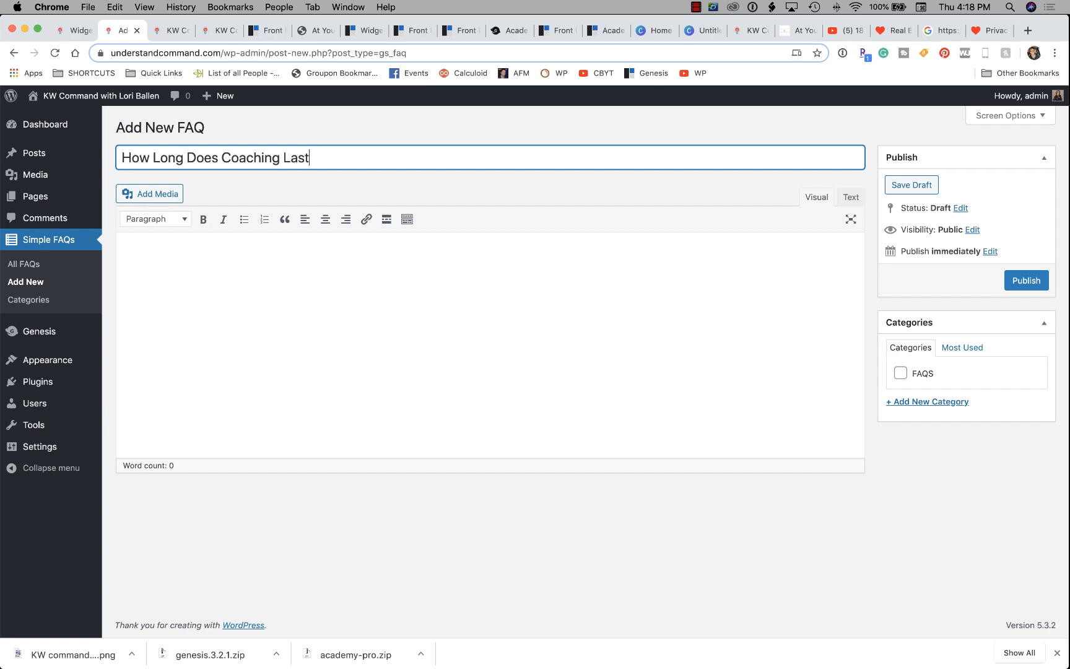
# Write the coaching FAQ's answer, accept the 'ever-growing' fix, tick FAQS, and publish.
pyautogui.click(262, 274)
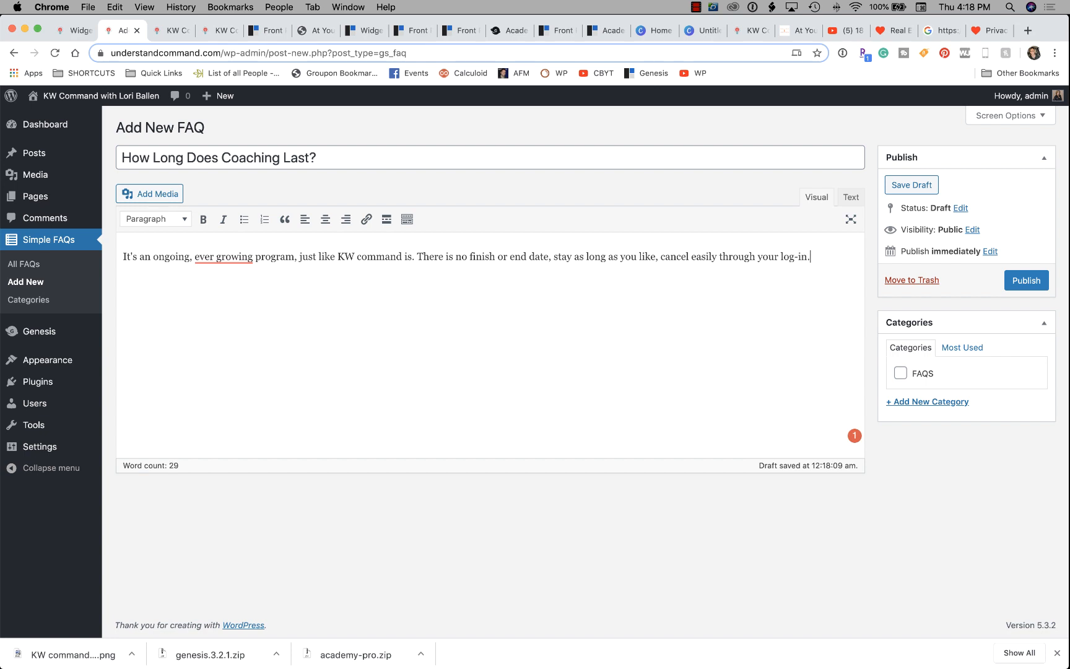
pyautogui.click(222, 256)
pyautogui.click(233, 277)
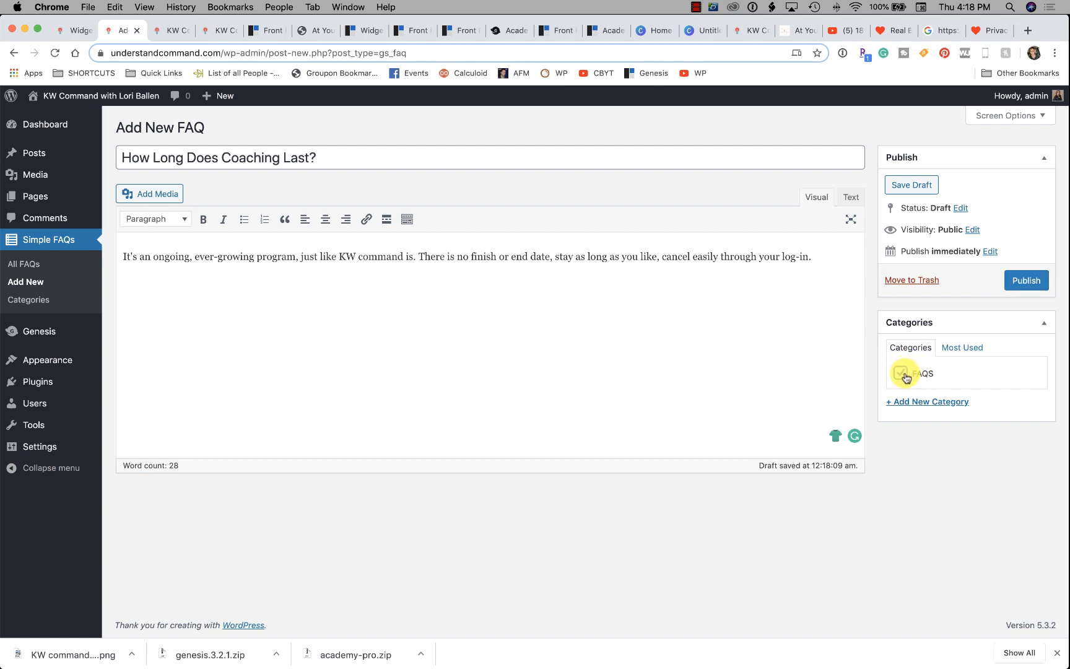
pyautogui.click(900, 374)
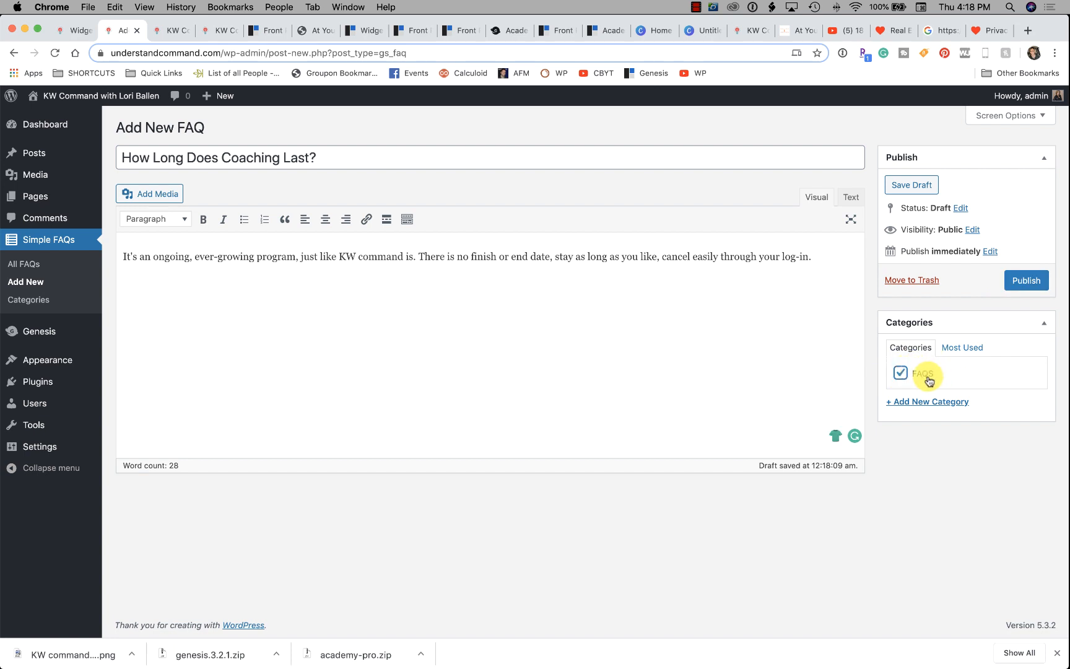
pyautogui.click(1041, 286)
pyautogui.click(169, 30)
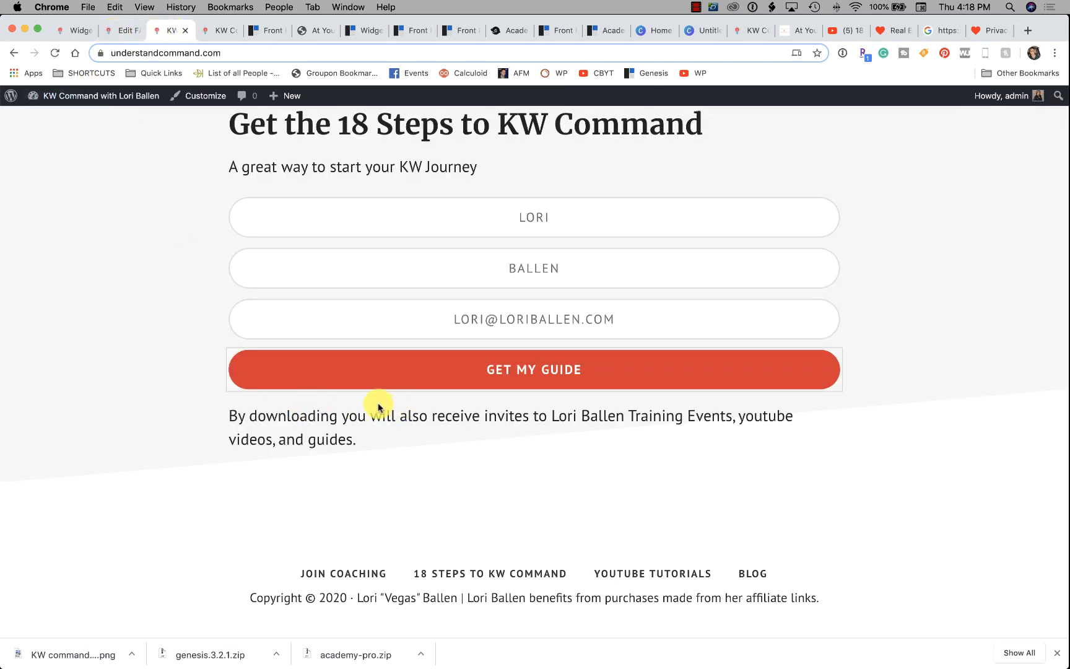
# Expand the coaching FAQ on the front page and submit the empty signup form to test validation.
pyautogui.scroll(-1, 365, 406)
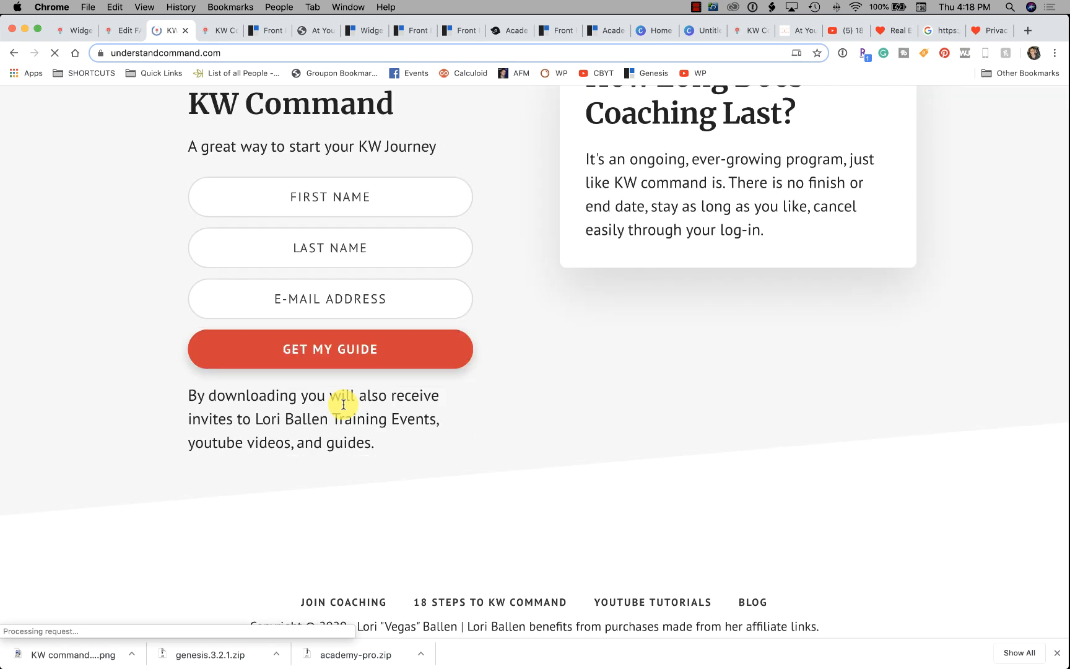
pyautogui.scroll(2, 397, 408)
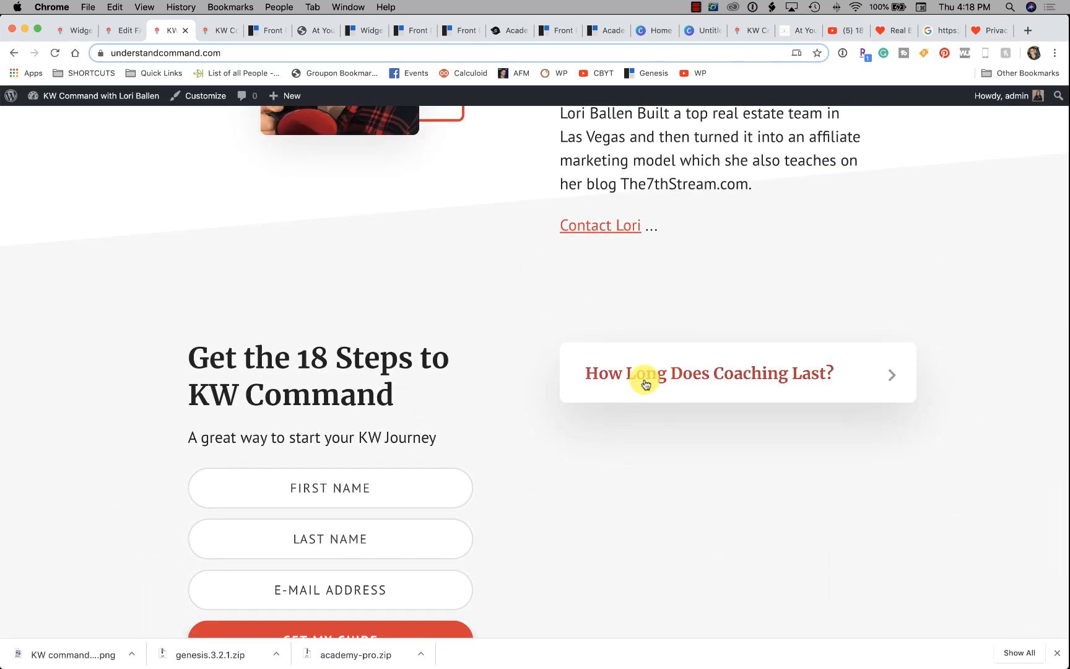
pyautogui.click(881, 377)
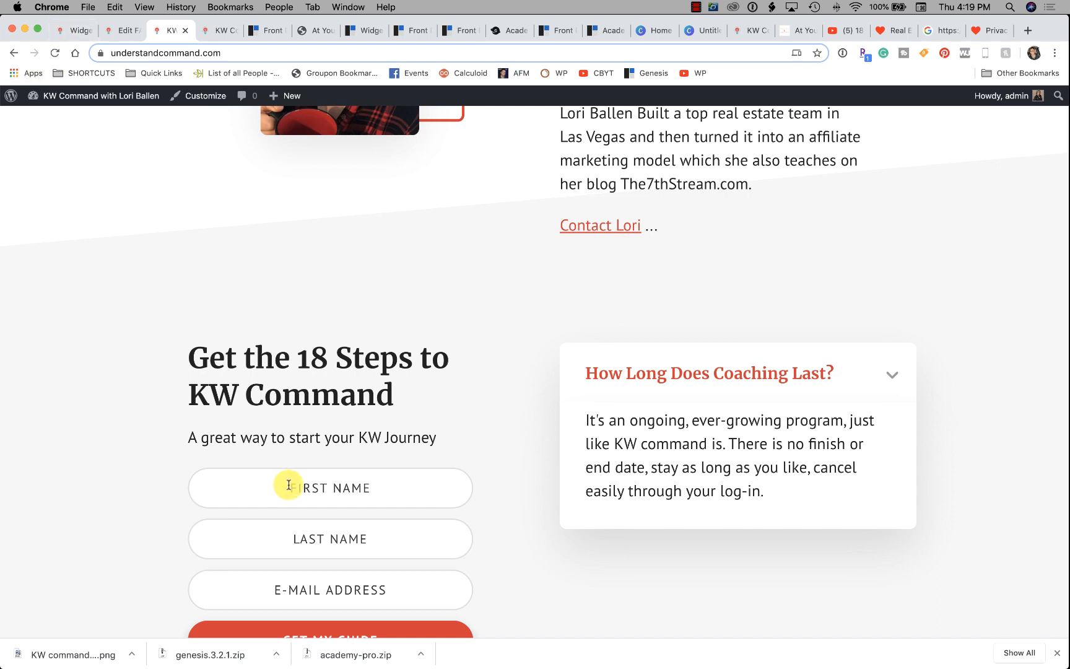
pyautogui.scroll(-3, 286, 485)
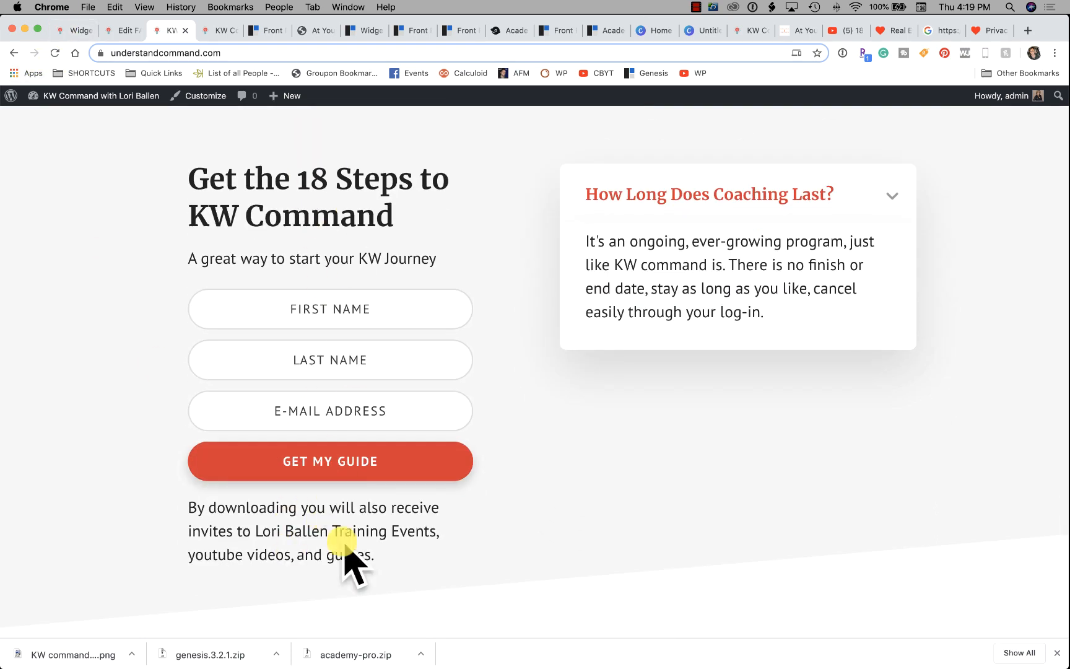
pyautogui.click(332, 465)
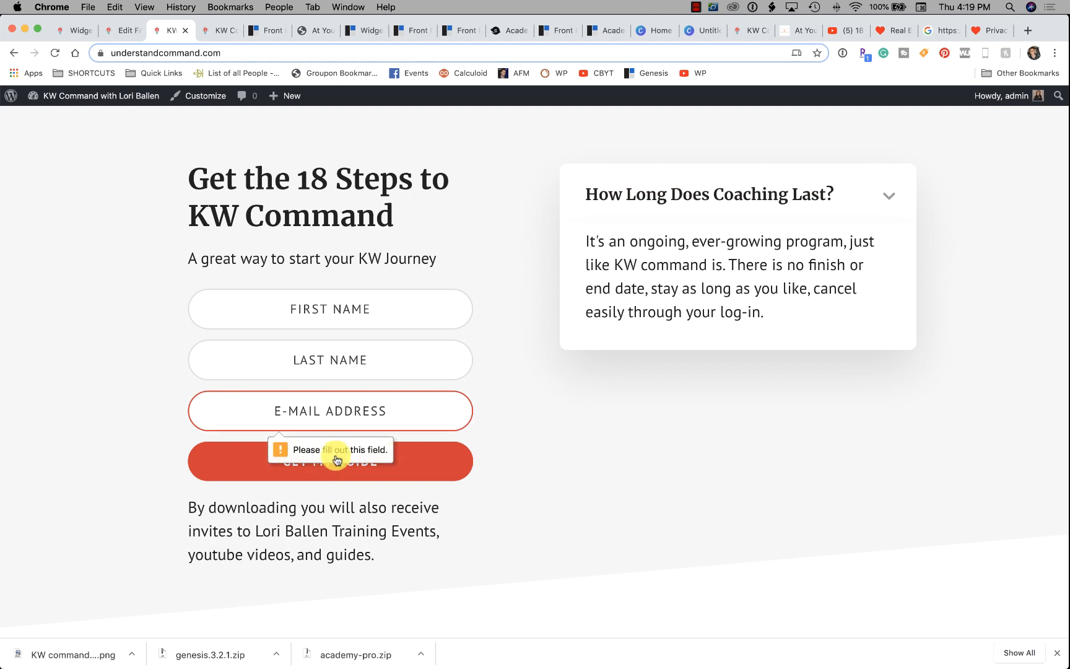
# Return to the Widgets admin page.
pyautogui.scroll(-1, 328, 359)
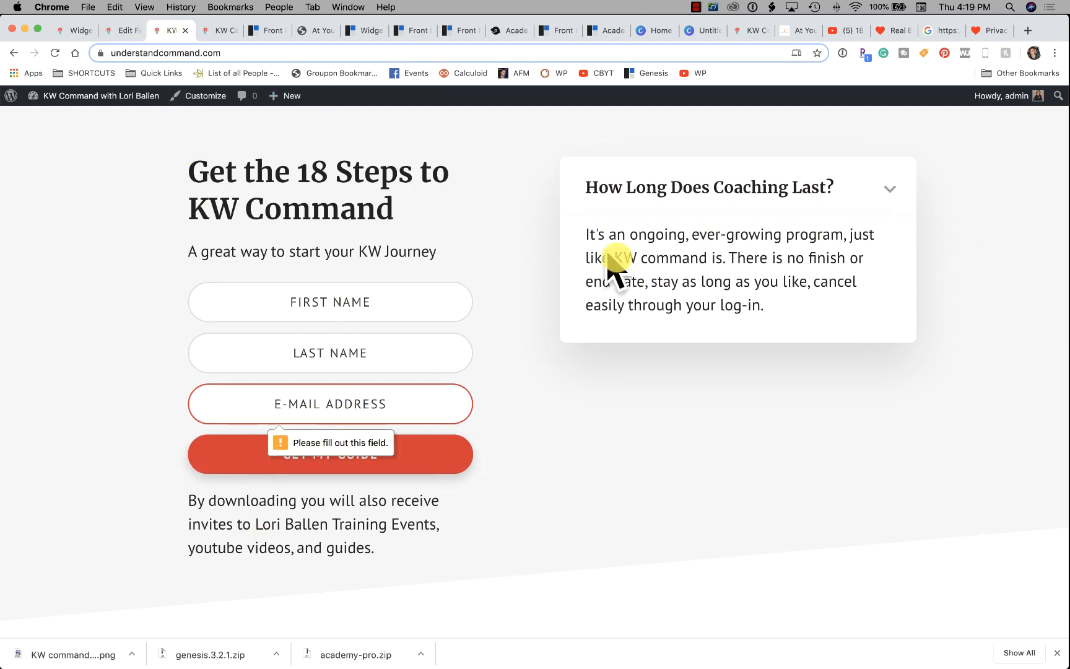
pyautogui.scroll(1, 733, 270)
pyautogui.click(64, 35)
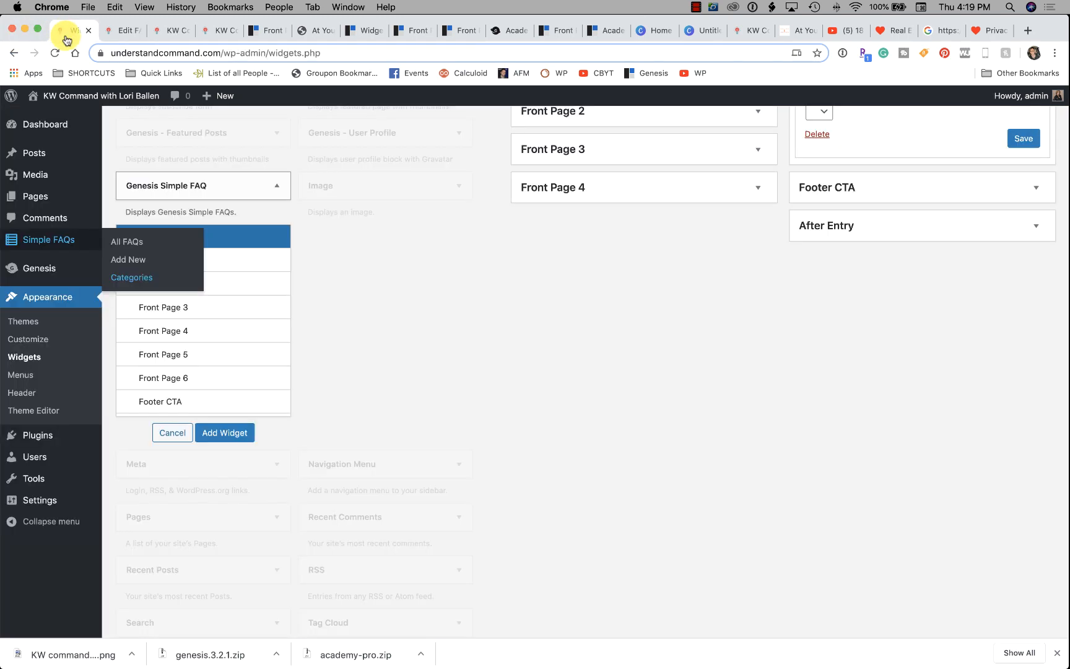
pyautogui.scroll(5, 920, 262)
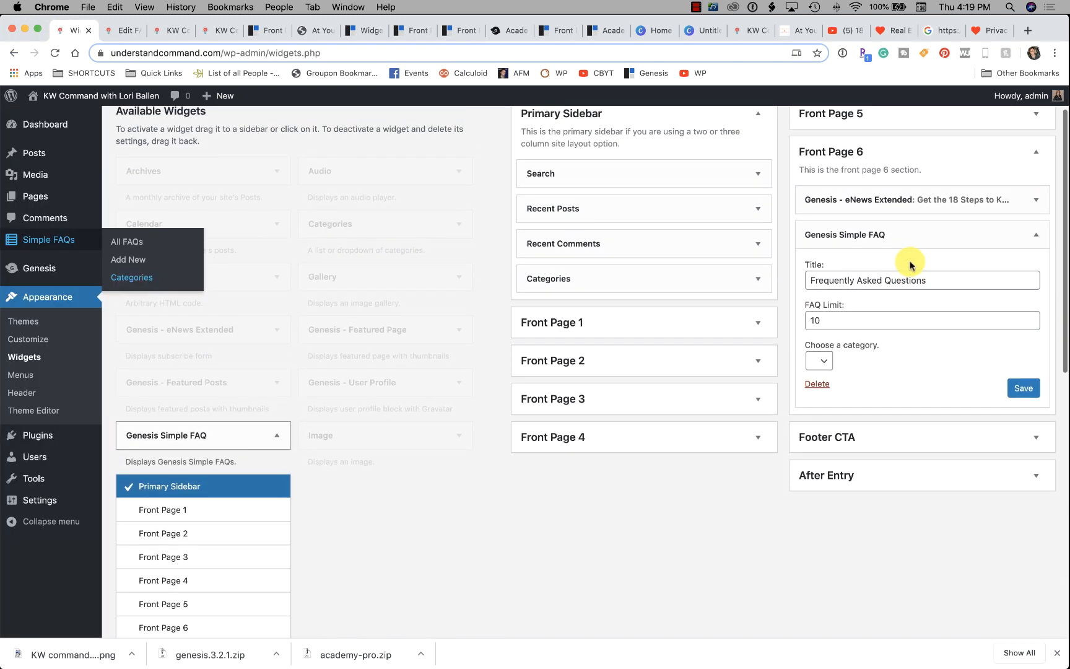
# Save the Front Page 6 FAQ widget and expand the coaching FAQ on the live front page.
pyautogui.click(1025, 388)
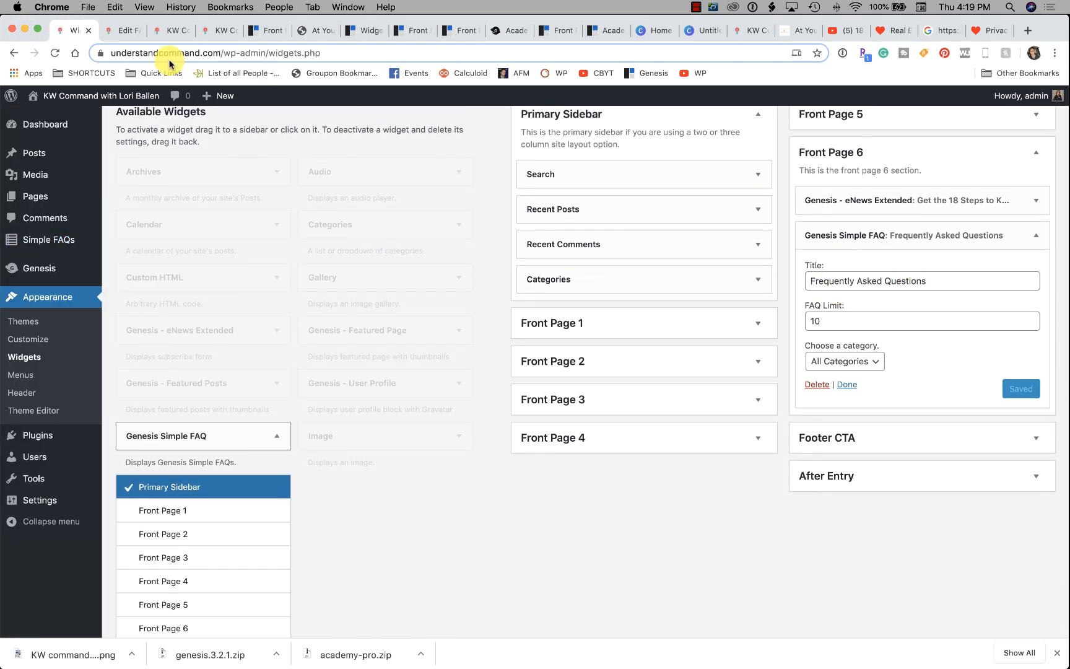
pyautogui.click(120, 32)
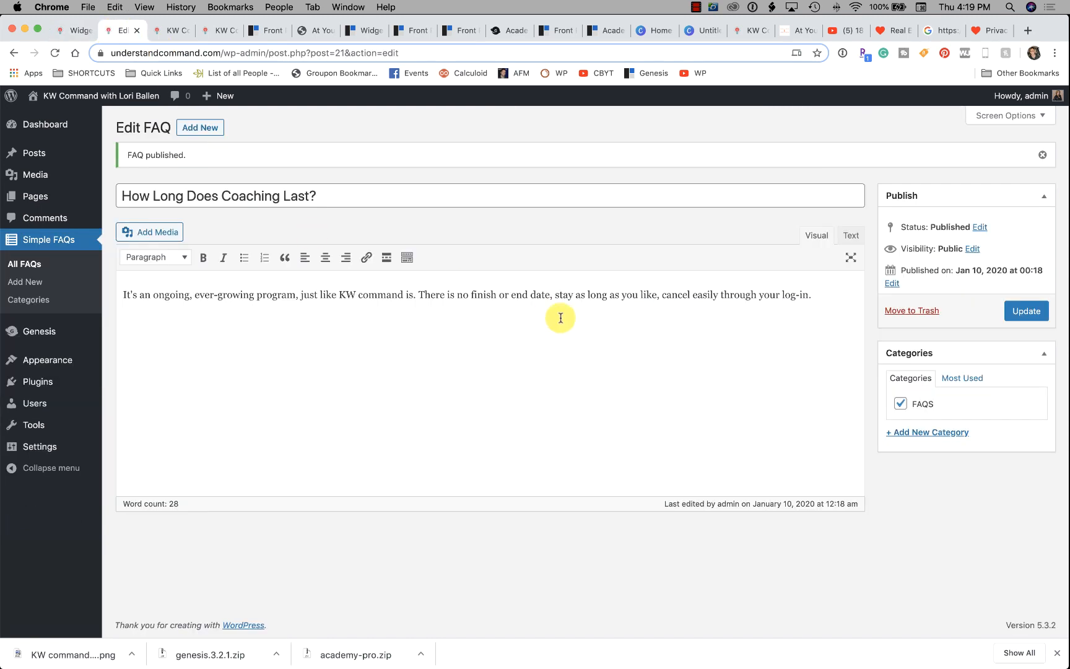
pyautogui.click(158, 34)
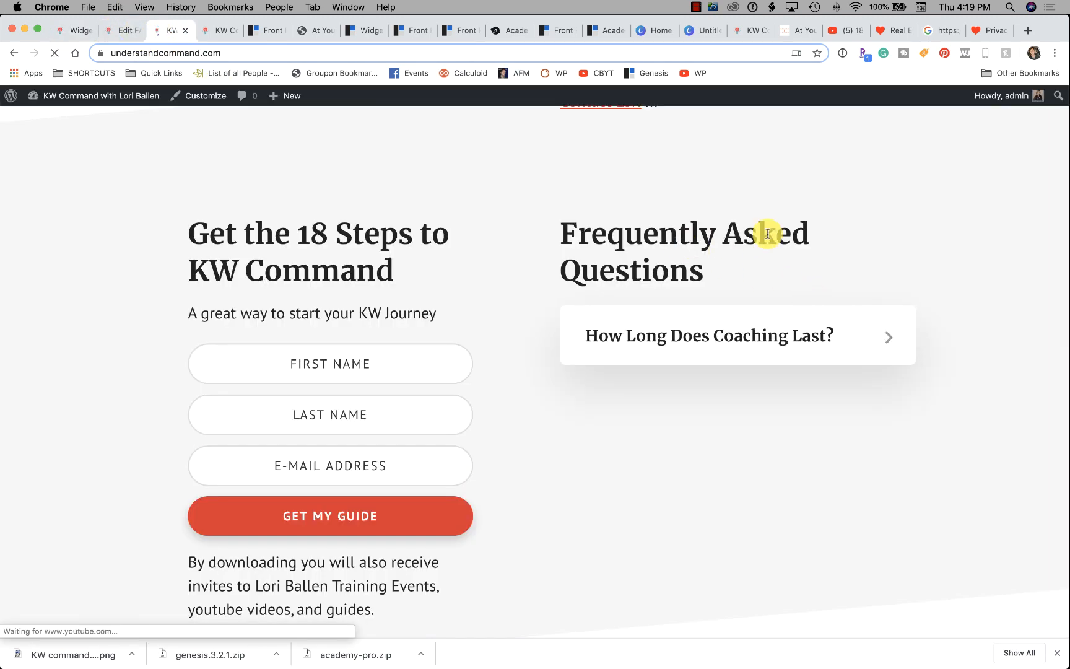
pyautogui.click(878, 341)
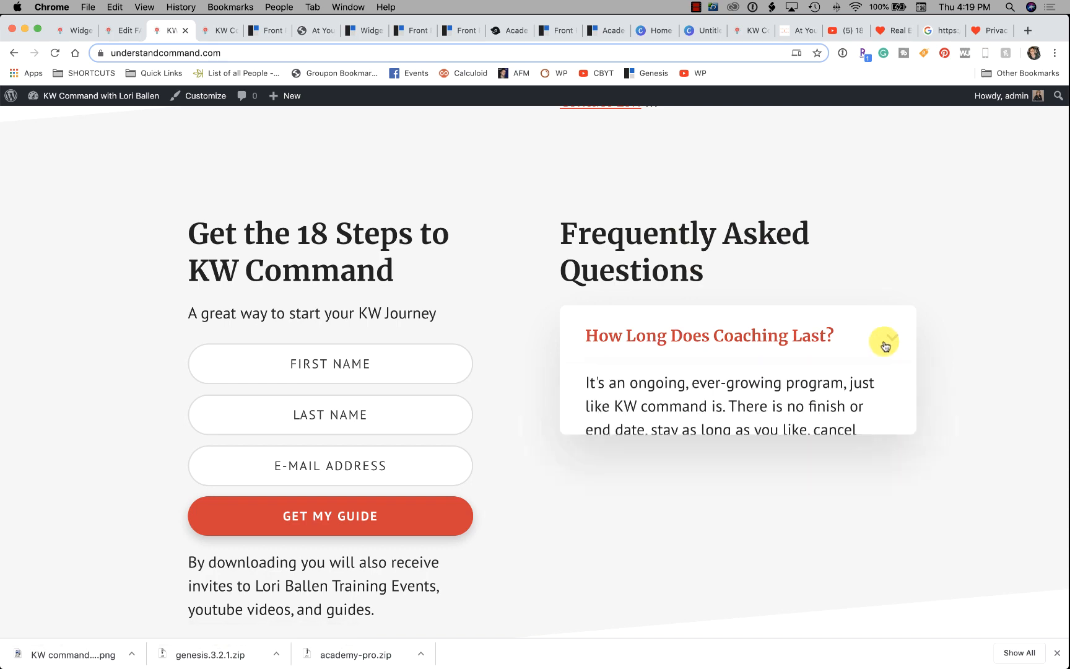
pyautogui.scroll(-3, 760, 359)
pyautogui.scroll(-1, 760, 360)
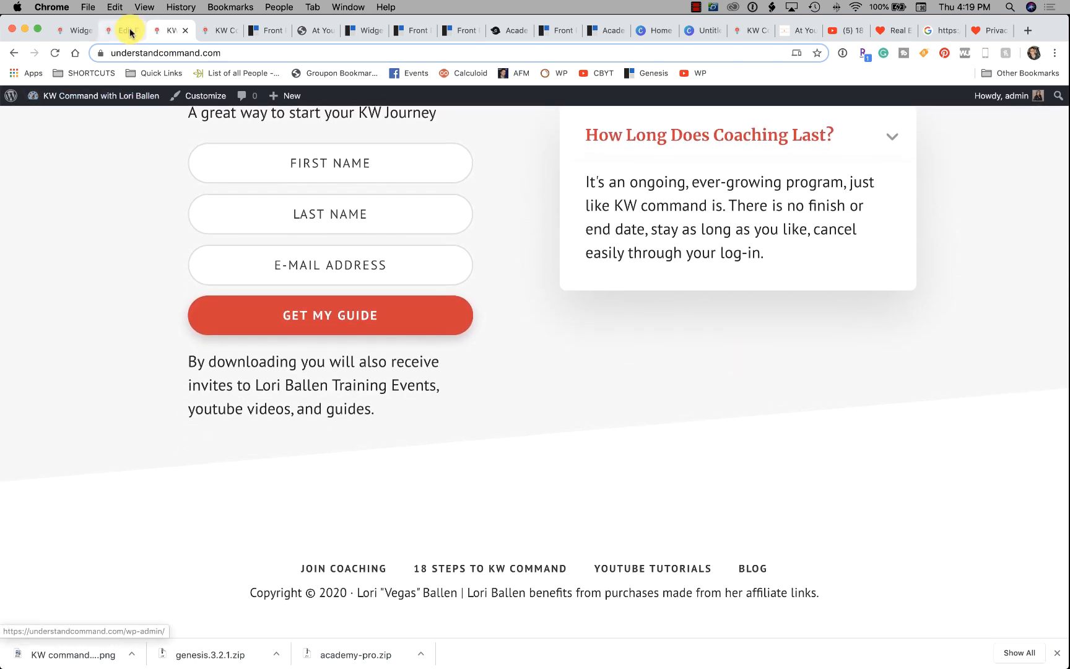
# Back on the Widgets page, expand the Footer CTA area, then return to the StudioPress guide.
pyautogui.click(123, 32)
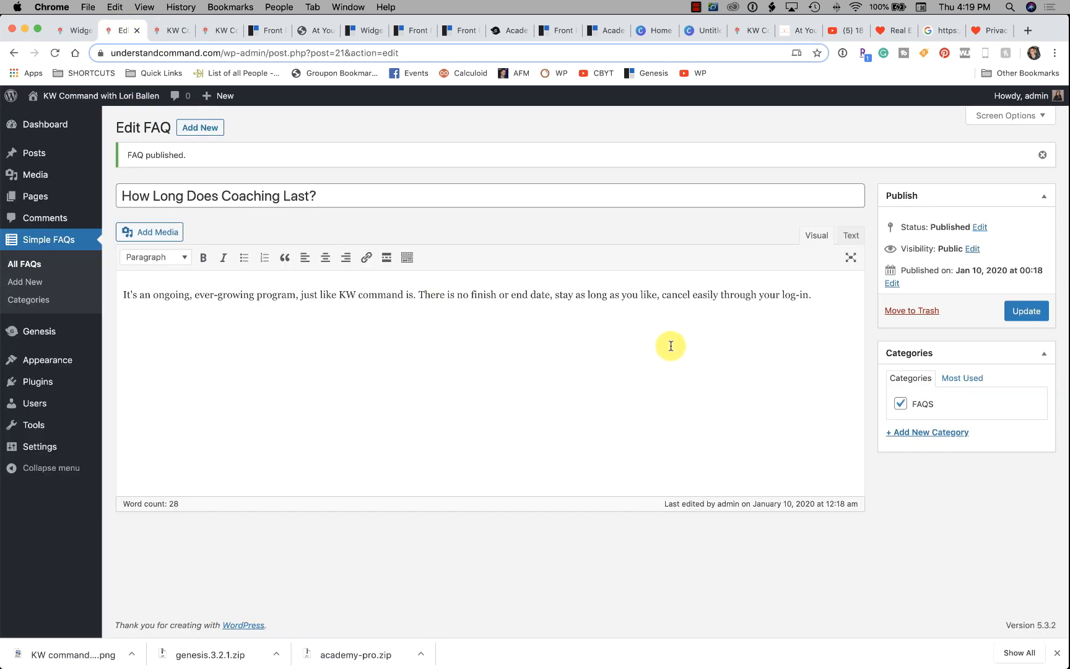
pyautogui.click(223, 31)
pyautogui.click(73, 30)
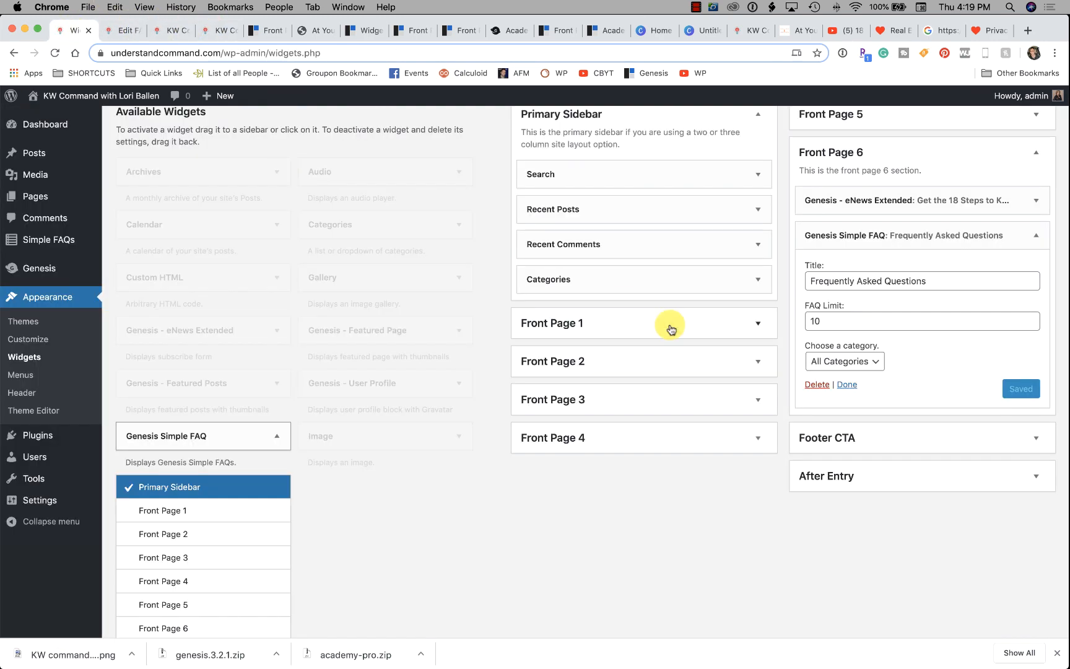
pyautogui.scroll(-1, 878, 432)
pyautogui.click(873, 412)
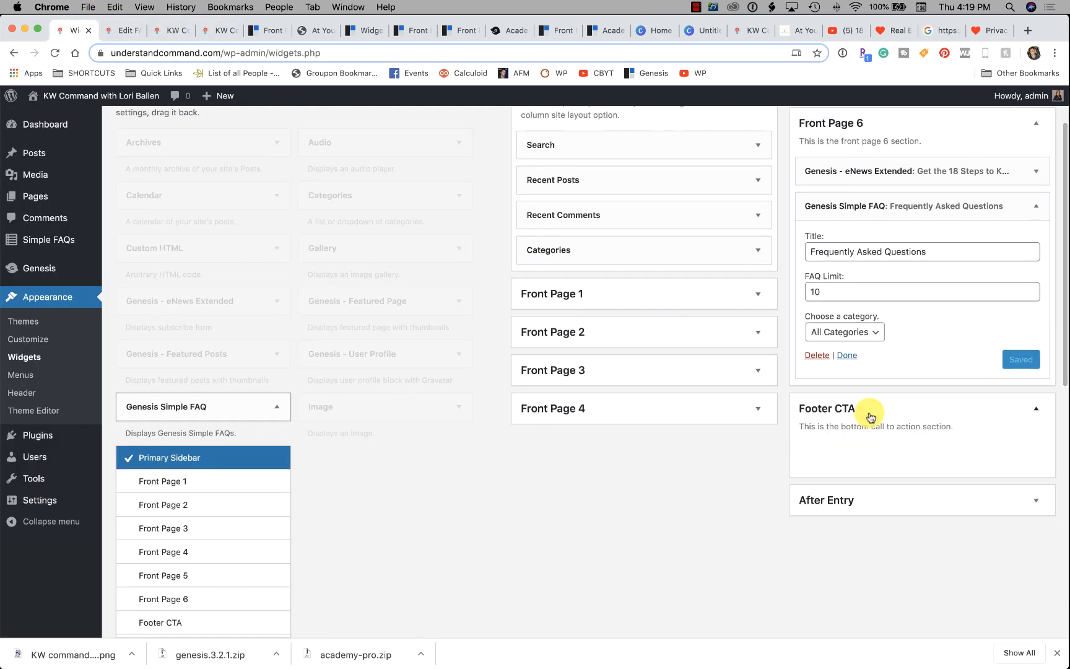
pyautogui.scroll(-2, 904, 433)
pyautogui.scroll(-2, 926, 441)
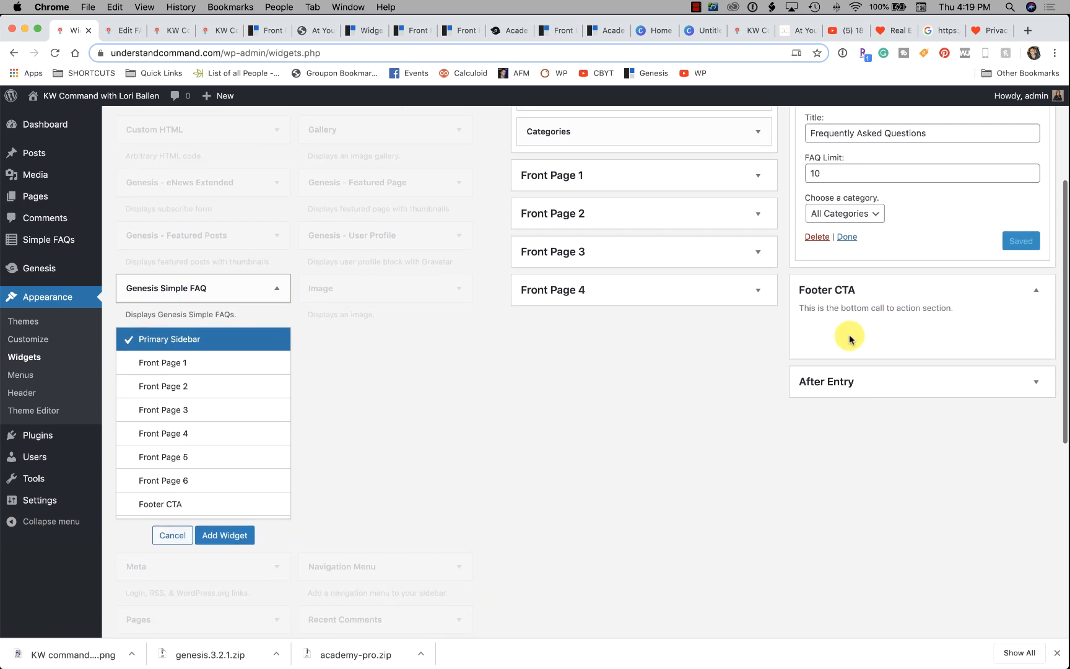
pyautogui.click(267, 30)
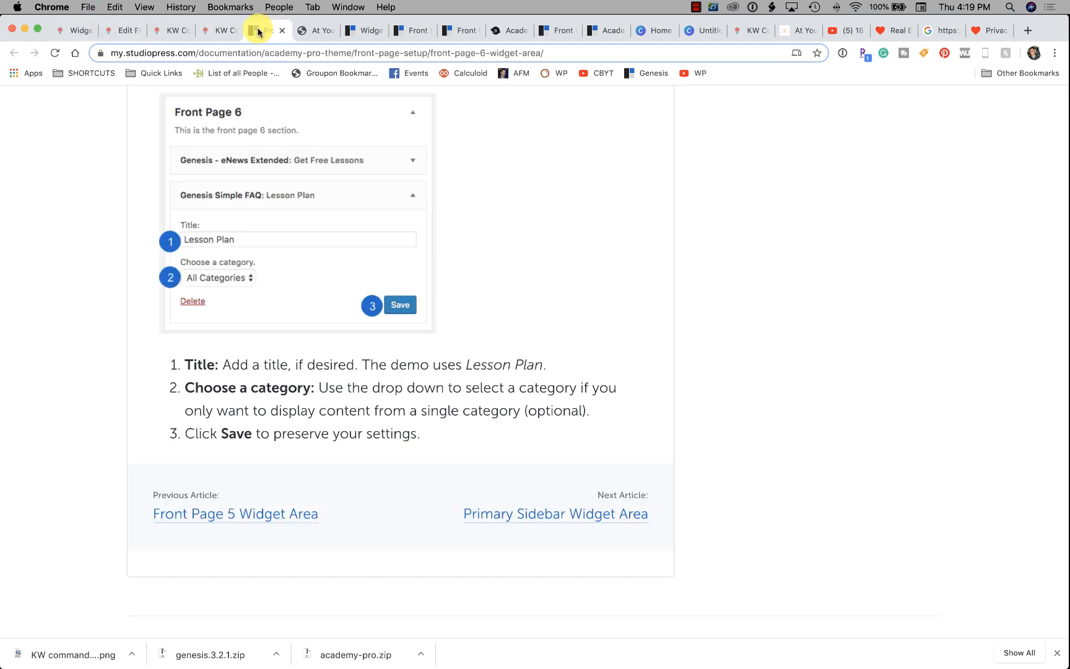
# Open the StudioPress setup guides list and search it for 'academ'.
pyautogui.scroll(-2, 454, 398)
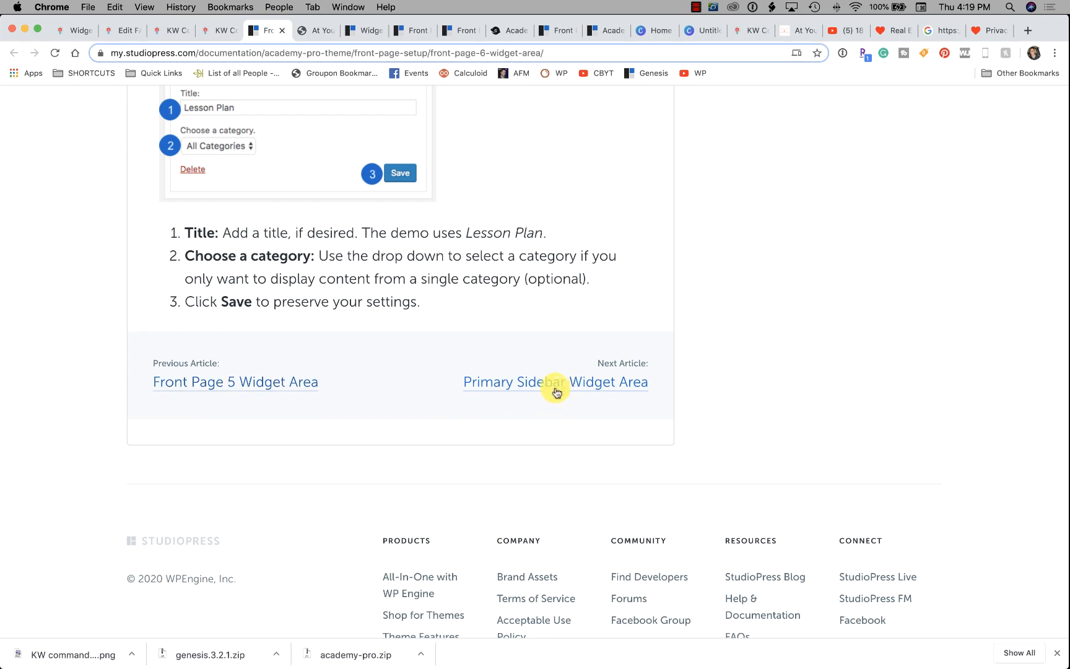
pyautogui.scroll(20, 554, 381)
pyautogui.scroll(20, 544, 379)
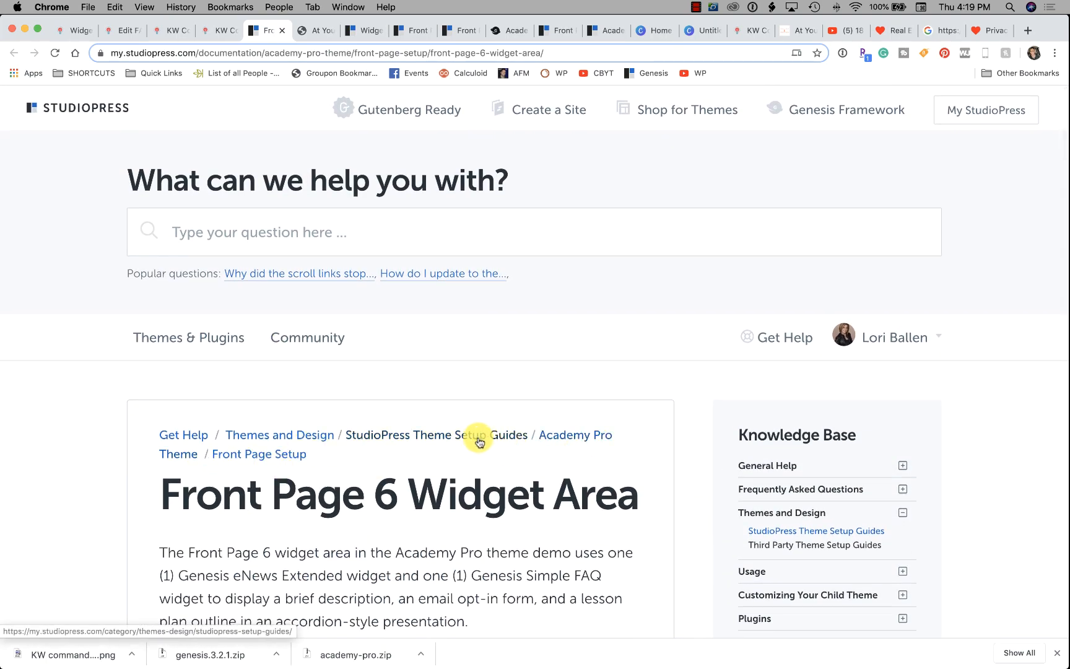
pyautogui.click(455, 441)
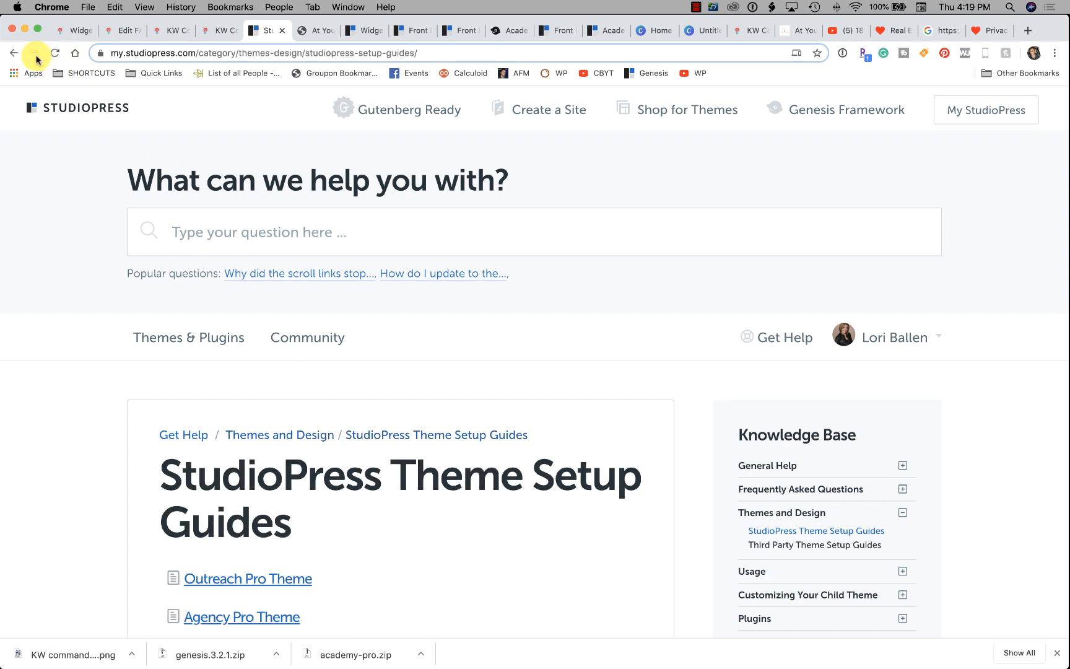
pyautogui.scroll(-3, 370, 403)
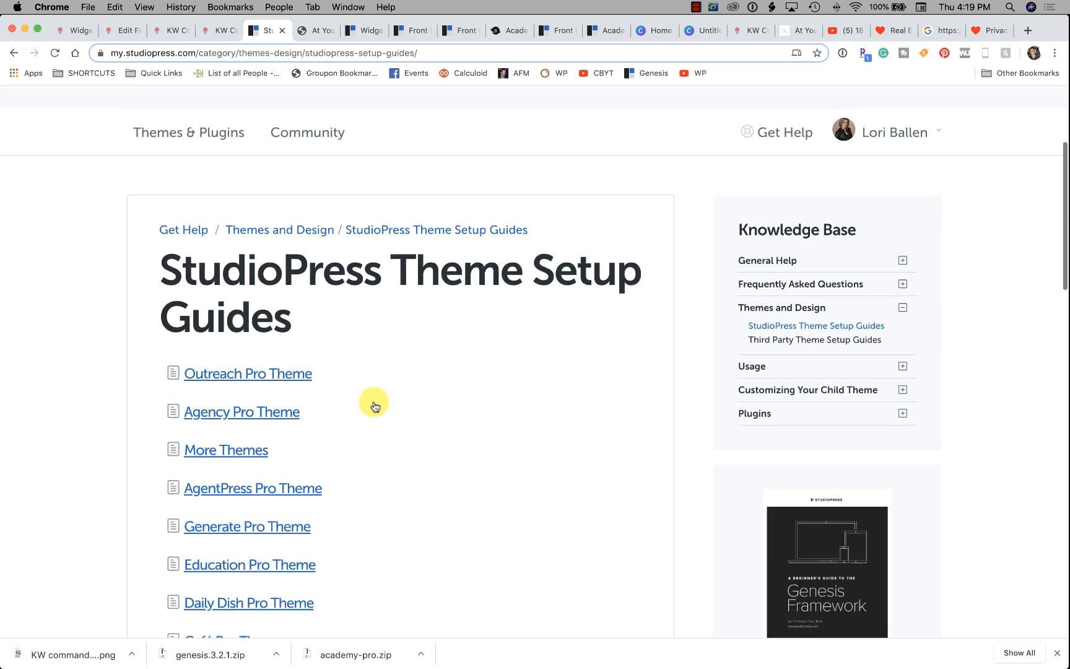
pyautogui.scroll(-6, 356, 411)
pyautogui.scroll(-1, 397, 405)
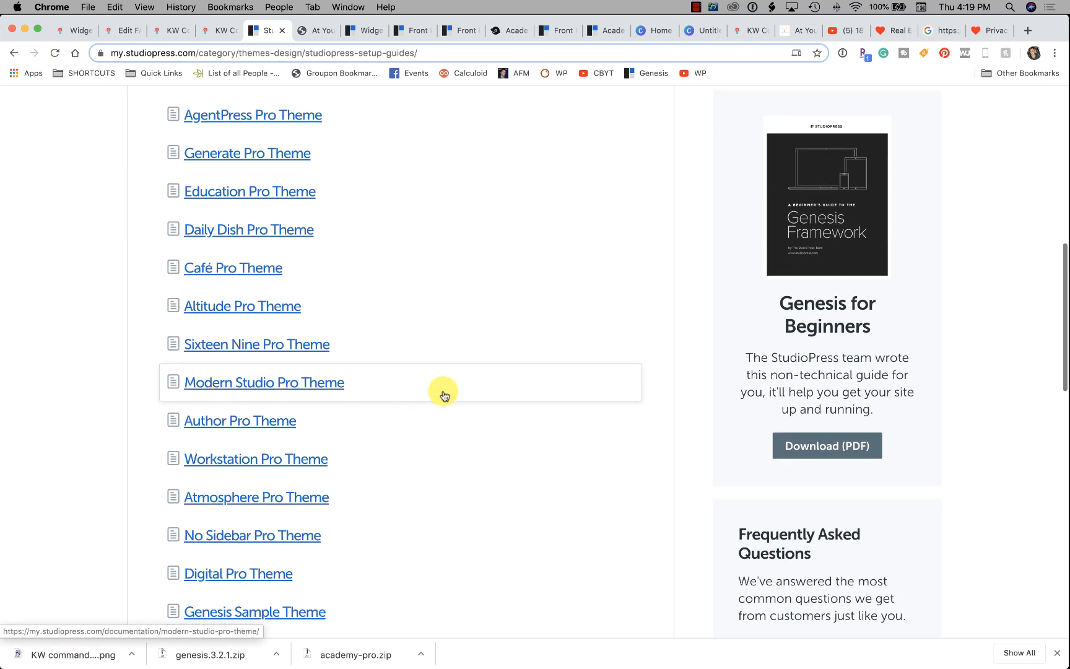
pyautogui.press('super+f')
pyautogui.write('academy p')
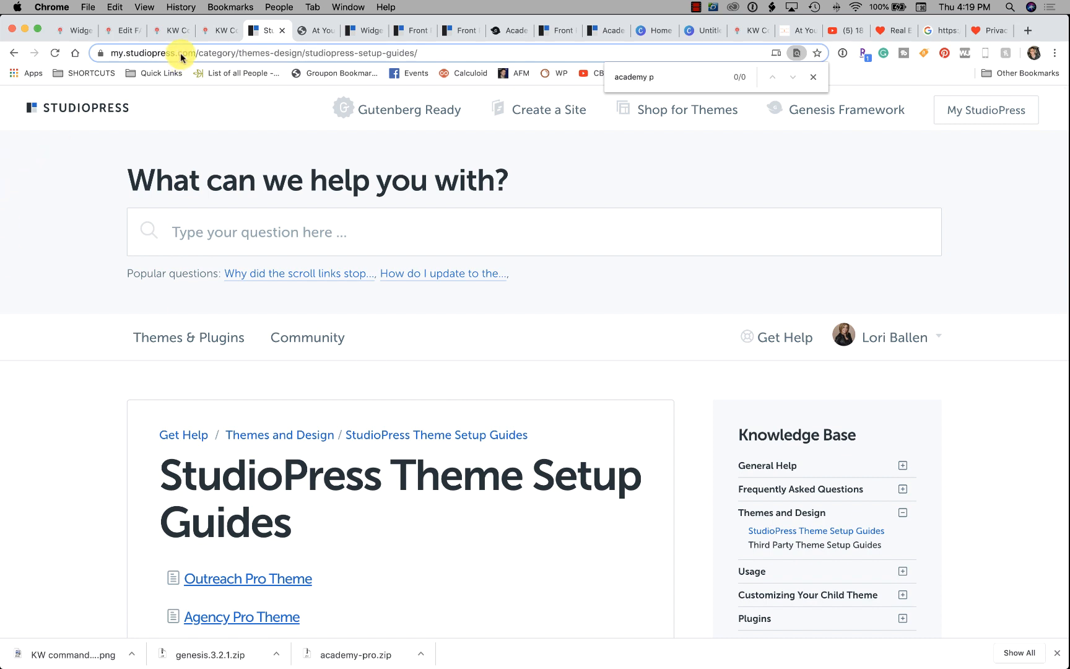
# Open and read the Academy Pro Footer CTA widget area article.
pyautogui.click(360, 30)
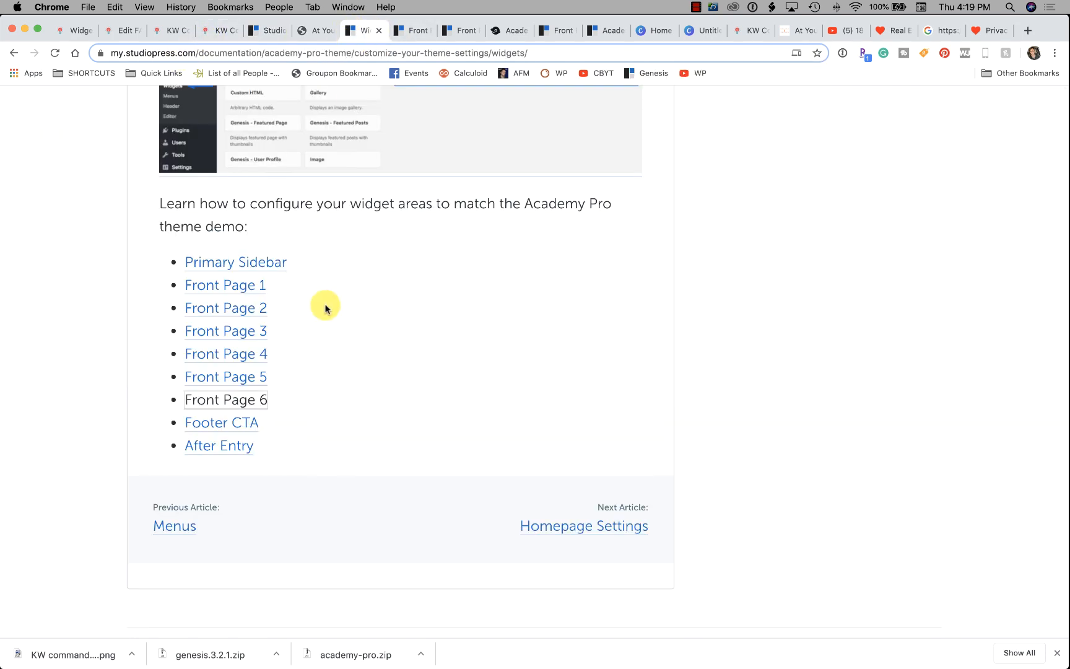
pyautogui.click(242, 426)
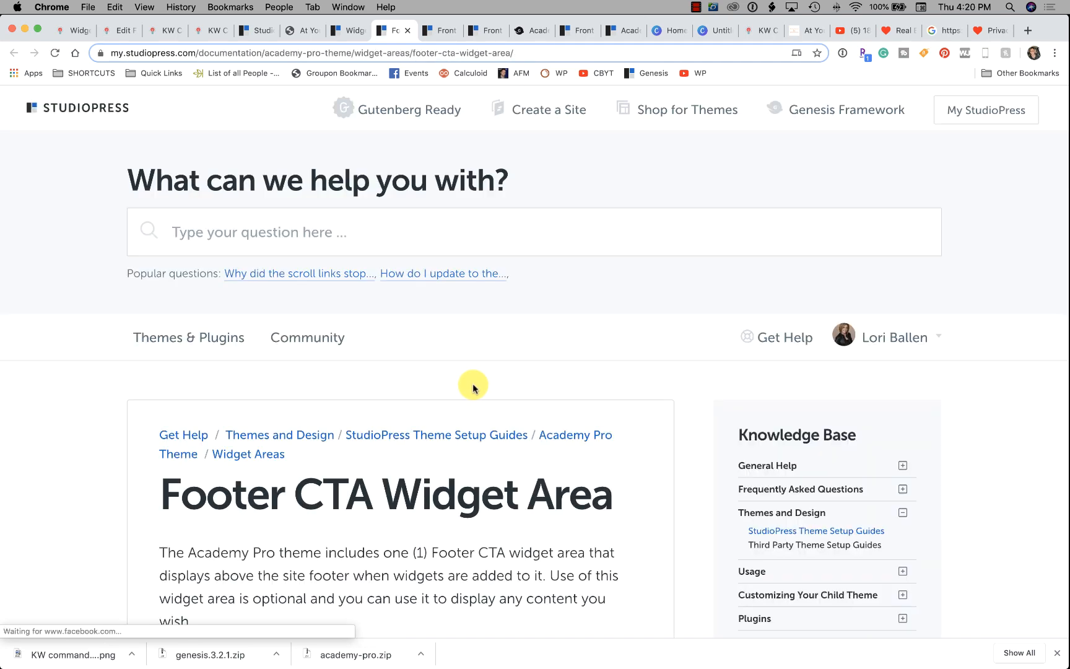
pyautogui.scroll(-10, 472, 387)
pyautogui.scroll(-5, 473, 384)
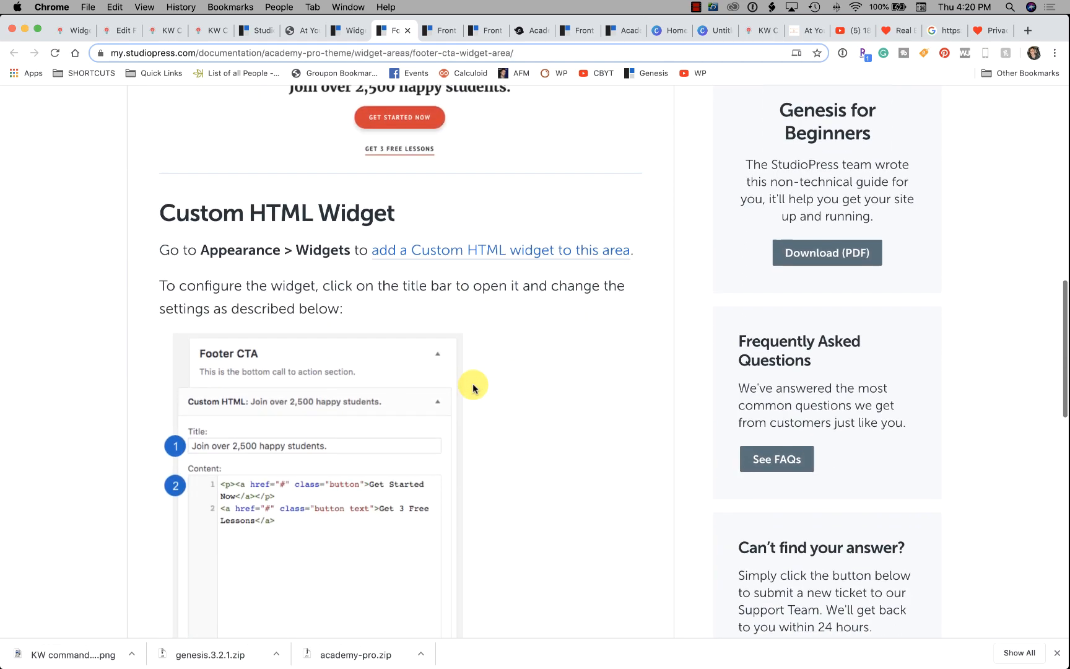
pyautogui.scroll(-10, 480, 390)
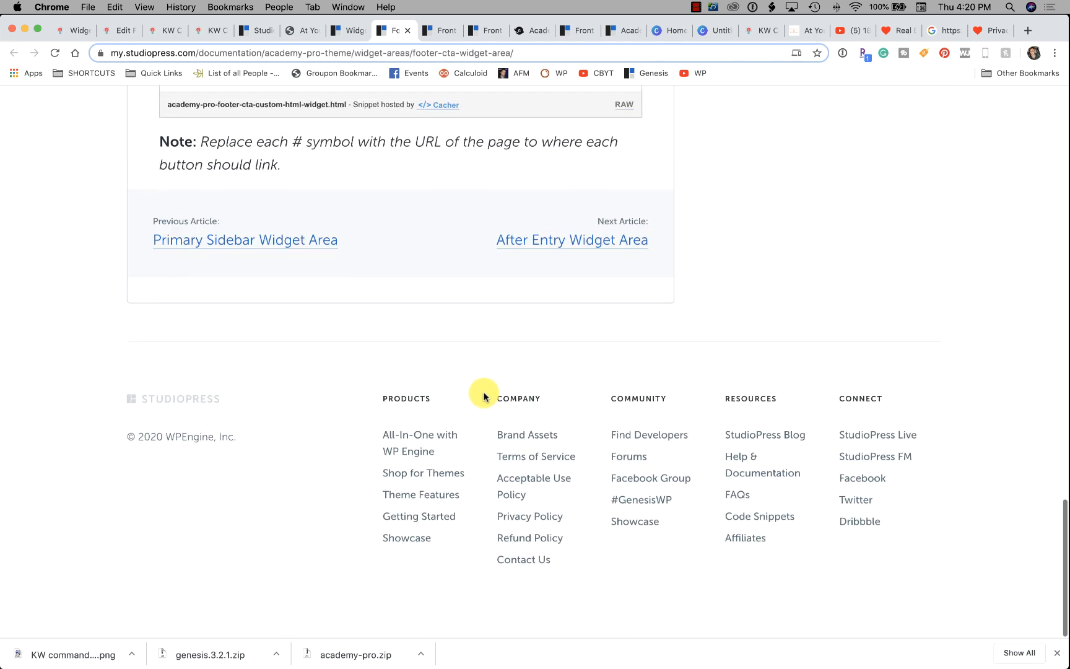
pyautogui.scroll(6, 483, 394)
pyautogui.scroll(-4, 484, 395)
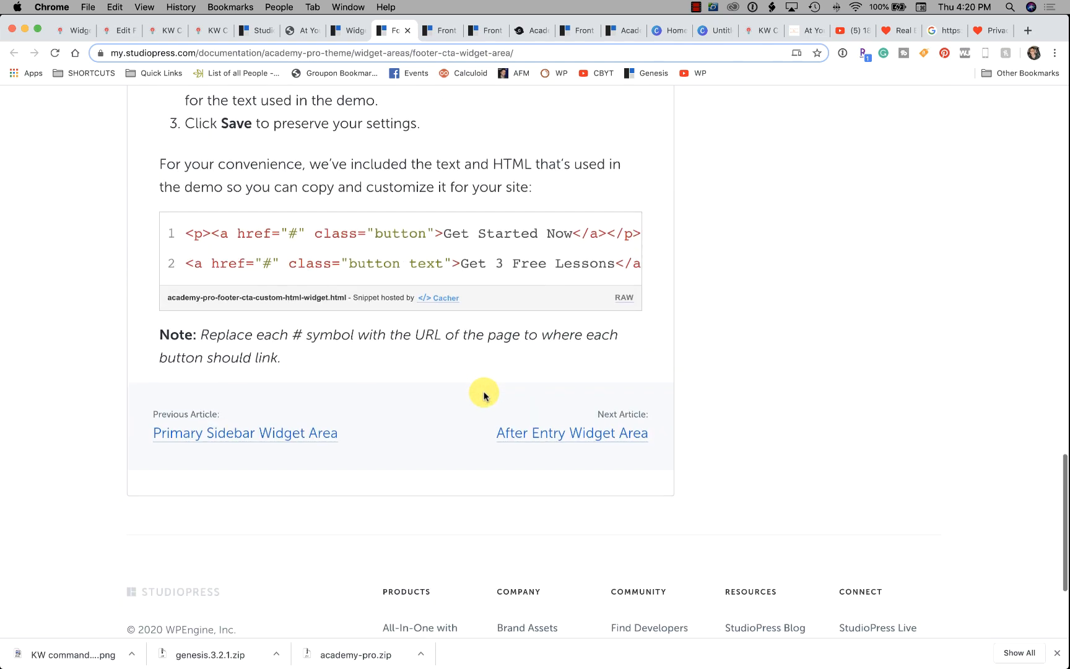
pyautogui.scroll(8, 483, 396)
pyautogui.scroll(2, 481, 396)
pyautogui.scroll(8, 477, 395)
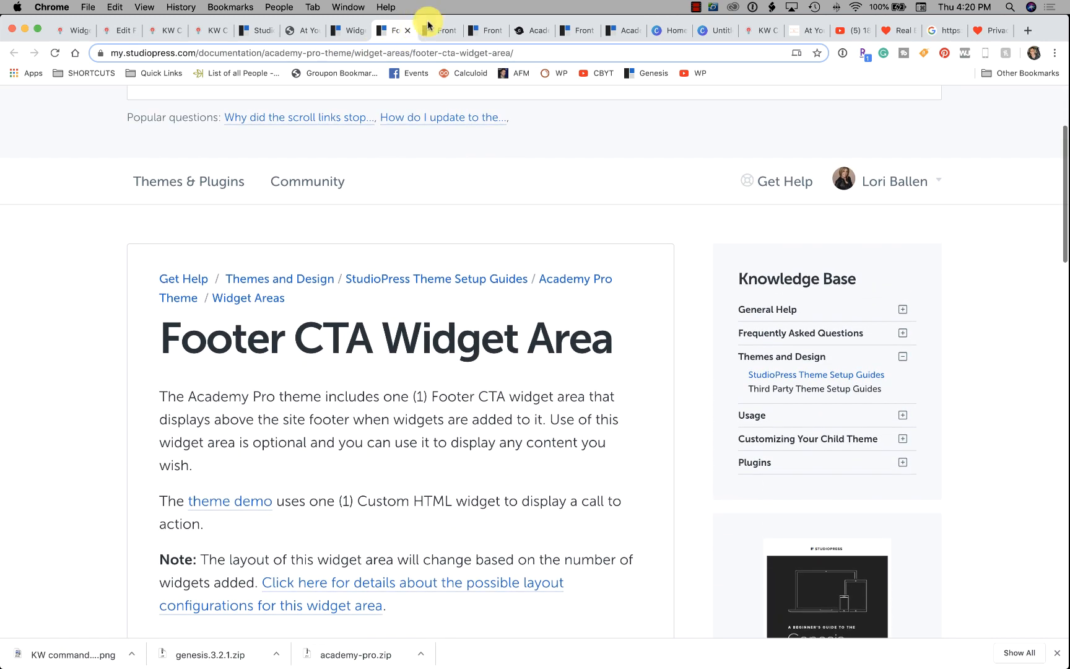
# Switch through the open tabs to the Front Page 2 icons article.
pyautogui.click(445, 30)
pyautogui.click(487, 30)
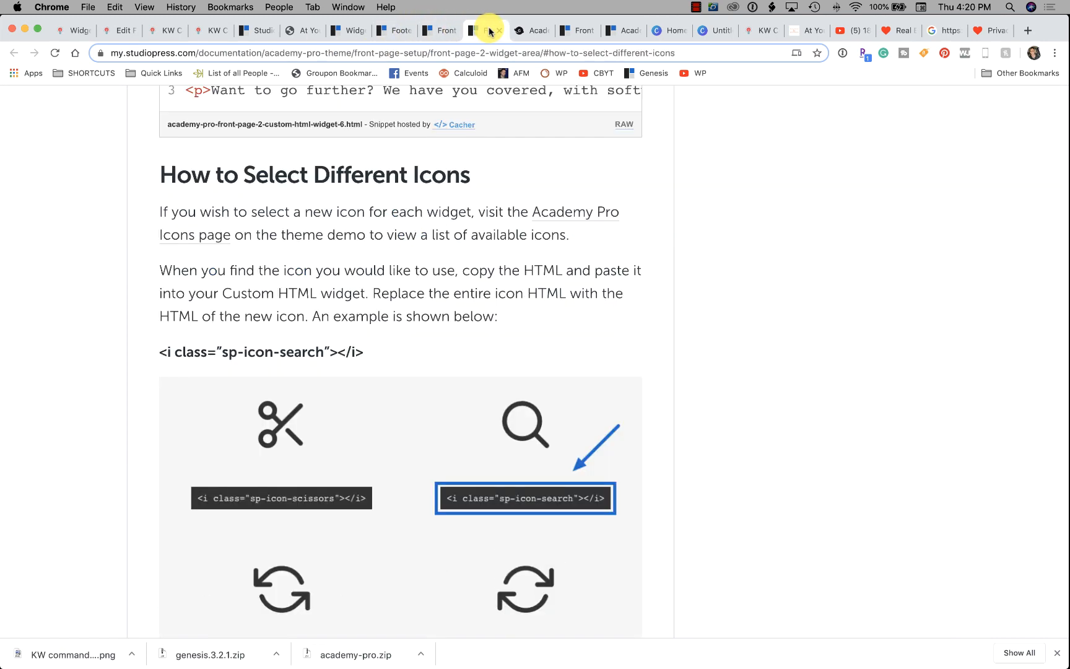
pyautogui.click(528, 30)
pyautogui.click(581, 30)
# Switch to the Academy Pro theme demo and scroll through its front page.
pyautogui.click(633, 33)
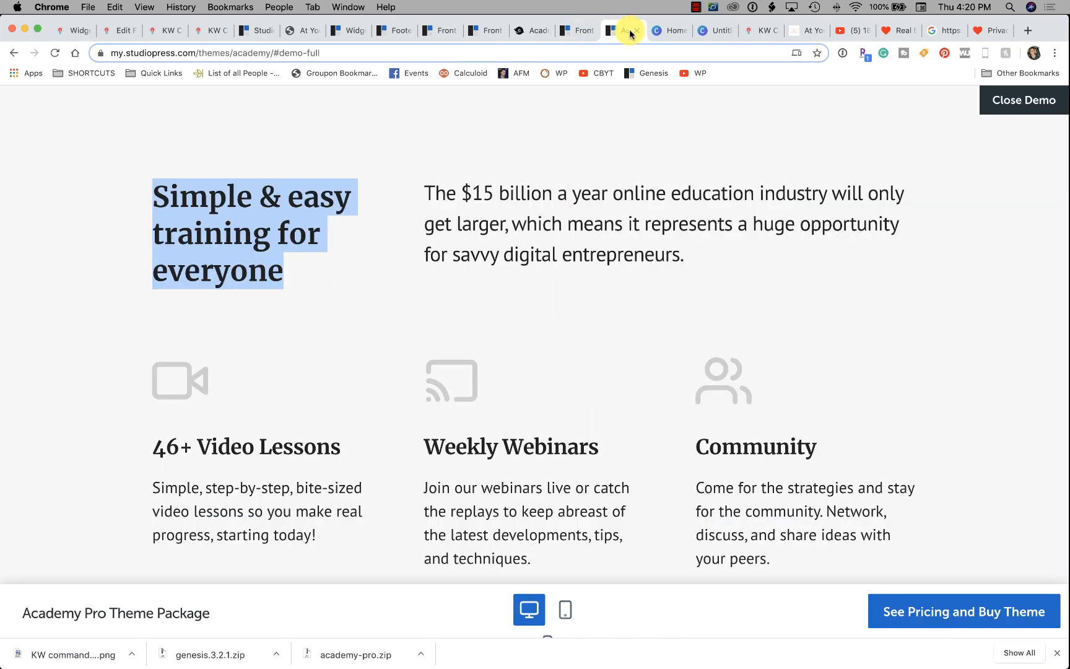
pyautogui.scroll(-10, 557, 247)
pyautogui.scroll(-15, 558, 256)
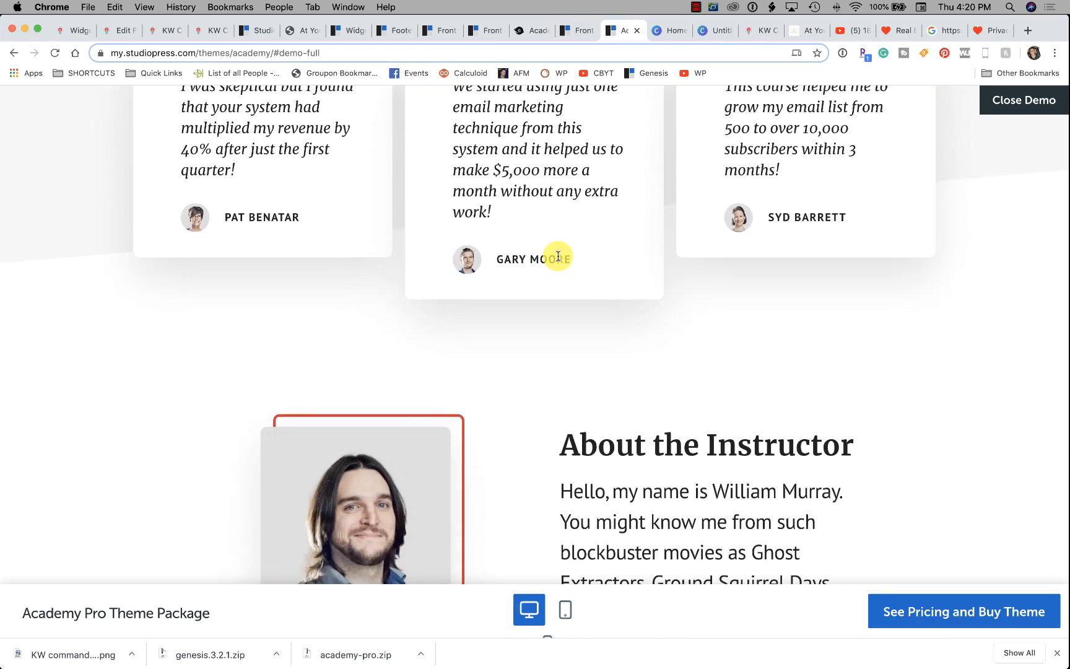
pyautogui.scroll(-3, 557, 256)
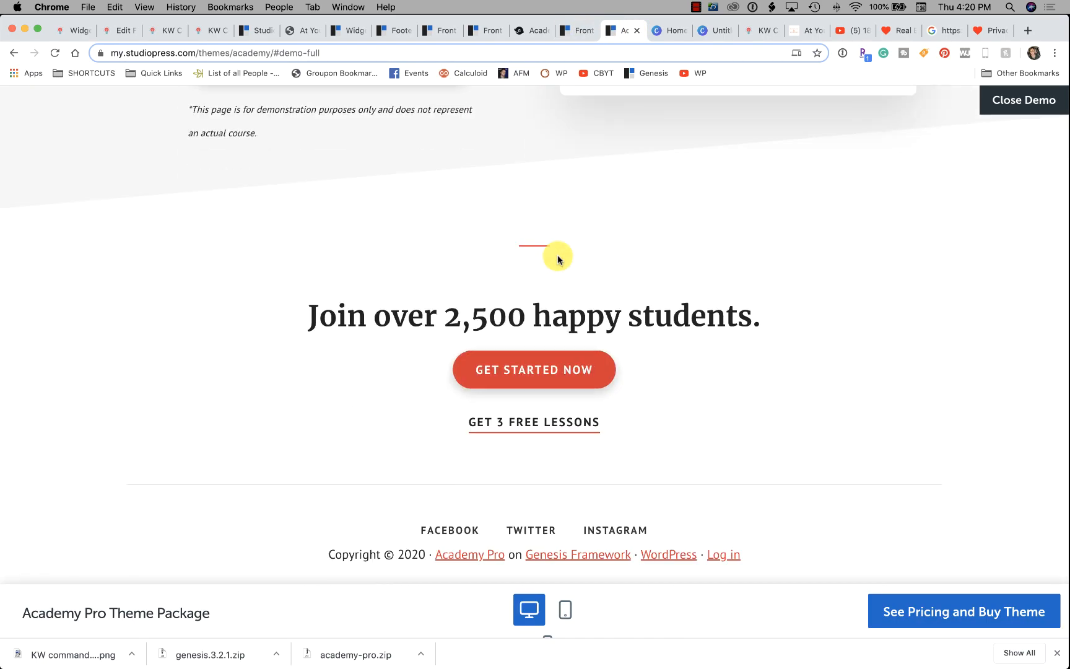
pyautogui.scroll(15, 548, 263)
pyautogui.scroll(5, 511, 259)
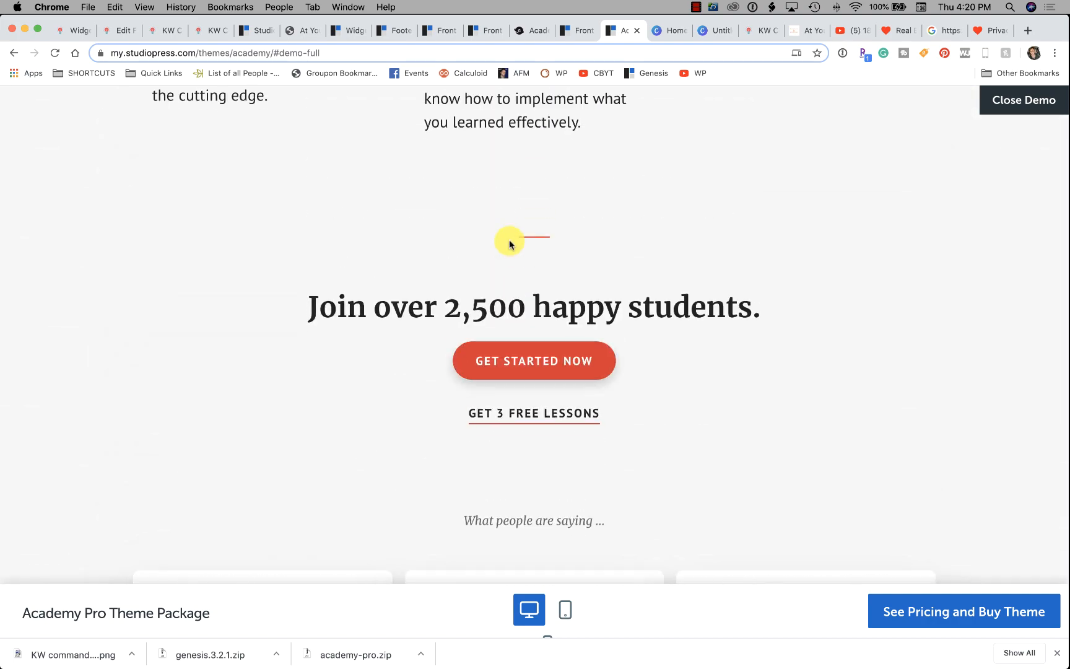
pyautogui.scroll(-1, 925, 221)
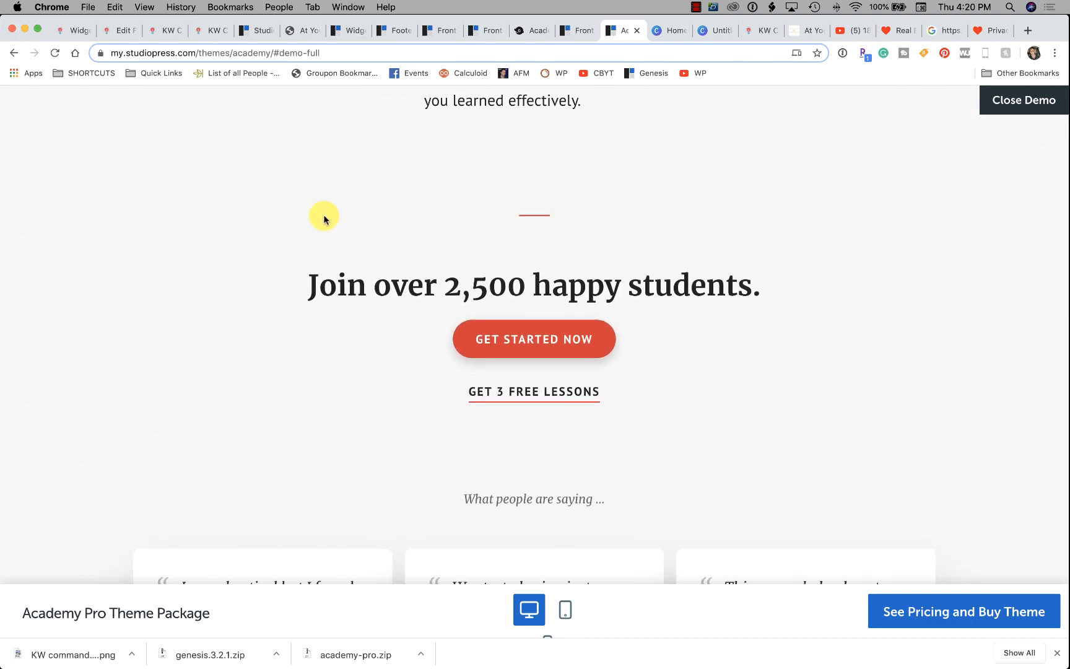
# Use GET STARTED NOW to reach the Get Free Lessons section, then review the Lesson Plan sections.
pyautogui.click(591, 326)
pyautogui.scroll(-8, 590, 331)
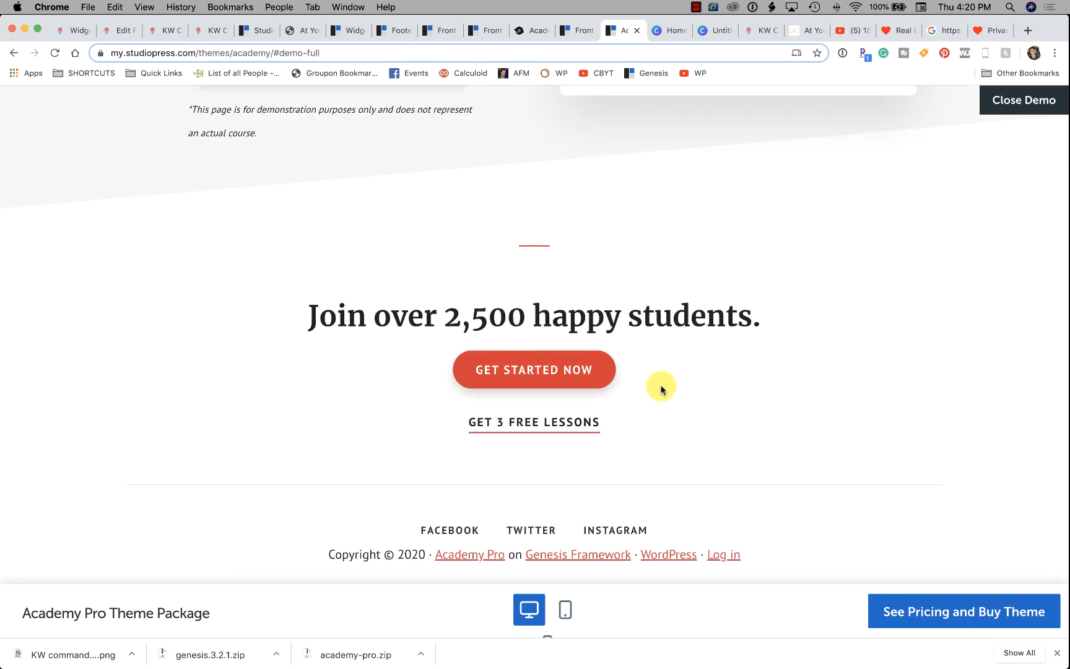
pyautogui.scroll(7, 670, 338)
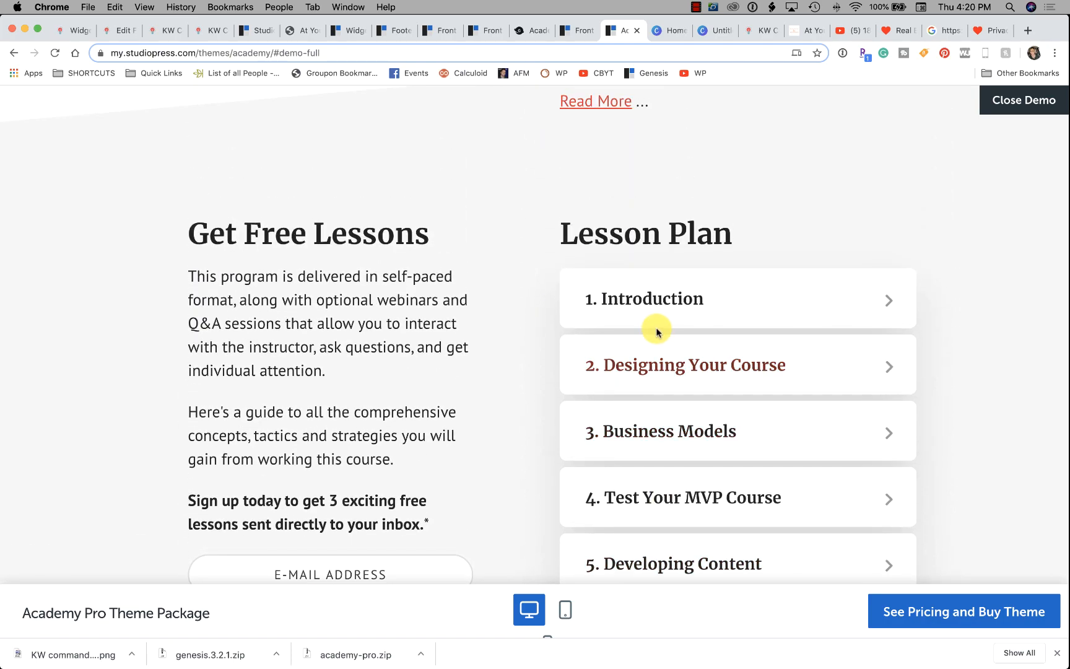
pyautogui.scroll(-10, 649, 323)
pyautogui.scroll(20, 650, 323)
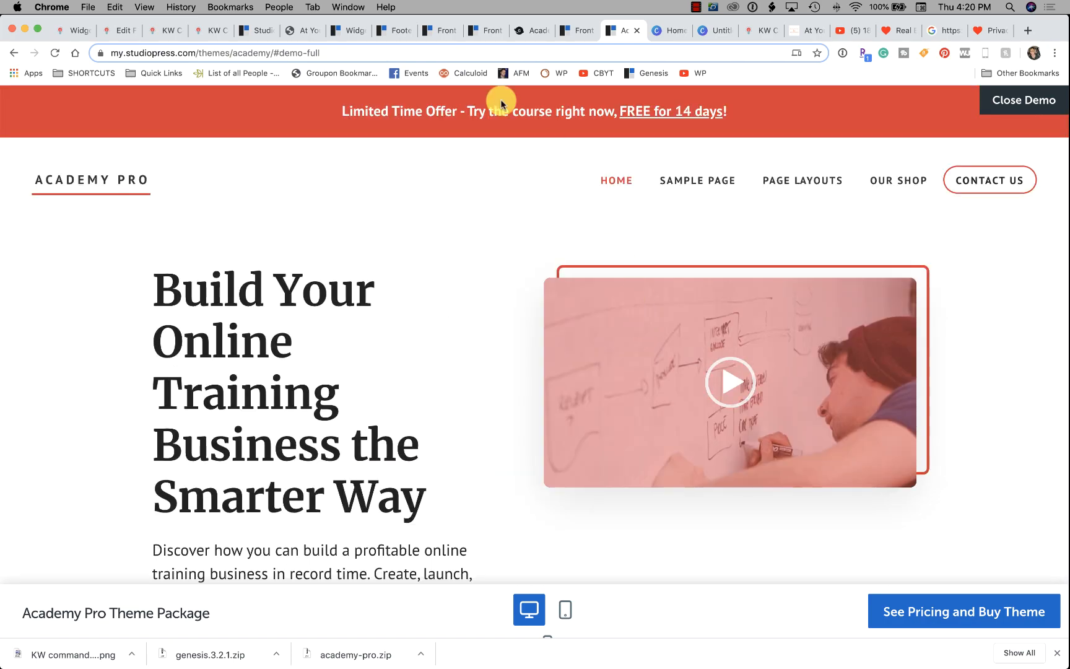
pyautogui.scroll(-5, 496, 118)
pyautogui.scroll(-6, 496, 119)
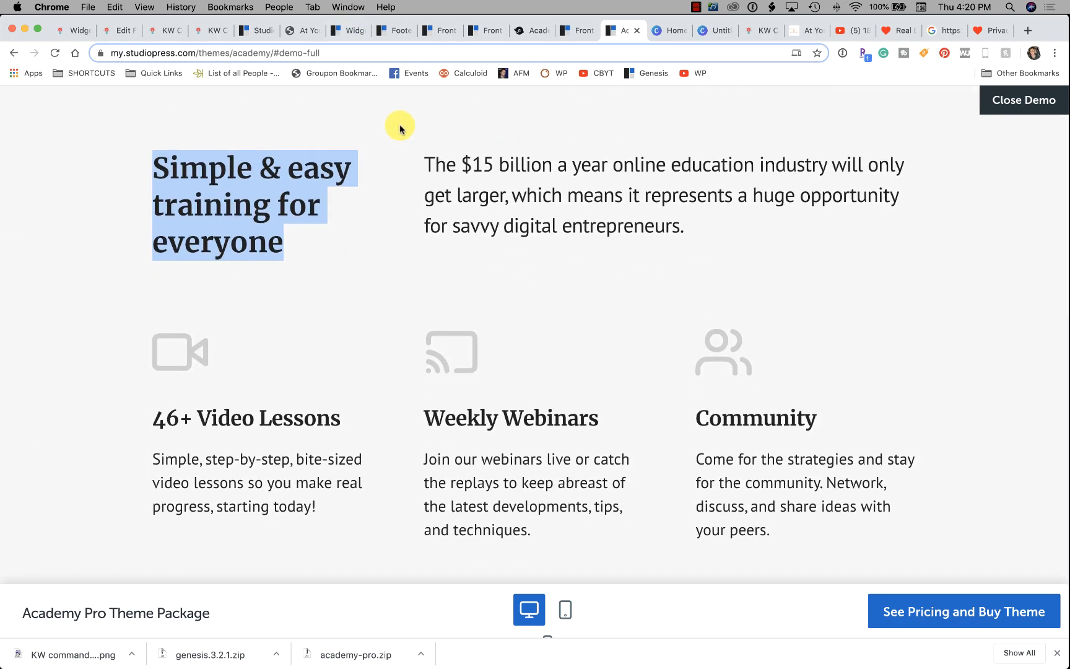
pyautogui.scroll(4, 346, 161)
pyautogui.scroll(-15, 625, 279)
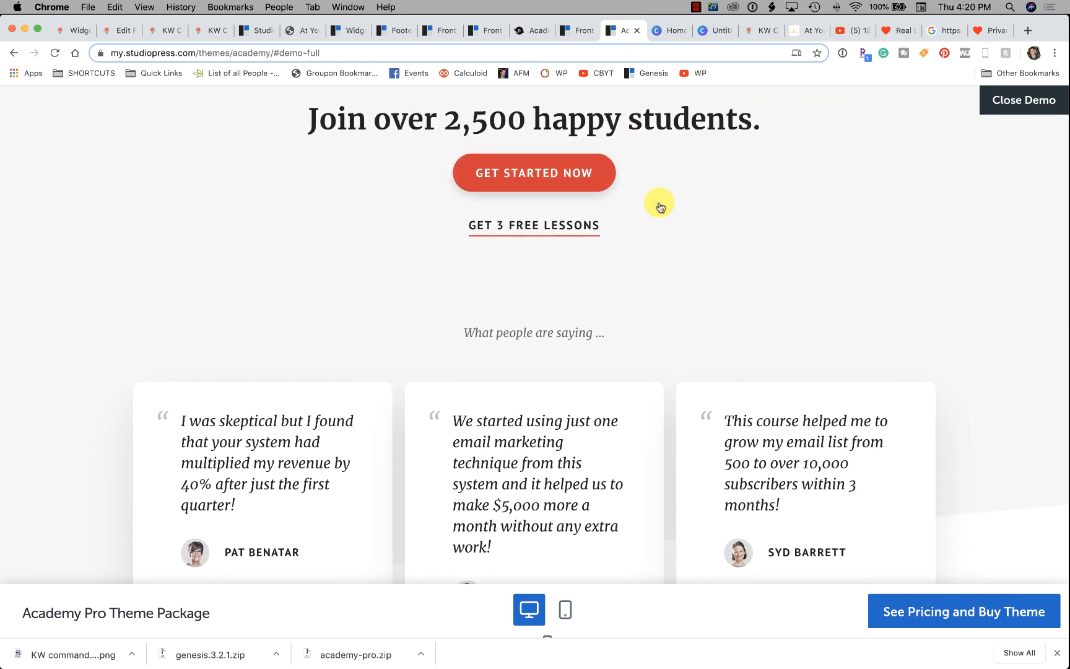
pyautogui.scroll(-10, 659, 205)
pyautogui.scroll(-1, 573, 211)
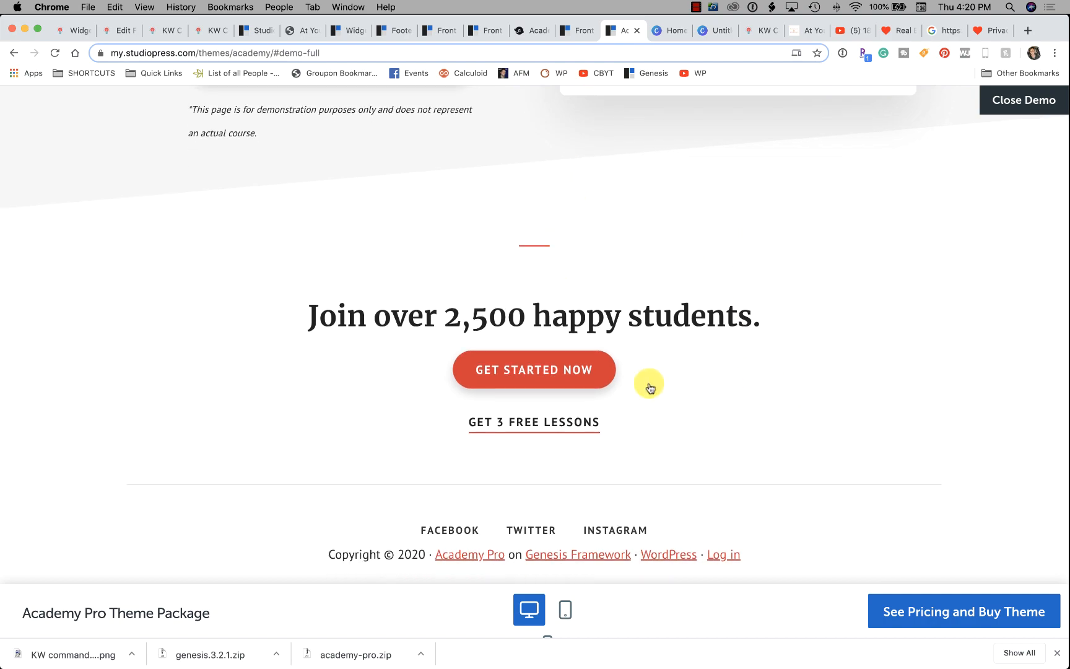
pyautogui.scroll(20, 811, 421)
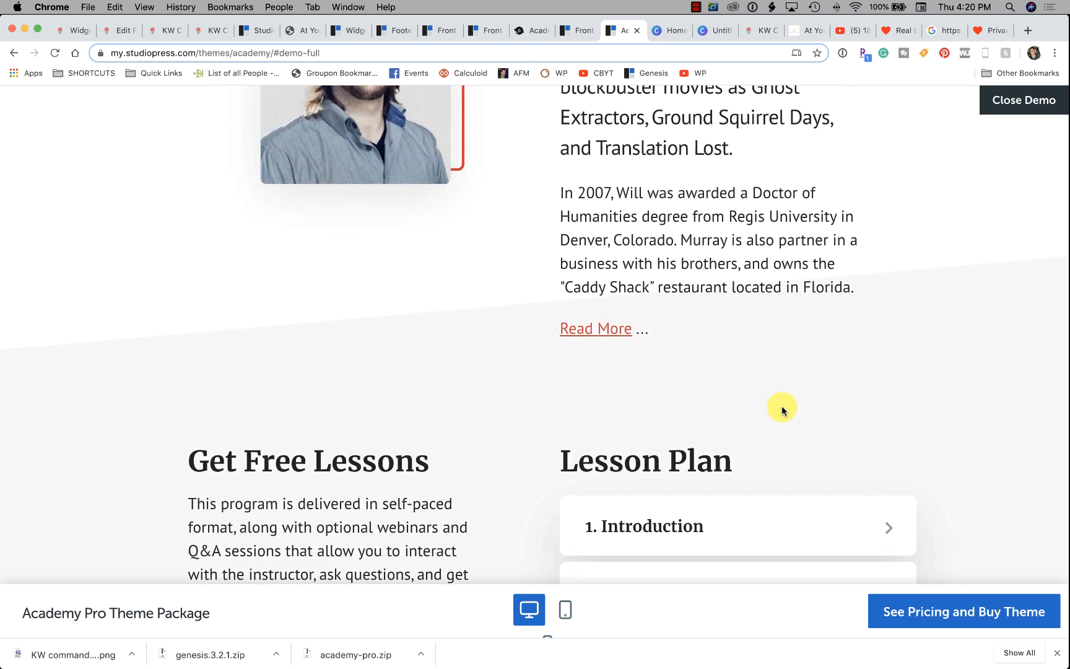
pyautogui.scroll(10, 763, 431)
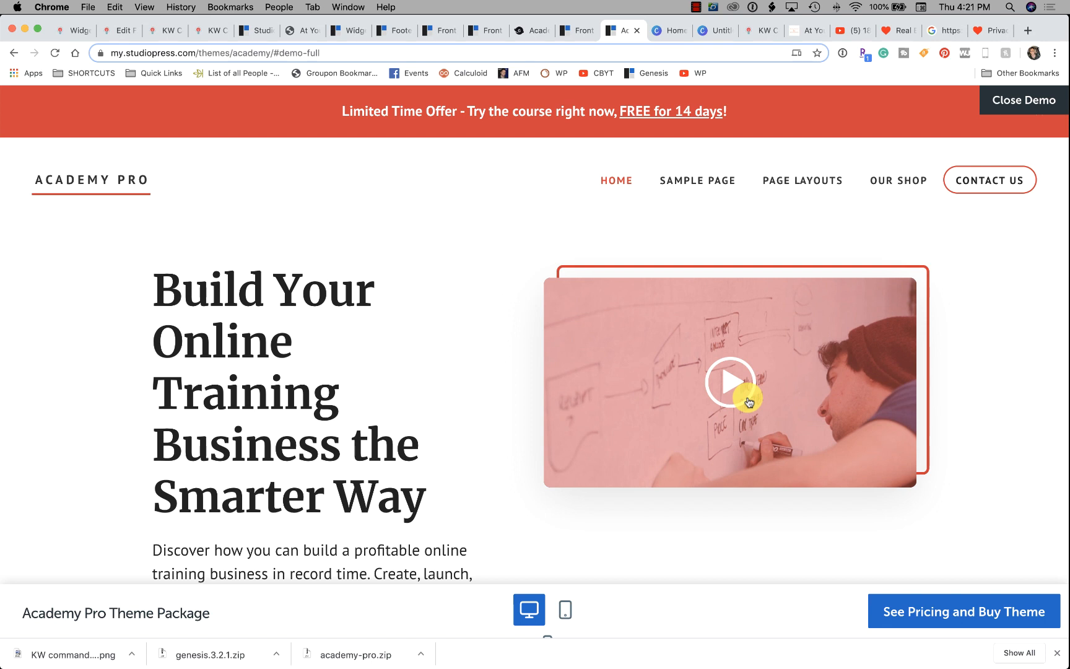
pyautogui.click(697, 9)
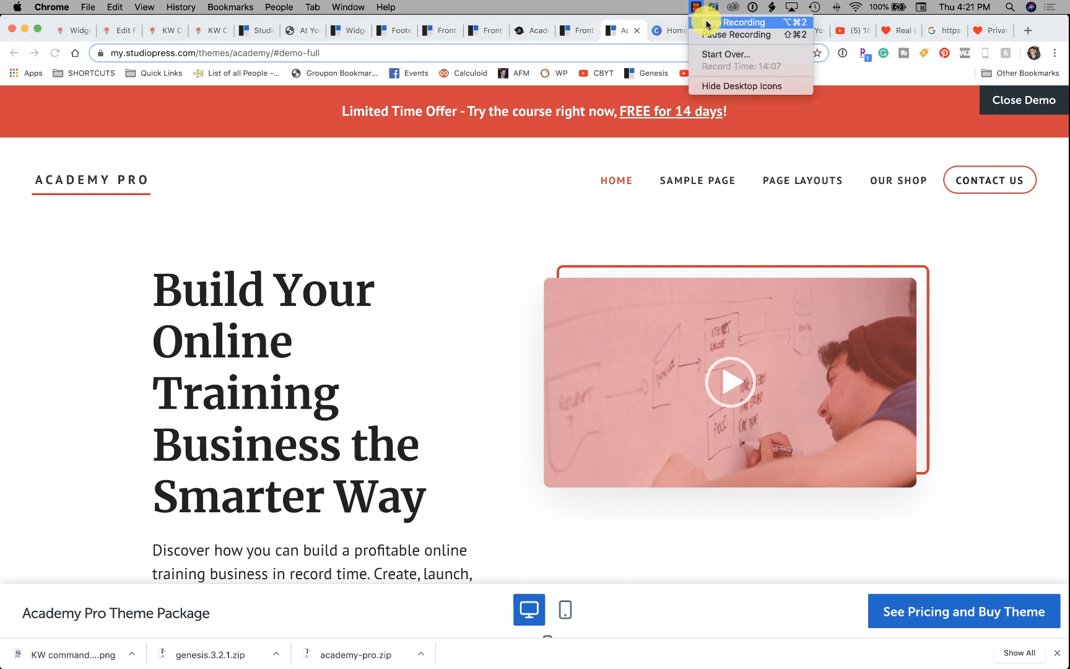